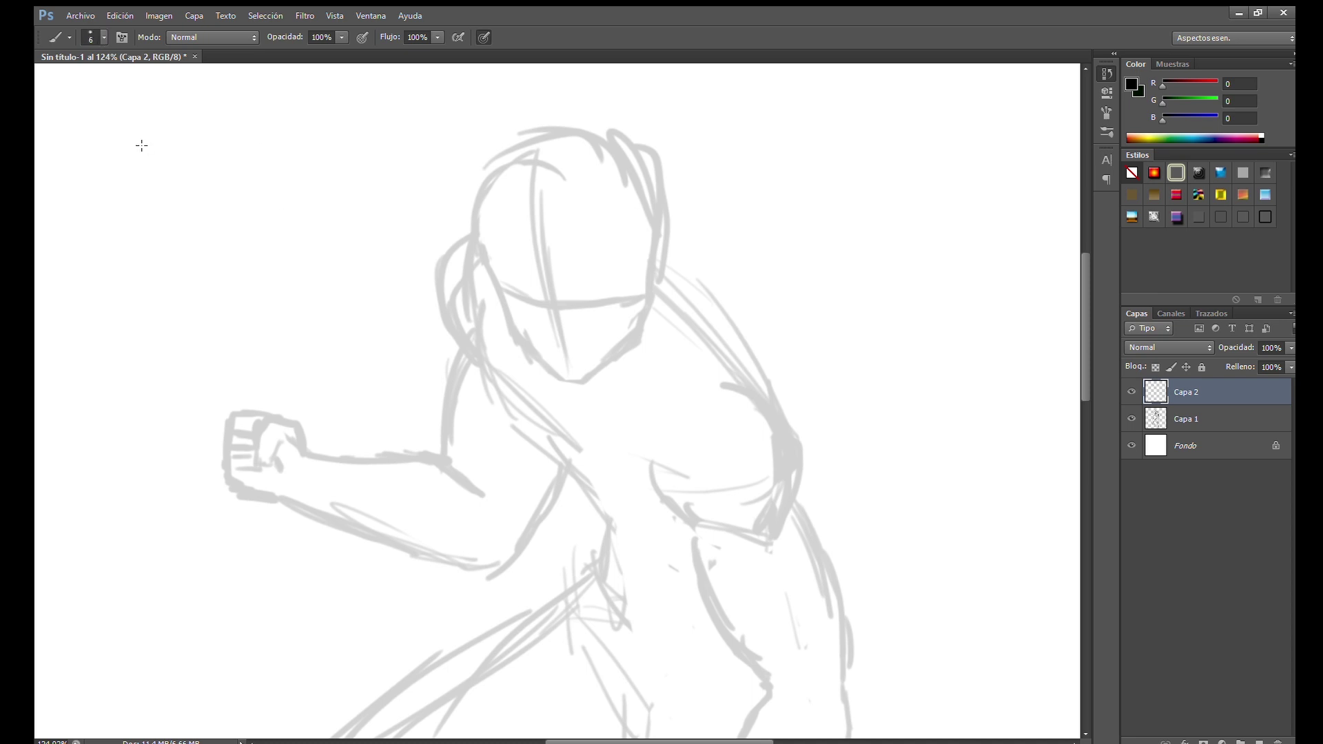
Ink the jaw line and the ear on the right of the head in black
{"action": "scroll", "coordinate": [689, 303], "scroll_direction": "up", "scroll_amount": 3}
{"action": "mouse_move", "coordinate": [295, 251]}
{"action": "left_mouse_down"}
{"action": "mouse_move", "coordinate": [328, 355]}
{"action": "mouse_move", "coordinate": [453, 451]}
{"action": "mouse_move", "coordinate": [570, 364]}
{"action": "mouse_move", "coordinate": [606, 267]}
{"action": "left_mouse_up"}
{"action": "scroll", "coordinate": [410, 392], "scroll_direction": "up", "scroll_amount": 2}
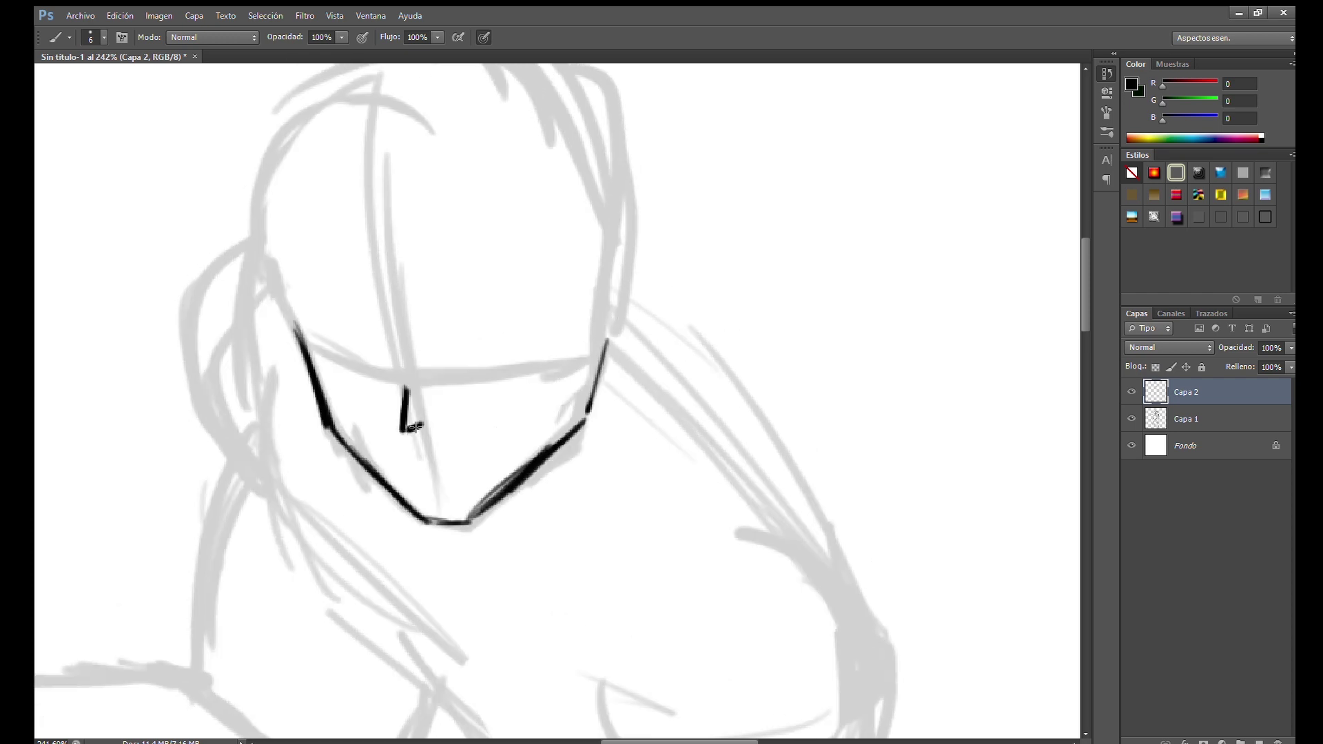
{"action": "scroll", "coordinate": [459, 387], "scroll_direction": "up", "scroll_amount": 1}
{"action": "mouse_move", "coordinate": [617, 336]}
{"action": "left_mouse_down"}
{"action": "mouse_move", "coordinate": [654, 303]}
{"action": "mouse_move", "coordinate": [606, 424]}
{"action": "left_mouse_up"}
{"action": "scroll", "coordinate": [629, 463], "scroll_direction": "down", "scroll_amount": 5}
{"action": "scroll", "coordinate": [518, 104], "scroll_direction": "up", "scroll_amount": 2}
{"action": "scroll", "coordinate": [518, 104], "scroll_direction": "up", "scroll_amount": 1}
Ink the right shoulder contour, sleeve edge and shoulder hatching
{"action": "scroll", "coordinate": [613, 281], "scroll_direction": "right", "scroll_amount": 1}
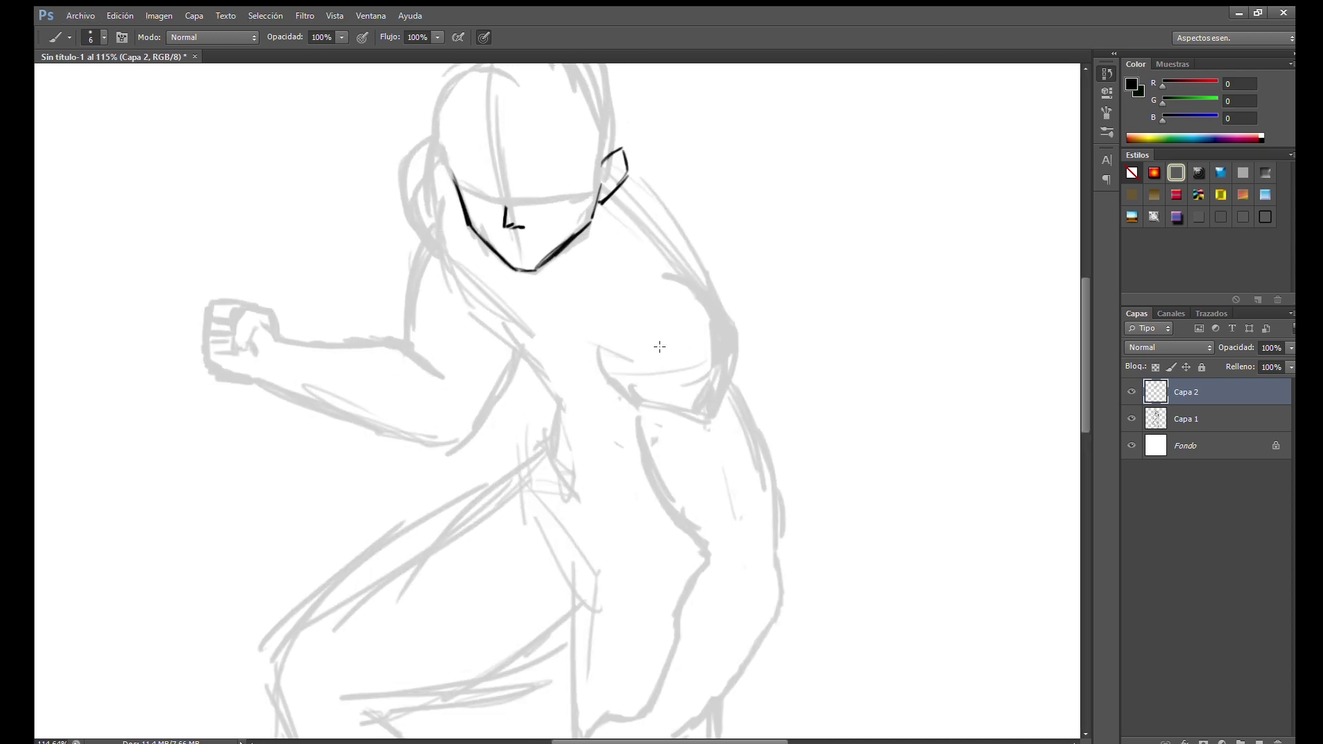
{"action": "scroll", "coordinate": [686, 290], "scroll_direction": "down", "scroll_amount": 1}
{"action": "scroll", "coordinate": [685, 289], "scroll_direction": "right", "scroll_amount": 1}
{"action": "mouse_move", "coordinate": [647, 355]}
{"action": "left_mouse_down"}
{"action": "mouse_move", "coordinate": [579, 382]}
{"action": "mouse_move", "coordinate": [687, 339]}
{"action": "left_mouse_up"}
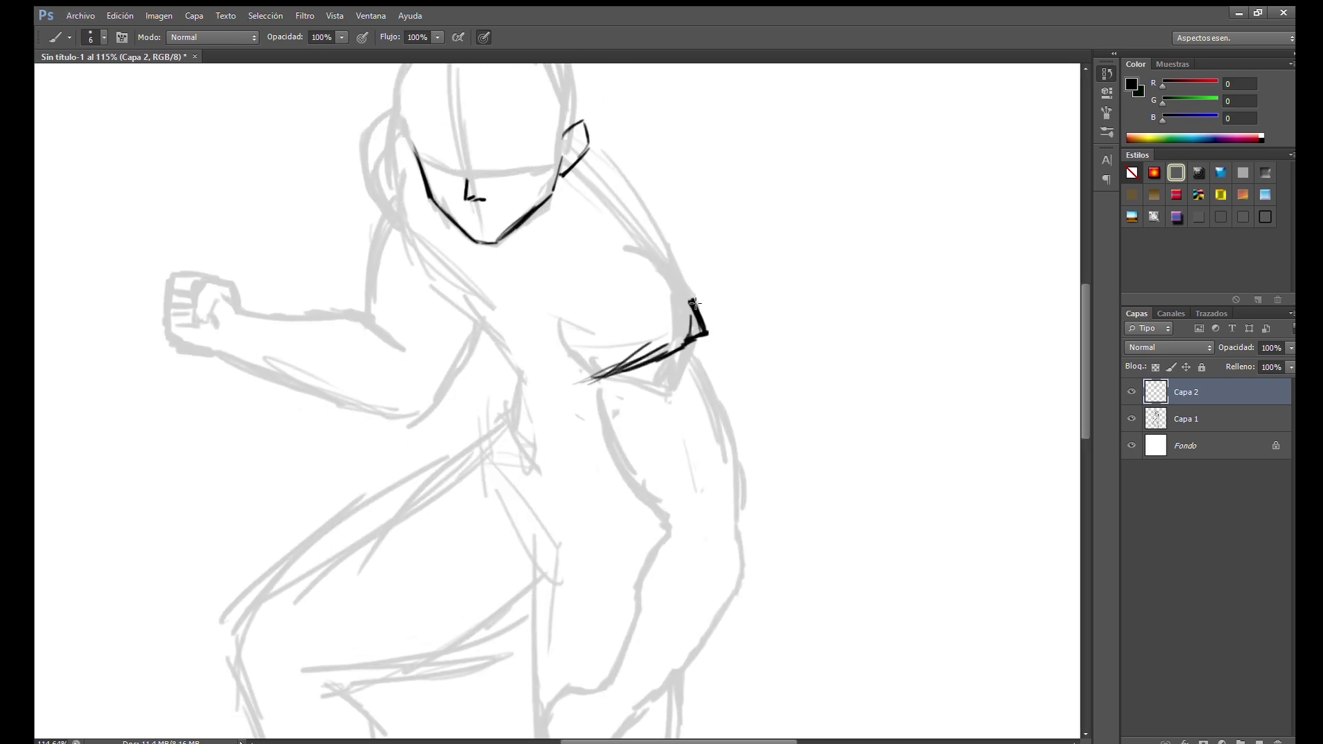
{"action": "mouse_move", "coordinate": [697, 288]}
{"action": "left_mouse_down"}
{"action": "mouse_move", "coordinate": [590, 382]}
{"action": "mouse_move", "coordinate": [655, 229]}
{"action": "left_mouse_up"}
{"action": "left_click_drag", "start_coordinate": [663, 236], "coordinate": [608, 245]}
{"action": "mouse_move", "coordinate": [593, 153]}
{"action": "left_mouse_down"}
{"action": "mouse_move", "coordinate": [641, 219]}
{"action": "mouse_move", "coordinate": [666, 221]}
{"action": "left_mouse_up"}
{"action": "left_click_drag", "start_coordinate": [627, 292], "coordinate": [636, 284]}
Trace the right arm's outer contour down past the elbow
{"action": "scroll", "coordinate": [637, 284], "scroll_direction": "down", "scroll_amount": 3}
{"action": "scroll", "coordinate": [610, 308], "scroll_direction": "down", "scroll_amount": 1}
{"action": "scroll", "coordinate": [610, 308], "scroll_direction": "right", "scroll_amount": 1}
{"action": "left_click_drag", "start_coordinate": [599, 352], "coordinate": [628, 380]}
{"action": "left_click_drag", "start_coordinate": [662, 225], "coordinate": [689, 337]}
{"action": "scroll", "coordinate": [697, 386], "scroll_direction": "down", "scroll_amount": 3}
{"action": "mouse_move", "coordinate": [671, 141]}
{"action": "left_mouse_down"}
{"action": "mouse_move", "coordinate": [709, 297]}
{"action": "mouse_move", "coordinate": [632, 420]}
{"action": "left_mouse_up"}
{"action": "scroll", "coordinate": [702, 264], "scroll_direction": "down", "scroll_amount": 1}
{"action": "left_click_drag", "start_coordinate": [671, 368], "coordinate": [600, 444]}
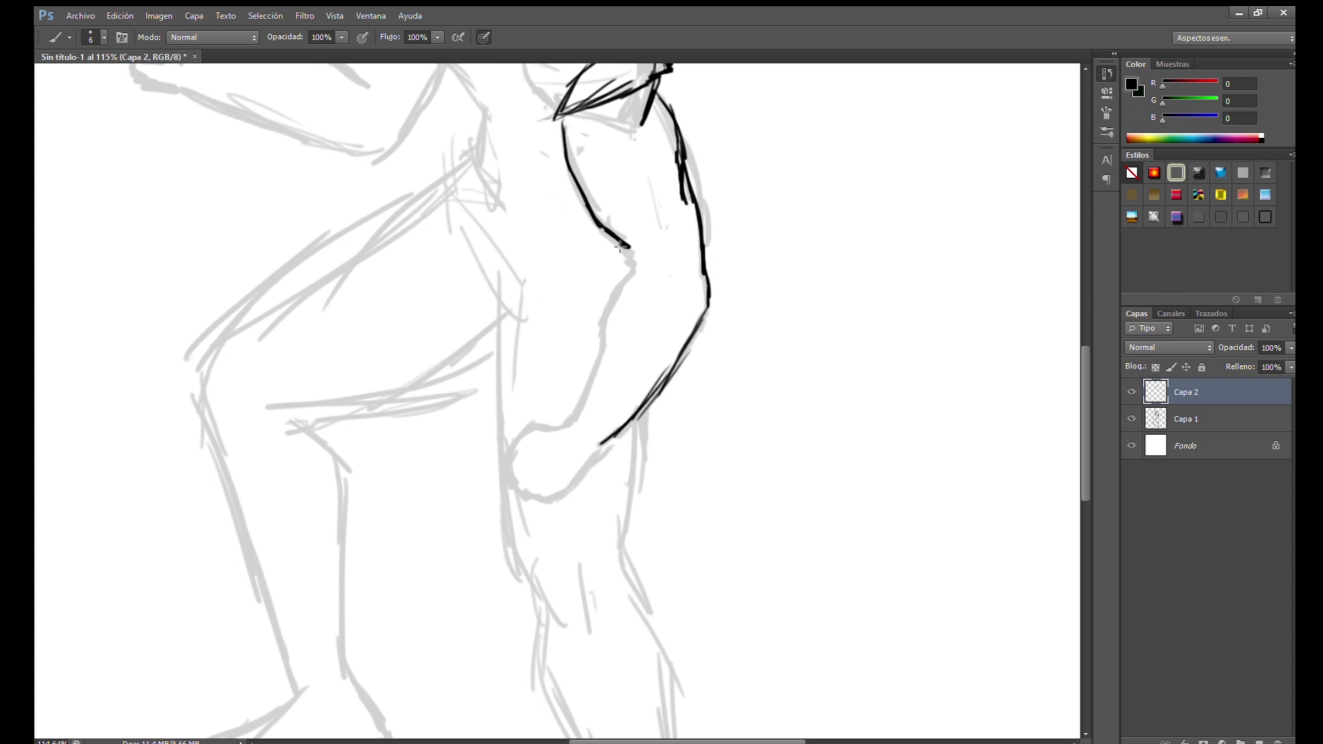
Redraw the elbow stroke cleanly, extend the arm contour and add a thin inner line
{"action": "key", "text": "b"}
{"action": "left_click_drag", "start_coordinate": [591, 207], "coordinate": [630, 252]}
{"action": "left_click_drag", "start_coordinate": [586, 398], "coordinate": [570, 422]}
{"action": "scroll", "coordinate": [579, 413], "scroll_direction": "up", "scroll_amount": 2}
{"action": "left_click_drag", "start_coordinate": [608, 236], "coordinate": [609, 432]}
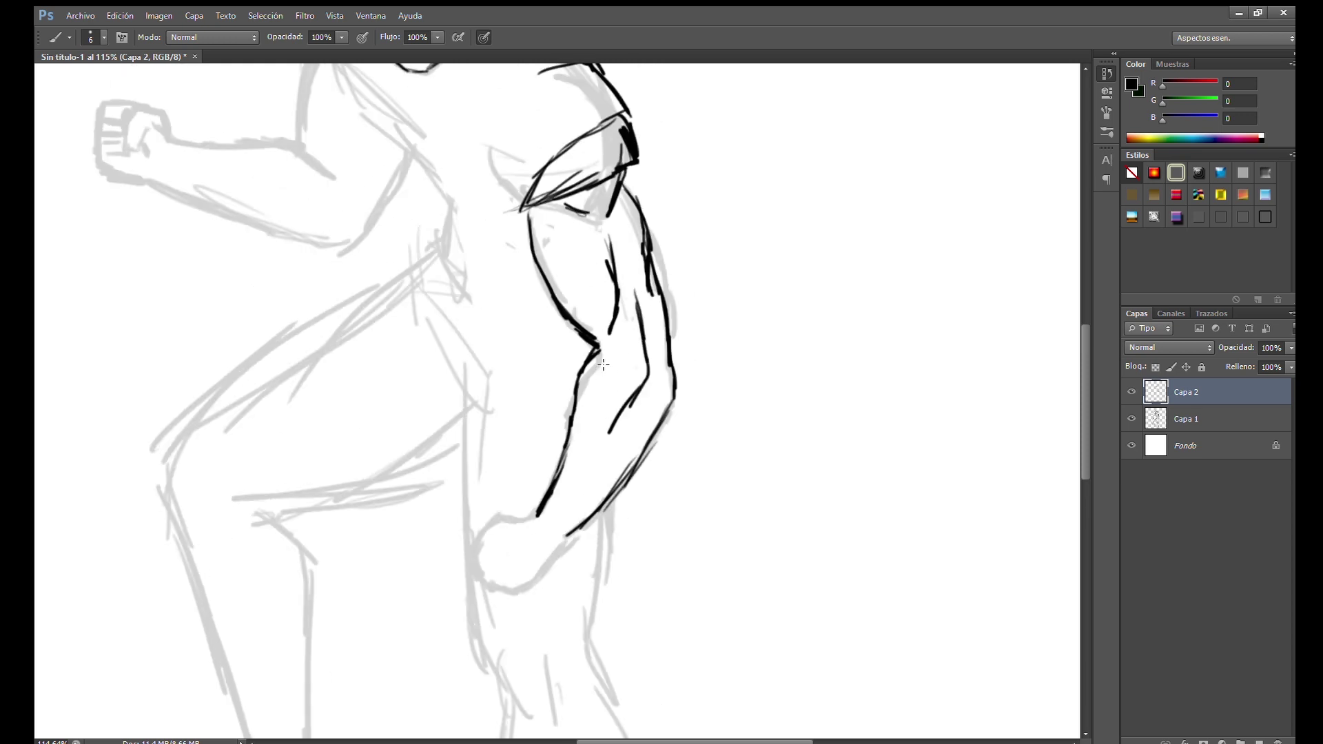
{"action": "scroll", "coordinate": [553, 475], "scroll_direction": "up", "scroll_amount": 5}
{"action": "scroll", "coordinate": [516, 492], "scroll_direction": "down", "scroll_amount": 2}
Ink the forearm edges, the fist's curl and details, and the wristband outline
{"action": "mouse_move", "coordinate": [537, 384]}
{"action": "left_mouse_down"}
{"action": "mouse_move", "coordinate": [458, 373]}
{"action": "mouse_move", "coordinate": [409, 466]}
{"action": "mouse_move", "coordinate": [500, 551]}
{"action": "left_mouse_up"}
{"action": "left_click_drag", "start_coordinate": [598, 458], "coordinate": [681, 355]}
{"action": "left_click_drag", "start_coordinate": [682, 319], "coordinate": [555, 450]}
{"action": "mouse_move", "coordinate": [513, 334]}
{"action": "left_mouse_down"}
{"action": "mouse_move", "coordinate": [488, 366]}
{"action": "mouse_move", "coordinate": [504, 340]}
{"action": "left_mouse_up"}
{"action": "left_click_drag", "start_coordinate": [521, 411], "coordinate": [486, 457]}
{"action": "mouse_move", "coordinate": [640, 376]}
{"action": "left_mouse_down"}
{"action": "mouse_move", "coordinate": [586, 324]}
{"action": "mouse_move", "coordinate": [630, 197]}
{"action": "mouse_move", "coordinate": [727, 304]}
{"action": "mouse_move", "coordinate": [618, 395]}
{"action": "left_mouse_up"}
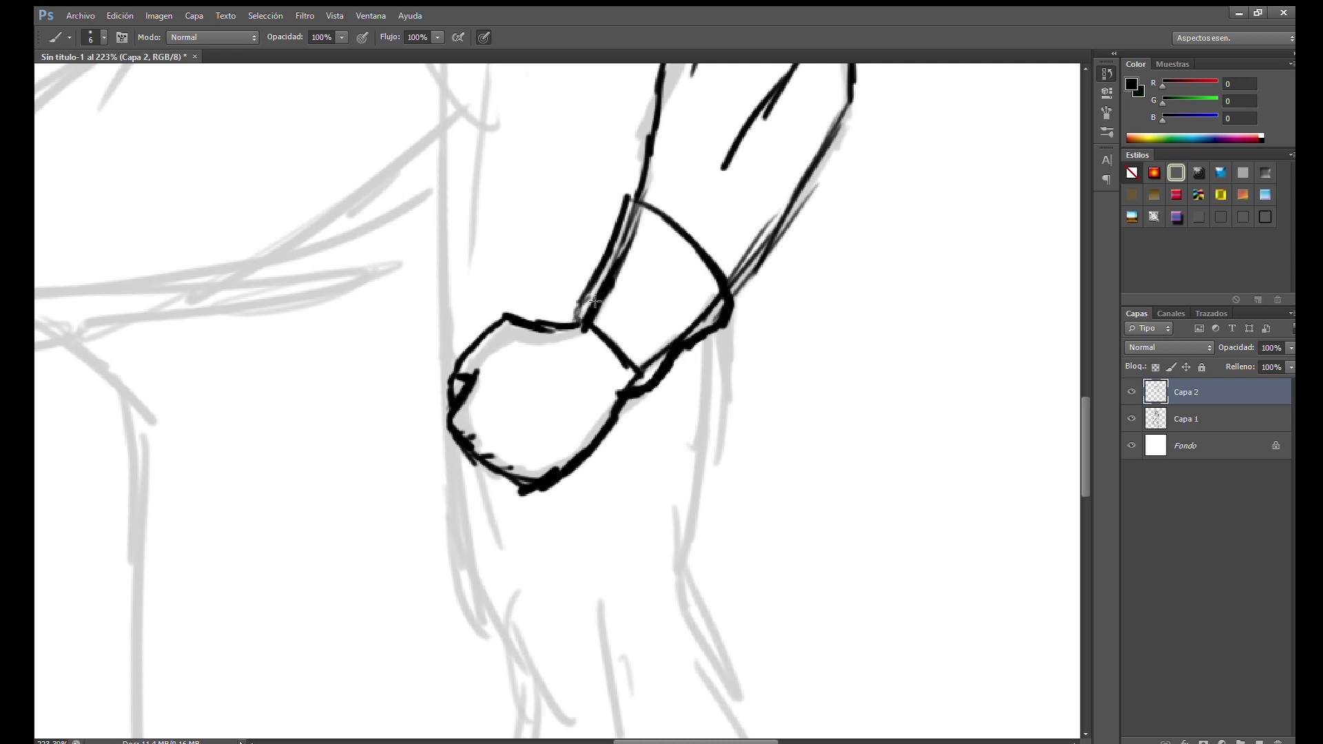
{"action": "scroll", "coordinate": [635, 204], "scroll_direction": "down", "scroll_amount": 3}
{"action": "scroll", "coordinate": [478, 381], "scroll_direction": "down", "scroll_amount": 3}
{"action": "scroll", "coordinate": [422, 313], "scroll_direction": "up", "scroll_amount": 3}
{"action": "left_click_drag", "start_coordinate": [517, 238], "coordinate": [521, 275]}
{"action": "scroll", "coordinate": [615, 408], "scroll_direction": "down", "scroll_amount": 2}
{"action": "scroll", "coordinate": [615, 408], "scroll_direction": "right", "scroll_amount": 1}
Ink the belt line, waist, chest edges and folds, and begin the thigh
{"action": "mouse_move", "coordinate": [593, 374]}
{"action": "left_mouse_down"}
{"action": "mouse_move", "coordinate": [648, 416]}
{"action": "mouse_move", "coordinate": [689, 416]}
{"action": "left_mouse_up"}
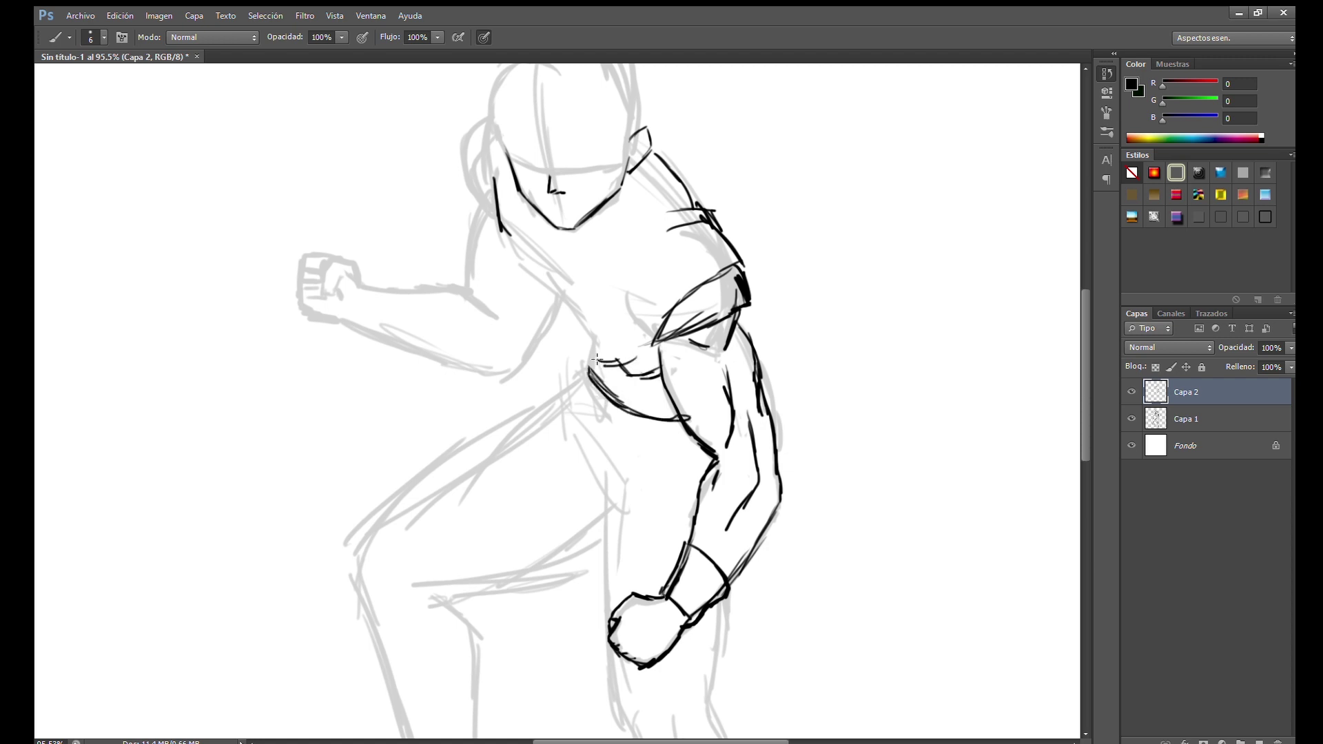
{"action": "left_click_drag", "start_coordinate": [609, 360], "coordinate": [560, 328]}
{"action": "left_click_drag", "start_coordinate": [555, 301], "coordinate": [575, 348]}
{"action": "left_click_drag", "start_coordinate": [498, 219], "coordinate": [543, 288]}
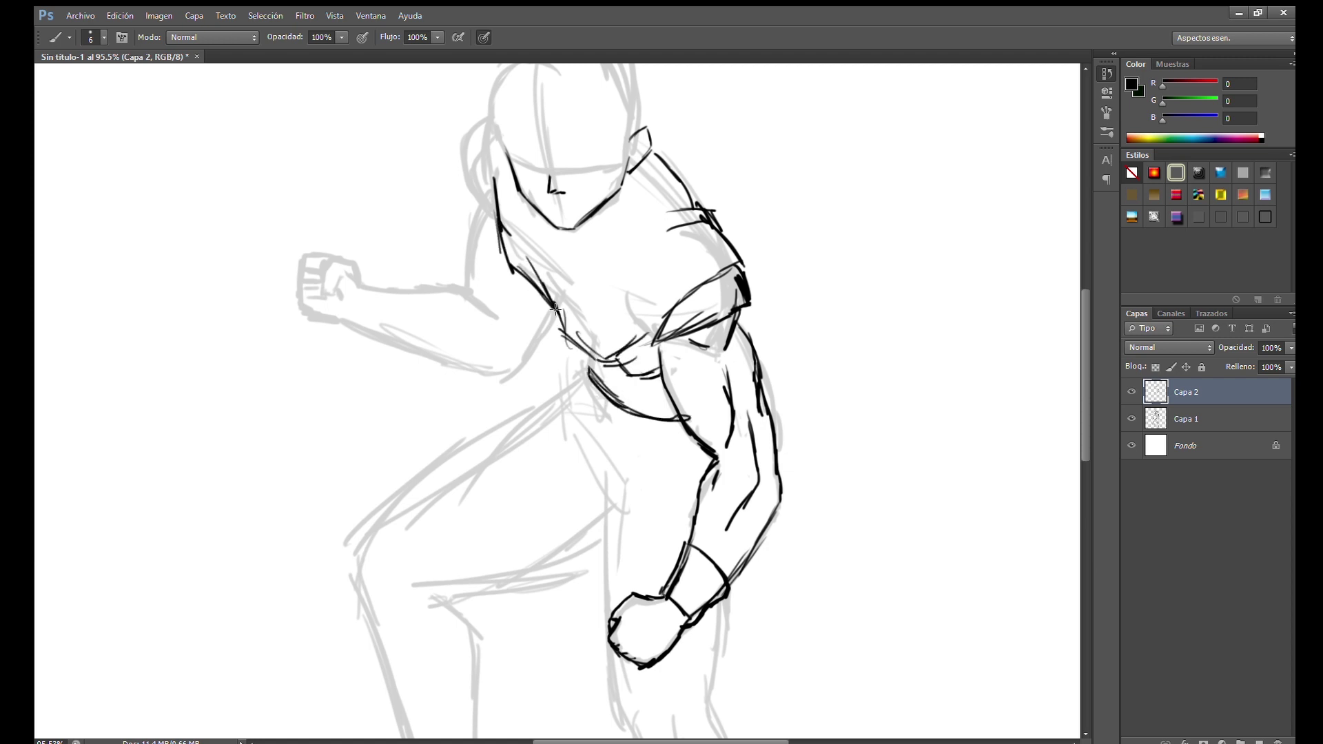
{"action": "left_click_drag", "start_coordinate": [520, 192], "coordinate": [529, 252]}
{"action": "mouse_move", "coordinate": [530, 255]}
{"action": "left_mouse_down"}
{"action": "mouse_move", "coordinate": [579, 311]}
{"action": "mouse_move", "coordinate": [651, 203]}
{"action": "left_mouse_up"}
{"action": "left_click_drag", "start_coordinate": [560, 266], "coordinate": [642, 193]}
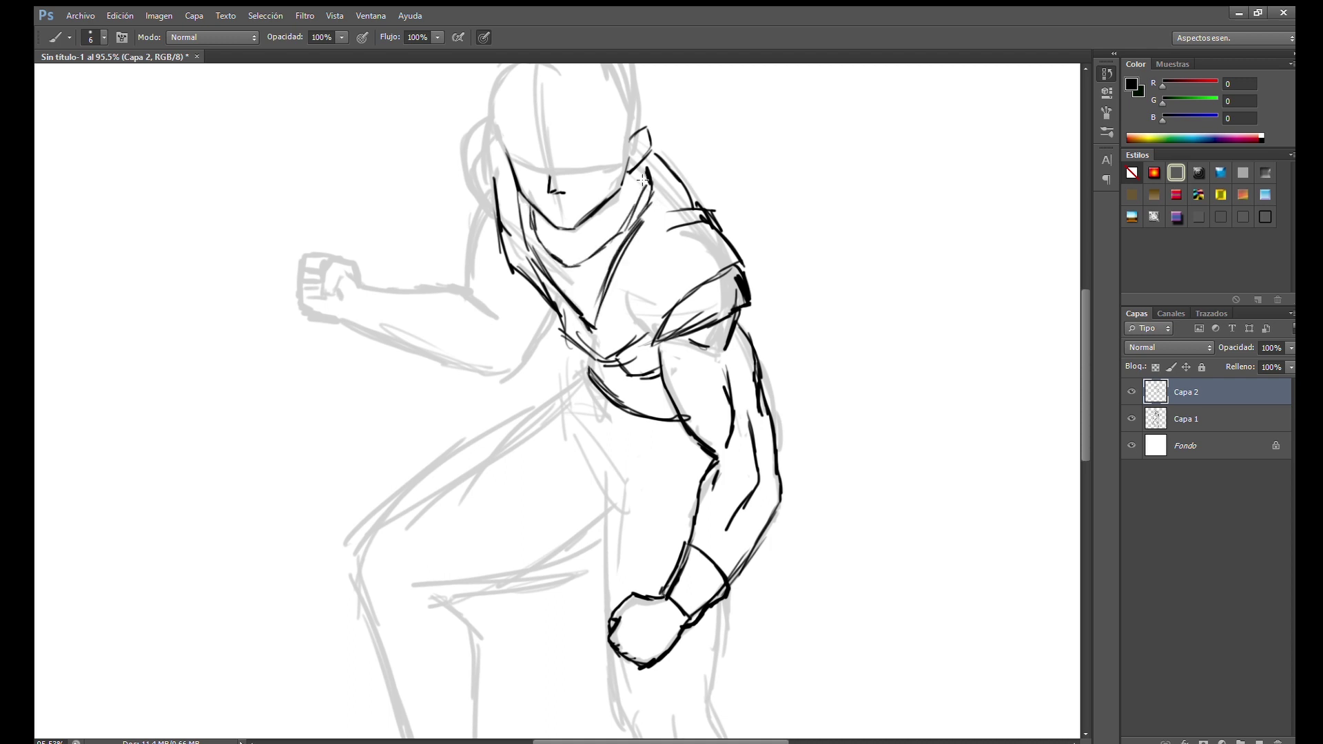
{"action": "left_click_drag", "start_coordinate": [498, 152], "coordinate": [541, 238]}
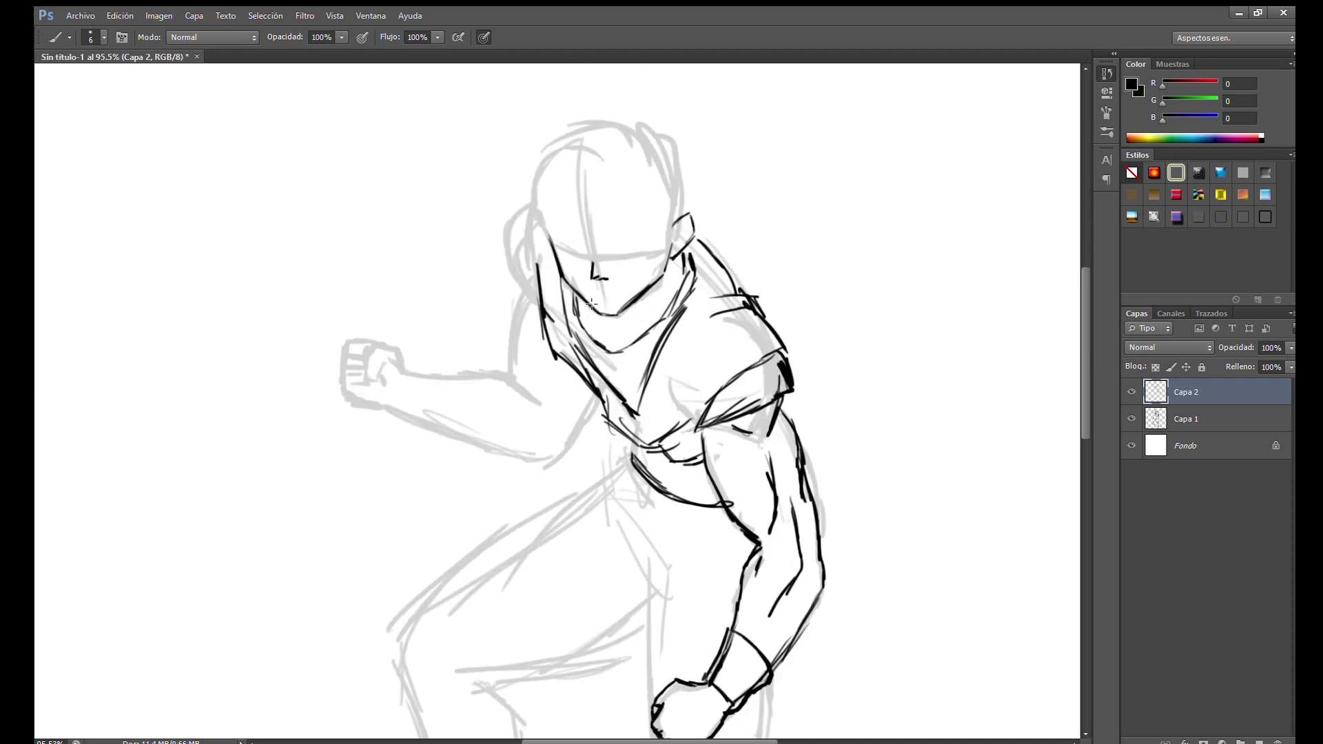
{"action": "mouse_move", "coordinate": [587, 307]}
{"action": "left_mouse_down"}
{"action": "mouse_move", "coordinate": [540, 221]}
{"action": "mouse_move", "coordinate": [675, 129]}
{"action": "left_mouse_up"}
{"action": "mouse_move", "coordinate": [651, 184]}
{"action": "left_mouse_down"}
{"action": "mouse_move", "coordinate": [548, 237]}
{"action": "mouse_move", "coordinate": [458, 340]}
{"action": "mouse_move", "coordinate": [461, 209]}
{"action": "left_mouse_up"}
Continue the thigh line down and outline the front leg's knee
{"action": "mouse_move", "coordinate": [476, 166]}
{"action": "left_mouse_down"}
{"action": "mouse_move", "coordinate": [444, 237]}
{"action": "mouse_move", "coordinate": [465, 343]}
{"action": "left_mouse_up"}
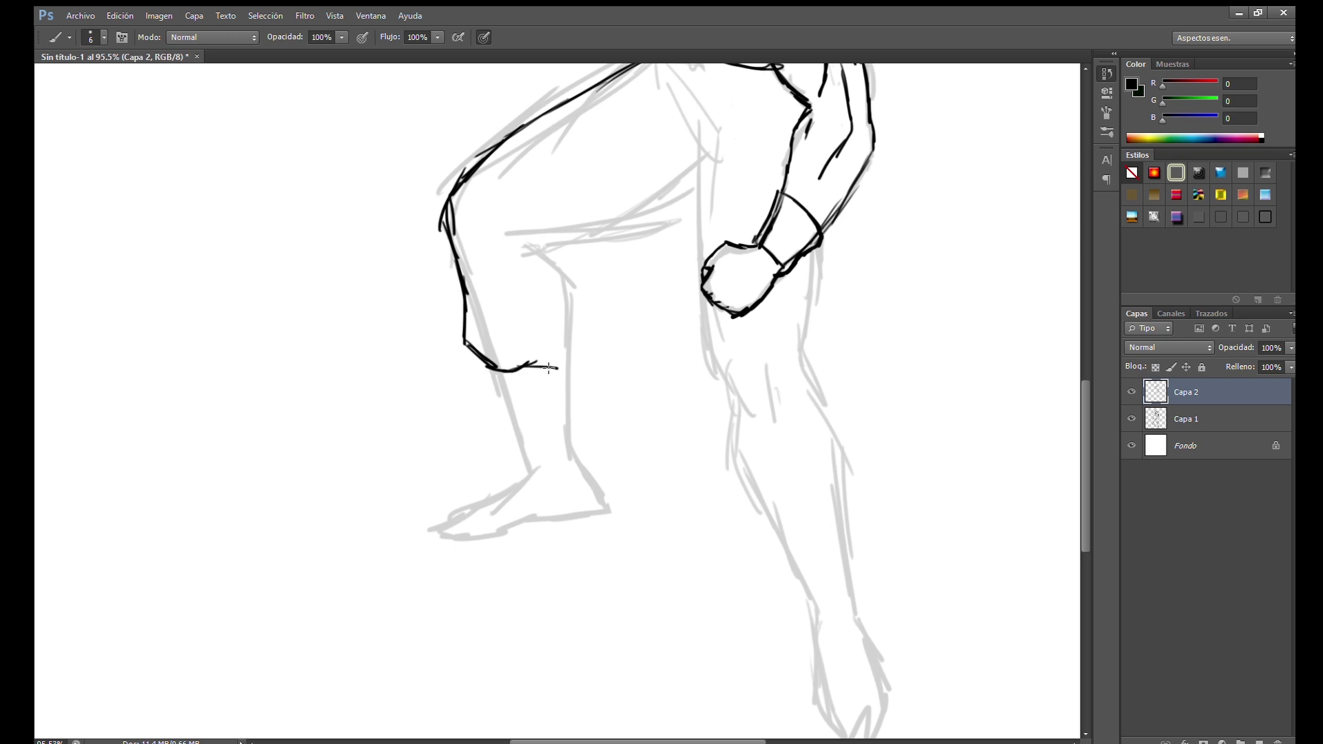
{"action": "left_click_drag", "start_coordinate": [549, 367], "coordinate": [521, 488]}
{"action": "left_click_drag", "start_coordinate": [566, 438], "coordinate": [536, 483]}
{"action": "left_click_drag", "start_coordinate": [517, 357], "coordinate": [561, 435]}
{"action": "mouse_move", "coordinate": [620, 314]}
{"action": "left_mouse_down"}
{"action": "mouse_move", "coordinate": [545, 372]}
{"action": "mouse_move", "coordinate": [658, 297]}
{"action": "mouse_move", "coordinate": [617, 417]}
{"action": "left_mouse_up"}
Ink the inner leg line and the V-shaped bottom of the knee
{"action": "mouse_move", "coordinate": [587, 209]}
{"action": "left_mouse_down"}
{"action": "mouse_move", "coordinate": [583, 337]}
{"action": "mouse_move", "coordinate": [564, 329]}
{"action": "left_mouse_up"}
{"action": "mouse_move", "coordinate": [558, 276]}
{"action": "left_mouse_down"}
{"action": "mouse_move", "coordinate": [585, 427]}
{"action": "mouse_move", "coordinate": [645, 462]}
{"action": "left_mouse_up"}
{"action": "left_click_drag", "start_coordinate": [644, 462], "coordinate": [696, 417]}
{"action": "left_click_drag", "start_coordinate": [570, 344], "coordinate": [617, 461]}
{"action": "left_click_drag", "start_coordinate": [662, 463], "coordinate": [720, 384]}
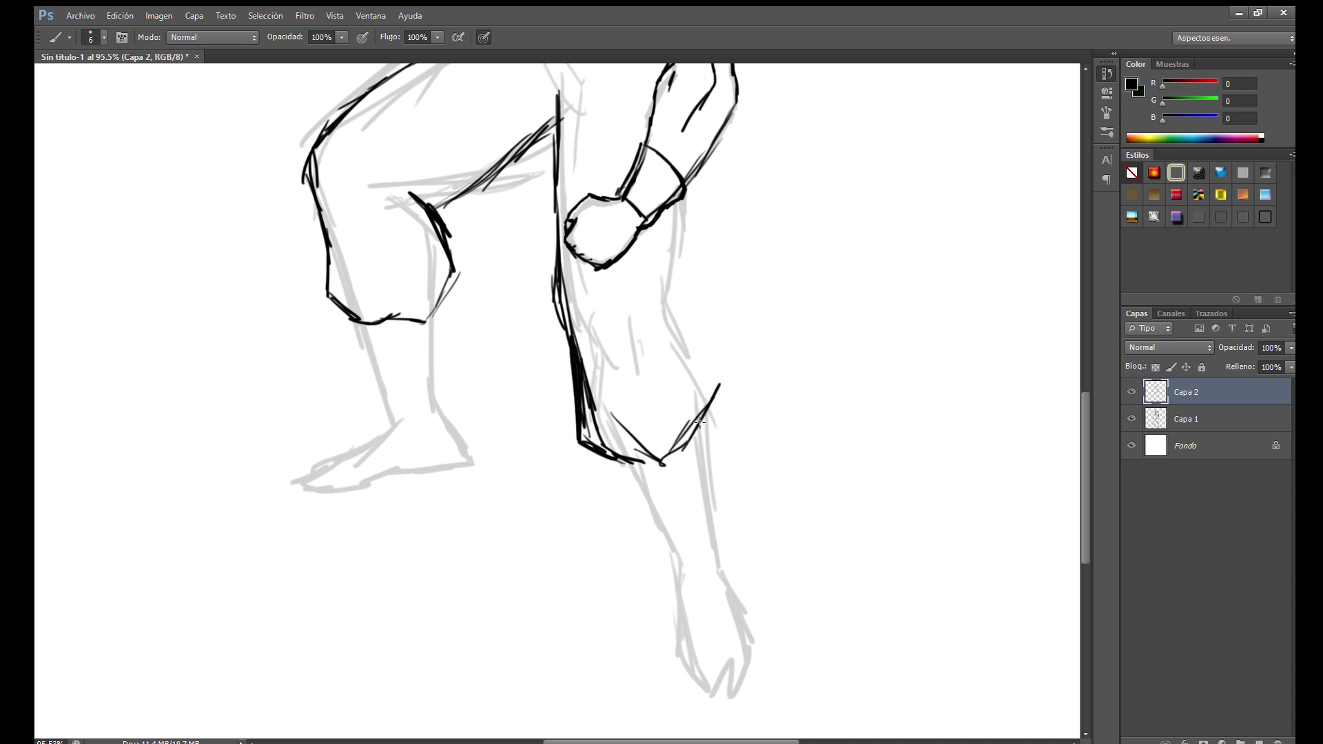
{"action": "left_click_drag", "start_coordinate": [695, 434], "coordinate": [678, 317]}
{"action": "left_click_drag", "start_coordinate": [678, 317], "coordinate": [651, 385]}
Ink the shin lines down to the ankle, including the left leg's back shin
{"action": "mouse_move", "coordinate": [669, 276]}
{"action": "left_mouse_down"}
{"action": "mouse_move", "coordinate": [642, 386]}
{"action": "mouse_move", "coordinate": [610, 181]}
{"action": "left_mouse_up"}
{"action": "mouse_move", "coordinate": [554, 327]}
{"action": "left_mouse_down"}
{"action": "mouse_move", "coordinate": [597, 417]}
{"action": "mouse_move", "coordinate": [617, 426]}
{"action": "left_mouse_up"}
{"action": "mouse_move", "coordinate": [649, 279]}
{"action": "left_mouse_down"}
{"action": "mouse_move", "coordinate": [670, 403]}
{"action": "mouse_move", "coordinate": [655, 433]}
{"action": "left_mouse_up"}
{"action": "left_click_drag", "start_coordinate": [335, 236], "coordinate": [470, 277]}
{"action": "mouse_move", "coordinate": [516, 211]}
{"action": "left_mouse_down"}
{"action": "mouse_move", "coordinate": [509, 308]}
{"action": "mouse_move", "coordinate": [595, 347]}
{"action": "left_mouse_up"}
Outline the left boot's ankle, instep and sole, then both sides of the right foot
{"action": "scroll", "coordinate": [514, 310], "scroll_direction": "up", "scroll_amount": 1}
{"action": "left_click_drag", "start_coordinate": [562, 297], "coordinate": [593, 339]}
{"action": "scroll", "coordinate": [545, 314], "scroll_direction": "up", "scroll_amount": 2}
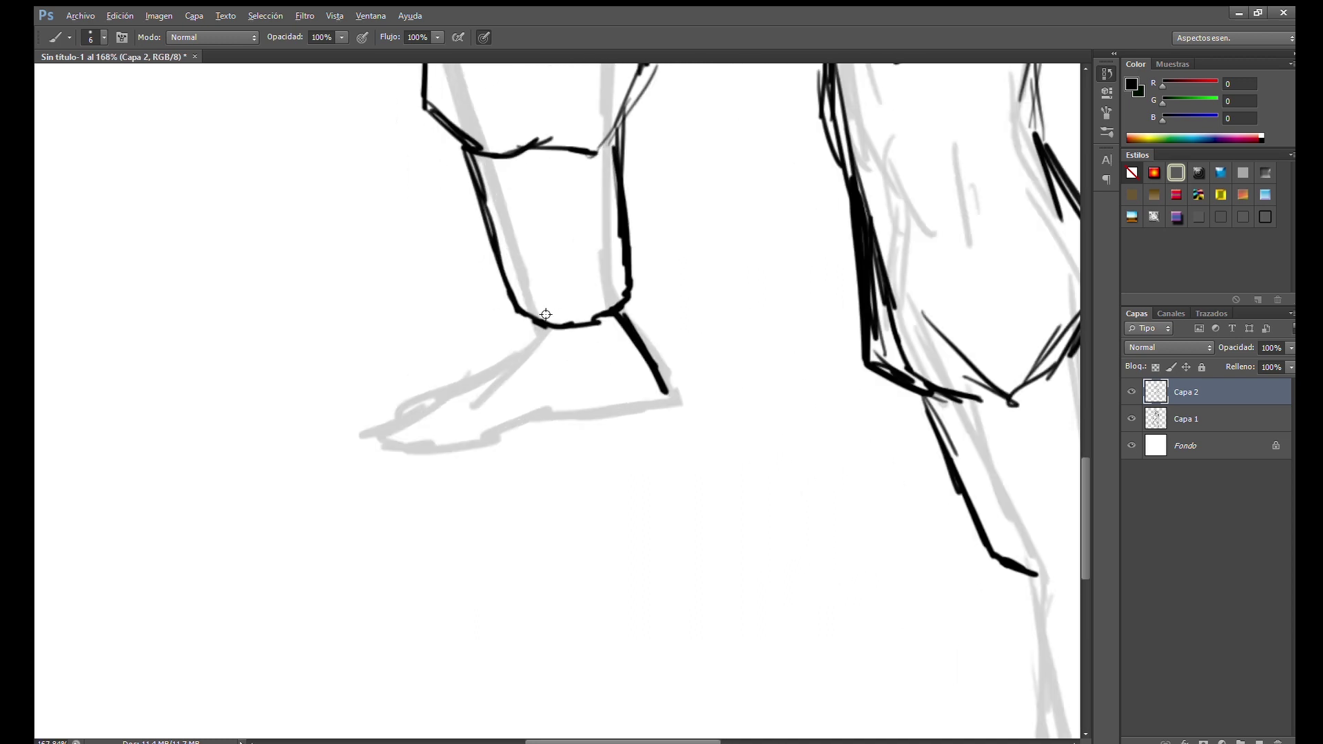
{"action": "scroll", "coordinate": [545, 314], "scroll_direction": "up", "scroll_amount": 1}
{"action": "mouse_move", "coordinate": [592, 254]}
{"action": "left_mouse_down"}
{"action": "mouse_move", "coordinate": [537, 310]}
{"action": "mouse_move", "coordinate": [390, 404]}
{"action": "mouse_move", "coordinate": [571, 400]}
{"action": "mouse_move", "coordinate": [765, 341]}
{"action": "left_mouse_up"}
{"action": "left_click_drag", "start_coordinate": [812, 430], "coordinate": [629, 437]}
{"action": "scroll", "coordinate": [620, 427], "scroll_direction": "down", "scroll_amount": 5}
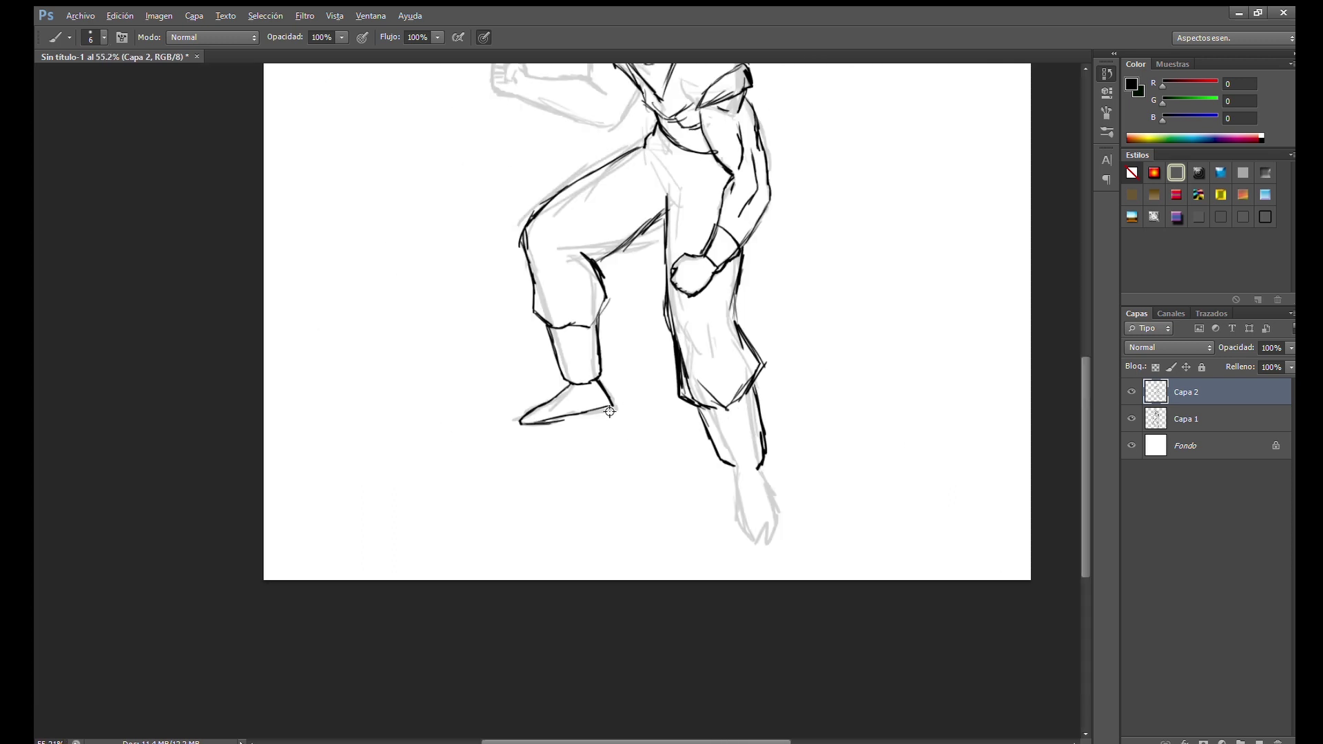
{"action": "scroll", "coordinate": [763, 372], "scroll_direction": "up", "scroll_amount": 2}
{"action": "mouse_move", "coordinate": [764, 417]}
{"action": "left_mouse_down"}
{"action": "mouse_move", "coordinate": [715, 356]}
{"action": "mouse_move", "coordinate": [713, 501]}
{"action": "mouse_move", "coordinate": [717, 364]}
{"action": "left_mouse_up"}
{"action": "left_click_drag", "start_coordinate": [716, 364], "coordinate": [826, 705]}
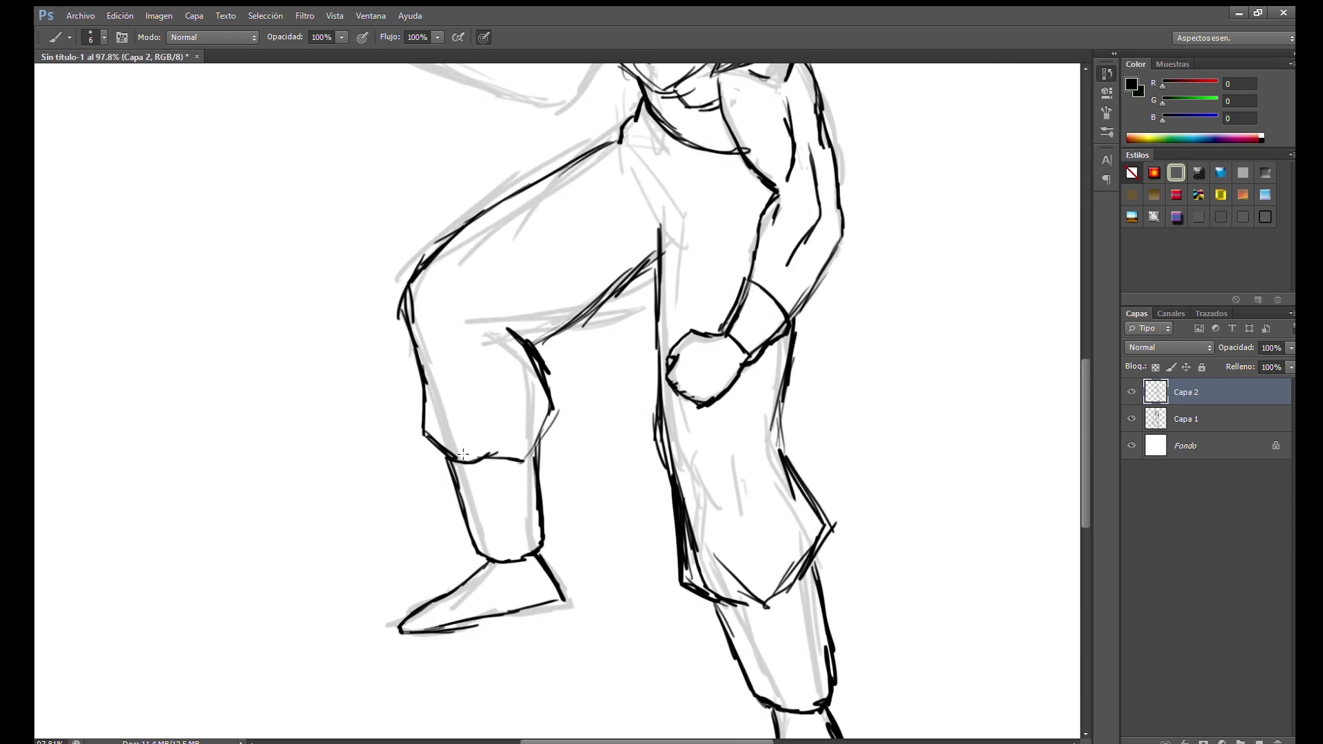
{"action": "left_click_drag", "start_coordinate": [518, 415], "coordinate": [545, 734]}
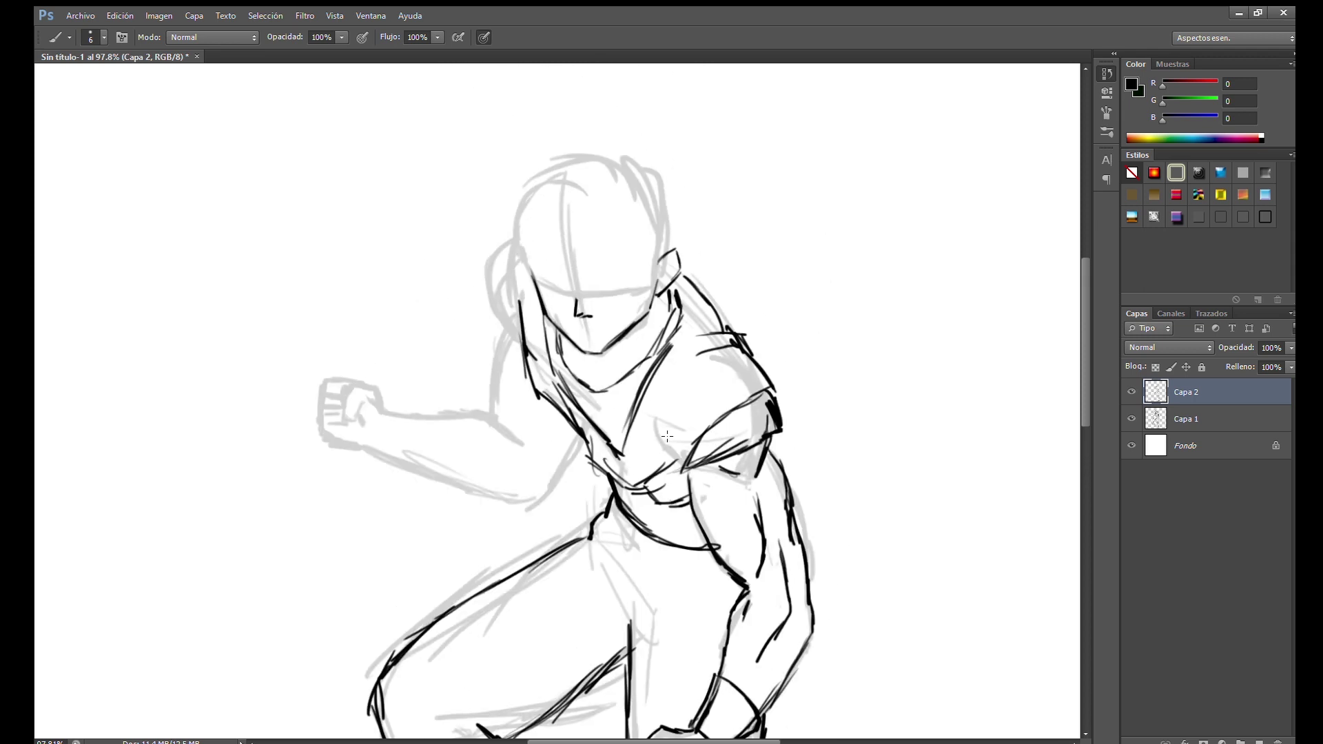
Ink both eyebrows, including the right brow's upward hook
{"action": "left_click_drag", "start_coordinate": [703, 332], "coordinate": [703, 398]}
{"action": "scroll", "coordinate": [561, 334], "scroll_direction": "up", "scroll_amount": 5}
{"action": "left_click_drag", "start_coordinate": [469, 362], "coordinate": [353, 286]}
{"action": "left_click_drag", "start_coordinate": [442, 324], "coordinate": [425, 343]}
{"action": "mouse_move", "coordinate": [486, 384]}
{"action": "left_mouse_down"}
{"action": "mouse_move", "coordinate": [674, 279]}
{"action": "mouse_move", "coordinate": [666, 250]}
{"action": "left_mouse_up"}
{"action": "mouse_move", "coordinate": [331, 307]}
{"action": "left_mouse_down"}
{"action": "mouse_move", "coordinate": [322, 263]}
{"action": "mouse_move", "coordinate": [454, 382]}
{"action": "mouse_move", "coordinate": [662, 242]}
{"action": "left_mouse_up"}
Erase the old nose, redraw it as an L shape, and add the mouth stroke
{"action": "scroll", "coordinate": [487, 495], "scroll_direction": "up", "scroll_amount": 2}
{"action": "key", "text": "e"}
{"action": "mouse_move", "coordinate": [534, 431]}
{"action": "left_mouse_down"}
{"action": "mouse_move", "coordinate": [446, 422]}
{"action": "mouse_move", "coordinate": [460, 334]}
{"action": "mouse_move", "coordinate": [460, 453]}
{"action": "mouse_move", "coordinate": [506, 444]}
{"action": "left_mouse_up"}
{"action": "key", "text": "b"}
{"action": "key", "text": "ctrl+z"}
{"action": "mouse_move", "coordinate": [469, 399]}
{"action": "left_mouse_down"}
{"action": "mouse_move", "coordinate": [456, 458]}
{"action": "mouse_move", "coordinate": [503, 444]}
{"action": "left_mouse_up"}
{"action": "left_click_drag", "start_coordinate": [500, 468], "coordinate": [558, 464]}
Lengthen the mouth and ink the eye lines and right eye corner
{"action": "mouse_move", "coordinate": [308, 257]}
{"action": "left_mouse_down"}
{"action": "mouse_move", "coordinate": [331, 317]}
{"action": "mouse_move", "coordinate": [480, 363]}
{"action": "mouse_move", "coordinate": [634, 358]}
{"action": "mouse_move", "coordinate": [671, 341]}
{"action": "left_mouse_up"}
{"action": "left_click_drag", "start_coordinate": [693, 259], "coordinate": [672, 337]}
{"action": "mouse_move", "coordinate": [571, 361]}
{"action": "left_mouse_down"}
{"action": "mouse_move", "coordinate": [662, 395]}
{"action": "mouse_move", "coordinate": [672, 431]}
{"action": "mouse_move", "coordinate": [530, 316]}
{"action": "left_mouse_up"}
{"action": "scroll", "coordinate": [672, 431], "scroll_direction": "down", "scroll_amount": 5}
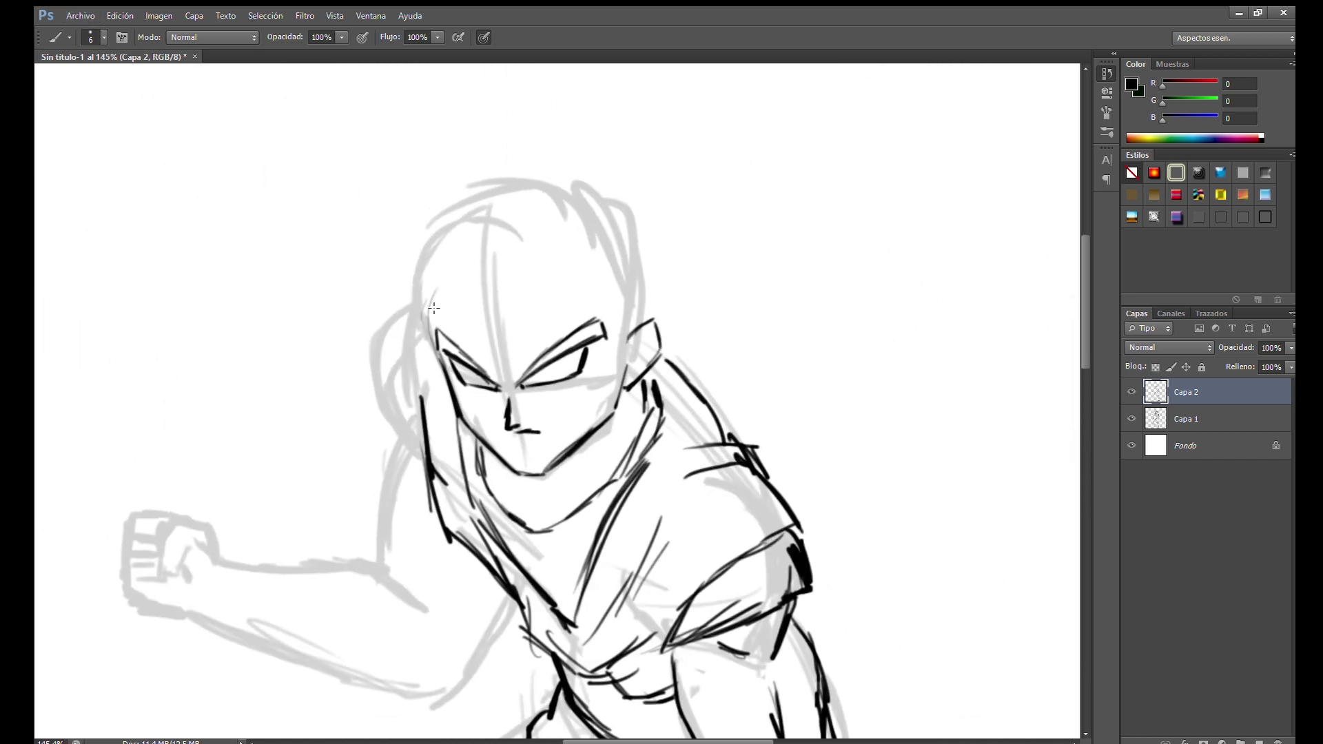
Ink the forehead line, hair locks beside the face, and spikes on the head's right
{"action": "left_click_drag", "start_coordinate": [541, 282], "coordinate": [602, 274]}
{"action": "left_click_drag", "start_coordinate": [493, 280], "coordinate": [446, 383]}
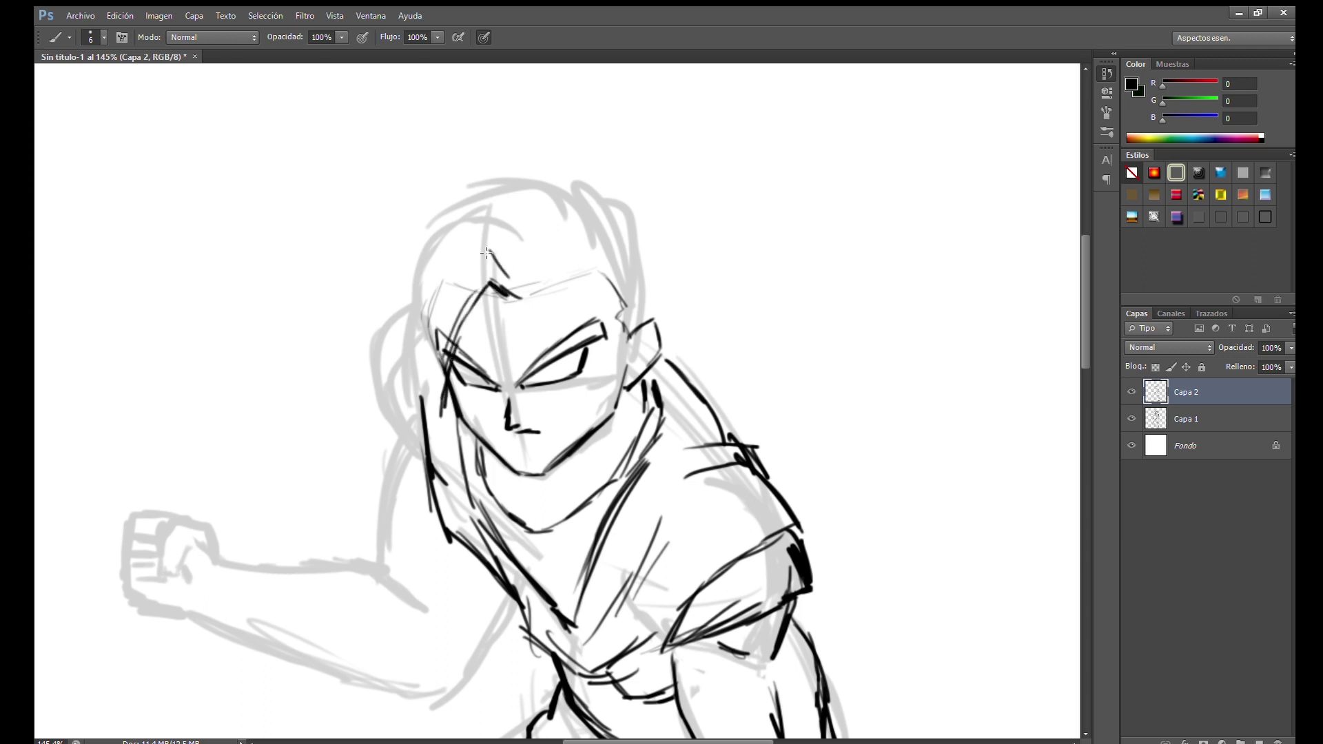
{"action": "left_click_drag", "start_coordinate": [486, 253], "coordinate": [440, 410]}
{"action": "left_click_drag", "start_coordinate": [418, 361], "coordinate": [420, 386]}
{"action": "left_click_drag", "start_coordinate": [434, 291], "coordinate": [413, 354]}
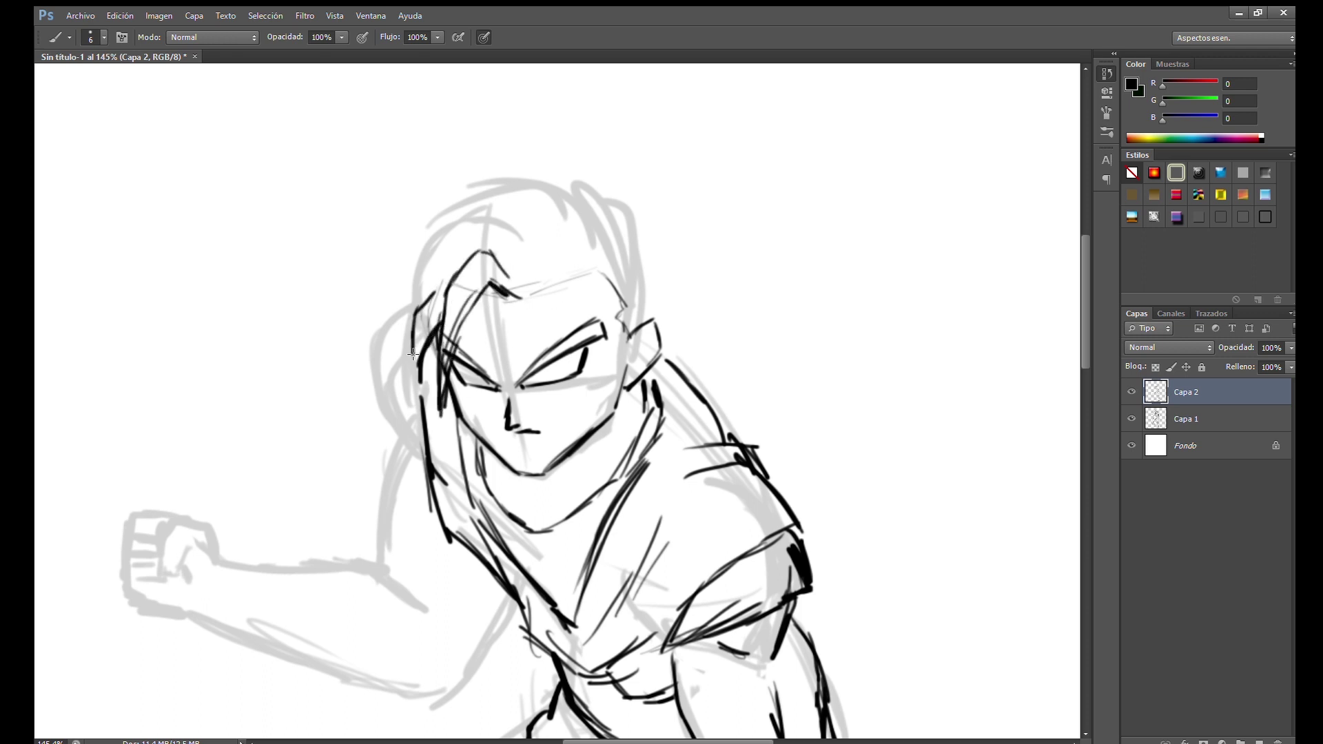
{"action": "left_click_drag", "start_coordinate": [577, 275], "coordinate": [605, 338]}
{"action": "left_click_drag", "start_coordinate": [597, 250], "coordinate": [657, 380]}
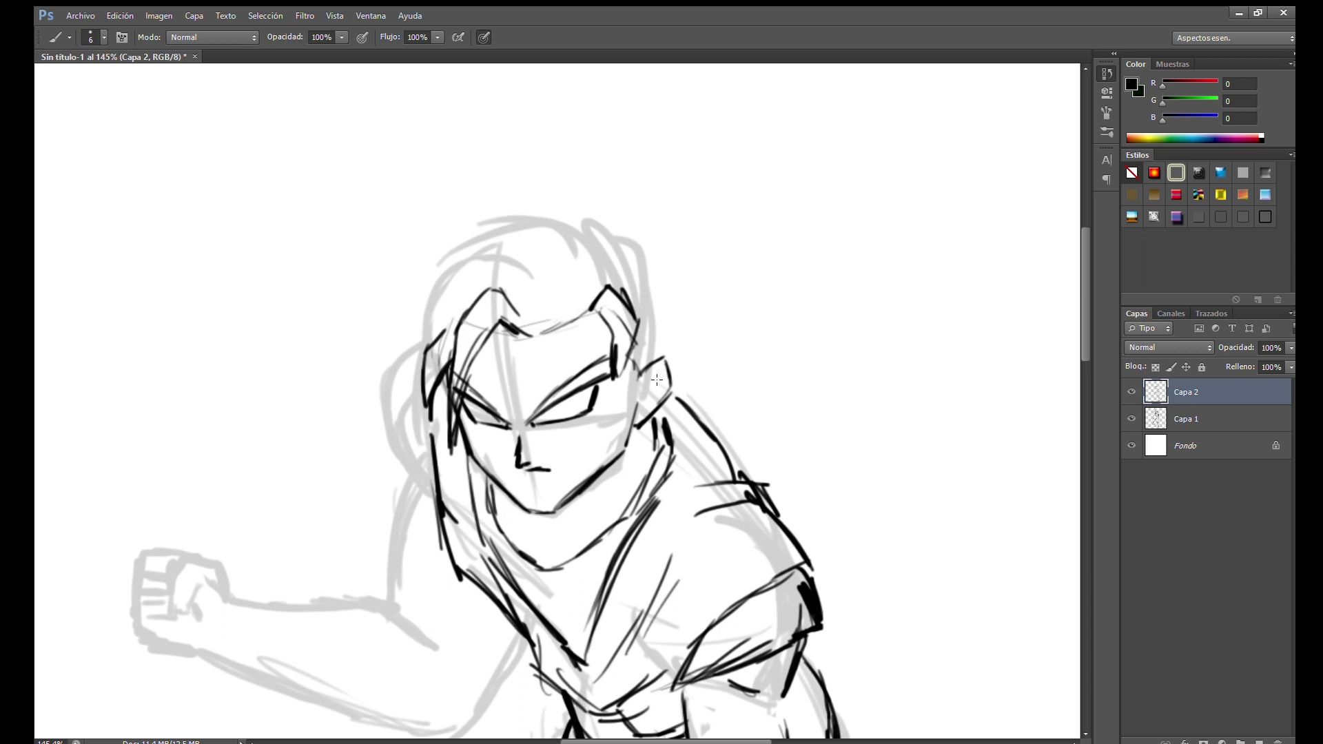
Draw the tall Super Saiyan hair spikes on top and add small strokes beside face and torso
{"action": "left_click_drag", "start_coordinate": [421, 354], "coordinate": [391, 241]}
{"action": "scroll", "coordinate": [407, 289], "scroll_direction": "down", "scroll_amount": 3}
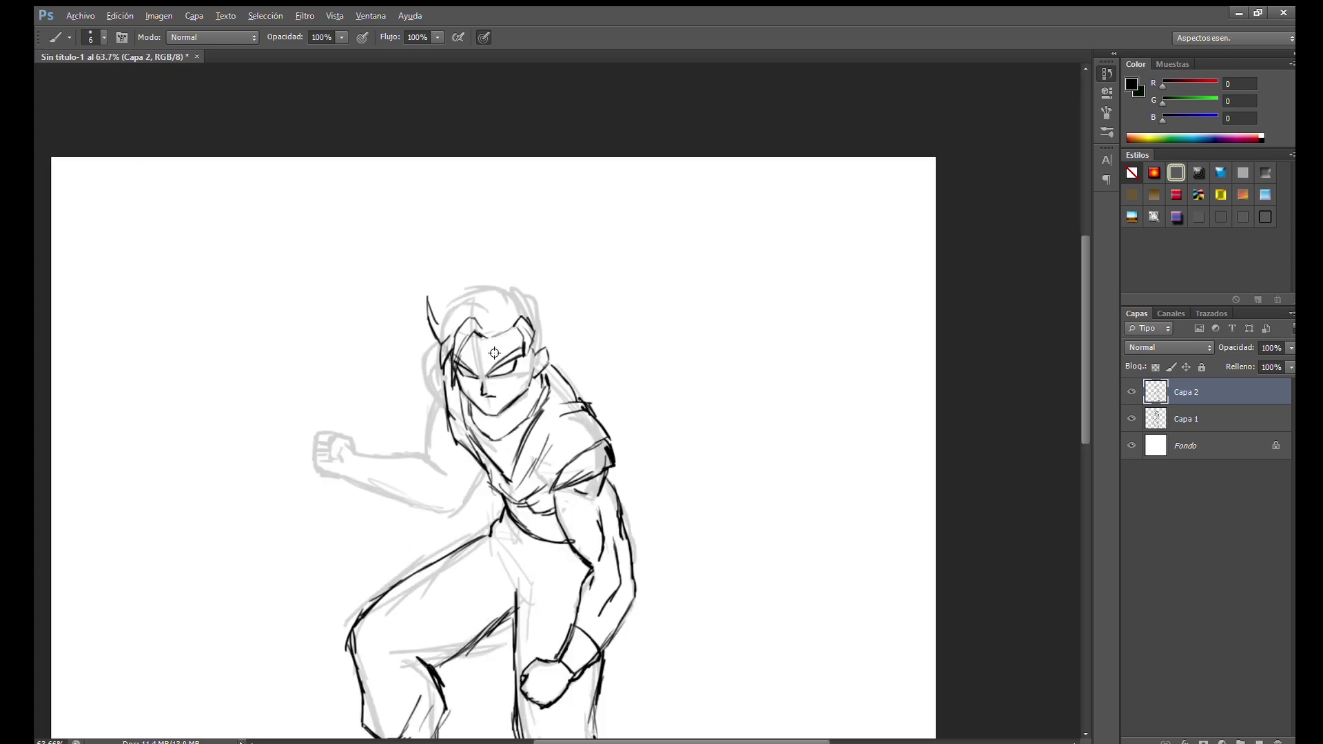
{"action": "left_click_drag", "start_coordinate": [410, 307], "coordinate": [440, 261]}
{"action": "left_click_drag", "start_coordinate": [492, 226], "coordinate": [559, 235]}
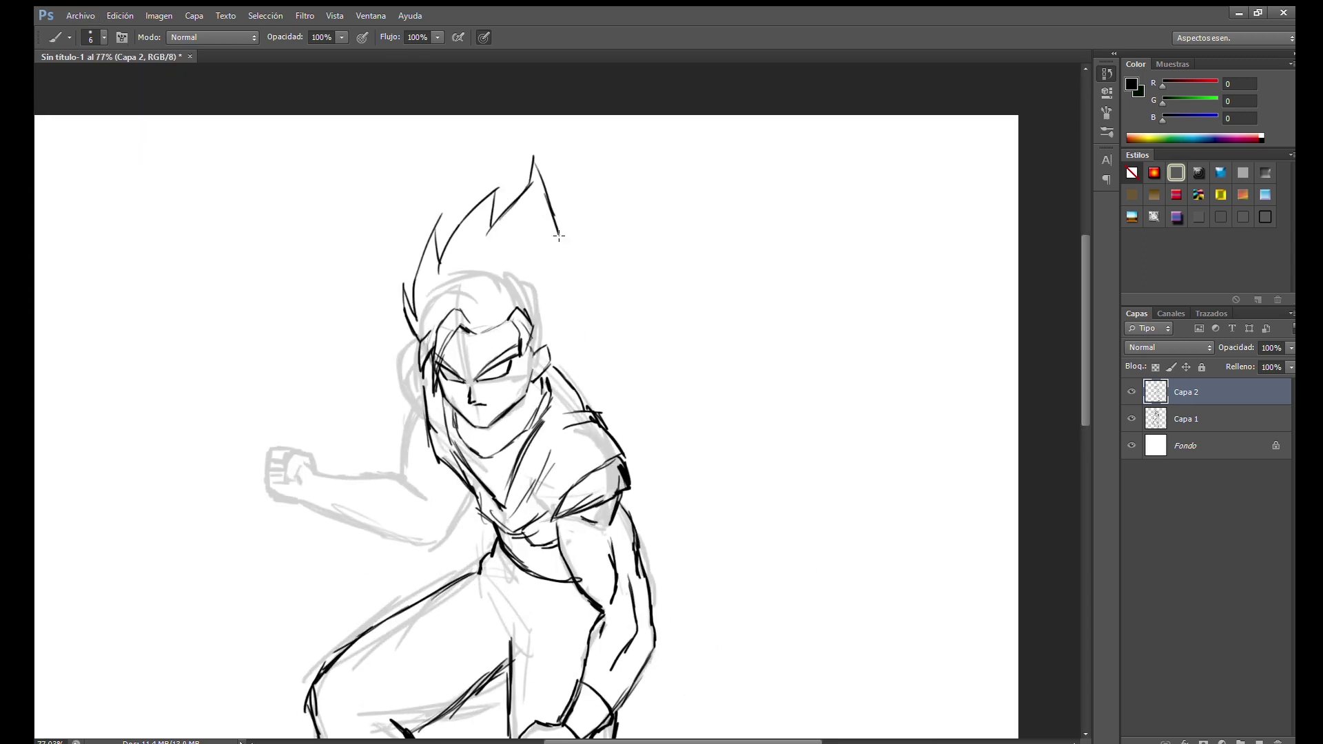
{"action": "scroll", "coordinate": [599, 293], "scroll_direction": "down", "scroll_amount": 2}
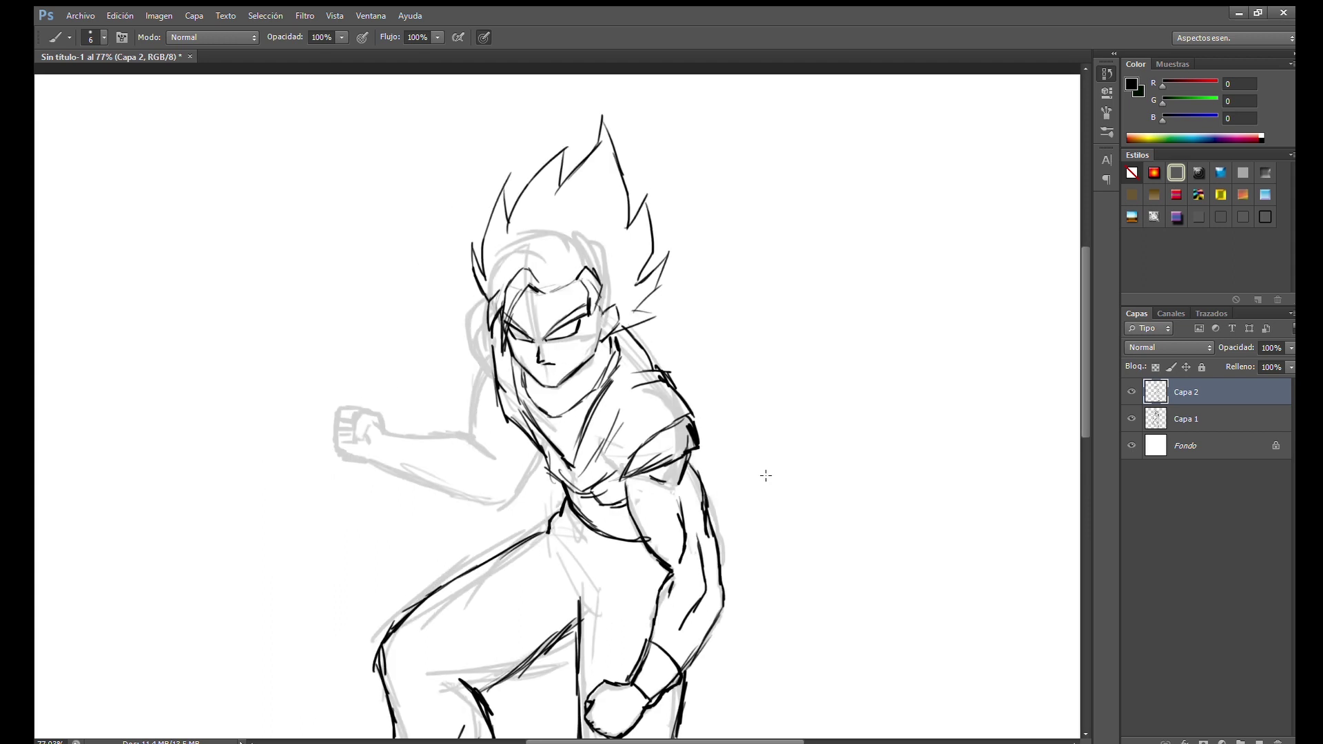
{"action": "scroll", "coordinate": [689, 481], "scroll_direction": "up", "scroll_amount": 2}
{"action": "scroll", "coordinate": [591, 489], "scroll_direction": "left", "scroll_amount": 2}
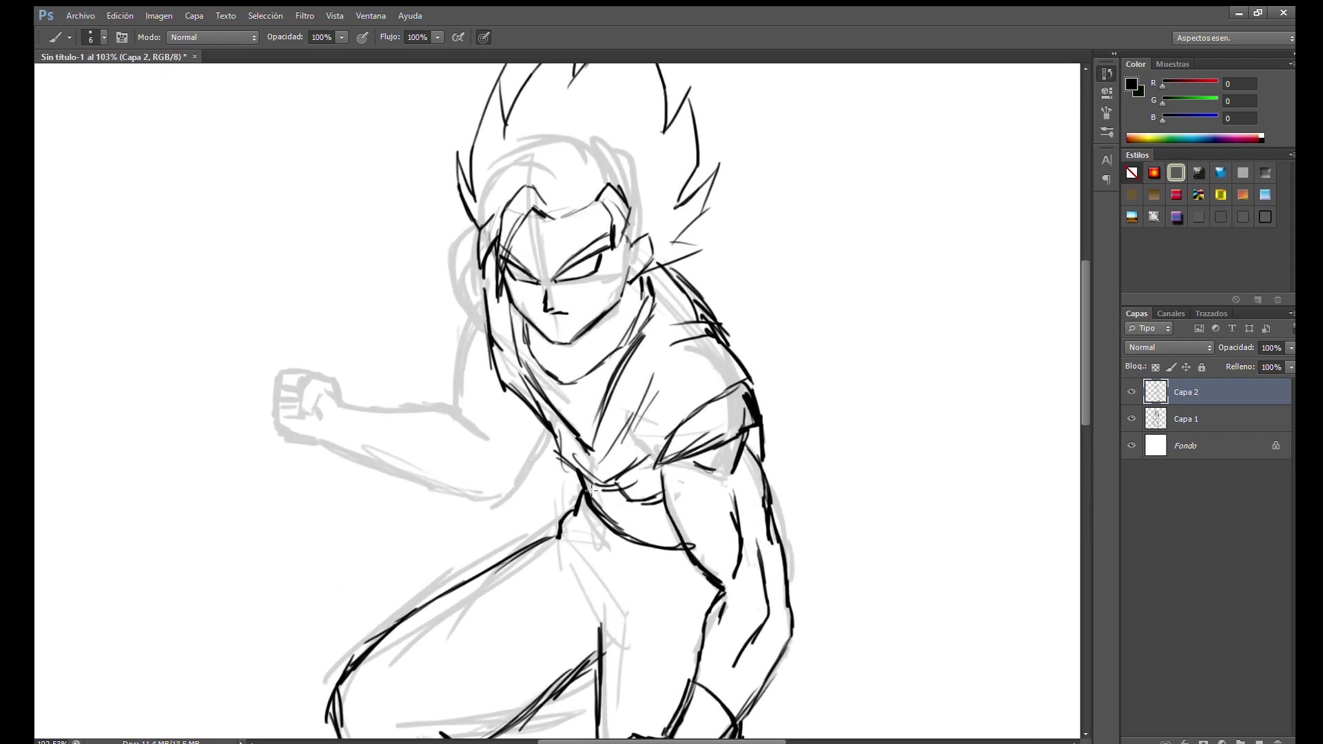
{"action": "left_click_drag", "start_coordinate": [468, 300], "coordinate": [476, 227]}
{"action": "scroll", "coordinate": [482, 234], "scroll_direction": "down", "scroll_amount": 2}
{"action": "scroll", "coordinate": [482, 234], "scroll_direction": "left", "scroll_amount": 2}
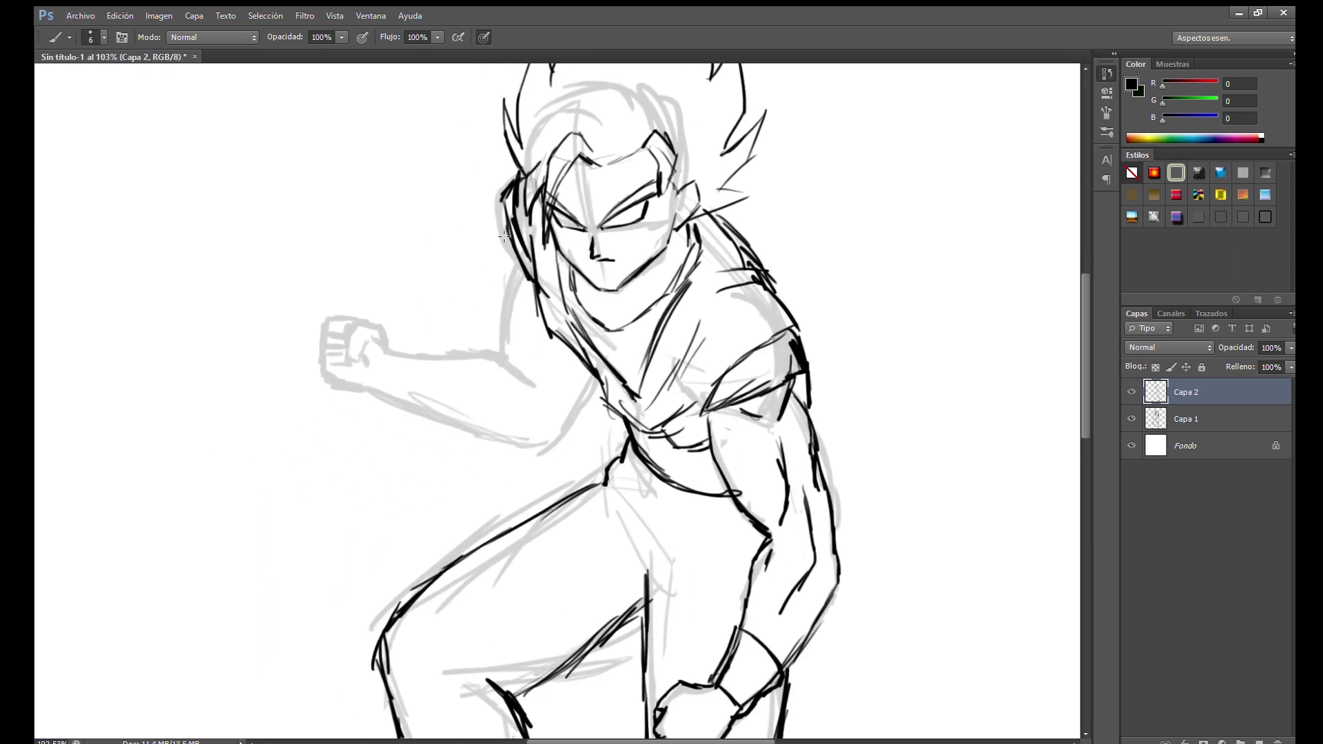
{"action": "mouse_move", "coordinate": [587, 391]}
{"action": "left_mouse_down"}
{"action": "mouse_move", "coordinate": [564, 441]}
{"action": "mouse_move", "coordinate": [628, 447]}
{"action": "left_mouse_up"}
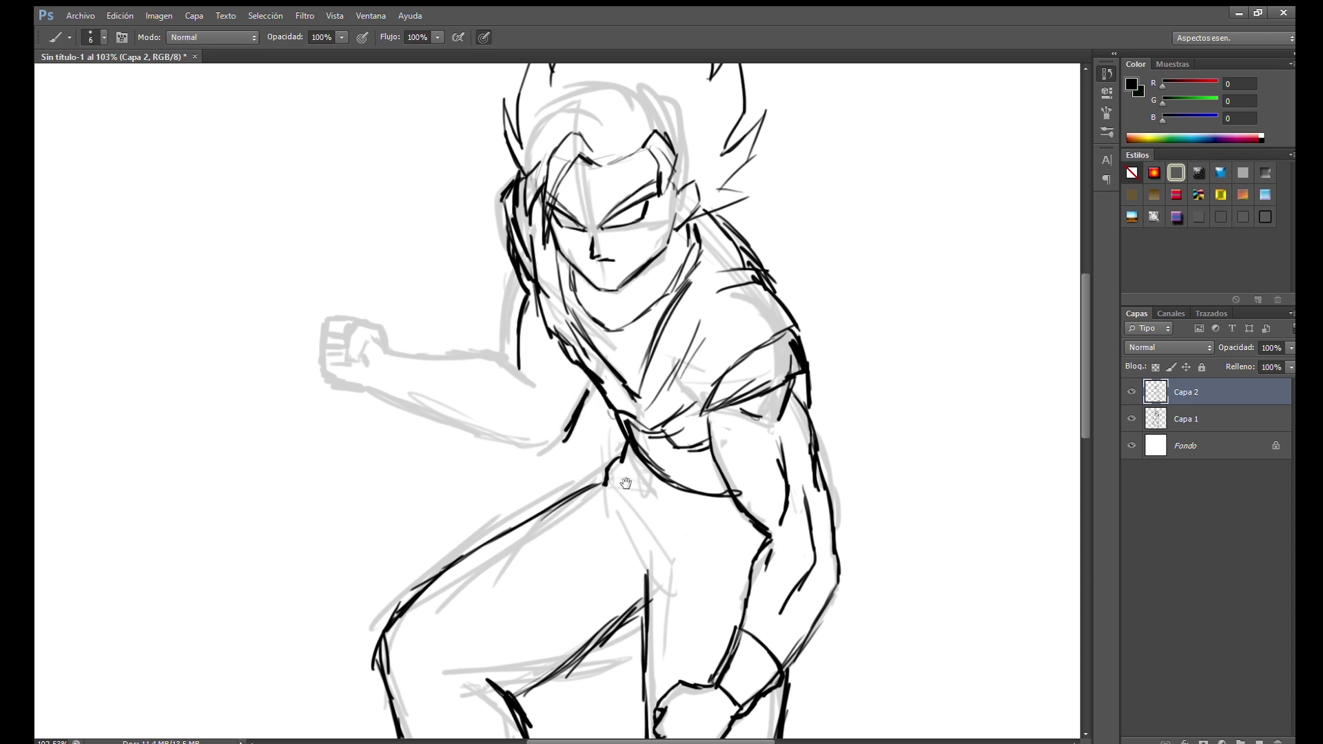
{"action": "scroll", "coordinate": [586, 386], "scroll_direction": "down", "scroll_amount": 1, "text": "alt"}
{"action": "scroll", "coordinate": [551, 344], "scroll_direction": "down", "scroll_amount": 3, "text": "alt"}
{"action": "scroll", "coordinate": [533, 326], "scroll_direction": "up", "scroll_amount": 2, "text": "alt"}
{"action": "scroll", "coordinate": [534, 326], "scroll_direction": "down", "scroll_amount": 1}
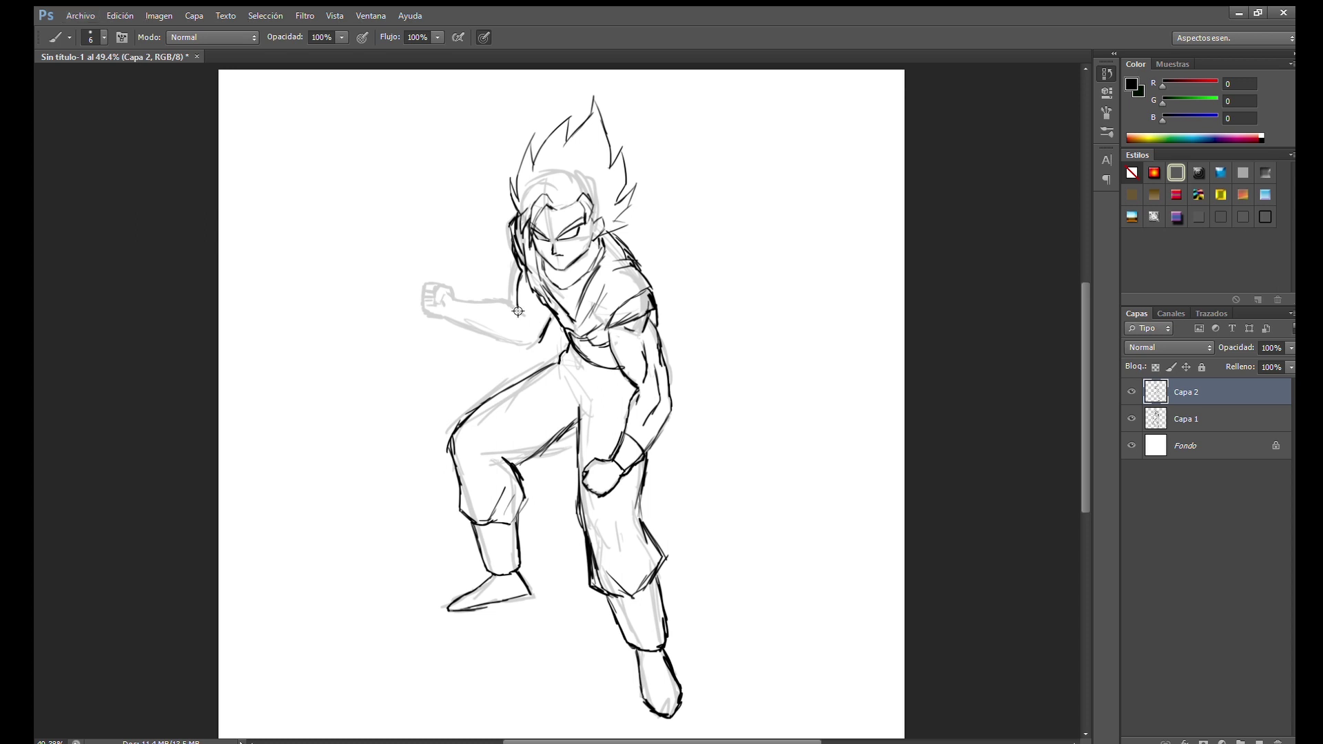
Ink the raised arm's top and underside, the fist's bottom line, and the armpit strokes
{"action": "scroll", "coordinate": [482, 281], "scroll_direction": "up", "scroll_amount": 3}
{"action": "scroll", "coordinate": [361, 311], "scroll_direction": "up", "scroll_amount": 1}
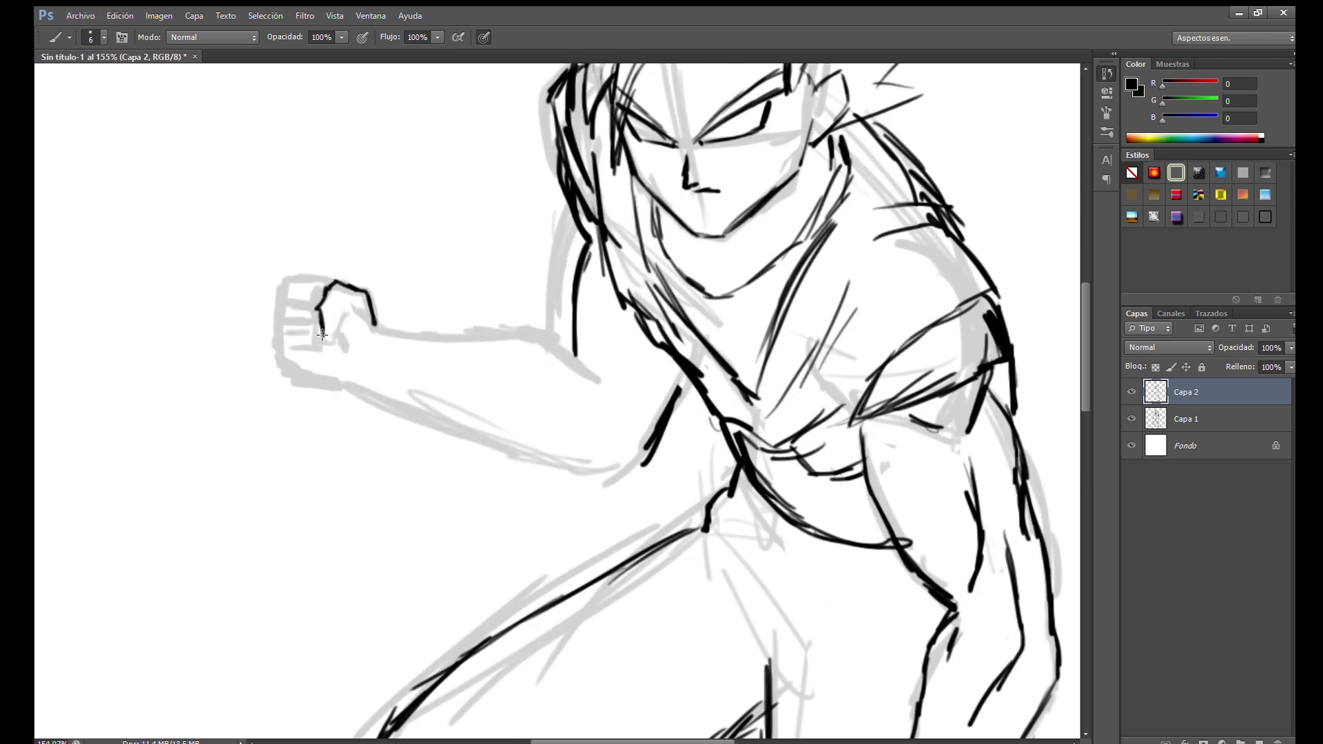
{"action": "scroll", "coordinate": [342, 335], "scroll_direction": "left", "scroll_amount": 2}
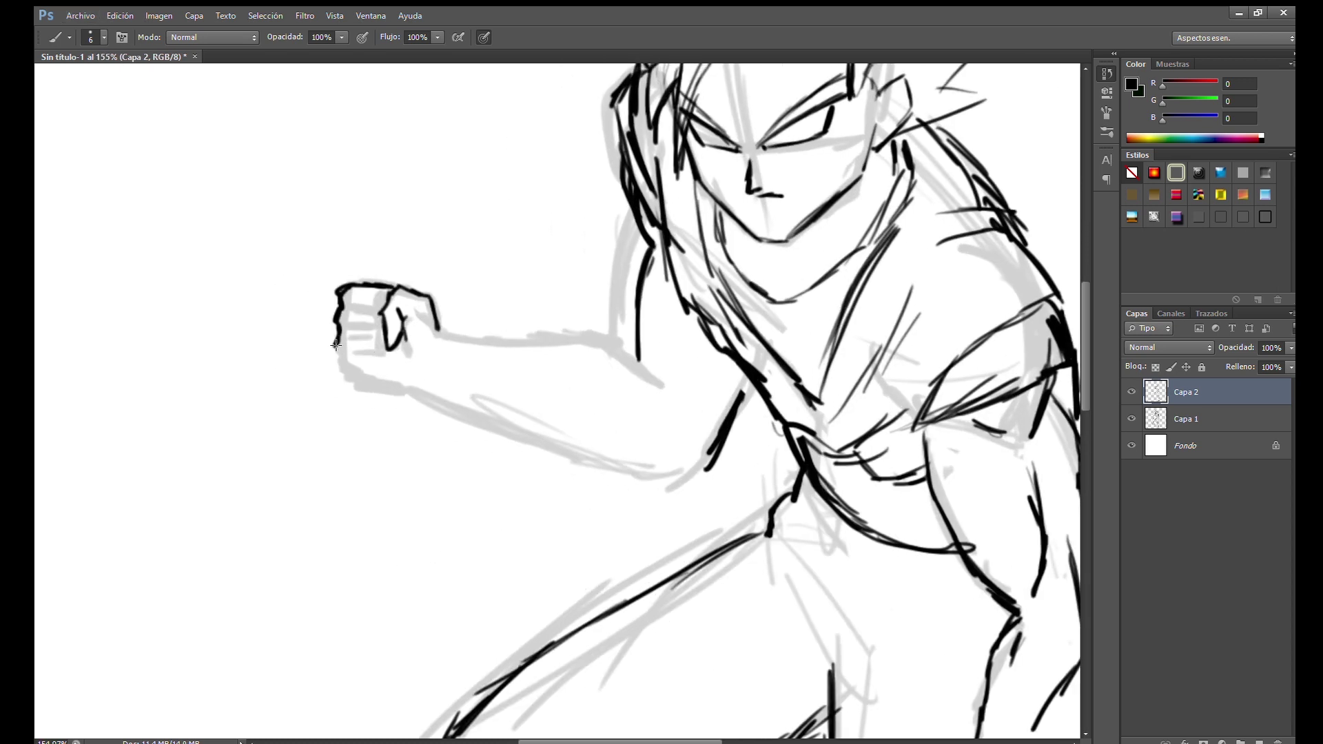
{"action": "left_click_drag", "start_coordinate": [365, 383], "coordinate": [413, 392]}
{"action": "scroll", "coordinate": [385, 393], "scroll_direction": "right", "scroll_amount": 4}
{"action": "left_click_drag", "start_coordinate": [304, 337], "coordinate": [528, 388]}
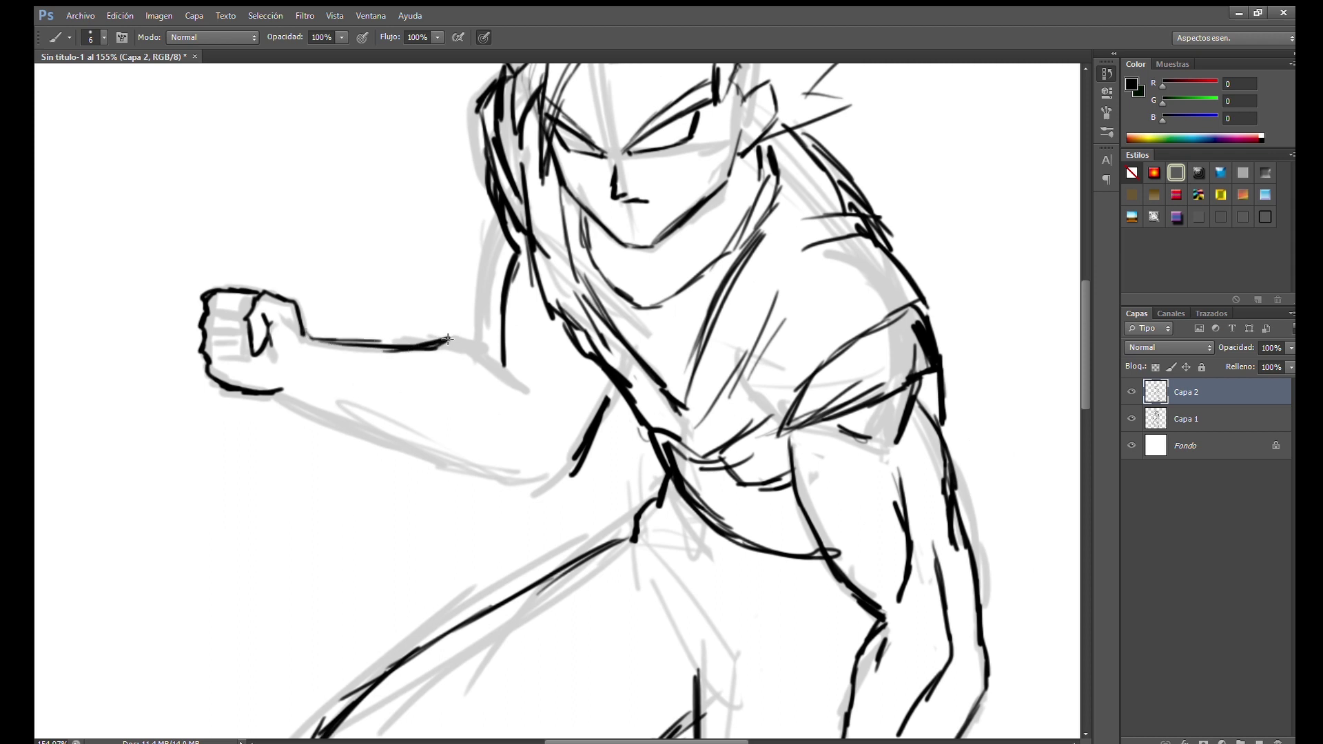
{"action": "left_click_drag", "start_coordinate": [282, 392], "coordinate": [579, 472]}
{"action": "left_click_drag", "start_coordinate": [610, 375], "coordinate": [589, 455]}
{"action": "left_click_drag", "start_coordinate": [589, 351], "coordinate": [562, 382]}
Outline the wristband, extend the arm outline, and hide the grey sketch layer
{"action": "mouse_move", "coordinate": [279, 393]}
{"action": "left_mouse_down"}
{"action": "mouse_move", "coordinate": [303, 333]}
{"action": "mouse_move", "coordinate": [300, 389]}
{"action": "left_mouse_up"}
{"action": "left_click_drag", "start_coordinate": [303, 329], "coordinate": [386, 341]}
{"action": "mouse_move", "coordinate": [386, 345]}
{"action": "left_mouse_down"}
{"action": "mouse_move", "coordinate": [375, 421]}
{"action": "mouse_move", "coordinate": [279, 394]}
{"action": "left_mouse_up"}
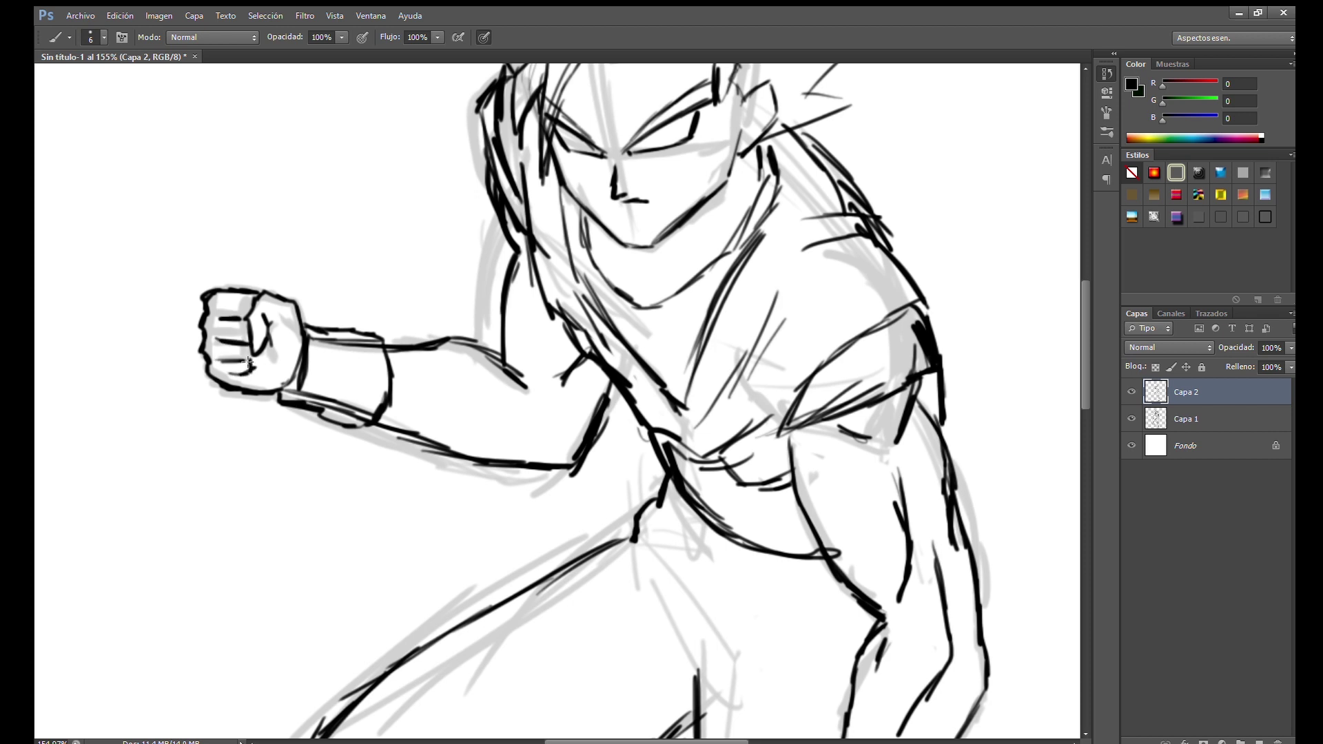
{"action": "left_click_drag", "start_coordinate": [575, 397], "coordinate": [500, 436]}
{"action": "scroll", "coordinate": [574, 397], "scroll_direction": "down", "scroll_amount": 3, "text": "alt"}
{"action": "left_click", "coordinate": [1131, 418]}
Show sketch layers Capa 4 and Capa 5, raise Capa 5 to 82% opacity, and undo an accidental fill
{"action": "scroll", "coordinate": [604, 319], "scroll_direction": "up", "scroll_amount": 2, "text": "alt"}
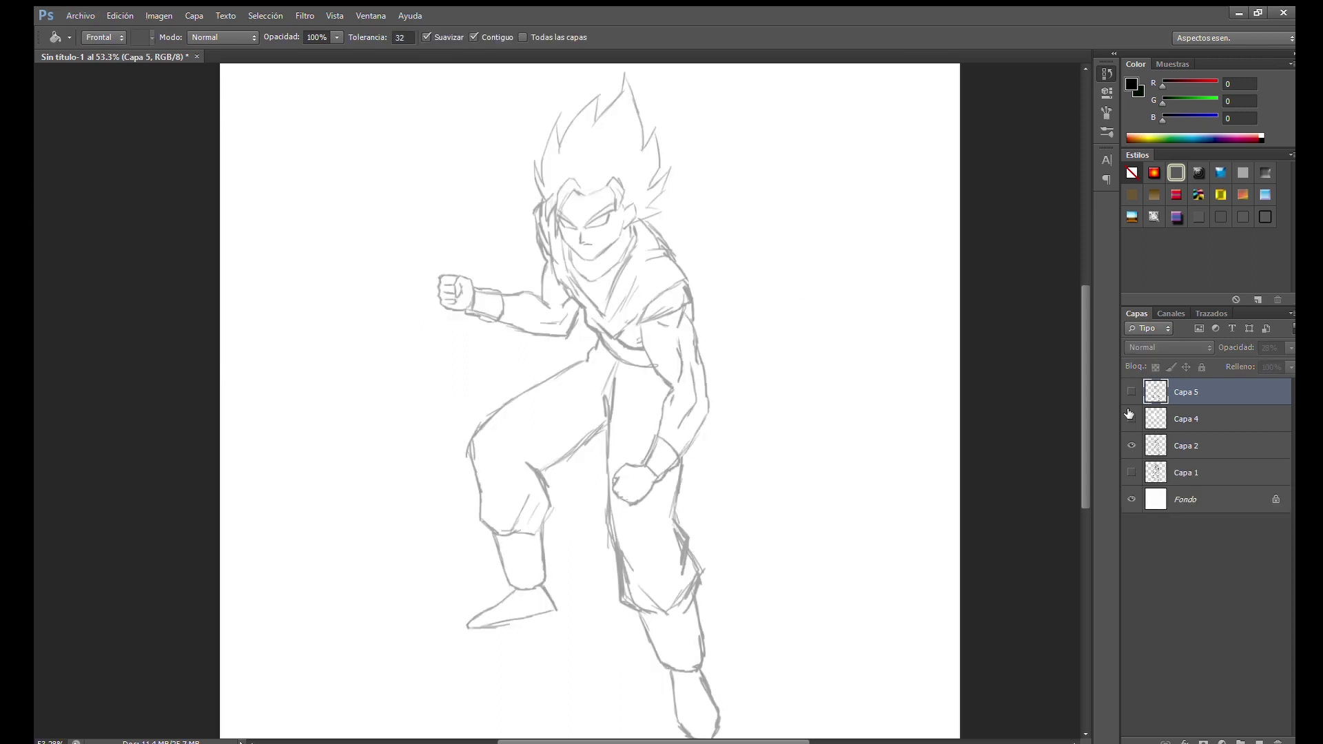
{"action": "left_click", "coordinate": [1131, 392]}
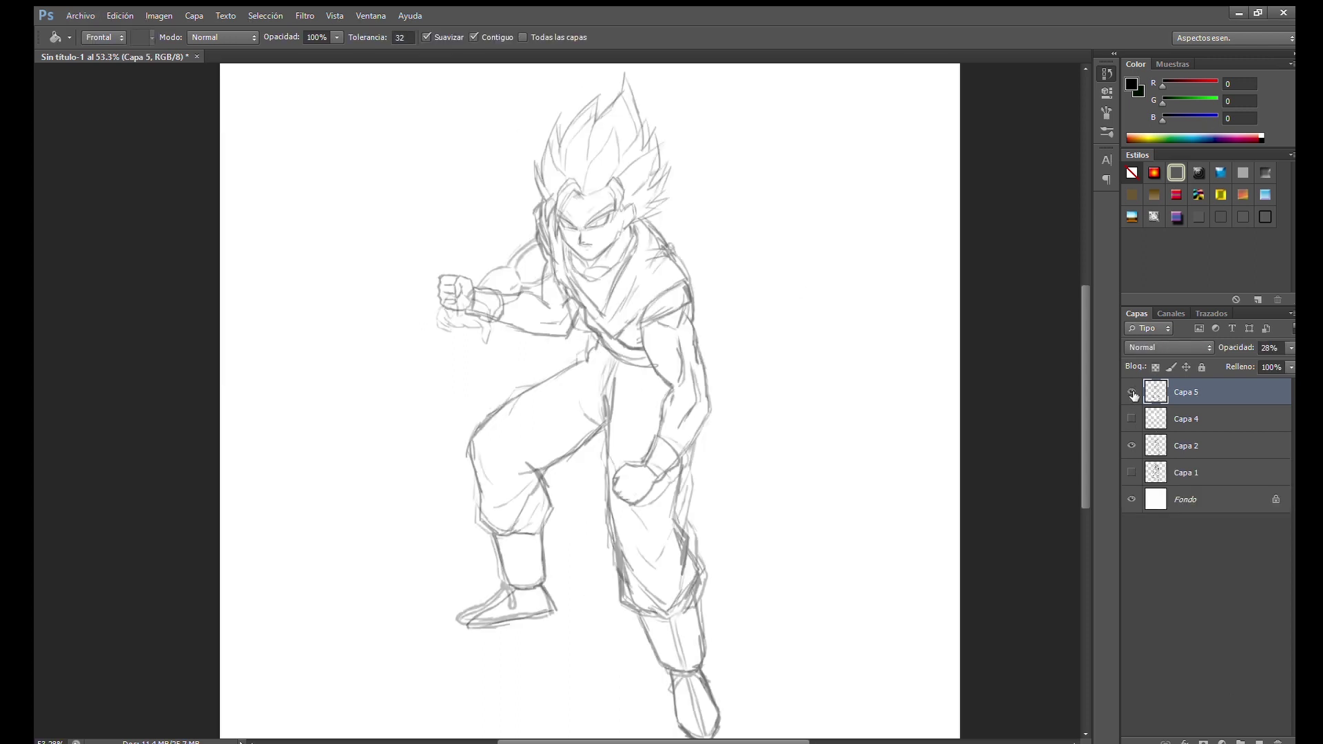
{"action": "left_click", "coordinate": [1131, 418]}
{"action": "left_click", "coordinate": [1130, 418]}
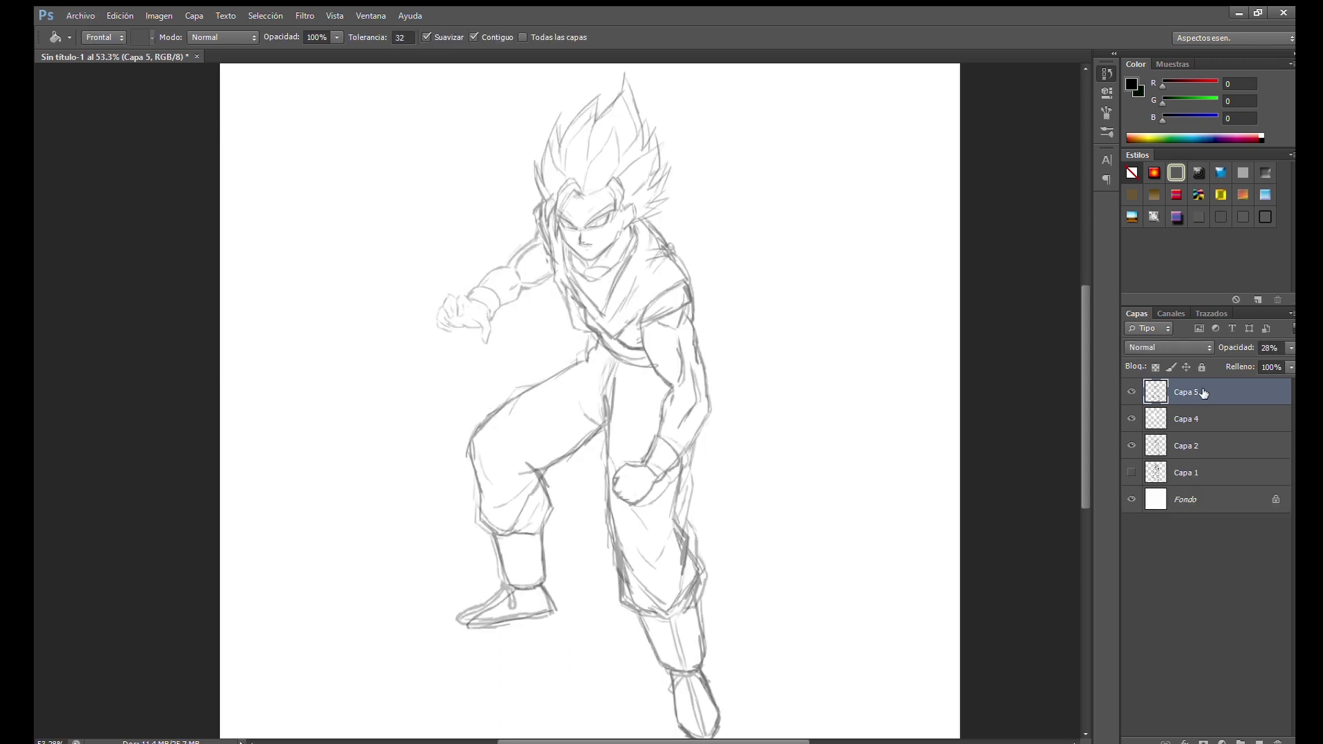
{"action": "left_click_drag", "start_coordinate": [1248, 348], "coordinate": [1280, 358]}
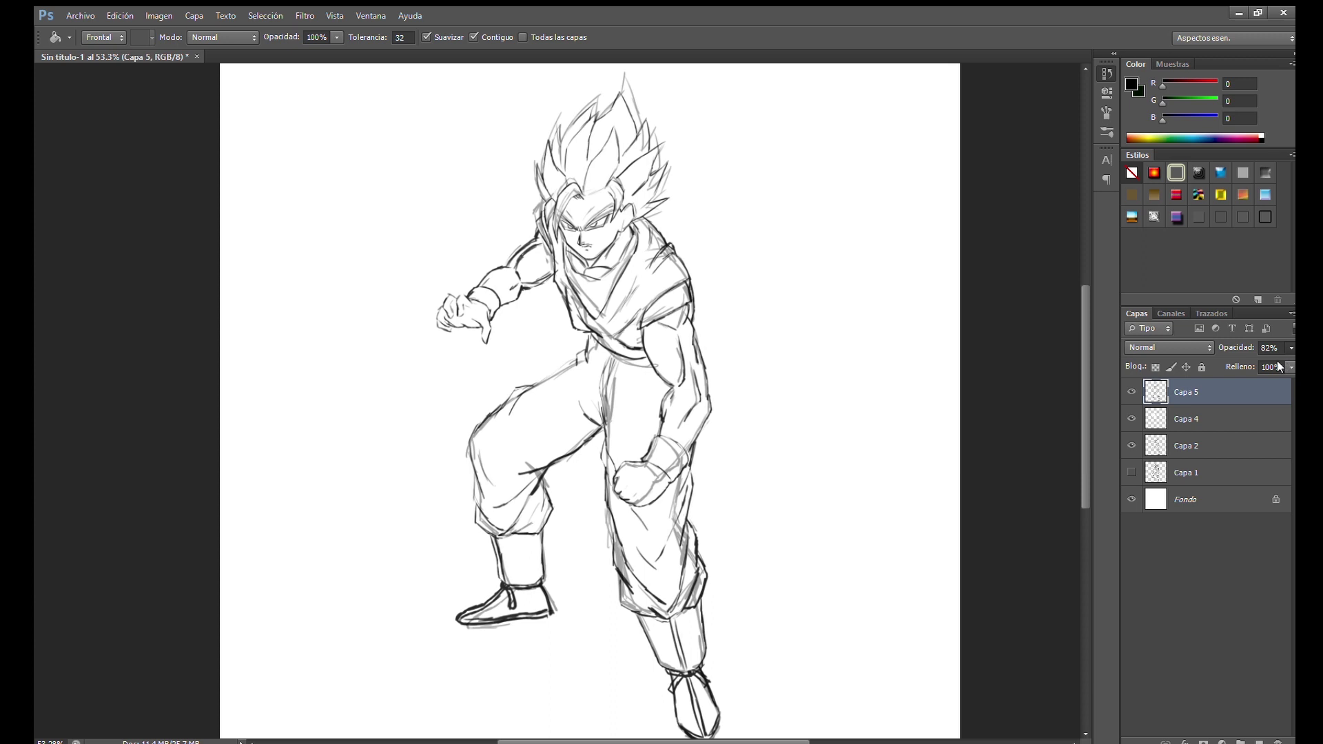
{"action": "left_click", "coordinate": [292, 182]}
{"action": "key", "text": "ctrl+z"}
Add new layer Capa 6 and brush-letter the word 'corrections' above the figure
{"action": "left_click", "coordinate": [1259, 741]}
{"action": "key", "text": "b"}
{"action": "left_click_drag", "start_coordinate": [281, 147], "coordinate": [282, 183]}
{"action": "left_click_drag", "start_coordinate": [307, 140], "coordinate": [392, 155]}
{"action": "mouse_move", "coordinate": [394, 149]}
{"action": "left_mouse_down"}
{"action": "mouse_move", "coordinate": [428, 175]}
{"action": "mouse_move", "coordinate": [514, 172]}
{"action": "left_mouse_up"}
{"action": "left_click_drag", "start_coordinate": [551, 128], "coordinate": [624, 161]}
Finish the lettering with an exclamation dot and a smiley face with two eyes and a mouth
{"action": "left_click", "coordinate": [675, 161]}
{"action": "left_click_drag", "start_coordinate": [709, 128], "coordinate": [710, 137]}
{"action": "left_click_drag", "start_coordinate": [727, 124], "coordinate": [728, 133]}
{"action": "left_click_drag", "start_coordinate": [702, 147], "coordinate": [745, 139]}
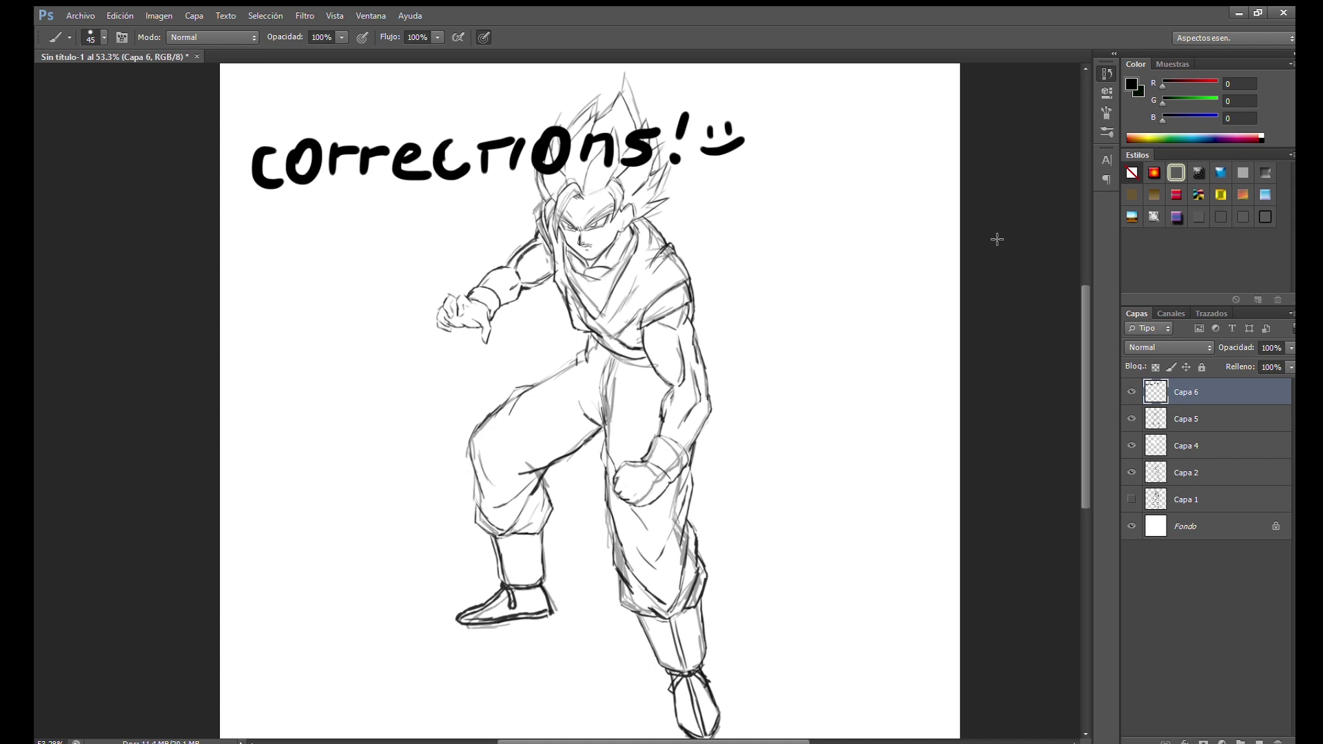
Toggle the note, Capa 4 and Capa 5 visibility to compare the sketch versions
{"action": "left_click", "coordinate": [1131, 391]}
{"action": "left_click", "coordinate": [1131, 419]}
{"action": "left_click", "coordinate": [1131, 391]}
{"action": "left_click", "coordinate": [1131, 446]}
{"action": "left_click", "coordinate": [1131, 419]}
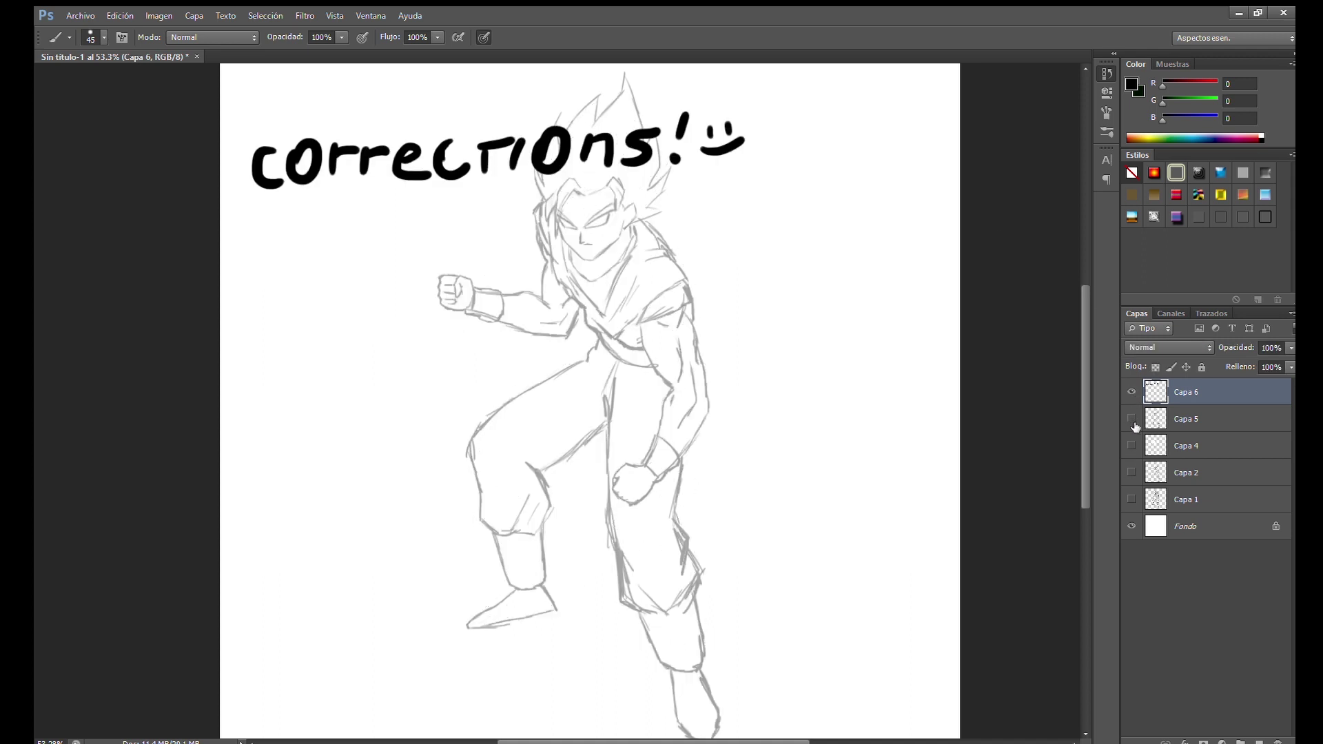
{"action": "left_click", "coordinate": [1131, 419]}
{"action": "left_click", "coordinate": [1132, 445]}
Move the corrections! note down-right, hide Capa 6, and select Capa 5
{"action": "key", "text": "v"}
{"action": "left_click_drag", "start_coordinate": [754, 159], "coordinate": [861, 341]}
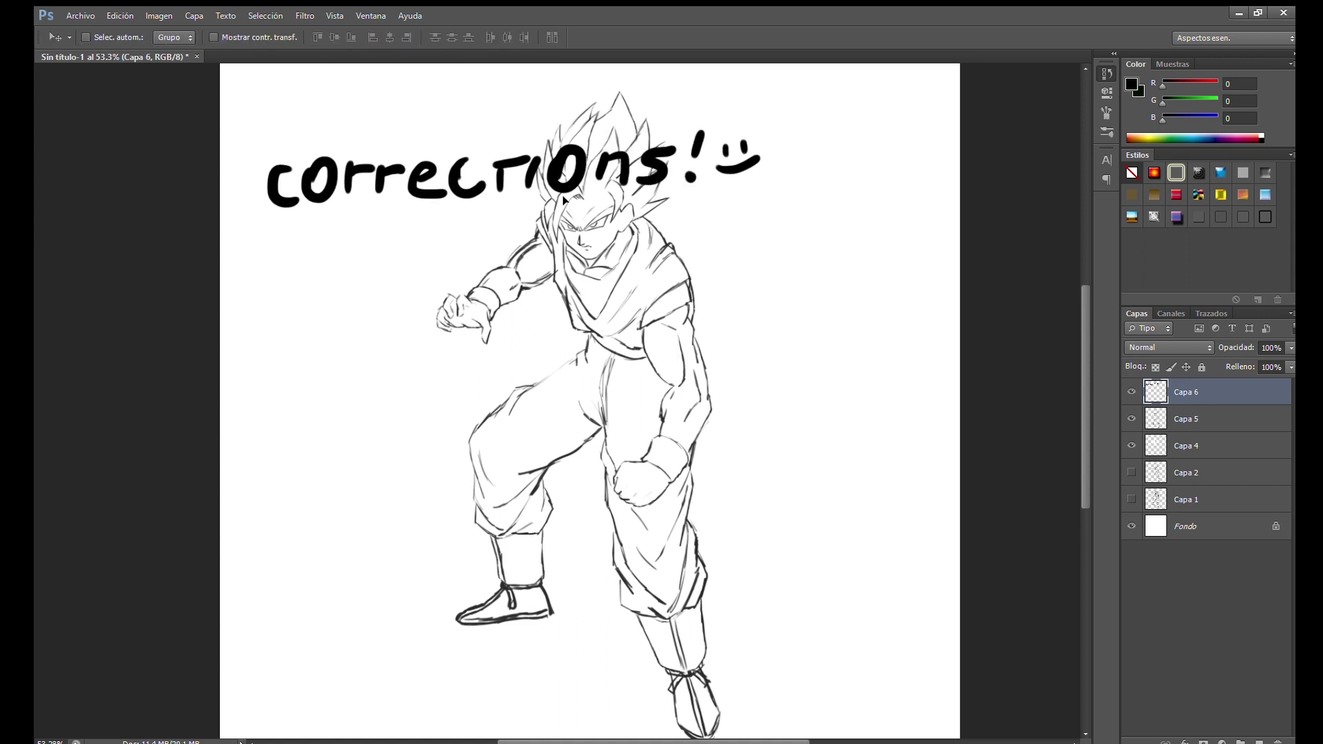
{"action": "left_click", "coordinate": [1130, 391]}
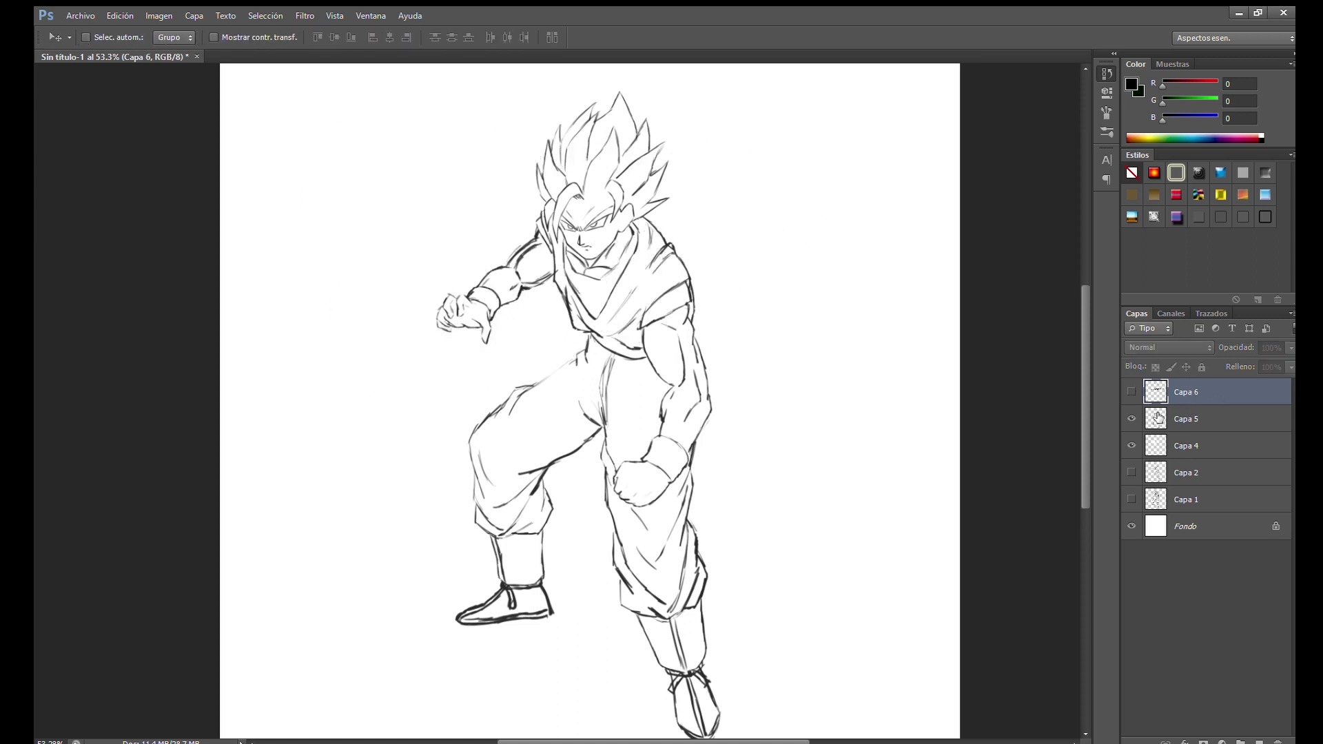
{"action": "left_click", "coordinate": [1191, 420]}
Fade Capa 5 to 50% opacity, add new layer Capa 7, and ink the hair and face contour
{"action": "key", "text": "5"}
{"action": "key", "text": "ctrl+alt+shift+n"}
{"action": "key", "text": "b"}
{"action": "scroll", "coordinate": [601, 219], "scroll_direction": "up", "scroll_amount": 3}
{"action": "scroll", "coordinate": [601, 220], "scroll_direction": "up", "scroll_amount": 3}
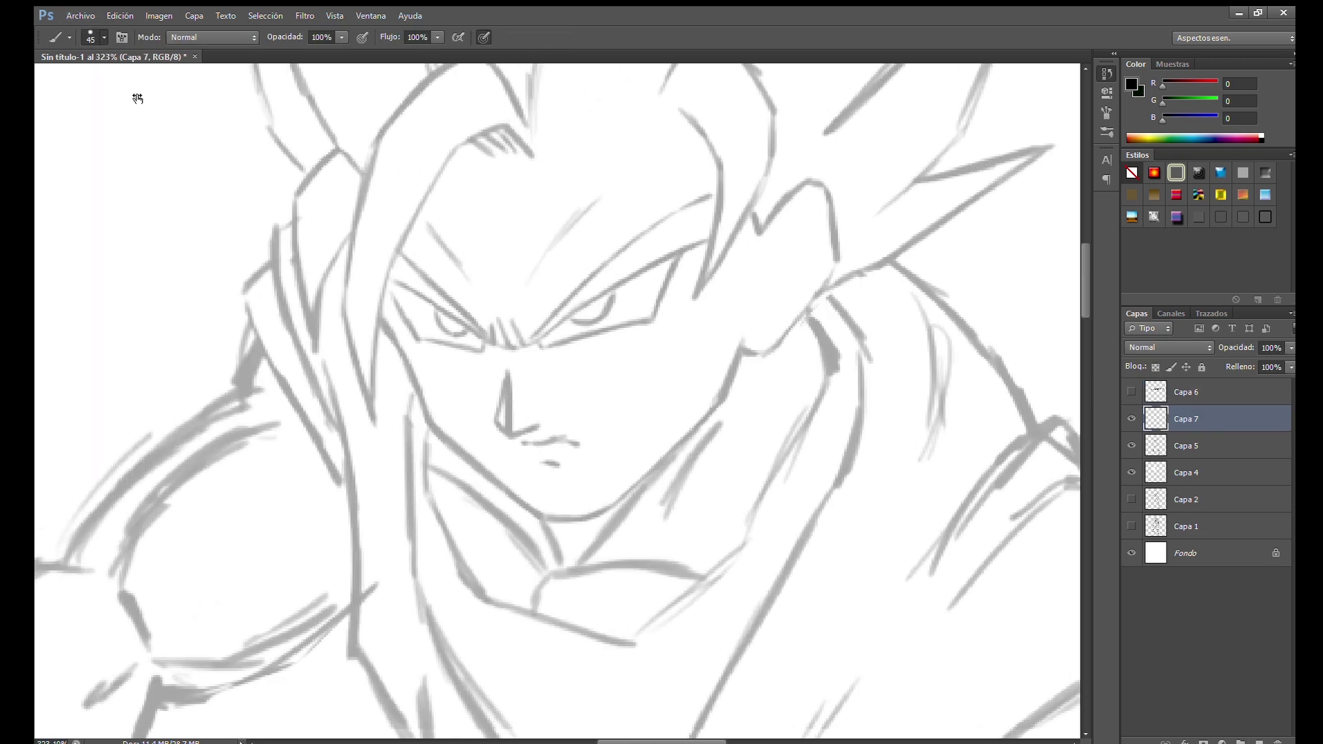
{"action": "scroll", "coordinate": [436, 418], "scroll_direction": "up", "scroll_amount": 3}
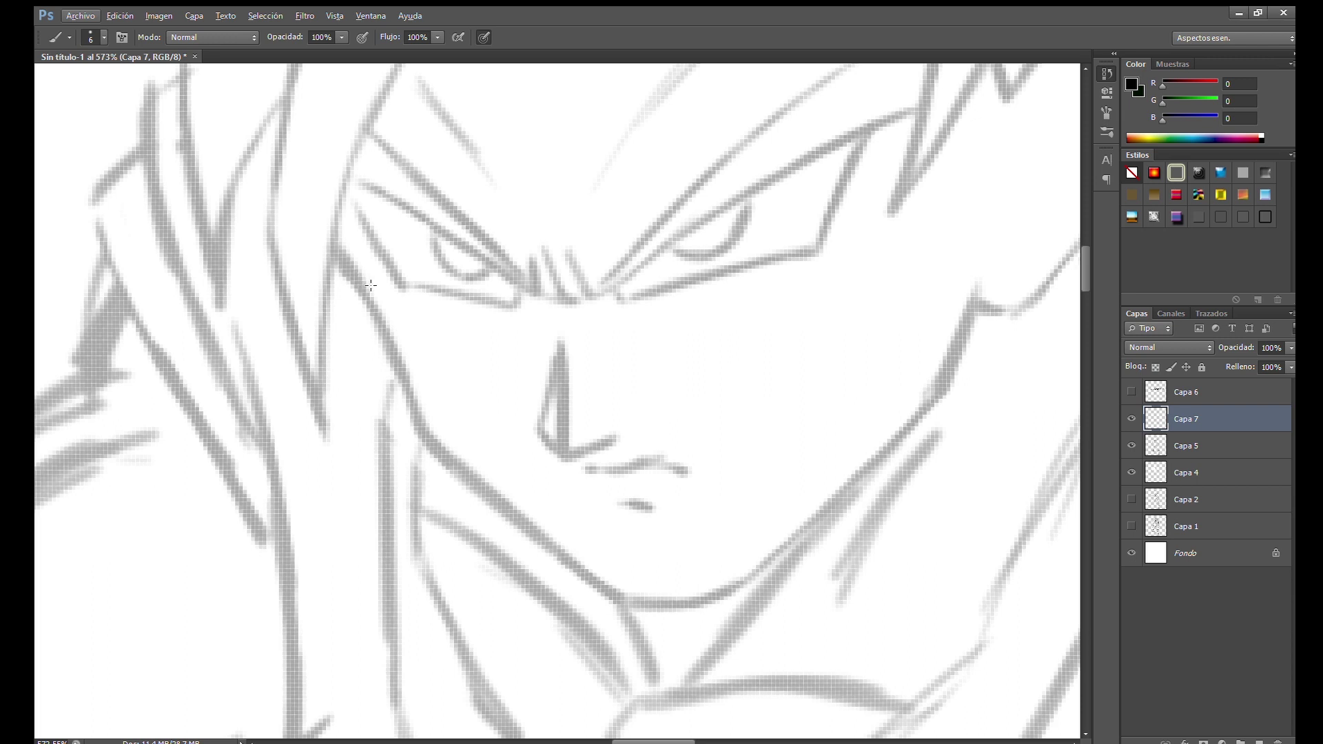
{"action": "scroll", "coordinate": [366, 283], "scroll_direction": "right", "scroll_amount": 3}
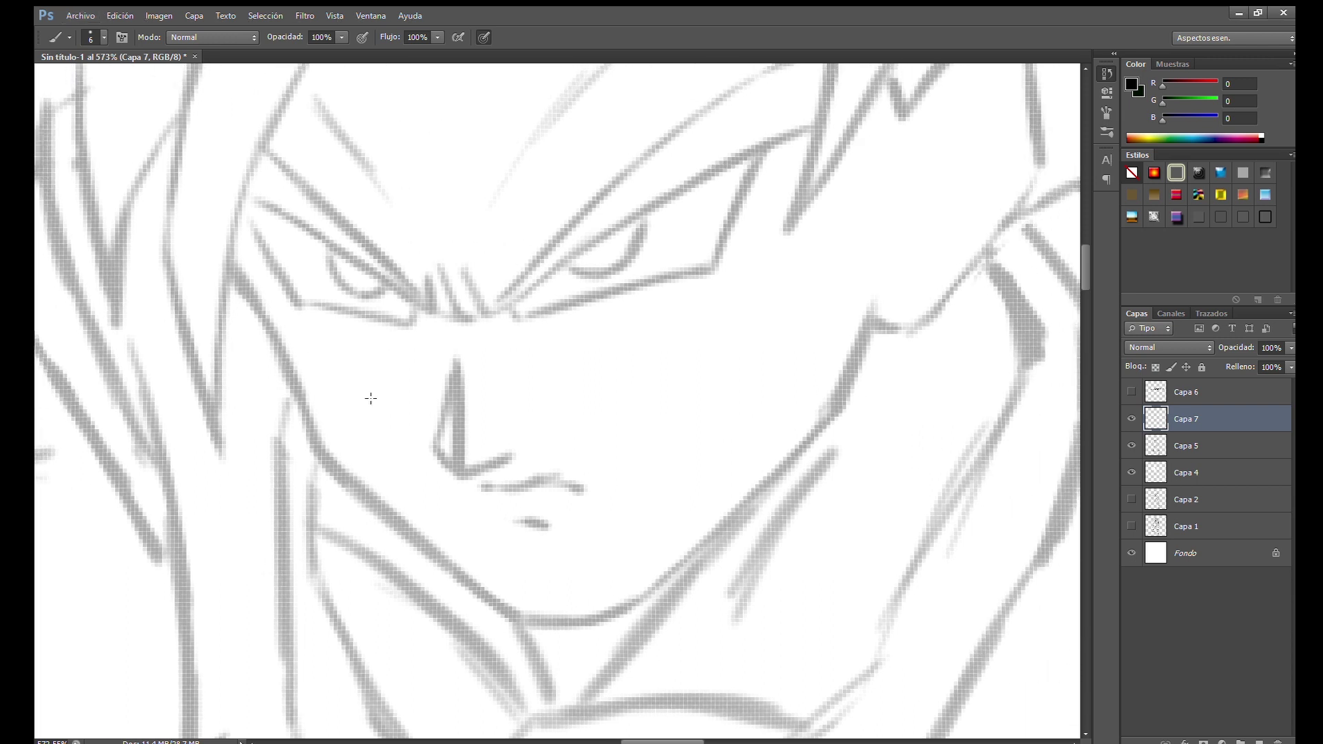
{"action": "mouse_move", "coordinate": [231, 265]}
{"action": "left_mouse_down"}
{"action": "mouse_move", "coordinate": [376, 501]}
{"action": "mouse_move", "coordinate": [575, 617]}
{"action": "mouse_move", "coordinate": [607, 617]}
{"action": "left_mouse_up"}
Ink the right jaw contour and a hair strand outline, rotating the view to follow the curves
{"action": "scroll", "coordinate": [641, 413], "scroll_direction": "down", "scroll_amount": 3}
{"action": "mouse_move", "coordinate": [835, 243]}
{"action": "left_mouse_down"}
{"action": "mouse_move", "coordinate": [799, 329]}
{"action": "mouse_move", "coordinate": [770, 293]}
{"action": "mouse_move", "coordinate": [756, 323]}
{"action": "mouse_move", "coordinate": [599, 275]}
{"action": "left_mouse_up"}
{"action": "key", "text": "r"}
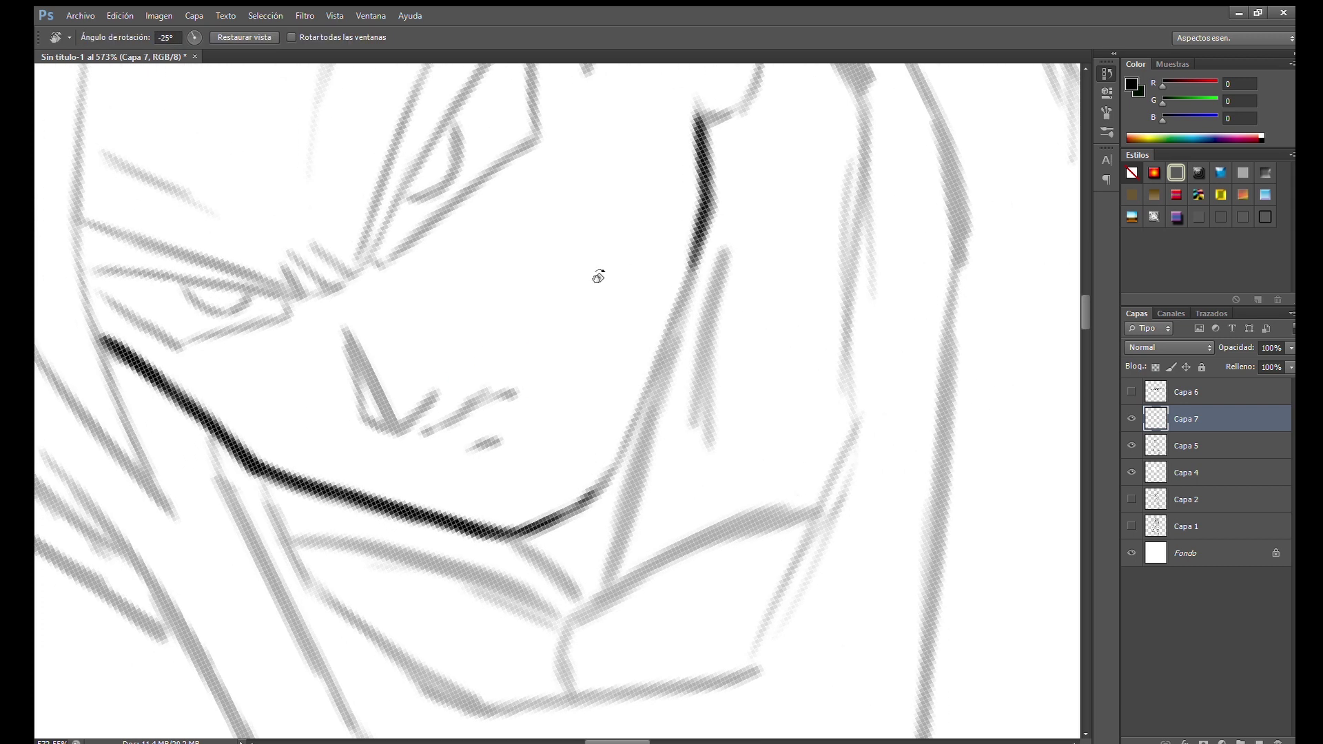
{"action": "mouse_move", "coordinate": [702, 230]}
{"action": "left_mouse_down"}
{"action": "mouse_move", "coordinate": [620, 454]}
{"action": "mouse_move", "coordinate": [564, 509]}
{"action": "left_mouse_up"}
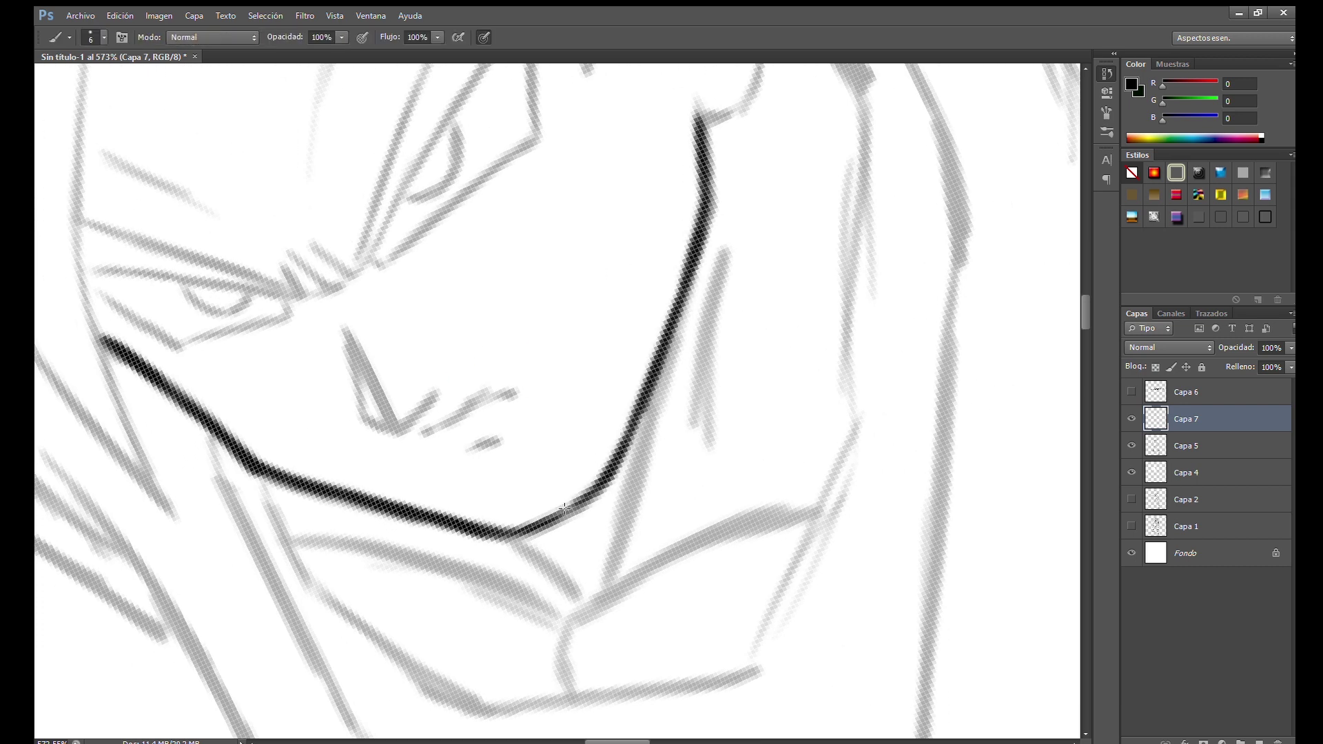
{"action": "left_click_drag", "start_coordinate": [754, 234], "coordinate": [644, 654]}
{"action": "mouse_move", "coordinate": [529, 338]}
{"action": "left_mouse_down"}
{"action": "mouse_move", "coordinate": [591, 201]}
{"action": "mouse_move", "coordinate": [674, 325]}
{"action": "left_mouse_up"}
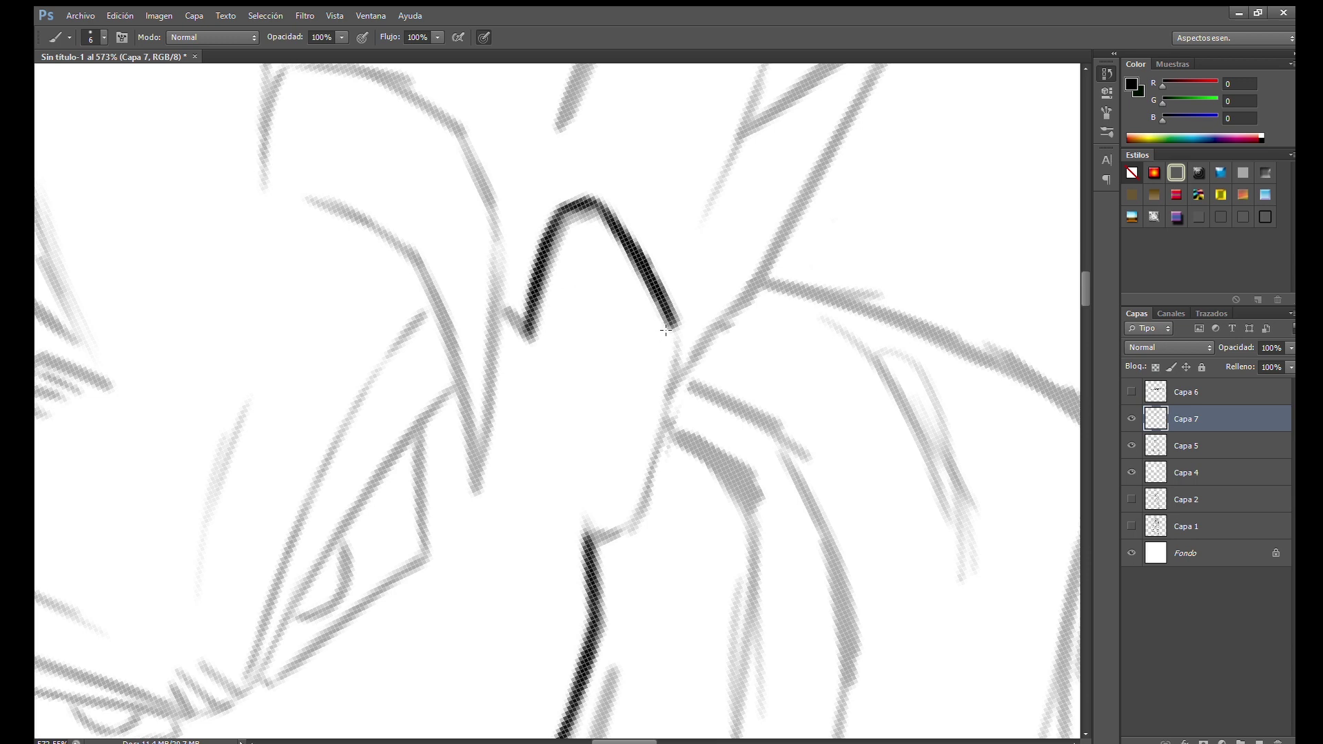
{"action": "left_click_drag", "start_coordinate": [662, 442], "coordinate": [633, 529]}
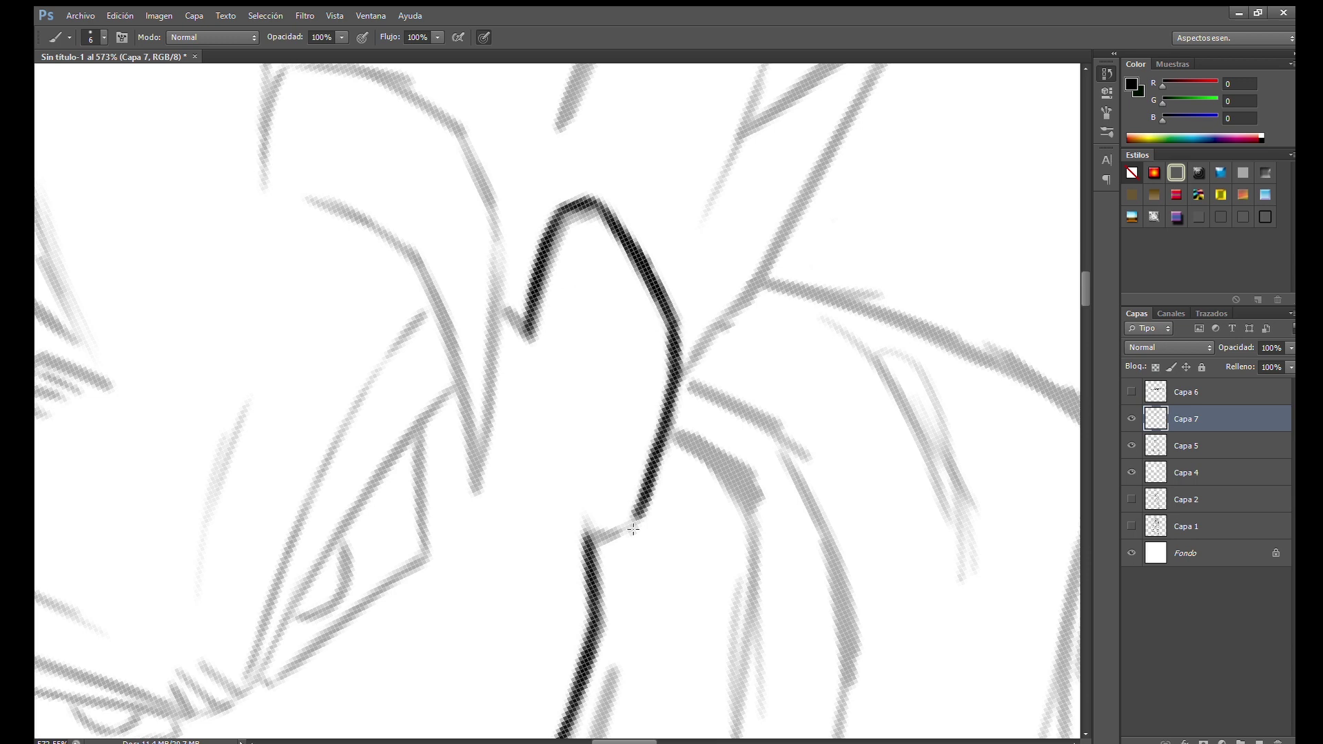
Ink more hair outline strokes in black, undoing one unwanted stroke
{"action": "scroll", "coordinate": [593, 382], "scroll_direction": "left", "scroll_amount": 2}
{"action": "scroll", "coordinate": [593, 383], "scroll_direction": "up", "scroll_amount": 1}
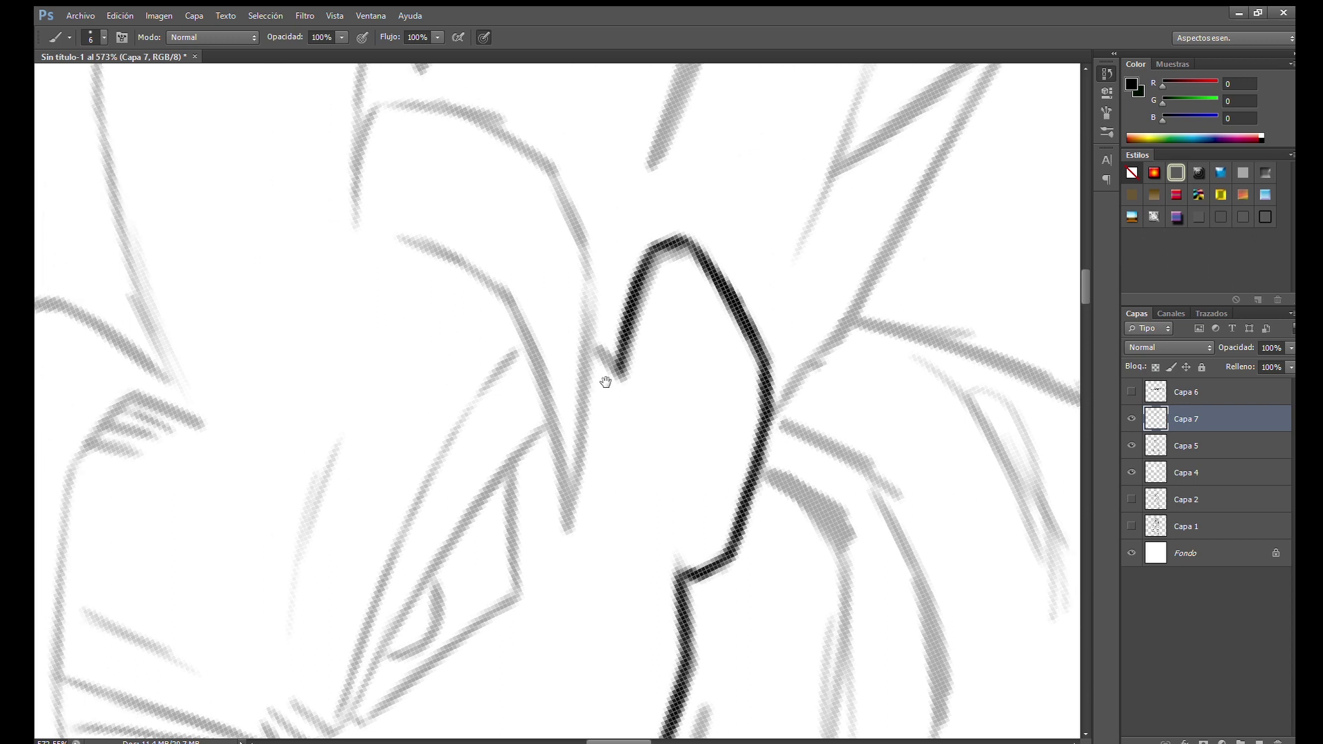
{"action": "left_click_drag", "start_coordinate": [440, 252], "coordinate": [501, 186]}
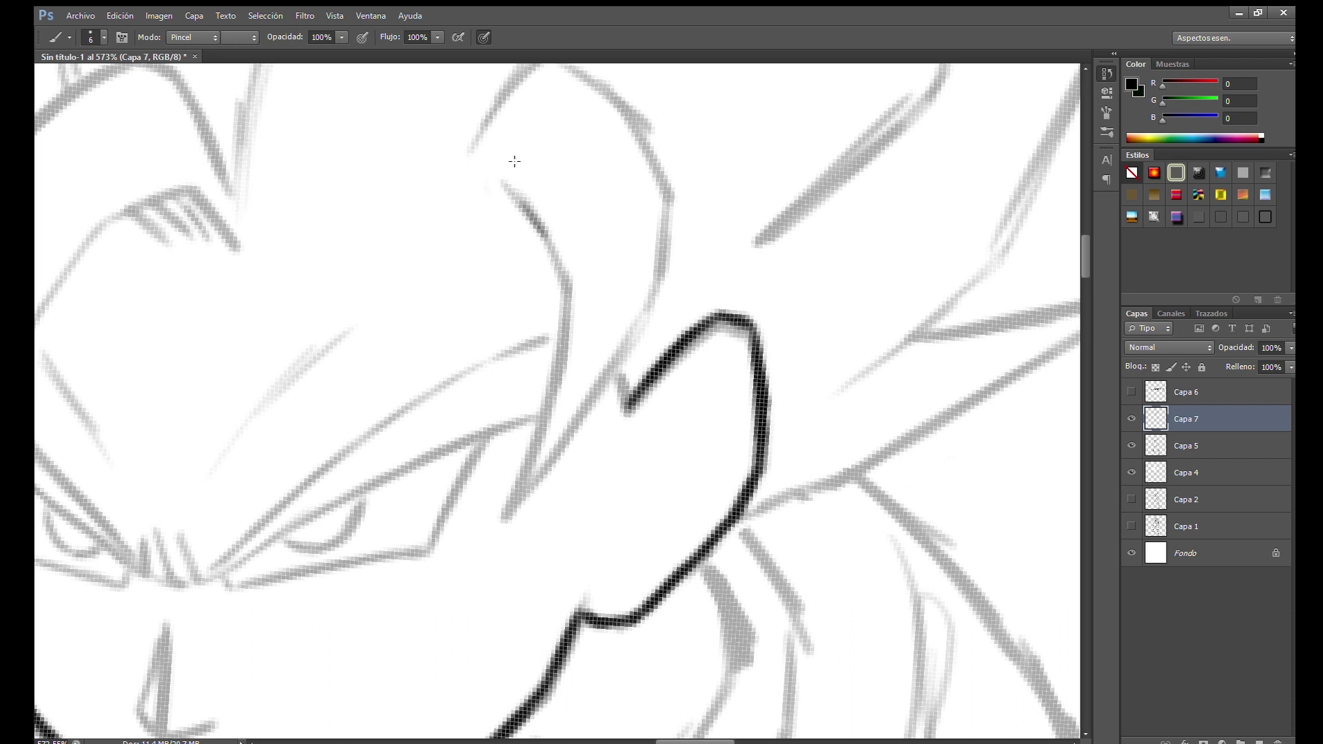
{"action": "left_click_drag", "start_coordinate": [544, 251], "coordinate": [571, 295]}
{"action": "scroll", "coordinate": [570, 296], "scroll_direction": "down", "scroll_amount": 2}
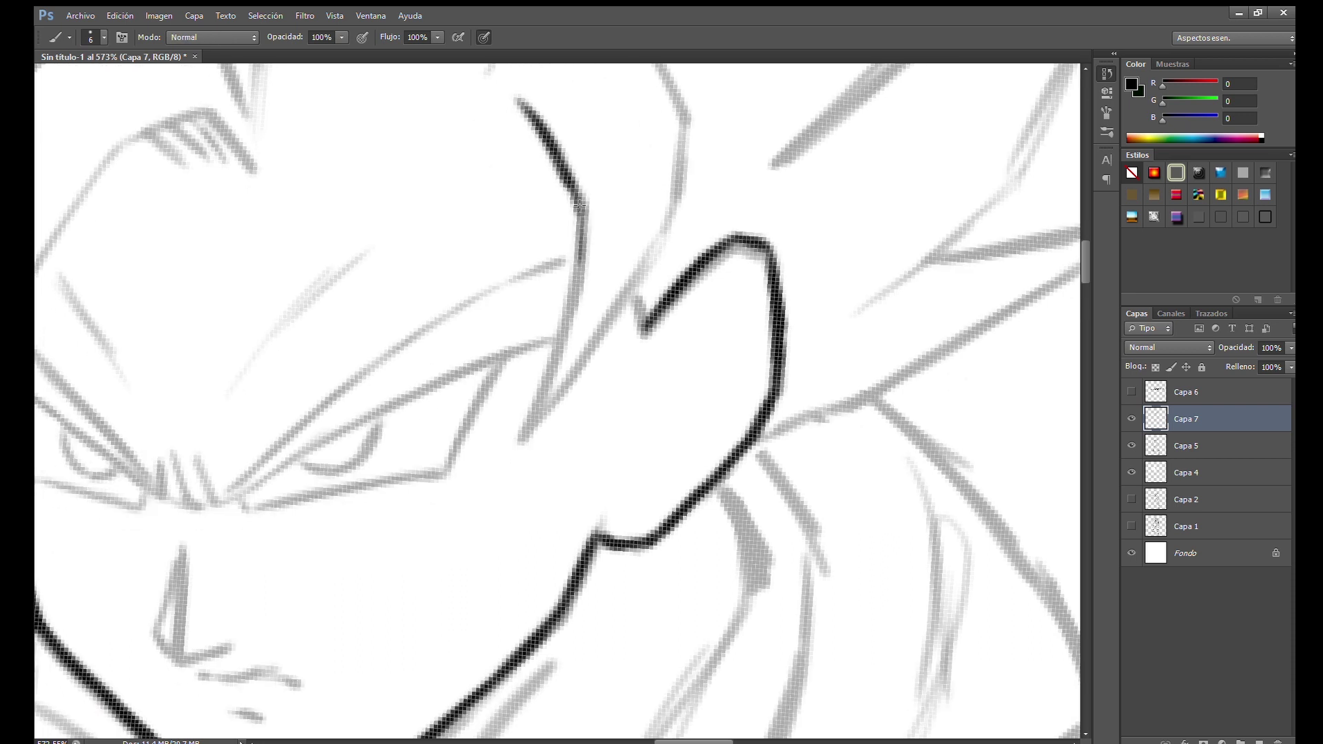
{"action": "left_click_drag", "start_coordinate": [586, 214], "coordinate": [537, 379]}
{"action": "key", "text": "ctrl+z"}
{"action": "left_click_drag", "start_coordinate": [521, 436], "coordinate": [584, 207]}
{"action": "scroll", "coordinate": [605, 324], "scroll_direction": "up", "scroll_amount": 3}
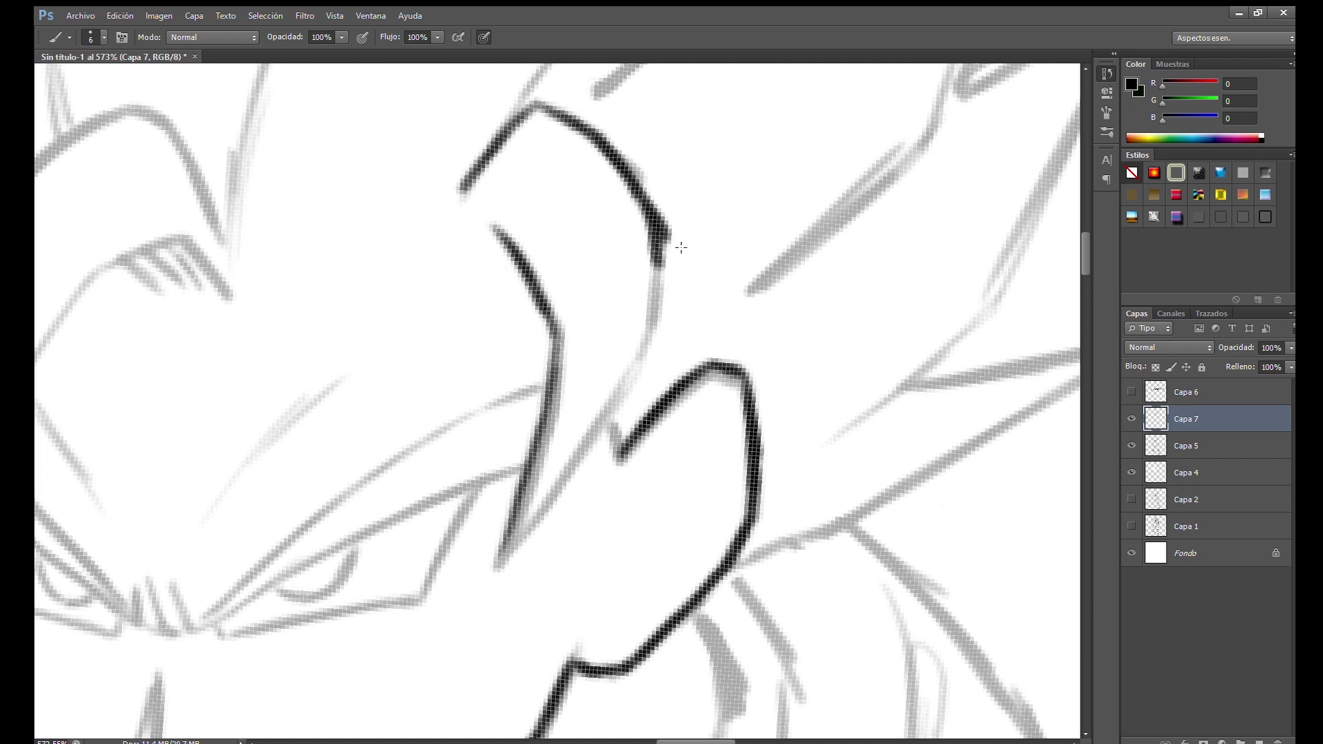
{"action": "key", "text": "e"}
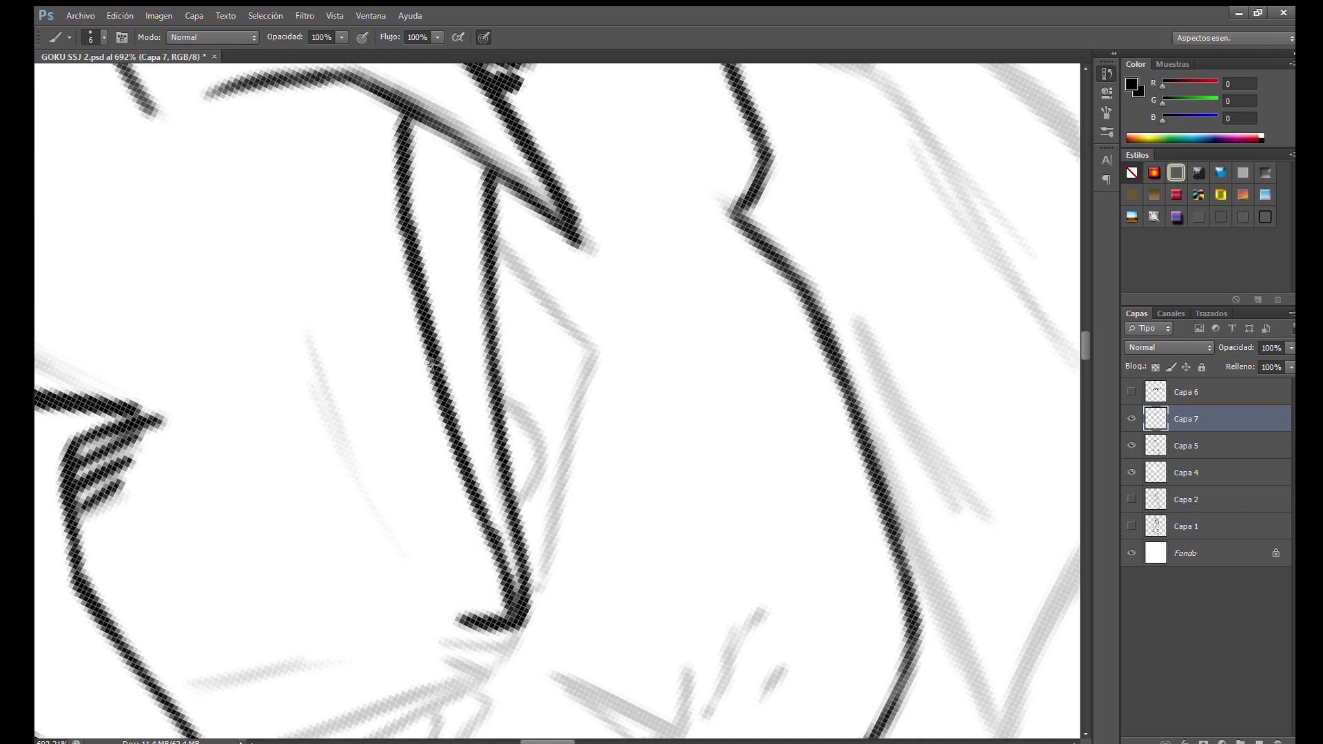
Rotate the canvas and ink hair edges plus a new hair line down-right
{"action": "key", "text": "r"}
{"action": "mouse_move", "coordinate": [608, 342]}
{"action": "left_mouse_down"}
{"action": "mouse_move", "coordinate": [588, 311]}
{"action": "mouse_move", "coordinate": [603, 318]}
{"action": "left_mouse_up"}
{"action": "key", "text": "b"}
{"action": "left_click_drag", "start_coordinate": [564, 550], "coordinate": [554, 431]}
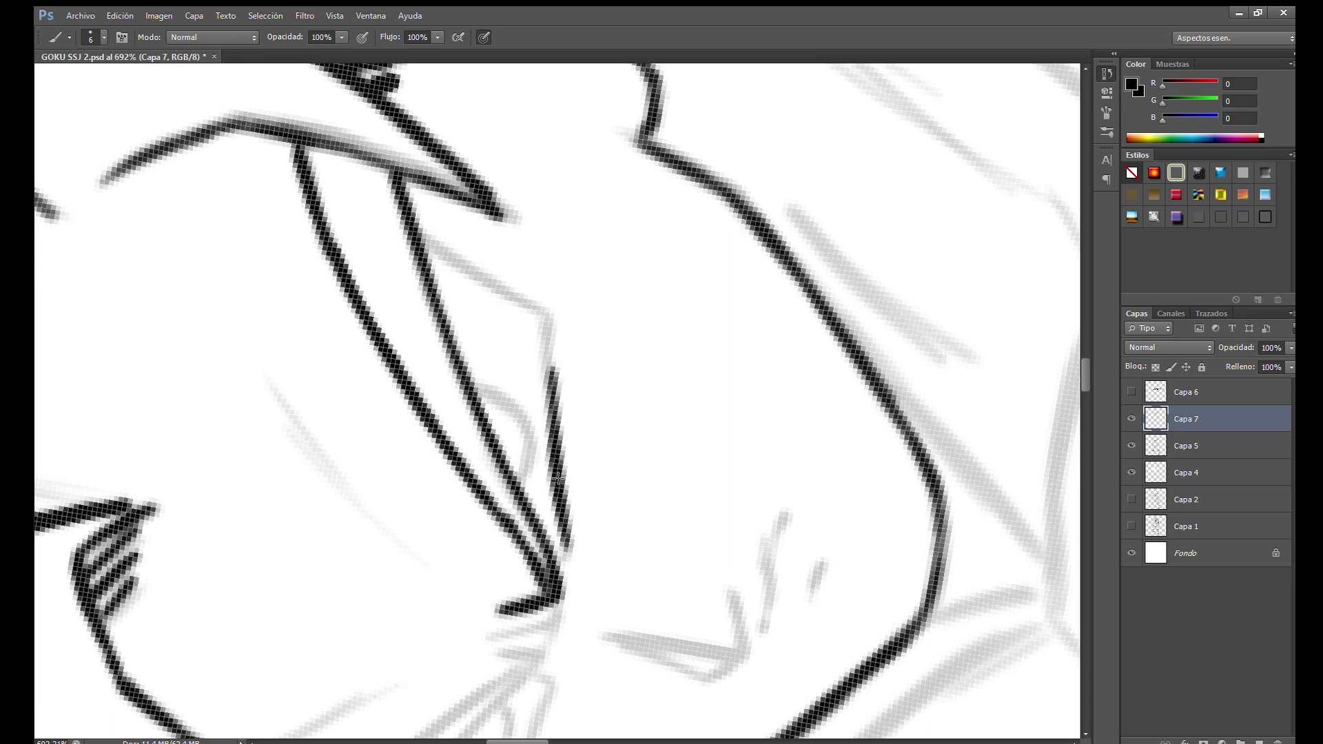
{"action": "left_click_drag", "start_coordinate": [546, 314], "coordinate": [557, 431]}
{"action": "scroll", "coordinate": [471, 308], "scroll_direction": "up", "scroll_amount": 2}
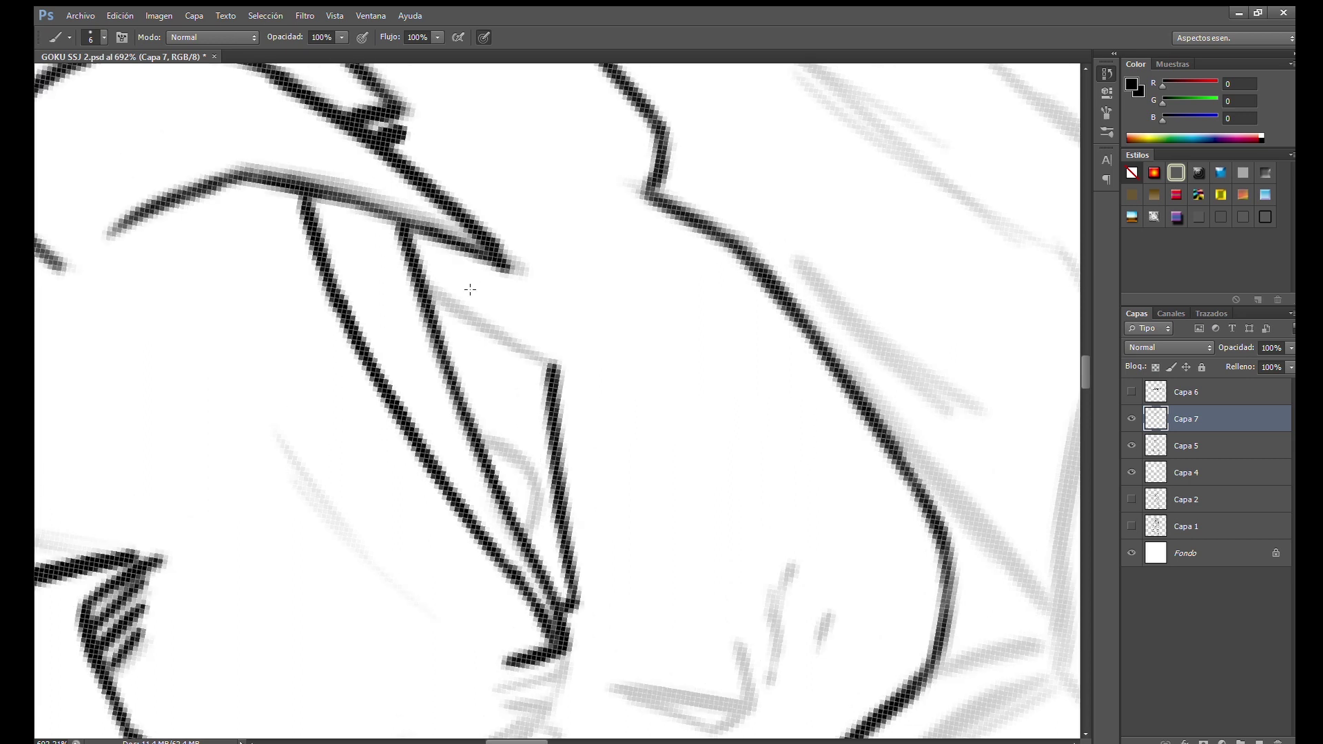
{"action": "mouse_move", "coordinate": [456, 306]}
{"action": "left_mouse_down"}
{"action": "mouse_move", "coordinate": [546, 359]}
{"action": "mouse_move", "coordinate": [546, 281]}
{"action": "mouse_move", "coordinate": [685, 496]}
{"action": "mouse_move", "coordinate": [581, 331]}
{"action": "left_mouse_up"}
Ink a short vertical line and strokes around the eye, then rotate the view
{"action": "key", "text": "r"}
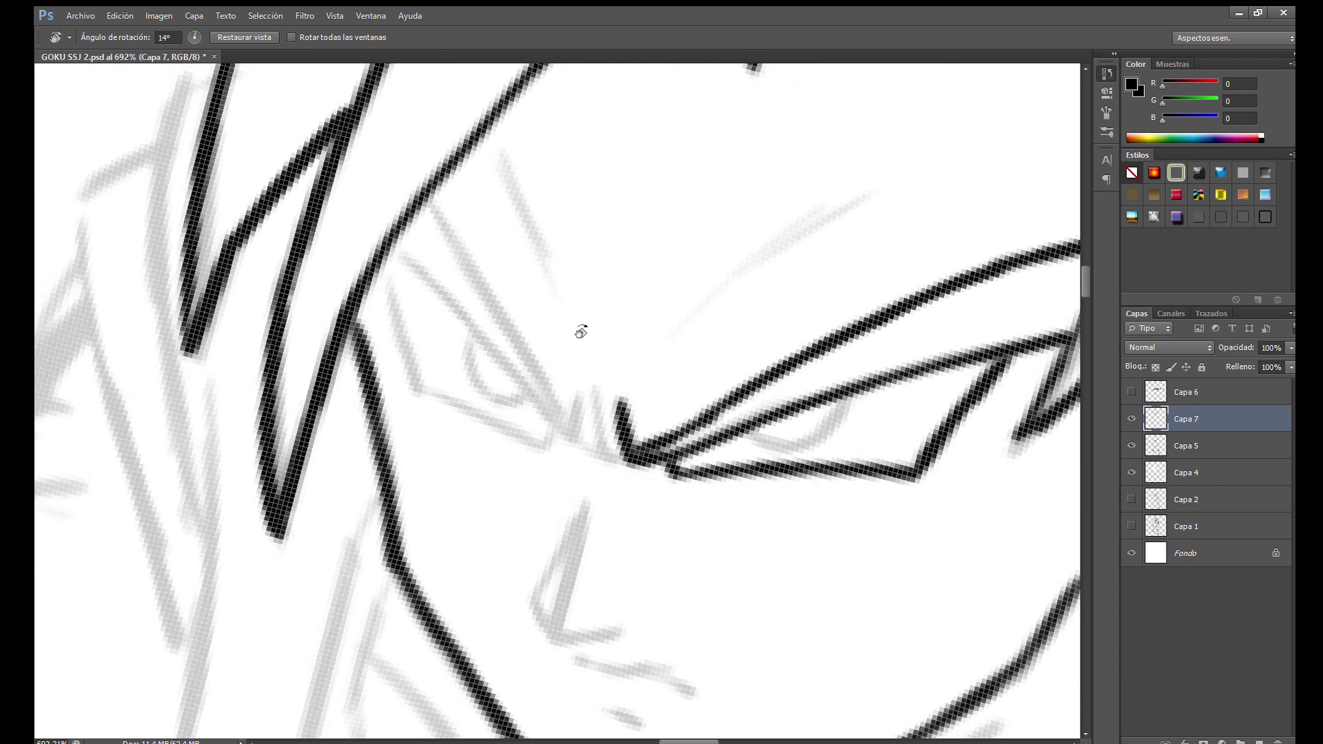
{"action": "left_click_drag", "start_coordinate": [569, 383], "coordinate": [571, 432]}
{"action": "scroll", "coordinate": [475, 367], "scroll_direction": "up", "scroll_amount": 1}
{"action": "left_click_drag", "start_coordinate": [479, 338], "coordinate": [572, 458]}
{"action": "left_click_drag", "start_coordinate": [422, 283], "coordinate": [513, 374]}
{"action": "key", "text": "r"}
{"action": "mouse_move", "coordinate": [547, 316]}
{"action": "left_mouse_down"}
{"action": "mouse_move", "coordinate": [514, 369]}
{"action": "mouse_move", "coordinate": [506, 360]}
{"action": "left_mouse_up"}
Ink both sides of the nose line and nearby strokes, undoing misdrawn ones
{"action": "key", "text": "e"}
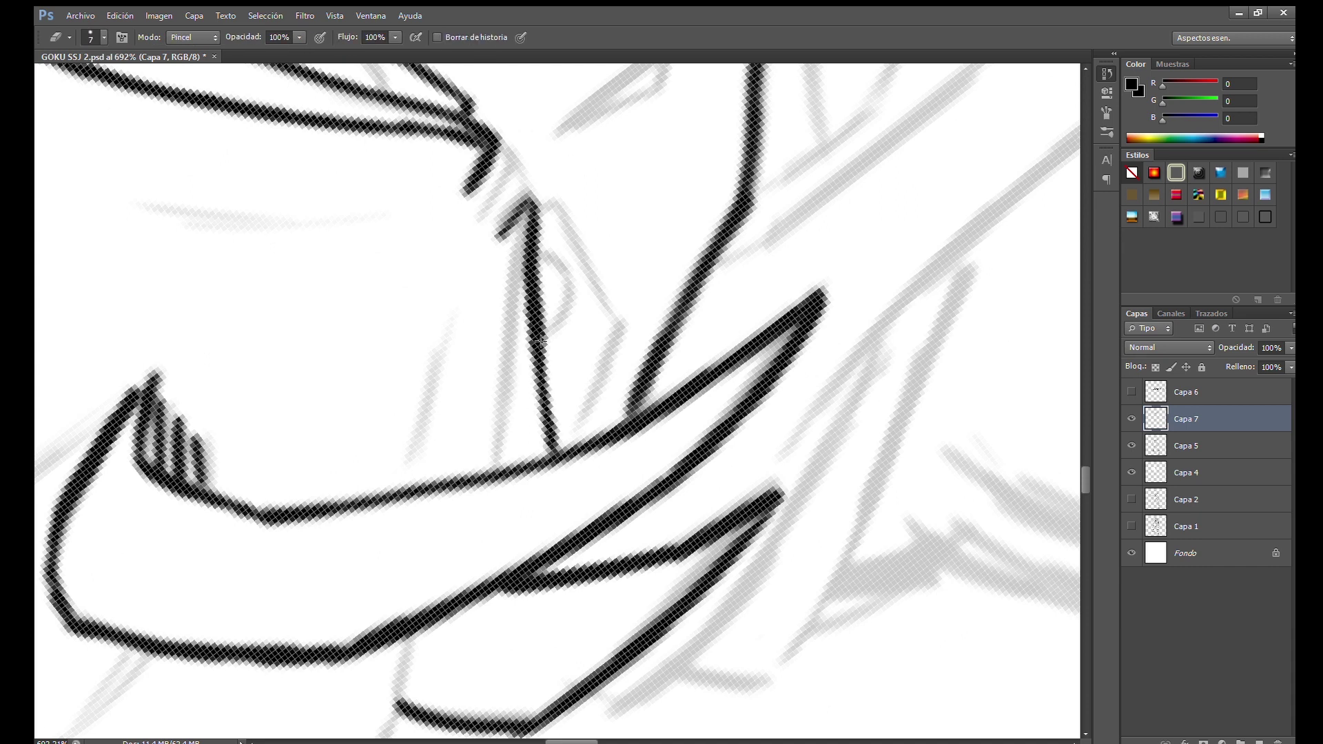
{"action": "key", "text": "b"}
{"action": "mouse_move", "coordinate": [554, 451]}
{"action": "left_mouse_down"}
{"action": "mouse_move", "coordinate": [527, 206]}
{"action": "mouse_move", "coordinate": [497, 423]}
{"action": "mouse_move", "coordinate": [657, 386]}
{"action": "left_mouse_up"}
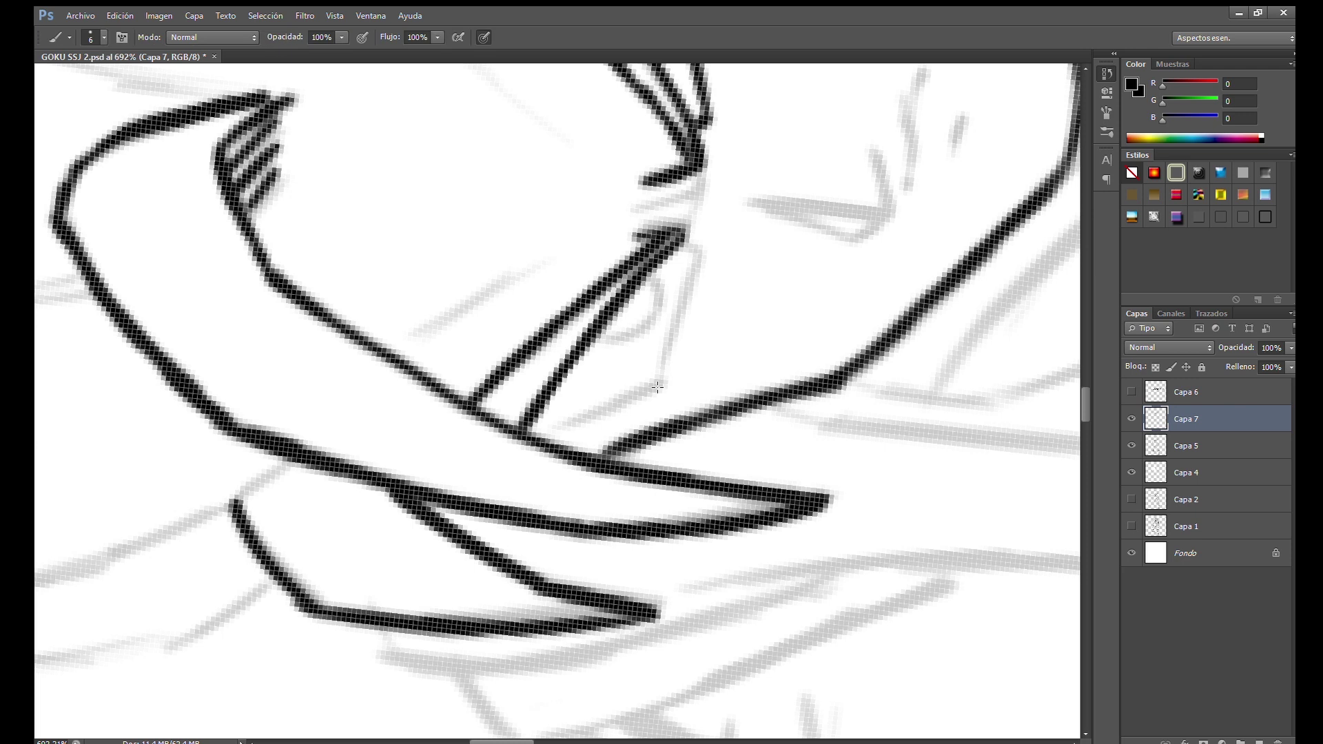
{"action": "left_click_drag", "start_coordinate": [718, 259], "coordinate": [695, 289]}
{"action": "mouse_move", "coordinate": [651, 359]}
{"action": "left_mouse_down"}
{"action": "mouse_move", "coordinate": [671, 262]}
{"action": "mouse_move", "coordinate": [651, 357]}
{"action": "left_mouse_up"}
{"action": "key", "text": "ctrl+z"}
{"action": "left_click_drag", "start_coordinate": [709, 183], "coordinate": [727, 511]}
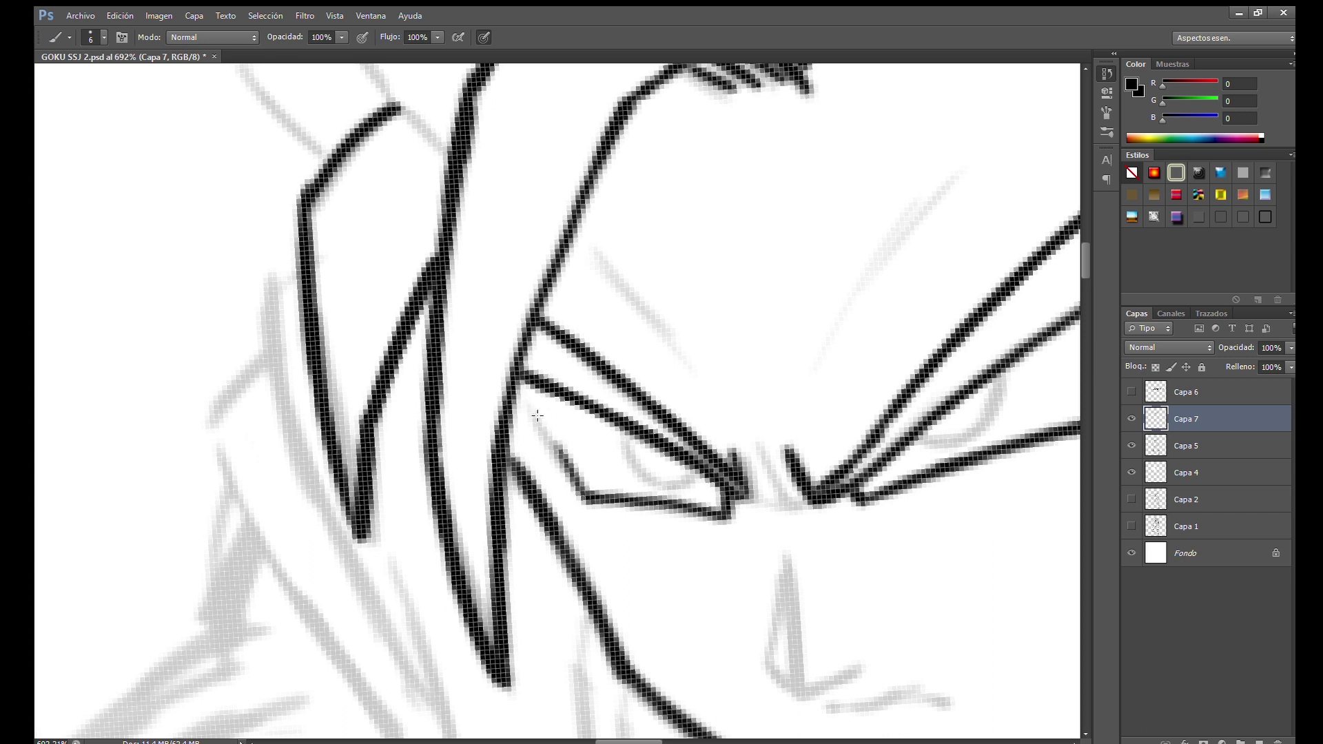
{"action": "left_click_drag", "start_coordinate": [602, 353], "coordinate": [815, 346]}
{"action": "key", "text": "ctrl+z"}
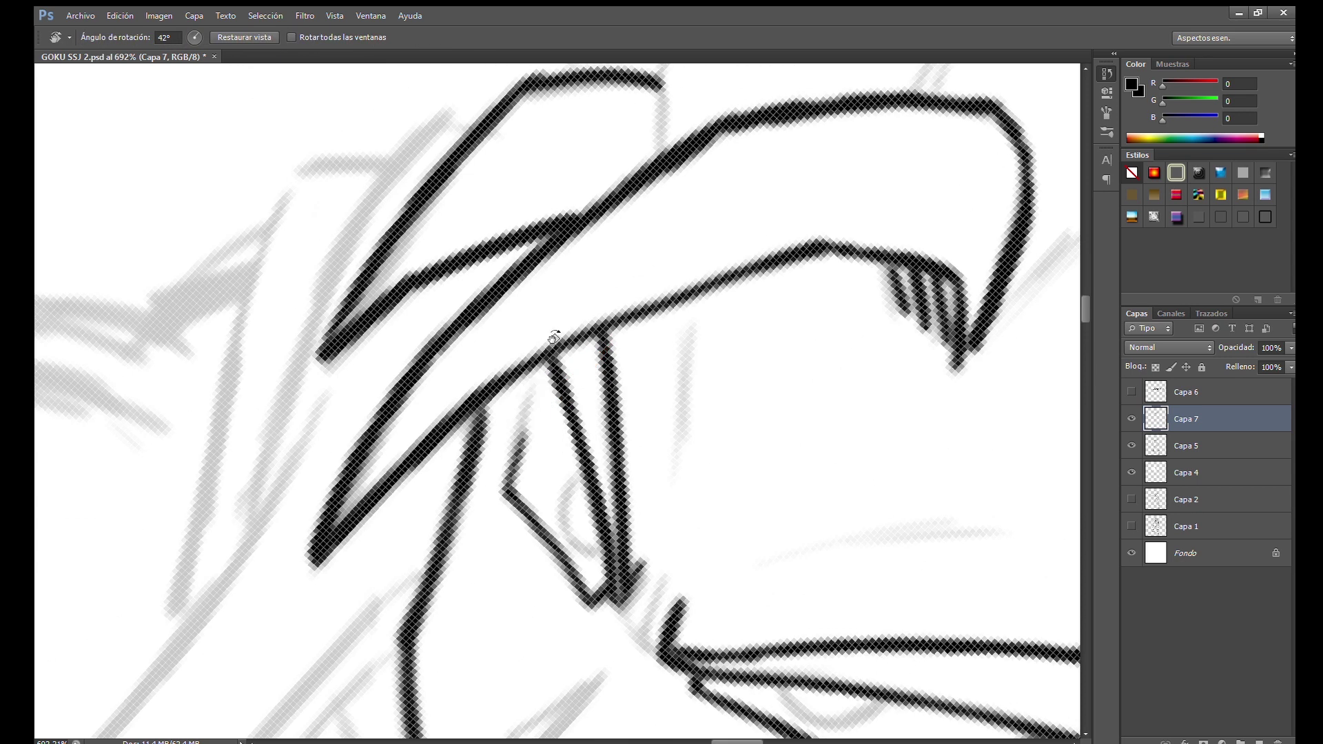
Ink an upward line and a dark loop along the grey sketch, redrawing the loop twice
{"action": "left_click_drag", "start_coordinate": [508, 486], "coordinate": [547, 362]}
{"action": "scroll", "coordinate": [610, 623], "scroll_direction": "up", "scroll_amount": 5}
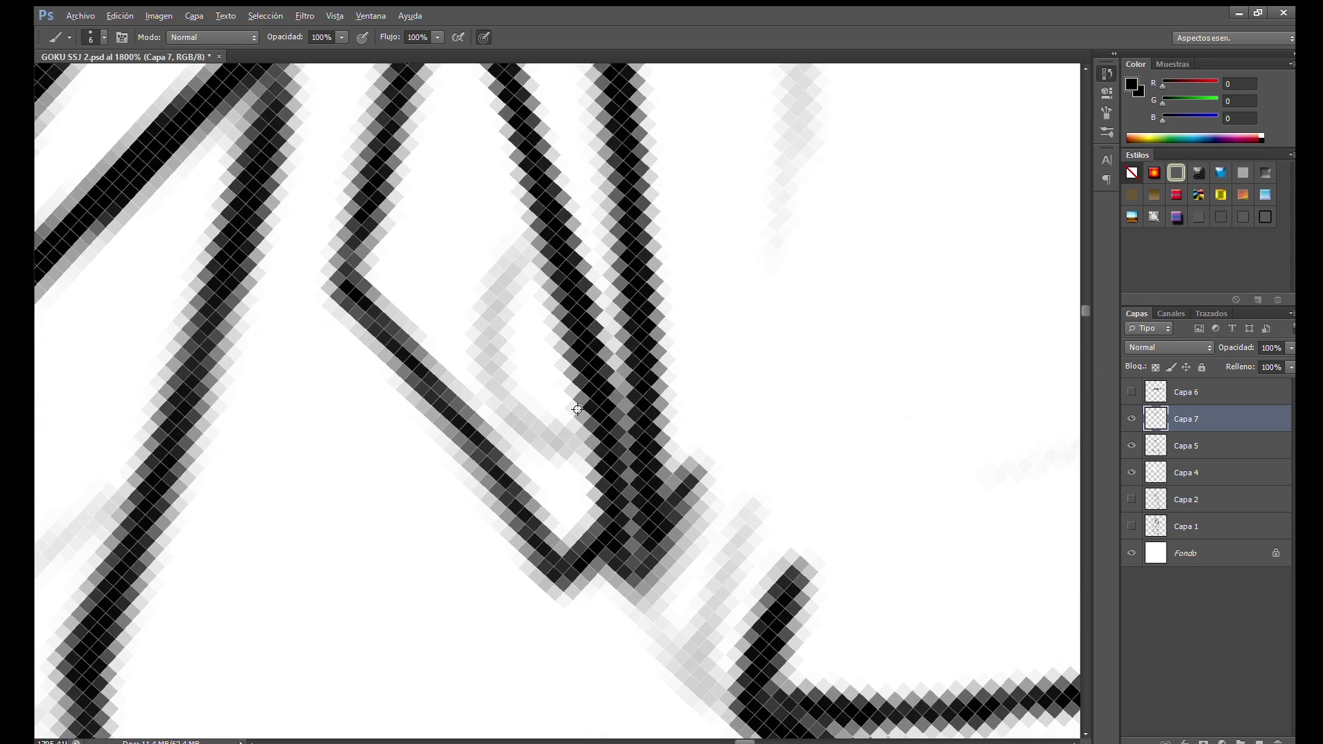
{"action": "mouse_move", "coordinate": [536, 219]}
{"action": "left_mouse_down"}
{"action": "mouse_move", "coordinate": [498, 283]}
{"action": "mouse_move", "coordinate": [592, 486]}
{"action": "mouse_move", "coordinate": [444, 330]}
{"action": "mouse_move", "coordinate": [638, 429]}
{"action": "mouse_move", "coordinate": [740, 365]}
{"action": "left_mouse_up"}
{"action": "key", "text": "ctrl+z"}
{"action": "mouse_move", "coordinate": [447, 331]}
{"action": "left_mouse_down"}
{"action": "mouse_move", "coordinate": [496, 413]}
{"action": "mouse_move", "coordinate": [744, 365]}
{"action": "left_mouse_up"}
{"action": "key", "text": "ctrl+z"}
{"action": "mouse_move", "coordinate": [475, 370]}
{"action": "left_mouse_down"}
{"action": "mouse_move", "coordinate": [744, 369]}
{"action": "mouse_move", "coordinate": [584, 255]}
{"action": "left_mouse_up"}
Erase the dark inner and lower eye strokes and redraw the inner eye line
{"action": "key", "text": "r"}
{"action": "scroll", "coordinate": [583, 255], "scroll_direction": "down", "scroll_amount": 3}
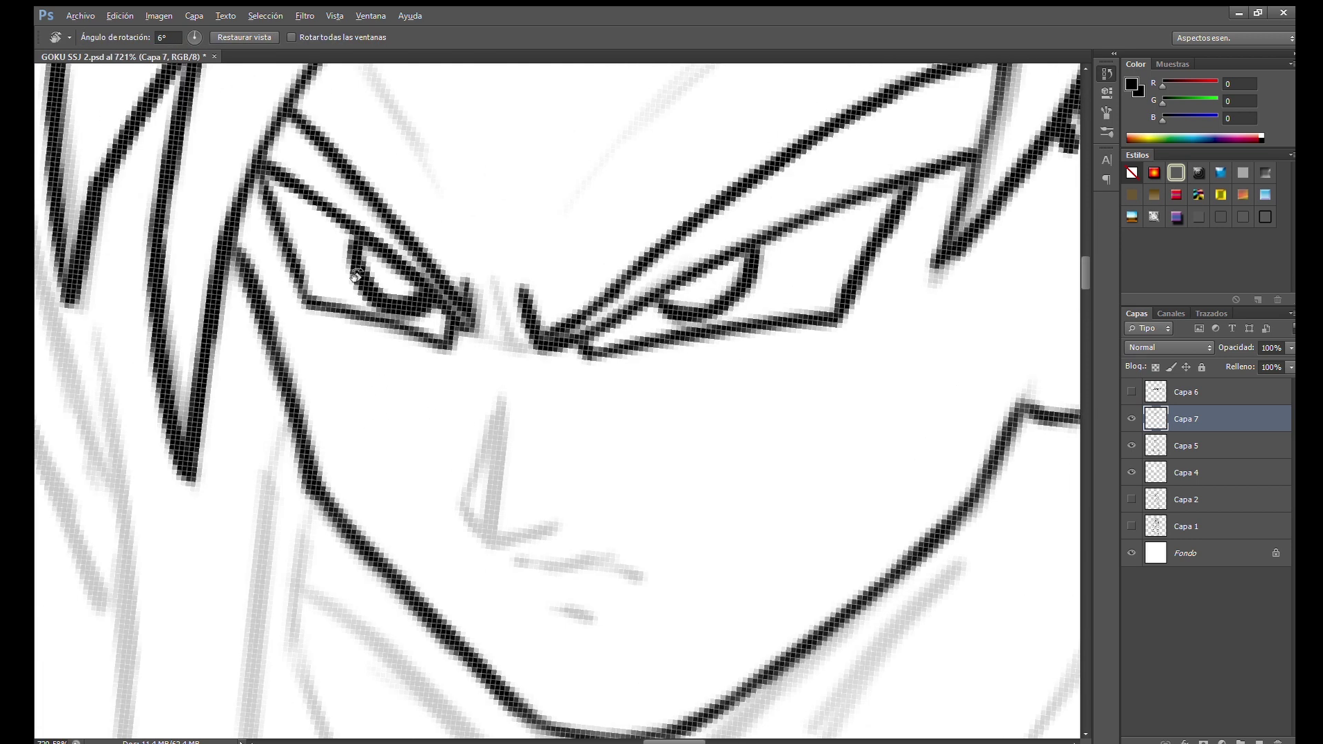
{"action": "scroll", "coordinate": [414, 303], "scroll_direction": "up", "scroll_amount": 3}
{"action": "key", "text": "e"}
{"action": "left_click_drag", "start_coordinate": [375, 313], "coordinate": [345, 239]}
{"action": "left_click_drag", "start_coordinate": [402, 317], "coordinate": [423, 317]}
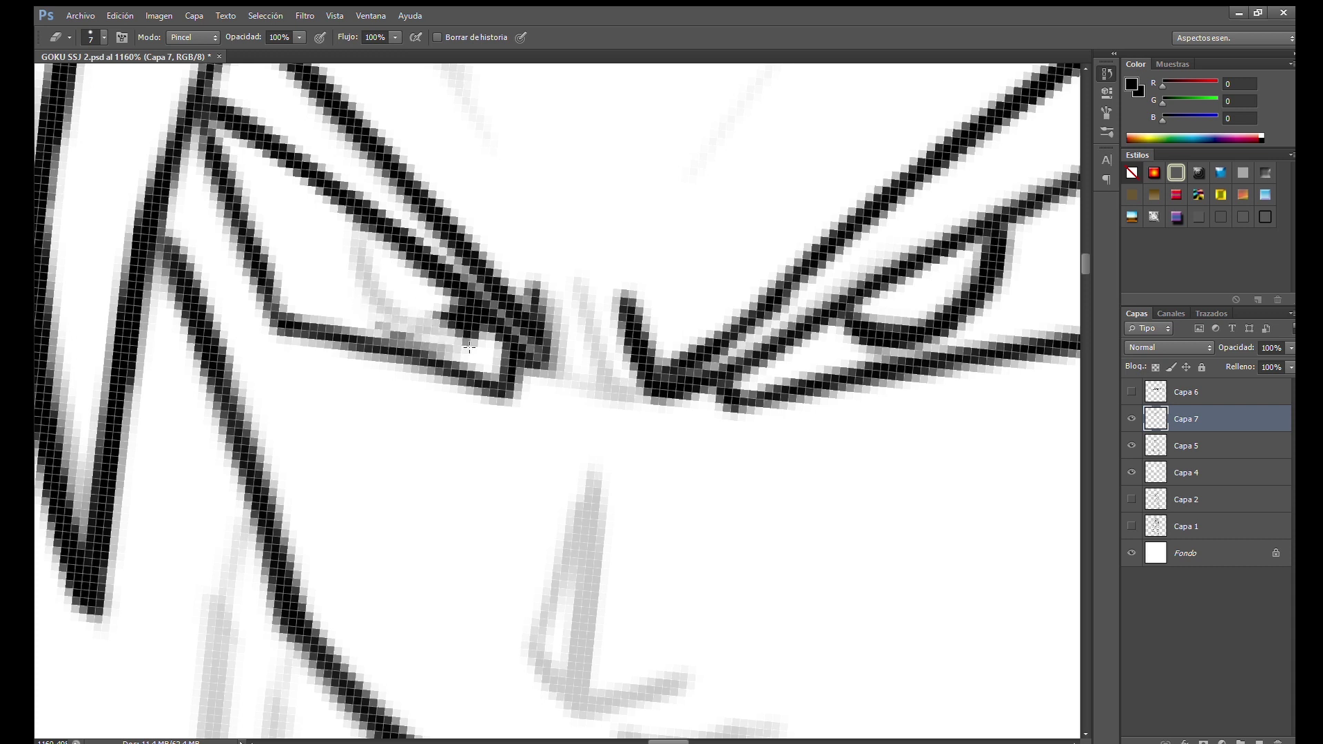
{"action": "key", "text": "b"}
{"action": "mouse_move", "coordinate": [352, 231]}
{"action": "left_mouse_down"}
{"action": "mouse_move", "coordinate": [386, 317]}
{"action": "mouse_move", "coordinate": [467, 308]}
{"action": "left_mouse_up"}
Ink both sides of the nose, the mouth line, a line below it, and lines between the eyes
{"action": "left_click_drag", "start_coordinate": [579, 459], "coordinate": [510, 259]}
{"action": "mouse_move", "coordinate": [514, 506]}
{"action": "left_mouse_down"}
{"action": "mouse_move", "coordinate": [525, 290]}
{"action": "mouse_move", "coordinate": [613, 476]}
{"action": "mouse_move", "coordinate": [455, 453]}
{"action": "mouse_move", "coordinate": [513, 303]}
{"action": "left_mouse_up"}
{"action": "mouse_move", "coordinate": [542, 544]}
{"action": "left_mouse_down"}
{"action": "mouse_move", "coordinate": [459, 441]}
{"action": "mouse_move", "coordinate": [592, 434]}
{"action": "mouse_move", "coordinate": [666, 463]}
{"action": "left_mouse_up"}
{"action": "left_click_drag", "start_coordinate": [521, 507], "coordinate": [589, 525]}
{"action": "mouse_move", "coordinate": [720, 326]}
{"action": "left_mouse_down"}
{"action": "mouse_move", "coordinate": [676, 463]}
{"action": "mouse_move", "coordinate": [759, 574]}
{"action": "left_mouse_up"}
{"action": "left_click_drag", "start_coordinate": [414, 256], "coordinate": [482, 361]}
{"action": "mouse_move", "coordinate": [475, 231]}
{"action": "left_mouse_down"}
{"action": "mouse_move", "coordinate": [441, 348]}
{"action": "mouse_move", "coordinate": [608, 357]}
{"action": "mouse_move", "coordinate": [482, 237]}
{"action": "left_mouse_up"}
Ink an upward nose stroke and a short stroke near the nose
{"action": "key", "text": "r"}
{"action": "scroll", "coordinate": [596, 384], "scroll_direction": "down", "scroll_amount": 3}
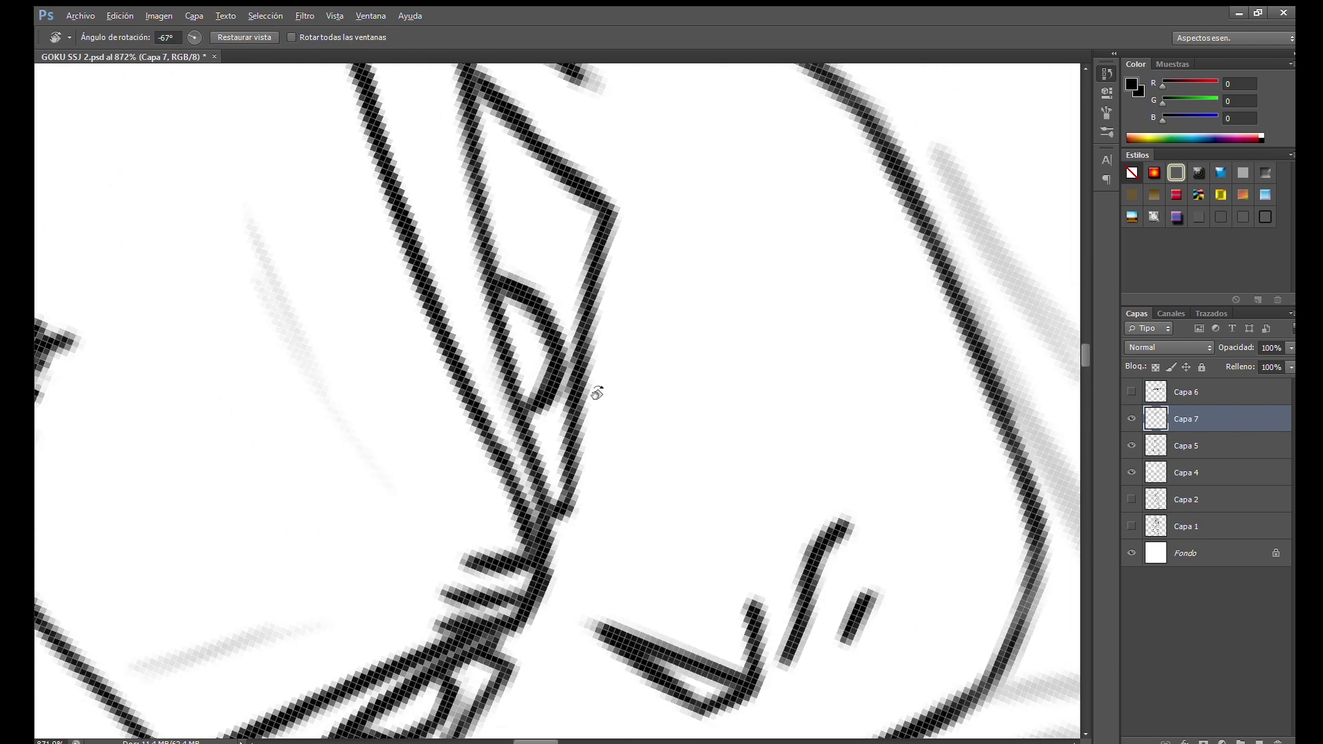
{"action": "left_click_drag", "start_coordinate": [598, 482], "coordinate": [666, 200]}
{"action": "key", "text": "ctrl+z"}
{"action": "mouse_move", "coordinate": [545, 597]}
{"action": "left_mouse_down"}
{"action": "mouse_move", "coordinate": [614, 342]}
{"action": "mouse_move", "coordinate": [630, 368]}
{"action": "left_mouse_up"}
{"action": "mouse_move", "coordinate": [629, 368]}
{"action": "left_mouse_down"}
{"action": "mouse_move", "coordinate": [640, 306]}
{"action": "mouse_move", "coordinate": [562, 432]}
{"action": "left_mouse_up"}
Tilt the canvas and ink a vertical nose stroke and a short cheek stroke
{"action": "key", "text": "r"}
{"action": "mouse_move", "coordinate": [634, 342]}
{"action": "left_mouse_down"}
{"action": "mouse_move", "coordinate": [741, 449]}
{"action": "mouse_move", "coordinate": [733, 259]}
{"action": "mouse_move", "coordinate": [506, 345]}
{"action": "left_mouse_up"}
{"action": "key", "text": "b"}
{"action": "mouse_move", "coordinate": [462, 427]}
{"action": "left_mouse_down"}
{"action": "mouse_move", "coordinate": [454, 362]}
{"action": "mouse_move", "coordinate": [485, 162]}
{"action": "mouse_move", "coordinate": [568, 93]}
{"action": "left_mouse_up"}
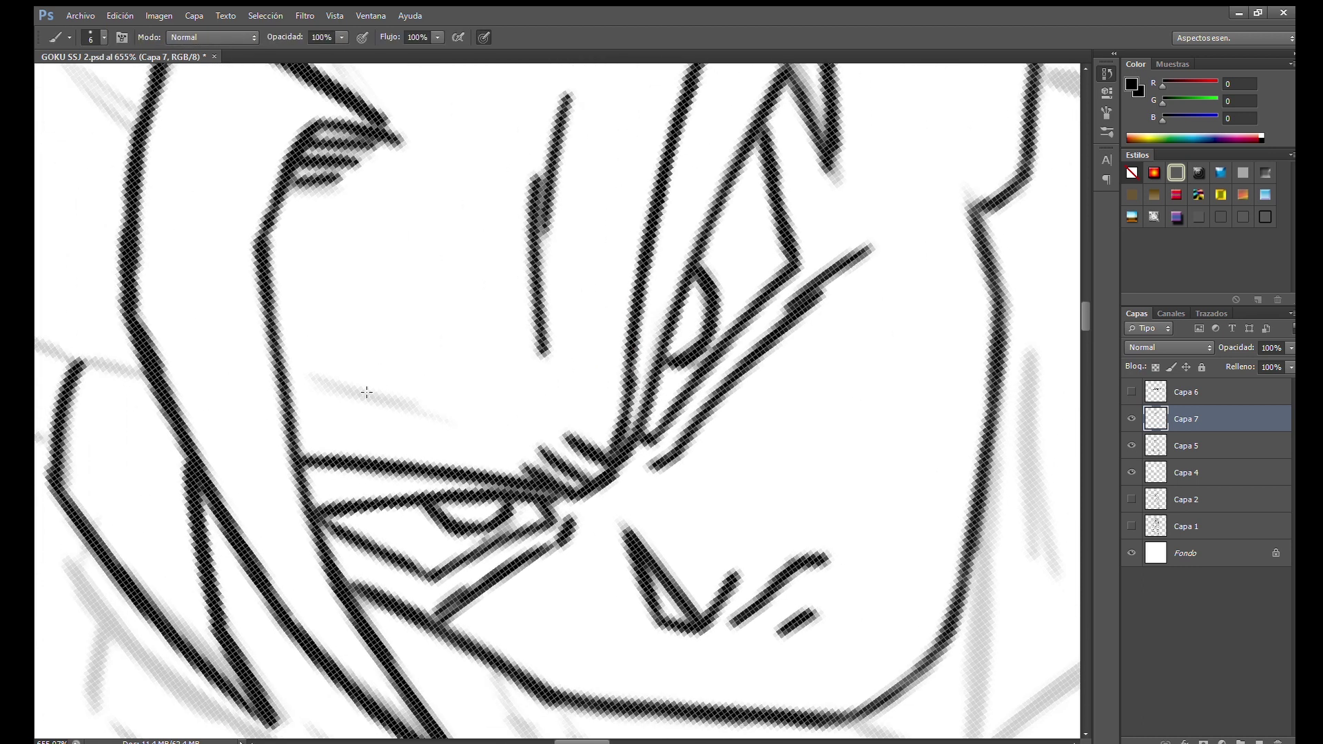
{"action": "left_click_drag", "start_coordinate": [330, 376], "coordinate": [427, 408]}
{"action": "key", "text": "ctrl+z"}
{"action": "key", "text": "ctrl+z"}
{"action": "key", "text": "r"}
Turn the canvas back upright and adjust the zoom to review the inked face
{"action": "scroll", "coordinate": [466, 422], "scroll_direction": "down", "scroll_amount": 5}
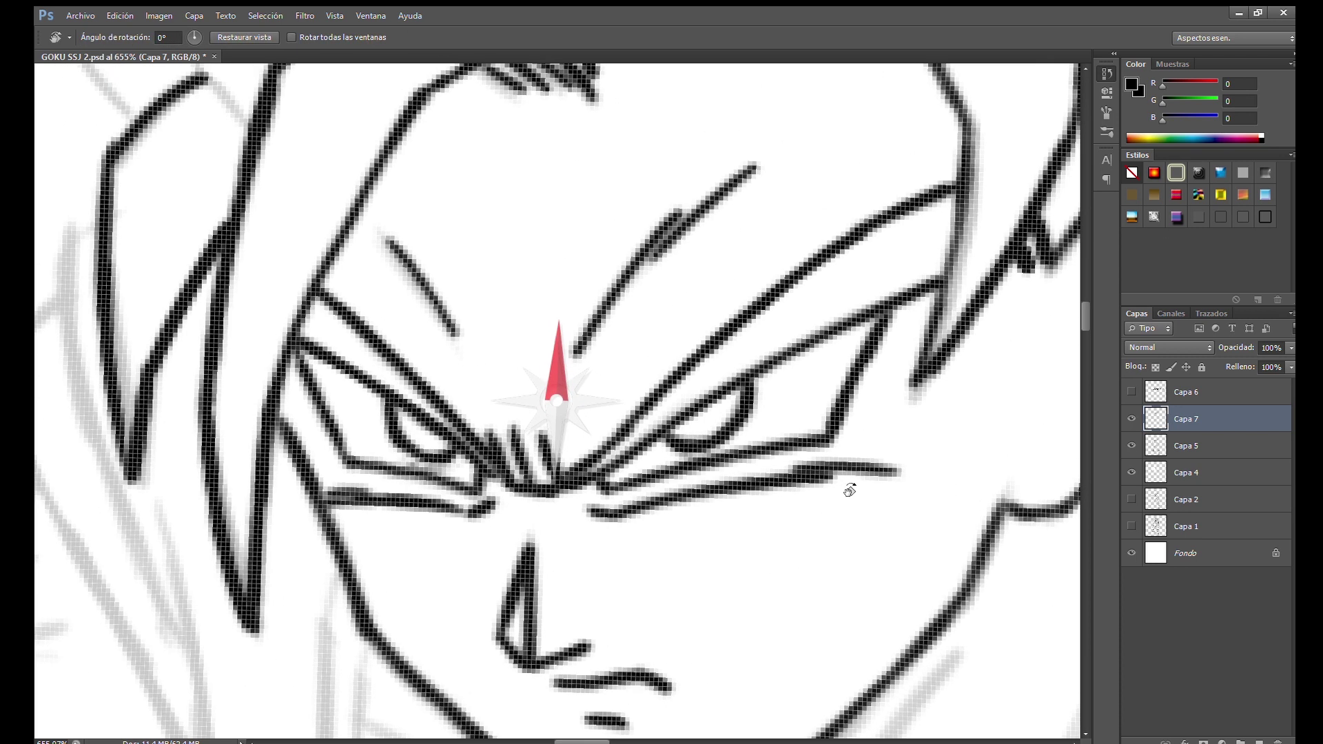
{"action": "left_click_drag", "start_coordinate": [848, 487], "coordinate": [651, 412]}
{"action": "scroll", "coordinate": [620, 276], "scroll_direction": "down", "scroll_amount": 3}
{"action": "scroll", "coordinate": [605, 143], "scroll_direction": "up", "scroll_amount": 2}
{"action": "scroll", "coordinate": [634, 118], "scroll_direction": "up", "scroll_amount": 2}
{"action": "scroll", "coordinate": [639, 113], "scroll_direction": "up", "scroll_amount": 2}
{"action": "scroll", "coordinate": [639, 113], "scroll_direction": "up", "scroll_amount": 2}
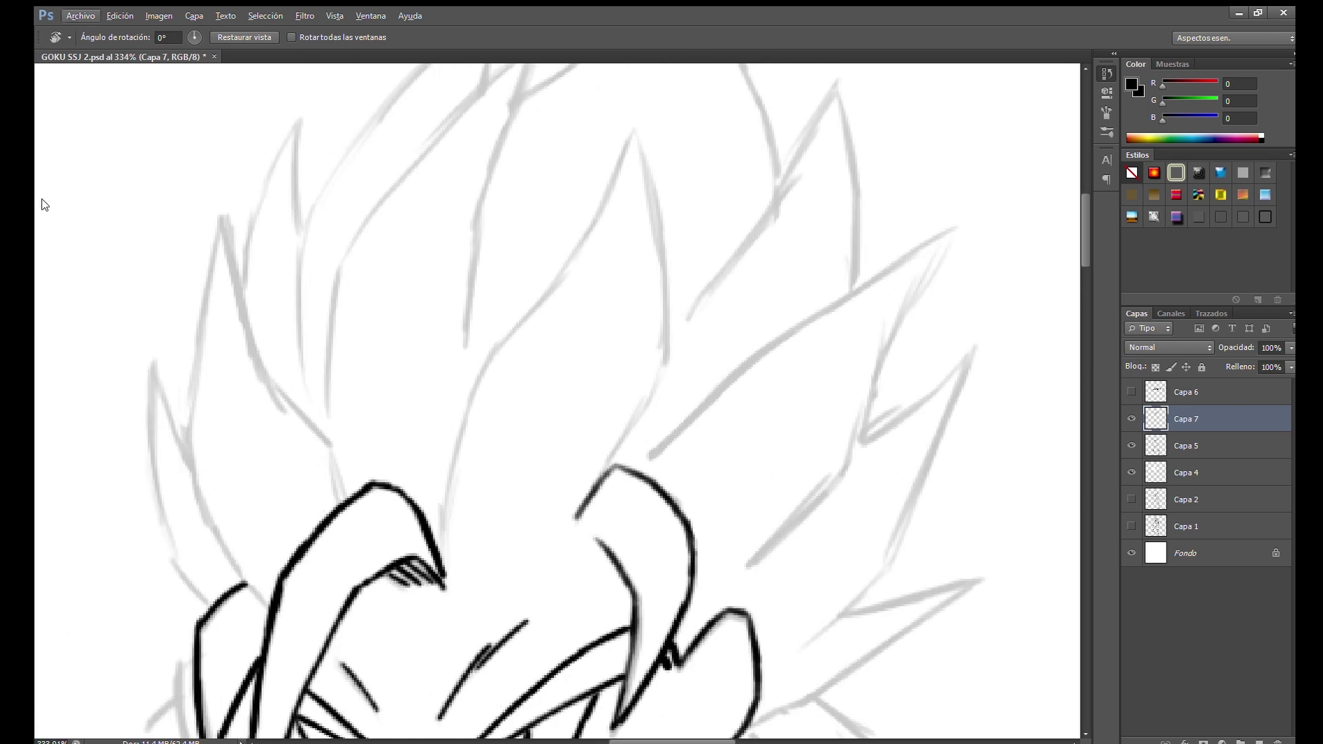
Try black strokes along the central hair spike, undoing the unsatisfactory attempts
{"action": "key", "text": "b"}
{"action": "left_click_drag", "start_coordinate": [628, 144], "coordinate": [559, 298]}
{"action": "key", "text": "ctrl+z"}
{"action": "left_click_drag", "start_coordinate": [620, 207], "coordinate": [645, 202]}
{"action": "mouse_move", "coordinate": [656, 128]}
{"action": "left_mouse_down"}
{"action": "mouse_move", "coordinate": [563, 299]}
{"action": "mouse_move", "coordinate": [623, 205]}
{"action": "left_mouse_up"}
{"action": "key", "text": "ctrl+z"}
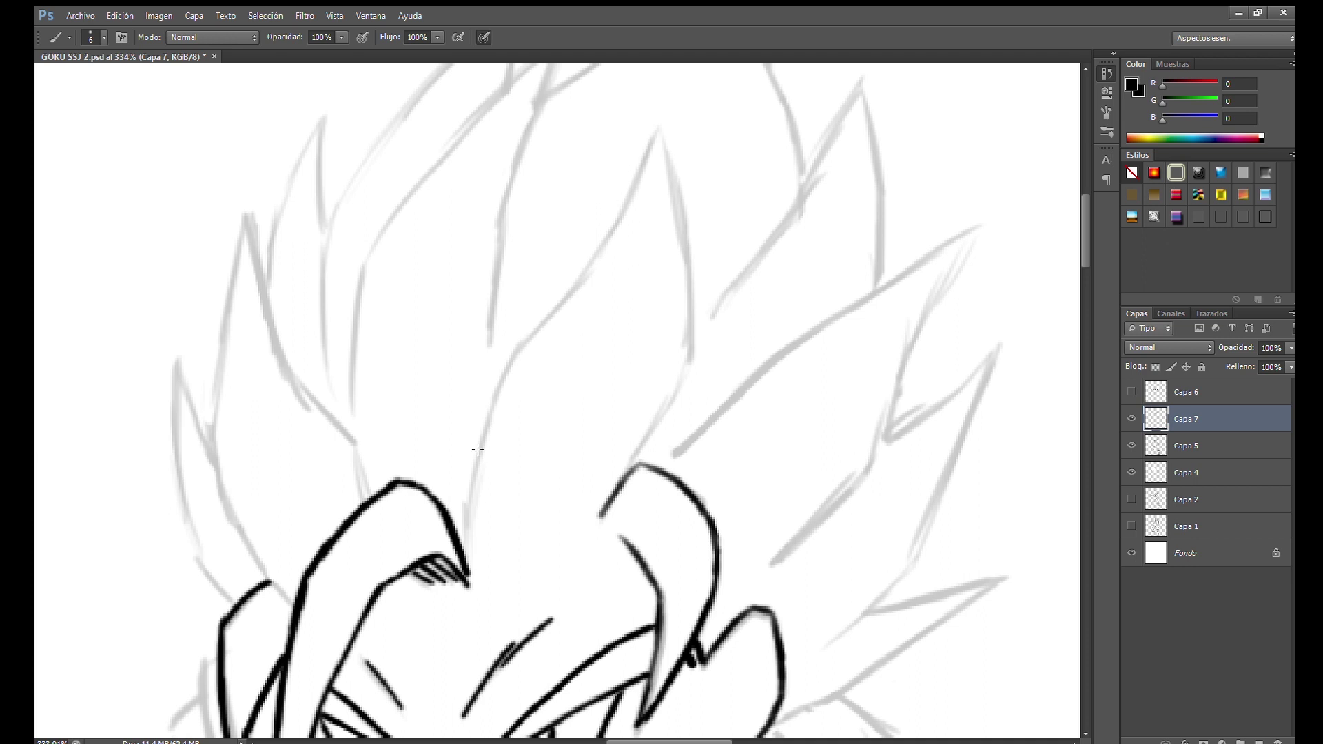
Ink a hair line up from the spike tip and the spike edge down from it
{"action": "left_click_drag", "start_coordinate": [465, 542], "coordinate": [509, 372]}
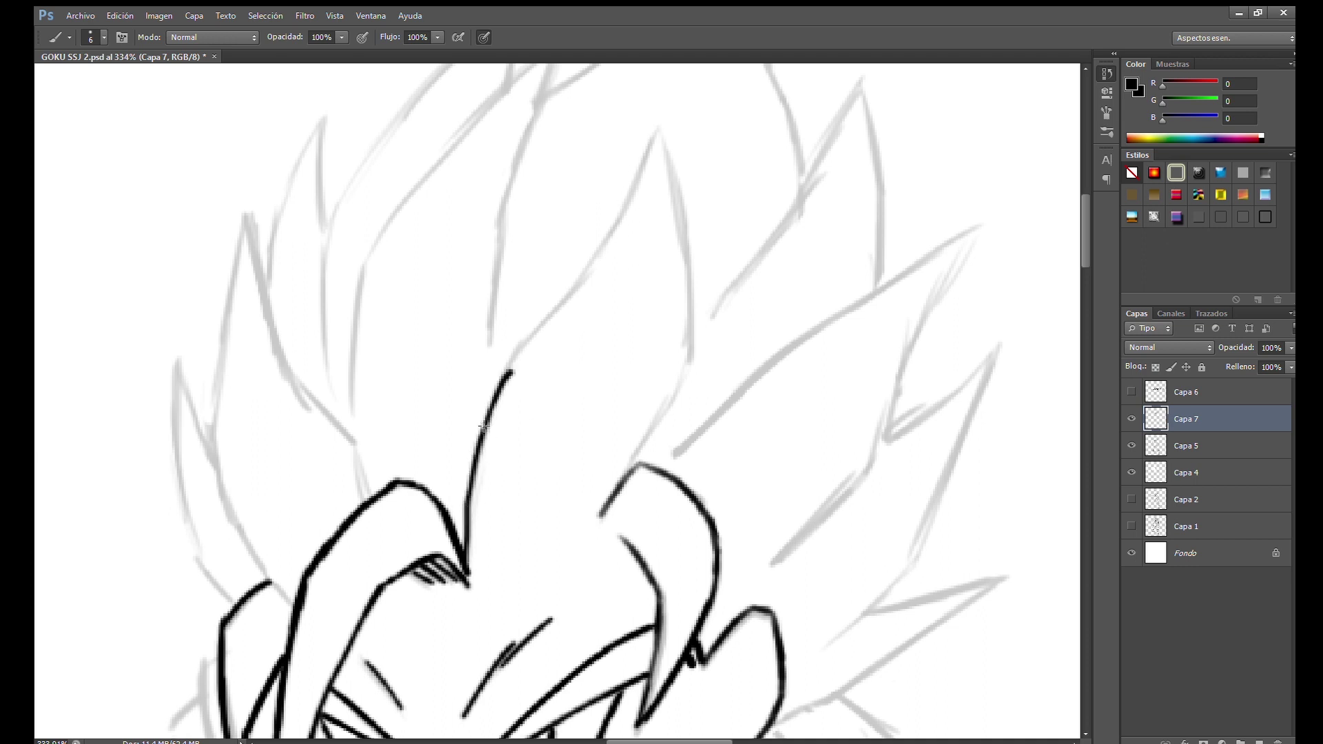
{"action": "left_click_drag", "start_coordinate": [655, 136], "coordinate": [596, 251]}
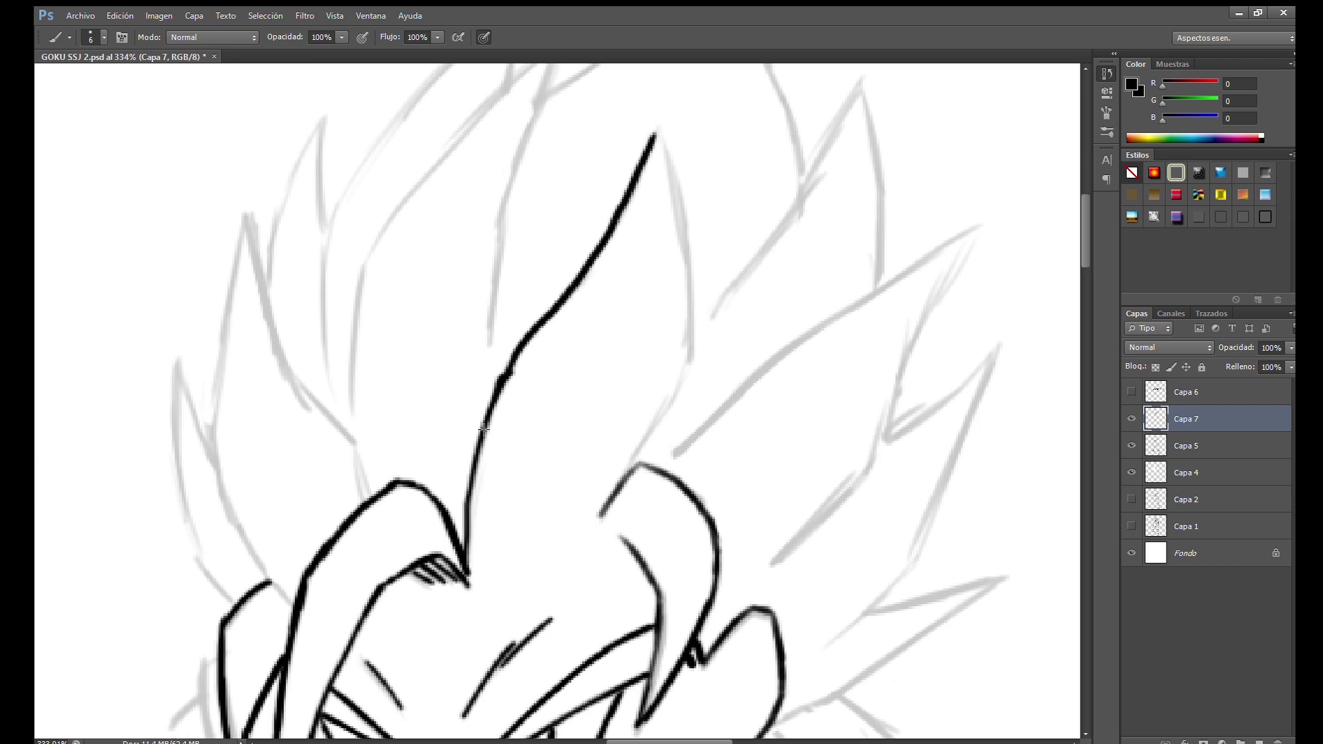
{"action": "left_click_drag", "start_coordinate": [486, 420], "coordinate": [513, 402]}
{"action": "key", "text": "e"}
{"action": "key", "text": "b"}
{"action": "mouse_move", "coordinate": [699, 209]}
{"action": "left_mouse_down"}
{"action": "mouse_move", "coordinate": [640, 250]}
{"action": "mouse_move", "coordinate": [717, 260]}
{"action": "mouse_move", "coordinate": [496, 413]}
{"action": "left_mouse_up"}
Tilt the canvas to a drawing angle and back upright, undoing a stray black fill
{"action": "key", "text": "r"}
{"action": "mouse_move", "coordinate": [540, 363]}
{"action": "left_mouse_down"}
{"action": "mouse_move", "coordinate": [469, 536]}
{"action": "mouse_move", "coordinate": [487, 271]}
{"action": "mouse_move", "coordinate": [459, 354]}
{"action": "left_mouse_up"}
{"action": "key", "text": "b"}
{"action": "key", "text": "r"}
{"action": "key", "text": "b"}
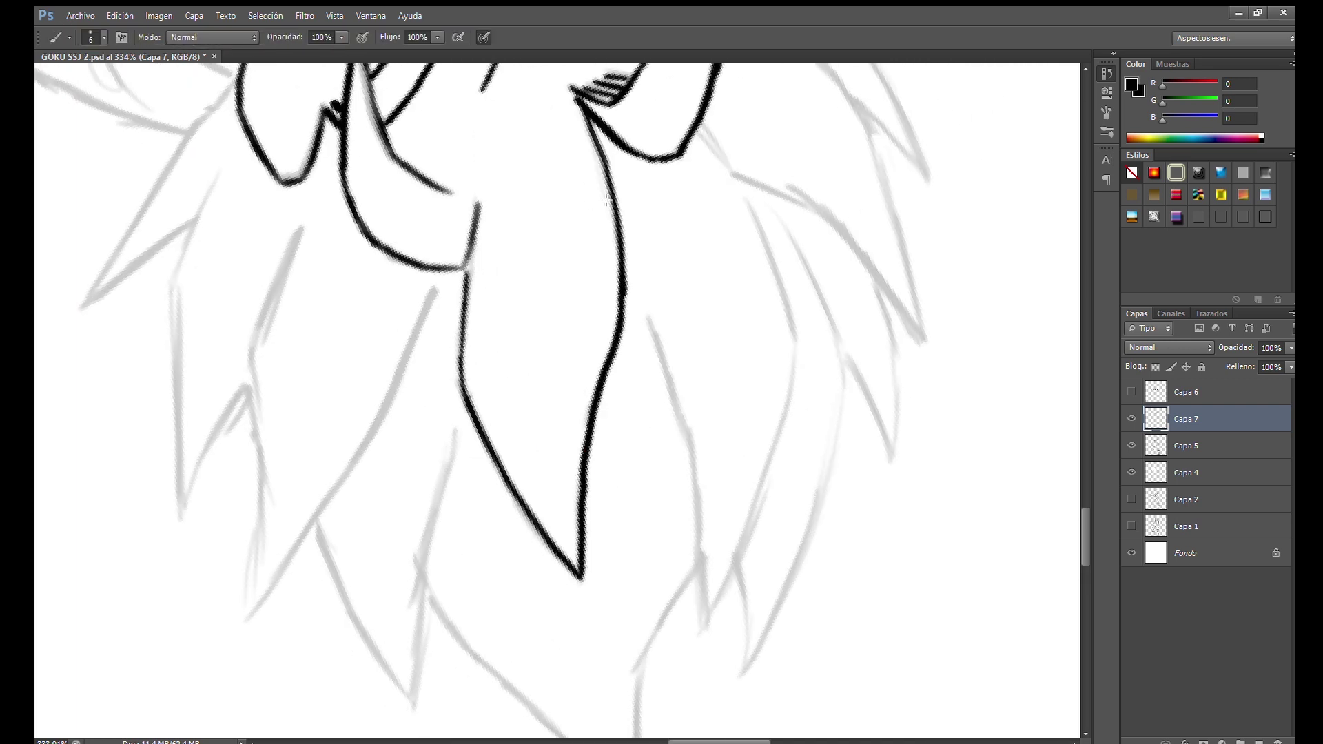
{"action": "key", "text": "r"}
{"action": "mouse_move", "coordinate": [655, 180]}
{"action": "left_mouse_down"}
{"action": "mouse_move", "coordinate": [523, 310]}
{"action": "mouse_move", "coordinate": [399, 391]}
{"action": "mouse_move", "coordinate": [393, 124]}
{"action": "left_mouse_up"}
{"action": "key", "text": "g"}
{"action": "left_click", "coordinate": [398, 391]}
{"action": "key", "text": "ctrl+z"}
{"action": "key", "text": "b"}
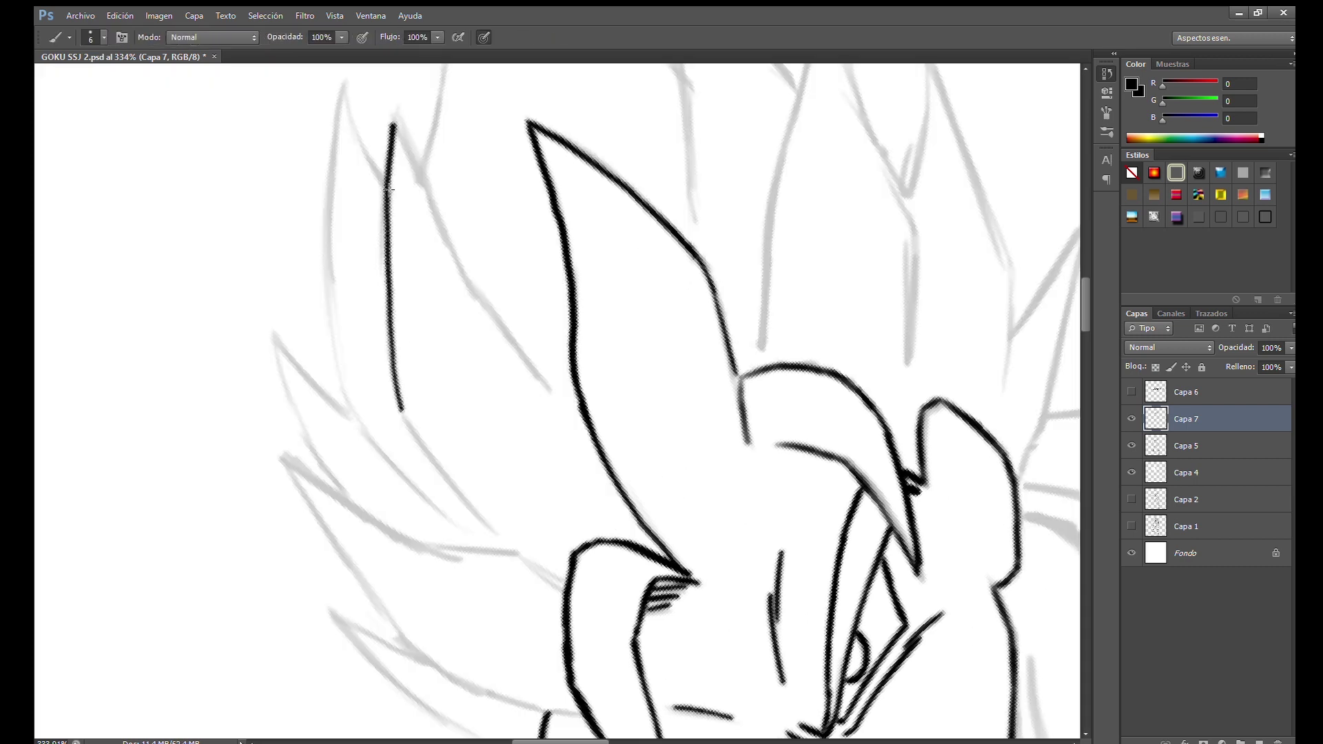
Retry strokes down the hair spike at a tilted angle, undoing the misplaced ones
{"action": "scroll", "coordinate": [402, 254], "scroll_direction": "down", "scroll_amount": 1}
{"action": "left_click_drag", "start_coordinate": [393, 360], "coordinate": [479, 475]}
{"action": "key", "text": "ctrl+z"}
{"action": "key", "text": "ctrl+z"}
{"action": "key", "text": "r"}
{"action": "mouse_move", "coordinate": [414, 398]}
{"action": "left_mouse_down"}
{"action": "mouse_move", "coordinate": [561, 369]}
{"action": "mouse_move", "coordinate": [463, 391]}
{"action": "left_mouse_up"}
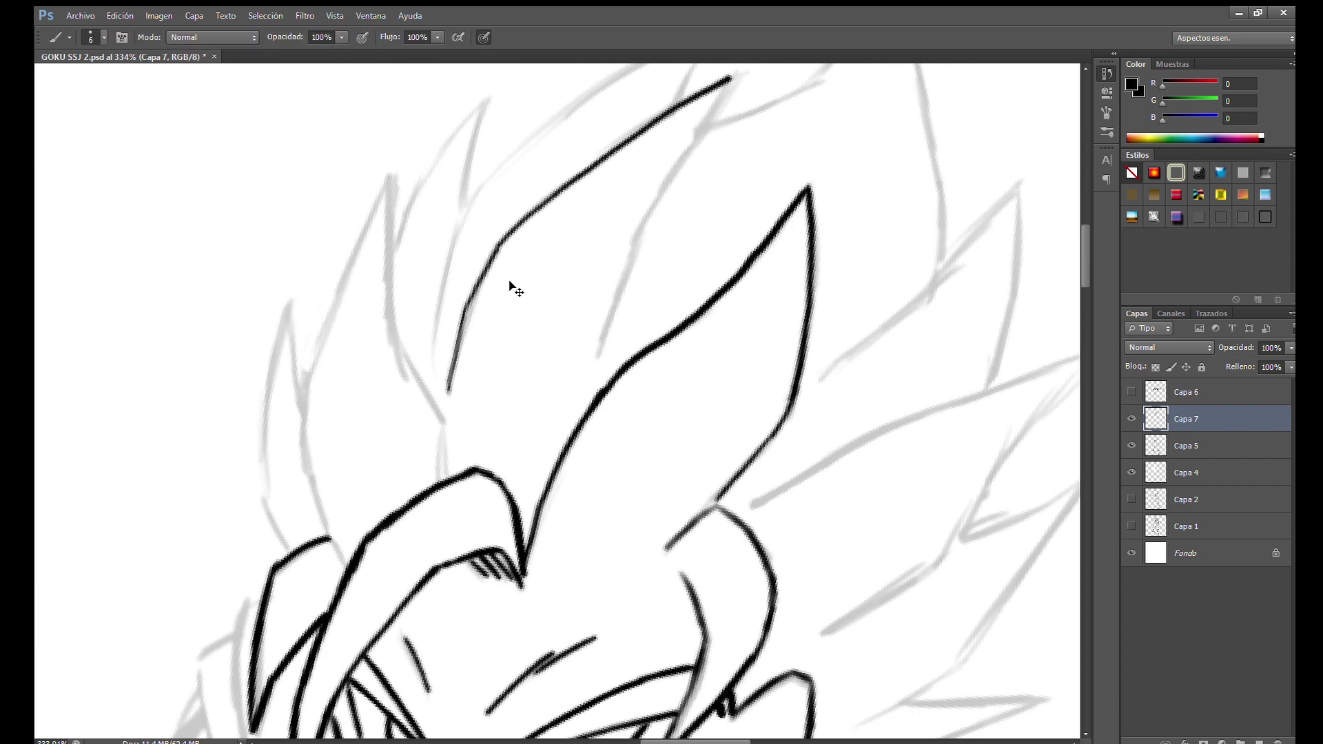
{"action": "key", "text": "ctrl+z"}
{"action": "mouse_move", "coordinate": [495, 248]}
{"action": "left_mouse_down"}
{"action": "mouse_move", "coordinate": [444, 396]}
{"action": "mouse_move", "coordinate": [388, 464]}
{"action": "left_mouse_up"}
{"action": "key", "text": "ctrl+z"}
Ink the spike edge from its tip, settling on a longer stroke along the edge
{"action": "left_click_drag", "start_coordinate": [644, 171], "coordinate": [534, 356]}
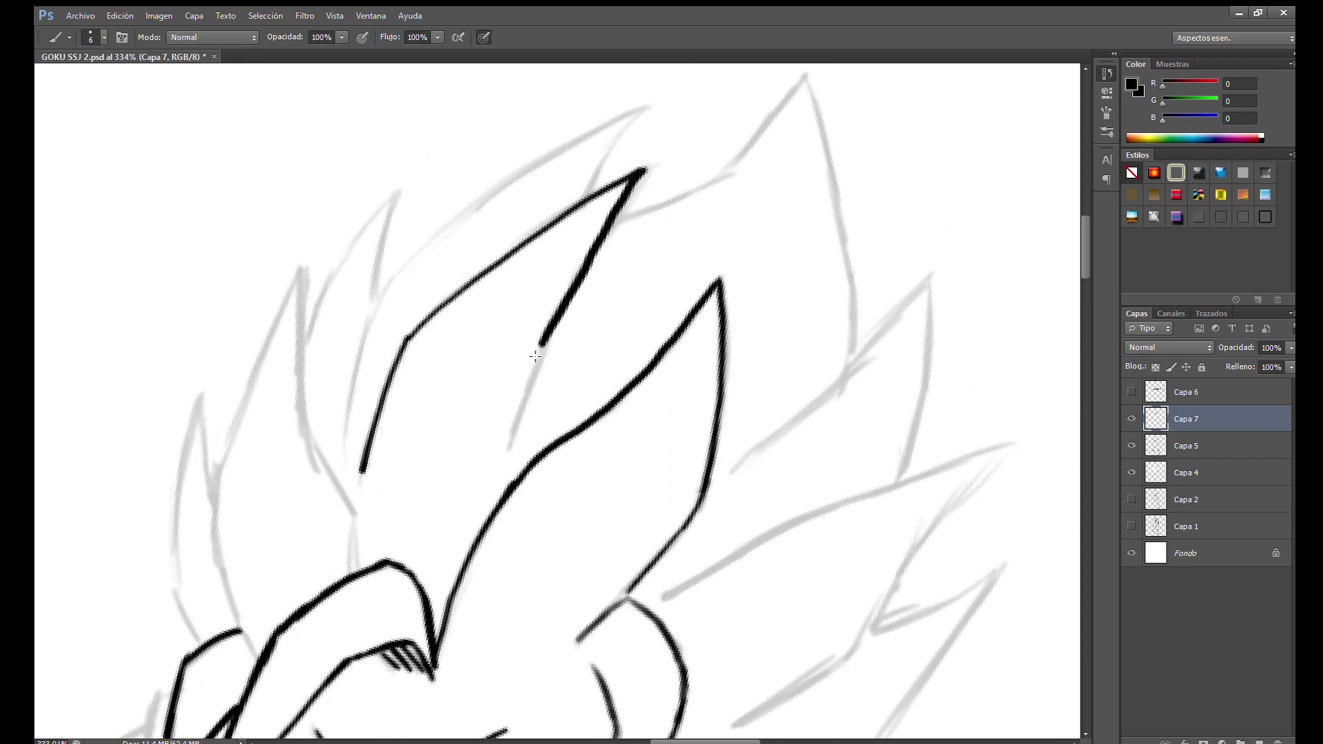
{"action": "key", "text": "ctrl+z"}
{"action": "mouse_move", "coordinate": [646, 170]}
{"action": "left_mouse_down"}
{"action": "mouse_move", "coordinate": [508, 441]}
{"action": "mouse_move", "coordinate": [589, 248]}
{"action": "left_mouse_up"}
{"action": "key", "text": "ctrl+z"}
{"action": "key", "text": "ctrl+z"}
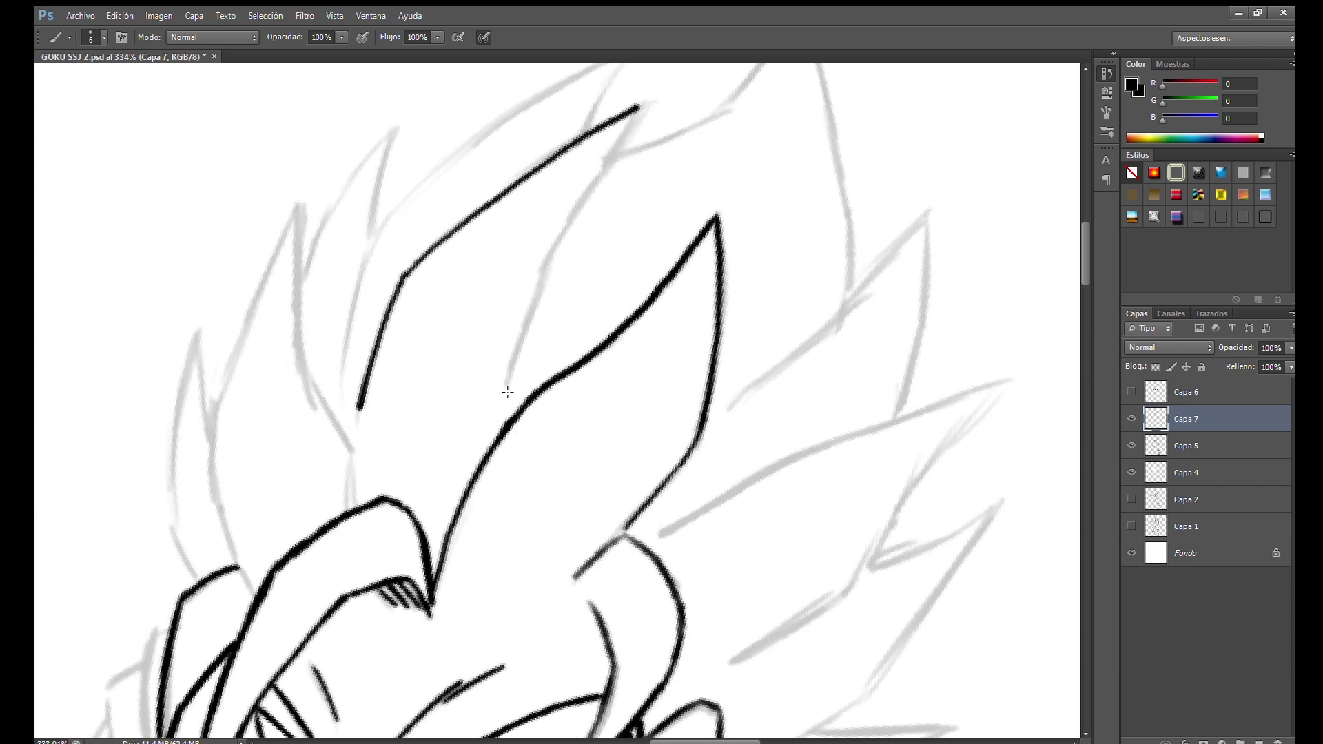
{"action": "left_click_drag", "start_coordinate": [506, 394], "coordinate": [542, 258]}
{"action": "left_click_drag", "start_coordinate": [626, 126], "coordinate": [539, 335]}
Tidy the spike's edge with the Eraser and remove the hook at the stroke's top
{"action": "key", "text": "e"}
{"action": "key", "text": "b"}
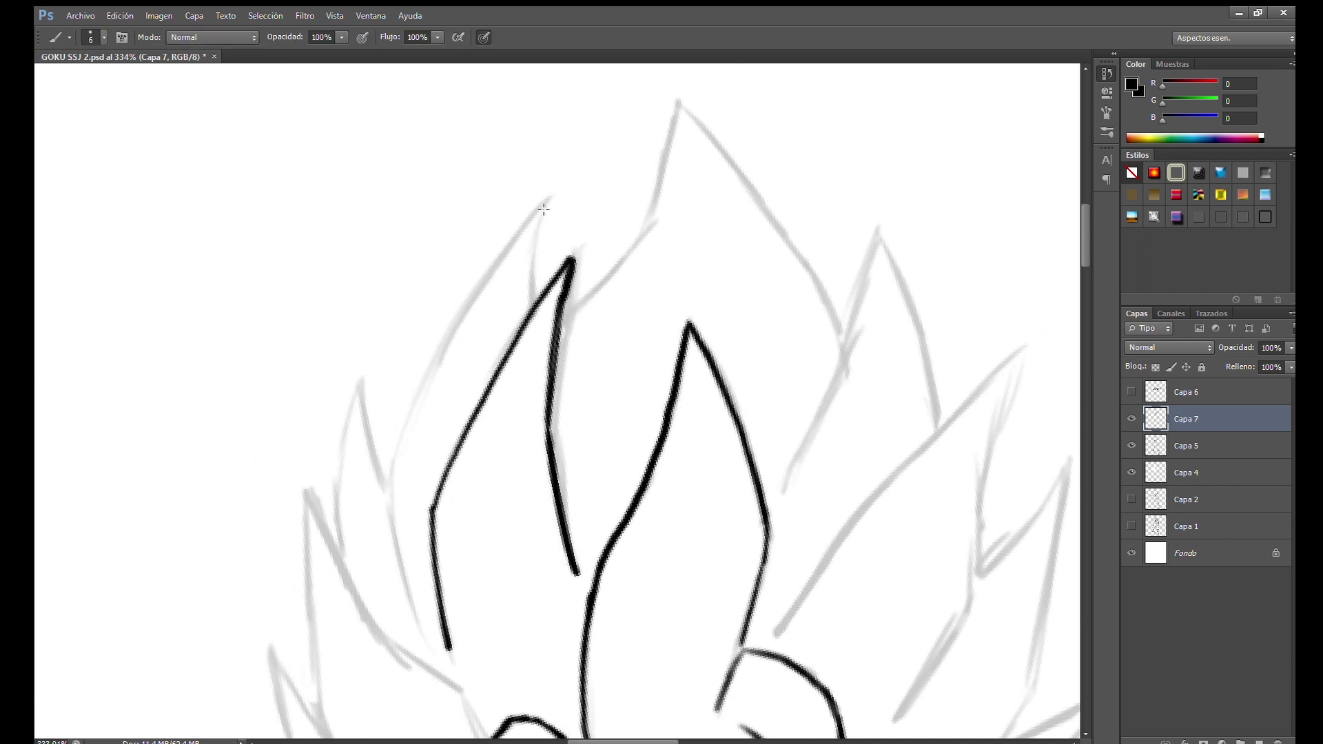
{"action": "key", "text": "ctrl+z"}
{"action": "left_click_drag", "start_coordinate": [545, 228], "coordinate": [543, 266]}
{"action": "scroll", "coordinate": [525, 314], "scroll_direction": "up", "scroll_amount": 2}
Ink a hook above the spike junction and the strokes meeting it down-left
{"action": "mouse_move", "coordinate": [554, 358]}
{"action": "left_mouse_down"}
{"action": "mouse_move", "coordinate": [540, 281]}
{"action": "mouse_move", "coordinate": [584, 173]}
{"action": "left_mouse_up"}
{"action": "scroll", "coordinate": [540, 260], "scroll_direction": "up", "scroll_amount": 2}
{"action": "scroll", "coordinate": [543, 258], "scroll_direction": "down", "scroll_amount": 1}
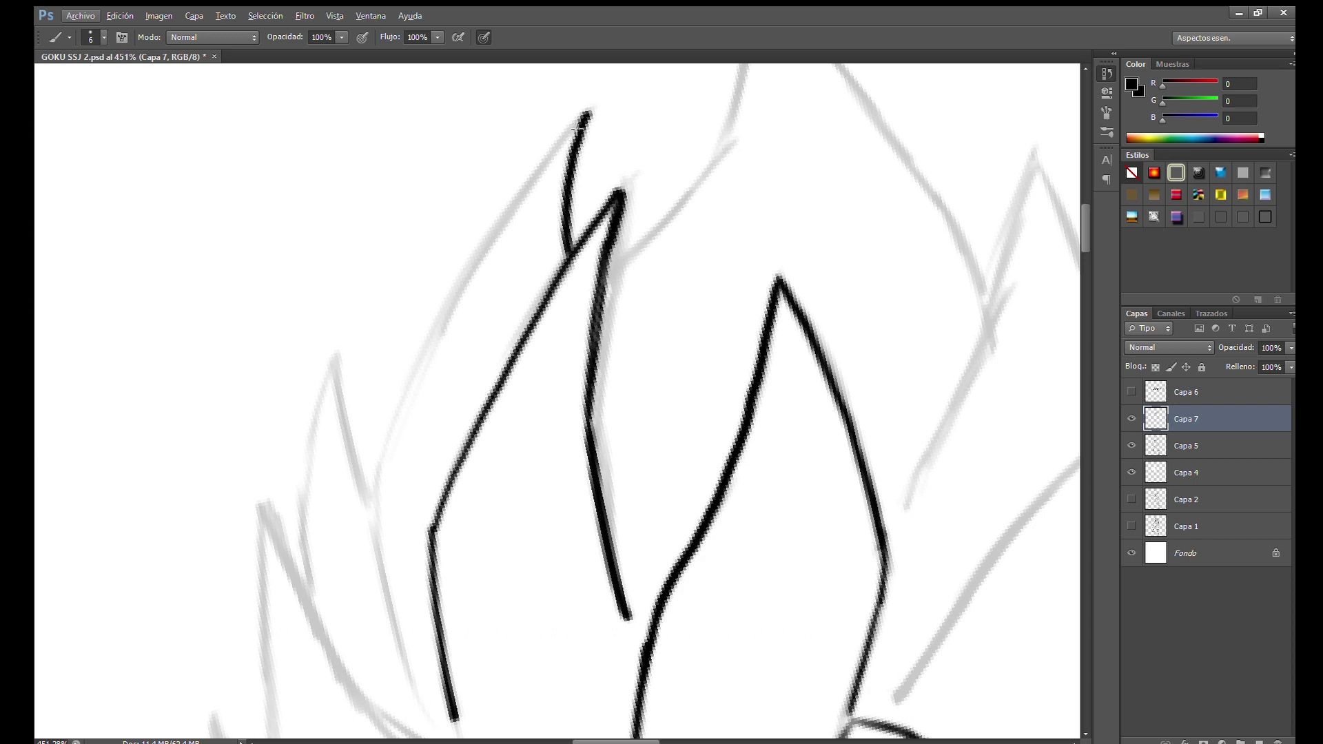
{"action": "mouse_move", "coordinate": [515, 203]}
{"action": "left_mouse_down"}
{"action": "mouse_move", "coordinate": [373, 491]}
{"action": "mouse_move", "coordinate": [383, 348]}
{"action": "left_mouse_up"}
{"action": "left_click_drag", "start_coordinate": [432, 566], "coordinate": [345, 196]}
{"action": "left_click_drag", "start_coordinate": [378, 344], "coordinate": [341, 193]}
{"action": "scroll", "coordinate": [343, 287], "scroll_direction": "down", "scroll_amount": 3}
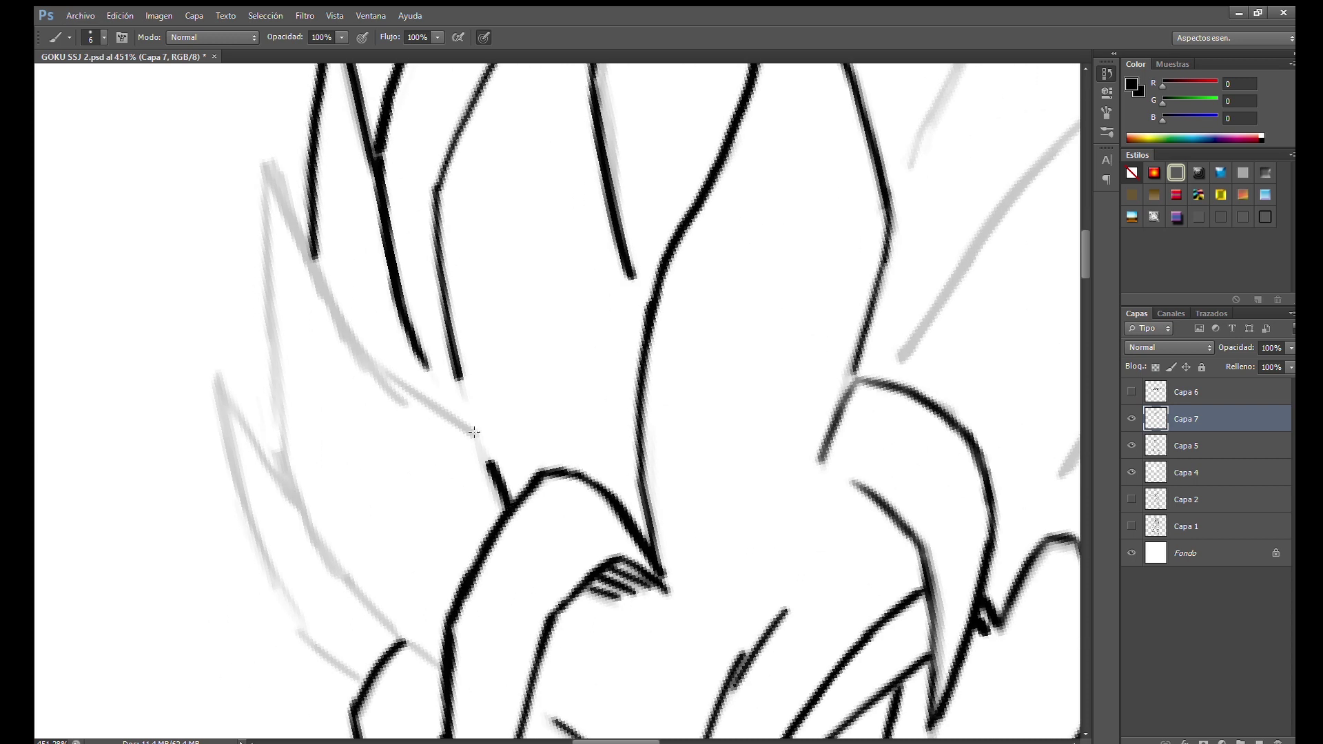
Add long and short outline strokes to the upper-left hair spikes
{"action": "left_click_drag", "start_coordinate": [423, 400], "coordinate": [475, 432]}
{"action": "key", "text": "ctrl+z"}
{"action": "left_click_drag", "start_coordinate": [369, 355], "coordinate": [479, 434]}
{"action": "left_click_drag", "start_coordinate": [405, 415], "coordinate": [306, 224]}
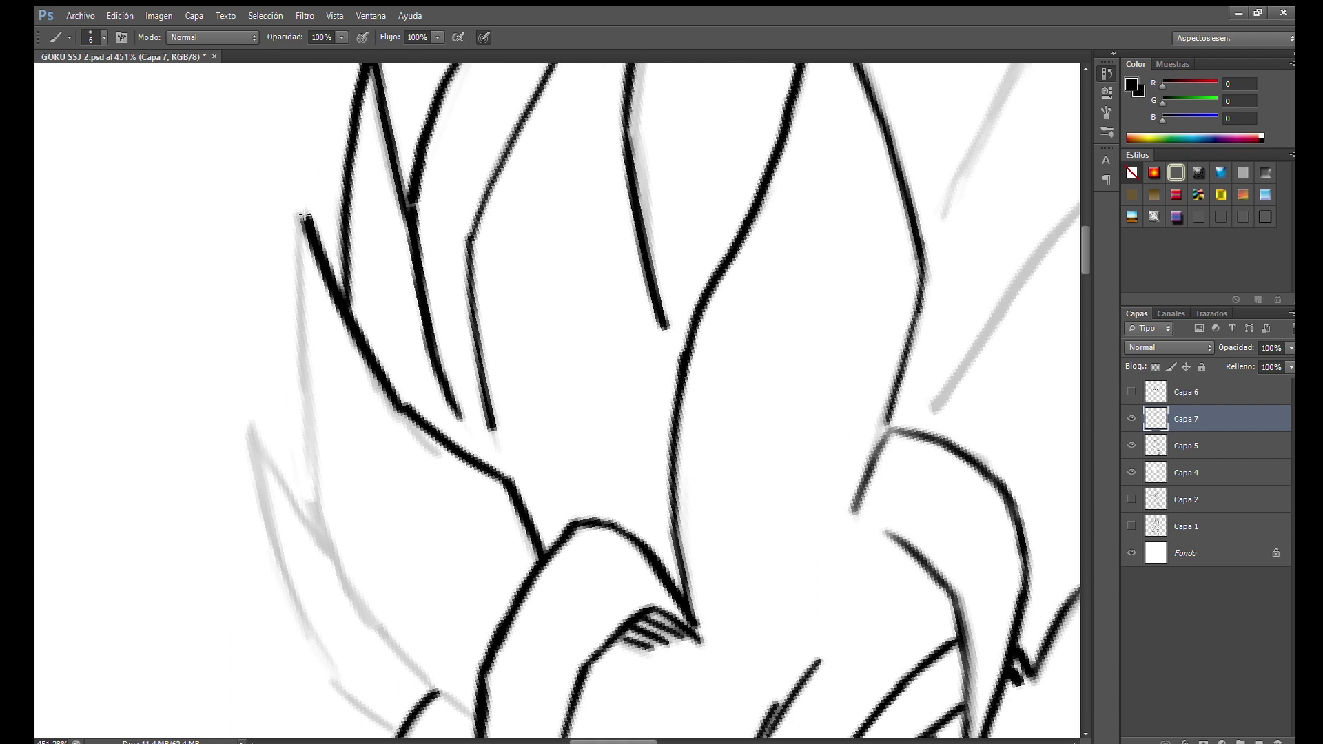
{"action": "scroll", "coordinate": [308, 171], "scroll_direction": "down", "scroll_amount": 1}
{"action": "mouse_move", "coordinate": [308, 171]}
{"action": "left_mouse_down"}
{"action": "mouse_move", "coordinate": [348, 531]}
{"action": "mouse_move", "coordinate": [445, 651]}
{"action": "left_mouse_up"}
{"action": "scroll", "coordinate": [308, 309], "scroll_direction": "down", "scroll_amount": 2}
{"action": "mouse_move", "coordinate": [315, 367]}
{"action": "left_mouse_down"}
{"action": "mouse_move", "coordinate": [246, 243]}
{"action": "mouse_move", "coordinate": [317, 508]}
{"action": "left_mouse_up"}
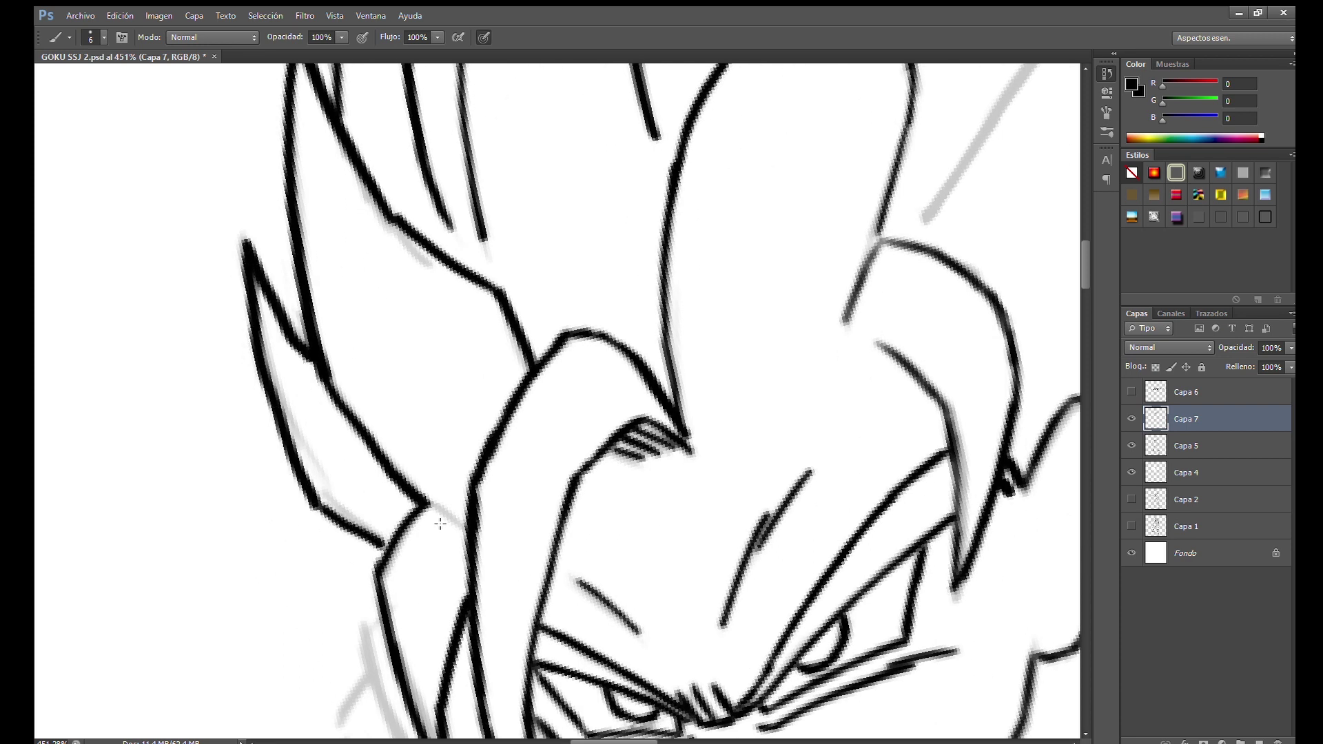
Ink a stroke at the top of the hair and tilt the canvas for the spikes
{"action": "scroll", "coordinate": [391, 549], "scroll_direction": "up", "scroll_amount": 5}
{"action": "scroll", "coordinate": [549, 463], "scroll_direction": "up", "scroll_amount": 1}
{"action": "scroll", "coordinate": [552, 290], "scroll_direction": "down", "scroll_amount": 1}
{"action": "mouse_move", "coordinate": [554, 97]}
{"action": "left_mouse_down"}
{"action": "mouse_move", "coordinate": [525, 193]}
{"action": "mouse_move", "coordinate": [547, 240]}
{"action": "left_mouse_up"}
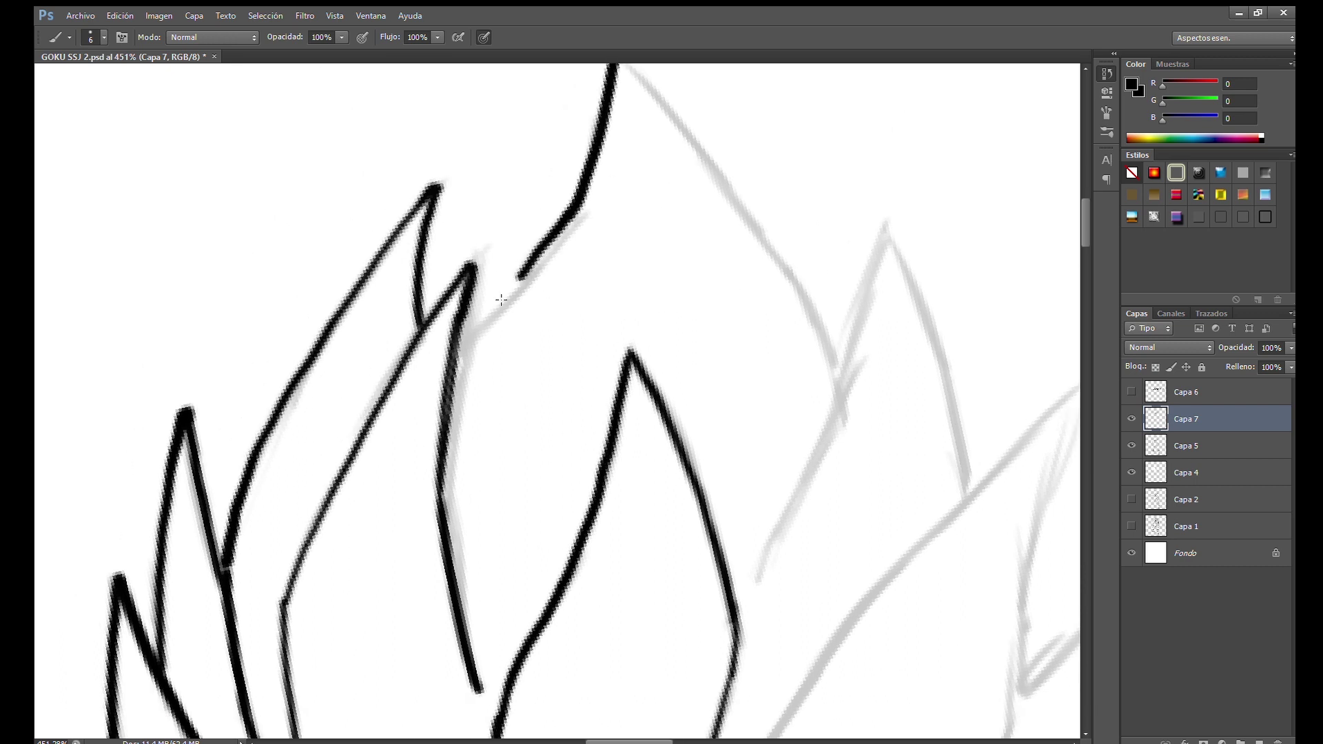
{"action": "key", "text": "r"}
{"action": "mouse_move", "coordinate": [745, 346]}
{"action": "left_mouse_down"}
{"action": "mouse_move", "coordinate": [662, 272]}
{"action": "mouse_move", "coordinate": [510, 346]}
{"action": "left_mouse_up"}
{"action": "key", "text": "b"}
Outline the top hair spikes along the grey guides, redrawing faulty strokes
{"action": "mouse_move", "coordinate": [518, 138]}
{"action": "left_mouse_down"}
{"action": "mouse_move", "coordinate": [475, 510]}
{"action": "mouse_move", "coordinate": [475, 490]}
{"action": "left_mouse_up"}
{"action": "key", "text": "ctrl+z"}
{"action": "key", "text": "ctrl+z"}
{"action": "mouse_move", "coordinate": [519, 144]}
{"action": "left_mouse_down"}
{"action": "mouse_move", "coordinate": [474, 513]}
{"action": "mouse_move", "coordinate": [620, 279]}
{"action": "mouse_move", "coordinate": [665, 394]}
{"action": "left_mouse_up"}
{"action": "key", "text": "ctrl+z"}
{"action": "left_click_drag", "start_coordinate": [665, 405], "coordinate": [583, 287]}
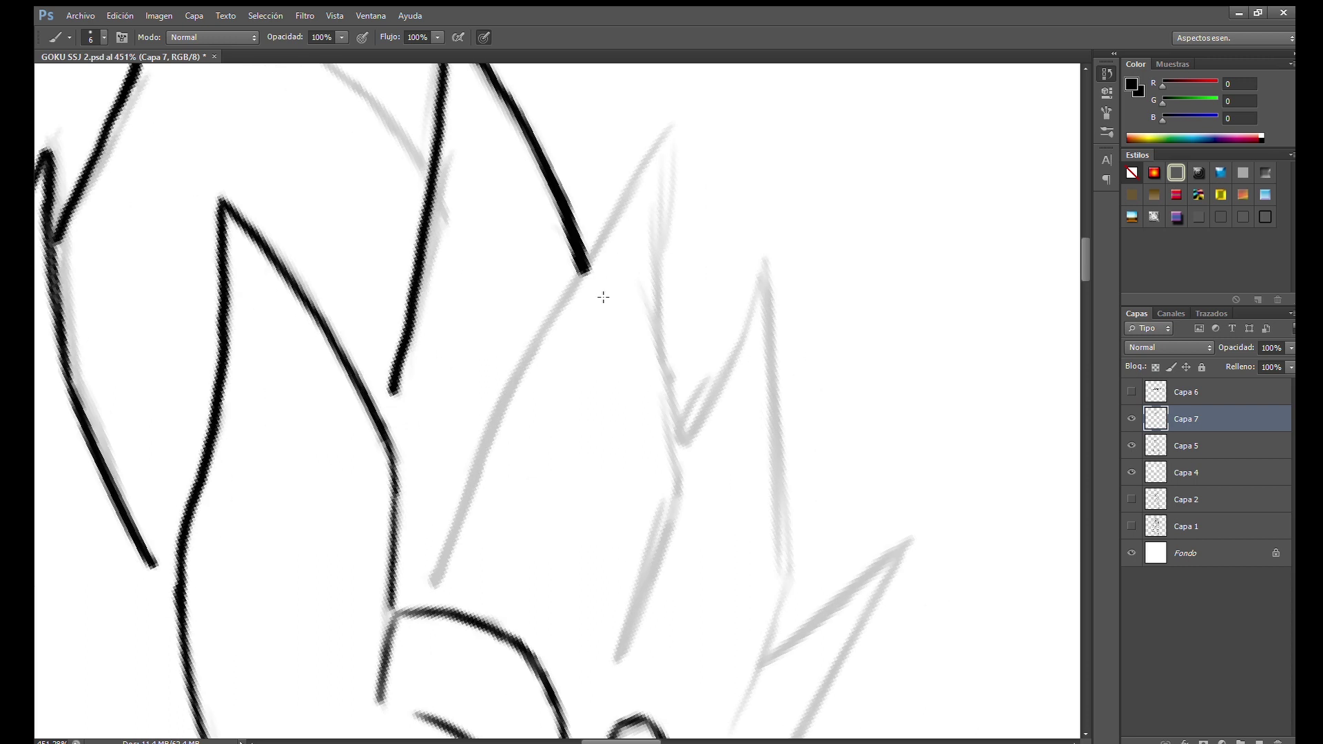
{"action": "mouse_move", "coordinate": [447, 541]}
{"action": "left_mouse_down"}
{"action": "mouse_move", "coordinate": [682, 110]}
{"action": "mouse_move", "coordinate": [661, 310]}
{"action": "mouse_move", "coordinate": [679, 496]}
{"action": "left_mouse_up"}
{"action": "scroll", "coordinate": [678, 496], "scroll_direction": "down", "scroll_amount": 2}
{"action": "left_click_drag", "start_coordinate": [664, 393], "coordinate": [611, 583]}
{"action": "key", "text": "ctrl+z"}
Add rising strokes to the right-side spikes, retrying after undoing a bad one
{"action": "scroll", "coordinate": [611, 582], "scroll_direction": "up", "scroll_amount": 2}
{"action": "left_click_drag", "start_coordinate": [603, 441], "coordinate": [695, 262]}
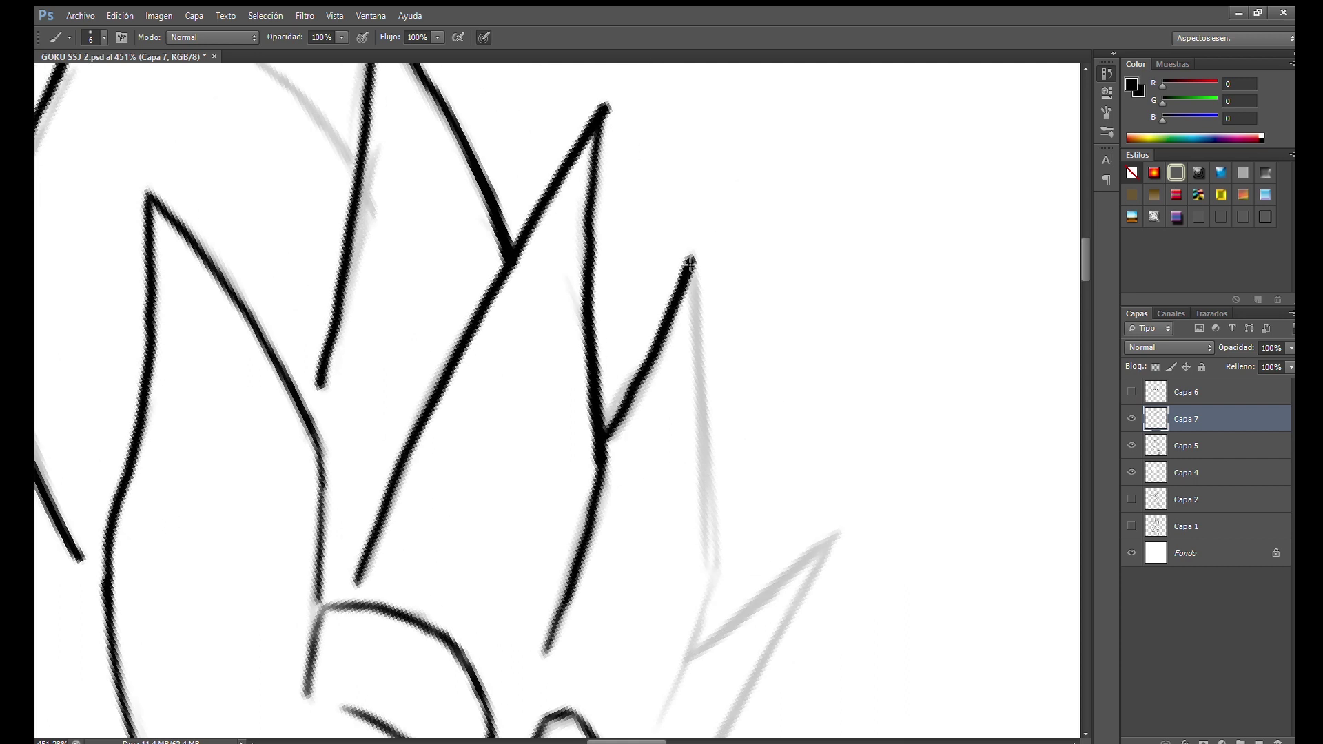
{"action": "scroll", "coordinate": [696, 261], "scroll_direction": "down", "scroll_amount": 1}
{"action": "key", "text": "ctrl+z"}
{"action": "mouse_move", "coordinate": [658, 220]}
{"action": "left_mouse_down"}
{"action": "mouse_move", "coordinate": [678, 524]}
{"action": "mouse_move", "coordinate": [680, 510]}
{"action": "left_mouse_up"}
{"action": "scroll", "coordinate": [680, 510], "scroll_direction": "down", "scroll_amount": 3}
{"action": "left_click_drag", "start_coordinate": [661, 310], "coordinate": [599, 494]}
{"action": "scroll", "coordinate": [703, 311], "scroll_direction": "down", "scroll_amount": 1}
{"action": "left_click_drag", "start_coordinate": [702, 311], "coordinate": [643, 265]}
Trace another grey spike line in black, then tilt and reset the canvas upright
{"action": "mouse_move", "coordinate": [525, 364]}
{"action": "left_mouse_down"}
{"action": "mouse_move", "coordinate": [584, 195]}
{"action": "mouse_move", "coordinate": [513, 384]}
{"action": "left_mouse_up"}
{"action": "key", "text": "ctrl+z"}
{"action": "key", "text": "ctrl+z"}
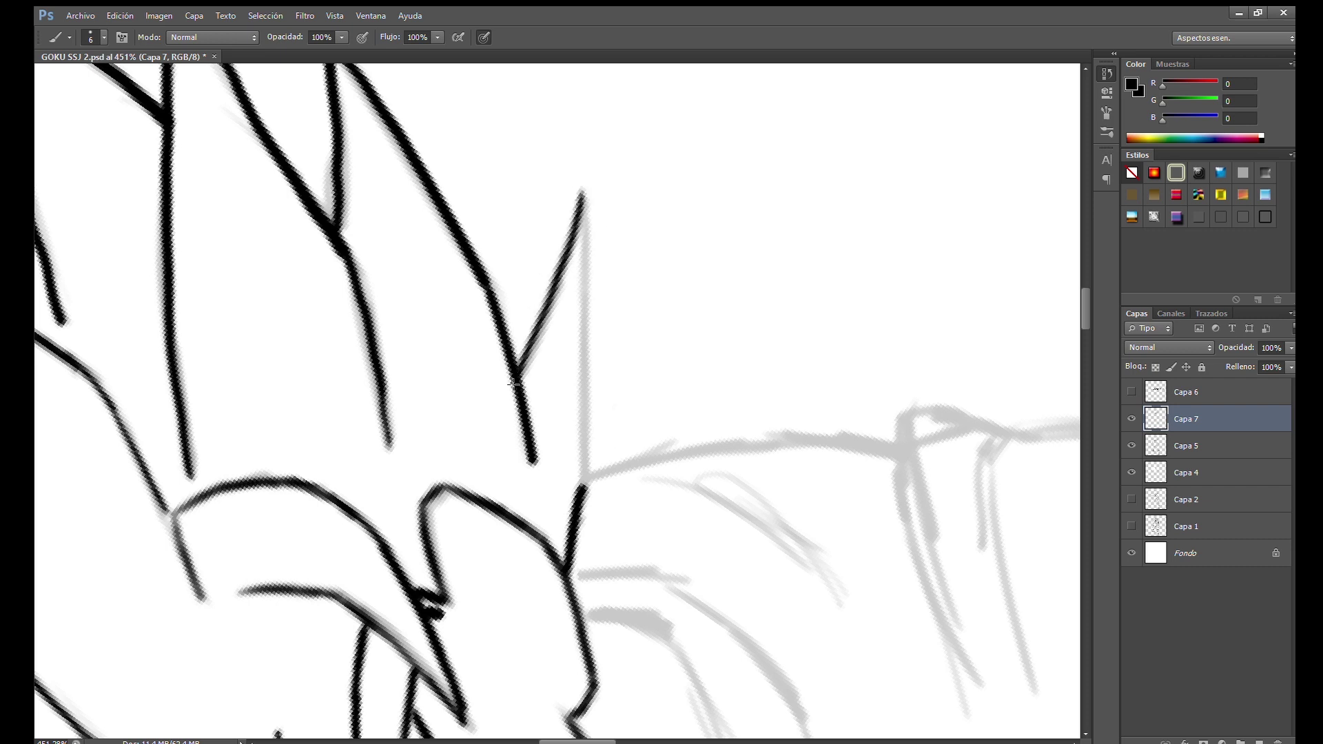
{"action": "mouse_move", "coordinate": [582, 199]}
{"action": "left_mouse_down"}
{"action": "mouse_move", "coordinate": [576, 464]}
{"action": "mouse_move", "coordinate": [582, 197]}
{"action": "left_mouse_up"}
{"action": "key", "text": "ctrl+z"}
{"action": "scroll", "coordinate": [504, 211], "scroll_direction": "down", "scroll_amount": 3}
{"action": "scroll", "coordinate": [320, 255], "scroll_direction": "up", "scroll_amount": 2}
{"action": "key", "text": "r"}
{"action": "mouse_move", "coordinate": [483, 207]}
{"action": "left_mouse_down"}
{"action": "mouse_move", "coordinate": [565, 177]}
{"action": "mouse_move", "coordinate": [523, 207]}
{"action": "left_mouse_up"}
{"action": "key", "text": "Escape"}
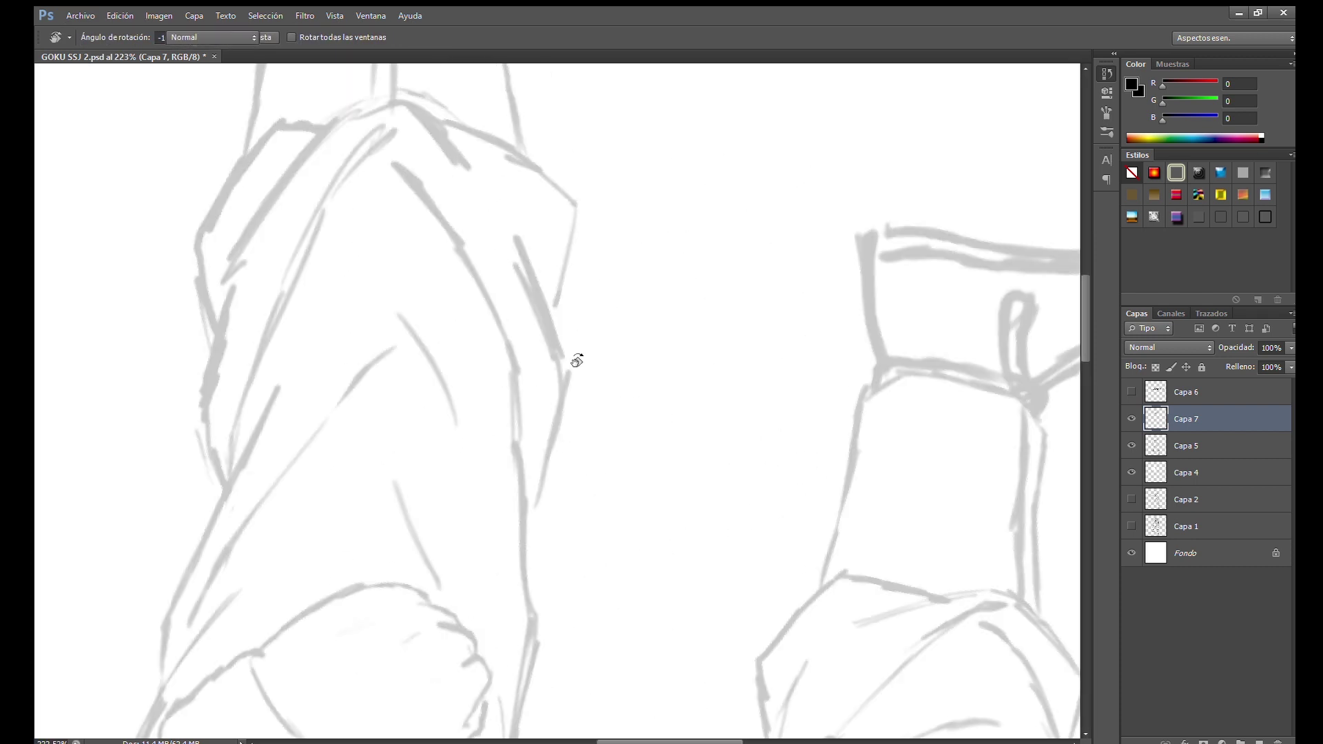
{"action": "key", "text": "b"}
Ink a straight line from a spike's bottom tip and tilt the canvas slightly
{"action": "mouse_move", "coordinate": [576, 360]}
{"action": "left_mouse_down"}
{"action": "mouse_move", "coordinate": [496, 560]}
{"action": "mouse_move", "coordinate": [513, 689]}
{"action": "left_mouse_up"}
{"action": "scroll", "coordinate": [455, 593], "scroll_direction": "up", "scroll_amount": 2}
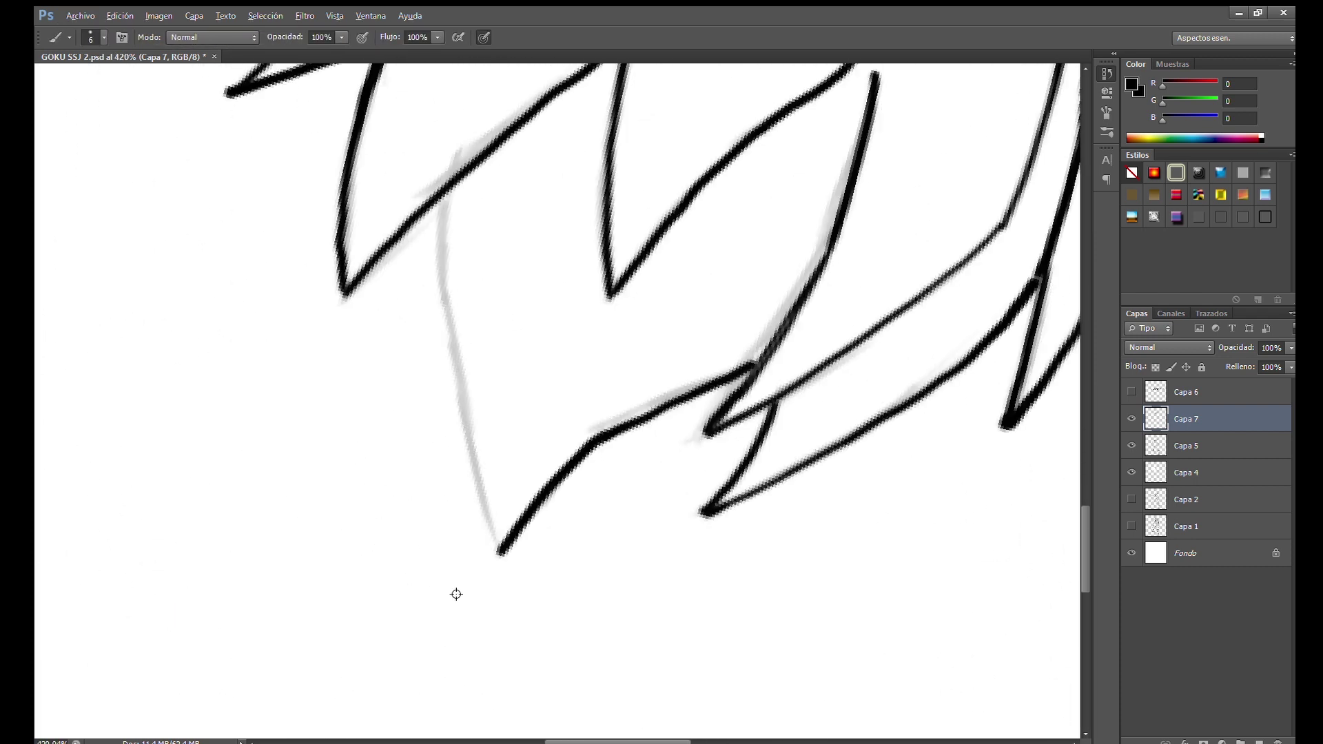
{"action": "left_click", "coordinate": [499, 544], "text": "shift"}
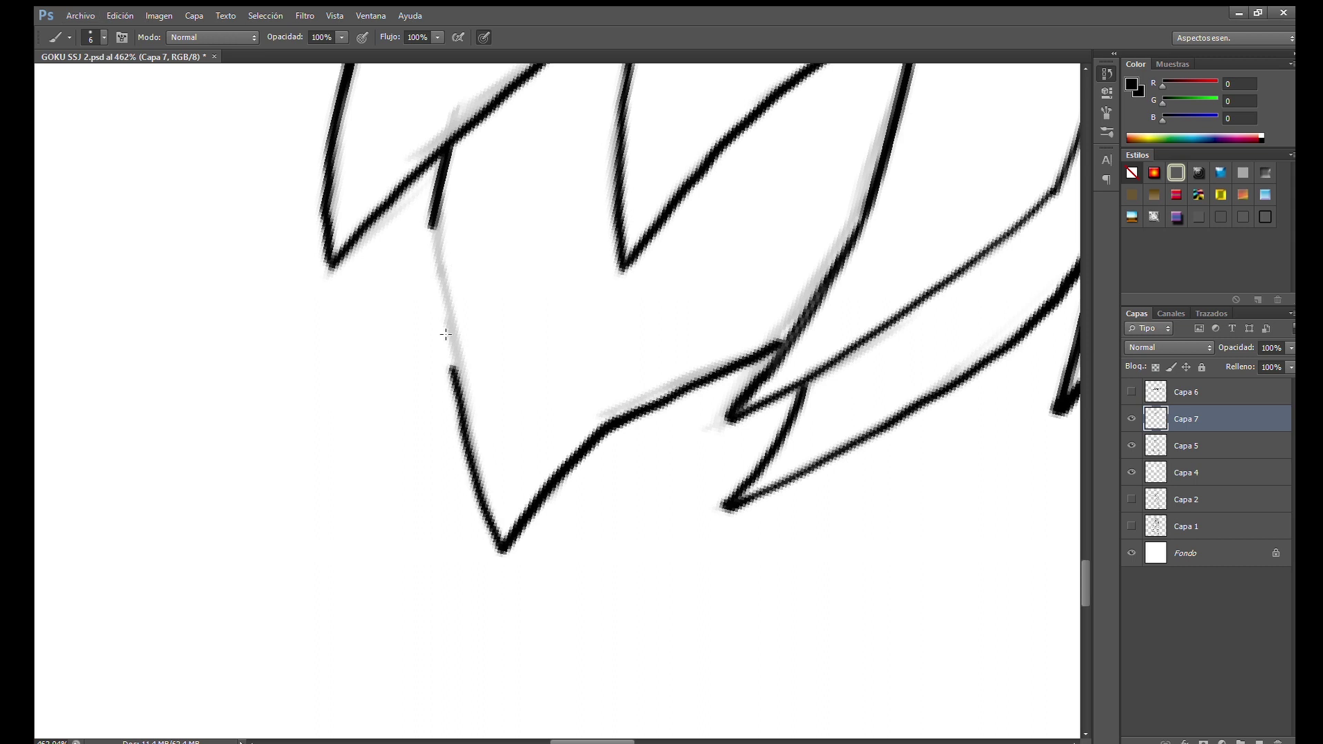
{"action": "key", "text": "r"}
{"action": "left_click_drag", "start_coordinate": [571, 328], "coordinate": [523, 358]}
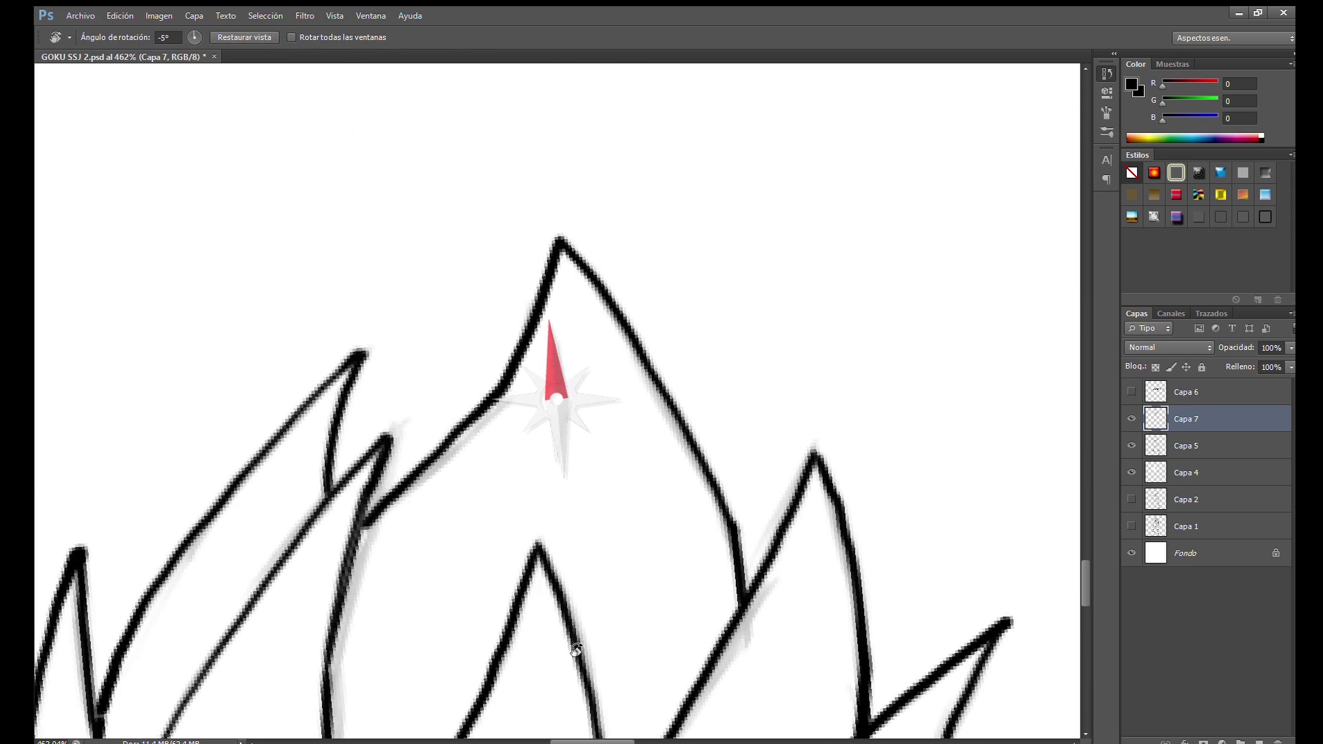
Ink the straight segments of a right-side hair spike with the brush on Capa 7
{"action": "scroll", "coordinate": [566, 400], "scroll_direction": "down", "scroll_amount": 3}
{"action": "scroll", "coordinate": [566, 400], "scroll_direction": "up", "scroll_amount": 3}
{"action": "key", "text": "b"}
{"action": "left_click_drag", "start_coordinate": [544, 434], "coordinate": [496, 525]}
{"action": "left_click", "coordinate": [501, 541]}
{"action": "left_click", "coordinate": [518, 358], "text": "shift"}
{"action": "left_click", "coordinate": [523, 479]}
{"action": "left_click", "coordinate": [575, 258], "text": "shift"}
{"action": "left_click_drag", "start_coordinate": [617, 140], "coordinate": [575, 476]}
Ink the lower hair lines and redraw the forelock's inner curve slightly longer
{"action": "left_click_drag", "start_coordinate": [496, 482], "coordinate": [593, 629]}
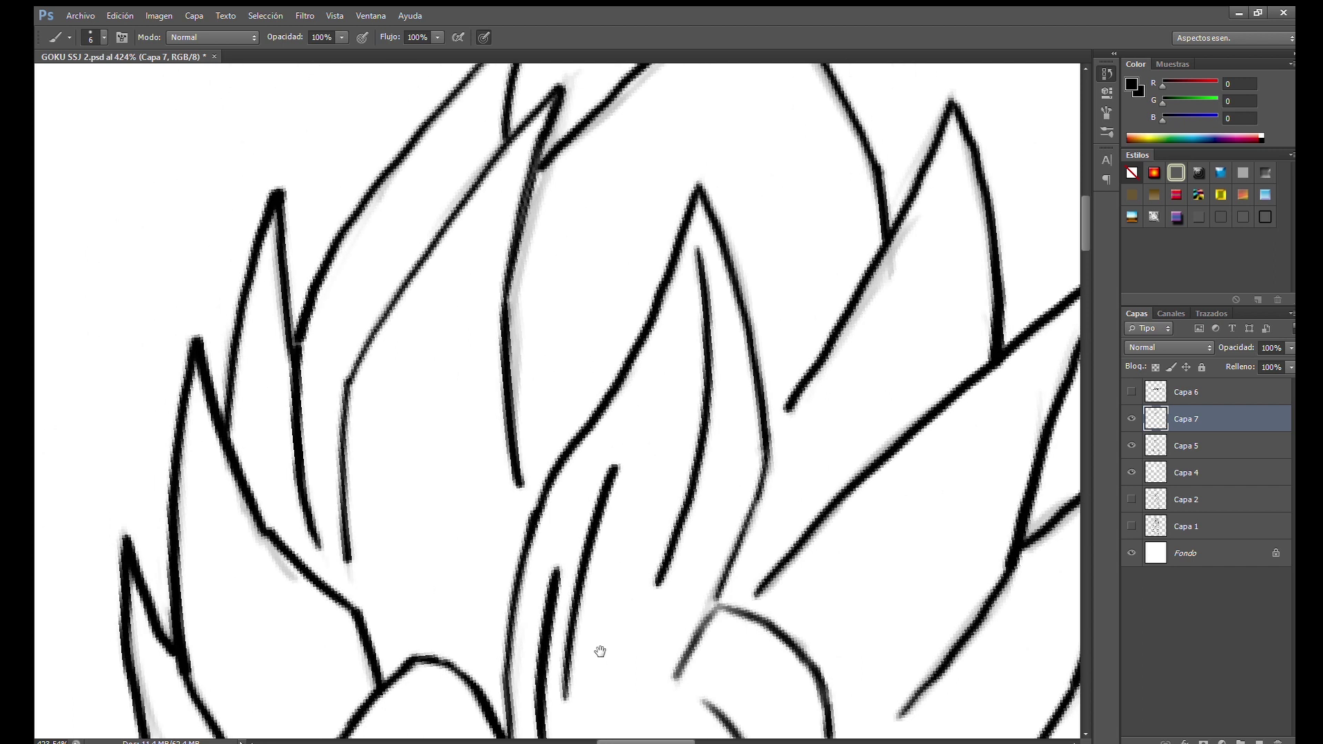
{"action": "left_click_drag", "start_coordinate": [412, 649], "coordinate": [393, 453]}
{"action": "left_click_drag", "start_coordinate": [464, 623], "coordinate": [496, 277]}
{"action": "left_click_drag", "start_coordinate": [414, 578], "coordinate": [490, 327]}
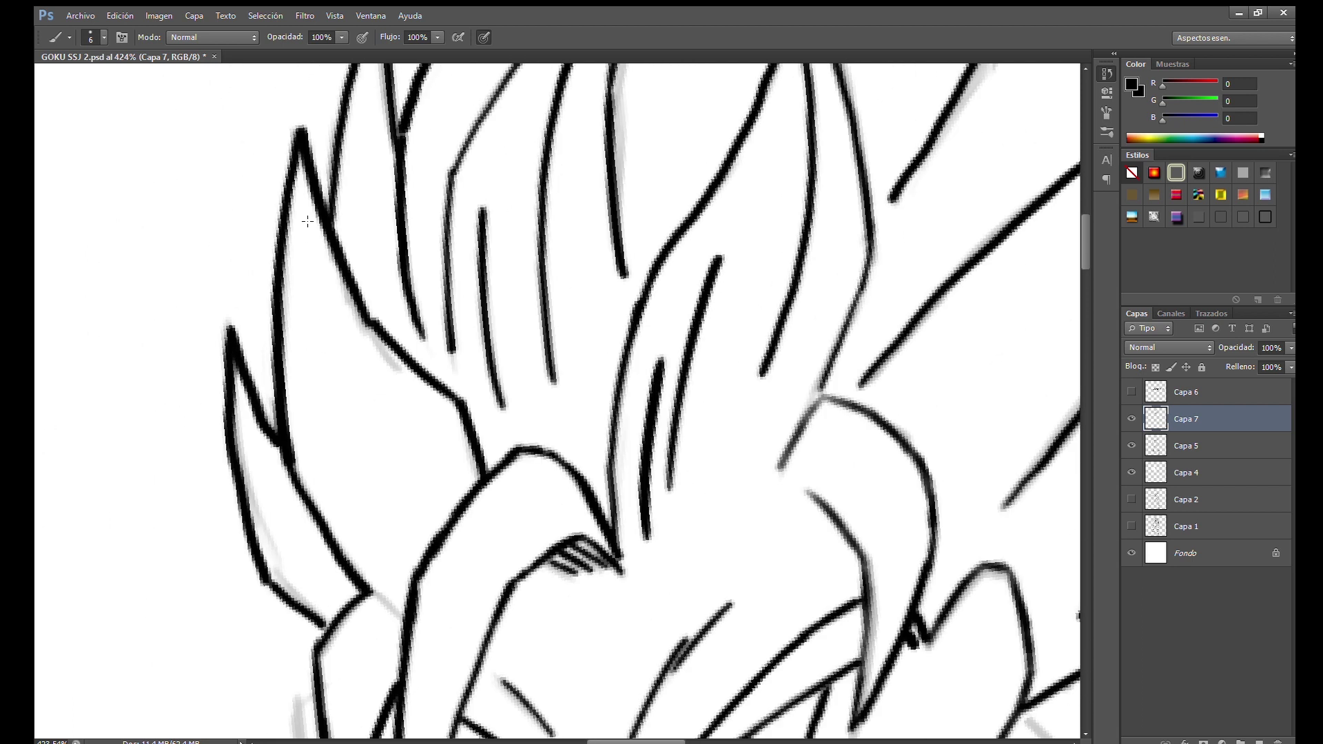
{"action": "left_click_drag", "start_coordinate": [294, 195], "coordinate": [363, 518]}
{"action": "mouse_move", "coordinate": [444, 532]}
{"action": "left_mouse_down"}
{"action": "mouse_move", "coordinate": [353, 357]}
{"action": "mouse_move", "coordinate": [397, 280]}
{"action": "left_mouse_up"}
{"action": "mouse_move", "coordinate": [383, 527]}
{"action": "left_mouse_down"}
{"action": "mouse_move", "coordinate": [297, 403]}
{"action": "mouse_move", "coordinate": [302, 208]}
{"action": "left_mouse_up"}
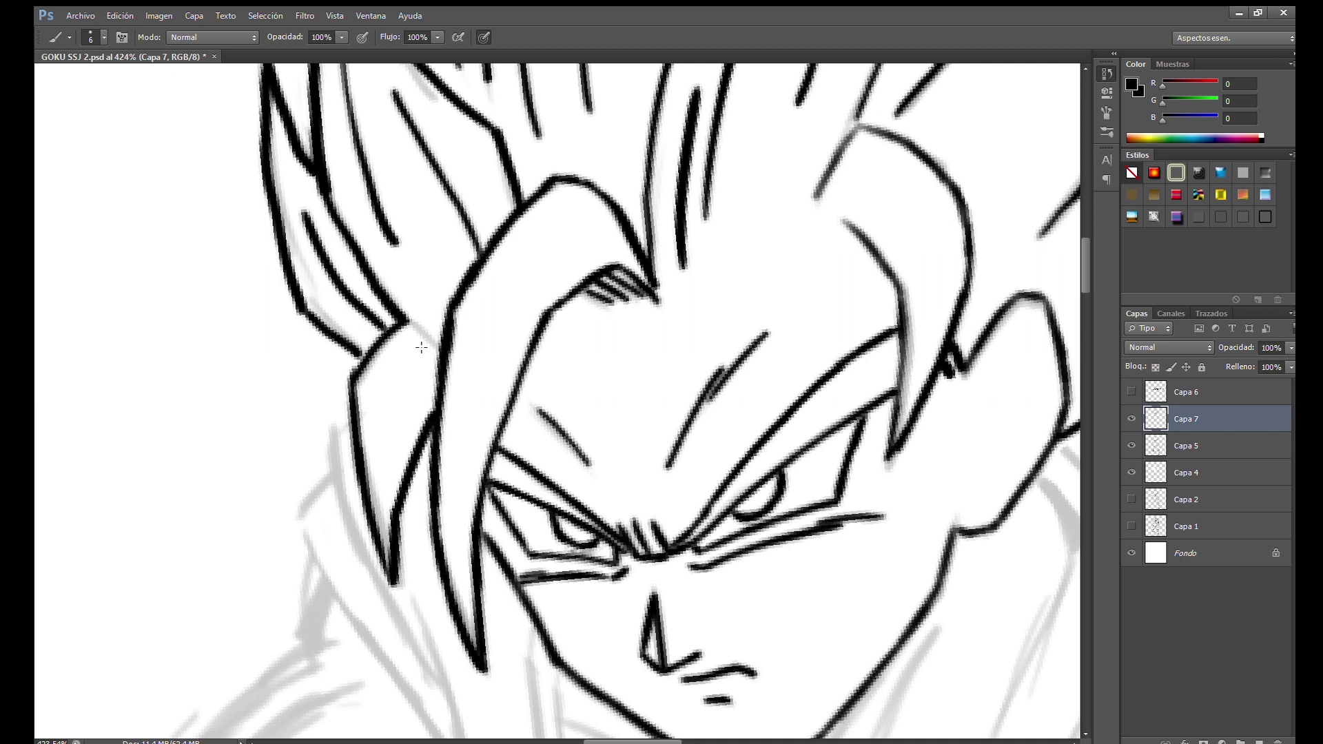
{"action": "left_click_drag", "start_coordinate": [422, 465], "coordinate": [389, 344]}
{"action": "left_click_drag", "start_coordinate": [482, 345], "coordinate": [438, 361]}
{"action": "mouse_move", "coordinate": [581, 268]}
{"action": "left_mouse_down"}
{"action": "mouse_move", "coordinate": [482, 314]}
{"action": "mouse_move", "coordinate": [423, 455]}
{"action": "left_mouse_up"}
{"action": "mouse_move", "coordinate": [504, 245]}
{"action": "left_mouse_down"}
{"action": "mouse_move", "coordinate": [561, 241]}
{"action": "mouse_move", "coordinate": [486, 345]}
{"action": "mouse_move", "coordinate": [562, 458]}
{"action": "left_mouse_up"}
{"action": "key", "text": "ctrl+z"}
{"action": "left_click_drag", "start_coordinate": [608, 262], "coordinate": [494, 470]}
Add short diagonal hair strokes and redo the short lower-right spike stroke
{"action": "mouse_move", "coordinate": [611, 389]}
{"action": "left_mouse_down"}
{"action": "mouse_move", "coordinate": [538, 384]}
{"action": "mouse_move", "coordinate": [554, 394]}
{"action": "left_mouse_up"}
{"action": "left_click_drag", "start_coordinate": [394, 498], "coordinate": [508, 377]}
{"action": "left_click_drag", "start_coordinate": [490, 492], "coordinate": [655, 233]}
{"action": "left_click_drag", "start_coordinate": [600, 359], "coordinate": [567, 380]}
{"action": "key", "text": "ctrl+z"}
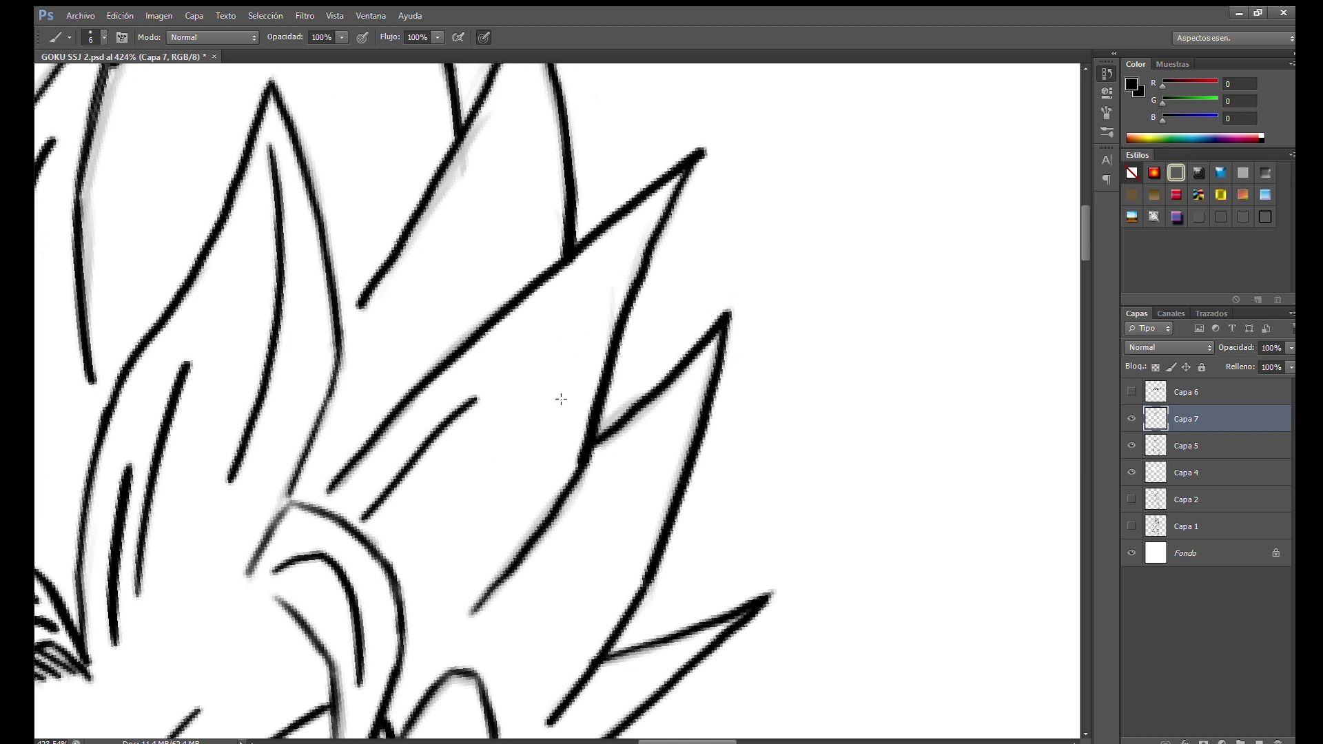
{"action": "left_click_drag", "start_coordinate": [534, 427], "coordinate": [671, 190]}
{"action": "left_click_drag", "start_coordinate": [507, 522], "coordinate": [555, 370]}
{"action": "left_click_drag", "start_coordinate": [556, 520], "coordinate": [568, 433]}
{"action": "left_click_drag", "start_coordinate": [657, 458], "coordinate": [572, 536]}
{"action": "key", "text": "ctrl+z"}
{"action": "left_click_drag", "start_coordinate": [715, 418], "coordinate": [603, 511]}
{"action": "key", "text": "ctrl+z"}
{"action": "left_click_drag", "start_coordinate": [658, 468], "coordinate": [587, 521]}
Ink the inner strokes under the upper spikes and the remaining lower spike lines
{"action": "mouse_move", "coordinate": [699, 439]}
{"action": "left_mouse_down"}
{"action": "mouse_move", "coordinate": [473, 295]}
{"action": "mouse_move", "coordinate": [524, 414]}
{"action": "left_mouse_up"}
{"action": "left_click_drag", "start_coordinate": [581, 328], "coordinate": [582, 466]}
{"action": "mouse_move", "coordinate": [500, 491]}
{"action": "left_mouse_down"}
{"action": "mouse_move", "coordinate": [610, 328]}
{"action": "mouse_move", "coordinate": [515, 385]}
{"action": "left_mouse_up"}
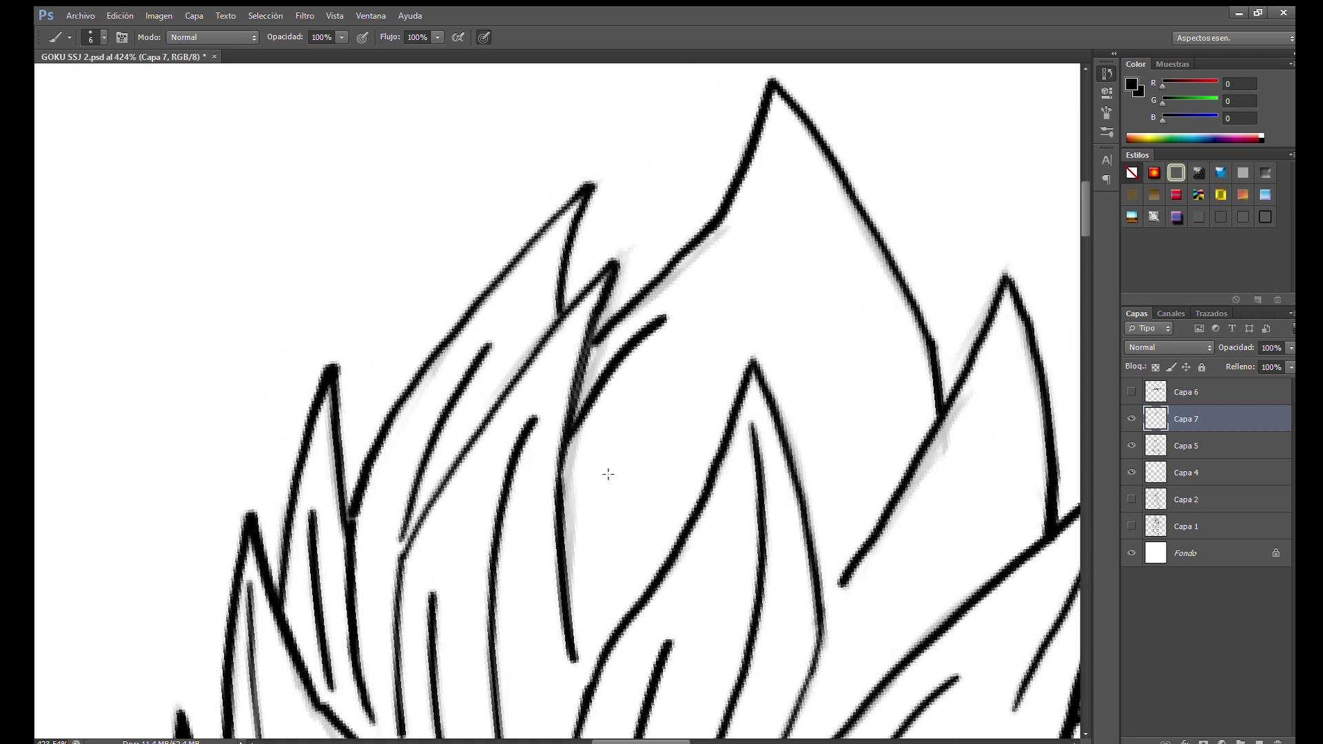
{"action": "left_click_drag", "start_coordinate": [728, 389], "coordinate": [649, 425]}
{"action": "mouse_move", "coordinate": [698, 142]}
{"action": "left_mouse_down"}
{"action": "mouse_move", "coordinate": [729, 310]}
{"action": "mouse_move", "coordinate": [792, 467]}
{"action": "left_mouse_up"}
{"action": "left_click_drag", "start_coordinate": [755, 490], "coordinate": [676, 404]}
{"action": "key", "text": "ctrl+z"}
{"action": "left_click_drag", "start_coordinate": [667, 142], "coordinate": [729, 468]}
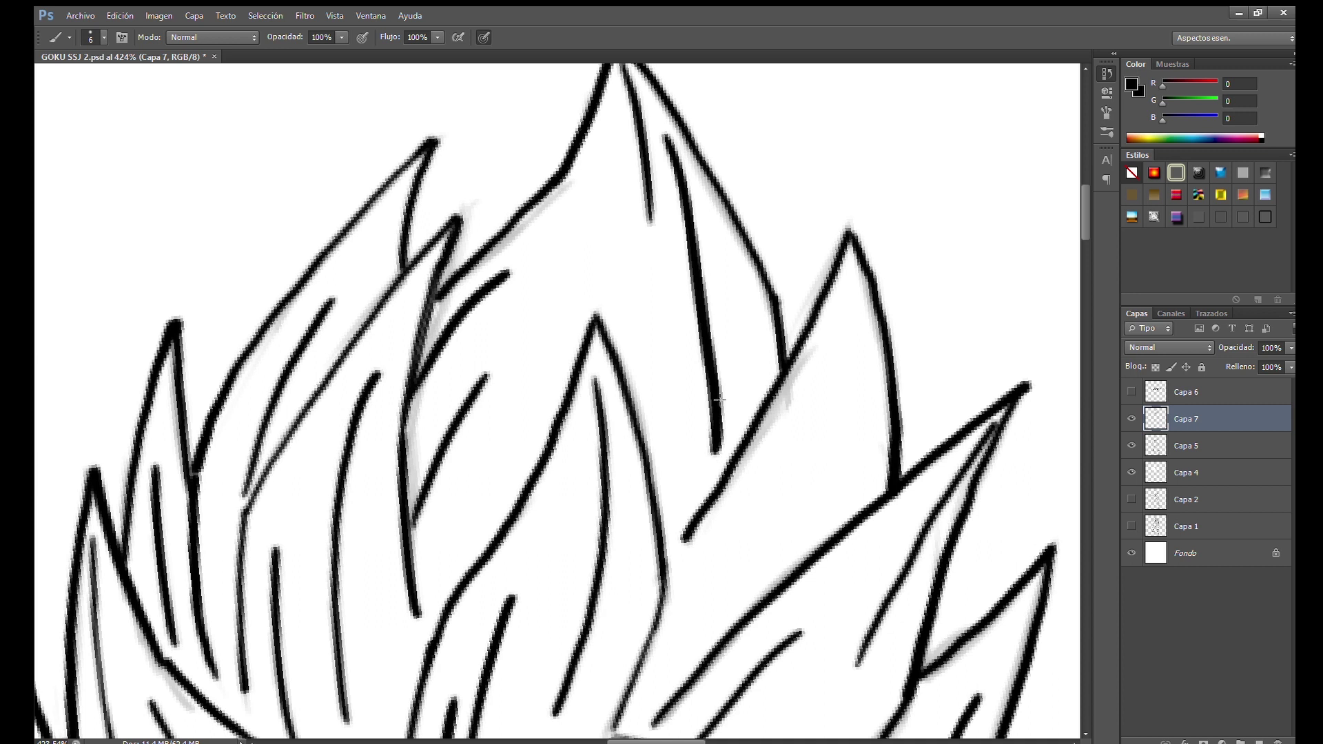
{"action": "left_click_drag", "start_coordinate": [611, 306], "coordinate": [590, 306]}
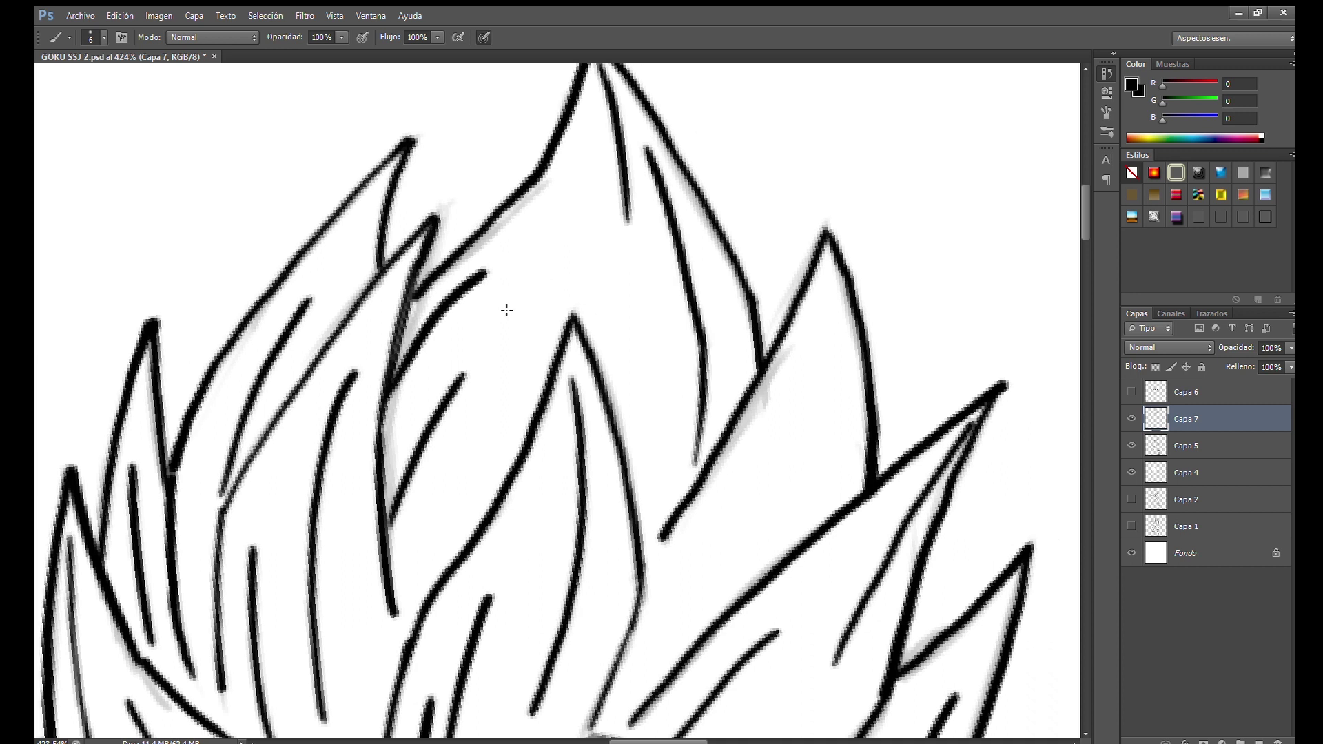
{"action": "left_click_drag", "start_coordinate": [744, 398], "coordinate": [561, 297]}
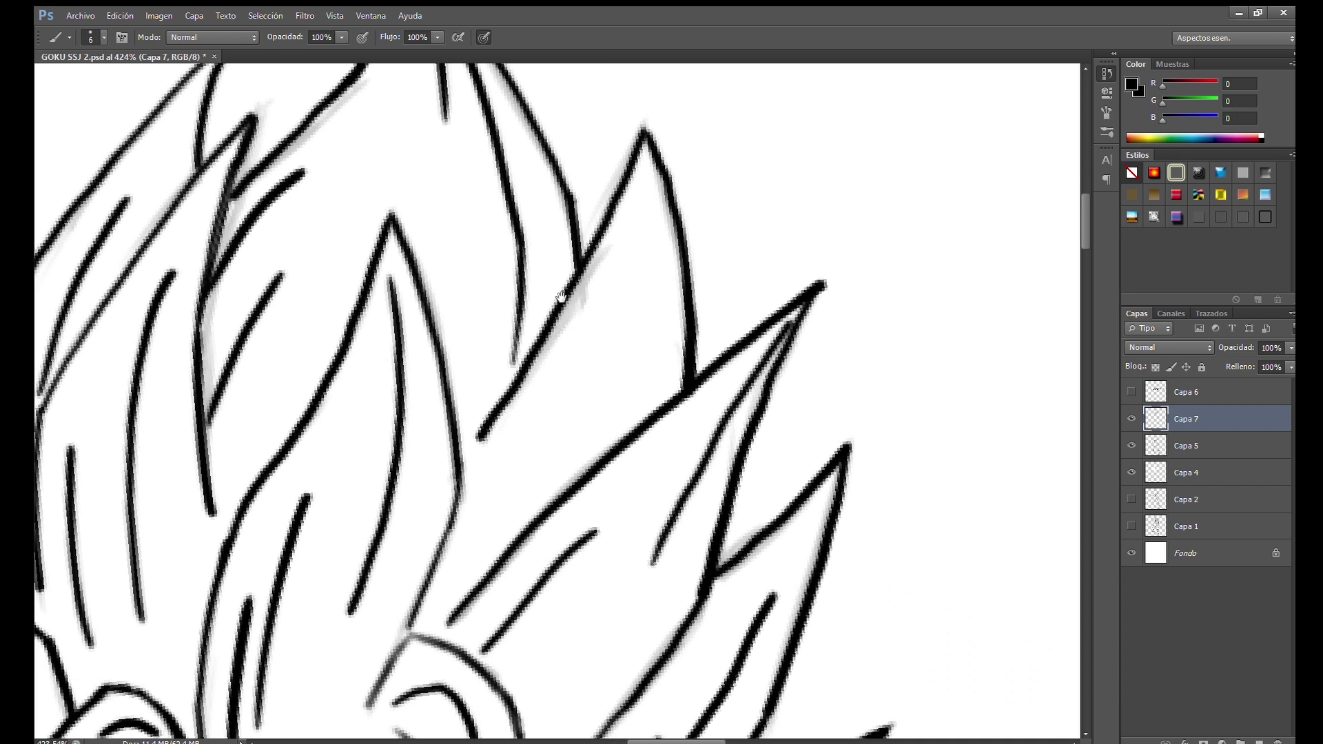
{"action": "left_click_drag", "start_coordinate": [643, 319], "coordinate": [625, 440]}
{"action": "left_click_drag", "start_coordinate": [582, 413], "coordinate": [605, 354]}
{"action": "left_click_drag", "start_coordinate": [610, 293], "coordinate": [514, 493]}
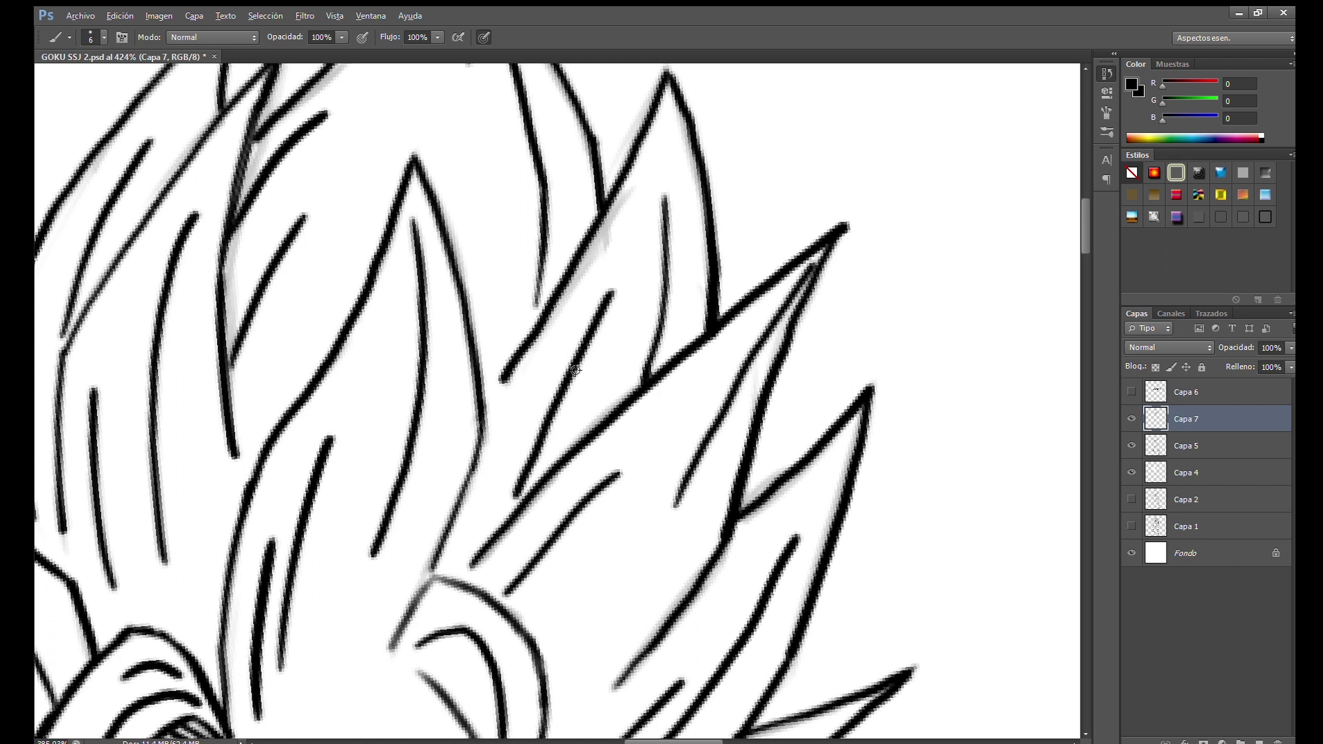
Ink the inner ear lines beside the face, then level the canvas rotation to zero
{"action": "scroll", "coordinate": [575, 370], "scroll_direction": "down", "scroll_amount": 5}
{"action": "scroll", "coordinate": [744, 388], "scroll_direction": "up", "scroll_amount": 6}
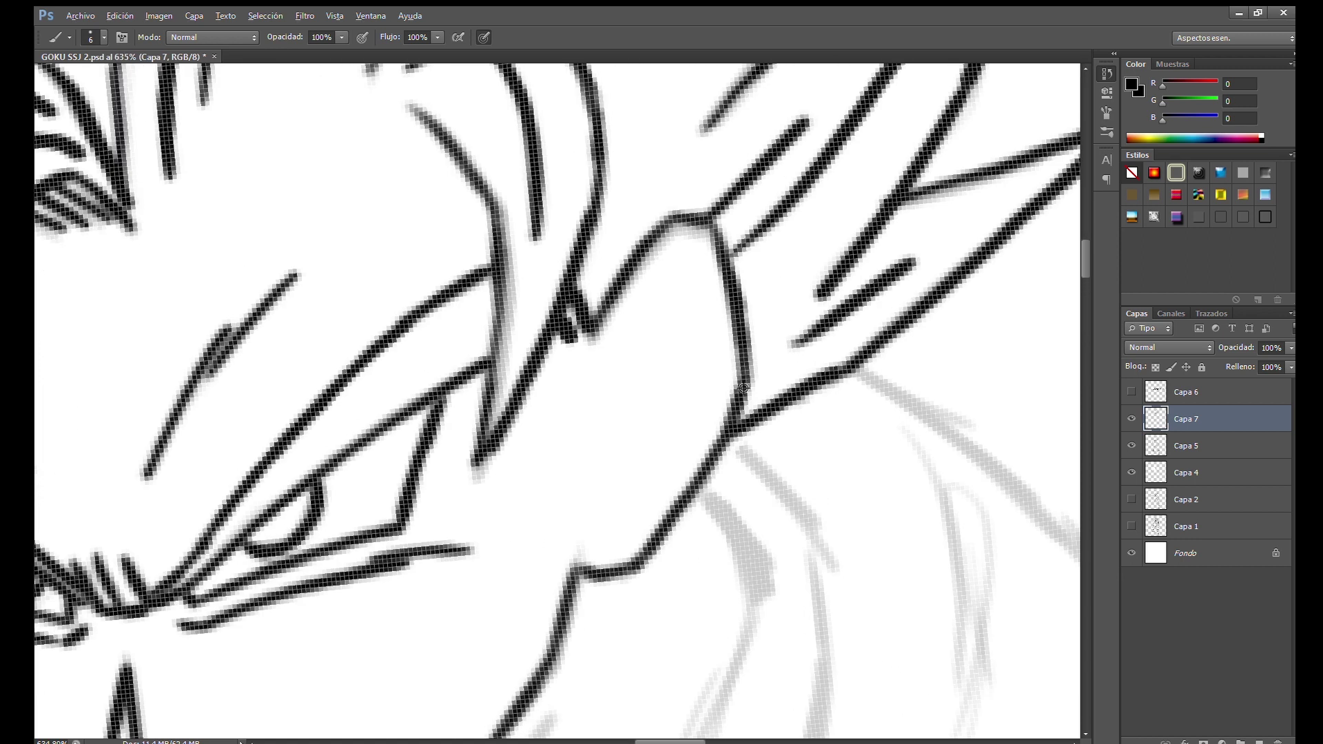
{"action": "mouse_move", "coordinate": [584, 532]}
{"action": "left_mouse_down"}
{"action": "mouse_move", "coordinate": [668, 276]}
{"action": "mouse_move", "coordinate": [701, 359]}
{"action": "left_mouse_up"}
{"action": "scroll", "coordinate": [625, 453], "scroll_direction": "down", "scroll_amount": 2}
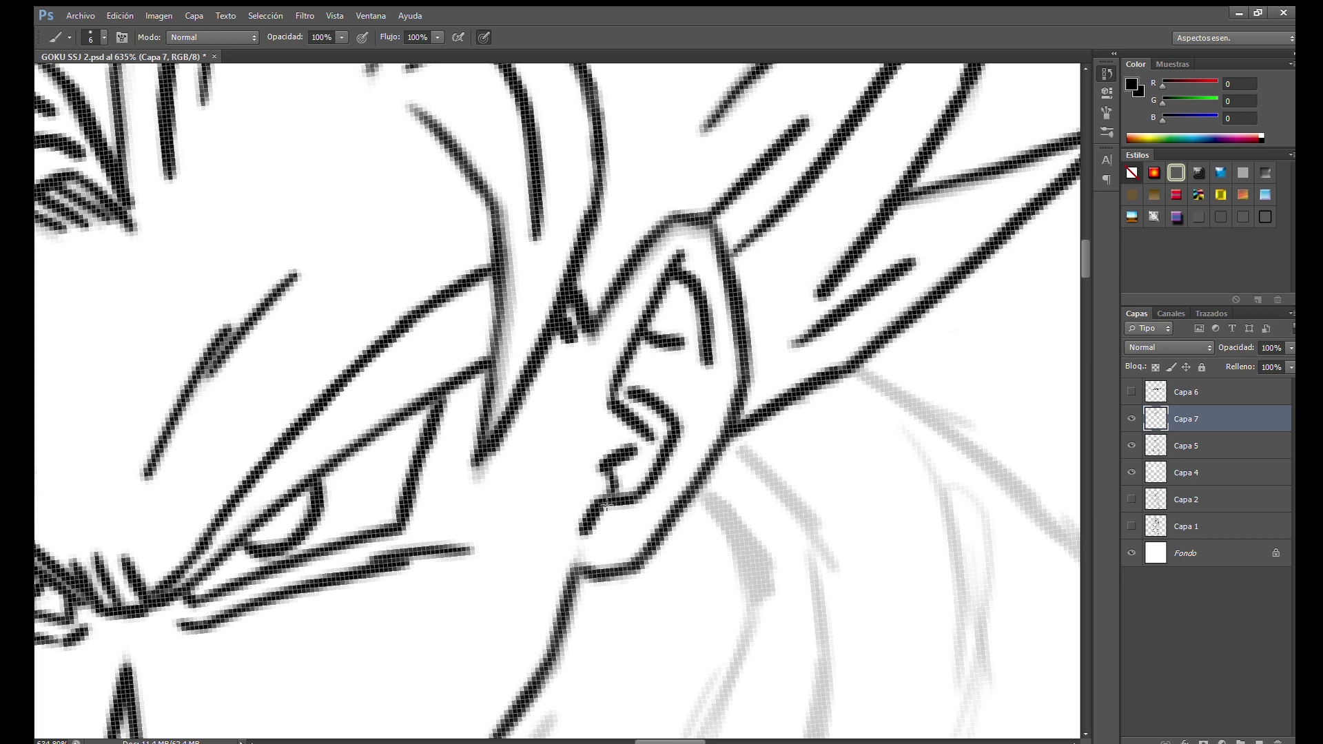
{"action": "scroll", "coordinate": [626, 438], "scroll_direction": "down", "scroll_amount": 3}
{"action": "scroll", "coordinate": [753, 346], "scroll_direction": "down", "scroll_amount": 3}
{"action": "scroll", "coordinate": [465, 485], "scroll_direction": "down", "scroll_amount": 2}
{"action": "scroll", "coordinate": [465, 486], "scroll_direction": "down", "scroll_amount": 5}
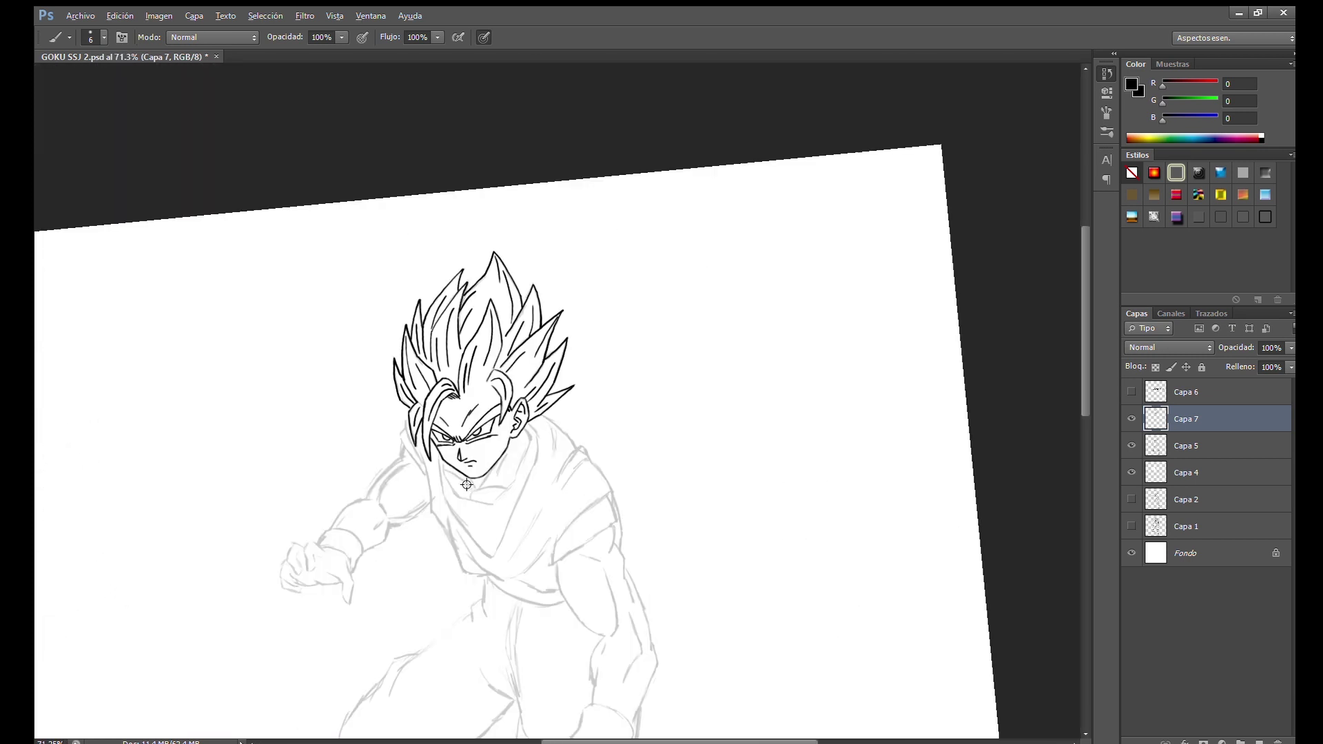
{"action": "key", "text": "r"}
{"action": "left_click_drag", "start_coordinate": [738, 346], "coordinate": [721, 341]}
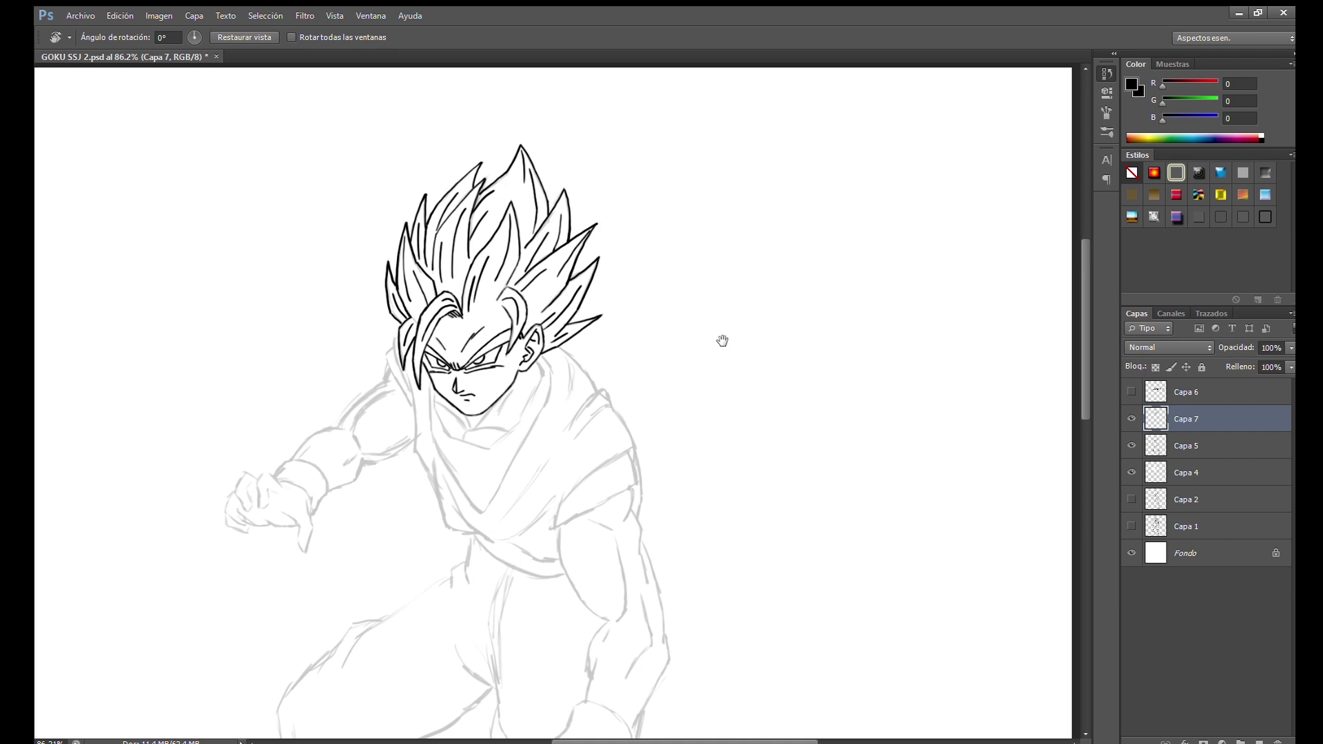
{"action": "key", "text": "b"}
{"action": "scroll", "coordinate": [651, 373], "scroll_direction": "down", "scroll_amount": 2}
{"action": "scroll", "coordinate": [650, 372], "scroll_direction": "down", "scroll_amount": 1}
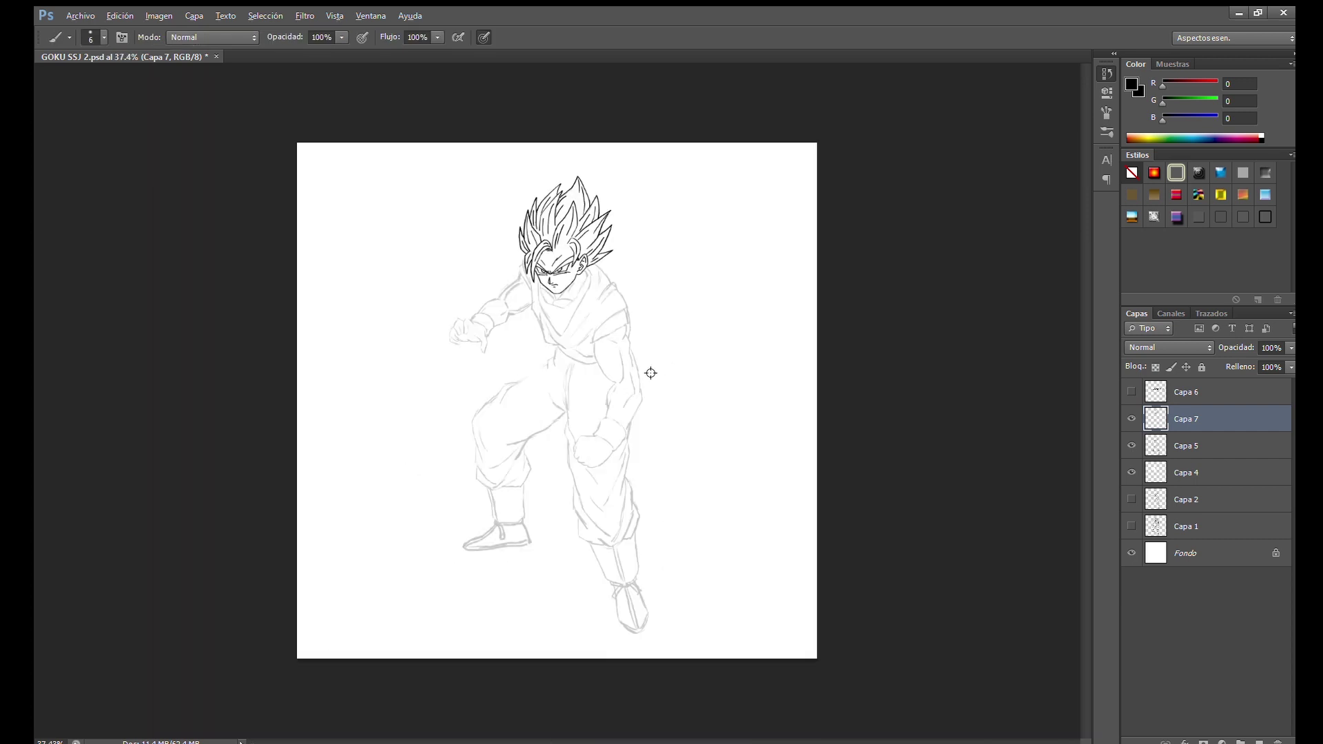
{"action": "scroll", "coordinate": [565, 289], "scroll_direction": "up", "scroll_amount": 4}
{"action": "scroll", "coordinate": [482, 386], "scroll_direction": "up", "scroll_amount": 4}
{"action": "scroll", "coordinate": [501, 382], "scroll_direction": "up", "scroll_amount": 1}
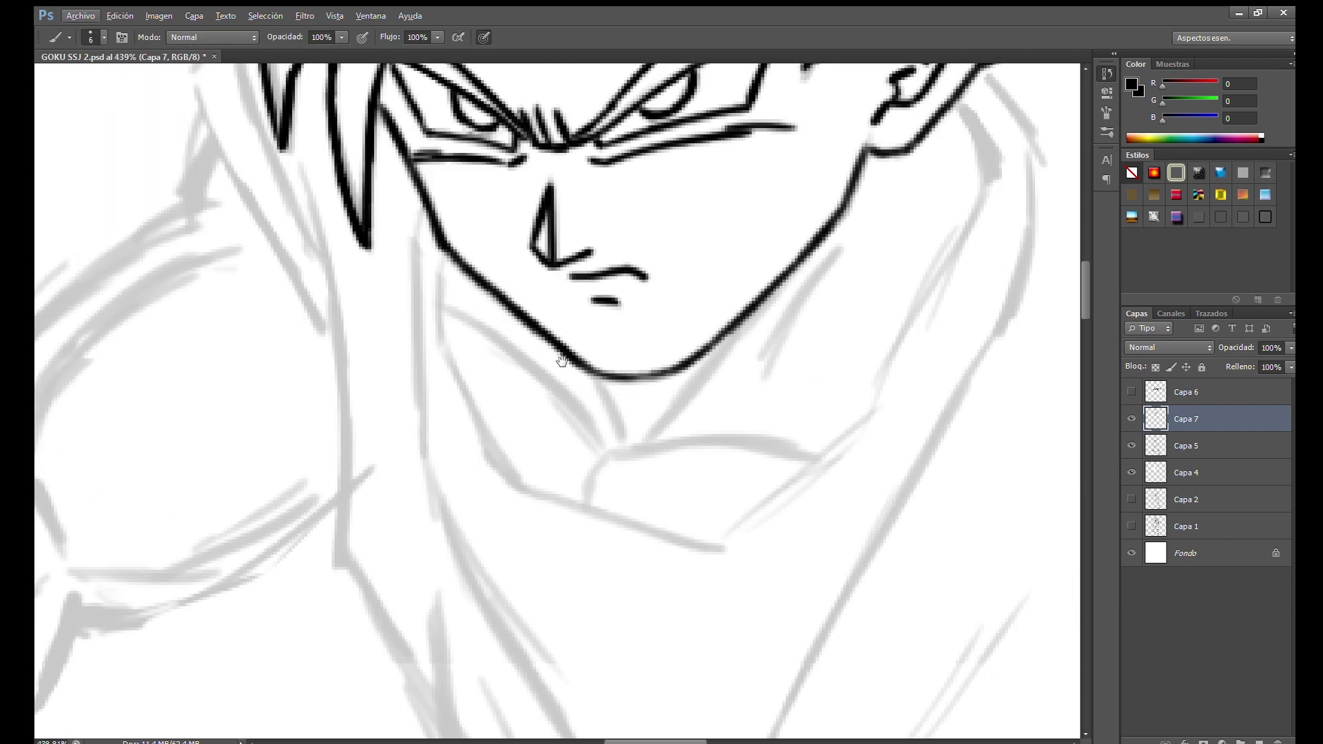
Ink the neck line below the chin, extending it up to the right
{"action": "scroll", "coordinate": [576, 349], "scroll_direction": "up", "scroll_amount": 1}
{"action": "scroll", "coordinate": [370, 334], "scroll_direction": "up", "scroll_amount": 1}
{"action": "mouse_move", "coordinate": [261, 310]}
{"action": "left_mouse_down"}
{"action": "mouse_move", "coordinate": [313, 441]}
{"action": "mouse_move", "coordinate": [263, 383]}
{"action": "mouse_move", "coordinate": [486, 475]}
{"action": "left_mouse_up"}
{"action": "key", "text": "ctrl+z"}
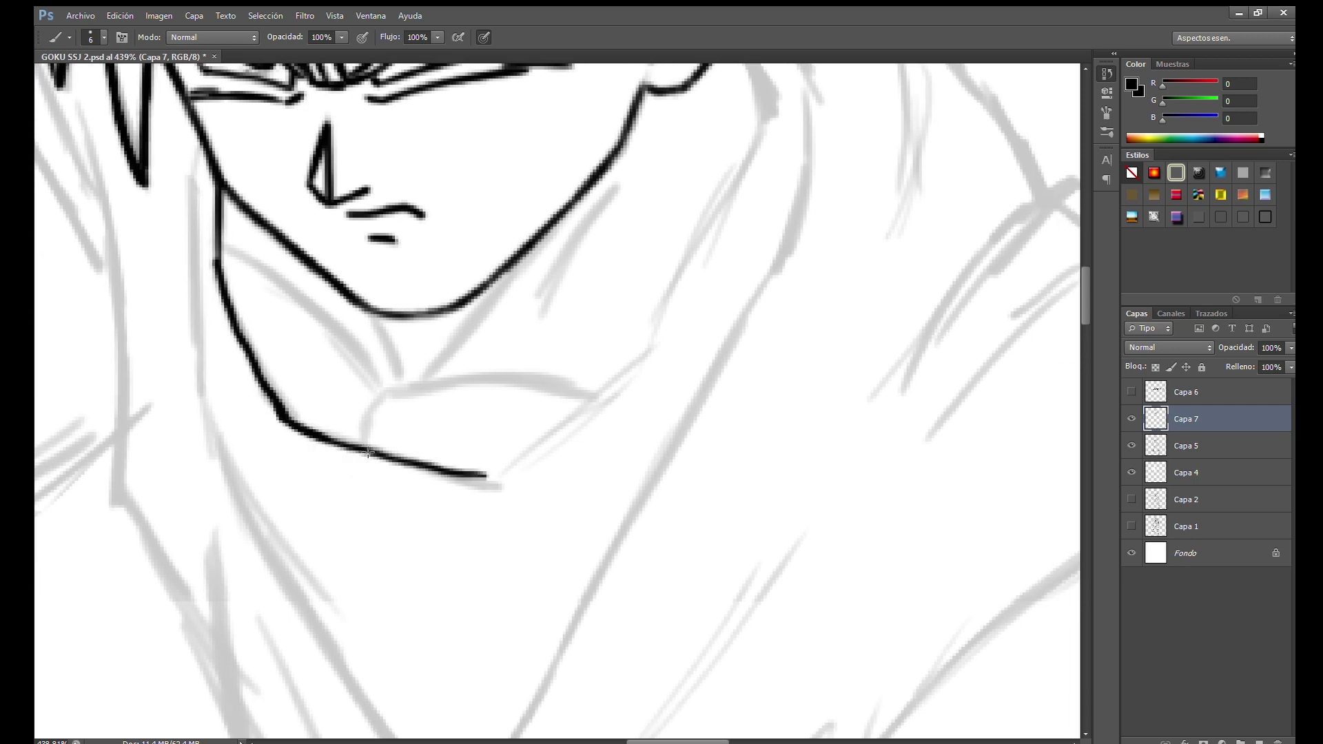
{"action": "left_click_drag", "start_coordinate": [744, 77], "coordinate": [675, 229]}
{"action": "mouse_move", "coordinate": [596, 451]}
{"action": "left_mouse_down"}
{"action": "mouse_move", "coordinate": [699, 224]}
{"action": "mouse_move", "coordinate": [522, 483]}
{"action": "mouse_move", "coordinate": [620, 289]}
{"action": "left_mouse_up"}
{"action": "mouse_move", "coordinate": [372, 496]}
{"action": "left_mouse_down"}
{"action": "mouse_move", "coordinate": [620, 314]}
{"action": "mouse_move", "coordinate": [563, 180]}
{"action": "left_mouse_up"}
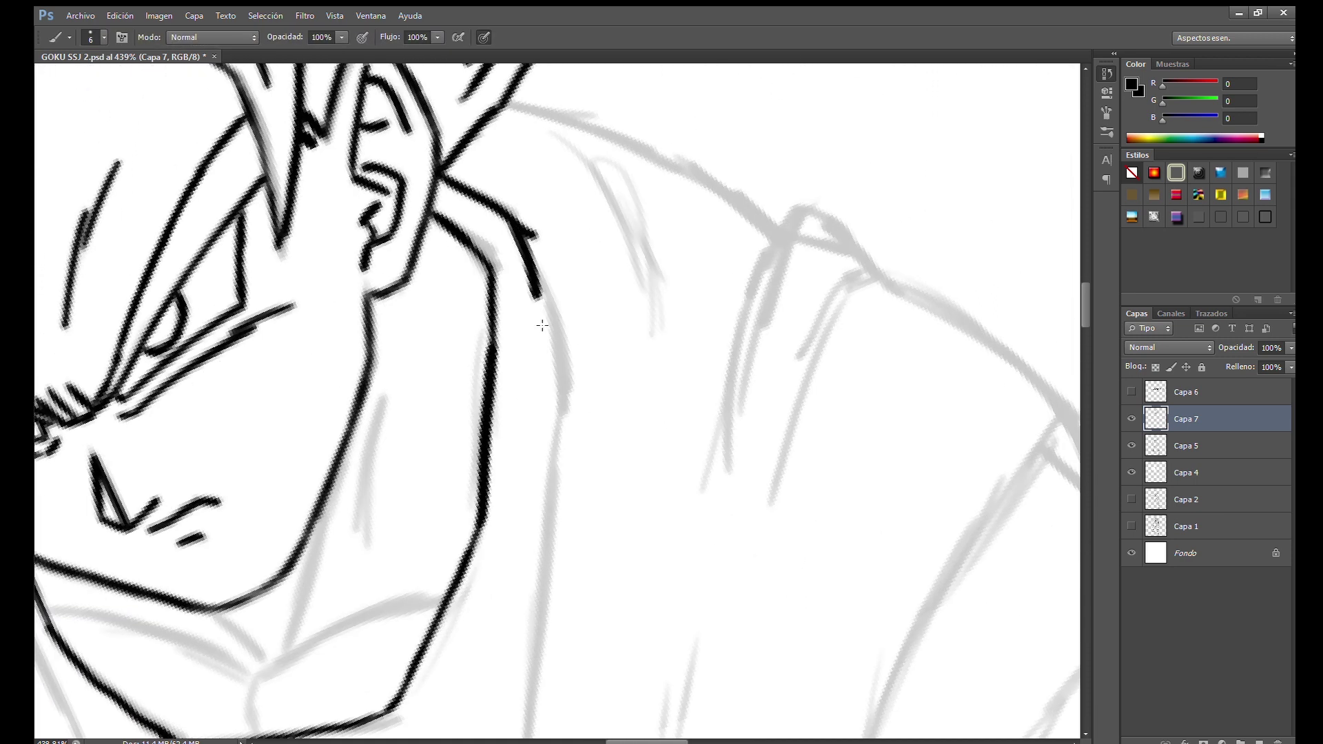
Ink the scarf's right edge running down from the neck
{"action": "scroll", "coordinate": [564, 181], "scroll_direction": "down", "scroll_amount": 3}
{"action": "left_click_drag", "start_coordinate": [559, 116], "coordinate": [502, 517]}
{"action": "key", "text": "ctrl+z"}
{"action": "left_click_drag", "start_coordinate": [558, 116], "coordinate": [519, 498]}
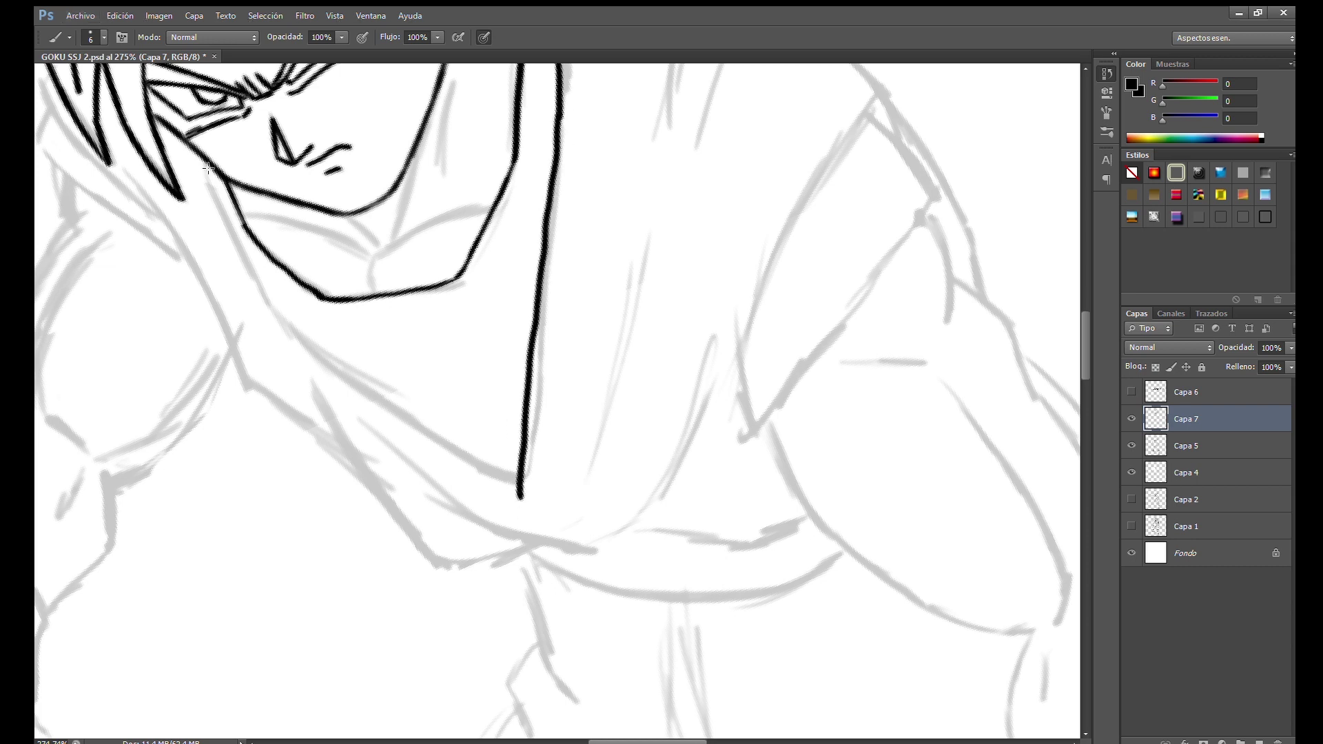
{"action": "left_click_drag", "start_coordinate": [329, 361], "coordinate": [522, 483]}
{"action": "scroll", "coordinate": [522, 483], "scroll_direction": "down", "scroll_amount": 1}
Tilt the view about fifteen degrees to frame the face, neck and shoulders, then reset it level
{"action": "key", "text": "e"}
{"action": "key", "text": "b"}
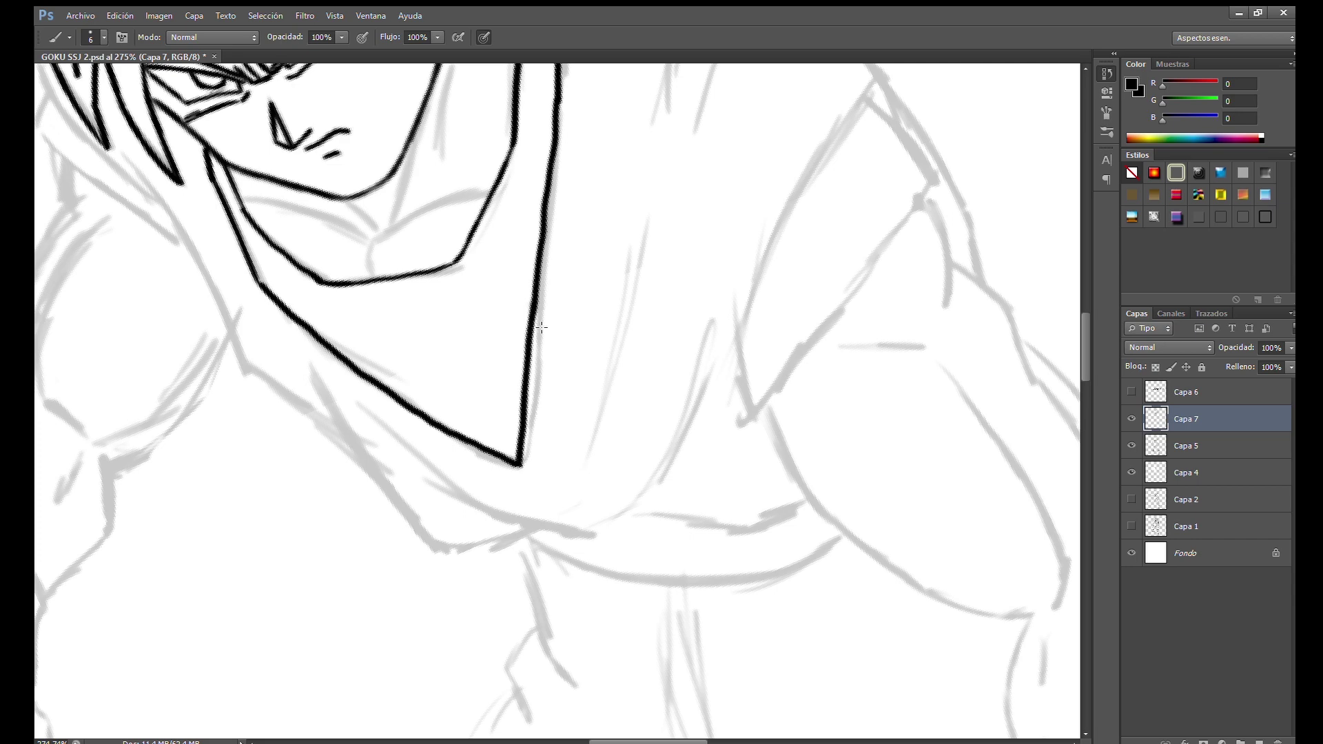
{"action": "left_click_drag", "start_coordinate": [540, 328], "coordinate": [558, 461]}
{"action": "key", "text": "r"}
{"action": "left_click_drag", "start_coordinate": [697, 280], "coordinate": [737, 283]}
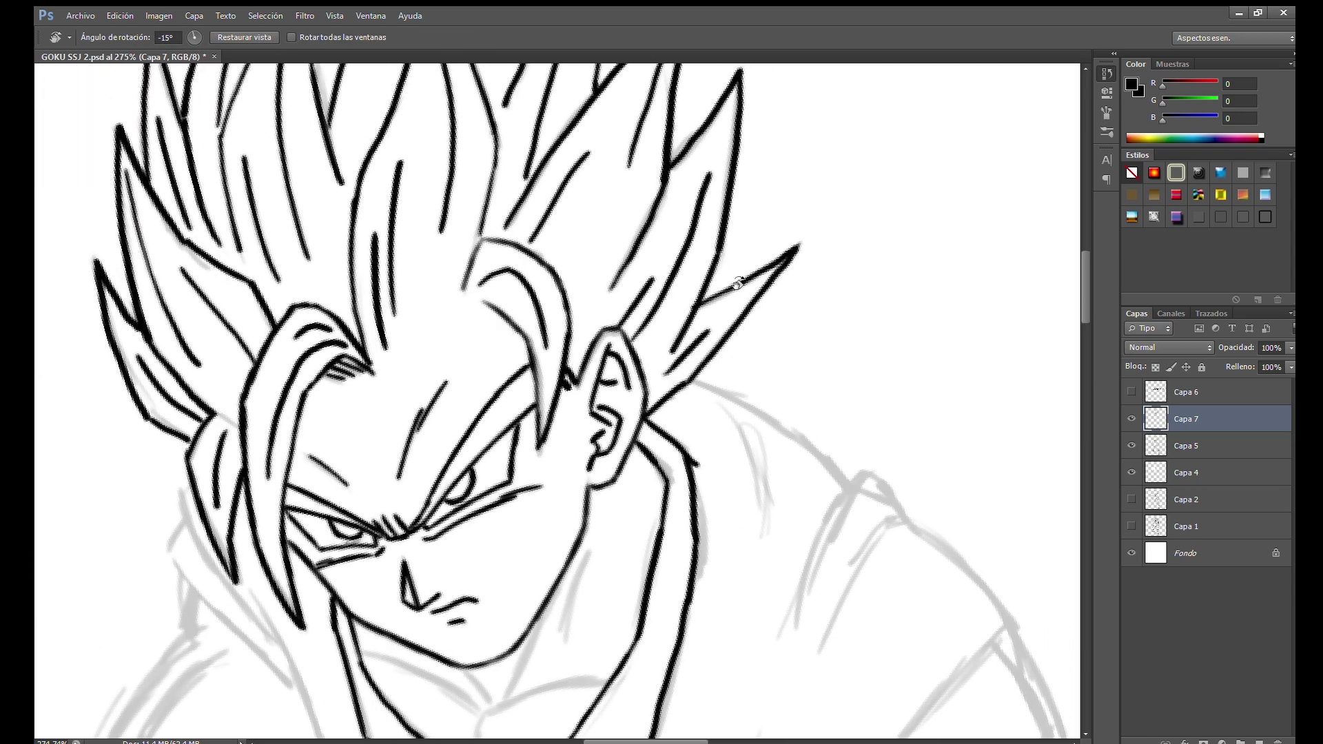
{"action": "left_click_drag", "start_coordinate": [668, 521], "coordinate": [626, 310]}
{"action": "key", "text": "Escape"}
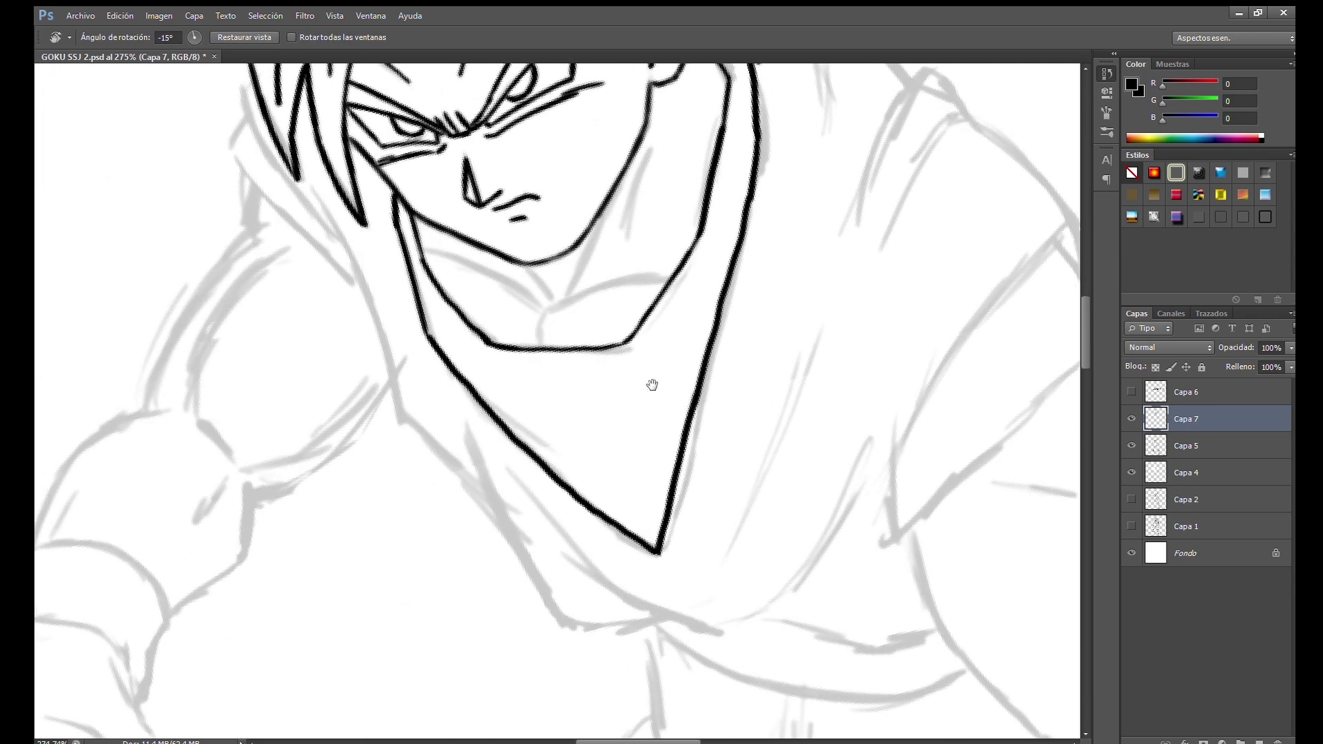
{"action": "key", "text": "b"}
{"action": "scroll", "coordinate": [523, 286], "scroll_direction": "up", "scroll_amount": 5}
{"action": "scroll", "coordinate": [455, 335], "scroll_direction": "up", "scroll_amount": 1}
Ink the short scarf fold strokes under the chin and at the fold junction
{"action": "left_click_drag", "start_coordinate": [461, 403], "coordinate": [448, 441]}
{"action": "left_click_drag", "start_coordinate": [235, 259], "coordinate": [475, 377]}
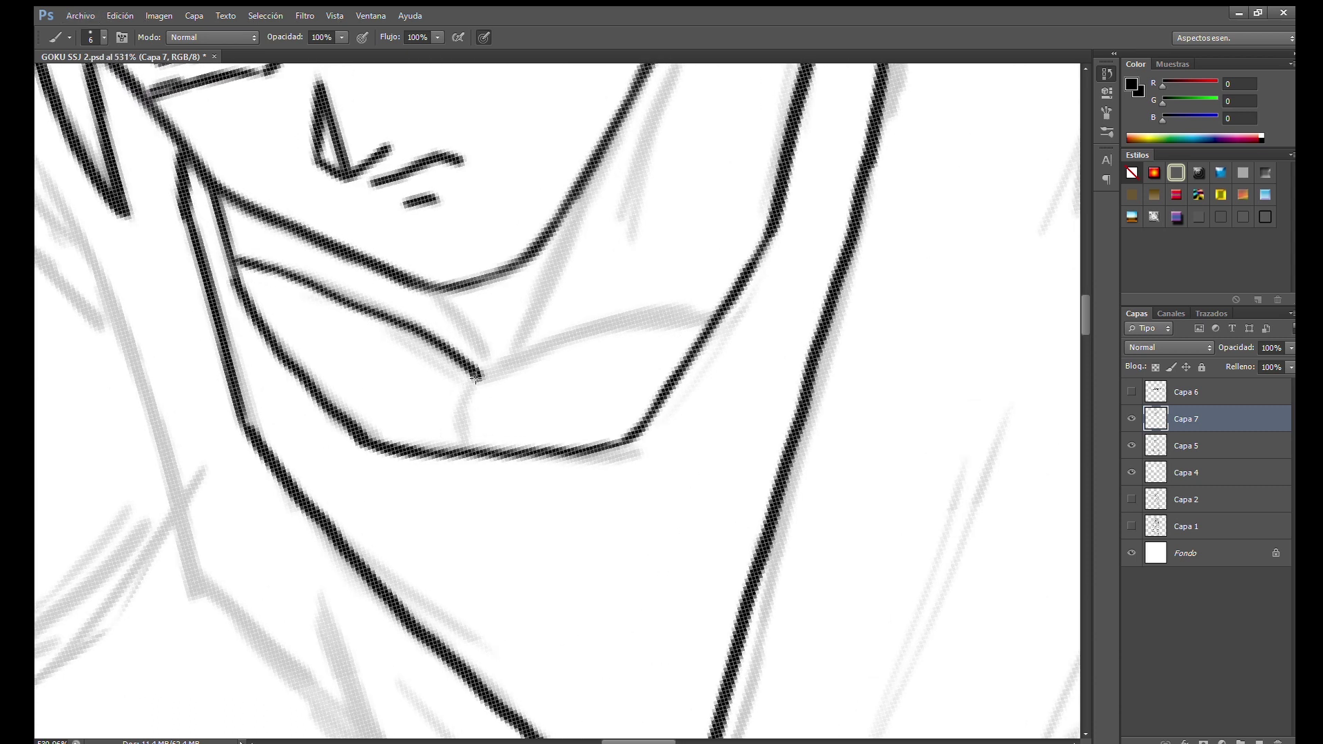
{"action": "key", "text": "ctrl+z"}
{"action": "key", "text": "r"}
{"action": "left_click_drag", "start_coordinate": [573, 280], "coordinate": [550, 316]}
{"action": "key", "text": "b"}
{"action": "left_click_drag", "start_coordinate": [487, 438], "coordinate": [524, 329]}
{"action": "key", "text": "ctrl+z"}
{"action": "scroll", "coordinate": [522, 364], "scroll_direction": "down", "scroll_amount": 1}
{"action": "left_click_drag", "start_coordinate": [486, 418], "coordinate": [585, 205]}
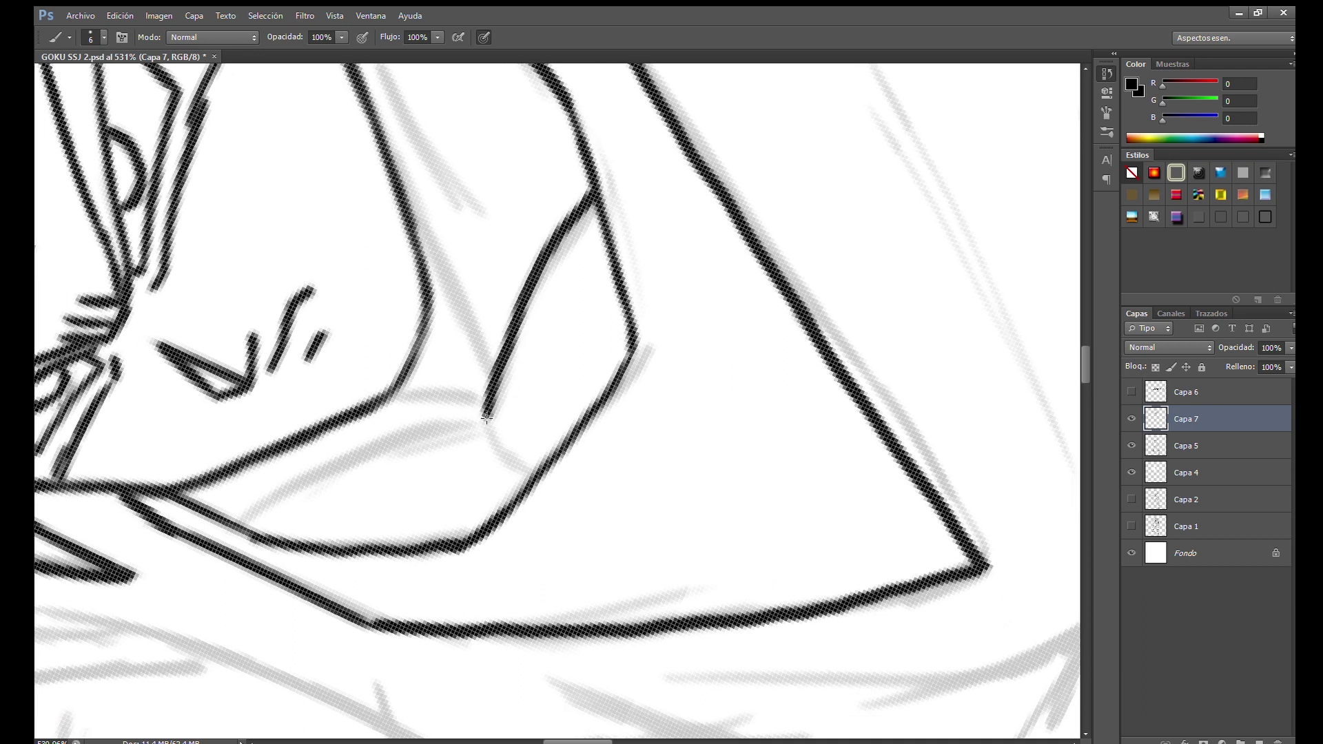
{"action": "key", "text": "r"}
{"action": "key", "text": "b"}
{"action": "mouse_move", "coordinate": [523, 388]}
{"action": "left_mouse_down"}
{"action": "mouse_move", "coordinate": [496, 483]}
{"action": "mouse_move", "coordinate": [490, 317]}
{"action": "left_mouse_up"}
{"action": "key", "text": "ctrl+z"}
{"action": "mouse_move", "coordinate": [491, 248]}
{"action": "left_mouse_down"}
{"action": "mouse_move", "coordinate": [531, 503]}
{"action": "mouse_move", "coordinate": [600, 459]}
{"action": "mouse_move", "coordinate": [653, 310]}
{"action": "left_mouse_up"}
Ink the line from chin to scarf and the neck contour along the sketch
{"action": "key", "text": "r"}
{"action": "key", "text": "b"}
{"action": "scroll", "coordinate": [522, 449], "scroll_direction": "down", "scroll_amount": 1}
{"action": "left_click_drag", "start_coordinate": [521, 449], "coordinate": [629, 270]}
{"action": "key", "text": "ctrl+z"}
{"action": "left_click_drag", "start_coordinate": [521, 449], "coordinate": [623, 272]}
{"action": "key", "text": "ctrl+z"}
{"action": "key", "text": "ctrl+z"}
{"action": "left_click_drag", "start_coordinate": [444, 394], "coordinate": [481, 460]}
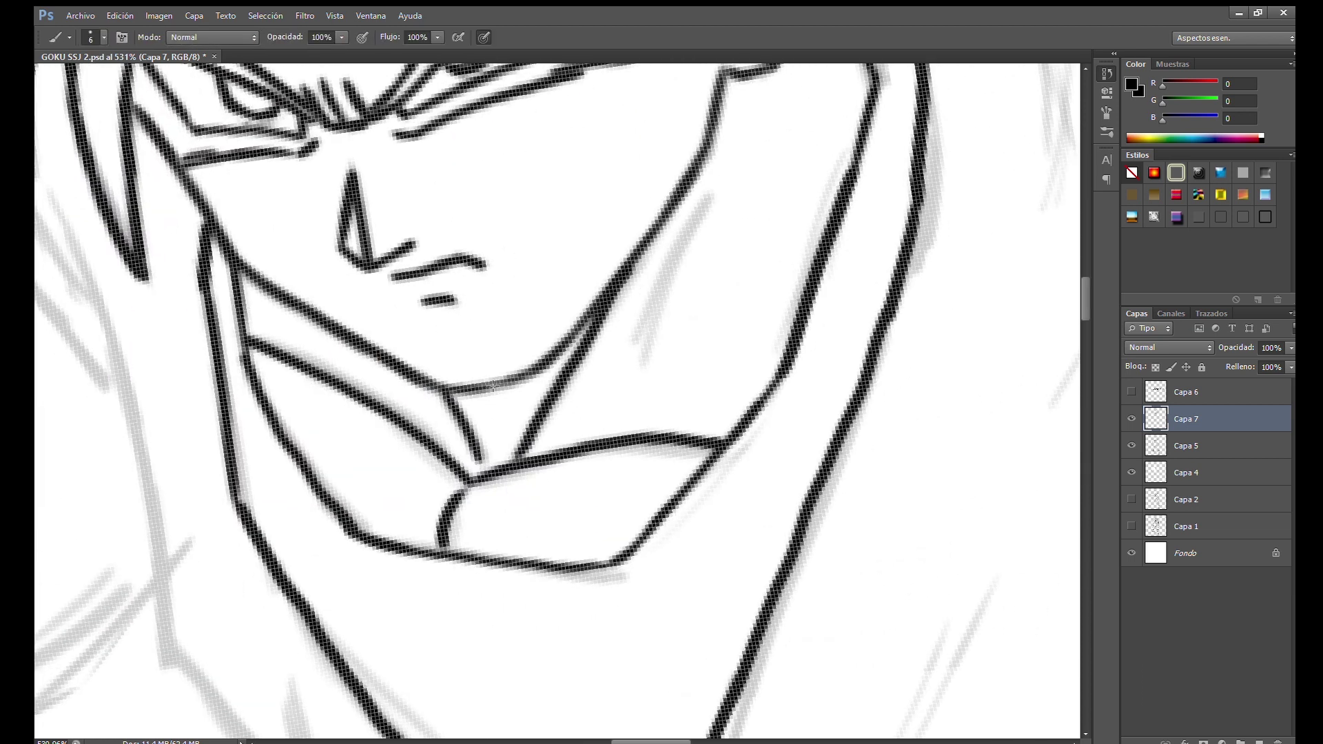
{"action": "left_click_drag", "start_coordinate": [671, 273], "coordinate": [640, 414]}
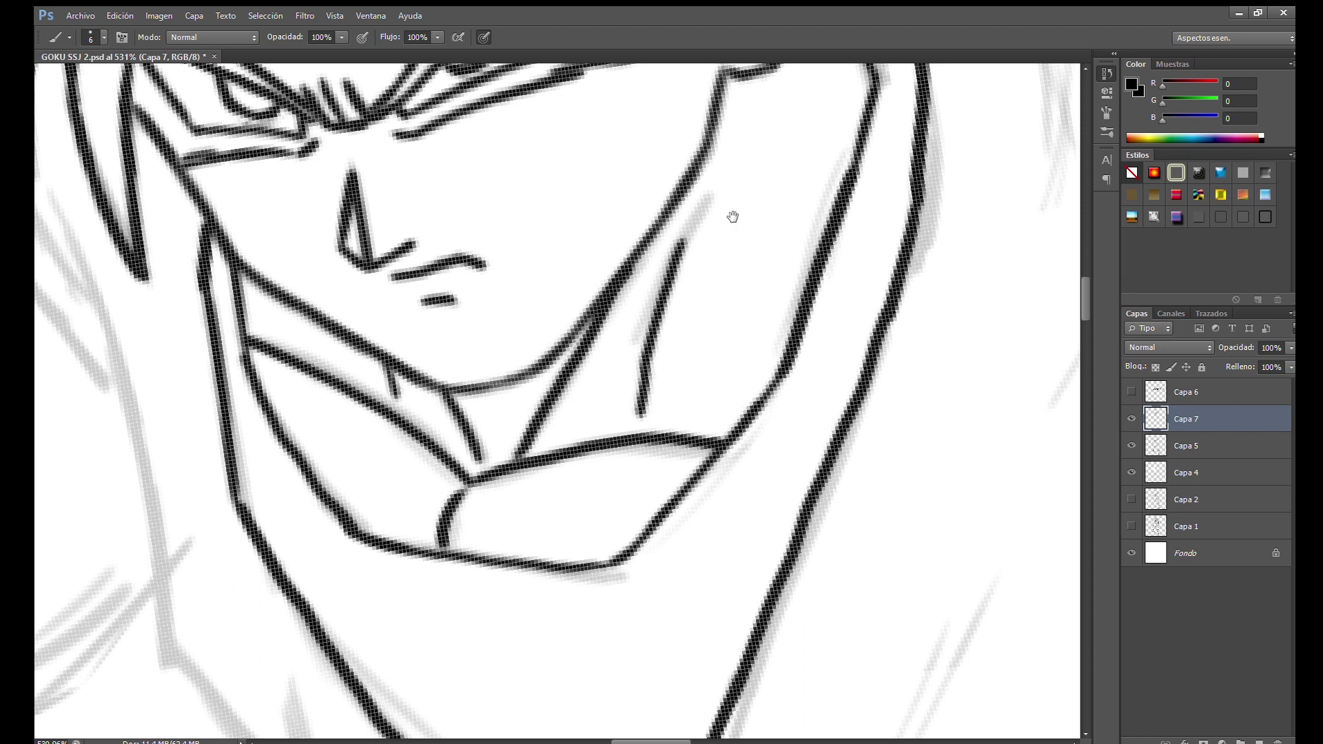
Add a line parallel to the scarf edge and a curved line below the fold
{"action": "scroll", "coordinate": [714, 250], "scroll_direction": "up", "scroll_amount": 3}
{"action": "scroll", "coordinate": [713, 338], "scroll_direction": "down", "scroll_amount": 2}
{"action": "scroll", "coordinate": [700, 346], "scroll_direction": "down", "scroll_amount": 2}
{"action": "scroll", "coordinate": [700, 346], "scroll_direction": "up", "scroll_amount": 2}
{"action": "scroll", "coordinate": [605, 346], "scroll_direction": "up", "scroll_amount": 1}
{"action": "left_click_drag", "start_coordinate": [686, 222], "coordinate": [555, 450]}
{"action": "left_click_drag", "start_coordinate": [372, 289], "coordinate": [555, 401]}
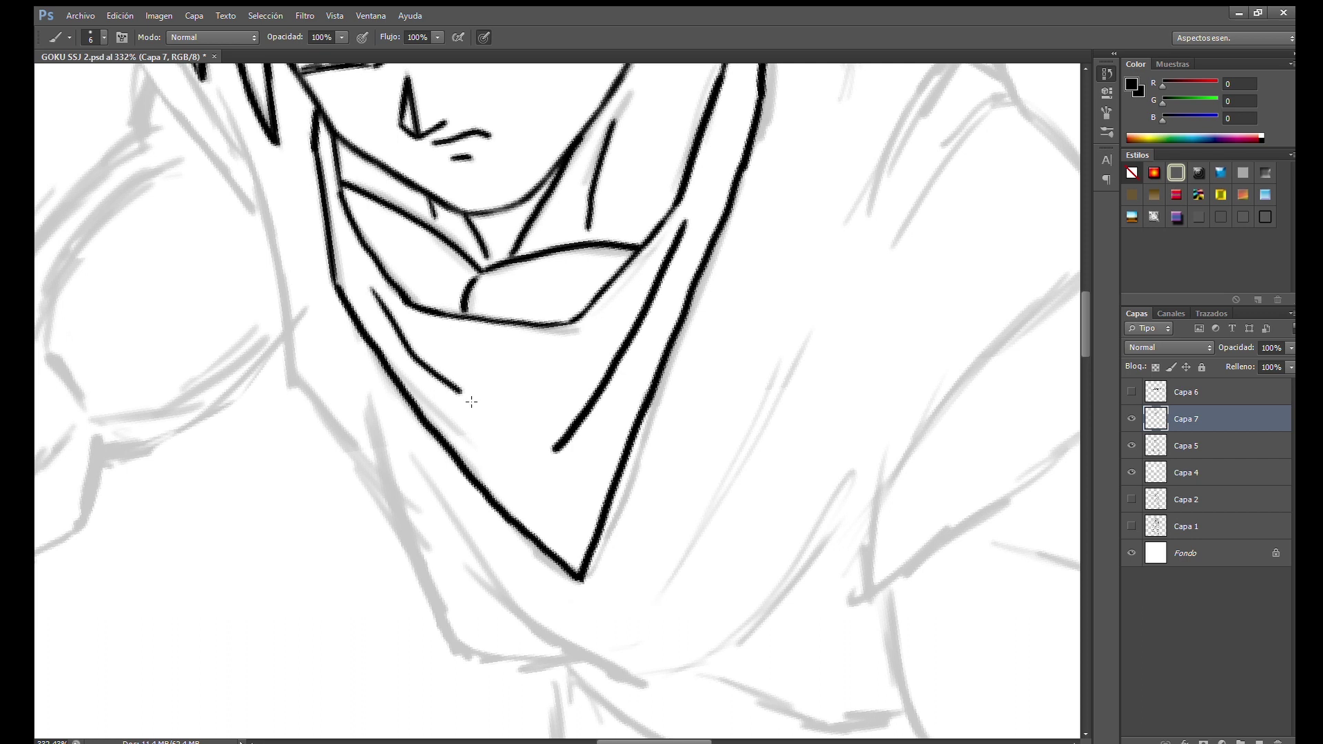
{"action": "scroll", "coordinate": [612, 422], "scroll_direction": "up", "scroll_amount": 3}
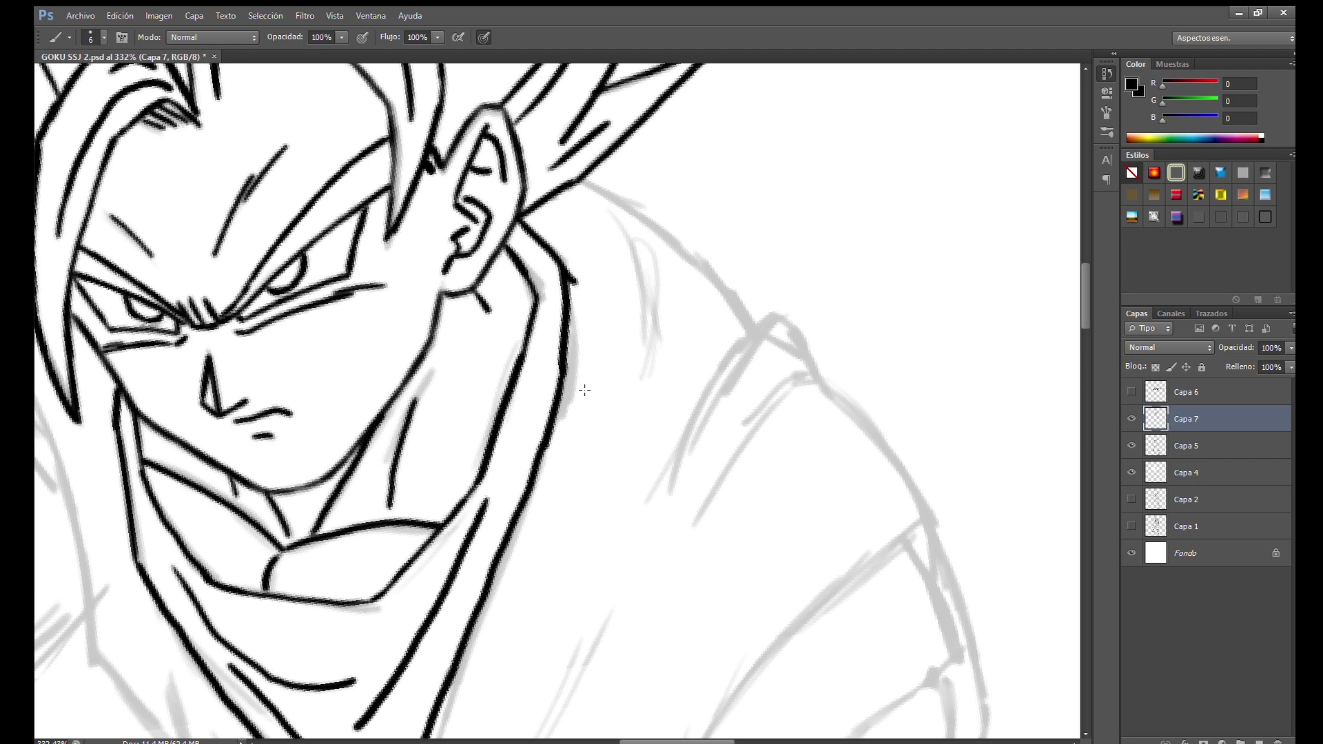
Ink a first shoulder line and undo a small stray dash
{"action": "scroll", "coordinate": [502, 423], "scroll_direction": "right", "scroll_amount": 2}
{"action": "left_click_drag", "start_coordinate": [433, 204], "coordinate": [548, 276]}
{"action": "scroll", "coordinate": [648, 408], "scroll_direction": "down", "scroll_amount": 2}
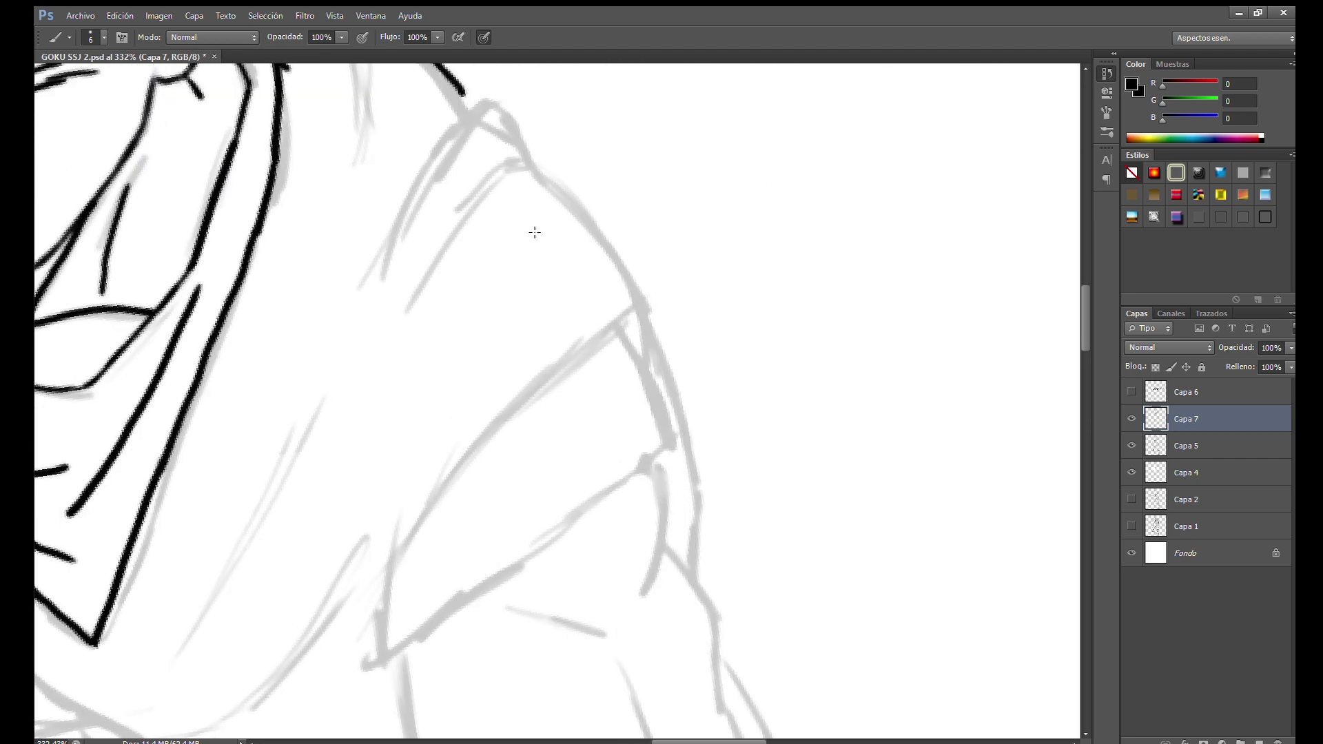
{"action": "scroll", "coordinate": [482, 345], "scroll_direction": "down", "scroll_amount": 3}
{"action": "scroll", "coordinate": [336, 301], "scroll_direction": "up", "scroll_amount": 1}
{"action": "scroll", "coordinate": [336, 302], "scroll_direction": "up", "scroll_amount": 1}
{"action": "scroll", "coordinate": [344, 303], "scroll_direction": "up", "scroll_amount": 3}
{"action": "scroll", "coordinate": [386, 289], "scroll_direction": "up", "scroll_amount": 2}
{"action": "key", "text": "ctrl+z"}
Ink the hair edge down beside the neck toward the scarf's lower V, redrawing it longer
{"action": "left_click_drag", "start_coordinate": [365, 182], "coordinate": [520, 488]}
{"action": "scroll", "coordinate": [482, 414], "scroll_direction": "down", "scroll_amount": 3}
{"action": "scroll", "coordinate": [448, 310], "scroll_direction": "right", "scroll_amount": 1}
{"action": "left_click_drag", "start_coordinate": [416, 240], "coordinate": [489, 560]}
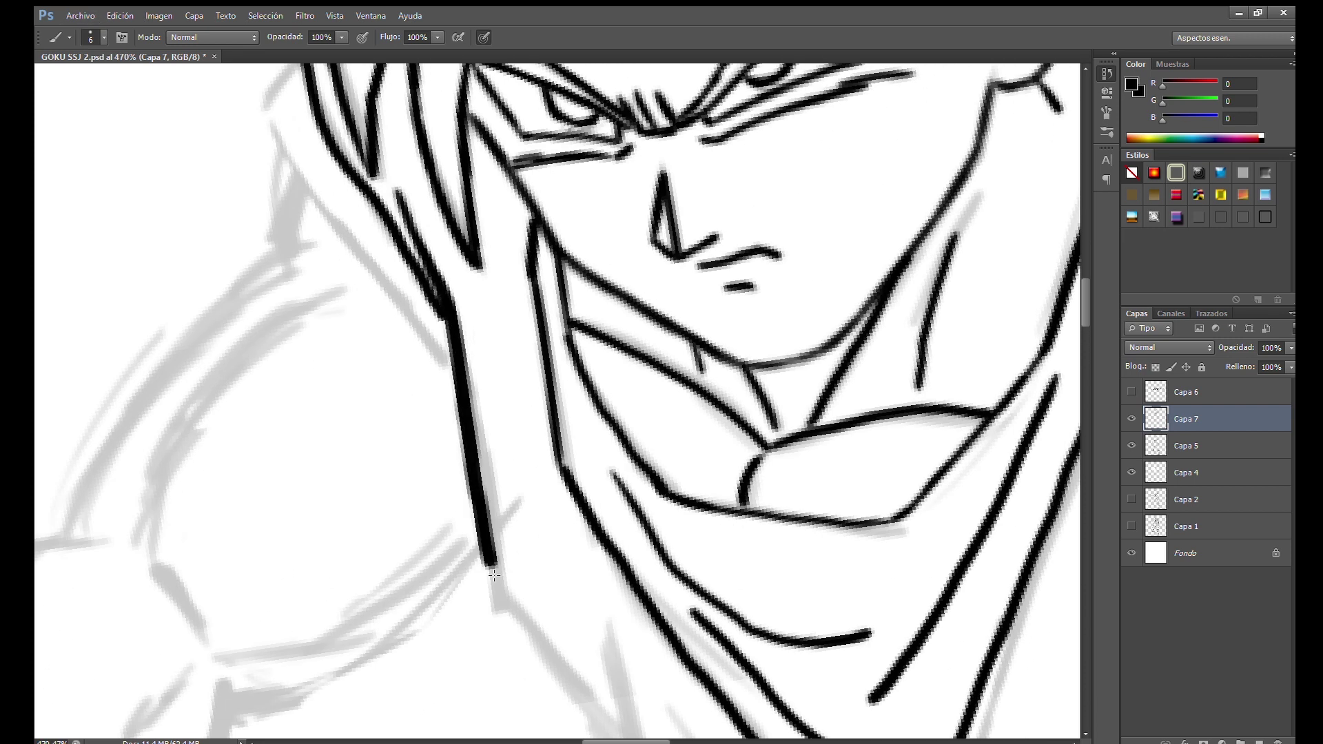
{"action": "scroll", "coordinate": [489, 559], "scroll_direction": "down", "scroll_amount": 3}
{"action": "left_click_drag", "start_coordinate": [396, 361], "coordinate": [538, 599]}
{"action": "scroll", "coordinate": [538, 600], "scroll_direction": "down", "scroll_amount": 3}
{"action": "key", "text": "ctrl+z"}
{"action": "key", "text": "ctrl+z"}
{"action": "mouse_move", "coordinate": [293, 190]}
{"action": "left_mouse_down"}
{"action": "mouse_move", "coordinate": [394, 326]}
{"action": "mouse_move", "coordinate": [460, 454]}
{"action": "left_mouse_up"}
{"action": "scroll", "coordinate": [301, 111], "scroll_direction": "down", "scroll_amount": 2}
{"action": "scroll", "coordinate": [300, 110], "scroll_direction": "right", "scroll_amount": 2}
Ink the hair edge curving into the scarf and the scarf's long outer edge lines
{"action": "mouse_move", "coordinate": [300, 110]}
{"action": "left_mouse_down"}
{"action": "mouse_move", "coordinate": [413, 437]}
{"action": "mouse_move", "coordinate": [581, 496]}
{"action": "mouse_move", "coordinate": [626, 498]}
{"action": "left_mouse_up"}
{"action": "scroll", "coordinate": [479, 491], "scroll_direction": "down", "scroll_amount": 1}
{"action": "scroll", "coordinate": [478, 491], "scroll_direction": "right", "scroll_amount": 2}
{"action": "mouse_move", "coordinate": [233, 191]}
{"action": "left_mouse_down"}
{"action": "mouse_move", "coordinate": [317, 324]}
{"action": "mouse_move", "coordinate": [544, 499]}
{"action": "mouse_move", "coordinate": [753, 253]}
{"action": "left_mouse_up"}
{"action": "scroll", "coordinate": [544, 499], "scroll_direction": "up", "scroll_amount": 1}
{"action": "scroll", "coordinate": [544, 500], "scroll_direction": "right", "scroll_amount": 2}
{"action": "scroll", "coordinate": [753, 254], "scroll_direction": "down", "scroll_amount": 1}
{"action": "scroll", "coordinate": [753, 254], "scroll_direction": "right", "scroll_amount": 2}
{"action": "mouse_move", "coordinate": [384, 472]}
{"action": "left_mouse_down"}
{"action": "mouse_move", "coordinate": [552, 541]}
{"action": "mouse_move", "coordinate": [748, 561]}
{"action": "left_mouse_up"}
{"action": "scroll", "coordinate": [600, 456], "scroll_direction": "up", "scroll_amount": 4}
{"action": "scroll", "coordinate": [600, 456], "scroll_direction": "left", "scroll_amount": 1}
{"action": "mouse_move", "coordinate": [629, 227]}
{"action": "left_mouse_down"}
{"action": "mouse_move", "coordinate": [490, 486]}
{"action": "mouse_move", "coordinate": [369, 655]}
{"action": "mouse_move", "coordinate": [276, 658]}
{"action": "left_mouse_up"}
{"action": "scroll", "coordinate": [478, 584], "scroll_direction": "up", "scroll_amount": 3}
{"action": "scroll", "coordinate": [583, 269], "scroll_direction": "right", "scroll_amount": 3}
Ink hair outline strokes down to the scarf and a long line down the scarf's left side
{"action": "mouse_move", "coordinate": [378, 428]}
{"action": "left_mouse_down"}
{"action": "mouse_move", "coordinate": [487, 266]}
{"action": "mouse_move", "coordinate": [584, 233]}
{"action": "left_mouse_up"}
{"action": "scroll", "coordinate": [582, 251], "scroll_direction": "right", "scroll_amount": 2}
{"action": "scroll", "coordinate": [582, 251], "scroll_direction": "right", "scroll_amount": 3}
{"action": "left_click_drag", "start_coordinate": [417, 150], "coordinate": [605, 429]}
{"action": "scroll", "coordinate": [605, 429], "scroll_direction": "down", "scroll_amount": 2}
{"action": "left_click_drag", "start_coordinate": [562, 283], "coordinate": [601, 520]}
{"action": "scroll", "coordinate": [600, 510], "scroll_direction": "up", "scroll_amount": 4}
{"action": "scroll", "coordinate": [599, 510], "scroll_direction": "left", "scroll_amount": 2}
{"action": "mouse_move", "coordinate": [562, 284]}
{"action": "left_mouse_down"}
{"action": "mouse_move", "coordinate": [499, 219]}
{"action": "mouse_move", "coordinate": [274, 548]}
{"action": "left_mouse_up"}
{"action": "scroll", "coordinate": [275, 544], "scroll_direction": "up", "scroll_amount": 2}
{"action": "scroll", "coordinate": [275, 544], "scroll_direction": "left", "scroll_amount": 1}
{"action": "left_click_drag", "start_coordinate": [386, 152], "coordinate": [480, 276]}
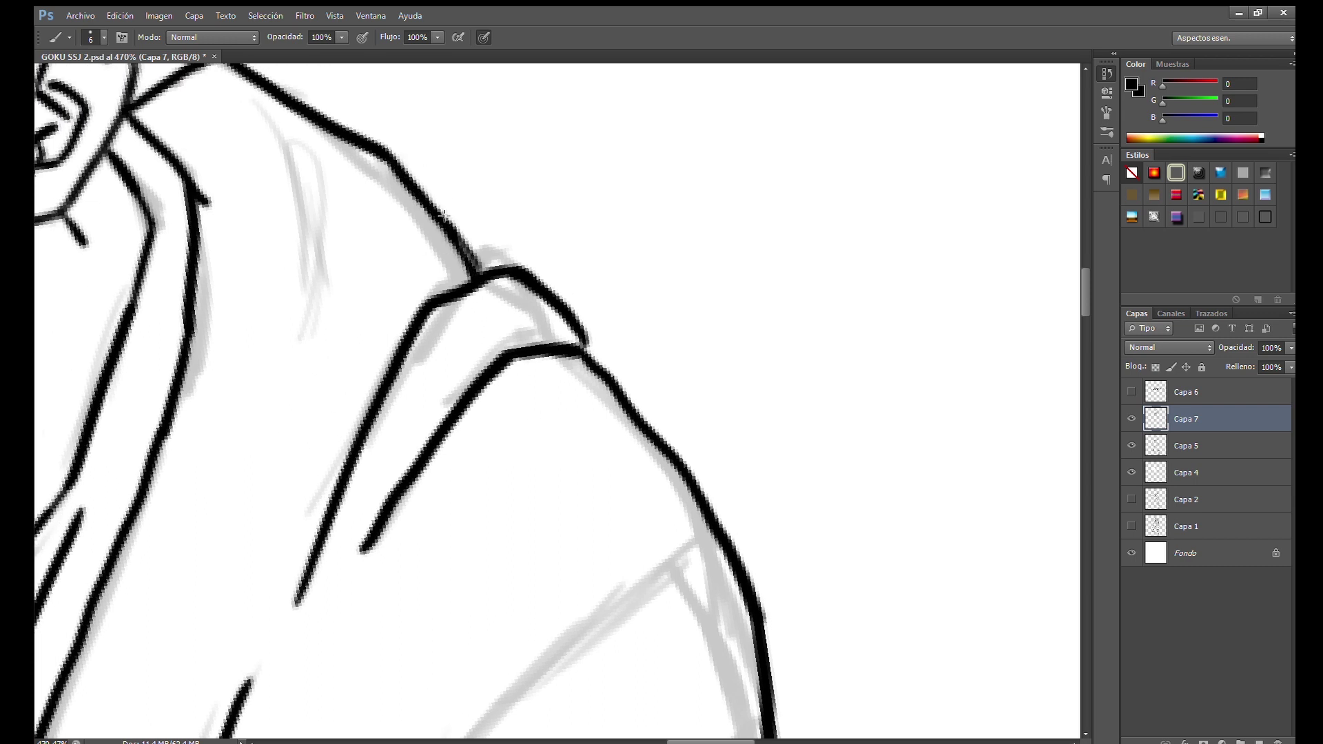
{"action": "scroll", "coordinate": [482, 331], "scroll_direction": "down", "scroll_amount": 2}
{"action": "scroll", "coordinate": [599, 331], "scroll_direction": "down", "scroll_amount": 1}
{"action": "scroll", "coordinate": [646, 318], "scroll_direction": "down", "scroll_amount": 1}
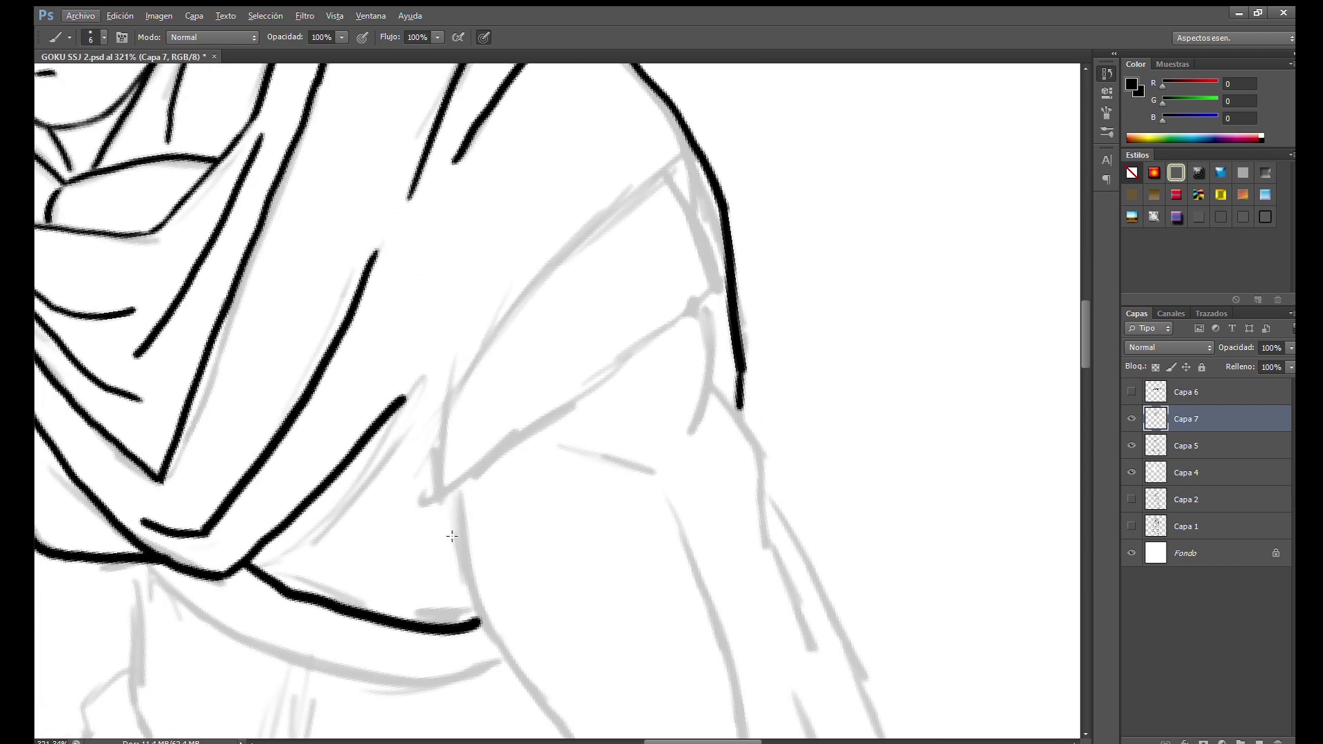
Ink the arm's upper outline and the sleeve lines running down from the shoulder
{"action": "mouse_move", "coordinate": [460, 413]}
{"action": "left_mouse_down"}
{"action": "mouse_move", "coordinate": [665, 172]}
{"action": "mouse_move", "coordinate": [477, 362]}
{"action": "mouse_move", "coordinate": [663, 172]}
{"action": "left_mouse_up"}
{"action": "key", "text": "ctrl+z"}
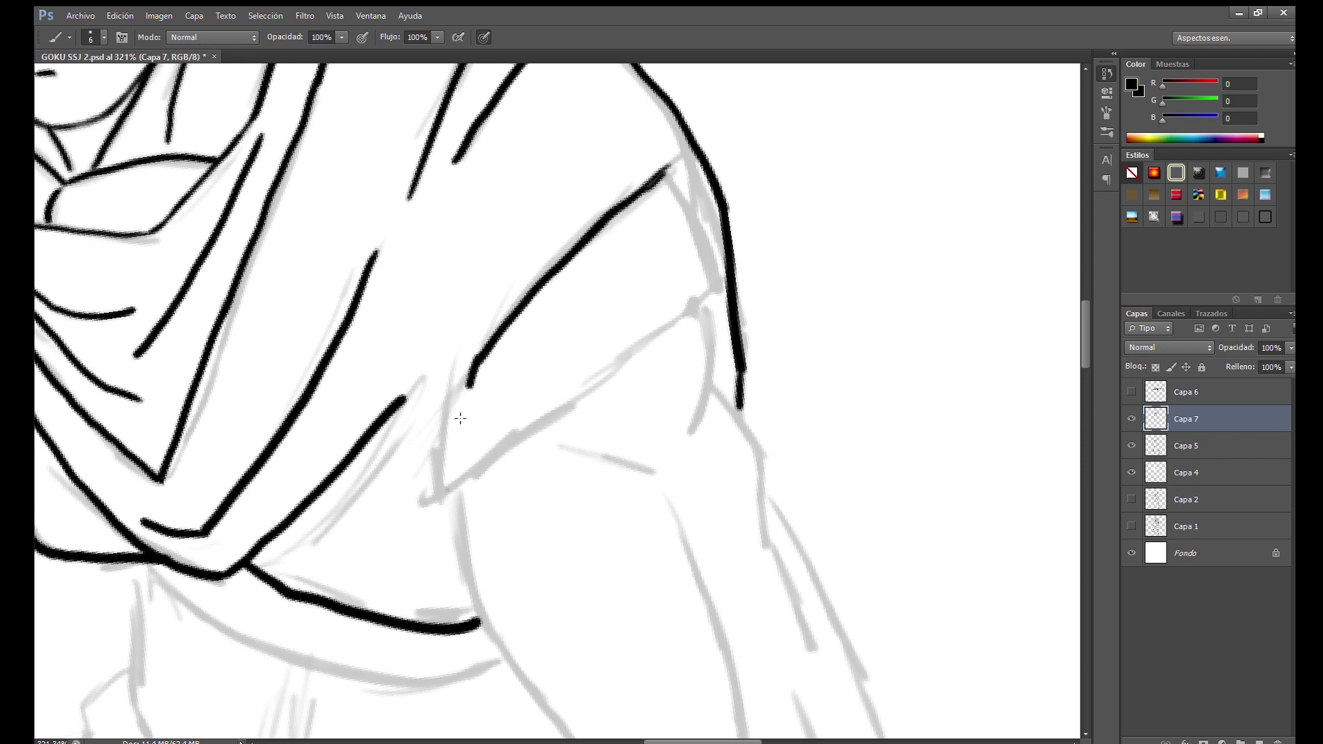
{"action": "left_click_drag", "start_coordinate": [470, 385], "coordinate": [440, 506]}
{"action": "left_click_drag", "start_coordinate": [666, 315], "coordinate": [603, 331]}
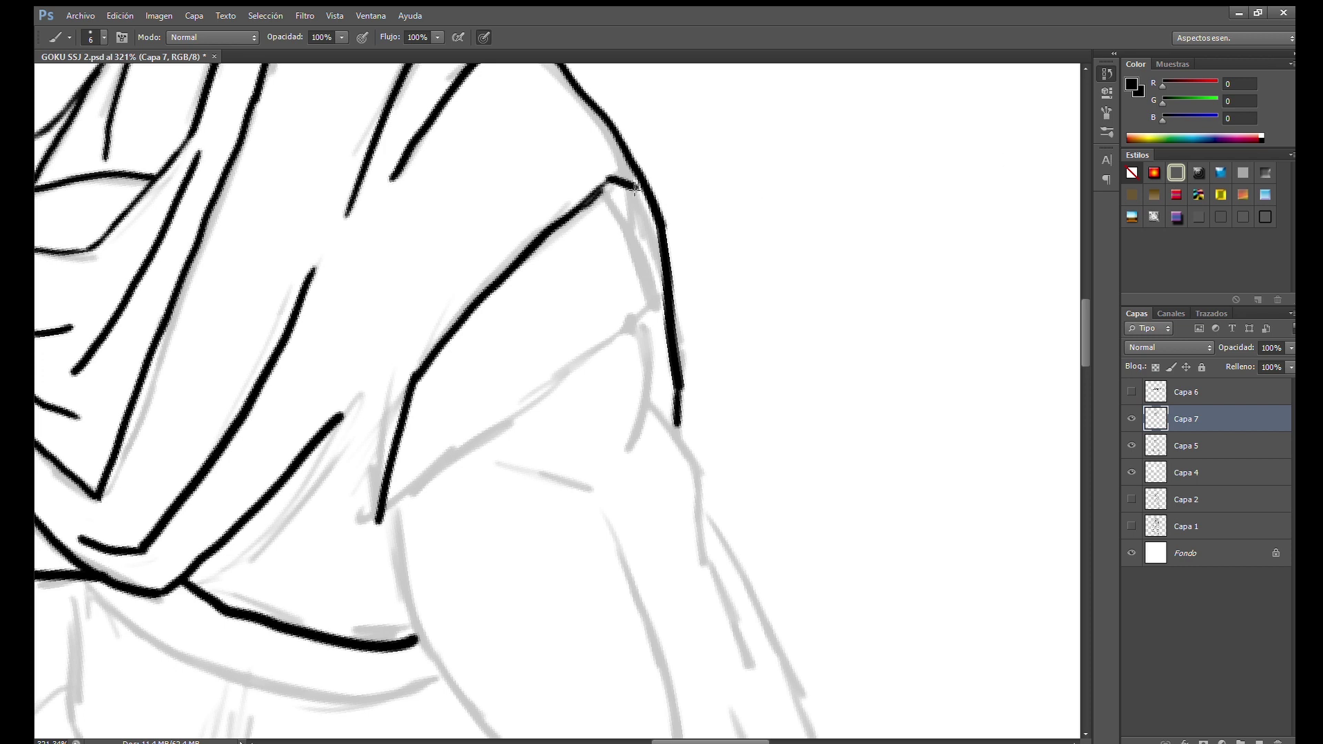
{"action": "left_click_drag", "start_coordinate": [638, 186], "coordinate": [602, 158]}
{"action": "mouse_move", "coordinate": [647, 272]}
{"action": "left_mouse_down"}
{"action": "mouse_move", "coordinate": [730, 230]}
{"action": "mouse_move", "coordinate": [460, 456]}
{"action": "left_mouse_up"}
{"action": "left_click_drag", "start_coordinate": [728, 240], "coordinate": [706, 396]}
{"action": "mouse_move", "coordinate": [706, 398]}
{"action": "left_mouse_down"}
{"action": "mouse_move", "coordinate": [650, 343]}
{"action": "mouse_move", "coordinate": [618, 282]}
{"action": "left_mouse_up"}
{"action": "left_click_drag", "start_coordinate": [640, 204], "coordinate": [676, 254]}
{"action": "left_click_drag", "start_coordinate": [697, 405], "coordinate": [729, 489]}
{"action": "left_click_drag", "start_coordinate": [742, 563], "coordinate": [659, 369]}
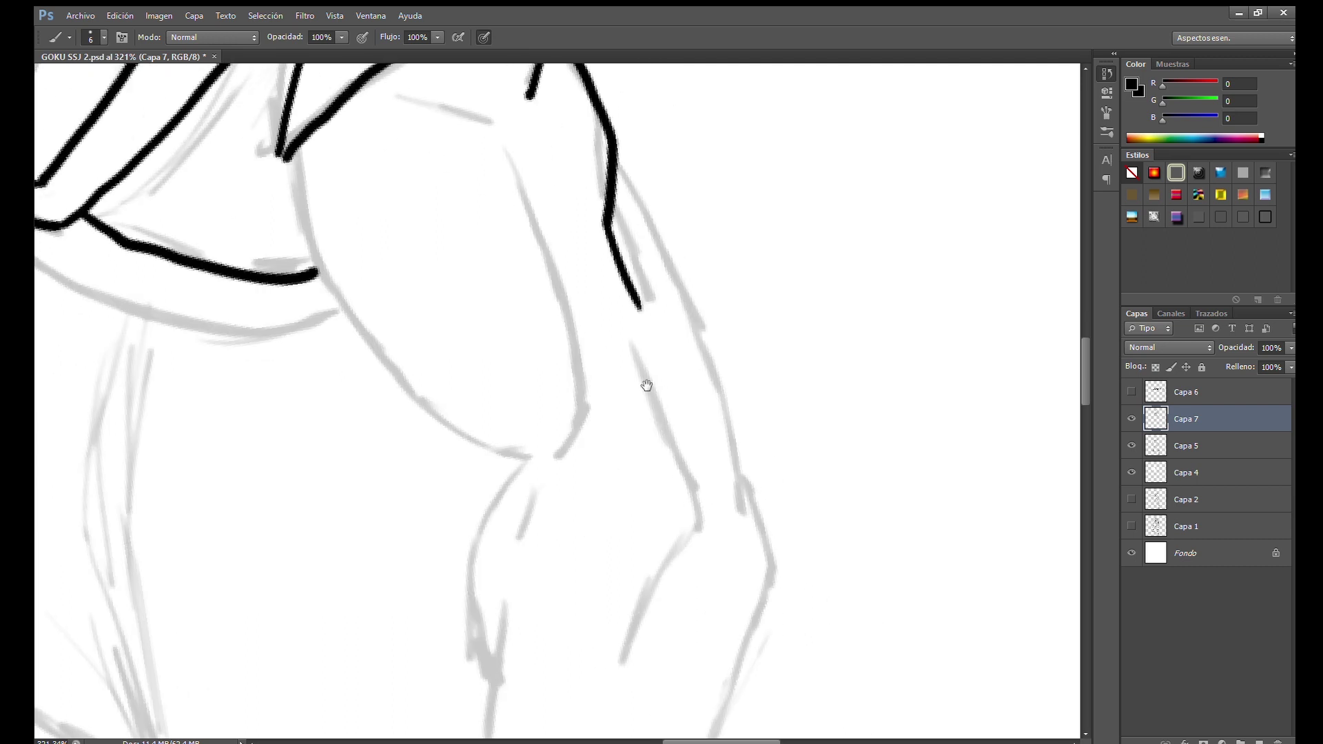
Ink a curved upper-arm contour after undoing two retried arm strokes
{"action": "mouse_move", "coordinate": [377, 235]}
{"action": "left_mouse_down"}
{"action": "mouse_move", "coordinate": [457, 374]}
{"action": "mouse_move", "coordinate": [407, 313]}
{"action": "mouse_move", "coordinate": [630, 534]}
{"action": "left_mouse_up"}
{"action": "left_click_drag", "start_coordinate": [614, 236], "coordinate": [692, 432]}
{"action": "key", "text": "ctrl+z"}
{"action": "mouse_move", "coordinate": [606, 214]}
{"action": "left_mouse_down"}
{"action": "mouse_move", "coordinate": [686, 434]}
{"action": "mouse_move", "coordinate": [665, 155]}
{"action": "left_mouse_up"}
{"action": "key", "text": "ctrl+z"}
{"action": "left_click_drag", "start_coordinate": [630, 309], "coordinate": [619, 650]}
{"action": "left_click_drag", "start_coordinate": [453, 268], "coordinate": [557, 301]}
Ink the forearm's right and left contour lines down toward the wrist
{"action": "left_click_drag", "start_coordinate": [714, 510], "coordinate": [552, 245]}
{"action": "left_click_drag", "start_coordinate": [543, 81], "coordinate": [650, 458]}
{"action": "mouse_move", "coordinate": [666, 383]}
{"action": "left_mouse_down"}
{"action": "mouse_move", "coordinate": [651, 234]}
{"action": "mouse_move", "coordinate": [677, 313]}
{"action": "left_mouse_up"}
{"action": "mouse_move", "coordinate": [677, 314]}
{"action": "left_mouse_down"}
{"action": "mouse_move", "coordinate": [712, 131]}
{"action": "mouse_move", "coordinate": [606, 448]}
{"action": "mouse_move", "coordinate": [654, 593]}
{"action": "left_mouse_up"}
{"action": "left_click_drag", "start_coordinate": [508, 183], "coordinate": [467, 502]}
{"action": "left_click_drag", "start_coordinate": [472, 345], "coordinate": [482, 417]}
{"action": "mouse_move", "coordinate": [623, 77]}
{"action": "left_mouse_down"}
{"action": "mouse_move", "coordinate": [592, 212]}
{"action": "mouse_move", "coordinate": [655, 441]}
{"action": "mouse_move", "coordinate": [568, 572]}
{"action": "left_mouse_up"}
{"action": "left_click_drag", "start_coordinate": [568, 572], "coordinate": [648, 99]}
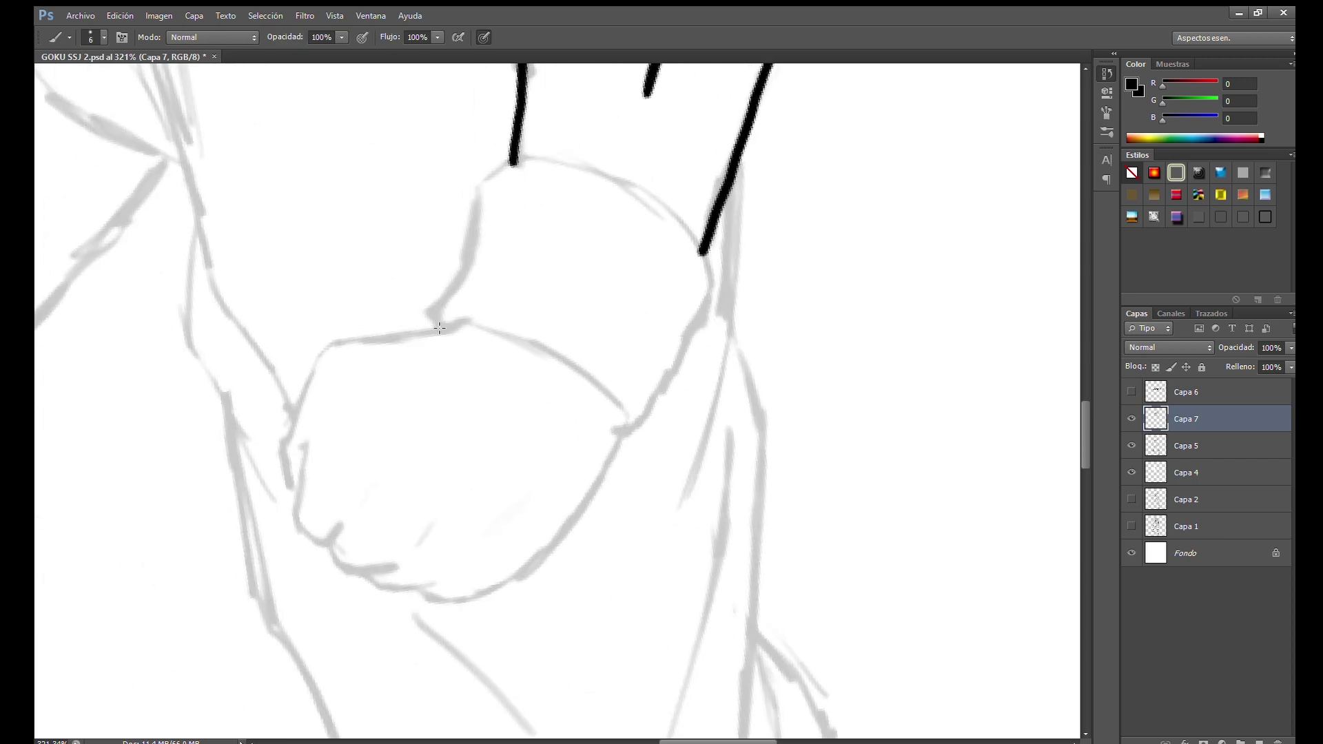
Outline the clenched fist with its right edge, bottom and knuckle details
{"action": "left_click_drag", "start_coordinate": [423, 386], "coordinate": [582, 325]}
{"action": "left_click_drag", "start_coordinate": [495, 281], "coordinate": [535, 270]}
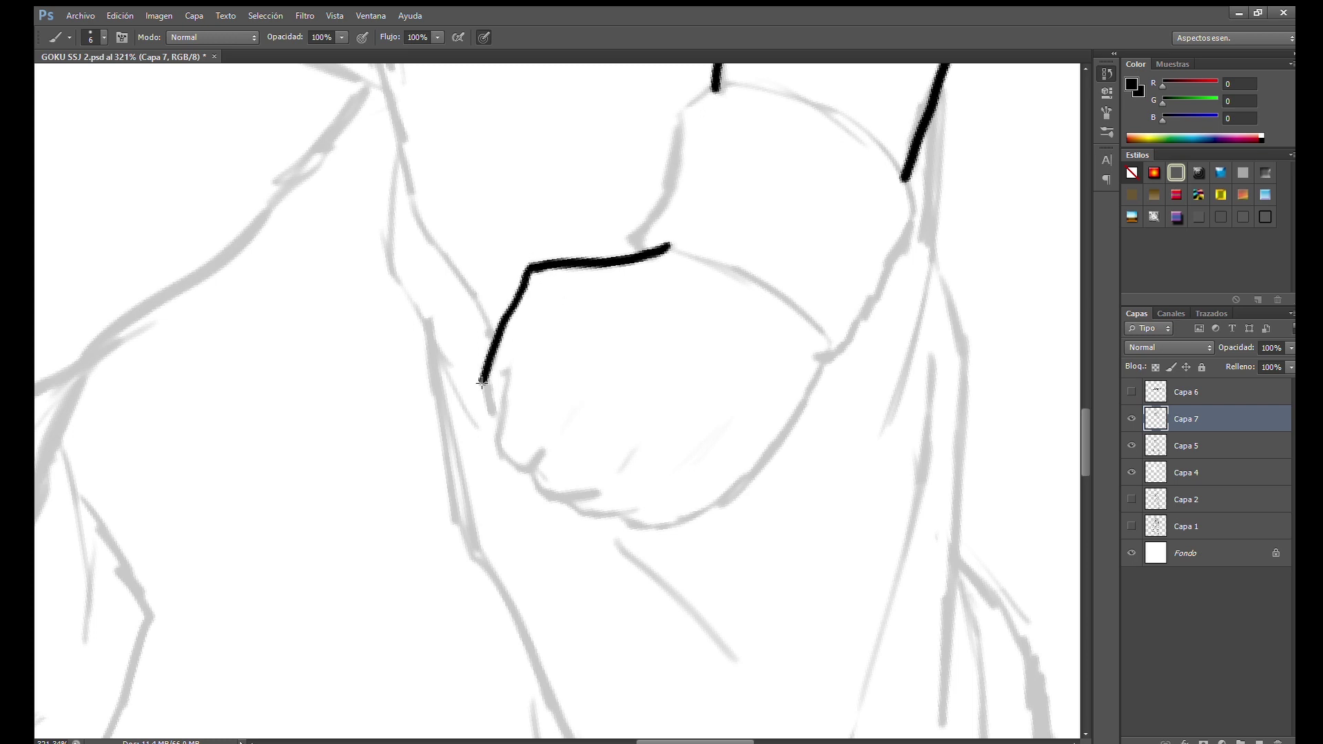
{"action": "left_click_drag", "start_coordinate": [503, 454], "coordinate": [528, 472]}
{"action": "left_click_drag", "start_coordinate": [527, 471], "coordinate": [508, 379]}
{"action": "mouse_move", "coordinate": [508, 379]}
{"action": "left_mouse_down"}
{"action": "mouse_move", "coordinate": [527, 353]}
{"action": "mouse_move", "coordinate": [480, 411]}
{"action": "left_mouse_up"}
{"action": "left_click_drag", "start_coordinate": [572, 444], "coordinate": [537, 443]}
{"action": "key", "text": "ctrl+z"}
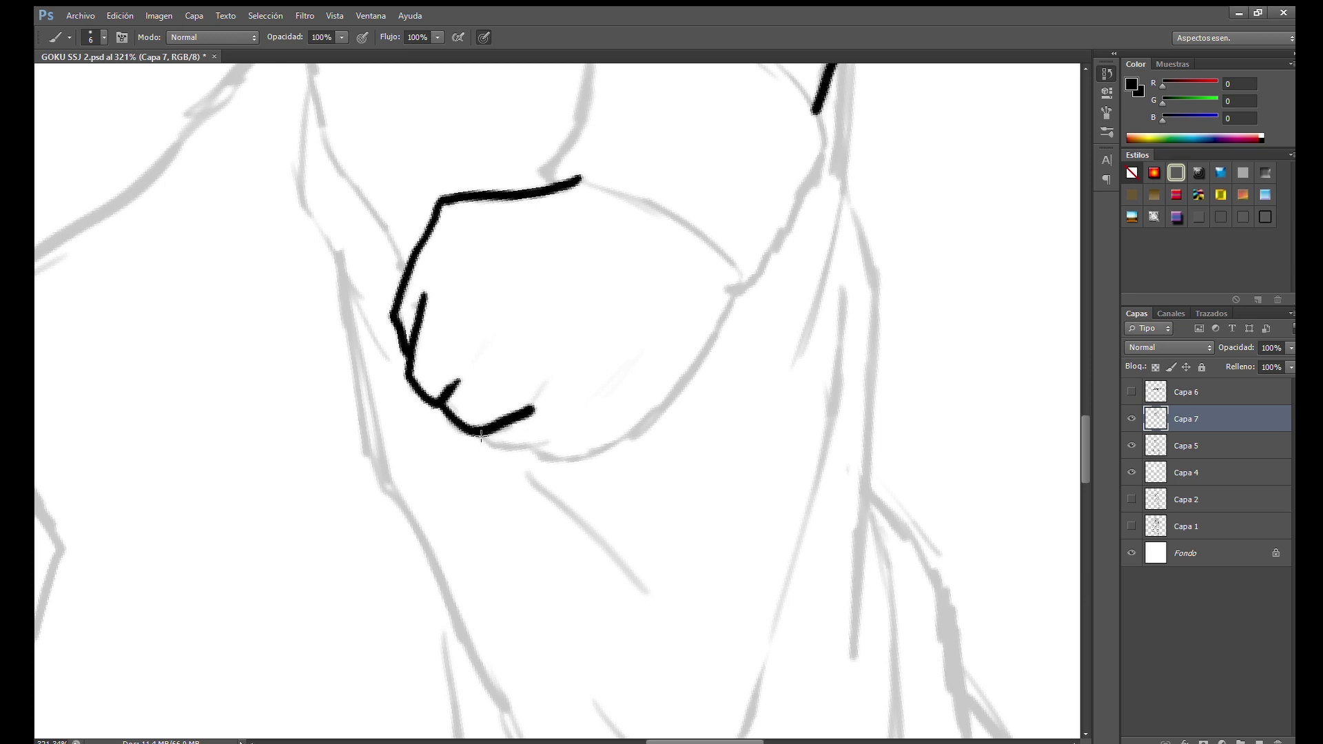
{"action": "mouse_move", "coordinate": [729, 307]}
{"action": "left_mouse_down"}
{"action": "mouse_move", "coordinate": [584, 457]}
{"action": "mouse_move", "coordinate": [651, 333]}
{"action": "left_mouse_up"}
{"action": "left_click", "coordinate": [550, 394]}
{"action": "left_click", "coordinate": [412, 314]}
Finish the fist's top edge and ink the wristband cuff outline with an inner fold line
{"action": "mouse_move", "coordinate": [667, 194]}
{"action": "left_mouse_down"}
{"action": "mouse_move", "coordinate": [584, 275]}
{"action": "mouse_move", "coordinate": [655, 348]}
{"action": "left_mouse_up"}
{"action": "left_click_drag", "start_coordinate": [555, 316], "coordinate": [585, 379]}
{"action": "mouse_move", "coordinate": [513, 334]}
{"action": "left_mouse_down"}
{"action": "mouse_move", "coordinate": [561, 183]}
{"action": "mouse_move", "coordinate": [514, 232]}
{"action": "mouse_move", "coordinate": [465, 365]}
{"action": "mouse_move", "coordinate": [345, 381]}
{"action": "left_mouse_up"}
{"action": "key", "text": "ctrl+z"}
{"action": "mouse_move", "coordinate": [391, 238]}
{"action": "left_mouse_down"}
{"action": "mouse_move", "coordinate": [544, 235]}
{"action": "mouse_move", "coordinate": [624, 350]}
{"action": "left_mouse_up"}
{"action": "left_click_drag", "start_coordinate": [625, 325], "coordinate": [548, 475]}
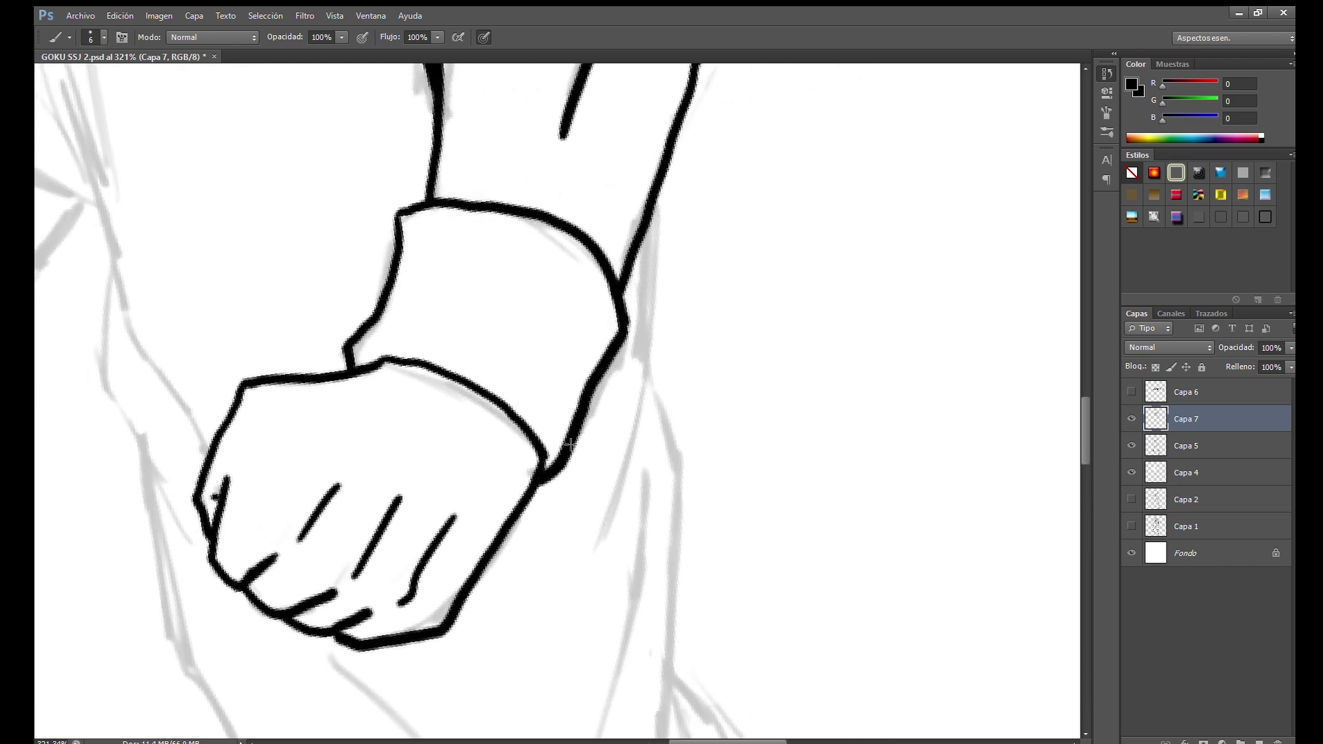
{"action": "left_click_drag", "start_coordinate": [549, 283], "coordinate": [555, 412]}
{"action": "scroll", "coordinate": [556, 411], "scroll_direction": "down", "scroll_amount": 3}
{"action": "scroll", "coordinate": [573, 438], "scroll_direction": "down", "scroll_amount": 3}
{"action": "scroll", "coordinate": [572, 438], "scroll_direction": "down", "scroll_amount": 3}
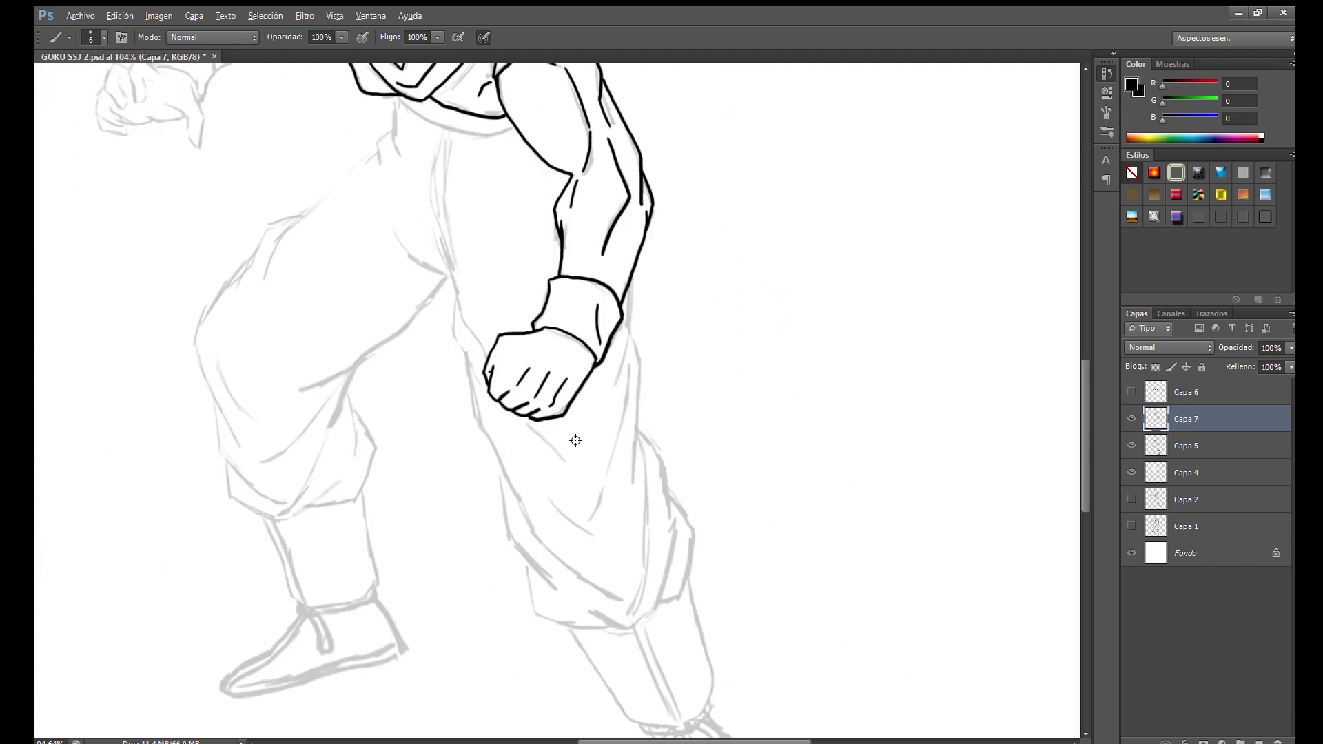
{"action": "scroll", "coordinate": [387, 81], "scroll_direction": "up", "scroll_amount": 4}
{"action": "scroll", "coordinate": [414, 86], "scroll_direction": "up", "scroll_amount": 4}
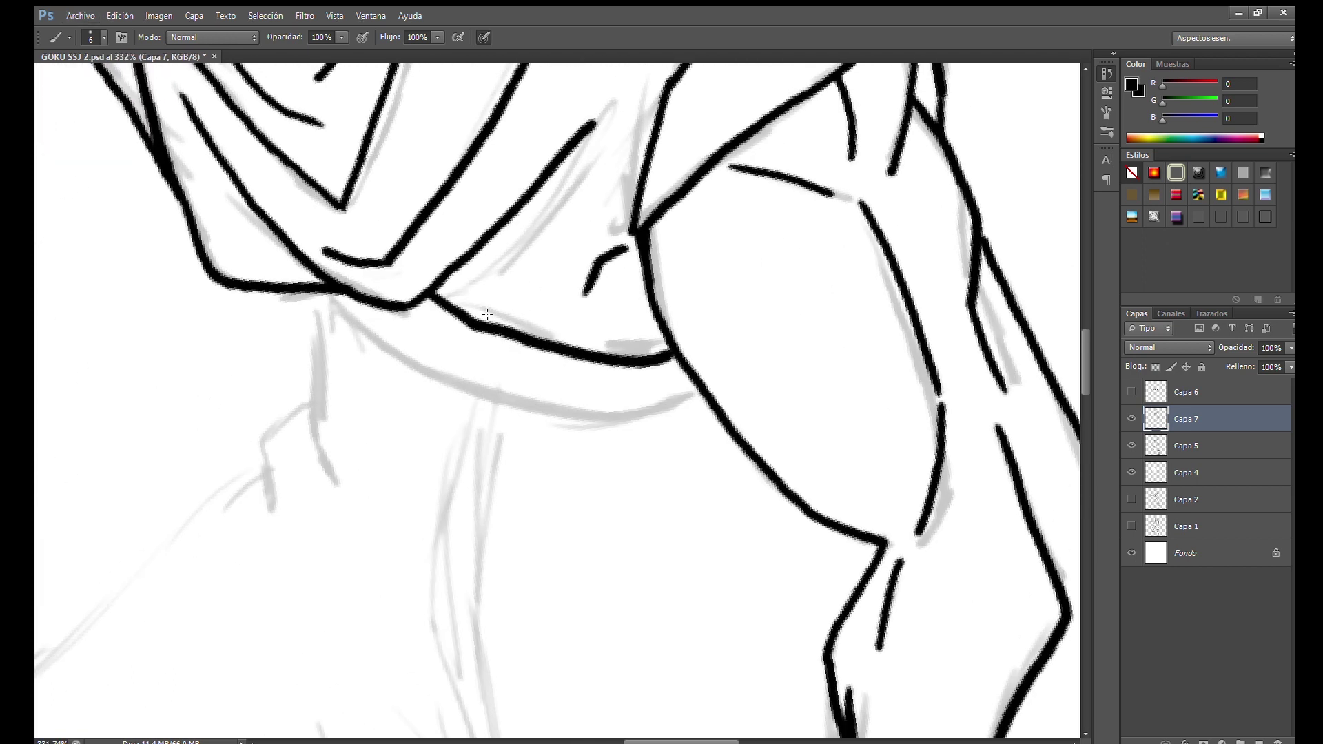
Ink the collar band's lower and inner edges and the branching fold lines below it
{"action": "left_click_drag", "start_coordinate": [495, 313], "coordinate": [570, 259]}
{"action": "left_click_drag", "start_coordinate": [351, 321], "coordinate": [507, 396]}
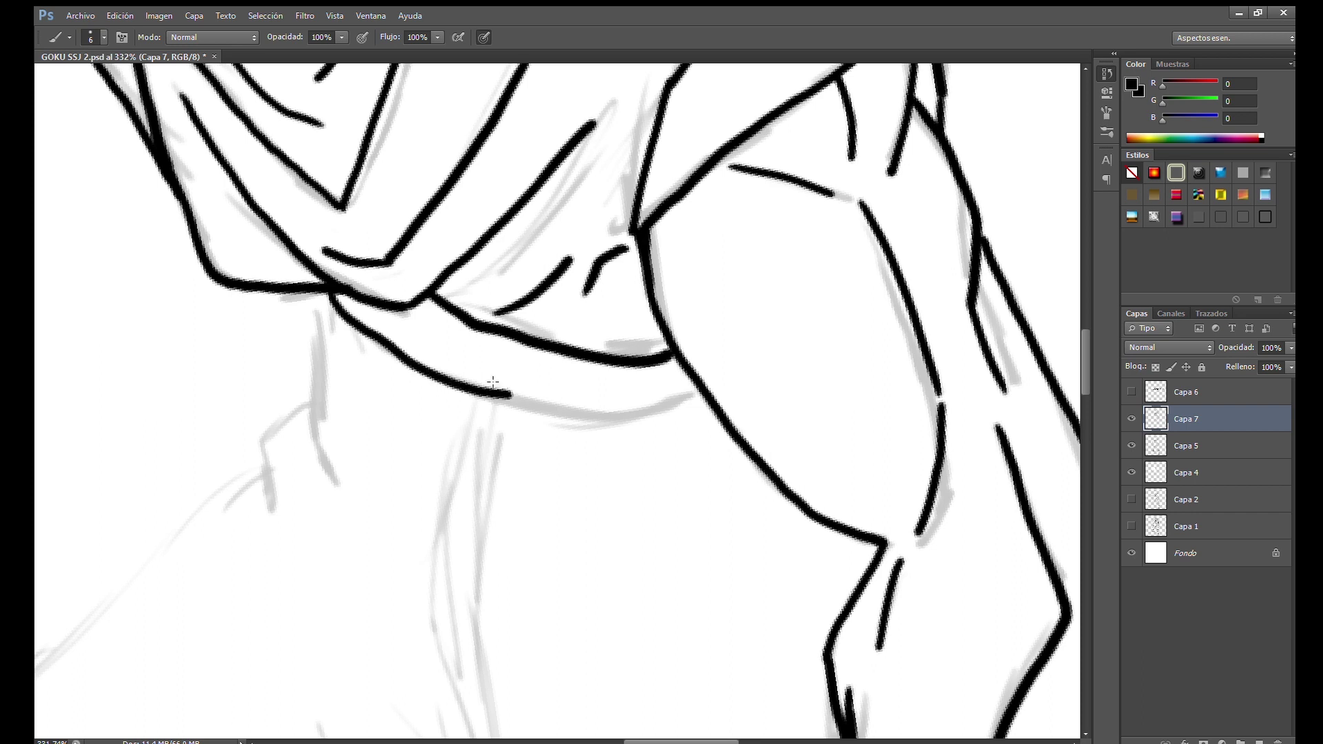
{"action": "left_click_drag", "start_coordinate": [654, 387], "coordinate": [493, 342]}
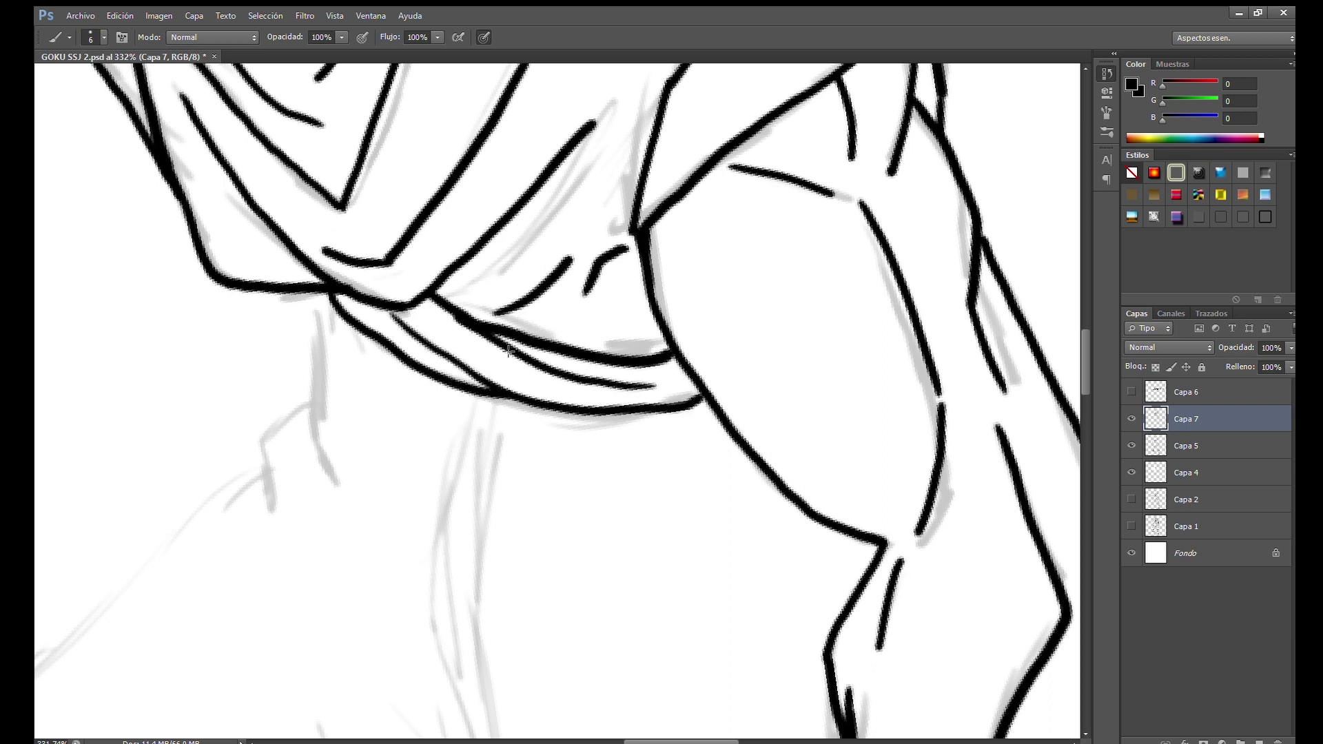
{"action": "scroll", "coordinate": [405, 214], "scroll_direction": "down", "scroll_amount": 2}
{"action": "scroll", "coordinate": [405, 213], "scroll_direction": "left", "scroll_amount": 2}
{"action": "left_click_drag", "start_coordinate": [396, 295], "coordinate": [421, 431]}
{"action": "scroll", "coordinate": [414, 386], "scroll_direction": "down", "scroll_amount": 2}
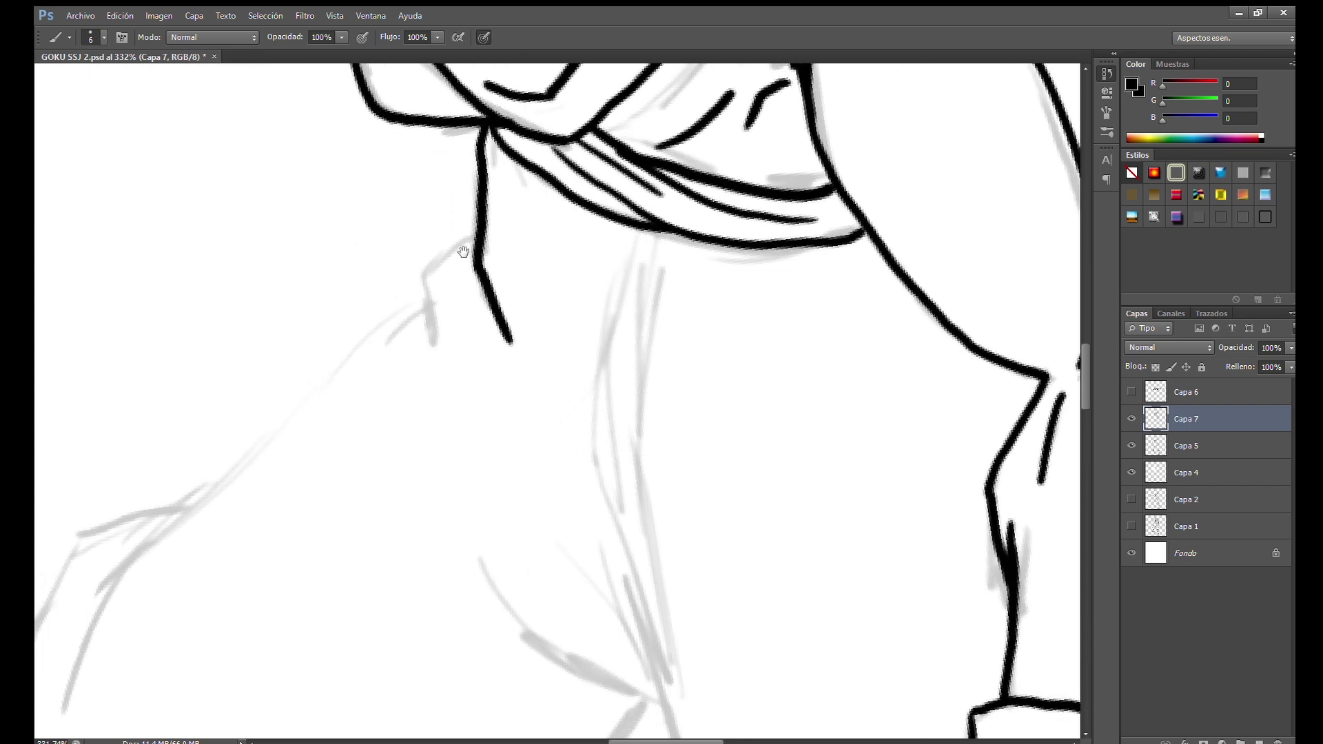
{"action": "left_click_drag", "start_coordinate": [458, 247], "coordinate": [430, 451]}
{"action": "scroll", "coordinate": [349, 378], "scroll_direction": "down", "scroll_amount": 1}
{"action": "scroll", "coordinate": [245, 161], "scroll_direction": "right", "scroll_amount": 2}
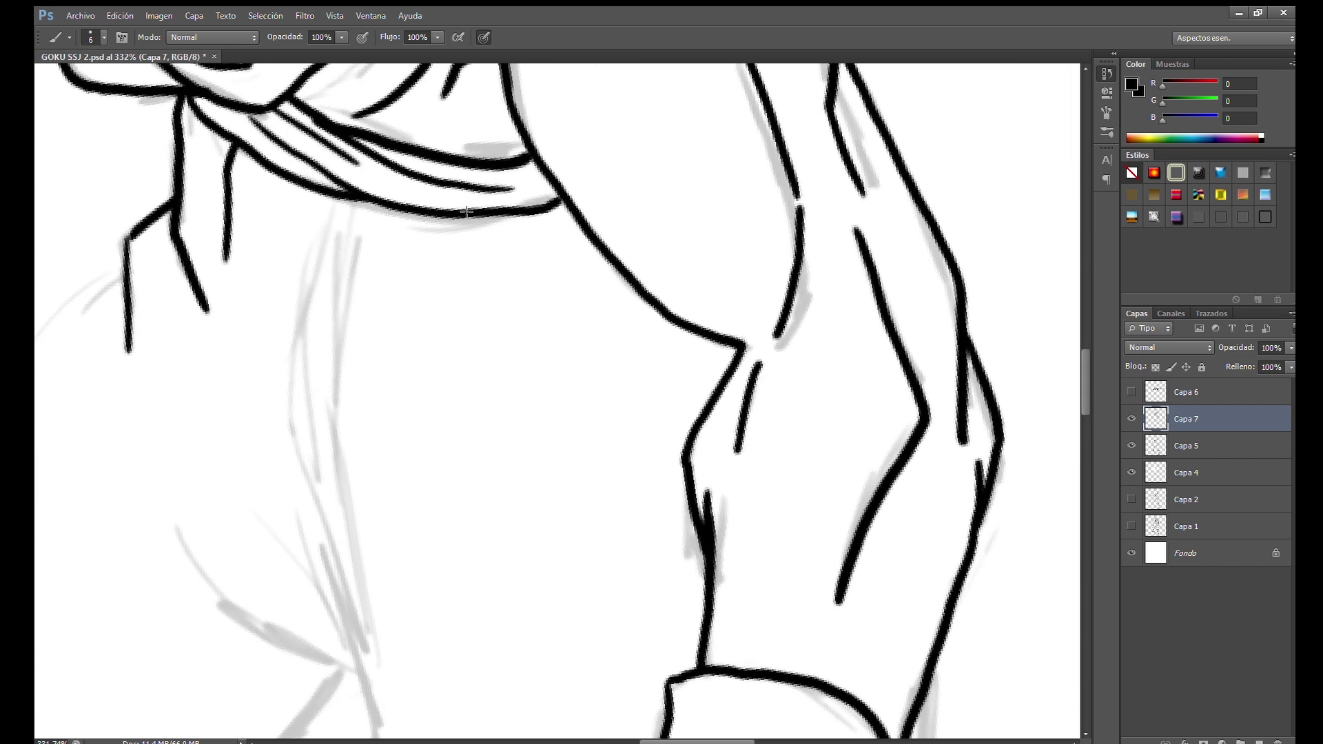
Ink the raised left arm's shoulder line and arm and elbow outlines, redoing two bad strokes
{"action": "scroll", "coordinate": [521, 341], "scroll_direction": "down", "scroll_amount": 2}
{"action": "scroll", "coordinate": [510, 379], "scroll_direction": "down", "scroll_amount": 2}
{"action": "scroll", "coordinate": [508, 390], "scroll_direction": "down", "scroll_amount": 2}
{"action": "scroll", "coordinate": [508, 390], "scroll_direction": "down", "scroll_amount": 2}
{"action": "scroll", "coordinate": [484, 222], "scroll_direction": "up", "scroll_amount": 5}
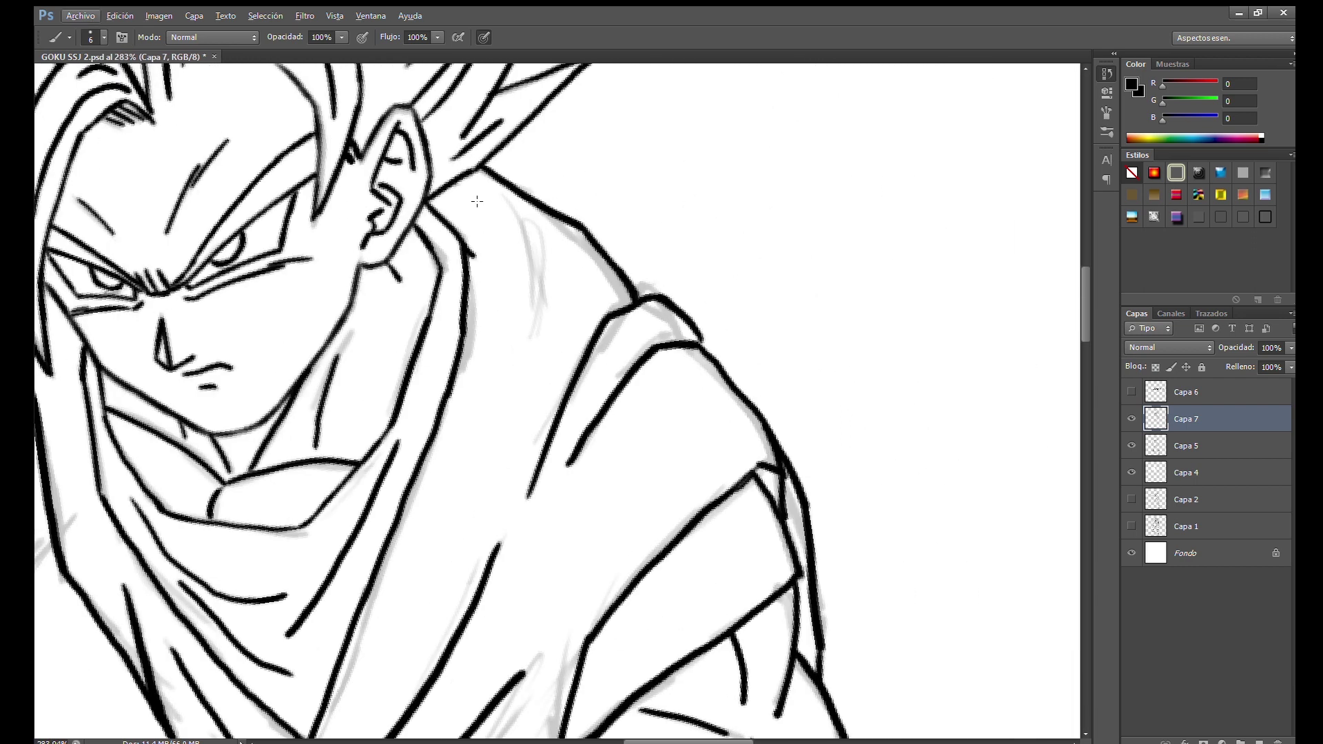
{"action": "scroll", "coordinate": [517, 469], "scroll_direction": "down", "scroll_amount": 1}
{"action": "scroll", "coordinate": [437, 221], "scroll_direction": "up", "scroll_amount": 1}
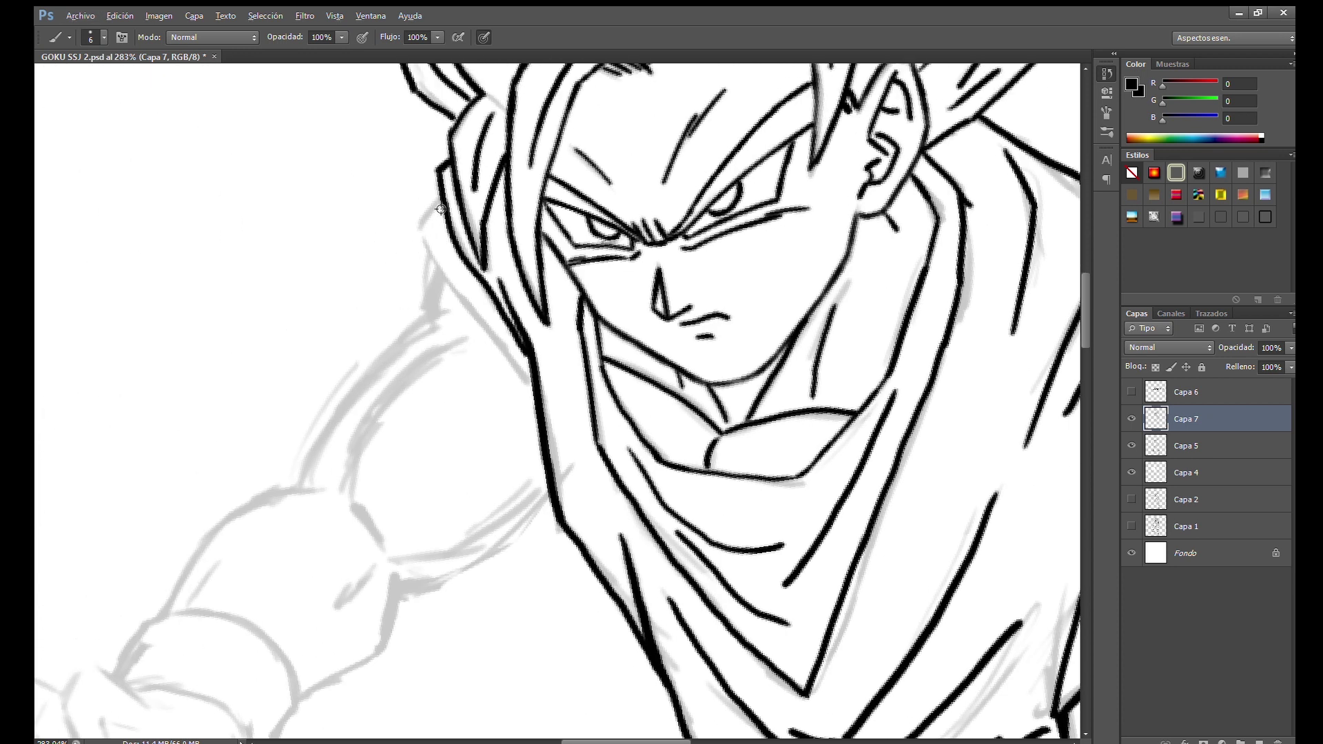
{"action": "scroll", "coordinate": [434, 289], "scroll_direction": "up", "scroll_amount": 2}
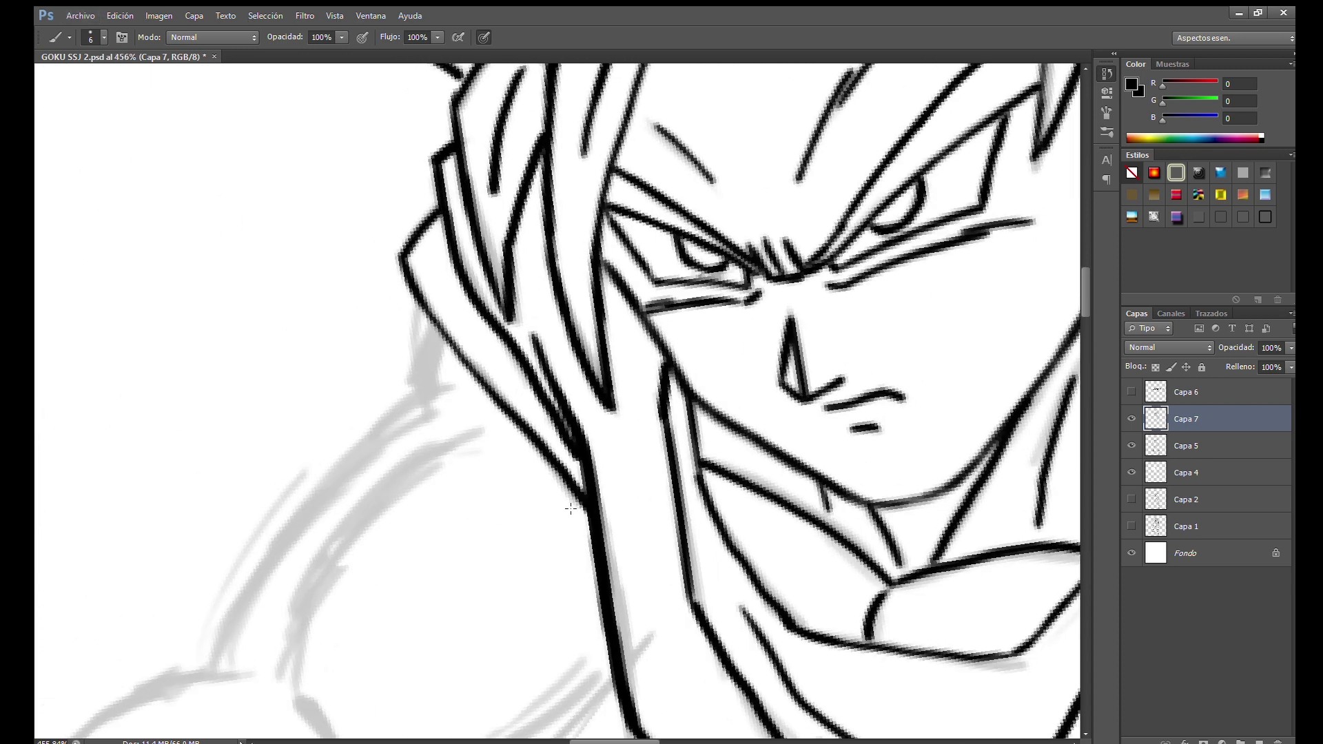
{"action": "left_click_drag", "start_coordinate": [385, 548], "coordinate": [530, 348]}
{"action": "left_click_drag", "start_coordinate": [584, 124], "coordinate": [571, 233]}
{"action": "key", "text": "ctrl+z"}
{"action": "mouse_move", "coordinate": [584, 131]}
{"action": "left_mouse_down"}
{"action": "mouse_move", "coordinate": [571, 242]}
{"action": "mouse_move", "coordinate": [578, 188]}
{"action": "mouse_move", "coordinate": [381, 458]}
{"action": "mouse_move", "coordinate": [391, 398]}
{"action": "left_mouse_up"}
{"action": "mouse_move", "coordinate": [651, 159]}
{"action": "left_mouse_down"}
{"action": "mouse_move", "coordinate": [527, 246]}
{"action": "mouse_move", "coordinate": [463, 411]}
{"action": "left_mouse_up"}
{"action": "key", "text": "ctrl+z"}
{"action": "mouse_move", "coordinate": [498, 458]}
{"action": "left_mouse_down"}
{"action": "mouse_move", "coordinate": [502, 443]}
{"action": "mouse_move", "coordinate": [527, 488]}
{"action": "mouse_move", "coordinate": [489, 479]}
{"action": "mouse_move", "coordinate": [704, 399]}
{"action": "left_mouse_up"}
{"action": "scroll", "coordinate": [599, 360], "scroll_direction": "down", "scroll_amount": 5}
{"action": "scroll", "coordinate": [547, 340], "scroll_direction": "down", "scroll_amount": 5}
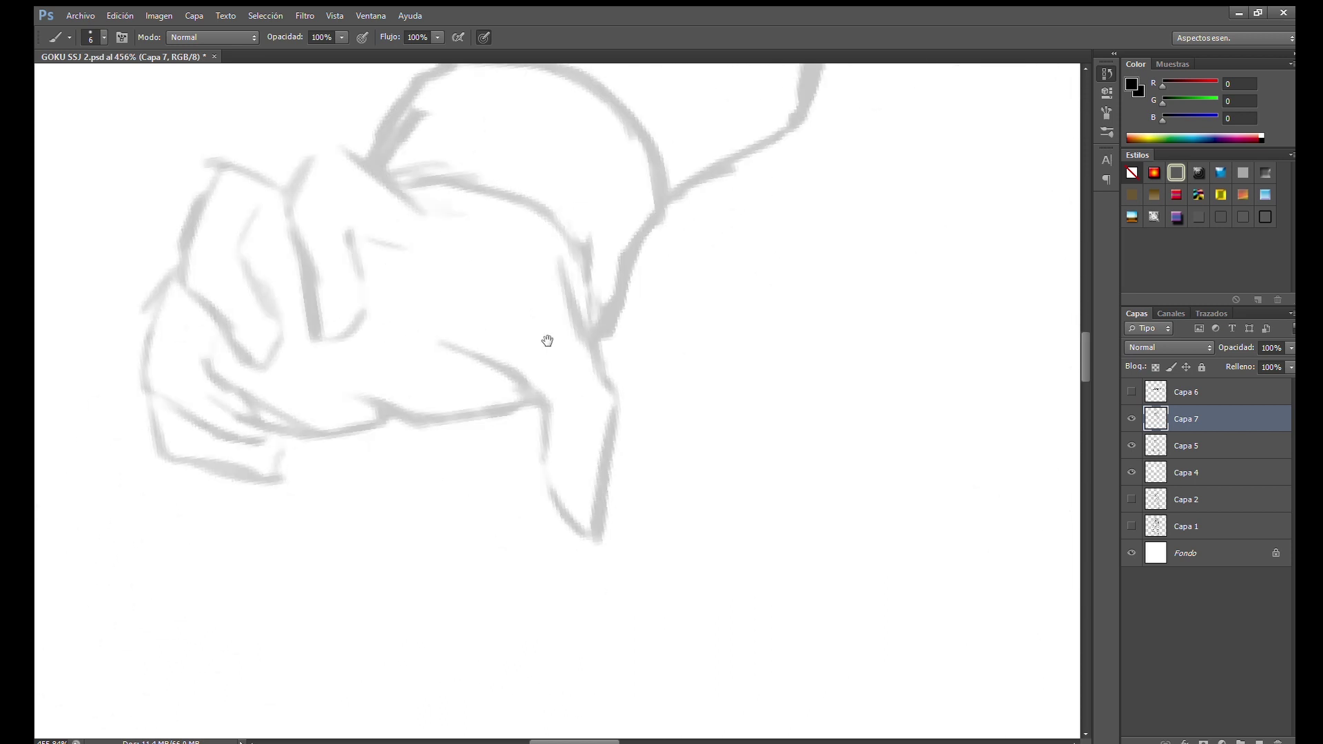
Ink the left fist's outer outline, the wristband's lower edge and the first finger loop
{"action": "scroll", "coordinate": [546, 339], "scroll_direction": "down", "scroll_amount": 1}
{"action": "left_click_drag", "start_coordinate": [565, 238], "coordinate": [620, 376]}
{"action": "left_click_drag", "start_coordinate": [603, 519], "coordinate": [604, 517]}
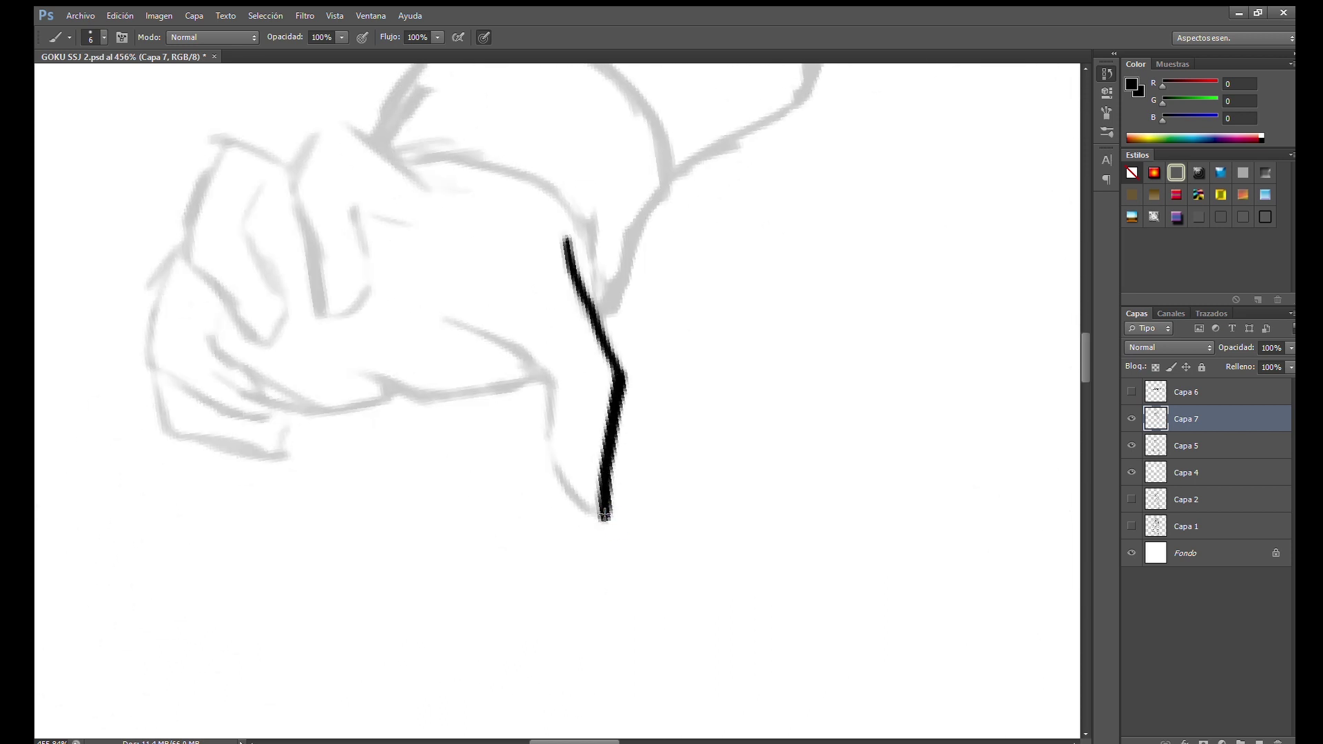
{"action": "left_click_drag", "start_coordinate": [523, 347], "coordinate": [465, 313]}
{"action": "scroll", "coordinate": [458, 345], "scroll_direction": "up", "scroll_amount": 3}
{"action": "scroll", "coordinate": [635, 267], "scroll_direction": "left", "scroll_amount": 5}
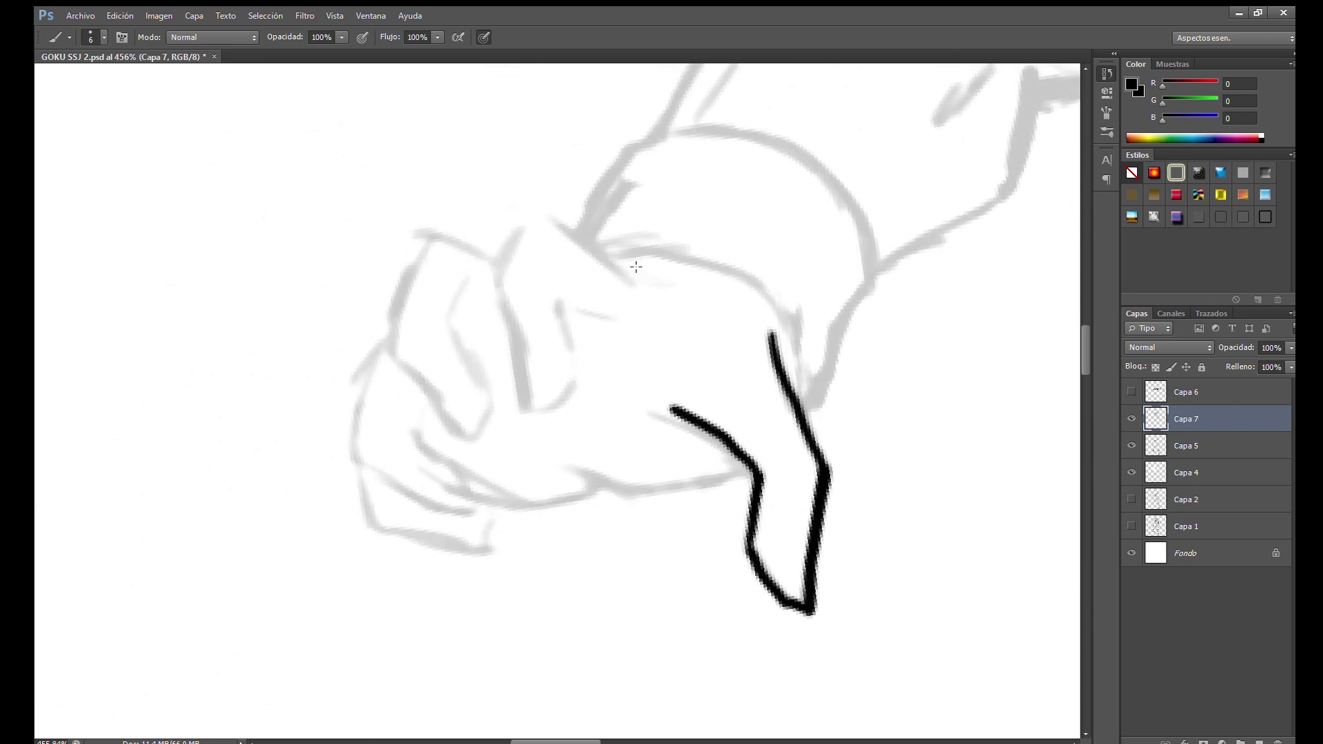
{"action": "left_click_drag", "start_coordinate": [531, 215], "coordinate": [489, 289]}
{"action": "left_click_drag", "start_coordinate": [518, 416], "coordinate": [551, 298]}
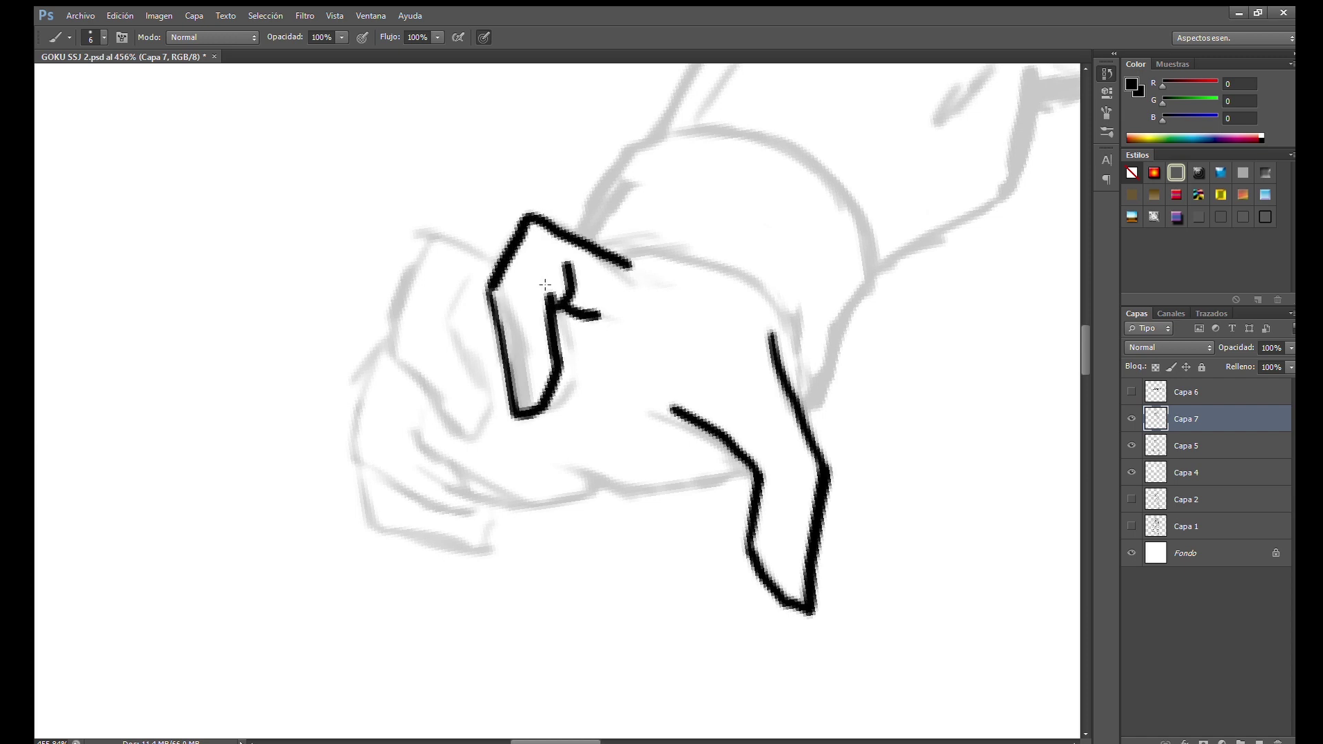
{"action": "mouse_move", "coordinate": [415, 238]}
{"action": "left_mouse_down"}
{"action": "mouse_move", "coordinate": [463, 281]}
{"action": "mouse_move", "coordinate": [365, 345]}
{"action": "mouse_move", "coordinate": [458, 466]}
{"action": "left_mouse_up"}
Ink the fist's knuckles, its lower edge and its top outline
{"action": "scroll", "coordinate": [451, 368], "scroll_direction": "down", "scroll_amount": 2}
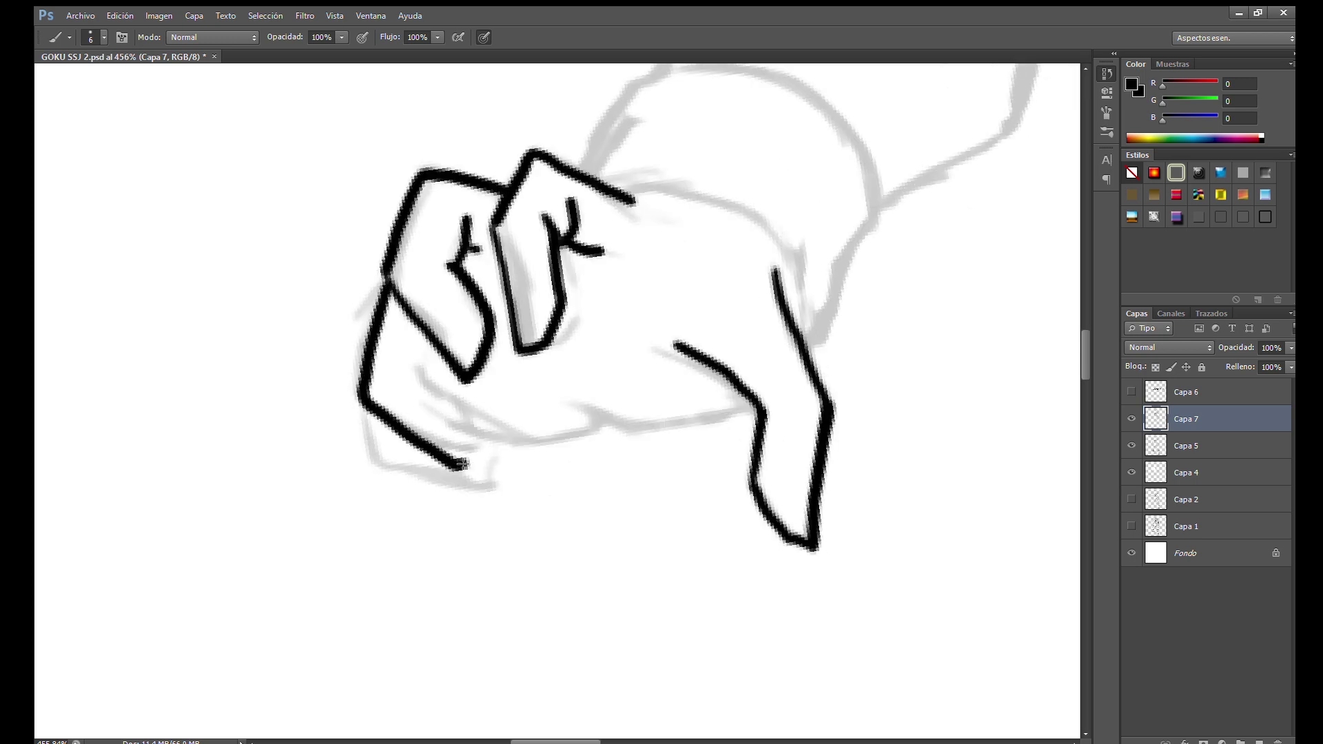
{"action": "scroll", "coordinate": [427, 360], "scroll_direction": "down", "scroll_amount": 2}
{"action": "left_click_drag", "start_coordinate": [367, 355], "coordinate": [466, 447]}
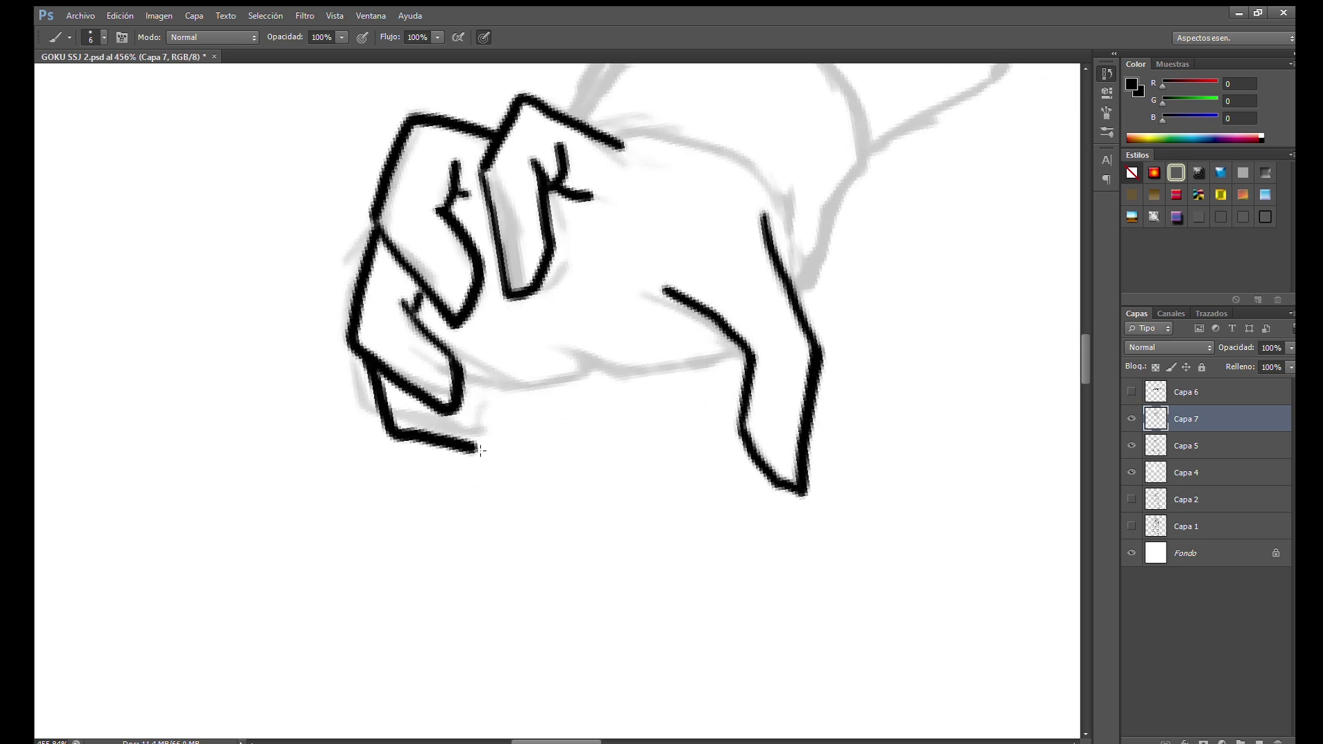
{"action": "mouse_move", "coordinate": [473, 392]}
{"action": "left_mouse_down"}
{"action": "mouse_move", "coordinate": [365, 449]}
{"action": "mouse_move", "coordinate": [575, 416]}
{"action": "left_mouse_up"}
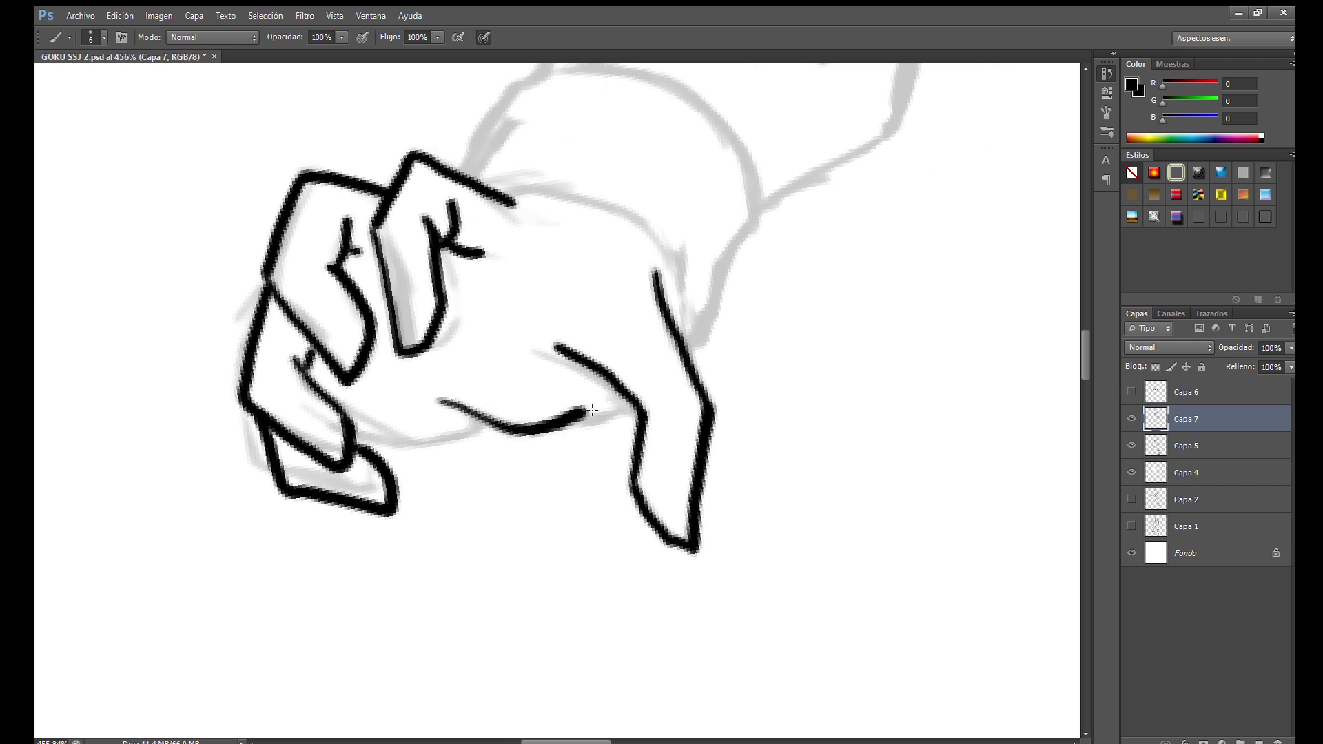
{"action": "left_click_drag", "start_coordinate": [352, 427], "coordinate": [486, 434]}
{"action": "left_click_drag", "start_coordinate": [629, 358], "coordinate": [527, 420]}
{"action": "left_click_drag", "start_coordinate": [416, 258], "coordinate": [603, 366]}
{"action": "mouse_move", "coordinate": [415, 204]}
{"action": "left_mouse_down"}
{"action": "mouse_move", "coordinate": [363, 305]}
{"action": "mouse_move", "coordinate": [640, 386]}
{"action": "mouse_move", "coordinate": [599, 368]}
{"action": "left_mouse_up"}
Redraw the sleeve's right outline below the cuff and try an upper-arm outline, then undo it
{"action": "key", "text": "ctrl+z"}
{"action": "left_click_drag", "start_coordinate": [539, 262], "coordinate": [577, 359]}
{"action": "left_click_drag", "start_coordinate": [543, 419], "coordinate": [500, 517]}
{"action": "left_click_drag", "start_coordinate": [585, 74], "coordinate": [516, 270]}
{"action": "left_click_drag", "start_coordinate": [475, 229], "coordinate": [290, 413]}
{"action": "left_click_drag", "start_coordinate": [658, 360], "coordinate": [644, 229]}
{"action": "key", "text": "ctrl+z"}
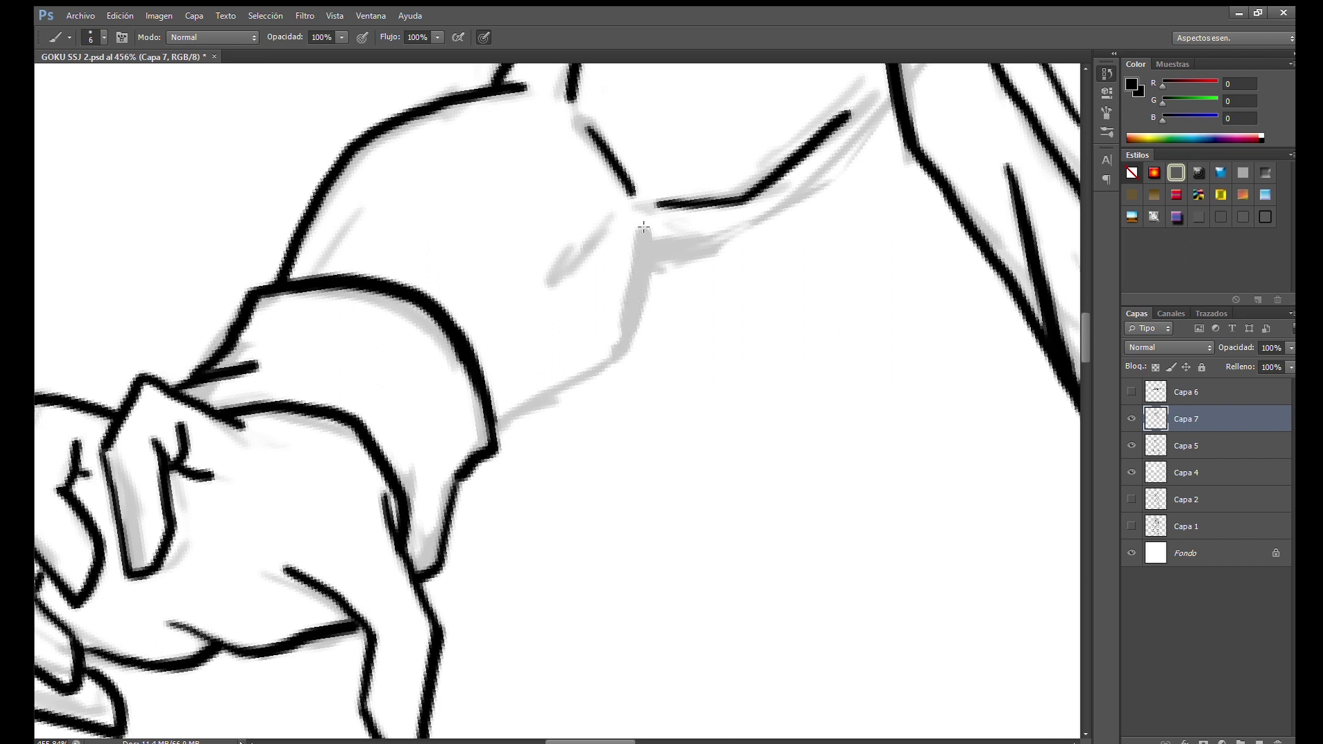
Restore the upper-arm stroke and ink the forearm's right contour with the Brush
{"action": "key", "text": "ctrl+z"}
{"action": "left_click_drag", "start_coordinate": [628, 327], "coordinate": [659, 328]}
{"action": "key", "text": "b"}
{"action": "left_click_drag", "start_coordinate": [585, 298], "coordinate": [534, 427]}
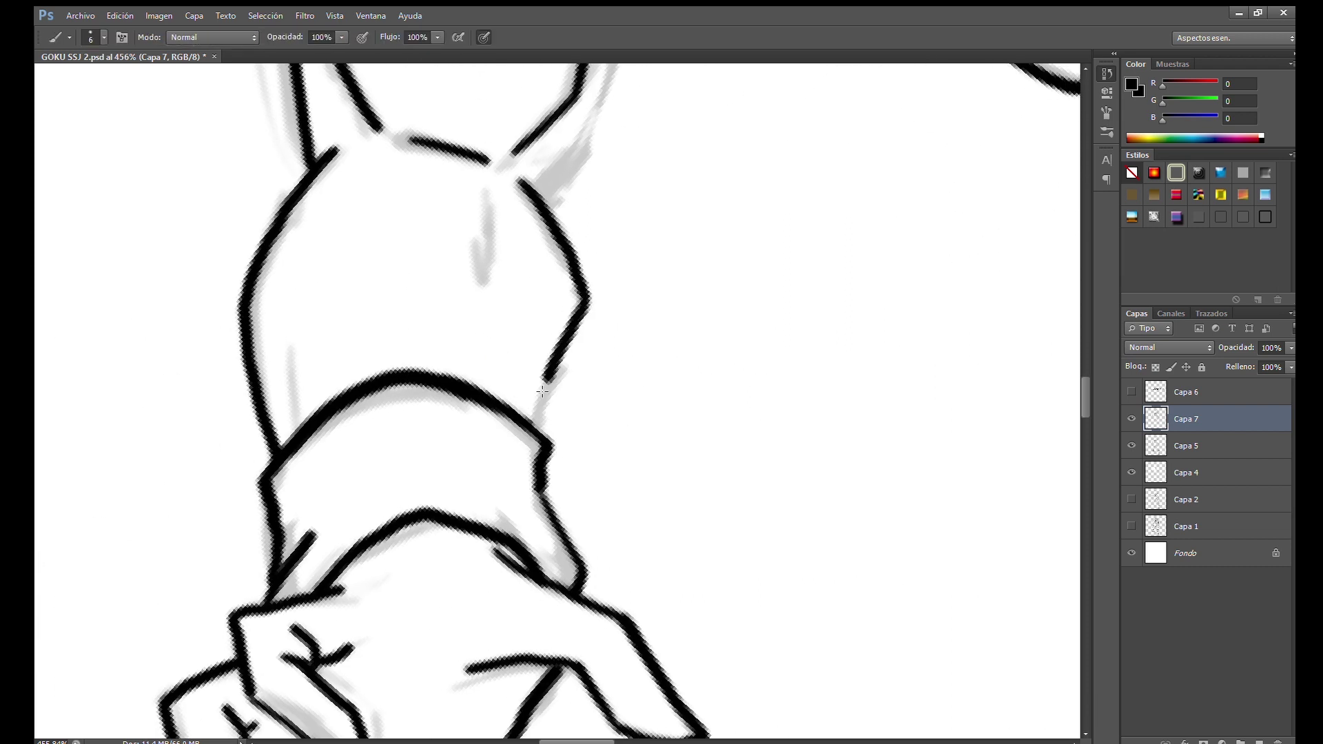
{"action": "key", "text": "ctrl+z"}
{"action": "left_click_drag", "start_coordinate": [583, 290], "coordinate": [536, 426]}
{"action": "left_click_drag", "start_coordinate": [577, 310], "coordinate": [583, 507]}
{"action": "mouse_move", "coordinate": [625, 114]}
{"action": "left_mouse_down"}
{"action": "mouse_move", "coordinate": [601, 310]}
{"action": "mouse_move", "coordinate": [536, 394]}
{"action": "mouse_move", "coordinate": [501, 472]}
{"action": "left_mouse_up"}
Zoom out and back in to check the fully inked upper body
{"action": "scroll", "coordinate": [587, 416], "scroll_direction": "down", "scroll_amount": 3}
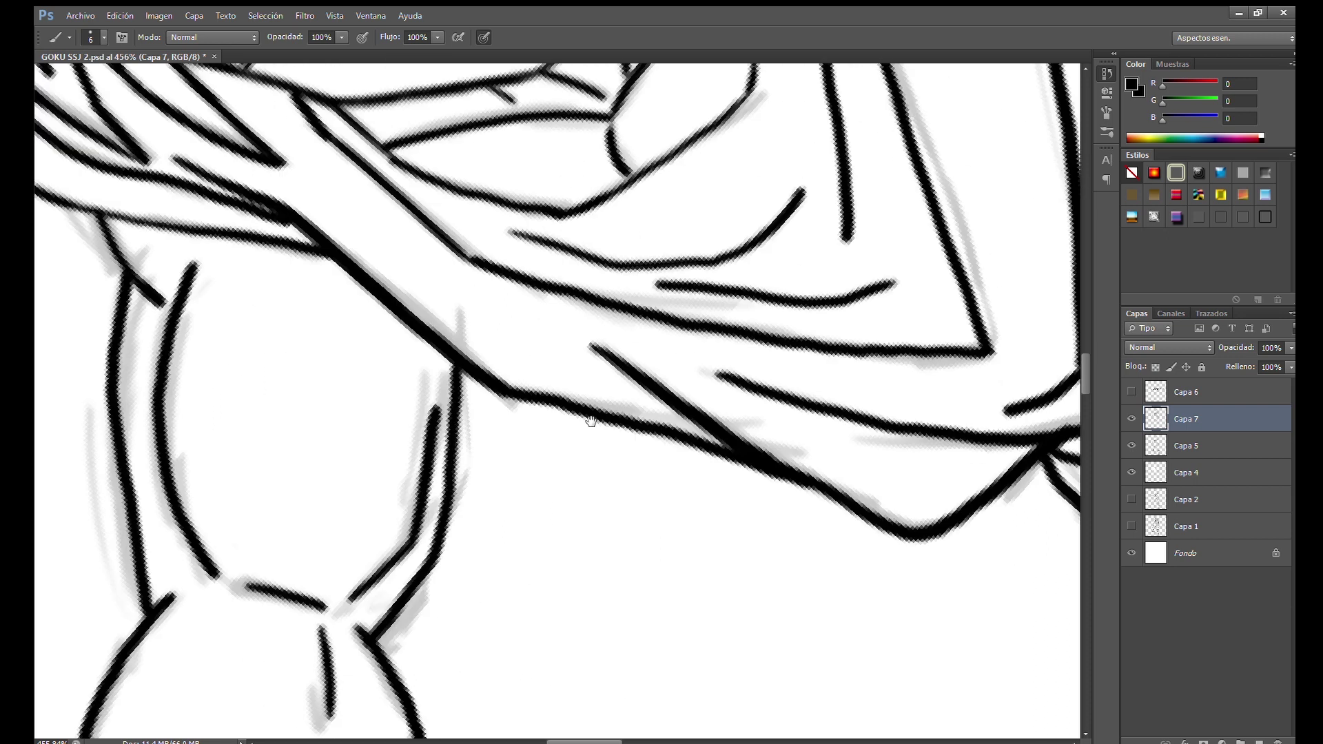
{"action": "scroll", "coordinate": [590, 306], "scroll_direction": "down", "scroll_amount": 3}
{"action": "scroll", "coordinate": [589, 306], "scroll_direction": "down", "scroll_amount": 1}
{"action": "scroll", "coordinate": [702, 413], "scroll_direction": "up", "scroll_amount": 1}
{"action": "scroll", "coordinate": [706, 440], "scroll_direction": "up", "scroll_amount": 1}
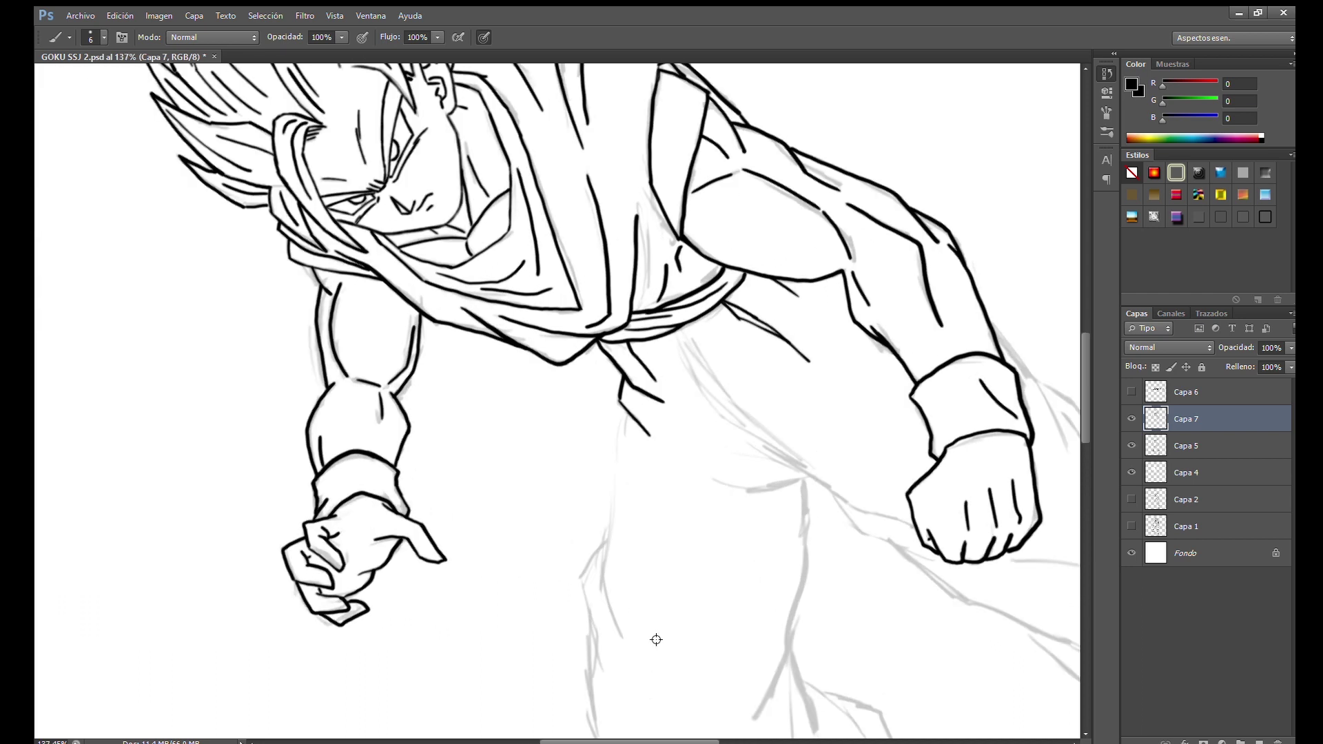
{"action": "scroll", "coordinate": [656, 639], "scroll_direction": "up", "scroll_amount": 2}
{"action": "scroll", "coordinate": [653, 606], "scroll_direction": "up", "scroll_amount": 1}
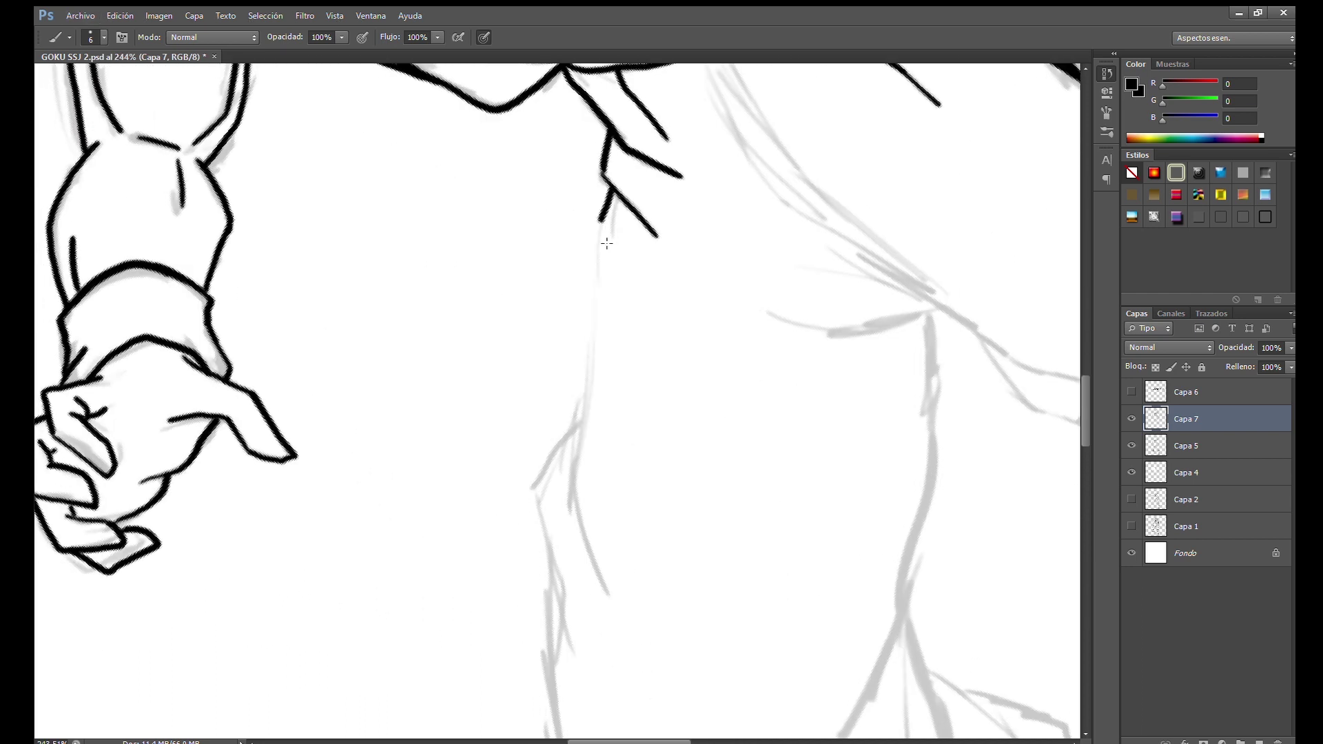
Ink two torso lines, the long shoulder edge and a line along the sleeve
{"action": "mouse_move", "coordinate": [589, 288]}
{"action": "left_mouse_down"}
{"action": "mouse_move", "coordinate": [575, 513]}
{"action": "mouse_move", "coordinate": [562, 354]}
{"action": "left_mouse_up"}
{"action": "mouse_move", "coordinate": [558, 261]}
{"action": "left_mouse_down"}
{"action": "mouse_move", "coordinate": [565, 521]}
{"action": "mouse_move", "coordinate": [517, 357]}
{"action": "left_mouse_up"}
{"action": "mouse_move", "coordinate": [504, 266]}
{"action": "left_mouse_down"}
{"action": "mouse_move", "coordinate": [613, 481]}
{"action": "mouse_move", "coordinate": [572, 239]}
{"action": "mouse_move", "coordinate": [586, 138]}
{"action": "mouse_move", "coordinate": [517, 211]}
{"action": "left_mouse_up"}
{"action": "key", "text": "ctrl+z"}
{"action": "mouse_move", "coordinate": [604, 102]}
{"action": "left_mouse_down"}
{"action": "mouse_move", "coordinate": [467, 296]}
{"action": "mouse_move", "coordinate": [482, 378]}
{"action": "mouse_move", "coordinate": [546, 538]}
{"action": "left_mouse_up"}
{"action": "mouse_move", "coordinate": [516, 466]}
{"action": "left_mouse_down"}
{"action": "mouse_move", "coordinate": [480, 304]}
{"action": "mouse_move", "coordinate": [472, 400]}
{"action": "mouse_move", "coordinate": [609, 534]}
{"action": "left_mouse_up"}
{"action": "mouse_move", "coordinate": [856, 152]}
{"action": "left_mouse_down"}
{"action": "mouse_move", "coordinate": [677, 328]}
{"action": "mouse_move", "coordinate": [753, 190]}
{"action": "left_mouse_up"}
{"action": "mouse_move", "coordinate": [813, 159]}
{"action": "left_mouse_down"}
{"action": "mouse_move", "coordinate": [678, 308]}
{"action": "mouse_move", "coordinate": [447, 428]}
{"action": "left_mouse_up"}
{"action": "key", "text": "ctrl+z"}
Rotate the canvas about 110 degrees and ink the sleeve's outer line down-left
{"action": "key", "text": "r"}
{"action": "left_click_drag", "start_coordinate": [637, 293], "coordinate": [597, 408]}
{"action": "key", "text": "b"}
{"action": "left_click_drag", "start_coordinate": [548, 248], "coordinate": [540, 475]}
{"action": "mouse_move", "coordinate": [397, 150]}
{"action": "left_mouse_down"}
{"action": "mouse_move", "coordinate": [455, 323]}
{"action": "mouse_move", "coordinate": [575, 511]}
{"action": "left_mouse_up"}
{"action": "left_click_drag", "start_coordinate": [478, 261], "coordinate": [554, 467]}
{"action": "key", "text": "ctrl+z"}
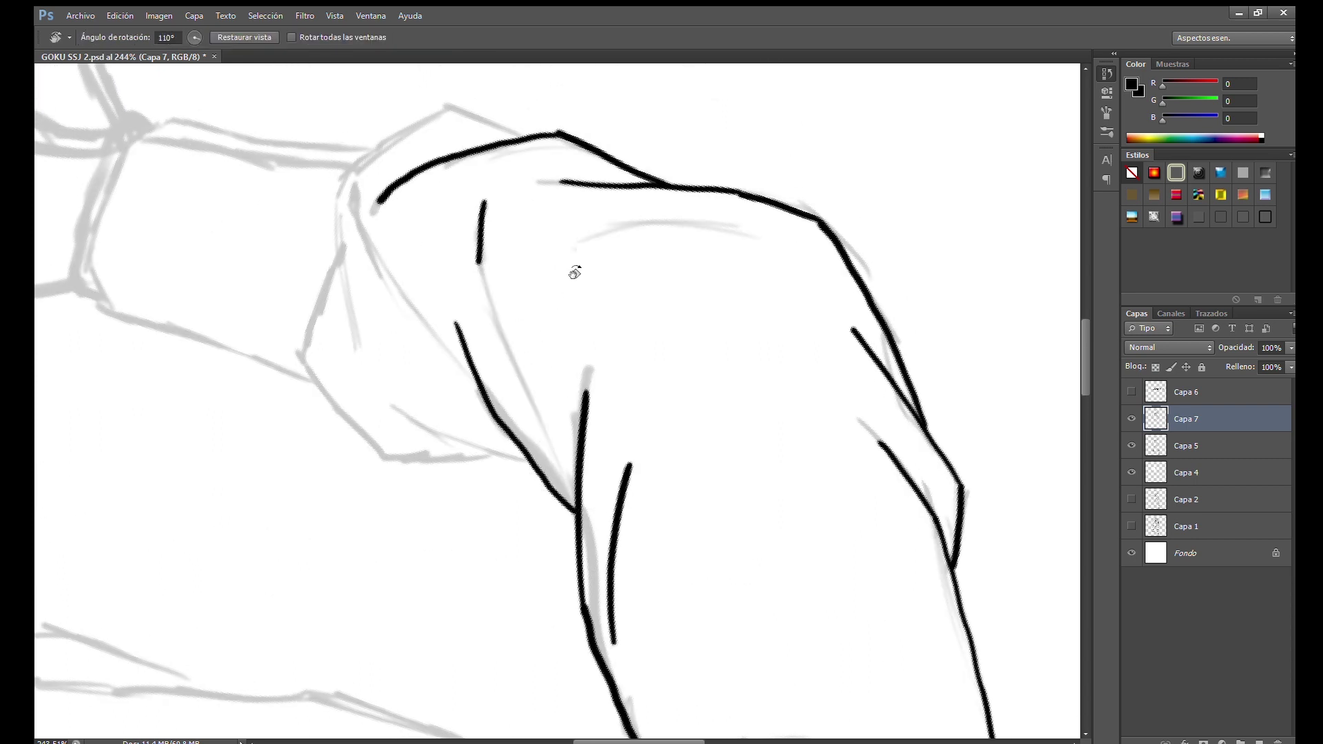
{"action": "key", "text": "r"}
{"action": "left_click_drag", "start_coordinate": [576, 272], "coordinate": [668, 337]}
{"action": "key", "text": "b"}
{"action": "left_click_drag", "start_coordinate": [613, 254], "coordinate": [504, 441]}
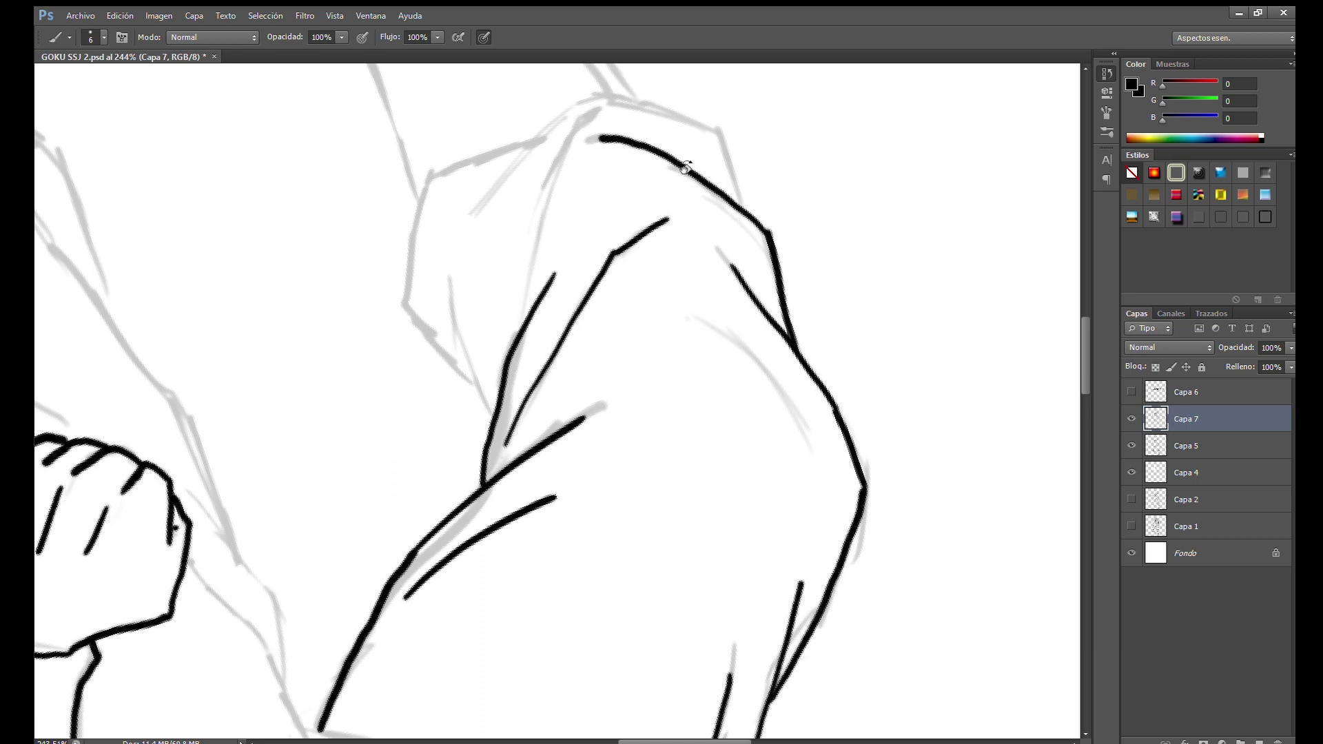
Ink the outer edge around the sleeve cuff, a vertical sleeve fold and the cuff line
{"action": "scroll", "coordinate": [676, 173], "scroll_direction": "down", "scroll_amount": 5}
{"action": "scroll", "coordinate": [493, 463], "scroll_direction": "down", "scroll_amount": 3}
{"action": "scroll", "coordinate": [570, 280], "scroll_direction": "down", "scroll_amount": 1}
{"action": "left_click_drag", "start_coordinate": [599, 204], "coordinate": [497, 420]}
{"action": "mouse_move", "coordinate": [630, 289]}
{"action": "left_mouse_down"}
{"action": "mouse_move", "coordinate": [579, 372]}
{"action": "mouse_move", "coordinate": [454, 441]}
{"action": "mouse_move", "coordinate": [367, 388]}
{"action": "mouse_move", "coordinate": [355, 310]}
{"action": "left_mouse_up"}
{"action": "mouse_move", "coordinate": [625, 324]}
{"action": "left_mouse_down"}
{"action": "mouse_move", "coordinate": [555, 439]}
{"action": "mouse_move", "coordinate": [551, 420]}
{"action": "left_mouse_up"}
{"action": "mouse_move", "coordinate": [559, 241]}
{"action": "left_mouse_down"}
{"action": "mouse_move", "coordinate": [576, 420]}
{"action": "mouse_move", "coordinate": [566, 362]}
{"action": "left_mouse_up"}
{"action": "mouse_move", "coordinate": [561, 203]}
{"action": "left_mouse_down"}
{"action": "mouse_move", "coordinate": [586, 405]}
{"action": "mouse_move", "coordinate": [482, 434]}
{"action": "mouse_move", "coordinate": [483, 386]}
{"action": "left_mouse_up"}
Ink the inner forearm line and two more forearm lines
{"action": "scroll", "coordinate": [457, 410], "scroll_direction": "down", "scroll_amount": 2}
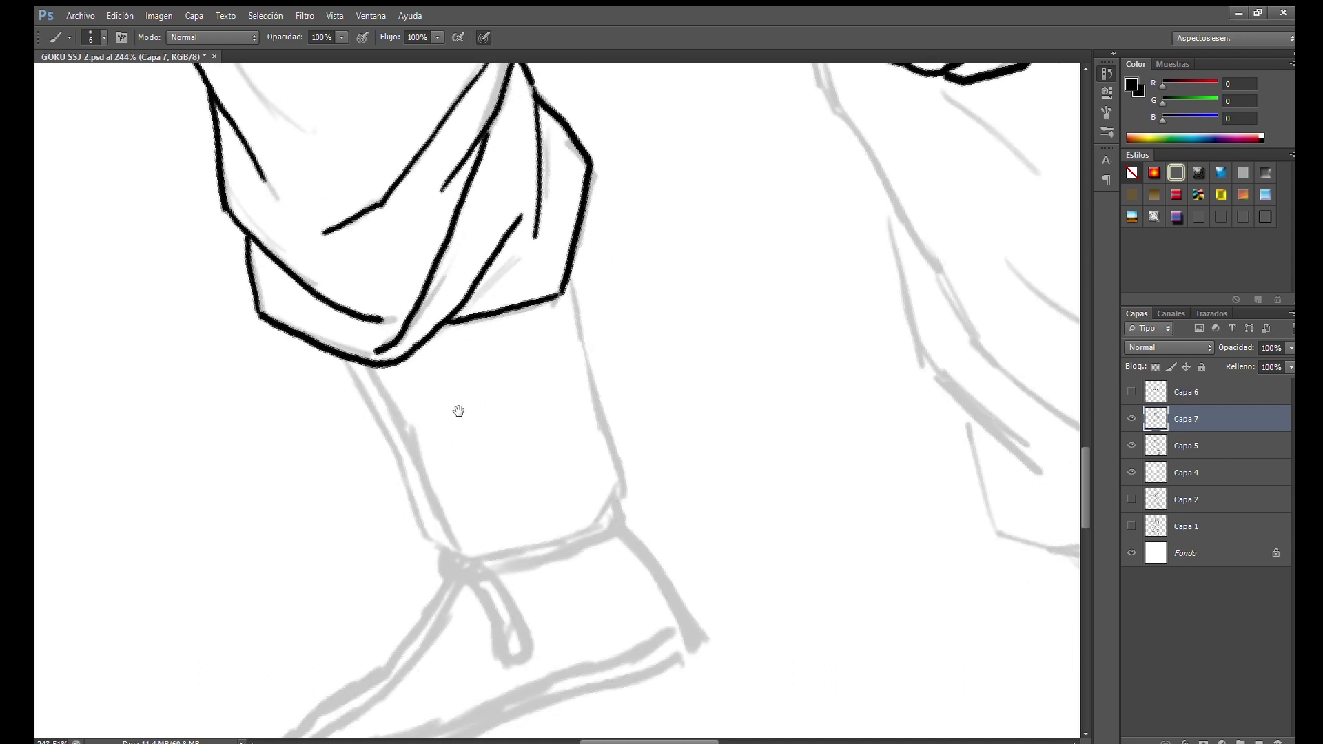
{"action": "scroll", "coordinate": [508, 352], "scroll_direction": "up", "scroll_amount": 6}
{"action": "left_click_drag", "start_coordinate": [330, 584], "coordinate": [228, 482]}
{"action": "left_click_drag", "start_coordinate": [413, 310], "coordinate": [211, 513]}
{"action": "mouse_move", "coordinate": [545, 366]}
{"action": "left_mouse_down"}
{"action": "mouse_move", "coordinate": [618, 558]}
{"action": "mouse_move", "coordinate": [577, 320]}
{"action": "left_mouse_up"}
{"action": "mouse_move", "coordinate": [491, 241]}
{"action": "left_mouse_down"}
{"action": "mouse_move", "coordinate": [498, 341]}
{"action": "mouse_move", "coordinate": [572, 448]}
{"action": "left_mouse_up"}
Ink the neck and torso lines, the curved fold below the collar and a diagonal fold
{"action": "scroll", "coordinate": [525, 361], "scroll_direction": "up", "scroll_amount": 5}
{"action": "mouse_move", "coordinate": [519, 194]}
{"action": "left_mouse_down"}
{"action": "mouse_move", "coordinate": [548, 527]}
{"action": "mouse_move", "coordinate": [487, 386]}
{"action": "mouse_move", "coordinate": [555, 534]}
{"action": "left_mouse_up"}
{"action": "left_click_drag", "start_coordinate": [411, 447], "coordinate": [527, 535]}
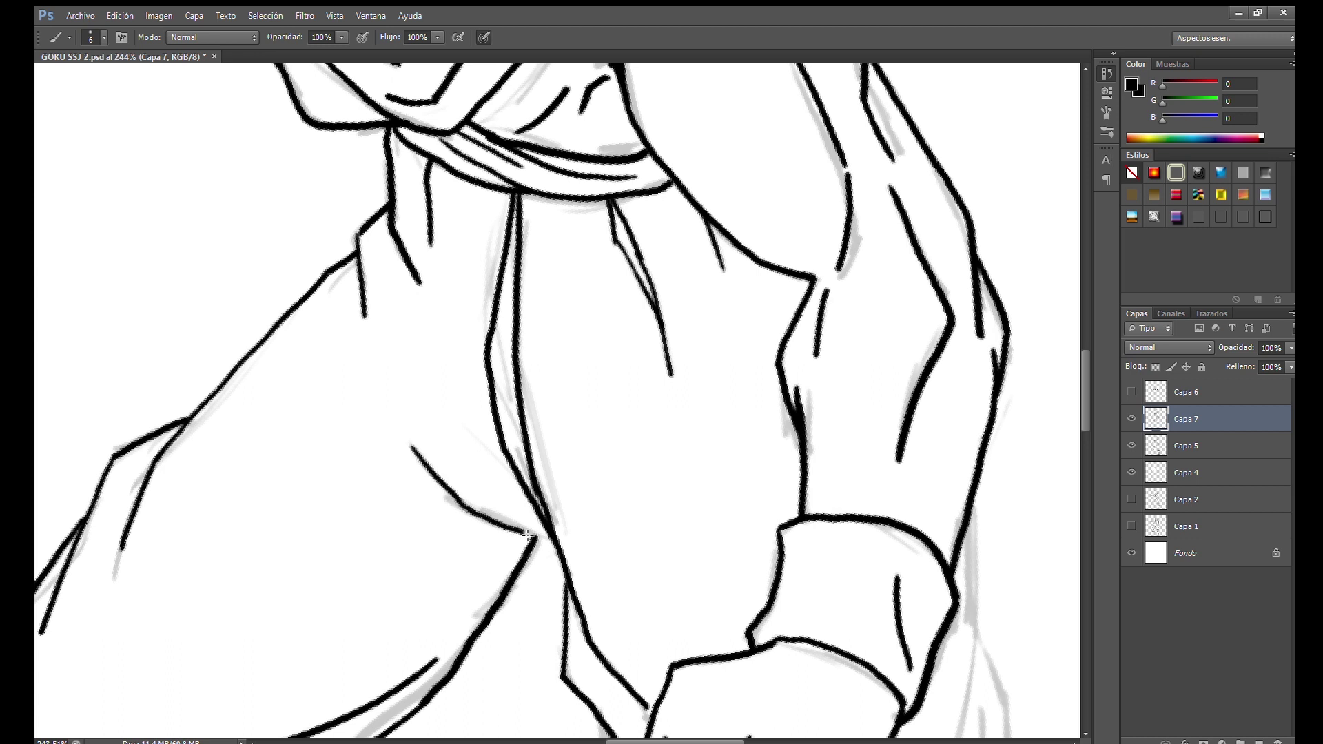
{"action": "left_click_drag", "start_coordinate": [477, 448], "coordinate": [549, 537]}
{"action": "left_click_drag", "start_coordinate": [569, 529], "coordinate": [597, 375]}
{"action": "left_click_drag", "start_coordinate": [518, 436], "coordinate": [495, 303]}
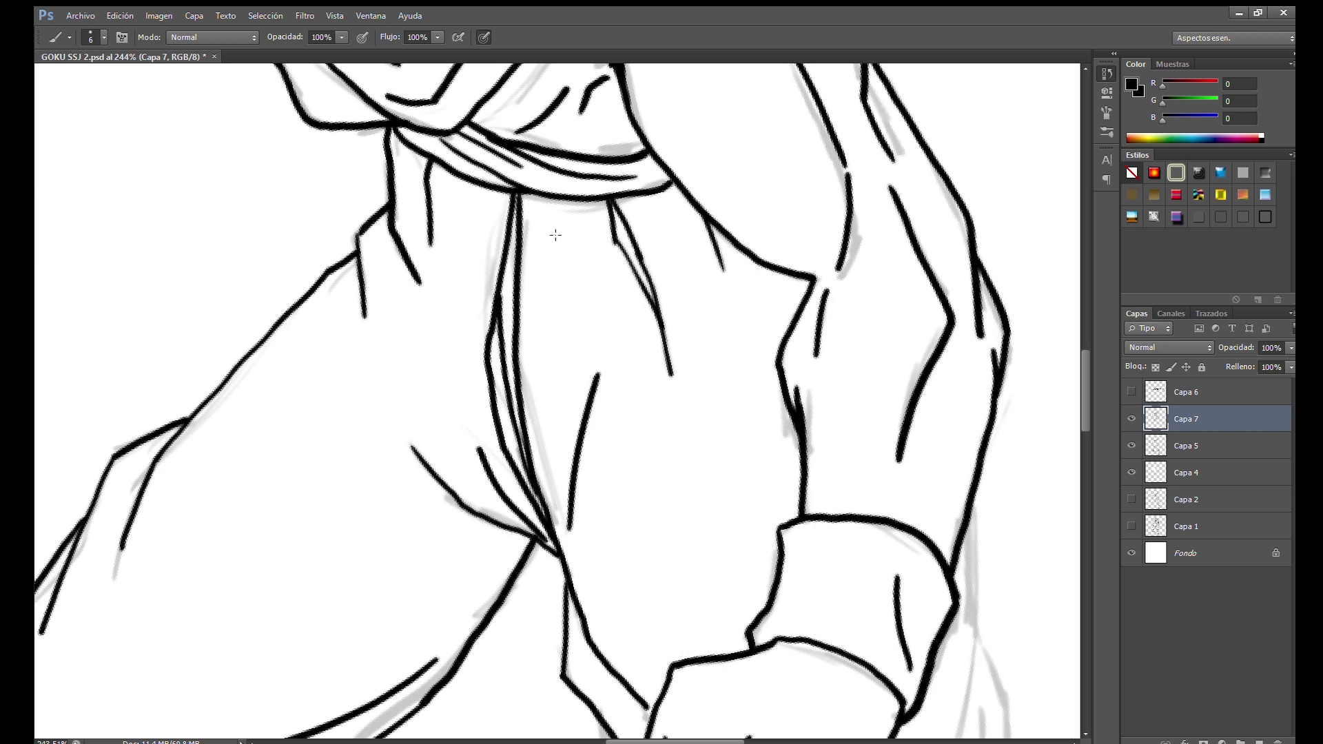
Ink the trouser leg's right and left edges and the fold along the grey sketch line
{"action": "left_click_drag", "start_coordinate": [964, 724], "coordinate": [620, 346]}
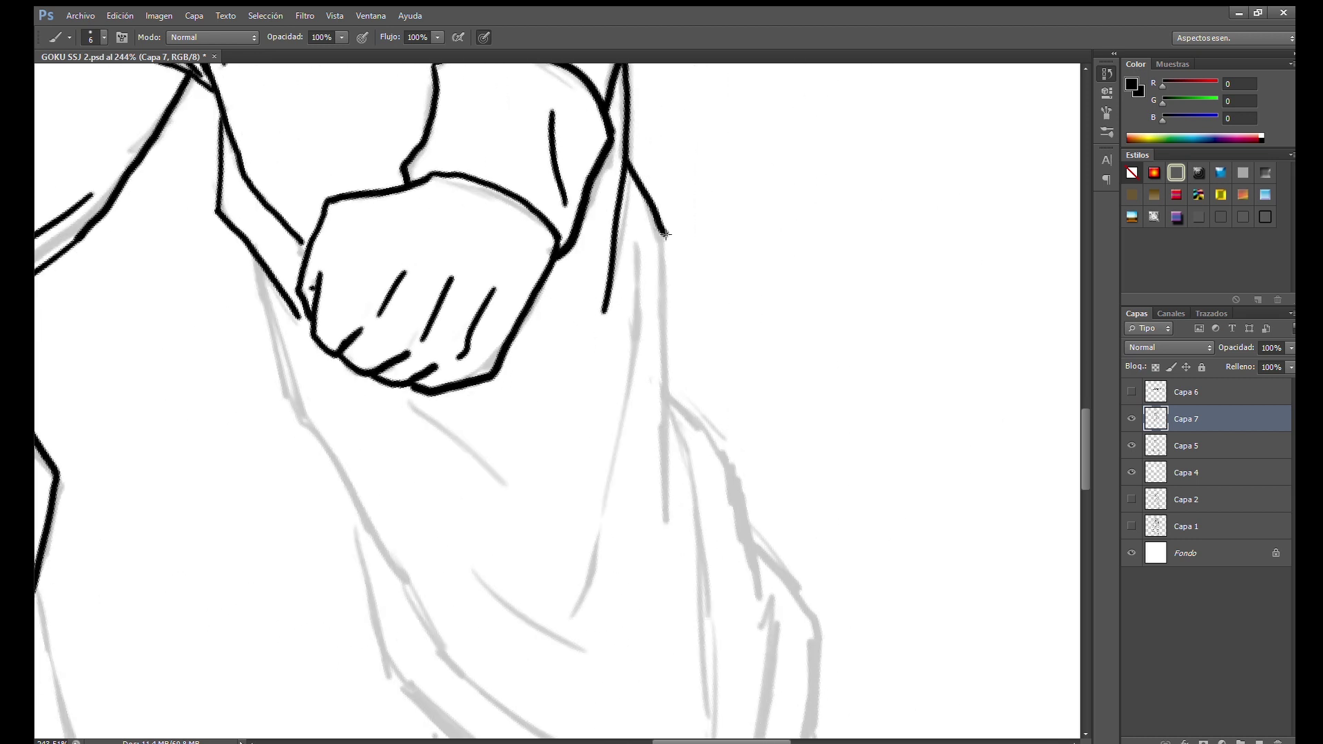
{"action": "left_click_drag", "start_coordinate": [624, 154], "coordinate": [662, 512]}
{"action": "mouse_move", "coordinate": [633, 234]}
{"action": "left_mouse_down"}
{"action": "mouse_move", "coordinate": [629, 156]}
{"action": "mouse_move", "coordinate": [577, 508]}
{"action": "left_mouse_up"}
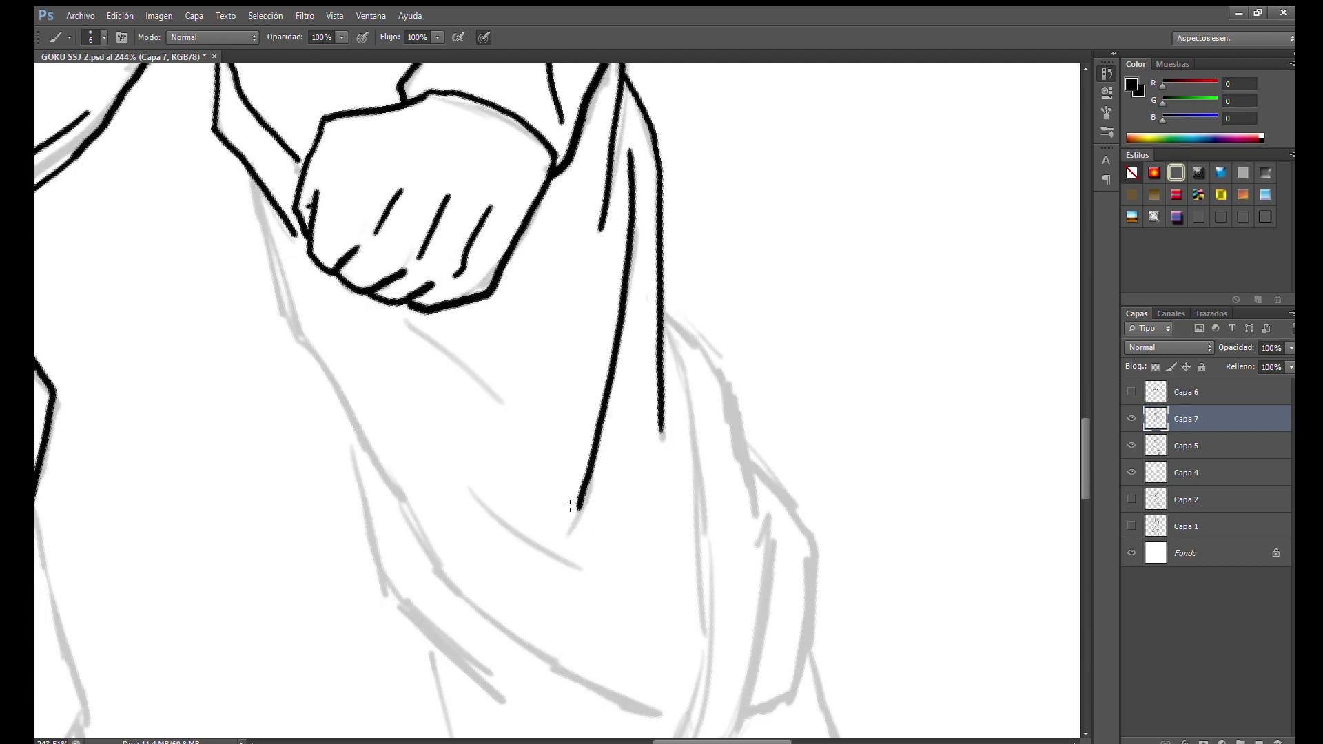
{"action": "left_click_drag", "start_coordinate": [252, 176], "coordinate": [295, 327]}
{"action": "left_click_drag", "start_coordinate": [384, 482], "coordinate": [351, 427]}
{"action": "mouse_move", "coordinate": [263, 272]}
{"action": "left_mouse_down"}
{"action": "mouse_move", "coordinate": [545, 611]}
{"action": "mouse_move", "coordinate": [623, 660]}
{"action": "left_mouse_up"}
{"action": "left_click_drag", "start_coordinate": [426, 433], "coordinate": [577, 522]}
{"action": "left_click_drag", "start_coordinate": [380, 270], "coordinate": [328, 94]}
{"action": "left_click_drag", "start_coordinate": [265, 192], "coordinate": [325, 388]}
Ink the trouser leg's right edge, bottom fold, inner fold and outer right edge
{"action": "scroll", "coordinate": [353, 415], "scroll_direction": "up", "scroll_amount": 3}
{"action": "left_click_drag", "start_coordinate": [483, 145], "coordinate": [576, 585]}
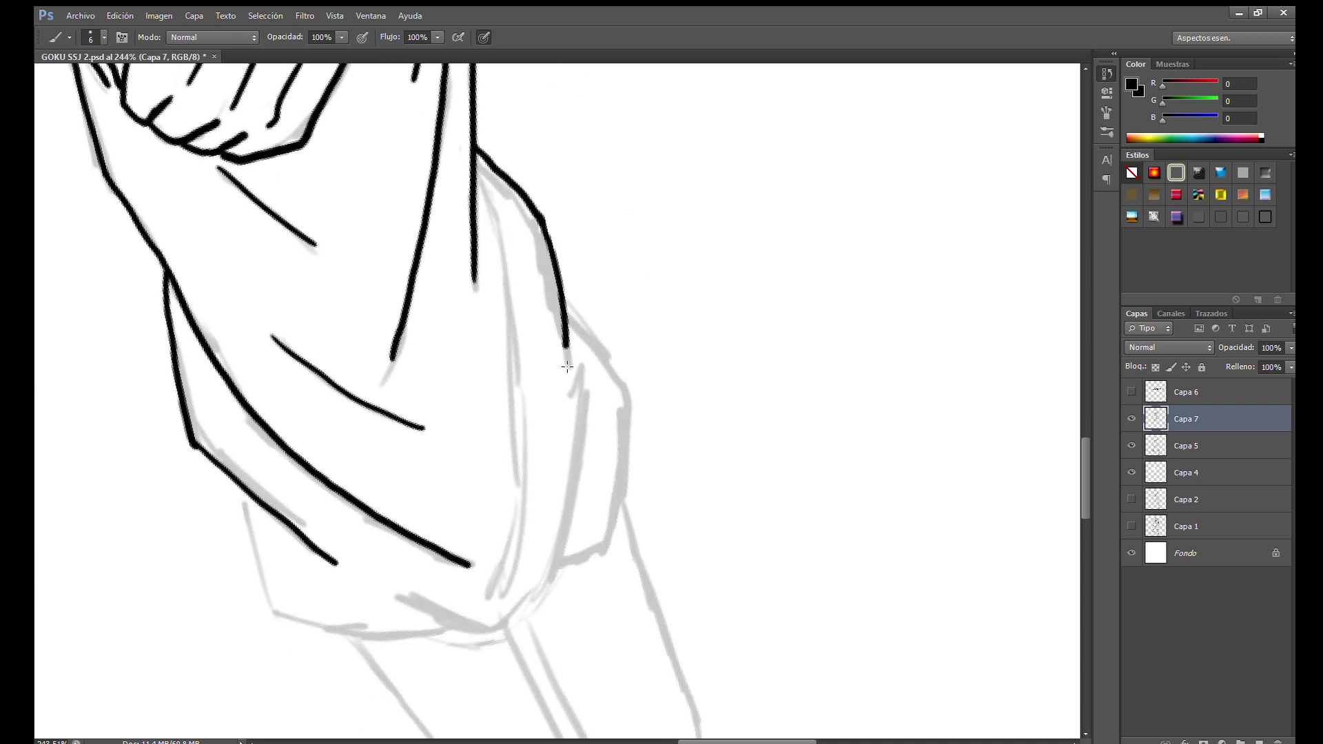
{"action": "scroll", "coordinate": [521, 389], "scroll_direction": "down", "scroll_amount": 5}
{"action": "left_click_drag", "start_coordinate": [427, 405], "coordinate": [577, 386]}
{"action": "scroll", "coordinate": [577, 385], "scroll_direction": "up", "scroll_amount": 3}
{"action": "left_click_drag", "start_coordinate": [505, 120], "coordinate": [522, 527]}
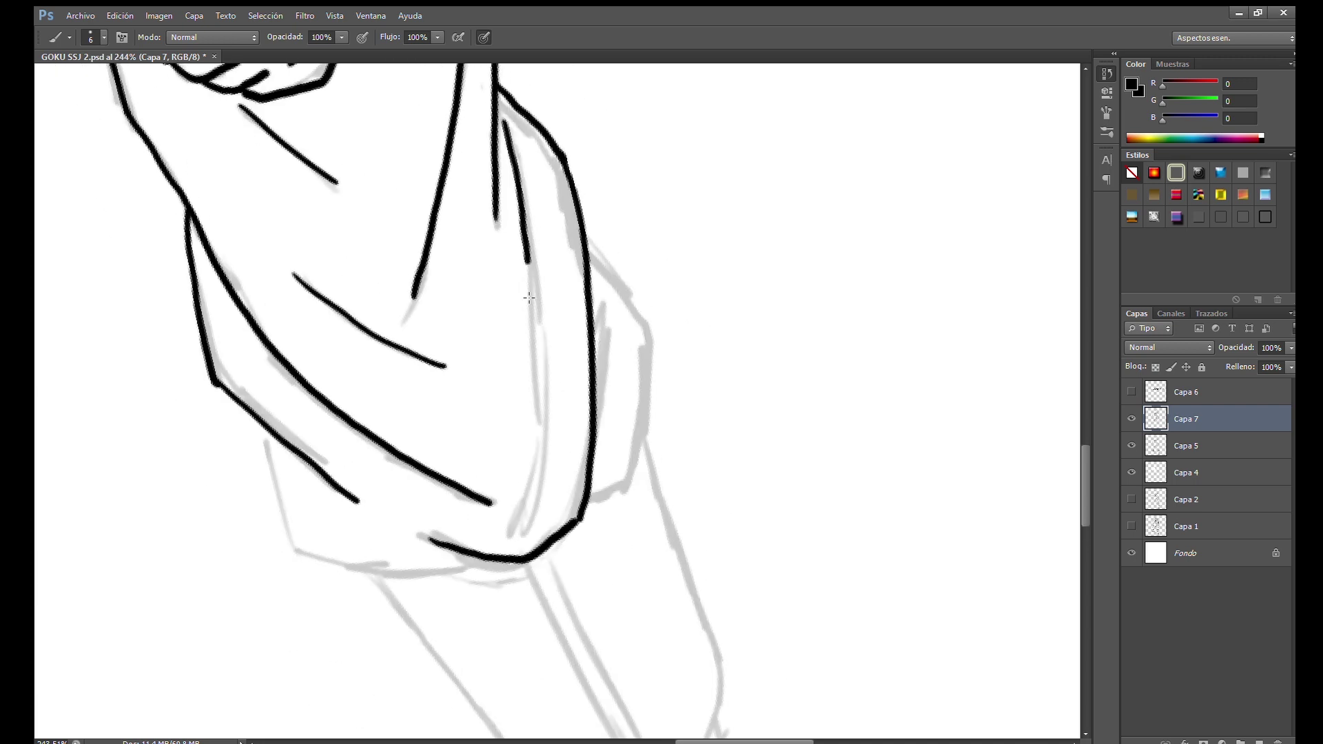
{"action": "scroll", "coordinate": [554, 212], "scroll_direction": "down", "scroll_amount": 1}
{"action": "mouse_move", "coordinate": [530, 214]}
{"action": "left_mouse_down"}
{"action": "mouse_move", "coordinate": [531, 493]}
{"action": "mouse_move", "coordinate": [599, 372]}
{"action": "left_mouse_up"}
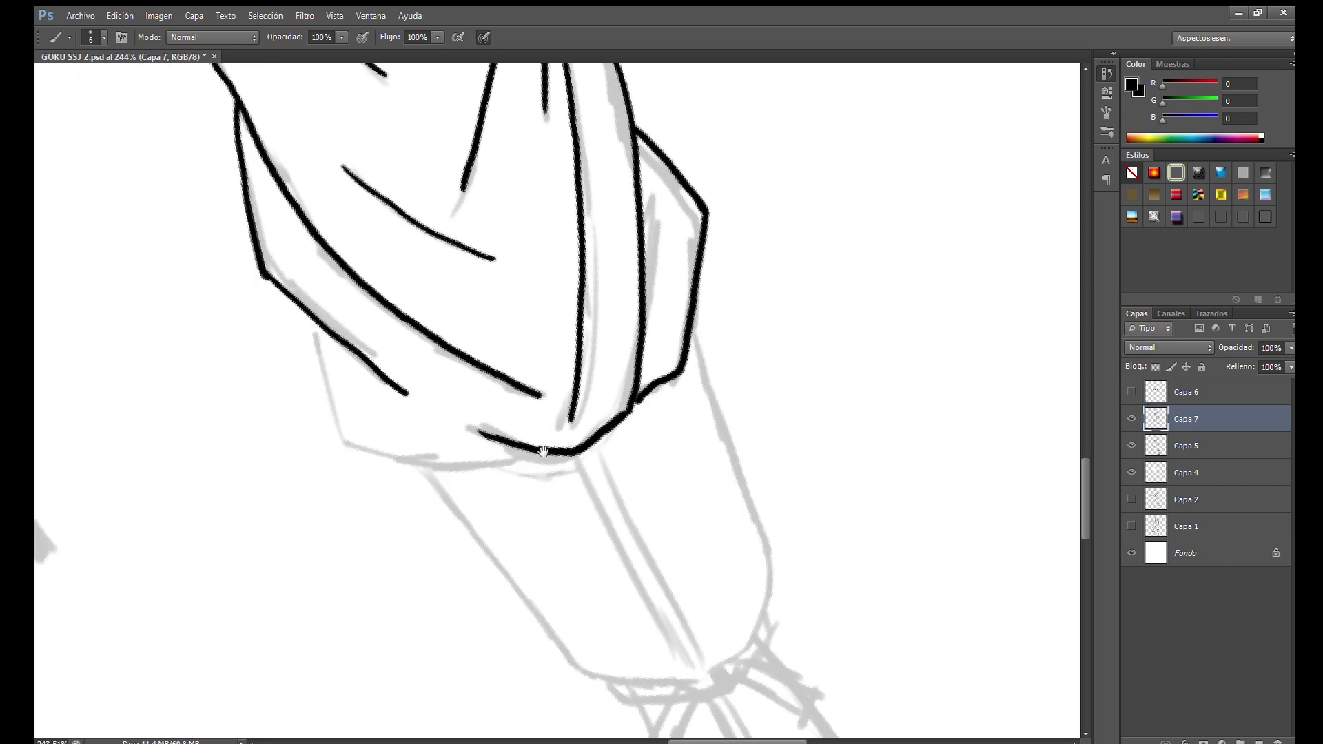
Ink the trousers' lower-left outline and the bottom of the fold
{"action": "key", "text": "2"}
{"action": "left_click_drag", "start_coordinate": [250, 304], "coordinate": [491, 442]}
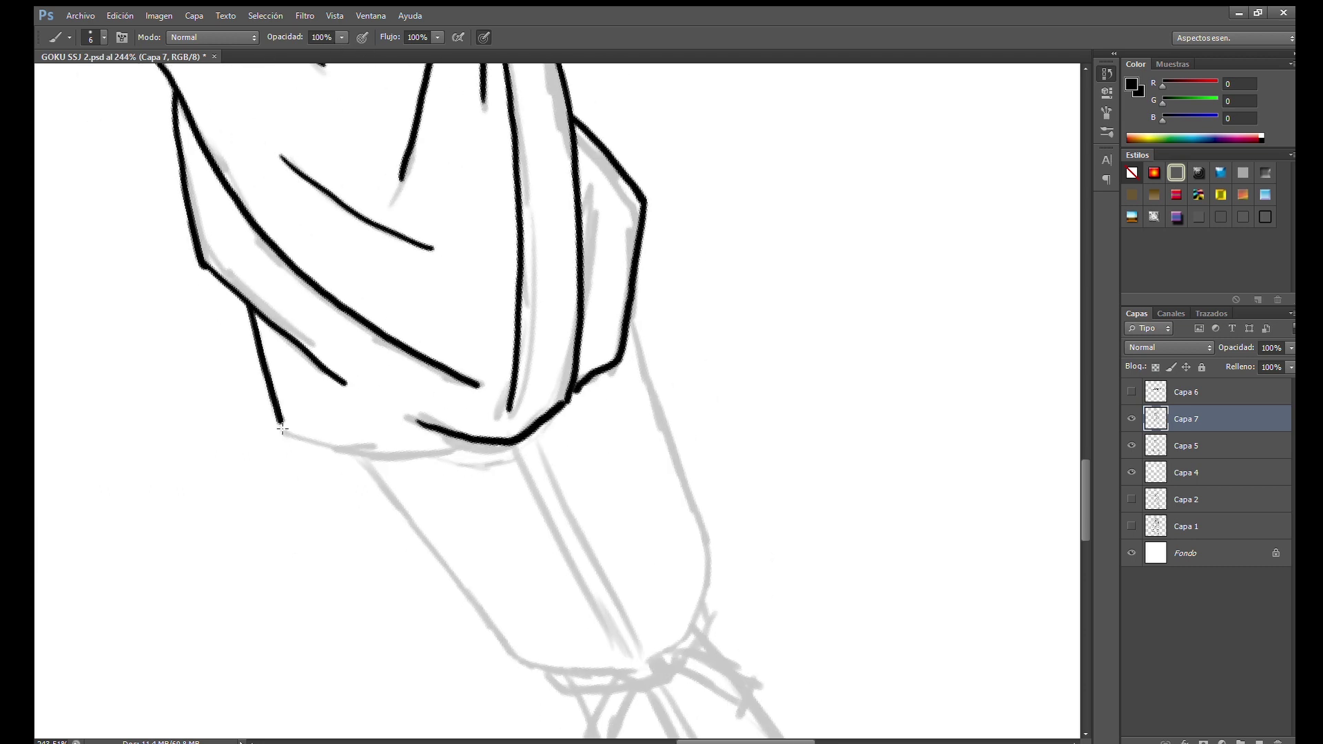
{"action": "scroll", "coordinate": [576, 434], "scroll_direction": "up", "scroll_amount": 2}
{"action": "scroll", "coordinate": [594, 404], "scroll_direction": "up", "scroll_amount": 4}
{"action": "scroll", "coordinate": [593, 405], "scroll_direction": "down", "scroll_amount": 5}
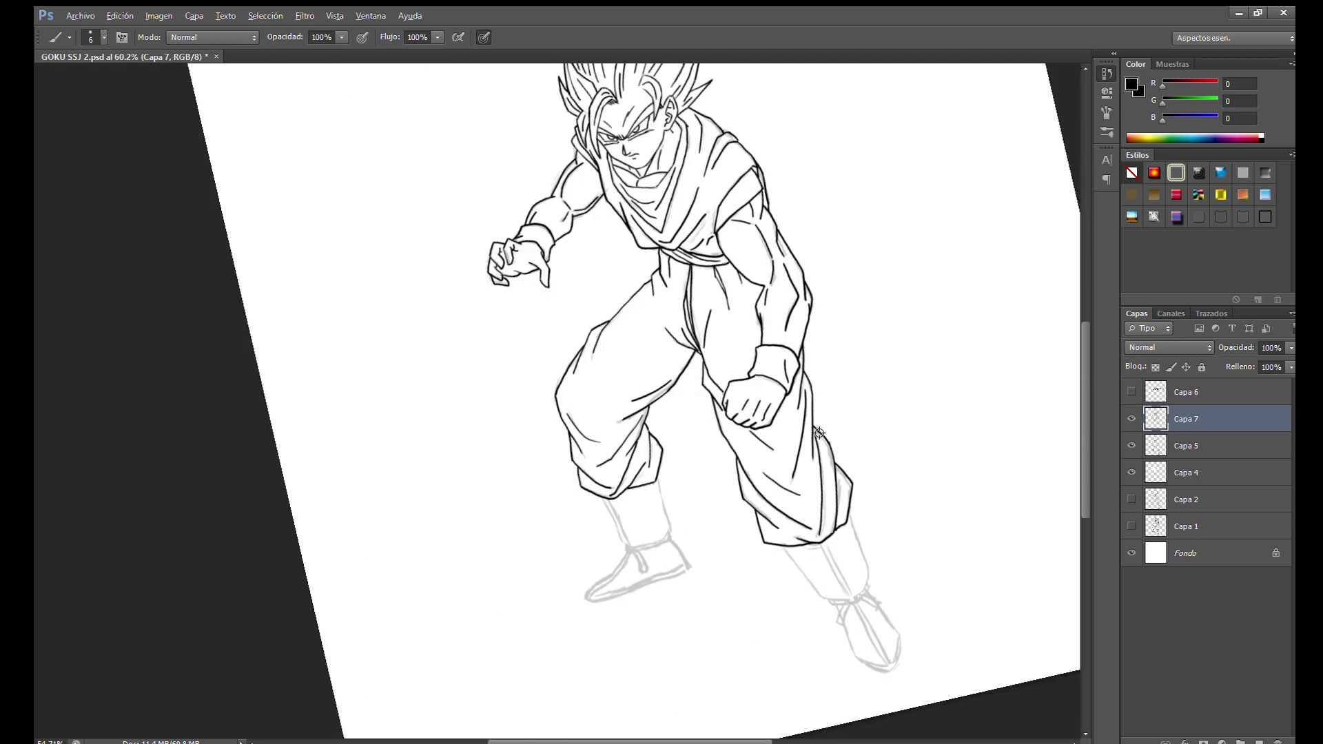
Rotate the leg upright and ink the shin's left, right and bottom edges
{"action": "scroll", "coordinate": [871, 541], "scroll_direction": "up", "scroll_amount": 4}
{"action": "key", "text": "r"}
{"action": "mouse_move", "coordinate": [720, 218]}
{"action": "left_mouse_down"}
{"action": "mouse_move", "coordinate": [797, 280]}
{"action": "mouse_move", "coordinate": [600, 445]}
{"action": "left_mouse_up"}
{"action": "scroll", "coordinate": [600, 444], "scroll_direction": "down", "scroll_amount": 5}
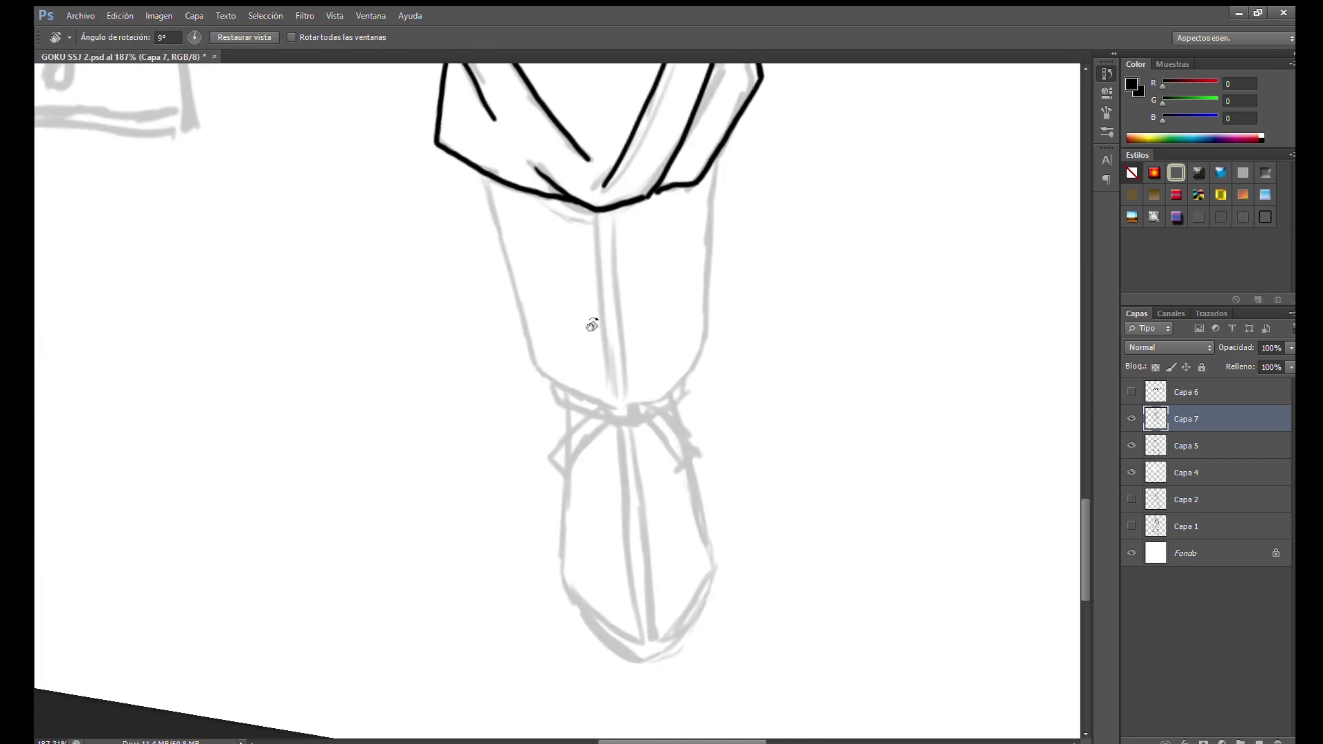
{"action": "key", "text": "b"}
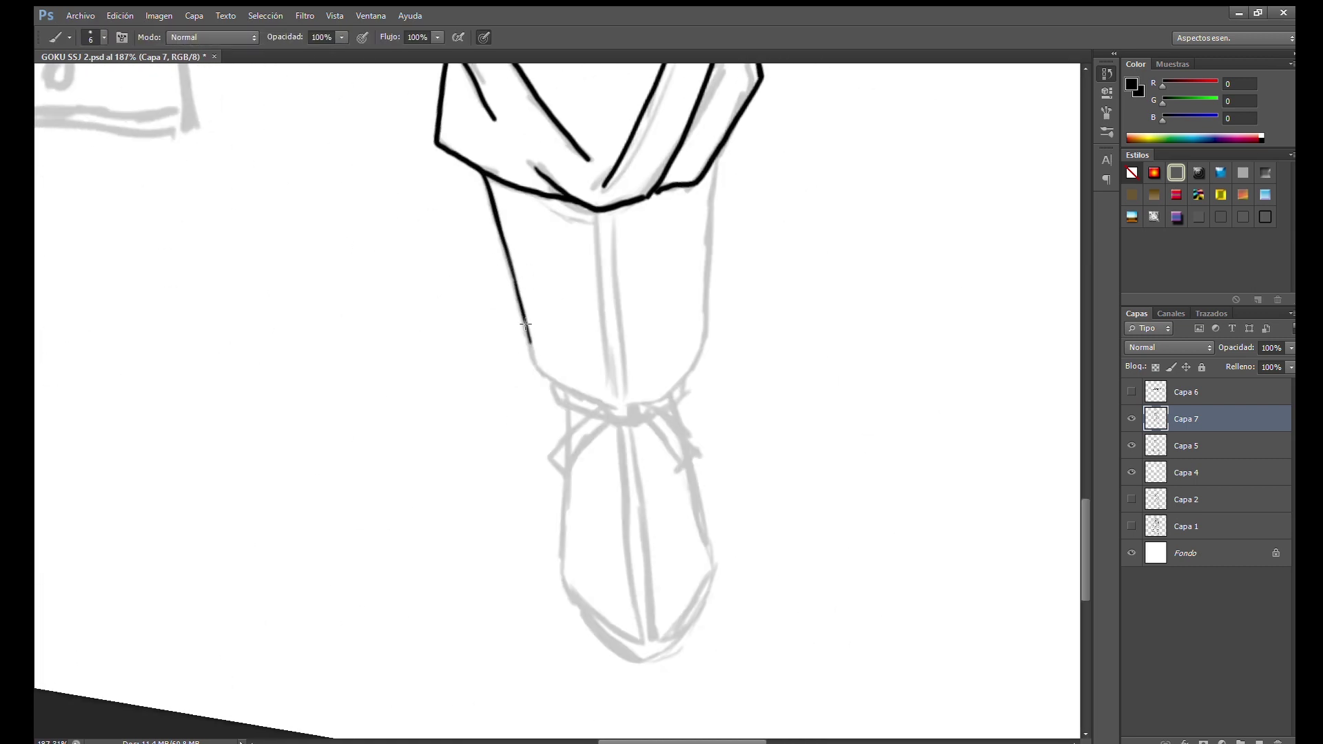
{"action": "left_click_drag", "start_coordinate": [707, 196], "coordinate": [704, 301]}
{"action": "scroll", "coordinate": [708, 327], "scroll_direction": "up", "scroll_amount": 3}
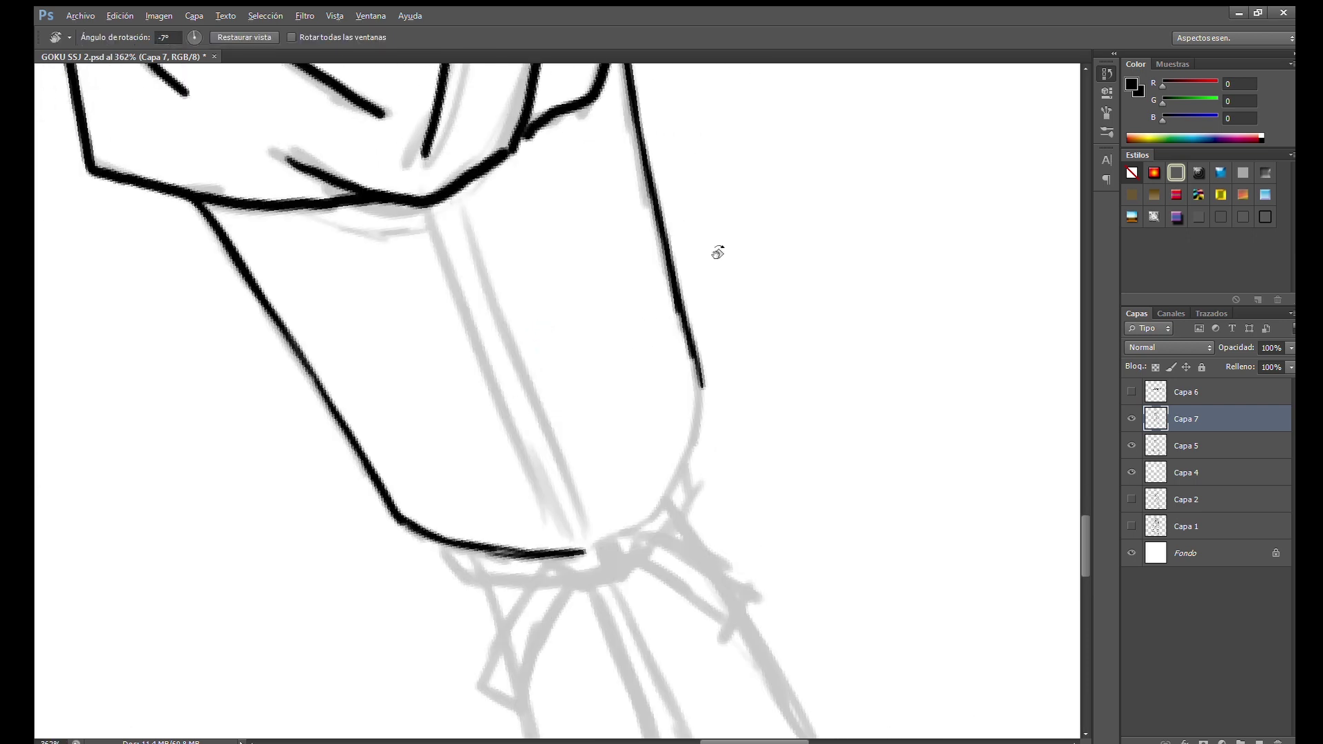
{"action": "left_click_drag", "start_coordinate": [672, 255], "coordinate": [571, 470]}
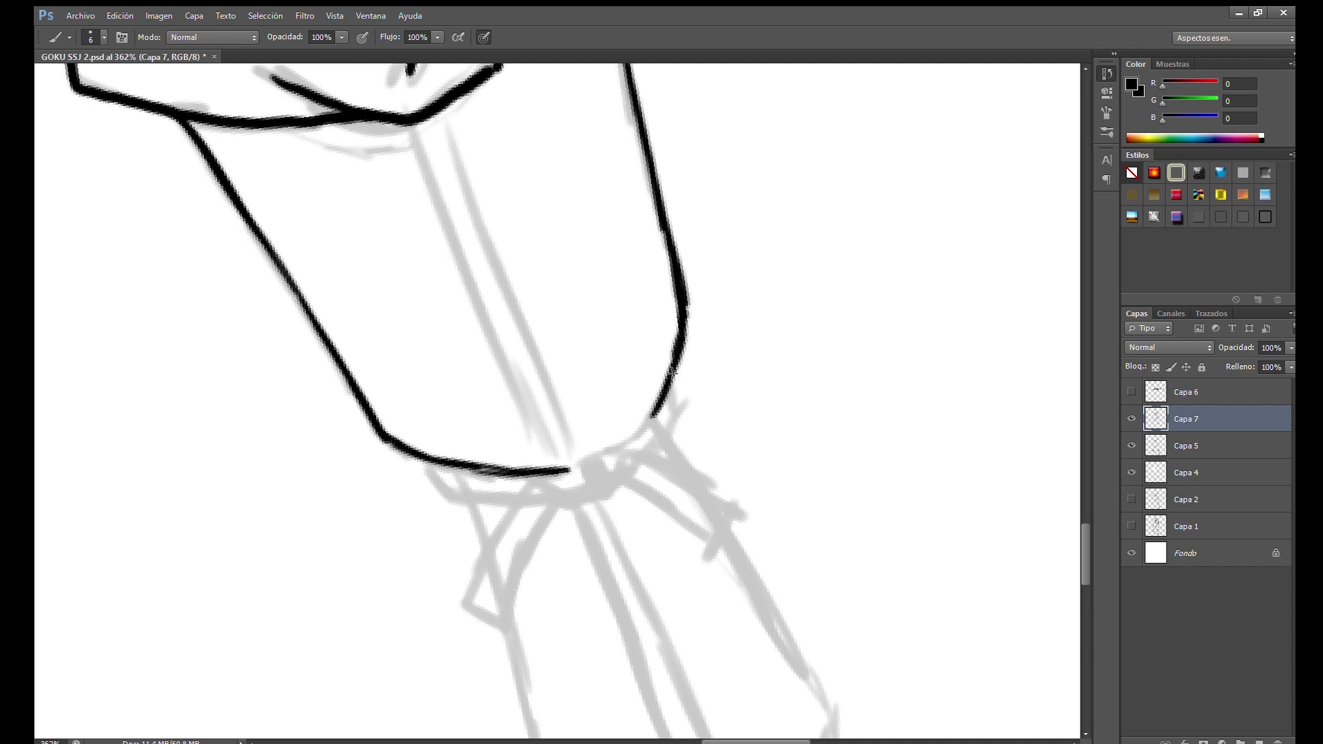
{"action": "left_click_drag", "start_coordinate": [588, 571], "coordinate": [531, 312]}
Ink the ankle cuff's bottom and right side plus its two hanging tie straps
{"action": "left_click_drag", "start_coordinate": [510, 261], "coordinate": [506, 284]}
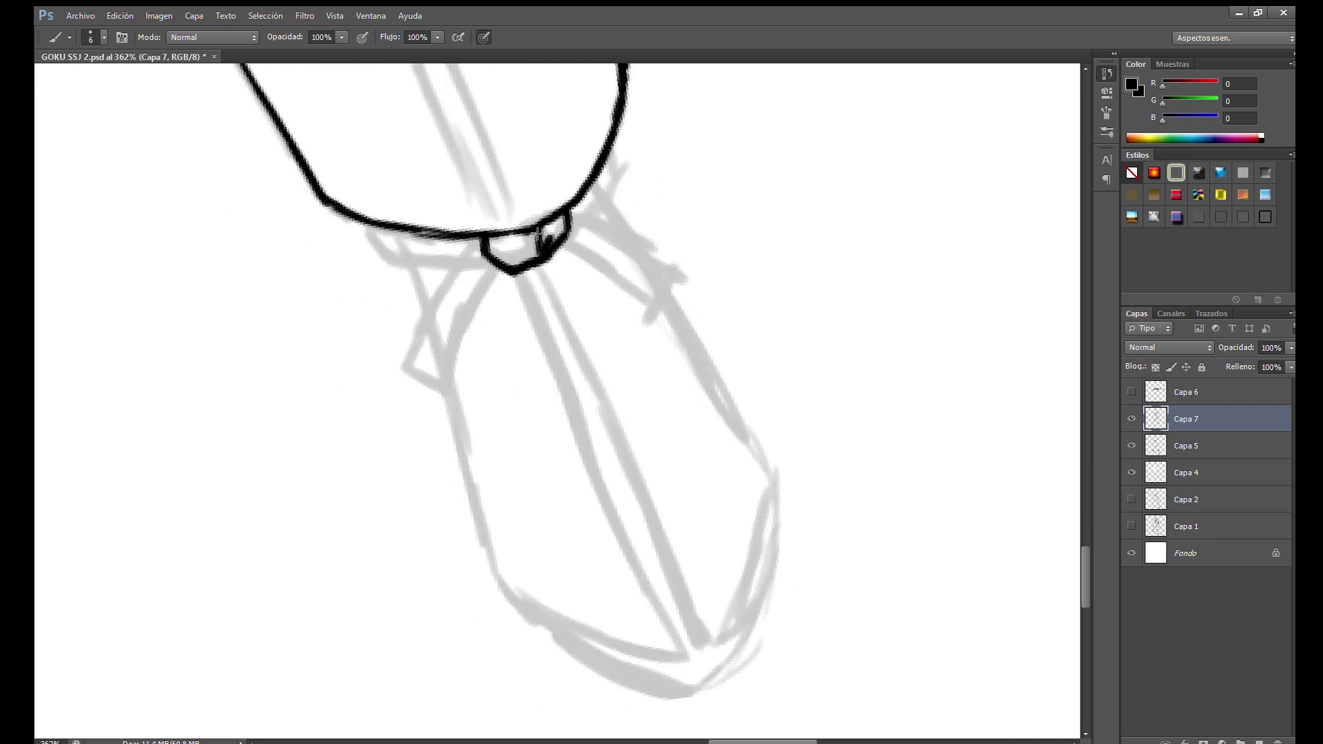
{"action": "left_click_drag", "start_coordinate": [381, 250], "coordinate": [493, 267]}
{"action": "mouse_move", "coordinate": [611, 227]}
{"action": "left_mouse_down"}
{"action": "mouse_move", "coordinate": [606, 307]}
{"action": "mouse_move", "coordinate": [558, 313]}
{"action": "mouse_move", "coordinate": [548, 300]}
{"action": "left_mouse_up"}
{"action": "mouse_move", "coordinate": [469, 219]}
{"action": "left_mouse_down"}
{"action": "mouse_move", "coordinate": [398, 355]}
{"action": "mouse_move", "coordinate": [476, 249]}
{"action": "left_mouse_up"}
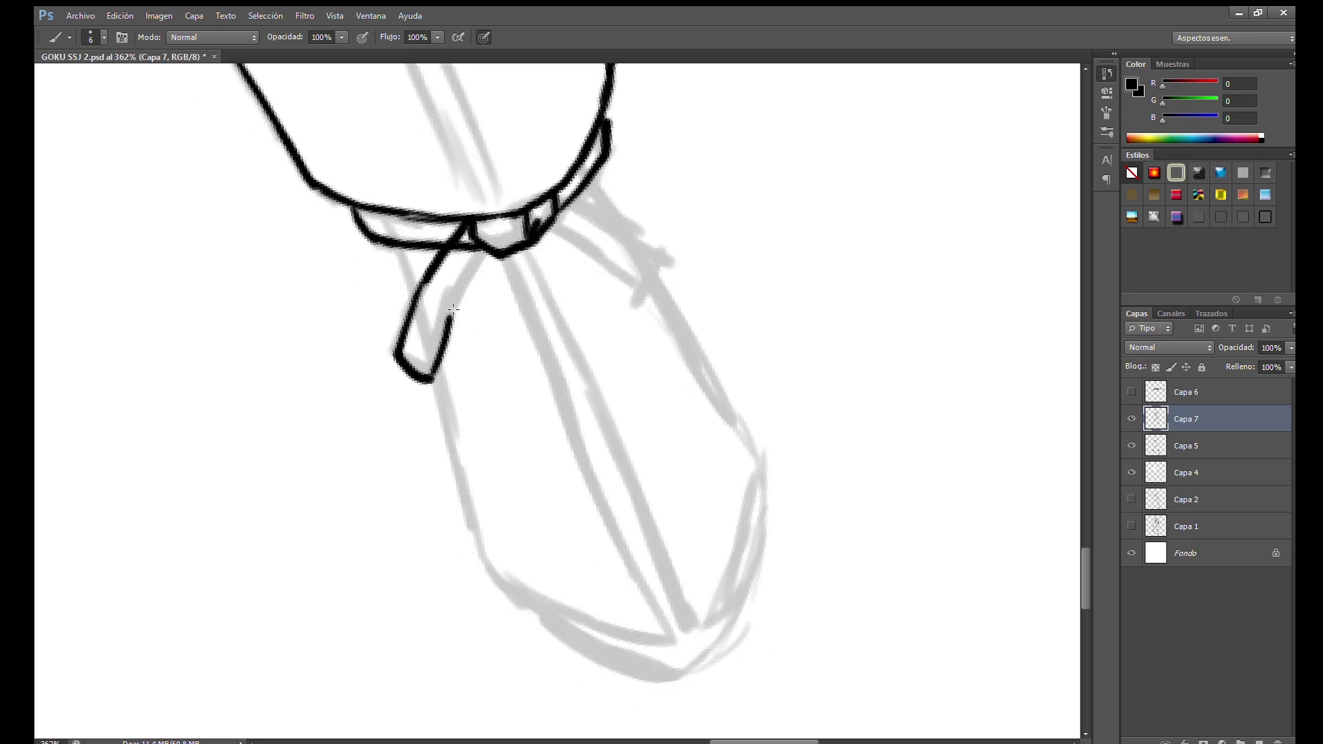
{"action": "key", "text": "e"}
{"action": "key", "text": "b"}
{"action": "mouse_move", "coordinate": [554, 221]}
{"action": "left_mouse_down"}
{"action": "mouse_move", "coordinate": [672, 291]}
{"action": "mouse_move", "coordinate": [678, 248]}
{"action": "left_mouse_up"}
{"action": "key", "text": "e"}
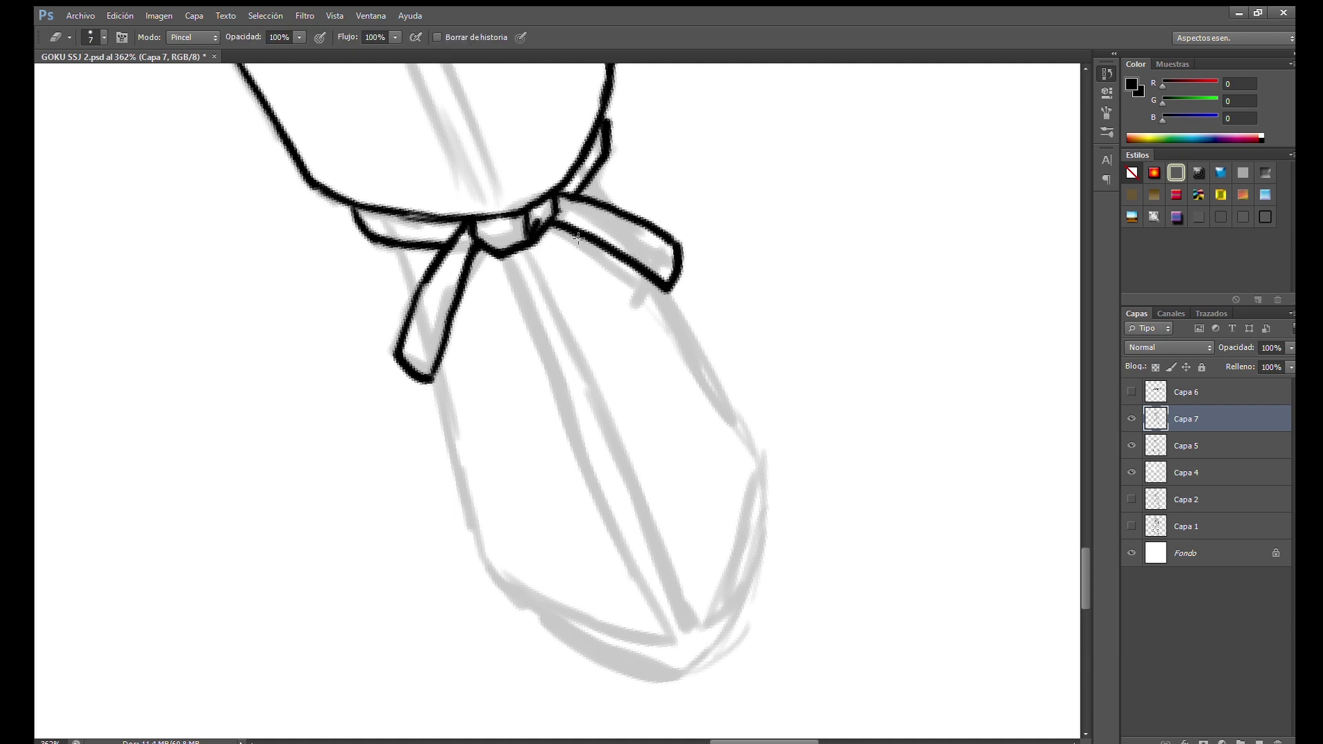
{"action": "left_click_drag", "start_coordinate": [501, 447], "coordinate": [466, 379]}
{"action": "key", "text": "b"}
{"action": "left_click_drag", "start_coordinate": [373, 200], "coordinate": [384, 226]}
Ink the boot's left and right outlines down to the toe
{"action": "left_click_drag", "start_coordinate": [384, 226], "coordinate": [361, 195]}
{"action": "left_click_drag", "start_coordinate": [370, 270], "coordinate": [644, 570]}
{"action": "left_click_drag", "start_coordinate": [685, 482], "coordinate": [673, 470]}
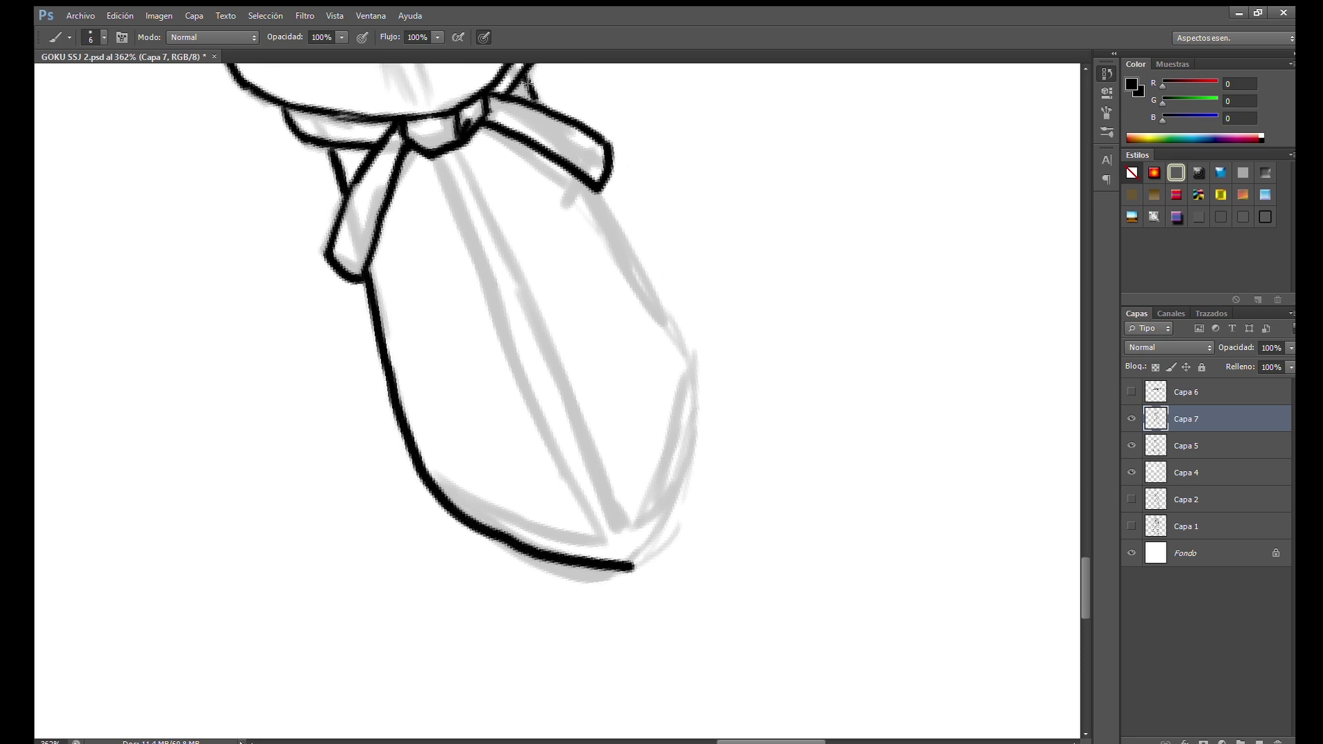
{"action": "mouse_move", "coordinate": [599, 197]}
{"action": "left_mouse_down"}
{"action": "mouse_move", "coordinate": [696, 427]}
{"action": "mouse_move", "coordinate": [634, 566]}
{"action": "left_mouse_up"}
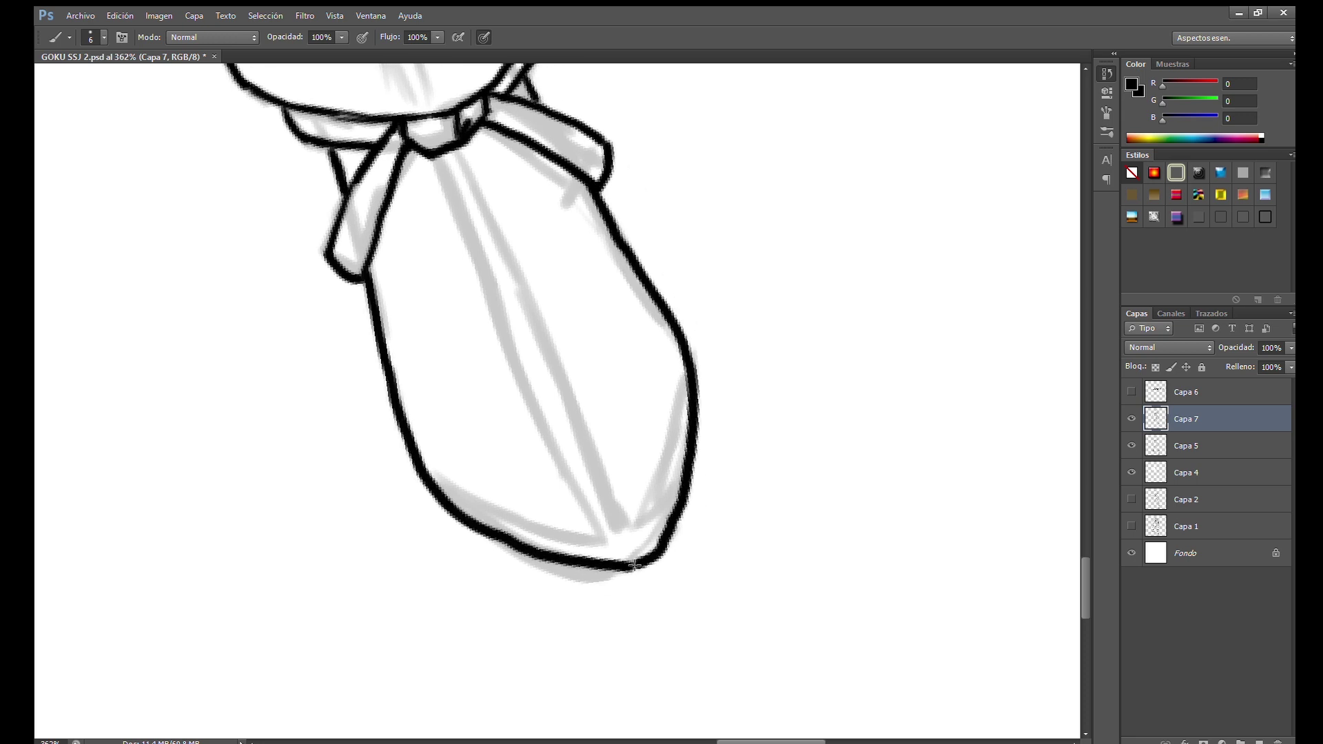
{"action": "key", "text": "r"}
{"action": "left_click_drag", "start_coordinate": [654, 262], "coordinate": [761, 338]}
{"action": "left_click_drag", "start_coordinate": [636, 285], "coordinate": [632, 265]}
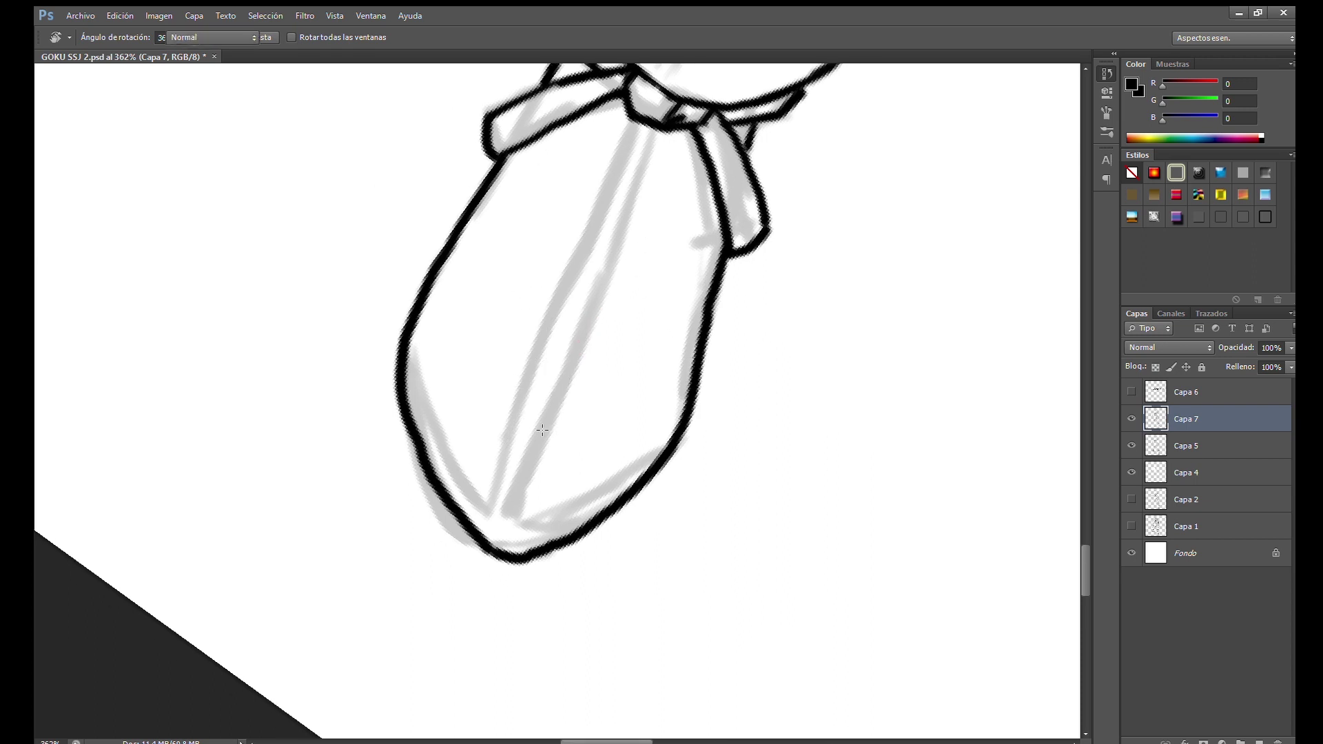
{"action": "key", "text": "b"}
Ink the boot's double centre seam lines and darken its left outline
{"action": "mouse_move", "coordinate": [496, 503]}
{"action": "left_mouse_down"}
{"action": "mouse_move", "coordinate": [559, 215]}
{"action": "mouse_move", "coordinate": [634, 127]}
{"action": "mouse_move", "coordinate": [545, 324]}
{"action": "mouse_move", "coordinate": [594, 203]}
{"action": "left_mouse_up"}
{"action": "key", "text": "e"}
{"action": "left_click_drag", "start_coordinate": [509, 481], "coordinate": [551, 362]}
{"action": "key", "text": "b"}
{"action": "left_click_drag", "start_coordinate": [517, 511], "coordinate": [600, 261]}
{"action": "left_click_drag", "start_coordinate": [545, 413], "coordinate": [645, 151]}
{"action": "left_click_drag", "start_coordinate": [697, 205], "coordinate": [686, 208]}
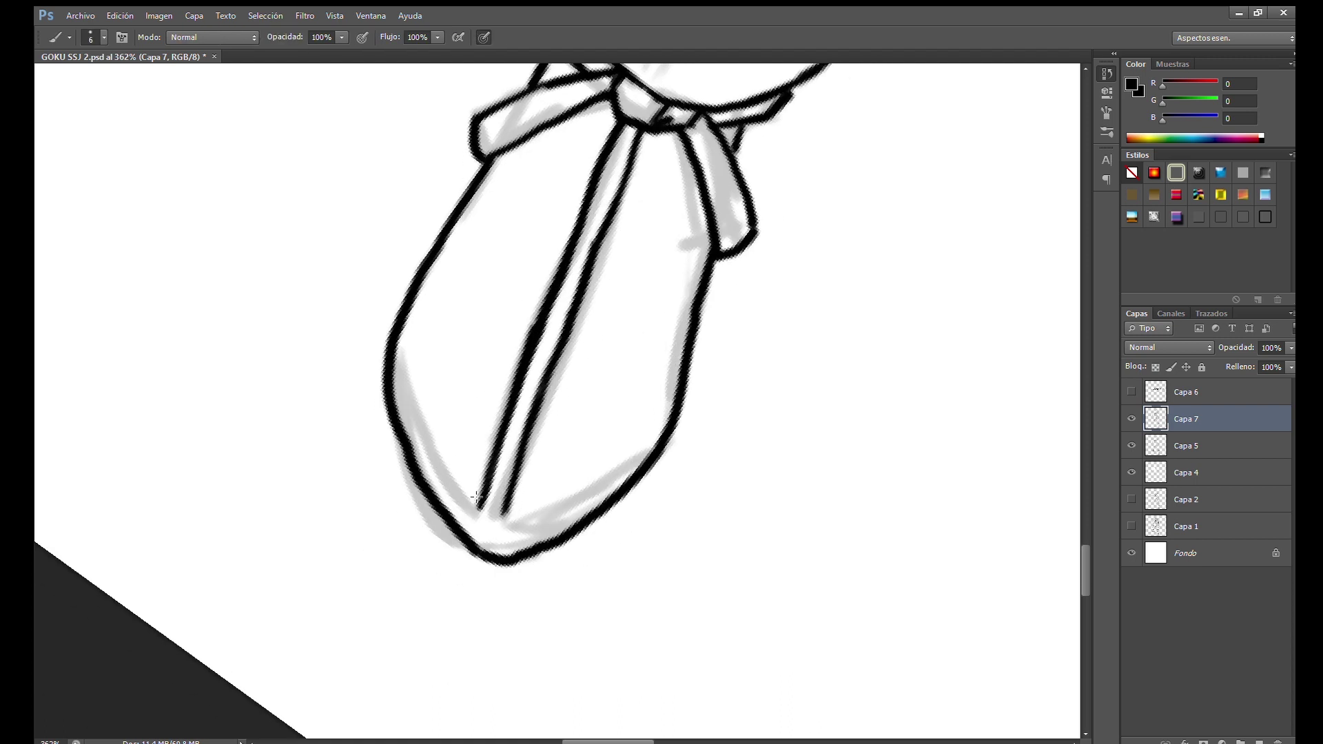
{"action": "left_click_drag", "start_coordinate": [439, 466], "coordinate": [392, 322]}
Draw the inner shin seam line, redoing and trimming it until clean
{"action": "key", "text": "r"}
{"action": "mouse_move", "coordinate": [556, 335]}
{"action": "left_mouse_down"}
{"action": "mouse_move", "coordinate": [682, 481]}
{"action": "mouse_move", "coordinate": [642, 341]}
{"action": "mouse_move", "coordinate": [704, 338]}
{"action": "mouse_move", "coordinate": [566, 267]}
{"action": "left_mouse_up"}
{"action": "key", "text": "b"}
{"action": "key", "text": "r"}
{"action": "key", "text": "b"}
{"action": "left_click_drag", "start_coordinate": [501, 187], "coordinate": [633, 442]}
{"action": "key", "text": "ctrl+z"}
{"action": "left_click_drag", "start_coordinate": [521, 218], "coordinate": [630, 411]}
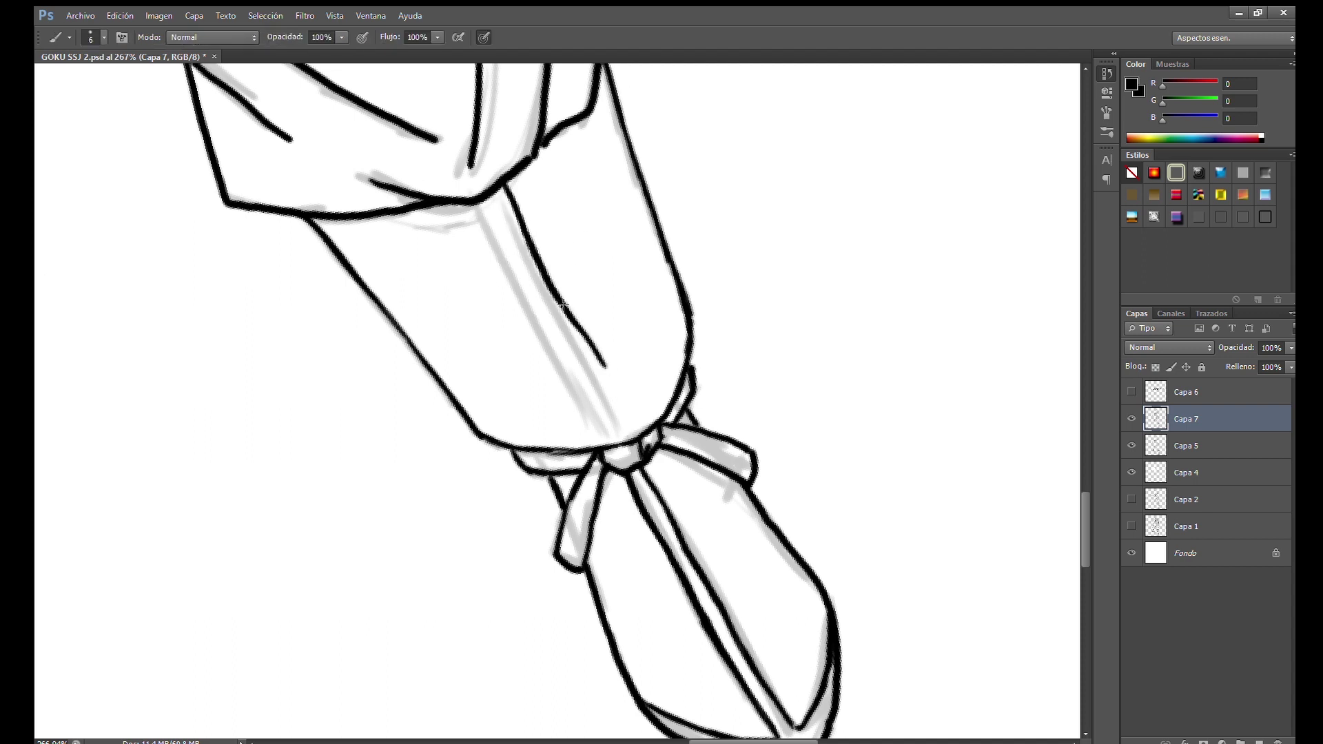
{"action": "key", "text": "ctrl+z"}
{"action": "left_click_drag", "start_coordinate": [529, 291], "coordinate": [574, 367]}
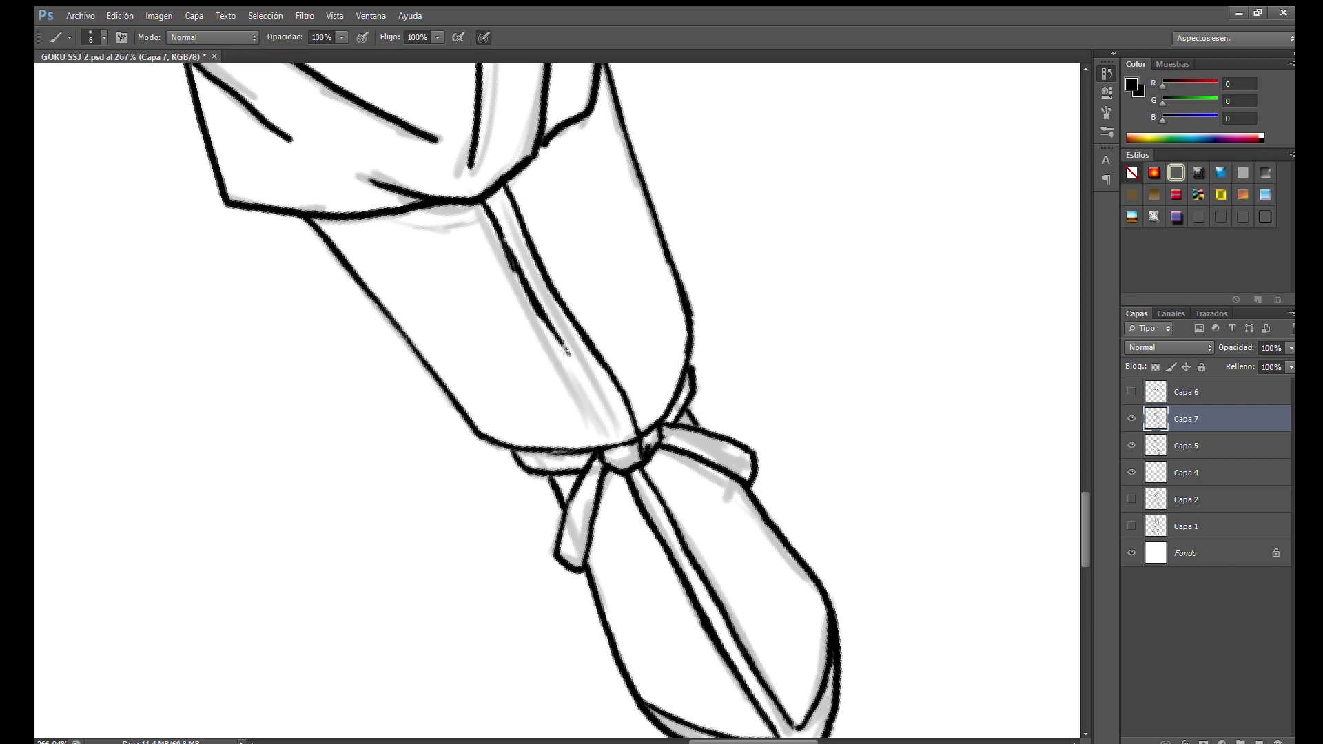
{"action": "key", "text": "e"}
{"action": "left_click_drag", "start_coordinate": [540, 318], "coordinate": [497, 229]}
{"action": "key", "text": "b"}
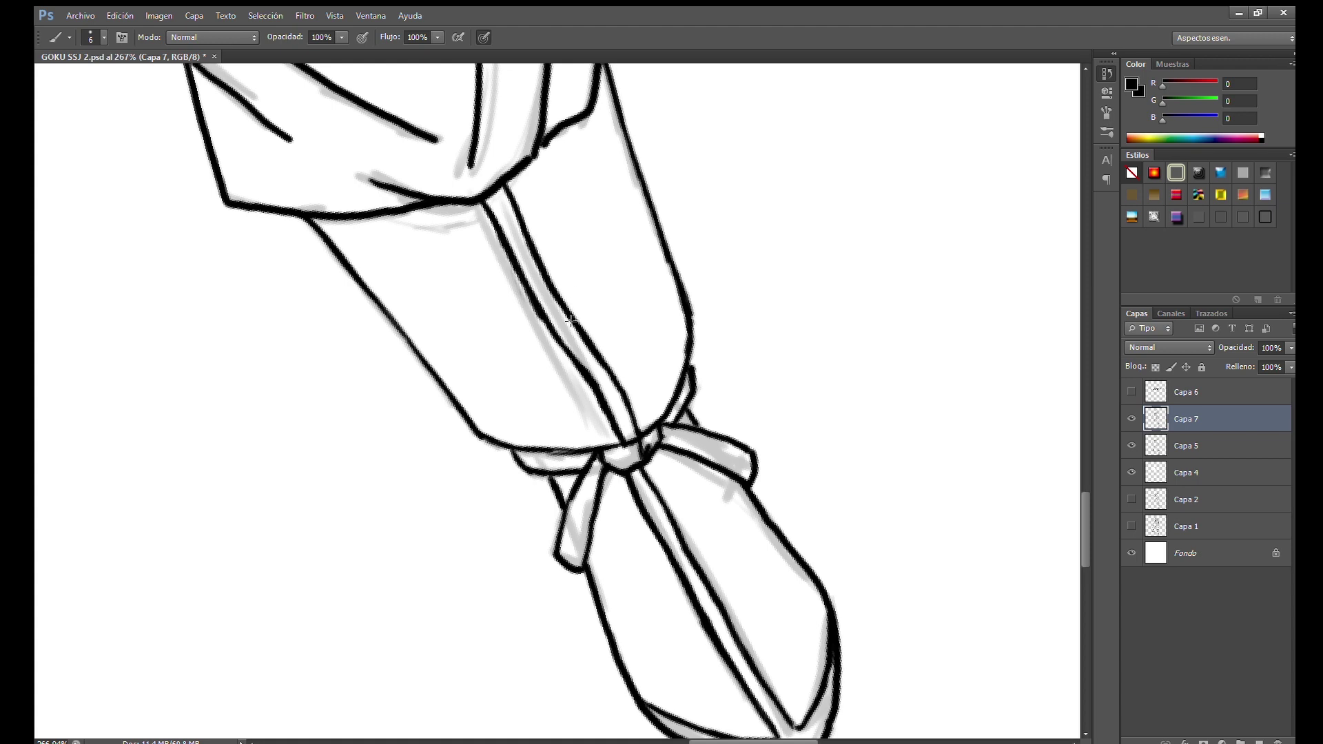
{"action": "left_click_drag", "start_coordinate": [315, 381], "coordinate": [453, 381]}
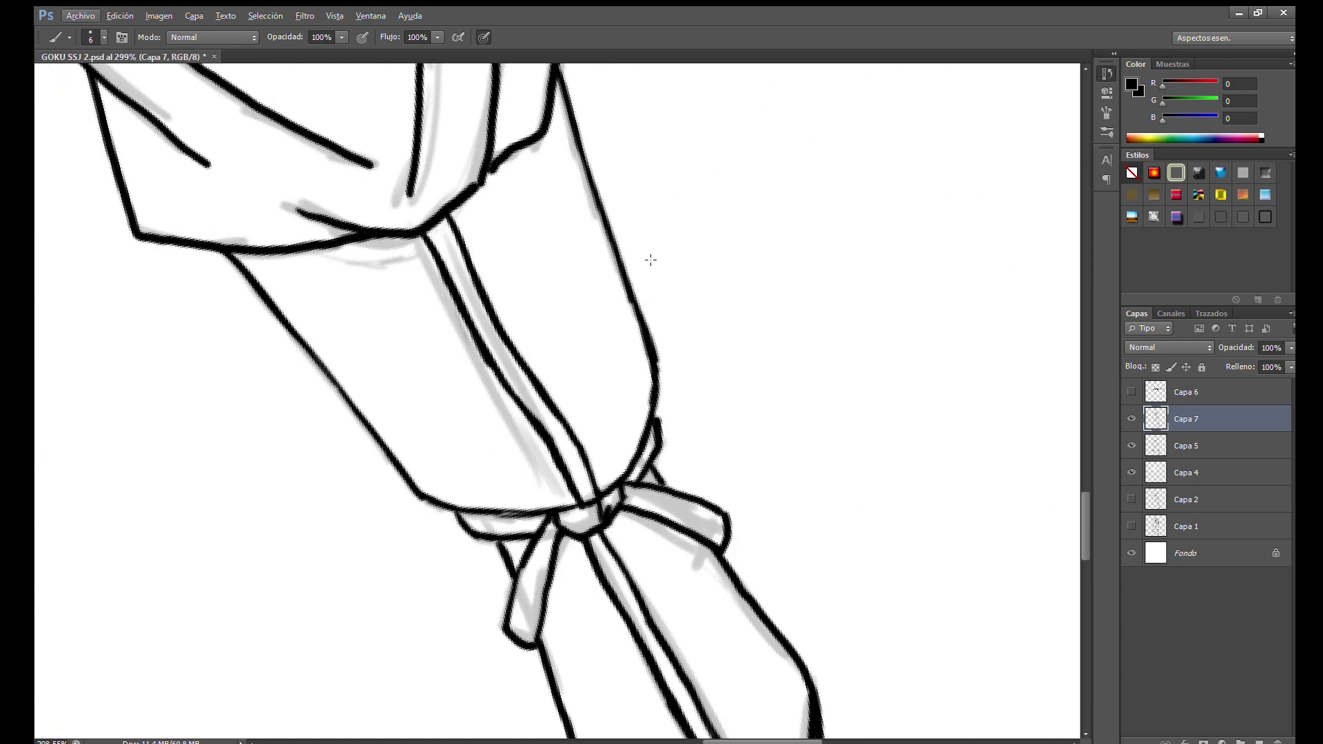
Clean up and darken the boot's centre seam lines, then turn the view to the other leg
{"action": "key", "text": "r"}
{"action": "mouse_move", "coordinate": [537, 502]}
{"action": "left_mouse_down"}
{"action": "mouse_move", "coordinate": [612, 421]}
{"action": "mouse_move", "coordinate": [540, 221]}
{"action": "left_mouse_up"}
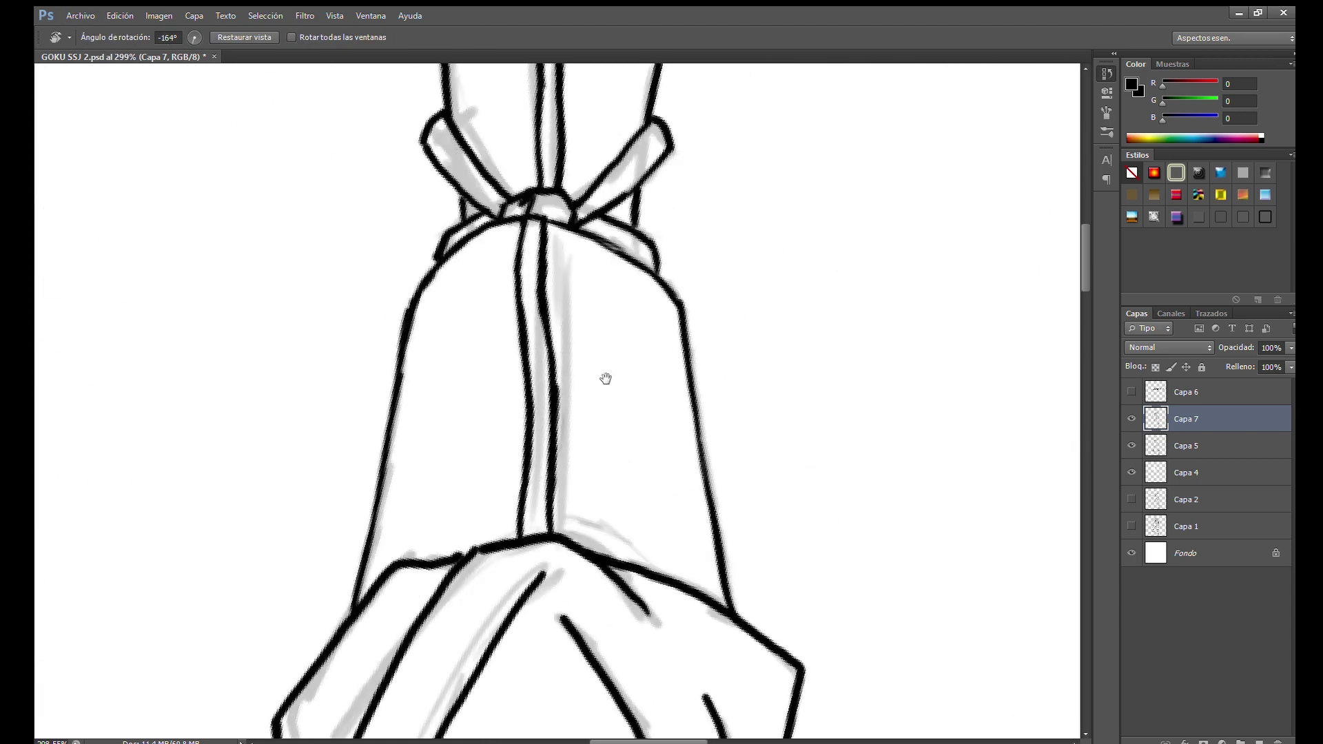
{"action": "key", "text": "e"}
{"action": "mouse_move", "coordinate": [563, 451]}
{"action": "left_mouse_down"}
{"action": "mouse_move", "coordinate": [557, 345]}
{"action": "mouse_move", "coordinate": [535, 458]}
{"action": "mouse_move", "coordinate": [527, 293]}
{"action": "left_mouse_up"}
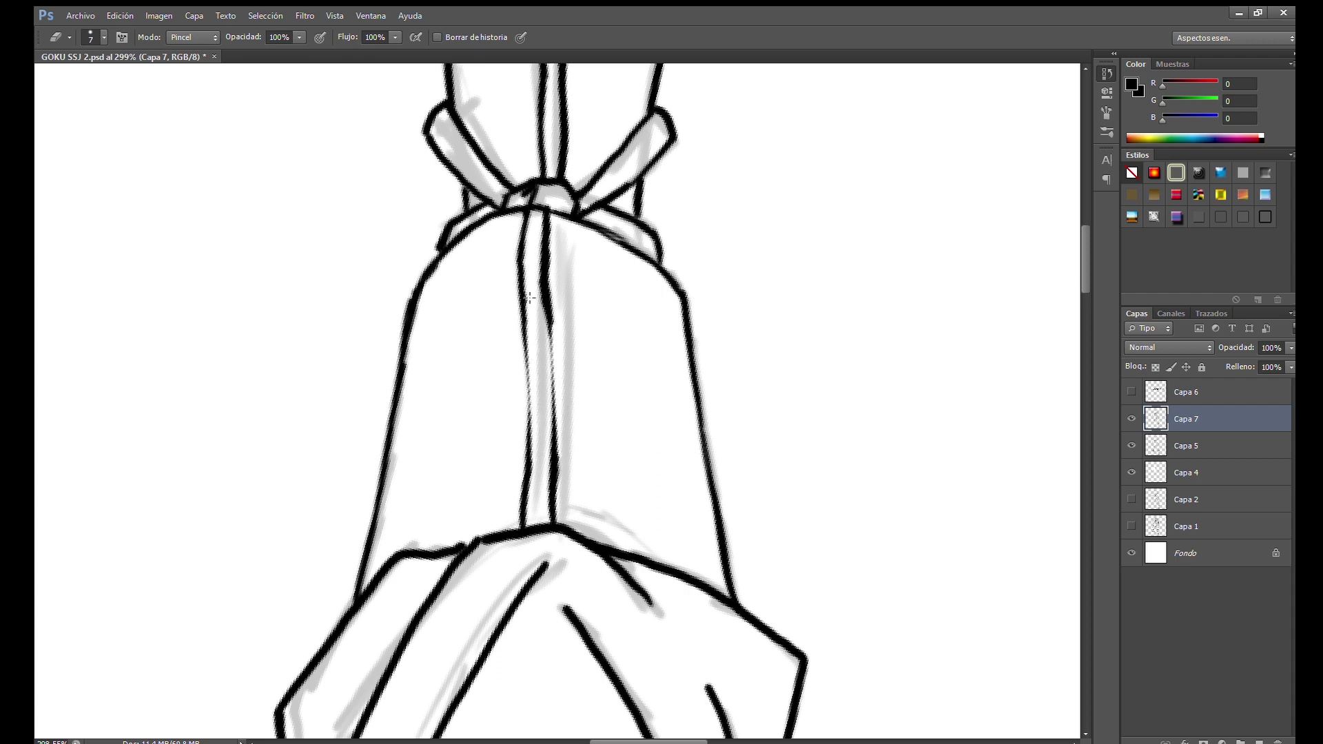
{"action": "key", "text": "b"}
{"action": "left_click_drag", "start_coordinate": [555, 500], "coordinate": [552, 393]}
{"action": "left_click_drag", "start_coordinate": [526, 472], "coordinate": [522, 319]}
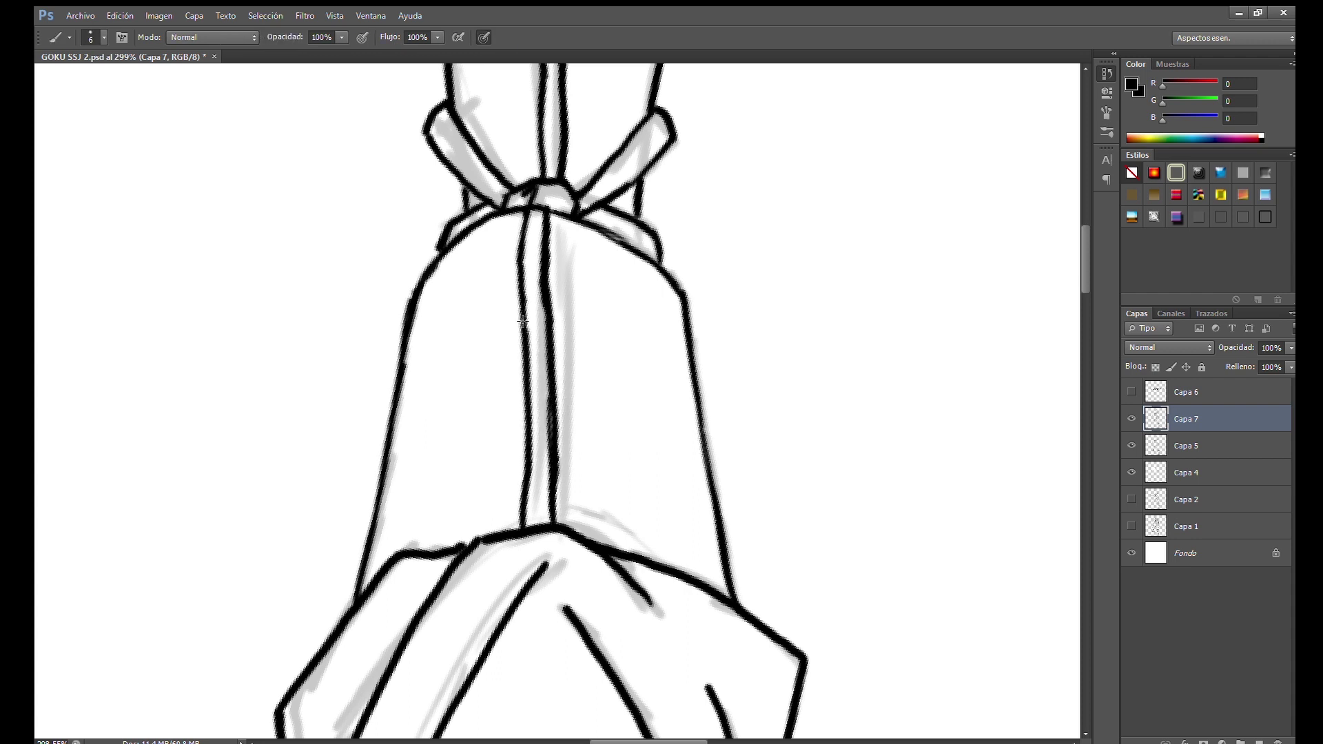
{"action": "key", "text": "r"}
{"action": "mouse_move", "coordinate": [703, 217]}
{"action": "left_mouse_down"}
{"action": "mouse_move", "coordinate": [756, 584]}
{"action": "mouse_move", "coordinate": [623, 434]}
{"action": "mouse_move", "coordinate": [612, 541]}
{"action": "left_mouse_up"}
Ink the other shin's left and right edges and its bottom hem line
{"action": "left_click_drag", "start_coordinate": [360, 229], "coordinate": [379, 269]}
{"action": "mouse_move", "coordinate": [379, 269]}
{"action": "left_mouse_down"}
{"action": "mouse_move", "coordinate": [420, 279]}
{"action": "mouse_move", "coordinate": [483, 503]}
{"action": "left_mouse_up"}
{"action": "left_click_drag", "start_coordinate": [662, 492], "coordinate": [696, 448]}
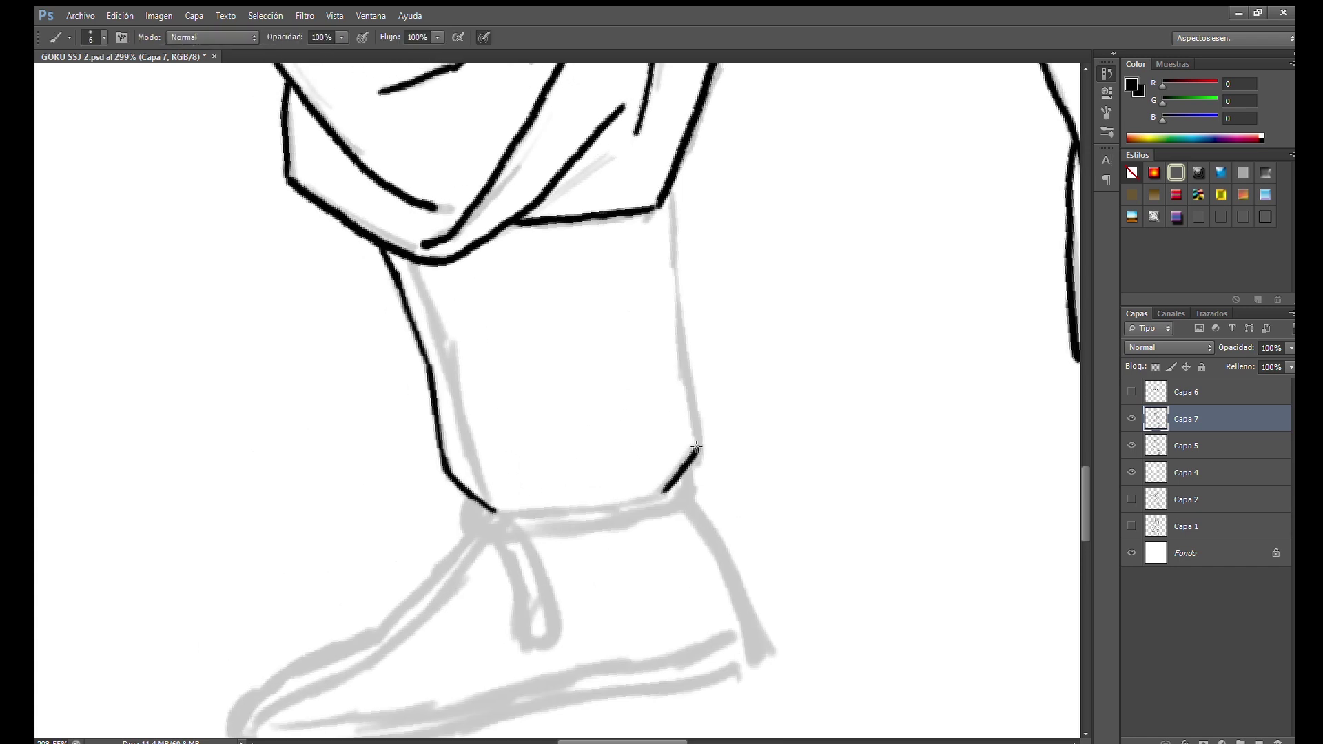
{"action": "left_click_drag", "start_coordinate": [684, 356], "coordinate": [673, 178]}
{"action": "mouse_move", "coordinate": [505, 509]}
{"action": "left_mouse_down"}
{"action": "mouse_move", "coordinate": [614, 507]}
{"action": "mouse_move", "coordinate": [679, 464]}
{"action": "left_mouse_up"}
Ink the trouser fold at the ankle with its inner line and small loop
{"action": "key", "text": "r"}
{"action": "key", "text": "b"}
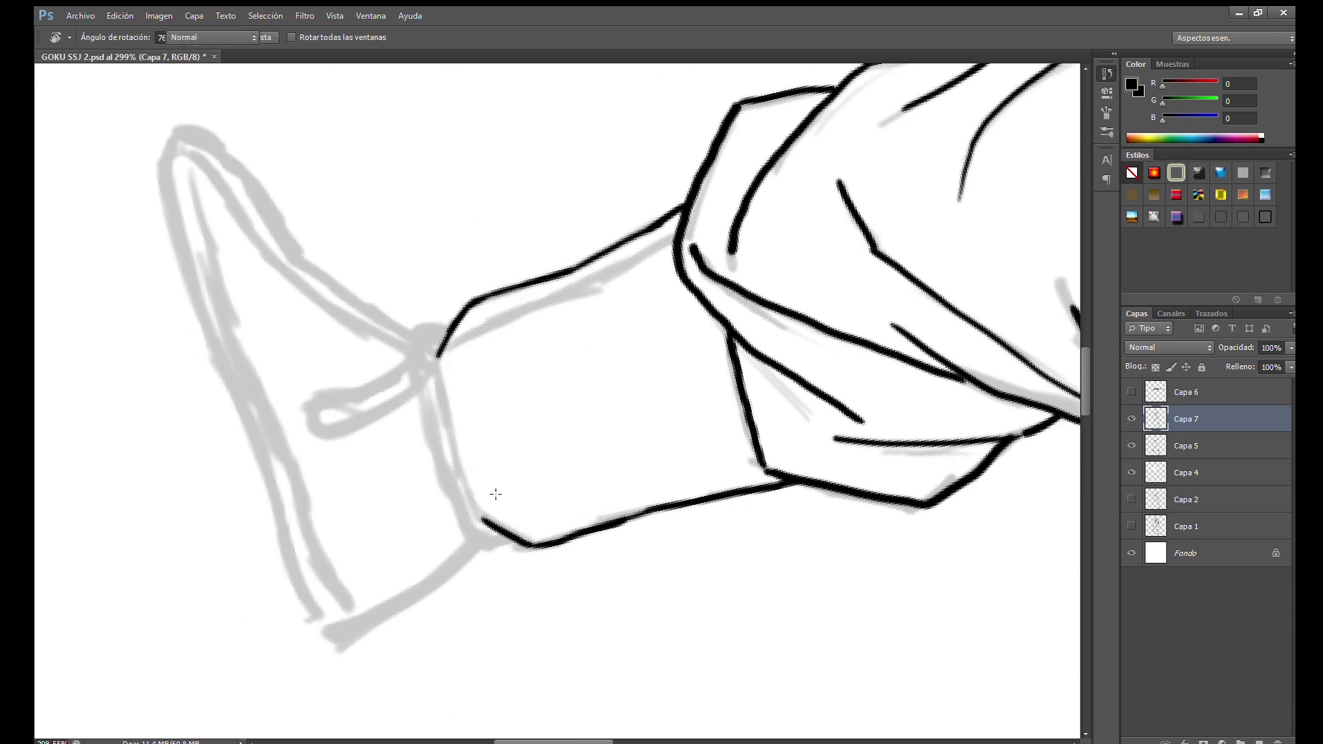
{"action": "left_click_drag", "start_coordinate": [485, 524], "coordinate": [439, 374]}
{"action": "key", "text": "r"}
{"action": "left_click_drag", "start_coordinate": [590, 275], "coordinate": [629, 295]}
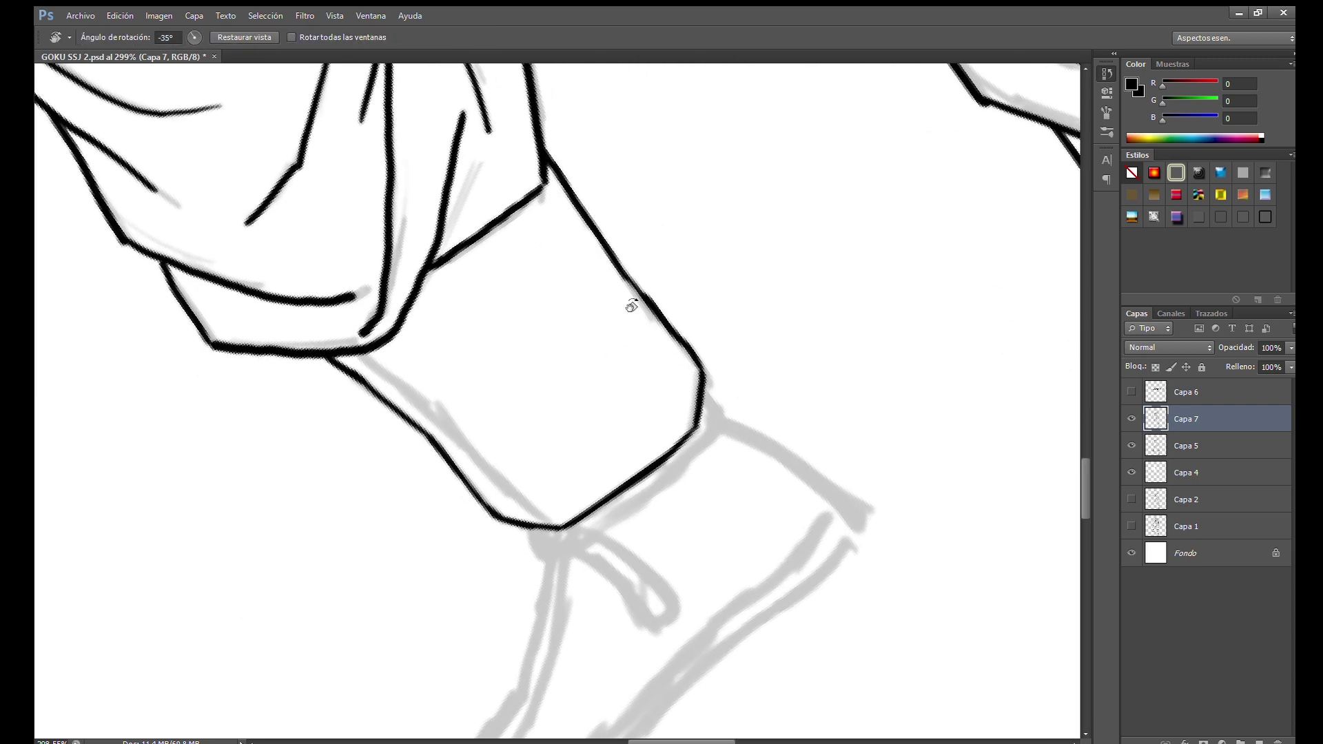
{"action": "scroll", "coordinate": [594, 458], "scroll_direction": "up", "scroll_amount": 3}
{"action": "key", "text": "b"}
{"action": "mouse_move", "coordinate": [507, 379]}
{"action": "left_mouse_down"}
{"action": "mouse_move", "coordinate": [629, 592]}
{"action": "mouse_move", "coordinate": [679, 528]}
{"action": "mouse_move", "coordinate": [620, 592]}
{"action": "mouse_move", "coordinate": [644, 525]}
{"action": "mouse_move", "coordinate": [682, 544]}
{"action": "left_mouse_up"}
{"action": "mouse_move", "coordinate": [467, 365]}
{"action": "left_mouse_down"}
{"action": "mouse_move", "coordinate": [459, 405]}
{"action": "mouse_move", "coordinate": [484, 426]}
{"action": "left_mouse_up"}
{"action": "mouse_move", "coordinate": [477, 379]}
{"action": "left_mouse_down"}
{"action": "mouse_move", "coordinate": [527, 445]}
{"action": "mouse_move", "coordinate": [386, 539]}
{"action": "mouse_move", "coordinate": [737, 338]}
{"action": "left_mouse_up"}
Ink the band's lower edge and the leg's outlines down toward the boot
{"action": "left_click_drag", "start_coordinate": [694, 476], "coordinate": [615, 316]}
{"action": "mouse_move", "coordinate": [635, 219]}
{"action": "left_mouse_down"}
{"action": "mouse_move", "coordinate": [820, 459]}
{"action": "mouse_move", "coordinate": [678, 265]}
{"action": "mouse_move", "coordinate": [791, 401]}
{"action": "left_mouse_up"}
{"action": "key", "text": "ctrl+z"}
{"action": "left_click_drag", "start_coordinate": [738, 335], "coordinate": [820, 454]}
{"action": "mouse_move", "coordinate": [265, 370]}
{"action": "left_mouse_down"}
{"action": "mouse_move", "coordinate": [595, 170]}
{"action": "mouse_move", "coordinate": [487, 370]}
{"action": "left_mouse_up"}
{"action": "mouse_move", "coordinate": [569, 210]}
{"action": "left_mouse_down"}
{"action": "mouse_move", "coordinate": [483, 372]}
{"action": "mouse_move", "coordinate": [572, 278]}
{"action": "mouse_move", "coordinate": [363, 508]}
{"action": "mouse_move", "coordinate": [373, 559]}
{"action": "left_mouse_up"}
{"action": "key", "text": "ctrl+alt+z"}
{"action": "key", "text": "ctrl+alt+z"}
{"action": "left_click_drag", "start_coordinate": [572, 279], "coordinate": [378, 555]}
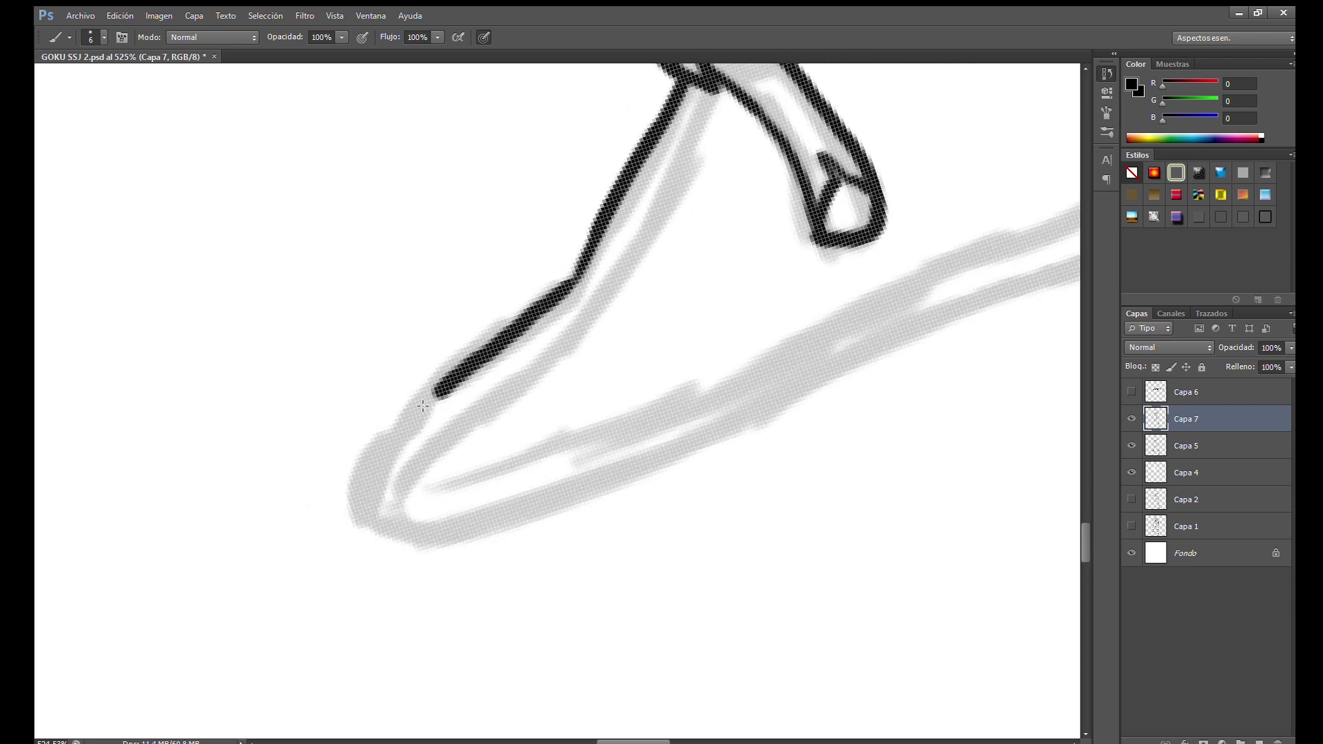
Continue the leg line down into the pointed boot's outline
{"action": "key", "text": "r"}
{"action": "left_click_drag", "start_coordinate": [713, 307], "coordinate": [703, 283]}
{"action": "scroll", "coordinate": [704, 283], "scroll_direction": "down", "scroll_amount": 2}
{"action": "scroll", "coordinate": [635, 502], "scroll_direction": "down", "scroll_amount": 2}
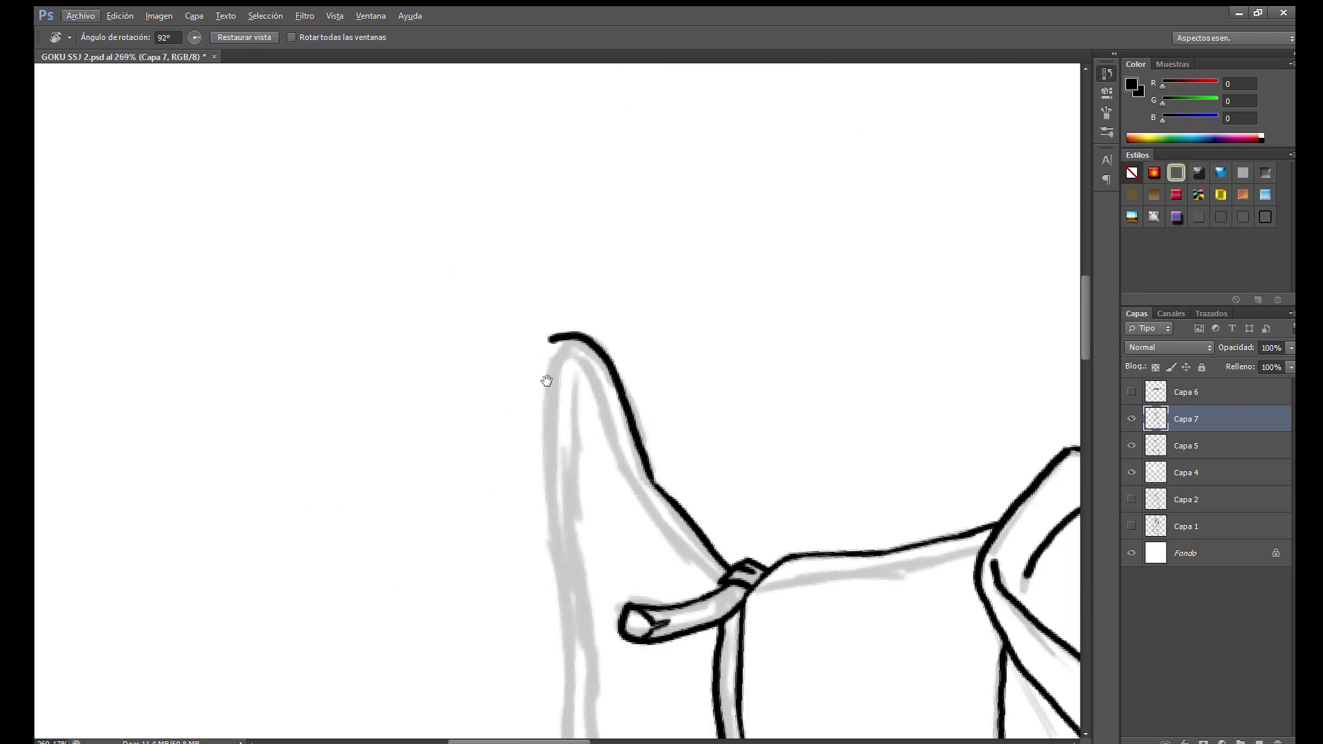
{"action": "scroll", "coordinate": [537, 358], "scroll_direction": "down", "scroll_amount": 2}
{"action": "key", "text": "b"}
{"action": "left_click_drag", "start_coordinate": [522, 195], "coordinate": [534, 500]}
{"action": "scroll", "coordinate": [533, 500], "scroll_direction": "down", "scroll_amount": 3}
{"action": "mouse_move", "coordinate": [531, 314]}
{"action": "left_mouse_down"}
{"action": "mouse_move", "coordinate": [557, 517]}
{"action": "mouse_move", "coordinate": [551, 341]}
{"action": "left_mouse_up"}
Ink the boot's inner outline up to its tip and the instep line
{"action": "scroll", "coordinate": [557, 516], "scroll_direction": "up", "scroll_amount": 1}
{"action": "scroll", "coordinate": [551, 341], "scroll_direction": "up", "scroll_amount": 1}
{"action": "left_click_drag", "start_coordinate": [558, 417], "coordinate": [551, 196]}
{"action": "scroll", "coordinate": [551, 196], "scroll_direction": "up", "scroll_amount": 1}
{"action": "left_click_drag", "start_coordinate": [566, 277], "coordinate": [551, 271]}
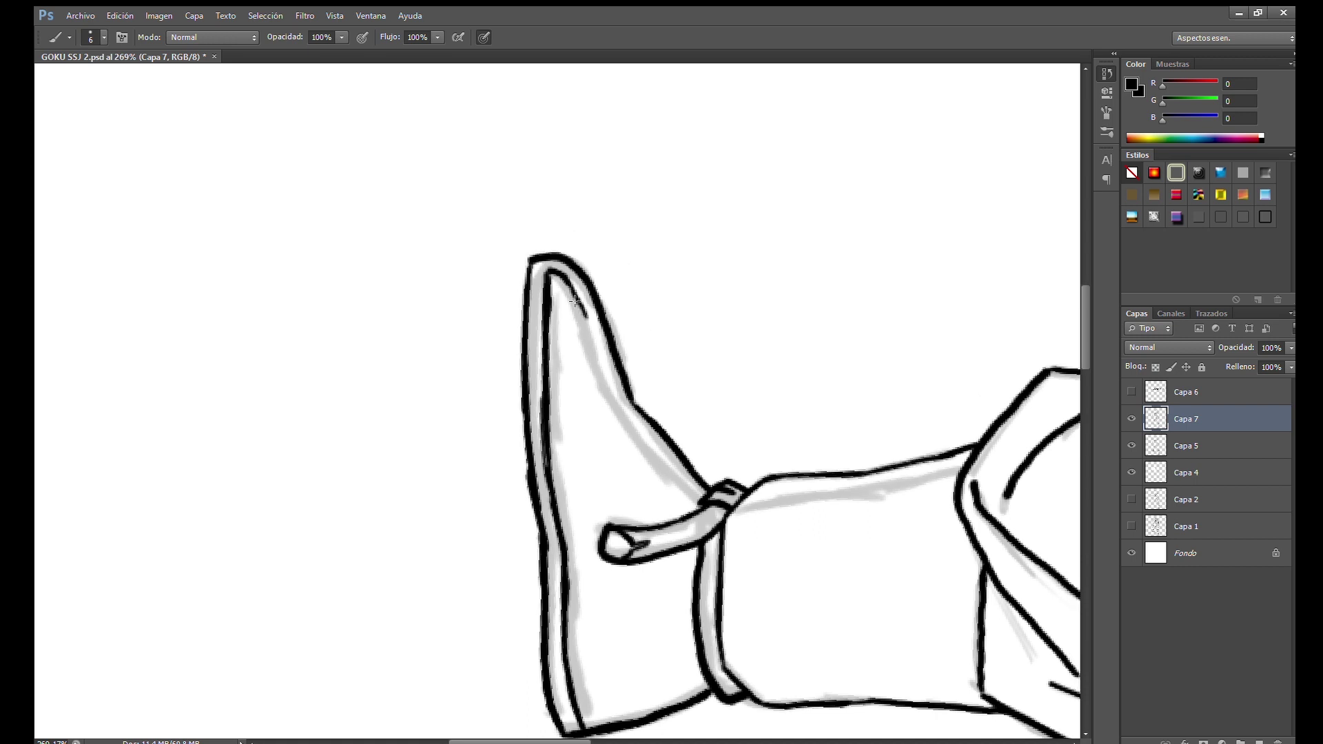
{"action": "left_click_drag", "start_coordinate": [617, 409], "coordinate": [682, 487]}
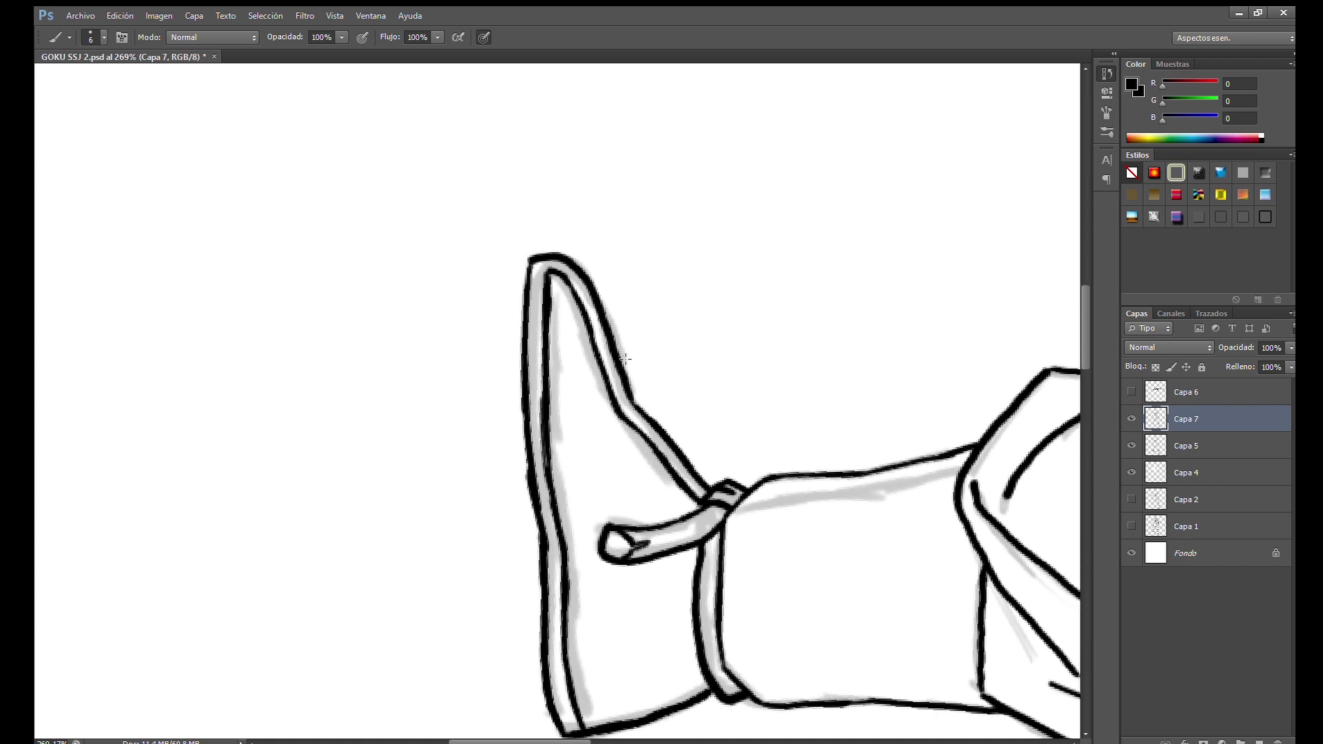
Ink the line along the inner leg by the ankle strap
{"action": "key", "text": "r"}
{"action": "left_click_drag", "start_coordinate": [743, 242], "coordinate": [606, 276]}
{"action": "scroll", "coordinate": [604, 273], "scroll_direction": "up", "scroll_amount": 2}
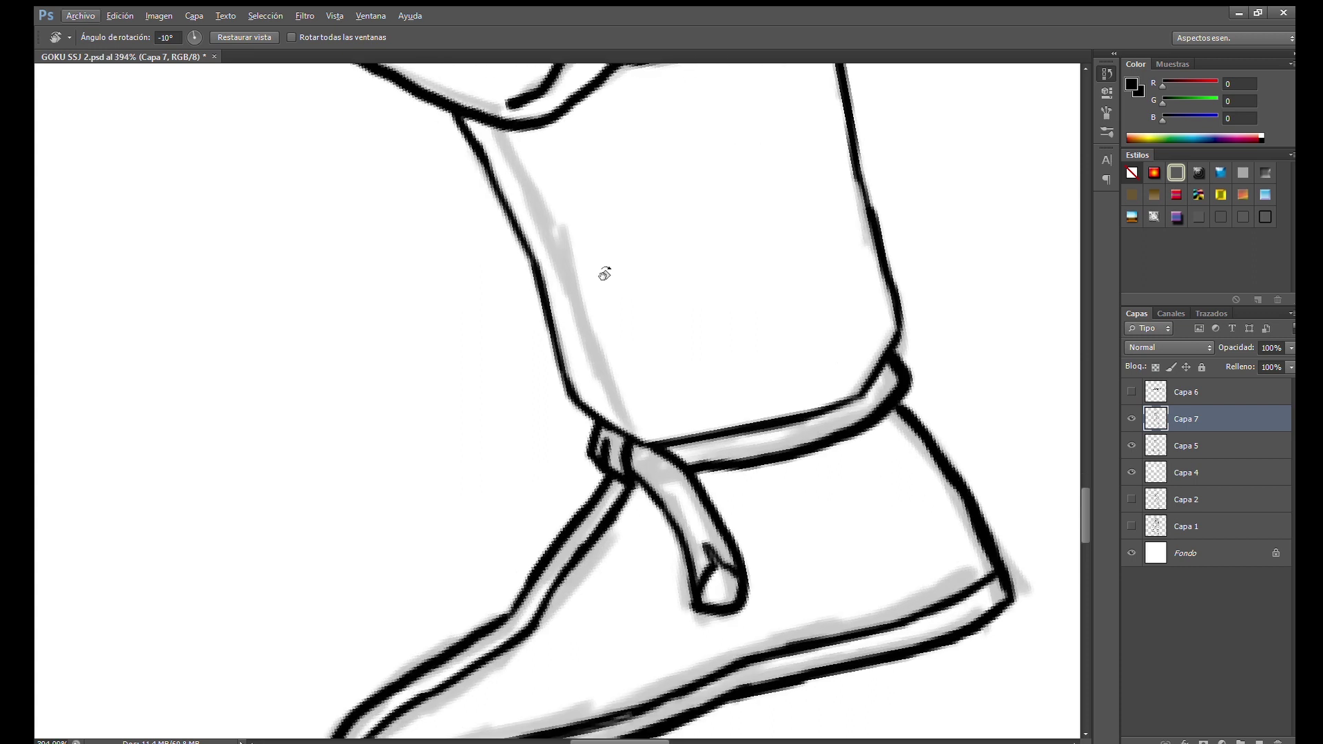
{"action": "scroll", "coordinate": [604, 273], "scroll_direction": "up", "scroll_amount": 1}
{"action": "key", "text": "b"}
{"action": "mouse_move", "coordinate": [489, 195]}
{"action": "left_mouse_down"}
{"action": "mouse_move", "coordinate": [572, 368]}
{"action": "mouse_move", "coordinate": [587, 446]}
{"action": "mouse_move", "coordinate": [637, 513]}
{"action": "left_mouse_up"}
{"action": "key", "text": "r"}
{"action": "scroll", "coordinate": [660, 321], "scroll_direction": "down", "scroll_amount": 10}
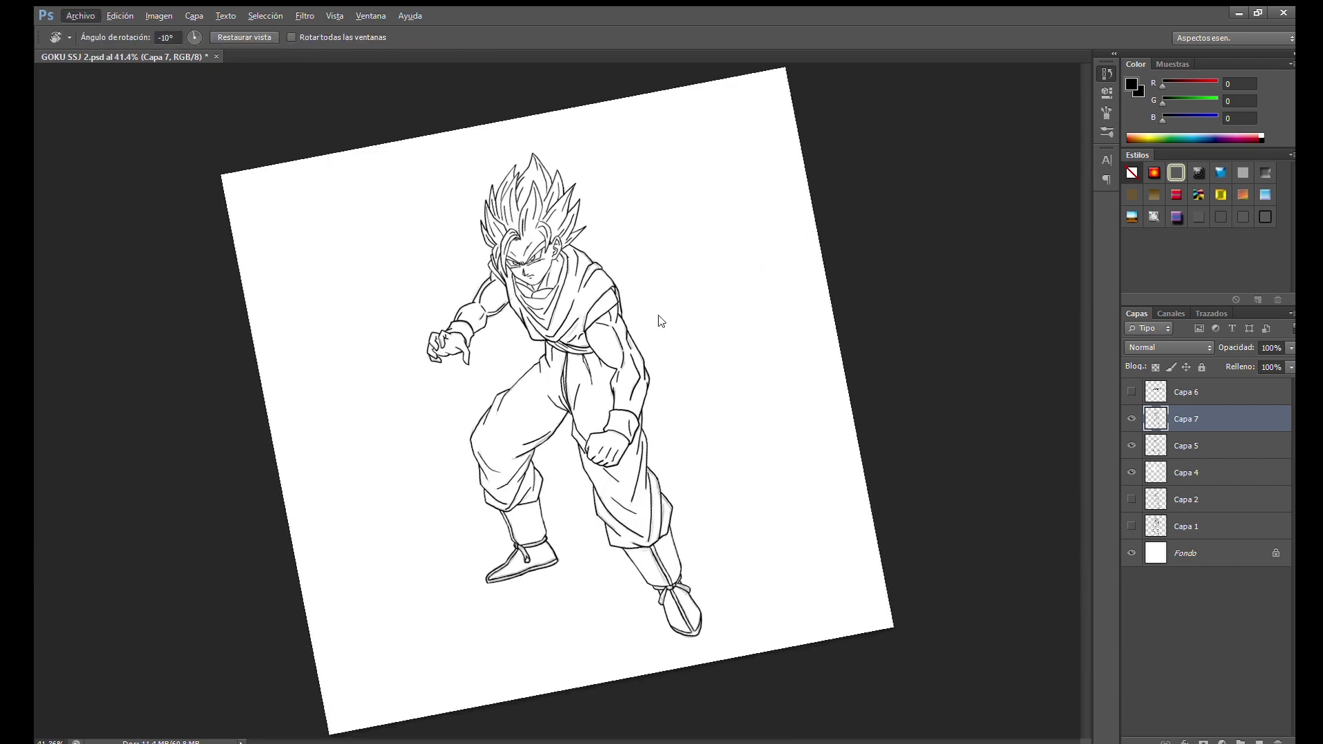
Draw jagged diagonal aura strokes on the right side, trimming and redrawing the lower-right ones
{"action": "key", "text": "Escape"}
{"action": "scroll", "coordinate": [701, 282], "scroll_direction": "up", "scroll_amount": 1}
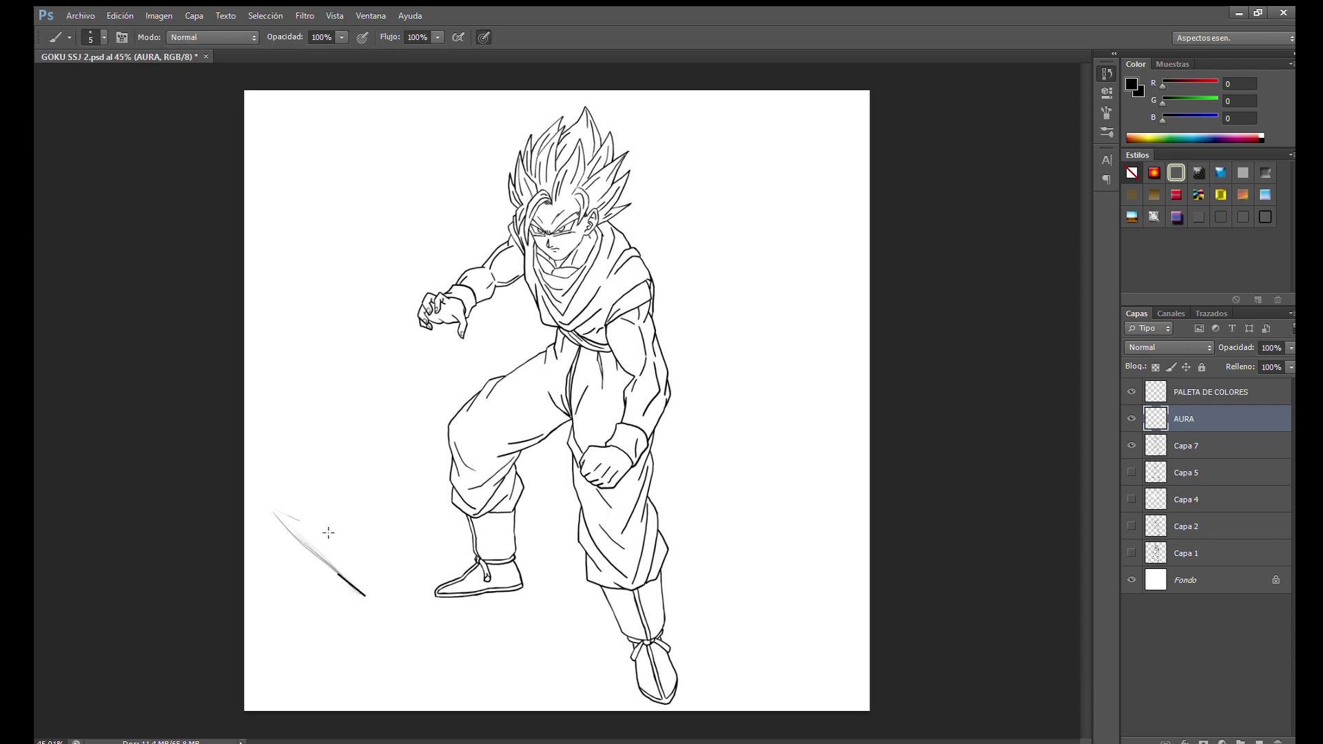
{"action": "left_click_drag", "start_coordinate": [323, 383], "coordinate": [288, 162]}
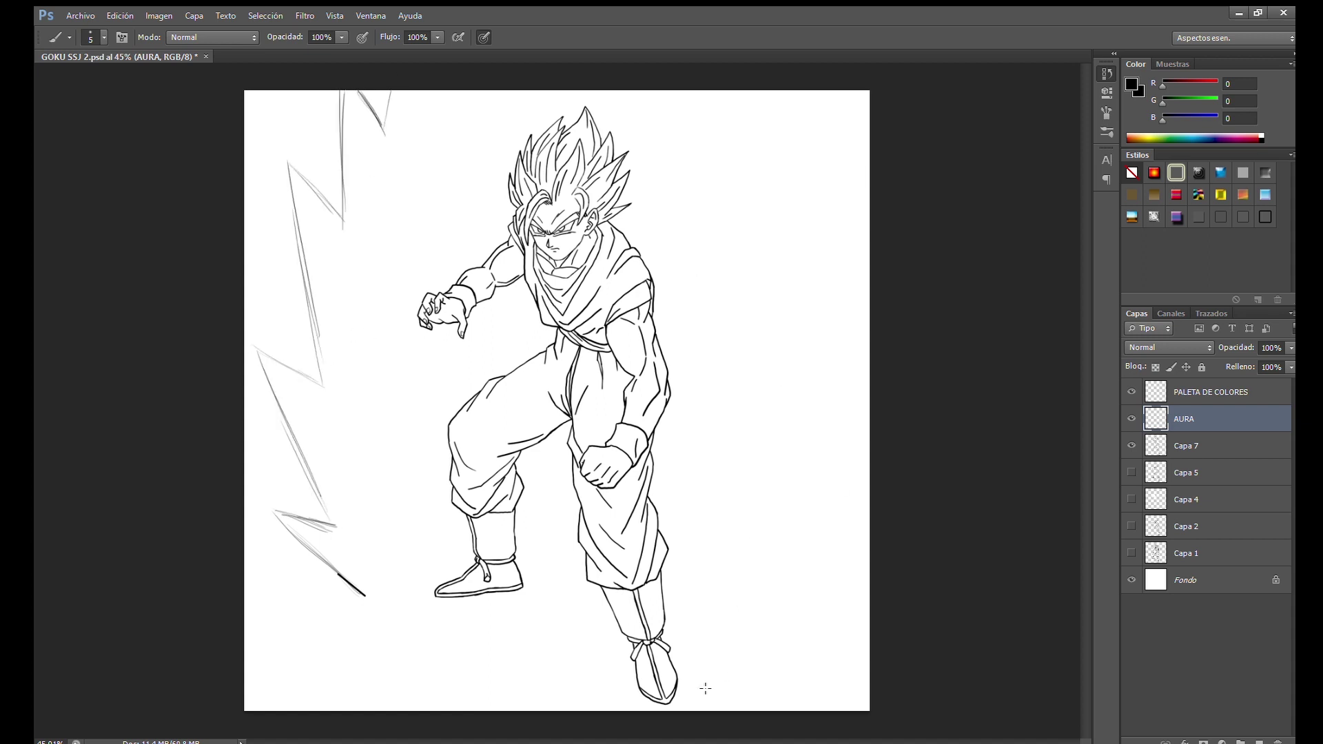
{"action": "left_click_drag", "start_coordinate": [748, 615], "coordinate": [867, 468]}
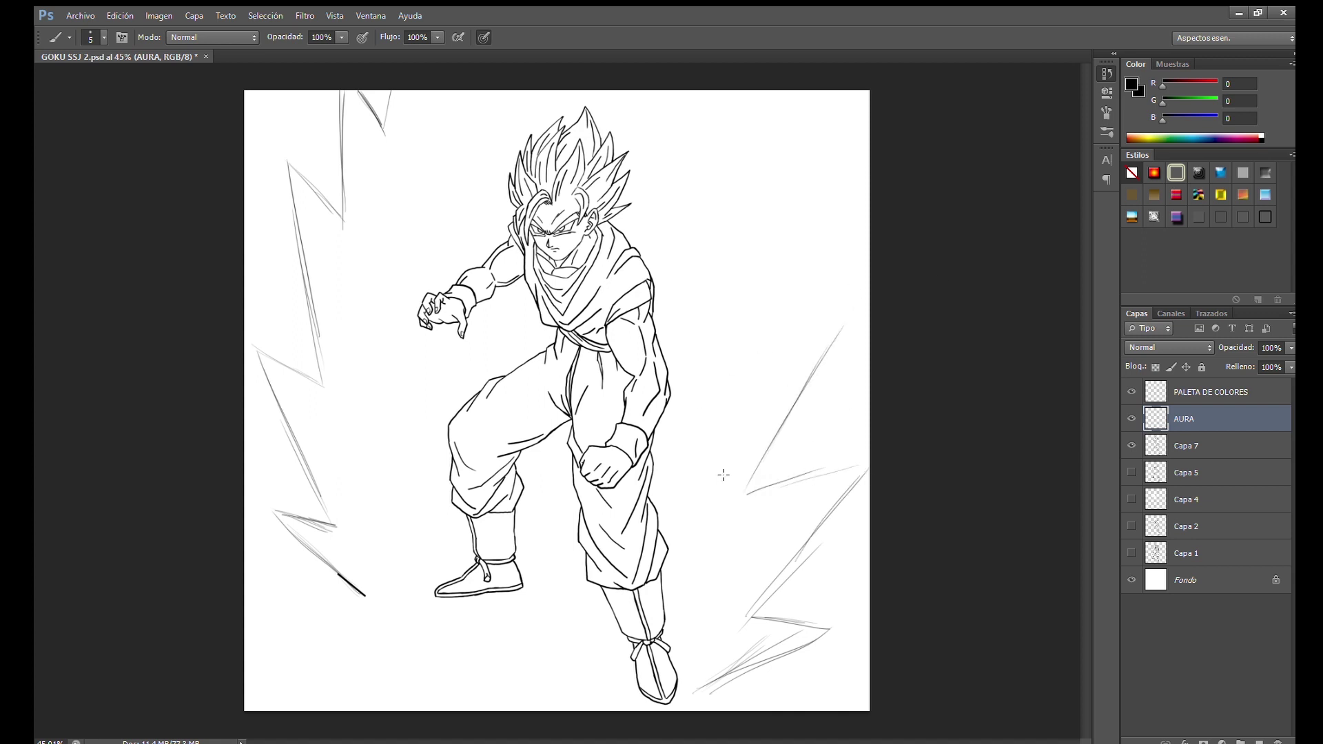
{"action": "key", "text": "e"}
{"action": "left_click_drag", "start_coordinate": [771, 474], "coordinate": [786, 405]}
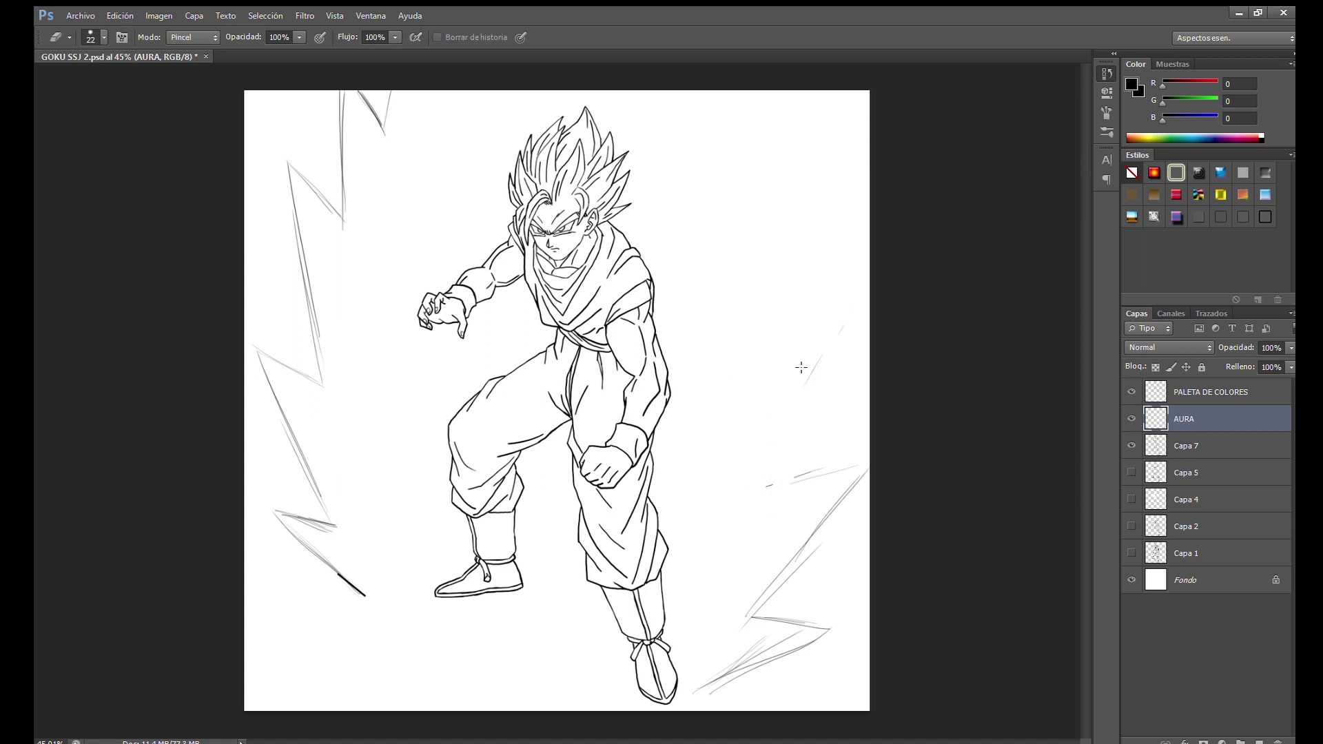
{"action": "key", "text": "b"}
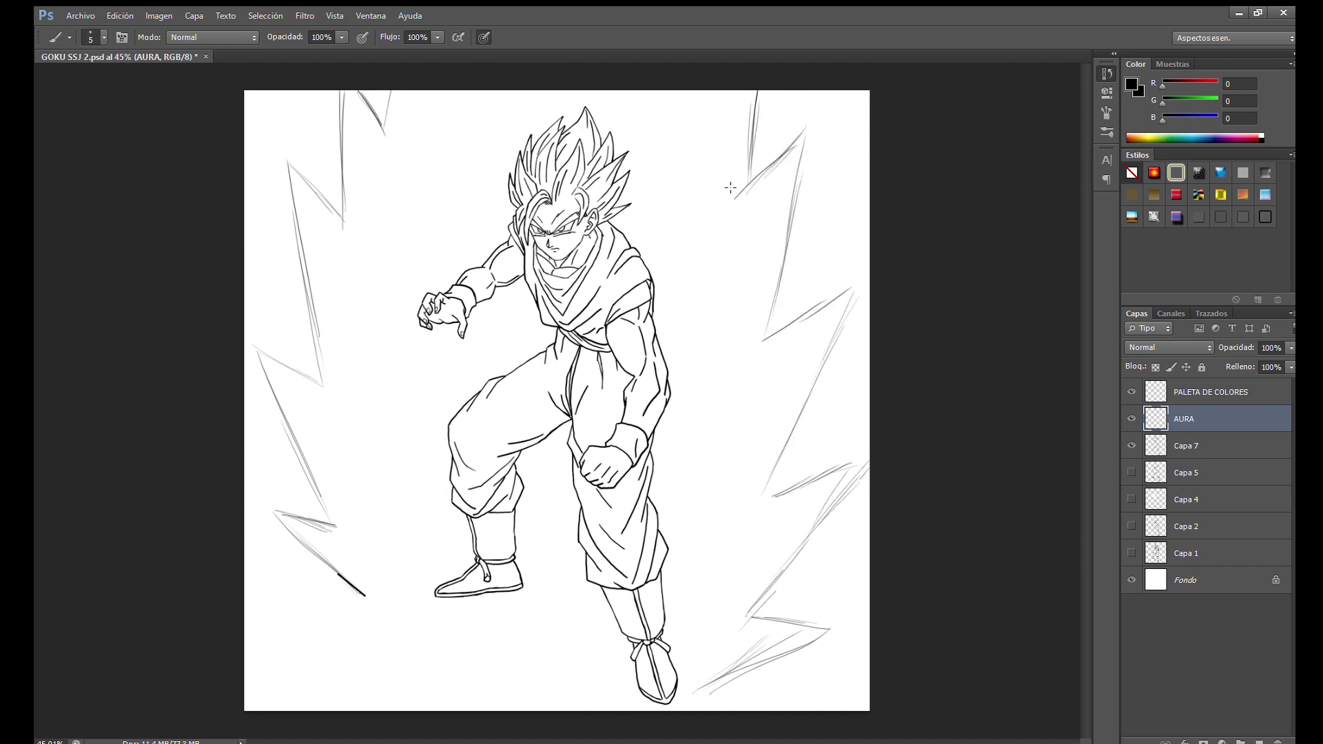
{"action": "key", "text": "e"}
{"action": "left_click_drag", "start_coordinate": [764, 637], "coordinate": [706, 685]}
{"action": "left_click_drag", "start_coordinate": [806, 631], "coordinate": [771, 660]}
{"action": "key", "text": "b"}
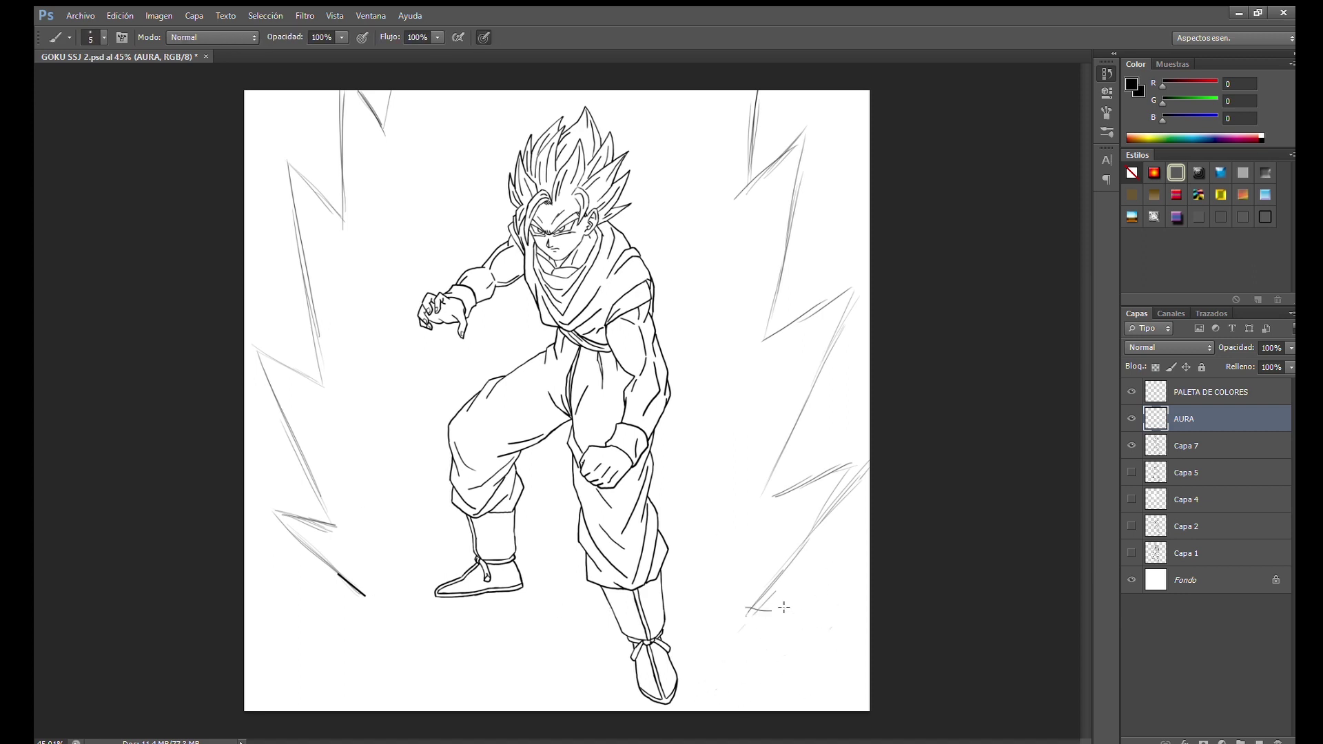
{"action": "left_click_drag", "start_coordinate": [830, 601], "coordinate": [736, 687]}
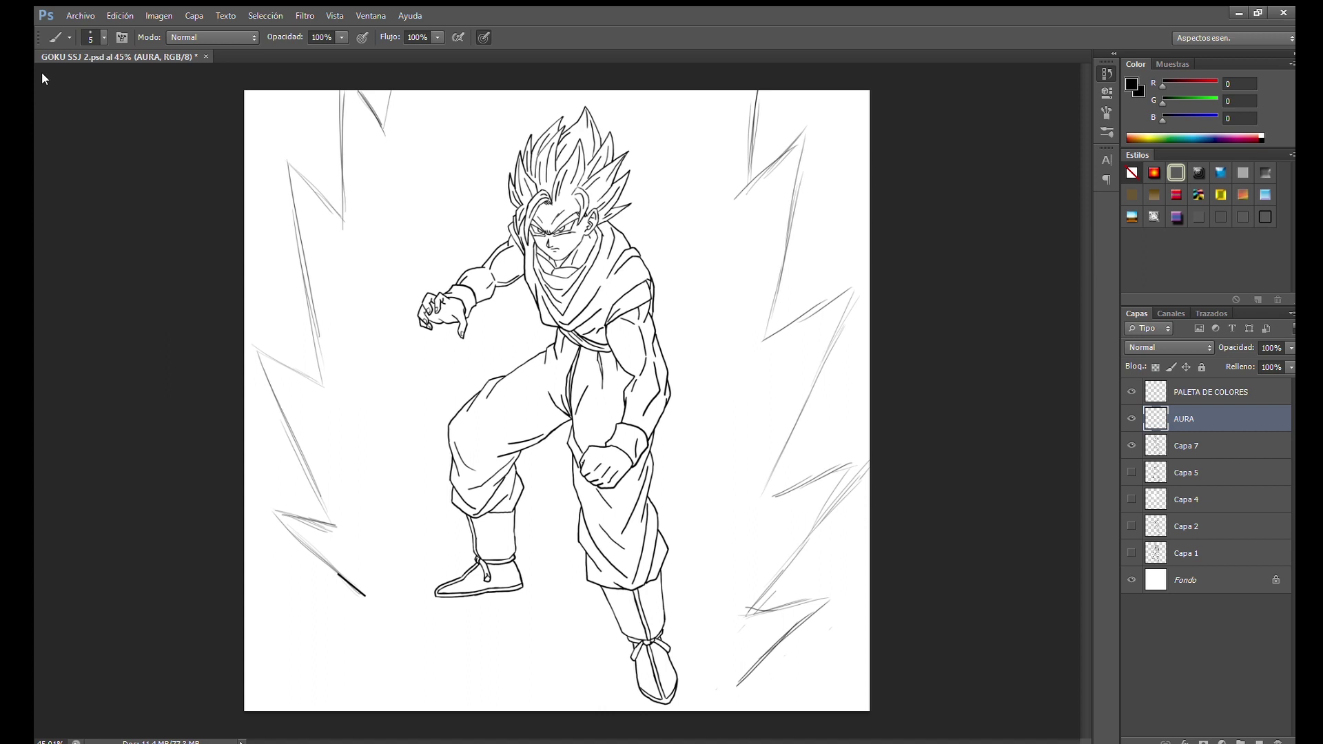
Nudge the AURA layer's lines right and down with Shift+arrow keys
{"action": "key", "text": "v"}
{"action": "key", "text": "shift+Right"}
{"action": "key", "text": "shift+Down"}
{"action": "key", "text": "shift+Right"}
{"action": "key", "text": "shift+Down"}
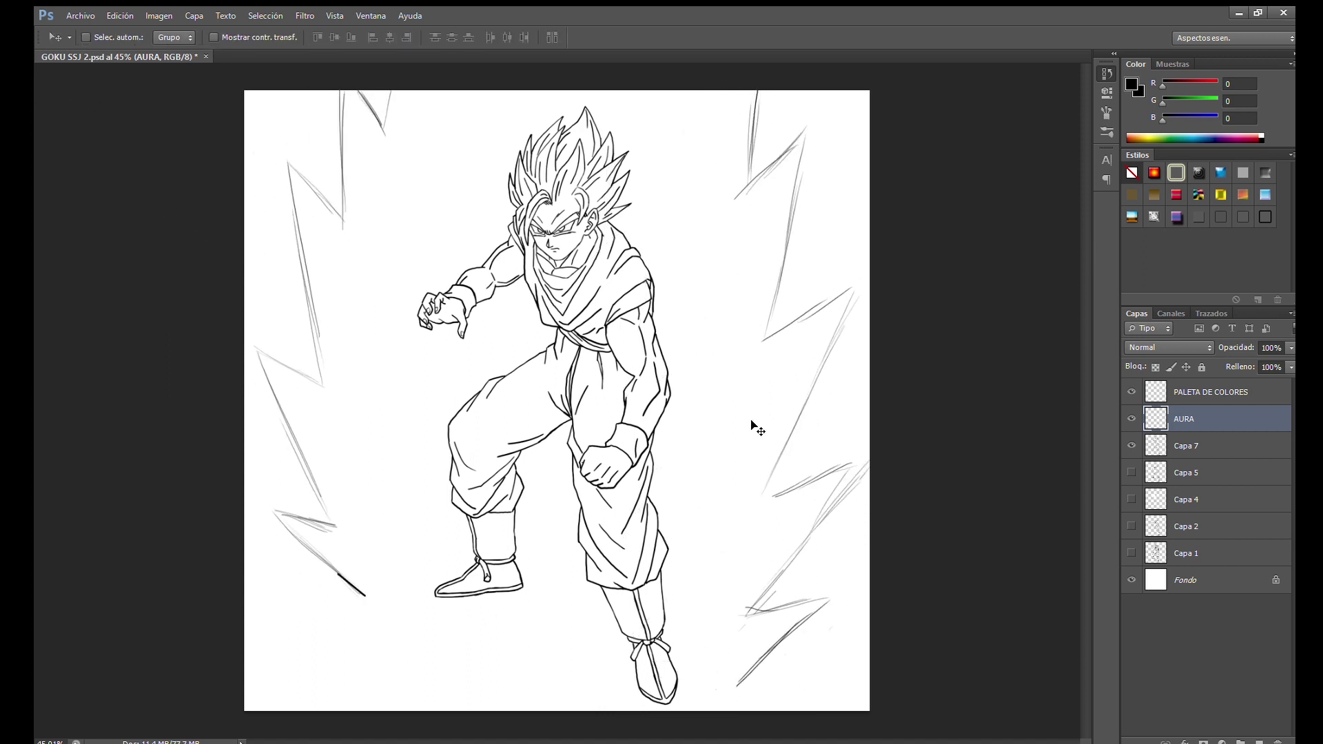
{"action": "key", "text": "shift+Right"}
{"action": "key", "text": "shift+Down"}
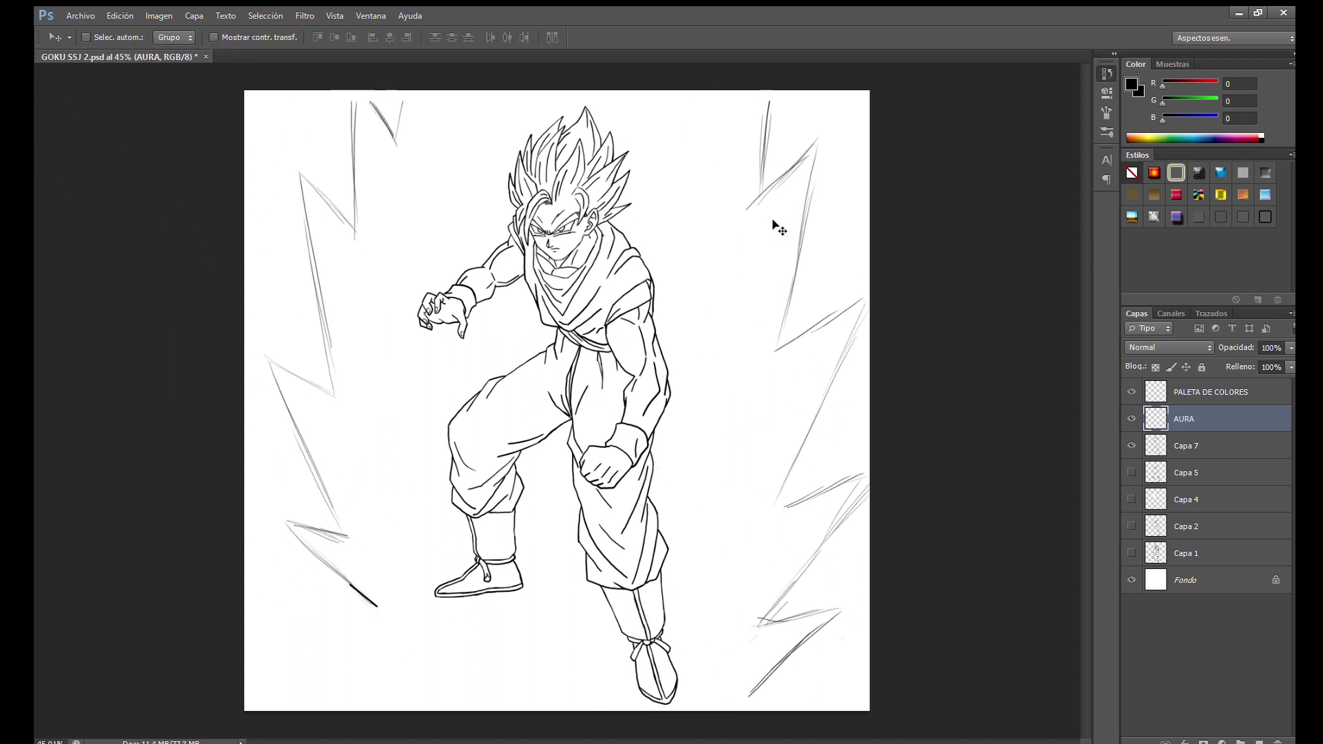
{"action": "key", "text": "shift+Right"}
{"action": "key", "text": "shift+Right"}
Lasso the aura sketch and narrow it in from its left edge
{"action": "key", "text": "l"}
{"action": "left_click_drag", "start_coordinate": [259, 549], "coordinate": [242, 613]}
{"action": "key", "text": "ctrl+t"}
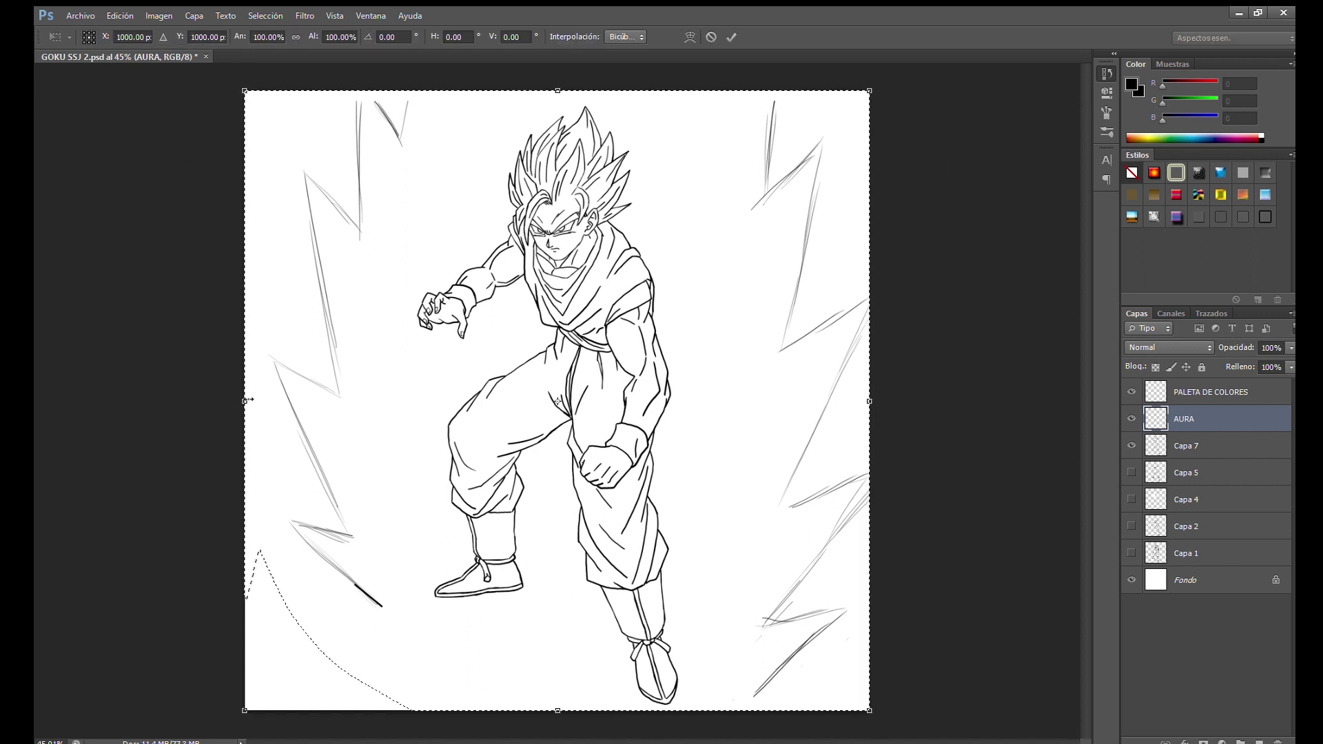
{"action": "left_click_drag", "start_coordinate": [245, 401], "coordinate": [253, 401]}
{"action": "key", "text": "Return"}
Crop the canvas at its left edge, then select the PALETA DE COLORES layer
{"action": "key", "text": "c"}
{"action": "left_click_drag", "start_coordinate": [277, 403], "coordinate": [281, 404]}
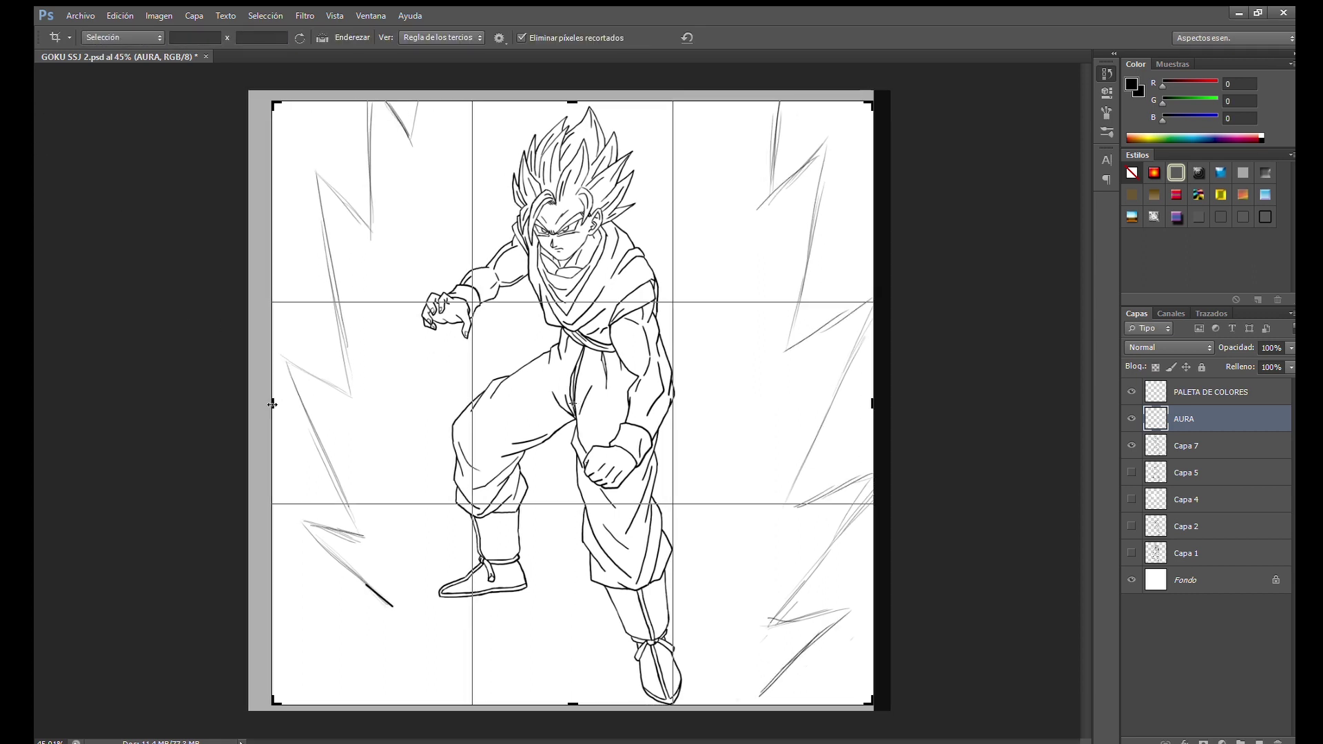
{"action": "left_click_drag", "start_coordinate": [281, 404], "coordinate": [256, 403]}
{"action": "key", "text": "Return"}
{"action": "key", "text": "v"}
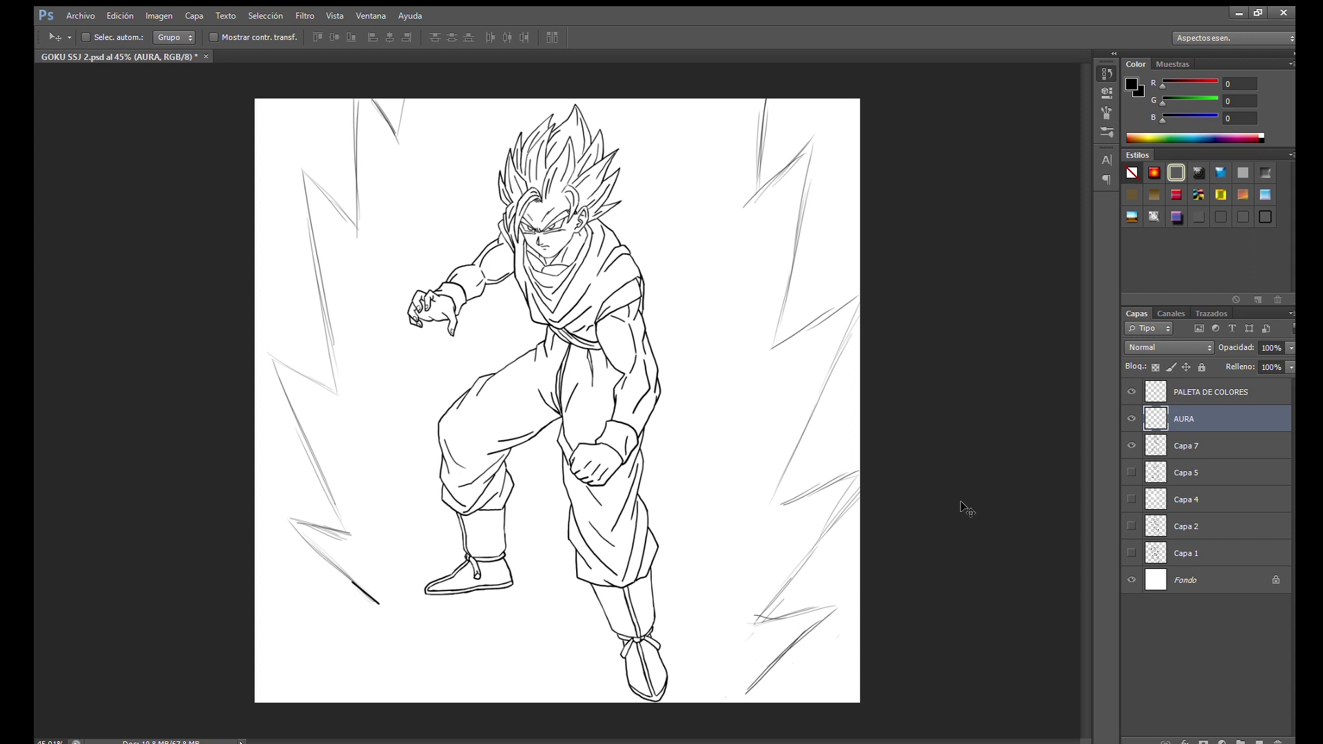
{"action": "left_click", "coordinate": [1206, 397]}
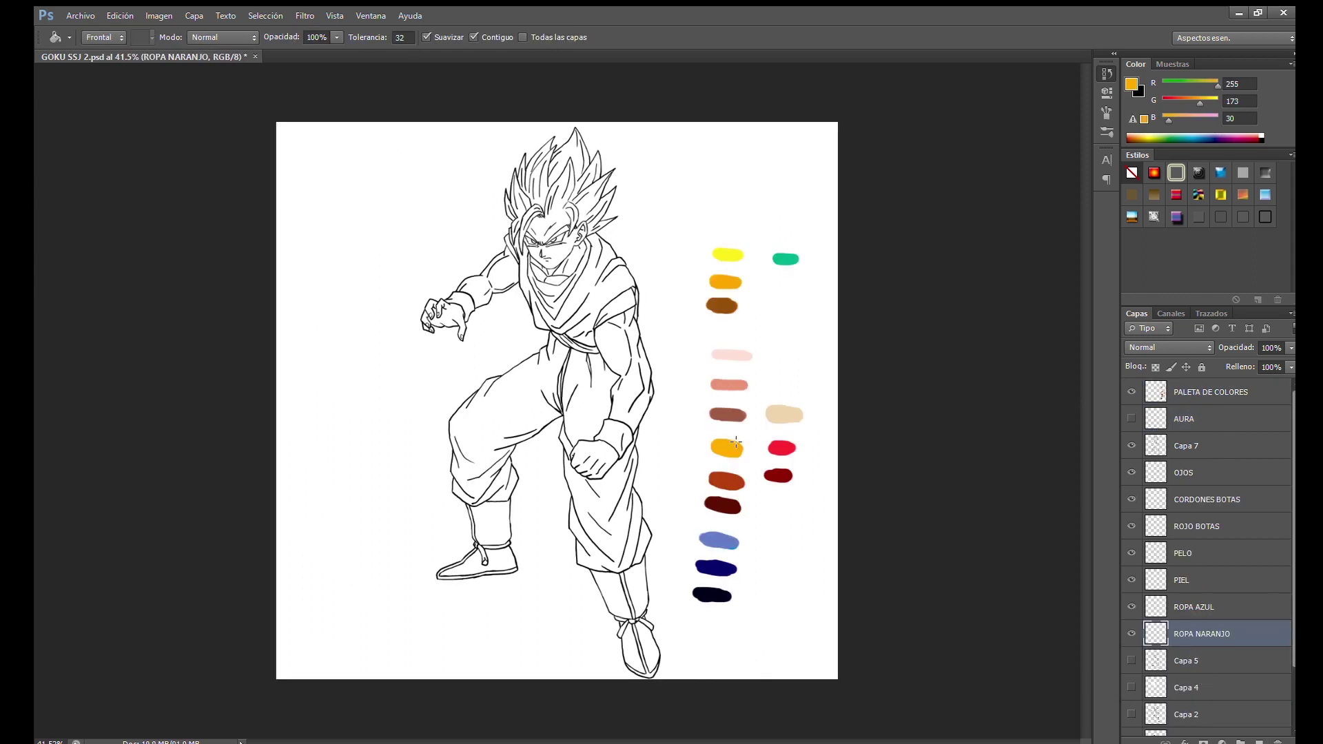
Magic-wand both trouser legs and the gi torso on Capa 7, then fill them orange on ROPA NARANJO
{"action": "left_click", "coordinate": [496, 420]}
{"action": "key", "text": "ctrl+z"}
{"action": "left_click", "coordinate": [1189, 444]}
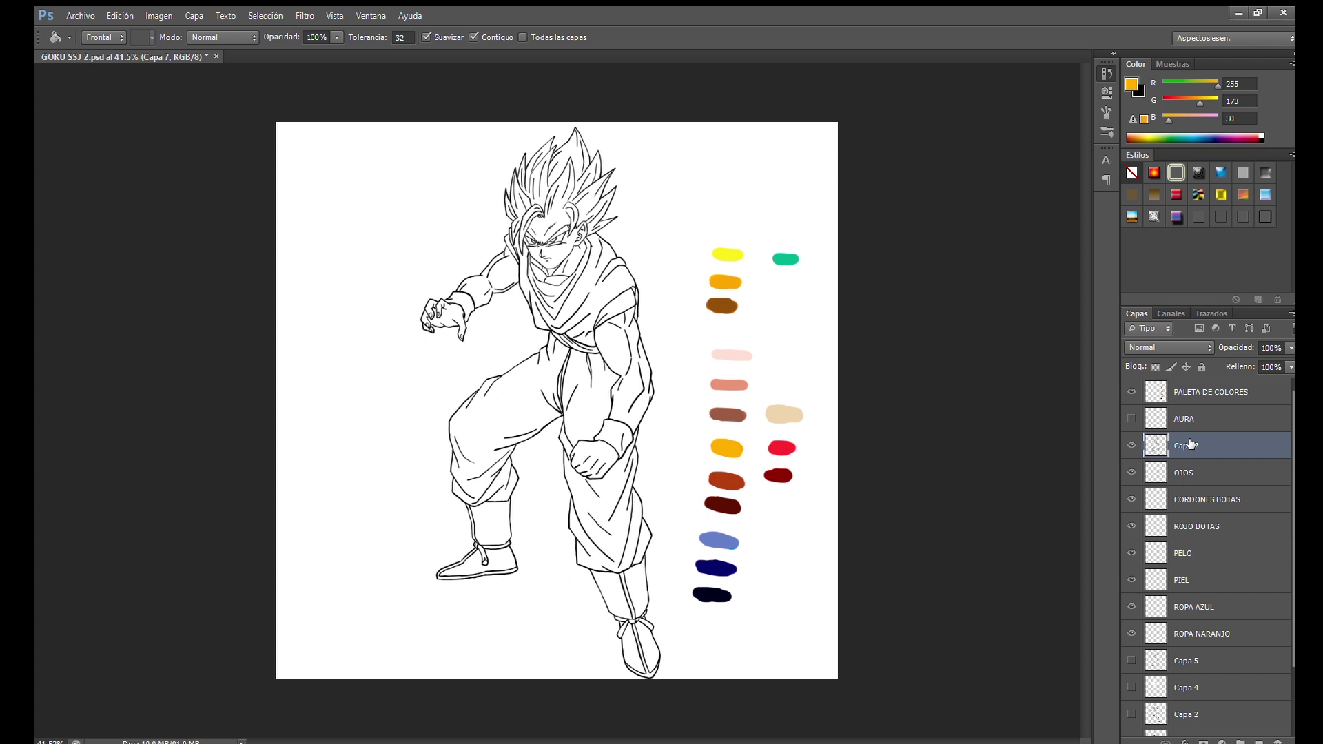
{"action": "key", "text": "w"}
{"action": "scroll", "coordinate": [537, 420], "scroll_direction": "up", "scroll_amount": 6}
{"action": "left_click", "coordinate": [565, 385]}
{"action": "left_click", "coordinate": [596, 441], "text": "shift"}
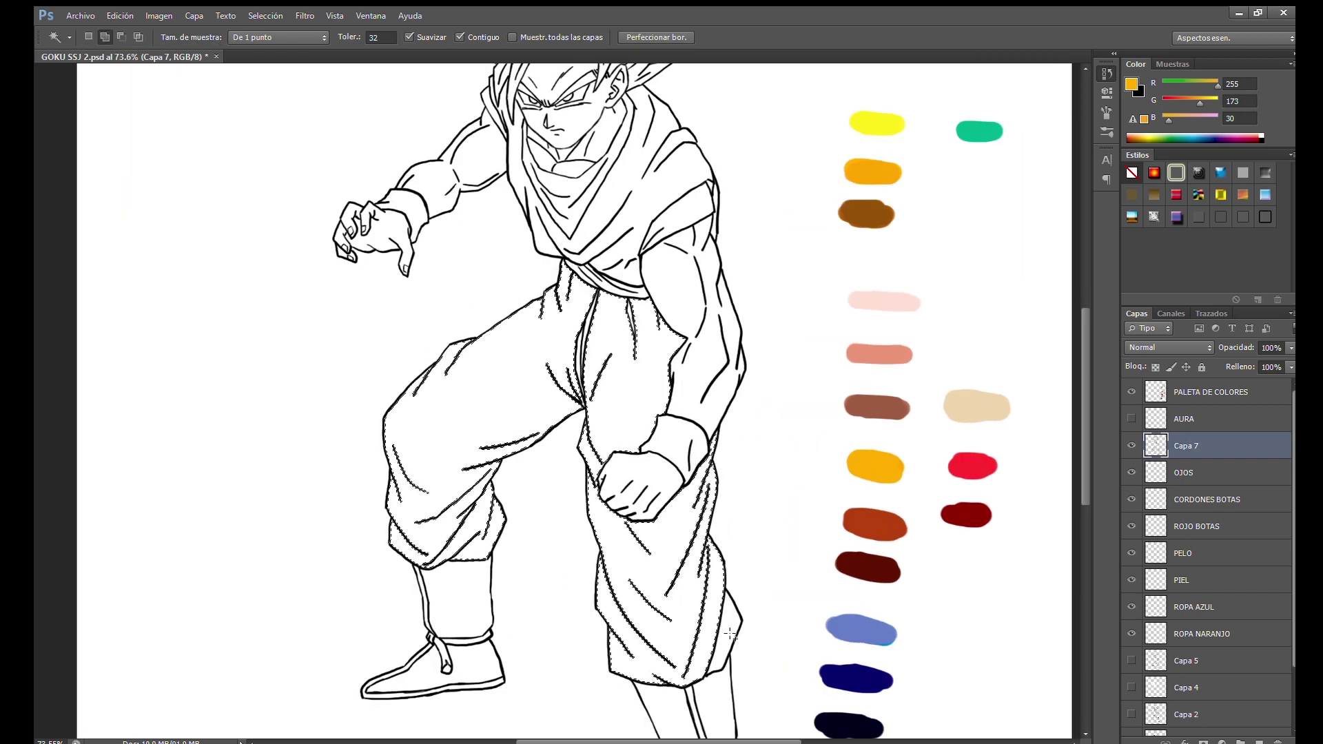
{"action": "left_click", "coordinate": [631, 208], "text": "shift"}
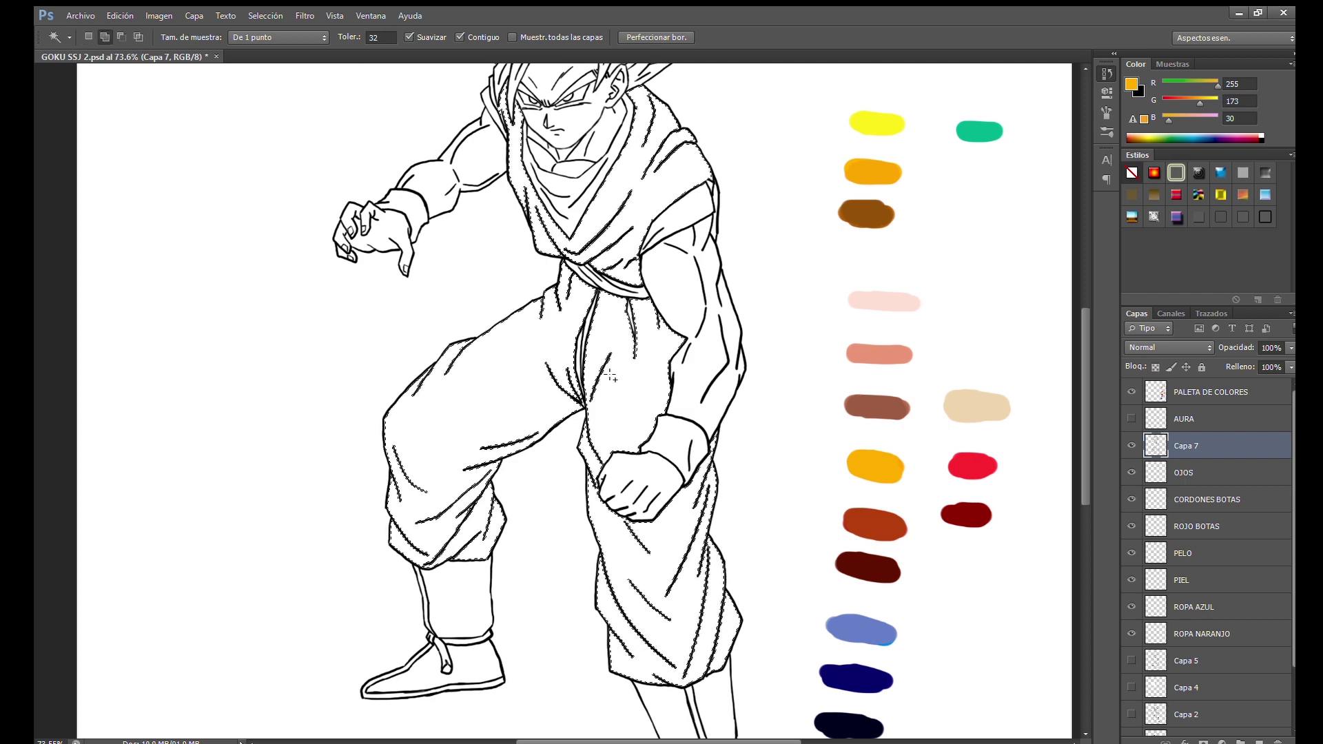
{"action": "scroll", "coordinate": [472, 171], "scroll_direction": "up", "scroll_amount": 1}
{"action": "scroll", "coordinate": [472, 171], "scroll_direction": "up", "scroll_amount": 3}
{"action": "scroll", "coordinate": [475, 175], "scroll_direction": "up", "scroll_amount": 5}
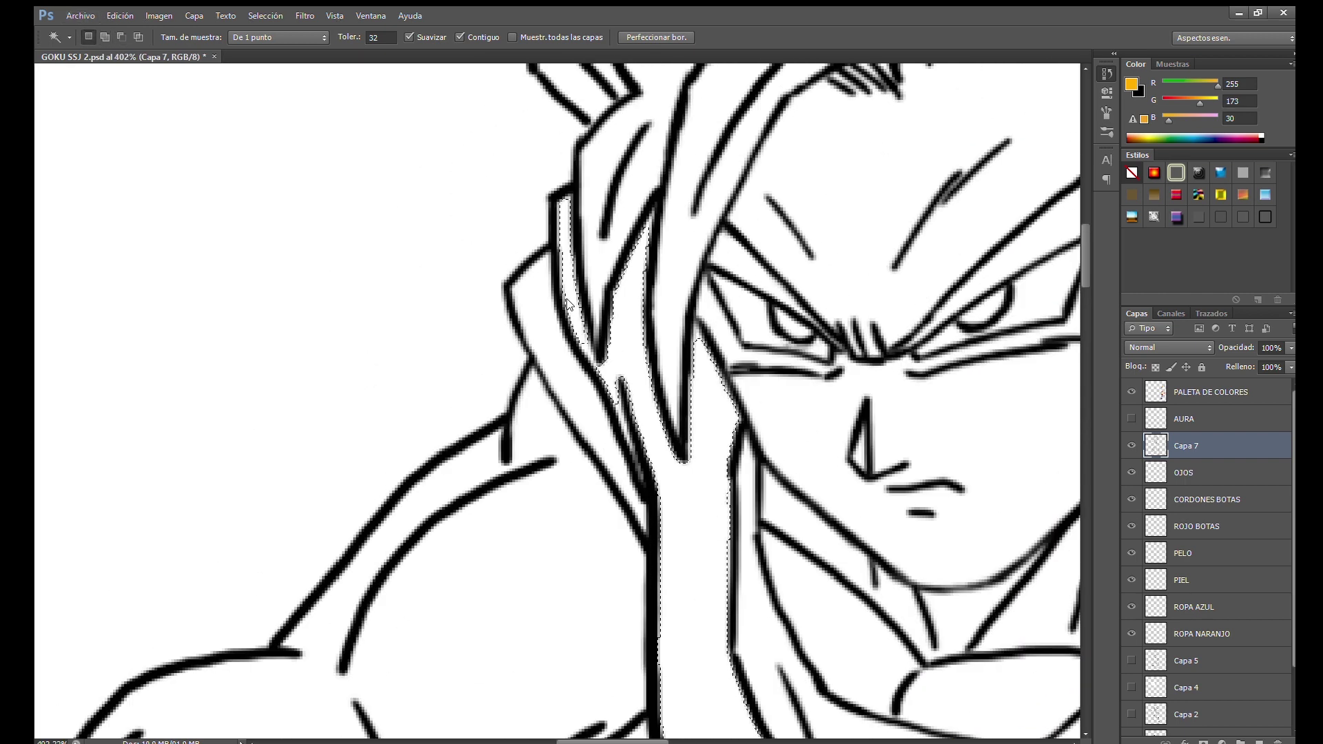
{"action": "scroll", "coordinate": [525, 345], "scroll_direction": "down", "scroll_amount": 3}
{"action": "scroll", "coordinate": [525, 345], "scroll_direction": "down", "scroll_amount": 4}
{"action": "scroll", "coordinate": [742, 400], "scroll_direction": "up", "scroll_amount": 1}
{"action": "scroll", "coordinate": [743, 400], "scroll_direction": "up", "scroll_amount": 4}
{"action": "scroll", "coordinate": [742, 400], "scroll_direction": "down", "scroll_amount": 4}
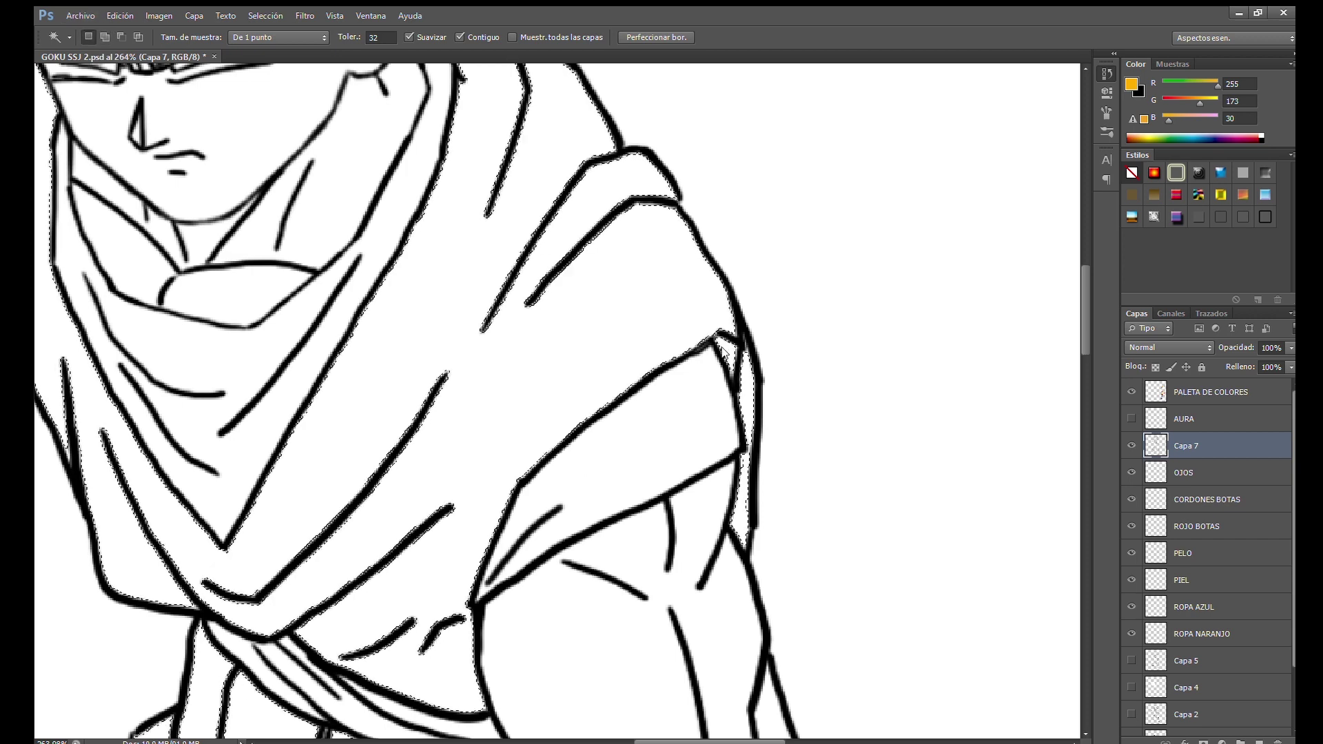
{"action": "scroll", "coordinate": [632, 348], "scroll_direction": "down", "scroll_amount": 3}
{"action": "scroll", "coordinate": [633, 348], "scroll_direction": "down", "scroll_amount": 2}
{"action": "scroll", "coordinate": [632, 348], "scroll_direction": "up", "scroll_amount": 2}
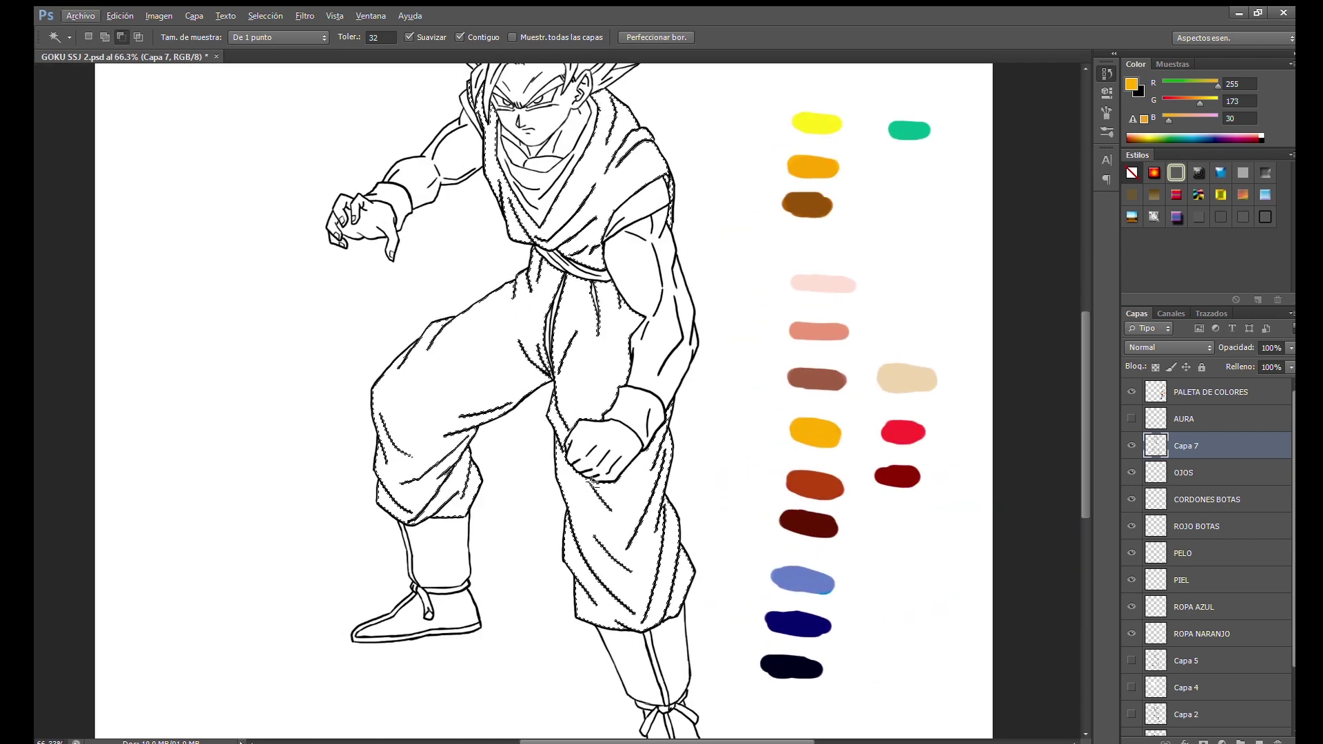
{"action": "key", "text": "alt+bracketleft"}
{"action": "key", "text": "alt+bracketleft"}
{"action": "key", "text": "alt+bracketleft"}
{"action": "key", "text": "g"}
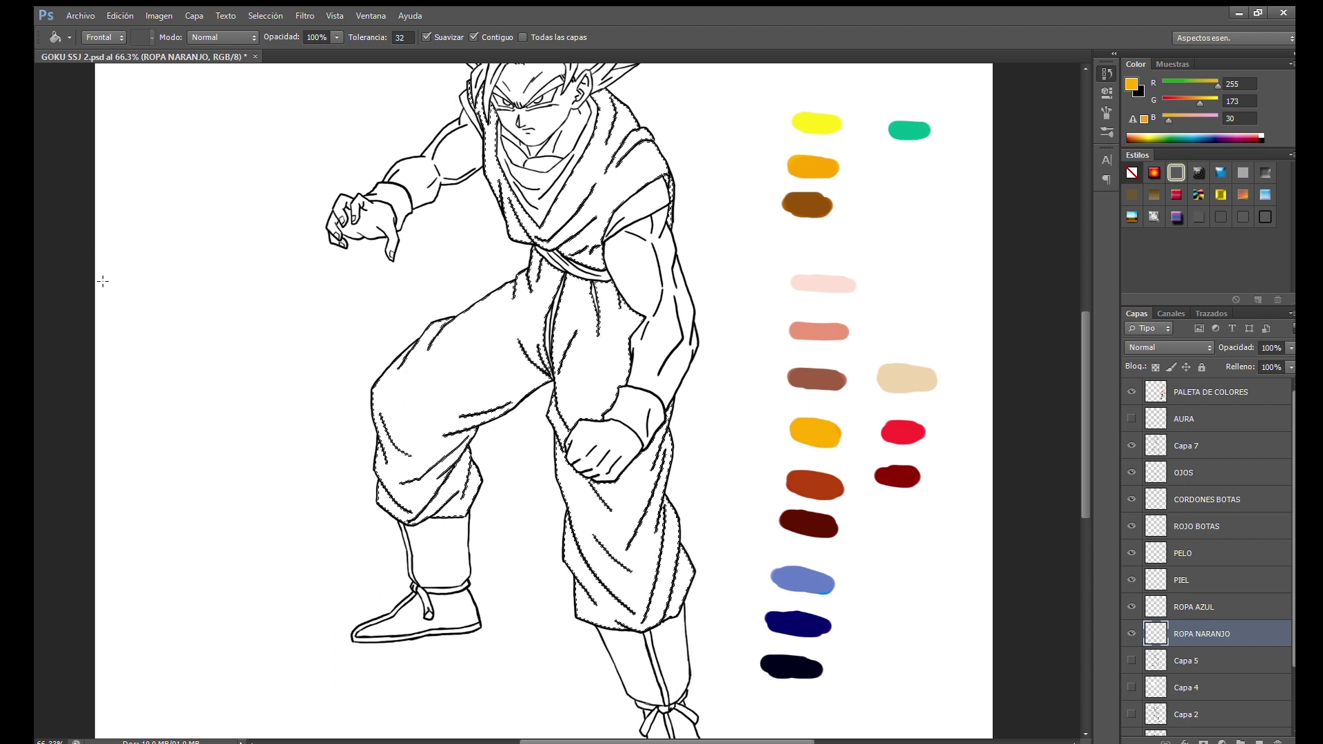
{"action": "left_click", "coordinate": [523, 399]}
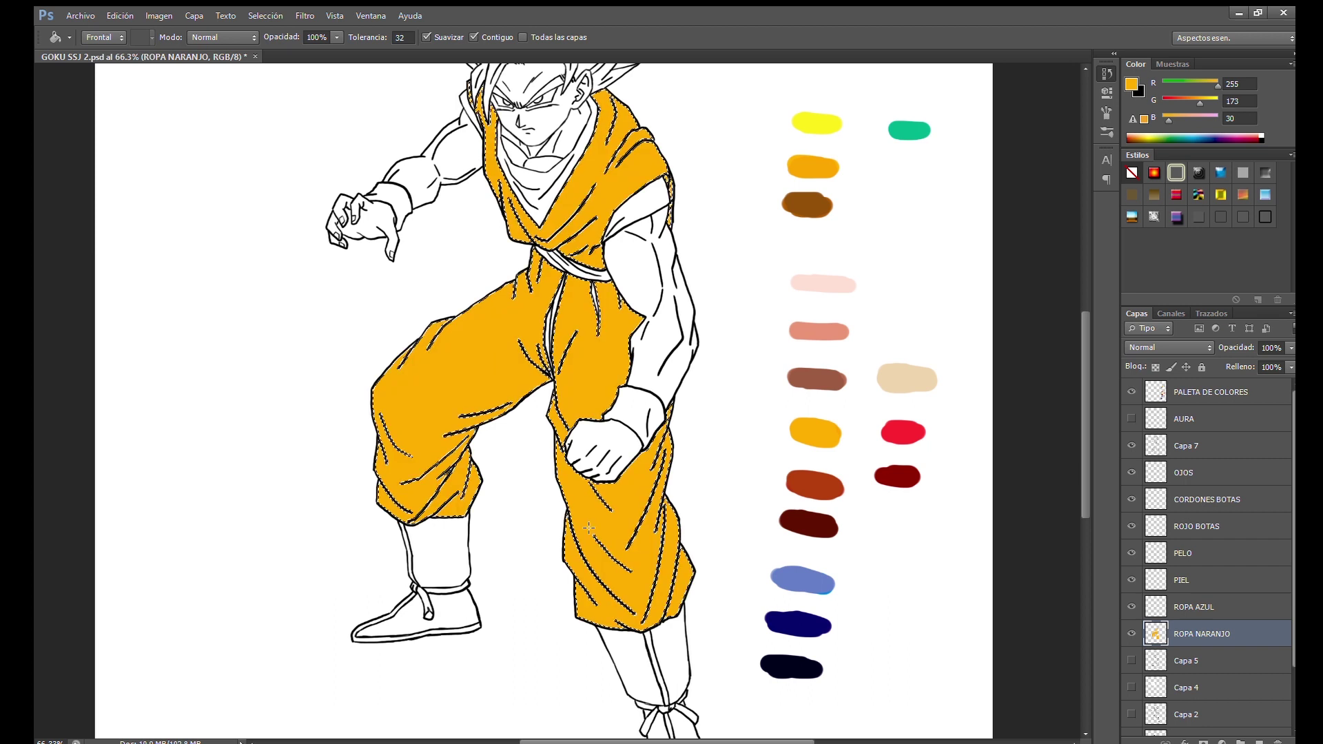
Clear the selection and brush orange over the white gaps at the trousers' centre fold
{"action": "left_click", "coordinate": [1201, 445]}
{"action": "key", "text": "w"}
{"action": "scroll", "coordinate": [571, 311], "scroll_direction": "up", "scroll_amount": 10}
{"action": "scroll", "coordinate": [571, 311], "scroll_direction": "down", "scroll_amount": 2}
{"action": "scroll", "coordinate": [571, 311], "scroll_direction": "down", "scroll_amount": 5}
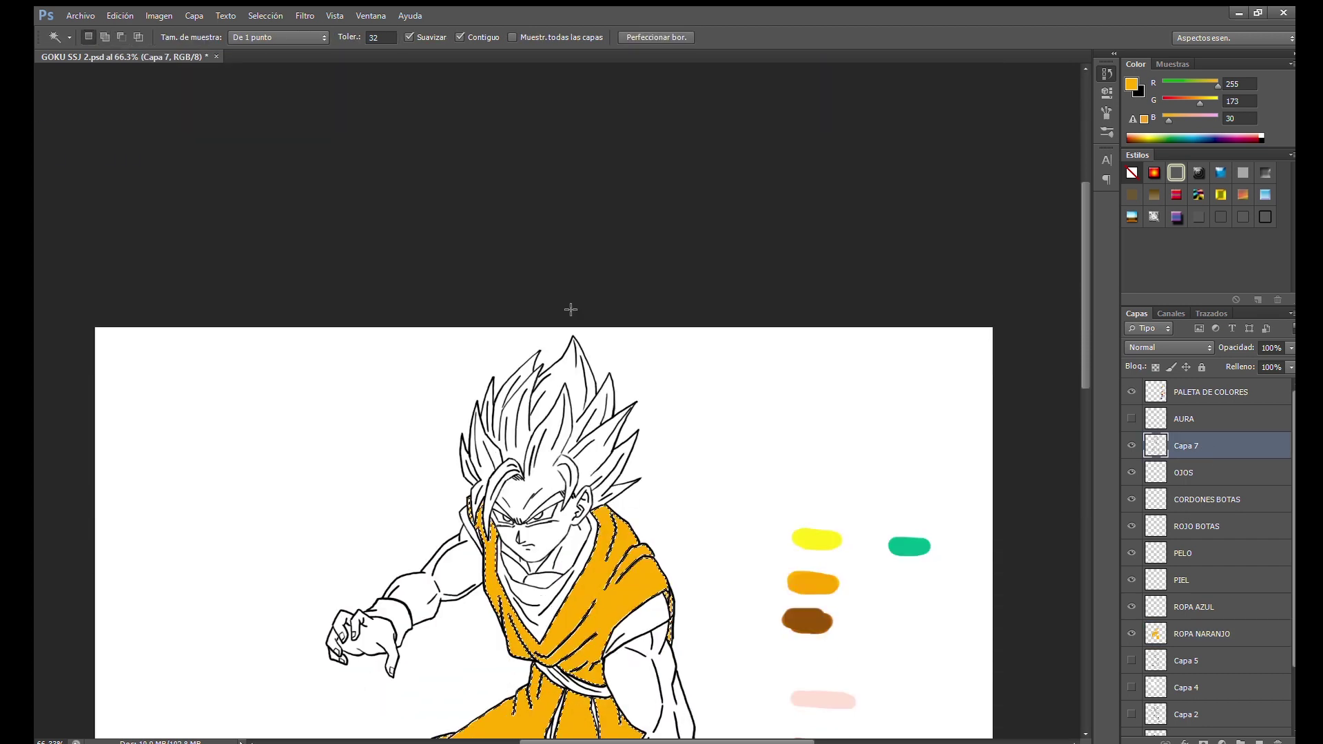
{"action": "scroll", "coordinate": [571, 311], "scroll_direction": "down", "scroll_amount": 2}
{"action": "scroll", "coordinate": [589, 491], "scroll_direction": "up", "scroll_amount": 3}
{"action": "scroll", "coordinate": [555, 660], "scroll_direction": "up", "scroll_amount": 2}
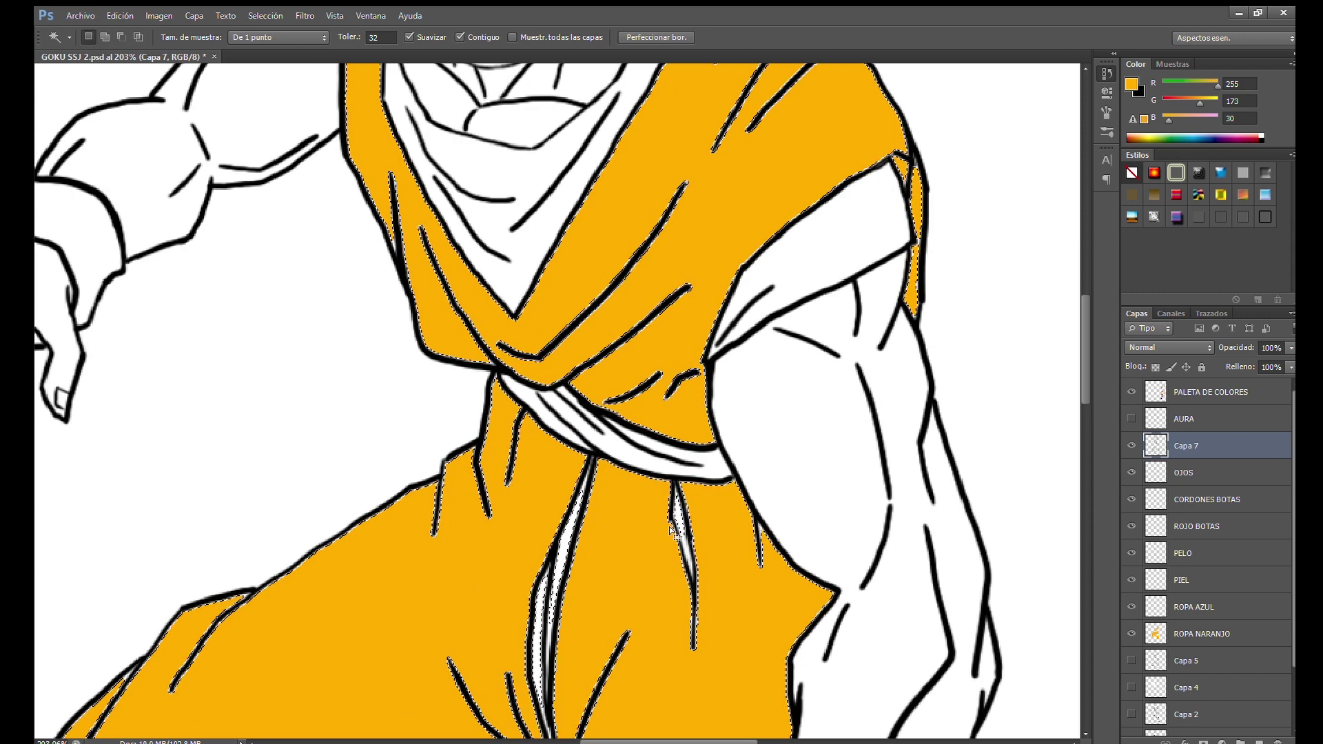
{"action": "key", "text": "ctrl+0"}
{"action": "left_click", "coordinate": [1202, 634]}
{"action": "key", "text": "g"}
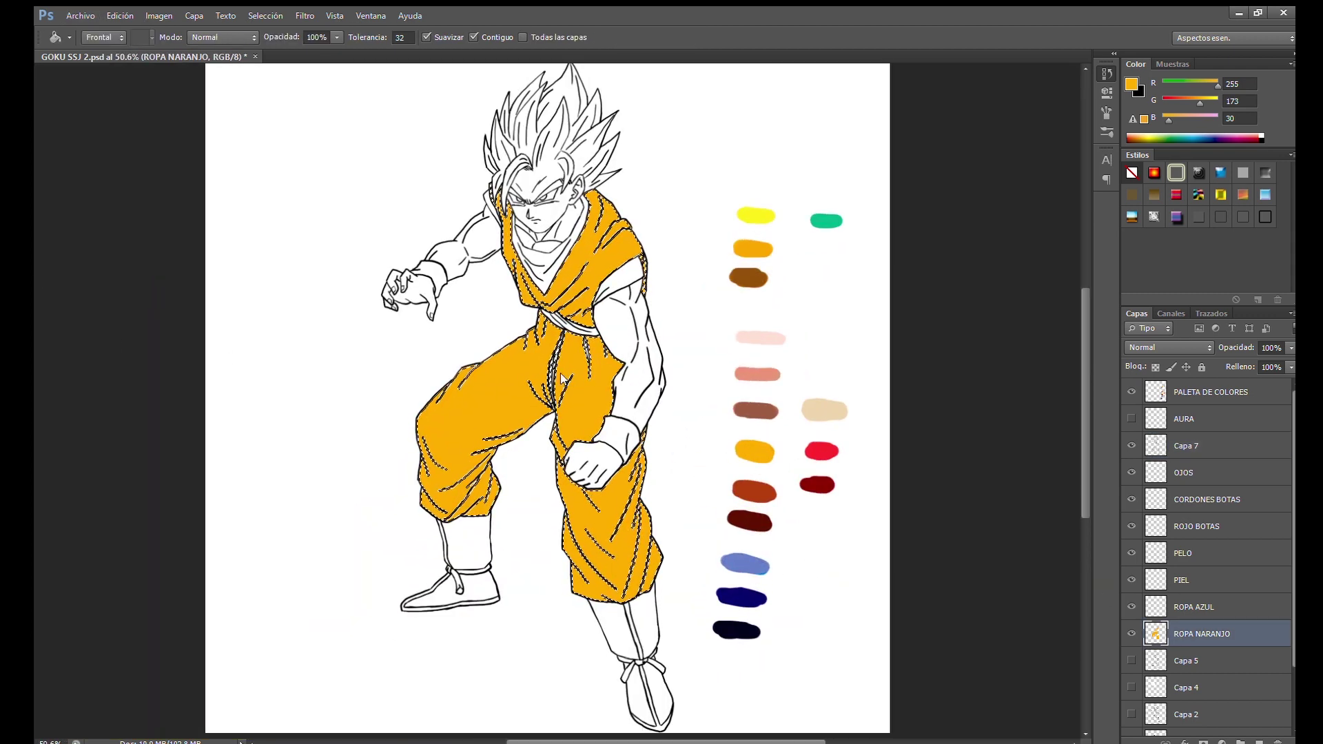
{"action": "scroll", "coordinate": [551, 428], "scroll_direction": "up", "scroll_amount": 1}
{"action": "scroll", "coordinate": [551, 428], "scroll_direction": "up", "scroll_amount": 4}
{"action": "scroll", "coordinate": [551, 428], "scroll_direction": "down", "scroll_amount": 1}
{"action": "scroll", "coordinate": [586, 432], "scroll_direction": "down", "scroll_amount": 3}
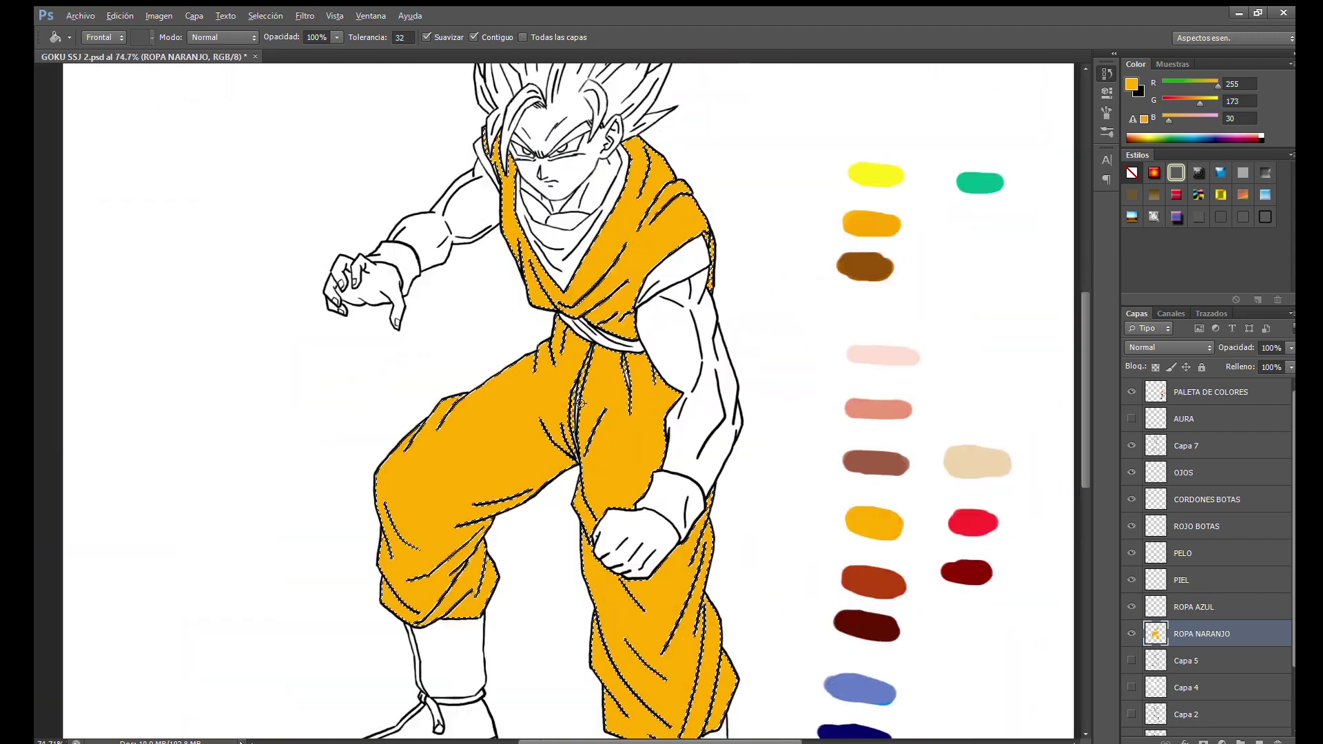
{"action": "scroll", "coordinate": [616, 437], "scroll_direction": "down", "scroll_amount": 1}
{"action": "scroll", "coordinate": [617, 437], "scroll_direction": "up", "scroll_amount": 2}
{"action": "scroll", "coordinate": [616, 437], "scroll_direction": "up", "scroll_amount": 3}
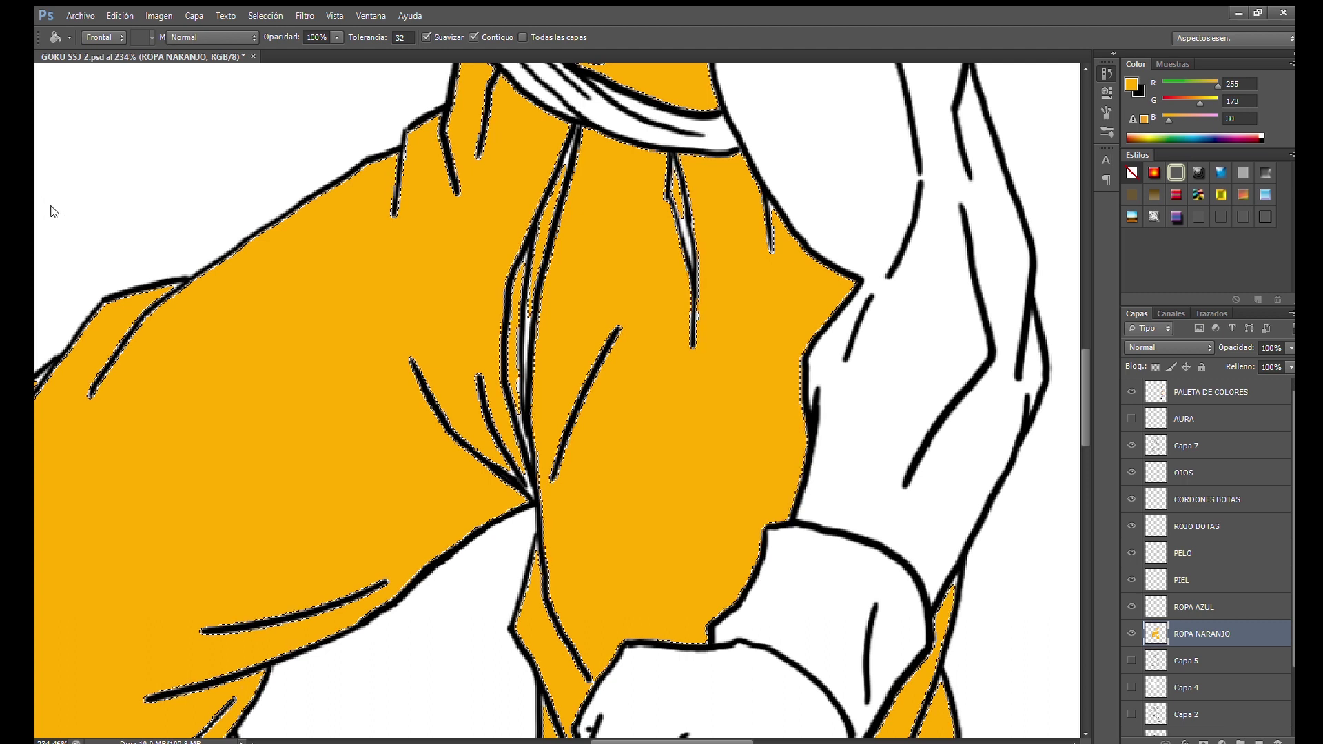
{"action": "key", "text": "b"}
{"action": "key", "text": "ctrl+d"}
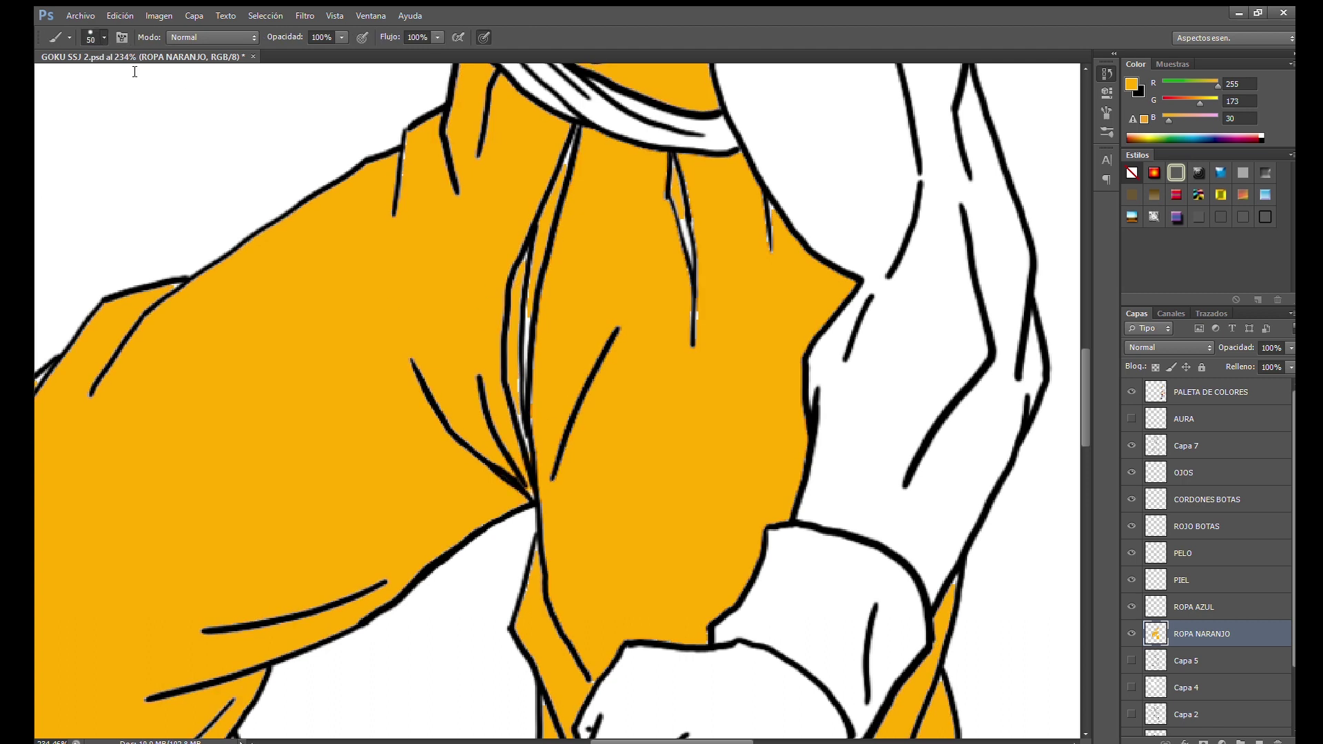
{"action": "mouse_move", "coordinate": [477, 456]}
{"action": "left_mouse_down"}
{"action": "mouse_move", "coordinate": [582, 145]}
{"action": "mouse_move", "coordinate": [692, 341]}
{"action": "left_mouse_up"}
Check the shoulder, sleeve and pants, then brush orange along the fold near the trouser hem
{"action": "left_click_drag", "start_coordinate": [468, 195], "coordinate": [581, 312]}
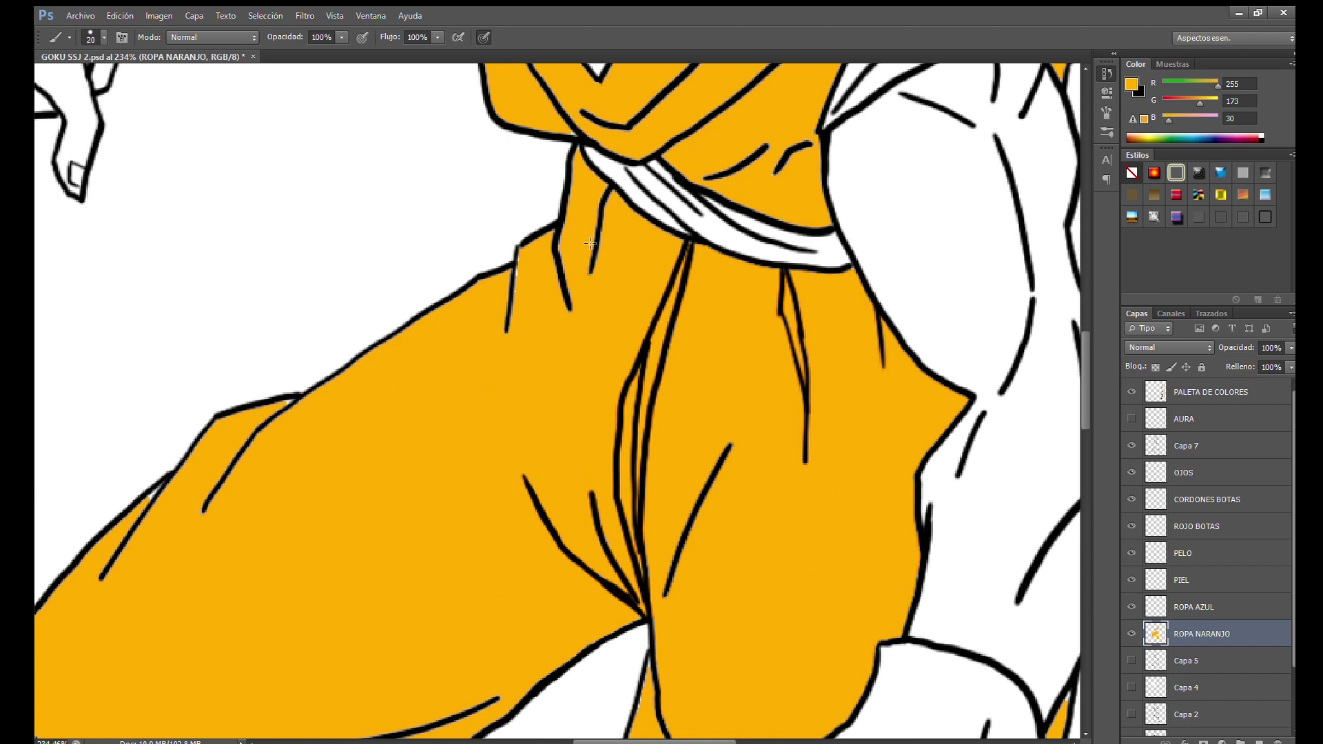
{"action": "left_click_drag", "start_coordinate": [462, 400], "coordinate": [768, 288]}
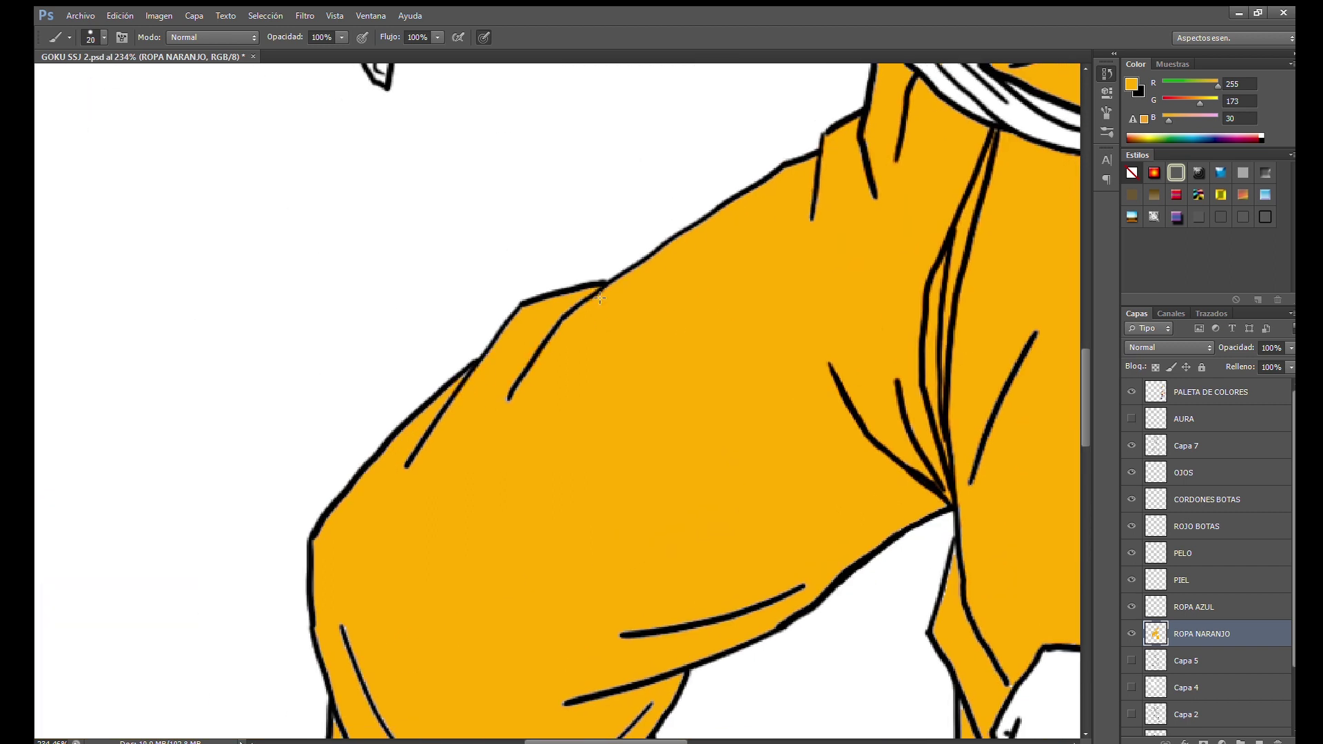
{"action": "left_click_drag", "start_coordinate": [420, 449], "coordinate": [555, 357]}
{"action": "left_click_drag", "start_coordinate": [496, 534], "coordinate": [489, 401]}
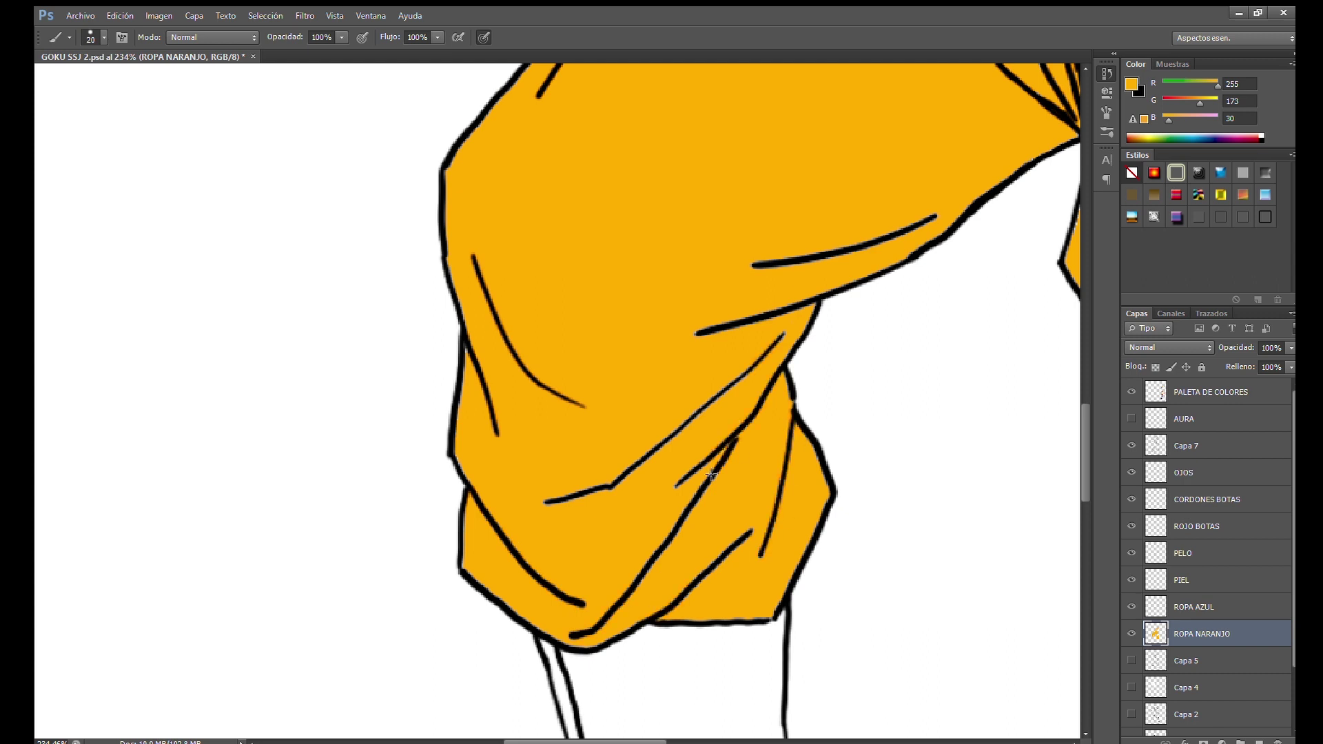
{"action": "left_click_drag", "start_coordinate": [721, 282], "coordinate": [614, 398]}
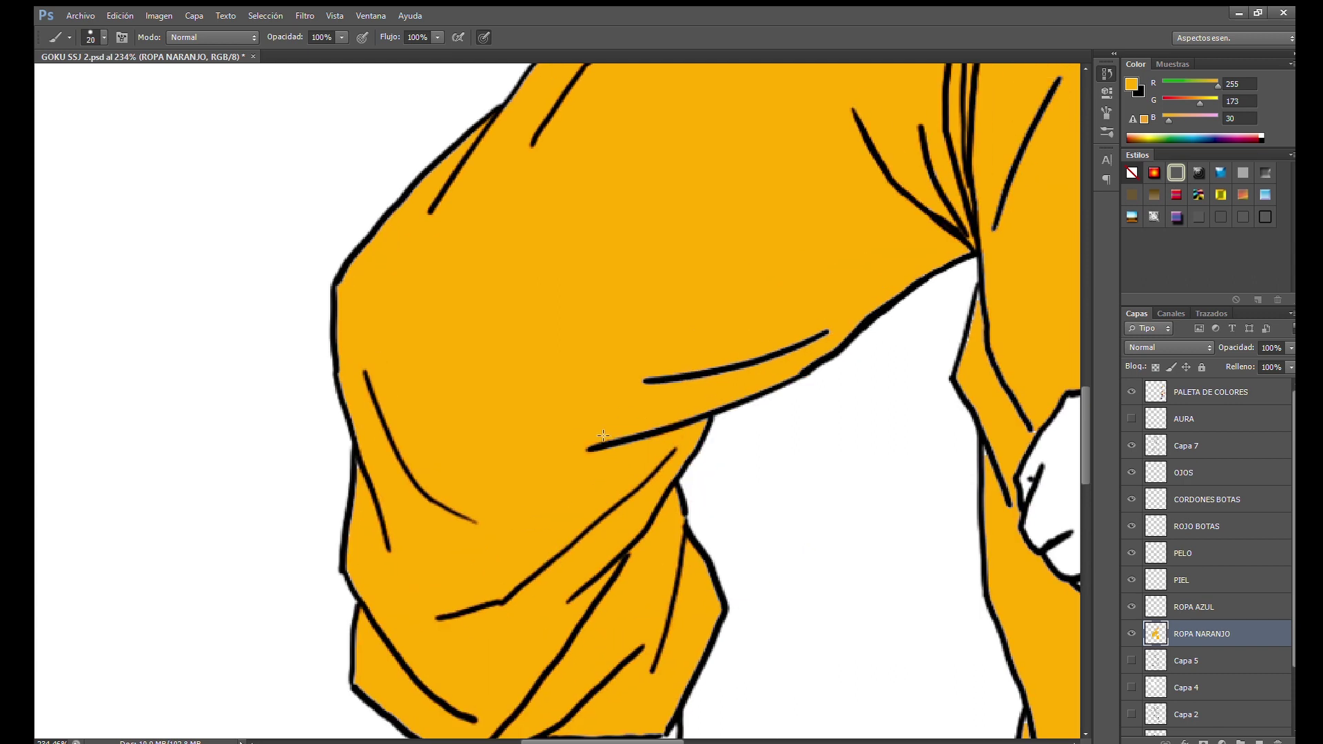
{"action": "left_click_drag", "start_coordinate": [1020, 408], "coordinate": [732, 412]}
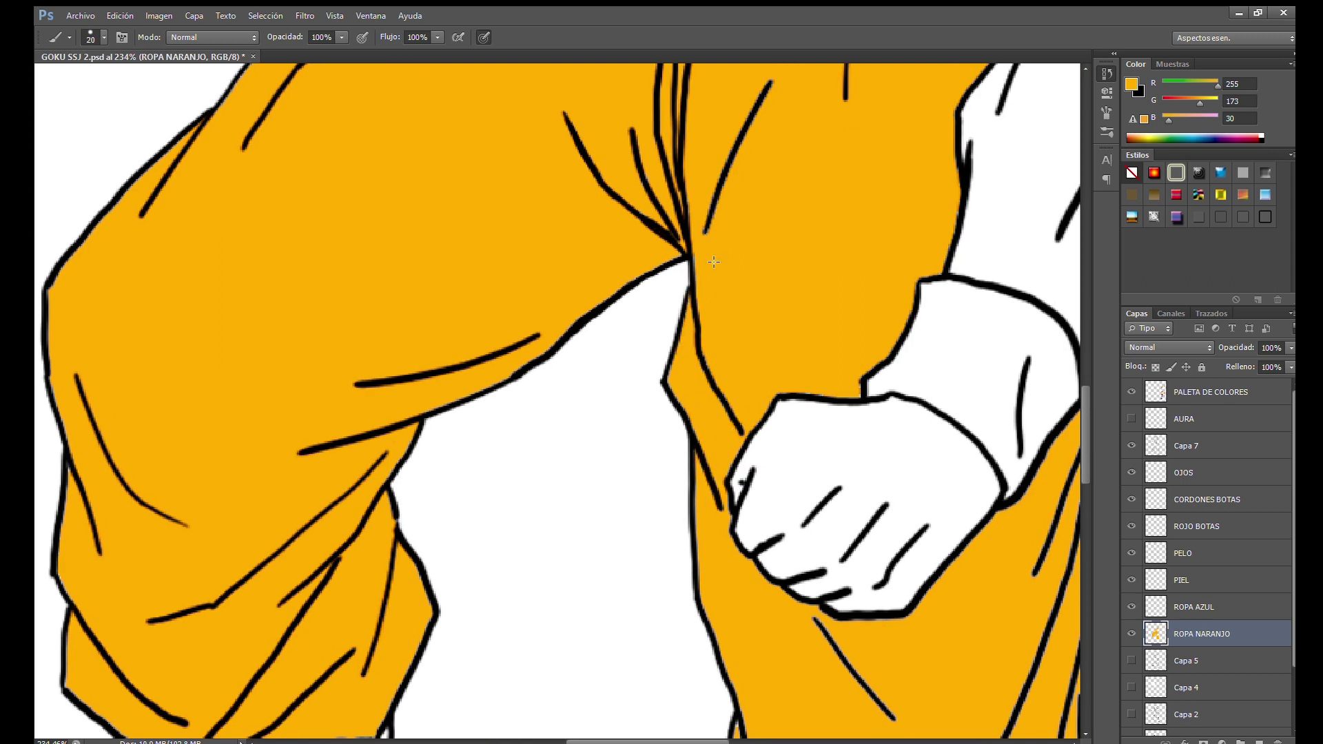
{"action": "left_click_drag", "start_coordinate": [809, 269], "coordinate": [671, 184]}
{"action": "mouse_move", "coordinate": [686, 574]}
{"action": "left_mouse_down"}
{"action": "mouse_move", "coordinate": [665, 488]}
{"action": "mouse_move", "coordinate": [565, 365]}
{"action": "left_mouse_up"}
{"action": "key", "text": "g"}
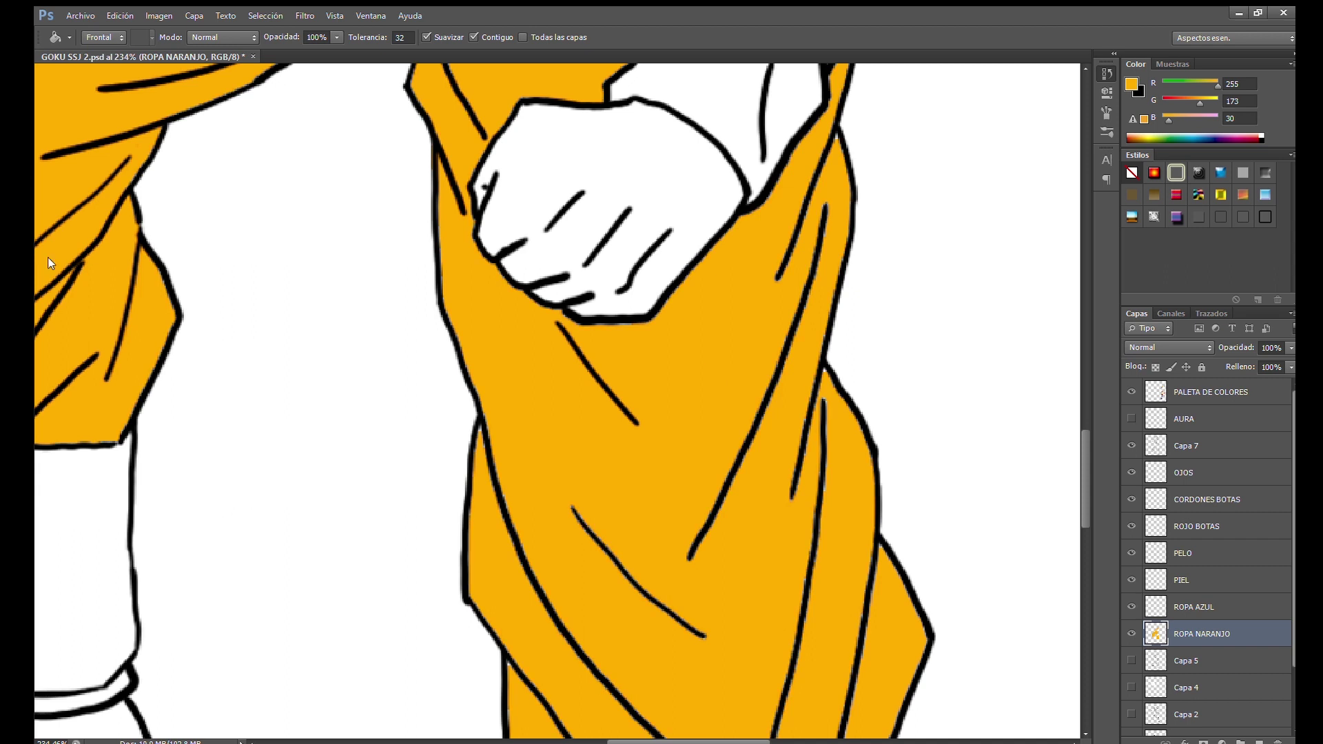
{"action": "key", "text": "b"}
{"action": "scroll", "coordinate": [538, 574], "scroll_direction": "down", "scroll_amount": 3}
{"action": "scroll", "coordinate": [572, 510], "scroll_direction": "right", "scroll_amount": 3}
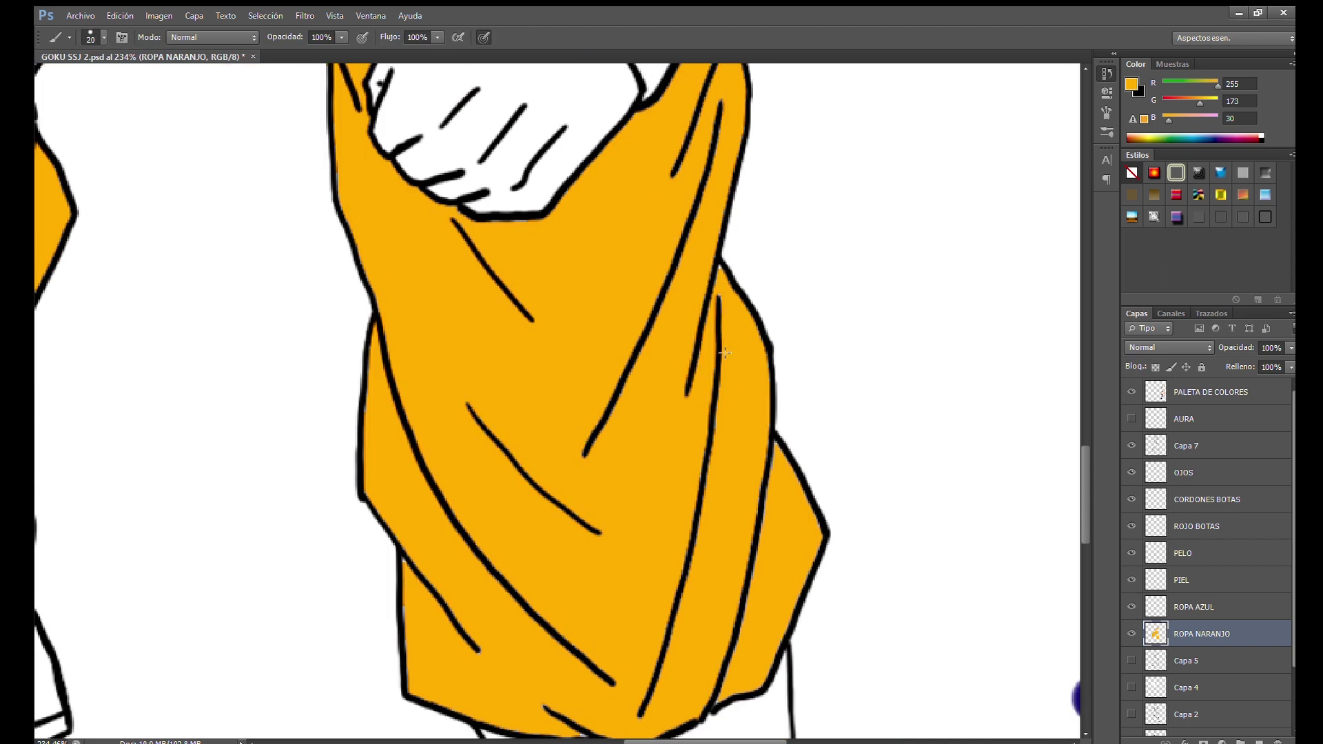
{"action": "scroll", "coordinate": [709, 234], "scroll_direction": "up", "scroll_amount": 5}
{"action": "scroll", "coordinate": [696, 248], "scroll_direction": "right", "scroll_amount": 1}
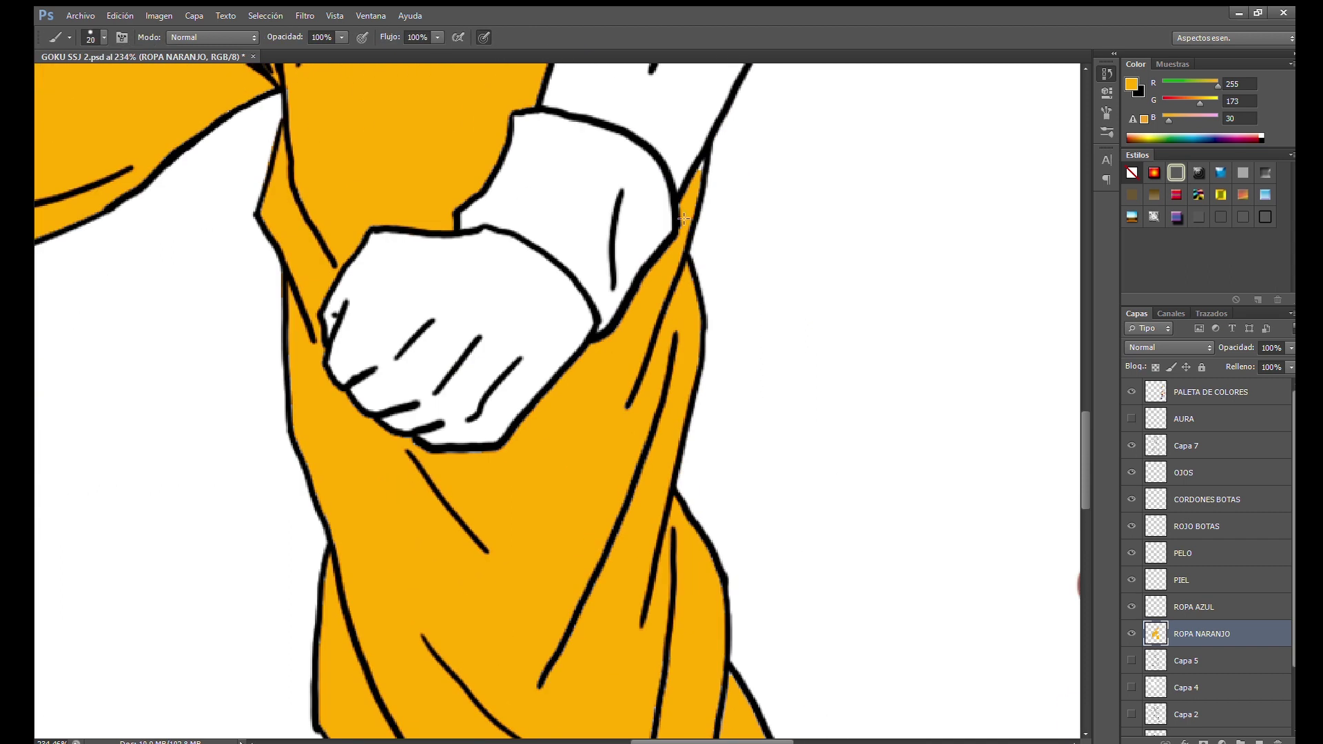
{"action": "scroll", "coordinate": [649, 490], "scroll_direction": "down", "scroll_amount": 8}
{"action": "scroll", "coordinate": [649, 489], "scroll_direction": "left", "scroll_amount": 3}
{"action": "left_click_drag", "start_coordinate": [767, 485], "coordinate": [835, 252]}
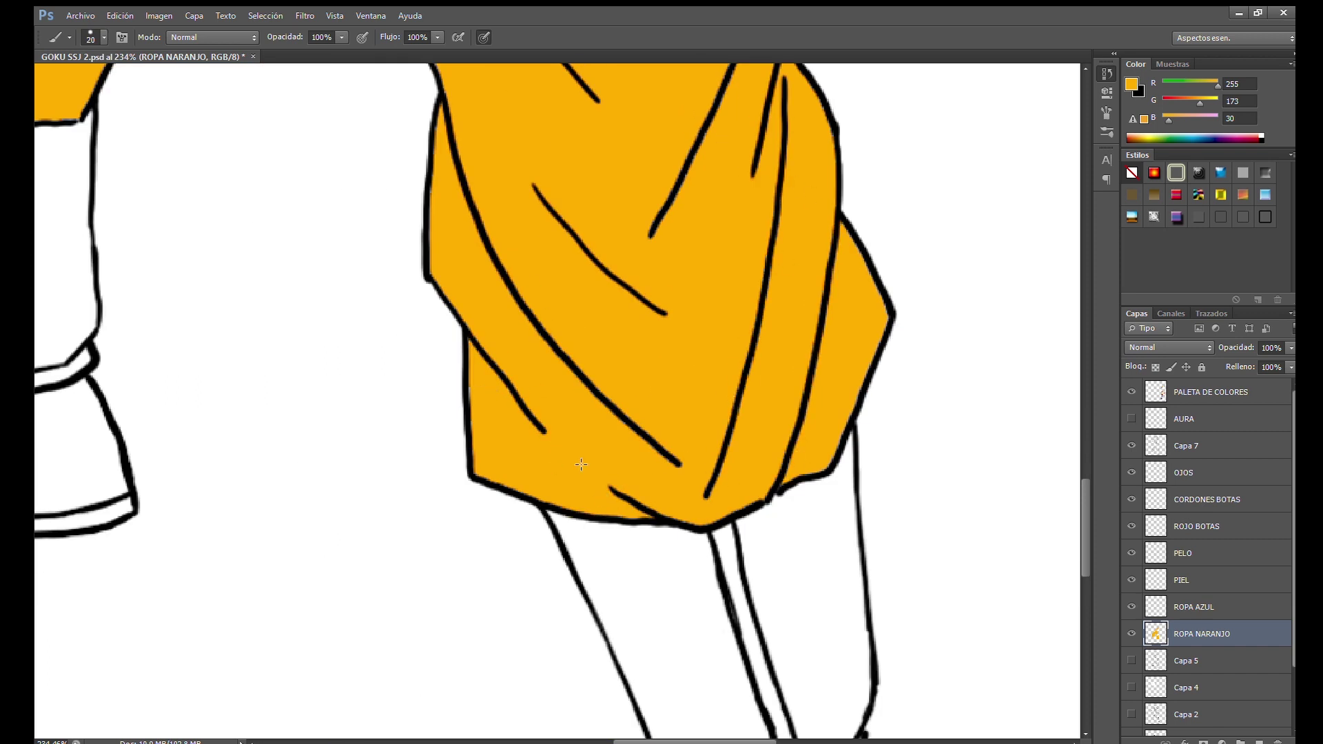
Brush orange into the narrow strip of gi beside Goku's hair
{"action": "scroll", "coordinate": [655, 165], "scroll_direction": "up", "scroll_amount": 5}
{"action": "left_click_drag", "start_coordinate": [723, 212], "coordinate": [751, 499]}
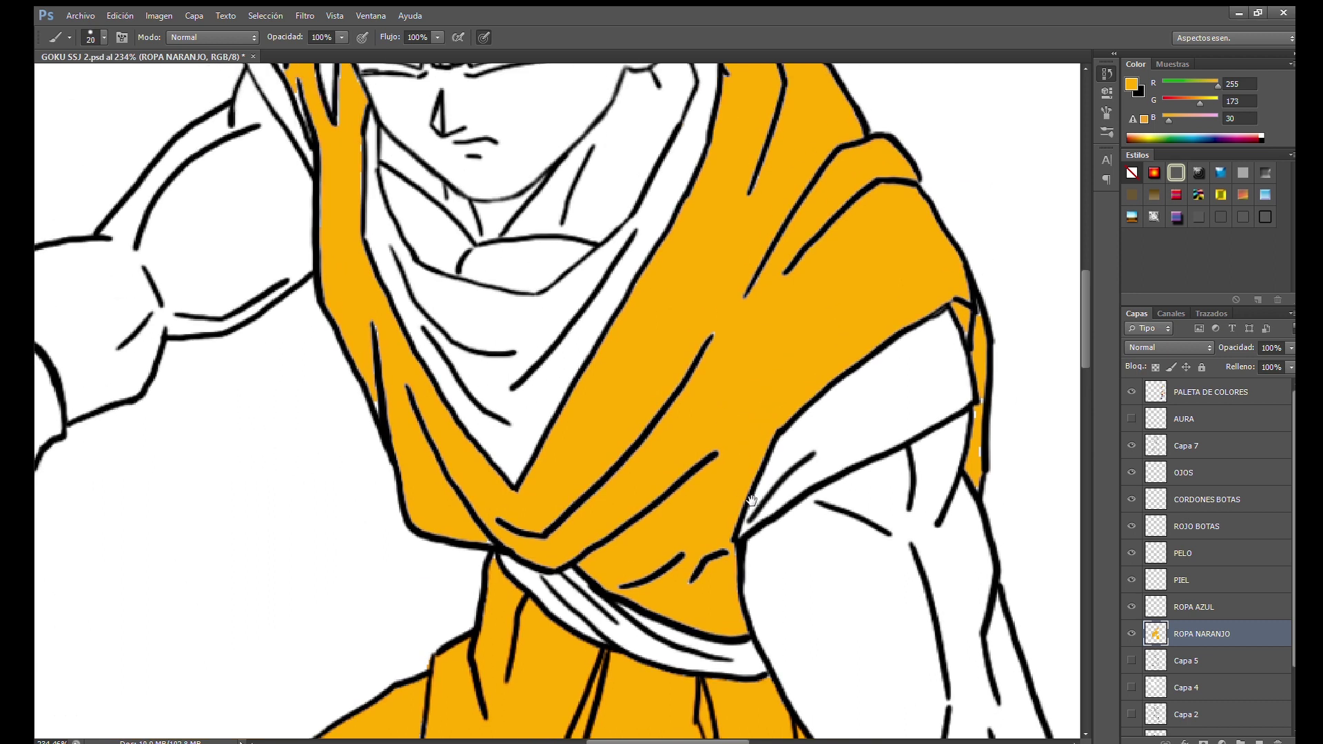
{"action": "key", "text": "g"}
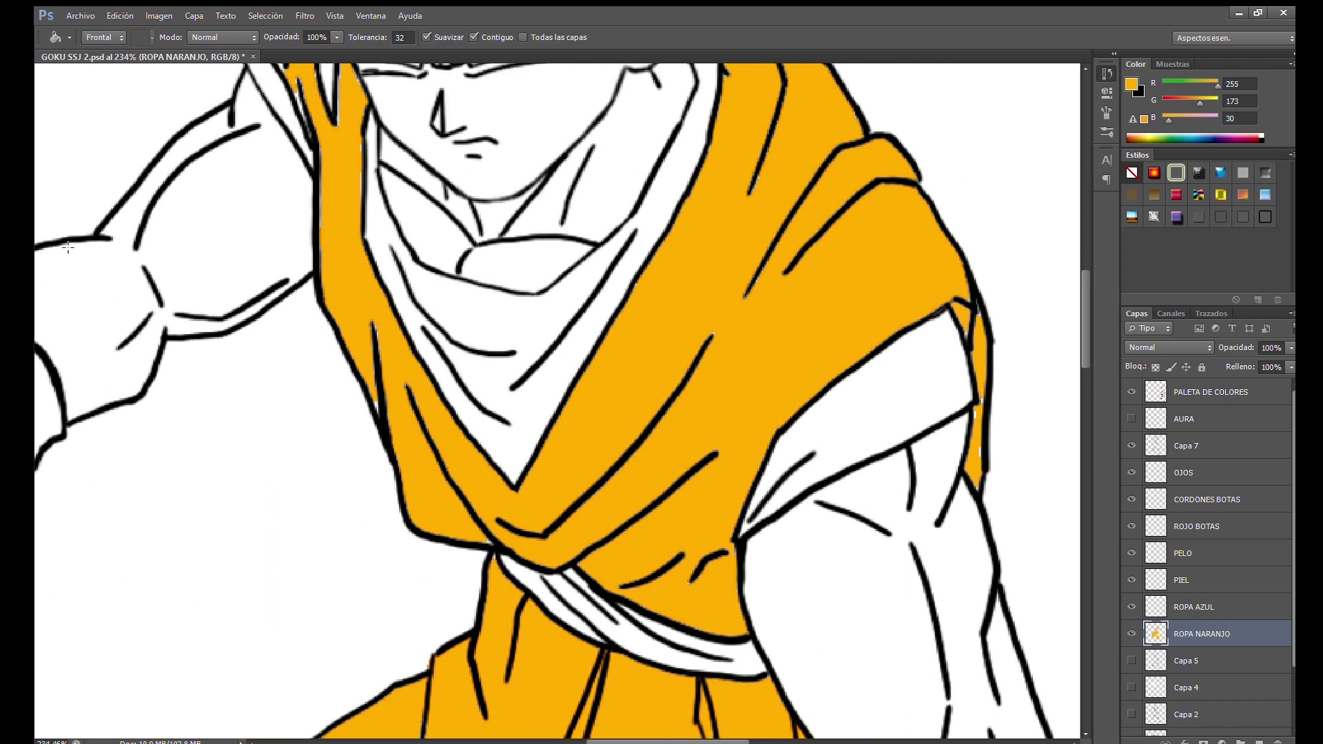
{"action": "key", "text": "b"}
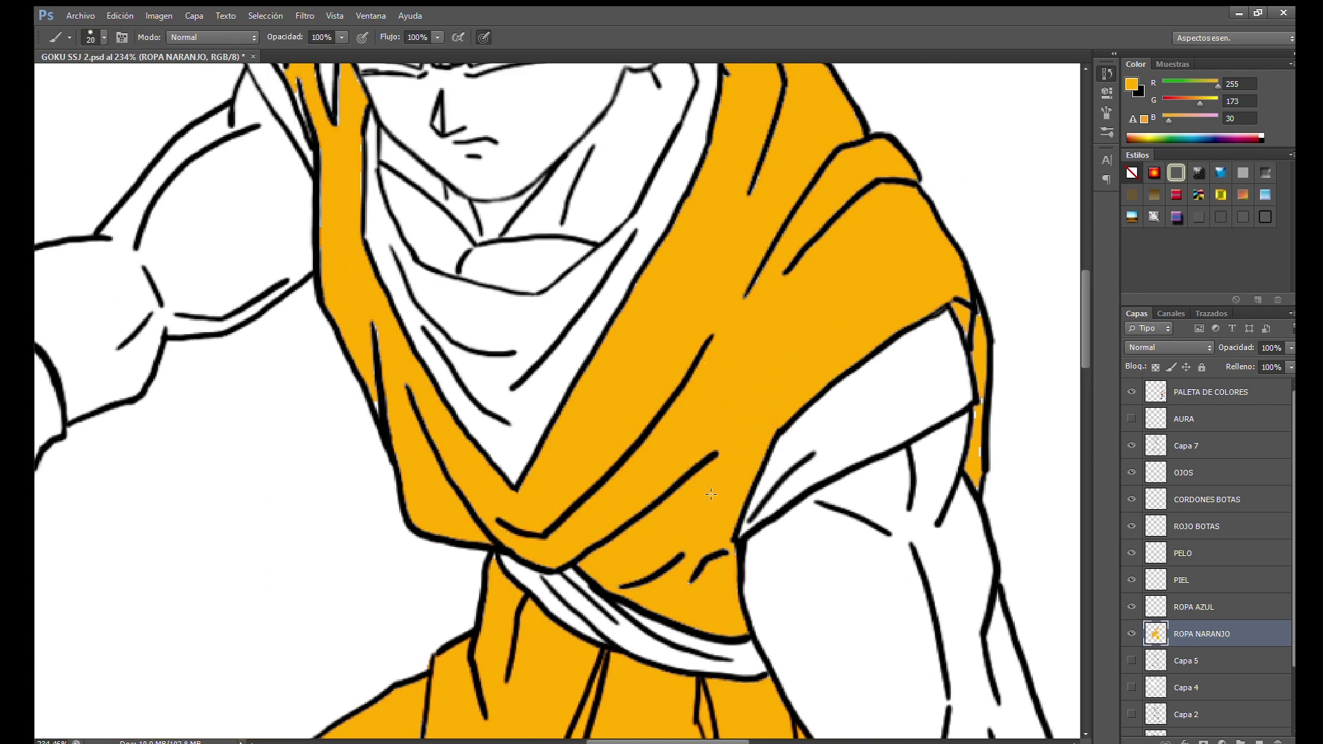
{"action": "left_click_drag", "start_coordinate": [757, 244], "coordinate": [690, 422]}
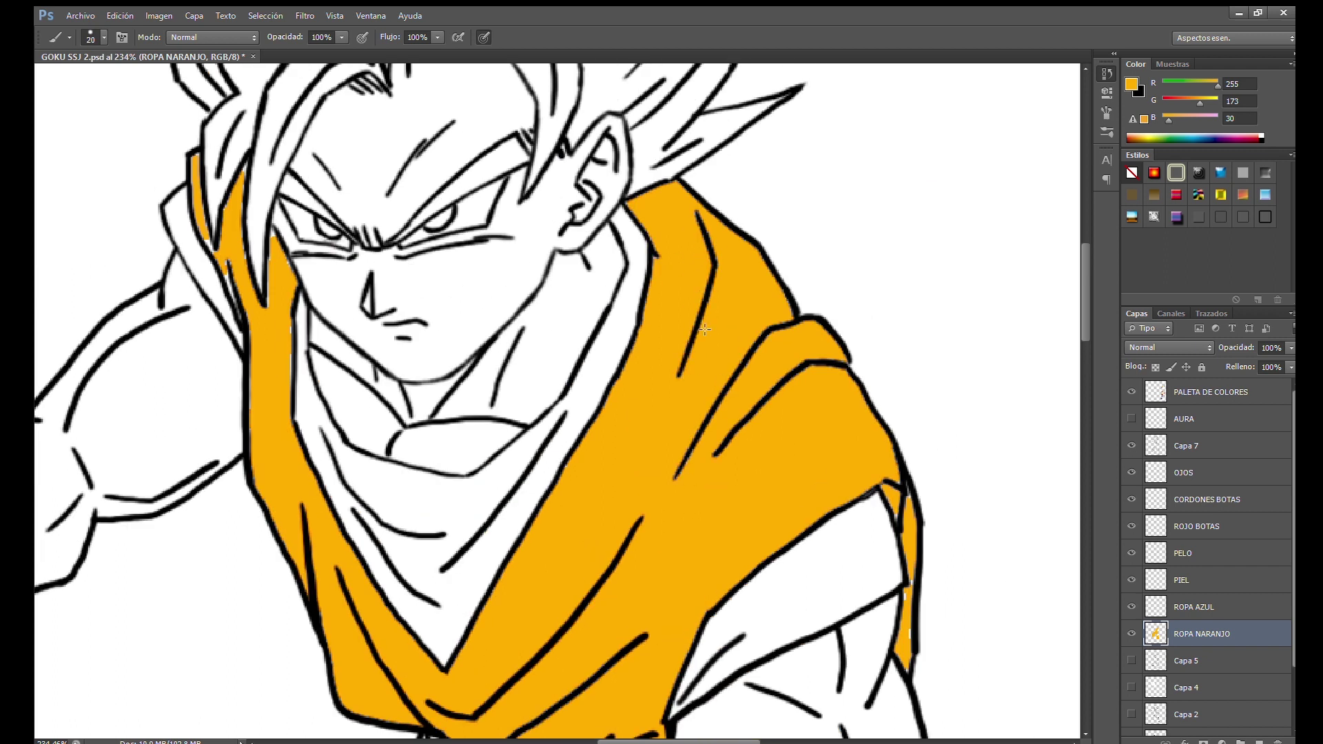
{"action": "left_click_drag", "start_coordinate": [313, 416], "coordinate": [469, 444]}
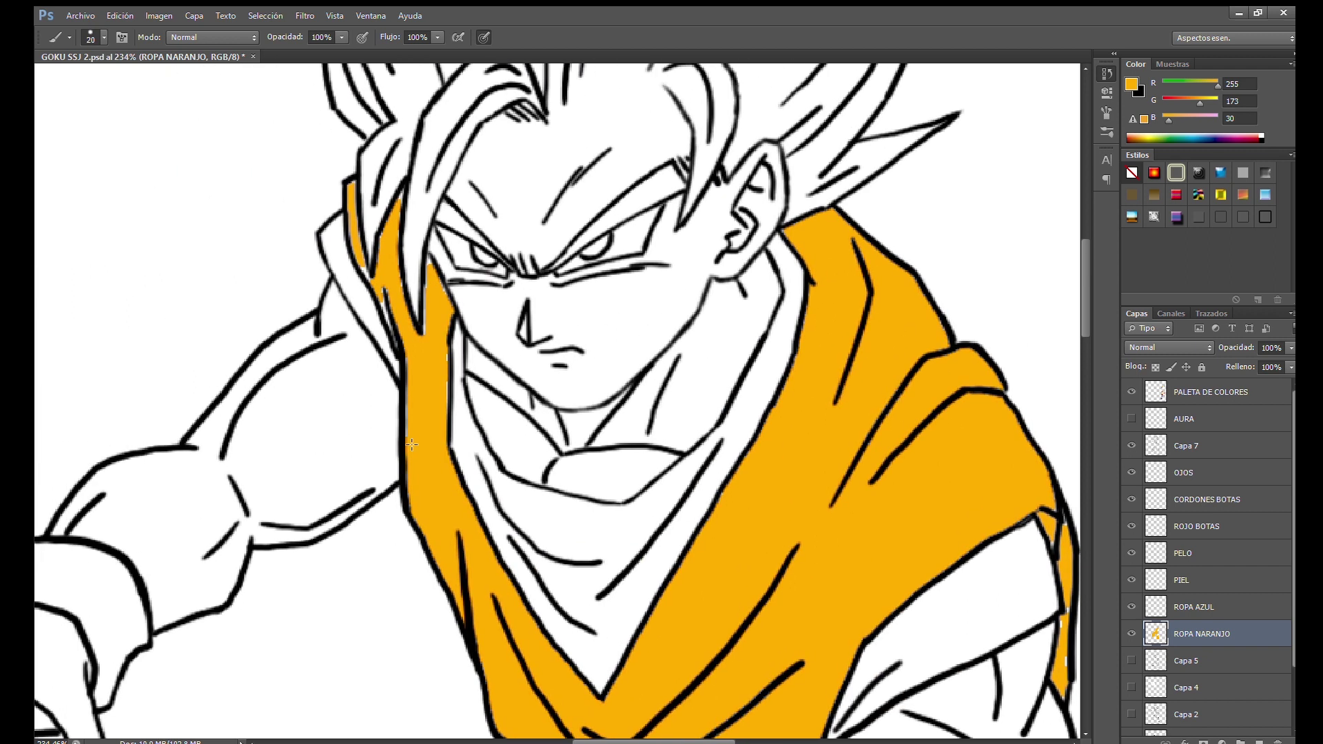
{"action": "scroll", "coordinate": [444, 339], "scroll_direction": "up", "scroll_amount": 4}
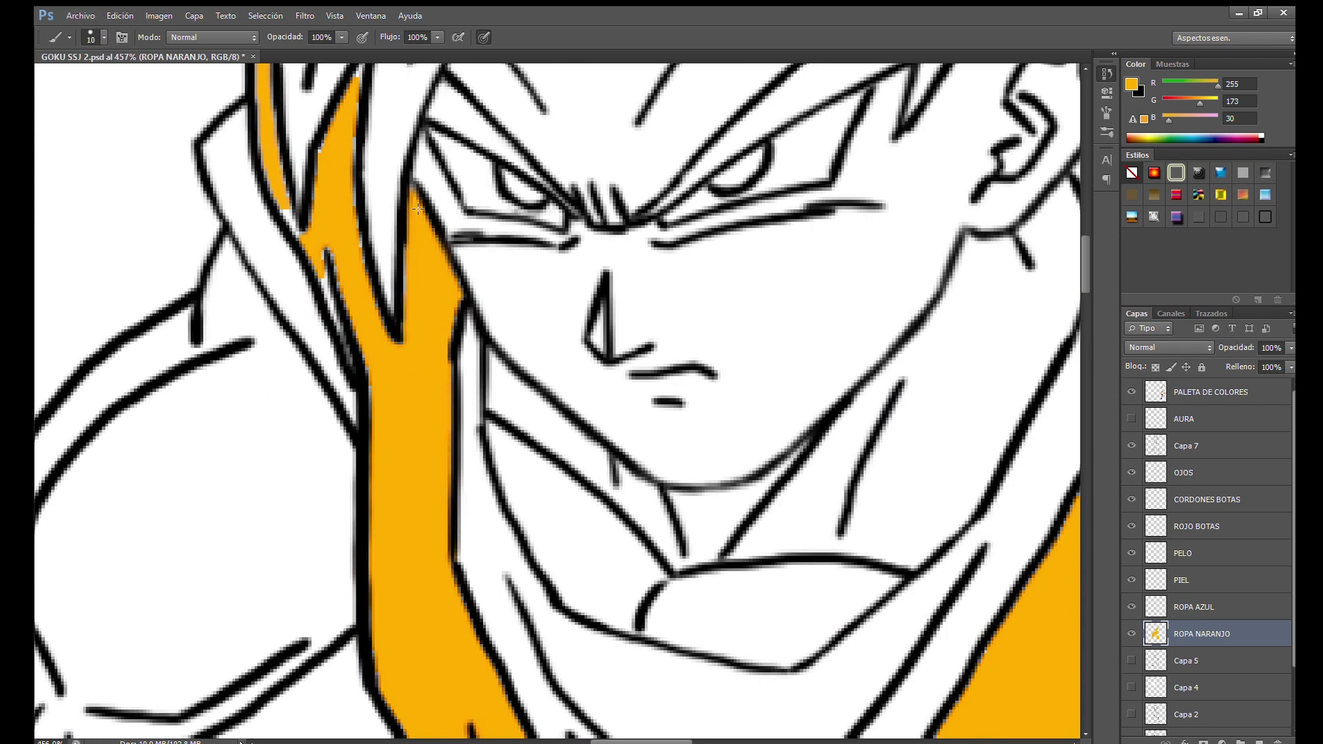
{"action": "scroll", "coordinate": [367, 381], "scroll_direction": "up", "scroll_amount": 3}
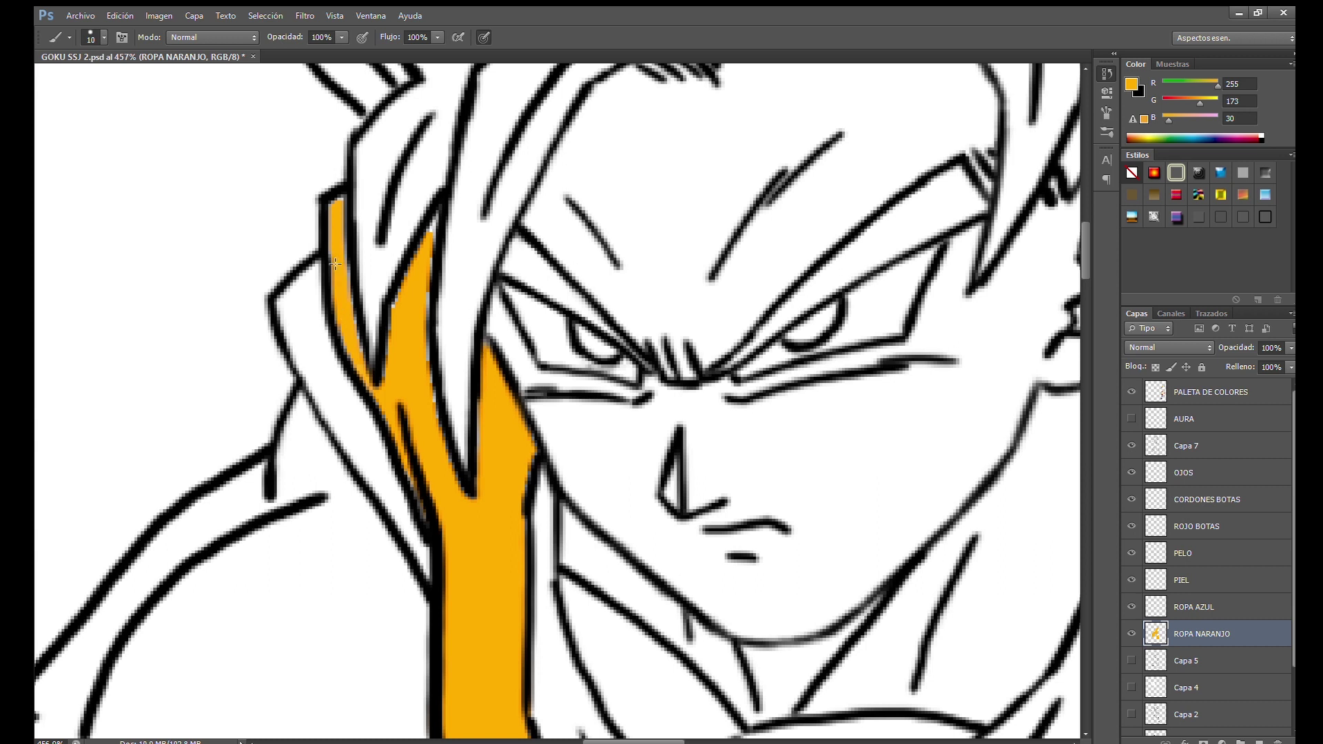
{"action": "left_click_drag", "start_coordinate": [341, 199], "coordinate": [408, 402]}
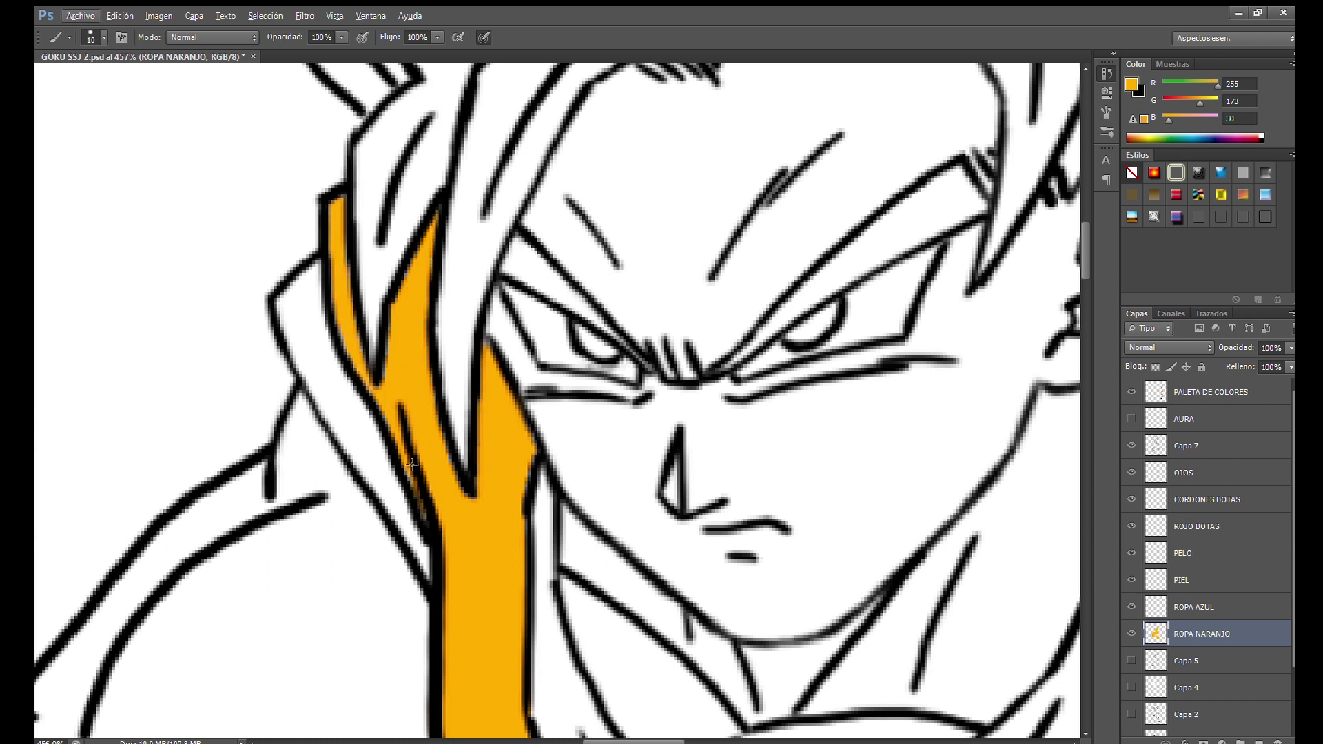
{"action": "scroll", "coordinate": [426, 502], "scroll_direction": "down", "scroll_amount": 4}
{"action": "scroll", "coordinate": [426, 503], "scroll_direction": "down", "scroll_amount": 4}
{"action": "scroll", "coordinate": [544, 231], "scroll_direction": "up", "scroll_amount": 4}
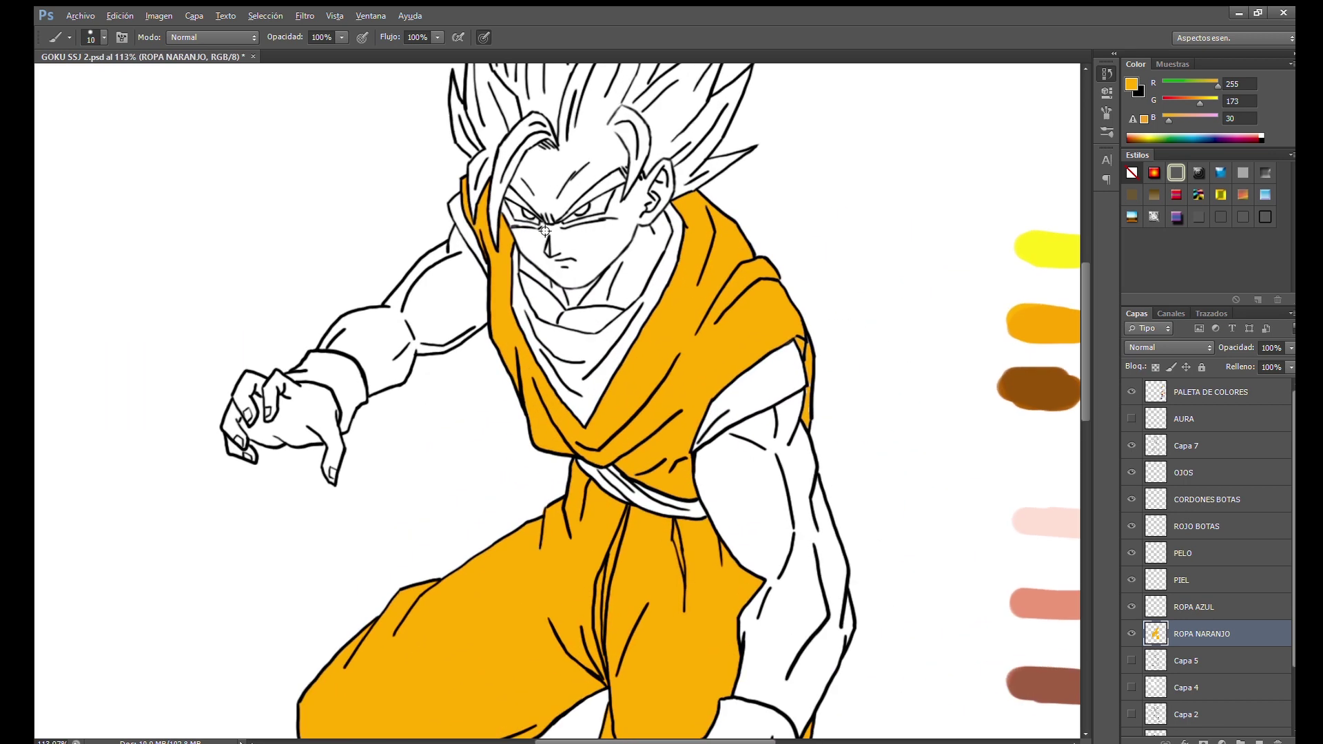
On Capa 7, magic-wand the wrist cuff, collar, undershirt, sash, and both shins and boots
{"action": "scroll", "coordinate": [544, 230], "scroll_direction": "down", "scroll_amount": 3}
{"action": "left_click", "coordinate": [1206, 446]}
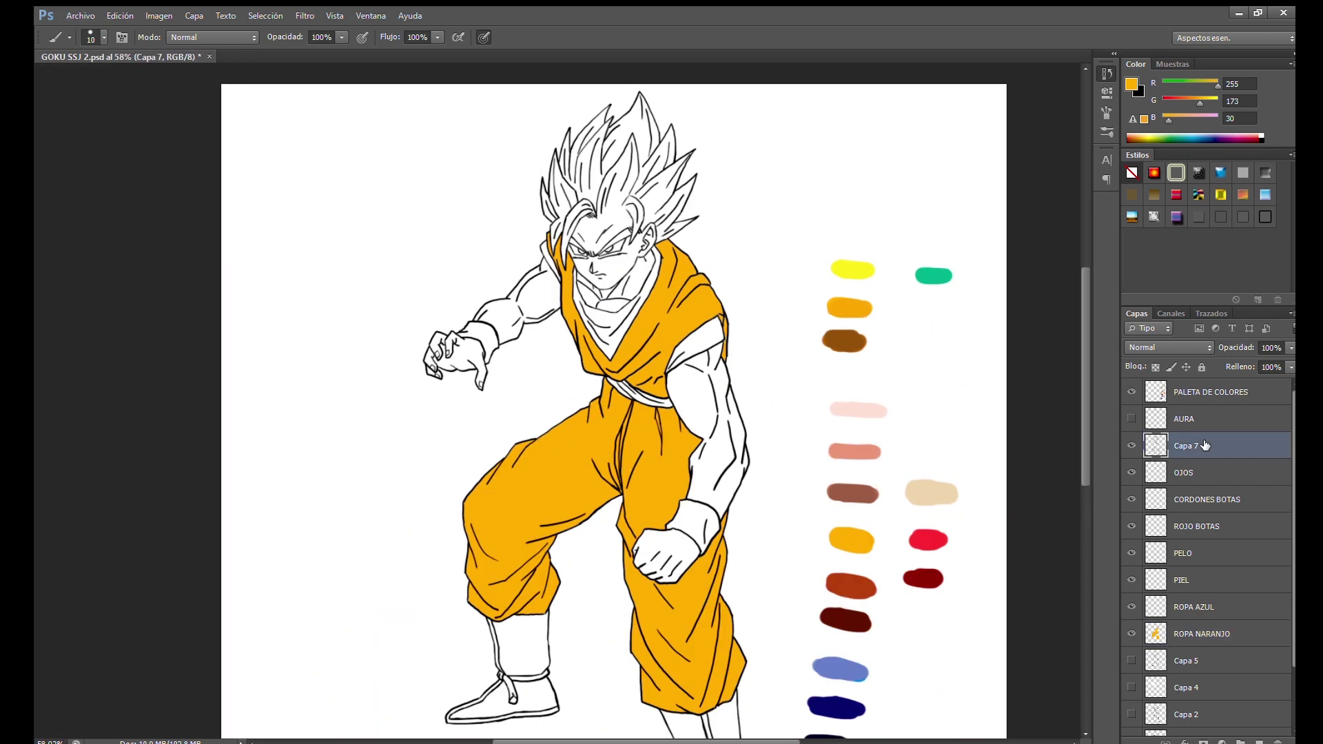
{"action": "key", "text": "w"}
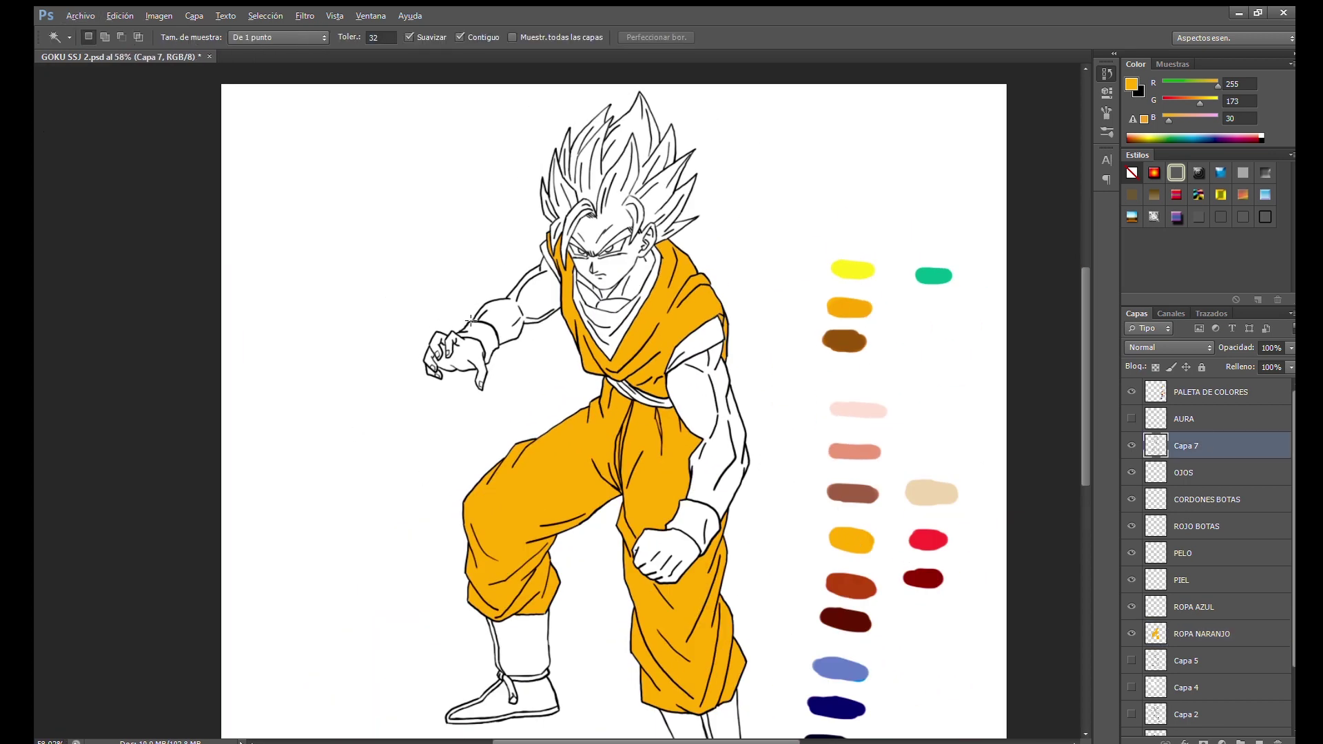
{"action": "scroll", "coordinate": [468, 324], "scroll_direction": "up", "scroll_amount": 4}
{"action": "left_click", "coordinate": [486, 348]}
{"action": "left_click", "coordinate": [648, 173]}
{"action": "left_click", "coordinate": [758, 323]}
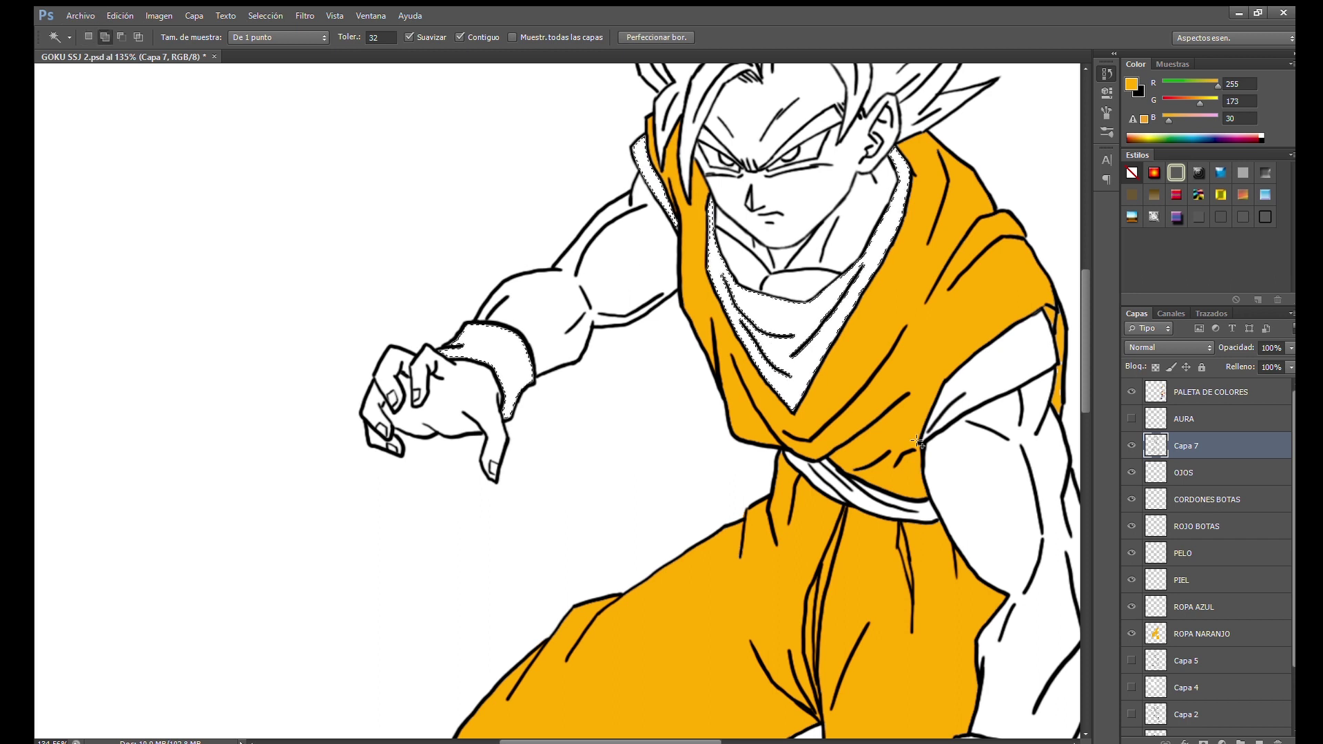
{"action": "left_click", "coordinate": [903, 515]}
{"action": "scroll", "coordinate": [674, 437], "scroll_direction": "down", "scroll_amount": 5}
{"action": "scroll", "coordinate": [758, 567], "scroll_direction": "down", "scroll_amount": 5}
{"action": "scroll", "coordinate": [723, 606], "scroll_direction": "down", "scroll_amount": 10}
{"action": "left_click", "coordinate": [599, 511]}
{"action": "scroll", "coordinate": [600, 511], "scroll_direction": "down", "scroll_amount": 3}
{"action": "left_click_drag", "start_coordinate": [1067, 709], "coordinate": [750, 498]}
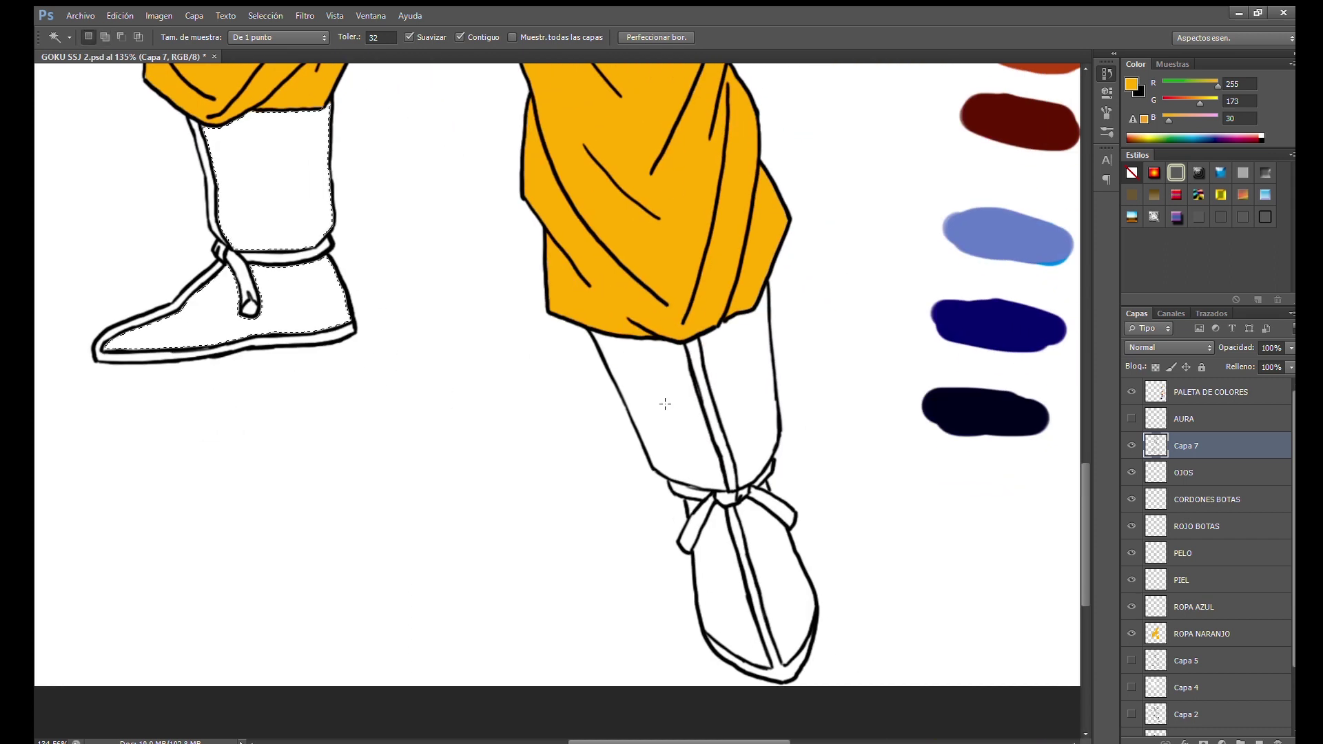
{"action": "left_click", "coordinate": [729, 390]}
{"action": "scroll", "coordinate": [720, 553], "scroll_direction": "up", "scroll_amount": 3}
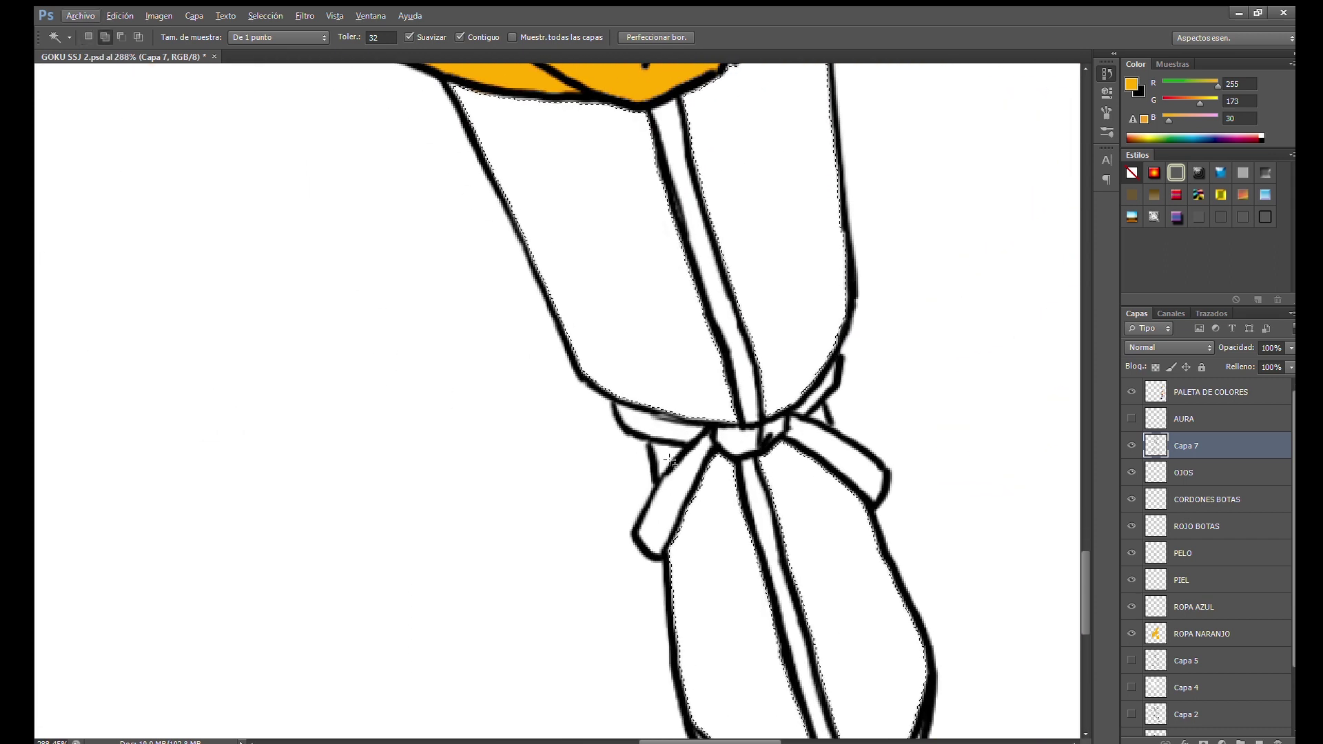
{"action": "scroll", "coordinate": [846, 456], "scroll_direction": "down", "scroll_amount": 6}
{"action": "scroll", "coordinate": [757, 413], "scroll_direction": "up", "scroll_amount": 2}
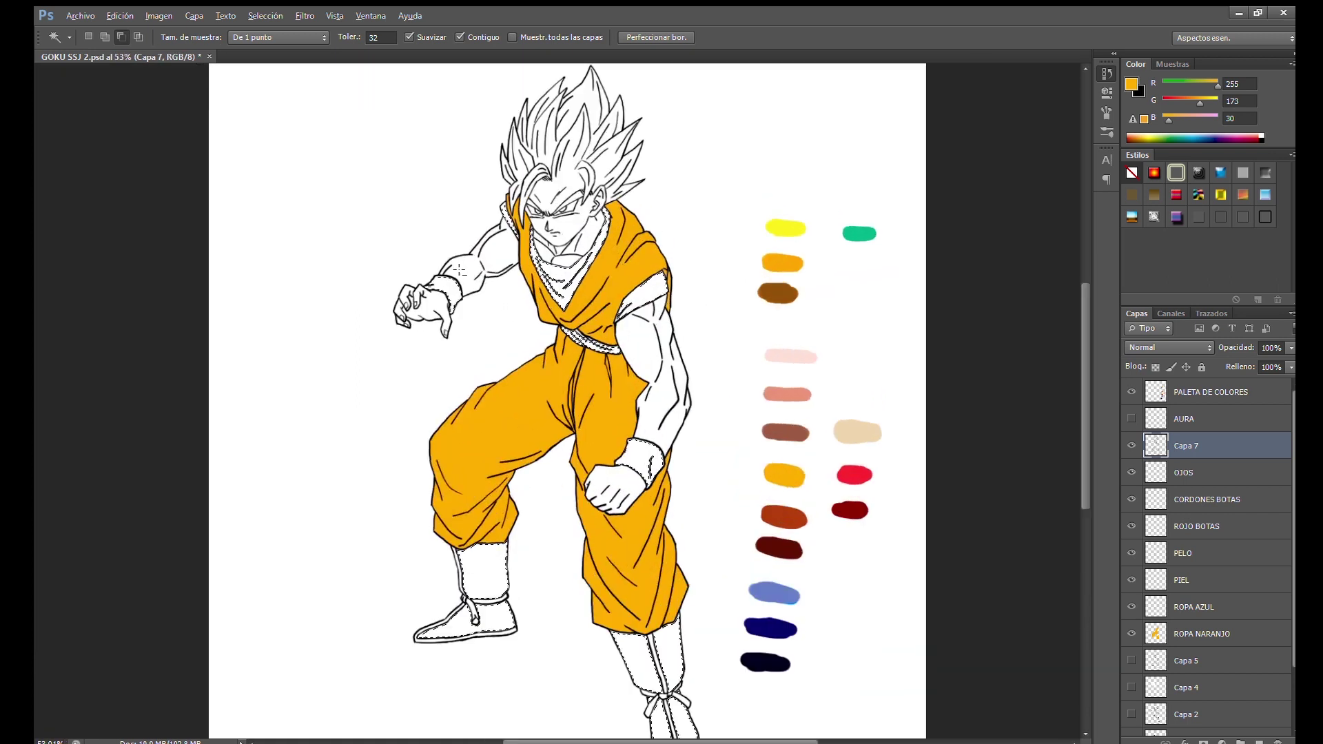
Fill the selected areas with light blue on the ROPA AZUL layer, undoing a mistaken orange fill
{"action": "left_click", "coordinate": [1185, 607]}
{"action": "key", "text": "g"}
{"action": "left_click", "coordinate": [489, 641]}
{"action": "key", "text": "ctrl+z"}
{"action": "left_click", "coordinate": [840, 662], "text": "alt"}
{"action": "left_click", "coordinate": [689, 297]}
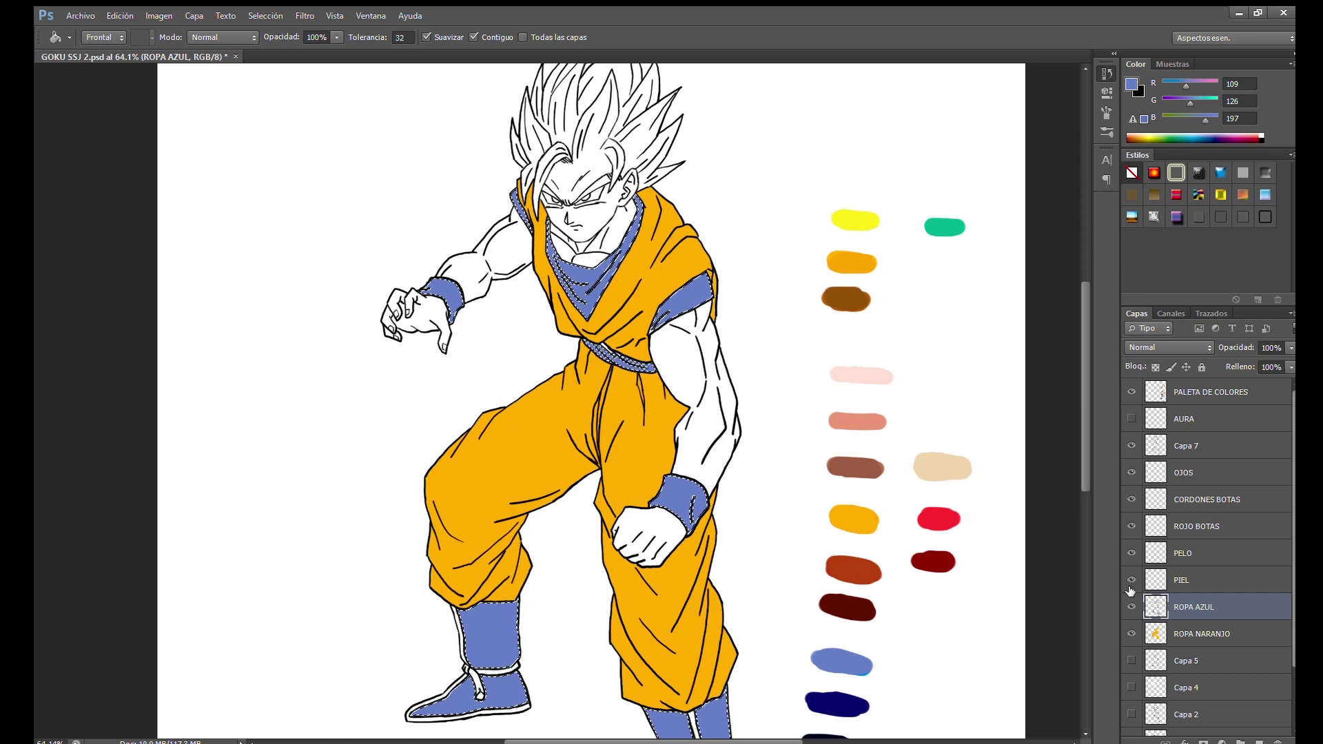
Deselect and bucket-fill the collar near the neck with blue
{"action": "key", "text": "ctrl+d"}
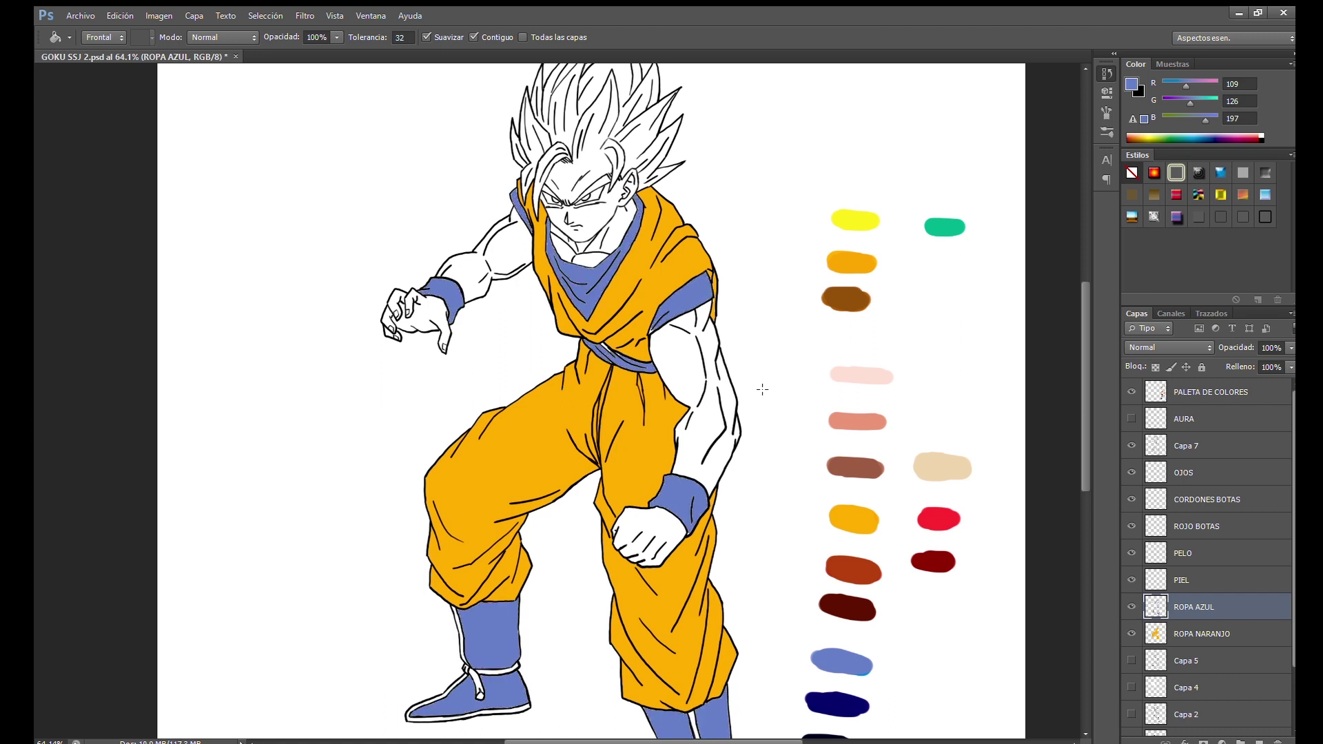
{"action": "scroll", "coordinate": [448, 186], "scroll_direction": "up", "scroll_amount": 2}
{"action": "scroll", "coordinate": [449, 186], "scroll_direction": "up", "scroll_amount": 3}
{"action": "left_click", "coordinate": [737, 334]}
{"action": "scroll", "coordinate": [703, 403], "scroll_direction": "down", "scroll_amount": 2}
{"action": "scroll", "coordinate": [675, 445], "scroll_direction": "right", "scroll_amount": 2}
{"action": "scroll", "coordinate": [650, 457], "scroll_direction": "down", "scroll_amount": 5}
{"action": "scroll", "coordinate": [475, 611], "scroll_direction": "down", "scroll_amount": 3}
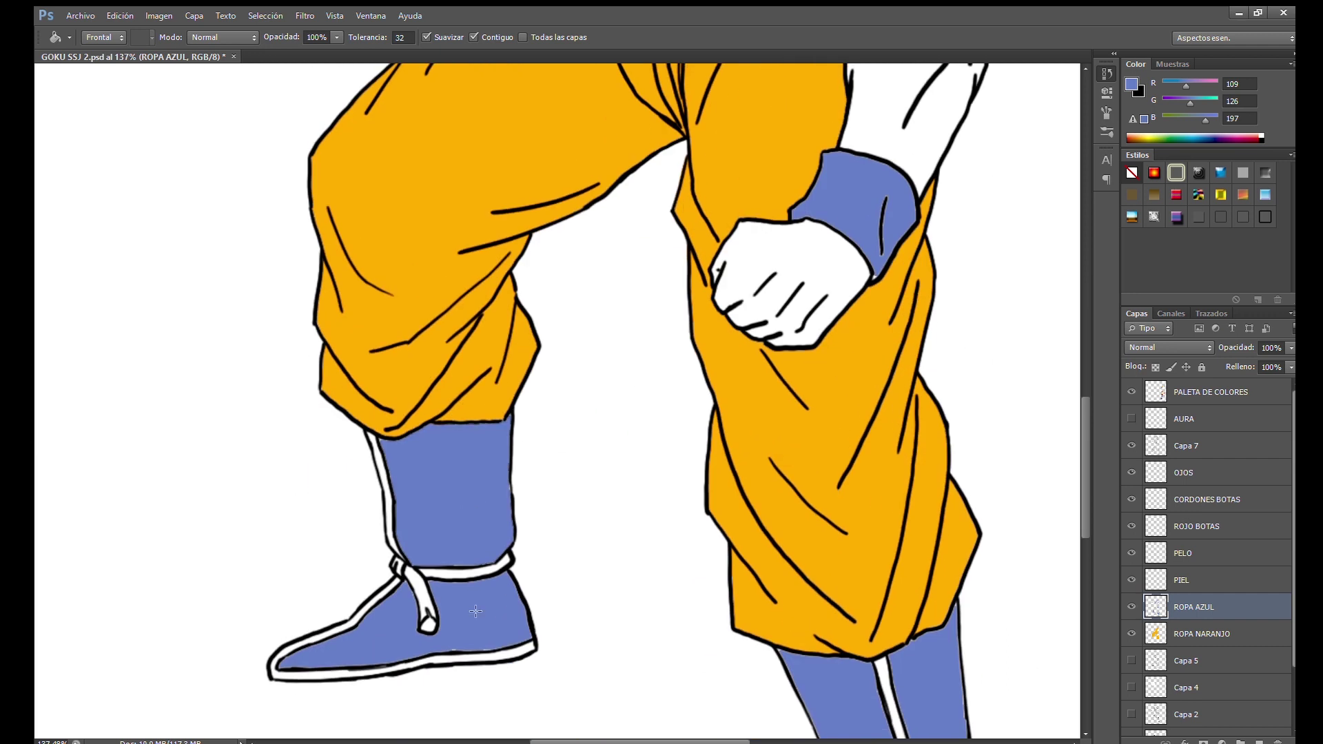
{"action": "scroll", "coordinate": [861, 560], "scroll_direction": "down", "scroll_amount": 3}
{"action": "scroll", "coordinate": [861, 560], "scroll_direction": "right", "scroll_amount": 2}
{"action": "scroll", "coordinate": [823, 546], "scroll_direction": "down", "scroll_amount": 3}
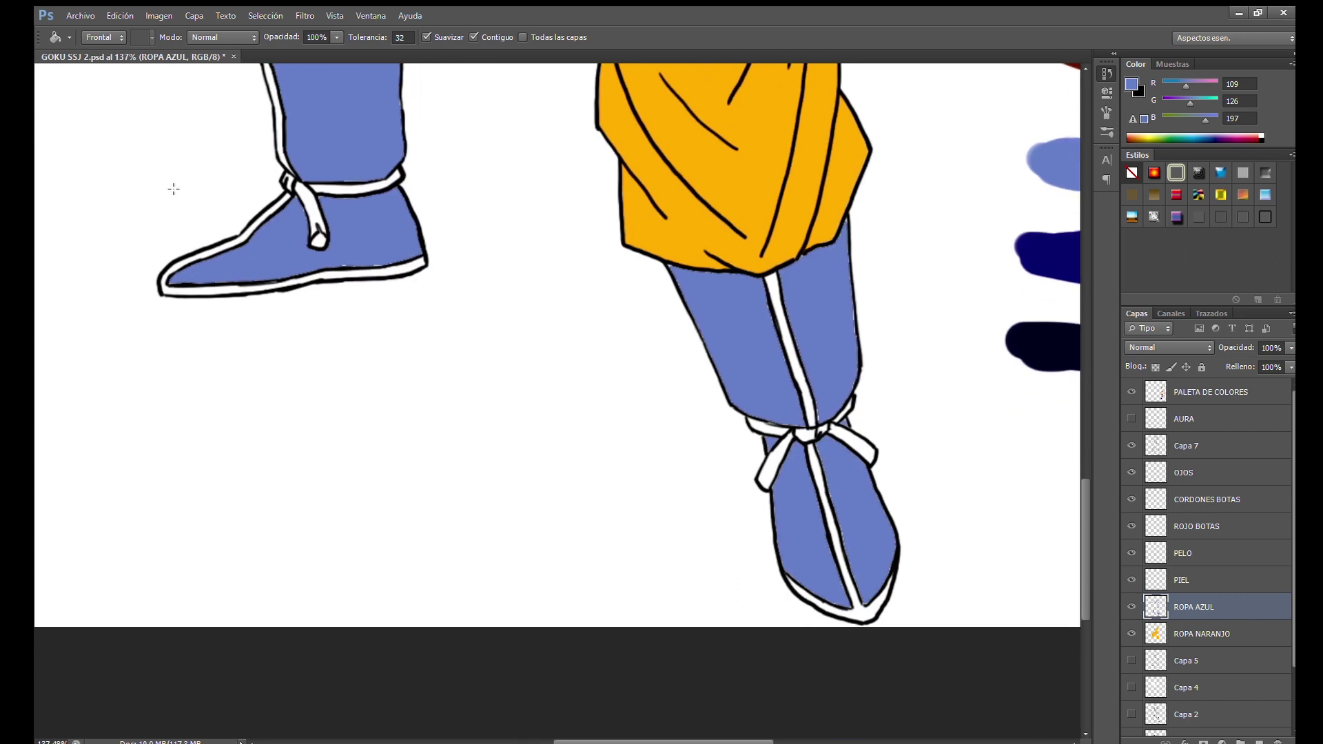
Brush blue into the unpainted edges along the boots and shins
{"action": "key", "text": "b"}
{"action": "scroll", "coordinate": [179, 189], "scroll_direction": "up", "scroll_amount": 3}
{"action": "scroll", "coordinate": [179, 189], "scroll_direction": "up", "scroll_amount": 3}
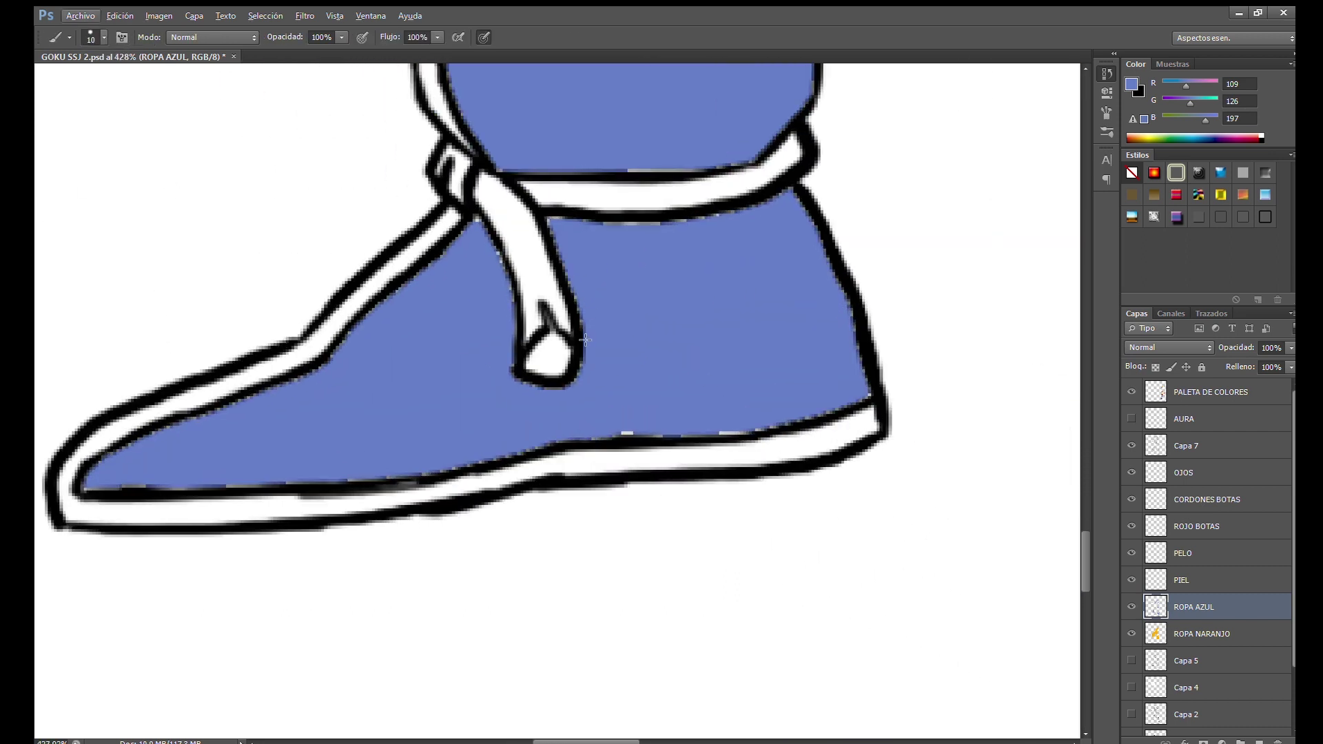
{"action": "key", "text": "alt"}
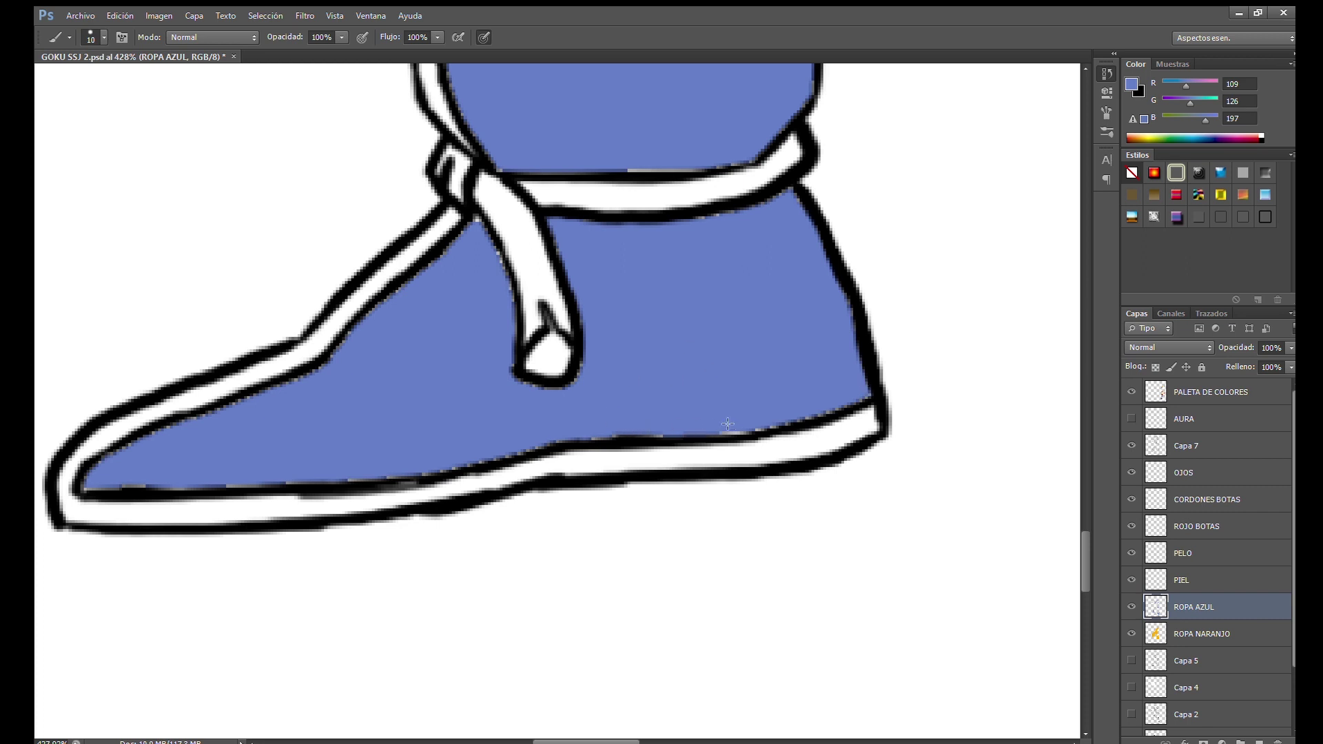
{"action": "left_click_drag", "start_coordinate": [338, 412], "coordinate": [509, 391]}
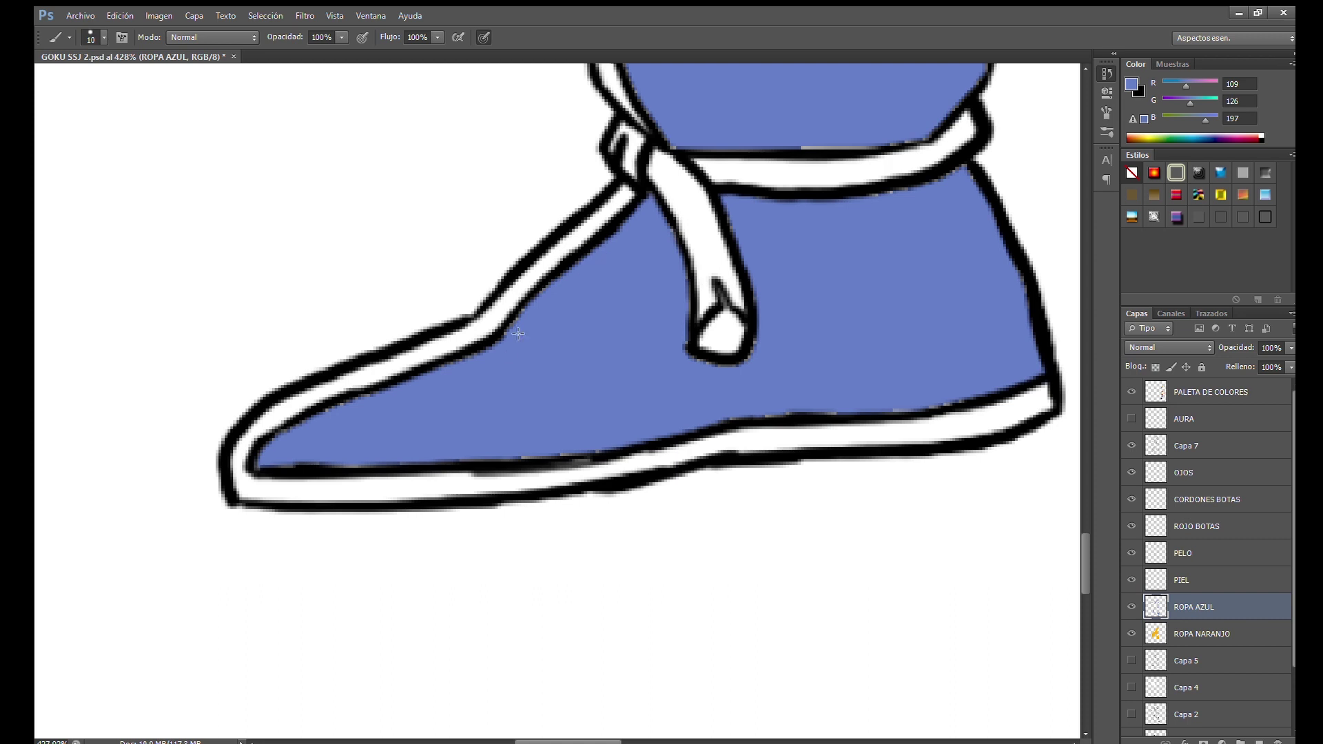
{"action": "scroll", "coordinate": [673, 226], "scroll_direction": "right", "scroll_amount": 5}
{"action": "scroll", "coordinate": [673, 226], "scroll_direction": "up", "scroll_amount": 2}
{"action": "scroll", "coordinate": [706, 205], "scroll_direction": "up", "scroll_amount": 5}
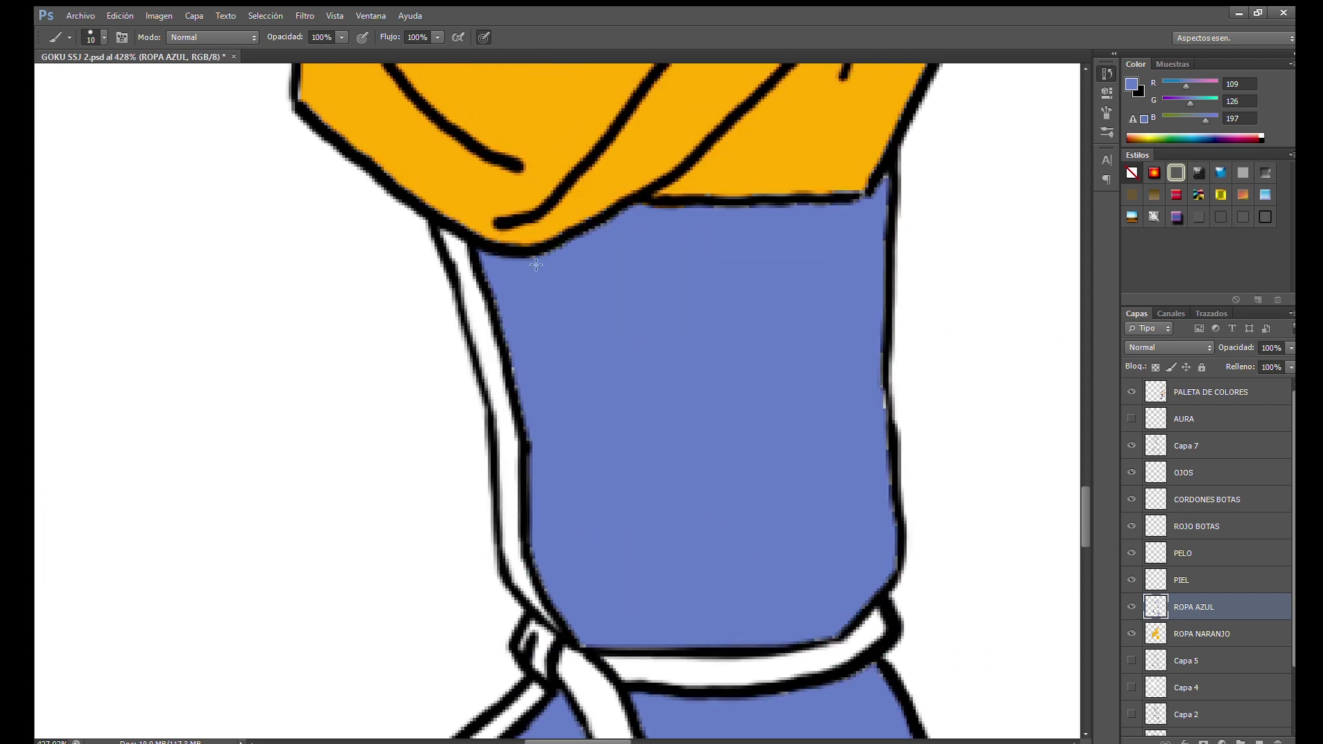
{"action": "left_click_drag", "start_coordinate": [877, 322], "coordinate": [645, 412]}
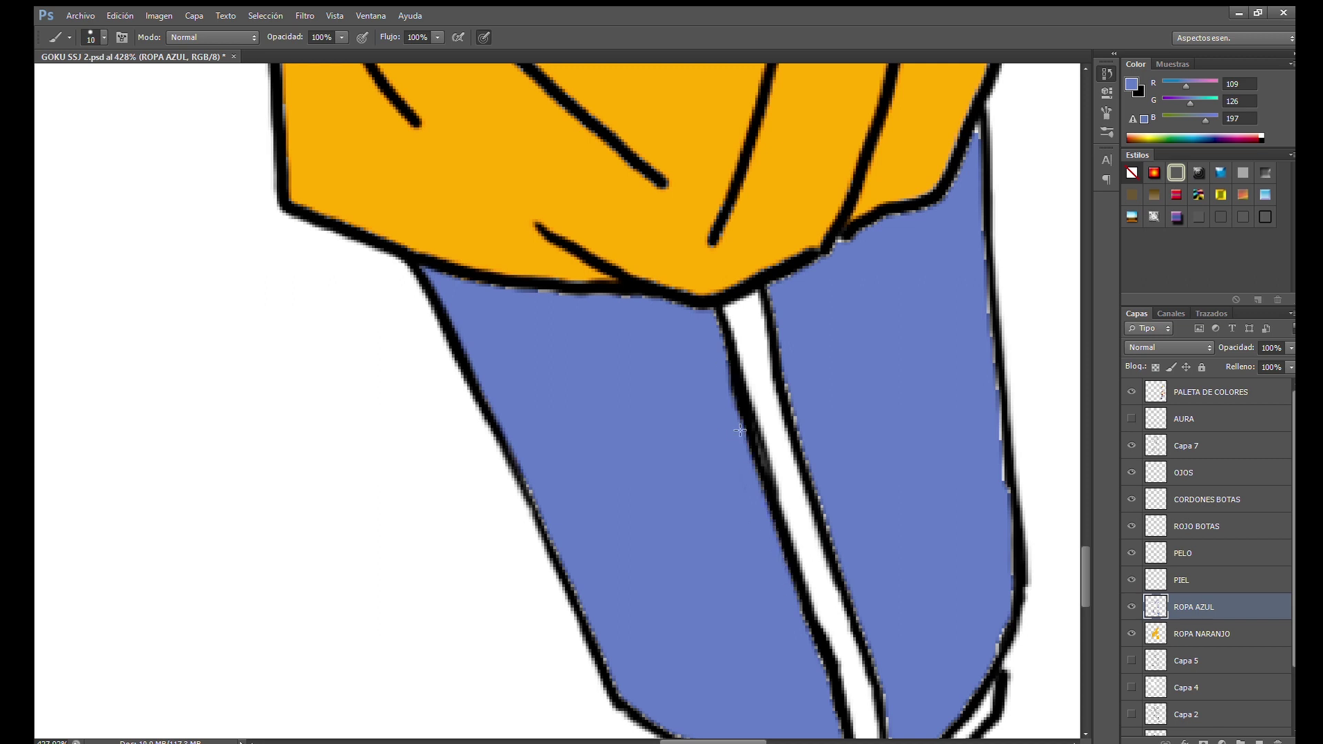
{"action": "left_click_drag", "start_coordinate": [677, 546], "coordinate": [572, 364]}
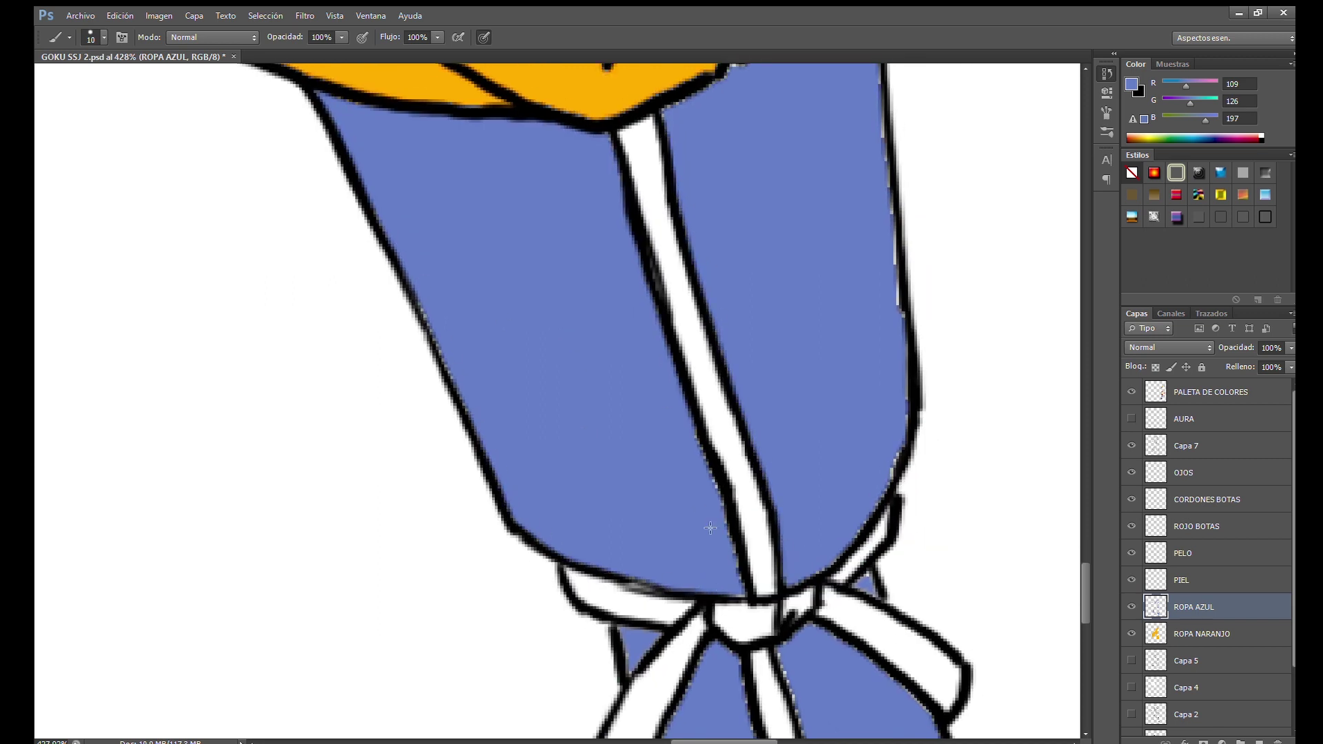
{"action": "scroll", "coordinate": [756, 437], "scroll_direction": "right", "scroll_amount": 5}
{"action": "scroll", "coordinate": [743, 485], "scroll_direction": "up", "scroll_amount": 5}
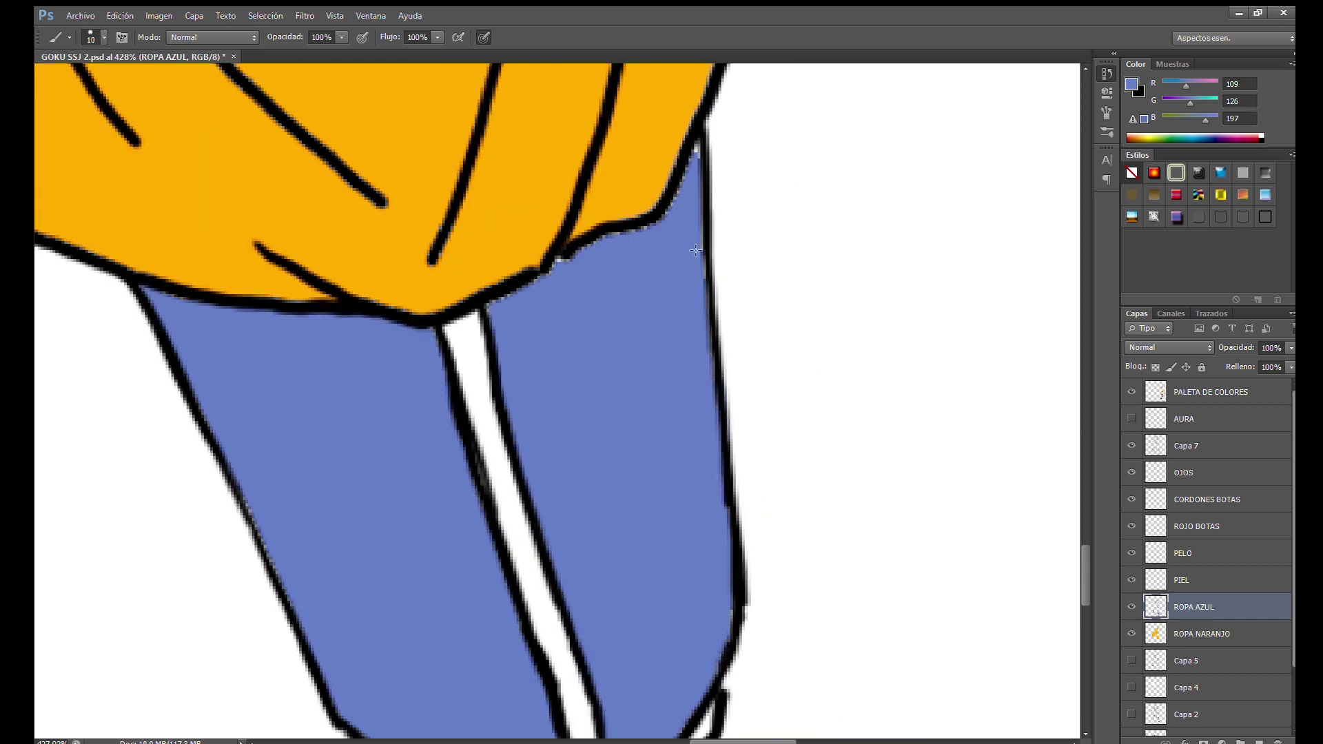
{"action": "scroll", "coordinate": [728, 519], "scroll_direction": "down", "scroll_amount": 15}
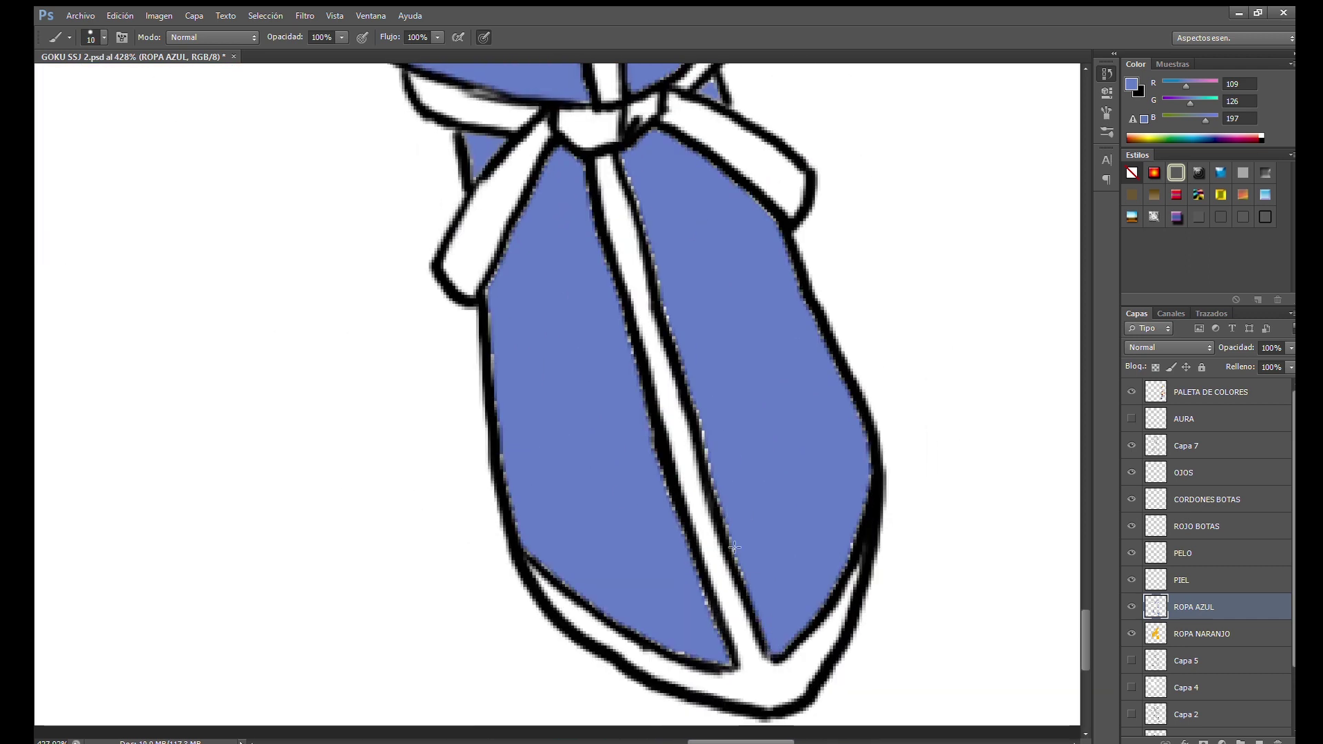
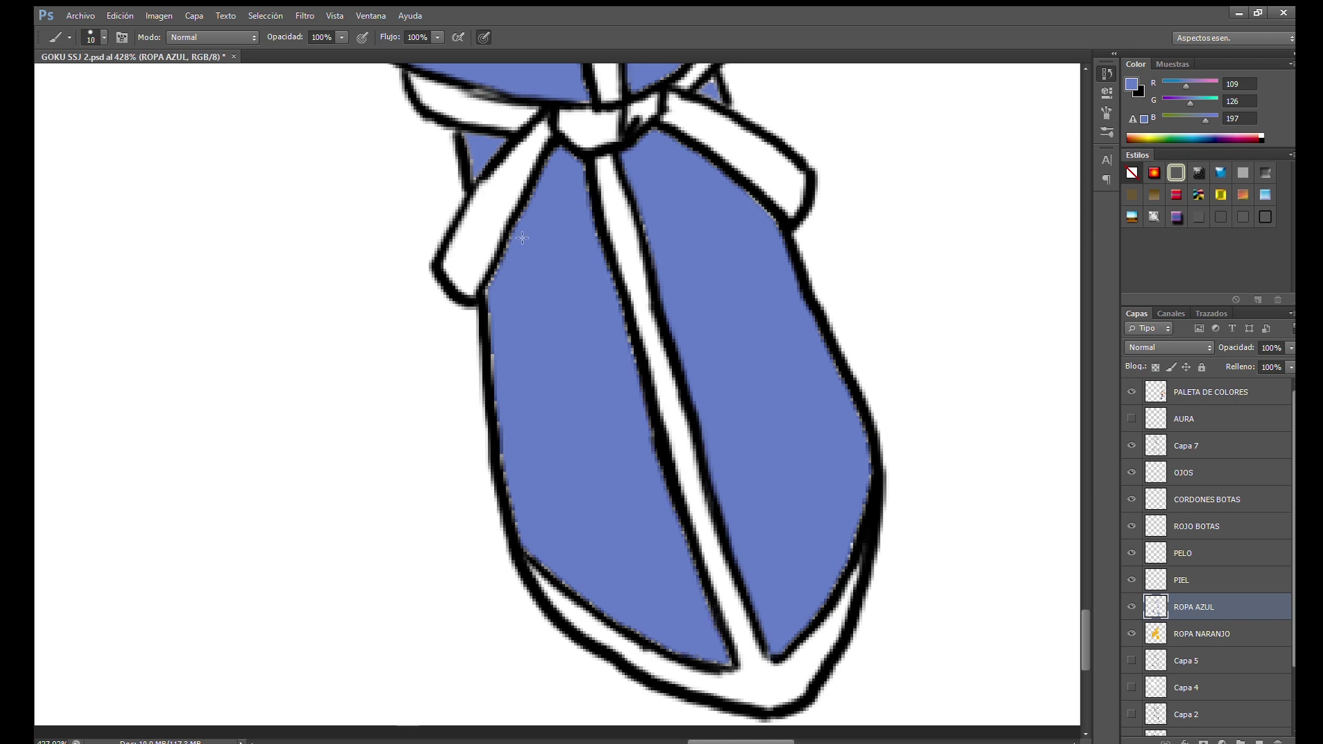
Paint blue along Goku's scarf line to close its white gaps
{"action": "scroll", "coordinate": [501, 403], "scroll_direction": "up", "scroll_amount": 10}
{"action": "scroll", "coordinate": [643, 286], "scroll_direction": "up", "scroll_amount": 10}
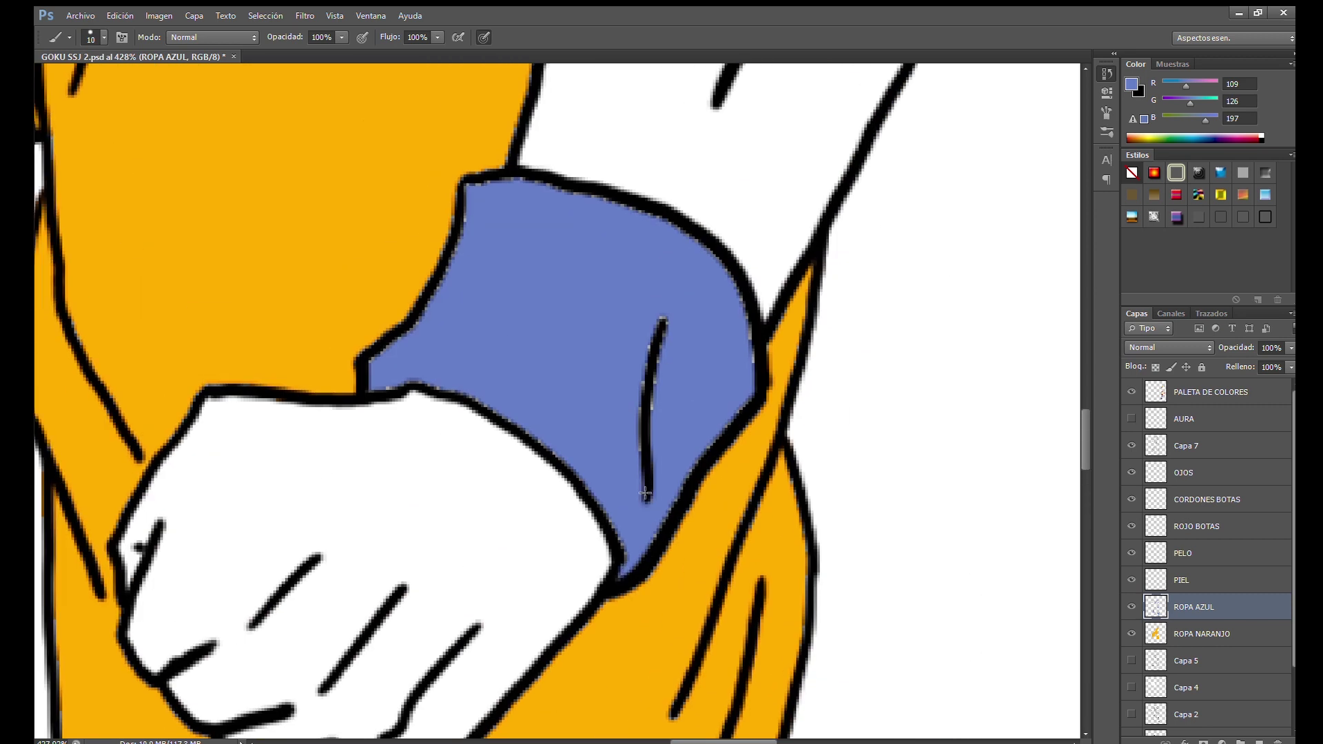
{"action": "scroll", "coordinate": [496, 330], "scroll_direction": "up", "scroll_amount": 5}
{"action": "scroll", "coordinate": [540, 393], "scroll_direction": "left", "scroll_amount": 3}
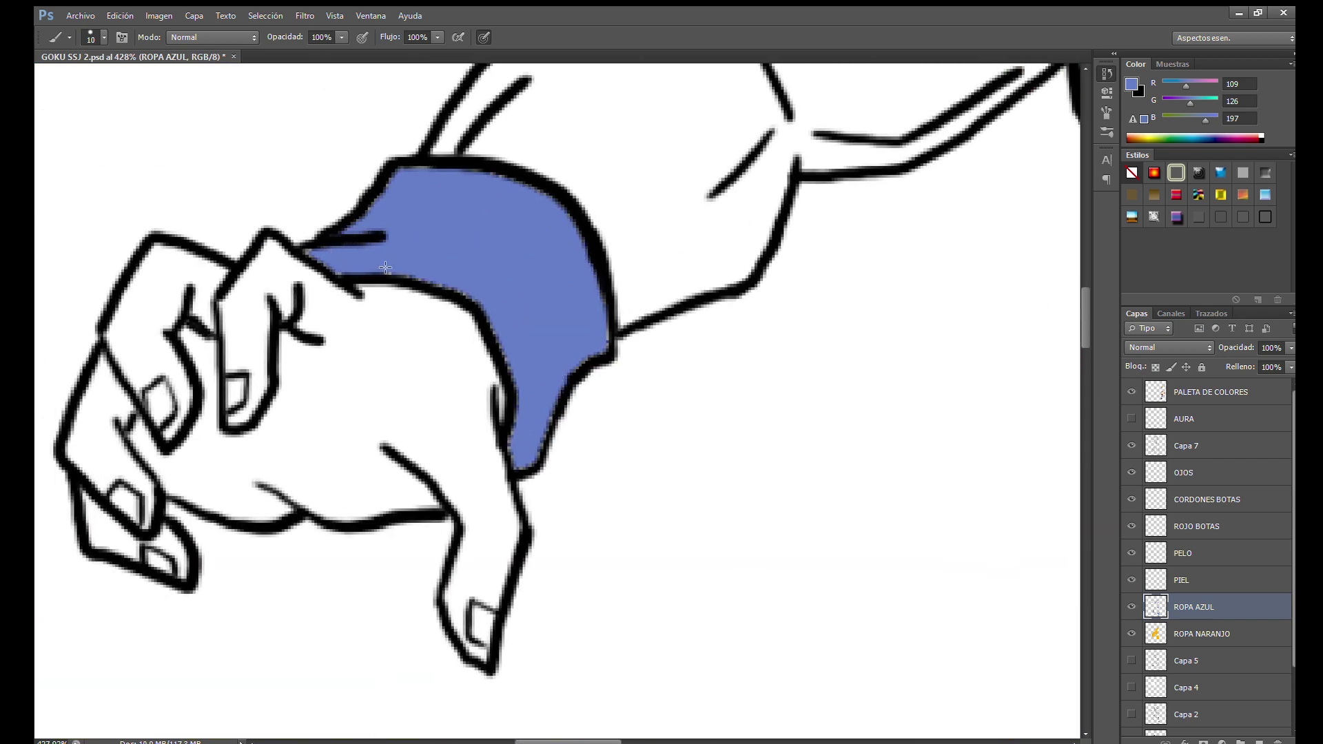
{"action": "scroll", "coordinate": [482, 275], "scroll_direction": "right", "scroll_amount": 5}
{"action": "scroll", "coordinate": [604, 275], "scroll_direction": "up", "scroll_amount": 5}
{"action": "scroll", "coordinate": [604, 274], "scroll_direction": "down", "scroll_amount": 3}
{"action": "scroll", "coordinate": [649, 502], "scroll_direction": "down", "scroll_amount": 2}
{"action": "mouse_move", "coordinate": [637, 547]}
{"action": "left_mouse_down"}
{"action": "mouse_move", "coordinate": [779, 386]}
{"action": "mouse_move", "coordinate": [865, 237]}
{"action": "left_mouse_up"}
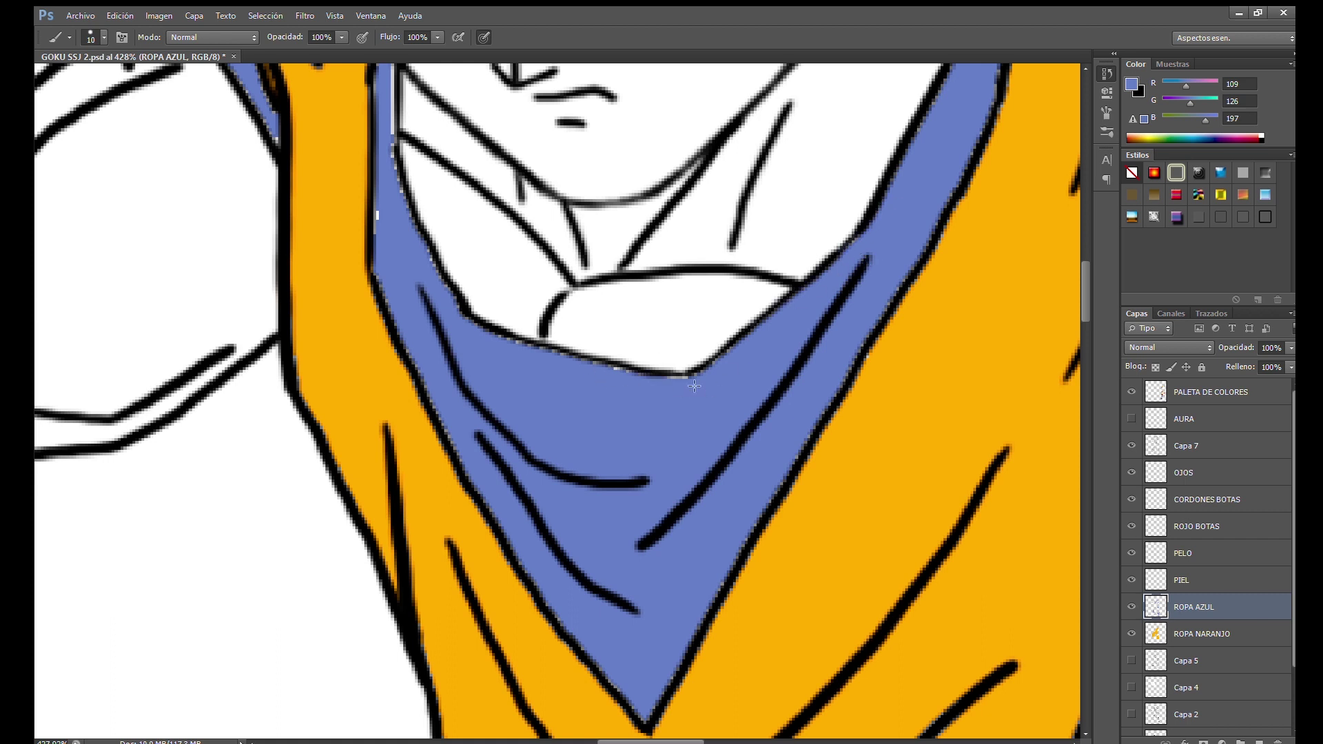
Fill the remaining white gaps at the scarf's edge with blue
{"action": "scroll", "coordinate": [694, 386], "scroll_direction": "up", "scroll_amount": 3}
{"action": "scroll", "coordinate": [617, 463], "scroll_direction": "left", "scroll_amount": 2}
{"action": "left_click_drag", "start_coordinate": [433, 344], "coordinate": [450, 155]}
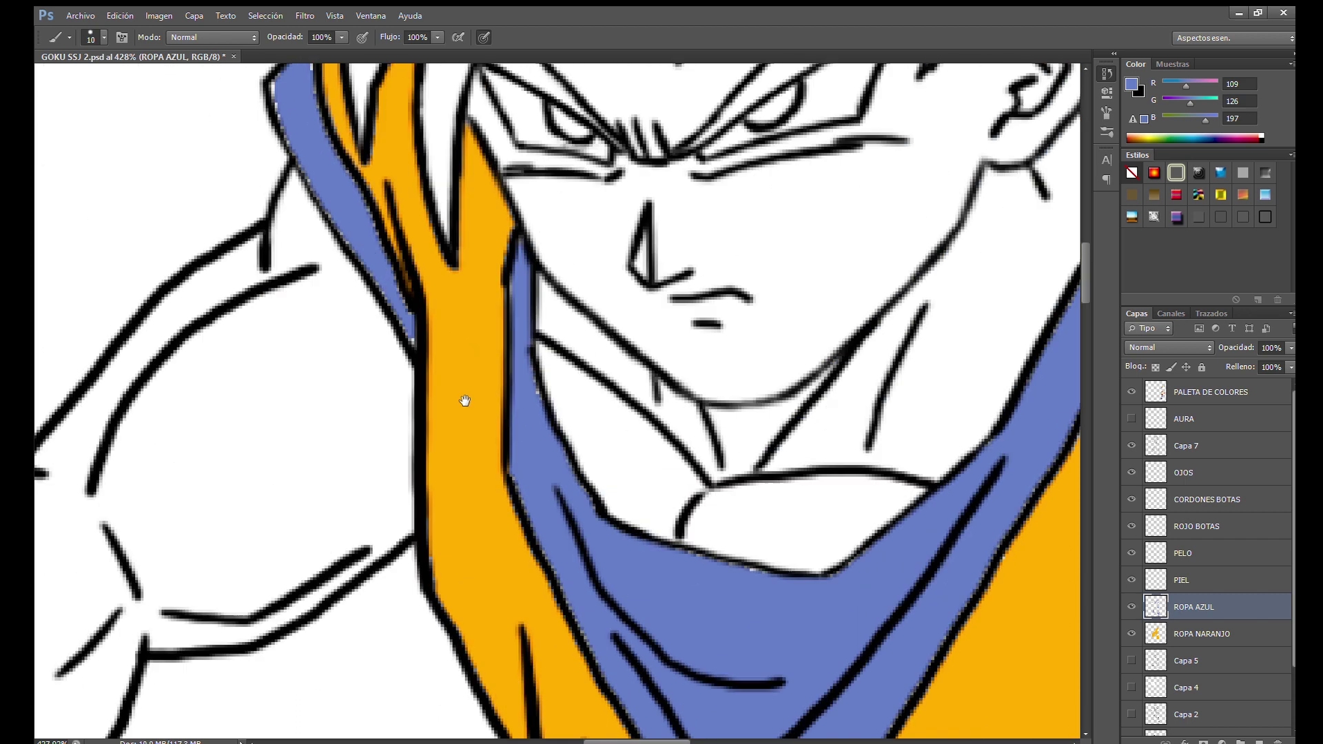
{"action": "scroll", "coordinate": [434, 372], "scroll_direction": "up", "scroll_amount": 4}
{"action": "scroll", "coordinate": [434, 372], "scroll_direction": "left", "scroll_amount": 3}
{"action": "left_click_drag", "start_coordinate": [433, 383], "coordinate": [382, 261]}
{"action": "scroll", "coordinate": [401, 317], "scroll_direction": "up", "scroll_amount": 4}
{"action": "scroll", "coordinate": [400, 317], "scroll_direction": "left", "scroll_amount": 3}
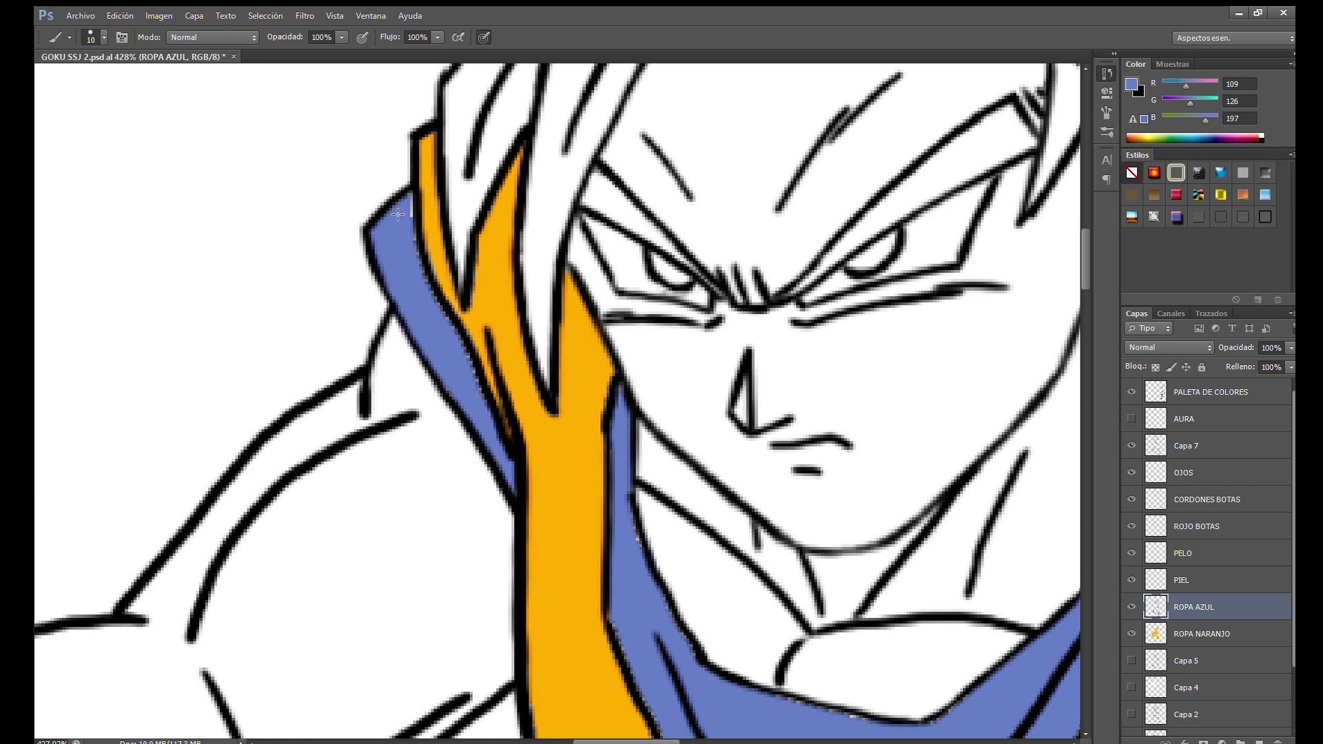
{"action": "left_click_drag", "start_coordinate": [397, 214], "coordinate": [417, 272]}
Paint the white gaps in the belt blue, including along its lower edge
{"action": "scroll", "coordinate": [413, 275], "scroll_direction": "right", "scroll_amount": 2}
{"action": "scroll", "coordinate": [414, 446], "scroll_direction": "down", "scroll_amount": 10}
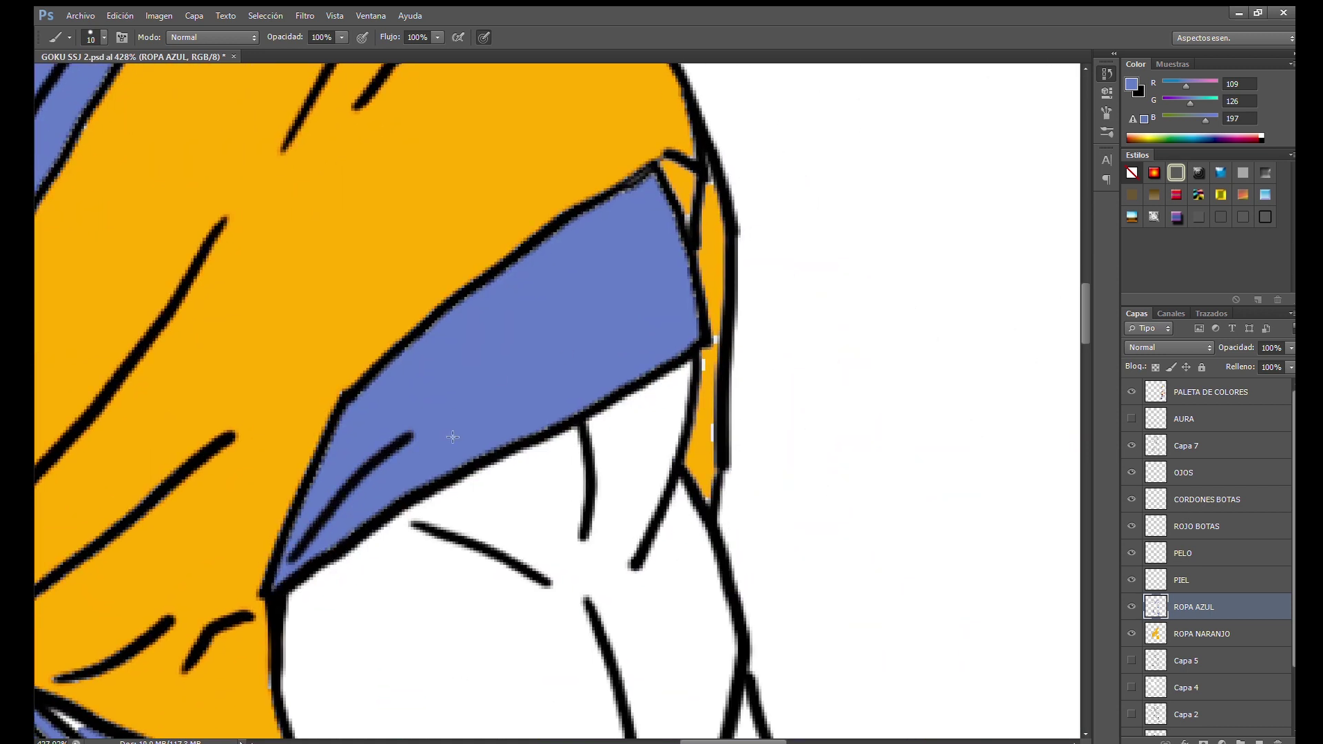
{"action": "scroll", "coordinate": [609, 272], "scroll_direction": "down", "scroll_amount": 5}
{"action": "scroll", "coordinate": [251, 508], "scroll_direction": "up", "scroll_amount": 3}
{"action": "scroll", "coordinate": [191, 355], "scroll_direction": "up", "scroll_amount": 2}
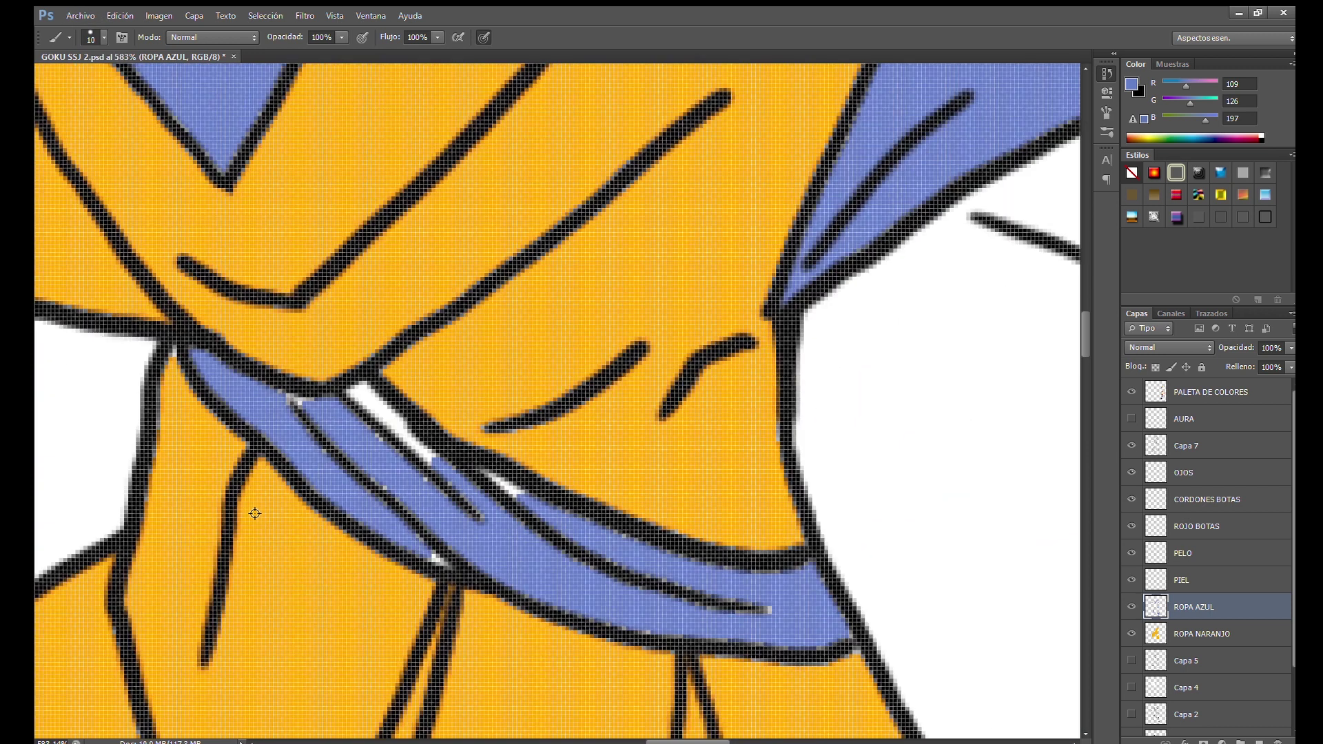
{"action": "mouse_move", "coordinate": [347, 412]}
{"action": "left_mouse_down"}
{"action": "mouse_move", "coordinate": [510, 491]}
{"action": "mouse_move", "coordinate": [434, 558]}
{"action": "left_mouse_up"}
{"action": "left_click_drag", "start_coordinate": [323, 434], "coordinate": [386, 493]}
{"action": "left_click_drag", "start_coordinate": [582, 586], "coordinate": [777, 633]}
Check the ROPA NARANJO layer, then return to the ROPA AZUL layer
{"action": "left_click", "coordinate": [1198, 633]}
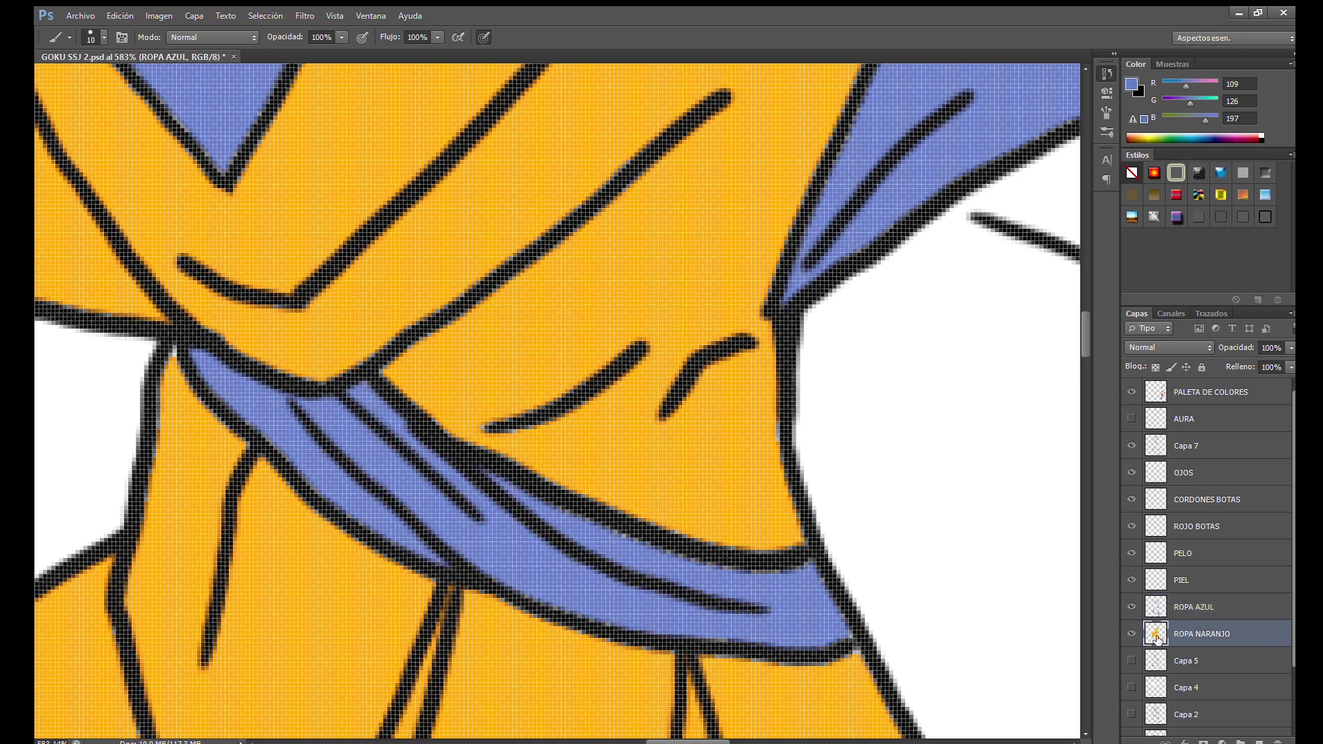
{"action": "left_click", "coordinate": [617, 445], "text": "alt"}
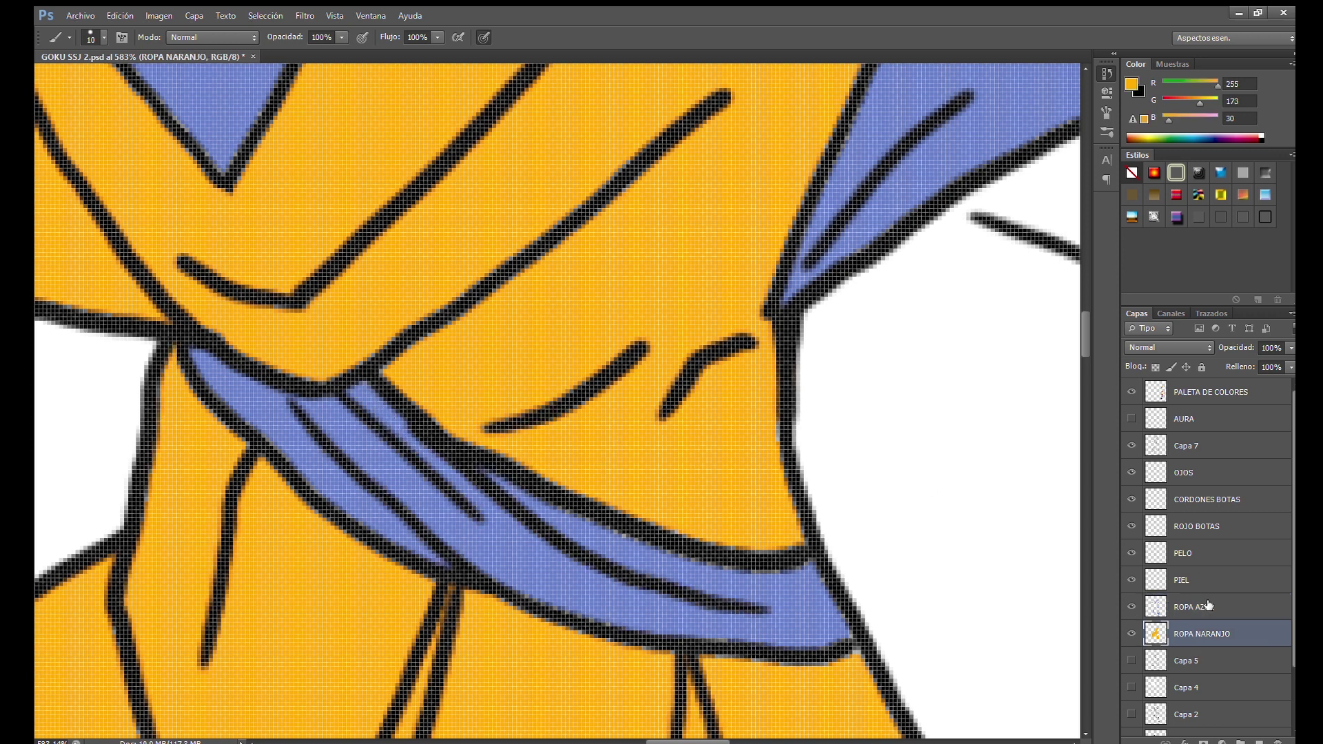
{"action": "left_click", "coordinate": [1198, 607]}
{"action": "scroll", "coordinate": [600, 293], "scroll_direction": "down", "scroll_amount": 10, "text": "alt"}
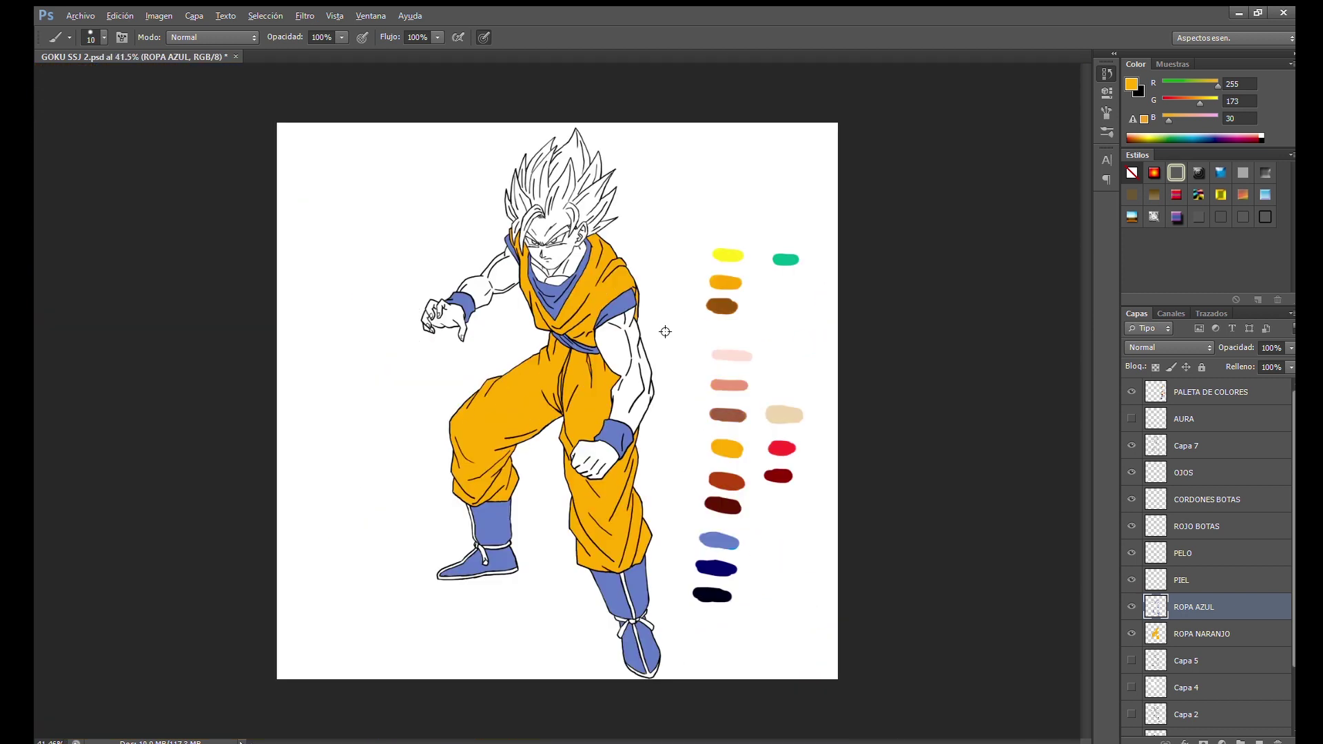
Sample the light pink skin tone from the palette and return to the PIEL layer
{"action": "scroll", "coordinate": [702, 388], "scroll_direction": "up", "scroll_amount": 1, "text": "alt"}
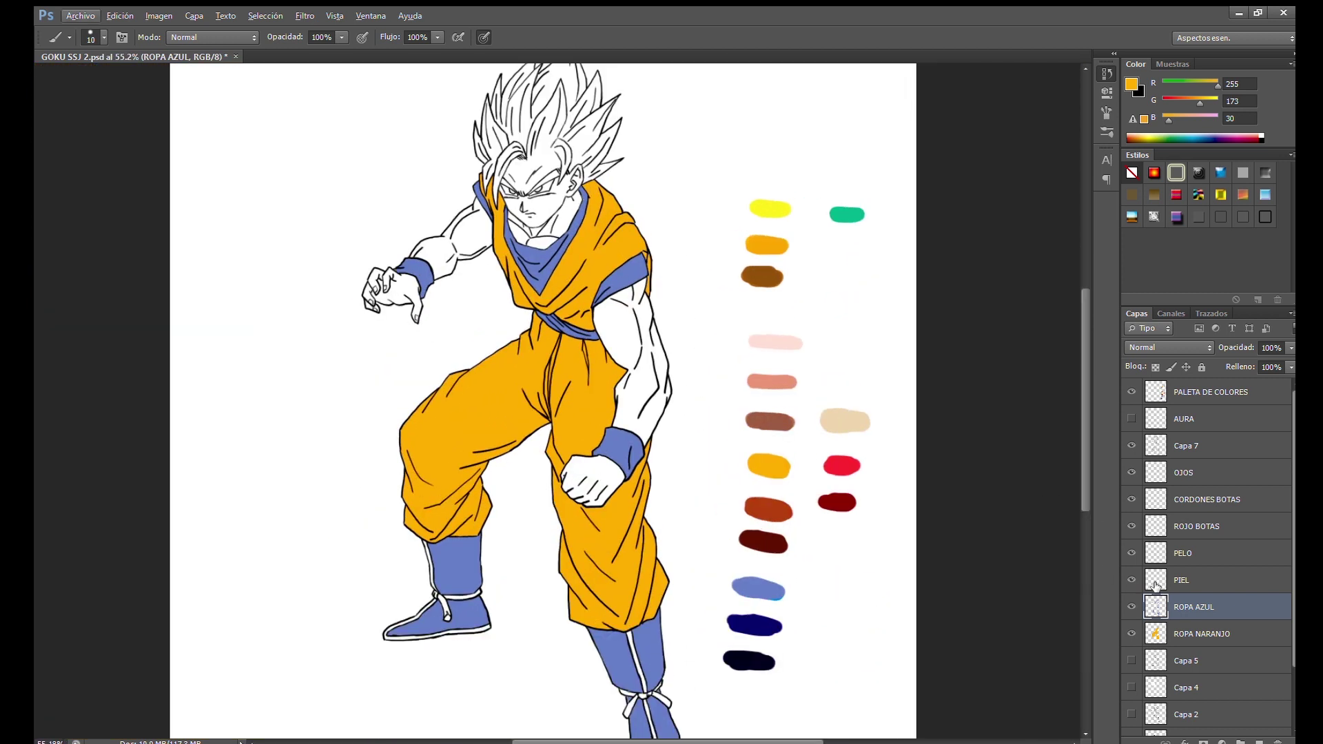
{"action": "left_click", "coordinate": [1184, 581]}
{"action": "left_click", "coordinate": [784, 342], "text": "alt"}
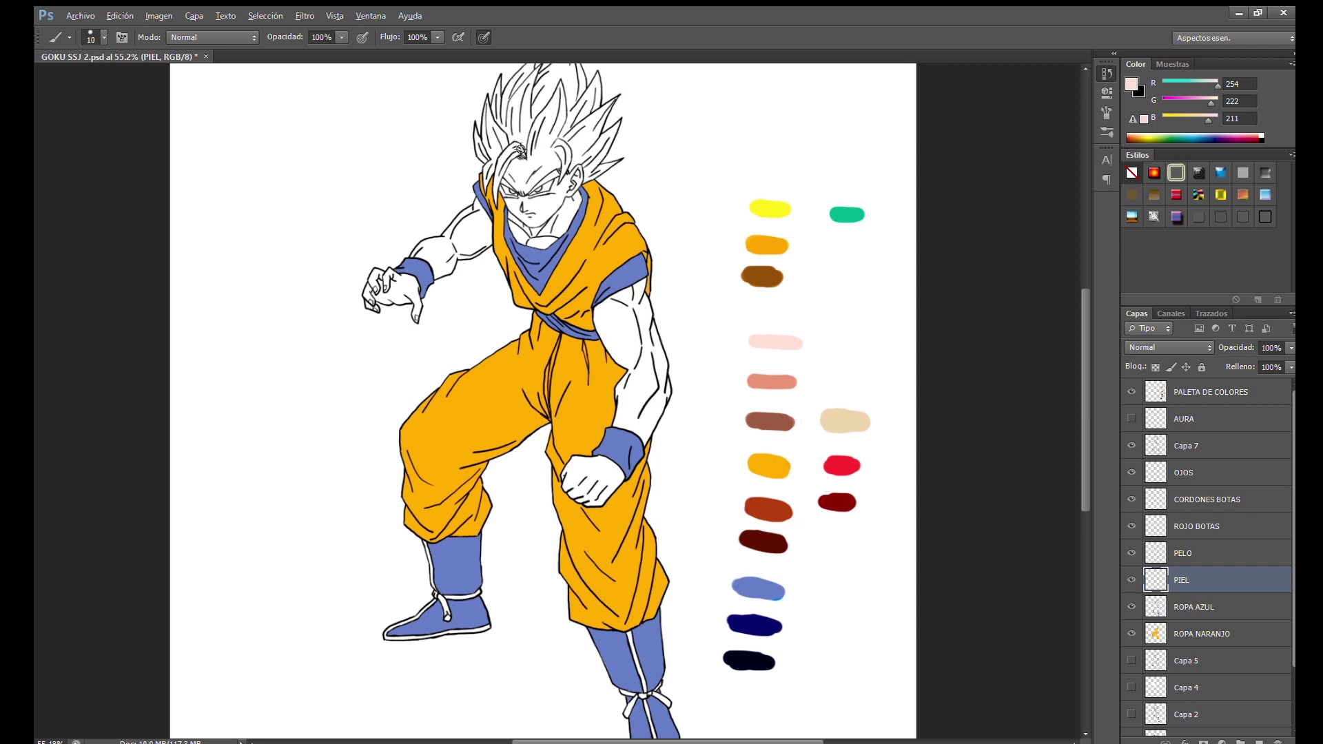
{"action": "scroll", "coordinate": [785, 331], "scroll_direction": "up", "scroll_amount": 2, "text": "alt"}
{"action": "scroll", "coordinate": [797, 313], "scroll_direction": "down", "scroll_amount": 1, "text": "alt"}
{"action": "left_click", "coordinate": [824, 459], "text": "ctrl"}
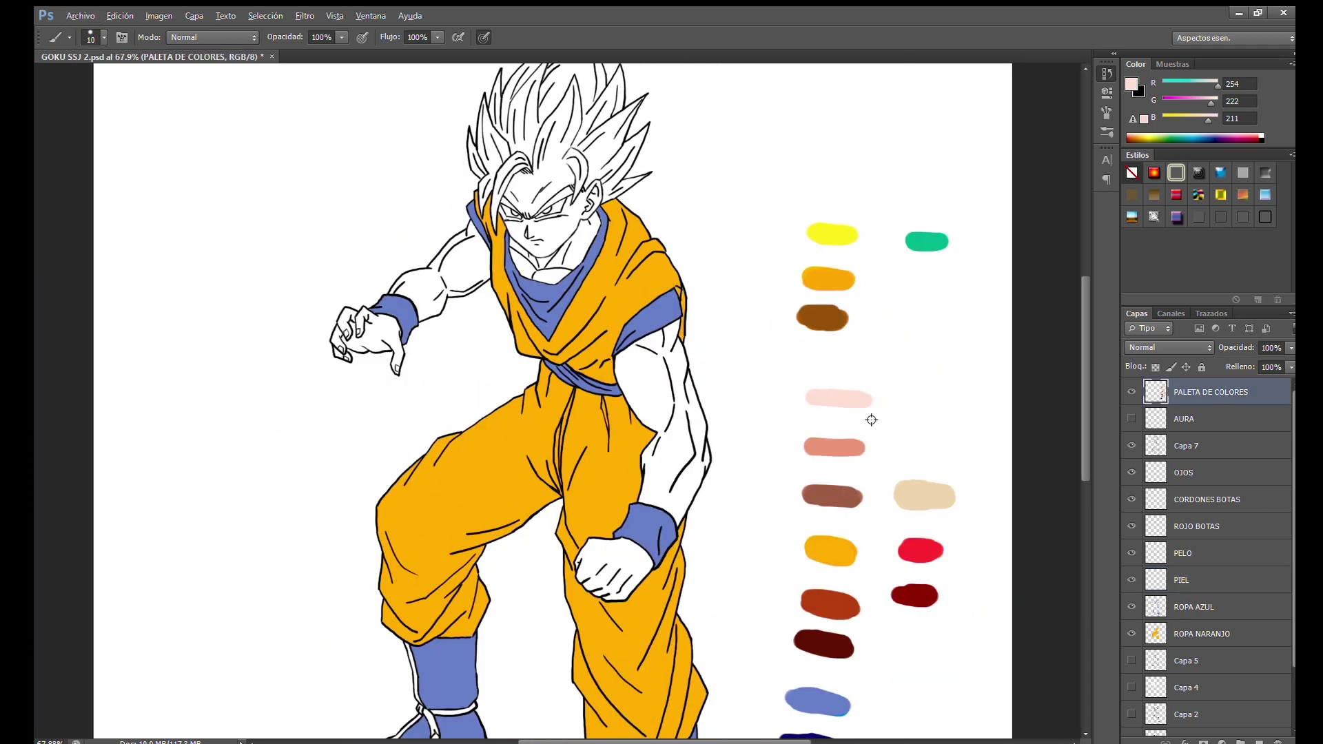
{"action": "key", "text": "alt"}
{"action": "left_click", "coordinate": [825, 394], "text": "alt"}
{"action": "left_click", "coordinate": [1181, 580]}
Paint a pale pink skin stroke along Goku's forehead under the hairline
{"action": "scroll", "coordinate": [529, 167], "scroll_direction": "up", "scroll_amount": 10, "text": "alt"}
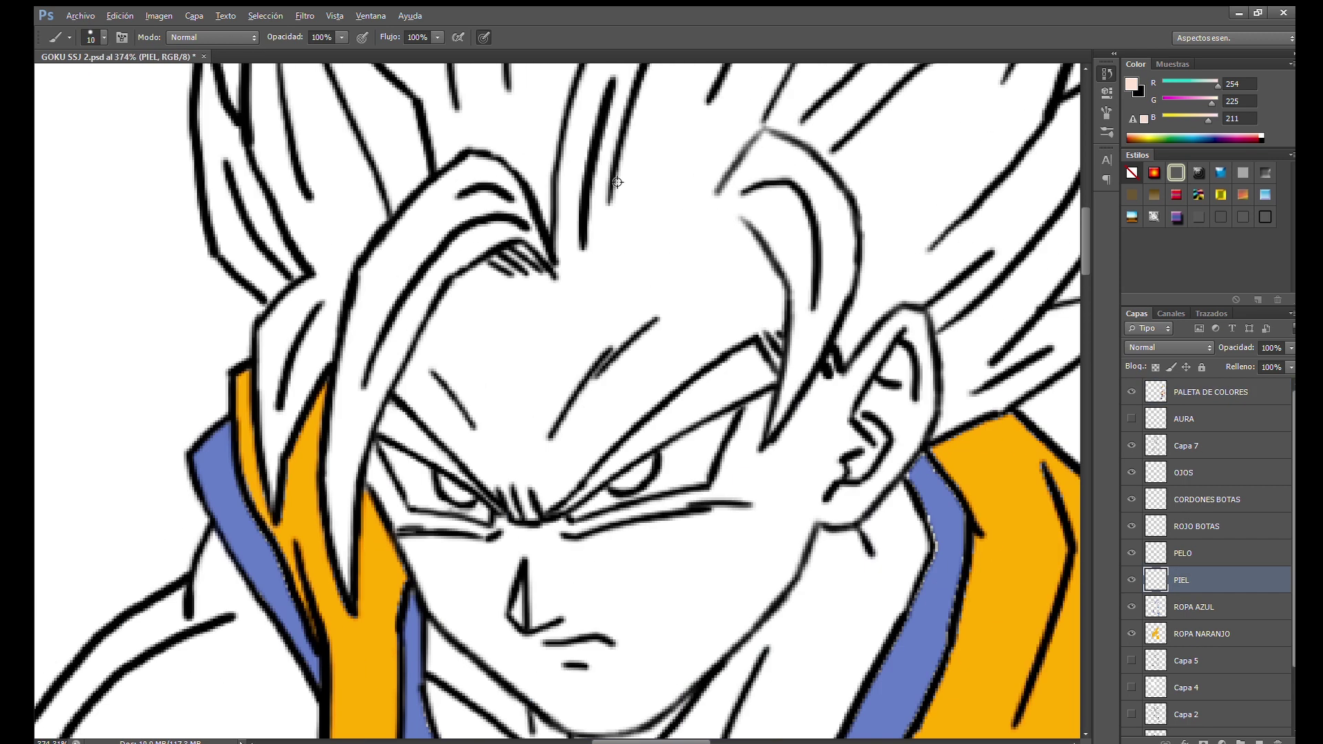
{"action": "left_click", "coordinate": [436, 290]}
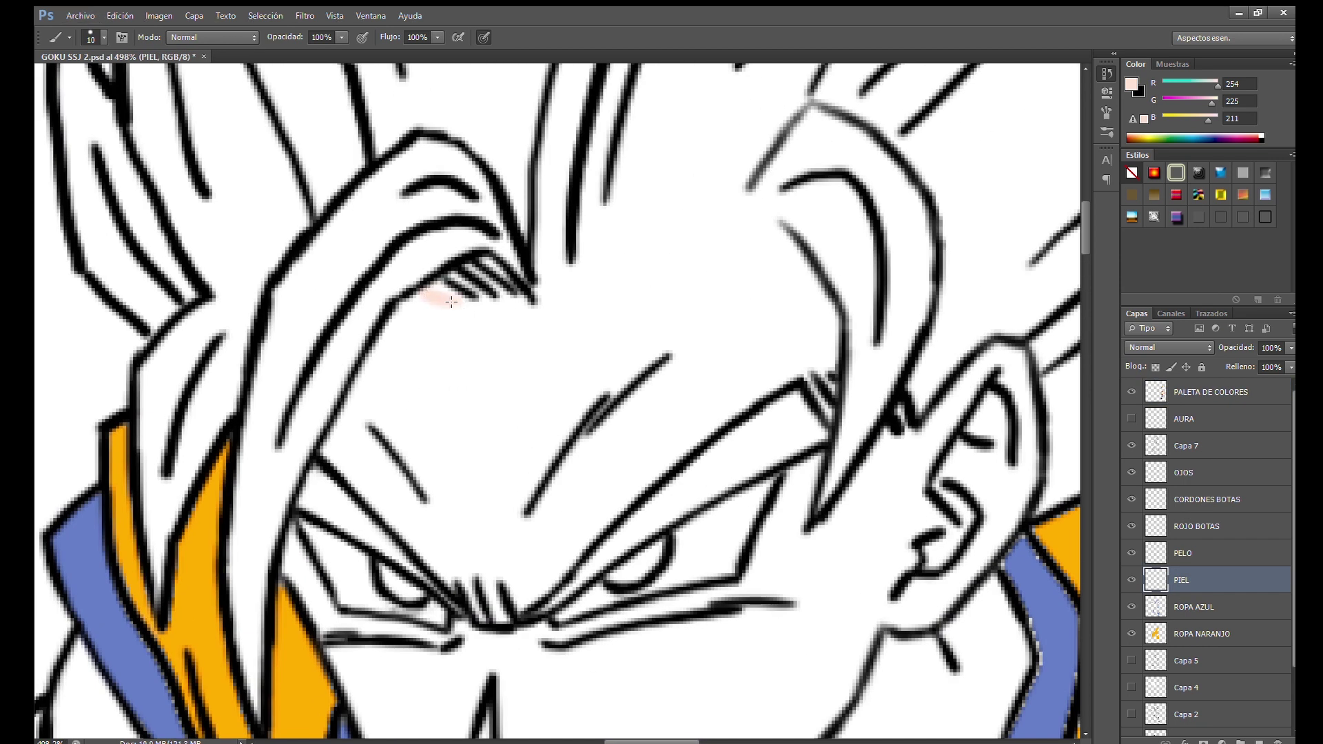
{"action": "left_click_drag", "start_coordinate": [543, 300], "coordinate": [789, 233]}
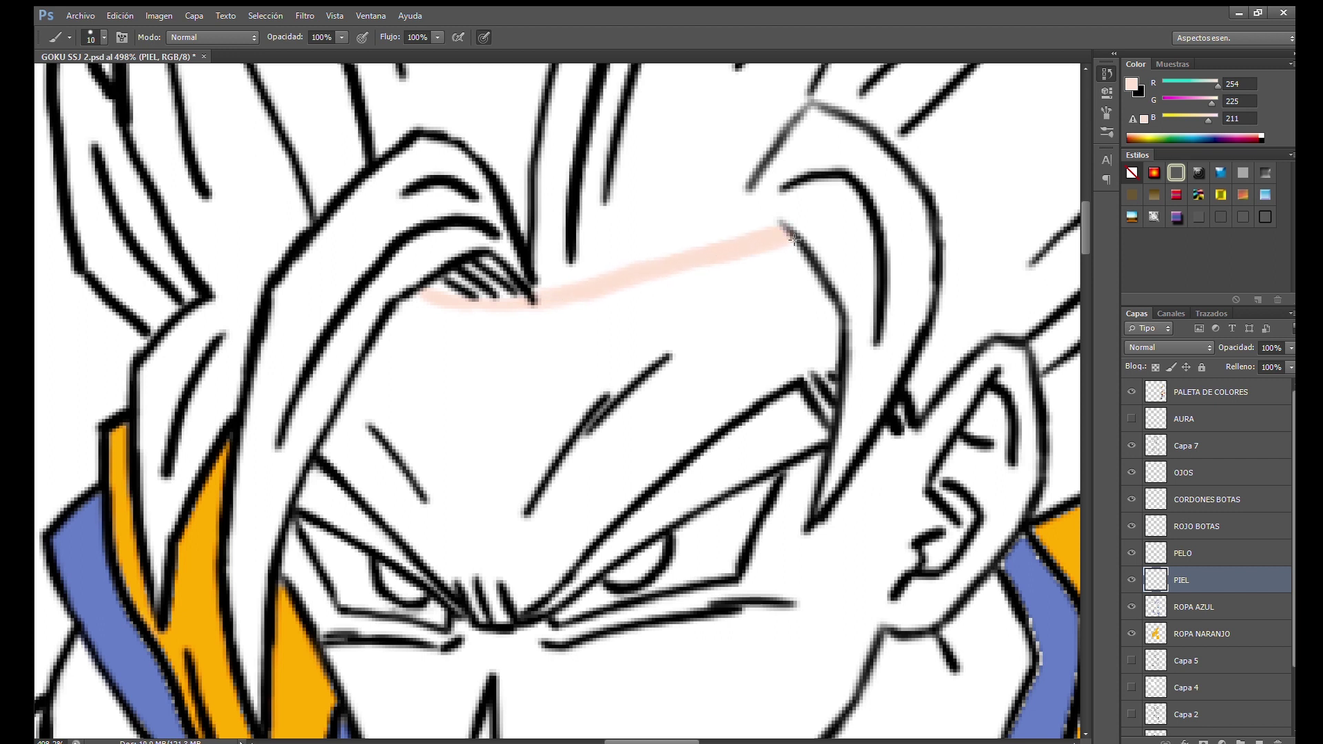
{"action": "scroll", "coordinate": [496, 402], "scroll_direction": "down", "scroll_amount": 7, "text": "alt"}
{"action": "scroll", "coordinate": [496, 401], "scroll_direction": "down", "scroll_amount": 1, "text": "alt"}
{"action": "left_click", "coordinate": [1185, 446]}
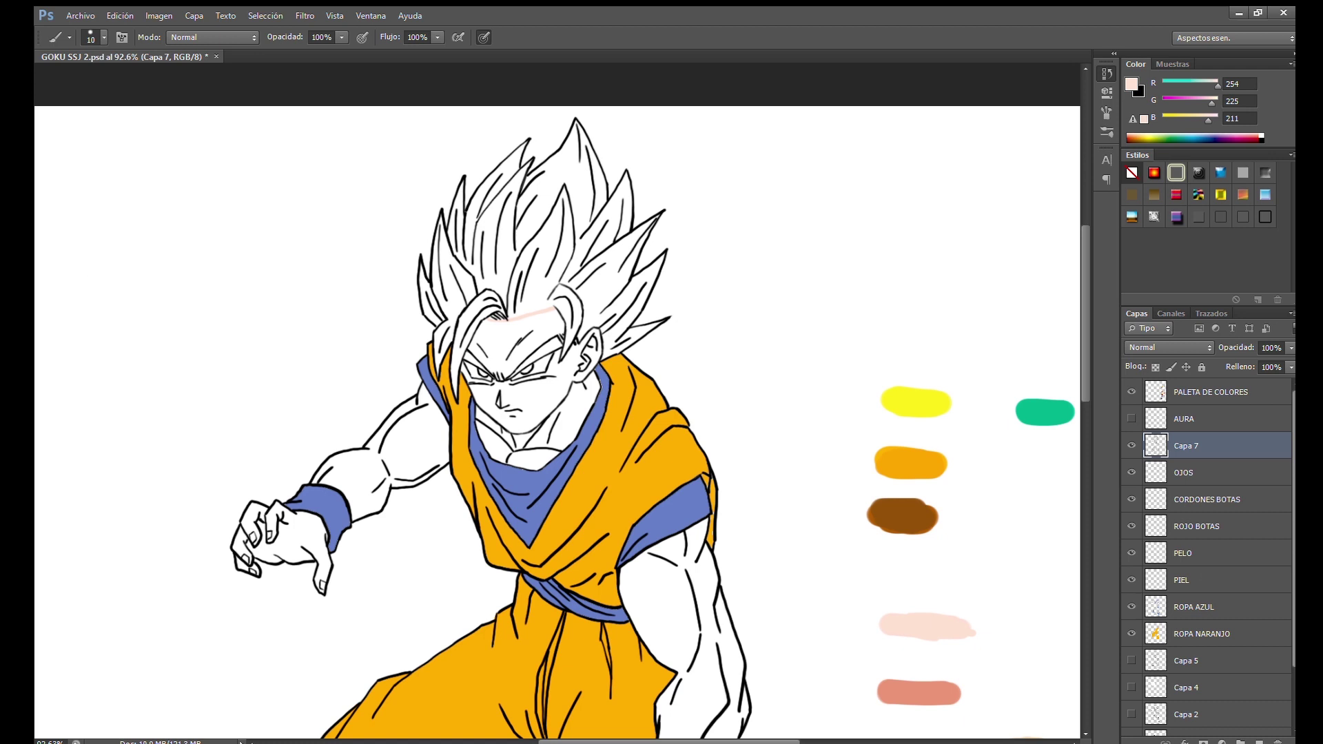
Magic Wand-select the hand, forearm, neck, chest, face and other arm on Capa 7
{"action": "key", "text": "w"}
{"action": "scroll", "coordinate": [408, 460], "scroll_direction": "up", "scroll_amount": 2, "text": "alt"}
{"action": "scroll", "coordinate": [241, 603], "scroll_direction": "up", "scroll_amount": 4, "text": "alt"}
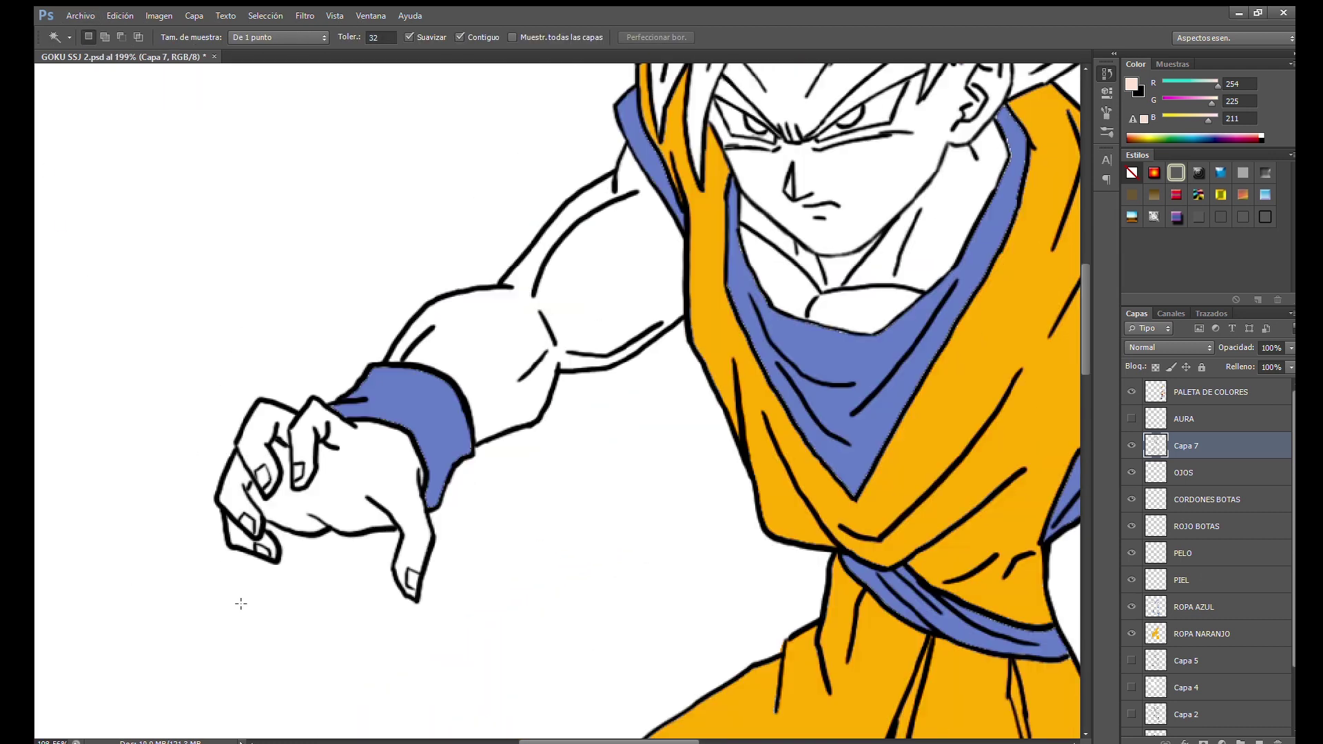
{"action": "left_click", "coordinate": [389, 435]}
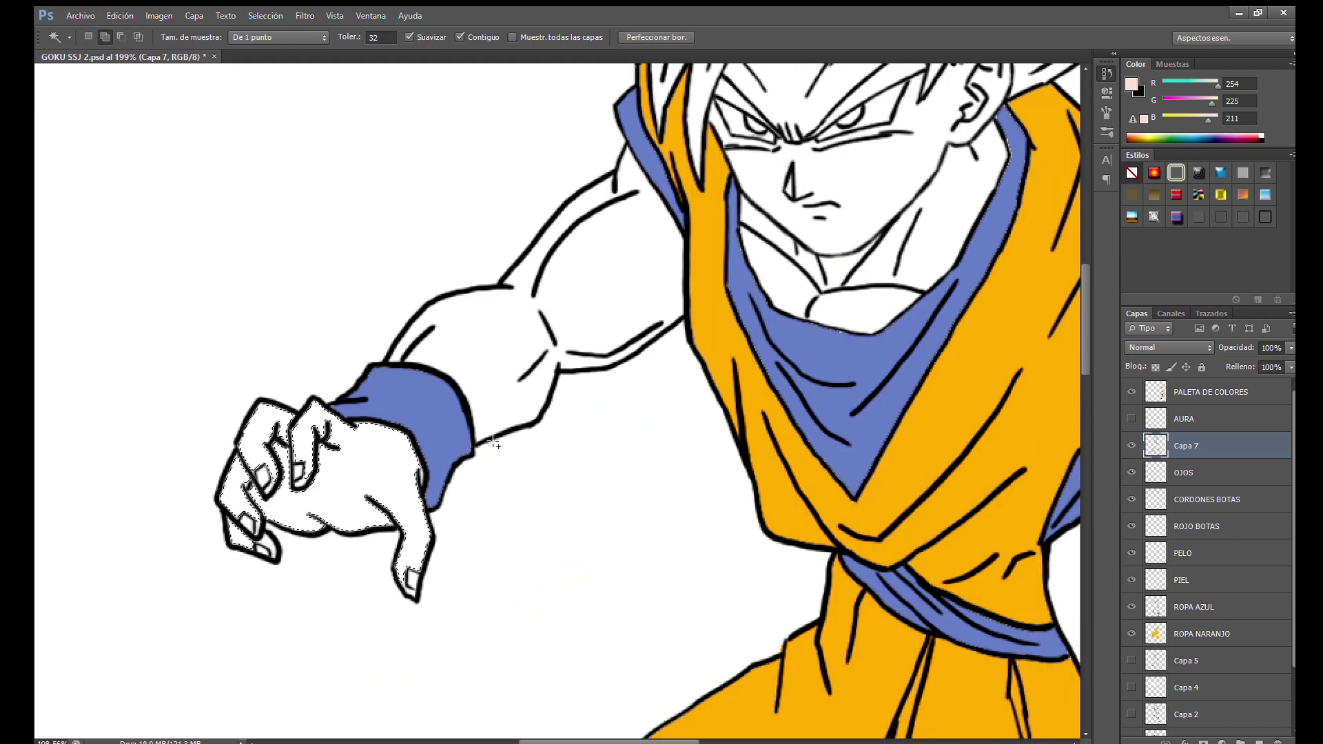
{"action": "left_click", "coordinate": [927, 277]}
{"action": "scroll", "coordinate": [743, 242], "scroll_direction": "up", "scroll_amount": 5}
{"action": "scroll", "coordinate": [743, 241], "scroll_direction": "right", "scroll_amount": 5}
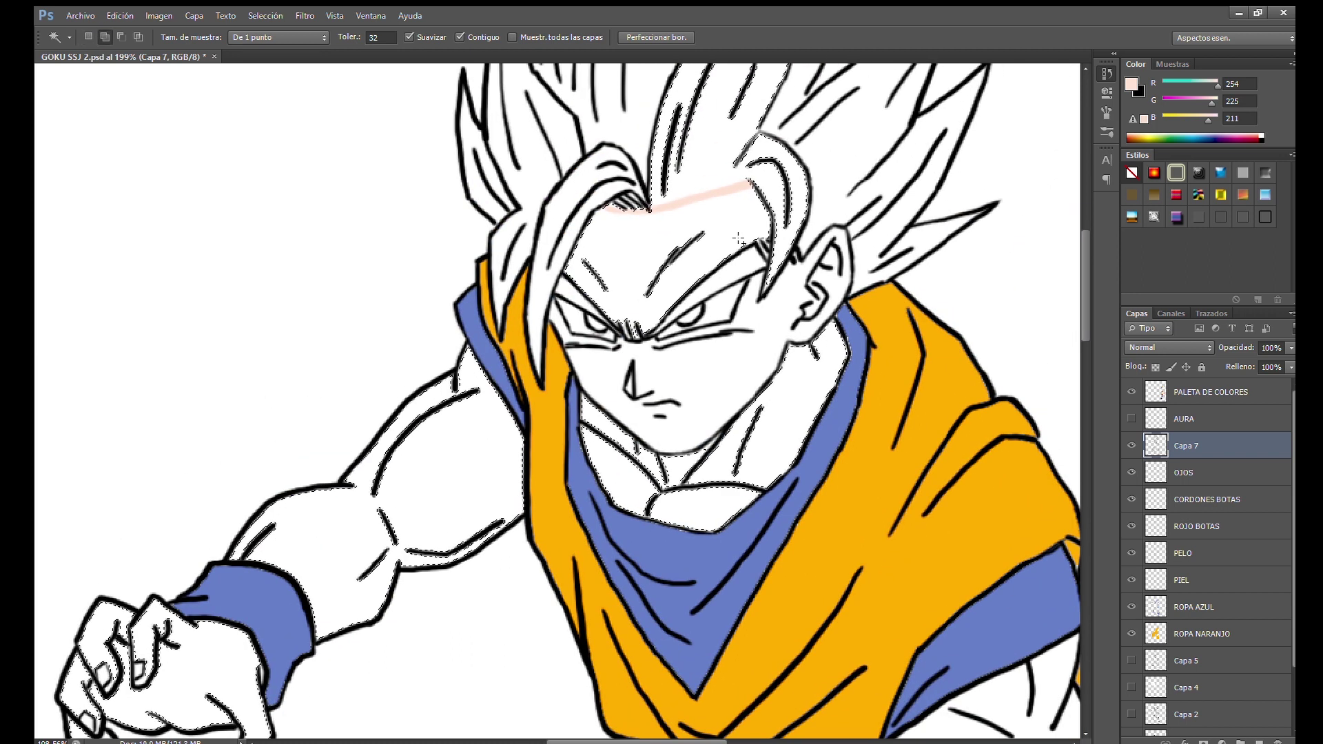
{"action": "left_click", "coordinate": [742, 366]}
{"action": "scroll", "coordinate": [658, 437], "scroll_direction": "down", "scroll_amount": 5}
{"action": "scroll", "coordinate": [658, 437], "scroll_direction": "right", "scroll_amount": 5}
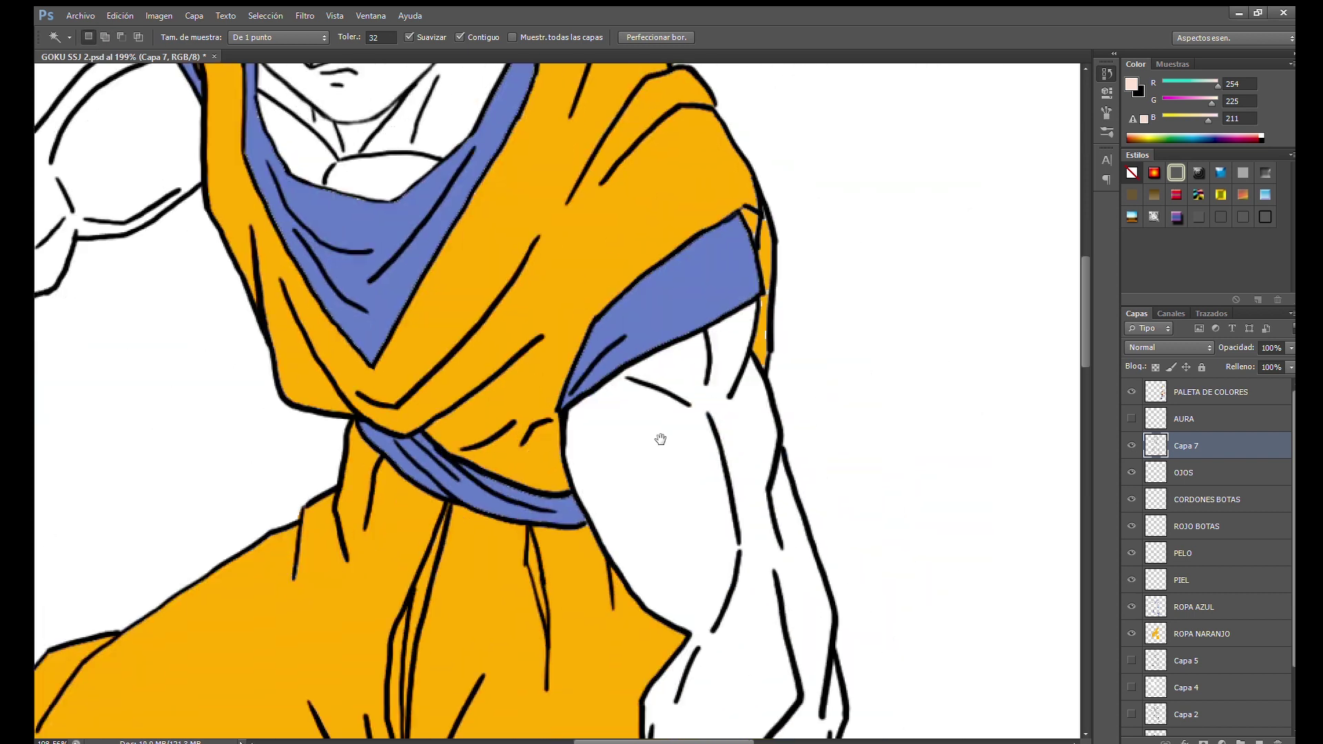
{"action": "left_click", "coordinate": [603, 342]}
{"action": "scroll", "coordinate": [635, 496], "scroll_direction": "down", "scroll_amount": 5}
{"action": "scroll", "coordinate": [635, 496], "scroll_direction": "left", "scroll_amount": 2}
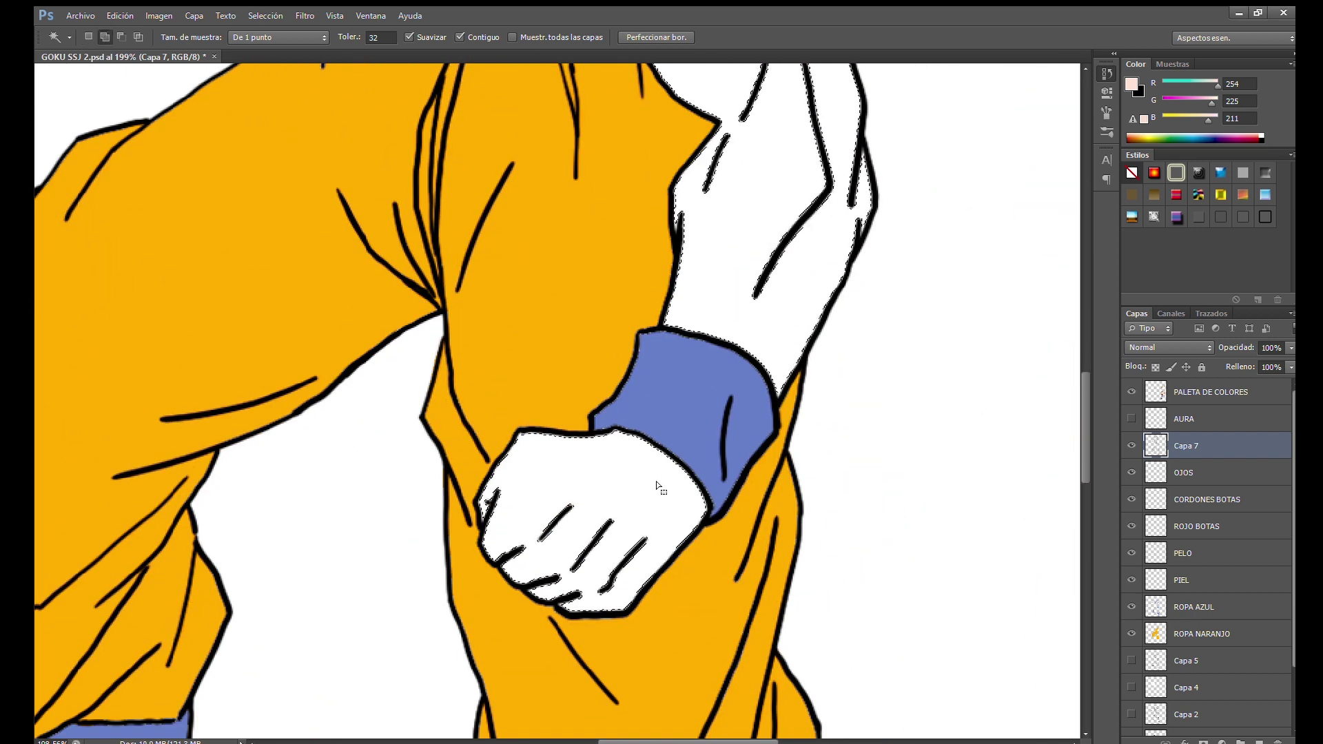
Fill the selected skin areas with pink on the PIEL layer and deselect
{"action": "left_click", "coordinate": [1198, 585]}
{"action": "key", "text": "g"}
{"action": "left_click", "coordinate": [606, 500]}
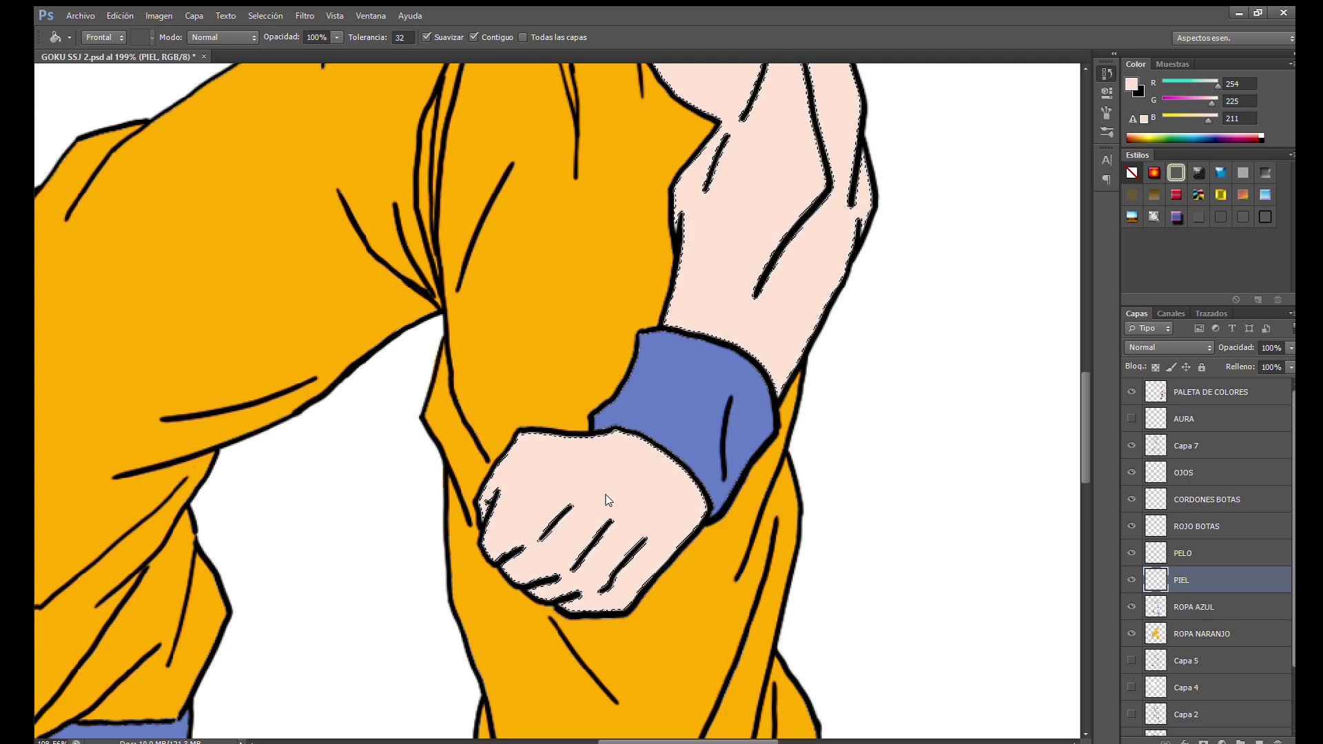
{"action": "scroll", "coordinate": [616, 493], "scroll_direction": "down", "scroll_amount": 3}
{"action": "scroll", "coordinate": [615, 493], "scroll_direction": "down", "scroll_amount": 3}
{"action": "scroll", "coordinate": [543, 221], "scroll_direction": "up", "scroll_amount": 5}
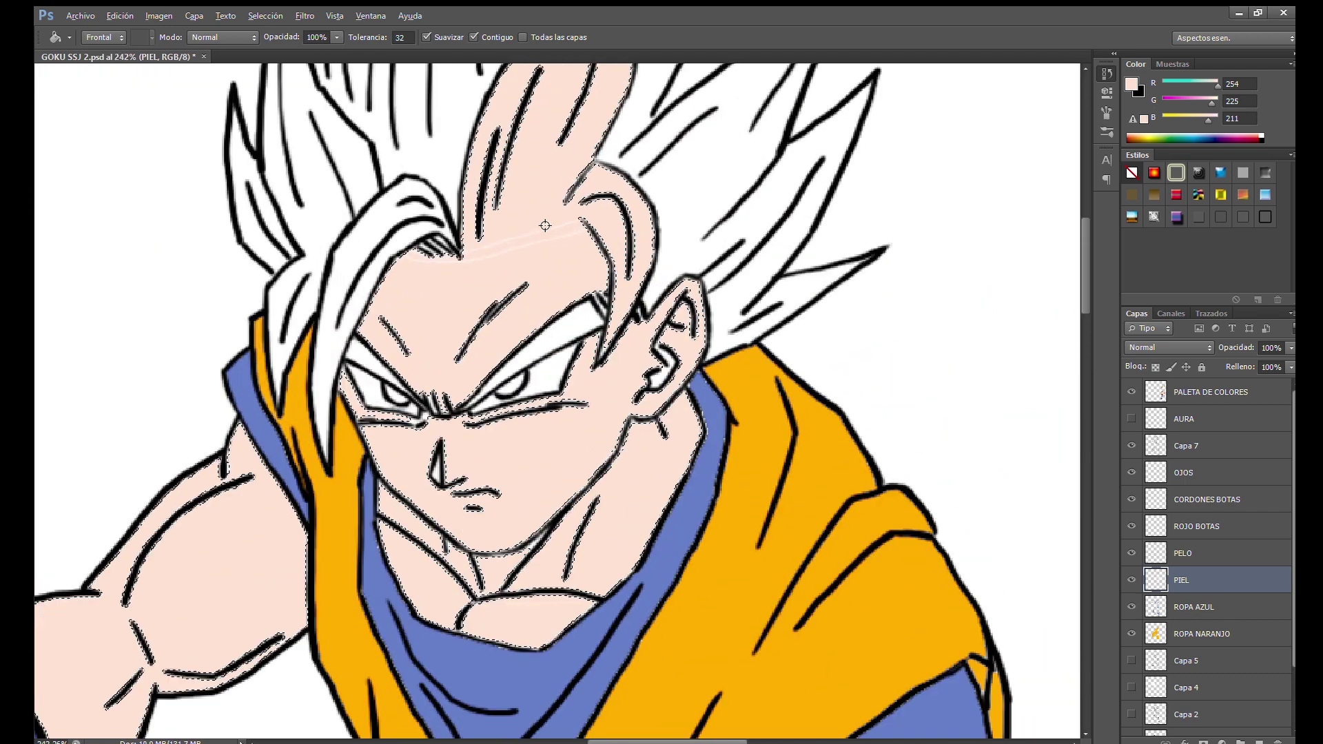
{"action": "scroll", "coordinate": [1008, 495], "scroll_direction": "down", "scroll_amount": 1}
{"action": "key", "text": "ctrl+d"}
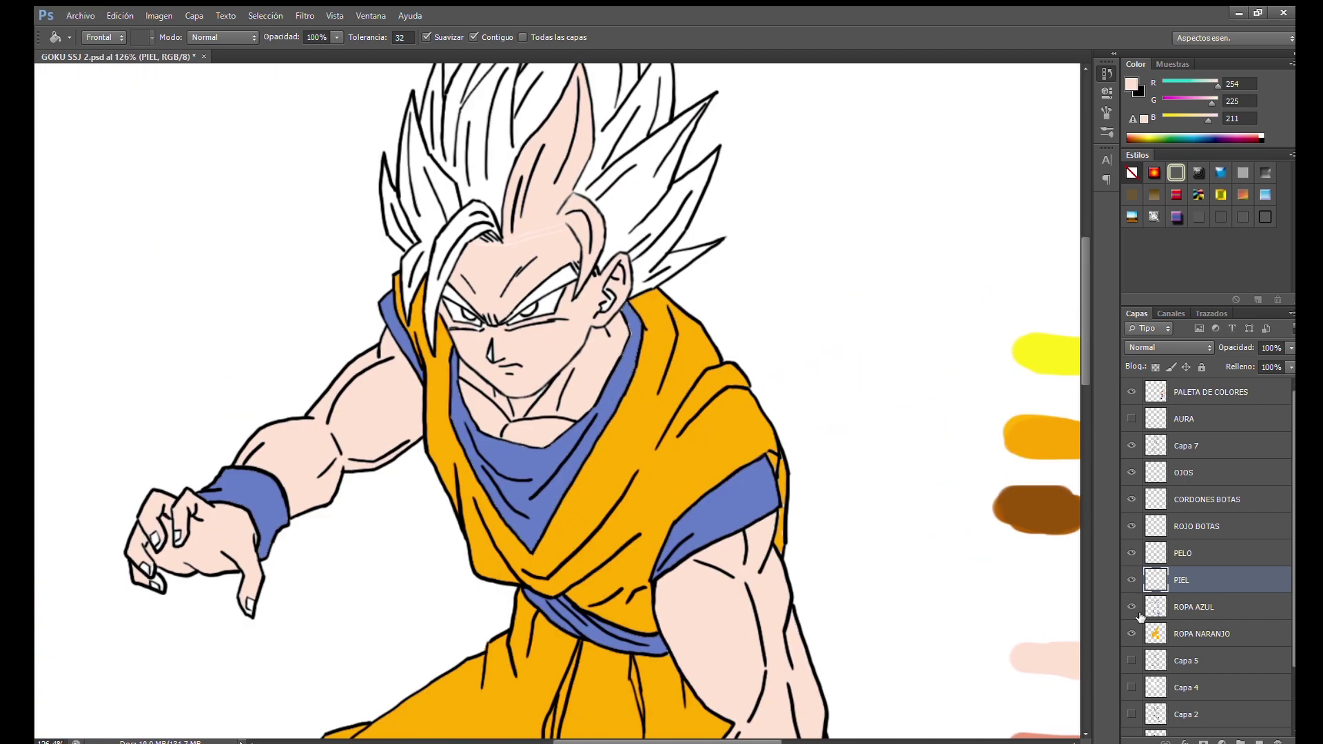
{"action": "key", "text": "b"}
{"action": "scroll", "coordinate": [398, 157], "scroll_direction": "up", "scroll_amount": 5}
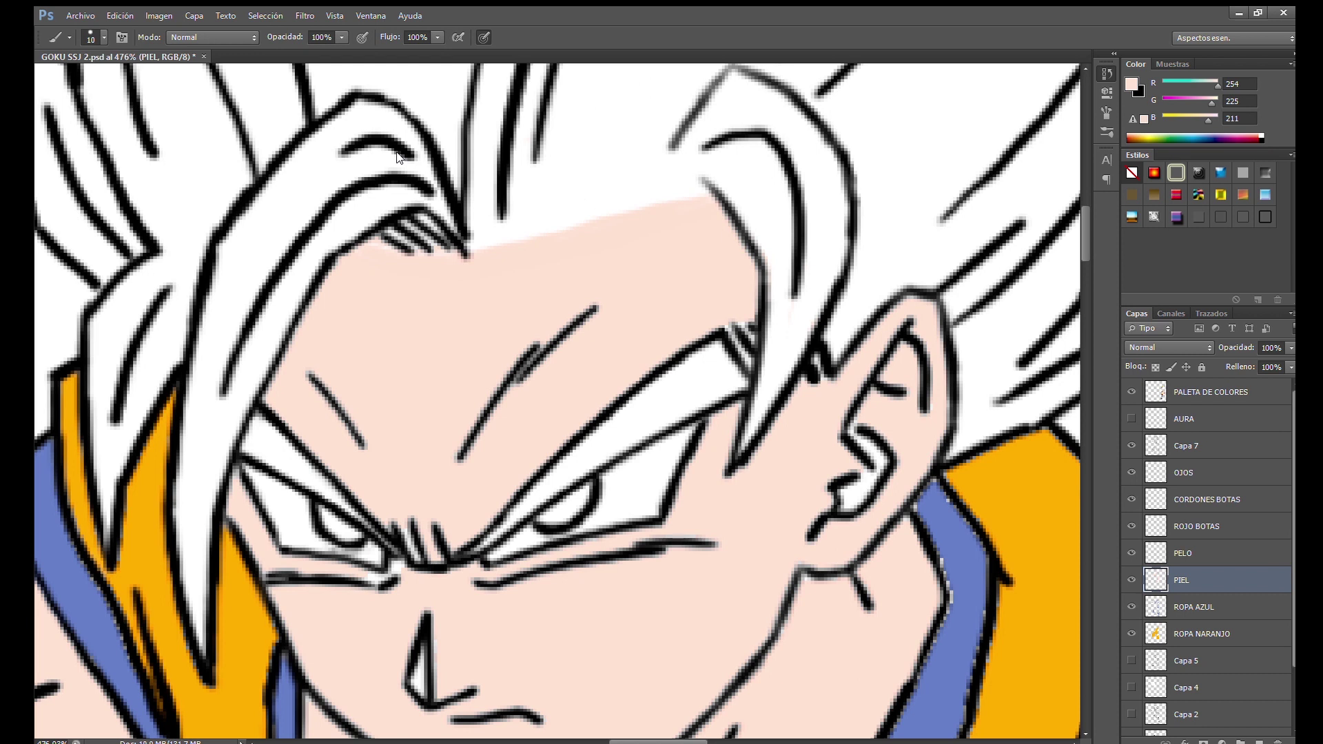
Paint skin colour into the white gap in the ear
{"action": "left_click_drag", "start_coordinate": [842, 489], "coordinate": [921, 393]}
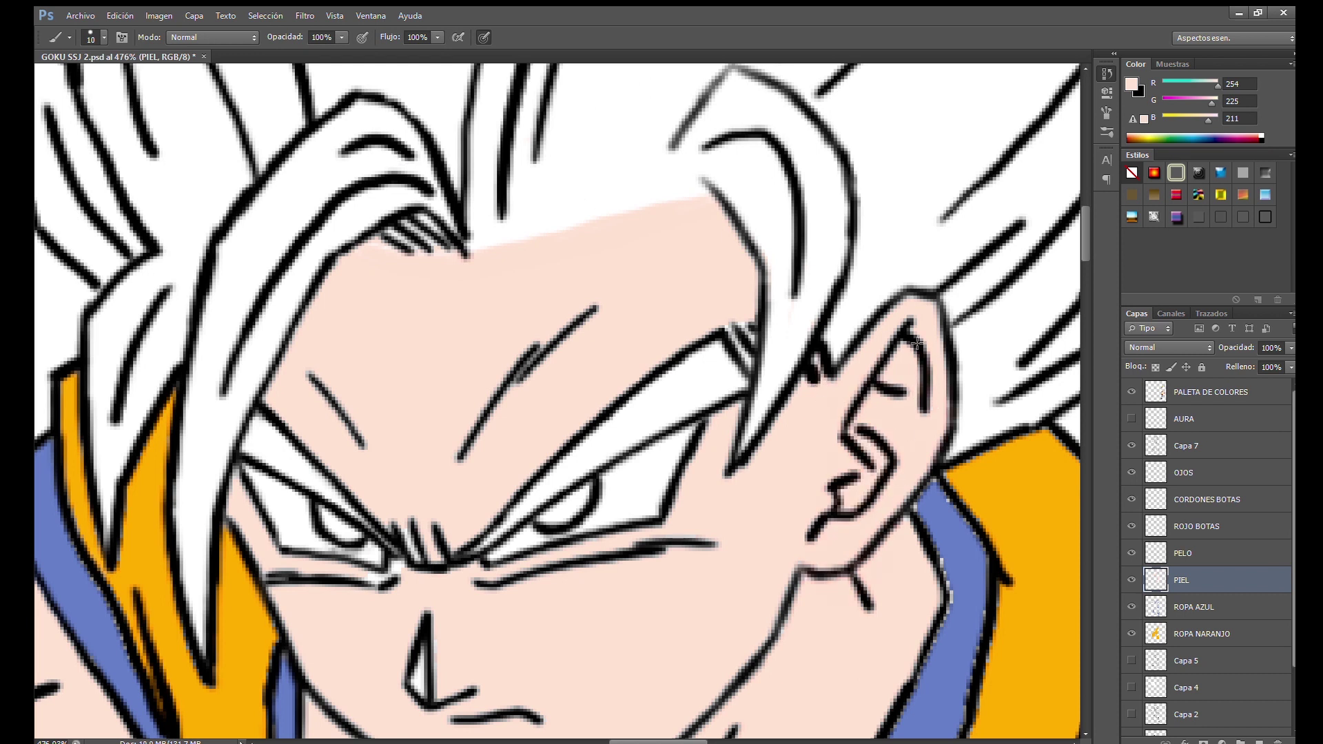
{"action": "scroll", "coordinate": [935, 345], "scroll_direction": "down", "scroll_amount": 5}
{"action": "scroll", "coordinate": [531, 494], "scroll_direction": "up", "scroll_amount": 5}
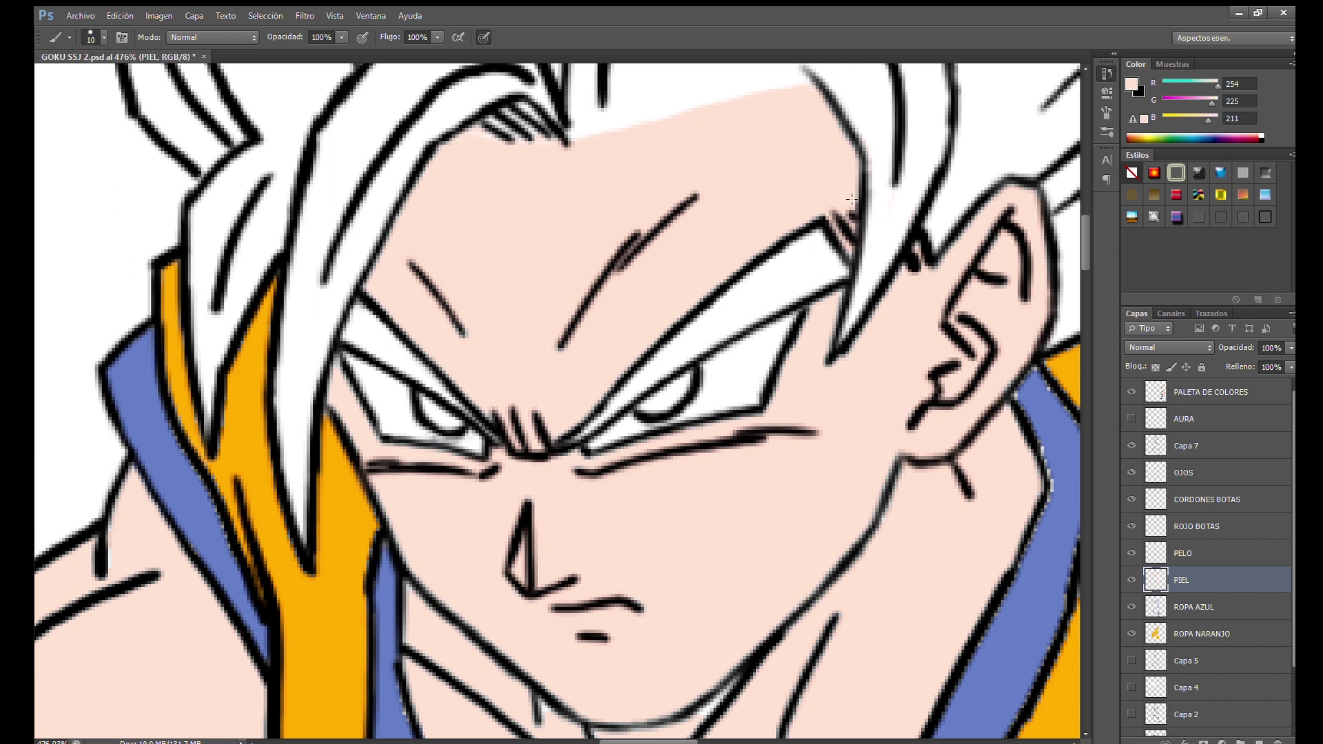
{"action": "scroll", "coordinate": [851, 198], "scroll_direction": "down", "scroll_amount": 5}
{"action": "scroll", "coordinate": [491, 503], "scroll_direction": "up", "scroll_amount": 5}
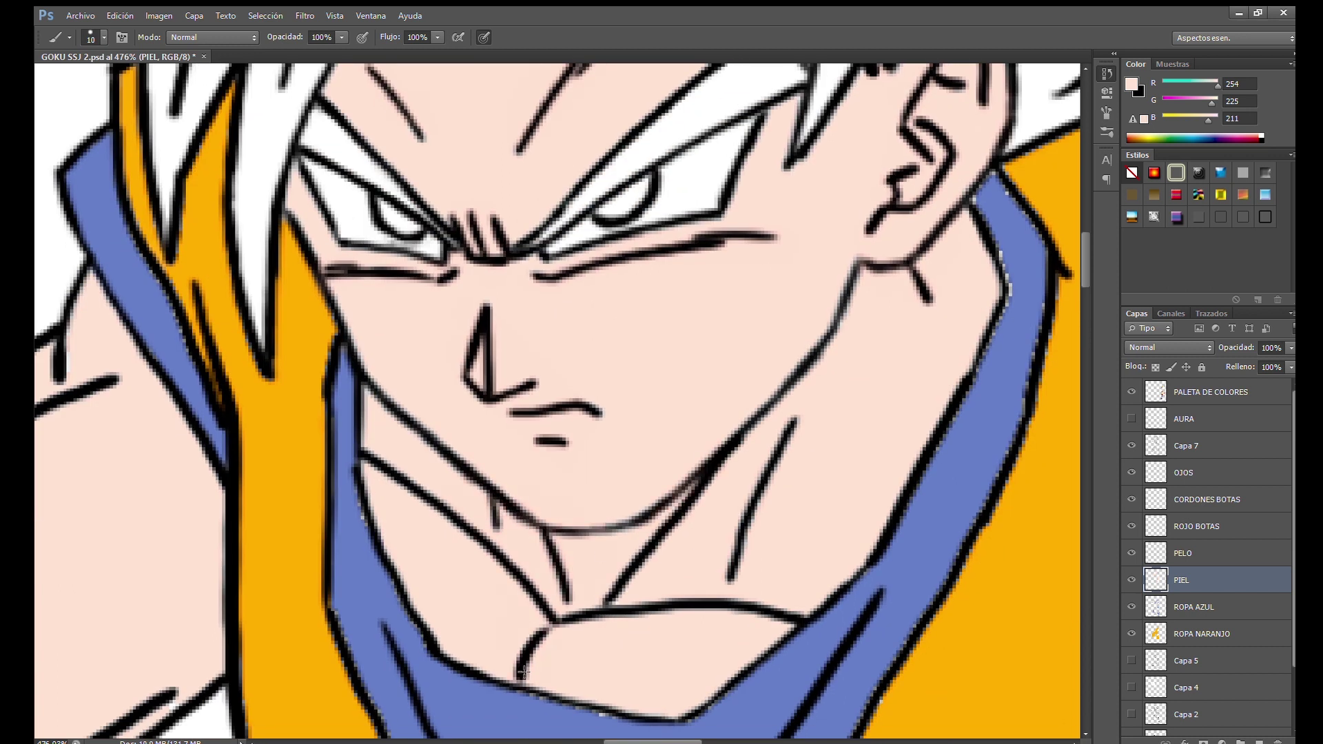
{"action": "left_click_drag", "start_coordinate": [866, 369], "coordinate": [805, 416]}
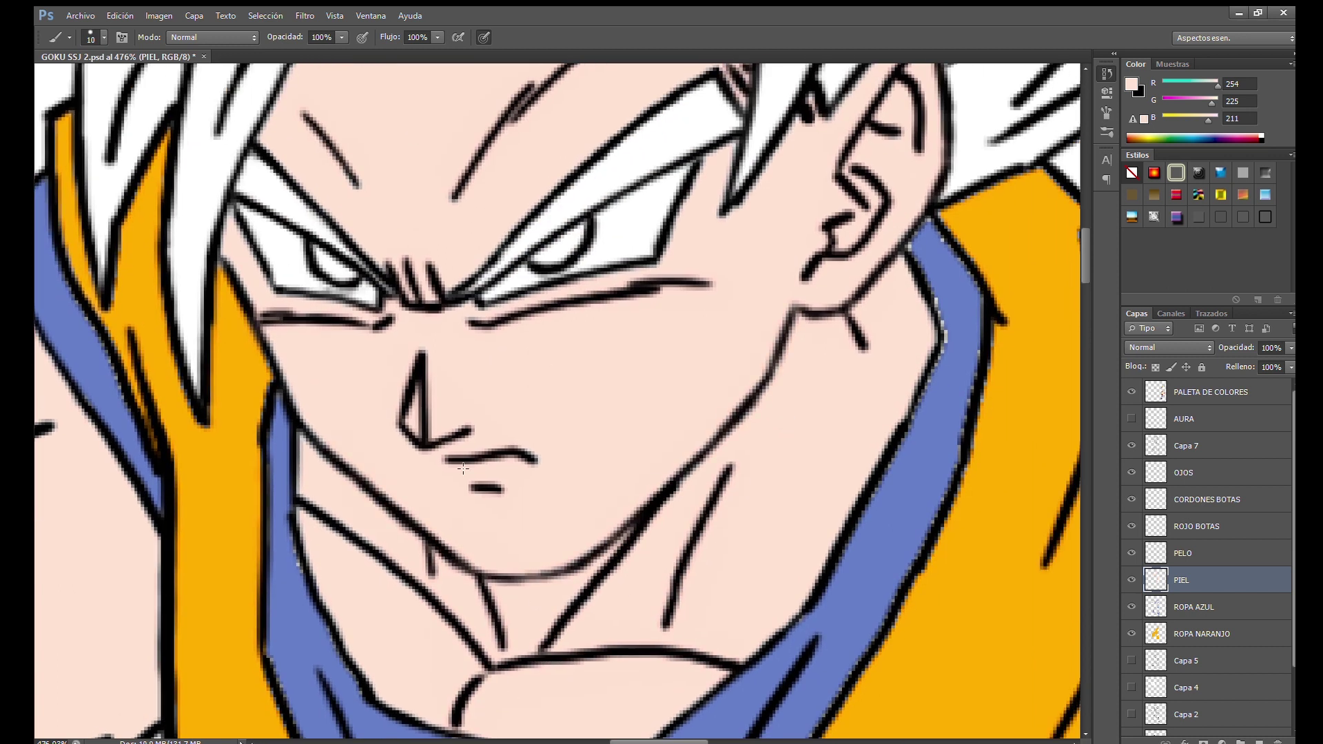
{"action": "left_click_drag", "start_coordinate": [445, 475], "coordinate": [573, 375]}
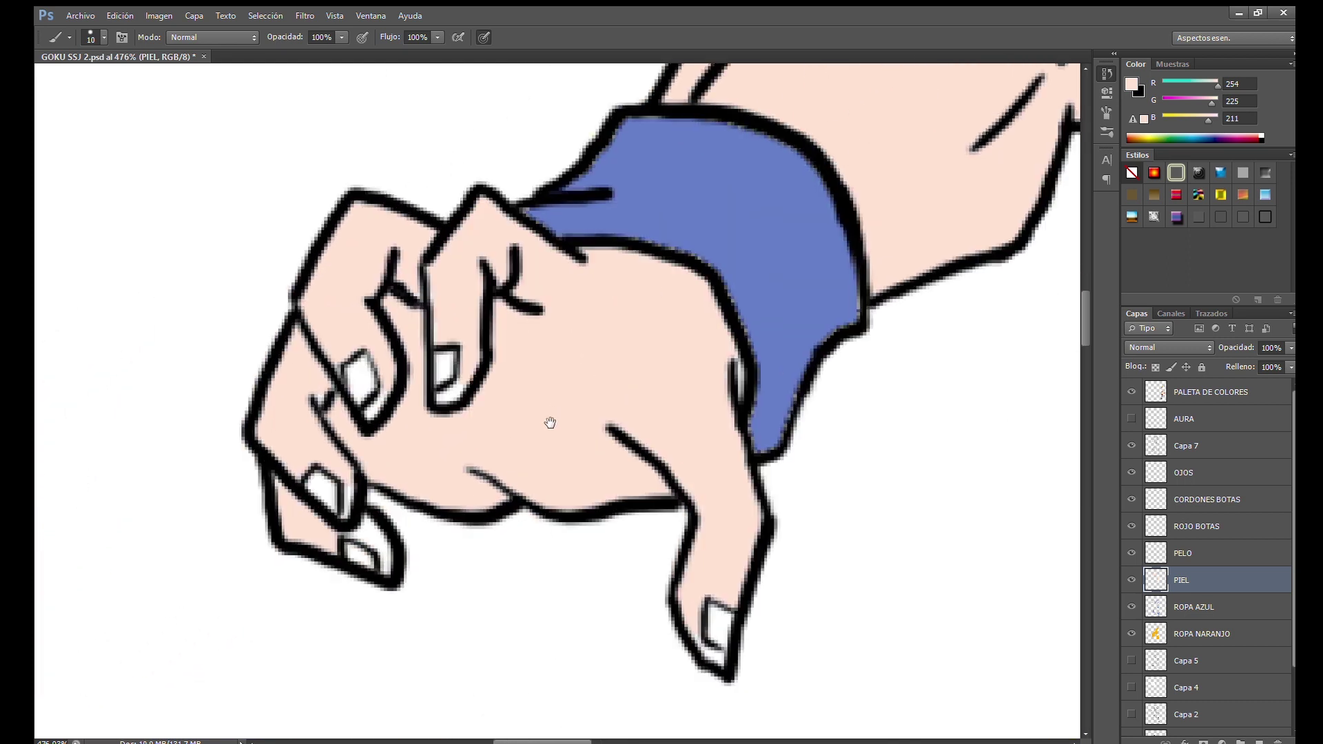
Cover the white fingernail and thumbnail highlights with skin colour
{"action": "left_click_drag", "start_coordinate": [355, 378], "coordinate": [365, 398]}
{"action": "left_click_drag", "start_coordinate": [316, 479], "coordinate": [334, 499]}
{"action": "left_click_drag", "start_coordinate": [348, 544], "coordinate": [375, 561]}
{"action": "left_click_drag", "start_coordinate": [338, 489], "coordinate": [345, 516]}
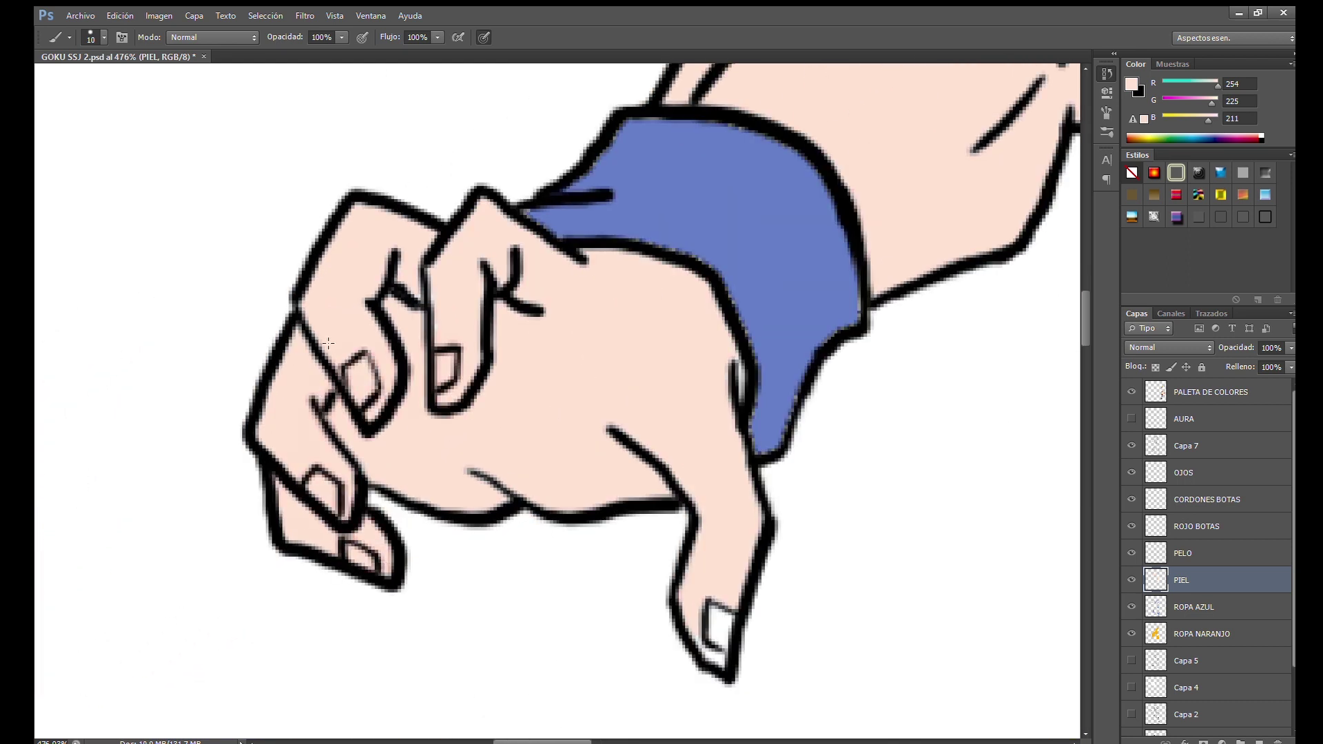
{"action": "left_click_drag", "start_coordinate": [500, 328], "coordinate": [410, 292]}
{"action": "left_click_drag", "start_coordinate": [660, 547], "coordinate": [667, 589]}
Inspect the arm, shoulder and fist for gaps, then pick the ROPA NARANJO layer's orange
{"action": "left_click_drag", "start_coordinate": [819, 312], "coordinate": [489, 652]}
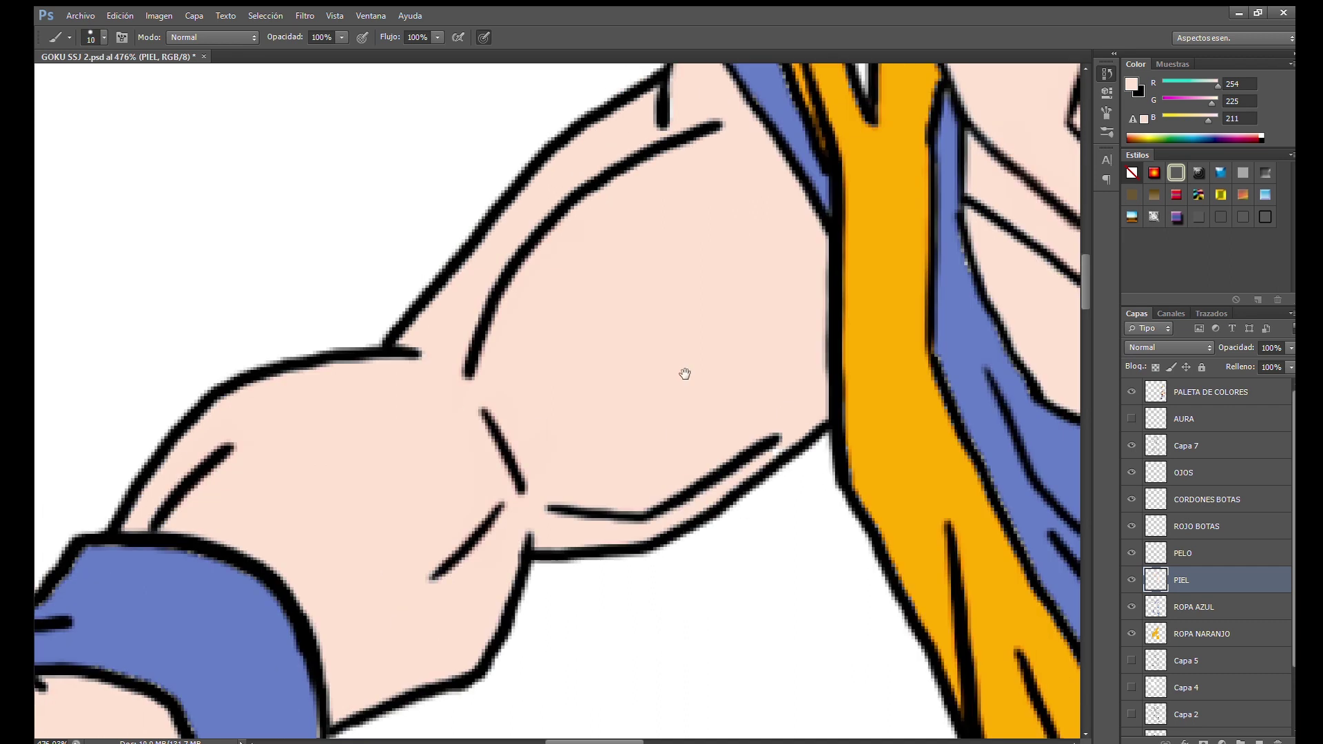
{"action": "left_click_drag", "start_coordinate": [684, 375], "coordinate": [323, 391]}
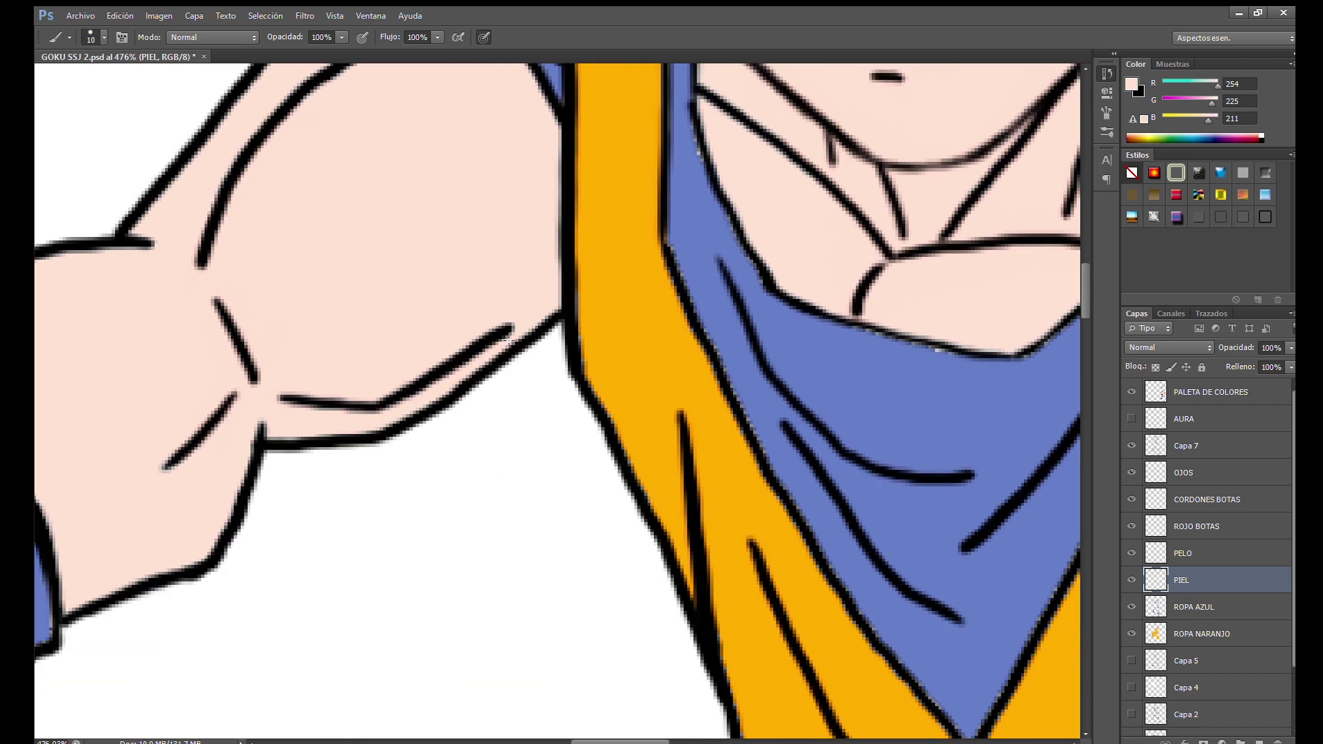
{"action": "left_click_drag", "start_coordinate": [896, 344], "coordinate": [585, 271]}
{"action": "mouse_move", "coordinate": [792, 552]}
{"action": "left_mouse_down"}
{"action": "mouse_move", "coordinate": [586, 487]}
{"action": "mouse_move", "coordinate": [594, 229]}
{"action": "left_mouse_up"}
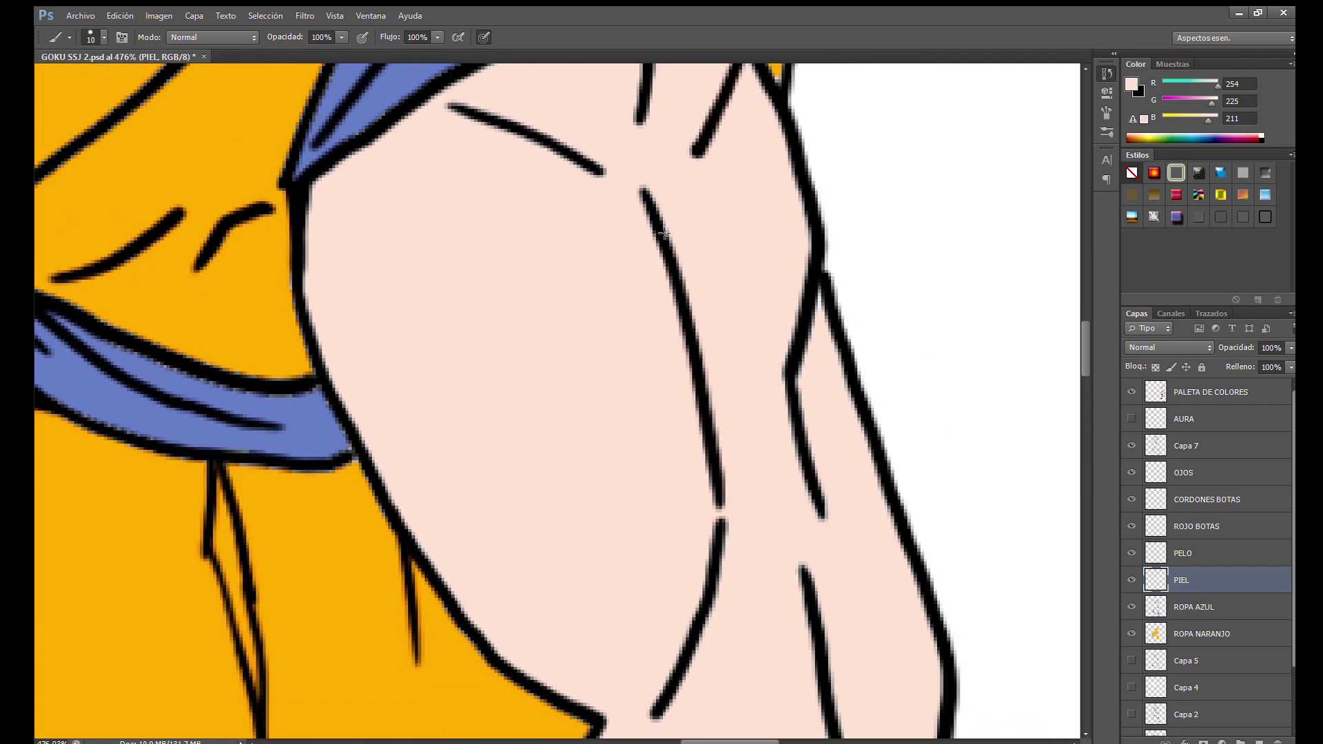
{"action": "left_click_drag", "start_coordinate": [817, 333], "coordinate": [806, 68]}
{"action": "left_click_drag", "start_coordinate": [482, 75], "coordinate": [772, 349]}
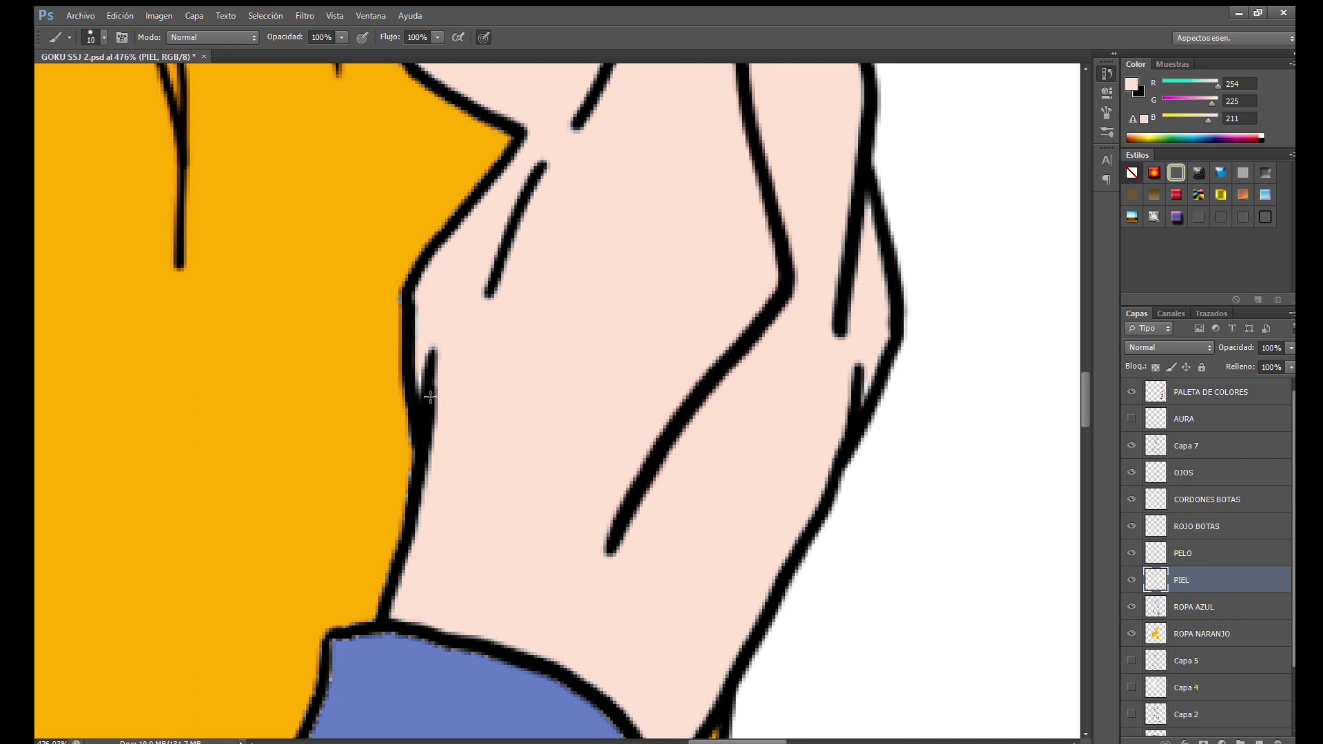
{"action": "mouse_move", "coordinate": [863, 210]}
{"action": "left_mouse_down"}
{"action": "mouse_move", "coordinate": [682, 434]}
{"action": "mouse_move", "coordinate": [658, 547]}
{"action": "mouse_move", "coordinate": [671, 423]}
{"action": "mouse_move", "coordinate": [734, 387]}
{"action": "mouse_move", "coordinate": [691, 437]}
{"action": "left_mouse_up"}
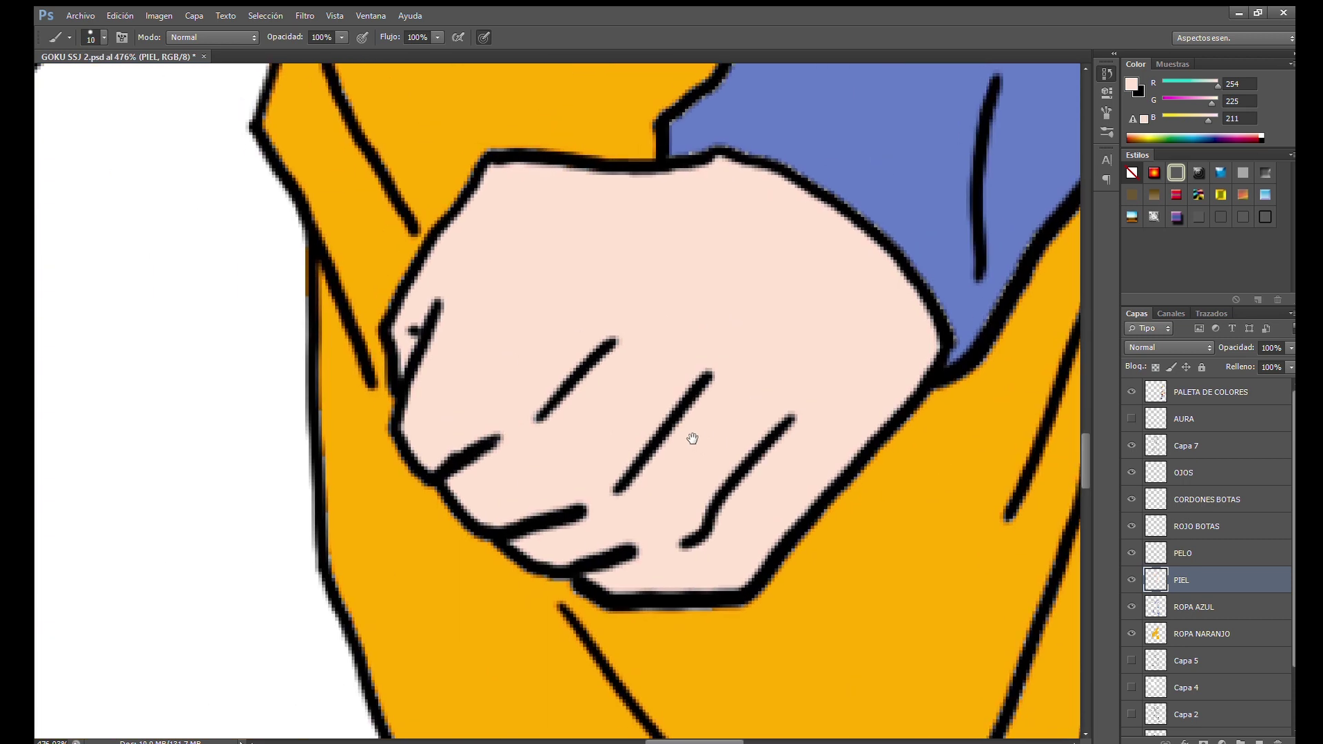
{"action": "mouse_move", "coordinate": [740, 359]}
{"action": "left_mouse_down"}
{"action": "mouse_move", "coordinate": [705, 440]}
{"action": "mouse_move", "coordinate": [759, 427]}
{"action": "mouse_move", "coordinate": [587, 304]}
{"action": "mouse_move", "coordinate": [618, 458]}
{"action": "mouse_move", "coordinate": [820, 602]}
{"action": "left_mouse_up"}
{"action": "key", "text": "alt+bracketleft"}
{"action": "key", "text": "alt+bracketleft"}
{"action": "left_click", "coordinate": [626, 492], "text": "alt"}
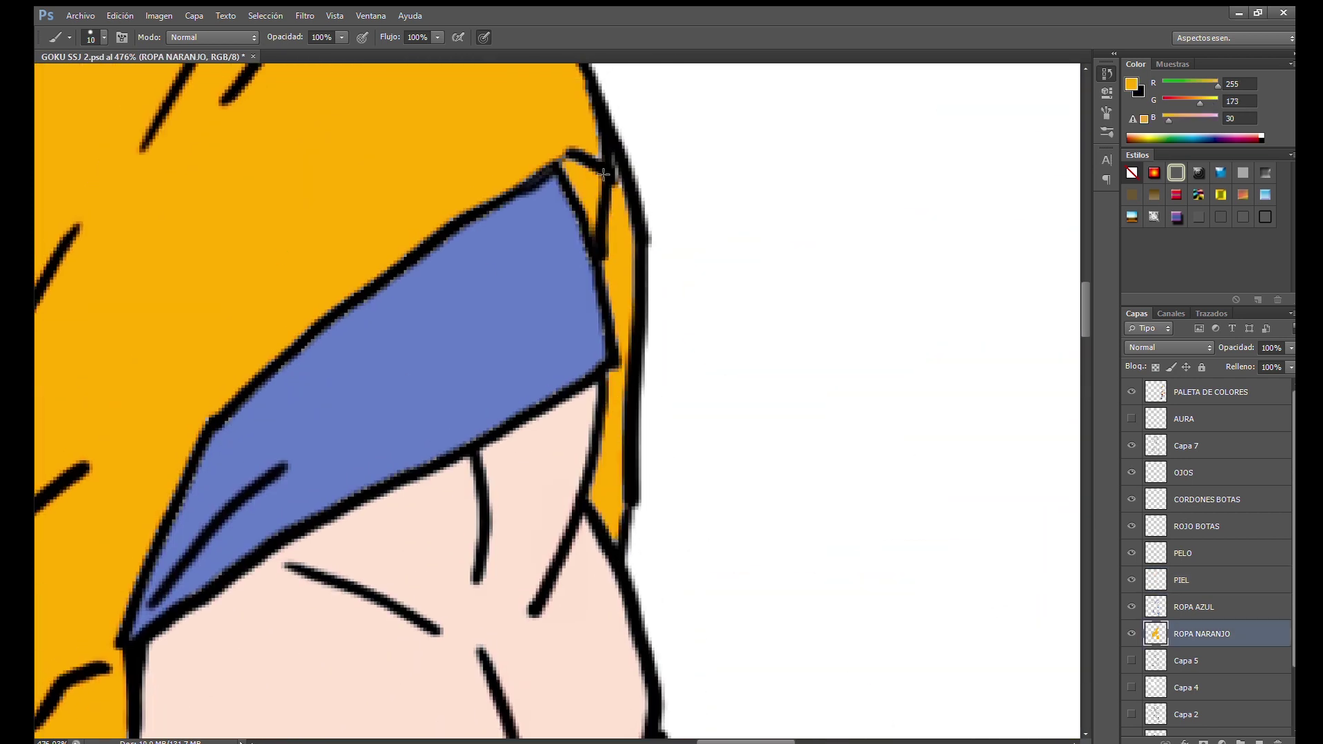
Move the PELO layer below PIEL and make Capa 7 the active layer
{"action": "scroll", "coordinate": [596, 185], "scroll_direction": "down", "scroll_amount": 5}
{"action": "scroll", "coordinate": [565, 180], "scroll_direction": "down", "scroll_amount": 3}
{"action": "scroll", "coordinate": [532, 177], "scroll_direction": "up", "scroll_amount": 1}
{"action": "scroll", "coordinate": [531, 177], "scroll_direction": "up", "scroll_amount": 1}
{"action": "scroll", "coordinate": [531, 177], "scroll_direction": "up", "scroll_amount": 3}
{"action": "left_click_drag", "start_coordinate": [1171, 553], "coordinate": [1194, 590]}
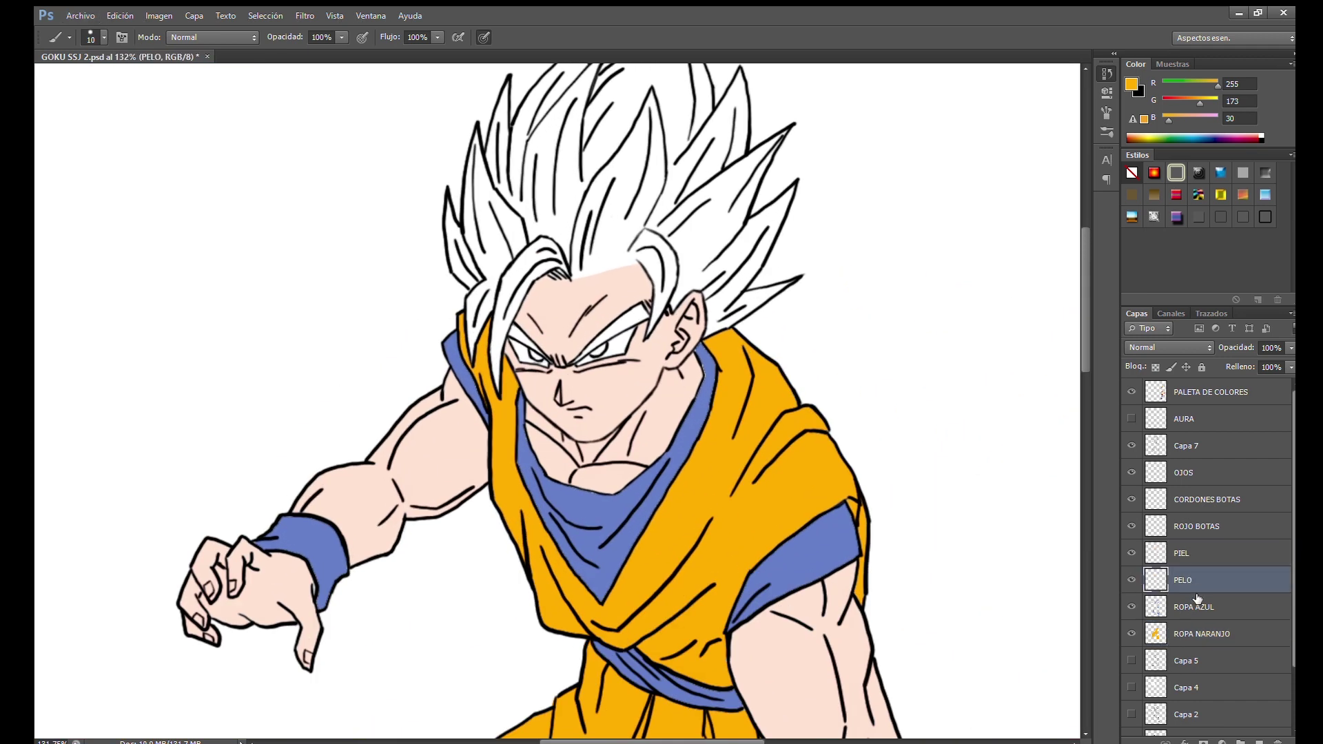
{"action": "left_click", "coordinate": [1186, 446]}
Magic-wand select the central hair spike, bangs and remaining white hair areas on Capa 7
{"action": "scroll", "coordinate": [524, 414], "scroll_direction": "down", "scroll_amount": 1}
{"action": "scroll", "coordinate": [515, 418], "scroll_direction": "up", "scroll_amount": 3}
{"action": "scroll", "coordinate": [527, 482], "scroll_direction": "up", "scroll_amount": 1}
{"action": "key", "text": "w"}
{"action": "left_click", "coordinate": [569, 452]}
{"action": "left_click", "coordinate": [636, 542], "text": "shift"}
{"action": "left_click", "coordinate": [592, 552], "text": "shift"}
{"action": "left_click", "coordinate": [482, 440], "text": "shift"}
{"action": "left_click", "coordinate": [358, 455], "text": "shift"}
{"action": "left_click", "coordinate": [351, 344], "text": "shift"}
{"action": "left_click", "coordinate": [474, 192], "text": "shift"}
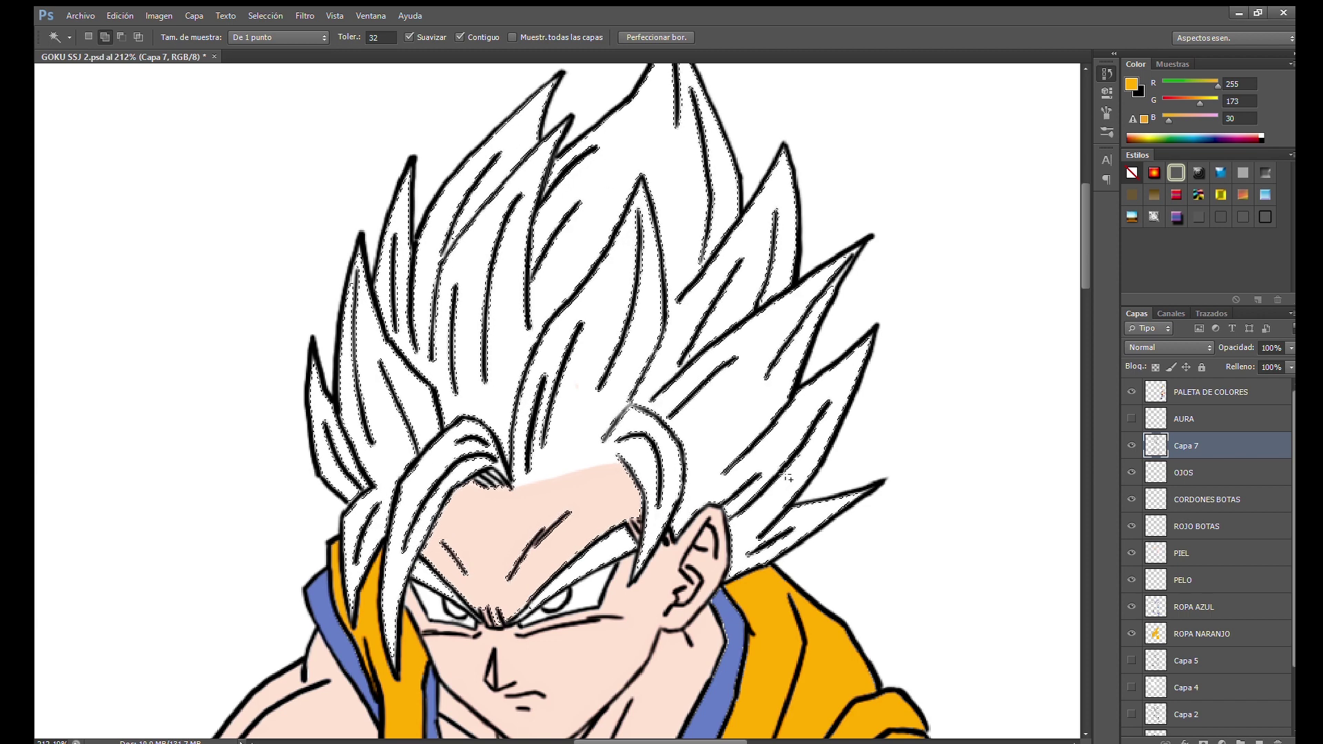
Fill the hair selection with palette yellow on the PELO layer, then deselect
{"action": "left_click", "coordinate": [813, 507], "text": "ctrl"}
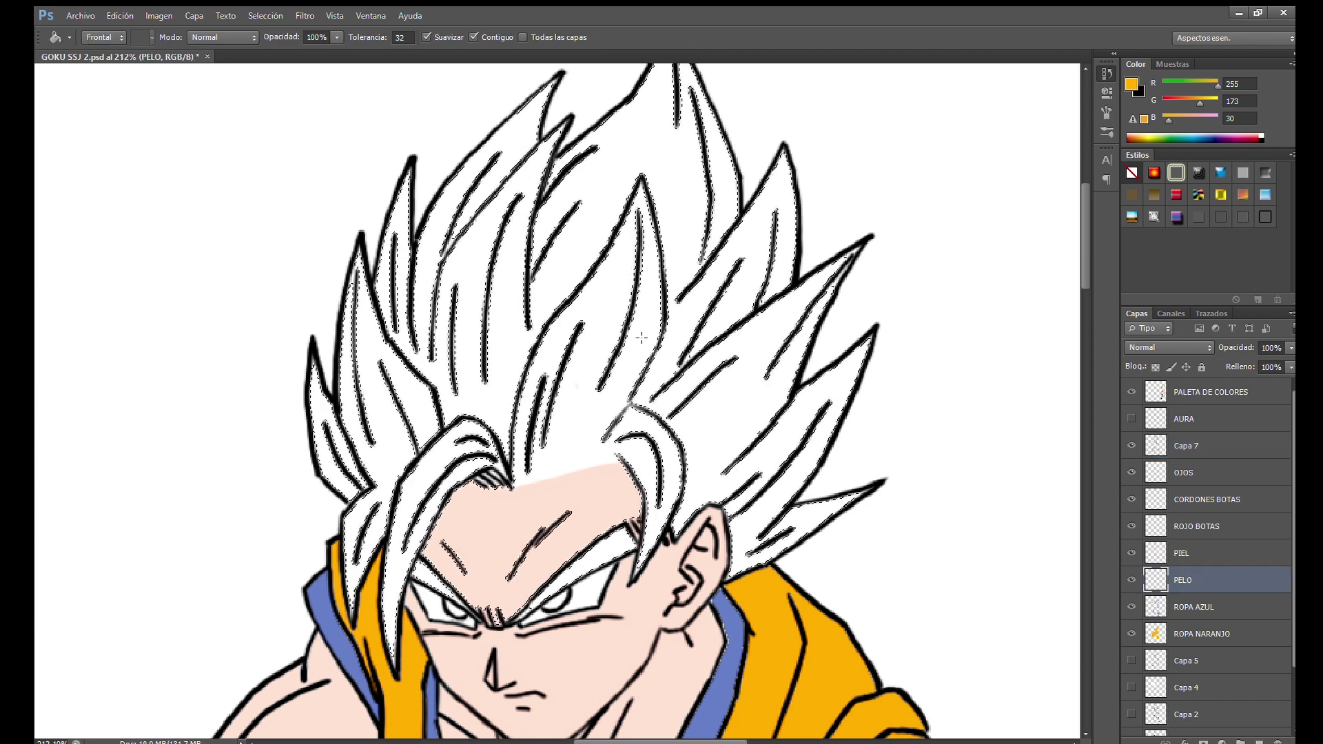
{"action": "key", "text": "g"}
{"action": "scroll", "coordinate": [697, 434], "scroll_direction": "down", "scroll_amount": 5}
{"action": "scroll", "coordinate": [650, 260], "scroll_direction": "right", "scroll_amount": 10}
{"action": "left_click", "coordinate": [689, 268], "text": "alt"}
{"action": "scroll", "coordinate": [605, 316], "scroll_direction": "left", "scroll_amount": 10}
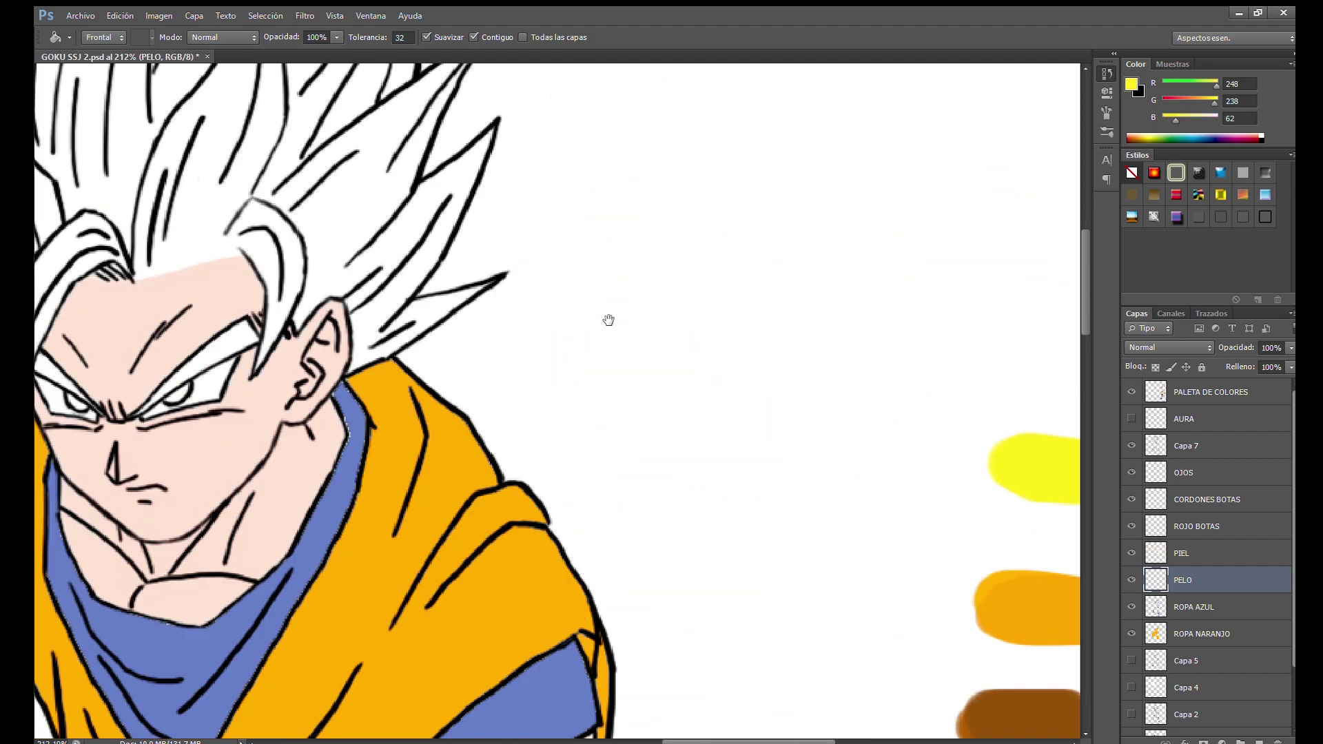
{"action": "scroll", "coordinate": [605, 316], "scroll_direction": "up", "scroll_amount": 3}
{"action": "key", "text": "alt+BackSpace"}
{"action": "key", "text": "ctrl+d"}
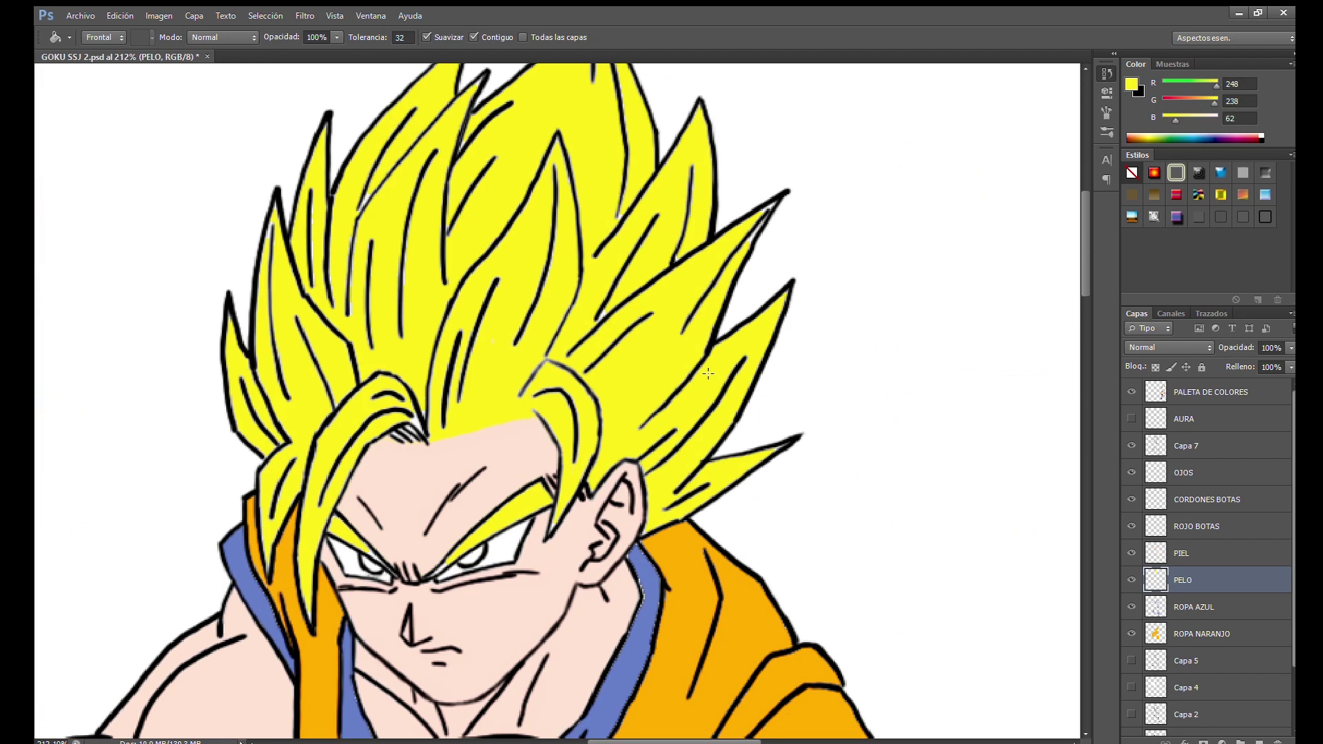
Return to the Brush and pan around the hair to check the yellow fill
{"action": "key", "text": "b"}
{"action": "scroll", "coordinate": [311, 673], "scroll_direction": "up", "scroll_amount": 3}
{"action": "key", "text": "g"}
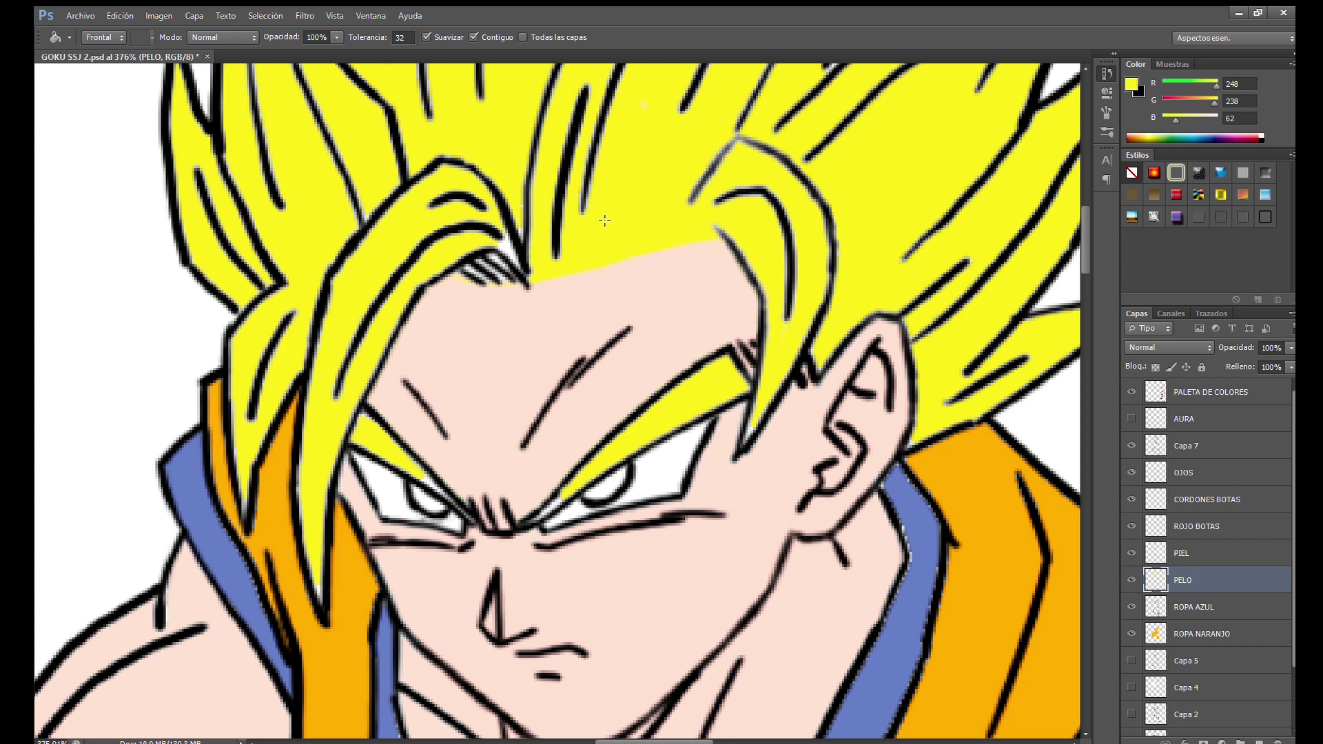
{"action": "key", "text": "b"}
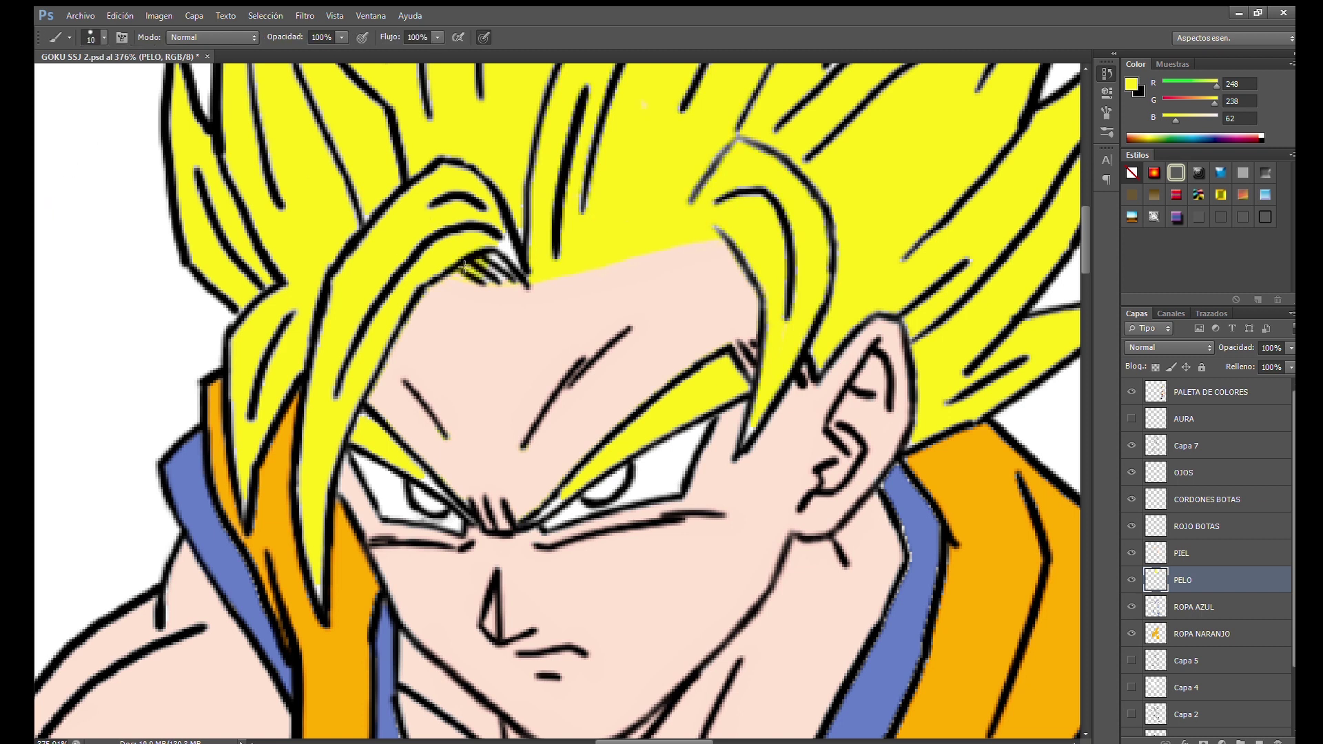
{"action": "scroll", "coordinate": [482, 345], "scroll_direction": "down", "scroll_amount": 1}
{"action": "scroll", "coordinate": [441, 482], "scroll_direction": "left", "scroll_amount": 3}
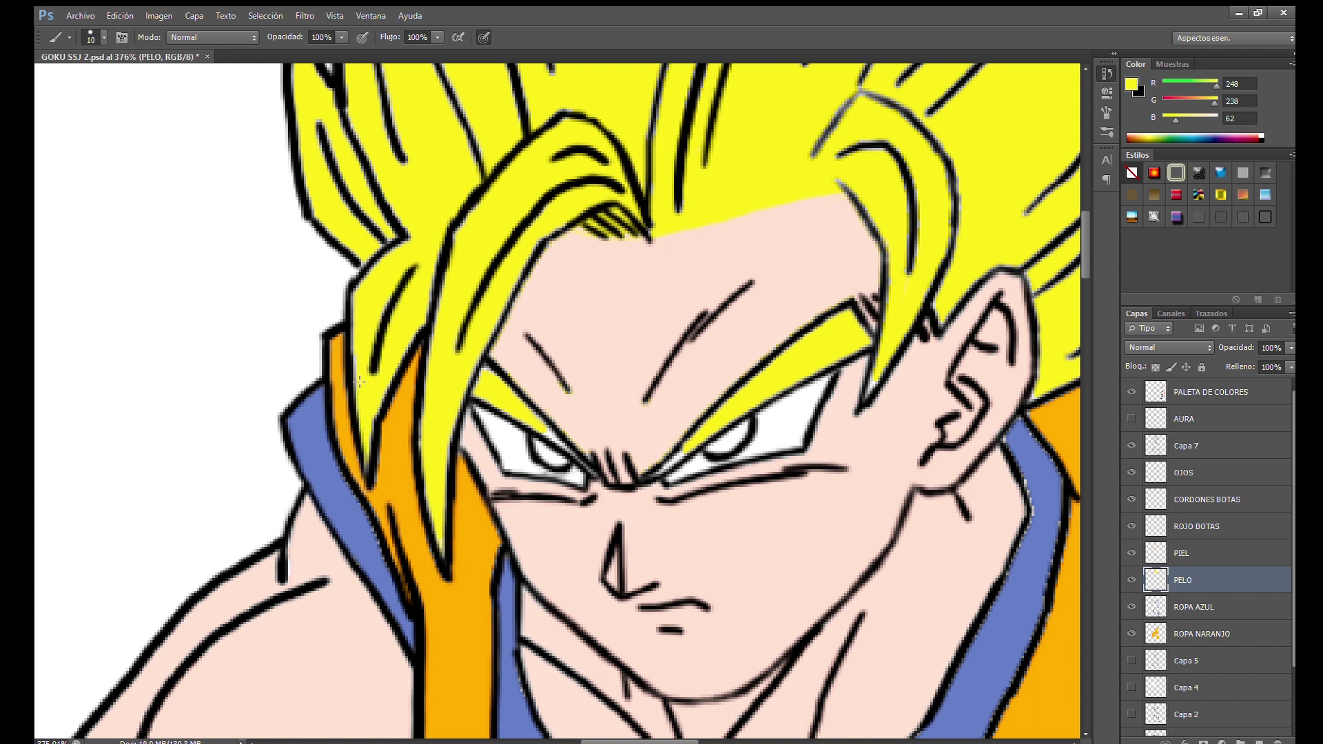
{"action": "scroll", "coordinate": [372, 248], "scroll_direction": "up", "scroll_amount": 3}
{"action": "scroll", "coordinate": [413, 310], "scroll_direction": "up", "scroll_amount": 1}
{"action": "scroll", "coordinate": [442, 301], "scroll_direction": "up", "scroll_amount": 2}
{"action": "scroll", "coordinate": [442, 301], "scroll_direction": "left", "scroll_amount": 2}
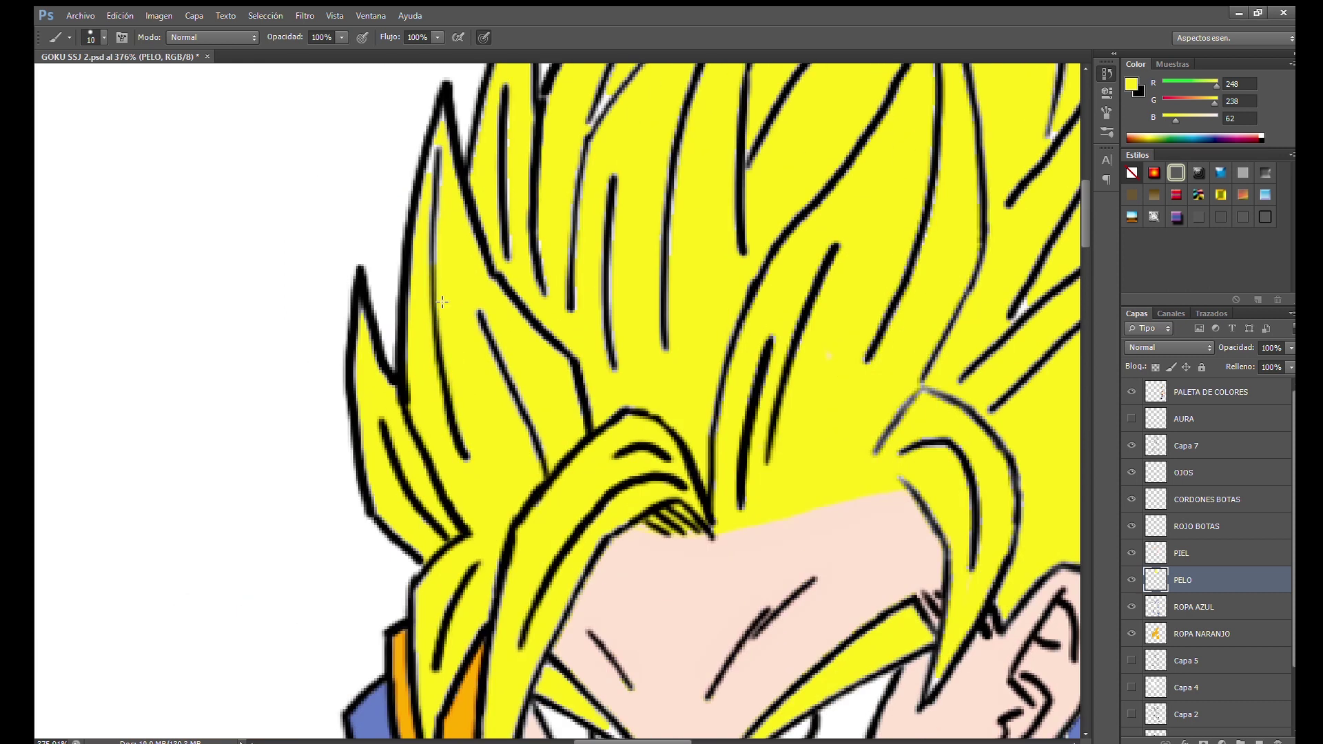
{"action": "scroll", "coordinate": [475, 265], "scroll_direction": "up", "scroll_amount": 3}
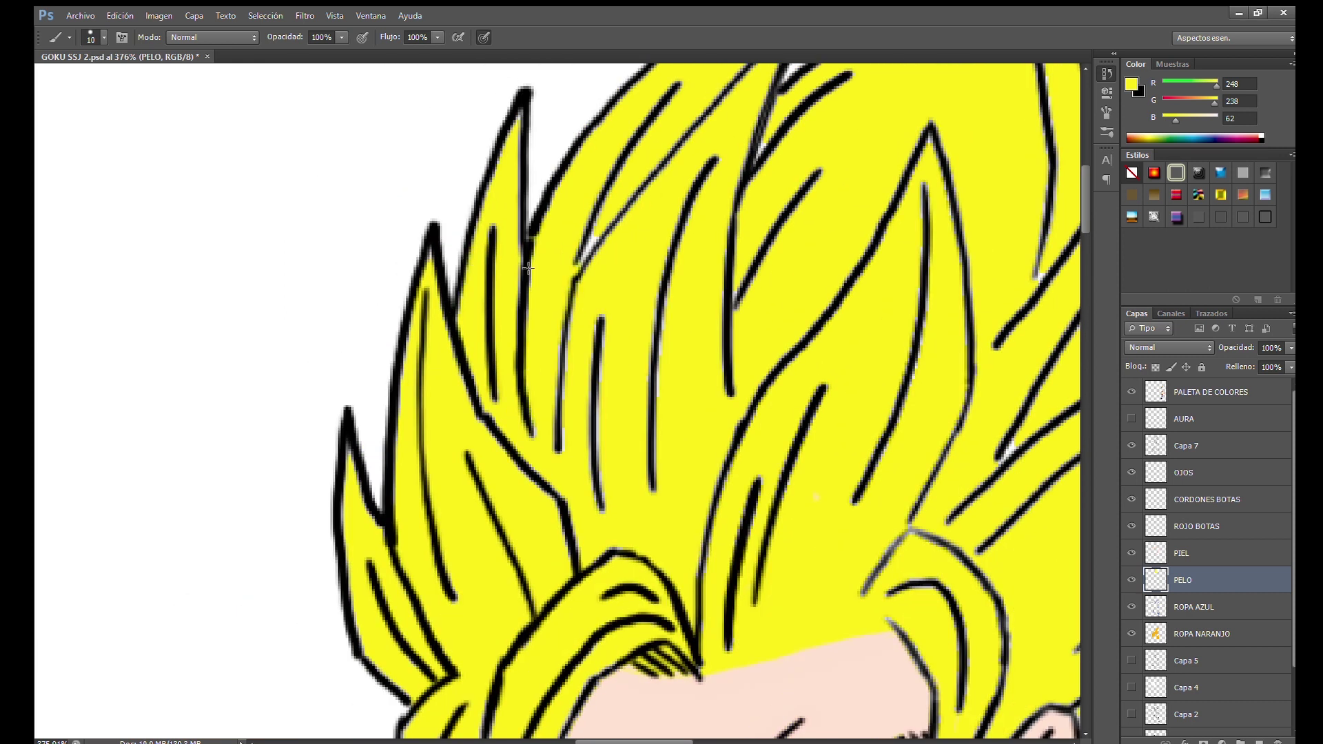
{"action": "scroll", "coordinate": [531, 266], "scroll_direction": "up", "scroll_amount": 1}
{"action": "scroll", "coordinate": [544, 254], "scroll_direction": "right", "scroll_amount": 2}
{"action": "scroll", "coordinate": [556, 246], "scroll_direction": "right", "scroll_amount": 1}
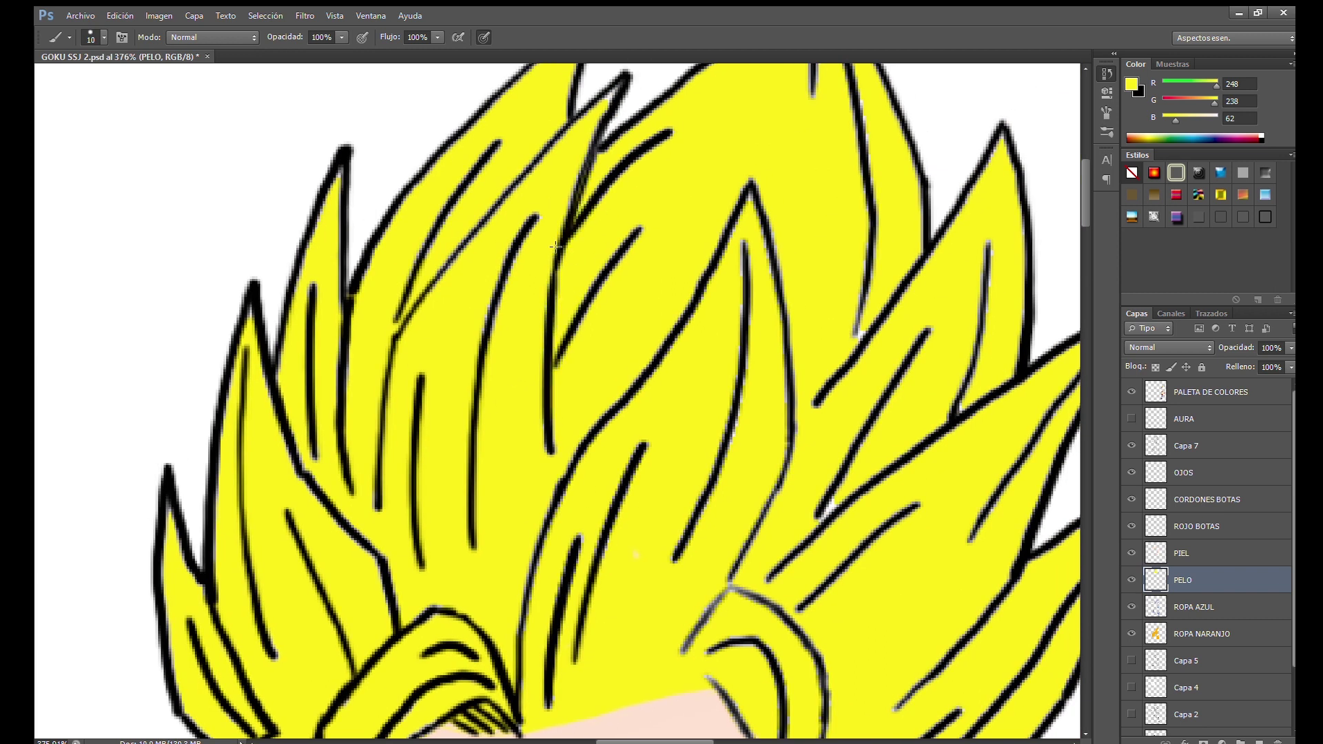
{"action": "scroll", "coordinate": [585, 276], "scroll_direction": "right", "scroll_amount": 1}
{"action": "scroll", "coordinate": [665, 326], "scroll_direction": "down", "scroll_amount": 1}
{"action": "scroll", "coordinate": [493, 445], "scroll_direction": "down", "scroll_amount": 2}
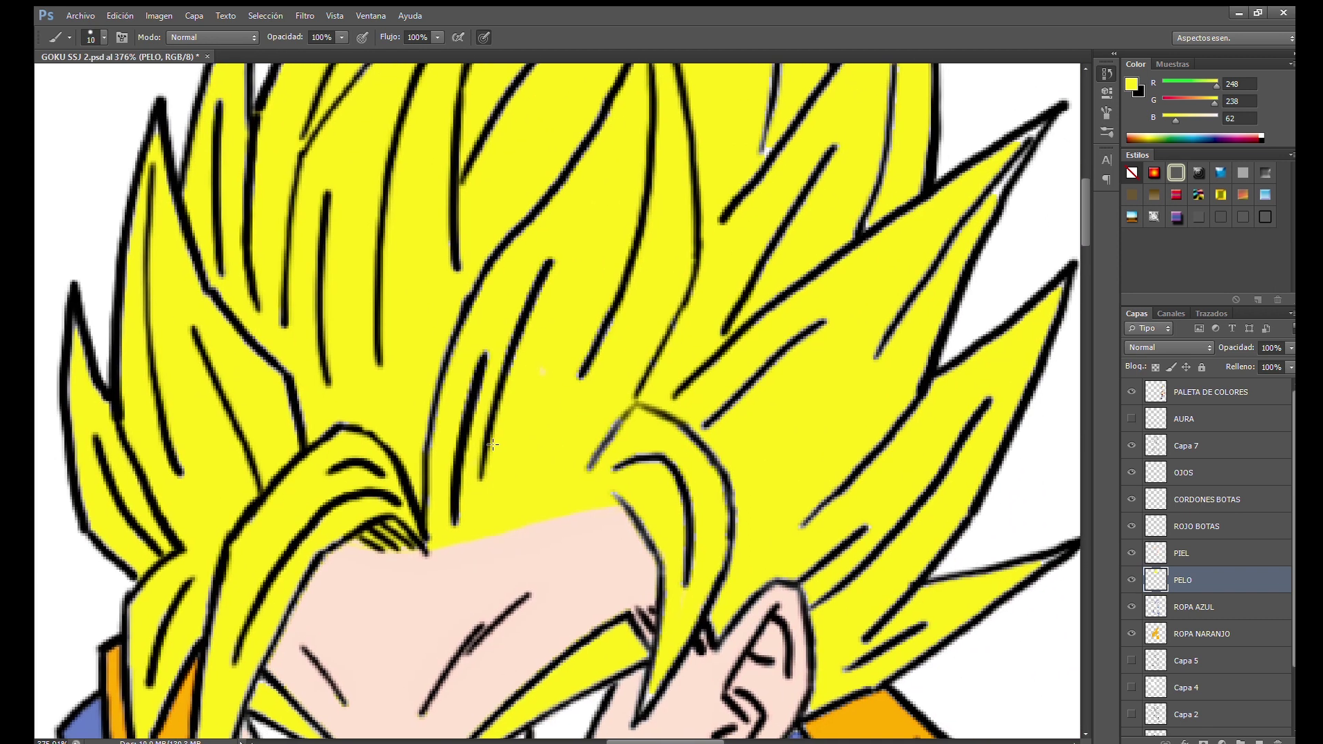
{"action": "scroll", "coordinate": [682, 472], "scroll_direction": "down", "scroll_amount": 3}
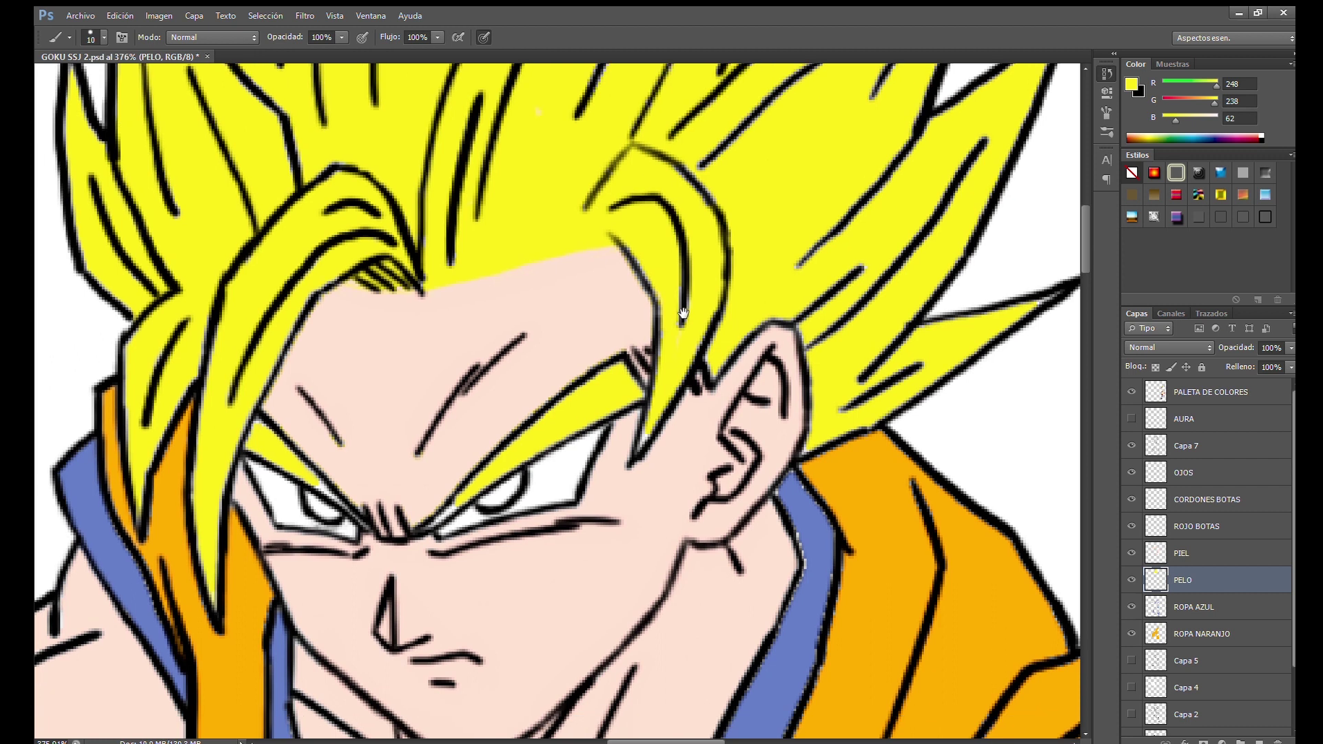
{"action": "scroll", "coordinate": [640, 448], "scroll_direction": "right", "scroll_amount": 1}
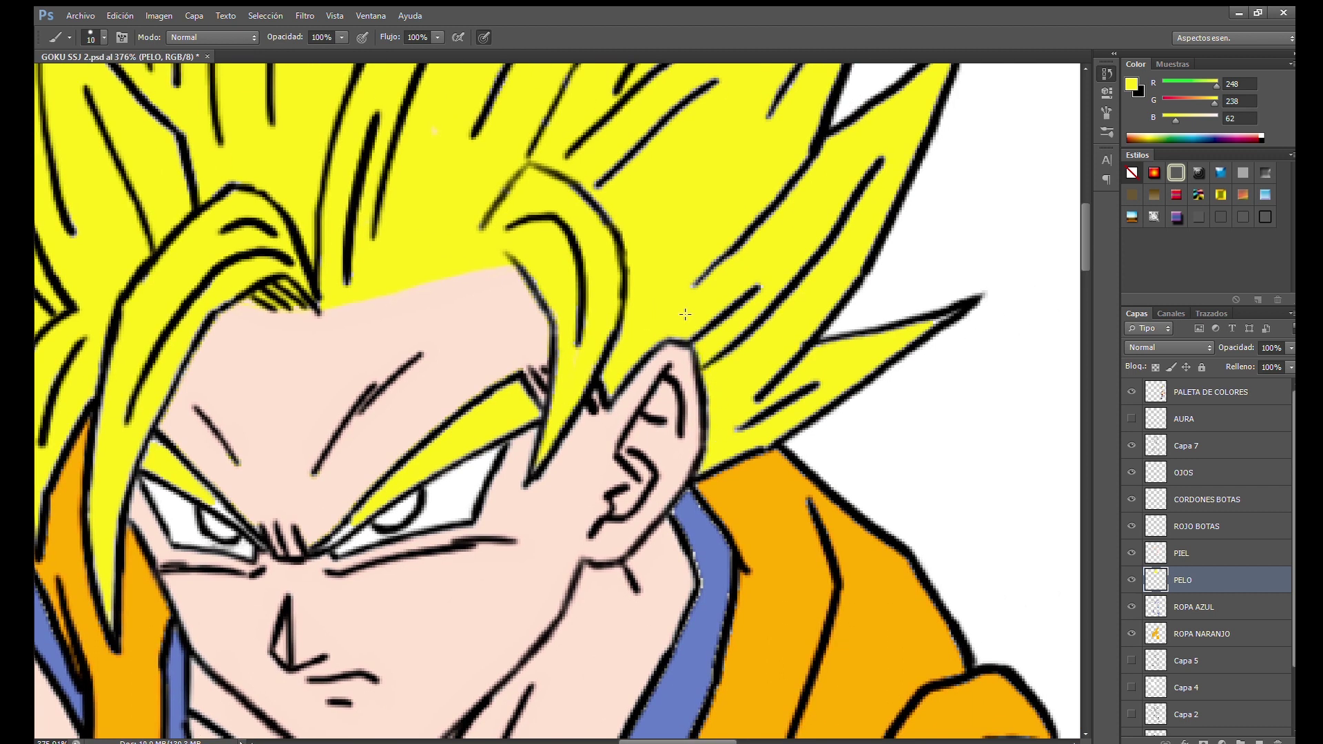
Inspect the yellow edges on the right-side hair spikes, then make OJOS the active layer
{"action": "left_click_drag", "start_coordinate": [835, 364], "coordinate": [697, 388]}
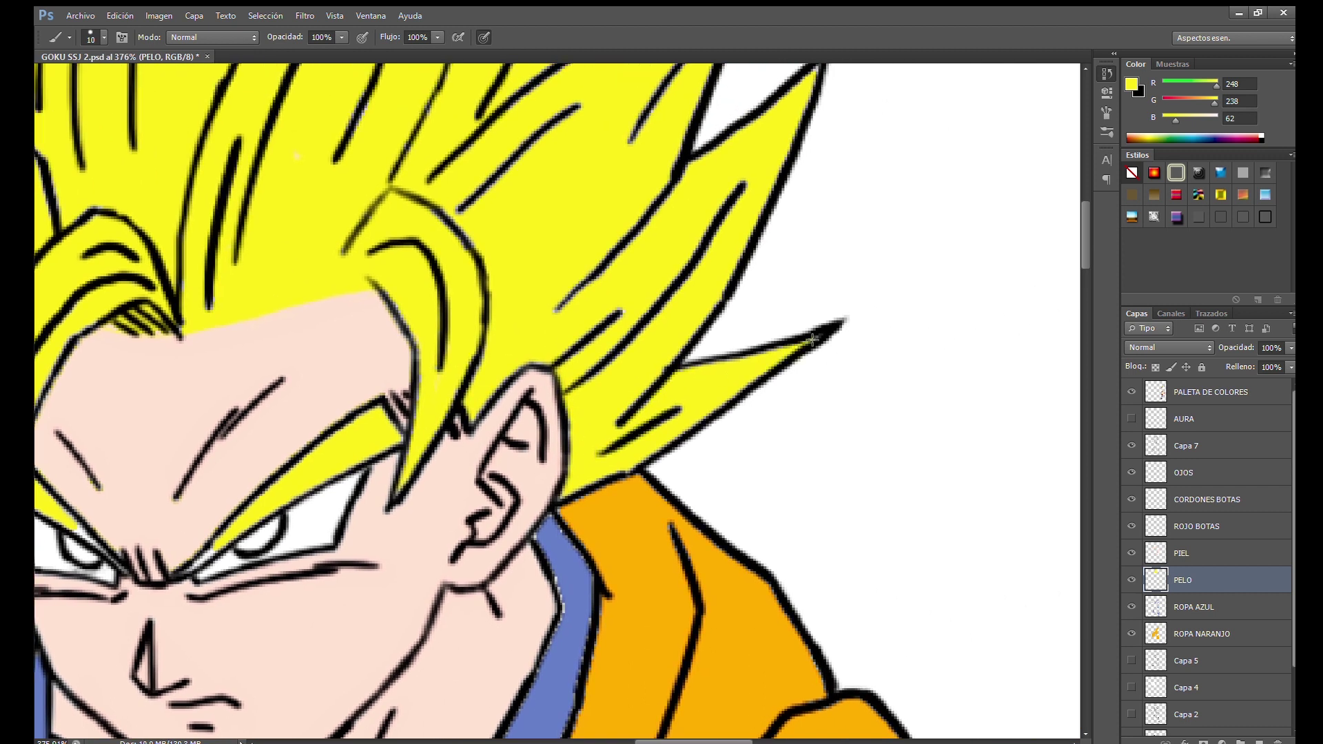
{"action": "scroll", "coordinate": [687, 248], "scroll_direction": "up", "scroll_amount": 3}
{"action": "scroll", "coordinate": [722, 188], "scroll_direction": "up", "scroll_amount": 2}
{"action": "scroll", "coordinate": [722, 188], "scroll_direction": "right", "scroll_amount": 1}
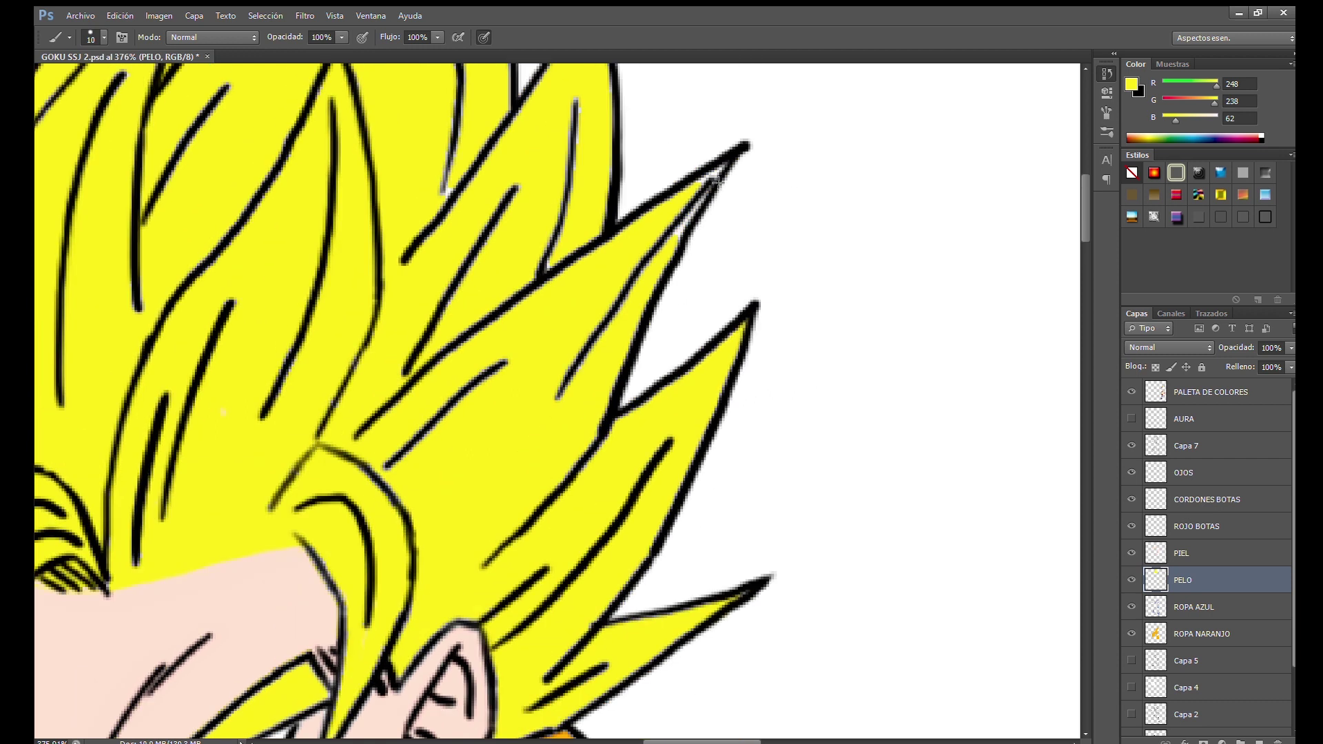
{"action": "scroll", "coordinate": [509, 353], "scroll_direction": "up", "scroll_amount": 2}
{"action": "scroll", "coordinate": [614, 338], "scroll_direction": "left", "scroll_amount": 1}
{"action": "scroll", "coordinate": [443, 457], "scroll_direction": "up", "scroll_amount": 2}
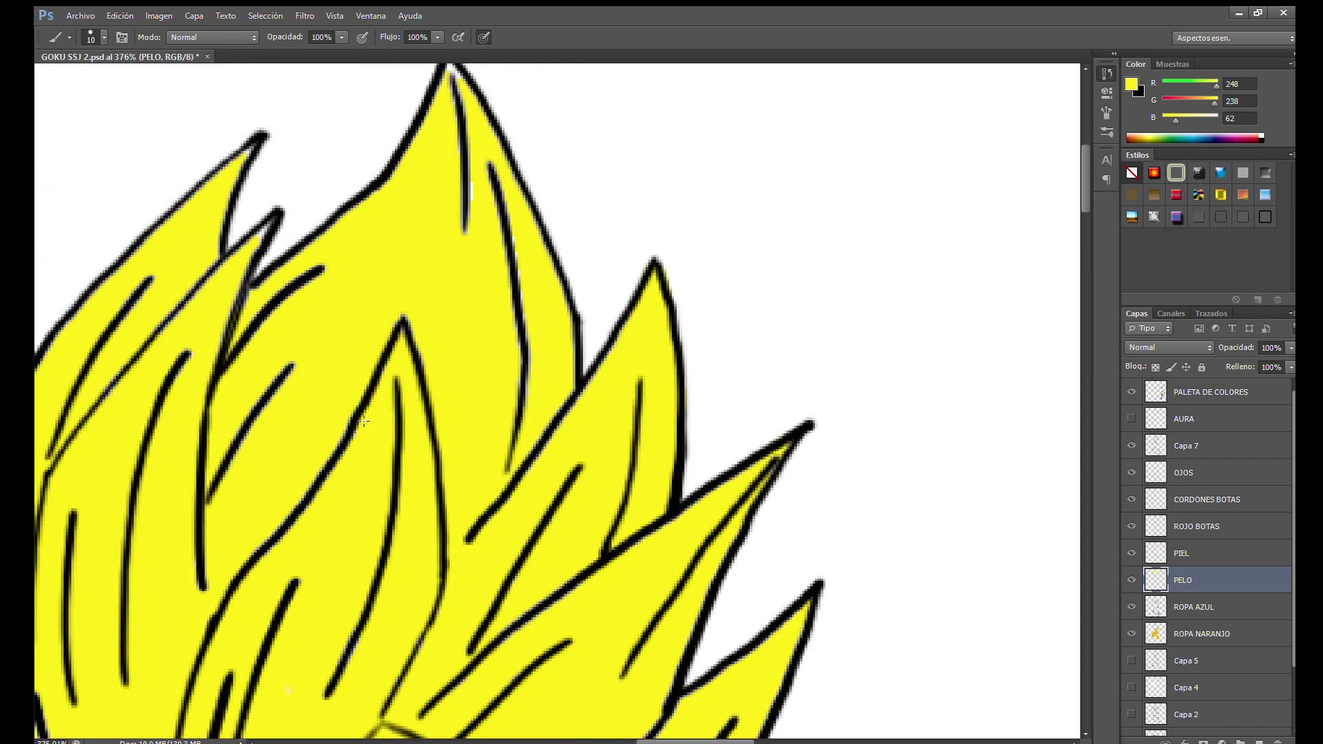
{"action": "scroll", "coordinate": [540, 465], "scroll_direction": "up", "scroll_amount": 2}
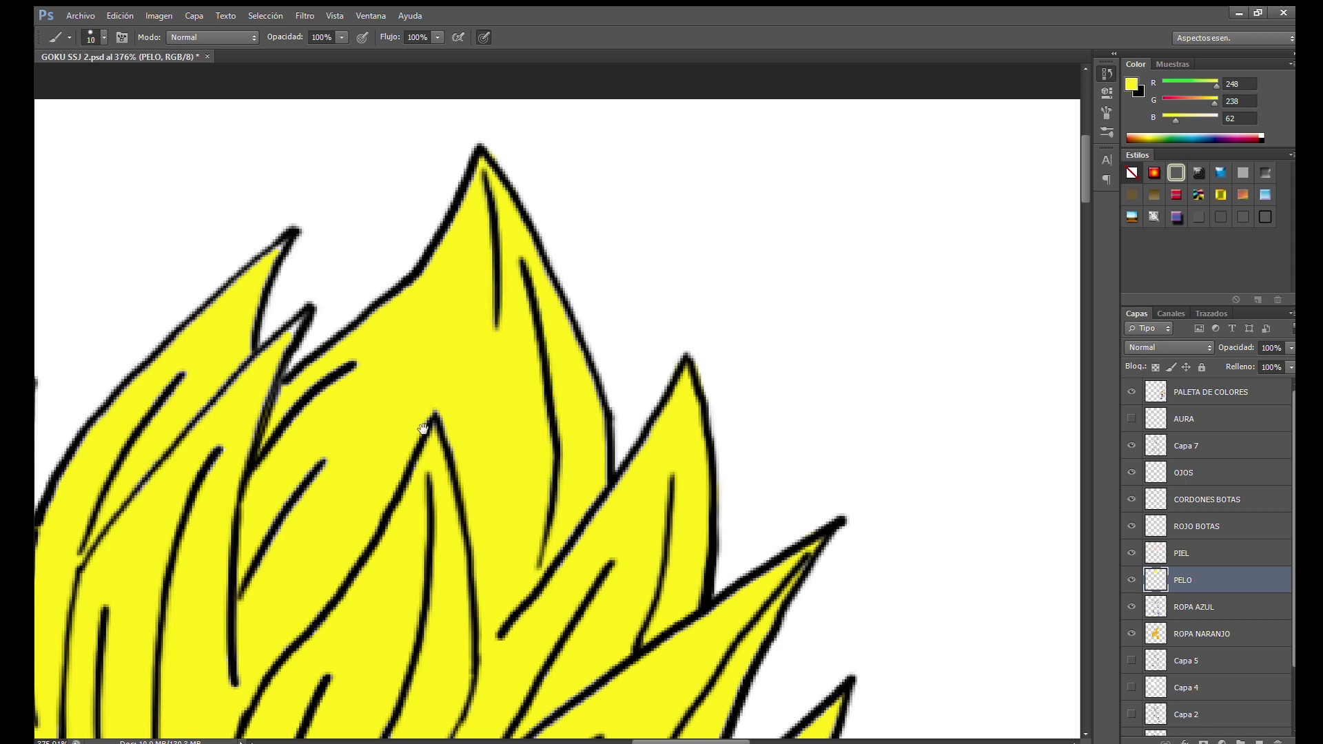
{"action": "scroll", "coordinate": [445, 418], "scroll_direction": "down", "scroll_amount": 1}
{"action": "scroll", "coordinate": [445, 417], "scroll_direction": "left", "scroll_amount": 3}
{"action": "scroll", "coordinate": [561, 374], "scroll_direction": "down", "scroll_amount": 4}
{"action": "scroll", "coordinate": [562, 374], "scroll_direction": "right", "scroll_amount": 1}
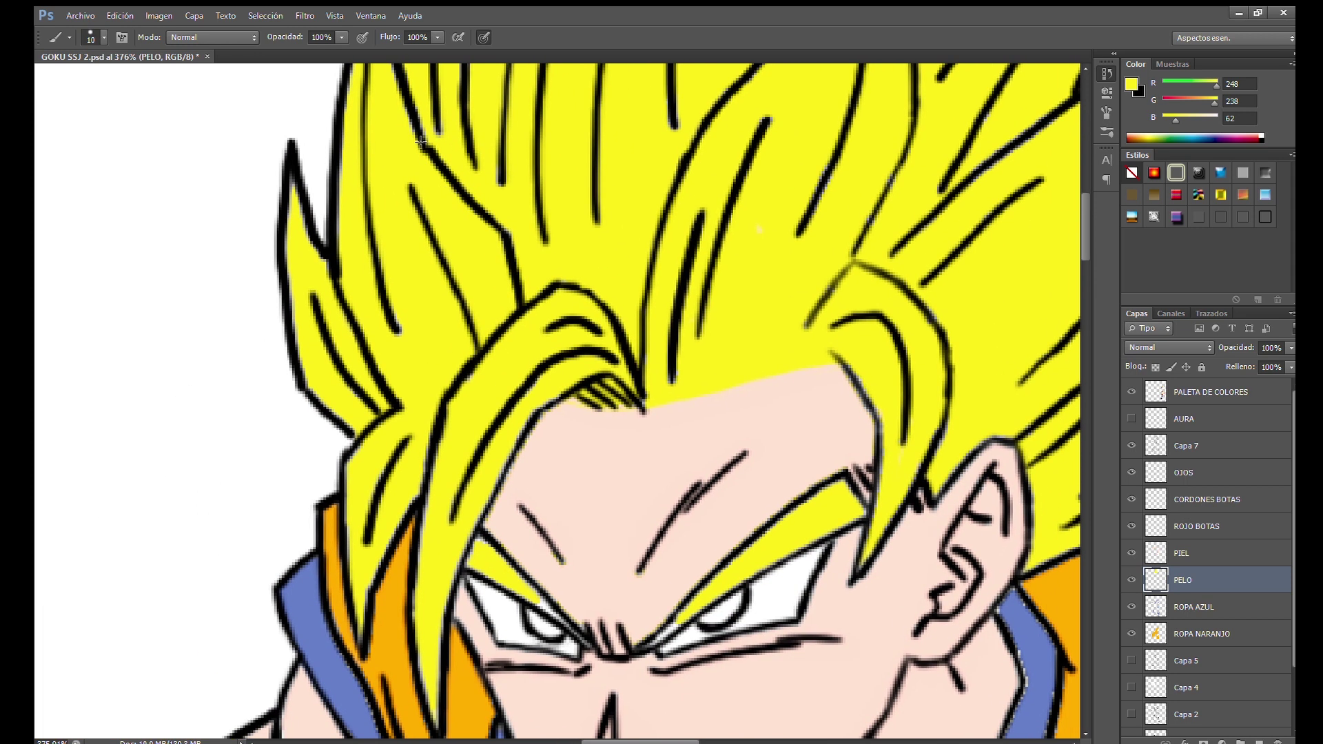
{"action": "scroll", "coordinate": [564, 169], "scroll_direction": "down", "scroll_amount": 4}
{"action": "scroll", "coordinate": [564, 169], "scroll_direction": "right", "scroll_amount": 3}
{"action": "scroll", "coordinate": [316, 209], "scroll_direction": "up", "scroll_amount": 1}
{"action": "scroll", "coordinate": [315, 208], "scroll_direction": "left", "scroll_amount": 1}
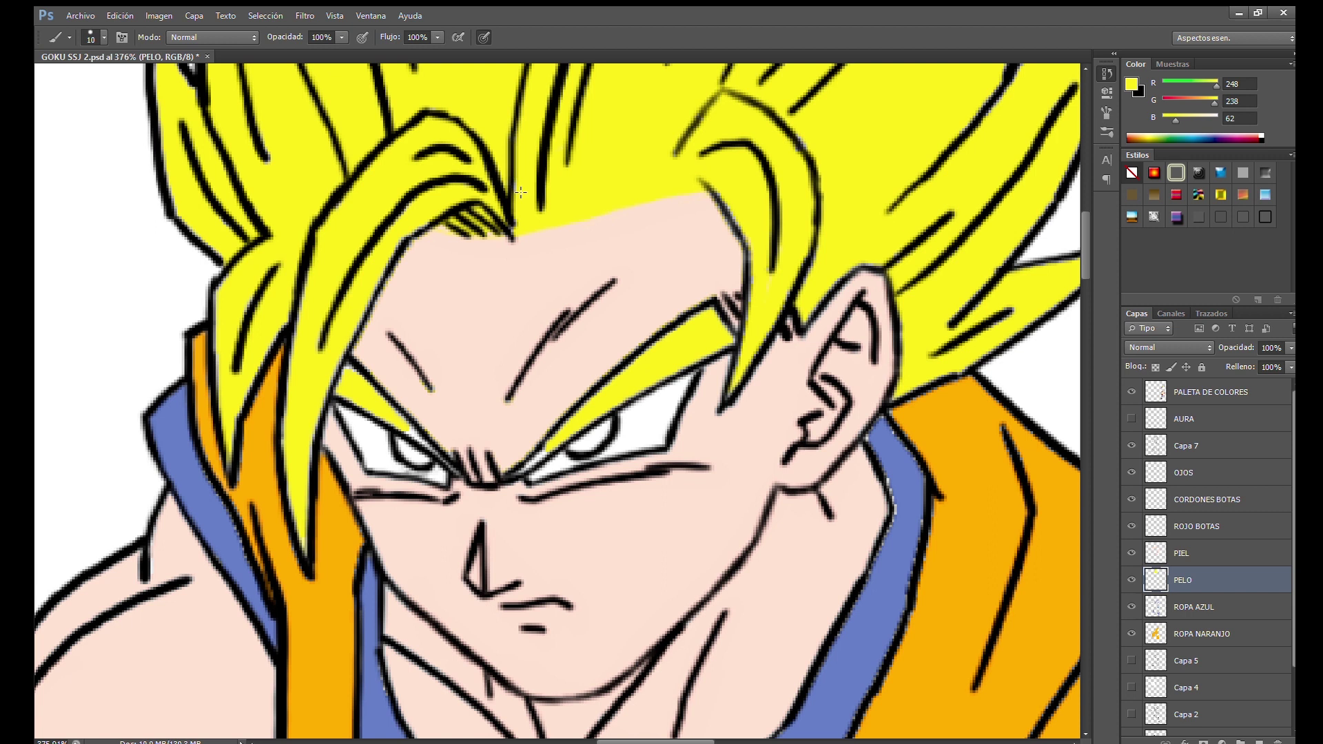
{"action": "scroll", "coordinate": [369, 377], "scroll_direction": "up", "scroll_amount": 2}
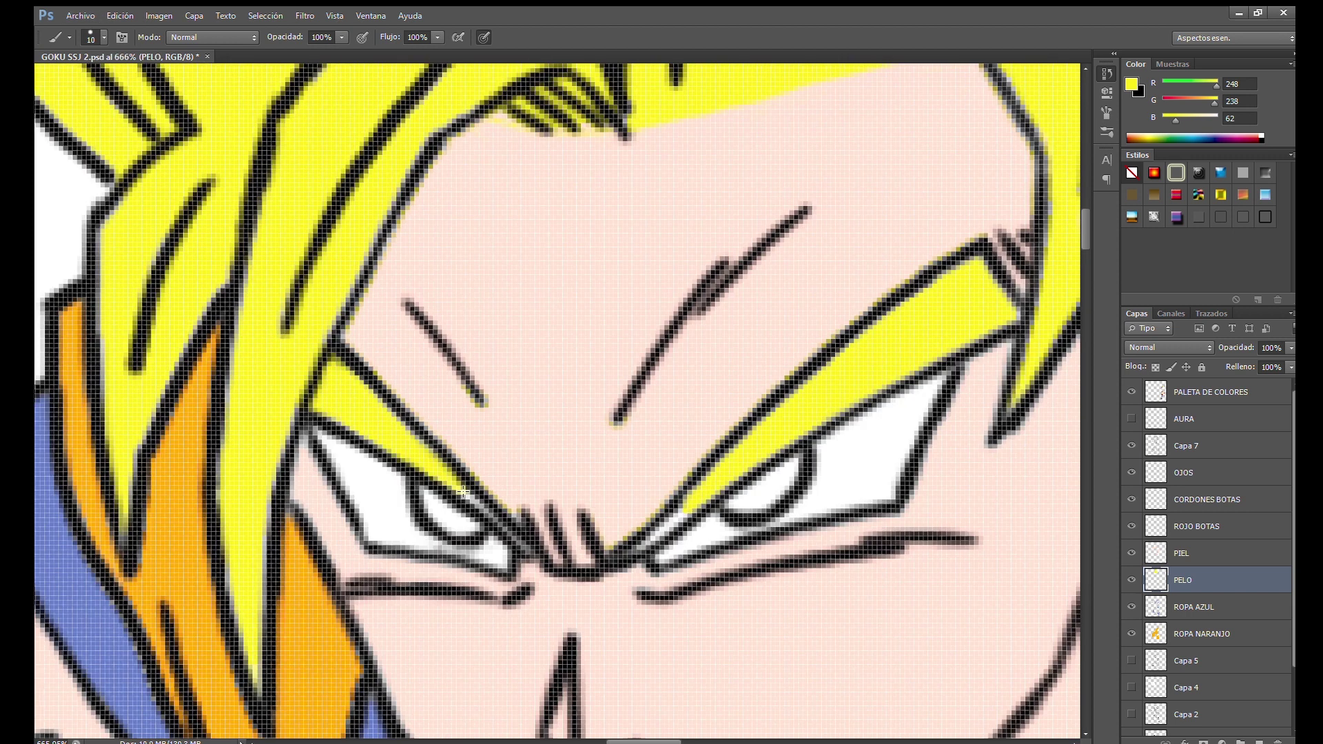
{"action": "scroll", "coordinate": [583, 451], "scroll_direction": "down", "scroll_amount": 1}
{"action": "scroll", "coordinate": [582, 450], "scroll_direction": "right", "scroll_amount": 1}
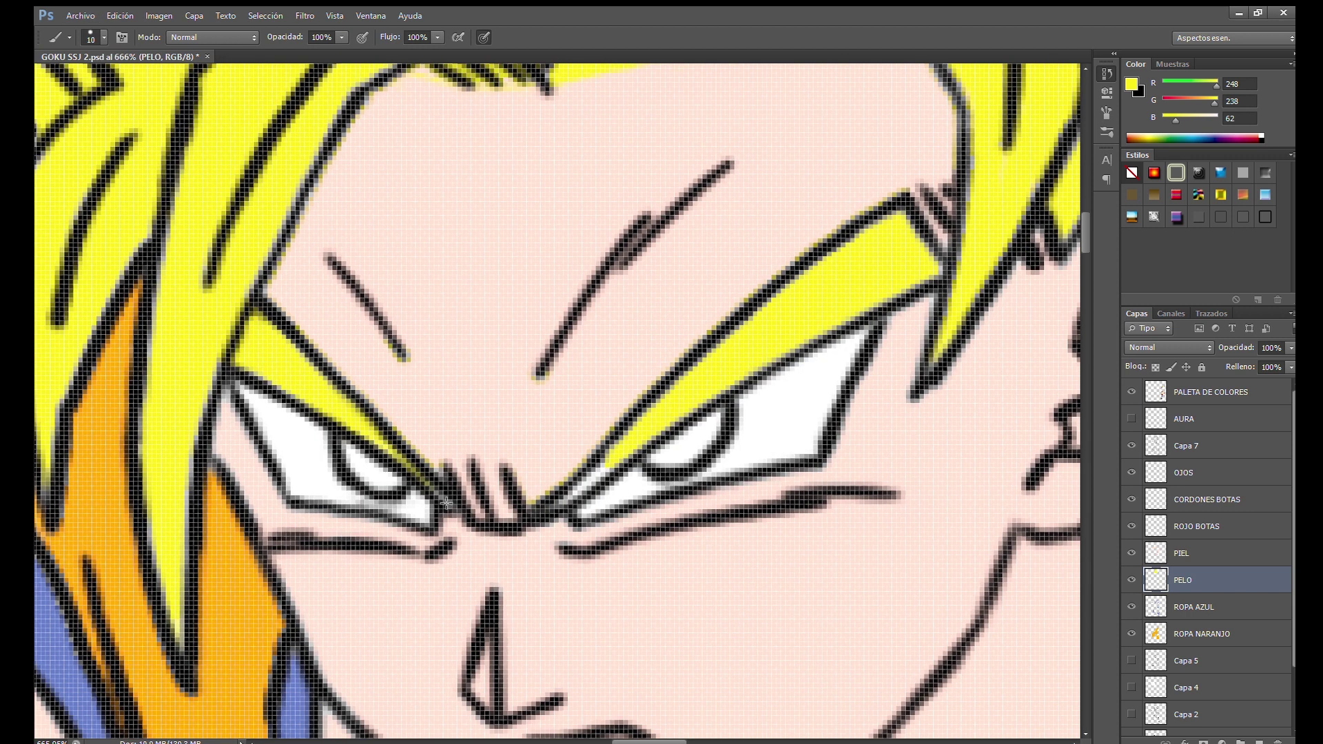
{"action": "scroll", "coordinate": [586, 433], "scroll_direction": "down", "scroll_amount": 3}
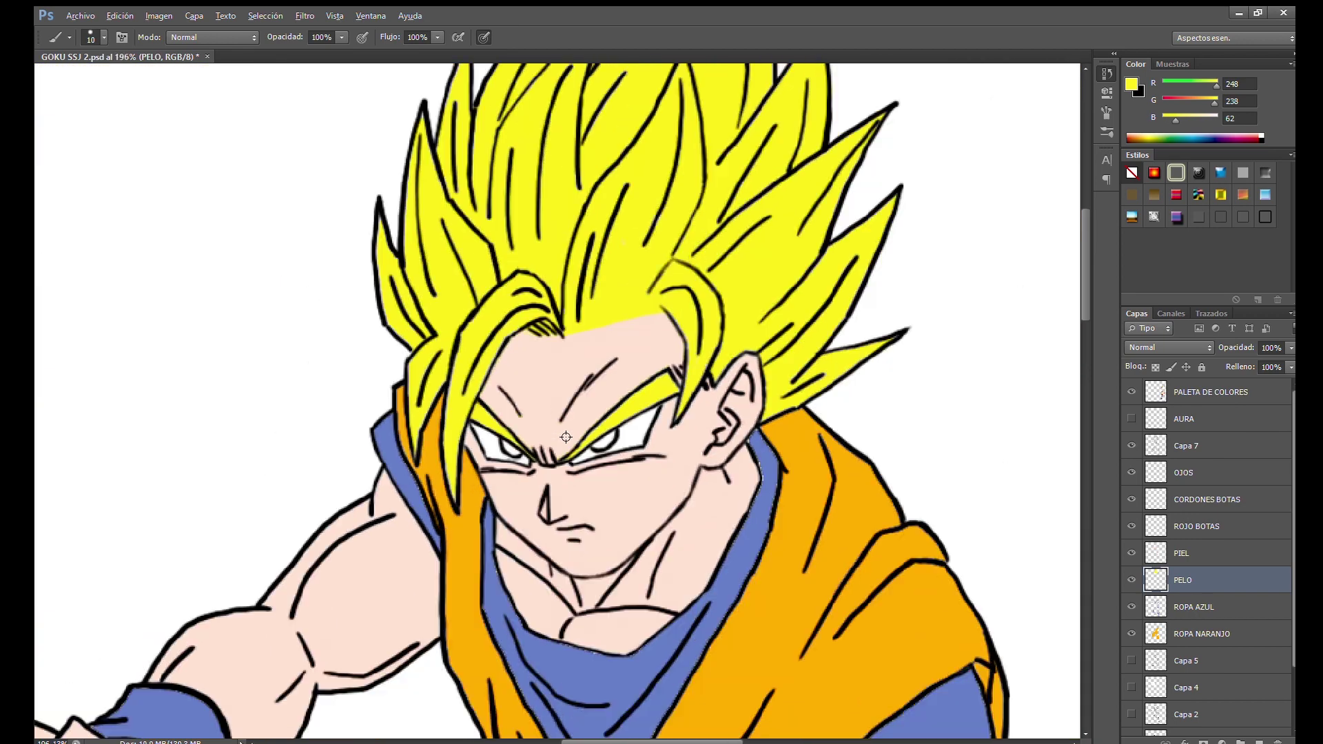
{"action": "scroll", "coordinate": [585, 432], "scroll_direction": "down", "scroll_amount": 2}
{"action": "scroll", "coordinate": [565, 310], "scroll_direction": "down", "scroll_amount": 1}
{"action": "scroll", "coordinate": [541, 208], "scroll_direction": "up", "scroll_amount": 2}
{"action": "scroll", "coordinate": [565, 262], "scroll_direction": "up", "scroll_amount": 1}
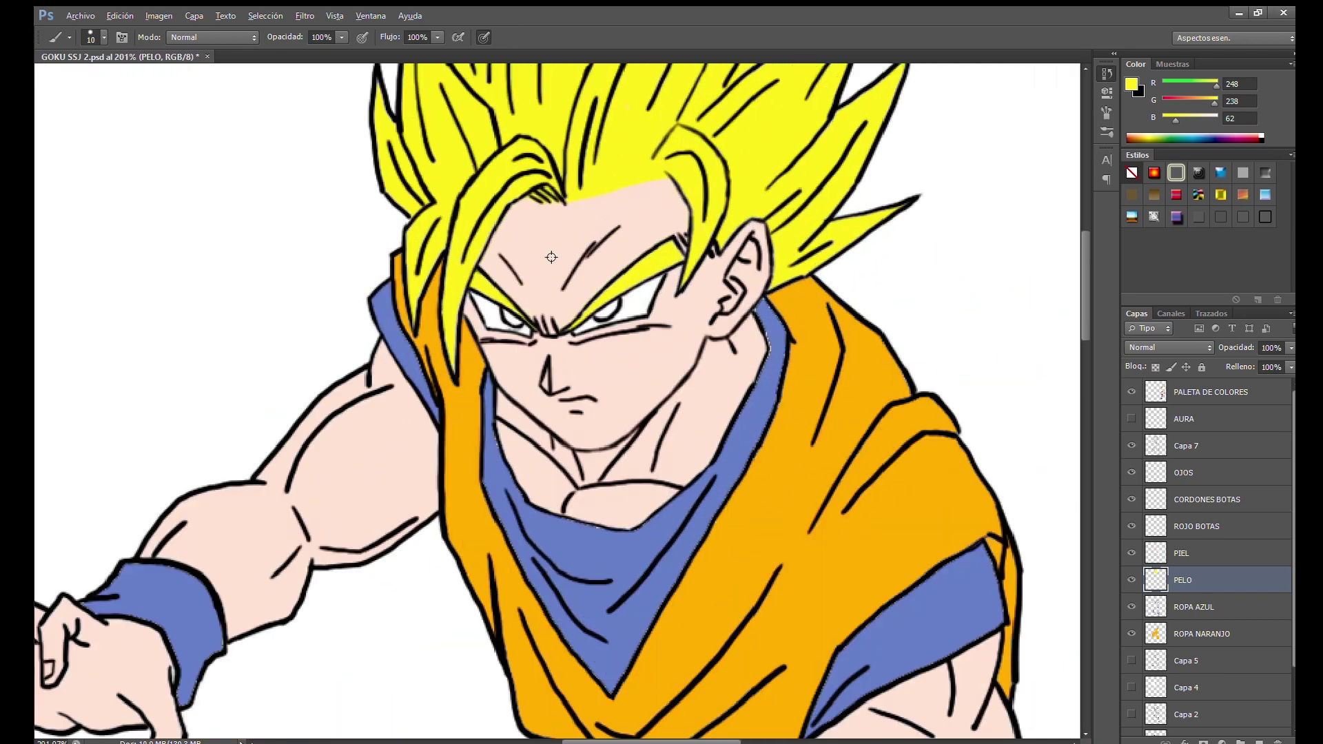
{"action": "scroll", "coordinate": [583, 310], "scroll_direction": "up", "scroll_amount": 3}
{"action": "scroll", "coordinate": [582, 310], "scroll_direction": "down", "scroll_amount": 5}
{"action": "scroll", "coordinate": [586, 314], "scroll_direction": "up", "scroll_amount": 2}
{"action": "scroll", "coordinate": [587, 313], "scroll_direction": "up", "scroll_amount": 2}
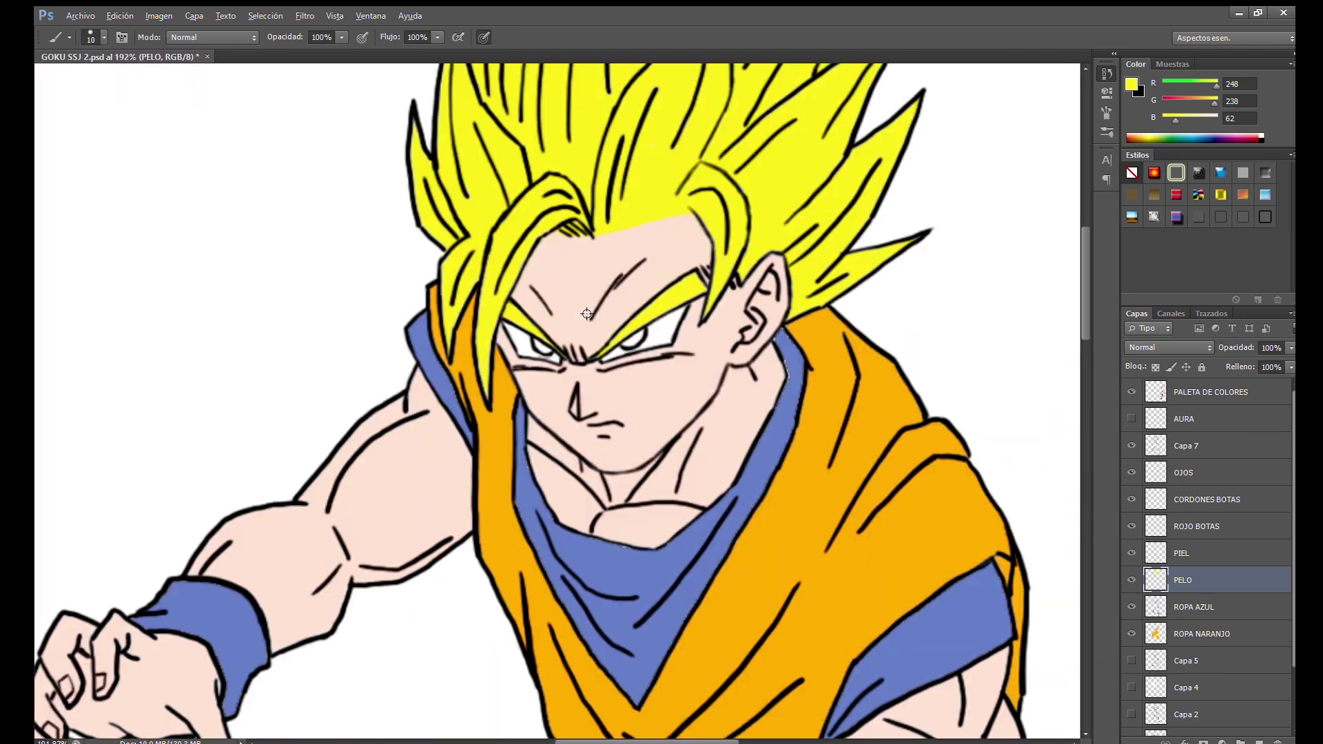
{"action": "scroll", "coordinate": [587, 313], "scroll_direction": "up", "scroll_amount": 1}
{"action": "left_click", "coordinate": [1199, 472]}
Sample the palette's green and paint the left and right irises green
{"action": "scroll", "coordinate": [375, 325], "scroll_direction": "down", "scroll_amount": 3}
{"action": "scroll", "coordinate": [908, 400], "scroll_direction": "right", "scroll_amount": 2}
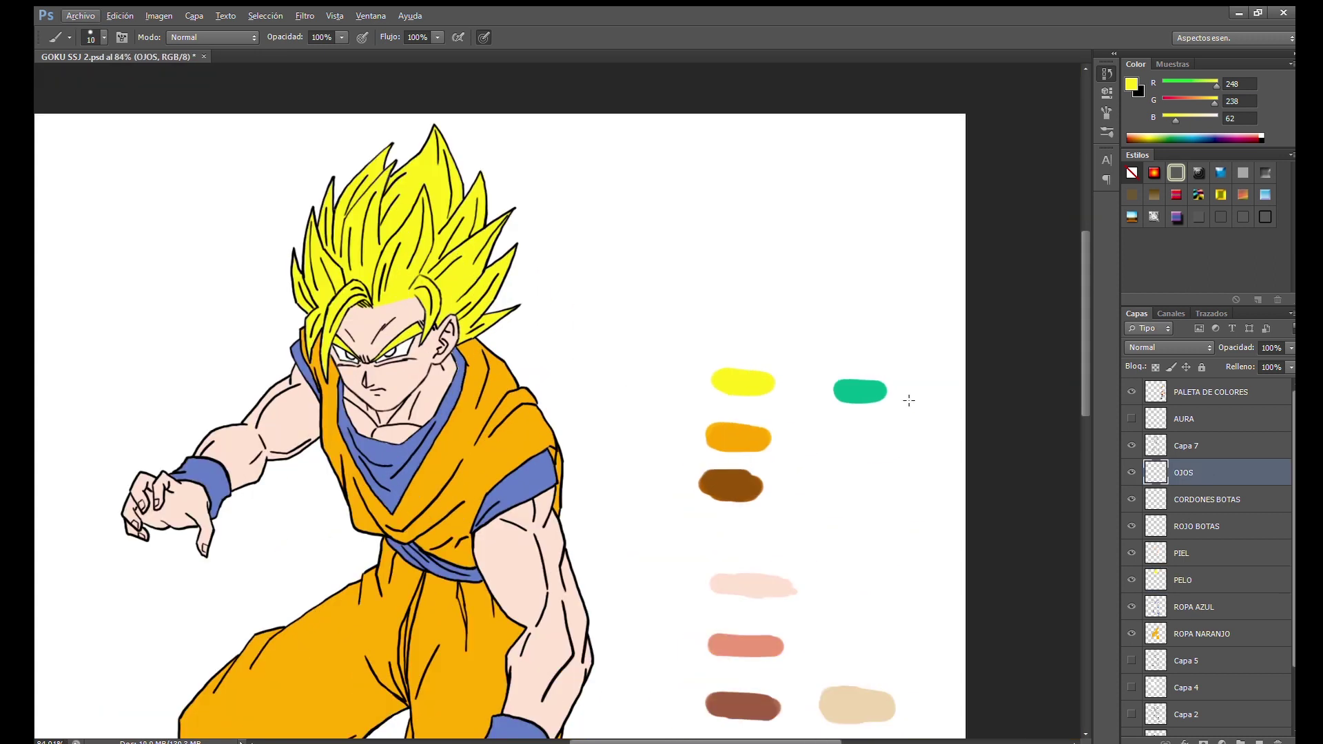
{"action": "left_click", "coordinate": [846, 396], "text": "alt"}
{"action": "scroll", "coordinate": [372, 344], "scroll_direction": "up", "scroll_amount": 5}
{"action": "scroll", "coordinate": [372, 344], "scroll_direction": "up", "scroll_amount": 5}
{"action": "mouse_move", "coordinate": [482, 413]}
{"action": "left_mouse_down"}
{"action": "mouse_move", "coordinate": [451, 394]}
{"action": "mouse_move", "coordinate": [513, 430]}
{"action": "left_mouse_up"}
{"action": "left_click", "coordinate": [451, 394]}
{"action": "scroll", "coordinate": [620, 386], "scroll_direction": "right", "scroll_amount": 3}
{"action": "left_click_drag", "start_coordinate": [689, 406], "coordinate": [774, 361]}
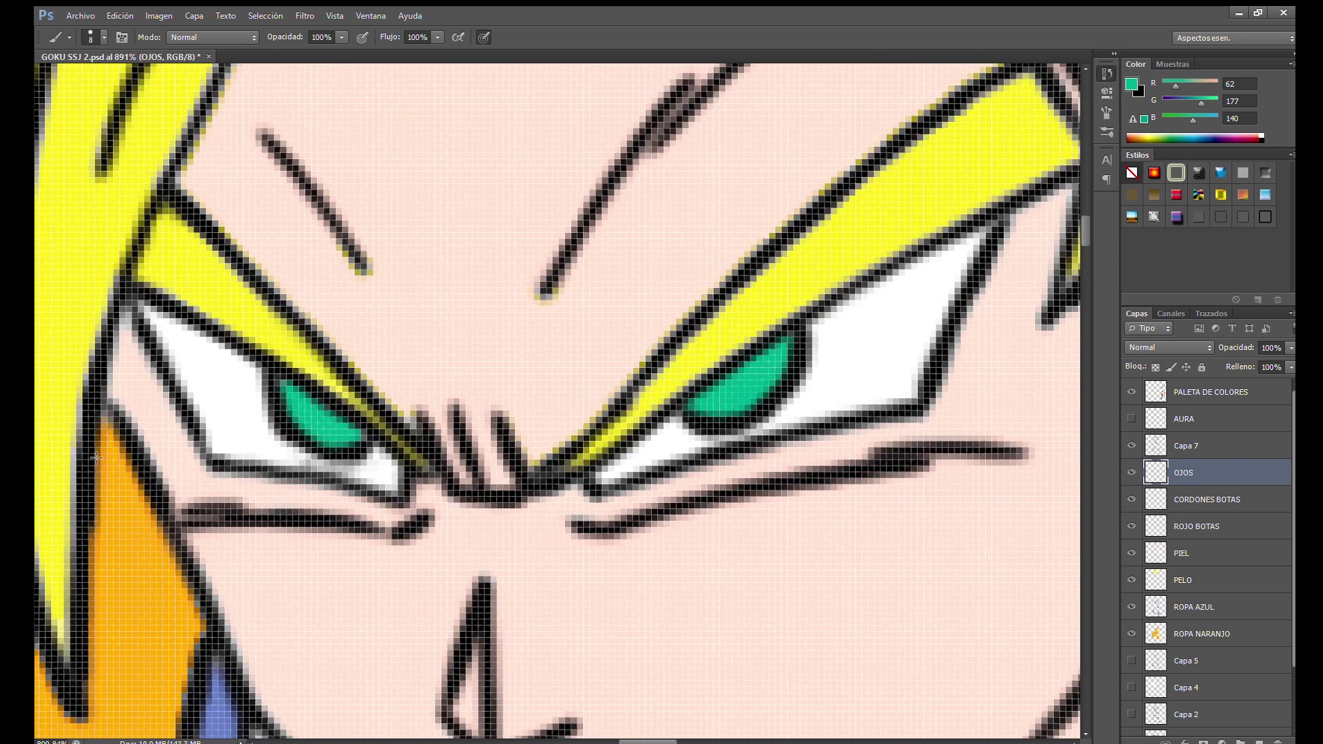
{"action": "scroll", "coordinate": [206, 460], "scroll_direction": "down", "scroll_amount": 10}
{"action": "scroll", "coordinate": [530, 261], "scroll_direction": "up", "scroll_amount": 2}
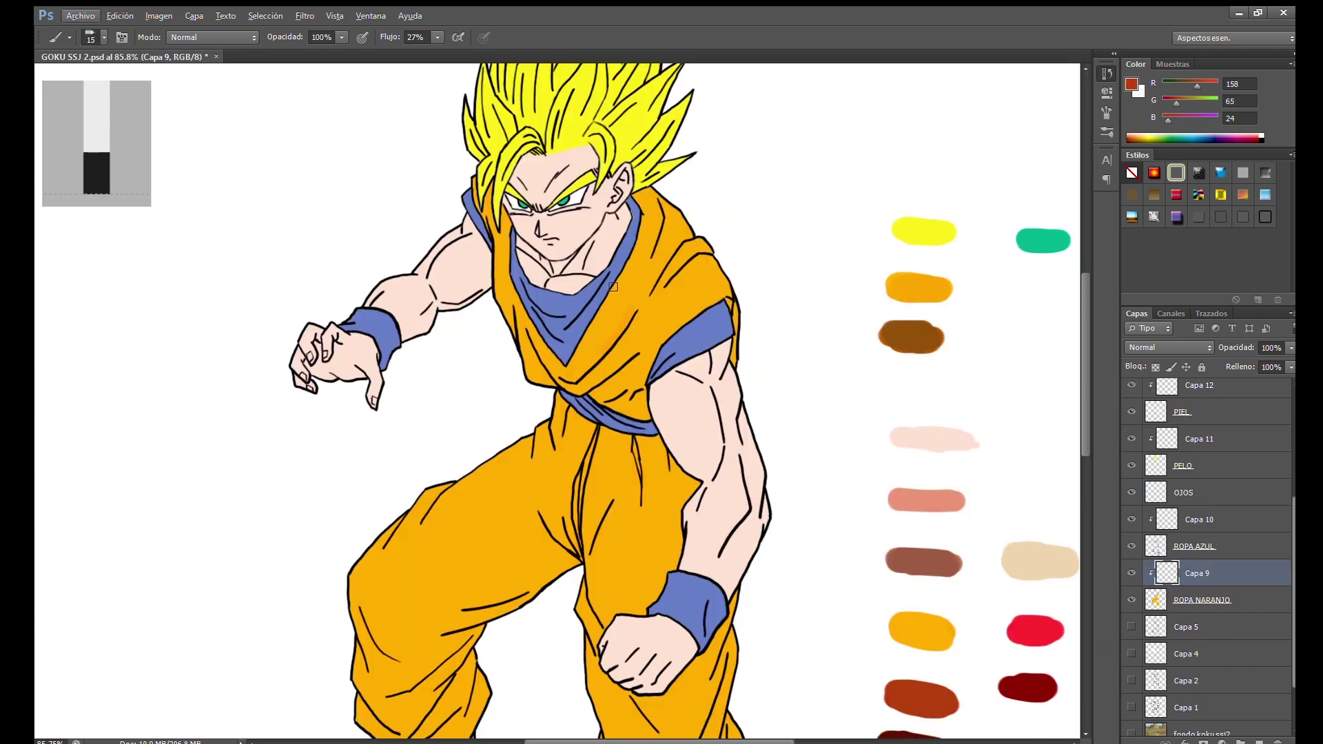
{"action": "scroll", "coordinate": [612, 286], "scroll_direction": "up", "scroll_amount": 2}
Shade the gi top's V fold, neck edge, left side and lower folds in dark orange
{"action": "scroll", "coordinate": [634, 262], "scroll_direction": "up", "scroll_amount": 3}
{"action": "mouse_move", "coordinate": [625, 383]}
{"action": "left_mouse_down"}
{"action": "mouse_move", "coordinate": [510, 527]}
{"action": "mouse_move", "coordinate": [579, 454]}
{"action": "mouse_move", "coordinate": [663, 196]}
{"action": "mouse_move", "coordinate": [640, 324]}
{"action": "left_mouse_up"}
{"action": "mouse_move", "coordinate": [723, 269]}
{"action": "left_mouse_down"}
{"action": "mouse_move", "coordinate": [553, 397]}
{"action": "mouse_move", "coordinate": [634, 207]}
{"action": "left_mouse_up"}
{"action": "left_click_drag", "start_coordinate": [620, 344], "coordinate": [644, 166]}
{"action": "mouse_move", "coordinate": [344, 186]}
{"action": "left_mouse_down"}
{"action": "mouse_move", "coordinate": [352, 289]}
{"action": "mouse_move", "coordinate": [335, 327]}
{"action": "mouse_move", "coordinate": [424, 523]}
{"action": "left_mouse_up"}
{"action": "left_click_drag", "start_coordinate": [386, 441], "coordinate": [468, 544]}
{"action": "mouse_move", "coordinate": [428, 482]}
{"action": "left_mouse_down"}
{"action": "mouse_move", "coordinate": [496, 565]}
{"action": "mouse_move", "coordinate": [551, 558]}
{"action": "left_mouse_up"}
{"action": "mouse_move", "coordinate": [616, 511]}
{"action": "left_mouse_down"}
{"action": "mouse_move", "coordinate": [589, 620]}
{"action": "mouse_move", "coordinate": [528, 569]}
{"action": "mouse_move", "coordinate": [523, 596]}
{"action": "mouse_move", "coordinate": [489, 565]}
{"action": "mouse_move", "coordinate": [482, 414]}
{"action": "left_mouse_up"}
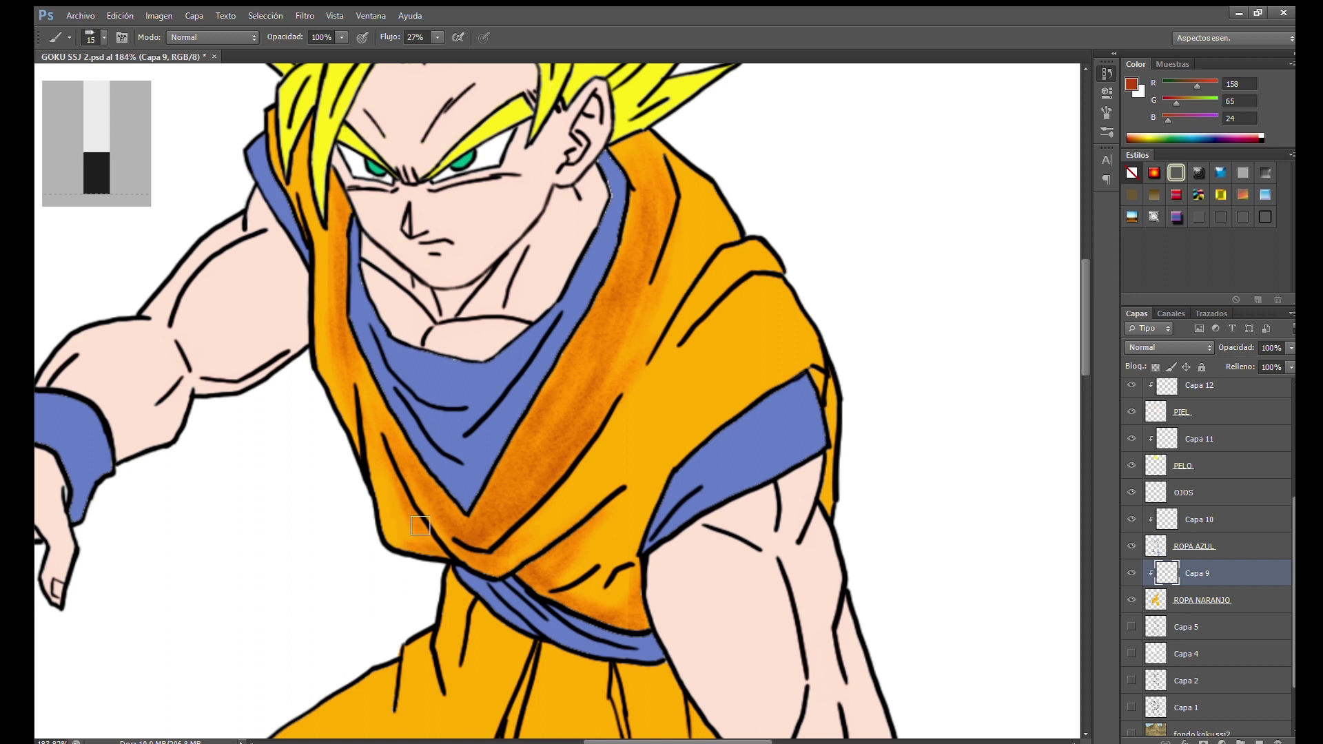
{"action": "left_click_drag", "start_coordinate": [311, 118], "coordinate": [376, 222]}
{"action": "mouse_move", "coordinate": [813, 395]}
{"action": "left_mouse_down"}
{"action": "mouse_move", "coordinate": [711, 340]}
{"action": "mouse_move", "coordinate": [711, 317]}
{"action": "left_mouse_up"}
{"action": "mouse_move", "coordinate": [544, 520]}
{"action": "left_mouse_down"}
{"action": "mouse_move", "coordinate": [526, 541]}
{"action": "mouse_move", "coordinate": [631, 451]}
{"action": "mouse_move", "coordinate": [509, 587]}
{"action": "mouse_move", "coordinate": [599, 606]}
{"action": "mouse_move", "coordinate": [452, 581]}
{"action": "left_mouse_up"}
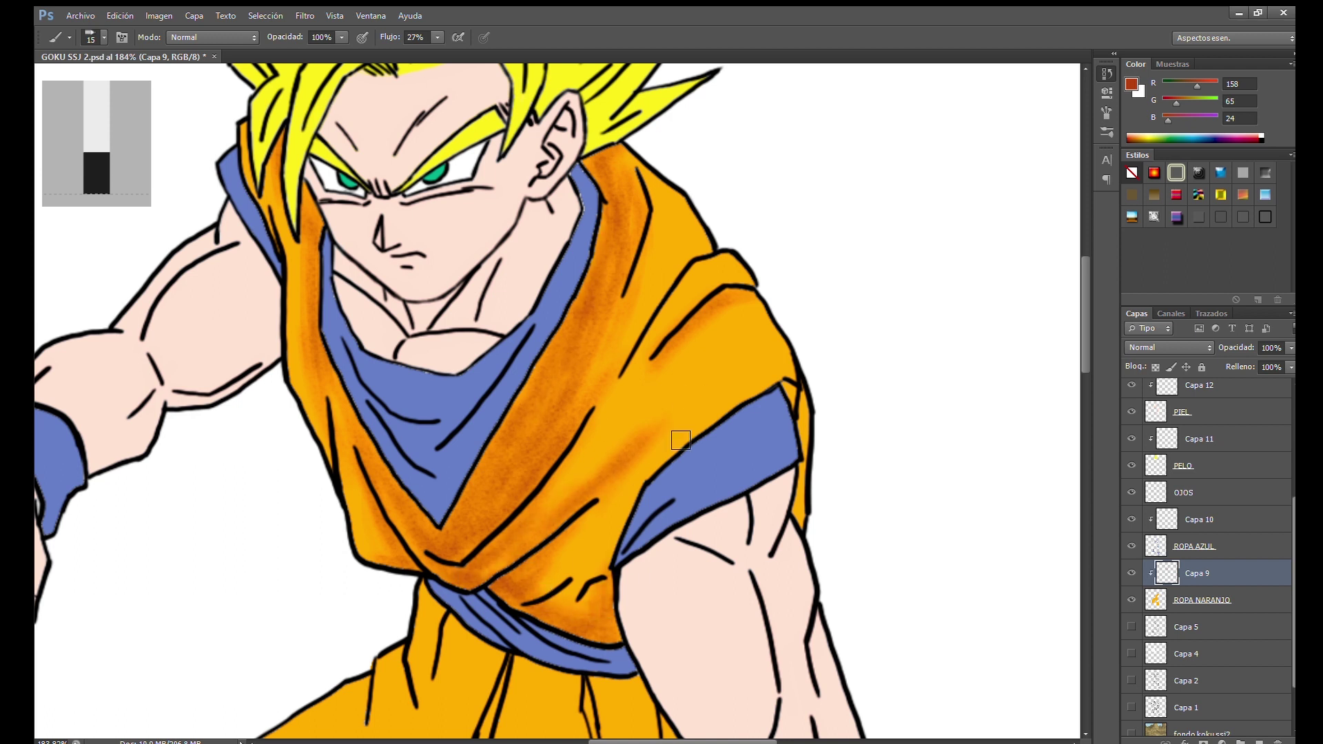
{"action": "left_click_drag", "start_coordinate": [592, 482], "coordinate": [559, 546]}
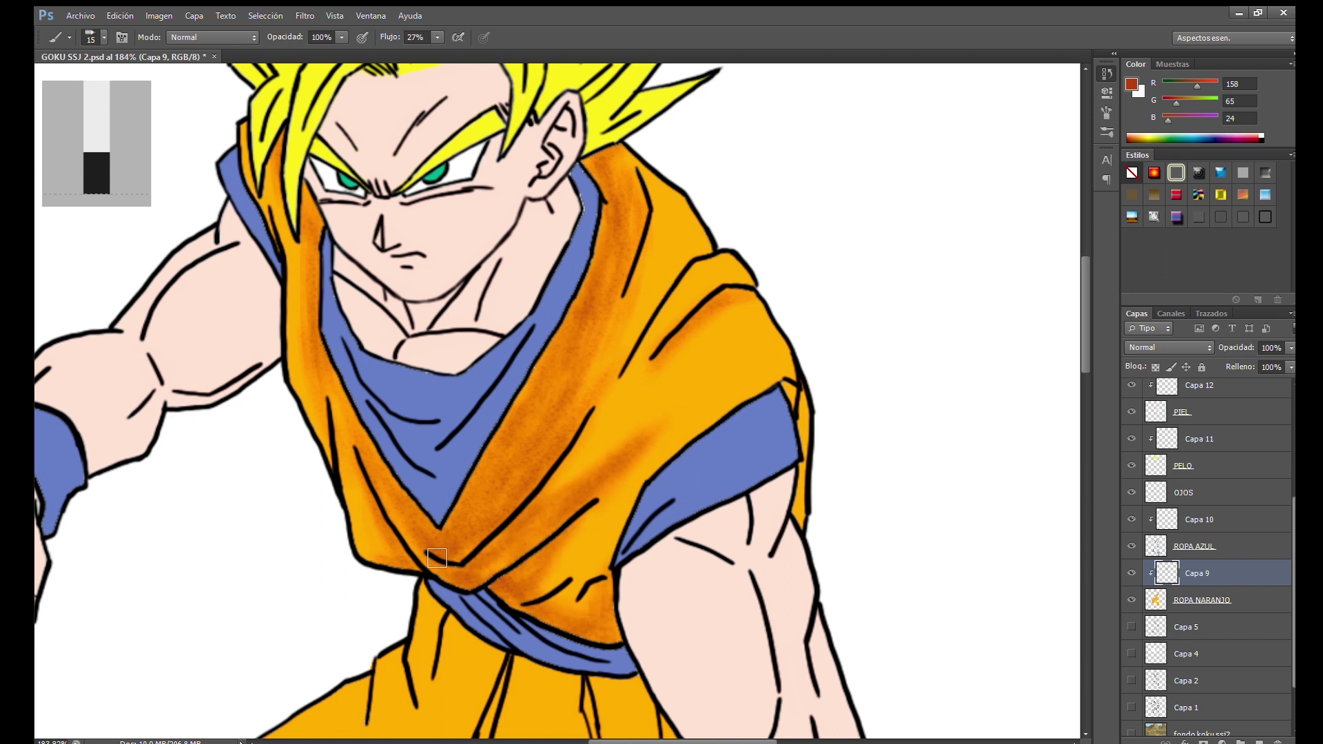
{"action": "scroll", "coordinate": [436, 558], "scroll_direction": "down", "scroll_amount": 5}
{"action": "scroll", "coordinate": [538, 176], "scroll_direction": "up", "scroll_amount": 5}
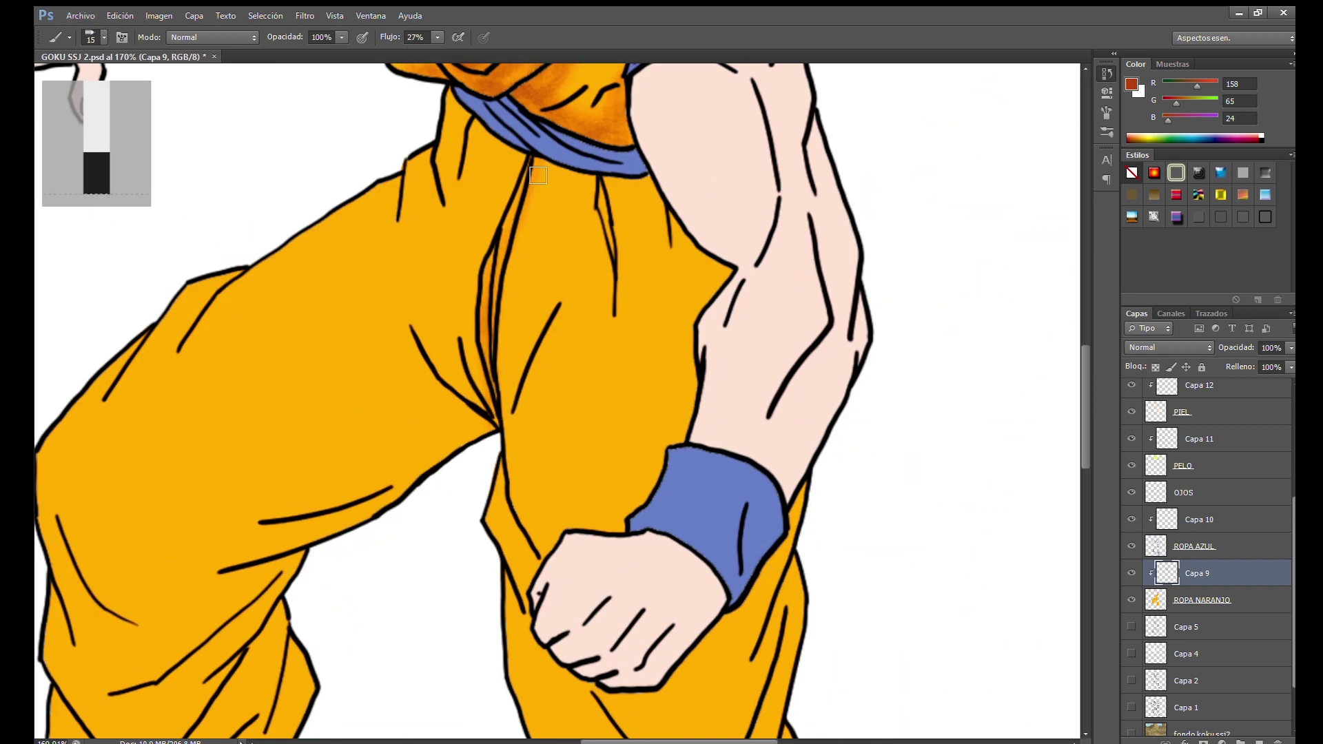
Shade the gi and trouser folds just below the sash
{"action": "left_click_drag", "start_coordinate": [538, 176], "coordinate": [506, 317]}
{"action": "scroll", "coordinate": [551, 269], "scroll_direction": "up", "scroll_amount": 3}
{"action": "mouse_move", "coordinate": [530, 241]}
{"action": "left_mouse_down"}
{"action": "mouse_move", "coordinate": [599, 259]}
{"action": "mouse_move", "coordinate": [675, 324]}
{"action": "left_mouse_up"}
{"action": "left_click_drag", "start_coordinate": [606, 262], "coordinate": [616, 348]}
{"action": "mouse_move", "coordinate": [513, 296]}
{"action": "left_mouse_down"}
{"action": "mouse_move", "coordinate": [486, 403]}
{"action": "mouse_move", "coordinate": [551, 244]}
{"action": "mouse_move", "coordinate": [624, 202]}
{"action": "left_mouse_up"}
{"action": "left_click_drag", "start_coordinate": [616, 110], "coordinate": [545, 282]}
{"action": "left_click_drag", "start_coordinate": [510, 207], "coordinate": [554, 338]}
{"action": "left_click_drag", "start_coordinate": [524, 283], "coordinate": [610, 375]}
{"action": "mouse_move", "coordinate": [606, 145]}
{"action": "left_mouse_down"}
{"action": "mouse_move", "coordinate": [579, 295]}
{"action": "mouse_move", "coordinate": [599, 158]}
{"action": "left_mouse_up"}
{"action": "mouse_move", "coordinate": [623, 144]}
{"action": "left_mouse_down"}
{"action": "mouse_move", "coordinate": [616, 331]}
{"action": "mouse_move", "coordinate": [555, 317]}
{"action": "left_mouse_up"}
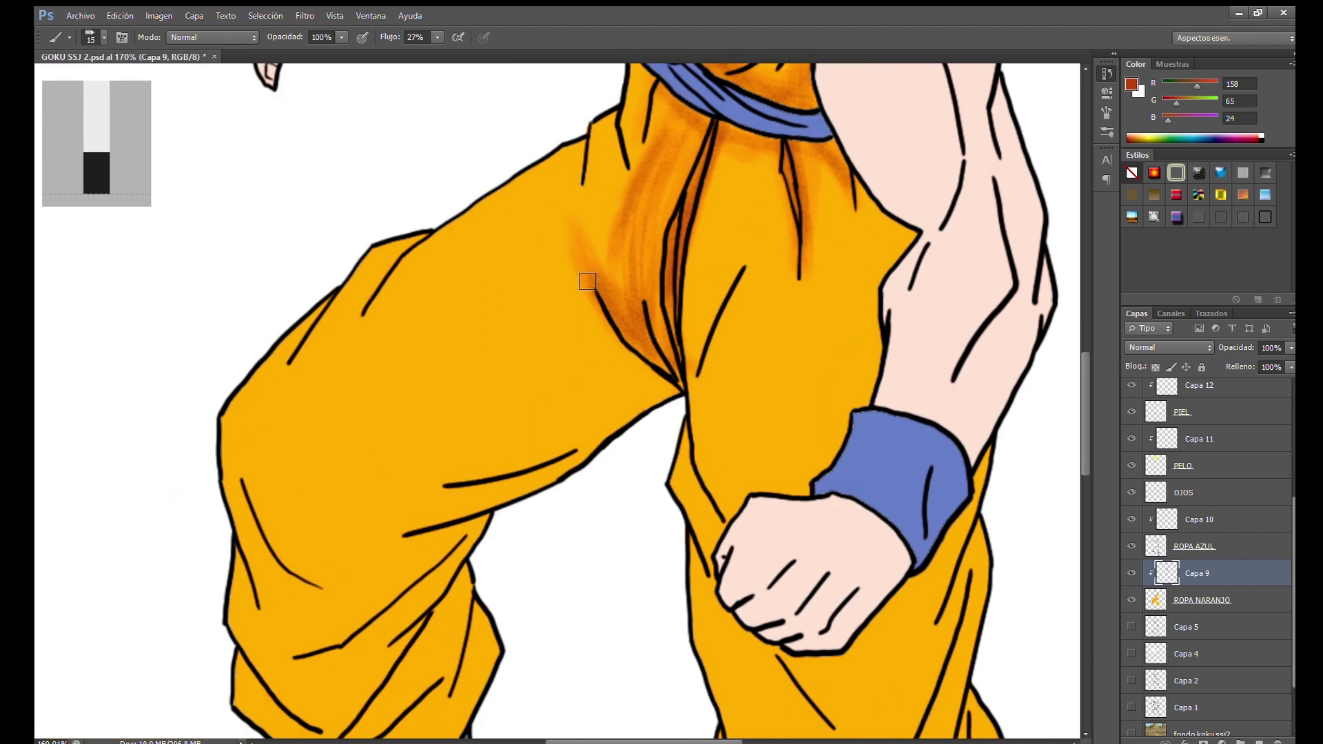
{"action": "mouse_move", "coordinate": [679, 201]}
{"action": "left_mouse_down"}
{"action": "mouse_move", "coordinate": [580, 246]}
{"action": "mouse_move", "coordinate": [629, 246]}
{"action": "mouse_move", "coordinate": [475, 378]}
{"action": "mouse_move", "coordinate": [662, 352]}
{"action": "mouse_move", "coordinate": [789, 283]}
{"action": "mouse_move", "coordinate": [678, 296]}
{"action": "left_mouse_up"}
Shade the left trouser leg's thigh, folds, edge and hem with dark orange
{"action": "scroll", "coordinate": [441, 427], "scroll_direction": "down", "scroll_amount": 2}
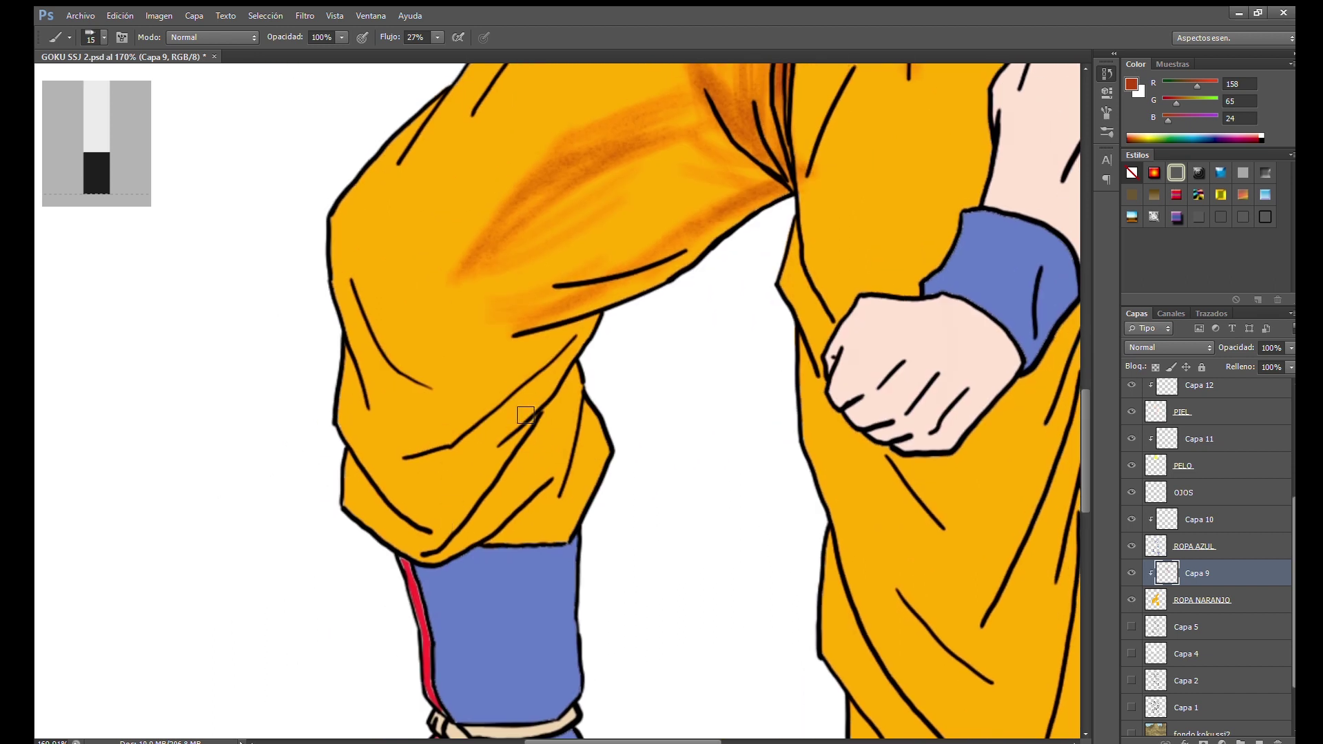
{"action": "mouse_move", "coordinate": [566, 374]}
{"action": "left_mouse_down"}
{"action": "mouse_move", "coordinate": [549, 534]}
{"action": "mouse_move", "coordinate": [384, 525]}
{"action": "mouse_move", "coordinate": [385, 482]}
{"action": "mouse_move", "coordinate": [438, 411]}
{"action": "mouse_move", "coordinate": [414, 447]}
{"action": "left_mouse_up"}
{"action": "scroll", "coordinate": [449, 443], "scroll_direction": "up", "scroll_amount": 2}
{"action": "left_click_drag", "start_coordinate": [466, 316], "coordinate": [413, 448]}
{"action": "mouse_move", "coordinate": [514, 337]}
{"action": "left_mouse_down"}
{"action": "mouse_move", "coordinate": [673, 250]}
{"action": "mouse_move", "coordinate": [710, 276]}
{"action": "mouse_move", "coordinate": [685, 274]}
{"action": "mouse_move", "coordinate": [532, 386]}
{"action": "mouse_move", "coordinate": [614, 334]}
{"action": "mouse_move", "coordinate": [498, 470]}
{"action": "left_mouse_up"}
{"action": "scroll", "coordinate": [517, 400], "scroll_direction": "down", "scroll_amount": 1}
{"action": "mouse_move", "coordinate": [517, 400]}
{"action": "left_mouse_down"}
{"action": "mouse_move", "coordinate": [469, 437]}
{"action": "mouse_move", "coordinate": [441, 572]}
{"action": "mouse_move", "coordinate": [398, 466]}
{"action": "left_mouse_up"}
{"action": "mouse_move", "coordinate": [411, 572]}
{"action": "left_mouse_down"}
{"action": "mouse_move", "coordinate": [475, 592]}
{"action": "mouse_move", "coordinate": [551, 496]}
{"action": "mouse_move", "coordinate": [499, 386]}
{"action": "mouse_move", "coordinate": [487, 504]}
{"action": "mouse_move", "coordinate": [600, 375]}
{"action": "mouse_move", "coordinate": [510, 490]}
{"action": "mouse_move", "coordinate": [458, 345]}
{"action": "mouse_move", "coordinate": [485, 445]}
{"action": "mouse_move", "coordinate": [657, 317]}
{"action": "mouse_move", "coordinate": [626, 414]}
{"action": "left_mouse_up"}
{"action": "mouse_move", "coordinate": [425, 338]}
{"action": "left_mouse_down"}
{"action": "mouse_move", "coordinate": [464, 290]}
{"action": "mouse_move", "coordinate": [375, 425]}
{"action": "mouse_move", "coordinate": [667, 340]}
{"action": "mouse_move", "coordinate": [503, 437]}
{"action": "mouse_move", "coordinate": [564, 354]}
{"action": "mouse_move", "coordinate": [475, 682]}
{"action": "mouse_move", "coordinate": [458, 672]}
{"action": "mouse_move", "coordinate": [530, 682]}
{"action": "mouse_move", "coordinate": [448, 696]}
{"action": "mouse_move", "coordinate": [468, 606]}
{"action": "left_mouse_up"}
{"action": "scroll", "coordinate": [467, 606], "scroll_direction": "down", "scroll_amount": 2}
{"action": "scroll", "coordinate": [468, 606], "scroll_direction": "down", "scroll_amount": 5}
{"action": "scroll", "coordinate": [414, 391], "scroll_direction": "up", "scroll_amount": 6}
{"action": "left_click_drag", "start_coordinate": [413, 391], "coordinate": [435, 359]}
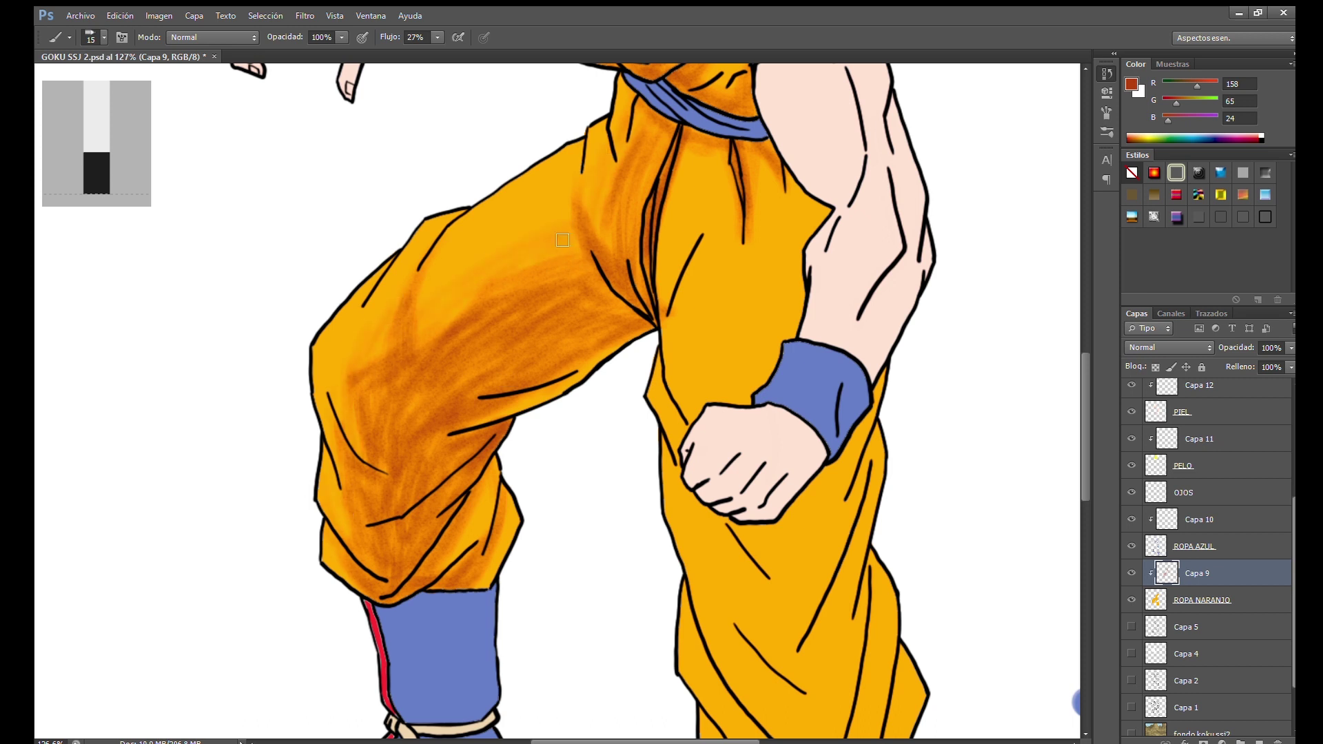
{"action": "left_click_drag", "start_coordinate": [484, 324], "coordinate": [445, 351]}
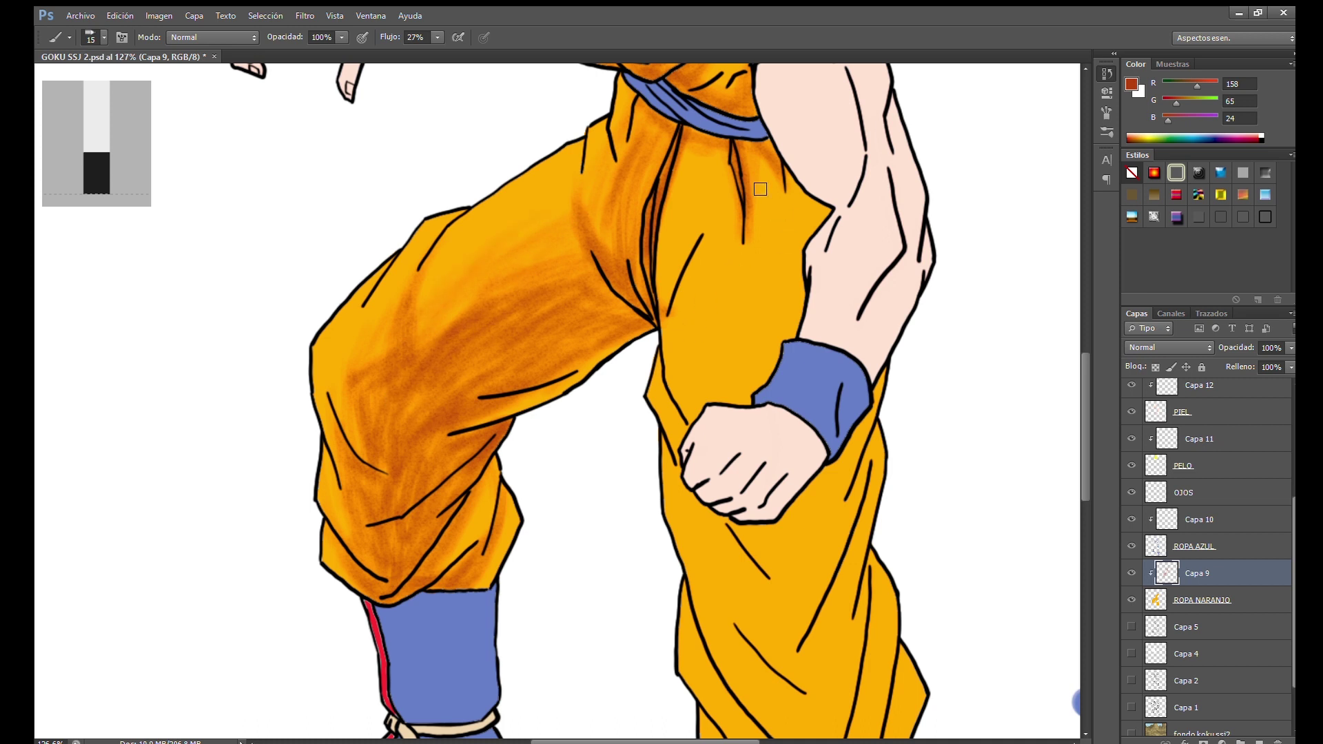
{"action": "scroll", "coordinate": [723, 549], "scroll_direction": "down", "scroll_amount": 5}
{"action": "scroll", "coordinate": [724, 549], "scroll_direction": "right", "scroll_amount": 3}
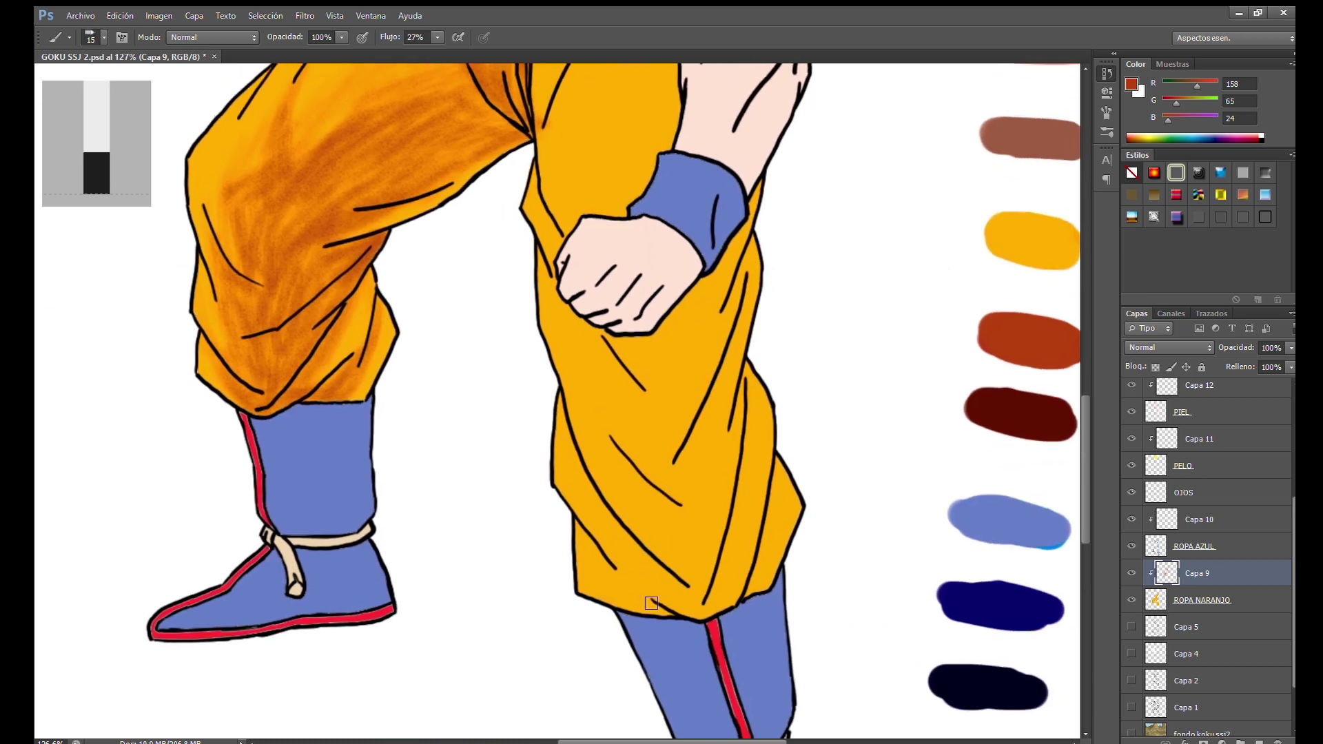
Shade the right trouser leg near the hem and below the fist
{"action": "mouse_move", "coordinate": [658, 609]}
{"action": "left_mouse_down"}
{"action": "mouse_move", "coordinate": [603, 593]}
{"action": "mouse_move", "coordinate": [594, 527]}
{"action": "mouse_move", "coordinate": [641, 586]}
{"action": "mouse_move", "coordinate": [657, 551]}
{"action": "mouse_move", "coordinate": [585, 324]}
{"action": "mouse_move", "coordinate": [689, 323]}
{"action": "mouse_move", "coordinate": [732, 258]}
{"action": "mouse_move", "coordinate": [738, 496]}
{"action": "mouse_move", "coordinate": [761, 579]}
{"action": "mouse_move", "coordinate": [737, 604]}
{"action": "mouse_move", "coordinate": [685, 555]}
{"action": "mouse_move", "coordinate": [620, 414]}
{"action": "mouse_move", "coordinate": [655, 369]}
{"action": "mouse_move", "coordinate": [681, 434]}
{"action": "mouse_move", "coordinate": [655, 551]}
{"action": "mouse_move", "coordinate": [637, 427]}
{"action": "mouse_move", "coordinate": [682, 544]}
{"action": "mouse_move", "coordinate": [724, 375]}
{"action": "mouse_move", "coordinate": [701, 618]}
{"action": "mouse_move", "coordinate": [746, 369]}
{"action": "mouse_move", "coordinate": [628, 450]}
{"action": "mouse_move", "coordinate": [638, 427]}
{"action": "mouse_move", "coordinate": [613, 420]}
{"action": "mouse_move", "coordinate": [647, 530]}
{"action": "mouse_move", "coordinate": [613, 602]}
{"action": "mouse_move", "coordinate": [696, 613]}
{"action": "mouse_move", "coordinate": [729, 482]}
{"action": "mouse_move", "coordinate": [639, 521]}
{"action": "left_mouse_up"}
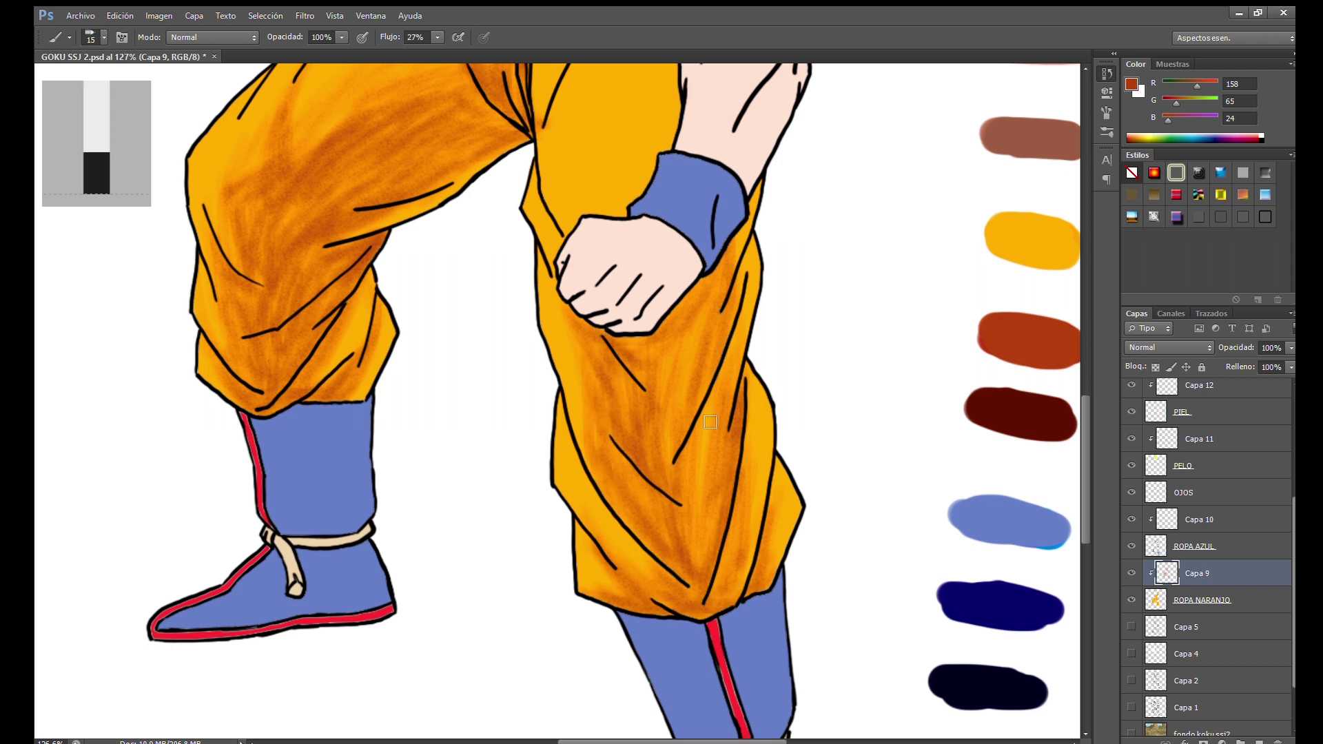
{"action": "scroll", "coordinate": [638, 522], "scroll_direction": "up", "scroll_amount": 1}
{"action": "left_click_drag", "start_coordinate": [703, 337], "coordinate": [657, 452]}
{"action": "scroll", "coordinate": [741, 365], "scroll_direction": "up", "scroll_amount": 3}
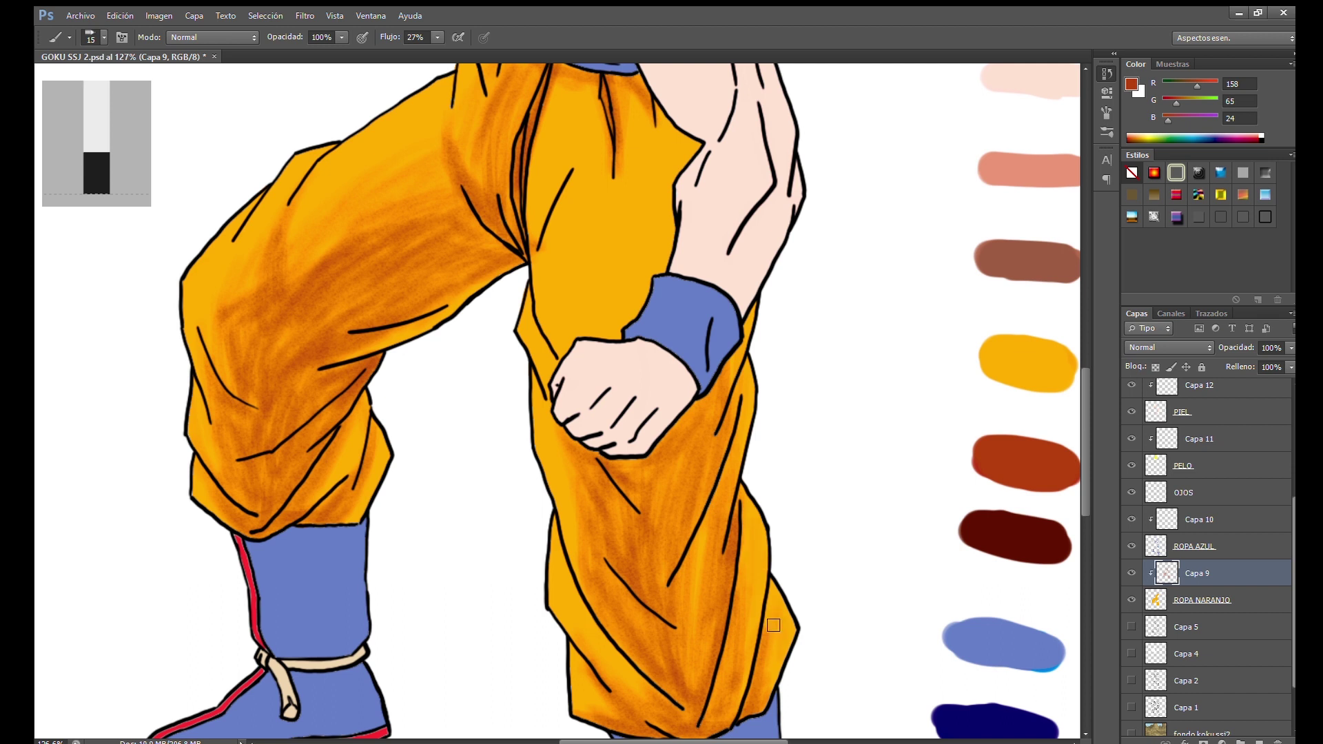
{"action": "scroll", "coordinate": [608, 560], "scroll_direction": "up", "scroll_amount": 3}
{"action": "mouse_move", "coordinate": [571, 431]}
{"action": "left_mouse_down"}
{"action": "mouse_move", "coordinate": [551, 413]}
{"action": "mouse_move", "coordinate": [606, 468]}
{"action": "left_mouse_up"}
{"action": "scroll", "coordinate": [572, 421], "scroll_direction": "up", "scroll_amount": 1}
{"action": "mouse_move", "coordinate": [558, 344]}
{"action": "left_mouse_down"}
{"action": "mouse_move", "coordinate": [564, 277]}
{"action": "mouse_move", "coordinate": [558, 365]}
{"action": "left_mouse_up"}
Shade the trouser crotch, thigh, fold below the belt and area beside the arm
{"action": "left_click_drag", "start_coordinate": [559, 248], "coordinate": [576, 422]}
{"action": "mouse_move", "coordinate": [579, 345]}
{"action": "left_mouse_down"}
{"action": "mouse_move", "coordinate": [591, 413]}
{"action": "mouse_move", "coordinate": [678, 391]}
{"action": "left_mouse_up"}
{"action": "mouse_move", "coordinate": [596, 330]}
{"action": "left_mouse_down"}
{"action": "mouse_move", "coordinate": [599, 441]}
{"action": "mouse_move", "coordinate": [585, 472]}
{"action": "left_mouse_up"}
{"action": "left_click_drag", "start_coordinate": [540, 288], "coordinate": [534, 379]}
{"action": "left_click_drag", "start_coordinate": [559, 227], "coordinate": [548, 197]}
{"action": "left_click_drag", "start_coordinate": [648, 444], "coordinate": [620, 396]}
{"action": "left_click_drag", "start_coordinate": [580, 310], "coordinate": [581, 255]}
{"action": "left_click_drag", "start_coordinate": [661, 276], "coordinate": [646, 241]}
Darken the gi top and add a faint stroke on the left trouser leg
{"action": "scroll", "coordinate": [697, 537], "scroll_direction": "down", "scroll_amount": 5}
{"action": "scroll", "coordinate": [566, 444], "scroll_direction": "up", "scroll_amount": 5}
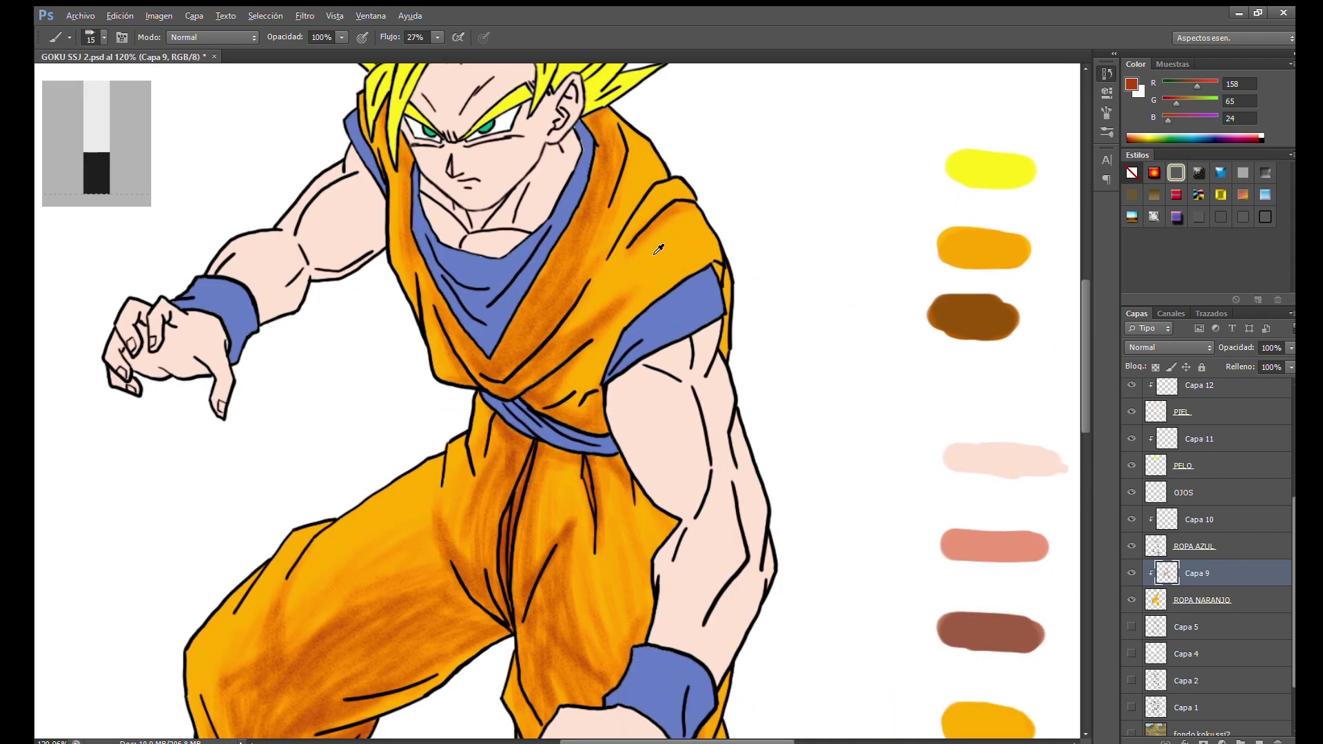
{"action": "left_click_drag", "start_coordinate": [606, 290], "coordinate": [541, 355]}
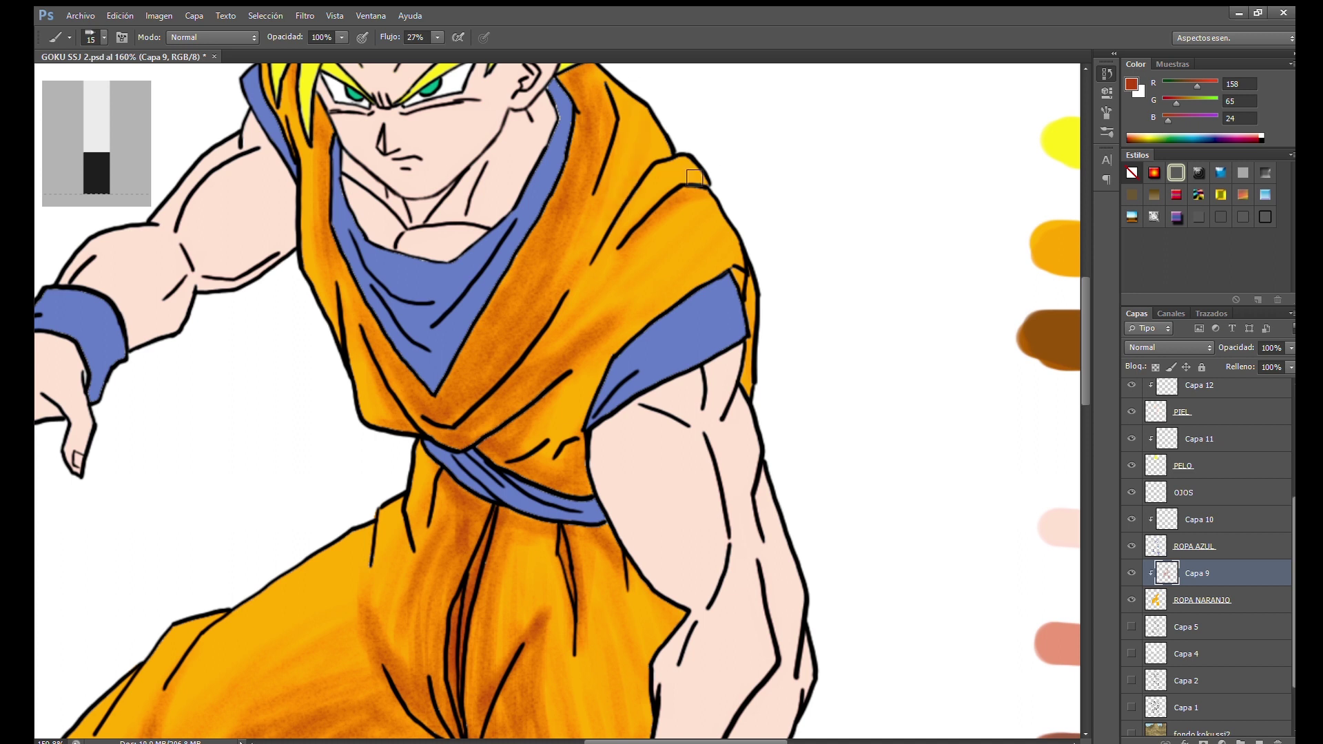
{"action": "scroll", "coordinate": [389, 341], "scroll_direction": "up", "scroll_amount": 3}
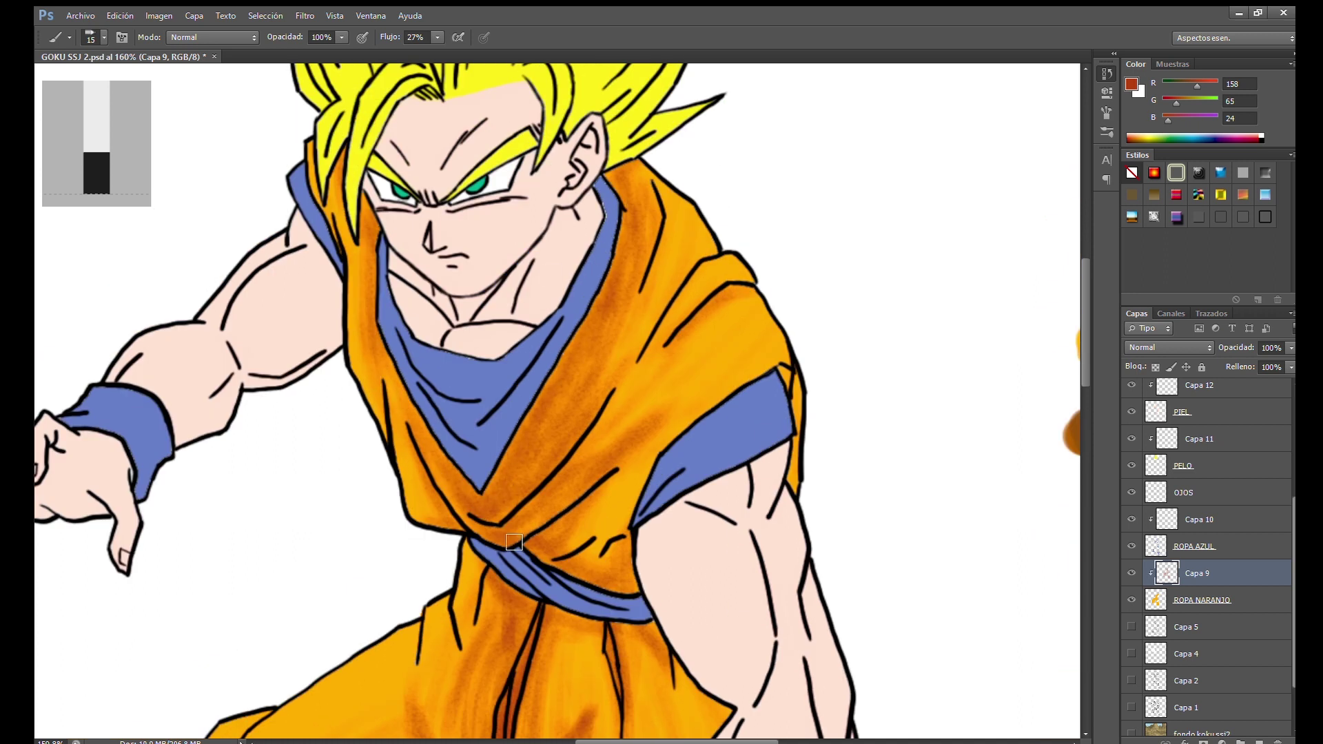
{"action": "scroll", "coordinate": [487, 405], "scroll_direction": "down", "scroll_amount": 8}
{"action": "scroll", "coordinate": [486, 405], "scroll_direction": "down", "scroll_amount": 3}
{"action": "scroll", "coordinate": [487, 405], "scroll_direction": "down", "scroll_amount": 5}
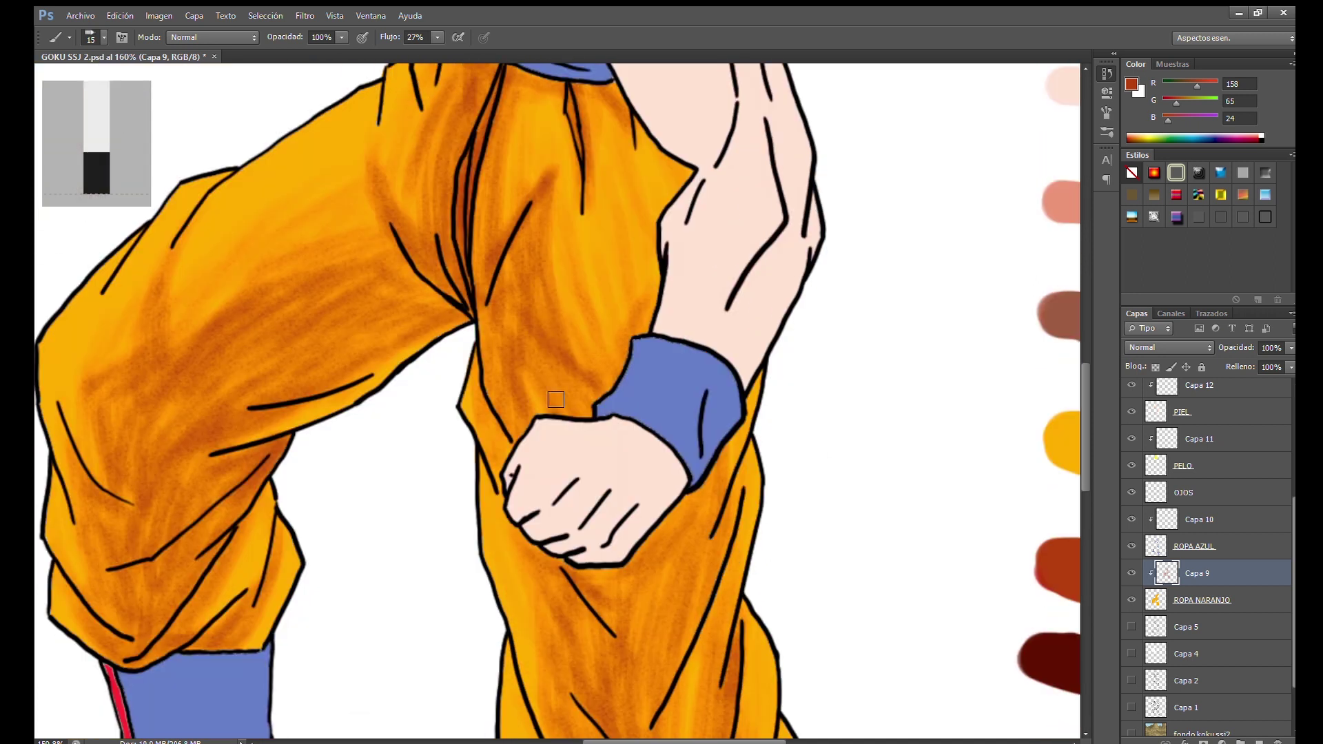
{"action": "scroll", "coordinate": [471, 312], "scroll_direction": "left", "scroll_amount": 3}
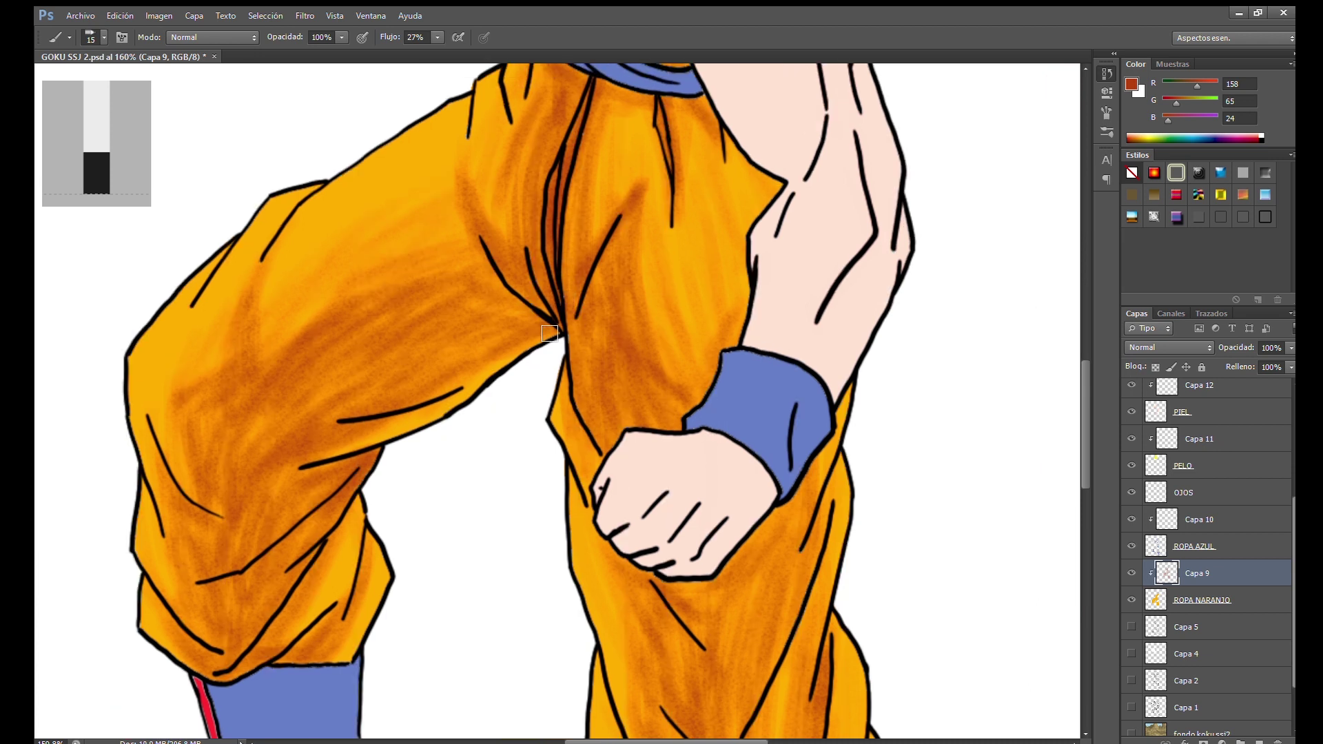
{"action": "scroll", "coordinate": [400, 313], "scroll_direction": "left", "scroll_amount": 4}
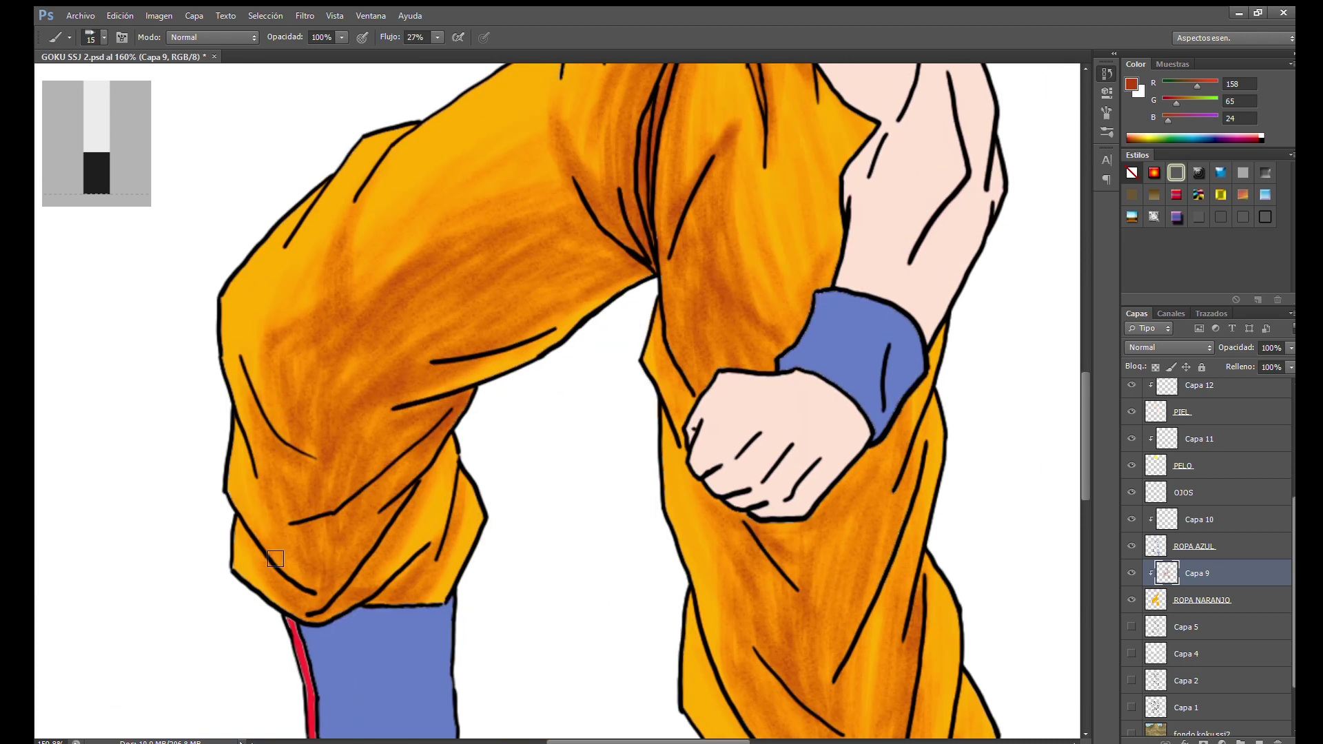
{"action": "left_click_drag", "start_coordinate": [373, 353], "coordinate": [332, 397]}
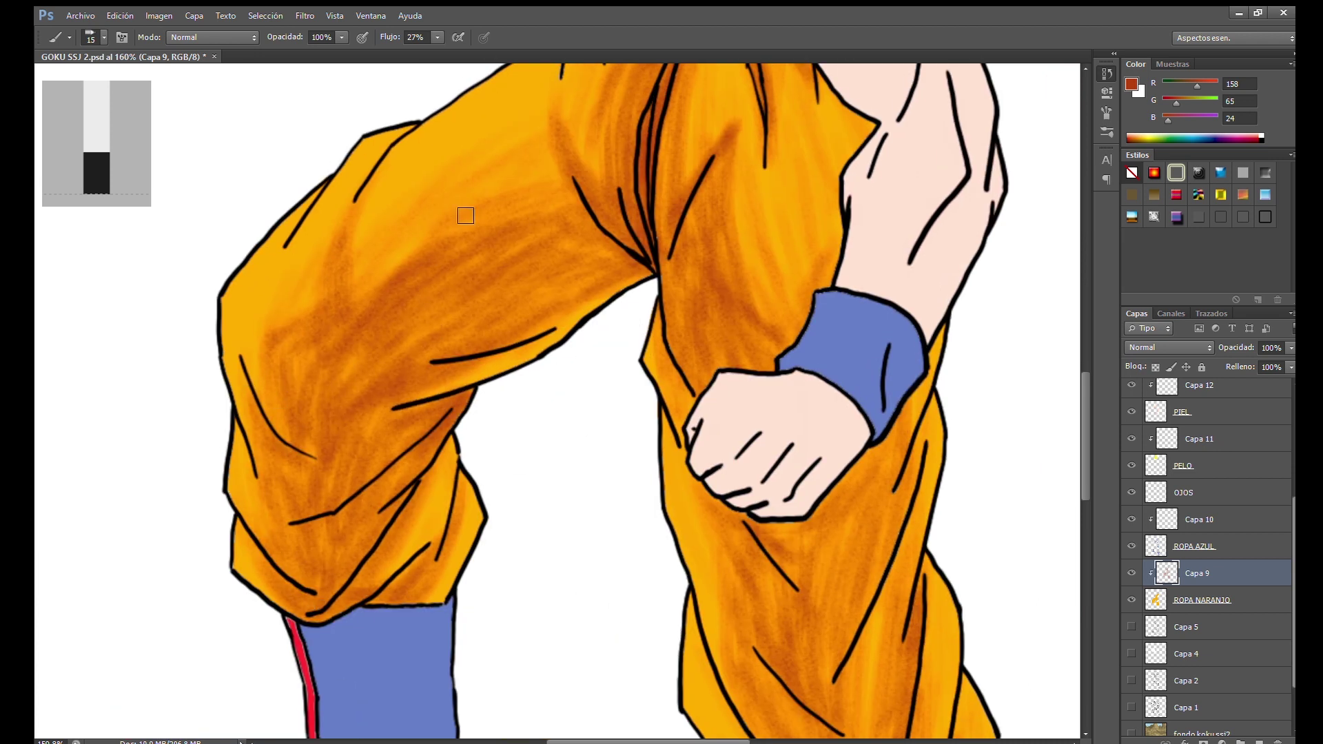
Sample dark red-brown, then rust, and shade the right trouser leg's left and right parts
{"action": "scroll", "coordinate": [596, 528], "scroll_direction": "down", "scroll_amount": 5}
{"action": "scroll", "coordinate": [572, 513], "scroll_direction": "up", "scroll_amount": 3}
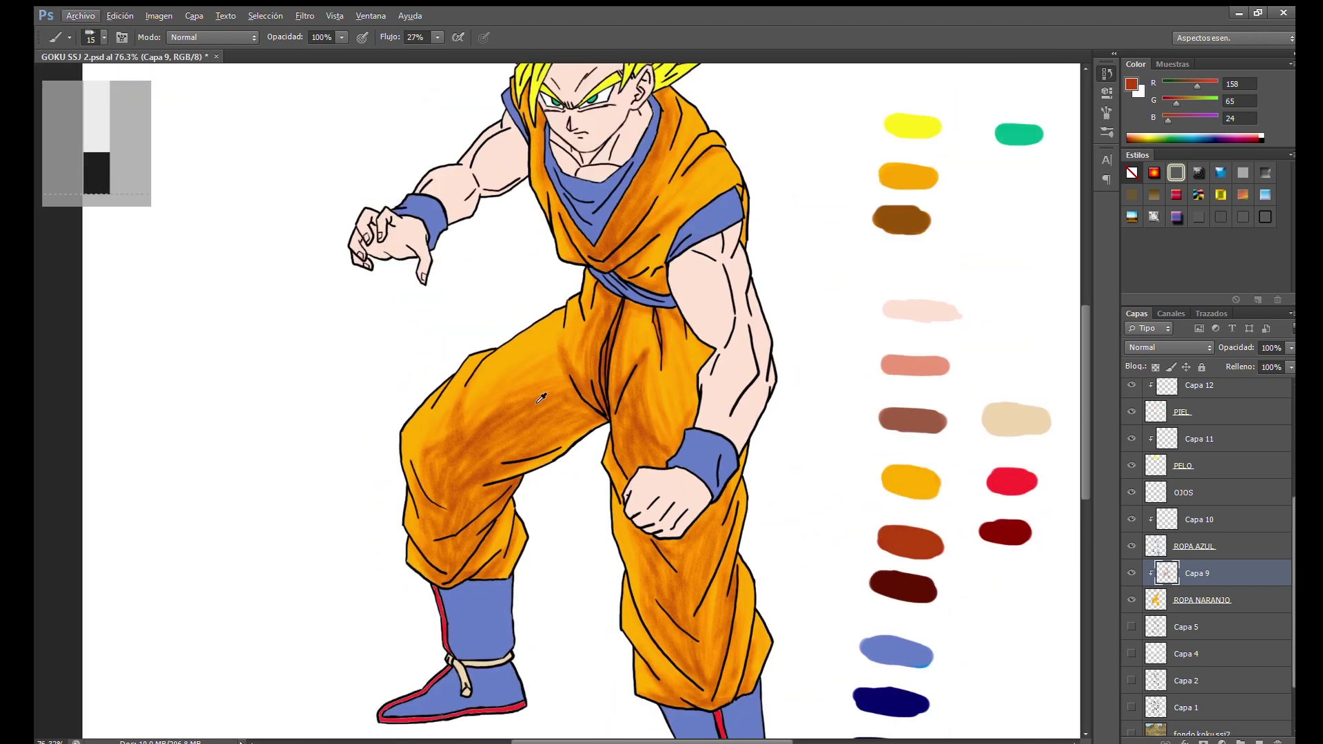
{"action": "scroll", "coordinate": [487, 471], "scroll_direction": "down", "scroll_amount": 2}
{"action": "left_click", "coordinate": [779, 543], "text": "alt"}
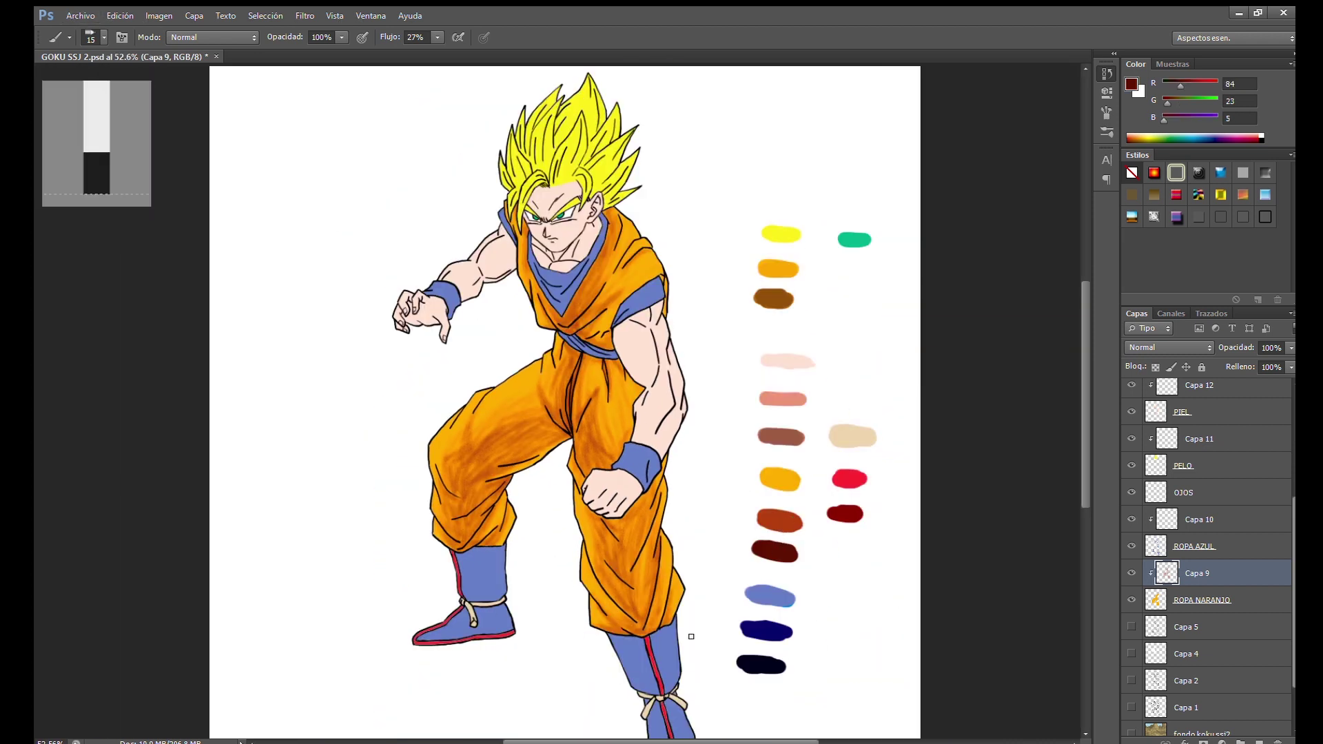
{"action": "scroll", "coordinate": [689, 641], "scroll_direction": "up", "scroll_amount": 2}
{"action": "left_click", "coordinate": [855, 447], "text": "alt"}
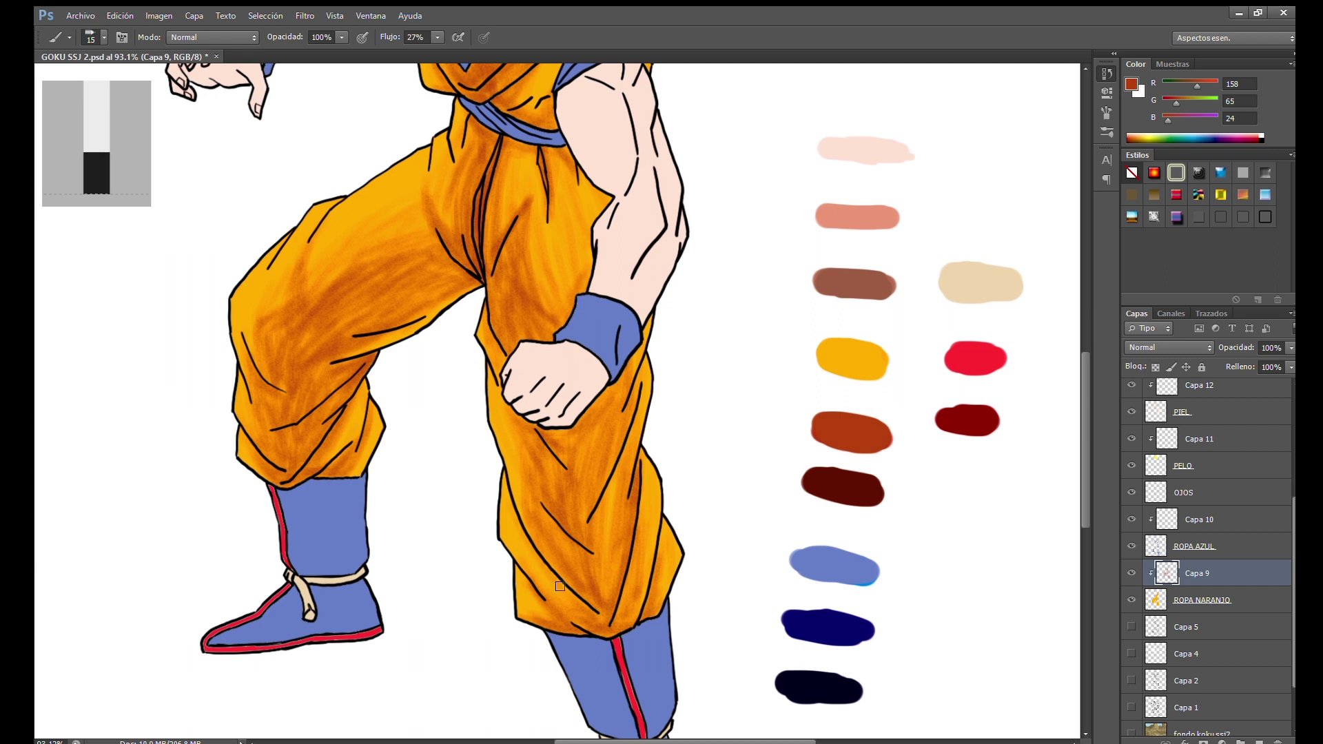
{"action": "left_click_drag", "start_coordinate": [533, 544], "coordinate": [578, 598]}
{"action": "left_click_drag", "start_coordinate": [605, 555], "coordinate": [613, 461]}
{"action": "left_click_drag", "start_coordinate": [641, 569], "coordinate": [639, 454]}
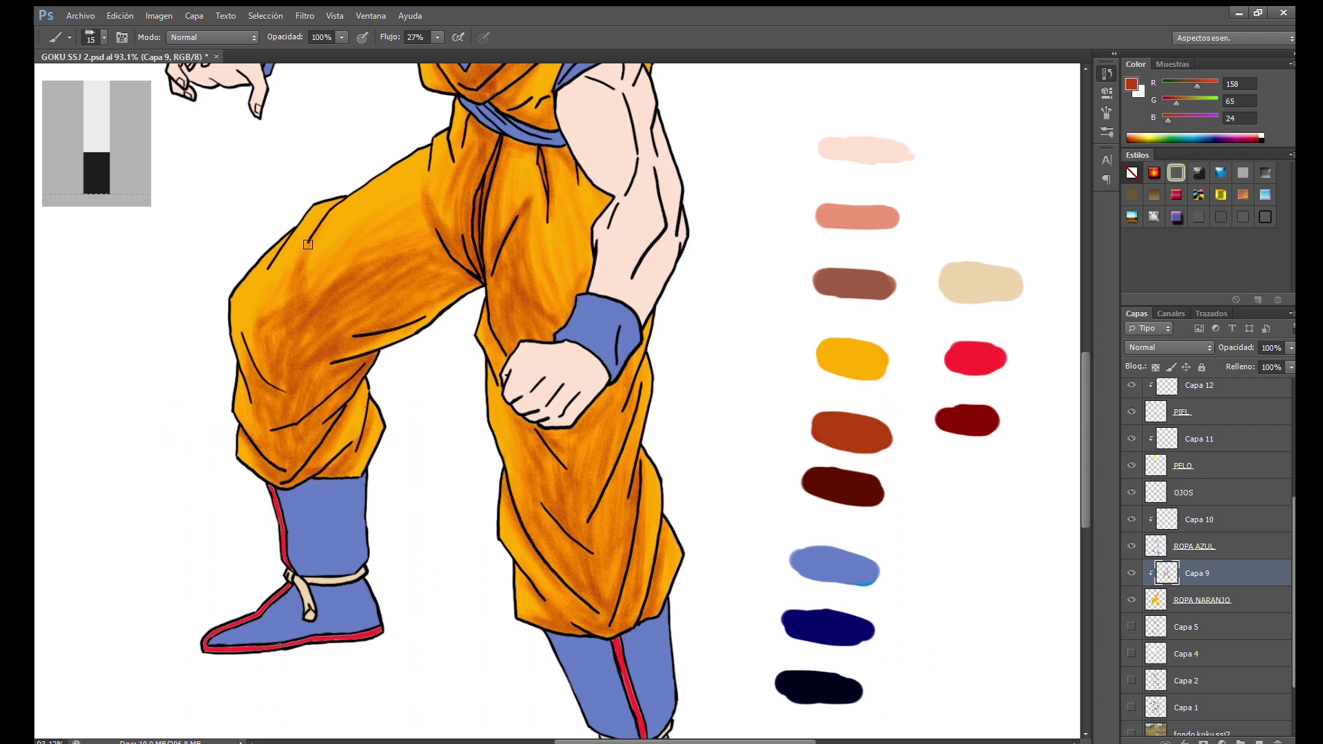
Shade the upper trousers, then paint dark brown on the gi near the collar and sash
{"action": "left_click_drag", "start_coordinate": [286, 279], "coordinate": [261, 352]}
{"action": "mouse_move", "coordinate": [513, 219]}
{"action": "left_mouse_down"}
{"action": "mouse_move", "coordinate": [508, 165]}
{"action": "mouse_move", "coordinate": [503, 180]}
{"action": "left_mouse_up"}
{"action": "left_click_drag", "start_coordinate": [439, 73], "coordinate": [476, 277]}
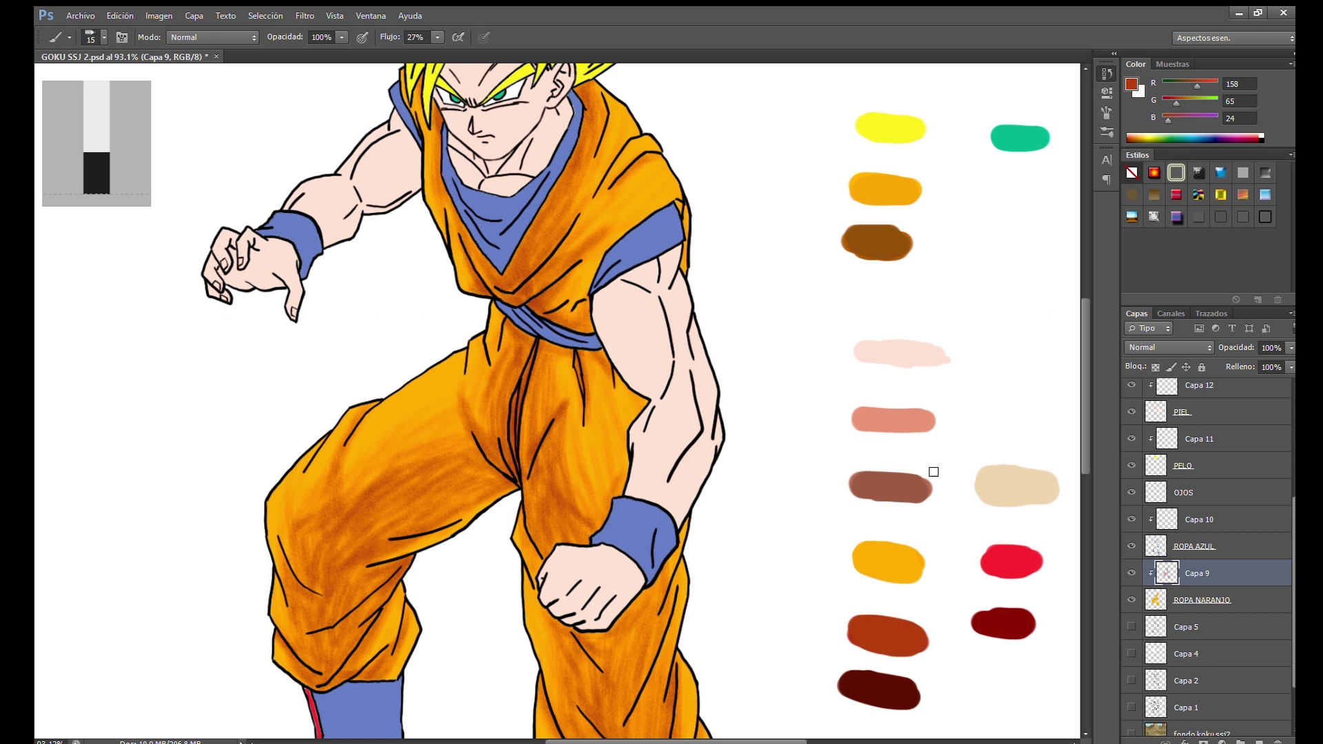
{"action": "left_click", "coordinate": [880, 686], "text": "alt"}
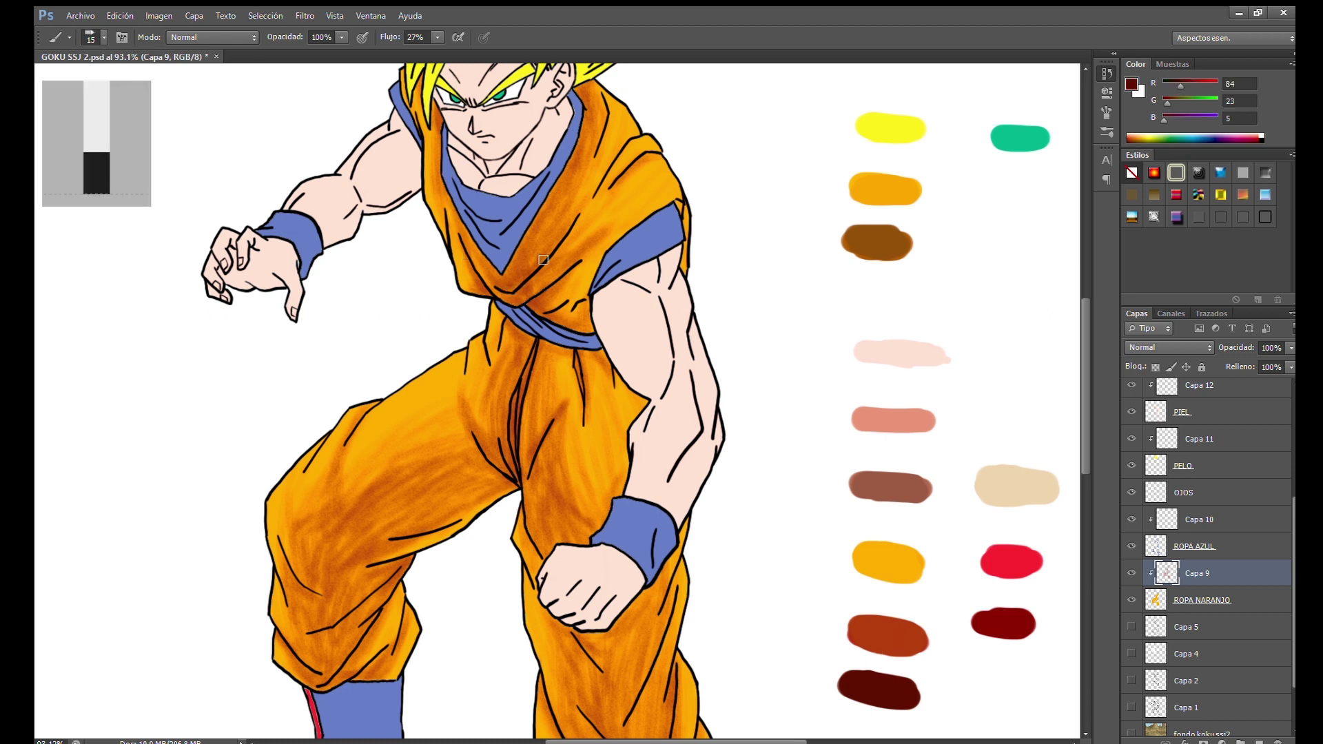
{"action": "left_click_drag", "start_coordinate": [547, 190], "coordinate": [546, 204]}
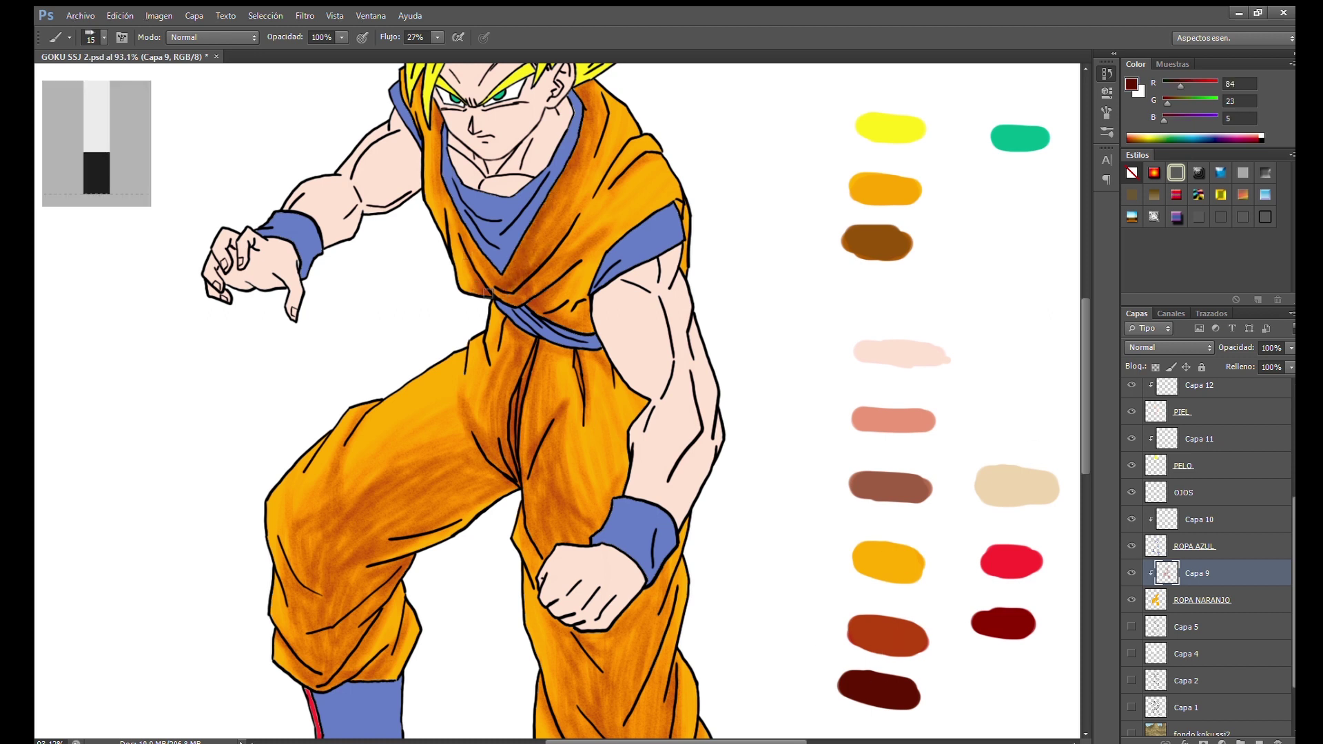
{"action": "left_click_drag", "start_coordinate": [473, 237], "coordinate": [486, 272]}
{"action": "left_click_drag", "start_coordinate": [521, 451], "coordinate": [514, 411]}
{"action": "left_click_drag", "start_coordinate": [524, 331], "coordinate": [575, 342]}
Shade the inner forearm gi in rust-brown and the gi crease in dark brown
{"action": "left_click", "coordinate": [887, 634], "text": "alt"}
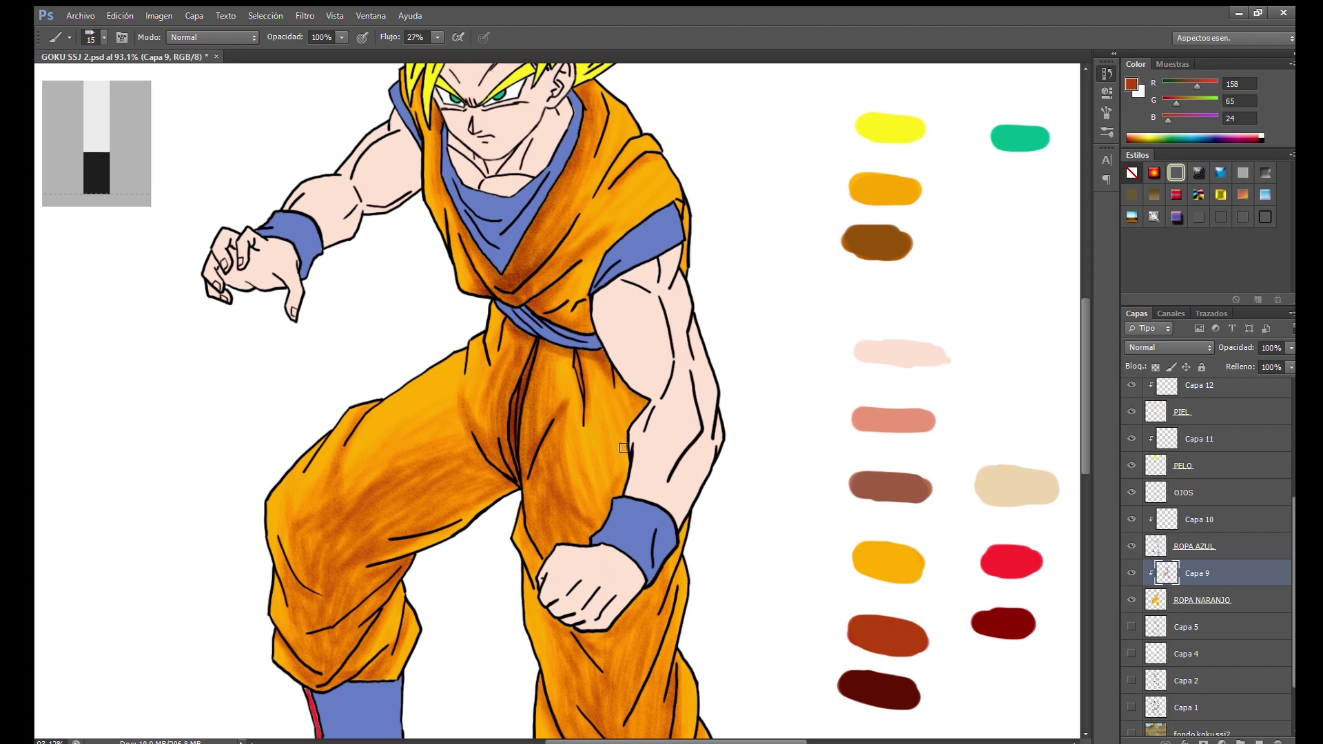
{"action": "mouse_move", "coordinate": [623, 448]}
{"action": "left_mouse_down"}
{"action": "mouse_move", "coordinate": [606, 476]}
{"action": "mouse_move", "coordinate": [615, 461]}
{"action": "left_mouse_up"}
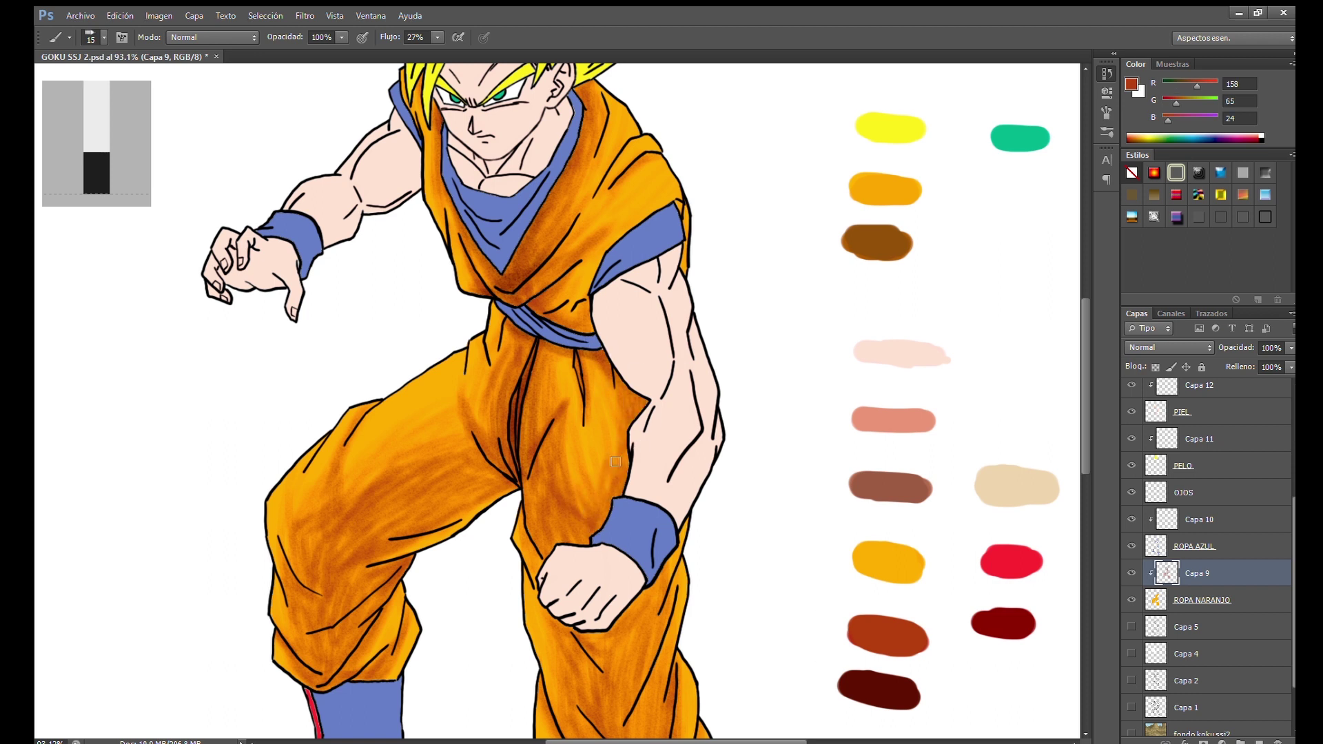
{"action": "left_click", "coordinate": [881, 682], "text": "alt"}
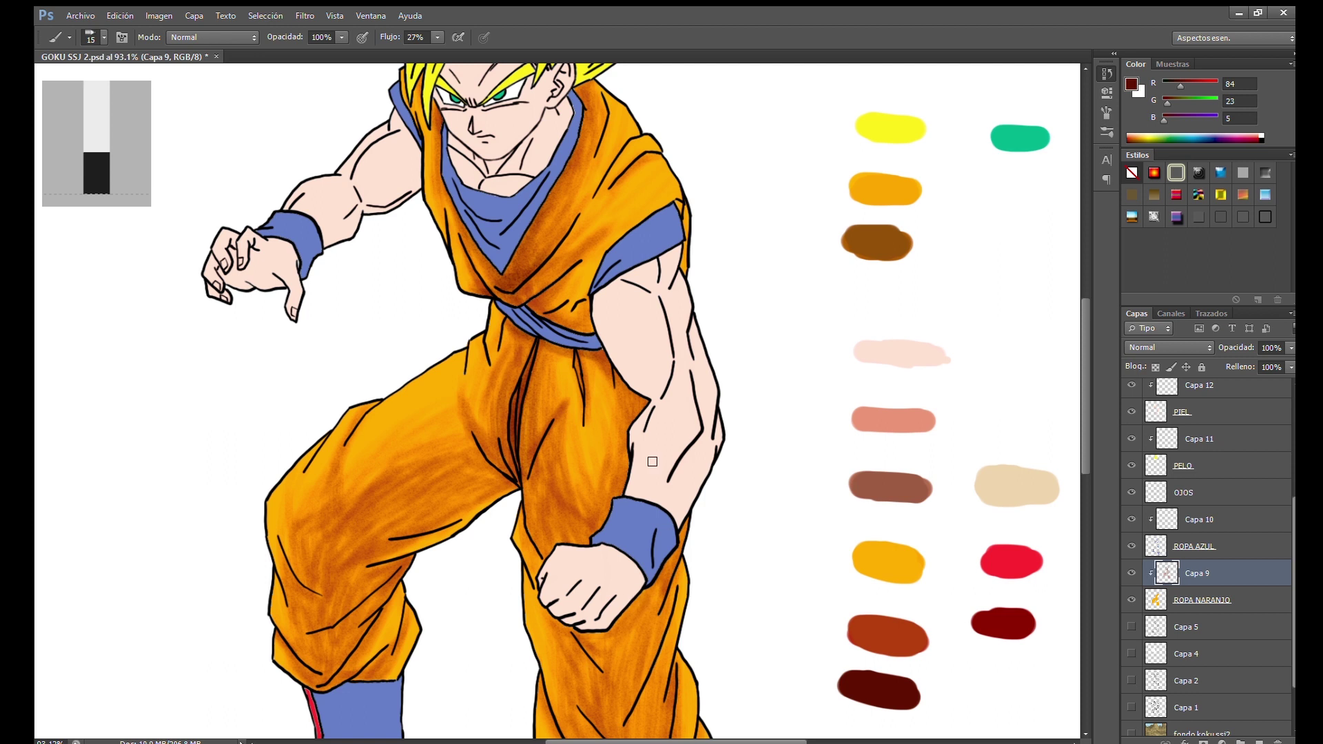
{"action": "mouse_move", "coordinate": [531, 372]}
{"action": "left_mouse_down"}
{"action": "mouse_move", "coordinate": [518, 455]}
{"action": "mouse_move", "coordinate": [655, 296]}
{"action": "mouse_move", "coordinate": [599, 300]}
{"action": "mouse_move", "coordinate": [660, 409]}
{"action": "left_mouse_up"}
{"action": "left_click", "coordinate": [703, 542], "text": "alt"}
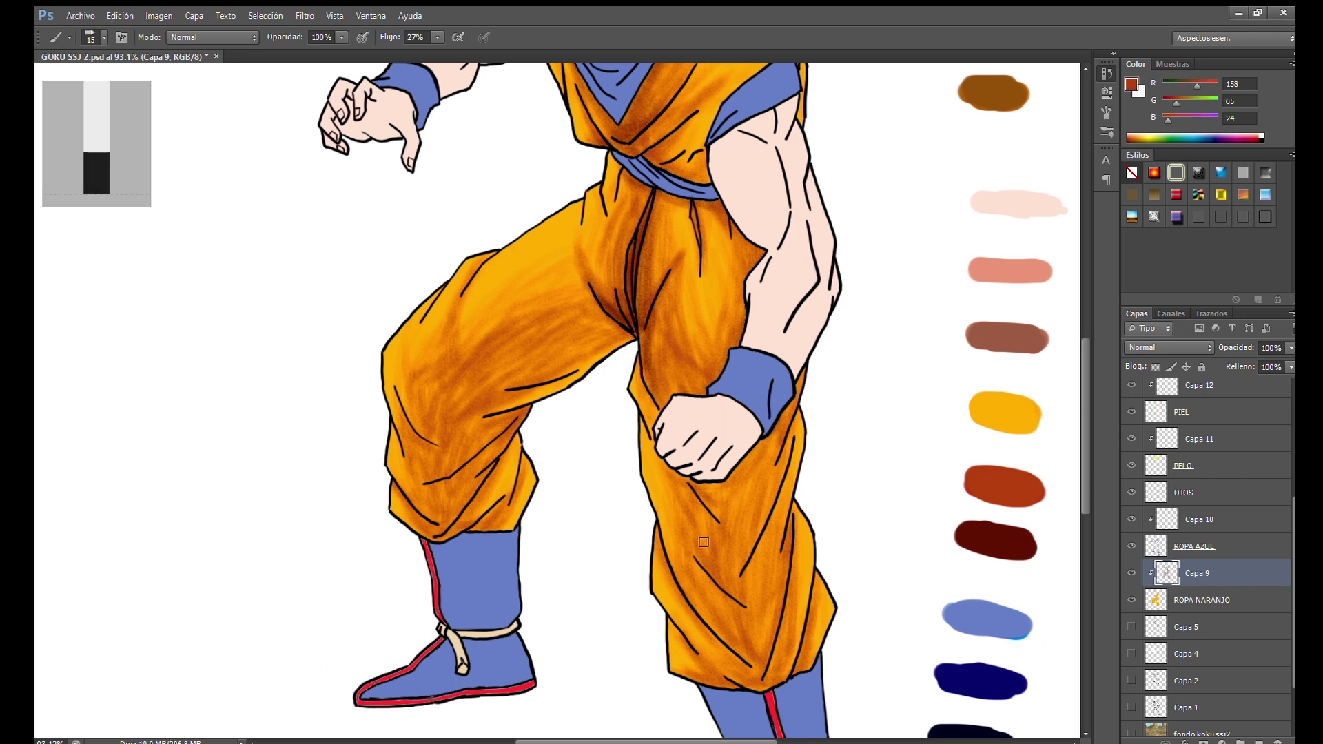
{"action": "left_click_drag", "start_coordinate": [680, 541], "coordinate": [673, 543]}
{"action": "left_click_drag", "start_coordinate": [760, 654], "coordinate": [769, 585]}
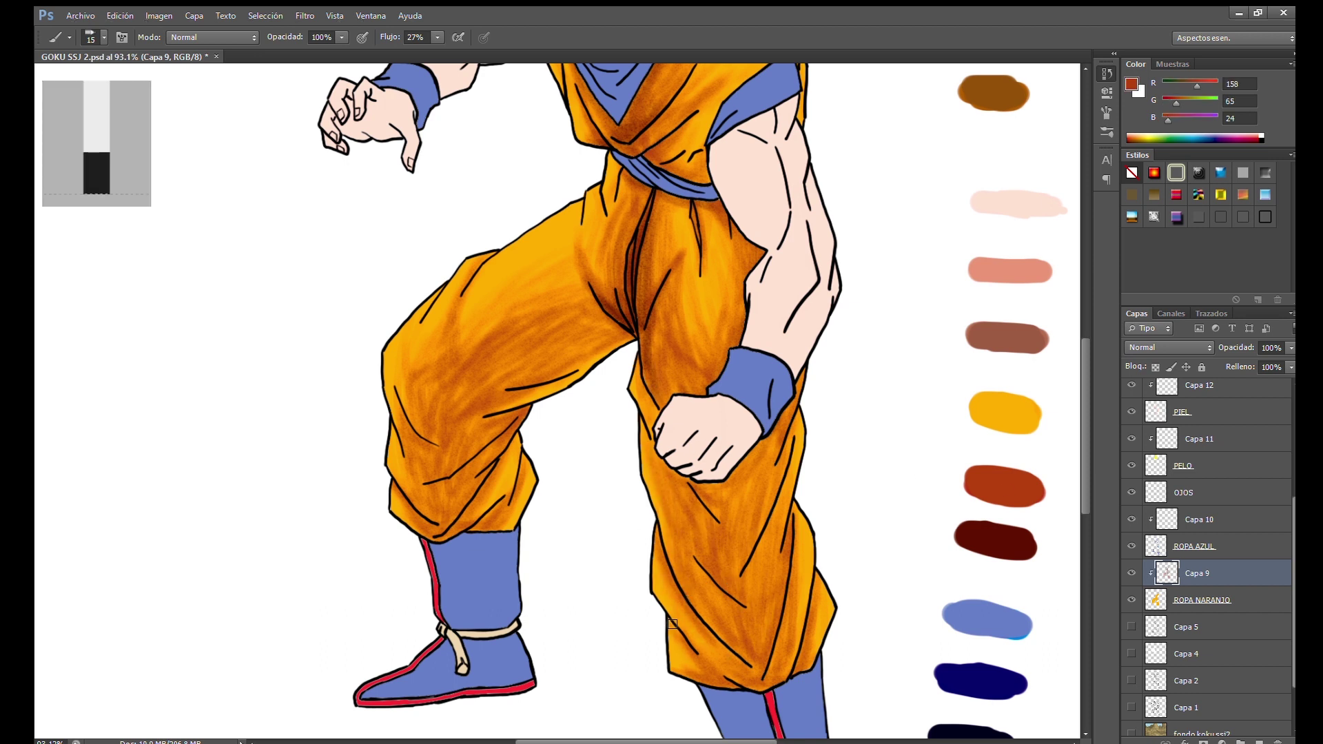
Darken the lower trouser leg above the boot with dark brown, then zoom in
{"action": "left_click", "coordinate": [995, 541], "text": "alt"}
{"action": "left_click_drag", "start_coordinate": [530, 411], "coordinate": [434, 509]}
{"action": "left_click_drag", "start_coordinate": [482, 461], "coordinate": [449, 489]}
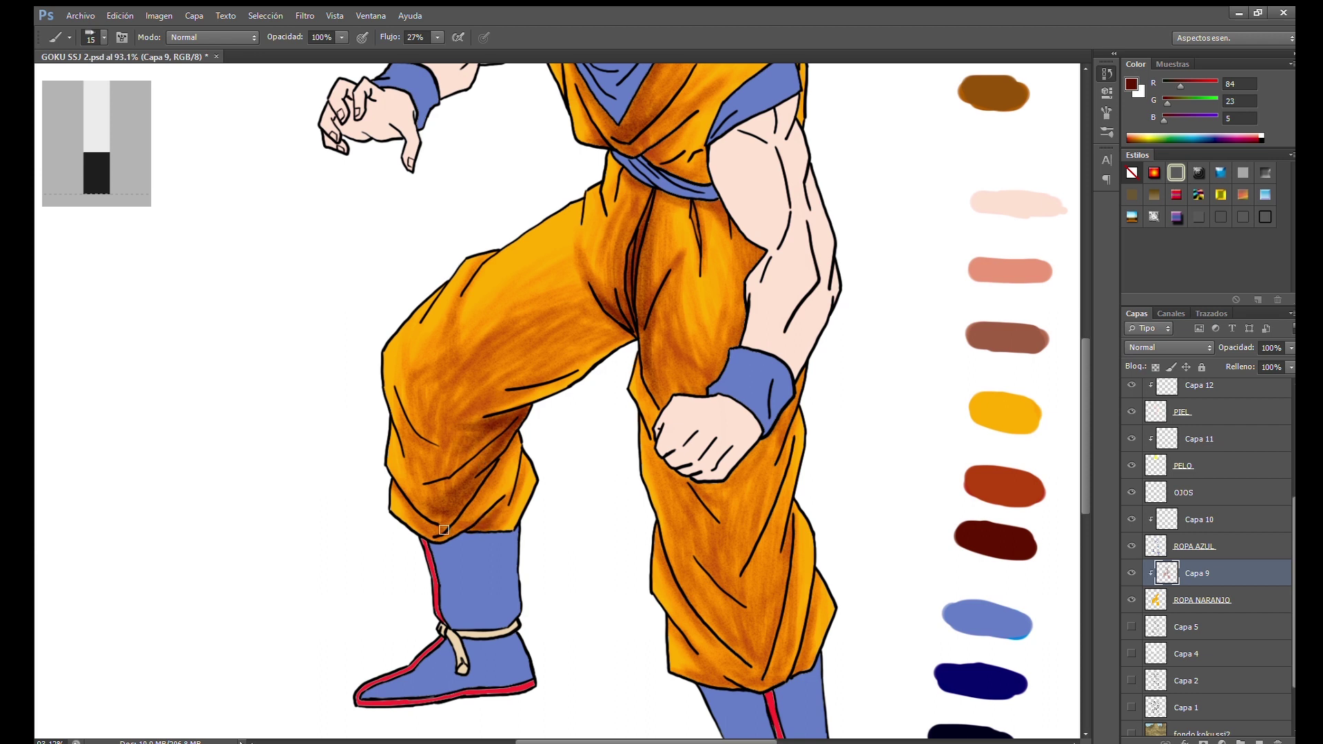
{"action": "left_click_drag", "start_coordinate": [437, 532], "coordinate": [475, 460]}
{"action": "mouse_move", "coordinate": [447, 503]}
{"action": "left_mouse_down"}
{"action": "mouse_move", "coordinate": [413, 455]}
{"action": "mouse_move", "coordinate": [438, 468]}
{"action": "left_mouse_up"}
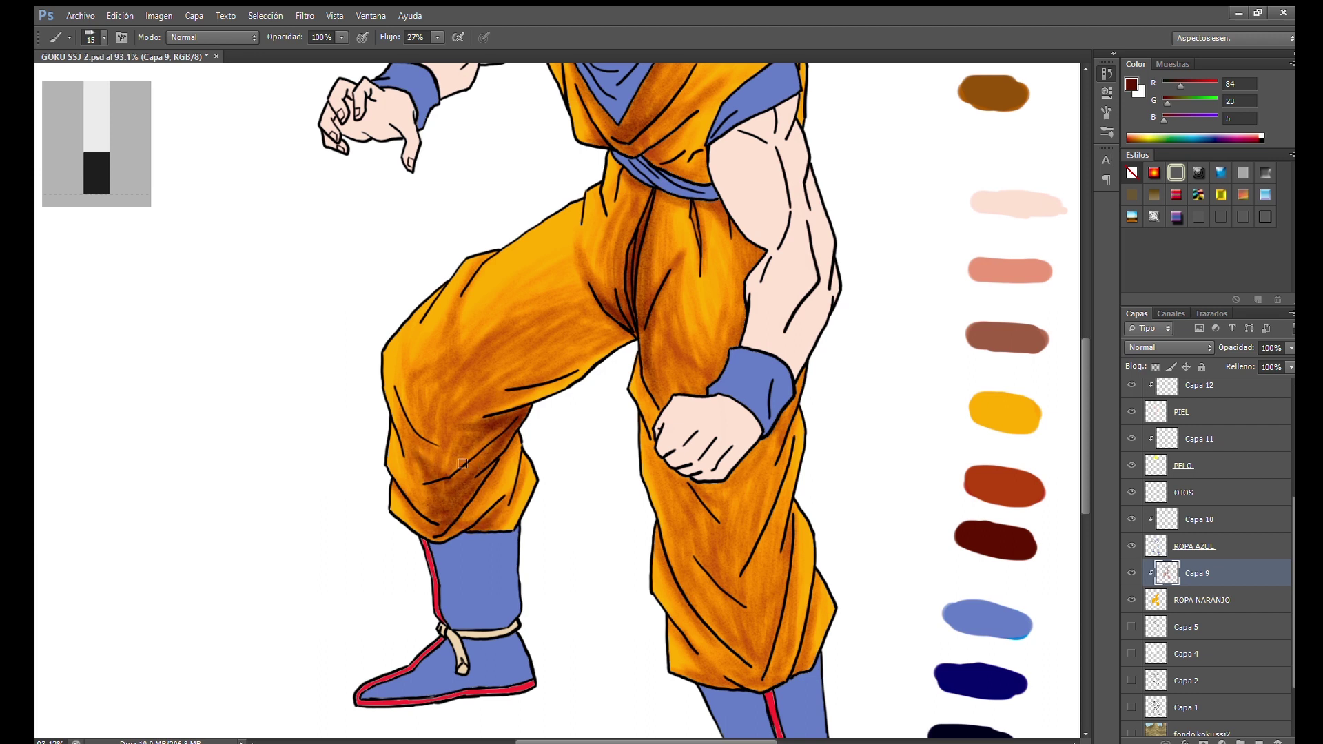
{"action": "key", "text": "ctrl+0"}
{"action": "scroll", "coordinate": [411, 533], "scroll_direction": "up", "scroll_amount": 2}
Shade the trouser leg, upper gi thigh and knee in dark brown
{"action": "scroll", "coordinate": [411, 533], "scroll_direction": "up", "scroll_amount": 1}
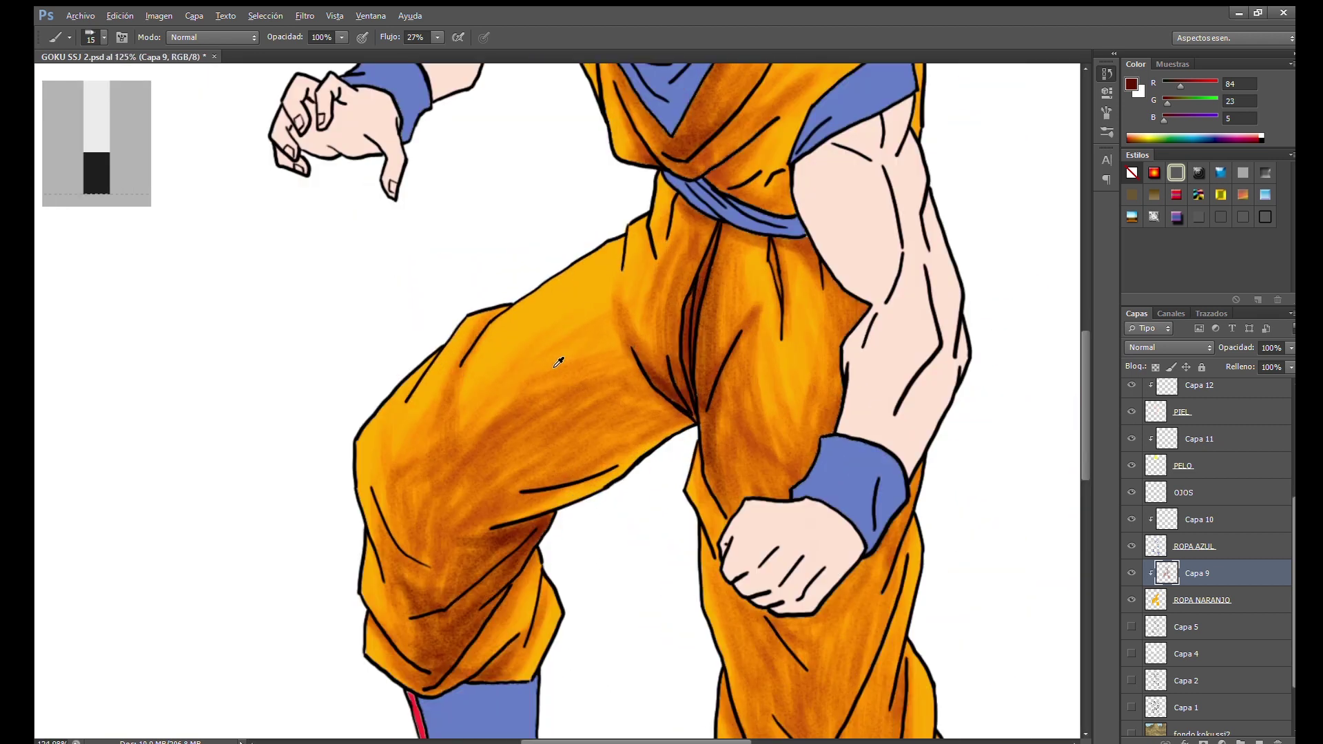
{"action": "left_click_drag", "start_coordinate": [411, 533], "coordinate": [428, 559]}
{"action": "mouse_move", "coordinate": [652, 388]}
{"action": "left_mouse_down"}
{"action": "mouse_move", "coordinate": [482, 489]}
{"action": "mouse_move", "coordinate": [599, 424]}
{"action": "left_mouse_up"}
{"action": "mouse_move", "coordinate": [503, 468]}
{"action": "left_mouse_down"}
{"action": "mouse_move", "coordinate": [573, 419]}
{"action": "mouse_move", "coordinate": [523, 458]}
{"action": "mouse_move", "coordinate": [592, 413]}
{"action": "mouse_move", "coordinate": [648, 389]}
{"action": "mouse_move", "coordinate": [553, 446]}
{"action": "mouse_move", "coordinate": [662, 393]}
{"action": "mouse_move", "coordinate": [616, 447]}
{"action": "left_mouse_up"}
{"action": "mouse_move", "coordinate": [459, 507]}
{"action": "left_mouse_down"}
{"action": "mouse_move", "coordinate": [536, 441]}
{"action": "mouse_move", "coordinate": [424, 517]}
{"action": "mouse_move", "coordinate": [468, 482]}
{"action": "mouse_move", "coordinate": [454, 573]}
{"action": "mouse_move", "coordinate": [407, 537]}
{"action": "mouse_move", "coordinate": [460, 553]}
{"action": "left_mouse_up"}
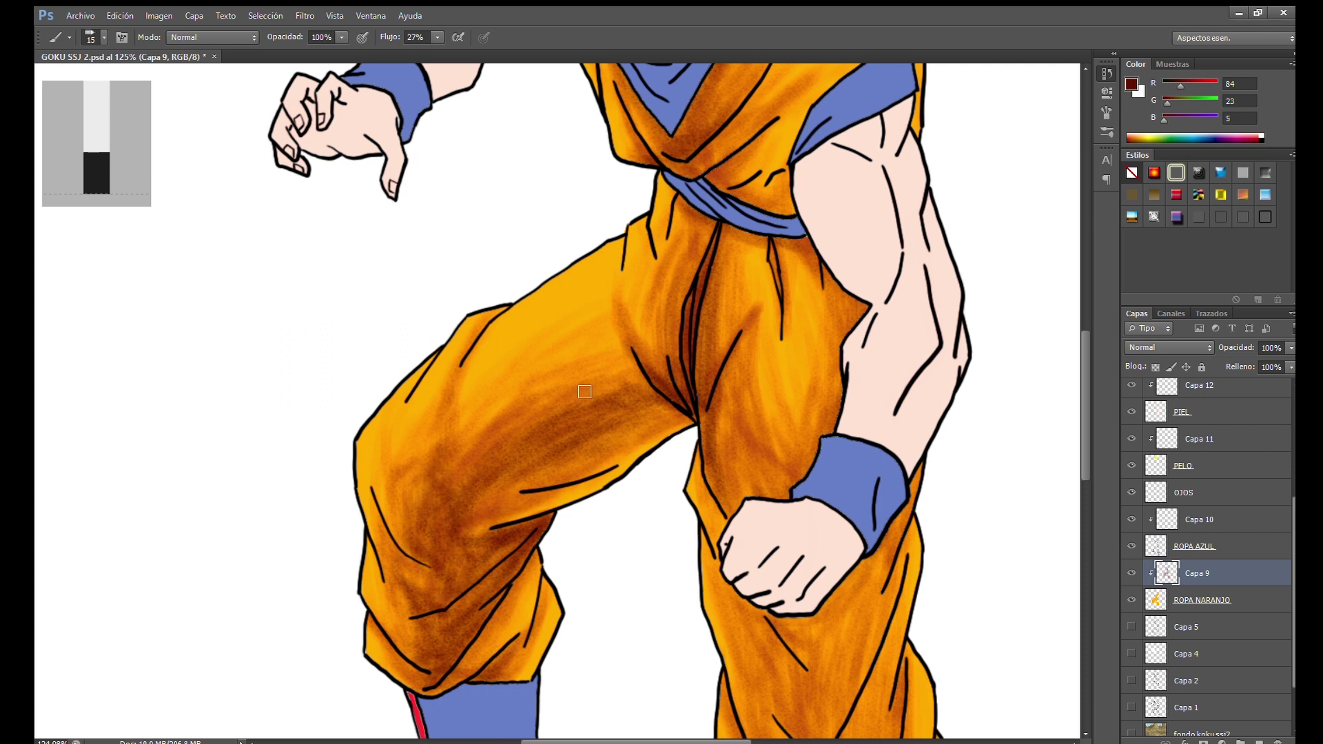
{"action": "mouse_move", "coordinate": [723, 482]}
{"action": "left_mouse_down"}
{"action": "mouse_move", "coordinate": [637, 440]}
{"action": "mouse_move", "coordinate": [644, 324]}
{"action": "mouse_move", "coordinate": [648, 427]}
{"action": "mouse_move", "coordinate": [622, 366]}
{"action": "mouse_move", "coordinate": [644, 448]}
{"action": "left_mouse_up"}
{"action": "left_click_drag", "start_coordinate": [644, 447], "coordinate": [575, 296]}
Brush dark brown shading up and down the trouser leg and thigh
{"action": "left_click_drag", "start_coordinate": [620, 476], "coordinate": [655, 410]}
{"action": "left_click_drag", "start_coordinate": [689, 479], "coordinate": [670, 452]}
{"action": "left_click_drag", "start_coordinate": [670, 452], "coordinate": [657, 362]}
{"action": "mouse_move", "coordinate": [652, 317]}
{"action": "left_mouse_down"}
{"action": "mouse_move", "coordinate": [644, 414]}
{"action": "mouse_move", "coordinate": [593, 324]}
{"action": "mouse_move", "coordinate": [675, 414]}
{"action": "left_mouse_up"}
{"action": "mouse_move", "coordinate": [682, 337]}
{"action": "left_mouse_down"}
{"action": "mouse_move", "coordinate": [658, 440]}
{"action": "mouse_move", "coordinate": [696, 496]}
{"action": "left_mouse_up"}
{"action": "mouse_move", "coordinate": [695, 428]}
{"action": "left_mouse_down"}
{"action": "mouse_move", "coordinate": [689, 585]}
{"action": "mouse_move", "coordinate": [617, 531]}
{"action": "mouse_move", "coordinate": [593, 447]}
{"action": "left_mouse_up"}
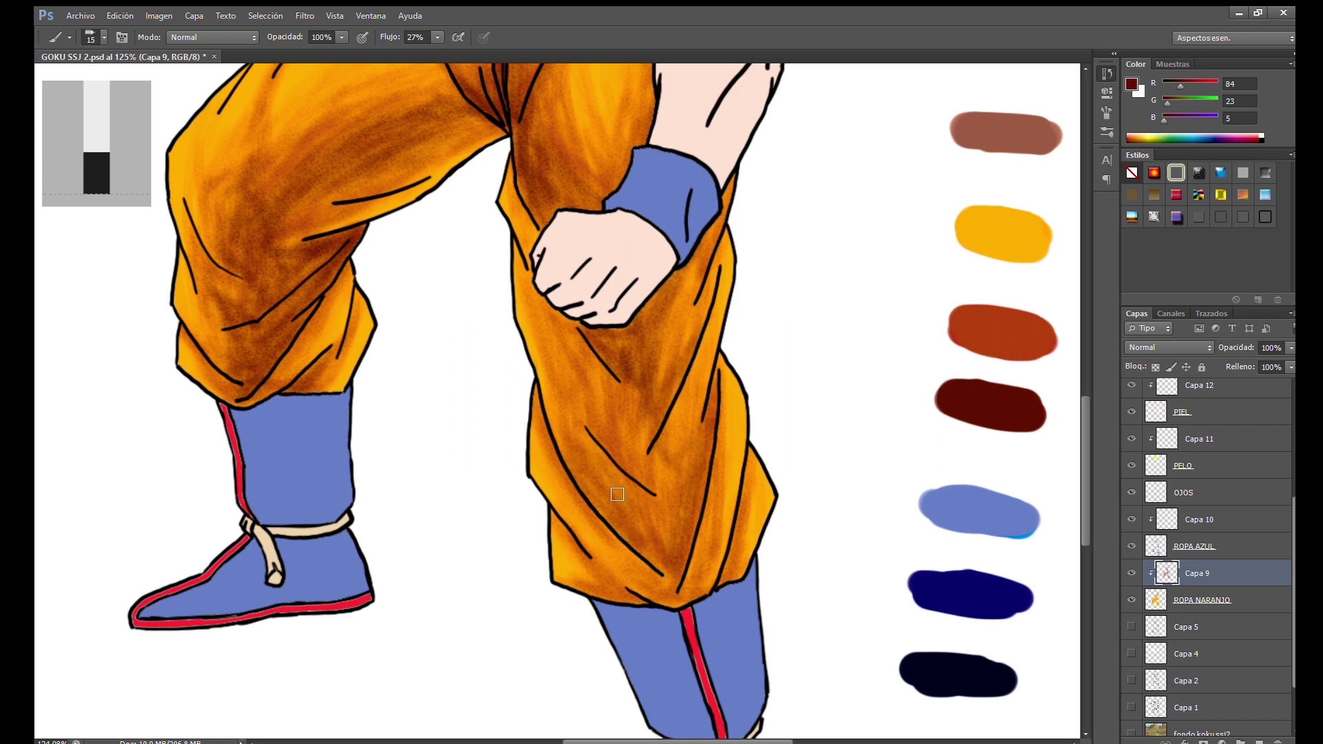
{"action": "left_click_drag", "start_coordinate": [606, 510], "coordinate": [571, 324]}
{"action": "left_click_drag", "start_coordinate": [586, 379], "coordinate": [533, 323]}
{"action": "left_click_drag", "start_coordinate": [565, 406], "coordinate": [523, 283]}
Add further dark shading to the lower orange trouser leg
{"action": "left_click_drag", "start_coordinate": [527, 220], "coordinate": [620, 427]}
{"action": "left_click_drag", "start_coordinate": [599, 338], "coordinate": [647, 482]}
{"action": "left_click_drag", "start_coordinate": [593, 427], "coordinate": [654, 414]}
{"action": "mouse_move", "coordinate": [654, 351]}
{"action": "left_mouse_down"}
{"action": "mouse_move", "coordinate": [659, 490]}
{"action": "mouse_move", "coordinate": [600, 475]}
{"action": "mouse_move", "coordinate": [682, 593]}
{"action": "left_mouse_up"}
{"action": "mouse_move", "coordinate": [668, 441]}
{"action": "left_mouse_down"}
{"action": "mouse_move", "coordinate": [669, 505]}
{"action": "mouse_move", "coordinate": [641, 424]}
{"action": "mouse_move", "coordinate": [606, 524]}
{"action": "mouse_move", "coordinate": [647, 565]}
{"action": "mouse_move", "coordinate": [590, 391]}
{"action": "left_mouse_up"}
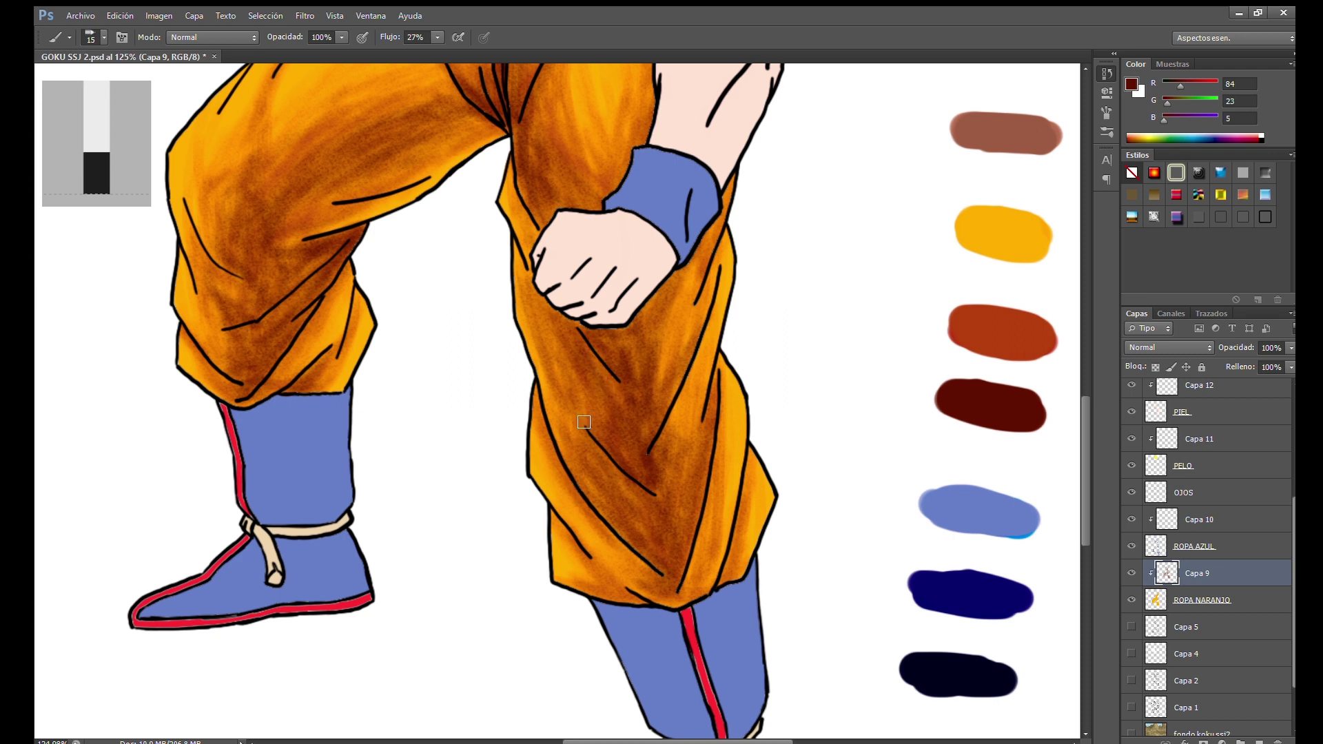
{"action": "scroll", "coordinate": [689, 444], "scroll_direction": "up", "scroll_amount": 4}
{"action": "scroll", "coordinate": [577, 474], "scroll_direction": "up", "scroll_amount": 1}
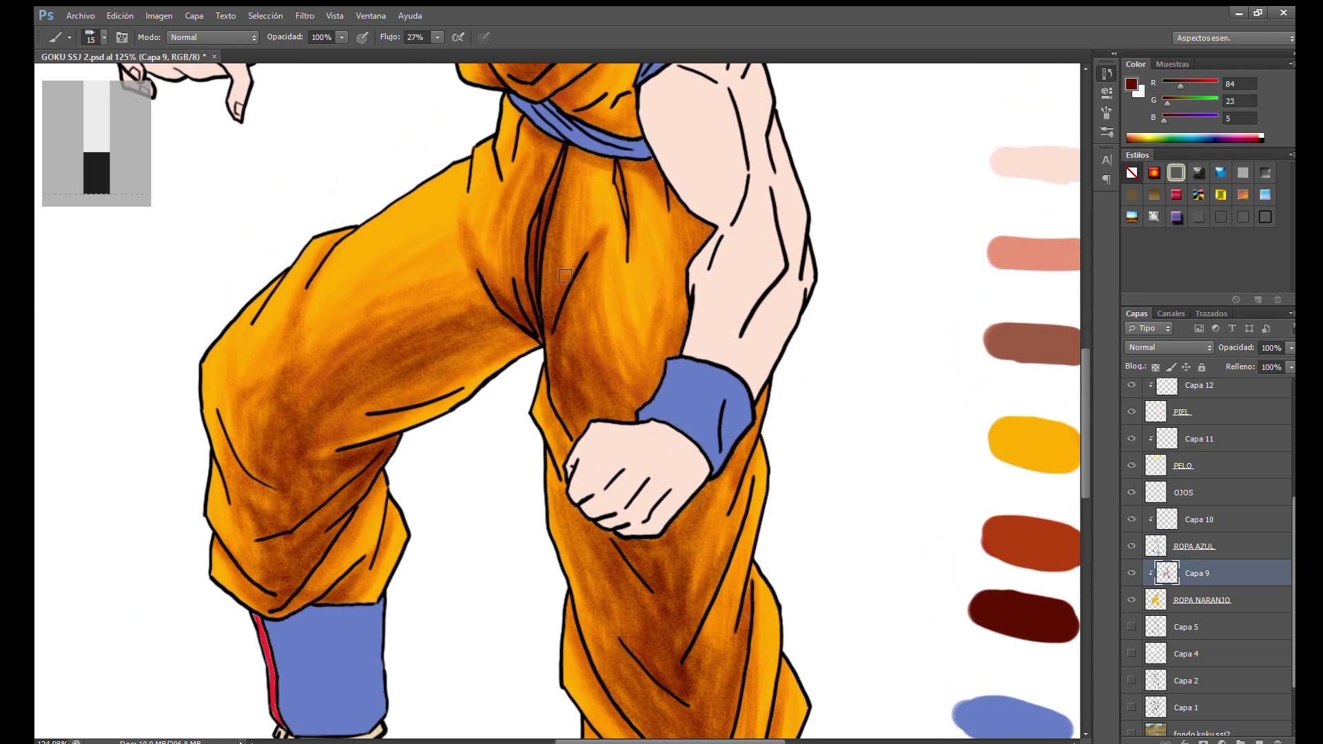
{"action": "scroll", "coordinate": [567, 266], "scroll_direction": "up", "scroll_amount": 6}
{"action": "scroll", "coordinate": [606, 413], "scroll_direction": "up", "scroll_amount": 2}
Shade the lapel fold from belt to shoulder and the lapel edge beside the collar
{"action": "mouse_move", "coordinate": [496, 506]}
{"action": "left_mouse_down"}
{"action": "mouse_move", "coordinate": [475, 475]}
{"action": "mouse_move", "coordinate": [538, 462]}
{"action": "mouse_move", "coordinate": [598, 380]}
{"action": "mouse_move", "coordinate": [637, 220]}
{"action": "left_mouse_up"}
{"action": "mouse_move", "coordinate": [429, 321]}
{"action": "left_mouse_down"}
{"action": "mouse_move", "coordinate": [407, 238]}
{"action": "mouse_move", "coordinate": [460, 422]}
{"action": "left_mouse_up"}
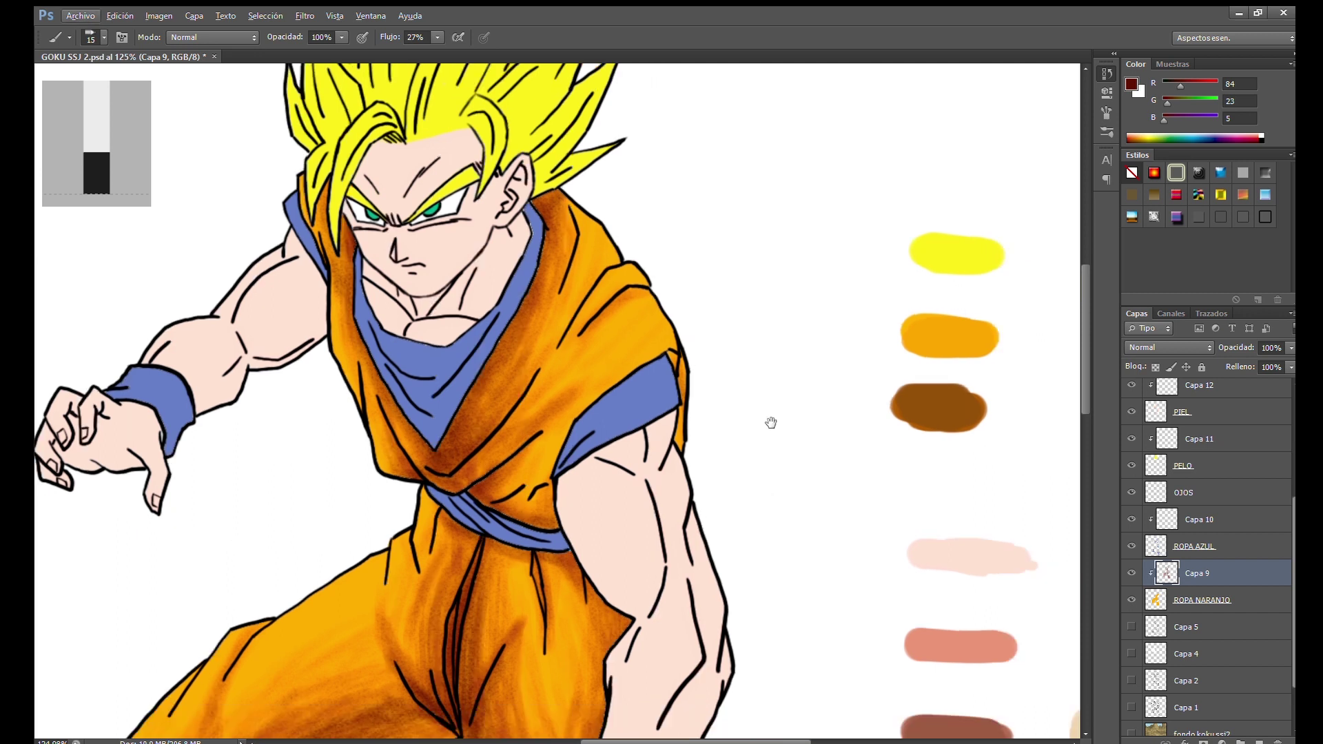
{"action": "scroll", "coordinate": [770, 423], "scroll_direction": "down", "scroll_amount": 5}
{"action": "scroll", "coordinate": [771, 422], "scroll_direction": "right", "scroll_amount": 5}
Sample the rust-brown, then the dark maroon swatch, and fit the whole drawing in view
{"action": "left_click", "coordinate": [806, 717], "text": "alt"}
{"action": "scroll", "coordinate": [635, 301], "scroll_direction": "up", "scroll_amount": 5}
{"action": "scroll", "coordinate": [634, 301], "scroll_direction": "left", "scroll_amount": 1}
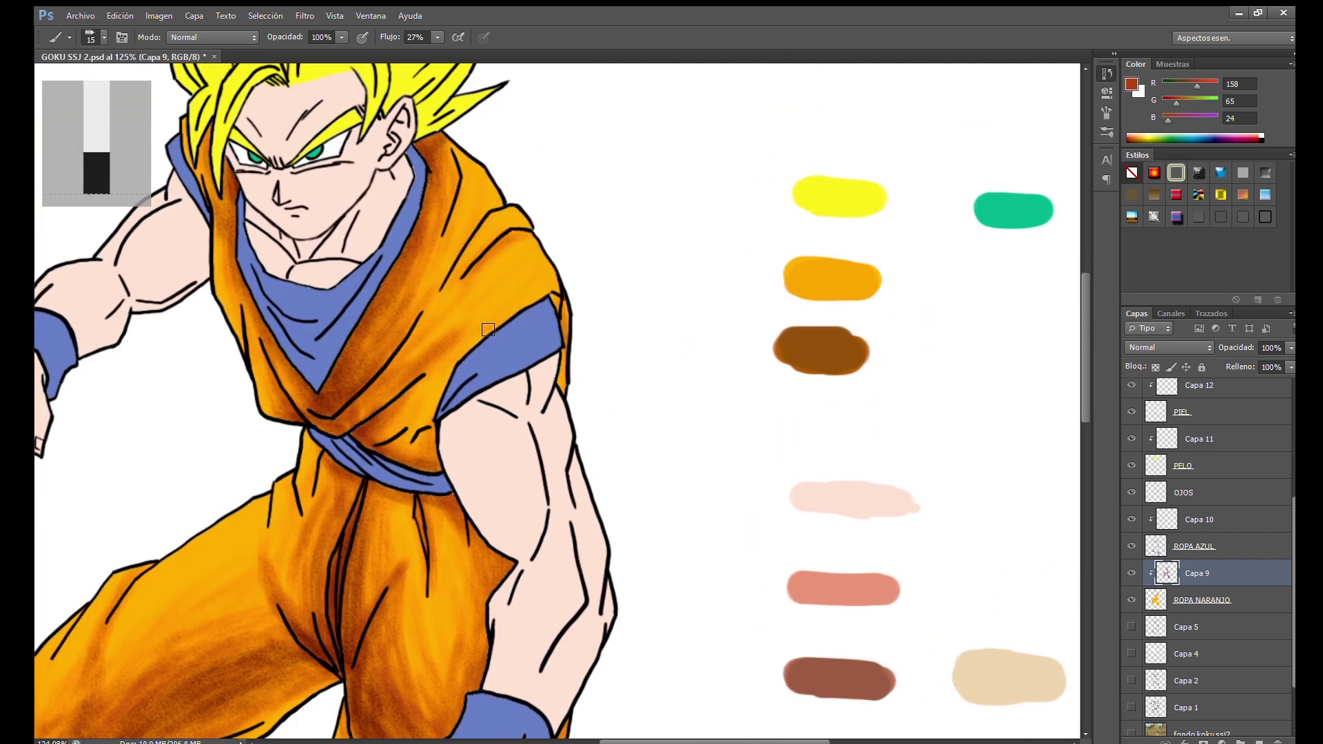
{"action": "scroll", "coordinate": [803, 620], "scroll_direction": "down", "scroll_amount": 5}
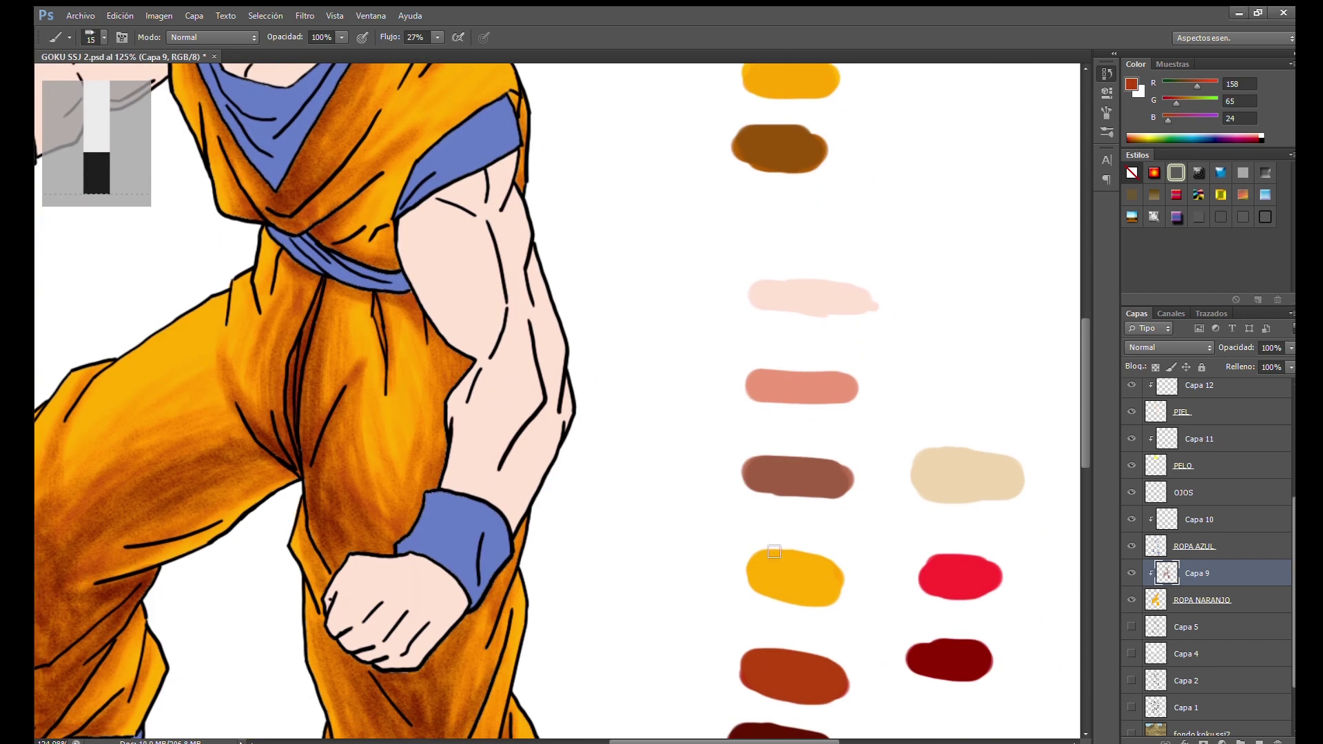
{"action": "scroll", "coordinate": [767, 534], "scroll_direction": "down", "scroll_amount": 1}
{"action": "left_click", "coordinate": [791, 676], "text": "alt"}
{"action": "scroll", "coordinate": [600, 405], "scroll_direction": "up", "scroll_amount": 5}
{"action": "key", "text": "ctrl+0"}
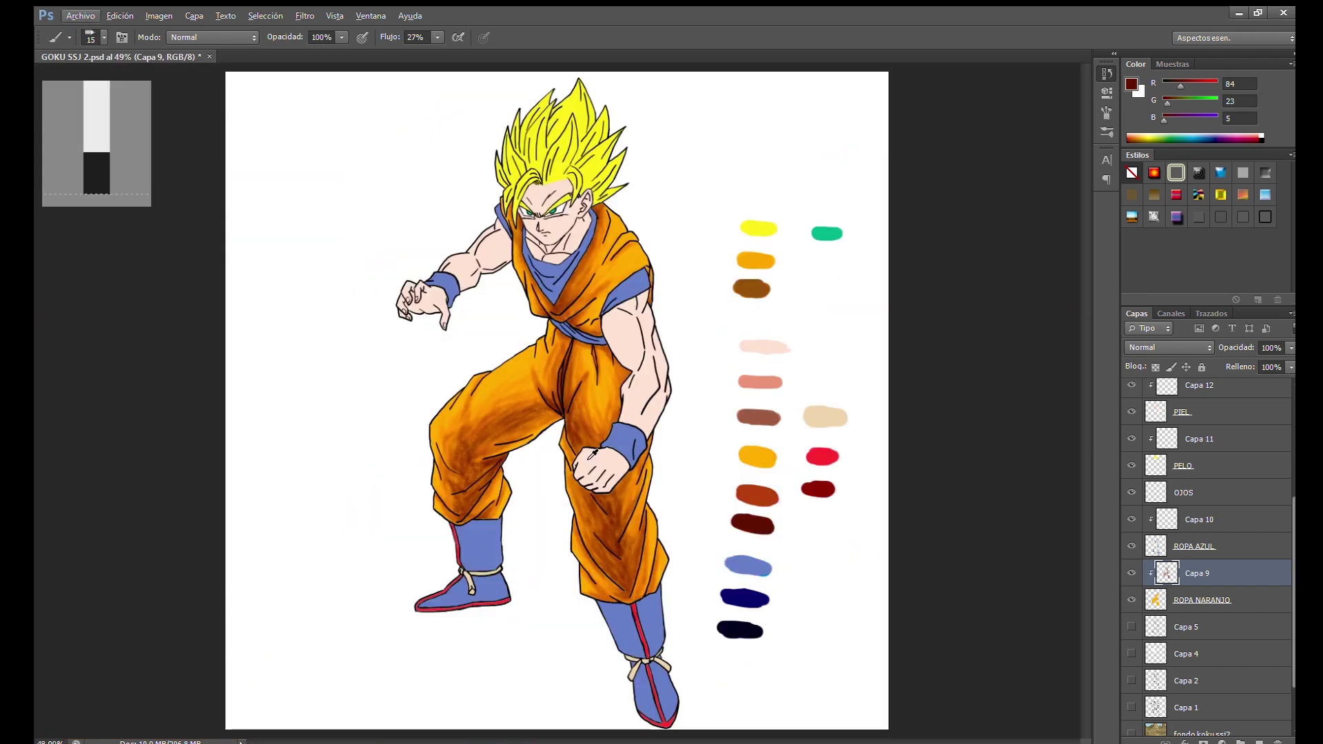
Switch to layer Capa 10 and pick the navy swatch colour
{"action": "scroll", "coordinate": [577, 229], "scroll_direction": "down", "scroll_amount": 1}
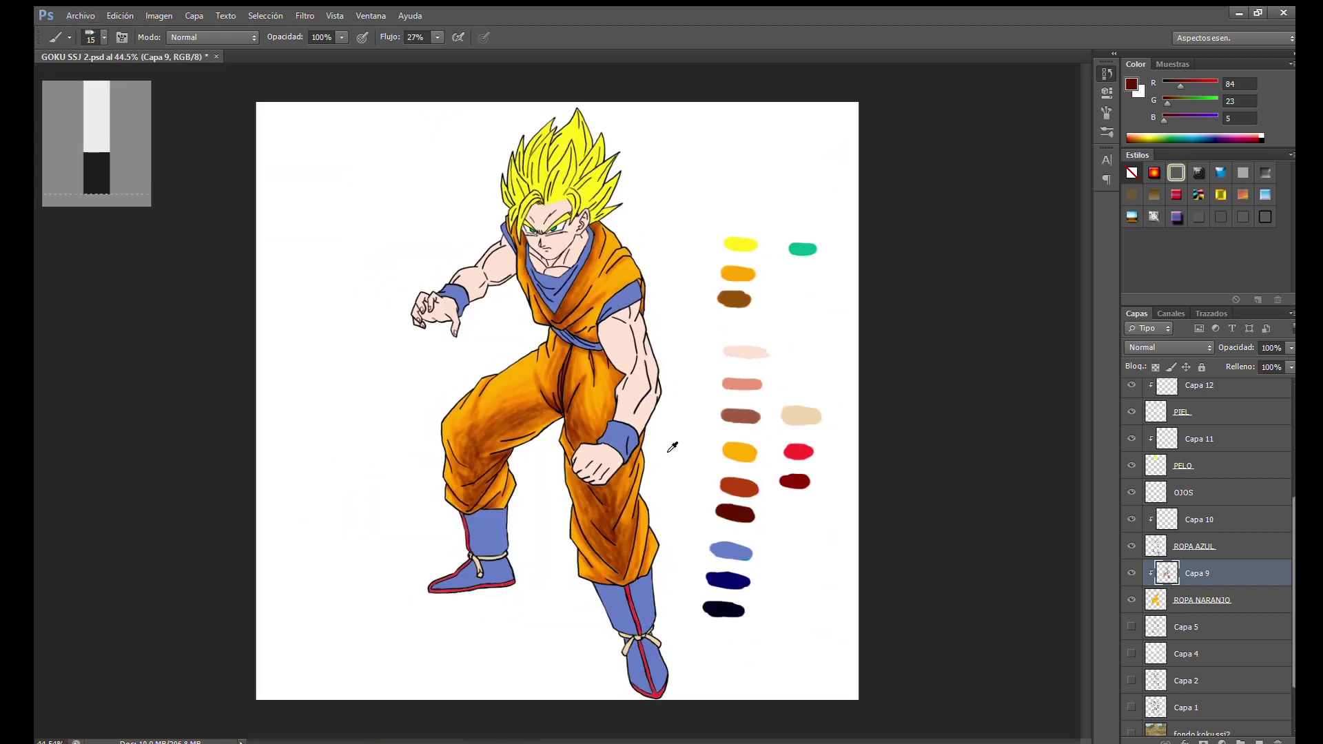
{"action": "scroll", "coordinate": [578, 228], "scroll_direction": "up", "scroll_amount": 2}
{"action": "scroll", "coordinate": [577, 229], "scroll_direction": "down", "scroll_amount": 1}
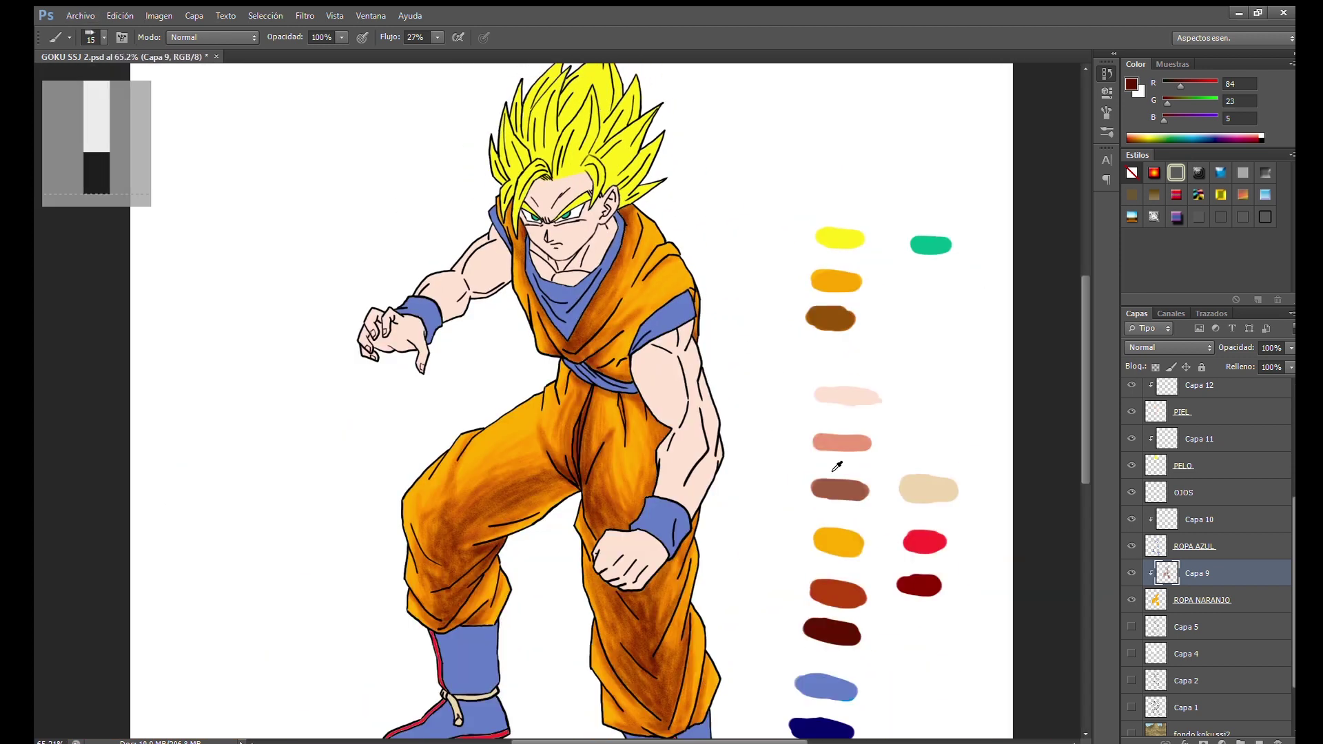
{"action": "left_click", "coordinate": [1224, 527]}
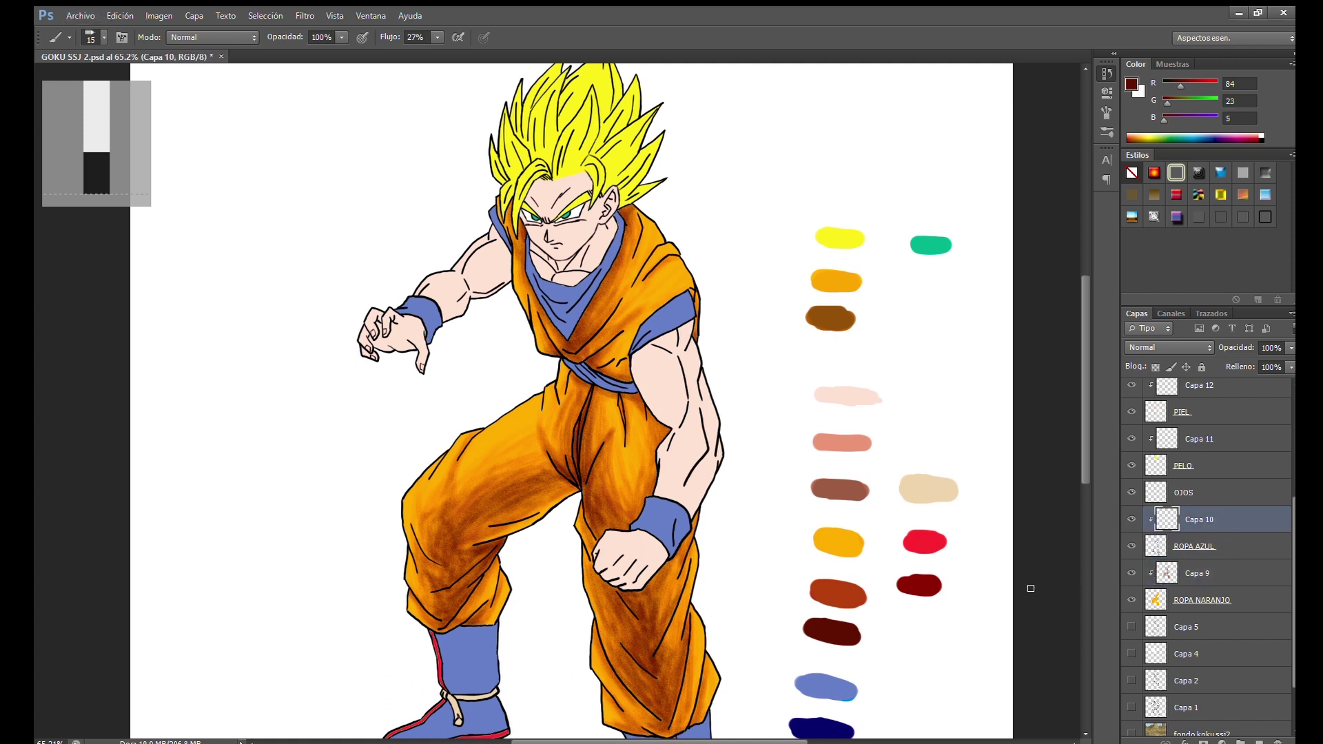
{"action": "left_click", "coordinate": [821, 727], "text": "alt"}
{"action": "scroll", "coordinate": [531, 675], "scroll_direction": "up", "scroll_amount": 2}
{"action": "scroll", "coordinate": [531, 675], "scroll_direction": "up", "scroll_amount": 3}
{"action": "scroll", "coordinate": [531, 675], "scroll_direction": "up", "scroll_amount": 1}
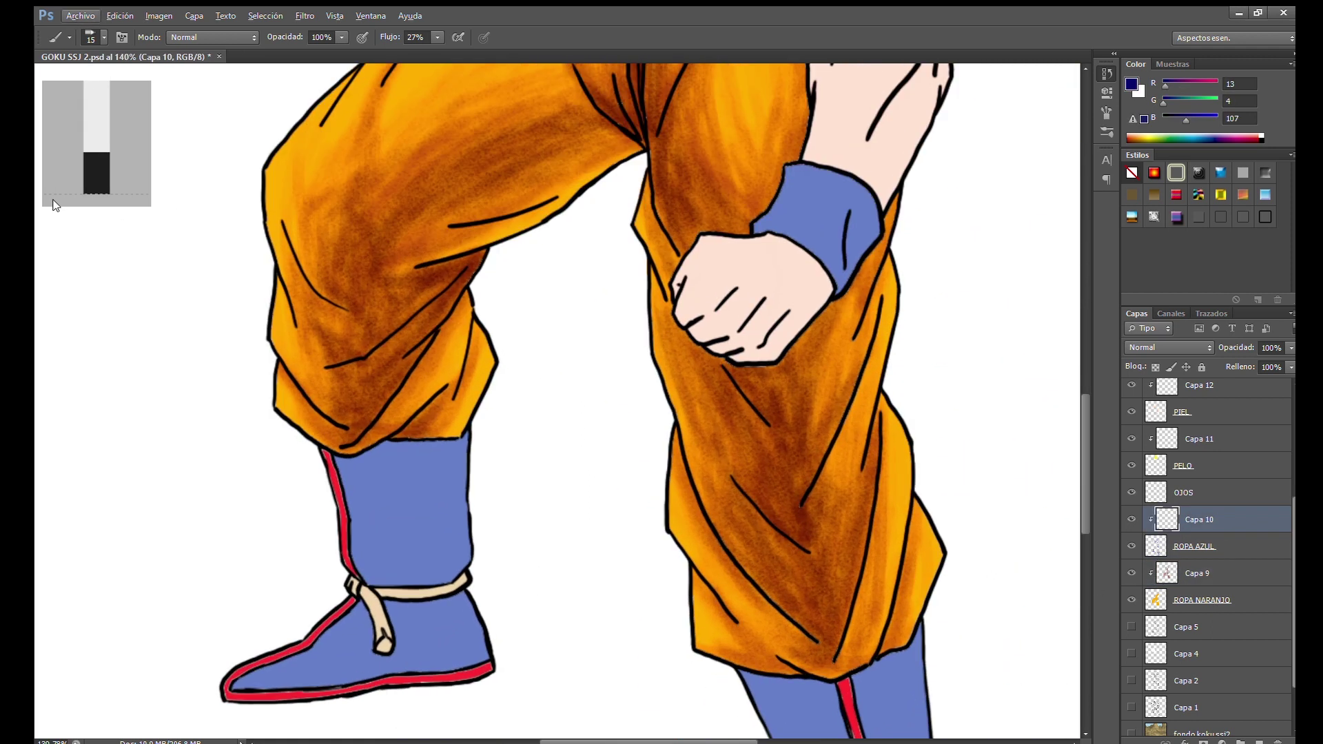
Shade the blue boot shaft with navy strokes
{"action": "mouse_move", "coordinate": [439, 563]}
{"action": "left_mouse_down"}
{"action": "mouse_move", "coordinate": [434, 579]}
{"action": "mouse_move", "coordinate": [431, 452]}
{"action": "mouse_move", "coordinate": [441, 549]}
{"action": "left_mouse_up"}
{"action": "left_click_drag", "start_coordinate": [365, 476], "coordinate": [393, 582]}
{"action": "left_click_drag", "start_coordinate": [368, 451], "coordinate": [400, 582]}
{"action": "mouse_move", "coordinate": [372, 476]}
{"action": "left_mouse_down"}
{"action": "mouse_move", "coordinate": [406, 586]}
{"action": "mouse_move", "coordinate": [424, 582]}
{"action": "mouse_move", "coordinate": [445, 483]}
{"action": "mouse_move", "coordinate": [449, 554]}
{"action": "left_mouse_up"}
{"action": "mouse_move", "coordinate": [389, 438]}
{"action": "left_mouse_down"}
{"action": "mouse_move", "coordinate": [406, 579]}
{"action": "mouse_move", "coordinate": [431, 564]}
{"action": "mouse_move", "coordinate": [417, 444]}
{"action": "left_mouse_up"}
{"action": "mouse_move", "coordinate": [376, 448]}
{"action": "left_mouse_down"}
{"action": "mouse_move", "coordinate": [398, 550]}
{"action": "mouse_move", "coordinate": [390, 442]}
{"action": "left_mouse_up"}
{"action": "left_click_drag", "start_coordinate": [400, 445], "coordinate": [414, 572]}
{"action": "left_click_drag", "start_coordinate": [449, 485], "coordinate": [451, 558]}
{"action": "left_click_drag", "start_coordinate": [451, 630], "coordinate": [482, 468]}
Shade the boot's foot, heel, sole and top under the trouser hem in navy
{"action": "mouse_move", "coordinate": [322, 518]}
{"action": "left_mouse_down"}
{"action": "mouse_move", "coordinate": [386, 458]}
{"action": "mouse_move", "coordinate": [413, 510]}
{"action": "mouse_move", "coordinate": [424, 441]}
{"action": "mouse_move", "coordinate": [450, 504]}
{"action": "mouse_move", "coordinate": [469, 424]}
{"action": "left_mouse_up"}
{"action": "left_click_drag", "start_coordinate": [403, 483], "coordinate": [315, 545]}
{"action": "mouse_move", "coordinate": [480, 428]}
{"action": "left_mouse_down"}
{"action": "mouse_move", "coordinate": [458, 482]}
{"action": "mouse_move", "coordinate": [373, 505]}
{"action": "left_mouse_up"}
{"action": "mouse_move", "coordinate": [453, 288]}
{"action": "left_mouse_down"}
{"action": "mouse_move", "coordinate": [437, 404]}
{"action": "mouse_move", "coordinate": [431, 287]}
{"action": "mouse_move", "coordinate": [463, 310]}
{"action": "left_mouse_up"}
{"action": "mouse_move", "coordinate": [470, 436]}
{"action": "left_mouse_down"}
{"action": "mouse_move", "coordinate": [358, 513]}
{"action": "mouse_move", "coordinate": [434, 405]}
{"action": "mouse_move", "coordinate": [434, 304]}
{"action": "mouse_move", "coordinate": [484, 296]}
{"action": "left_mouse_up"}
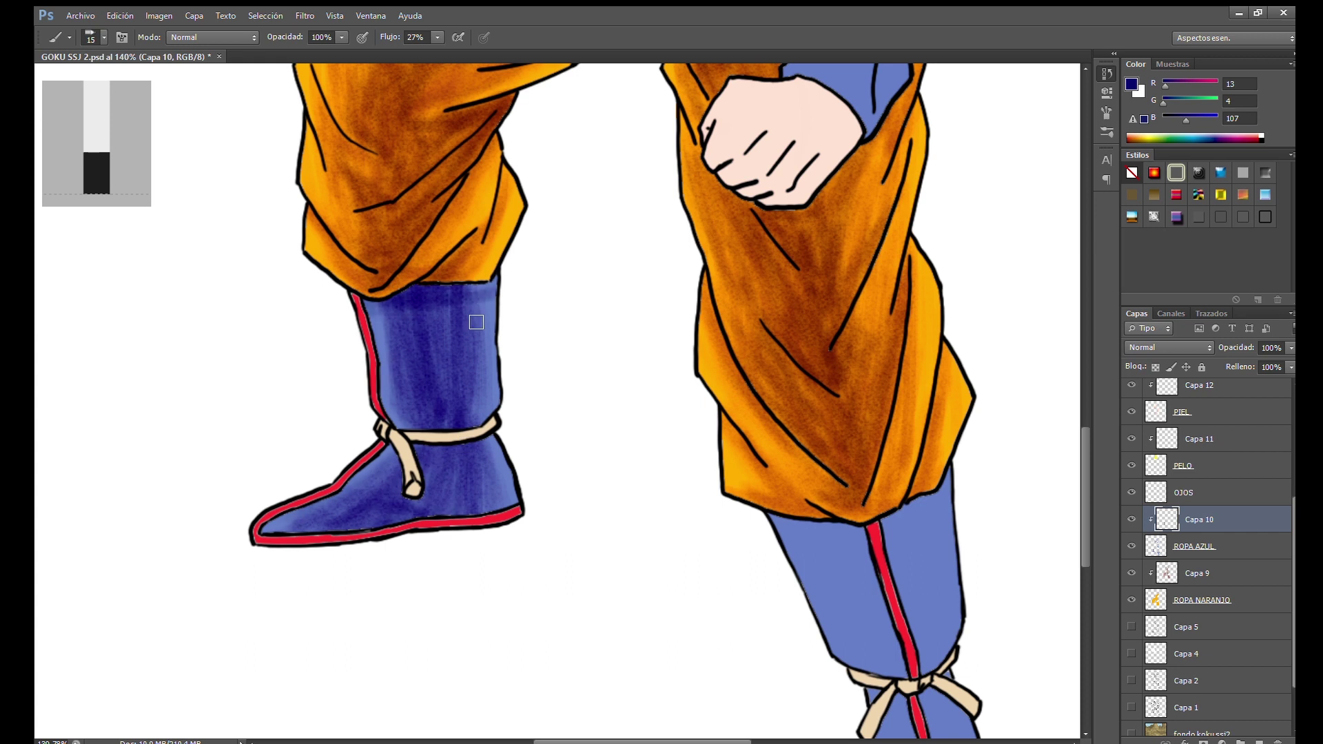
Shade the other blue leg's wrap and boot foot in navy
{"action": "left_click_drag", "start_coordinate": [743, 619], "coordinate": [422, 428]}
{"action": "mouse_move", "coordinate": [584, 399]}
{"action": "left_mouse_down"}
{"action": "mouse_move", "coordinate": [334, 245]}
{"action": "mouse_move", "coordinate": [386, 331]}
{"action": "mouse_move", "coordinate": [431, 154]}
{"action": "mouse_move", "coordinate": [444, 255]}
{"action": "left_mouse_up"}
{"action": "left_click_drag", "start_coordinate": [412, 386], "coordinate": [422, 503]}
{"action": "left_click_drag", "start_coordinate": [482, 406], "coordinate": [476, 510]}
{"action": "left_click_drag", "start_coordinate": [463, 386], "coordinate": [454, 324]}
{"action": "mouse_move", "coordinate": [296, 197]}
{"action": "left_mouse_down"}
{"action": "mouse_move", "coordinate": [393, 203]}
{"action": "mouse_move", "coordinate": [357, 209]}
{"action": "mouse_move", "coordinate": [366, 281]}
{"action": "mouse_move", "coordinate": [393, 308]}
{"action": "mouse_move", "coordinate": [417, 187]}
{"action": "mouse_move", "coordinate": [434, 524]}
{"action": "left_mouse_up"}
Shade both sides of the red stripe in navy and start darkening the wristband
{"action": "mouse_move", "coordinate": [448, 365]}
{"action": "left_mouse_down"}
{"action": "mouse_move", "coordinate": [490, 464]}
{"action": "mouse_move", "coordinate": [445, 348]}
{"action": "mouse_move", "coordinate": [440, 170]}
{"action": "left_mouse_up"}
{"action": "left_click_drag", "start_coordinate": [386, 214], "coordinate": [341, 295]}
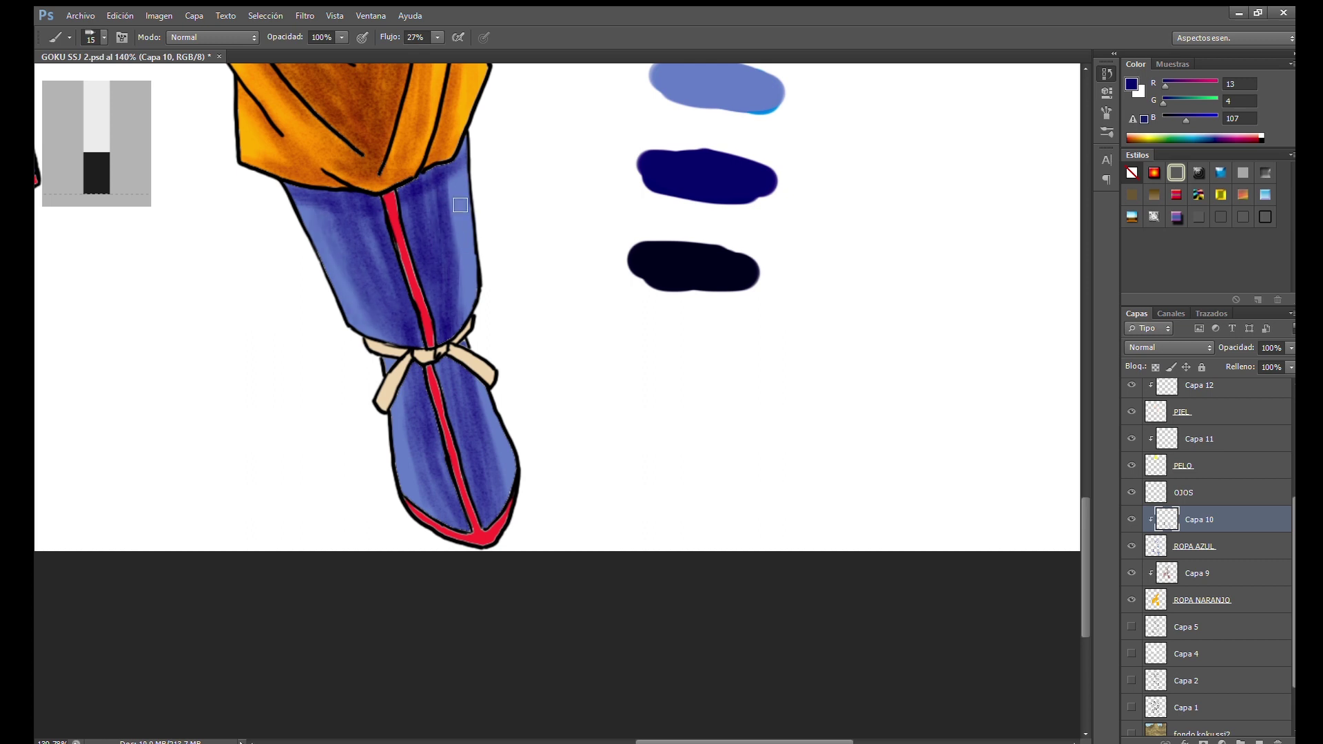
{"action": "left_click_drag", "start_coordinate": [467, 346], "coordinate": [459, 172]}
{"action": "left_click_drag", "start_coordinate": [496, 393], "coordinate": [426, 512]}
{"action": "left_click_drag", "start_coordinate": [441, 366], "coordinate": [420, 326]}
{"action": "left_click_drag", "start_coordinate": [396, 197], "coordinate": [359, 286]}
{"action": "mouse_move", "coordinate": [427, 172]}
{"action": "left_mouse_down"}
{"action": "mouse_move", "coordinate": [427, 213]}
{"action": "mouse_move", "coordinate": [383, 275]}
{"action": "mouse_move", "coordinate": [443, 169]}
{"action": "left_mouse_up"}
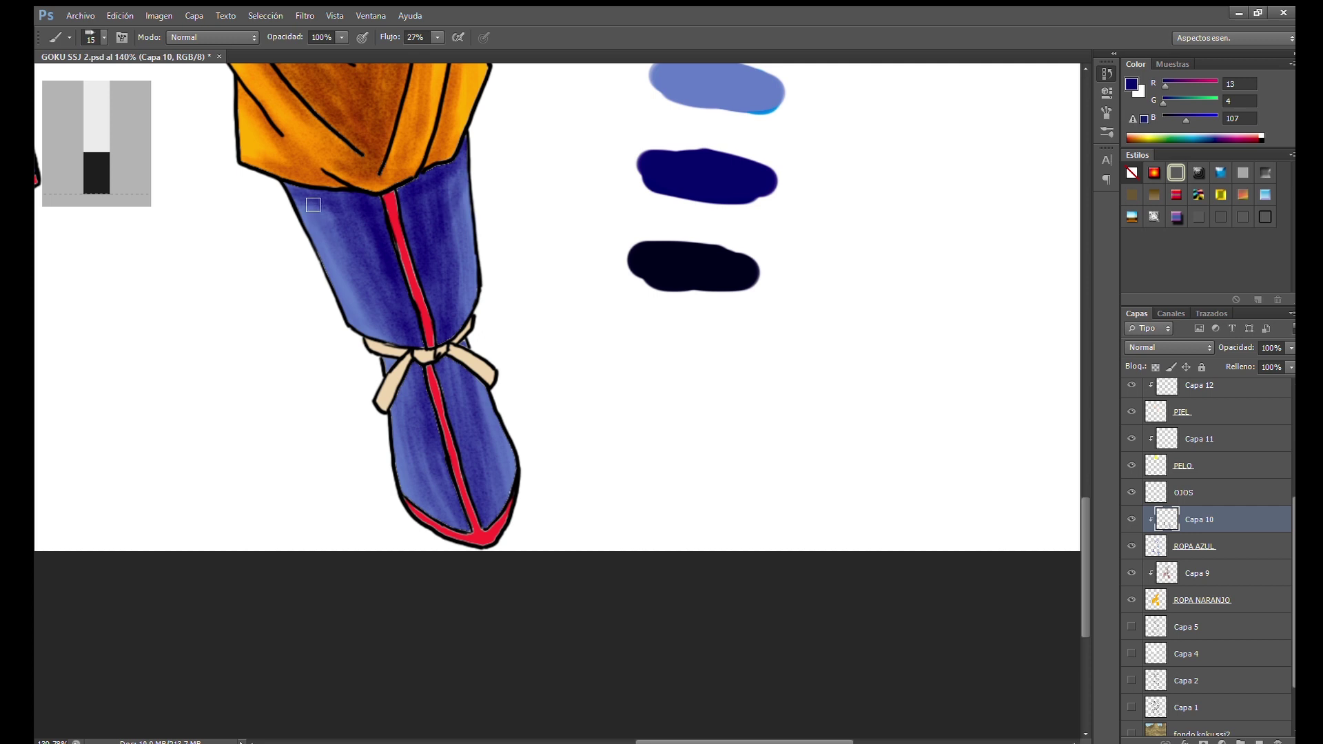
{"action": "scroll", "coordinate": [516, 348], "scroll_direction": "up", "scroll_amount": 8}
{"action": "scroll", "coordinate": [476, 389], "scroll_direction": "right", "scroll_amount": 3}
{"action": "mouse_move", "coordinate": [521, 323]}
{"action": "left_mouse_down"}
{"action": "mouse_move", "coordinate": [551, 372]}
{"action": "mouse_move", "coordinate": [523, 385]}
{"action": "mouse_move", "coordinate": [572, 359]}
{"action": "mouse_move", "coordinate": [515, 305]}
{"action": "mouse_move", "coordinate": [544, 386]}
{"action": "mouse_move", "coordinate": [582, 414]}
{"action": "mouse_move", "coordinate": [530, 390]}
{"action": "mouse_move", "coordinate": [533, 327]}
{"action": "mouse_move", "coordinate": [571, 396]}
{"action": "left_mouse_up"}
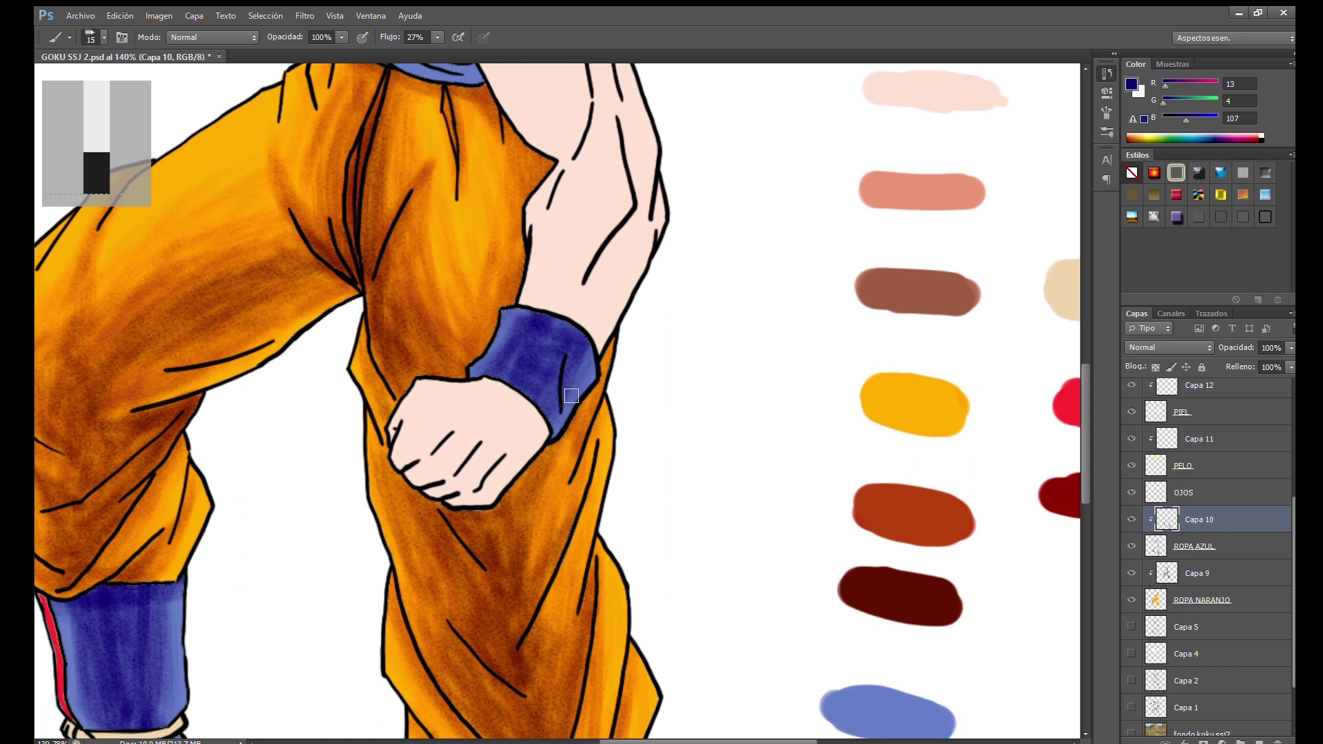
Shade the wristband, the sash under the chest and the shoulder sleeve band with darker navy
{"action": "left_click_drag", "start_coordinate": [172, 103], "coordinate": [524, 343]}
{"action": "mouse_move", "coordinate": [584, 309]}
{"action": "left_mouse_down"}
{"action": "mouse_move", "coordinate": [524, 324]}
{"action": "mouse_move", "coordinate": [500, 306]}
{"action": "mouse_move", "coordinate": [544, 290]}
{"action": "mouse_move", "coordinate": [553, 378]}
{"action": "mouse_move", "coordinate": [544, 317]}
{"action": "mouse_move", "coordinate": [565, 372]}
{"action": "left_mouse_up"}
{"action": "left_click_drag", "start_coordinate": [850, 308], "coordinate": [506, 407]}
{"action": "mouse_move", "coordinate": [605, 591]}
{"action": "left_mouse_down"}
{"action": "mouse_move", "coordinate": [514, 530]}
{"action": "mouse_move", "coordinate": [654, 593]}
{"action": "mouse_move", "coordinate": [499, 533]}
{"action": "mouse_move", "coordinate": [652, 599]}
{"action": "left_mouse_up"}
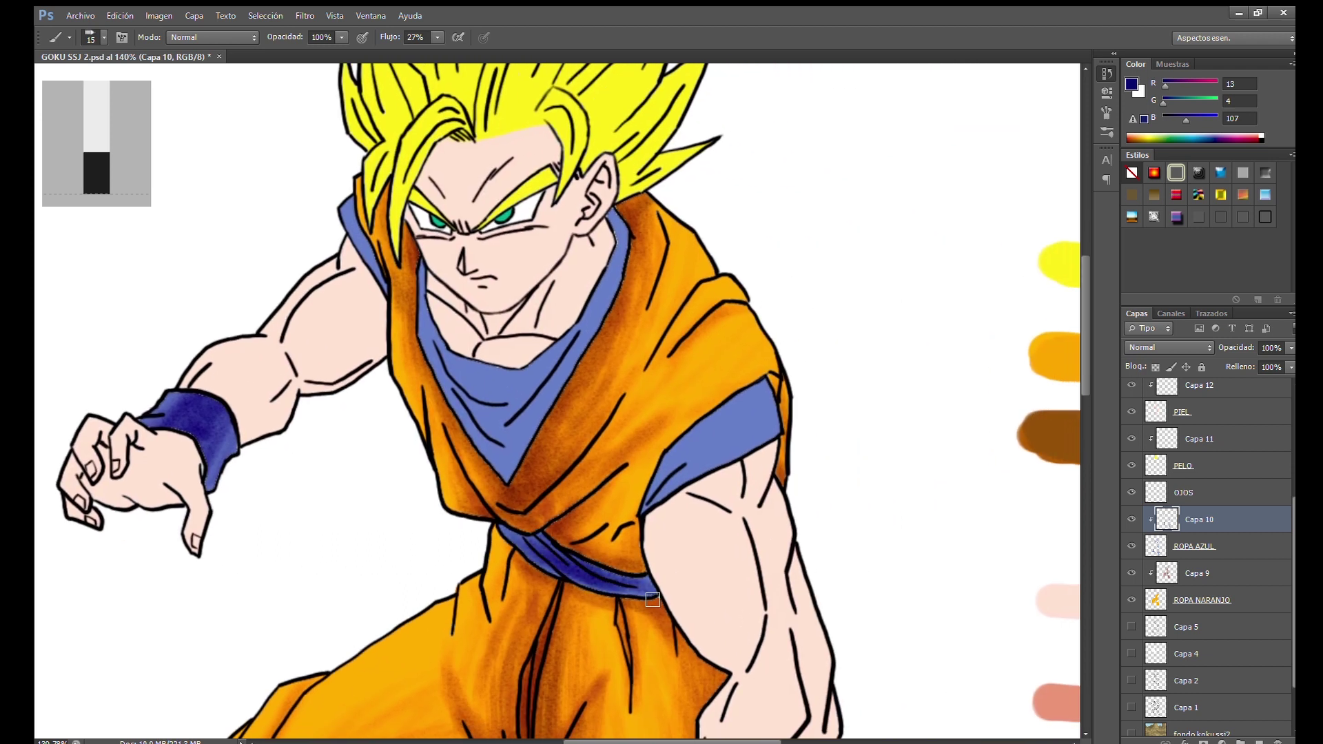
{"action": "mouse_move", "coordinate": [700, 448]}
{"action": "left_mouse_down"}
{"action": "mouse_move", "coordinate": [654, 492]}
{"action": "mouse_move", "coordinate": [765, 420]}
{"action": "mouse_move", "coordinate": [773, 391]}
{"action": "mouse_move", "coordinate": [656, 514]}
{"action": "mouse_move", "coordinate": [724, 437]}
{"action": "mouse_move", "coordinate": [675, 399]}
{"action": "mouse_move", "coordinate": [710, 348]}
{"action": "mouse_move", "coordinate": [687, 430]}
{"action": "mouse_move", "coordinate": [607, 443]}
{"action": "left_mouse_up"}
Shade across the blue collar with darker navy and zoom back out
{"action": "left_click_drag", "start_coordinate": [530, 409], "coordinate": [565, 490]}
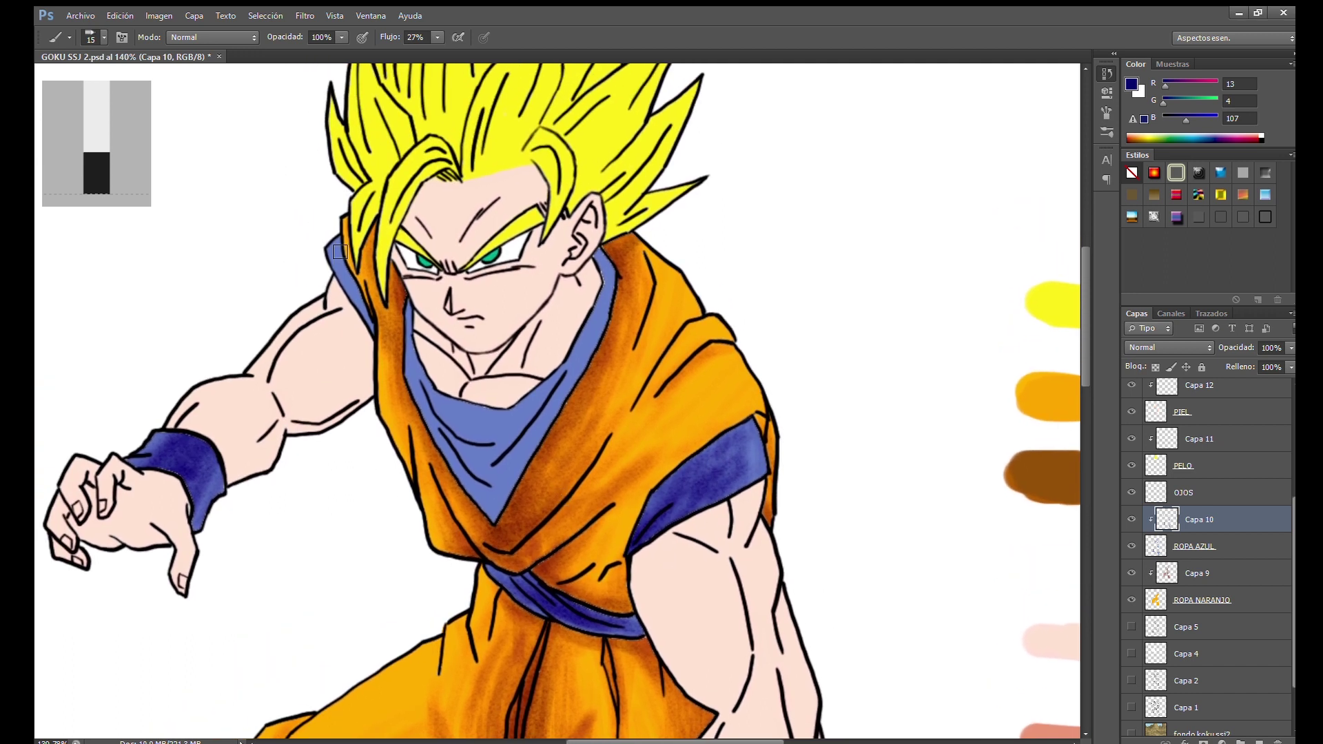
{"action": "left_click_drag", "start_coordinate": [334, 227], "coordinate": [361, 279]}
{"action": "mouse_move", "coordinate": [418, 339]}
{"action": "left_mouse_down"}
{"action": "mouse_move", "coordinate": [538, 431]}
{"action": "mouse_move", "coordinate": [483, 482]}
{"action": "mouse_move", "coordinate": [496, 462]}
{"action": "mouse_move", "coordinate": [468, 441]}
{"action": "mouse_move", "coordinate": [540, 414]}
{"action": "mouse_move", "coordinate": [468, 482]}
{"action": "mouse_move", "coordinate": [531, 434]}
{"action": "mouse_move", "coordinate": [504, 472]}
{"action": "mouse_move", "coordinate": [476, 448]}
{"action": "mouse_move", "coordinate": [541, 414]}
{"action": "mouse_move", "coordinate": [513, 413]}
{"action": "left_mouse_up"}
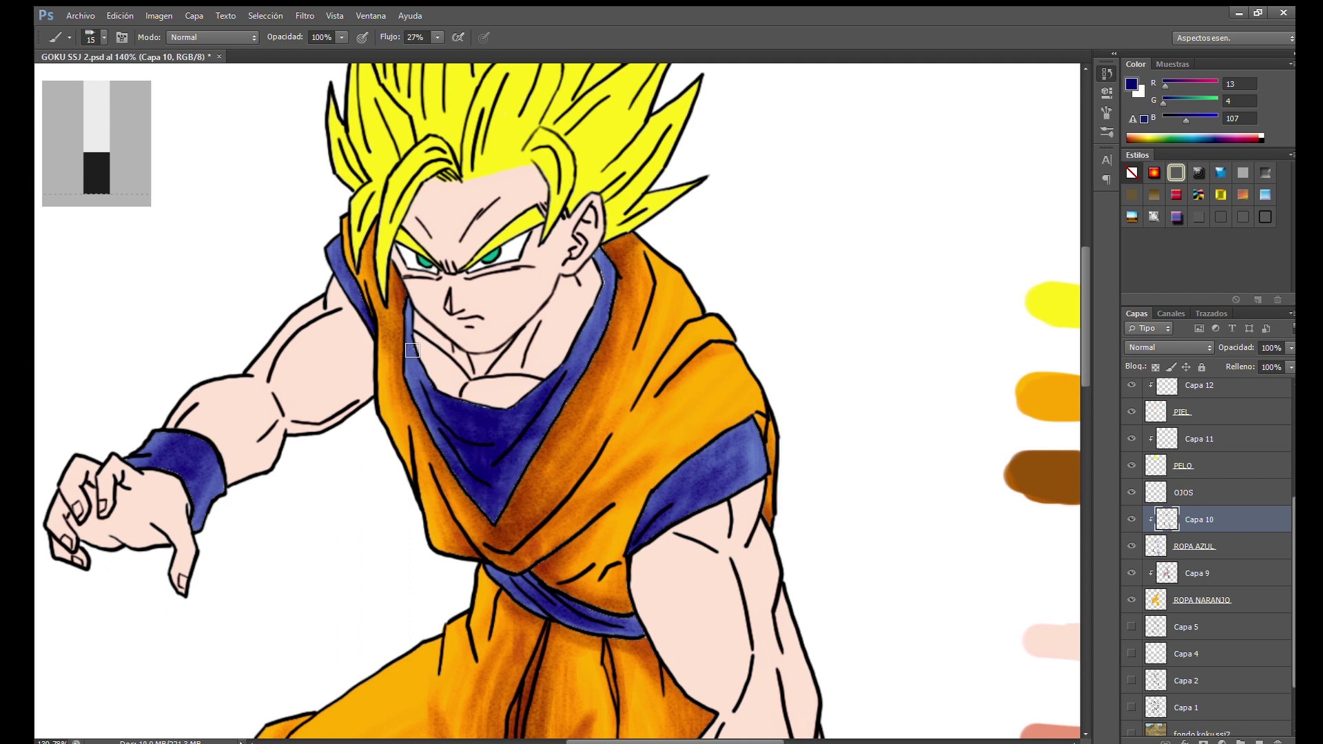
{"action": "scroll", "coordinate": [663, 403], "scroll_direction": "down", "scroll_amount": 5}
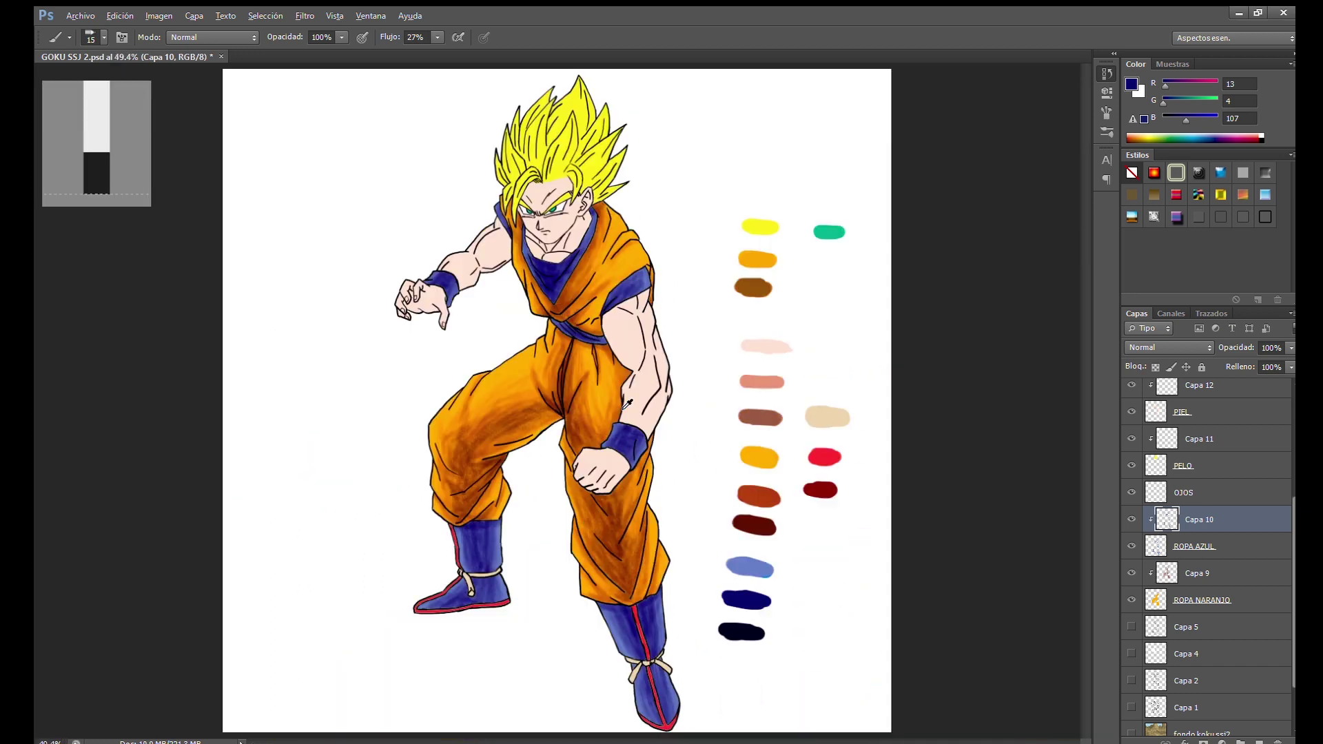
Paint dark blue shading along the boot's red stripe and over the left boot
{"action": "key", "text": "alt"}
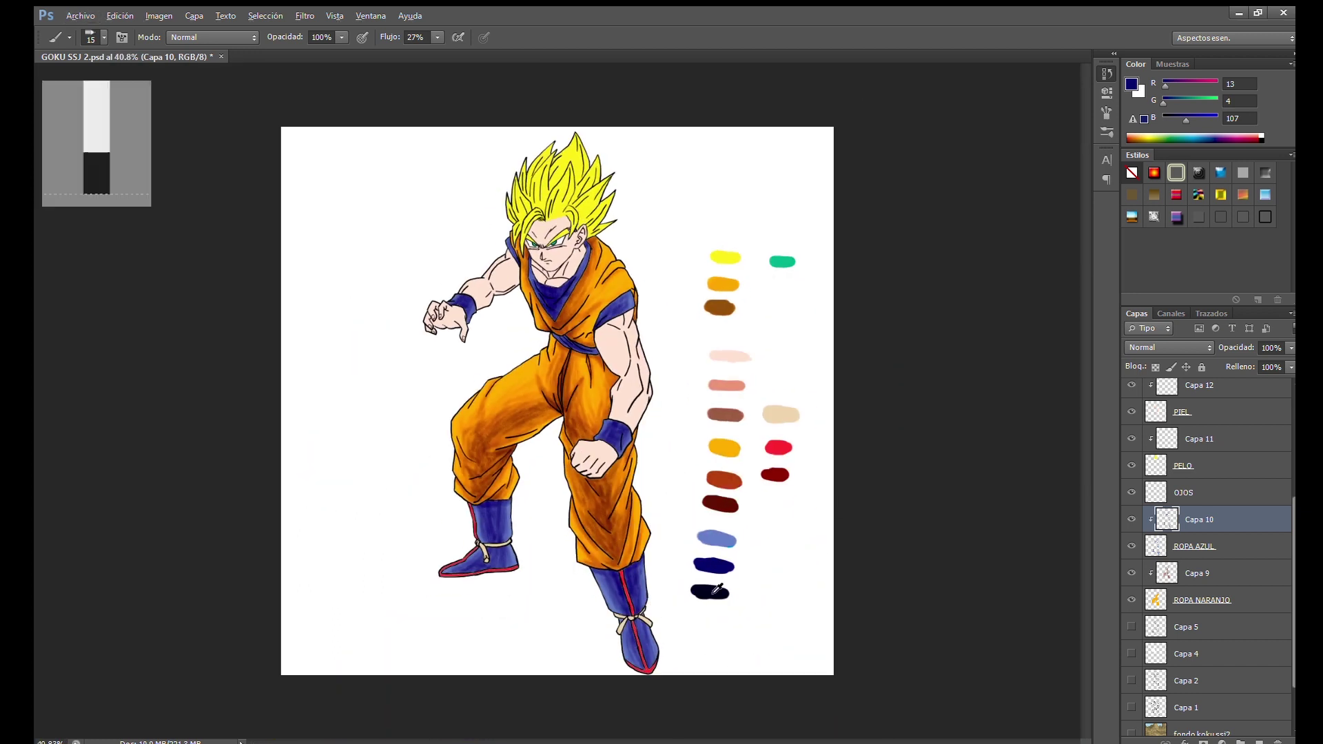
{"action": "scroll", "coordinate": [494, 486], "scroll_direction": "up", "scroll_amount": 3}
{"action": "scroll", "coordinate": [662, 443], "scroll_direction": "up", "scroll_amount": 2}
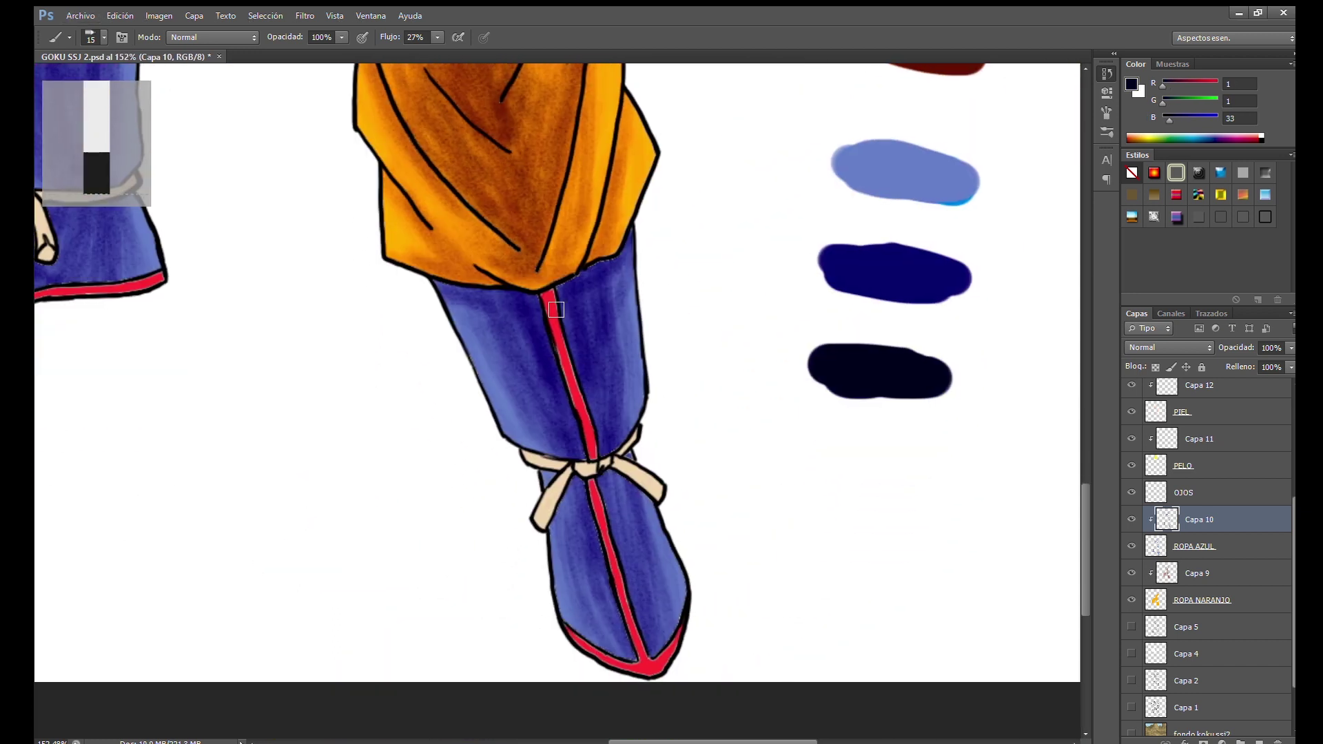
{"action": "left_click_drag", "start_coordinate": [586, 383], "coordinate": [609, 435]}
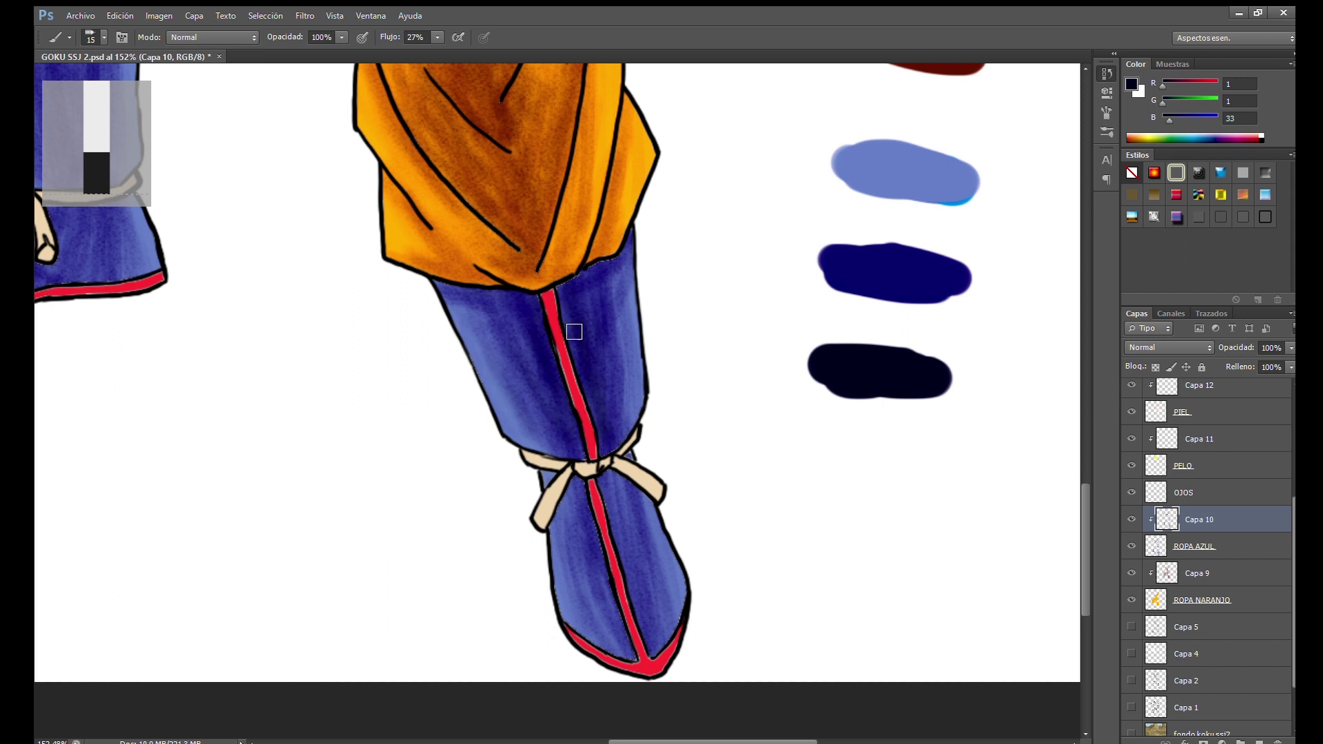
{"action": "left_click_drag", "start_coordinate": [610, 539], "coordinate": [631, 651]}
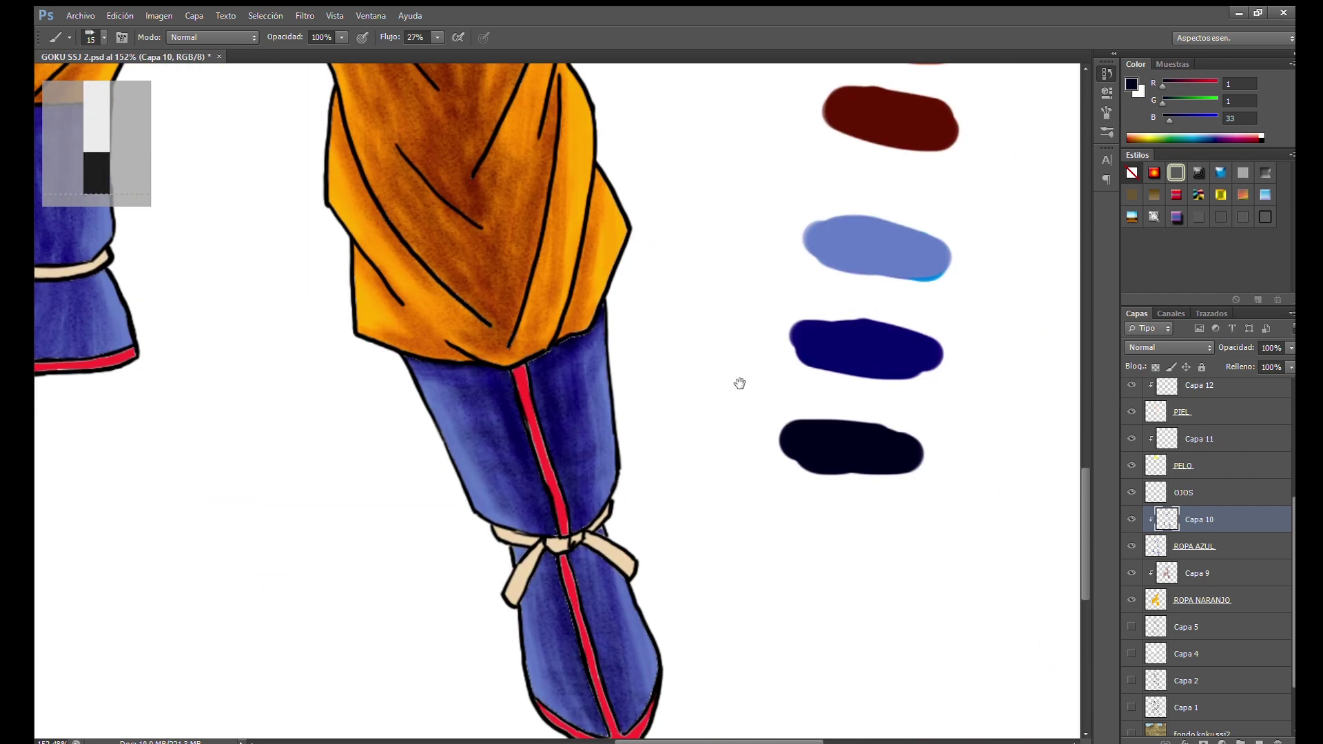
{"action": "left_click_drag", "start_coordinate": [739, 383], "coordinate": [1042, 483]}
{"action": "mouse_move", "coordinate": [381, 207]}
{"action": "left_mouse_down"}
{"action": "mouse_move", "coordinate": [351, 365]}
{"action": "mouse_move", "coordinate": [316, 233]}
{"action": "mouse_move", "coordinate": [405, 295]}
{"action": "left_mouse_up"}
{"action": "mouse_move", "coordinate": [406, 248]}
{"action": "left_mouse_down"}
{"action": "mouse_move", "coordinate": [403, 407]}
{"action": "mouse_move", "coordinate": [303, 462]}
{"action": "left_mouse_up"}
{"action": "mouse_move", "coordinate": [1034, 599]}
{"action": "left_mouse_down"}
{"action": "mouse_move", "coordinate": [727, 392]}
{"action": "mouse_move", "coordinate": [526, 393]}
{"action": "left_mouse_up"}
Add near-black navy deep shadow to the left boot's foot and ankle
{"action": "left_click", "coordinate": [647, 339], "text": "alt"}
{"action": "left_click_drag", "start_coordinate": [461, 427], "coordinate": [451, 207]}
{"action": "left_click_drag", "start_coordinate": [316, 449], "coordinate": [262, 434]}
{"action": "left_click_drag", "start_coordinate": [420, 439], "coordinate": [341, 431]}
{"action": "left_click_drag", "start_coordinate": [375, 330], "coordinate": [421, 278]}
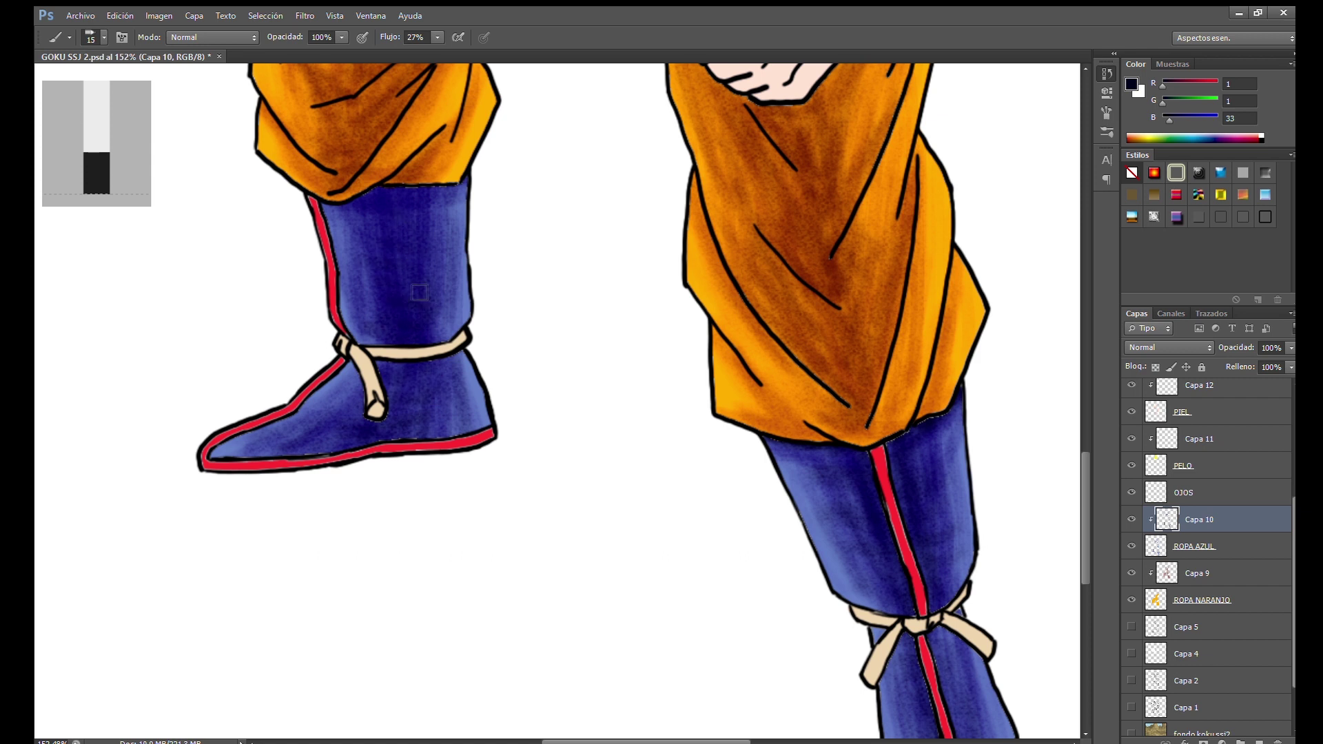
{"action": "scroll", "coordinate": [410, 321], "scroll_direction": "down", "scroll_amount": 1}
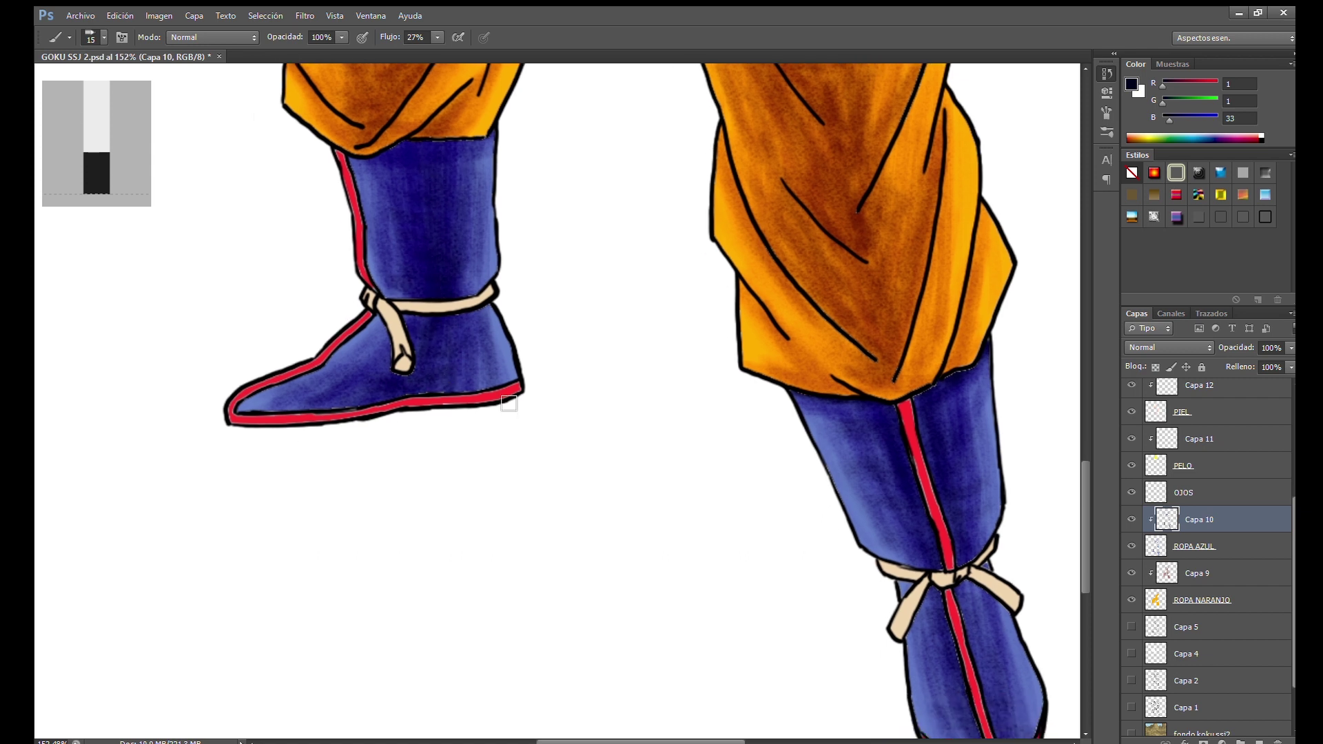
{"action": "left_click_drag", "start_coordinate": [332, 403], "coordinate": [389, 393]}
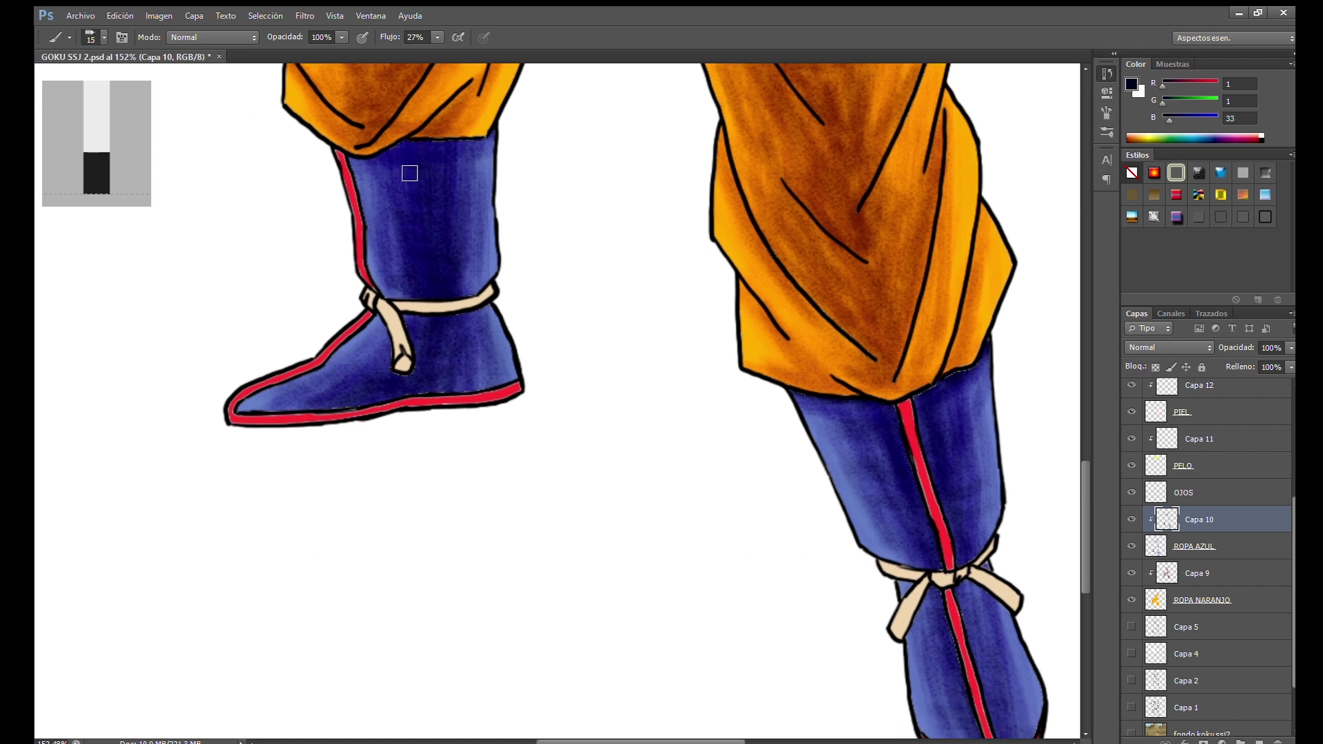
Darken the sides of both wristbands with deeper blue
{"action": "scroll", "coordinate": [674, 424], "scroll_direction": "right", "scroll_amount": 3}
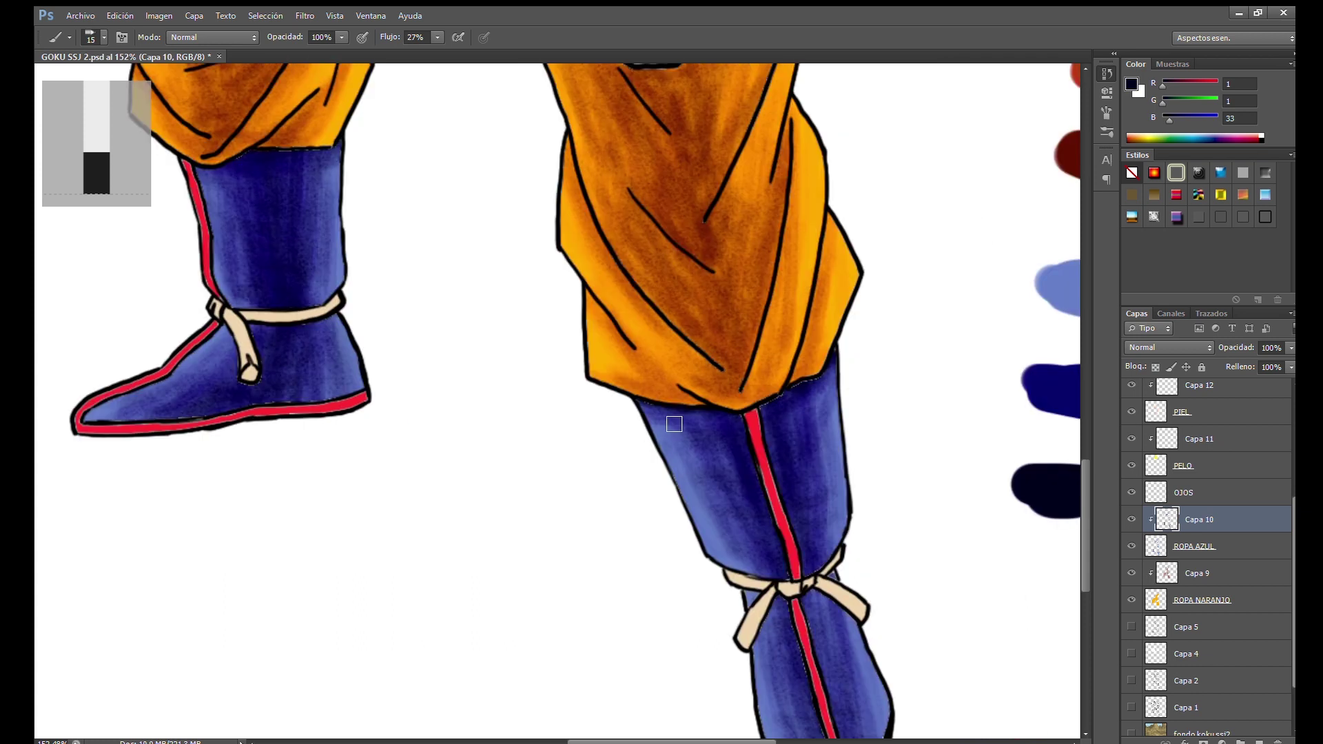
{"action": "scroll", "coordinate": [842, 374], "scroll_direction": "up", "scroll_amount": 5}
{"action": "scroll", "coordinate": [631, 386], "scroll_direction": "up", "scroll_amount": 2}
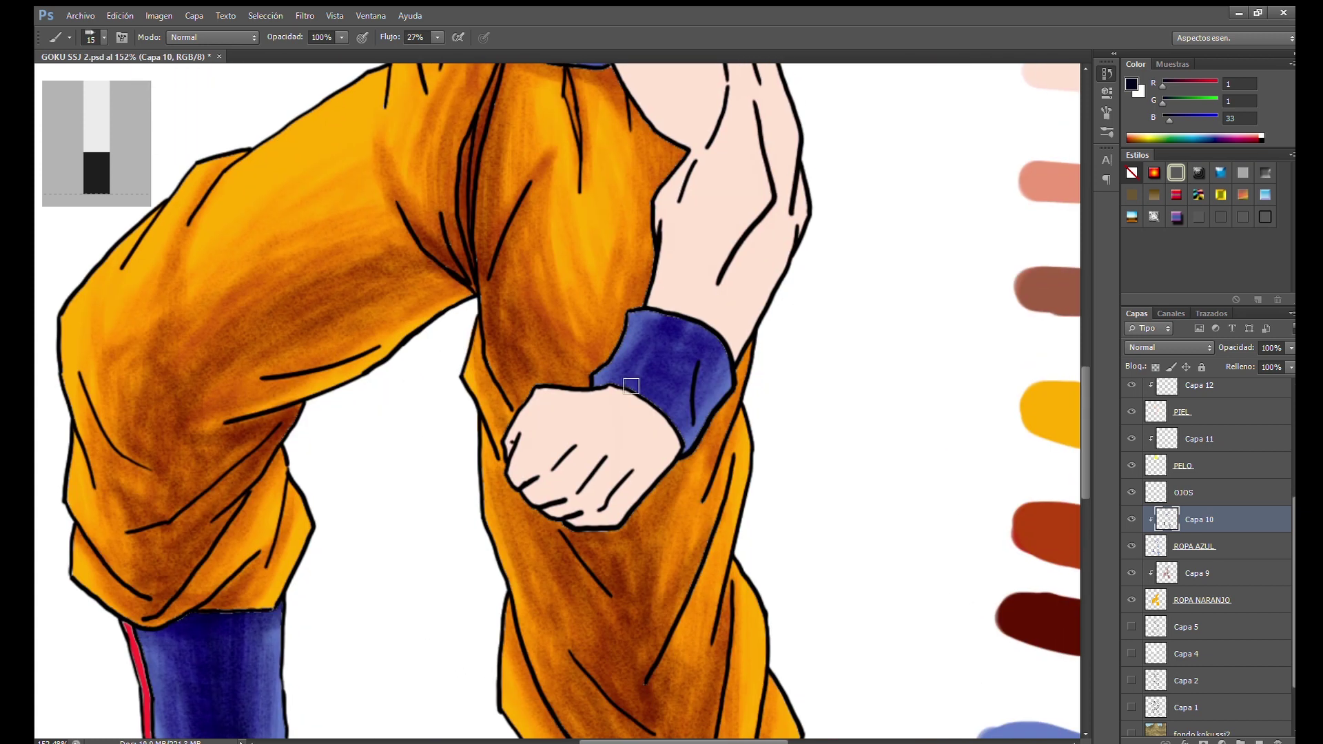
{"action": "left_click_drag", "start_coordinate": [678, 346], "coordinate": [650, 385]}
{"action": "left_click_drag", "start_coordinate": [715, 358], "coordinate": [676, 303]}
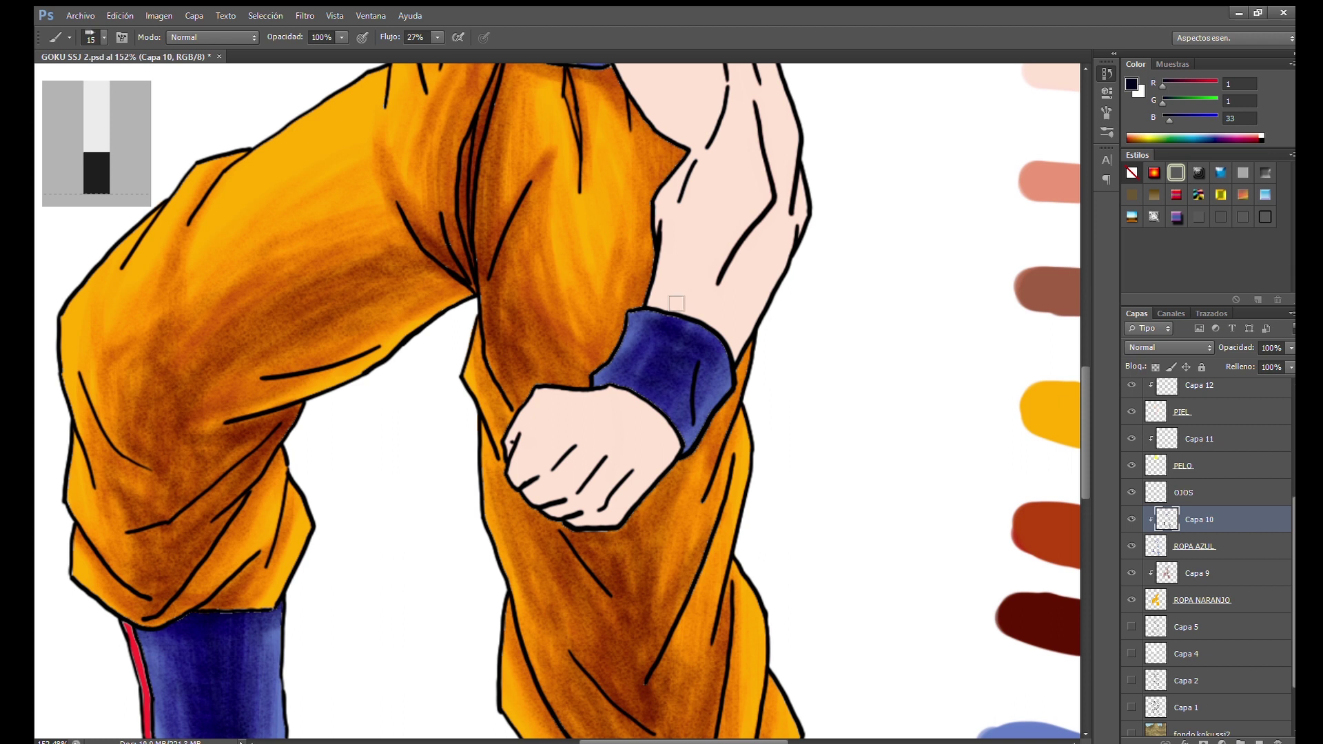
{"action": "scroll", "coordinate": [516, 272], "scroll_direction": "up", "scroll_amount": 5}
{"action": "scroll", "coordinate": [516, 272], "scroll_direction": "left", "scroll_amount": 5}
{"action": "scroll", "coordinate": [567, 408], "scroll_direction": "up", "scroll_amount": 3}
{"action": "scroll", "coordinate": [567, 408], "scroll_direction": "left", "scroll_amount": 2}
{"action": "left_click_drag", "start_coordinate": [573, 318], "coordinate": [550, 354]}
Shade the belt, lower sleeve, undershirt and collar beside the neck darker blue
{"action": "scroll", "coordinate": [545, 362], "scroll_direction": "right", "scroll_amount": 5}
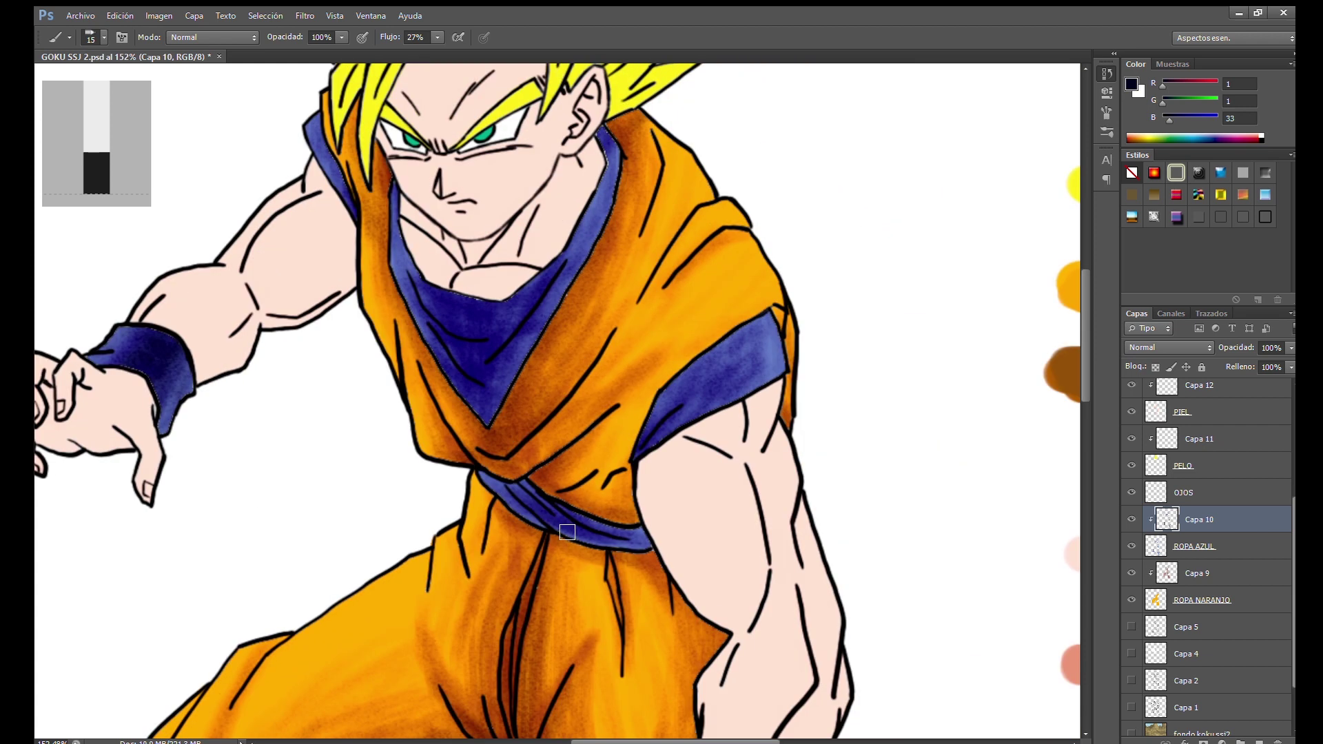
{"action": "mouse_move", "coordinate": [518, 485]}
{"action": "left_mouse_down"}
{"action": "mouse_move", "coordinate": [661, 540]}
{"action": "mouse_move", "coordinate": [553, 512]}
{"action": "left_mouse_up"}
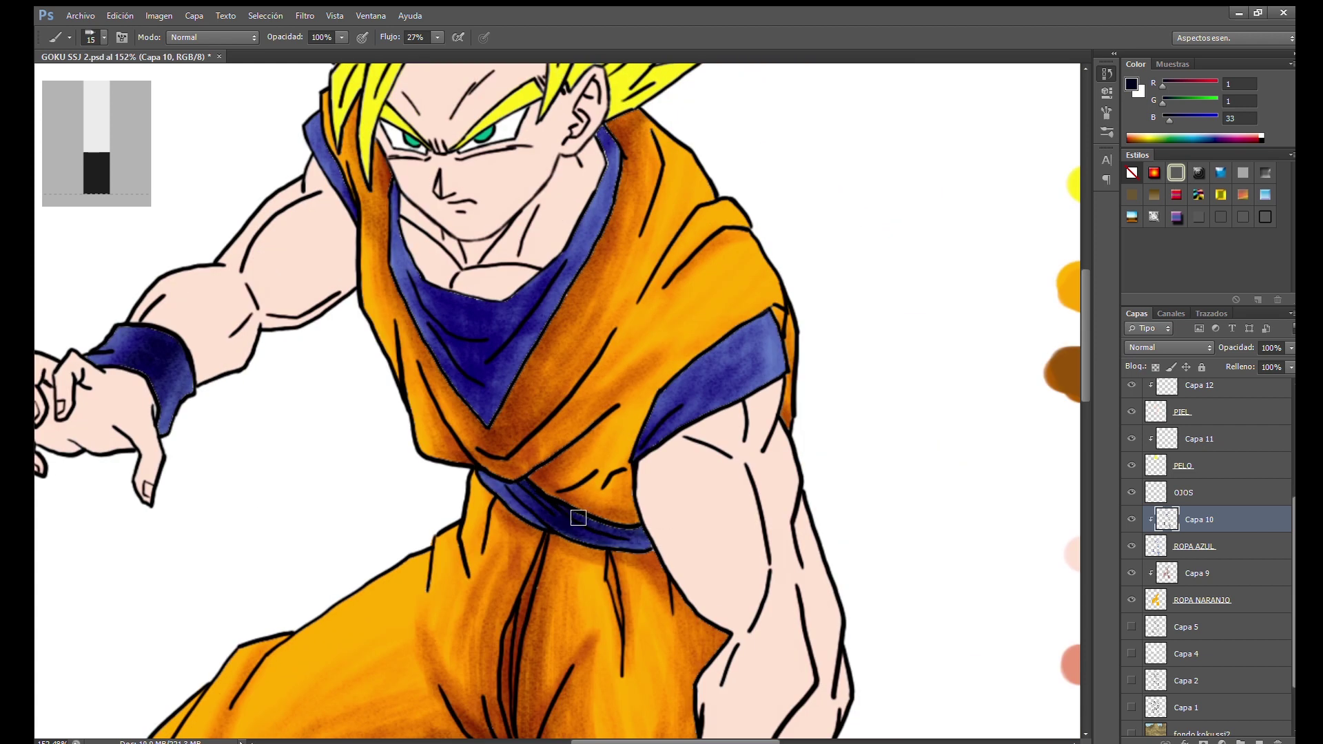
{"action": "mouse_move", "coordinate": [716, 448]}
{"action": "left_mouse_down"}
{"action": "mouse_move", "coordinate": [685, 407]}
{"action": "mouse_move", "coordinate": [651, 443]}
{"action": "left_mouse_up"}
{"action": "scroll", "coordinate": [434, 276], "scroll_direction": "up", "scroll_amount": 1}
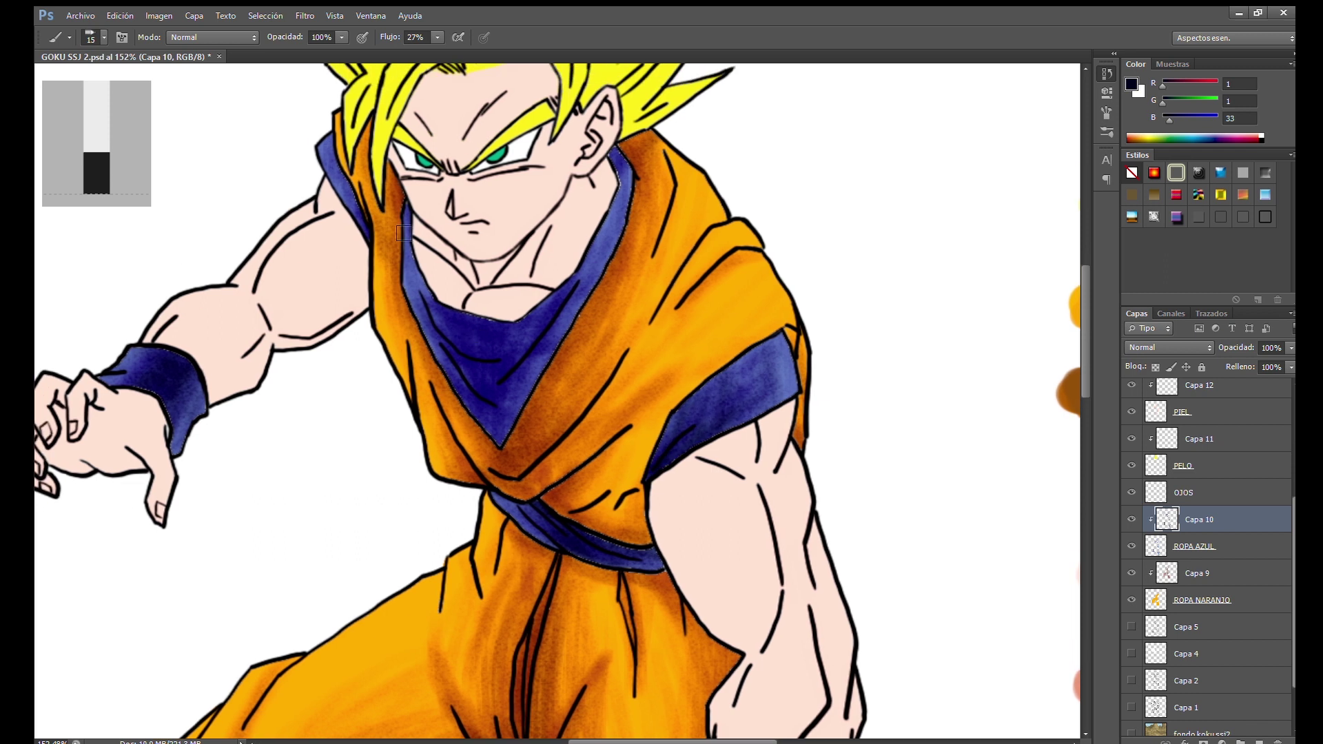
{"action": "mouse_move", "coordinate": [507, 341]}
{"action": "left_mouse_down"}
{"action": "mouse_move", "coordinate": [484, 349]}
{"action": "mouse_move", "coordinate": [490, 332]}
{"action": "left_mouse_up"}
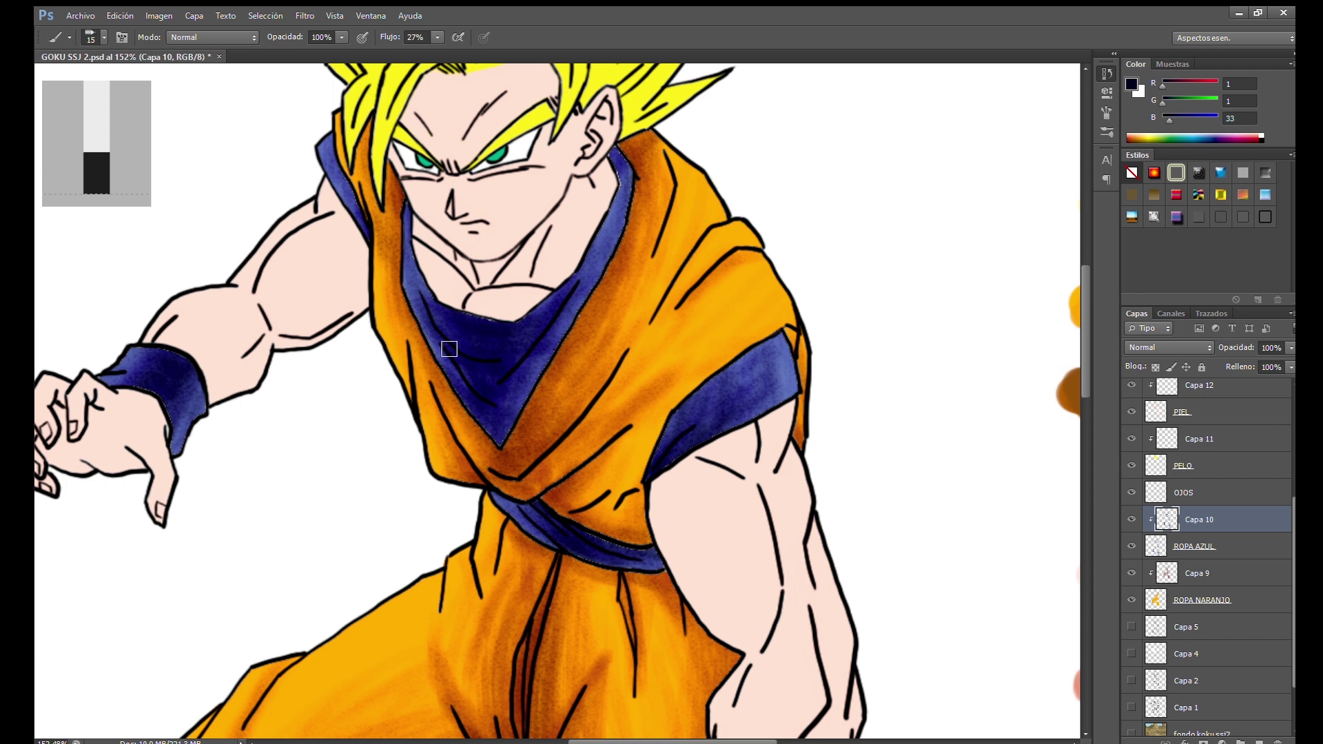
{"action": "scroll", "coordinate": [531, 369], "scroll_direction": "up", "scroll_amount": 4}
{"action": "scroll", "coordinate": [400, 296], "scroll_direction": "up", "scroll_amount": 1}
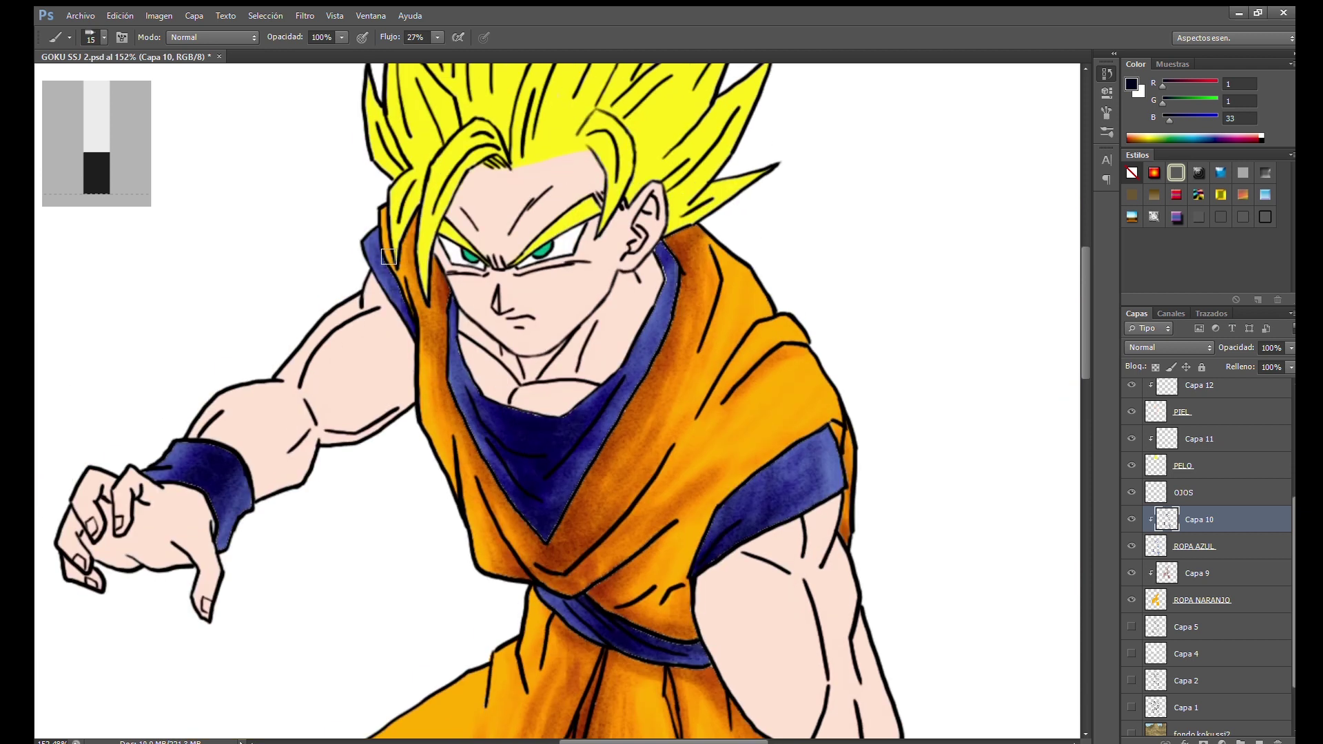
{"action": "left_click_drag", "start_coordinate": [687, 271], "coordinate": [684, 220]}
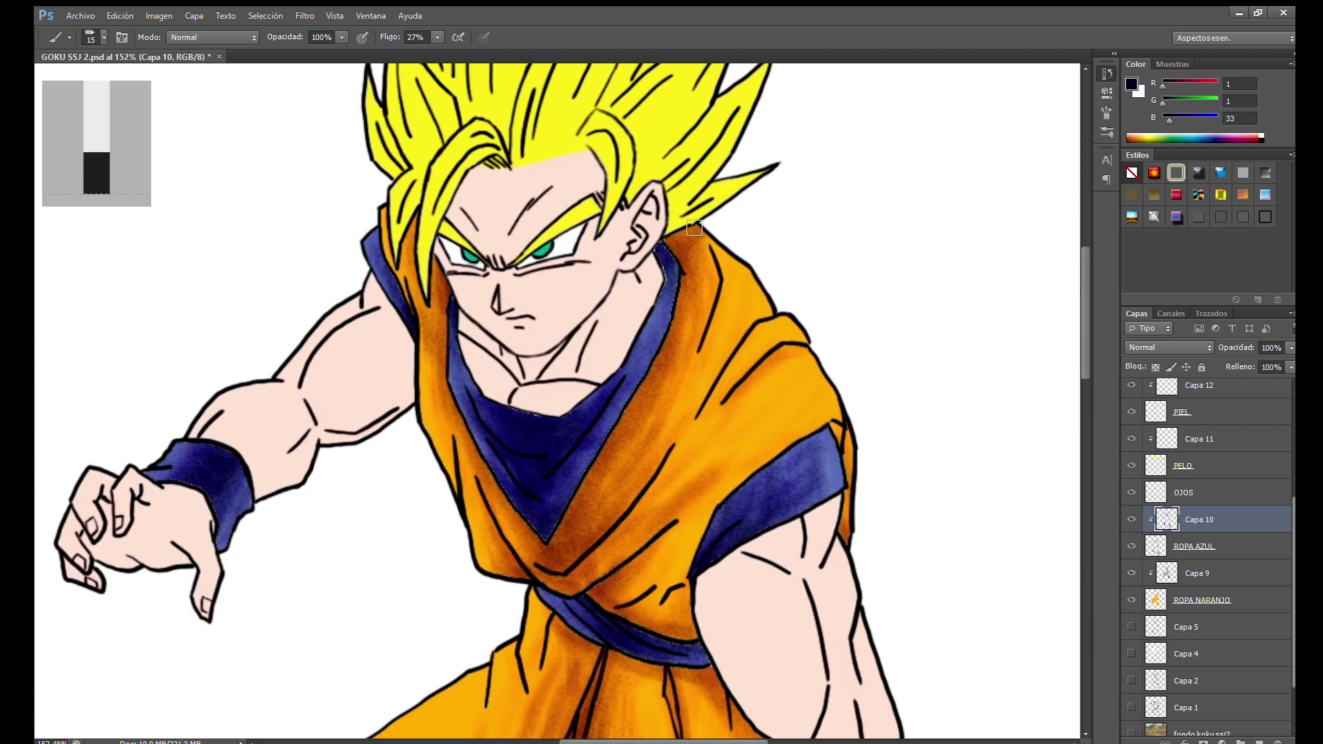
{"action": "scroll", "coordinate": [669, 384], "scroll_direction": "down", "scroll_amount": 5}
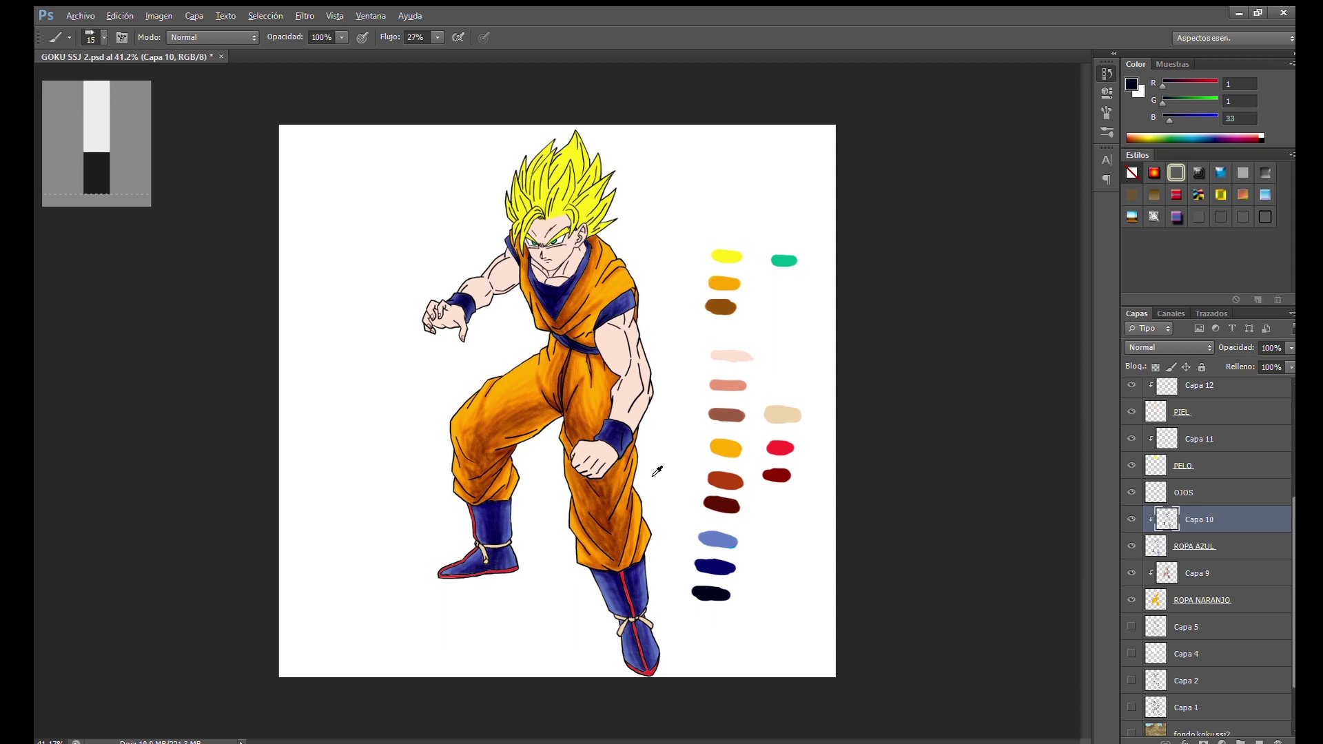
Switch to layer Capa 11 and sample the orange swatch for hair shading
{"action": "scroll", "coordinate": [594, 261], "scroll_direction": "up", "scroll_amount": 4}
{"action": "left_click", "coordinate": [1216, 439]}
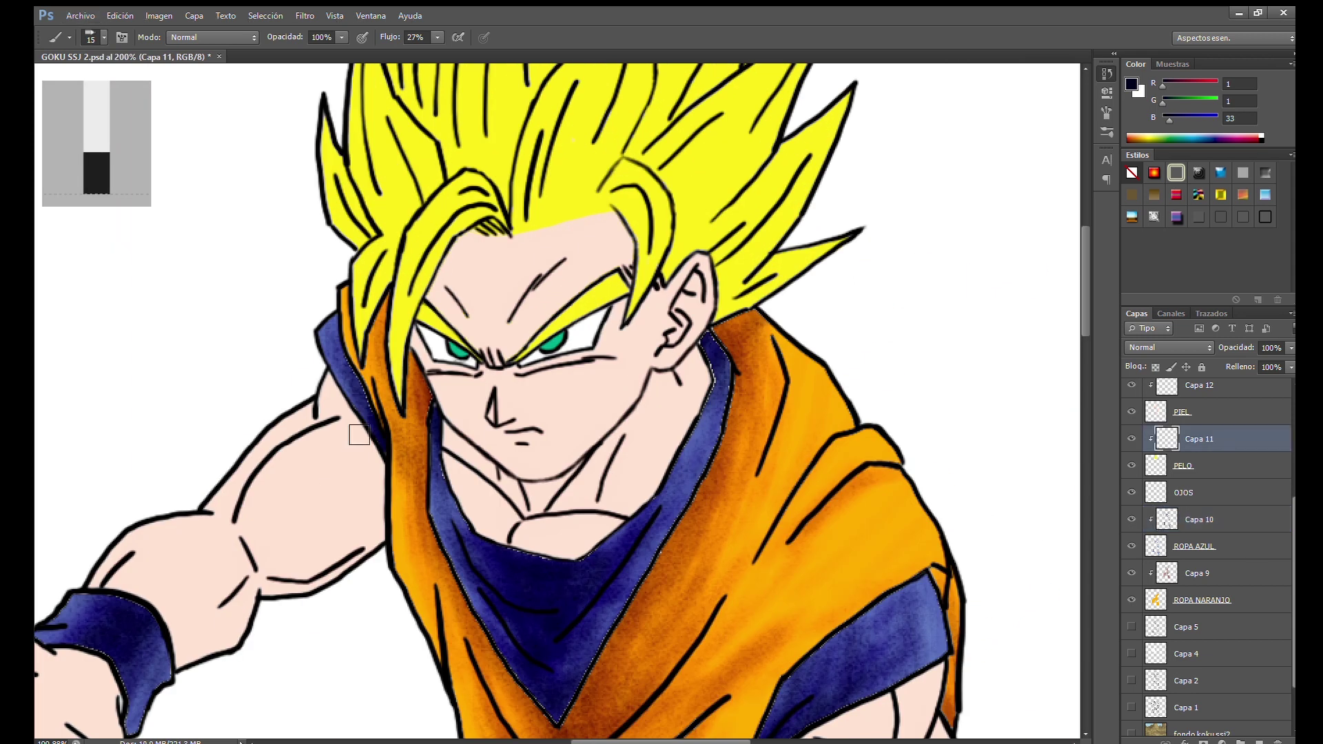
{"action": "scroll", "coordinate": [357, 430], "scroll_direction": "down", "scroll_amount": 1}
{"action": "scroll", "coordinate": [356, 430], "scroll_direction": "down", "scroll_amount": 2}
{"action": "left_click", "coordinate": [803, 467], "text": "alt"}
{"action": "scroll", "coordinate": [276, 263], "scroll_direction": "up", "scroll_amount": 1}
{"action": "scroll", "coordinate": [276, 263], "scroll_direction": "up", "scroll_amount": 1}
{"action": "scroll", "coordinate": [276, 262], "scroll_direction": "up", "scroll_amount": 1}
{"action": "scroll", "coordinate": [276, 263], "scroll_direction": "down", "scroll_amount": 1}
{"action": "scroll", "coordinate": [426, 443], "scroll_direction": "up", "scroll_amount": 1}
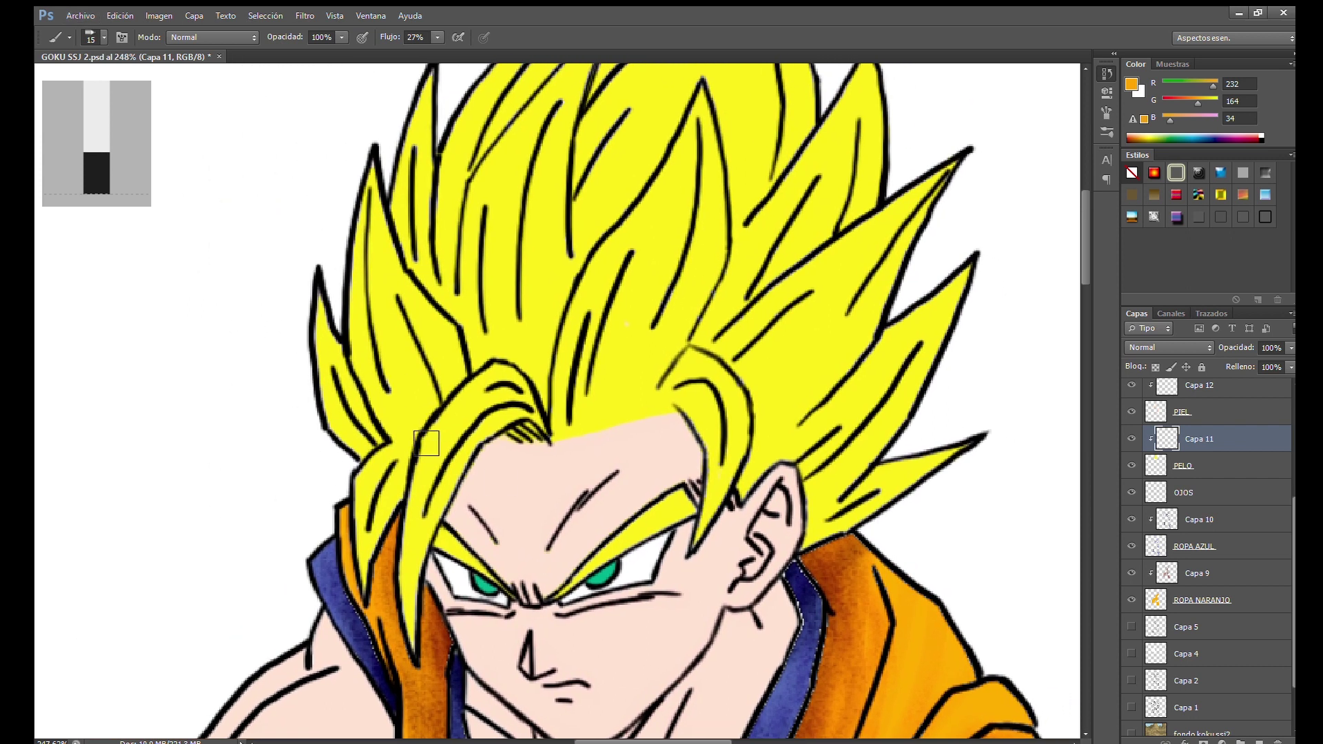
Shade the left hair spike, left strands and the strand above the forehead
{"action": "left_click_drag", "start_coordinate": [402, 334], "coordinate": [387, 226]}
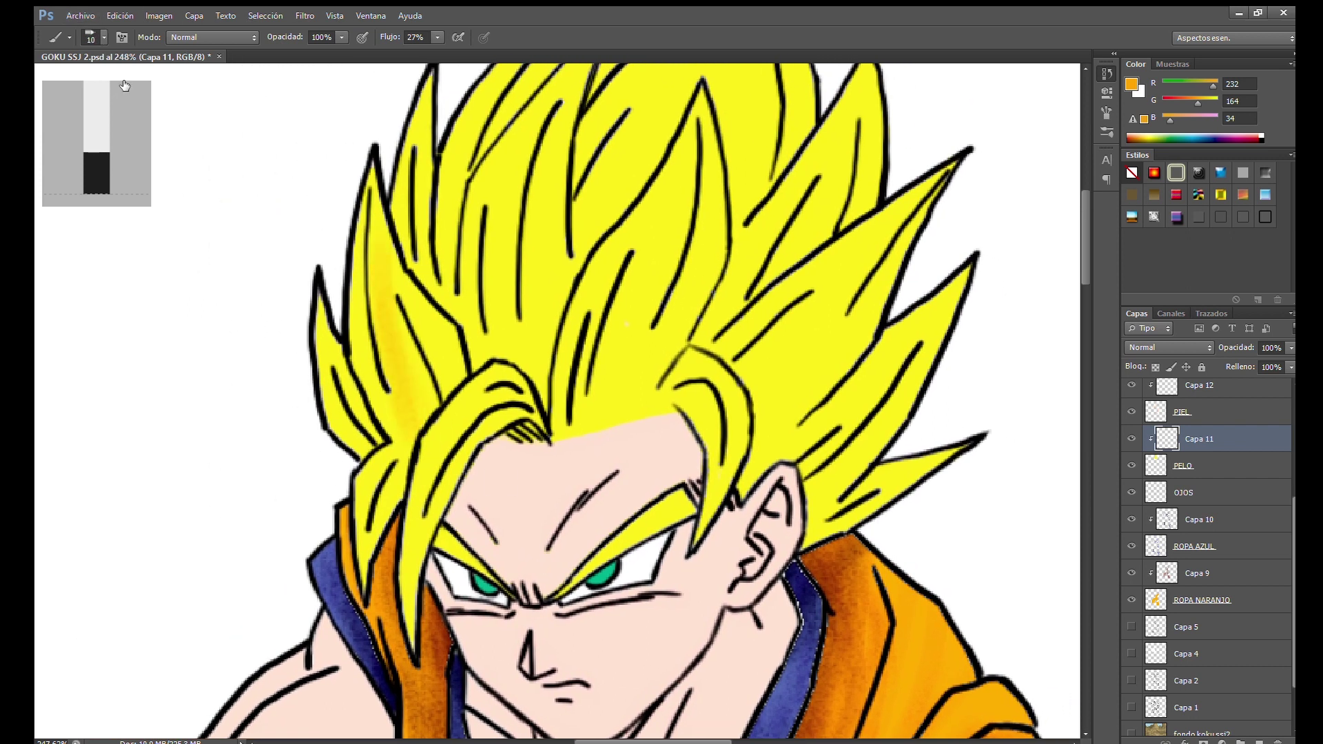
{"action": "mouse_move", "coordinate": [328, 312]}
{"action": "left_mouse_down"}
{"action": "mouse_move", "coordinate": [364, 435]}
{"action": "mouse_move", "coordinate": [407, 282]}
{"action": "left_mouse_up"}
{"action": "scroll", "coordinate": [407, 283], "scroll_direction": "down", "scroll_amount": 1}
{"action": "left_click_drag", "start_coordinate": [413, 399], "coordinate": [379, 510]}
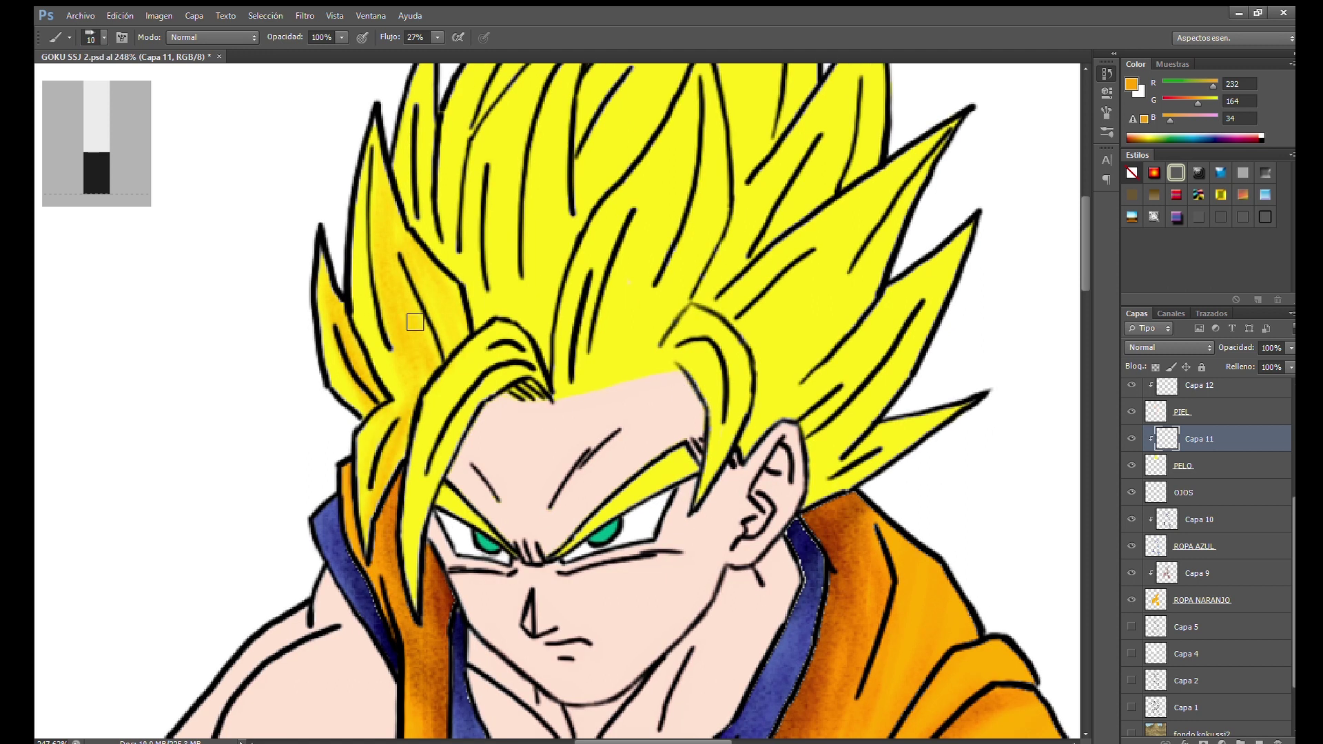
{"action": "scroll", "coordinate": [440, 348], "scroll_direction": "up", "scroll_amount": 2}
{"action": "mouse_move", "coordinate": [427, 344]}
{"action": "left_mouse_down"}
{"action": "mouse_move", "coordinate": [430, 152]}
{"action": "mouse_move", "coordinate": [441, 358]}
{"action": "mouse_move", "coordinate": [396, 482]}
{"action": "left_mouse_up"}
{"action": "scroll", "coordinate": [448, 414], "scroll_direction": "down", "scroll_amount": 3}
{"action": "mouse_move", "coordinate": [475, 331]}
{"action": "left_mouse_down"}
{"action": "mouse_move", "coordinate": [427, 406]}
{"action": "mouse_move", "coordinate": [490, 339]}
{"action": "left_mouse_up"}
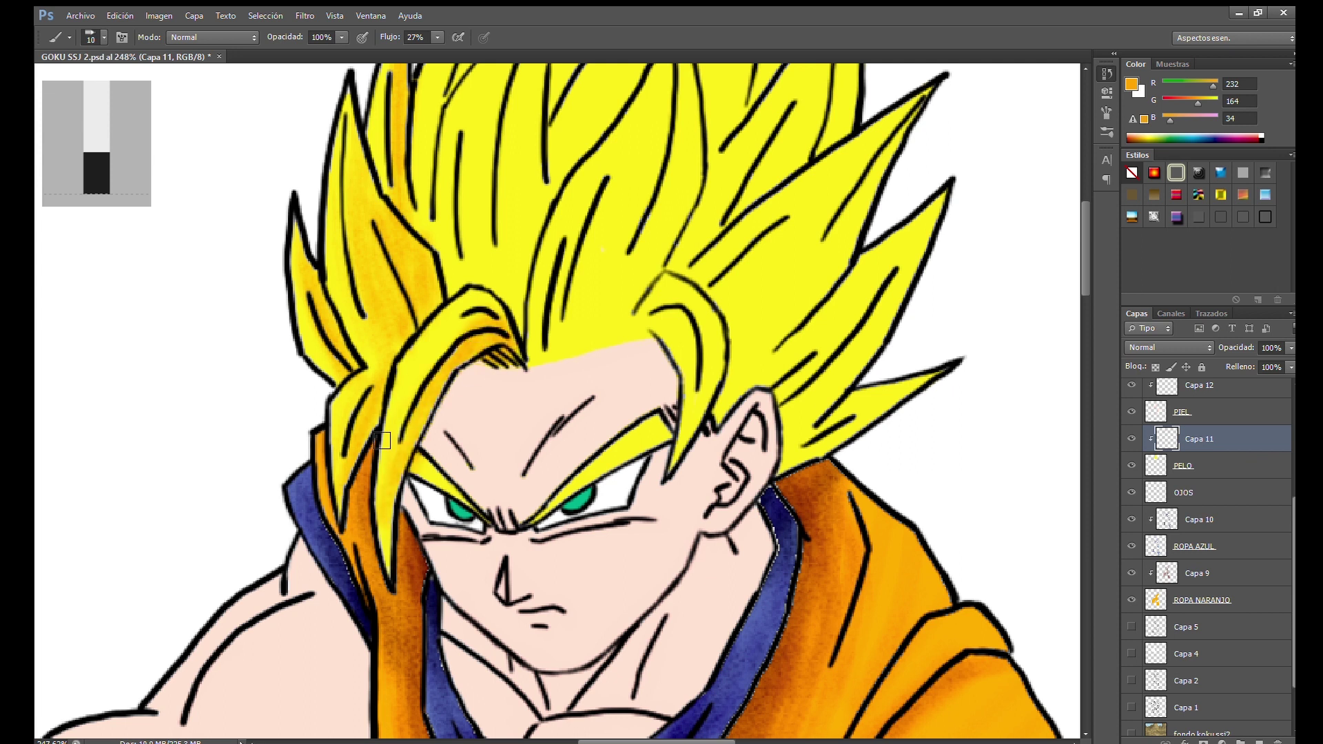
{"action": "scroll", "coordinate": [383, 441], "scroll_direction": "up", "scroll_amount": 3}
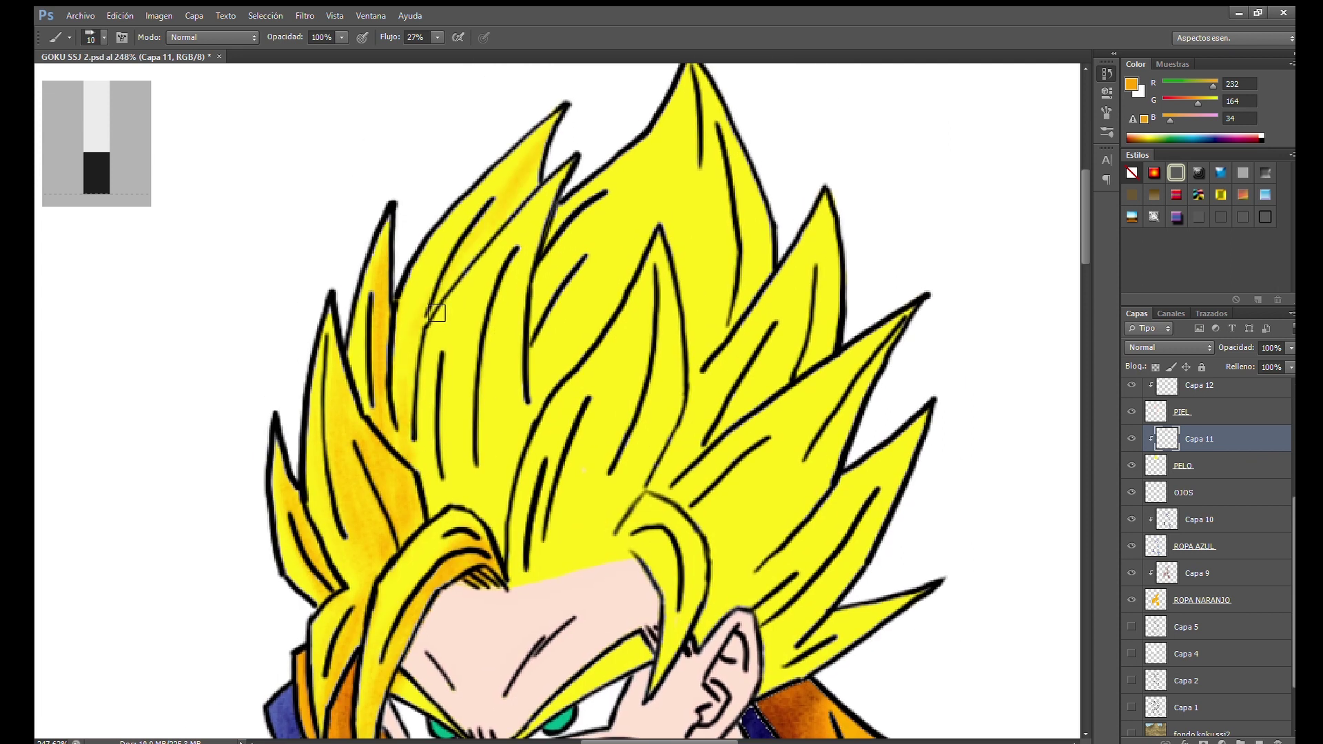
Brush orange shading along the left hair strands down to a strand tip
{"action": "left_click_drag", "start_coordinate": [437, 314], "coordinate": [534, 178]}
{"action": "left_click_drag", "start_coordinate": [441, 296], "coordinate": [537, 254]}
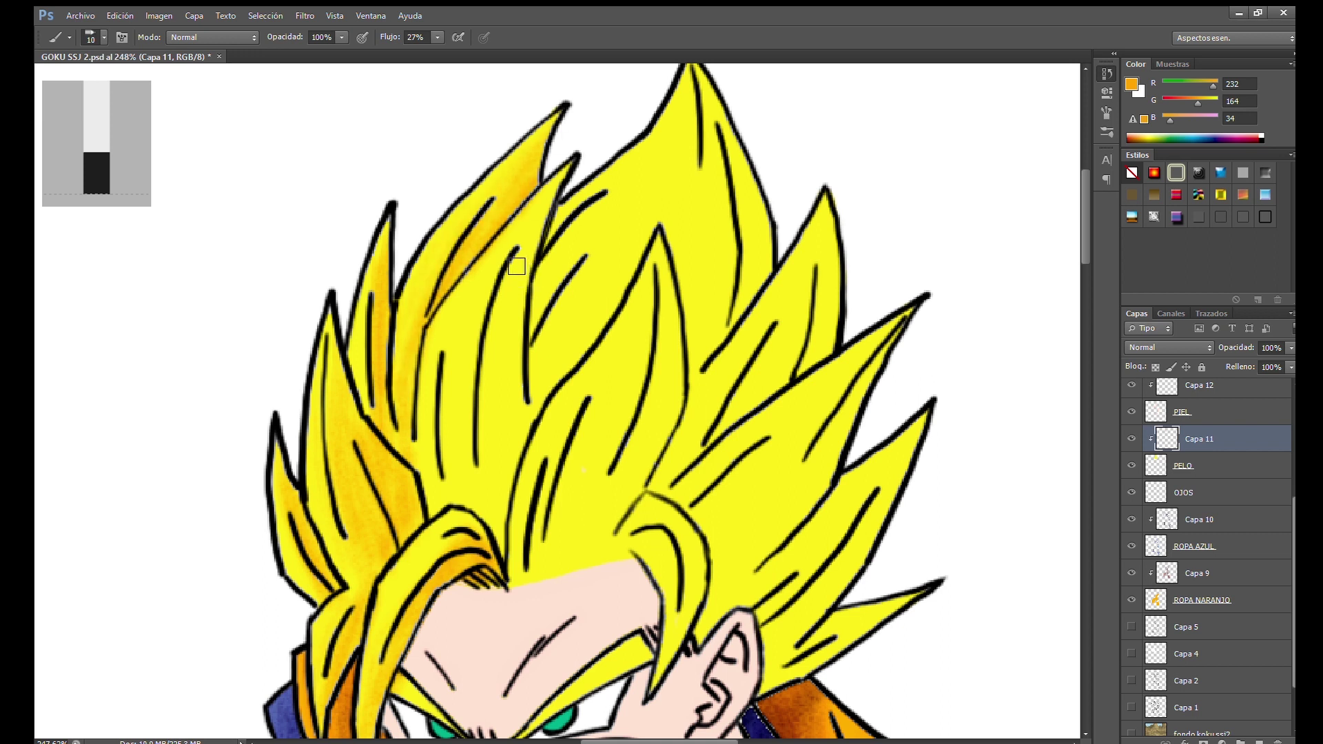
{"action": "left_click_drag", "start_coordinate": [469, 472], "coordinate": [510, 523]}
{"action": "mouse_move", "coordinate": [524, 430]}
{"action": "left_mouse_down"}
{"action": "mouse_move", "coordinate": [431, 514]}
{"action": "mouse_move", "coordinate": [444, 414]}
{"action": "mouse_move", "coordinate": [545, 211]}
{"action": "mouse_move", "coordinate": [479, 481]}
{"action": "mouse_move", "coordinate": [517, 365]}
{"action": "left_mouse_up"}
{"action": "mouse_move", "coordinate": [539, 270]}
{"action": "left_mouse_down"}
{"action": "mouse_move", "coordinate": [492, 316]}
{"action": "mouse_move", "coordinate": [502, 363]}
{"action": "mouse_move", "coordinate": [537, 301]}
{"action": "mouse_move", "coordinate": [655, 207]}
{"action": "mouse_move", "coordinate": [683, 331]}
{"action": "mouse_move", "coordinate": [643, 324]}
{"action": "mouse_move", "coordinate": [641, 207]}
{"action": "mouse_move", "coordinate": [540, 407]}
{"action": "mouse_move", "coordinate": [482, 407]}
{"action": "mouse_move", "coordinate": [540, 366]}
{"action": "mouse_move", "coordinate": [523, 303]}
{"action": "mouse_move", "coordinate": [505, 323]}
{"action": "mouse_move", "coordinate": [639, 250]}
{"action": "mouse_move", "coordinate": [609, 205]}
{"action": "left_mouse_up"}
{"action": "left_click_drag", "start_coordinate": [250, 417], "coordinate": [224, 348]}
{"action": "left_click_drag", "start_coordinate": [289, 453], "coordinate": [373, 335]}
{"action": "left_click_drag", "start_coordinate": [327, 605], "coordinate": [326, 667]}
Shade the central hair spikes, the strand beside the ear and the upper spike orange
{"action": "left_click_drag", "start_coordinate": [641, 372], "coordinate": [585, 405]}
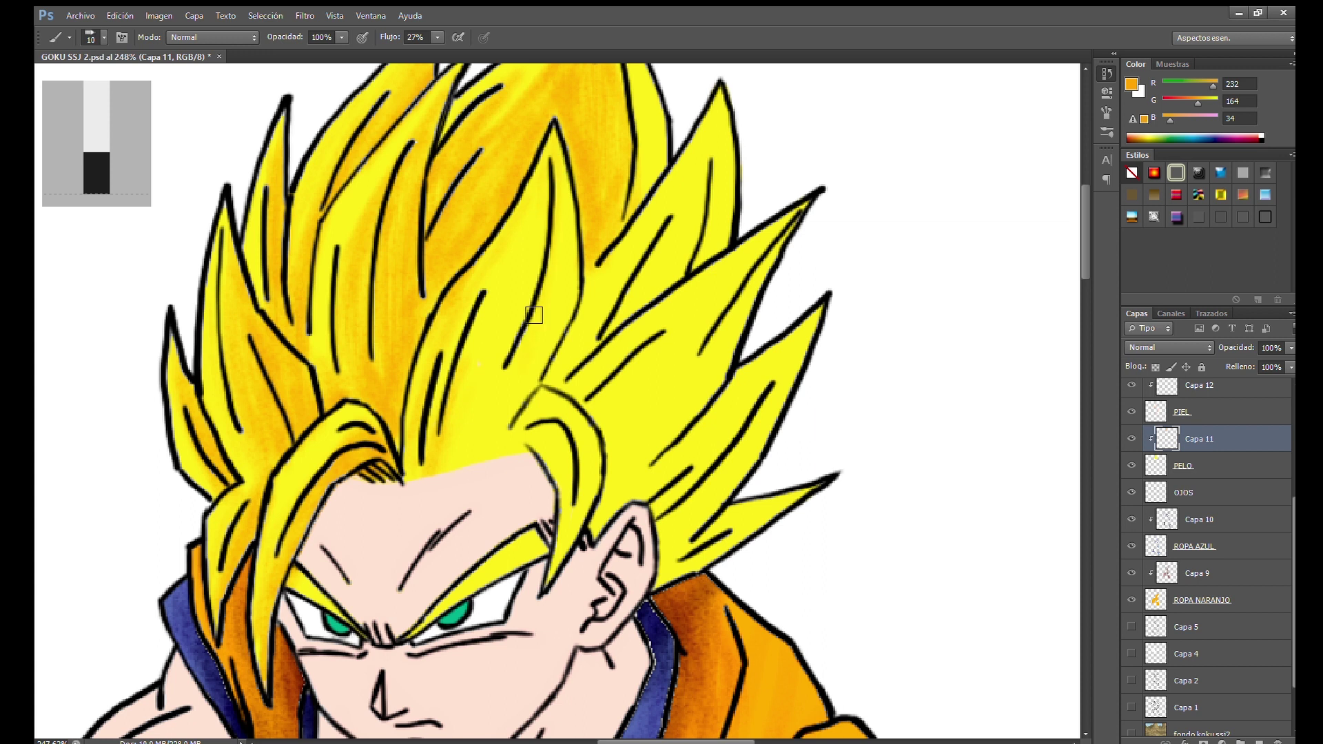
{"action": "left_click_drag", "start_coordinate": [501, 335], "coordinate": [472, 318]}
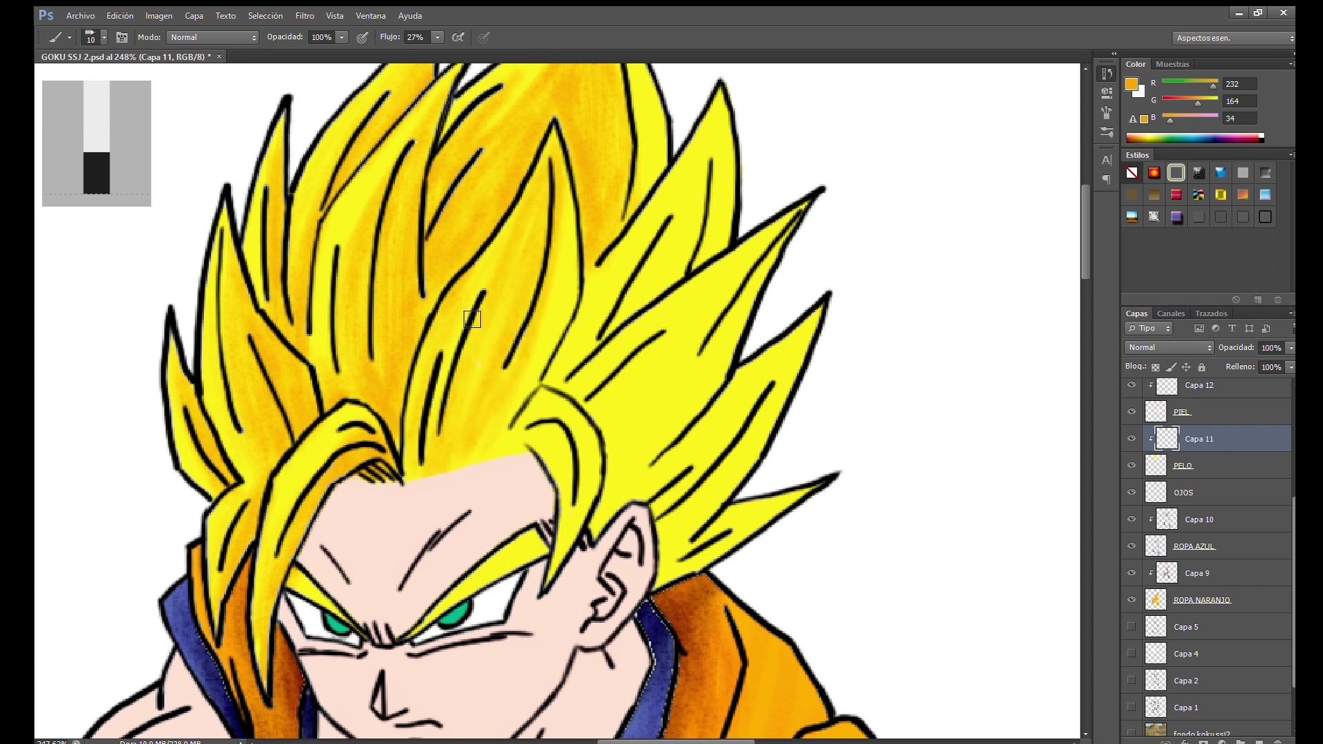
{"action": "left_click_drag", "start_coordinate": [548, 583], "coordinate": [517, 439]}
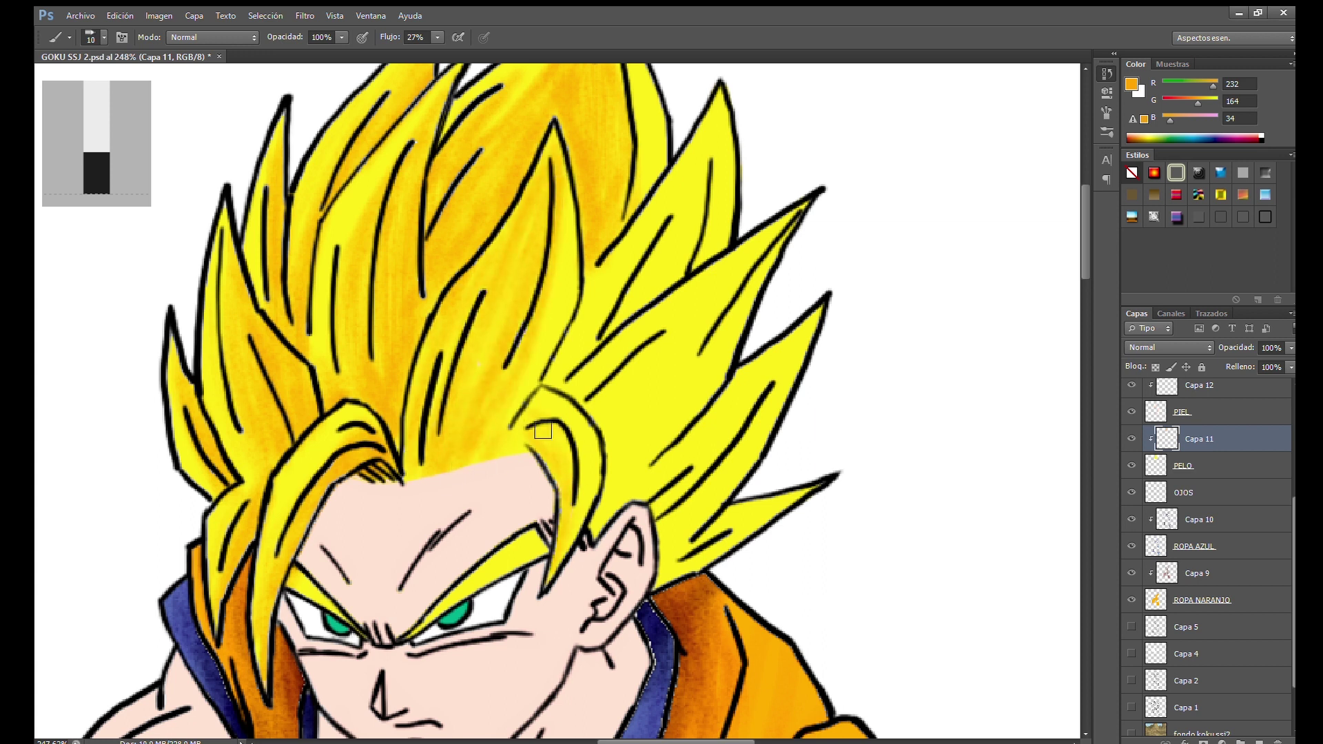
{"action": "scroll", "coordinate": [644, 228], "scroll_direction": "up", "scroll_amount": 2}
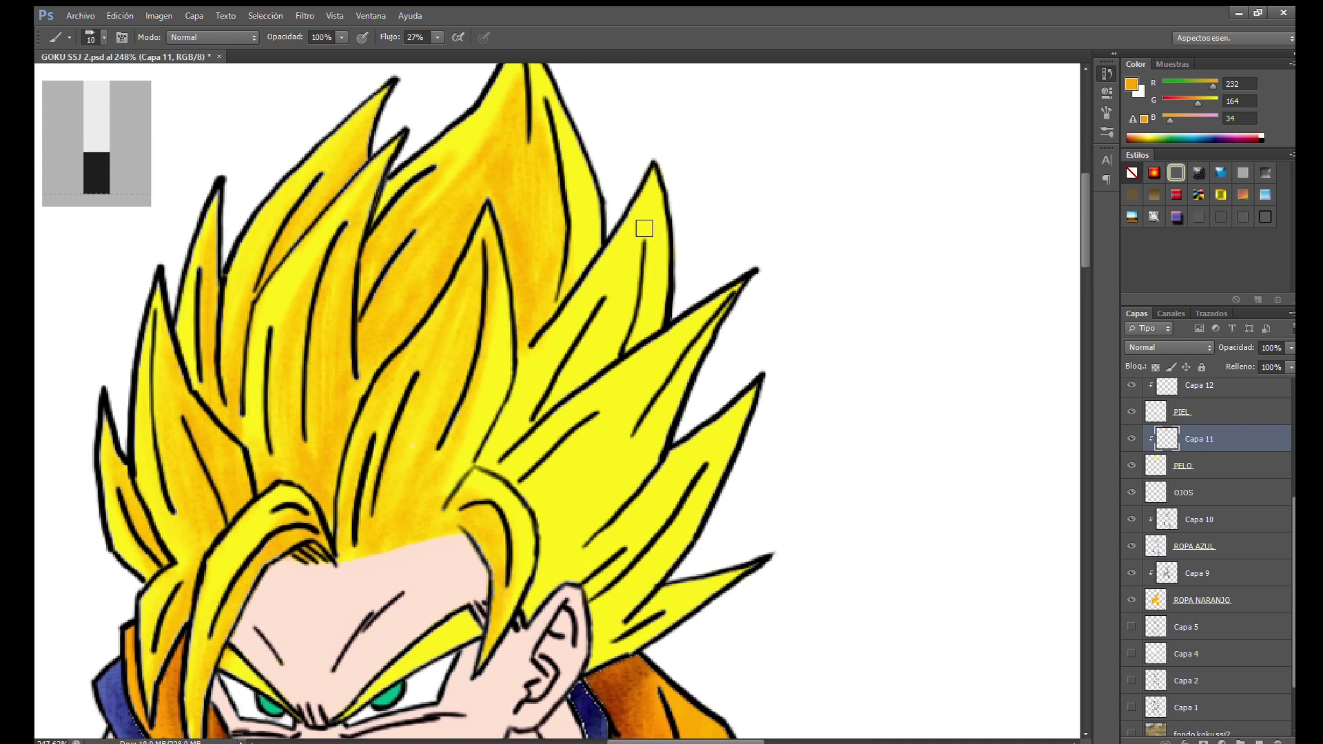
{"action": "left_click_drag", "start_coordinate": [589, 383], "coordinate": [590, 337]}
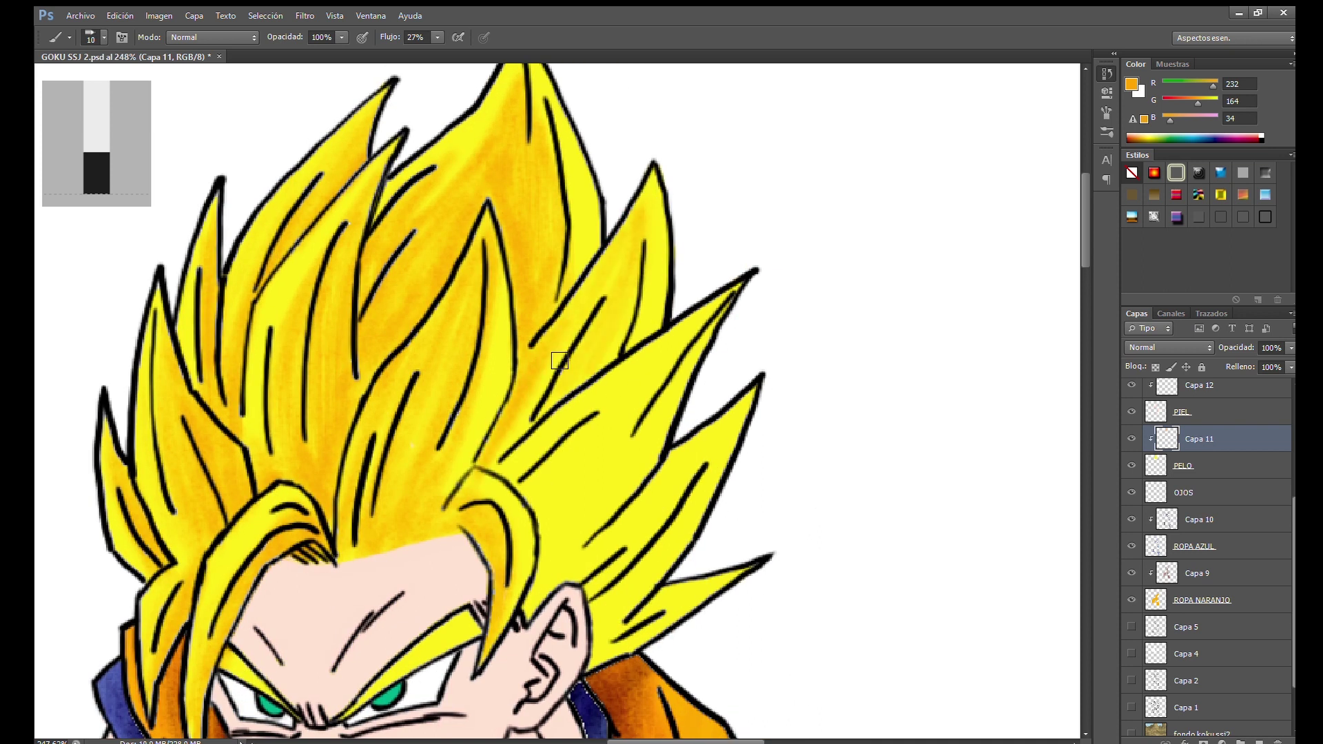
{"action": "scroll", "coordinate": [590, 338], "scroll_direction": "down", "scroll_amount": 2}
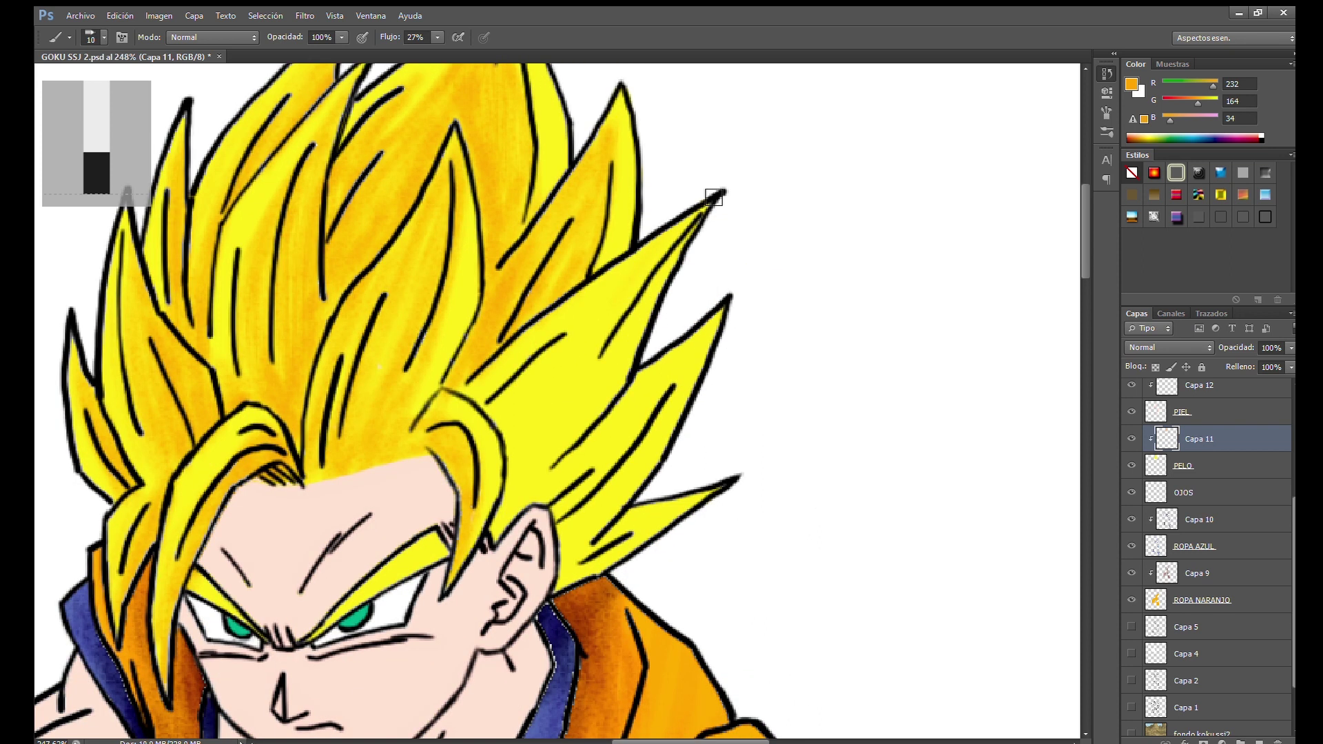
{"action": "mouse_move", "coordinate": [616, 418]}
{"action": "left_mouse_down"}
{"action": "mouse_move", "coordinate": [575, 524]}
{"action": "mouse_move", "coordinate": [487, 393]}
{"action": "mouse_move", "coordinate": [602, 293]}
{"action": "mouse_move", "coordinate": [524, 372]}
{"action": "mouse_move", "coordinate": [606, 296]}
{"action": "mouse_move", "coordinate": [543, 403]}
{"action": "left_mouse_up"}
Sample the brown swatch for a deeper hair shading pass
{"action": "scroll", "coordinate": [543, 403], "scroll_direction": "down", "scroll_amount": 3}
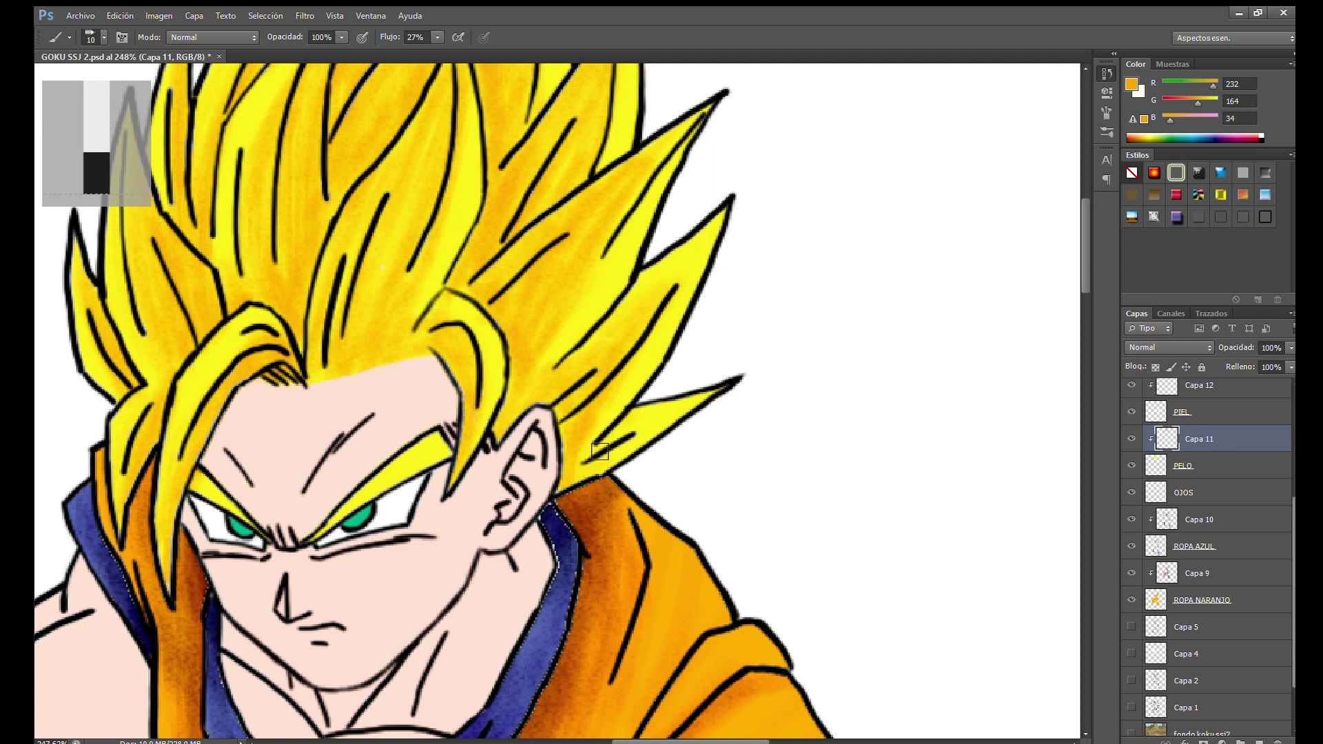
{"action": "scroll", "coordinate": [567, 402], "scroll_direction": "left", "scroll_amount": 2}
{"action": "scroll", "coordinate": [482, 358], "scroll_direction": "up", "scroll_amount": 3}
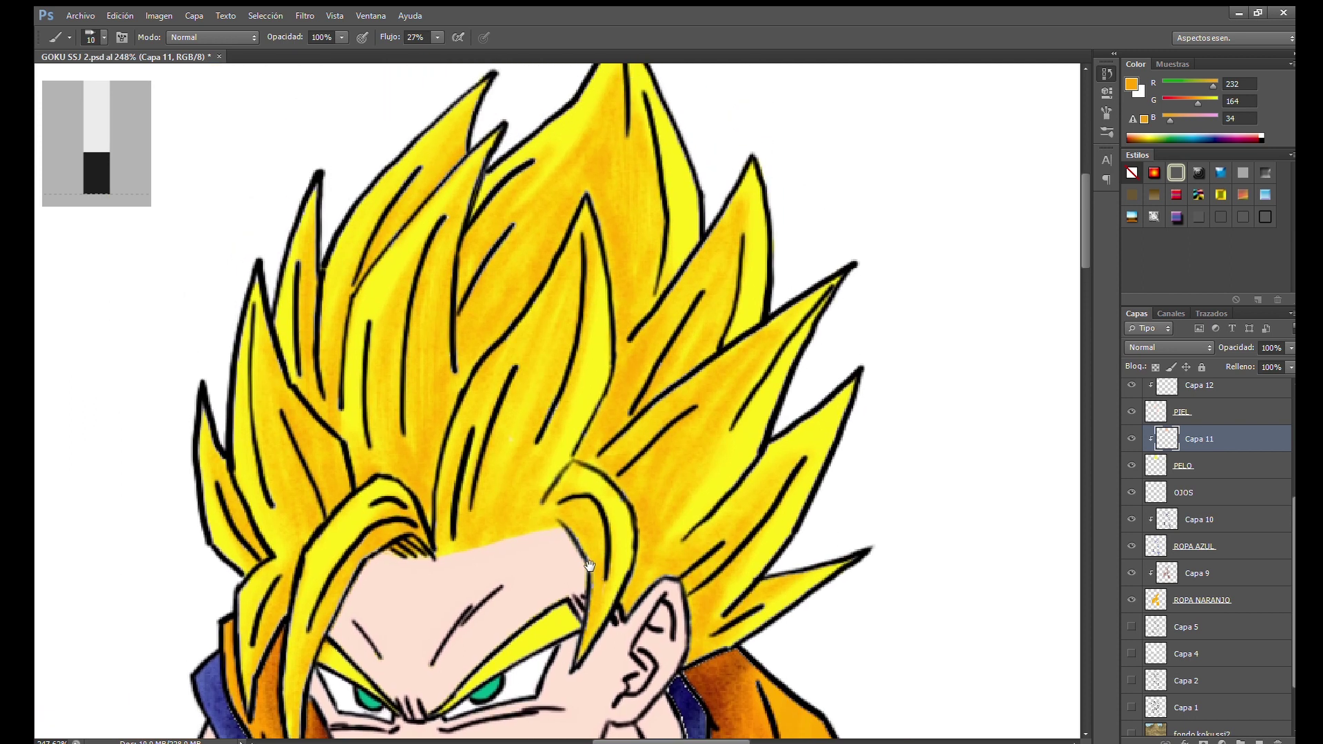
{"action": "scroll", "coordinate": [392, 317], "scroll_direction": "down", "scroll_amount": 3}
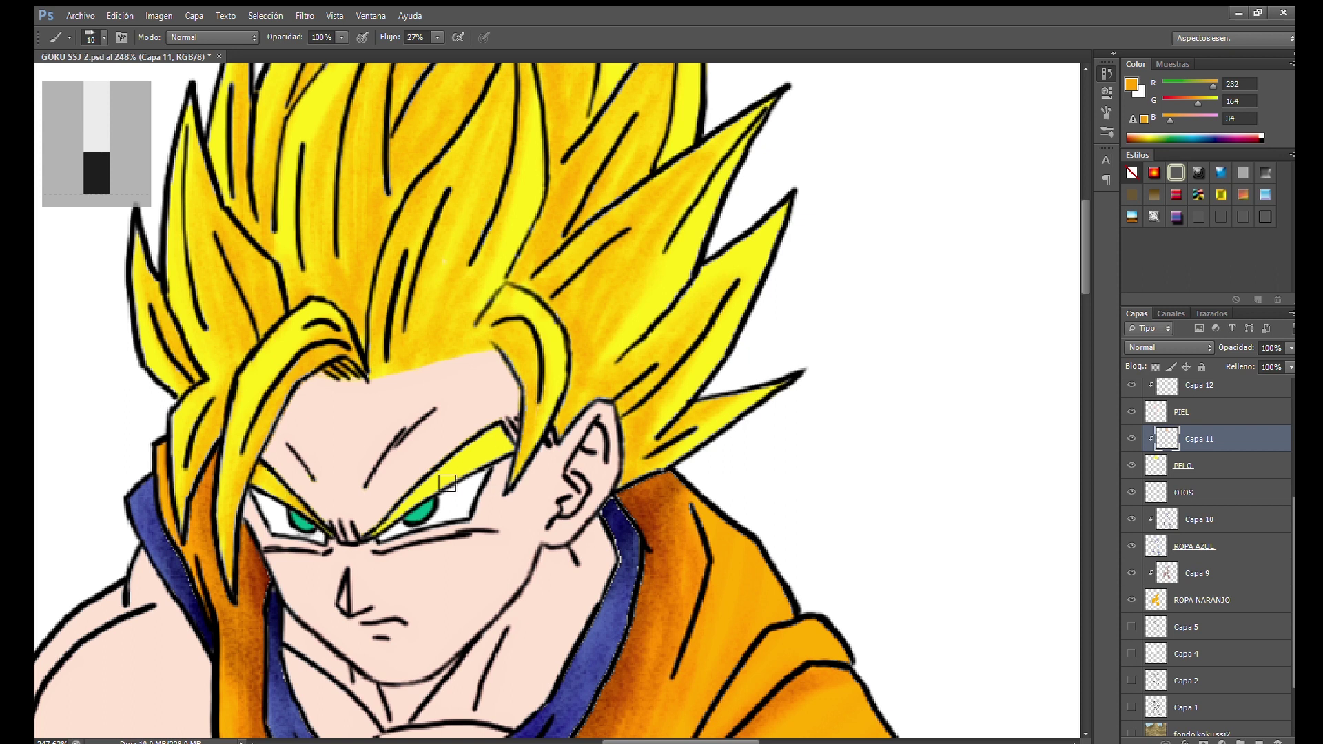
{"action": "scroll", "coordinate": [341, 531], "scroll_direction": "down", "scroll_amount": 5}
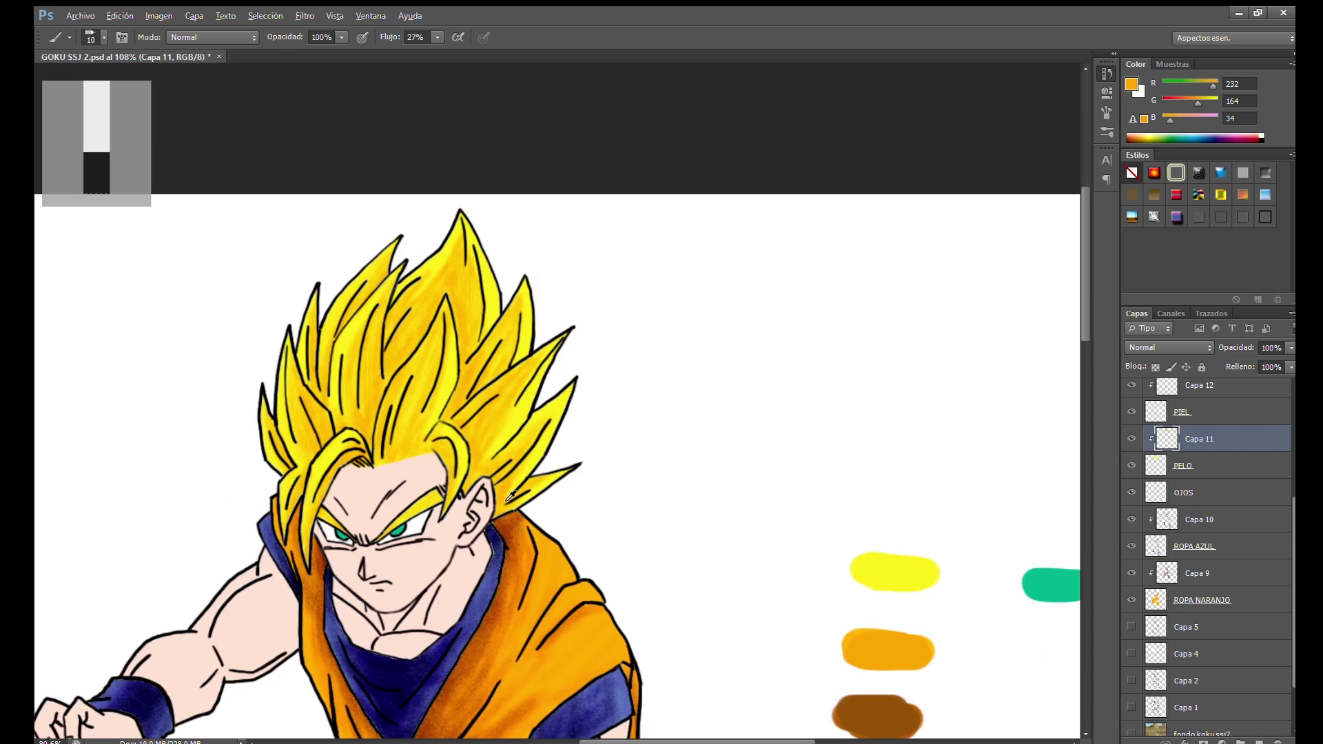
{"action": "scroll", "coordinate": [503, 494], "scroll_direction": "down", "scroll_amount": 2}
{"action": "left_click", "coordinate": [790, 665], "text": "alt"}
{"action": "scroll", "coordinate": [413, 255], "scroll_direction": "up", "scroll_amount": 5}
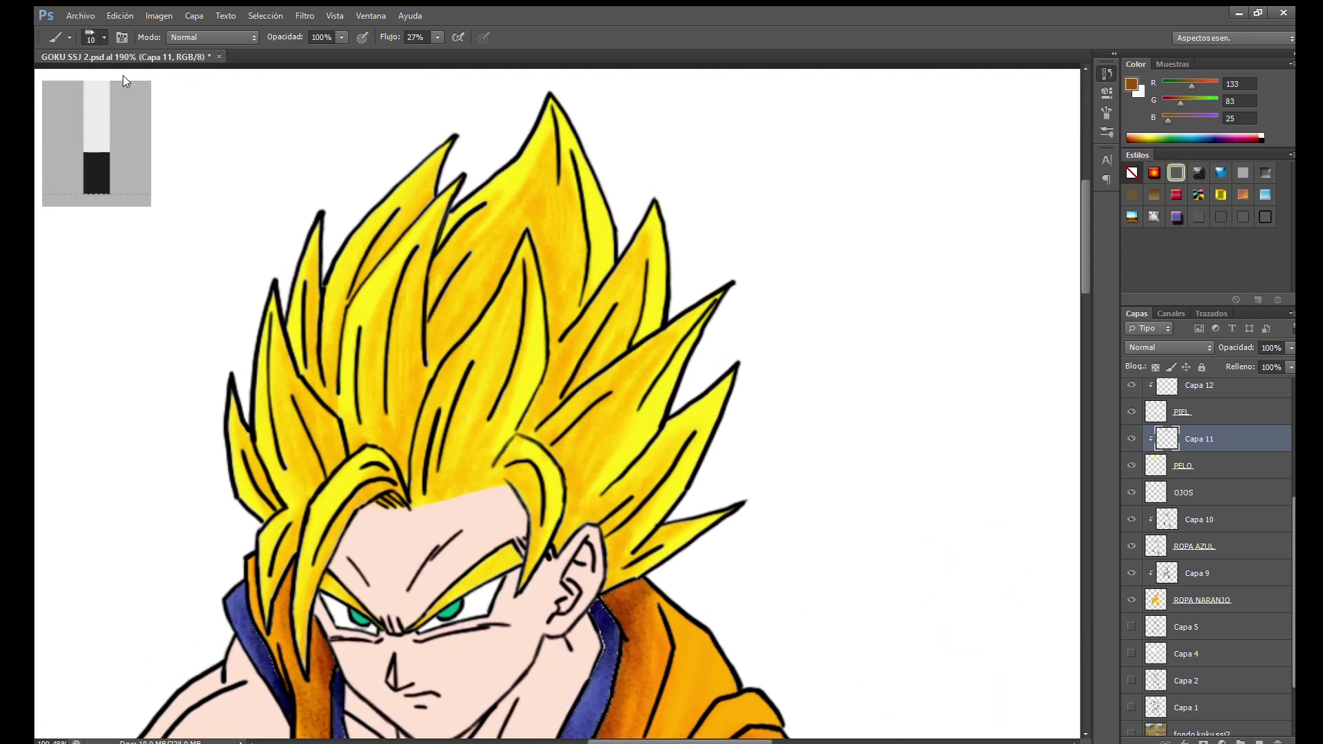
Make the brush smaller, pick a darker brown from the hair and darken a strand
{"action": "key", "text": "bracketleft"}
{"action": "key", "text": "bracketleft"}
{"action": "key", "text": "i"}
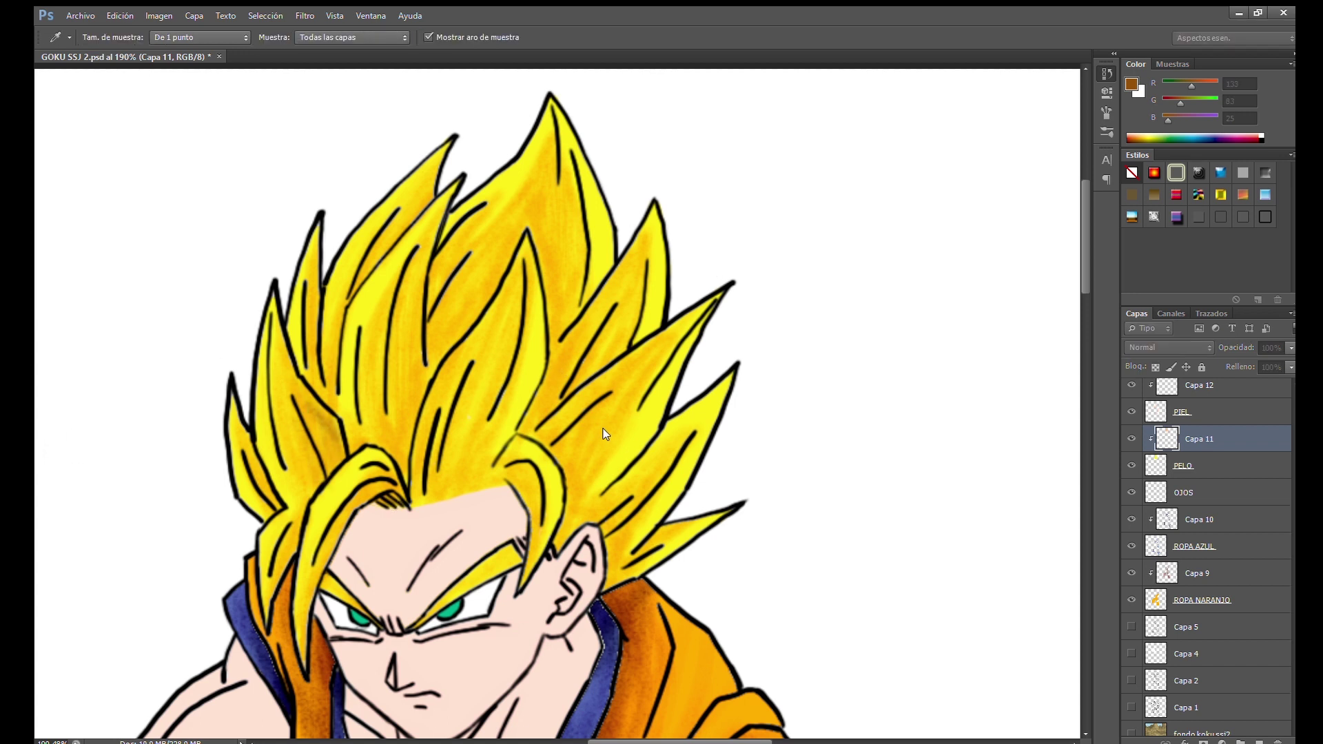
{"action": "key", "text": "b"}
{"action": "left_click", "coordinate": [323, 410], "text": "alt"}
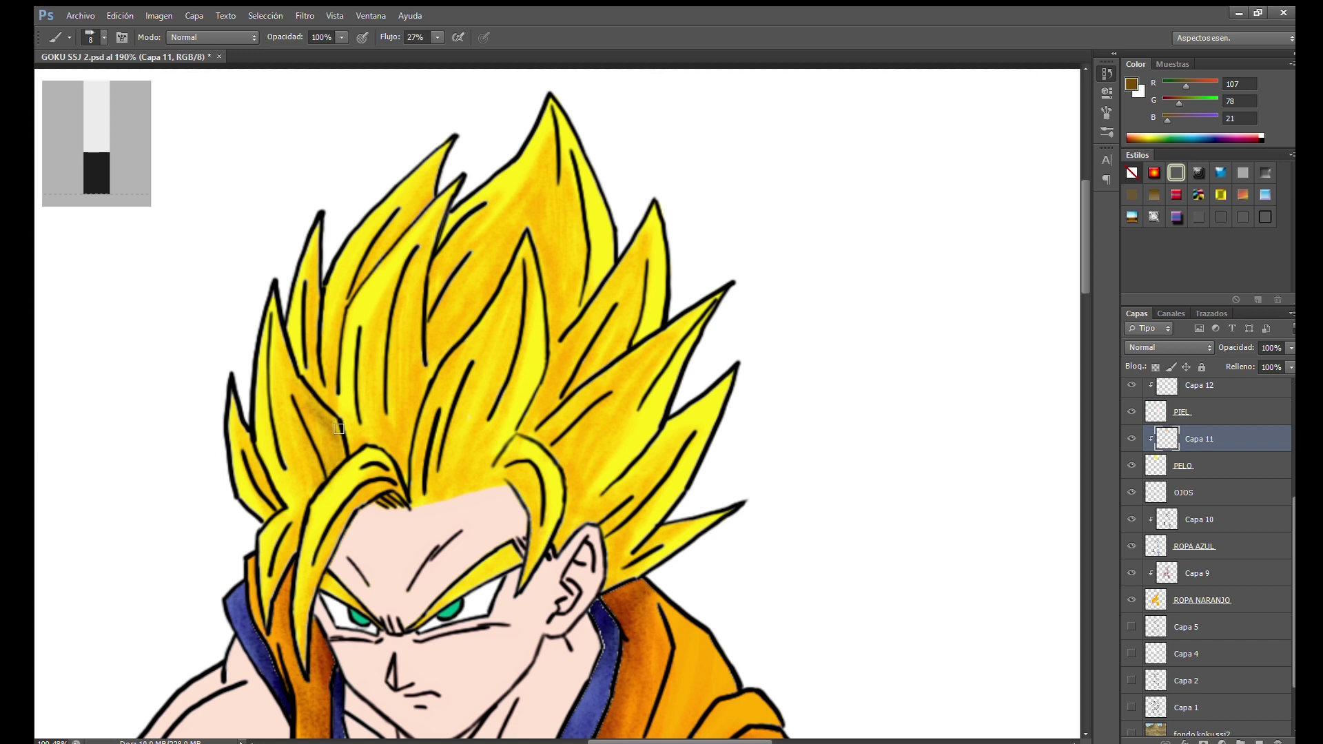
{"action": "scroll", "coordinate": [338, 428], "scroll_direction": "up", "scroll_amount": 1}
{"action": "scroll", "coordinate": [344, 522], "scroll_direction": "up", "scroll_amount": 1}
{"action": "left_click_drag", "start_coordinate": [314, 456], "coordinate": [313, 463]}
{"action": "left_click_drag", "start_coordinate": [394, 422], "coordinate": [380, 456]}
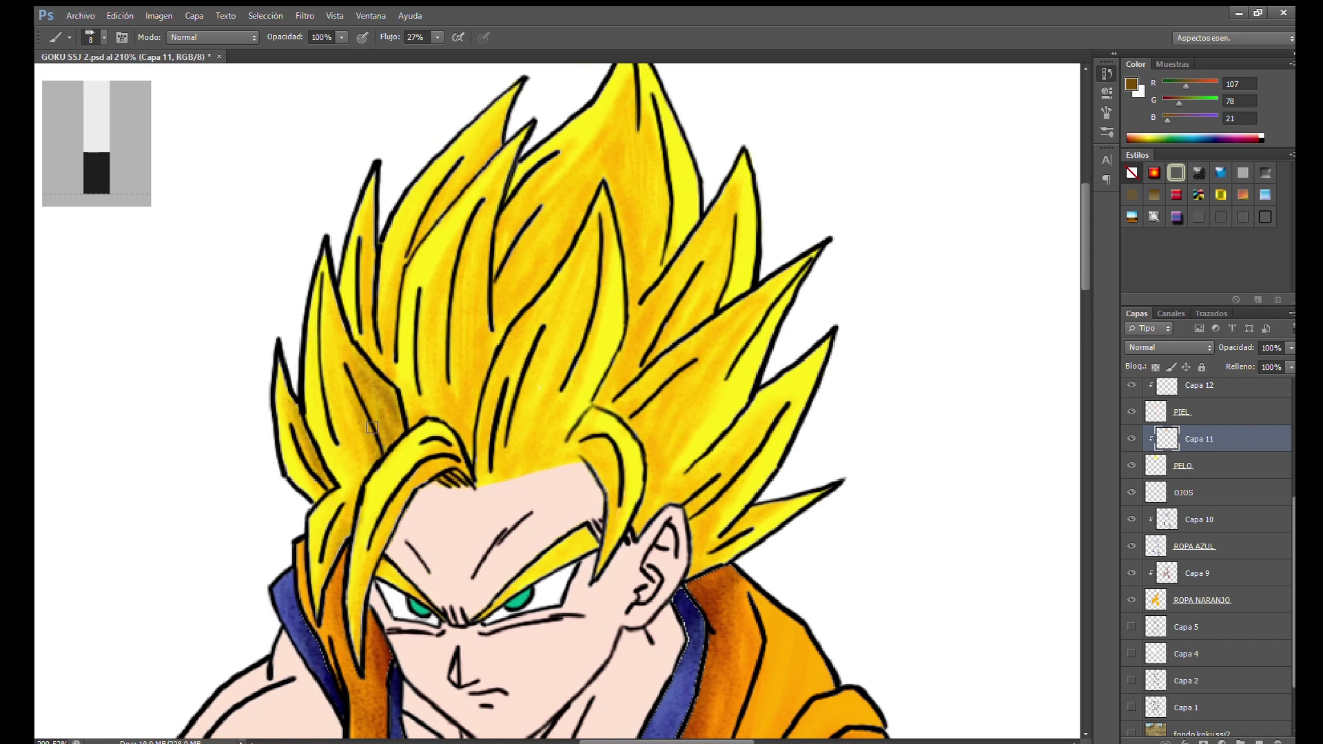
Shade the hair above the forehead, left of the face and the upper-right spikes brown
{"action": "mouse_move", "coordinate": [440, 314]}
{"action": "left_mouse_down"}
{"action": "mouse_move", "coordinate": [429, 340]}
{"action": "mouse_move", "coordinate": [445, 451]}
{"action": "mouse_move", "coordinate": [475, 282]}
{"action": "mouse_move", "coordinate": [460, 413]}
{"action": "mouse_move", "coordinate": [487, 363]}
{"action": "mouse_move", "coordinate": [458, 440]}
{"action": "left_mouse_up"}
{"action": "mouse_move", "coordinate": [574, 304]}
{"action": "left_mouse_down"}
{"action": "mouse_move", "coordinate": [527, 493]}
{"action": "mouse_move", "coordinate": [496, 501]}
{"action": "left_mouse_up"}
{"action": "mouse_move", "coordinate": [524, 365]}
{"action": "left_mouse_down"}
{"action": "mouse_move", "coordinate": [481, 505]}
{"action": "mouse_move", "coordinate": [568, 272]}
{"action": "mouse_move", "coordinate": [482, 496]}
{"action": "mouse_move", "coordinate": [522, 307]}
{"action": "mouse_move", "coordinate": [596, 183]}
{"action": "mouse_move", "coordinate": [620, 293]}
{"action": "mouse_move", "coordinate": [591, 196]}
{"action": "mouse_move", "coordinate": [490, 310]}
{"action": "mouse_move", "coordinate": [488, 254]}
{"action": "left_mouse_up"}
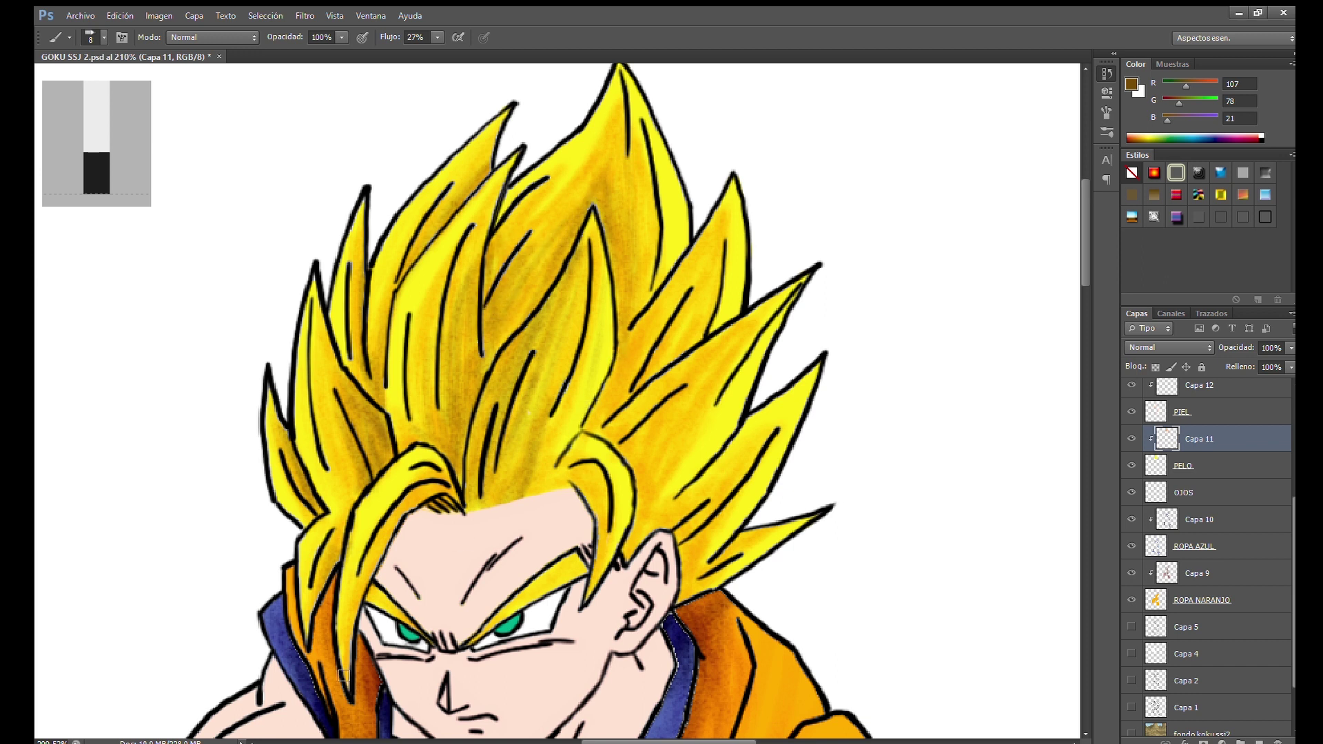
{"action": "left_click_drag", "start_coordinate": [385, 535], "coordinate": [429, 498]}
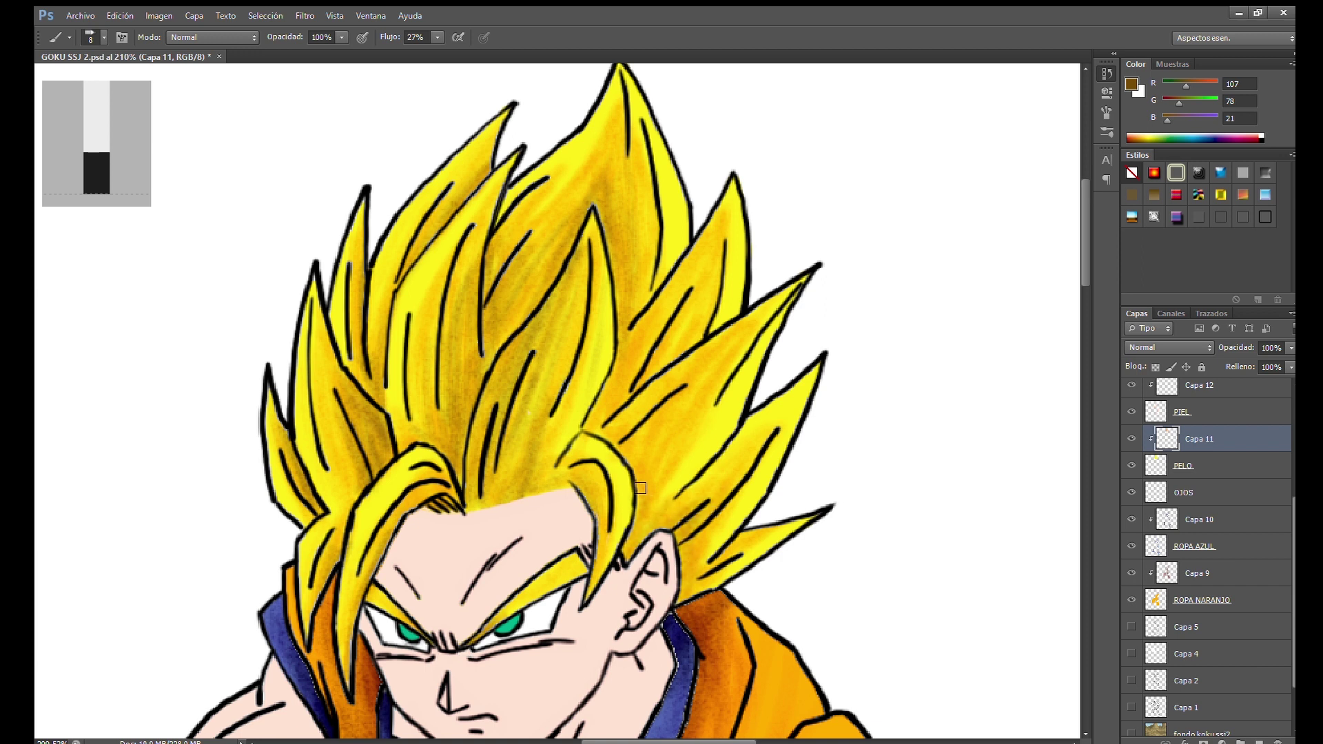
{"action": "mouse_move", "coordinate": [703, 275]}
{"action": "left_mouse_down"}
{"action": "mouse_move", "coordinate": [594, 411]}
{"action": "mouse_move", "coordinate": [661, 365]}
{"action": "left_mouse_up"}
{"action": "left_click_drag", "start_coordinate": [651, 242], "coordinate": [623, 366]}
{"action": "mouse_move", "coordinate": [527, 300]}
{"action": "left_mouse_down"}
{"action": "mouse_move", "coordinate": [485, 375]}
{"action": "mouse_move", "coordinate": [477, 489]}
{"action": "left_mouse_up"}
Resample the brown swatch and brush faint brown shading across the hair and top spikes
{"action": "scroll", "coordinate": [481, 390], "scroll_direction": "down", "scroll_amount": 5}
{"action": "scroll", "coordinate": [603, 207], "scroll_direction": "up", "scroll_amount": 1}
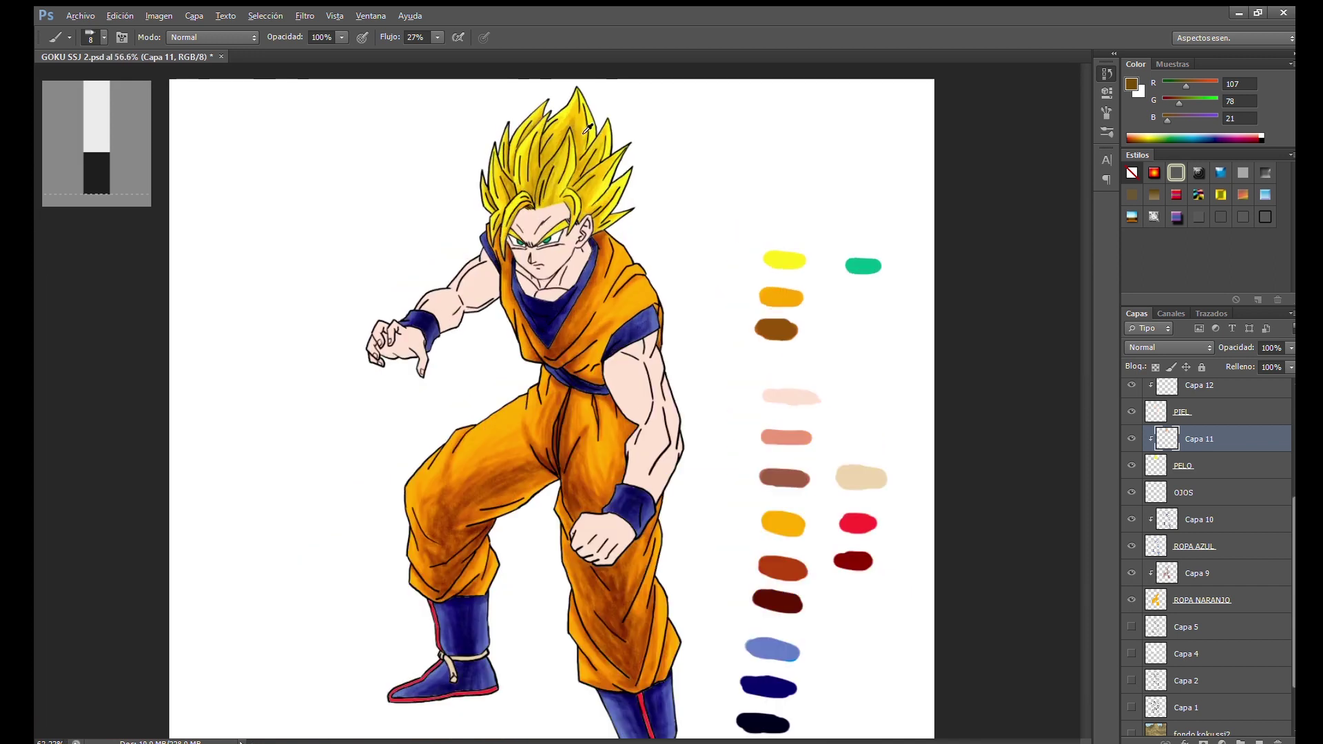
{"action": "scroll", "coordinate": [603, 207], "scroll_direction": "up", "scroll_amount": 2}
{"action": "left_click", "coordinate": [999, 466], "text": "alt"}
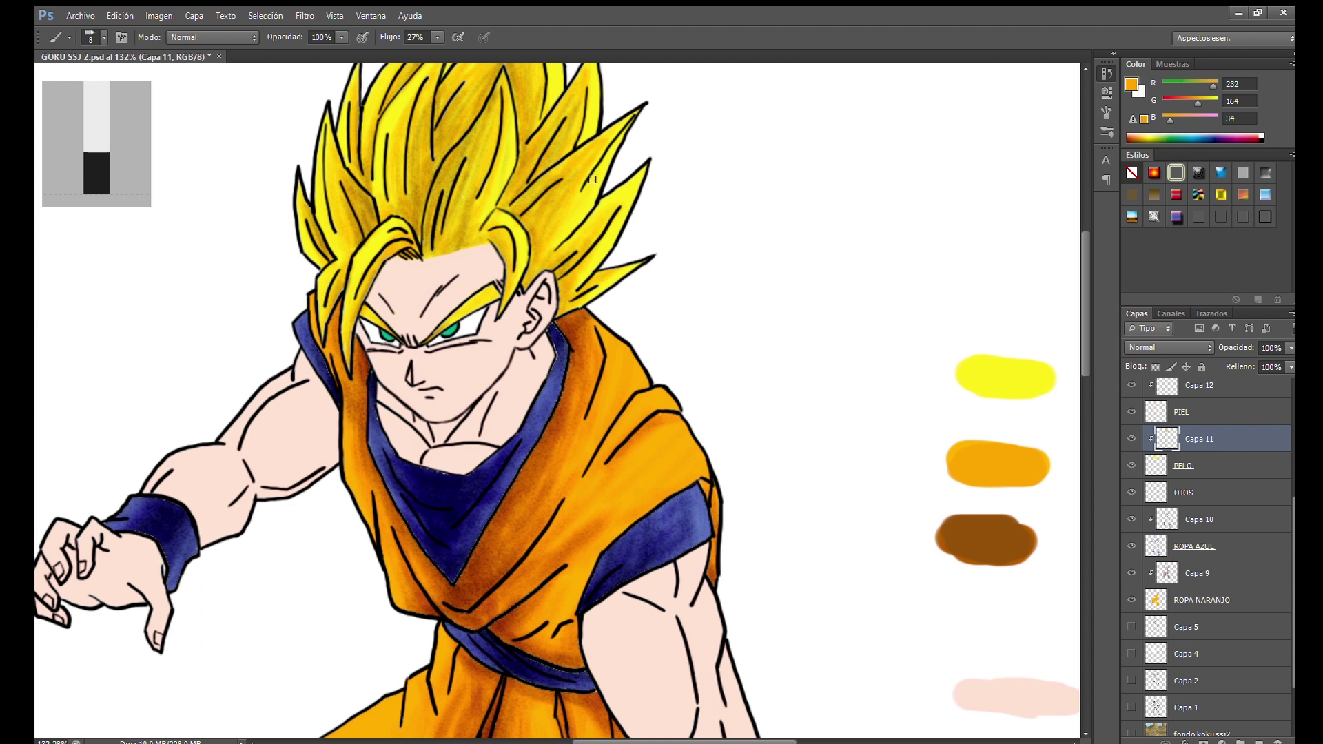
{"action": "left_click", "coordinate": [978, 537], "text": "alt"}
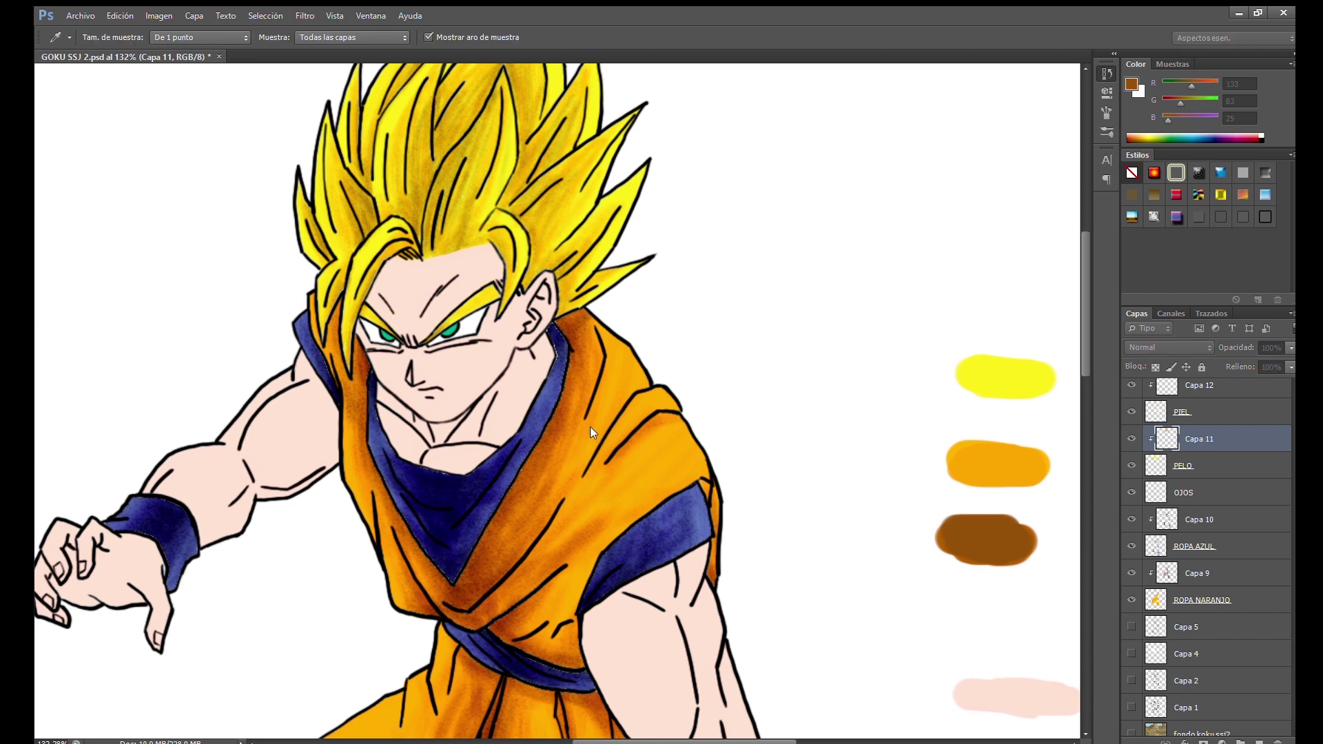
{"action": "scroll", "coordinate": [413, 408], "scroll_direction": "up", "scroll_amount": 3}
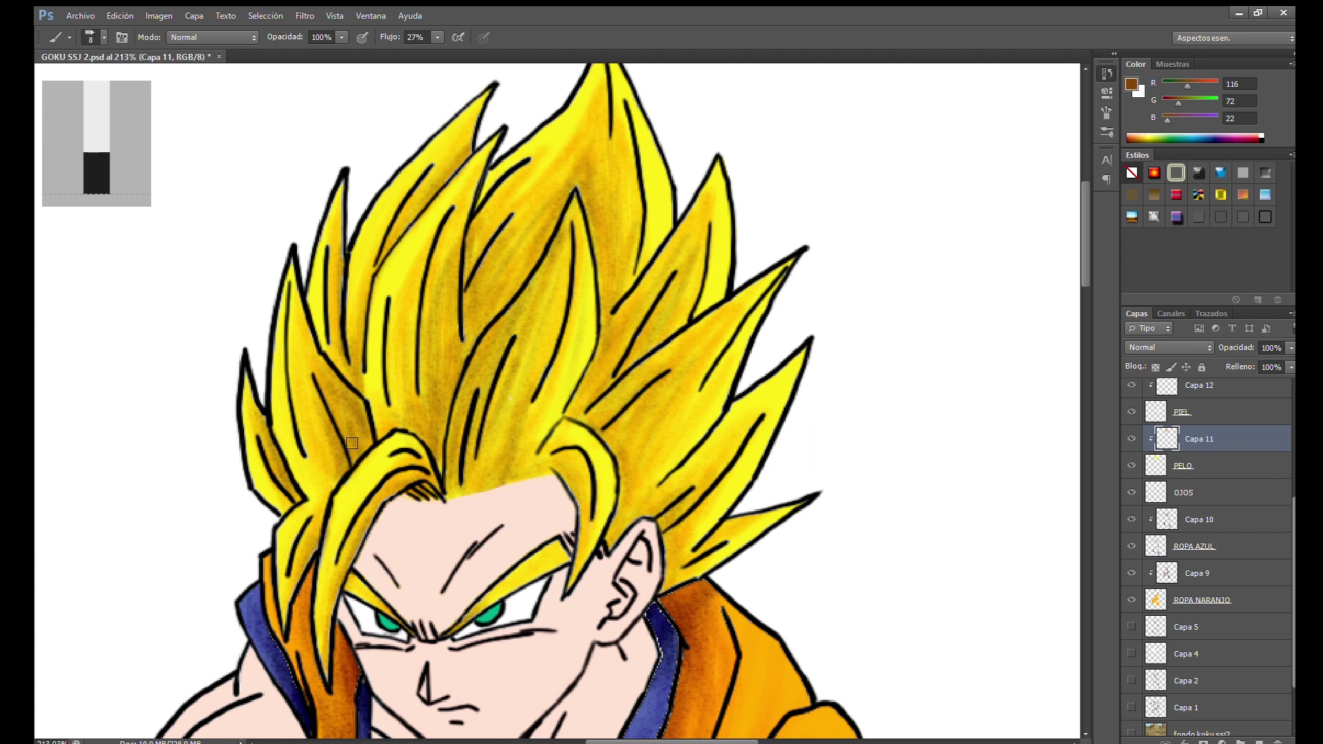
{"action": "left_click_drag", "start_coordinate": [438, 389], "coordinate": [454, 295]}
{"action": "left_click_drag", "start_coordinate": [558, 283], "coordinate": [517, 235]}
{"action": "left_click_drag", "start_coordinate": [614, 176], "coordinate": [598, 124]}
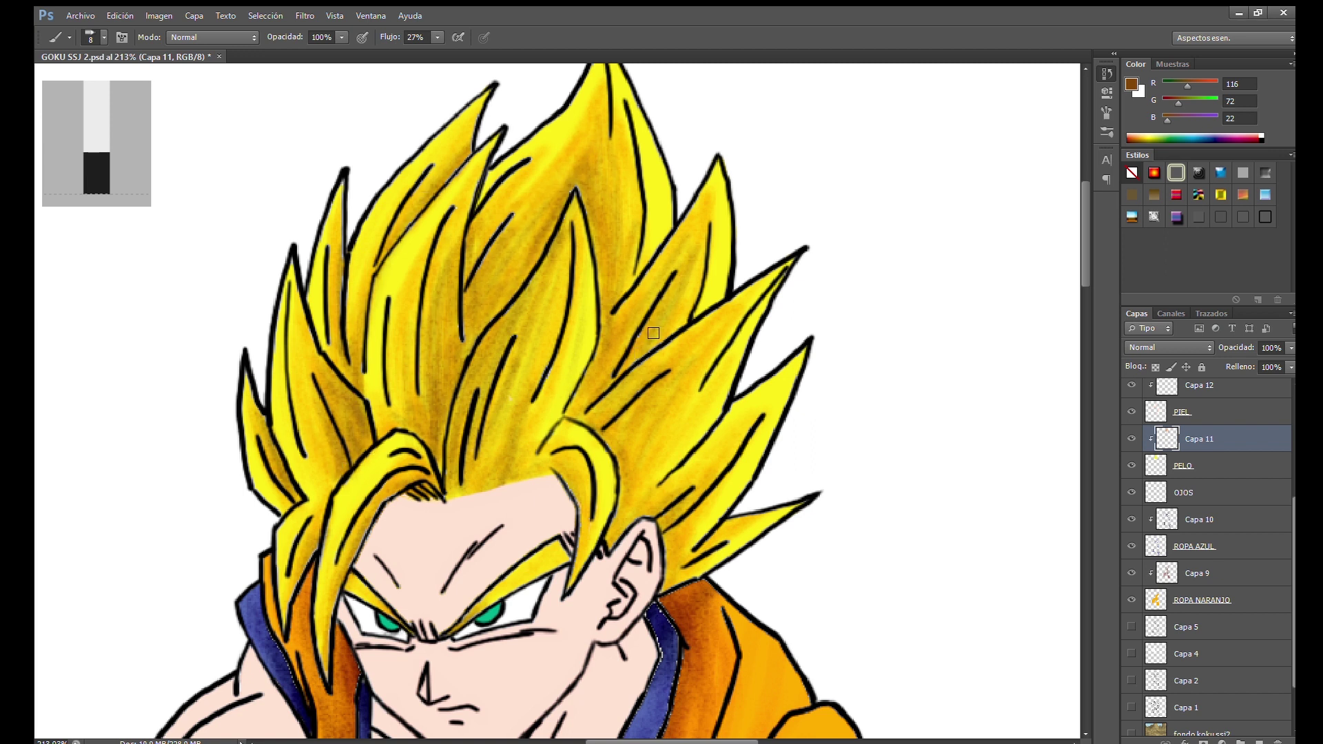
Shade the right-side, middle, lower-right and ear-side hair spikes brown
{"action": "left_click_drag", "start_coordinate": [624, 403], "coordinate": [624, 449]}
{"action": "left_click_drag", "start_coordinate": [665, 366], "coordinate": [697, 328]}
{"action": "left_click_drag", "start_coordinate": [529, 457], "coordinate": [474, 471]}
{"action": "left_click_drag", "start_coordinate": [720, 458], "coordinate": [626, 510]}
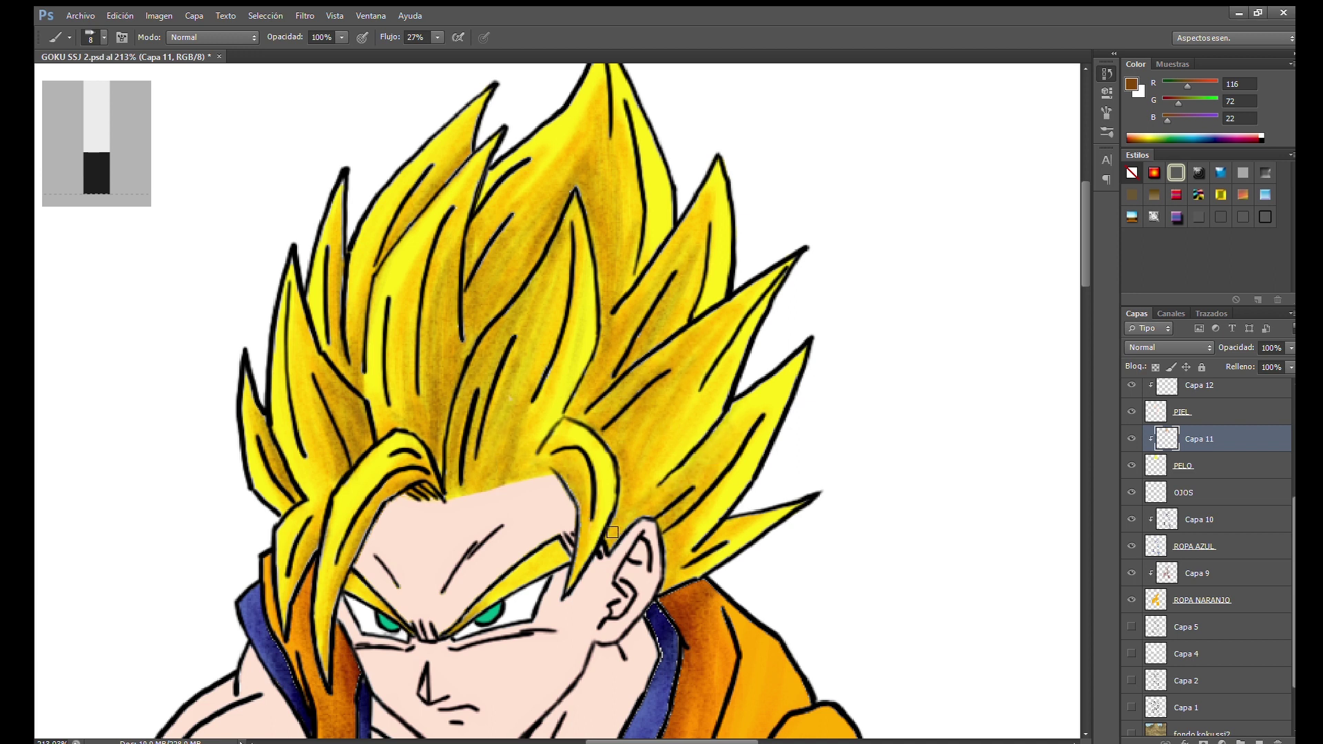
{"action": "left_click_drag", "start_coordinate": [692, 557], "coordinate": [733, 552]}
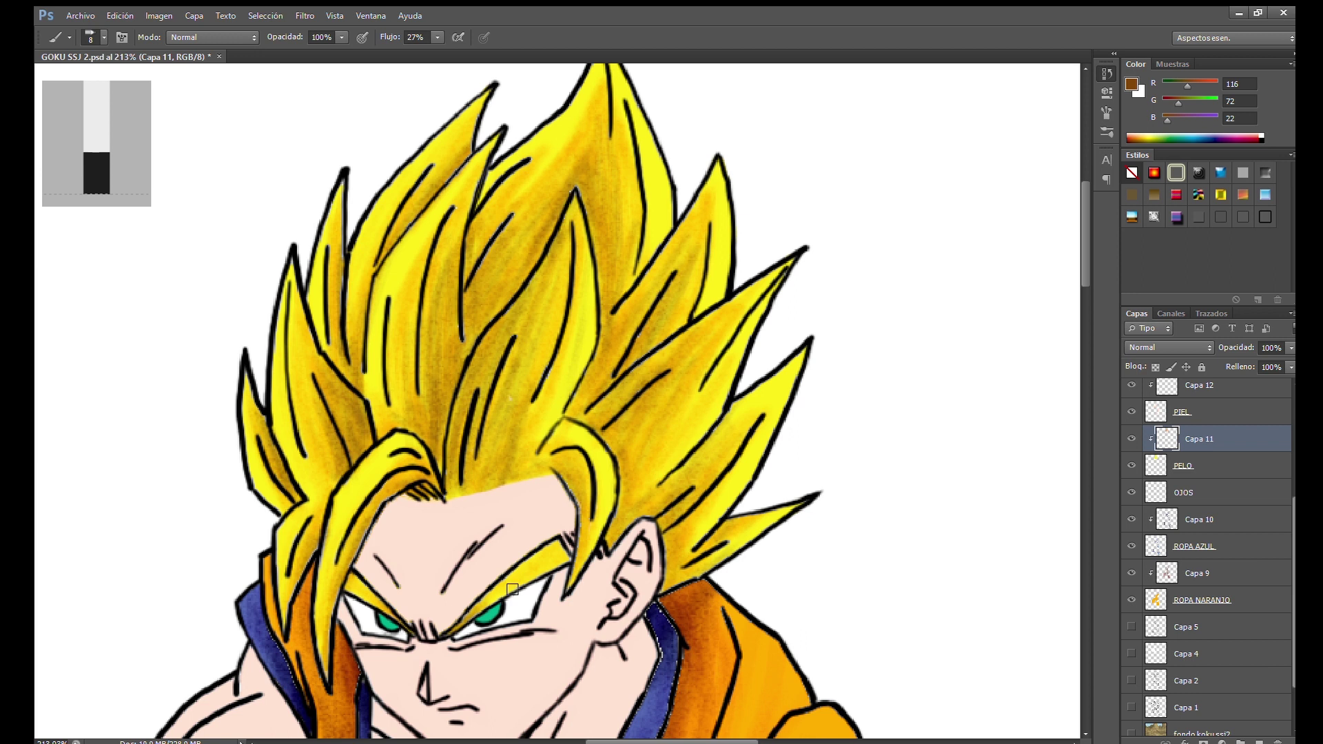
{"action": "scroll", "coordinate": [454, 482], "scroll_direction": "down", "scroll_amount": 5}
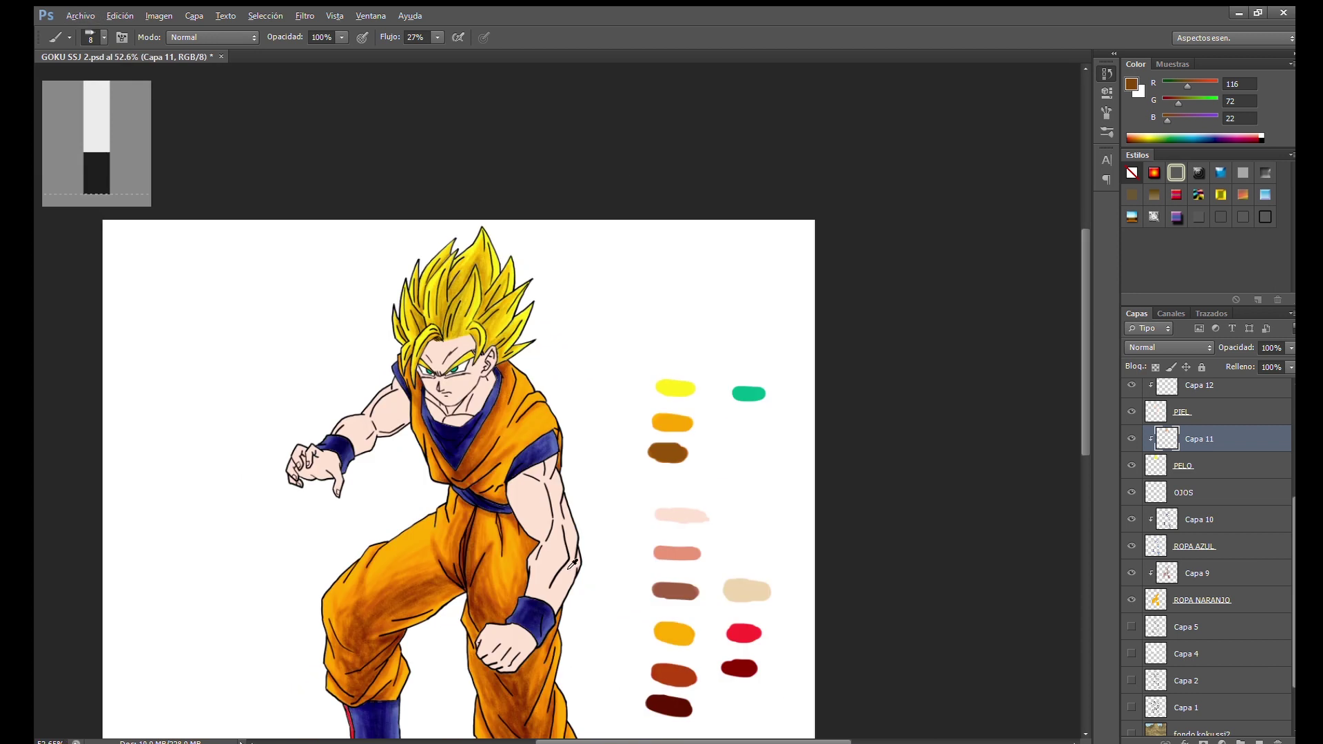
Pick the salmon swatch on Capa 12 and shade the forehead, hairline and nose bridge pink
{"action": "scroll", "coordinate": [758, 385], "scroll_direction": "up", "scroll_amount": 3}
{"action": "left_click", "coordinate": [758, 378], "text": "alt"}
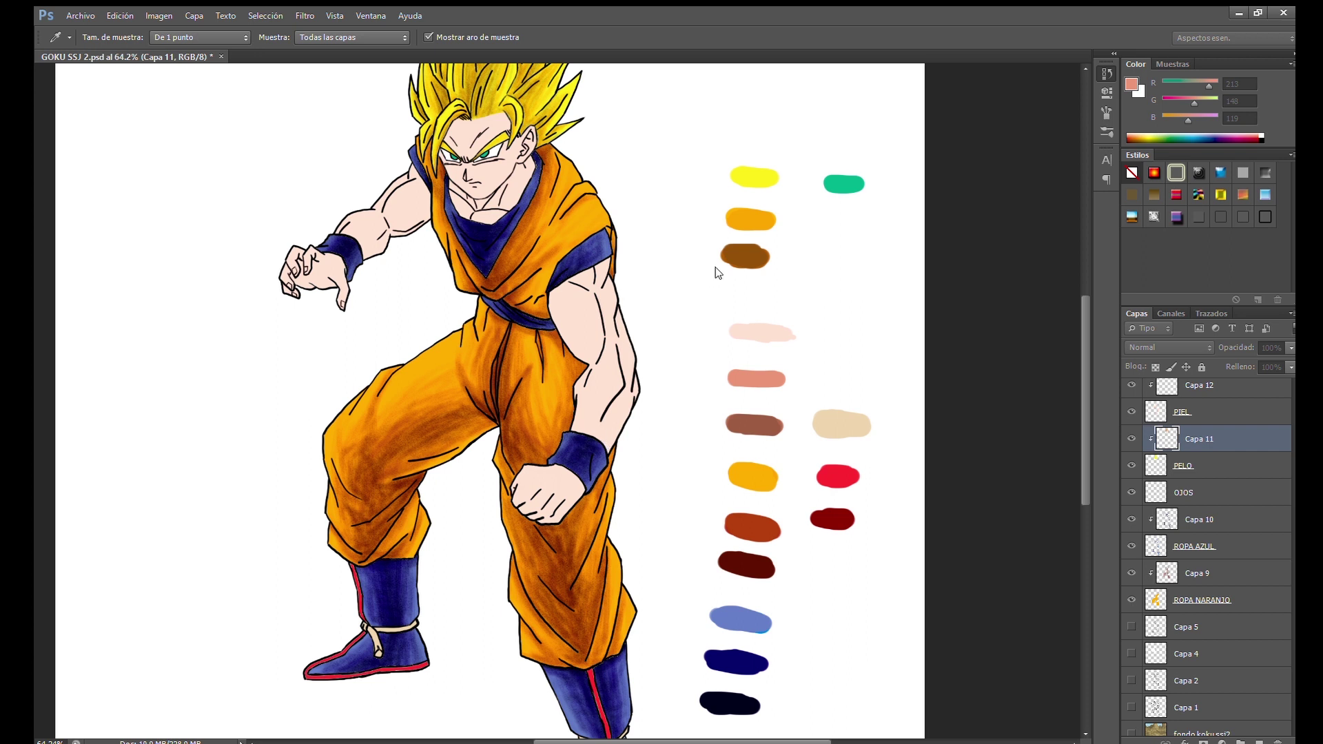
{"action": "left_click", "coordinate": [1199, 386]}
{"action": "scroll", "coordinate": [479, 99], "scroll_direction": "up", "scroll_amount": 3}
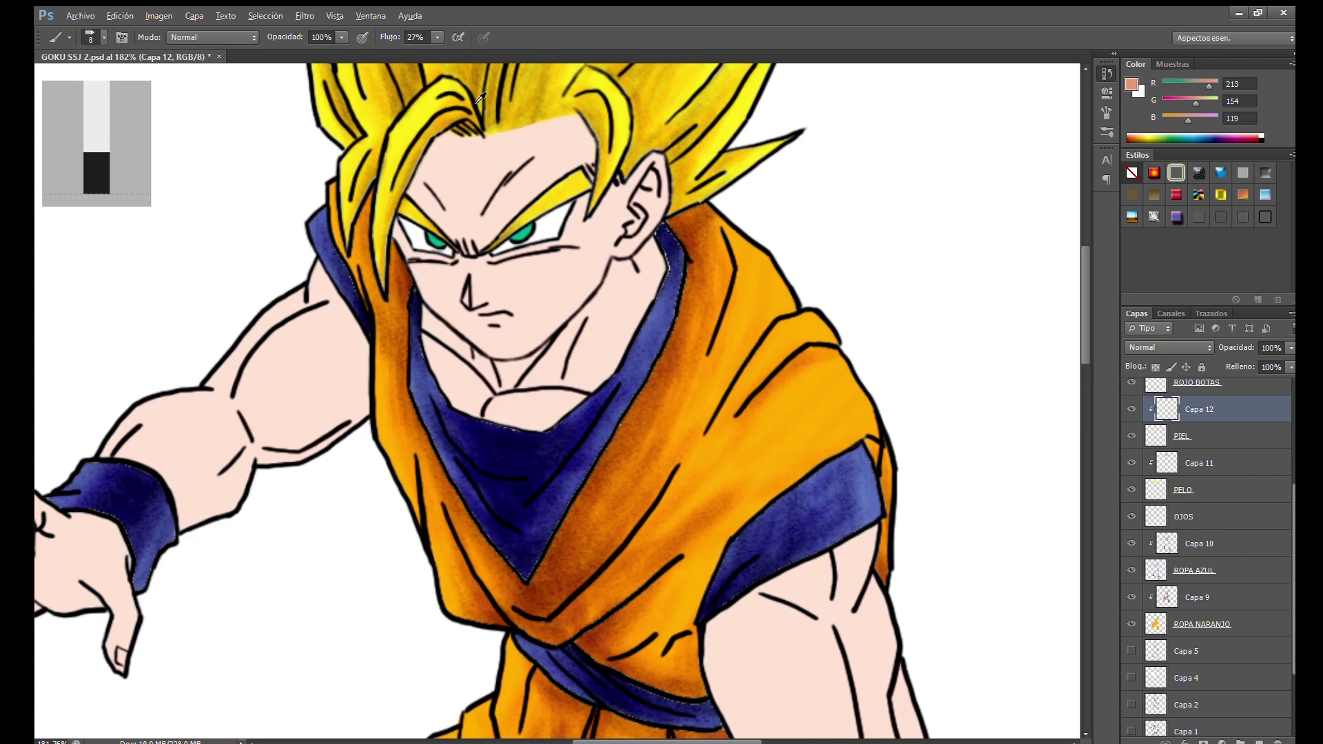
{"action": "scroll", "coordinate": [481, 97], "scroll_direction": "up", "scroll_amount": 1}
{"action": "left_click_drag", "start_coordinate": [532, 192], "coordinate": [509, 226]}
{"action": "left_click_drag", "start_coordinate": [479, 160], "coordinate": [539, 151]}
{"action": "mouse_move", "coordinate": [463, 302]}
{"action": "left_mouse_down"}
{"action": "mouse_move", "coordinate": [422, 184]}
{"action": "mouse_move", "coordinate": [457, 236]}
{"action": "mouse_move", "coordinate": [461, 197]}
{"action": "left_mouse_up"}
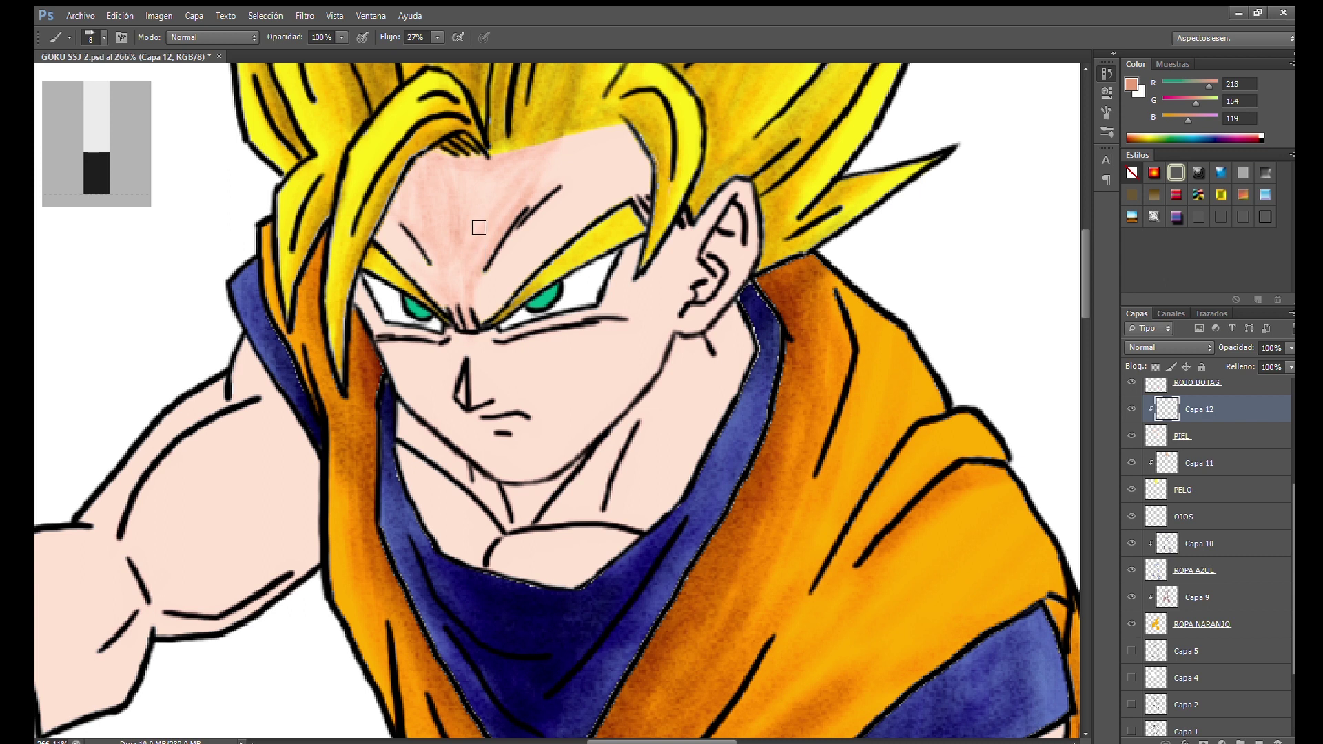
{"action": "left_click_drag", "start_coordinate": [488, 307], "coordinate": [478, 257]}
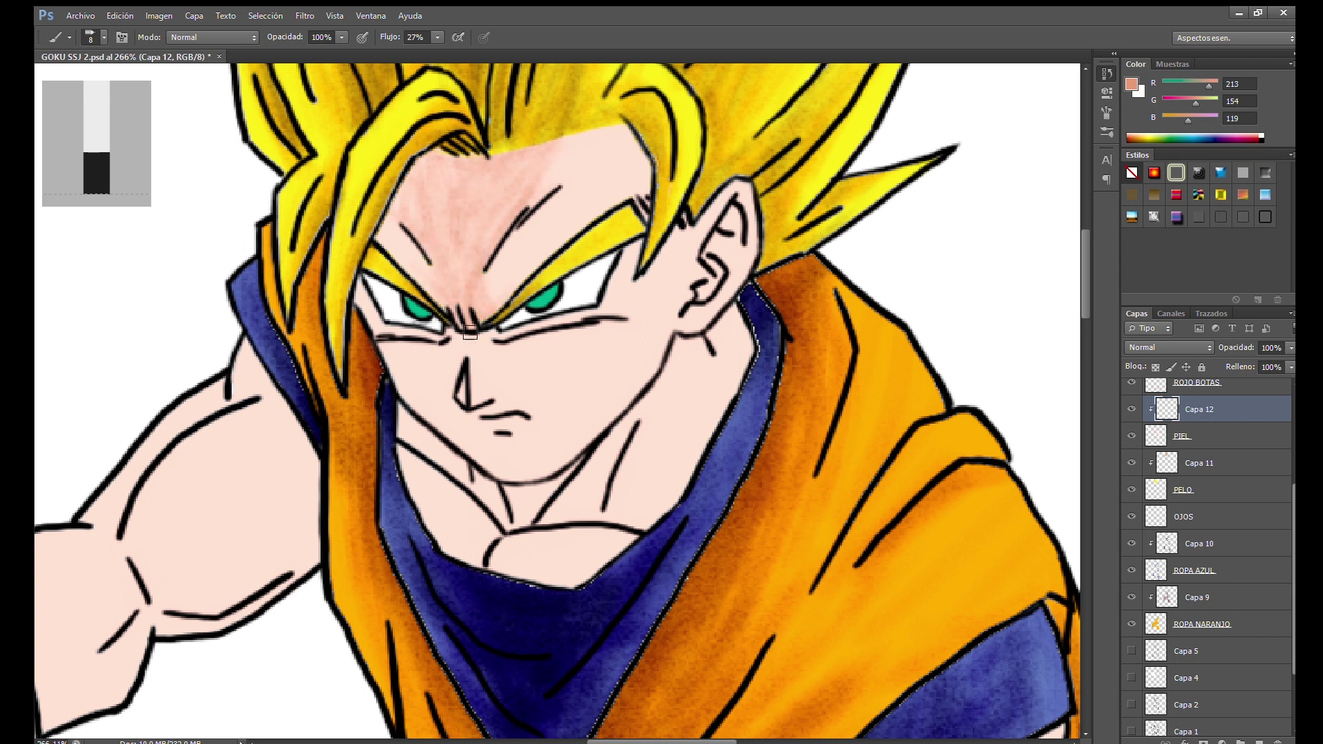
Shade the right cheek, face side, mouth, chin, ear and under-chin in soft pink
{"action": "left_click_drag", "start_coordinate": [470, 332], "coordinate": [460, 310]}
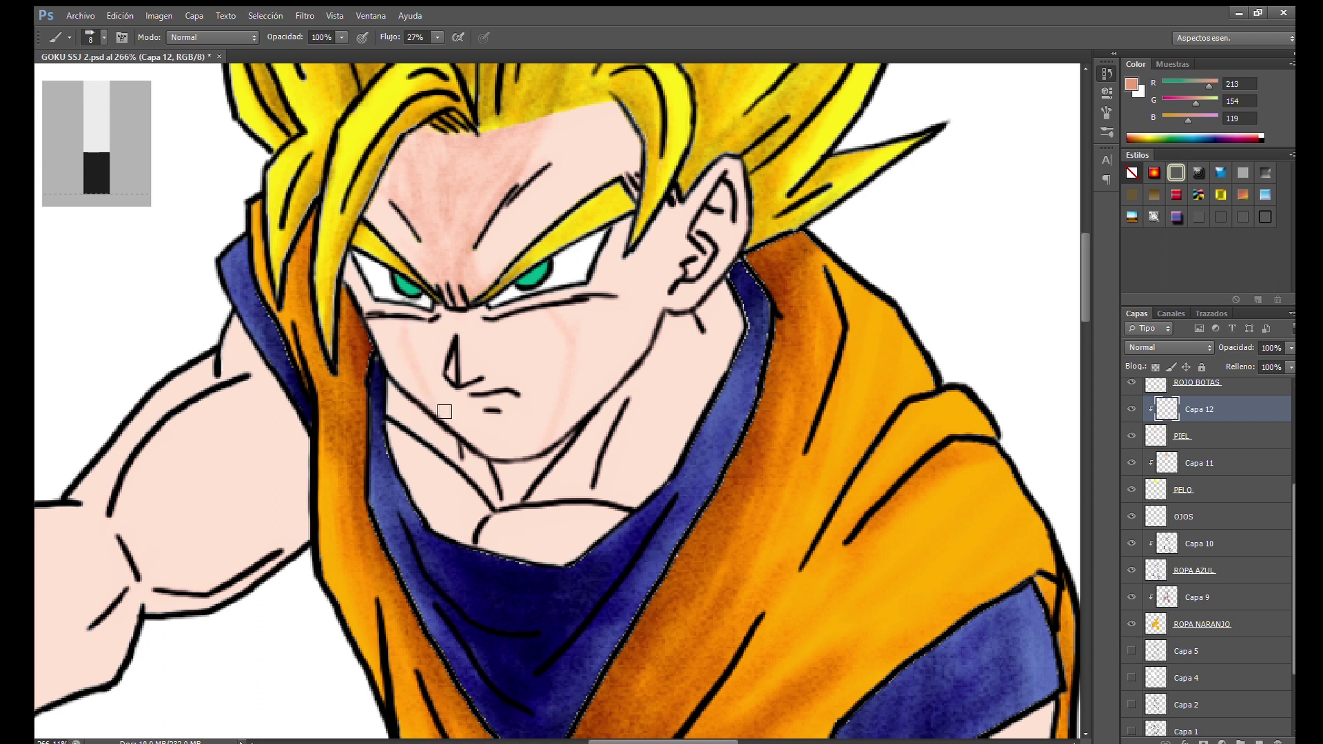
{"action": "left_click_drag", "start_coordinate": [561, 375], "coordinate": [541, 326]}
{"action": "left_click_drag", "start_coordinate": [531, 413], "coordinate": [567, 335]}
{"action": "left_click_drag", "start_coordinate": [544, 438], "coordinate": [498, 423]}
{"action": "left_click_drag", "start_coordinate": [508, 360], "coordinate": [513, 456]}
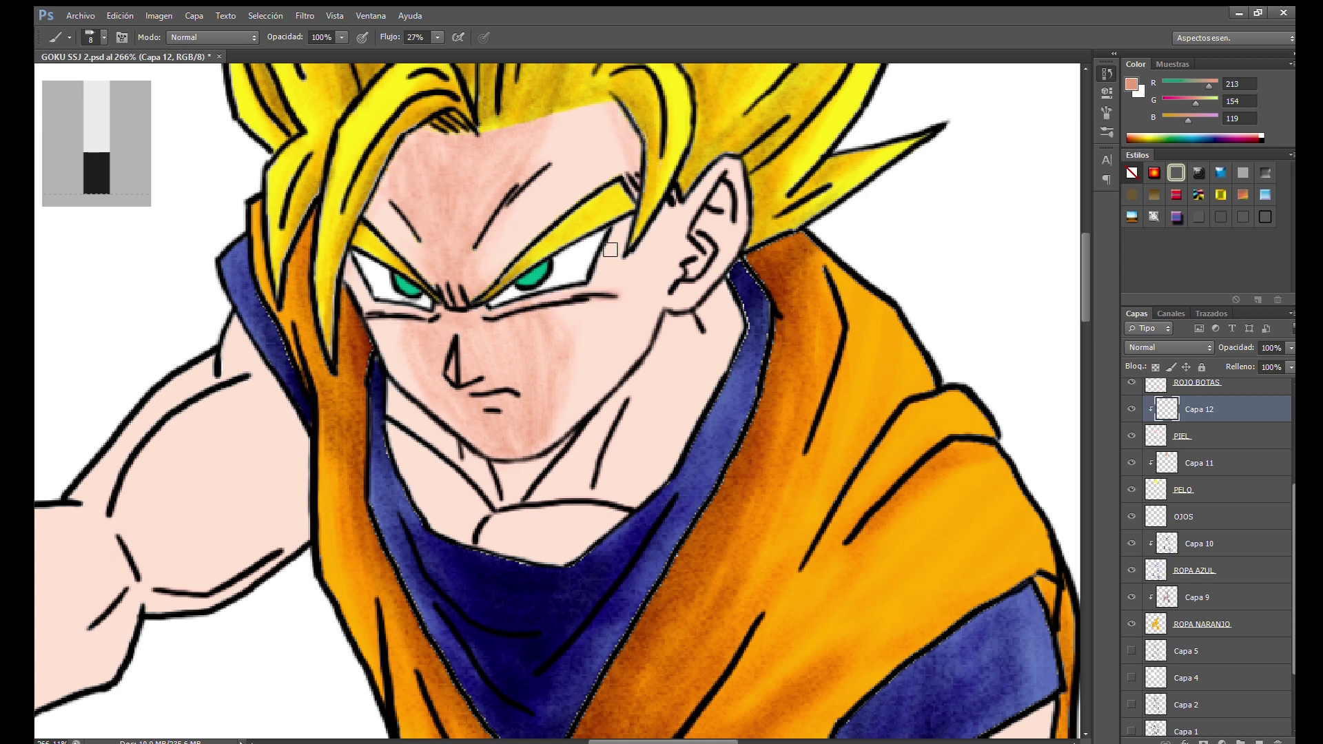
{"action": "left_click_drag", "start_coordinate": [717, 199], "coordinate": [695, 237]}
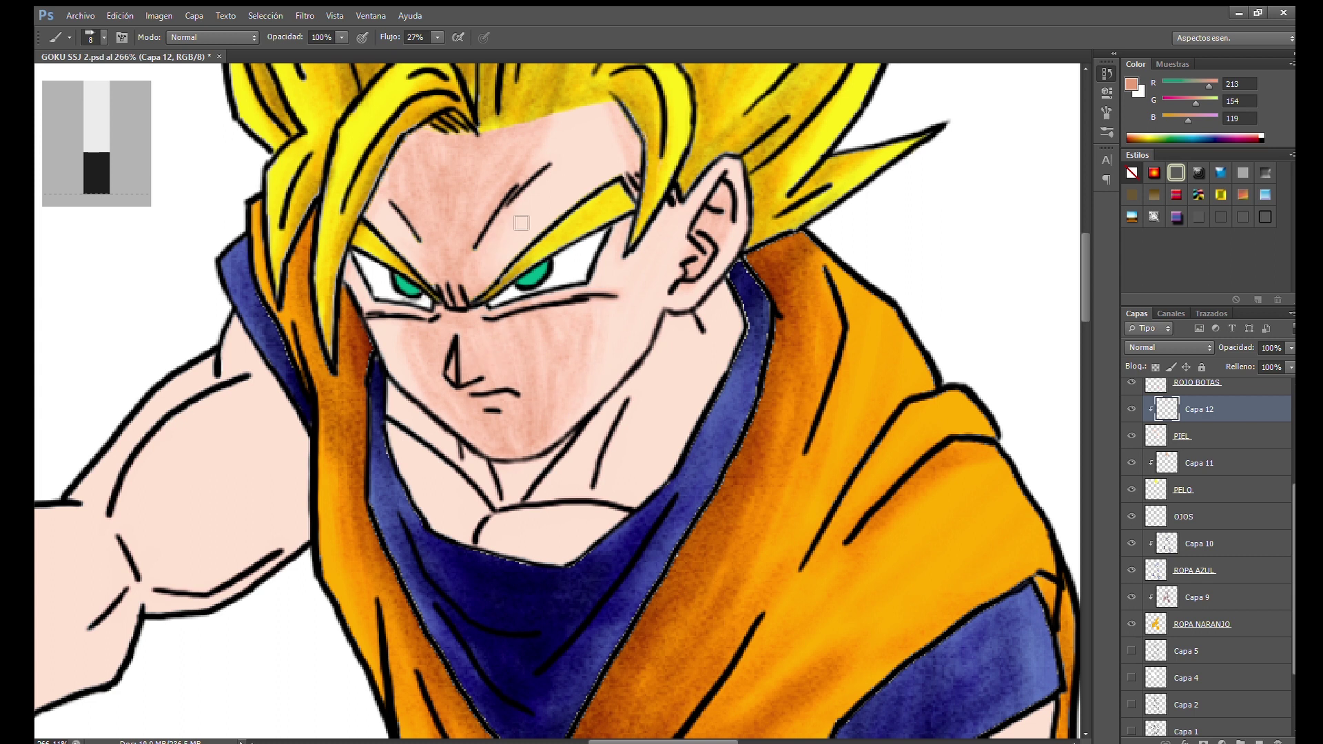
{"action": "left_click_drag", "start_coordinate": [506, 502], "coordinate": [534, 472]}
{"action": "left_click_drag", "start_coordinate": [522, 334], "coordinate": [531, 329]}
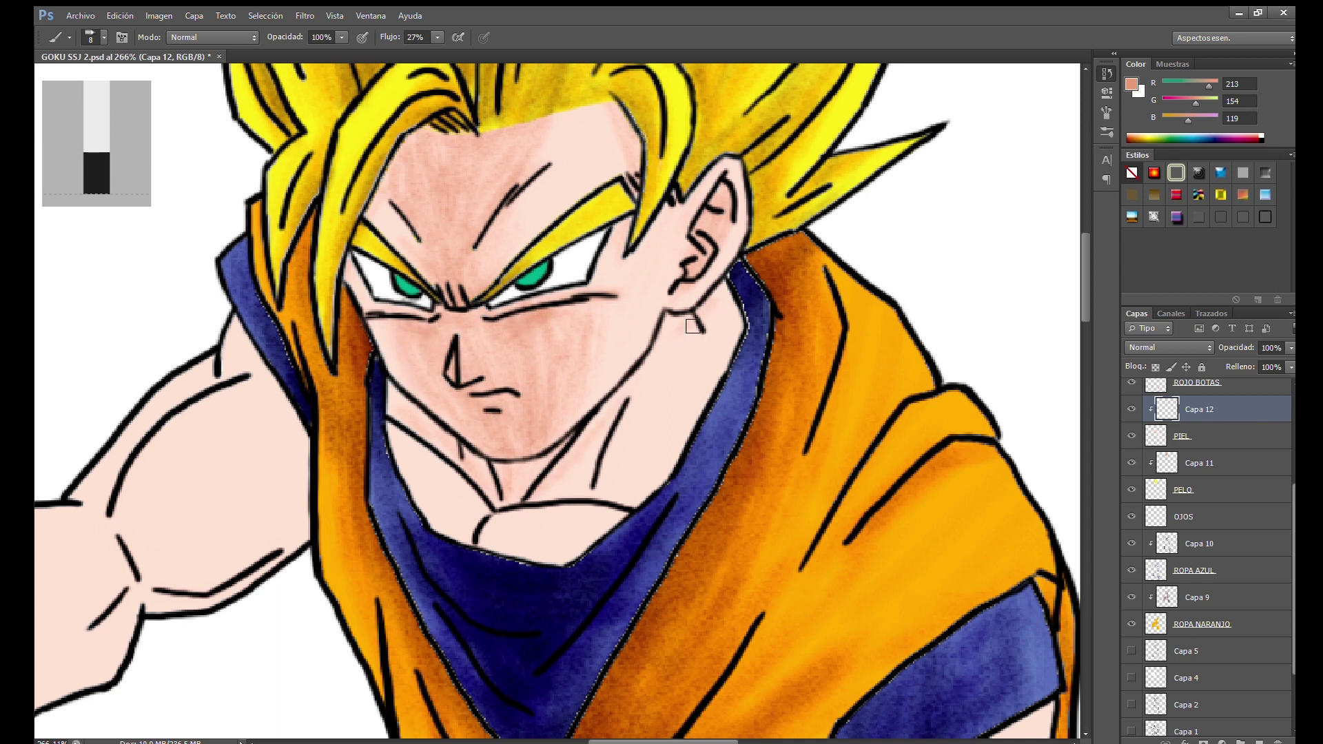
Shade the neck and upper chest along the blue collar in soft pink
{"action": "left_click_drag", "start_coordinate": [562, 488], "coordinate": [641, 501]}
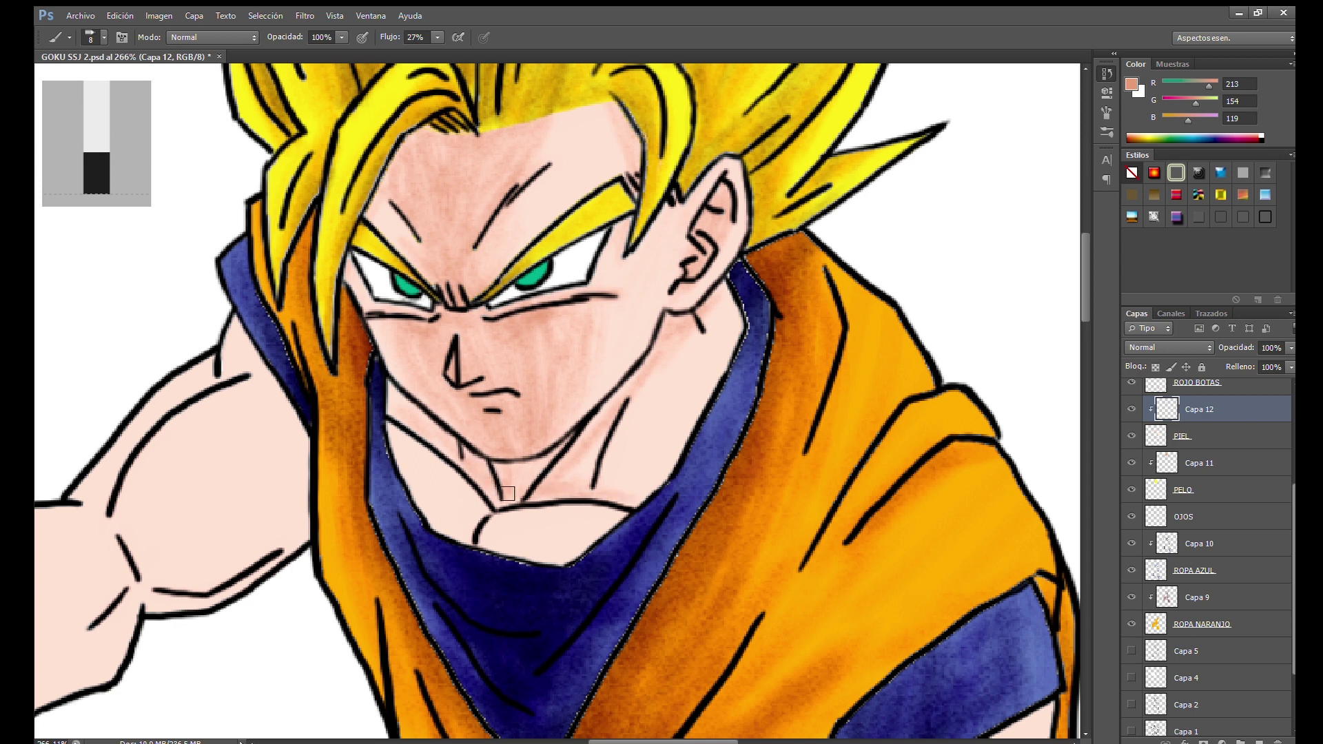
{"action": "left_click_drag", "start_coordinate": [443, 532], "coordinate": [451, 502]}
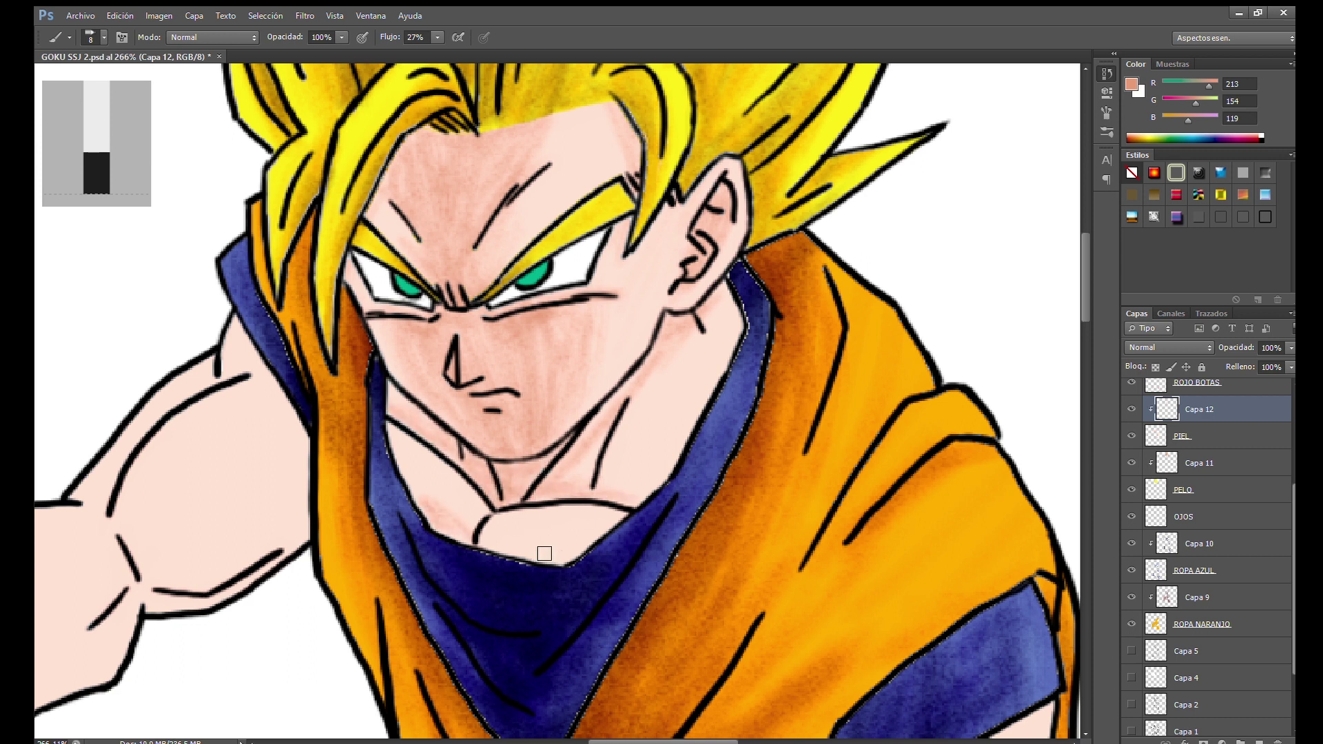
{"action": "left_click_drag", "start_coordinate": [578, 517], "coordinate": [497, 547]}
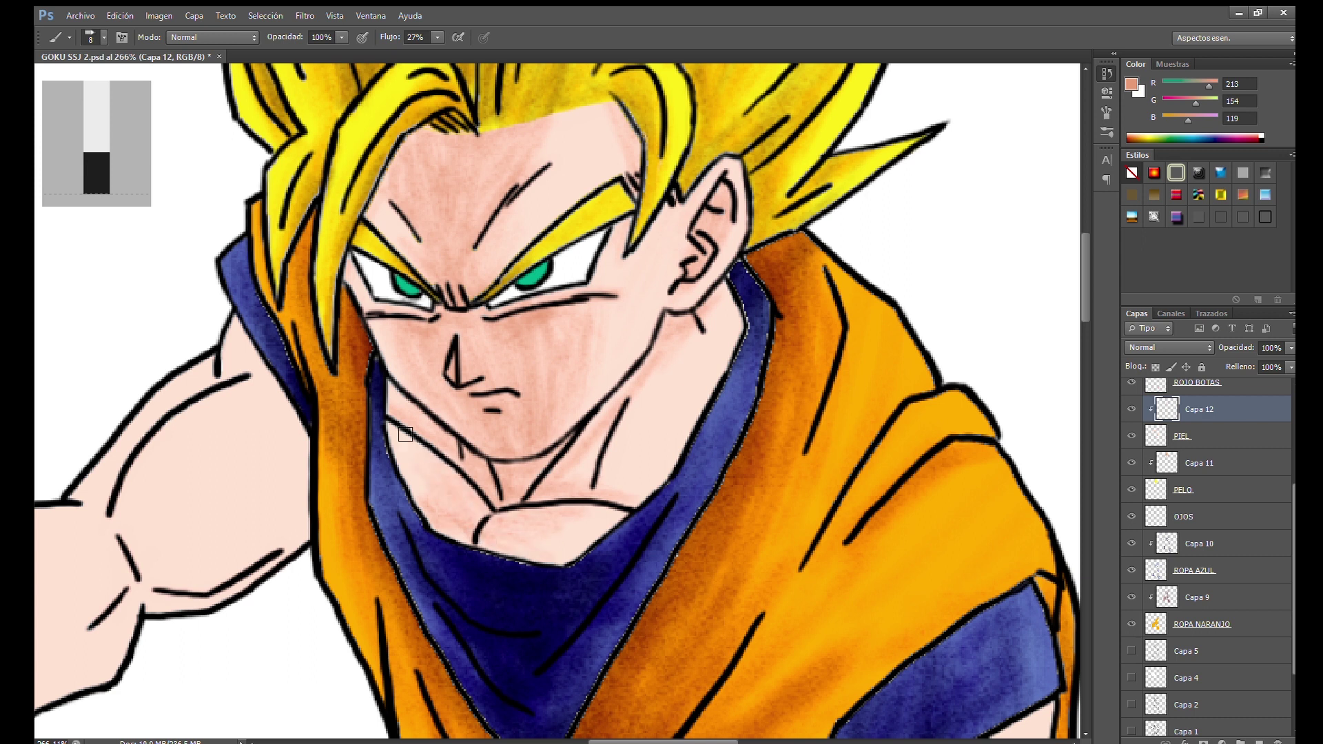
{"action": "left_click_drag", "start_coordinate": [553, 501], "coordinate": [487, 556]}
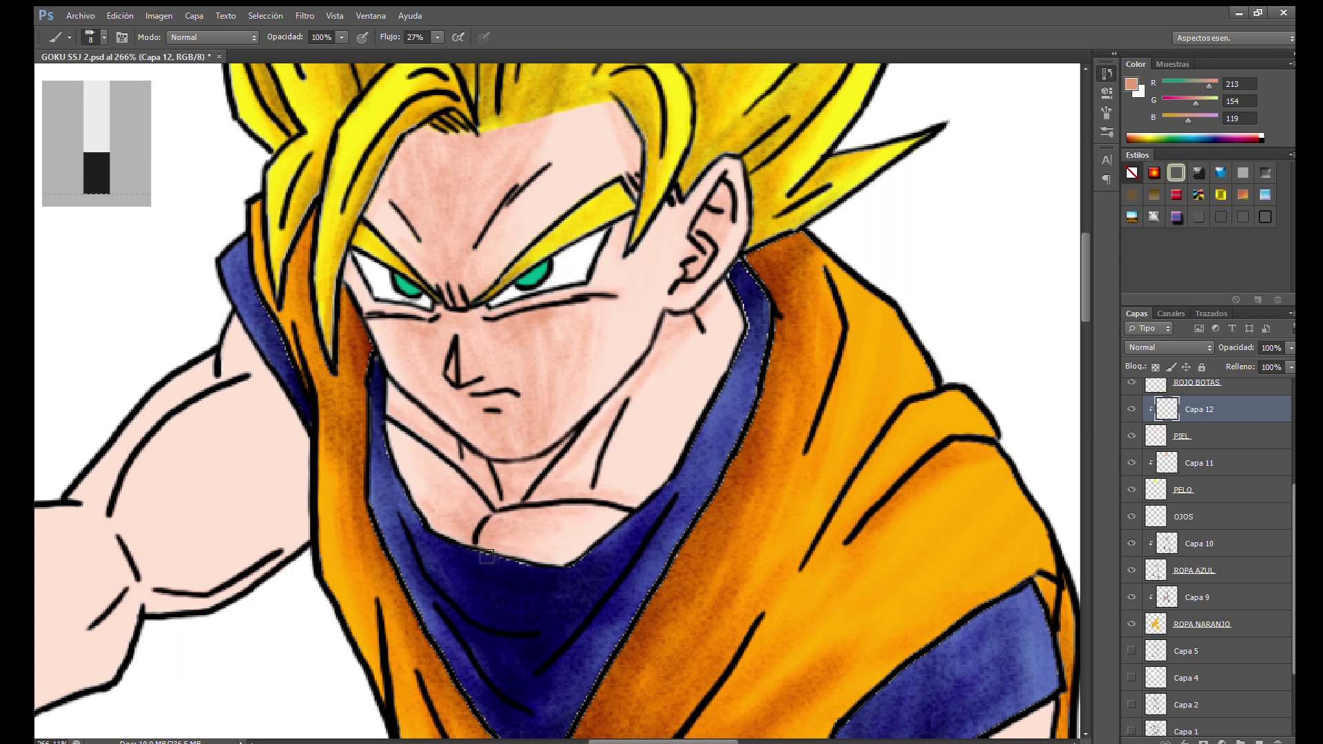
{"action": "left_click_drag", "start_coordinate": [569, 472], "coordinate": [576, 443]}
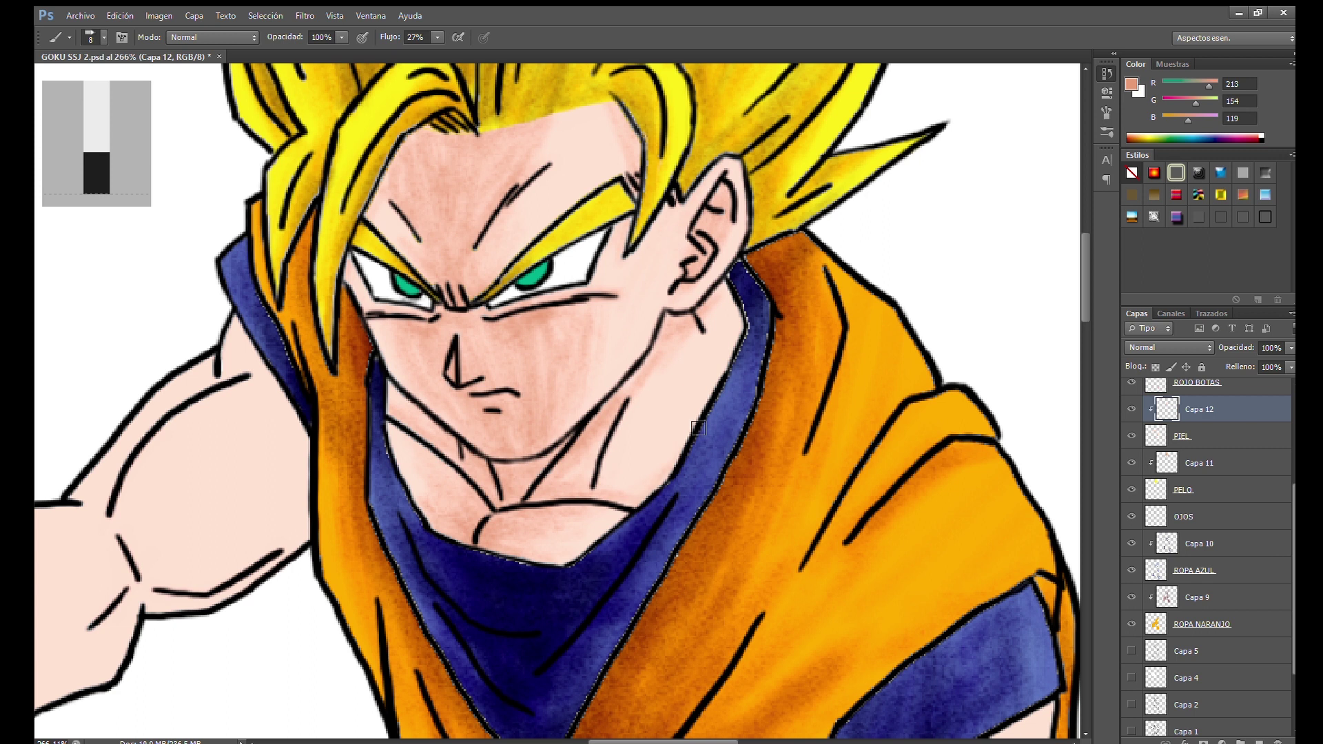
{"action": "left_click_drag", "start_coordinate": [712, 384], "coordinate": [660, 338]}
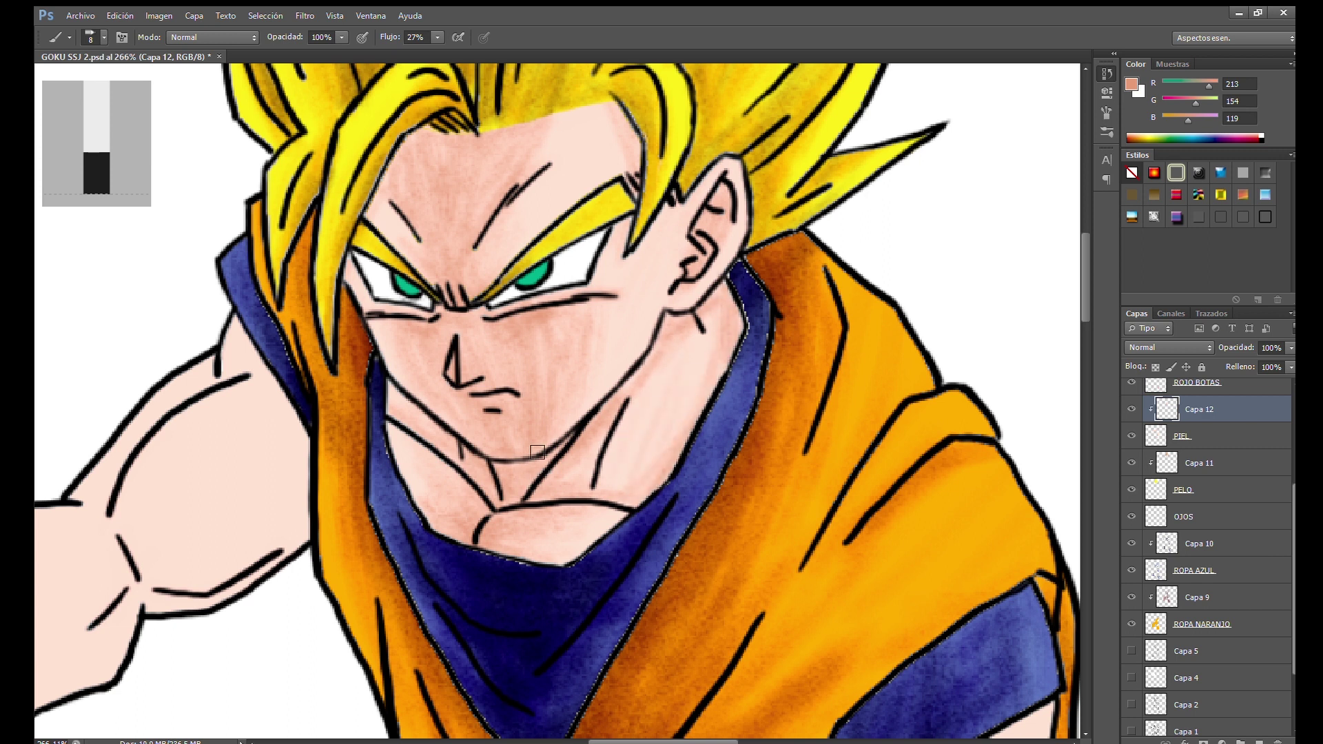
{"action": "scroll", "coordinate": [538, 451], "scroll_direction": "down", "scroll_amount": 5}
{"action": "scroll", "coordinate": [296, 462], "scroll_direction": "up", "scroll_amount": 5}
Shade the fingers and back of the hand by the wristband in soft pink
{"action": "mouse_move", "coordinate": [289, 453]}
{"action": "left_mouse_down"}
{"action": "mouse_move", "coordinate": [288, 424]}
{"action": "mouse_move", "coordinate": [257, 476]}
{"action": "mouse_move", "coordinate": [276, 527]}
{"action": "left_mouse_up"}
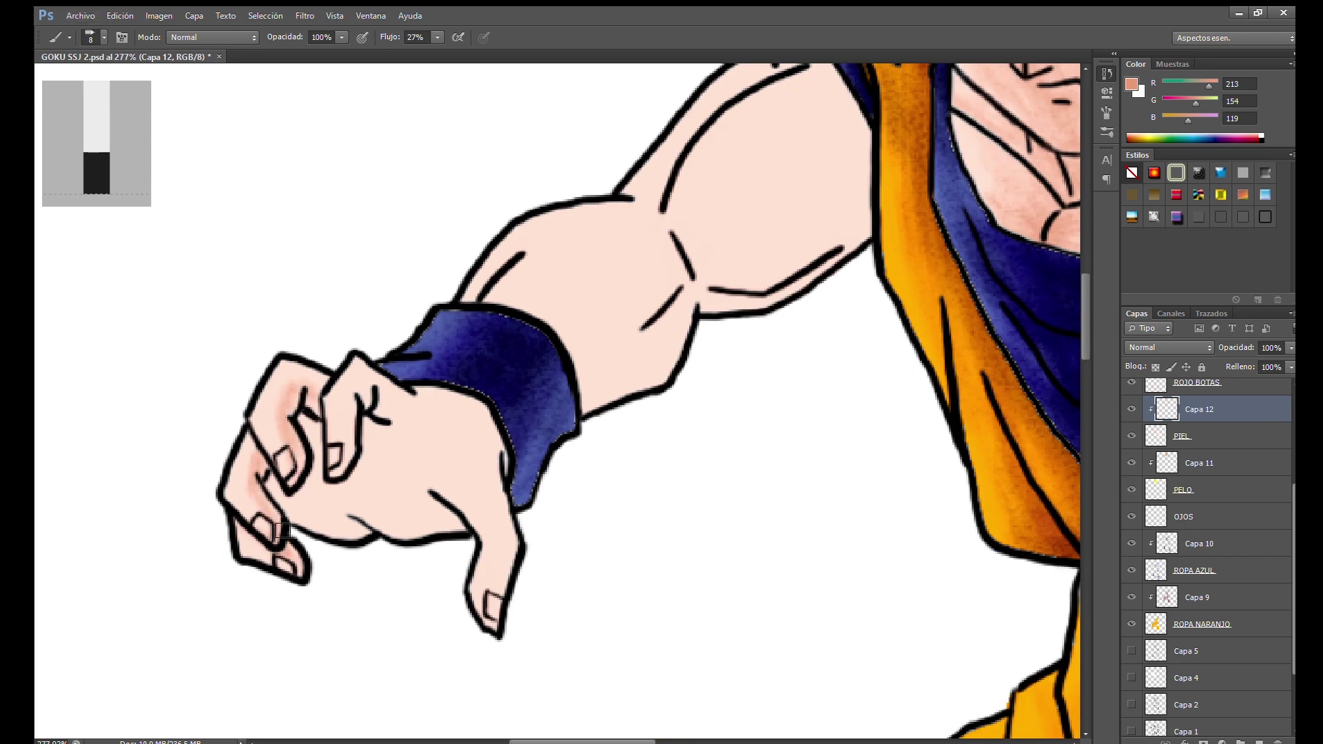
{"action": "left_click_drag", "start_coordinate": [365, 398], "coordinate": [485, 422]}
{"action": "left_click_drag", "start_coordinate": [486, 490], "coordinate": [485, 606]}
{"action": "mouse_move", "coordinate": [310, 459]}
{"action": "left_mouse_down"}
{"action": "mouse_move", "coordinate": [338, 505]}
{"action": "mouse_move", "coordinate": [414, 496]}
{"action": "mouse_move", "coordinate": [375, 448]}
{"action": "mouse_move", "coordinate": [481, 410]}
{"action": "mouse_move", "coordinate": [382, 424]}
{"action": "mouse_move", "coordinate": [460, 506]}
{"action": "left_mouse_up"}
{"action": "mouse_move", "coordinate": [278, 503]}
{"action": "left_mouse_down"}
{"action": "mouse_move", "coordinate": [324, 482]}
{"action": "mouse_move", "coordinate": [416, 508]}
{"action": "mouse_move", "coordinate": [405, 493]}
{"action": "mouse_move", "coordinate": [307, 488]}
{"action": "mouse_move", "coordinate": [308, 381]}
{"action": "left_mouse_up"}
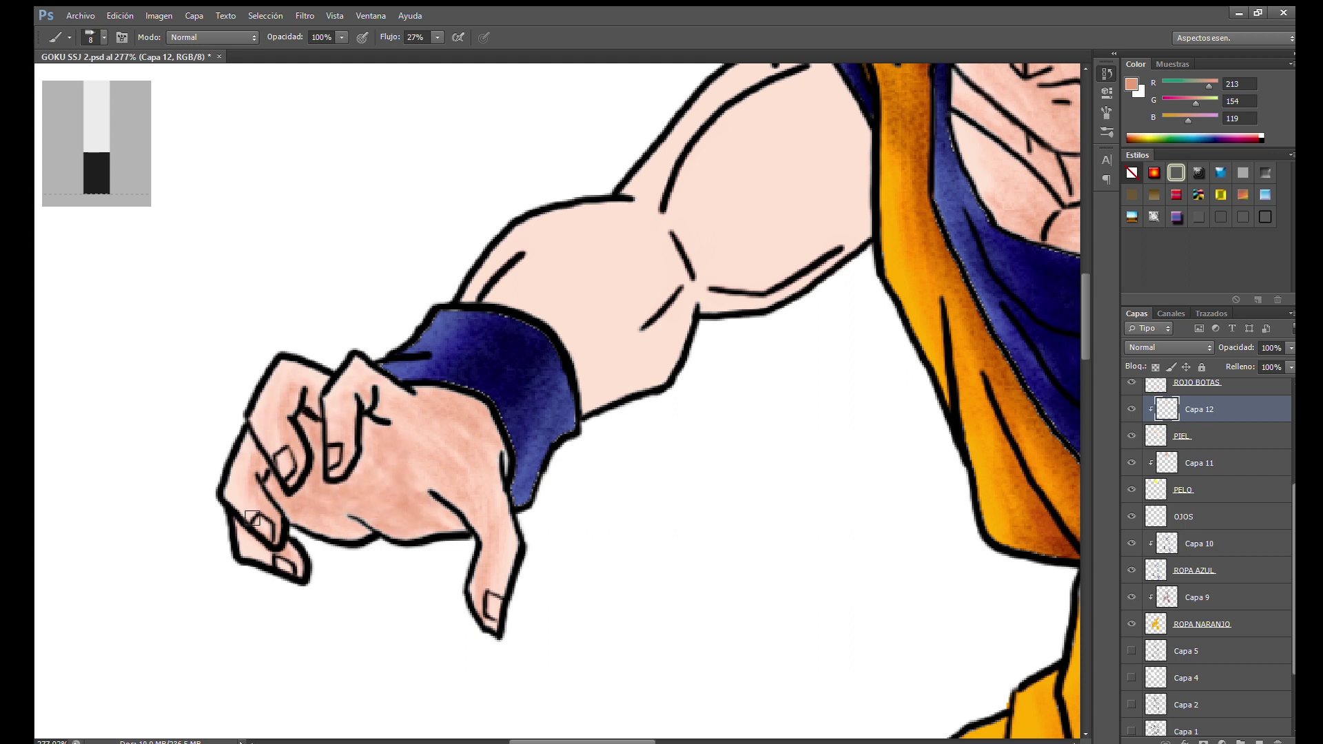
Build up pink shading over the forearm, elbow creases, bicep and upper arm
{"action": "left_click_drag", "start_coordinate": [607, 503], "coordinate": [490, 580]}
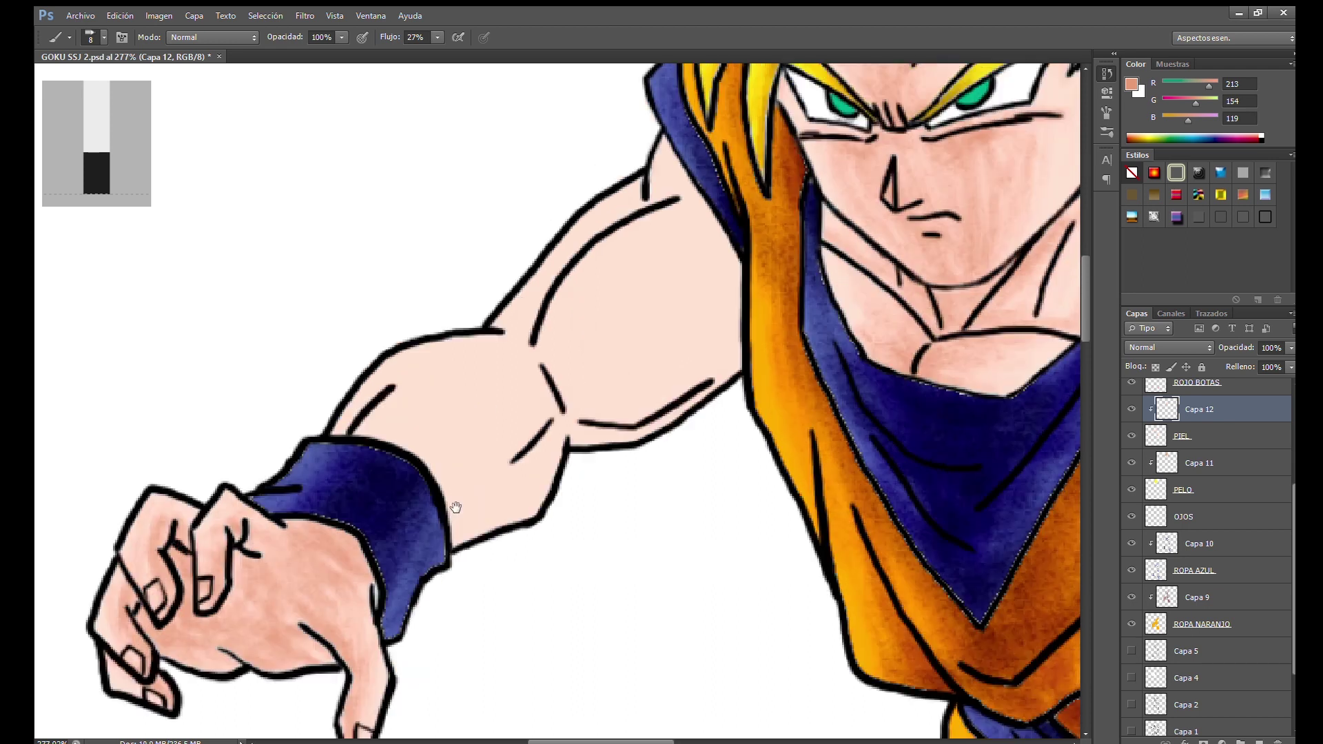
{"action": "left_click_drag", "start_coordinate": [491, 436], "coordinate": [450, 507]}
{"action": "left_click_drag", "start_coordinate": [343, 446], "coordinate": [717, 376]}
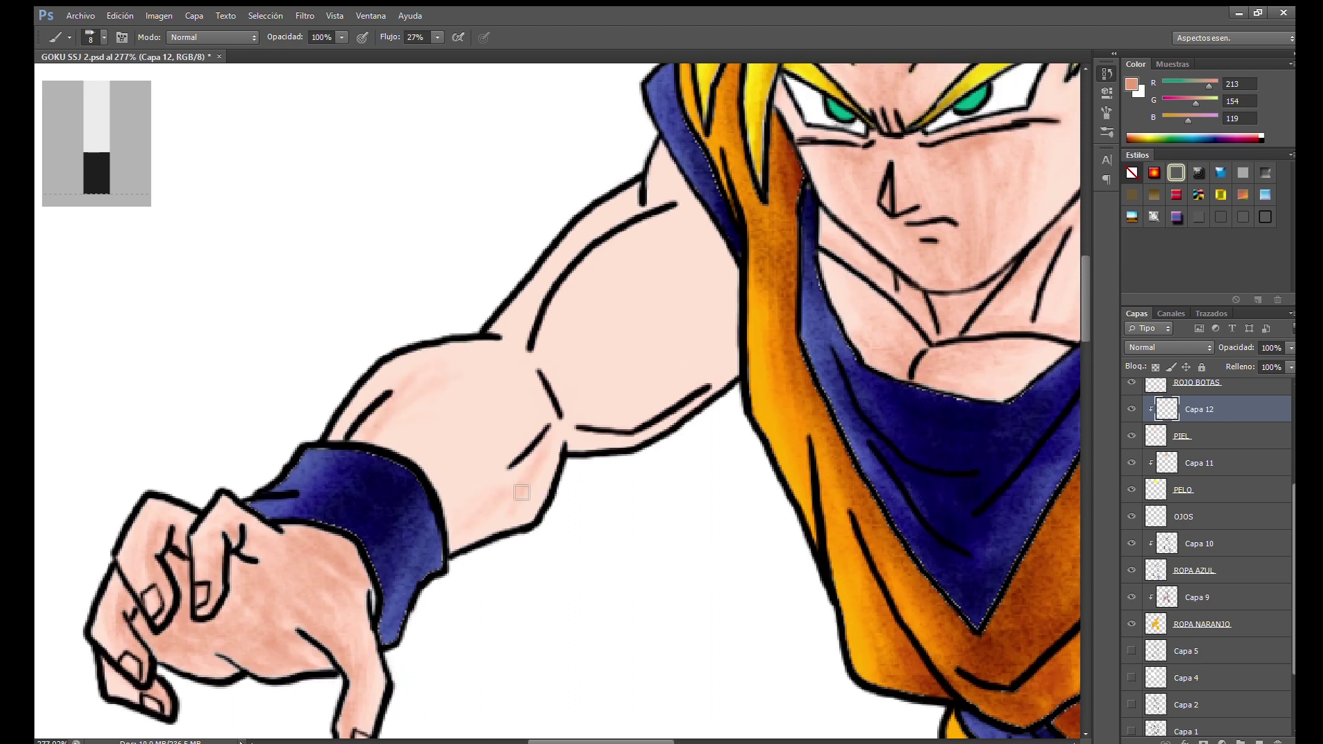
{"action": "left_click_drag", "start_coordinate": [550, 349], "coordinate": [719, 349]}
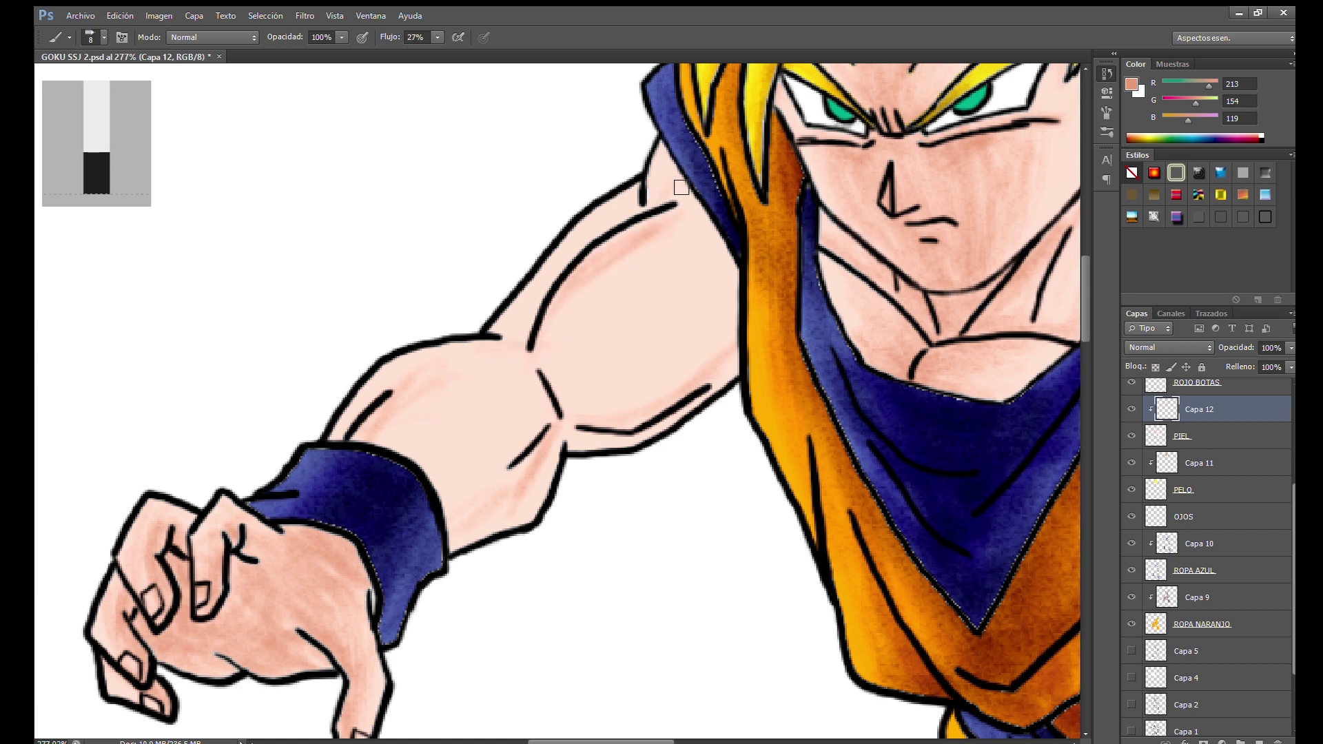
{"action": "mouse_move", "coordinate": [543, 368]}
{"action": "left_mouse_down"}
{"action": "mouse_move", "coordinate": [614, 253]}
{"action": "mouse_move", "coordinate": [605, 392]}
{"action": "mouse_move", "coordinate": [559, 408]}
{"action": "mouse_move", "coordinate": [644, 373]}
{"action": "mouse_move", "coordinate": [641, 298]}
{"action": "mouse_move", "coordinate": [591, 324]}
{"action": "mouse_move", "coordinate": [670, 208]}
{"action": "mouse_move", "coordinate": [590, 352]}
{"action": "mouse_move", "coordinate": [717, 298]}
{"action": "mouse_move", "coordinate": [688, 370]}
{"action": "mouse_move", "coordinate": [558, 375]}
{"action": "left_mouse_up"}
{"action": "mouse_move", "coordinate": [370, 442]}
{"action": "left_mouse_down"}
{"action": "mouse_move", "coordinate": [496, 375]}
{"action": "mouse_move", "coordinate": [365, 458]}
{"action": "mouse_move", "coordinate": [523, 399]}
{"action": "mouse_move", "coordinate": [435, 516]}
{"action": "mouse_move", "coordinate": [503, 496]}
{"action": "mouse_move", "coordinate": [482, 441]}
{"action": "mouse_move", "coordinate": [516, 393]}
{"action": "mouse_move", "coordinate": [428, 565]}
{"action": "left_mouse_up"}
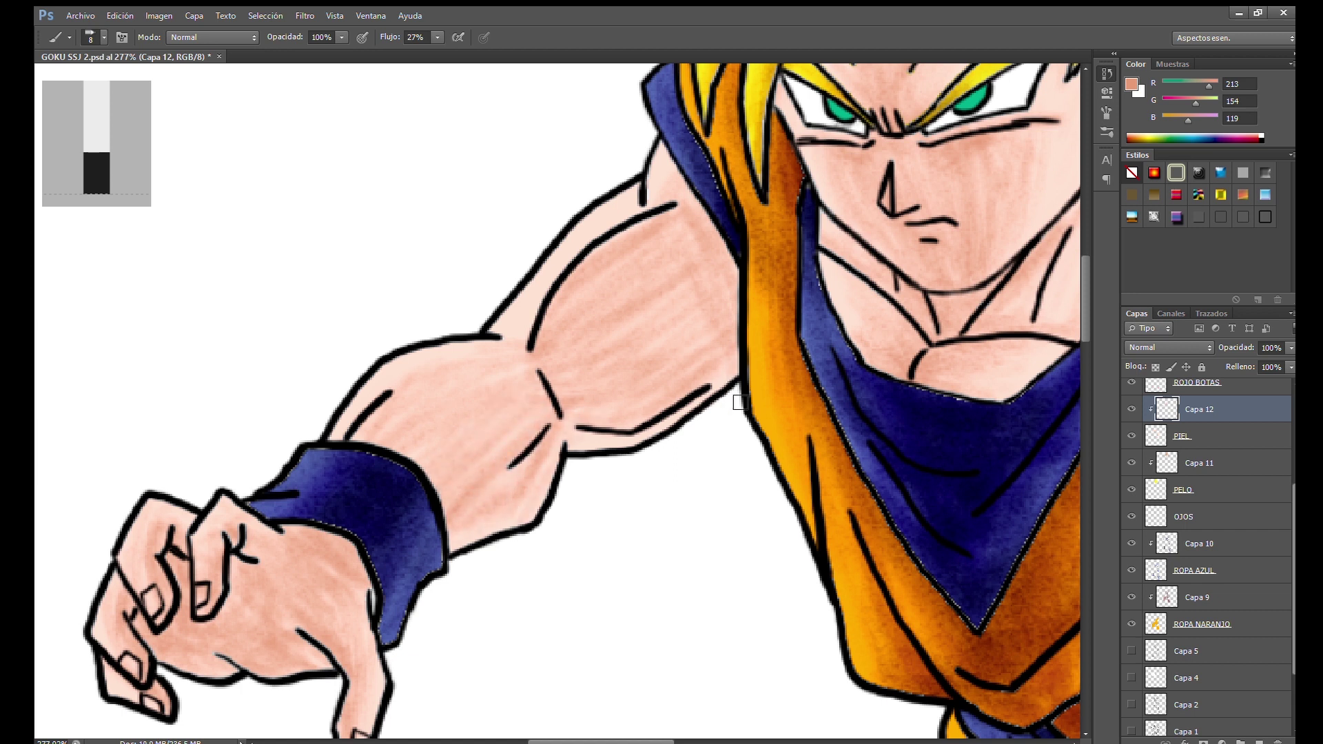
{"action": "left_click_drag", "start_coordinate": [700, 213], "coordinate": [692, 327]}
{"action": "left_click_drag", "start_coordinate": [425, 445], "coordinate": [445, 395]}
{"action": "mouse_move", "coordinate": [635, 390]}
{"action": "left_mouse_down"}
{"action": "mouse_move", "coordinate": [632, 289]}
{"action": "mouse_move", "coordinate": [745, 339]}
{"action": "mouse_move", "coordinate": [712, 266]}
{"action": "left_mouse_up"}
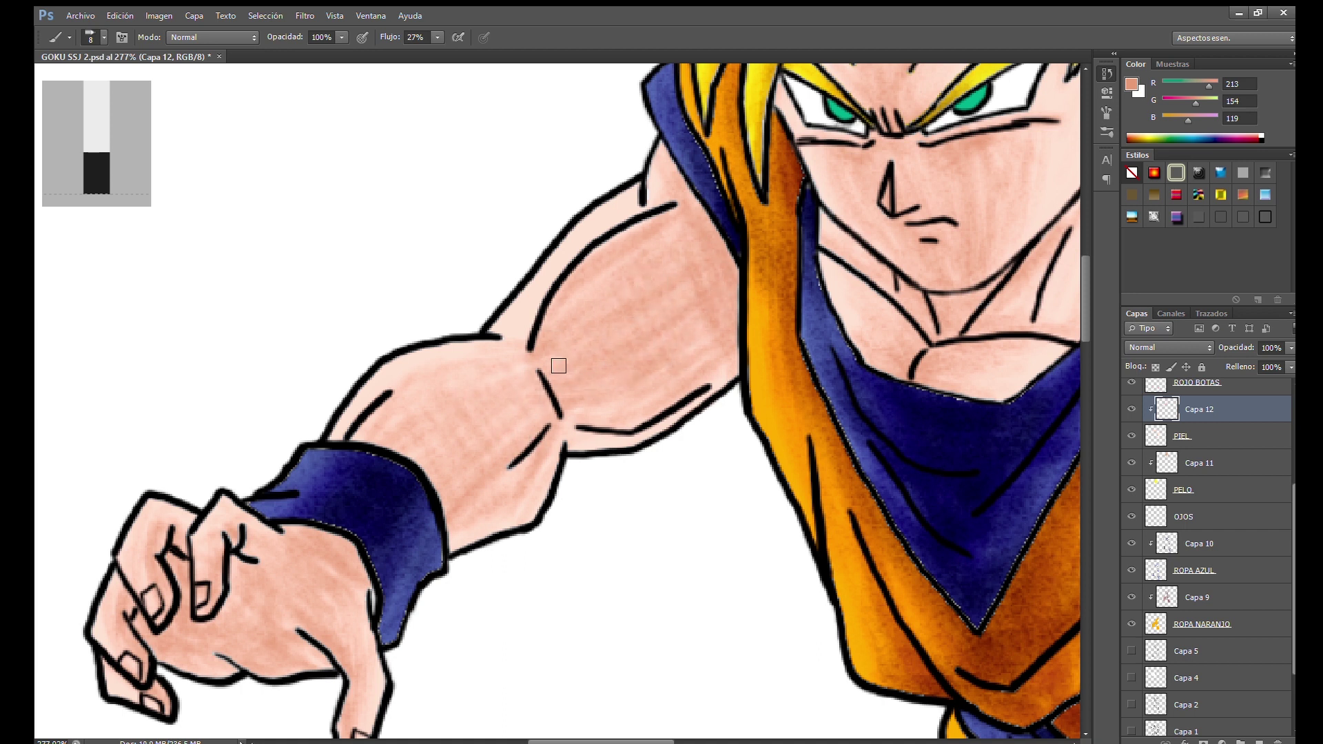
{"action": "left_click_drag", "start_coordinate": [524, 365], "coordinate": [505, 360]}
{"action": "mouse_move", "coordinate": [441, 409]}
{"action": "left_mouse_down"}
{"action": "mouse_move", "coordinate": [463, 435]}
{"action": "mouse_move", "coordinate": [445, 468]}
{"action": "mouse_move", "coordinate": [538, 419]}
{"action": "mouse_move", "coordinate": [556, 394]}
{"action": "mouse_move", "coordinate": [590, 406]}
{"action": "left_mouse_up"}
{"action": "left_click_drag", "start_coordinate": [755, 297], "coordinate": [640, 353]}
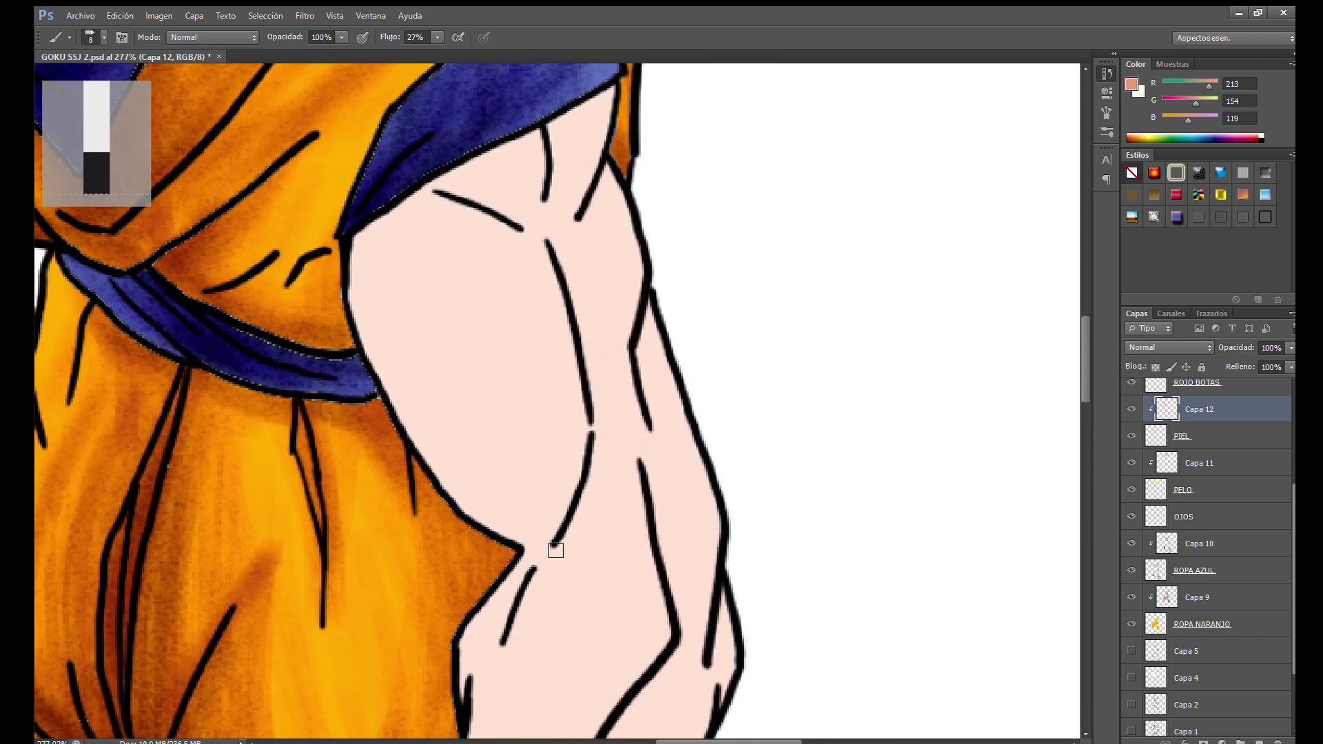
Shade the other arm below the blue collar, along both sides and the shoulder
{"action": "left_click_drag", "start_coordinate": [475, 216], "coordinate": [375, 284]}
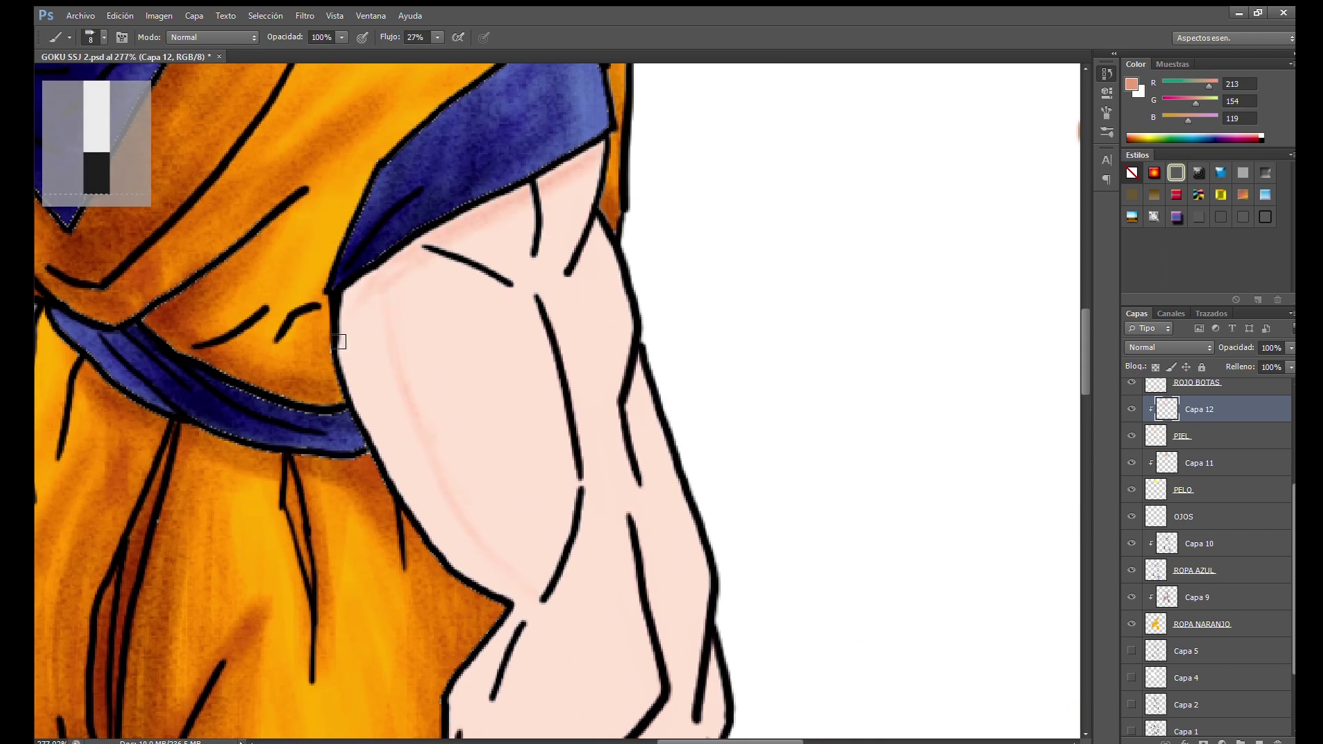
{"action": "mouse_move", "coordinate": [571, 239]}
{"action": "left_mouse_down"}
{"action": "mouse_move", "coordinate": [602, 339]}
{"action": "mouse_move", "coordinate": [602, 405]}
{"action": "left_mouse_up"}
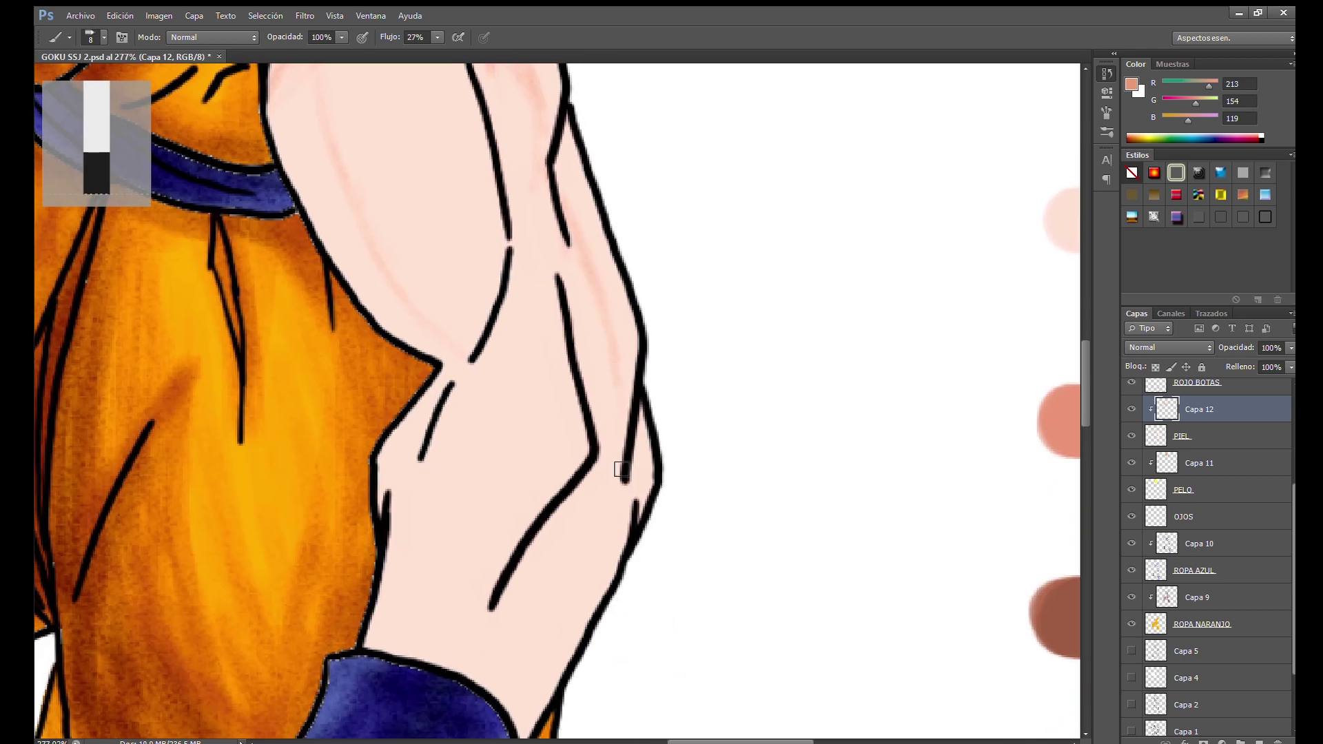
{"action": "scroll", "coordinate": [612, 357], "scroll_direction": "down", "scroll_amount": 3}
{"action": "scroll", "coordinate": [428, 420], "scroll_direction": "up", "scroll_amount": 2}
{"action": "left_click_drag", "start_coordinate": [421, 417], "coordinate": [398, 593]}
{"action": "left_click_drag", "start_coordinate": [453, 465], "coordinate": [435, 615]}
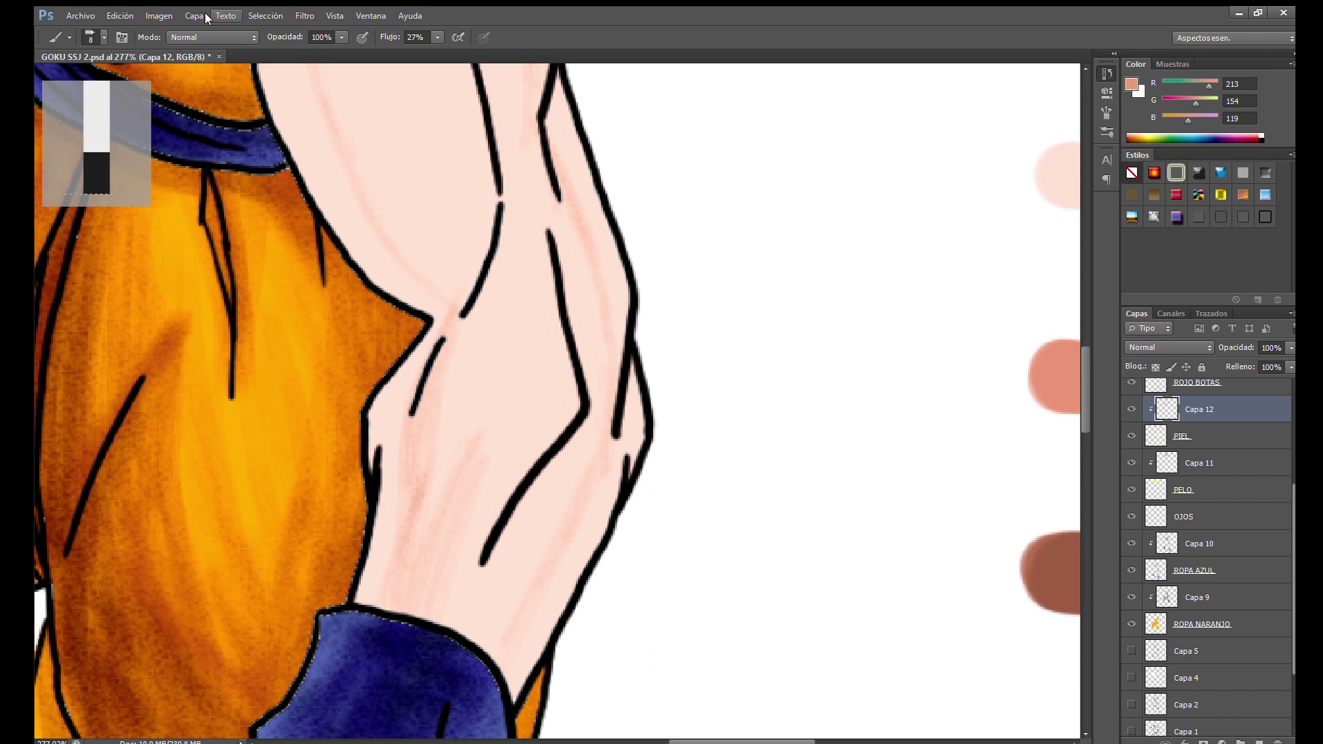
{"action": "mouse_move", "coordinate": [455, 476]}
{"action": "left_mouse_down"}
{"action": "mouse_move", "coordinate": [447, 620]}
{"action": "mouse_move", "coordinate": [597, 443]}
{"action": "left_mouse_up"}
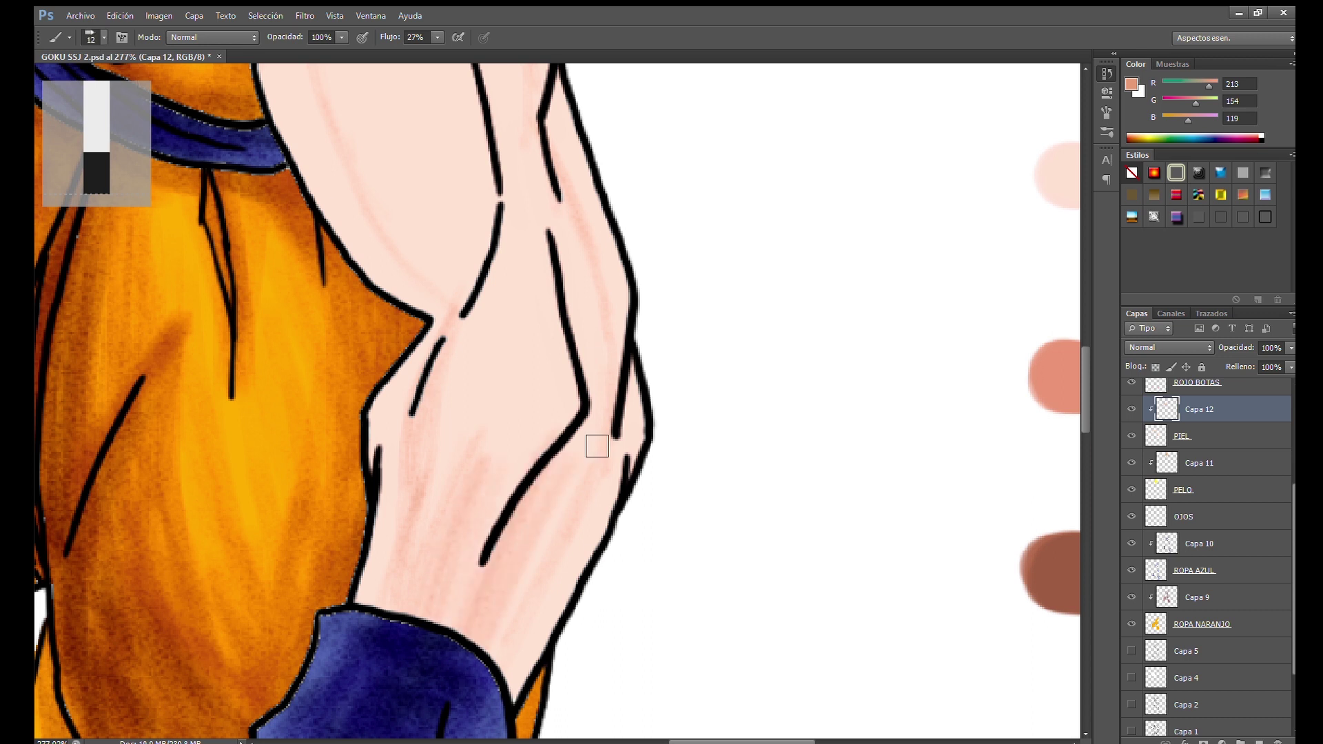
{"action": "mouse_move", "coordinate": [463, 372]}
{"action": "left_mouse_down"}
{"action": "mouse_move", "coordinate": [531, 438]}
{"action": "mouse_move", "coordinate": [472, 700]}
{"action": "left_mouse_up"}
{"action": "mouse_move", "coordinate": [372, 502]}
{"action": "left_mouse_down"}
{"action": "mouse_move", "coordinate": [290, 358]}
{"action": "mouse_move", "coordinate": [321, 307]}
{"action": "mouse_move", "coordinate": [357, 174]}
{"action": "mouse_move", "coordinate": [354, 195]}
{"action": "left_mouse_up"}
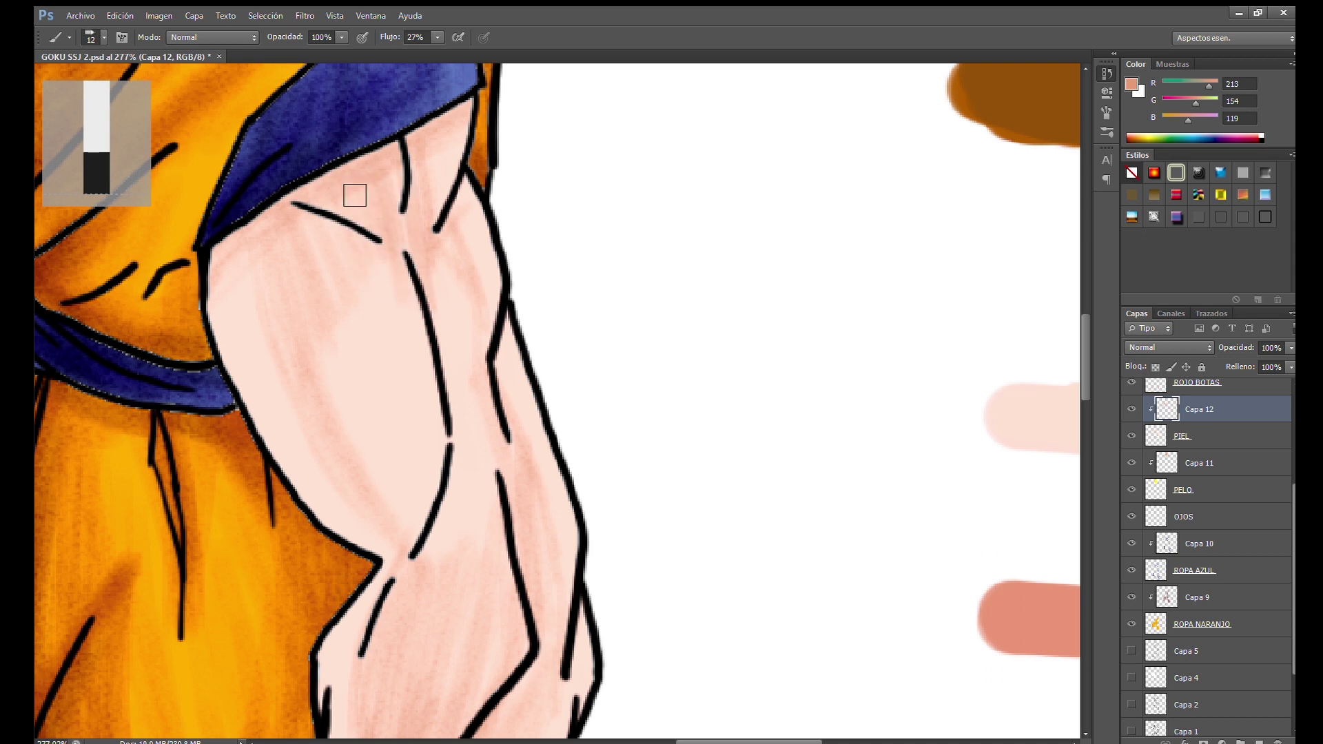
{"action": "mouse_move", "coordinate": [357, 333]}
{"action": "left_mouse_down"}
{"action": "mouse_move", "coordinate": [366, 378]}
{"action": "mouse_move", "coordinate": [379, 310]}
{"action": "mouse_move", "coordinate": [464, 348]}
{"action": "left_mouse_up"}
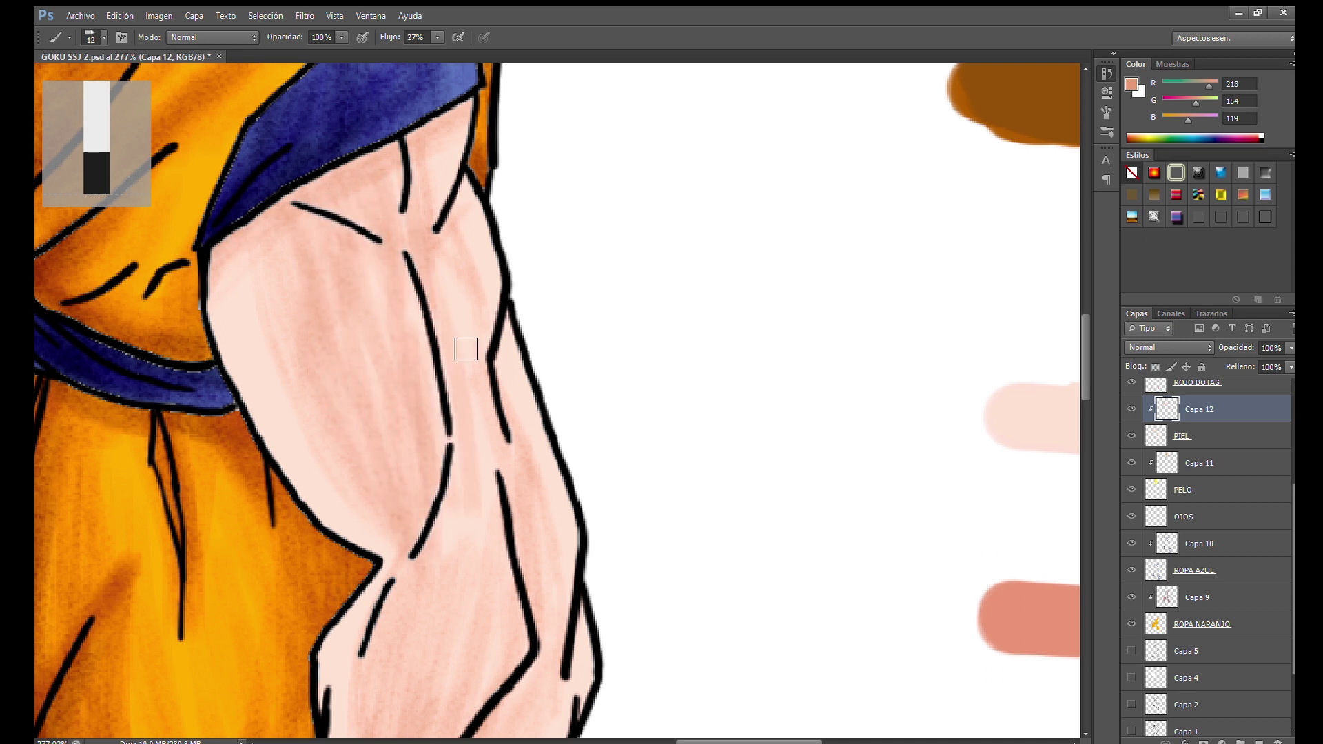
Layer pink shading over the forearm and deepen it on the upper arm
{"action": "scroll", "coordinate": [455, 348], "scroll_direction": "down", "scroll_amount": 2}
{"action": "scroll", "coordinate": [506, 149], "scroll_direction": "down", "scroll_amount": 3}
{"action": "mouse_move", "coordinate": [407, 562]}
{"action": "left_mouse_down"}
{"action": "mouse_move", "coordinate": [473, 420]}
{"action": "mouse_move", "coordinate": [431, 540]}
{"action": "left_mouse_up"}
{"action": "scroll", "coordinate": [392, 565], "scroll_direction": "up", "scroll_amount": 1}
{"action": "mouse_move", "coordinate": [399, 325]}
{"action": "left_mouse_down"}
{"action": "mouse_move", "coordinate": [413, 266]}
{"action": "mouse_move", "coordinate": [369, 296]}
{"action": "mouse_move", "coordinate": [498, 414]}
{"action": "mouse_move", "coordinate": [413, 280]}
{"action": "mouse_move", "coordinate": [510, 436]}
{"action": "mouse_move", "coordinate": [464, 422]}
{"action": "left_mouse_up"}
{"action": "scroll", "coordinate": [441, 400], "scroll_direction": "up", "scroll_amount": 2}
{"action": "mouse_move", "coordinate": [413, 207]}
{"action": "left_mouse_down"}
{"action": "mouse_move", "coordinate": [422, 437]}
{"action": "mouse_move", "coordinate": [375, 171]}
{"action": "left_mouse_up"}
{"action": "left_click_drag", "start_coordinate": [456, 368], "coordinate": [549, 449]}
{"action": "scroll", "coordinate": [481, 225], "scroll_direction": "up", "scroll_amount": 2}
{"action": "mouse_move", "coordinate": [482, 225]}
{"action": "left_mouse_down"}
{"action": "mouse_move", "coordinate": [516, 510]}
{"action": "mouse_move", "coordinate": [436, 308]}
{"action": "mouse_move", "coordinate": [494, 360]}
{"action": "mouse_move", "coordinate": [441, 221]}
{"action": "left_mouse_up"}
Shade the arm's left edge and the back of the lowered fist
{"action": "left_click_drag", "start_coordinate": [261, 294], "coordinate": [269, 372]}
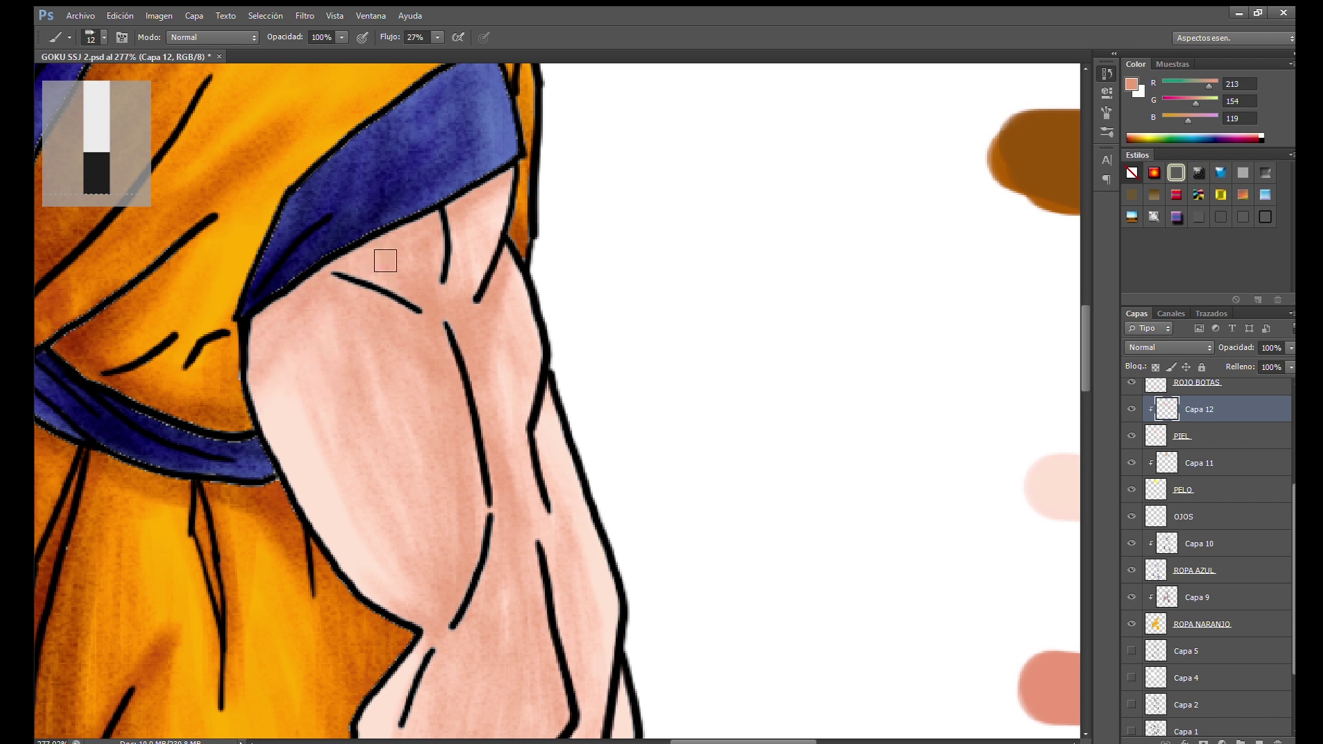
{"action": "scroll", "coordinate": [509, 456], "scroll_direction": "down", "scroll_amount": 3}
{"action": "scroll", "coordinate": [509, 456], "scroll_direction": "down", "scroll_amount": 2}
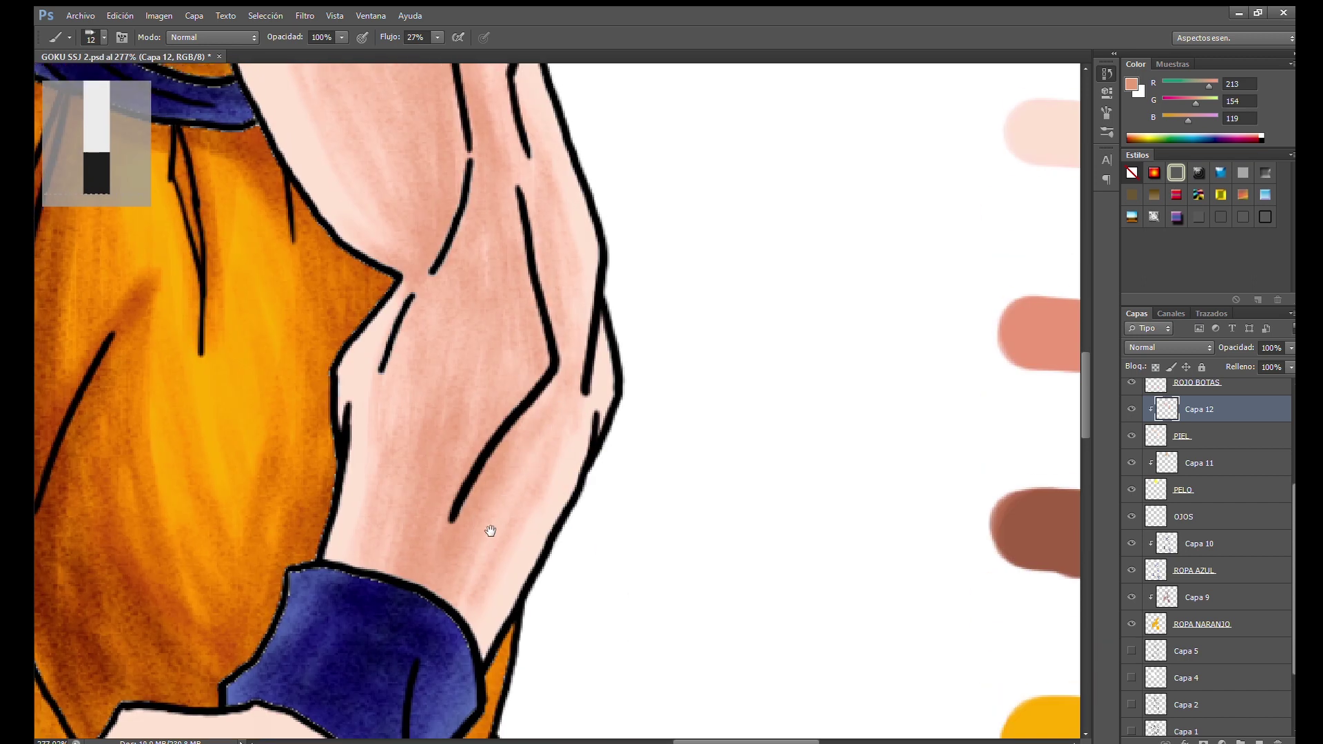
{"action": "scroll", "coordinate": [508, 496], "scroll_direction": "down", "scroll_amount": 6}
{"action": "mouse_move", "coordinate": [295, 434]}
{"action": "left_mouse_down"}
{"action": "mouse_move", "coordinate": [343, 371]}
{"action": "mouse_move", "coordinate": [560, 304]}
{"action": "mouse_move", "coordinate": [540, 295]}
{"action": "mouse_move", "coordinate": [564, 328]}
{"action": "mouse_move", "coordinate": [309, 460]}
{"action": "left_mouse_up"}
{"action": "mouse_move", "coordinate": [389, 340]}
{"action": "left_mouse_down"}
{"action": "mouse_move", "coordinate": [457, 386]}
{"action": "mouse_move", "coordinate": [351, 404]}
{"action": "mouse_move", "coordinate": [487, 436]}
{"action": "mouse_move", "coordinate": [527, 361]}
{"action": "mouse_move", "coordinate": [319, 331]}
{"action": "left_mouse_up"}
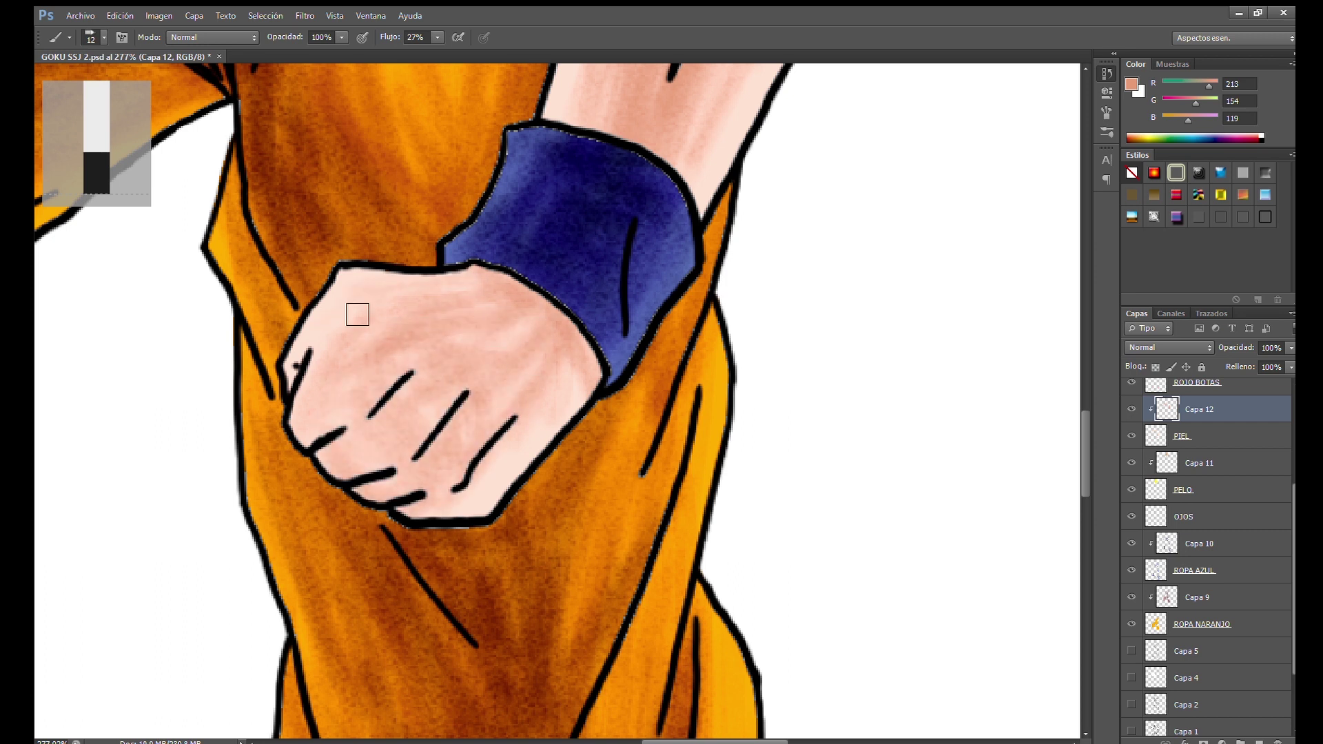
Darken the fist's pink shading, then shade between the brows and the upper arm
{"action": "mouse_move", "coordinate": [591, 319]}
{"action": "left_mouse_down"}
{"action": "mouse_move", "coordinate": [393, 378]}
{"action": "mouse_move", "coordinate": [490, 316]}
{"action": "mouse_move", "coordinate": [466, 508]}
{"action": "mouse_move", "coordinate": [337, 479]}
{"action": "mouse_move", "coordinate": [358, 447]}
{"action": "left_mouse_up"}
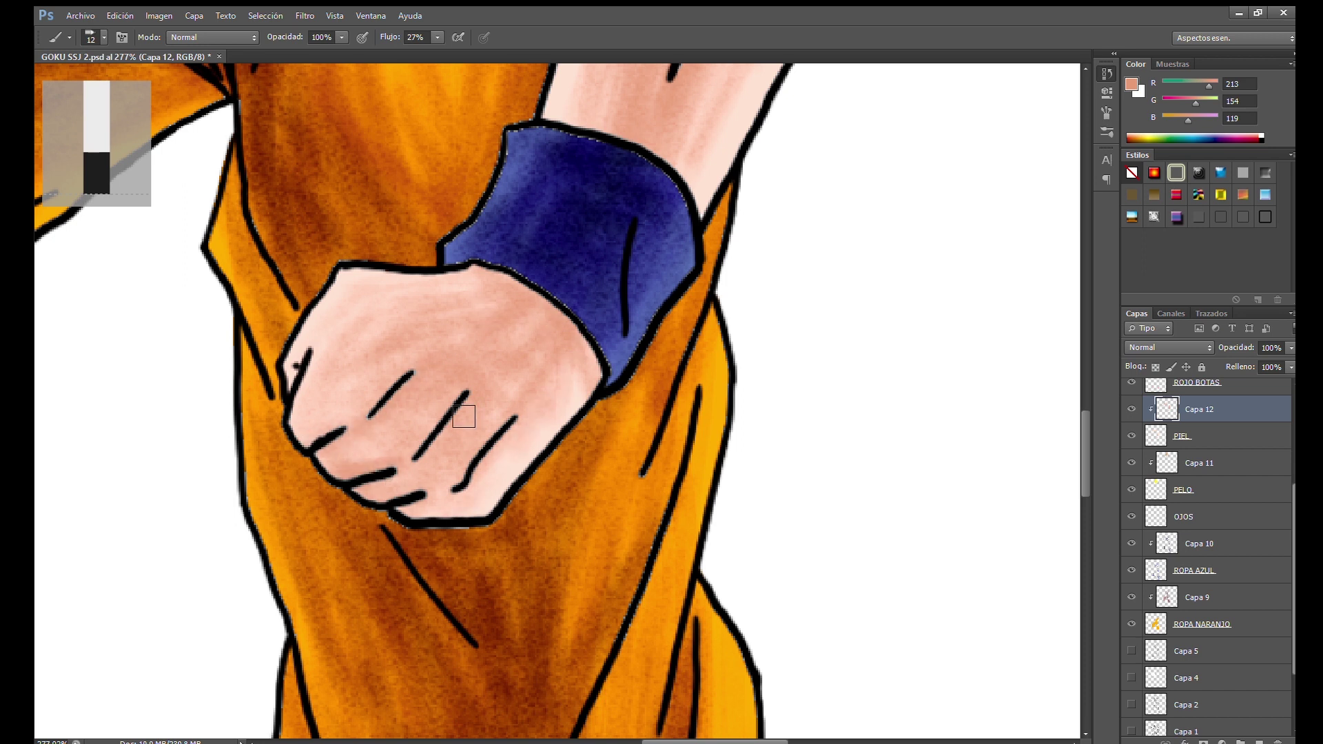
{"action": "scroll", "coordinate": [603, 412], "scroll_direction": "down", "scroll_amount": 3}
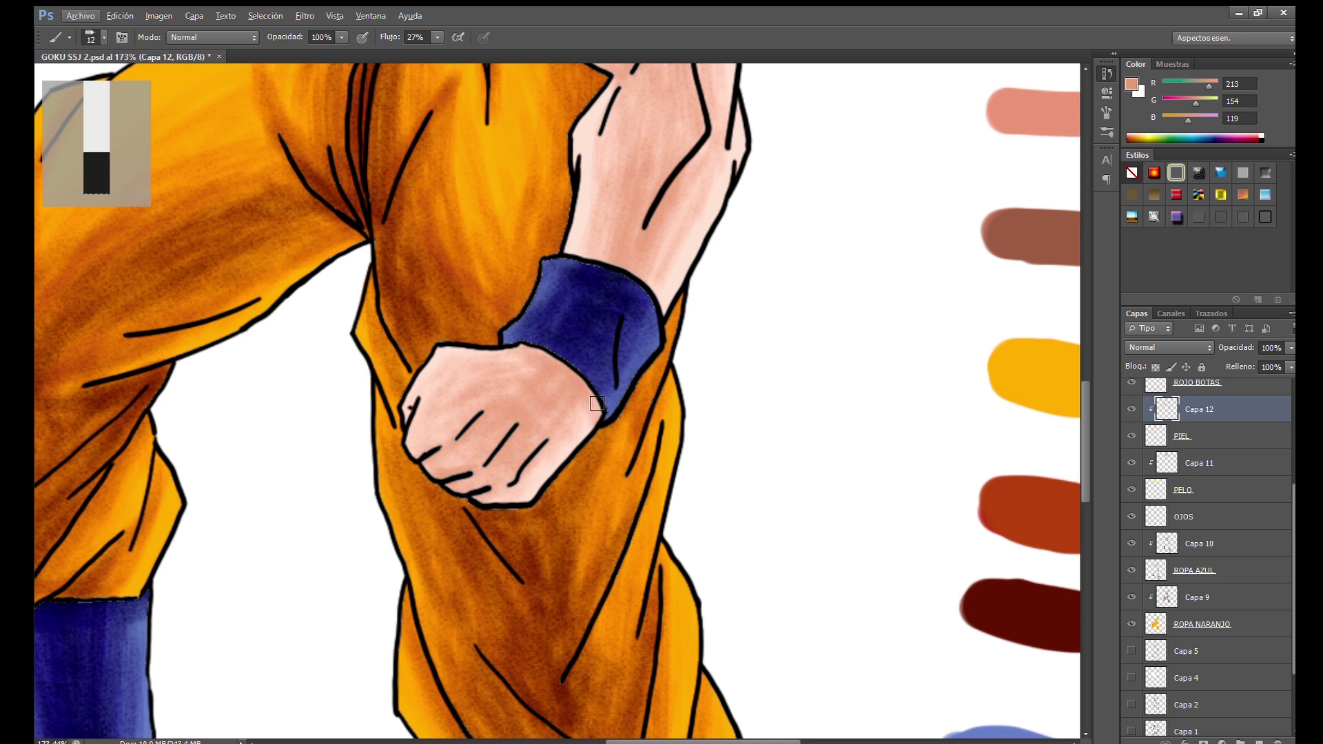
{"action": "scroll", "coordinate": [697, 401], "scroll_direction": "down", "scroll_amount": 3}
{"action": "scroll", "coordinate": [524, 206], "scroll_direction": "up", "scroll_amount": 2}
{"action": "scroll", "coordinate": [510, 241], "scroll_direction": "up", "scroll_amount": 2}
{"action": "scroll", "coordinate": [454, 269], "scroll_direction": "up", "scroll_amount": 3}
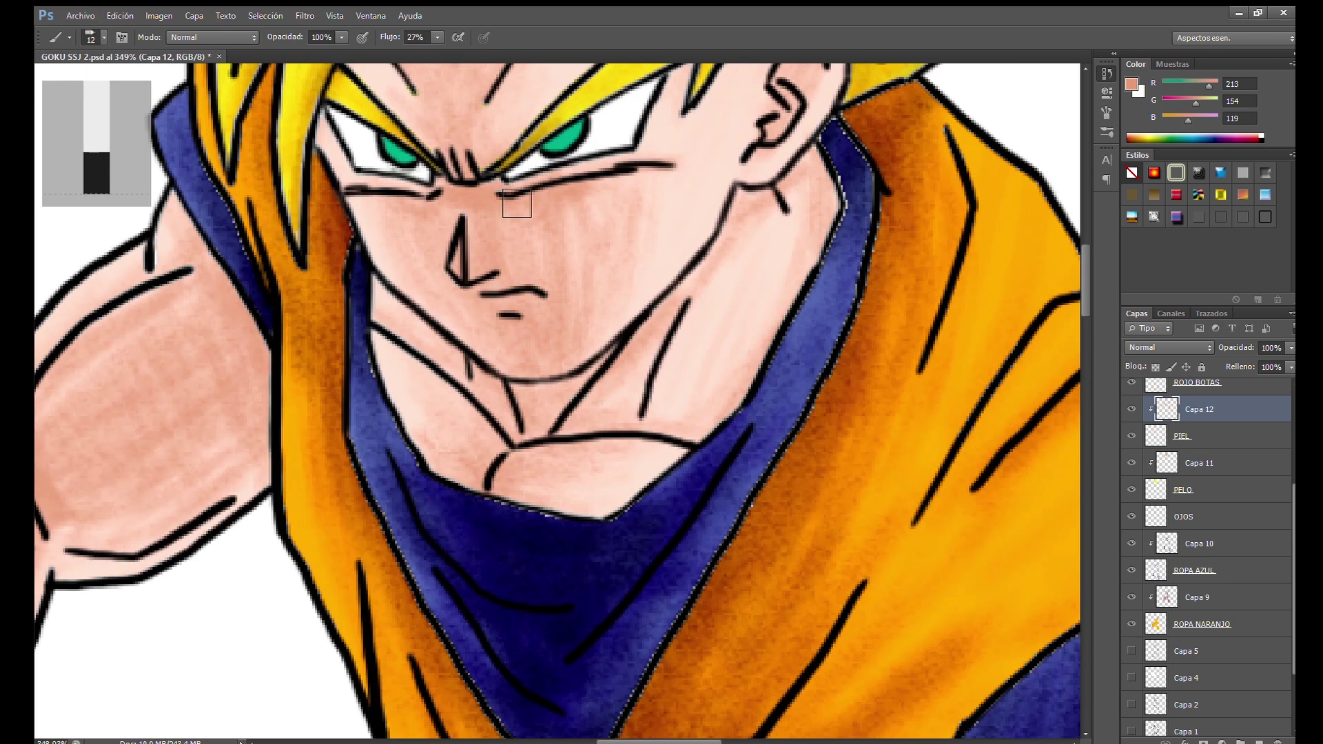
{"action": "scroll", "coordinate": [474, 268], "scroll_direction": "up", "scroll_amount": 3}
{"action": "left_click_drag", "start_coordinate": [474, 268], "coordinate": [441, 183]}
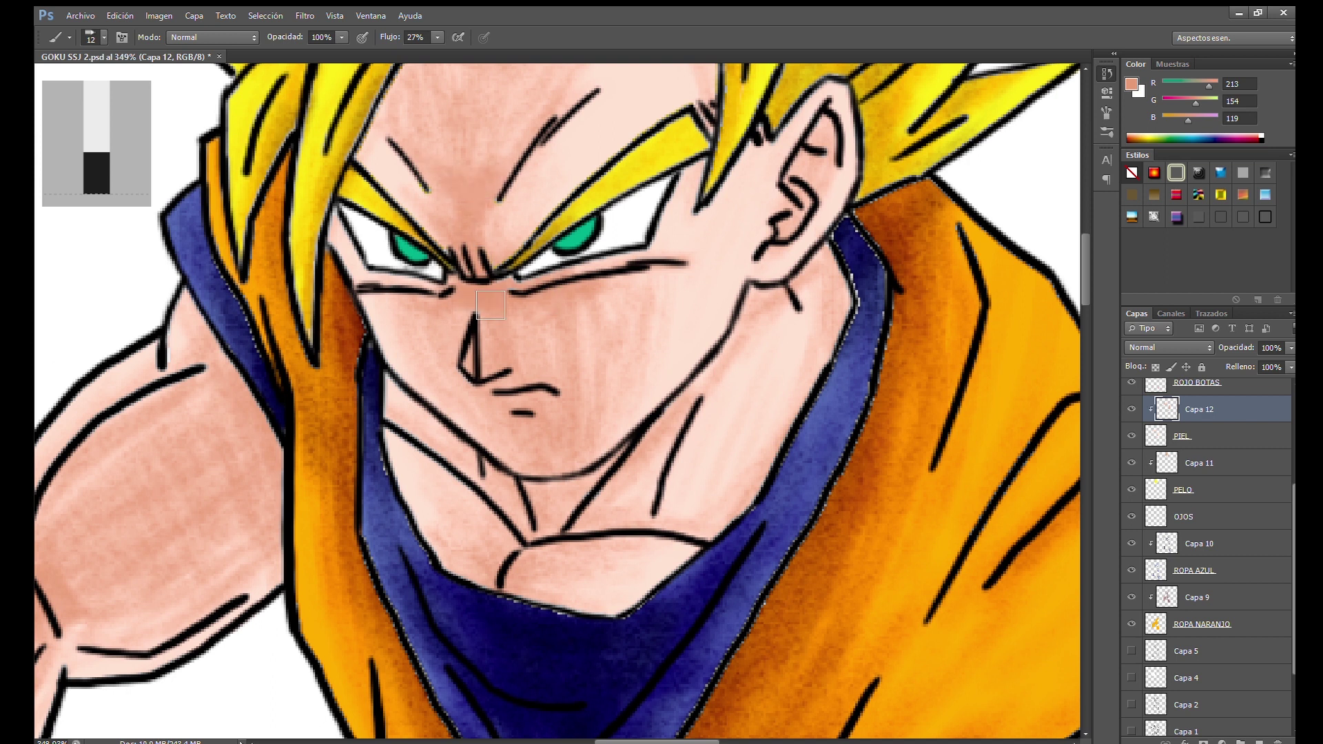
{"action": "scroll", "coordinate": [621, 457], "scroll_direction": "left", "scroll_amount": 5}
{"action": "scroll", "coordinate": [621, 456], "scroll_direction": "down", "scroll_amount": 3}
{"action": "left_click_drag", "start_coordinate": [404, 482], "coordinate": [546, 365]}
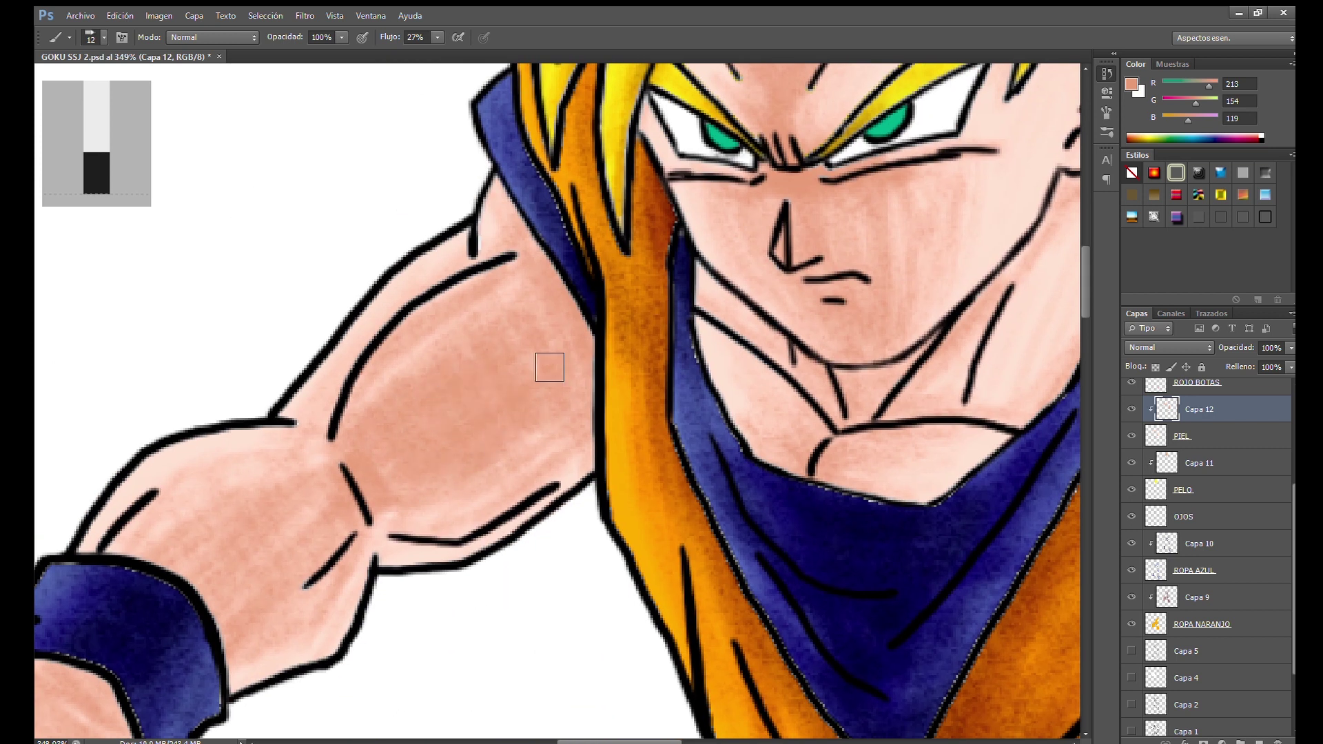
Pick a darker brown skin tone from the swatches for shadows
{"action": "scroll", "coordinate": [547, 366], "scroll_direction": "left", "scroll_amount": 2}
{"action": "scroll", "coordinate": [547, 366], "scroll_direction": "down", "scroll_amount": 2}
{"action": "scroll", "coordinate": [416, 505], "scroll_direction": "left", "scroll_amount": 2}
{"action": "scroll", "coordinate": [416, 505], "scroll_direction": "down", "scroll_amount": 2}
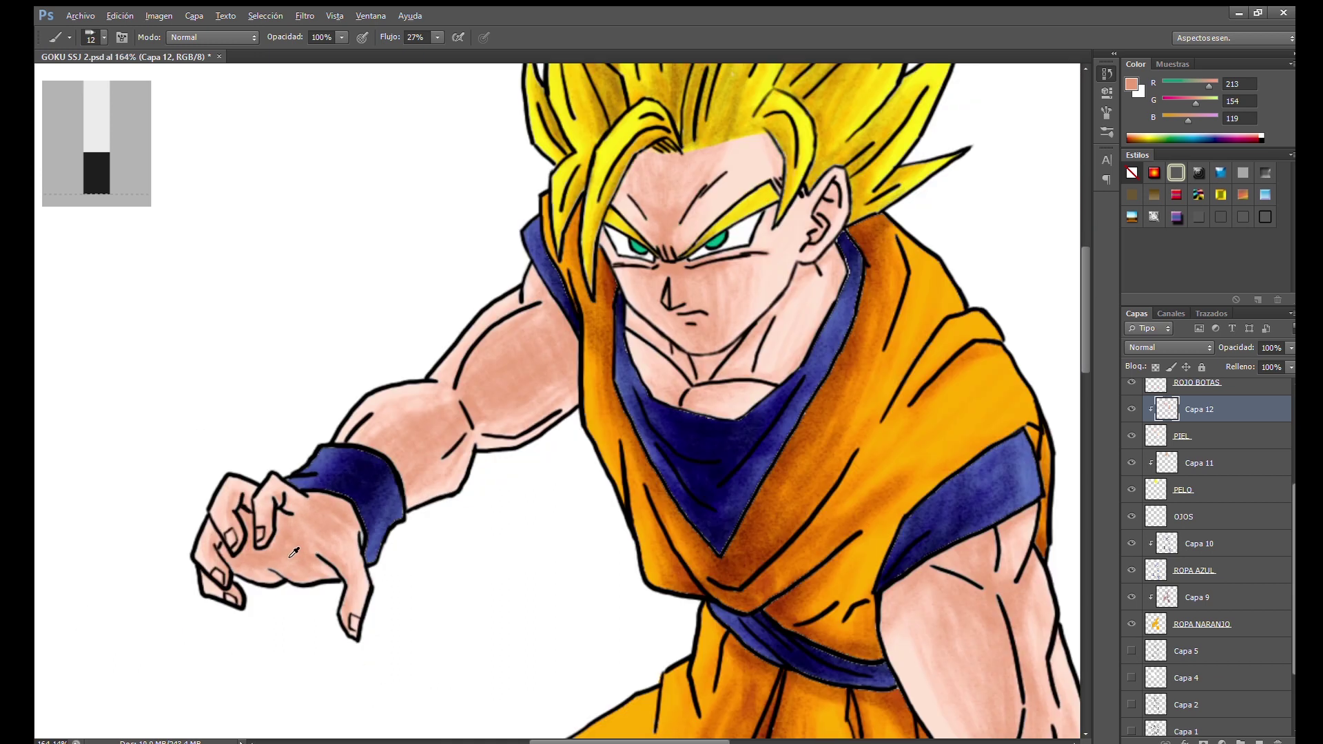
{"action": "scroll", "coordinate": [255, 562], "scroll_direction": "down", "scroll_amount": 5}
{"action": "left_click", "coordinate": [854, 680], "text": "alt"}
{"action": "scroll", "coordinate": [596, 396], "scroll_direction": "up", "scroll_amount": 2}
Paint brown shadows at the nose bridge, between the brows and beside the nose
{"action": "scroll", "coordinate": [596, 396], "scroll_direction": "up", "scroll_amount": 4}
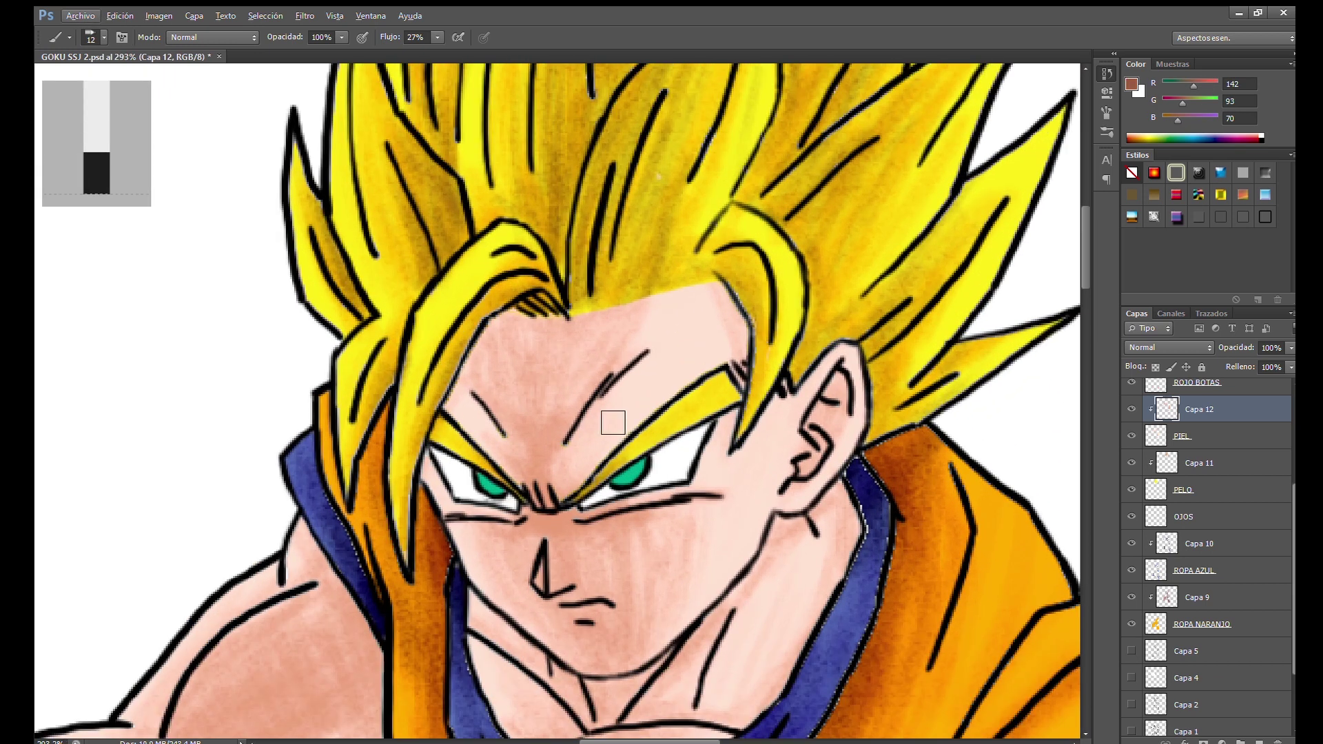
{"action": "mouse_move", "coordinate": [576, 452]}
{"action": "left_mouse_down"}
{"action": "mouse_move", "coordinate": [546, 440]}
{"action": "mouse_move", "coordinate": [578, 396]}
{"action": "left_mouse_up"}
{"action": "left_click_drag", "start_coordinate": [549, 521], "coordinate": [528, 449]}
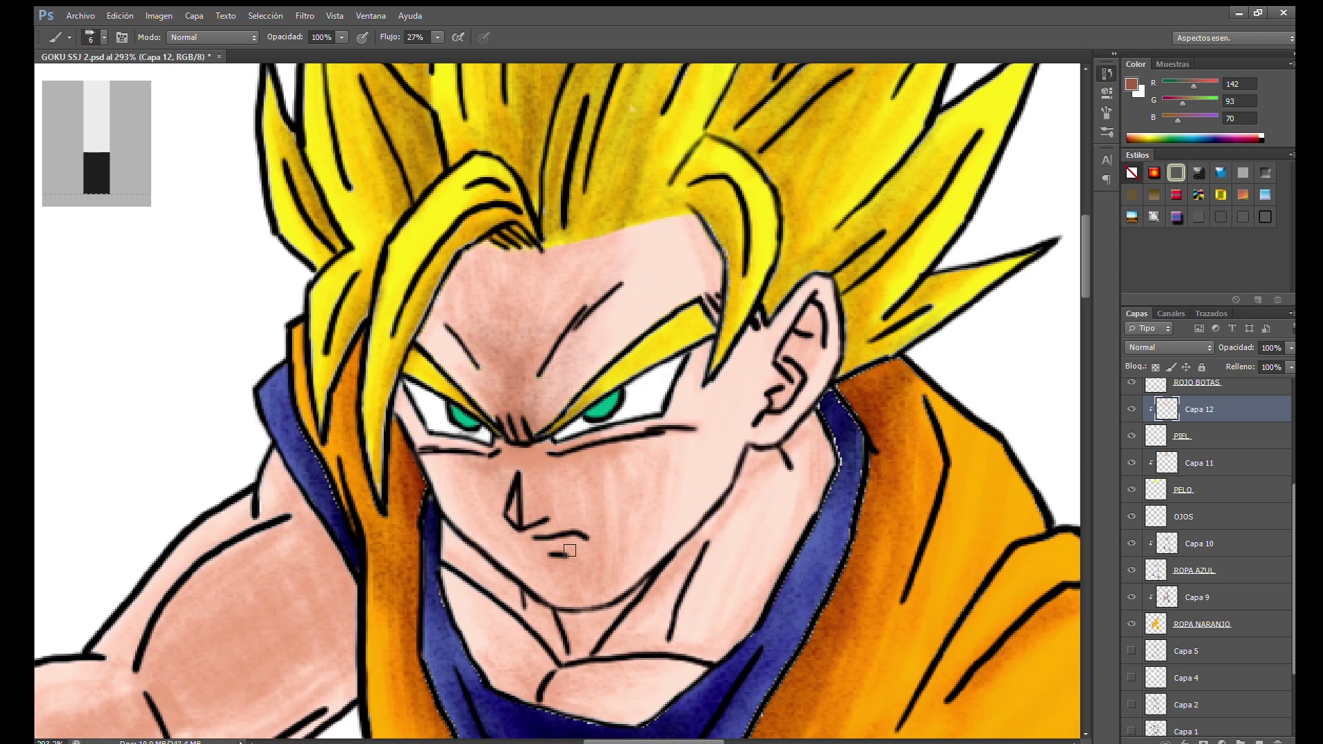
{"action": "scroll", "coordinate": [628, 540], "scroll_direction": "up", "scroll_amount": 2}
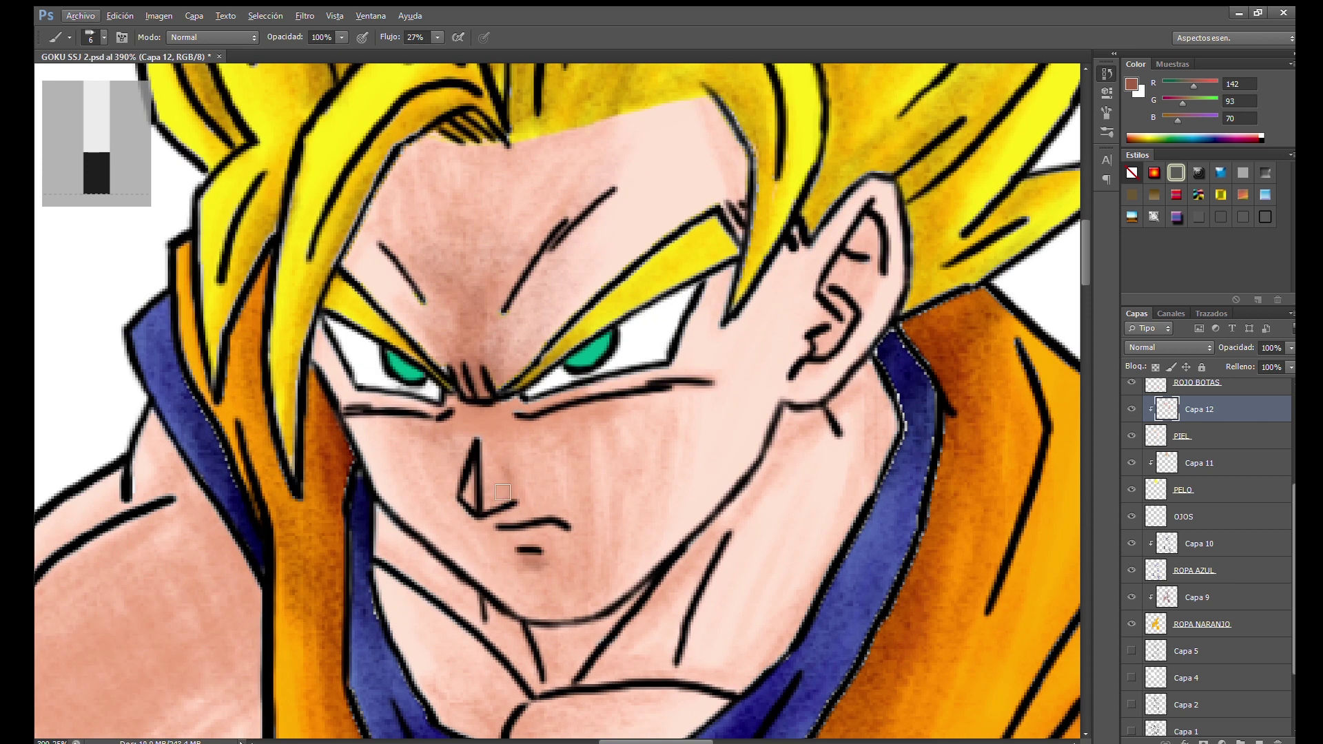
{"action": "left_click_drag", "start_coordinate": [482, 463], "coordinate": [475, 498]}
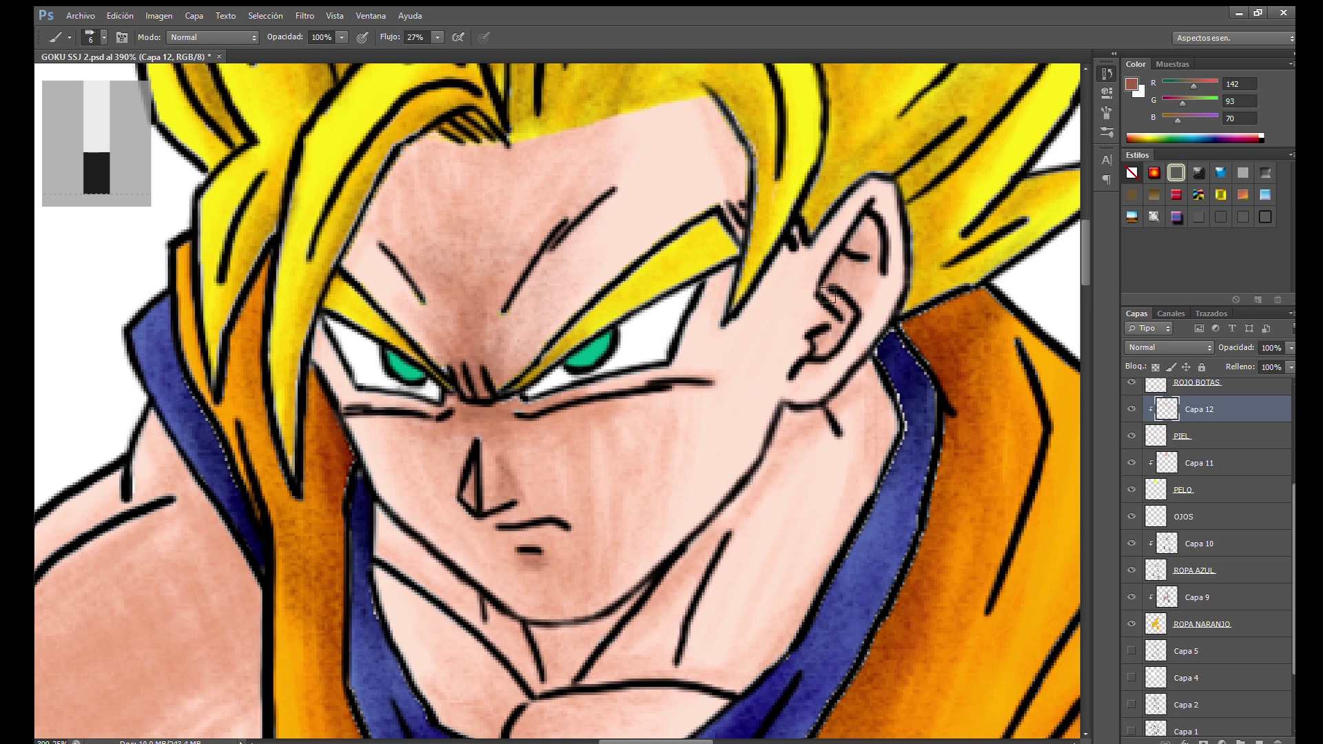
Enlarge the brush slightly and darken the shadow above the collar and along neck and jaw
{"action": "scroll", "coordinate": [505, 595], "scroll_direction": "down", "scroll_amount": 3}
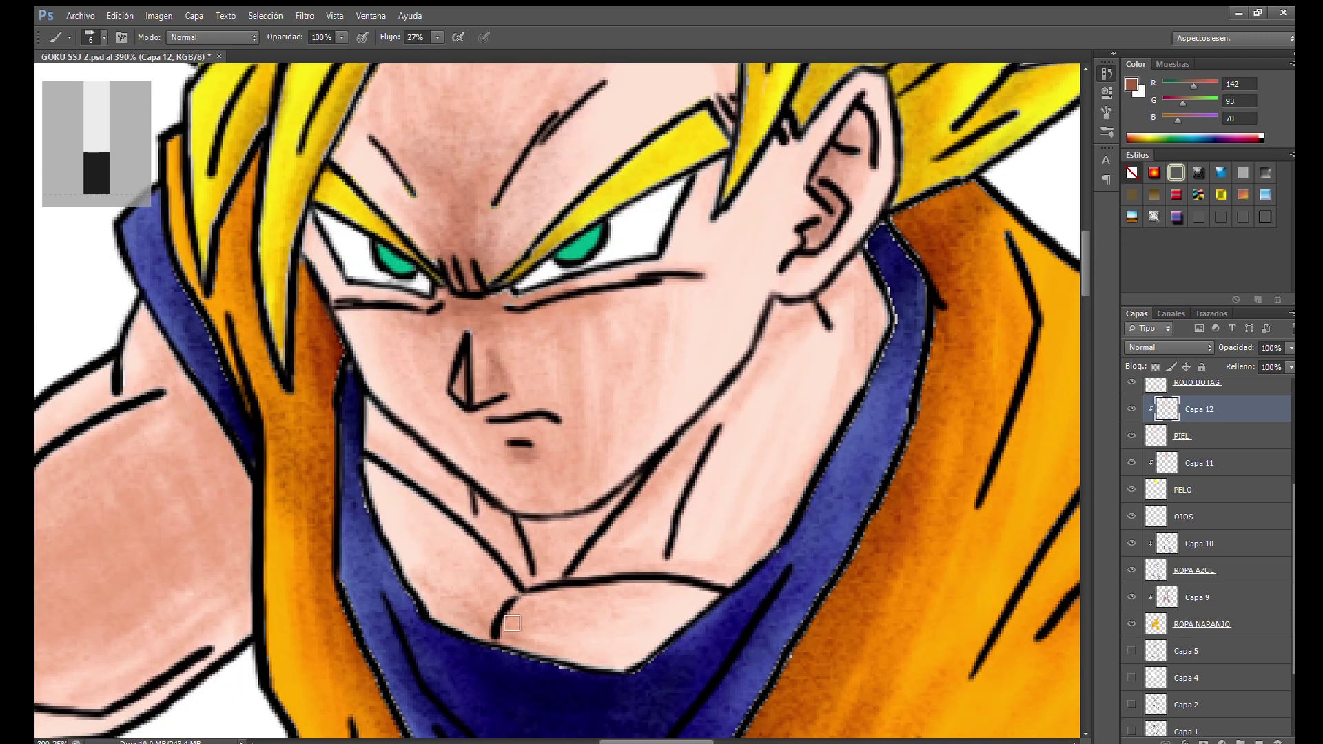
{"action": "left_click_drag", "start_coordinate": [474, 629], "coordinate": [448, 618]}
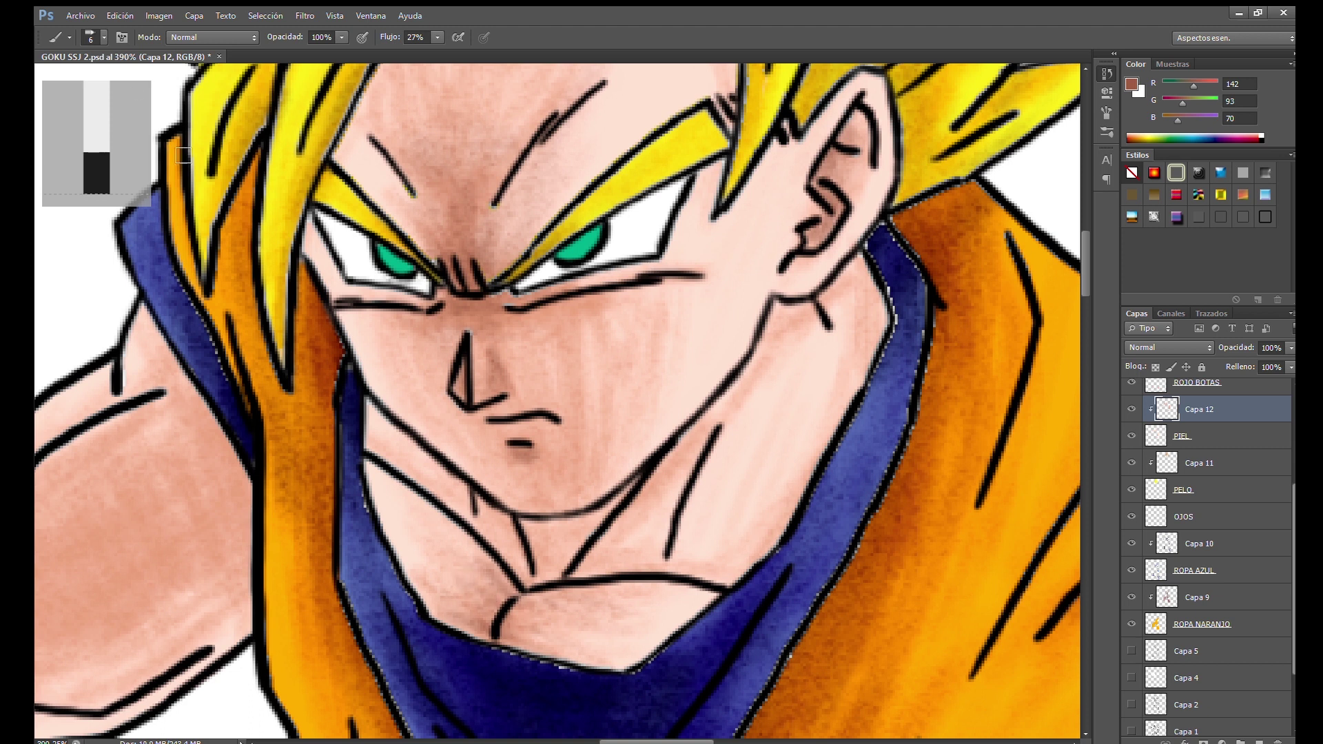
{"action": "key", "text": "bracketright"}
{"action": "key", "text": "bracketright"}
{"action": "key", "text": "bracketright"}
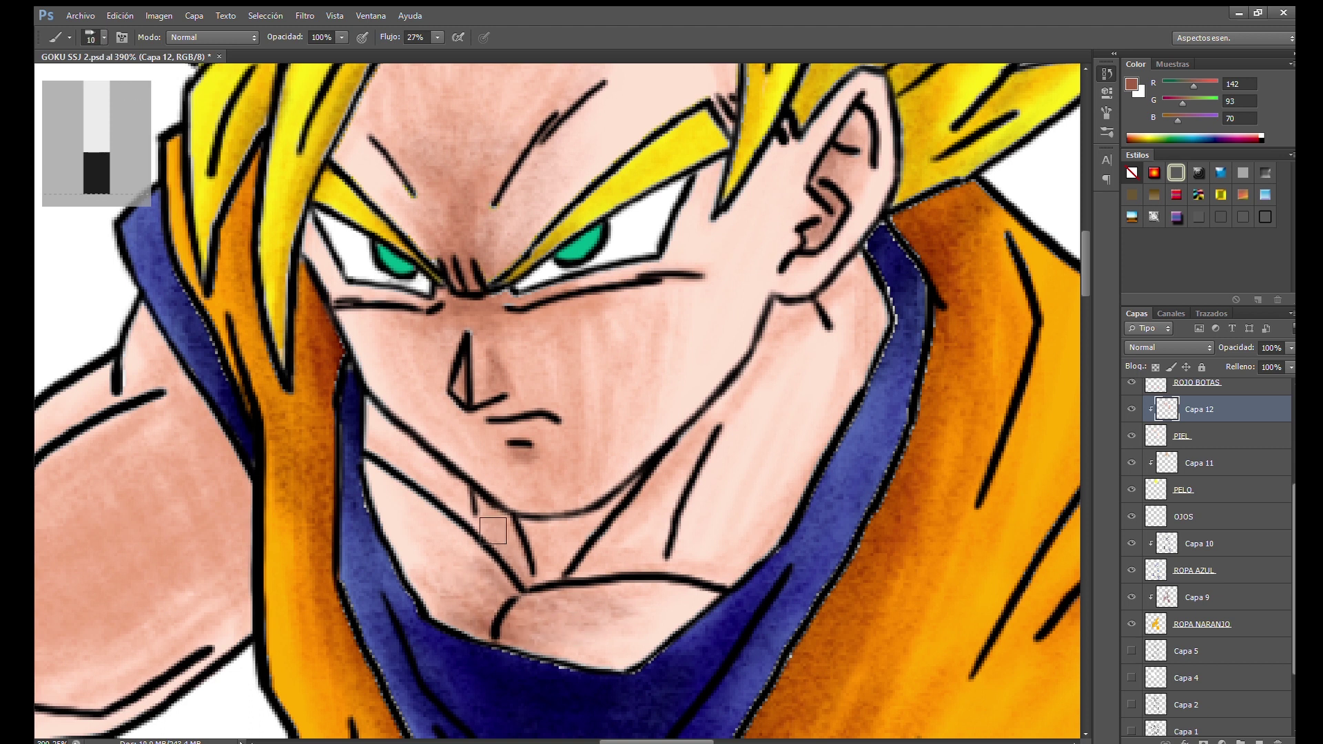
{"action": "mouse_move", "coordinate": [544, 548]}
{"action": "left_mouse_down"}
{"action": "mouse_move", "coordinate": [774, 361]}
{"action": "mouse_move", "coordinate": [882, 344]}
{"action": "mouse_move", "coordinate": [744, 414]}
{"action": "mouse_move", "coordinate": [872, 296]}
{"action": "mouse_move", "coordinate": [786, 332]}
{"action": "left_mouse_up"}
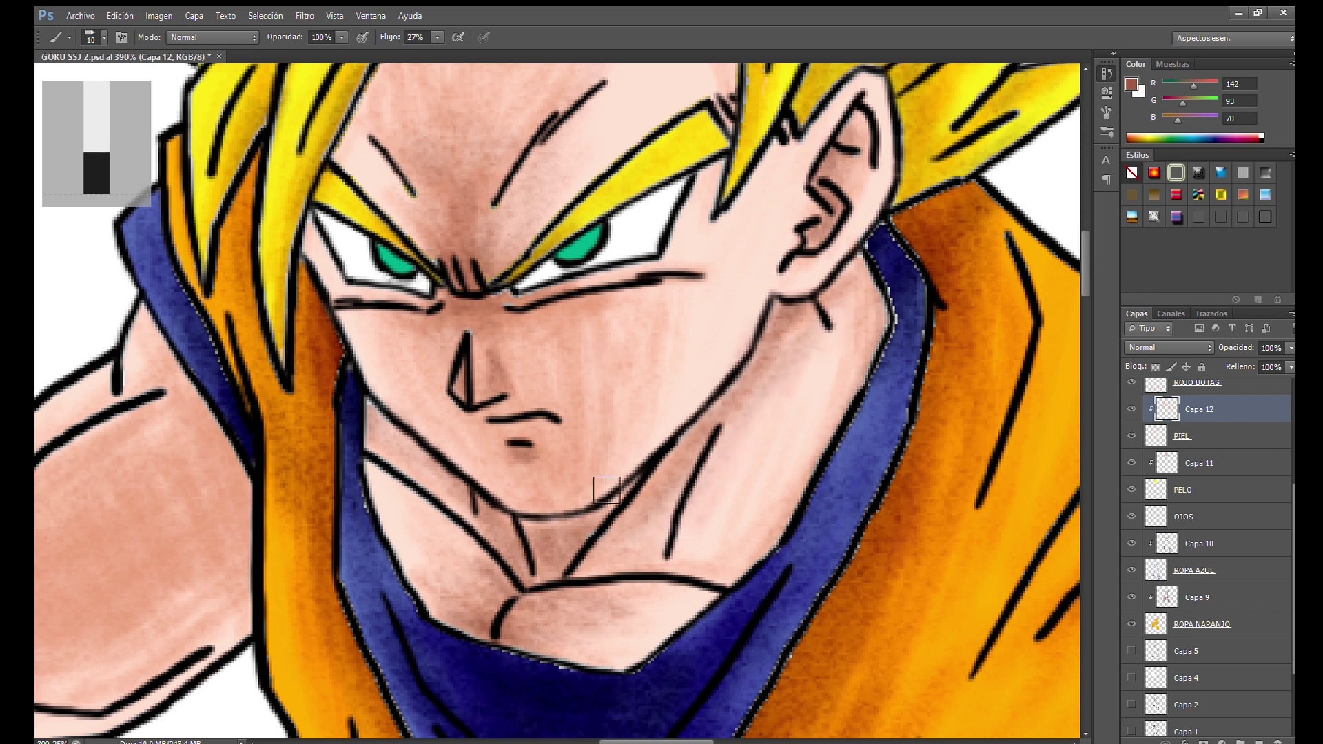
{"action": "scroll", "coordinate": [634, 487], "scroll_direction": "down", "scroll_amount": 5}
Shrink the brush to size 7 and re-pick the darker brown skin shadow swatch
{"action": "scroll", "coordinate": [915, 644], "scroll_direction": "down", "scroll_amount": 3}
{"action": "left_click", "coordinate": [917, 645], "text": "alt"}
{"action": "scroll", "coordinate": [826, 551], "scroll_direction": "up", "scroll_amount": 4}
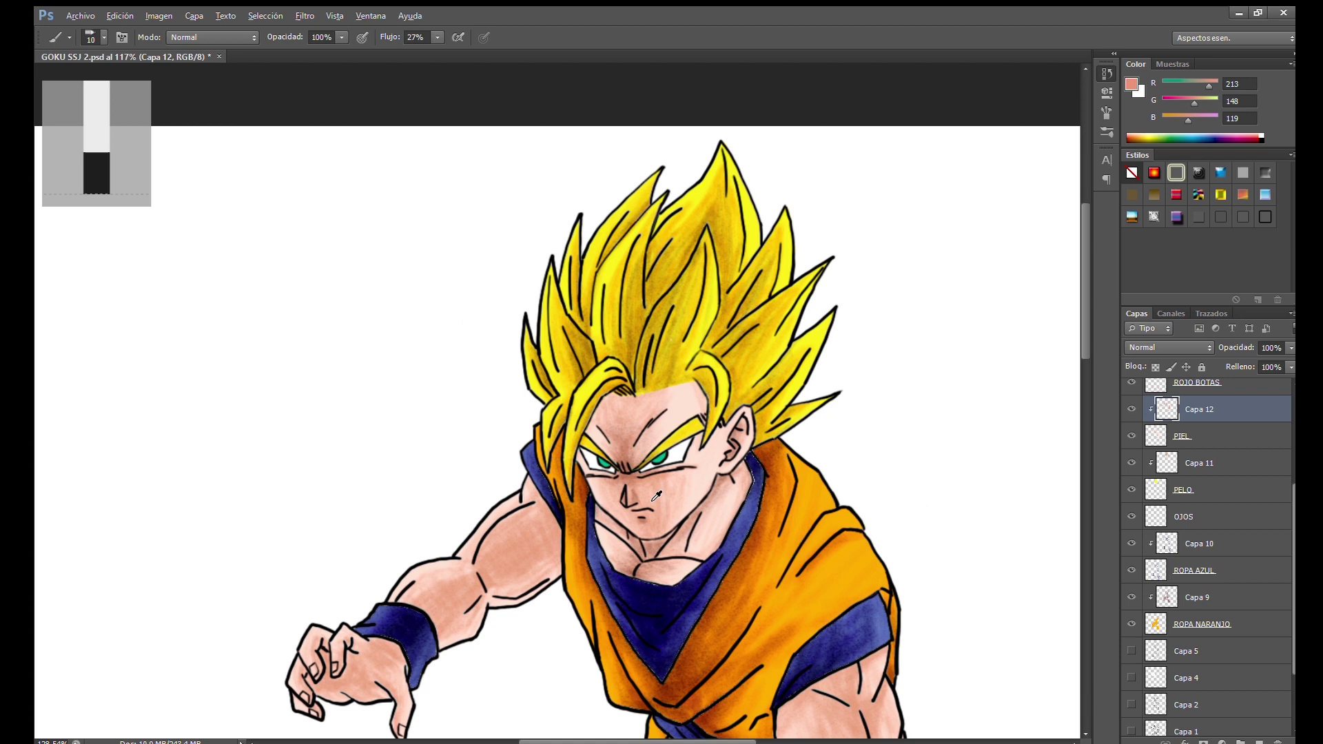
{"action": "scroll", "coordinate": [703, 488], "scroll_direction": "up", "scroll_amount": 4}
{"action": "key", "text": "bracketleft"}
{"action": "key", "text": "bracketleft"}
{"action": "key", "text": "bracketleft"}
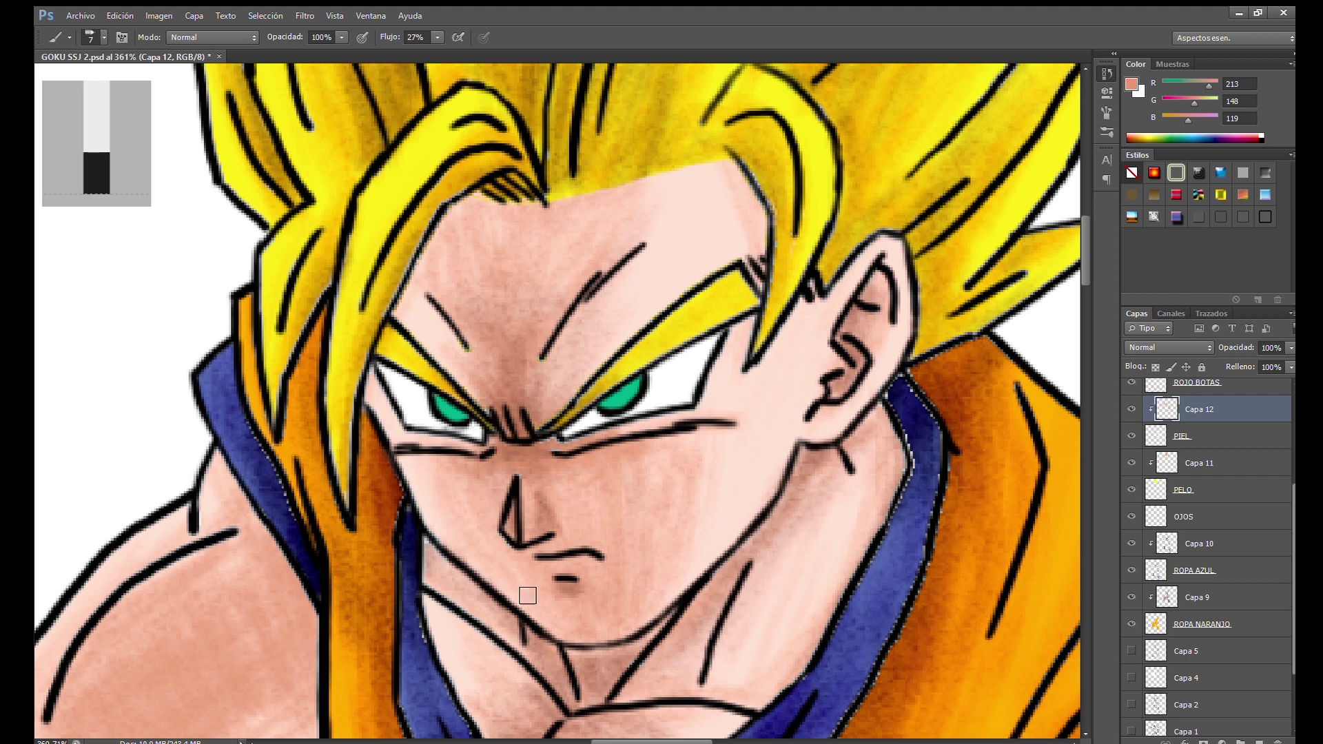
{"action": "scroll", "coordinate": [620, 397], "scroll_direction": "down", "scroll_amount": 3}
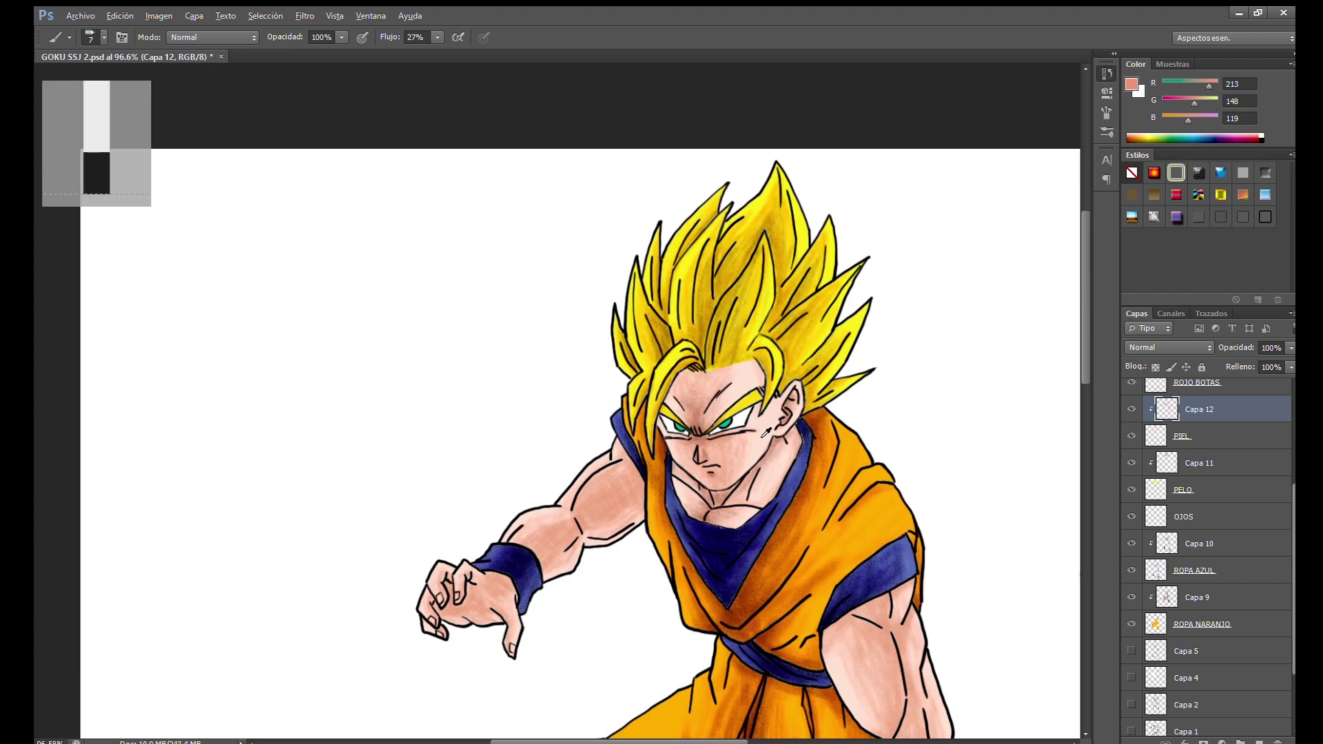
{"action": "scroll", "coordinate": [753, 358], "scroll_direction": "down", "scroll_amount": 2}
{"action": "left_click", "coordinate": [750, 419], "text": "alt"}
{"action": "scroll", "coordinate": [513, 275], "scroll_direction": "up", "scroll_amount": 4}
{"action": "scroll", "coordinate": [513, 276], "scroll_direction": "up", "scroll_amount": 2}
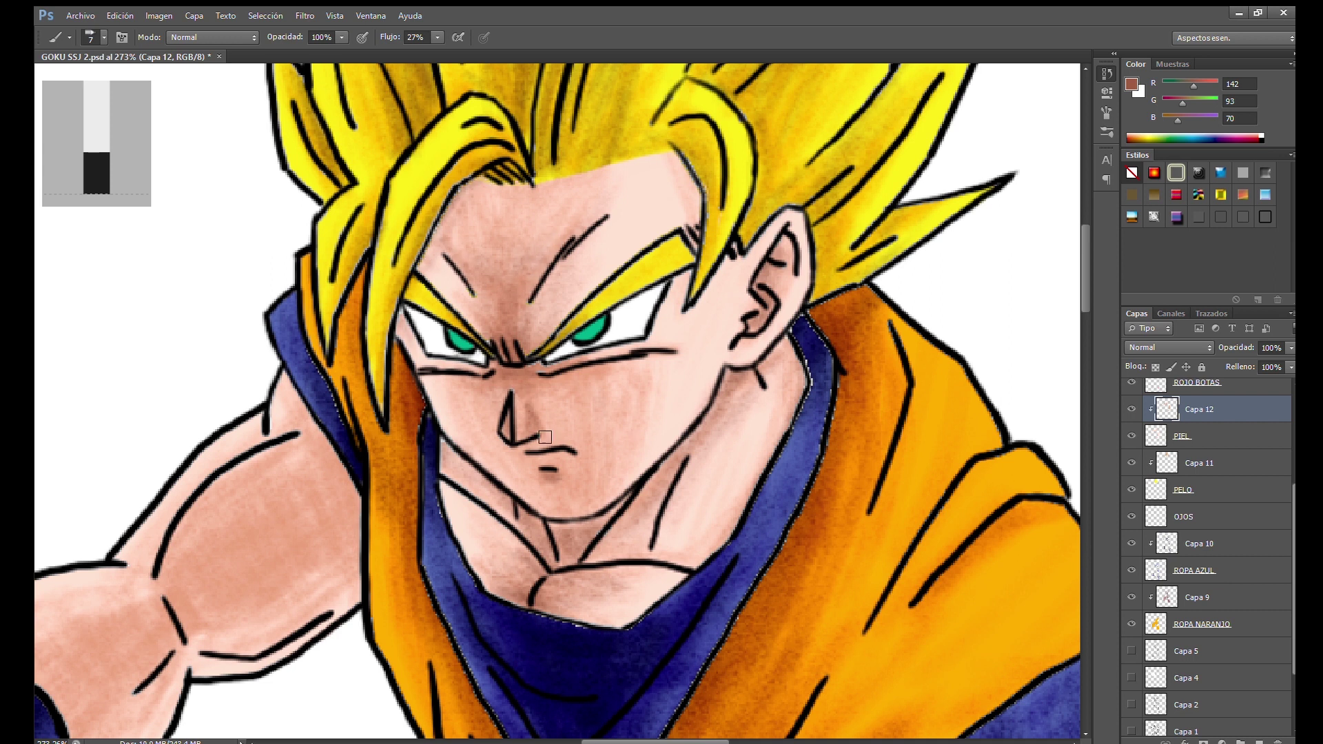
Shade the back of the raised hand in a darker skin tone
{"action": "left_click_drag", "start_coordinate": [379, 521], "coordinate": [503, 432]}
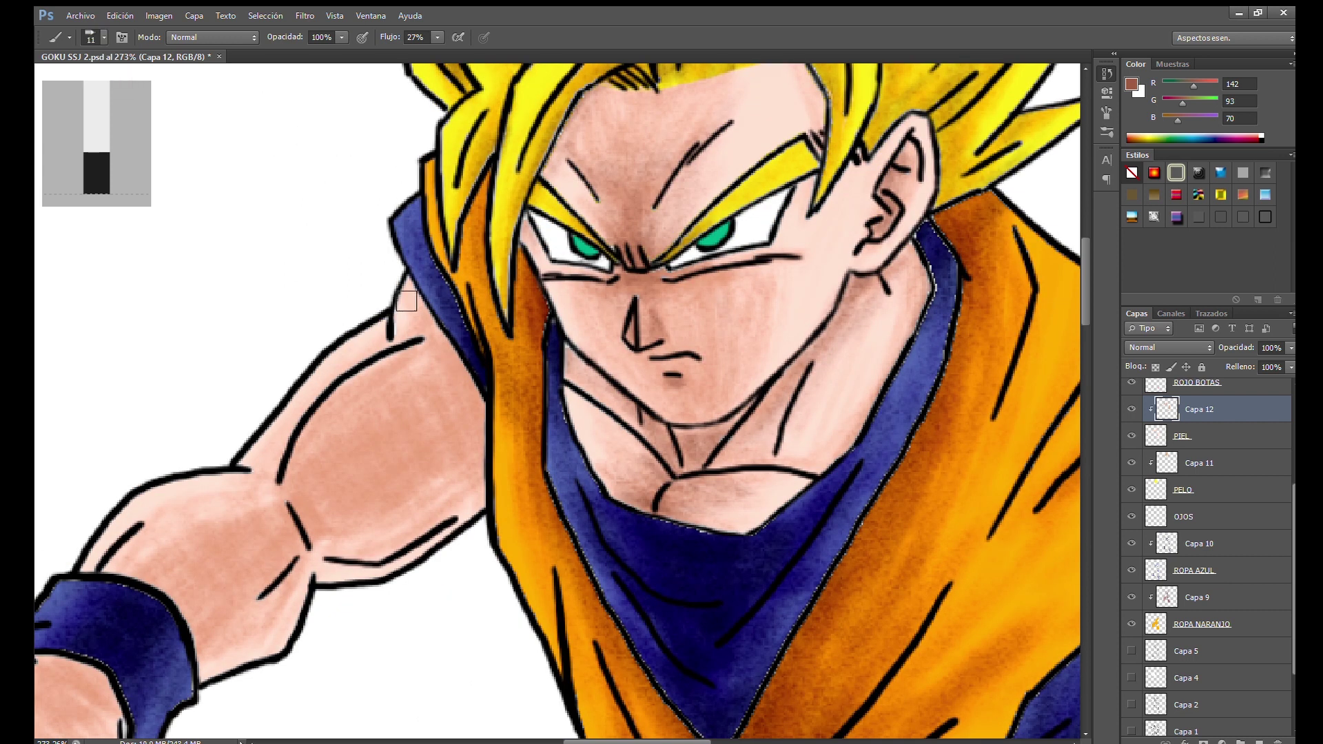
{"action": "left_click_drag", "start_coordinate": [298, 518], "coordinate": [533, 232]}
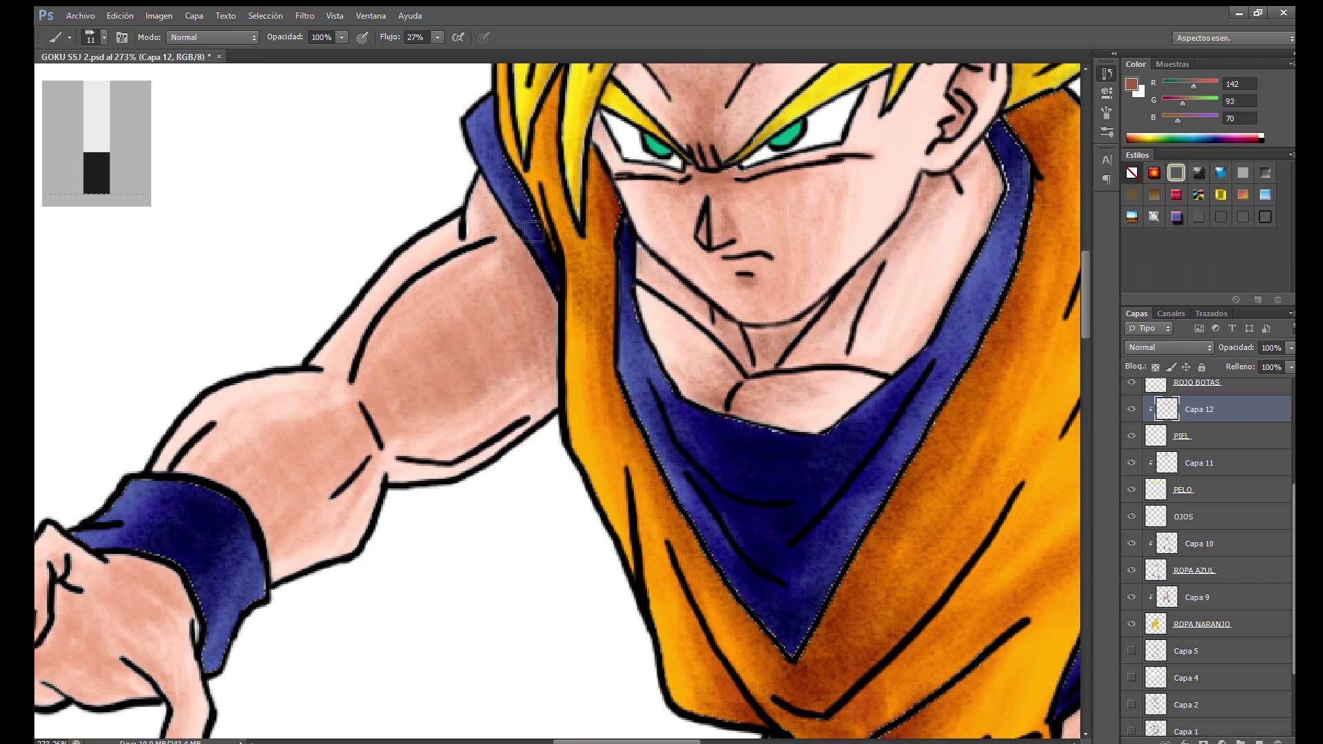
{"action": "left_click_drag", "start_coordinate": [480, 358], "coordinate": [556, 310]}
{"action": "mouse_move", "coordinate": [463, 383]}
{"action": "left_mouse_down"}
{"action": "mouse_move", "coordinate": [526, 354]}
{"action": "mouse_move", "coordinate": [399, 414]}
{"action": "mouse_move", "coordinate": [496, 372]}
{"action": "mouse_move", "coordinate": [428, 383]}
{"action": "left_mouse_up"}
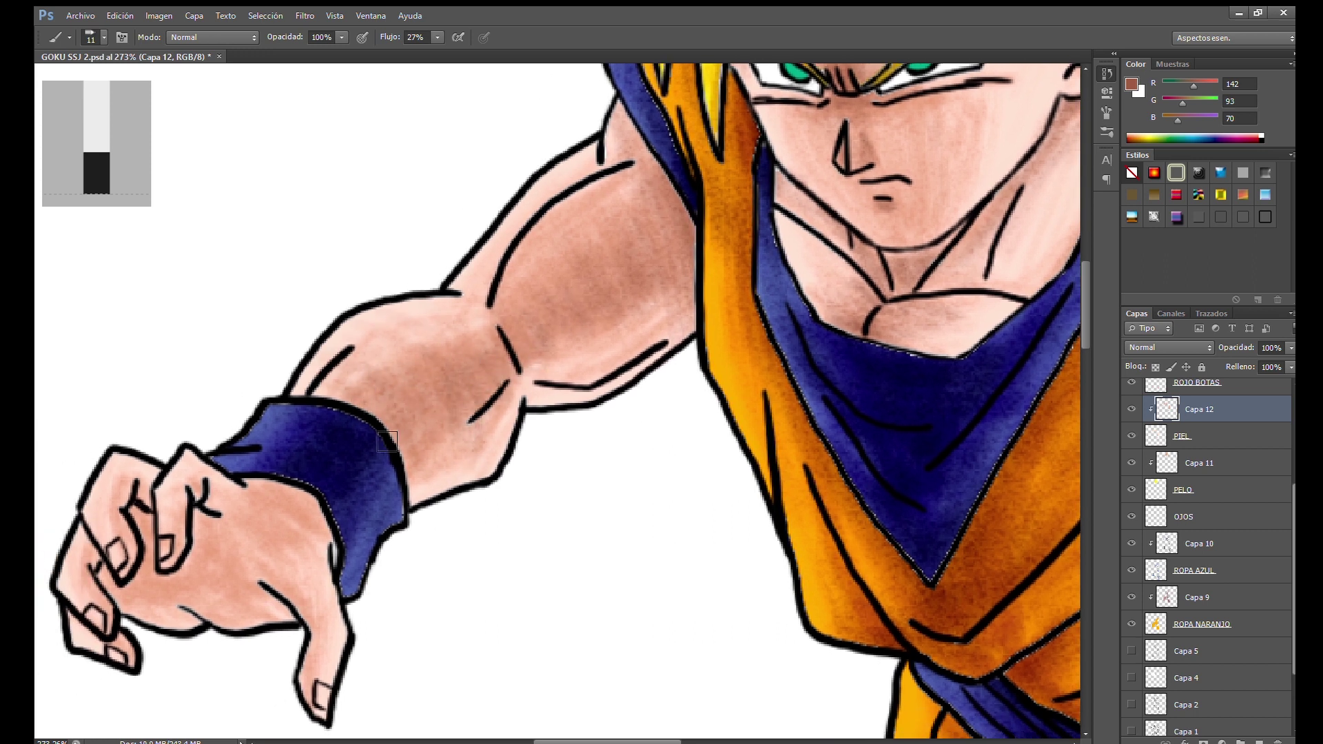
{"action": "left_click_drag", "start_coordinate": [363, 529], "coordinate": [525, 431]}
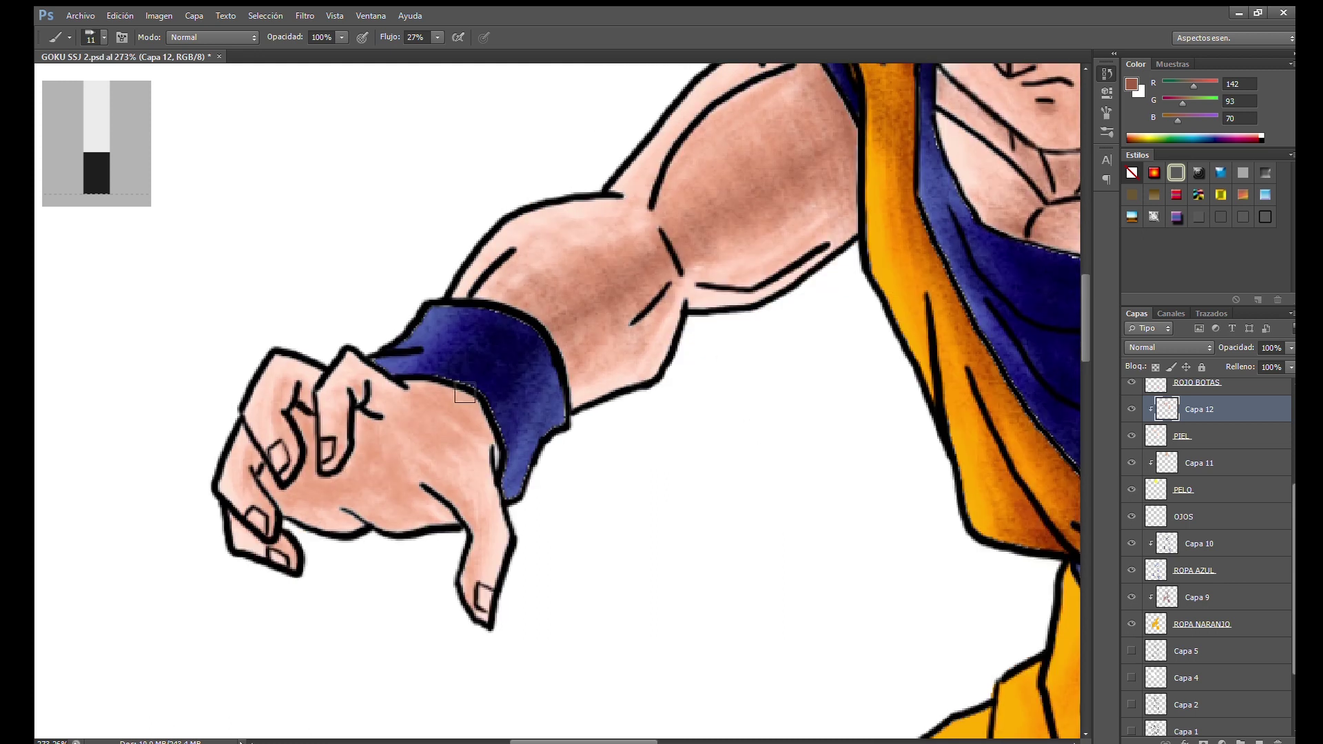
{"action": "mouse_move", "coordinate": [268, 487]}
{"action": "left_mouse_down"}
{"action": "mouse_move", "coordinate": [354, 517]}
{"action": "mouse_move", "coordinate": [428, 495]}
{"action": "mouse_move", "coordinate": [365, 455]}
{"action": "mouse_move", "coordinate": [404, 471]}
{"action": "mouse_move", "coordinate": [318, 475]}
{"action": "mouse_move", "coordinate": [434, 461]}
{"action": "mouse_move", "coordinate": [492, 410]}
{"action": "mouse_move", "coordinate": [462, 517]}
{"action": "mouse_move", "coordinate": [354, 464]}
{"action": "left_mouse_up"}
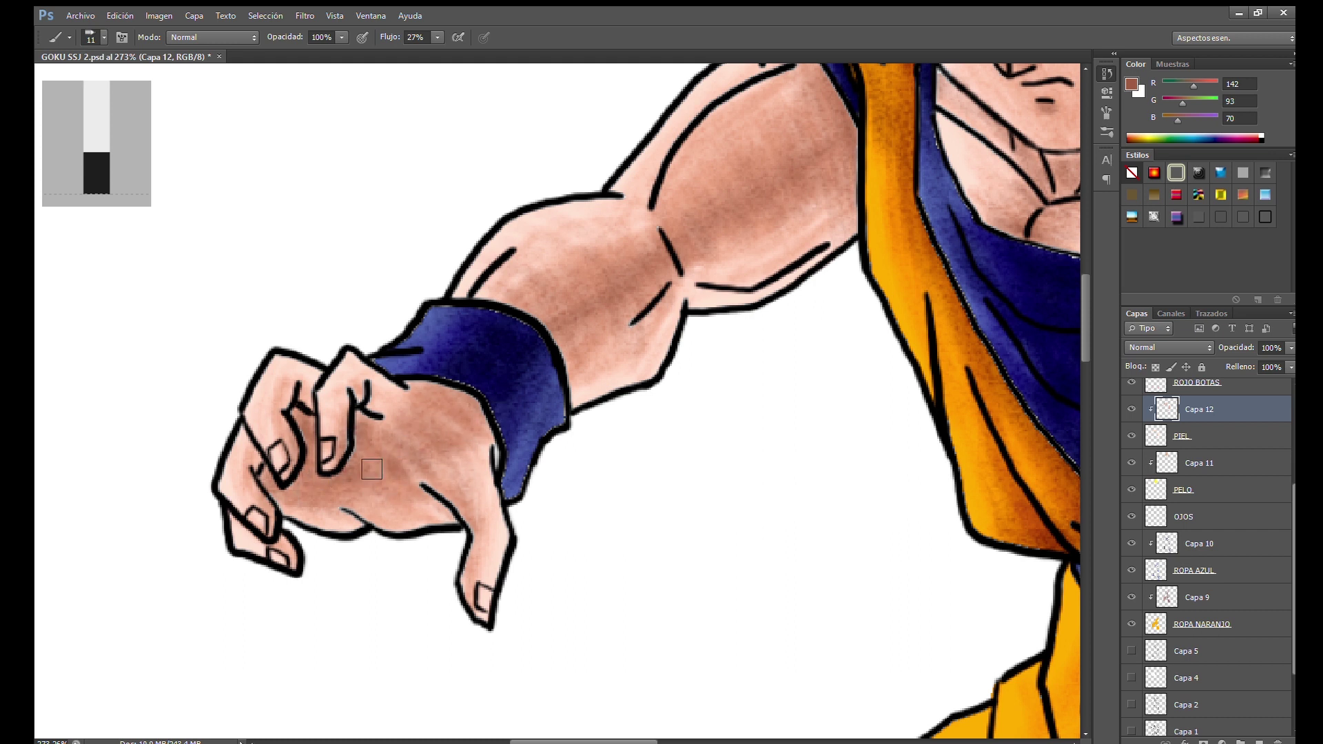
Shade the upper arm below the sleeve and along the muscle line
{"action": "scroll", "coordinate": [354, 465], "scroll_direction": "right", "scroll_amount": 10}
{"action": "mouse_move", "coordinate": [617, 205]}
{"action": "left_mouse_down"}
{"action": "mouse_move", "coordinate": [509, 228]}
{"action": "mouse_move", "coordinate": [491, 247]}
{"action": "left_mouse_up"}
{"action": "mouse_move", "coordinate": [486, 308]}
{"action": "left_mouse_down"}
{"action": "mouse_move", "coordinate": [526, 360]}
{"action": "mouse_move", "coordinate": [566, 600]}
{"action": "mouse_move", "coordinate": [605, 535]}
{"action": "mouse_move", "coordinate": [524, 303]}
{"action": "mouse_move", "coordinate": [558, 304]}
{"action": "mouse_move", "coordinate": [617, 349]}
{"action": "left_mouse_up"}
{"action": "scroll", "coordinate": [536, 187], "scroll_direction": "down", "scroll_amount": 3}
{"action": "mouse_move", "coordinate": [535, 187]}
{"action": "left_mouse_down"}
{"action": "mouse_move", "coordinate": [546, 511]}
{"action": "mouse_move", "coordinate": [540, 313]}
{"action": "mouse_move", "coordinate": [490, 130]}
{"action": "mouse_move", "coordinate": [417, 137]}
{"action": "left_mouse_up"}
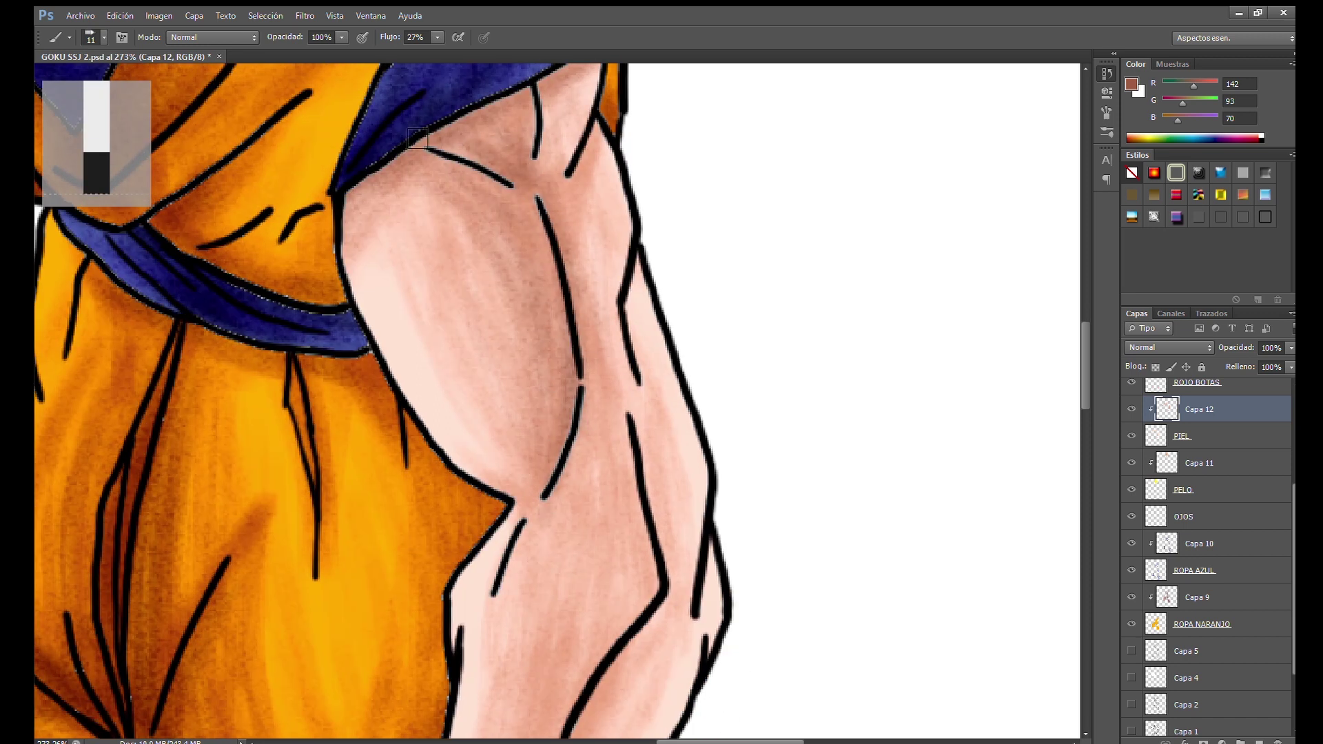
{"action": "scroll", "coordinate": [418, 138], "scroll_direction": "down", "scroll_amount": 2}
{"action": "scroll", "coordinate": [418, 137], "scroll_direction": "down", "scroll_amount": 2}
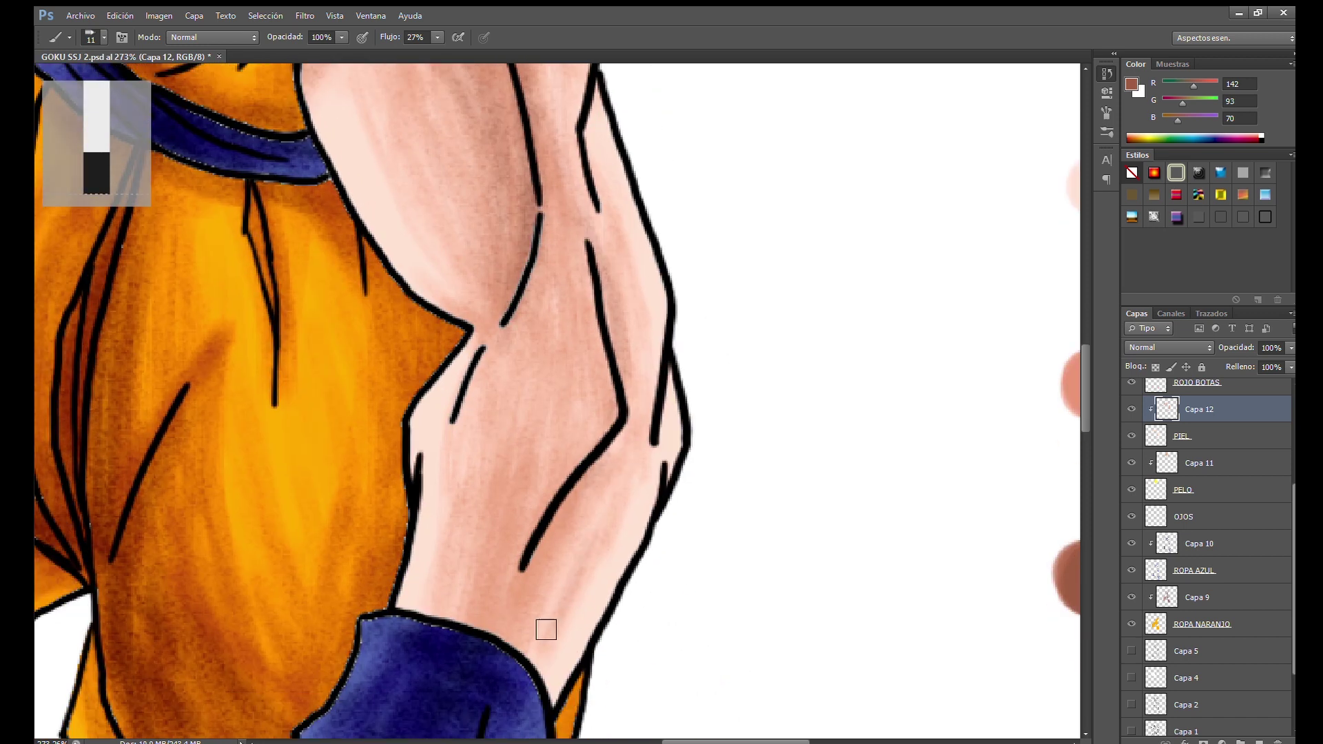
Shade the forearm from wrist to elbow, including the elbow crease and inner line
{"action": "mouse_move", "coordinate": [499, 621]}
{"action": "left_mouse_down"}
{"action": "mouse_move", "coordinate": [555, 549]}
{"action": "mouse_move", "coordinate": [551, 441]}
{"action": "mouse_move", "coordinate": [593, 357]}
{"action": "mouse_move", "coordinate": [580, 383]}
{"action": "left_mouse_up"}
{"action": "left_click_drag", "start_coordinate": [433, 599], "coordinate": [434, 437]}
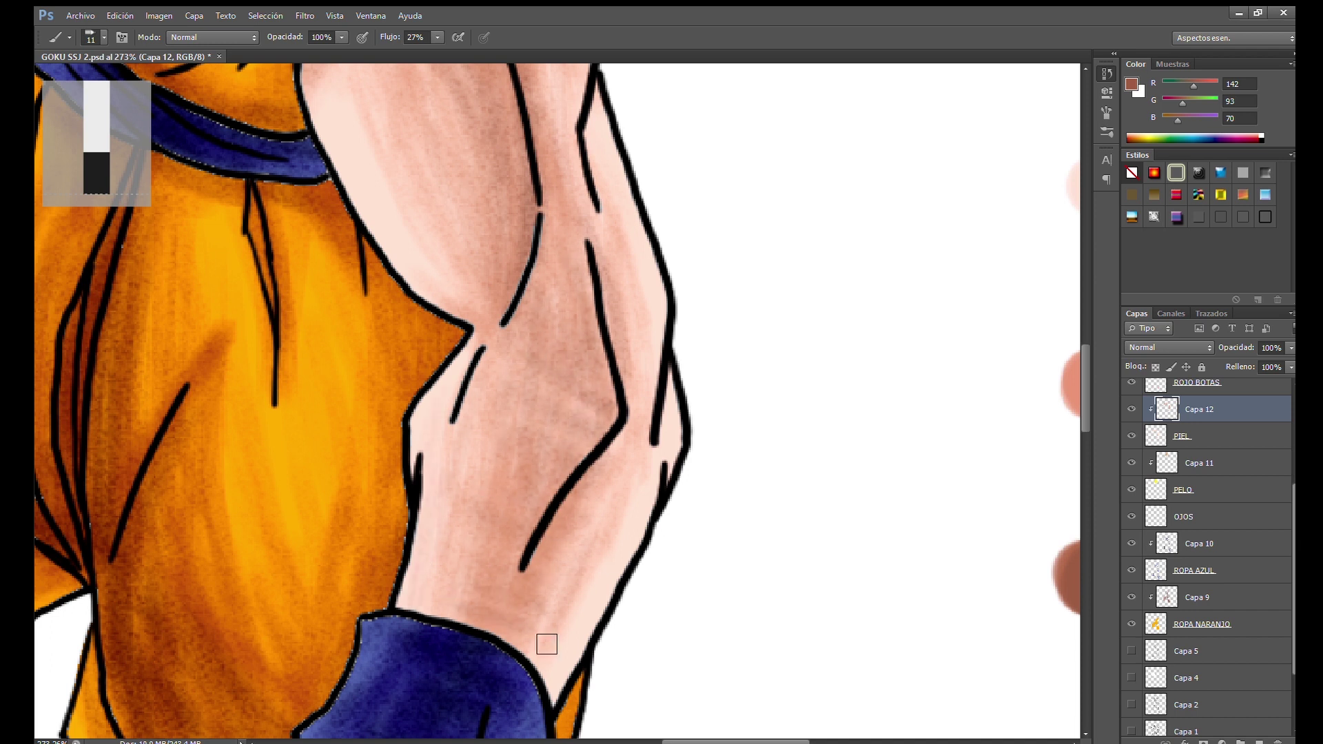
{"action": "left_click_drag", "start_coordinate": [629, 228], "coordinate": [585, 378]}
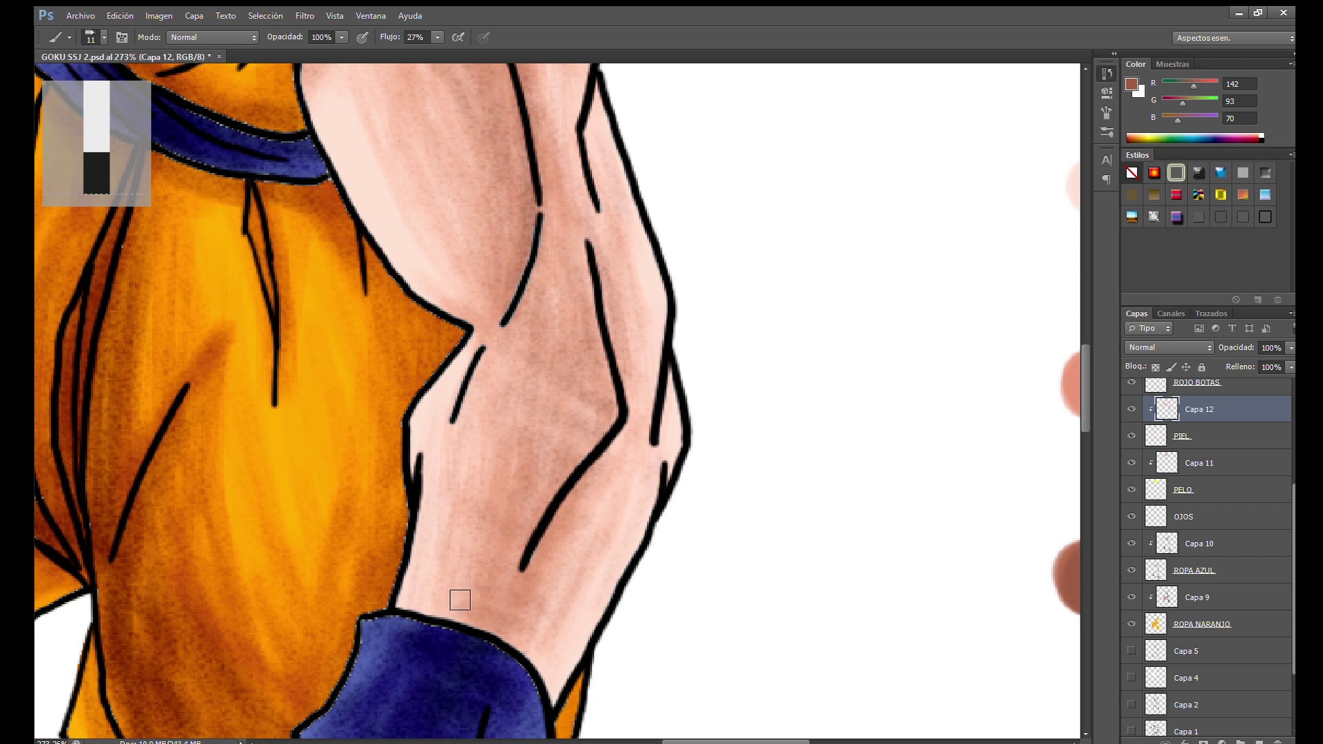
{"action": "mouse_move", "coordinate": [475, 336]}
{"action": "left_mouse_down"}
{"action": "mouse_move", "coordinate": [525, 351]}
{"action": "mouse_move", "coordinate": [553, 390]}
{"action": "mouse_move", "coordinate": [537, 487]}
{"action": "left_mouse_up"}
{"action": "scroll", "coordinate": [535, 585], "scroll_direction": "up", "scroll_amount": 3}
{"action": "left_click_drag", "start_coordinate": [561, 532], "coordinate": [465, 228]}
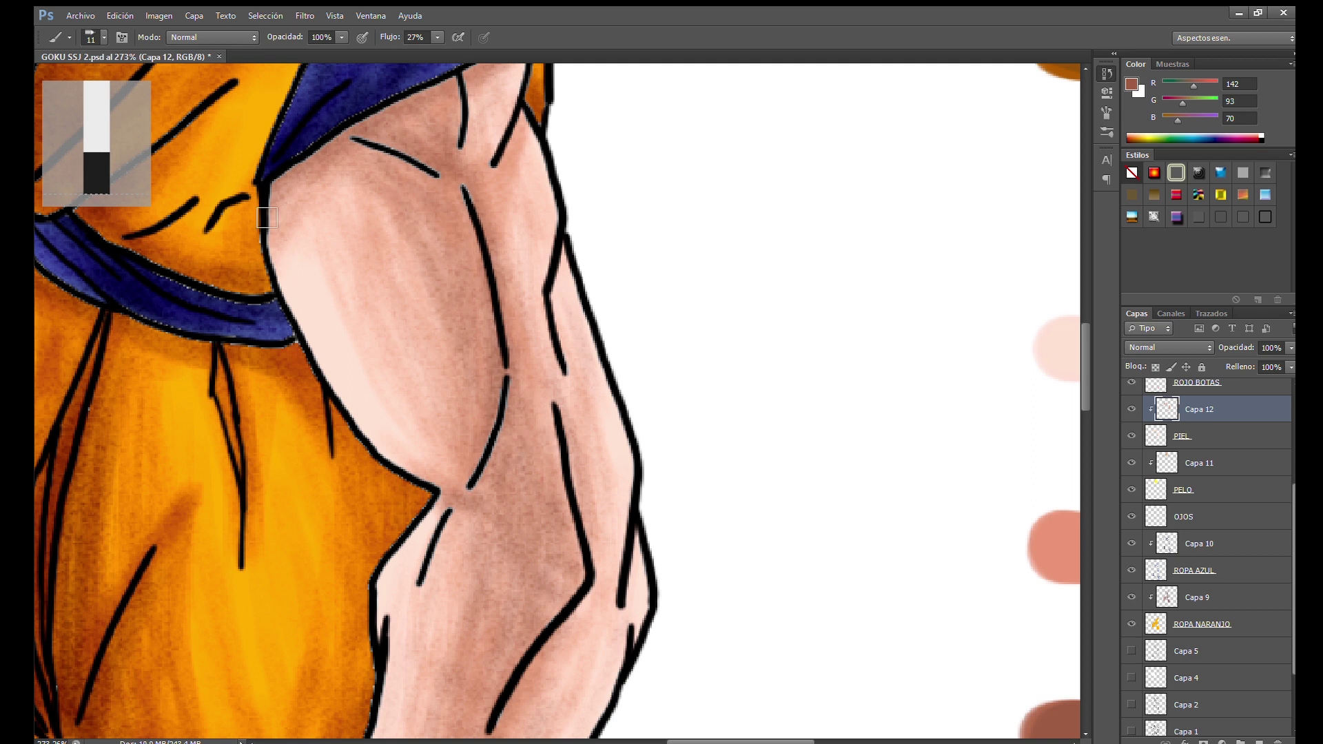
Shade the fist's knuckle lines and upper back in darker brown
{"action": "scroll", "coordinate": [266, 218], "scroll_direction": "up", "scroll_amount": 2}
{"action": "scroll", "coordinate": [537, 357], "scroll_direction": "down", "scroll_amount": 3}
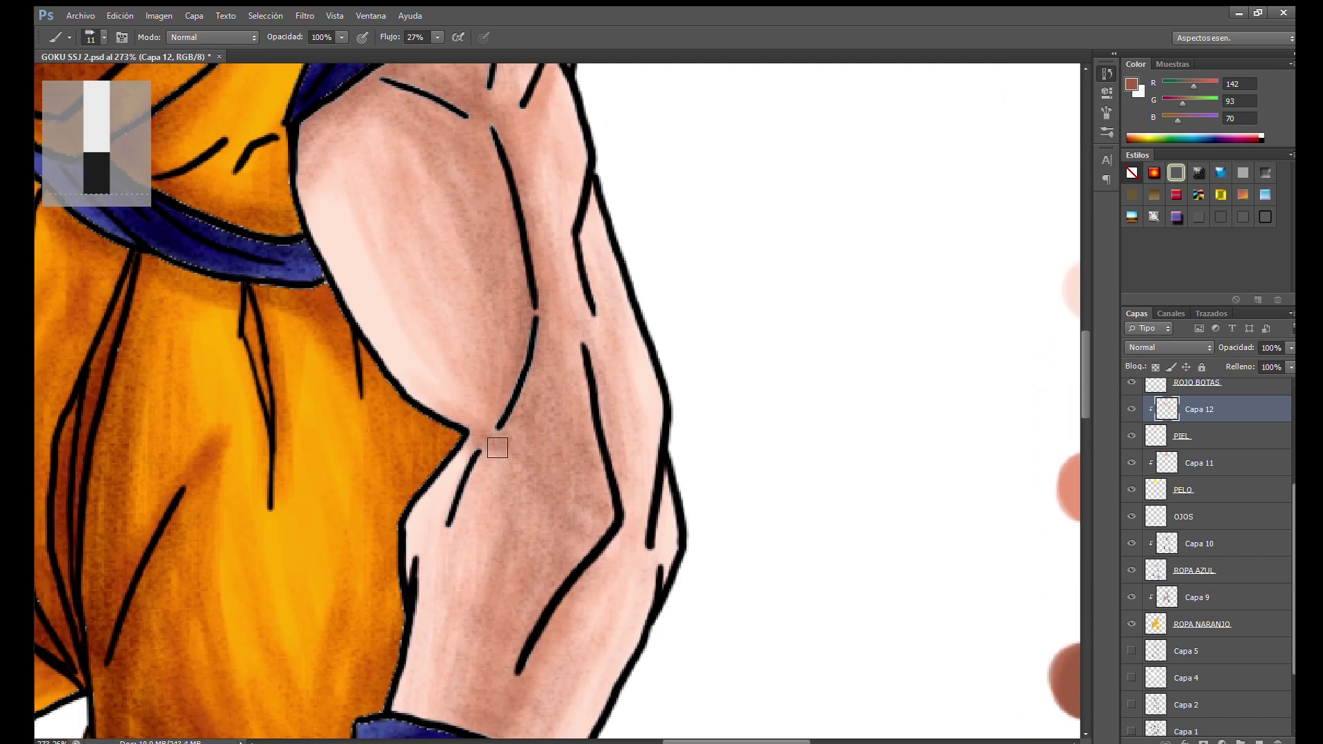
{"action": "scroll", "coordinate": [463, 655], "scroll_direction": "down", "scroll_amount": 3}
{"action": "scroll", "coordinate": [496, 588], "scroll_direction": "down", "scroll_amount": 3}
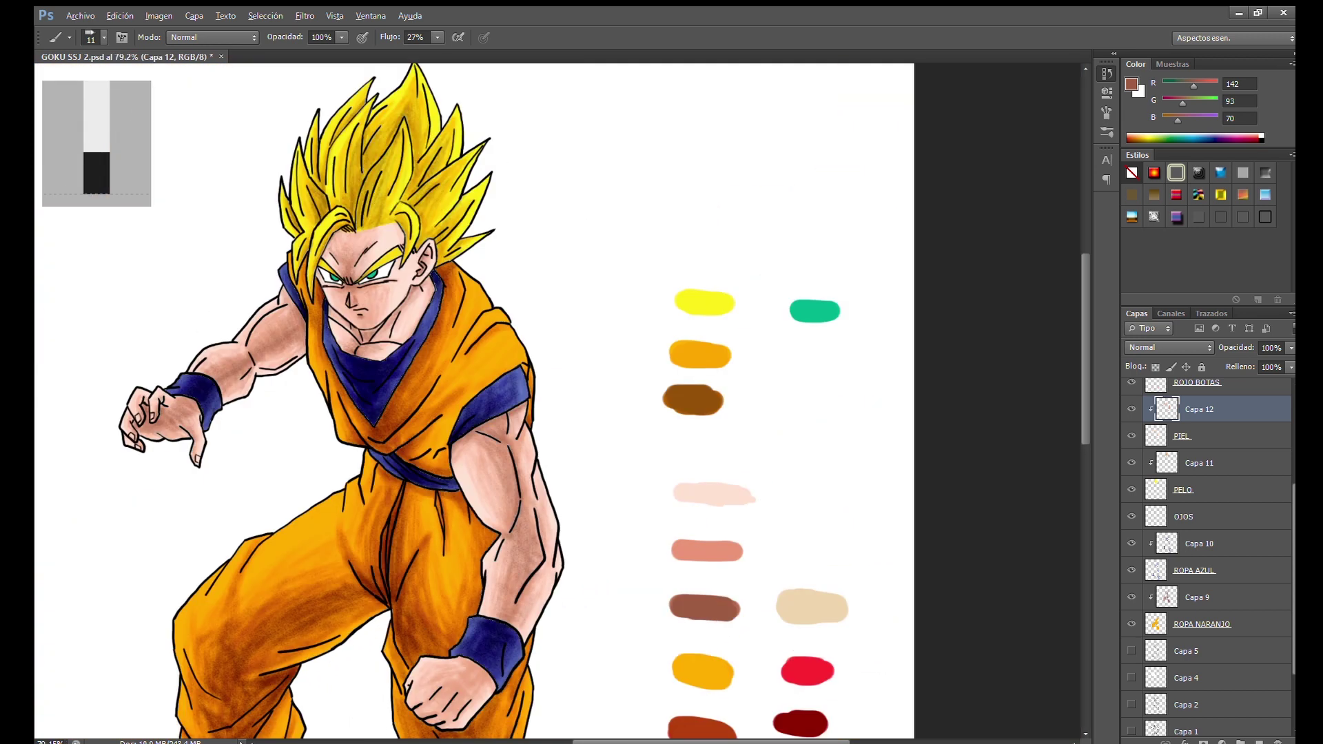
{"action": "scroll", "coordinate": [413, 296], "scroll_direction": "down", "scroll_amount": 1}
{"action": "scroll", "coordinate": [503, 229], "scroll_direction": "up", "scroll_amount": 7}
{"action": "scroll", "coordinate": [503, 229], "scroll_direction": "up", "scroll_amount": 2}
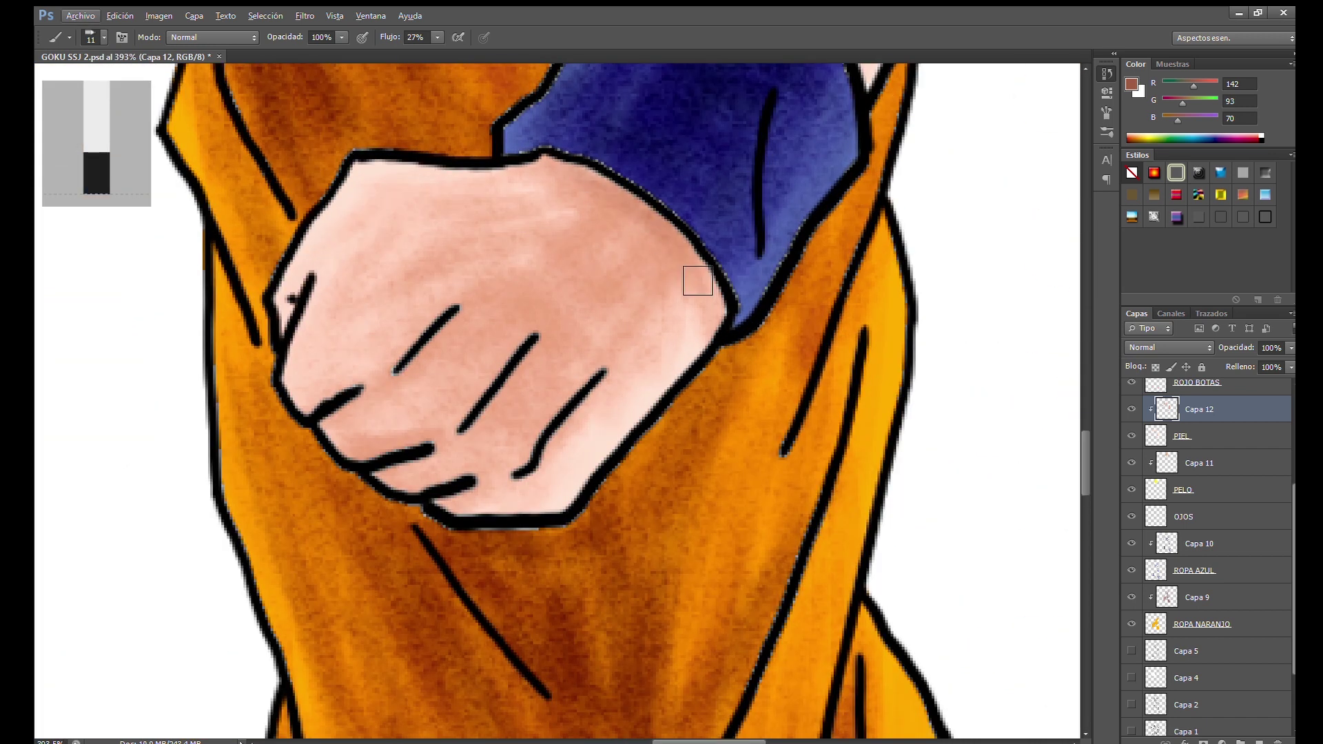
{"action": "mouse_move", "coordinate": [540, 373]}
{"action": "left_mouse_down"}
{"action": "mouse_move", "coordinate": [606, 375]}
{"action": "mouse_move", "coordinate": [482, 475]}
{"action": "mouse_move", "coordinate": [402, 393]}
{"action": "mouse_move", "coordinate": [451, 352]}
{"action": "left_mouse_up"}
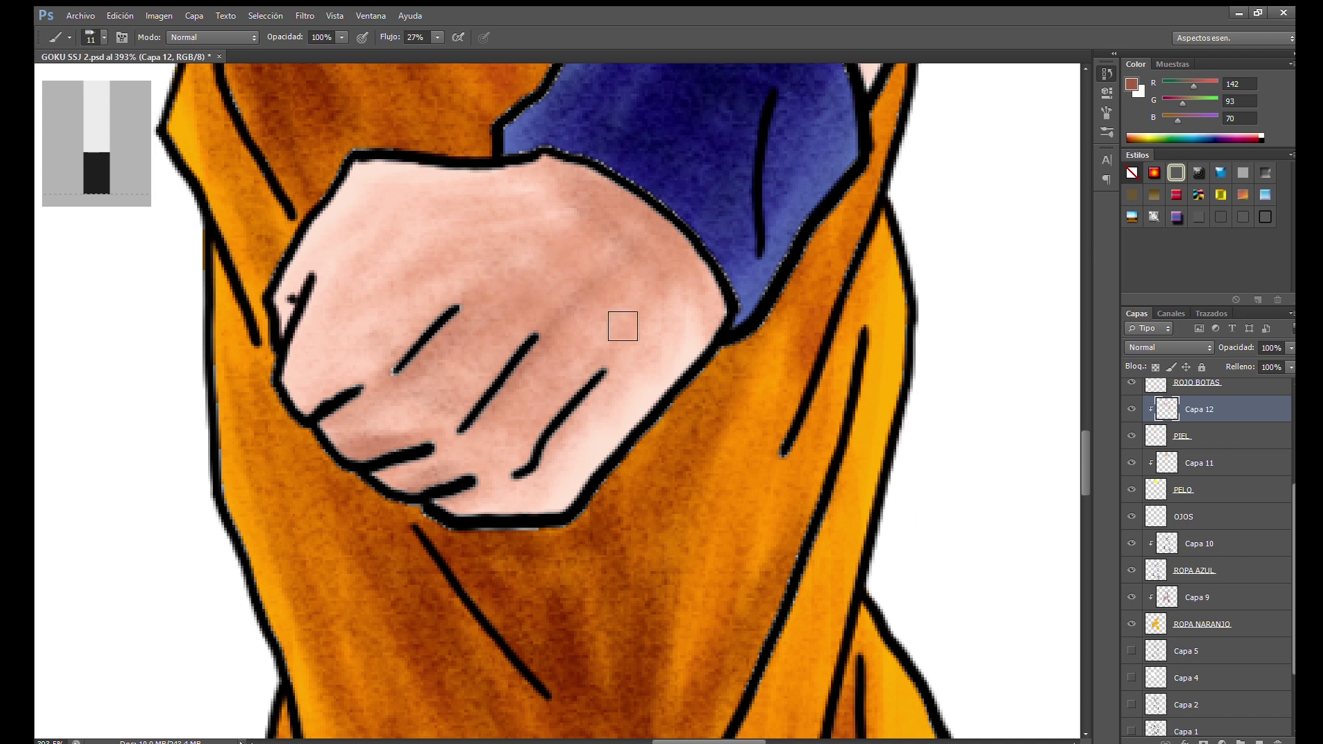
{"action": "left_click_drag", "start_coordinate": [520, 242], "coordinate": [630, 195]}
Deepen the fist shading beside the blue wristband and along its left side
{"action": "left_click_drag", "start_coordinate": [703, 379], "coordinate": [622, 324]}
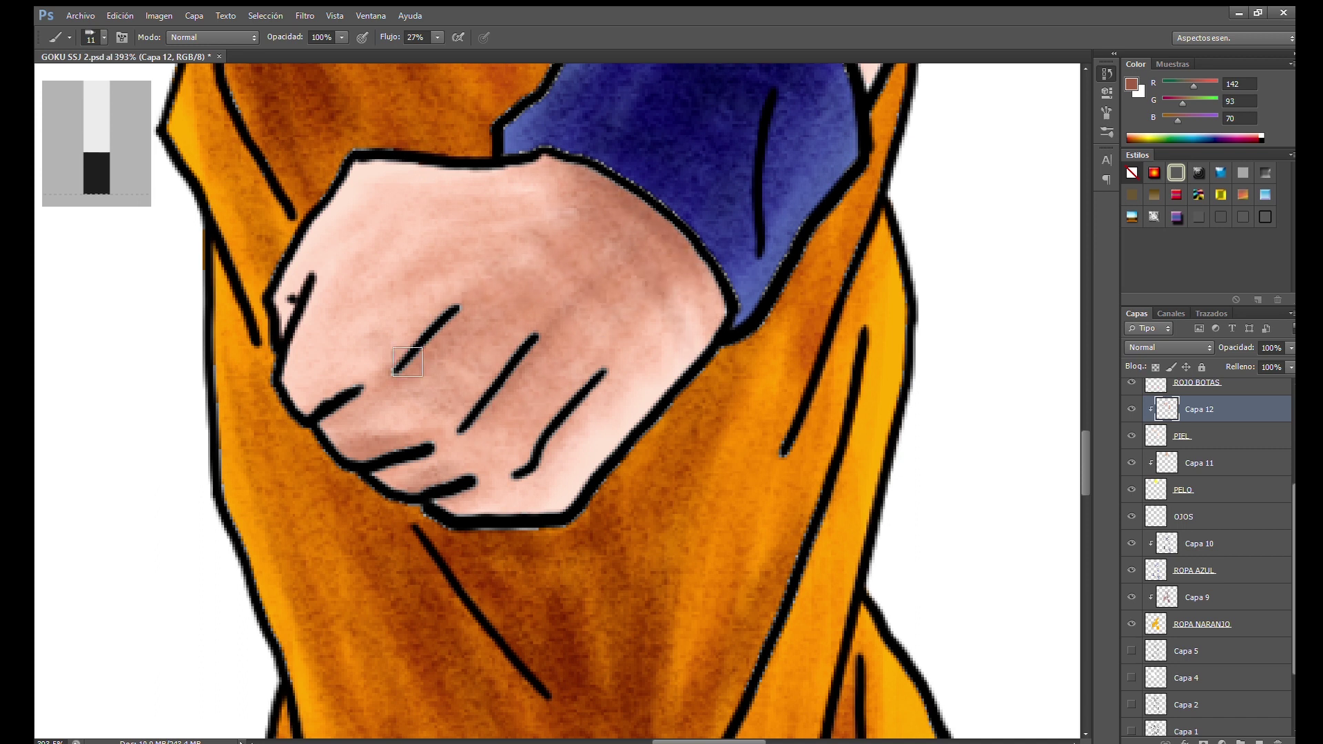
{"action": "left_click_drag", "start_coordinate": [465, 304], "coordinate": [544, 276]}
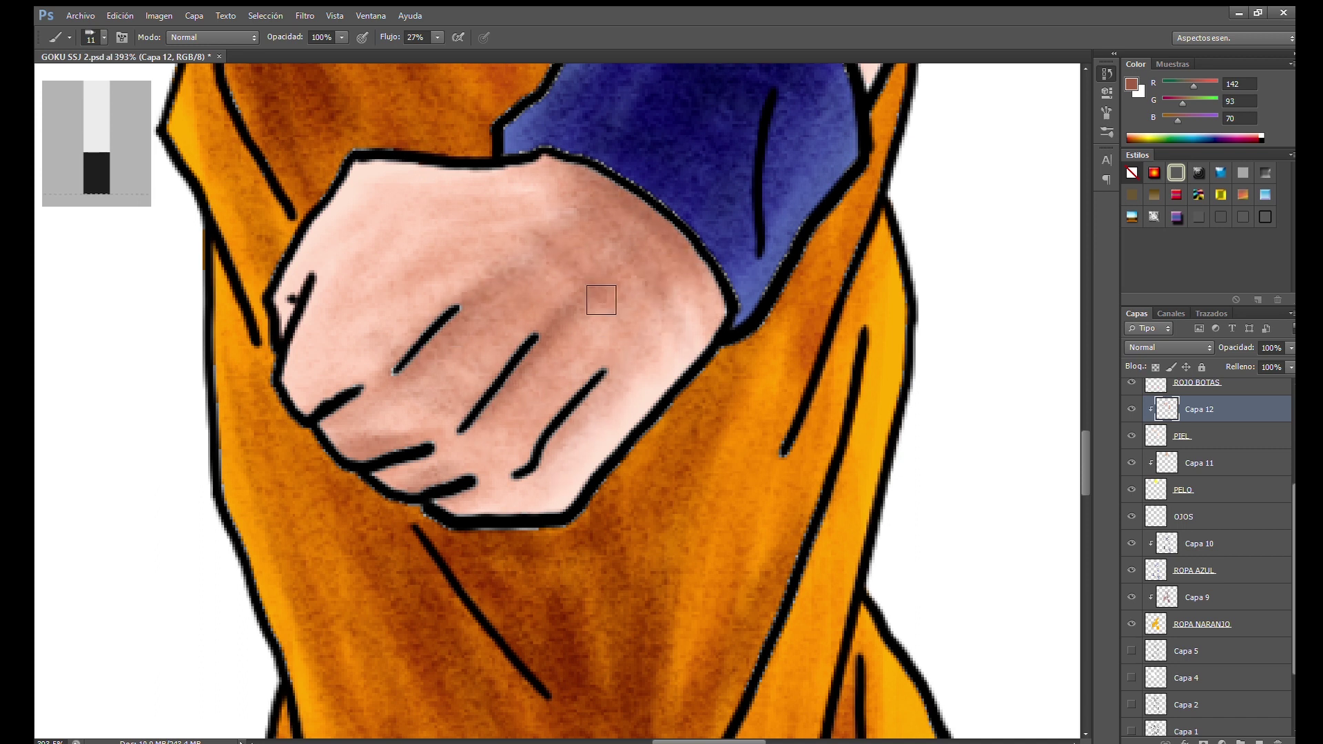
{"action": "mouse_move", "coordinate": [434, 466]}
{"action": "left_mouse_down"}
{"action": "mouse_move", "coordinate": [296, 310]}
{"action": "mouse_move", "coordinate": [290, 339]}
{"action": "left_mouse_up"}
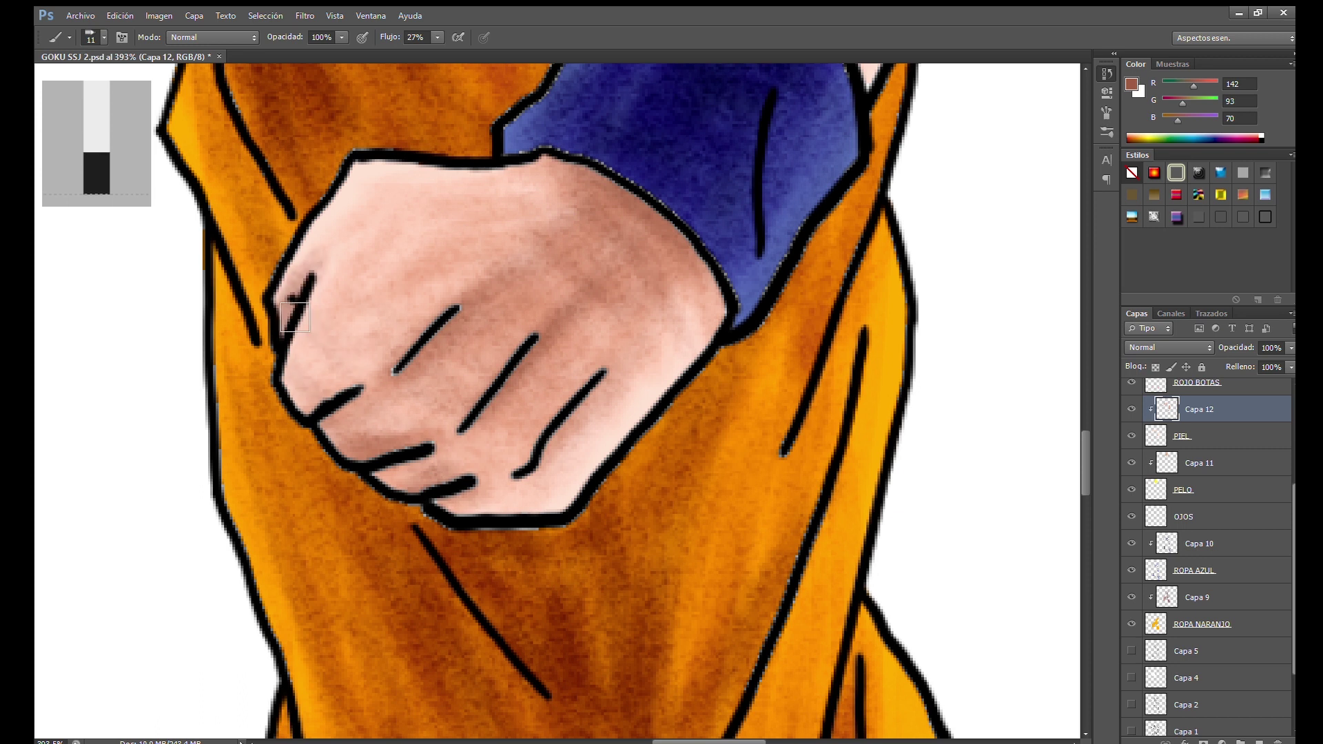
{"action": "scroll", "coordinate": [290, 339], "scroll_direction": "down", "scroll_amount": 3}
{"action": "scroll", "coordinate": [414, 379], "scroll_direction": "down", "scroll_amount": 3}
{"action": "scroll", "coordinate": [620, 414], "scroll_direction": "down", "scroll_amount": 1}
{"action": "scroll", "coordinate": [690, 416], "scroll_direction": "up", "scroll_amount": 1}
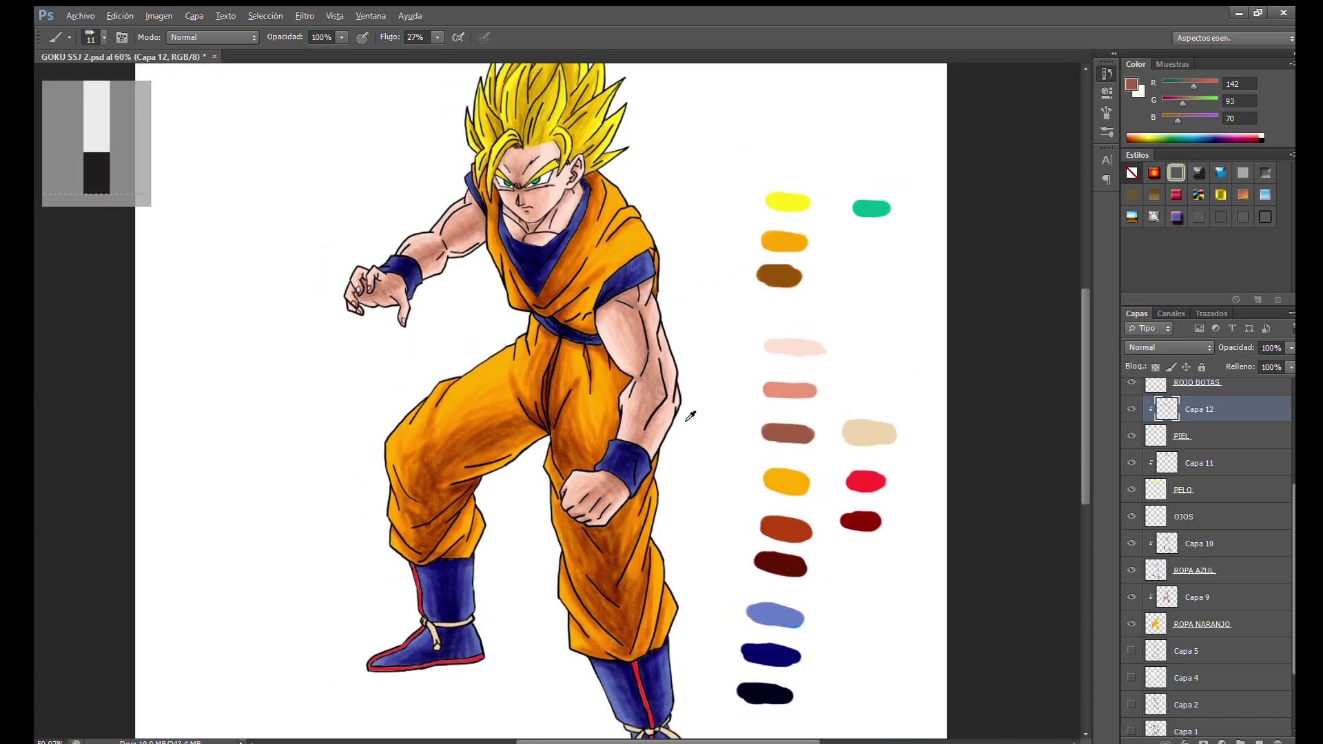
{"action": "scroll", "coordinate": [592, 238], "scroll_direction": "up", "scroll_amount": 1}
{"action": "left_click", "coordinate": [1207, 598]}
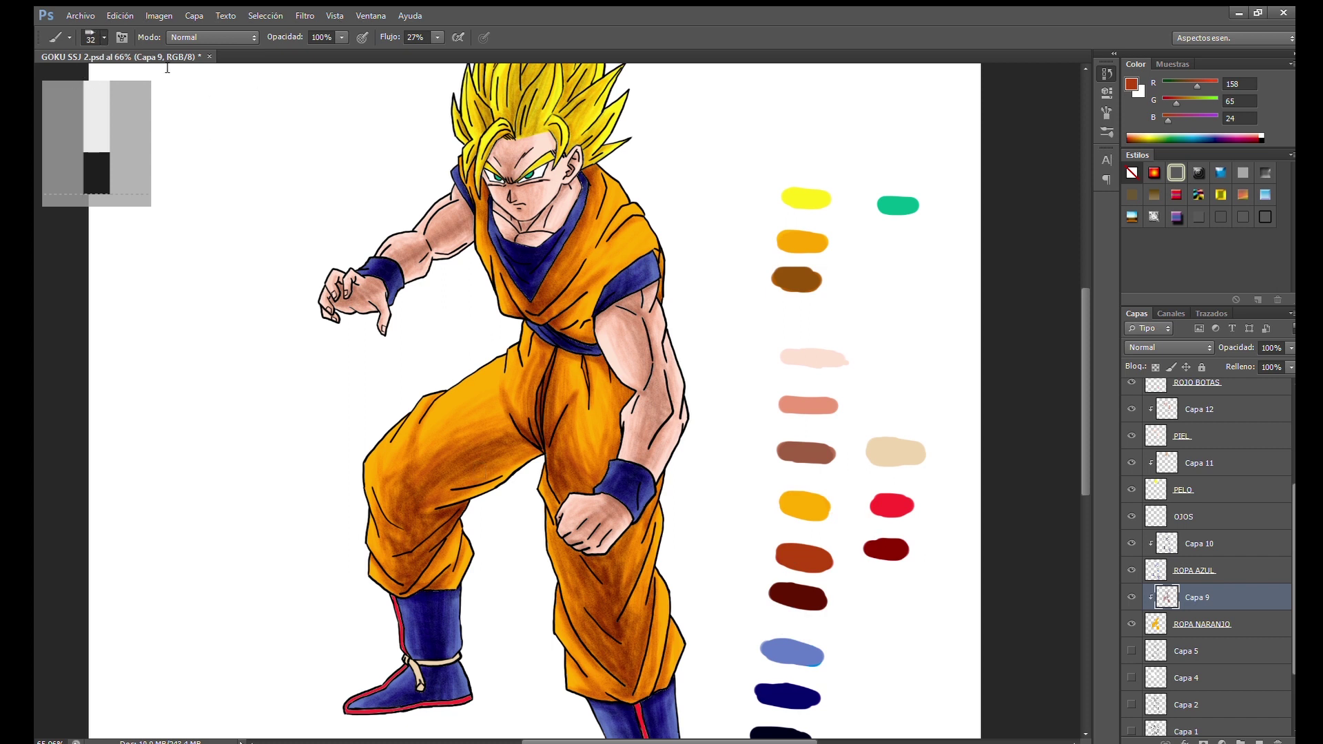
Brush reddish-brown shadows across the orange gi pants
{"action": "scroll", "coordinate": [576, 632], "scroll_direction": "up", "scroll_amount": 2}
{"action": "mouse_move", "coordinate": [247, 405]}
{"action": "left_mouse_down"}
{"action": "mouse_move", "coordinate": [393, 304]}
{"action": "mouse_move", "coordinate": [429, 383]}
{"action": "left_mouse_up"}
{"action": "left_click_drag", "start_coordinate": [524, 269], "coordinate": [607, 371]}
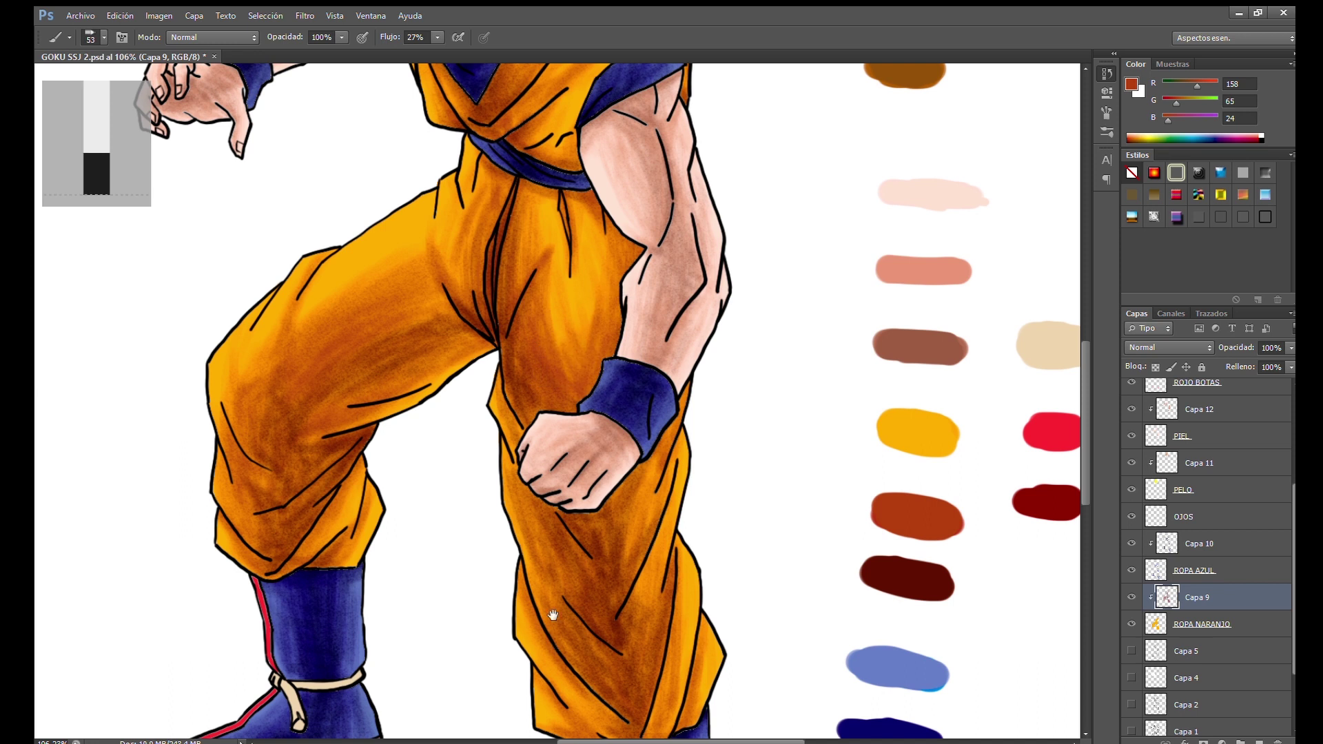
{"action": "scroll", "coordinate": [608, 370], "scroll_direction": "down", "scroll_amount": 3}
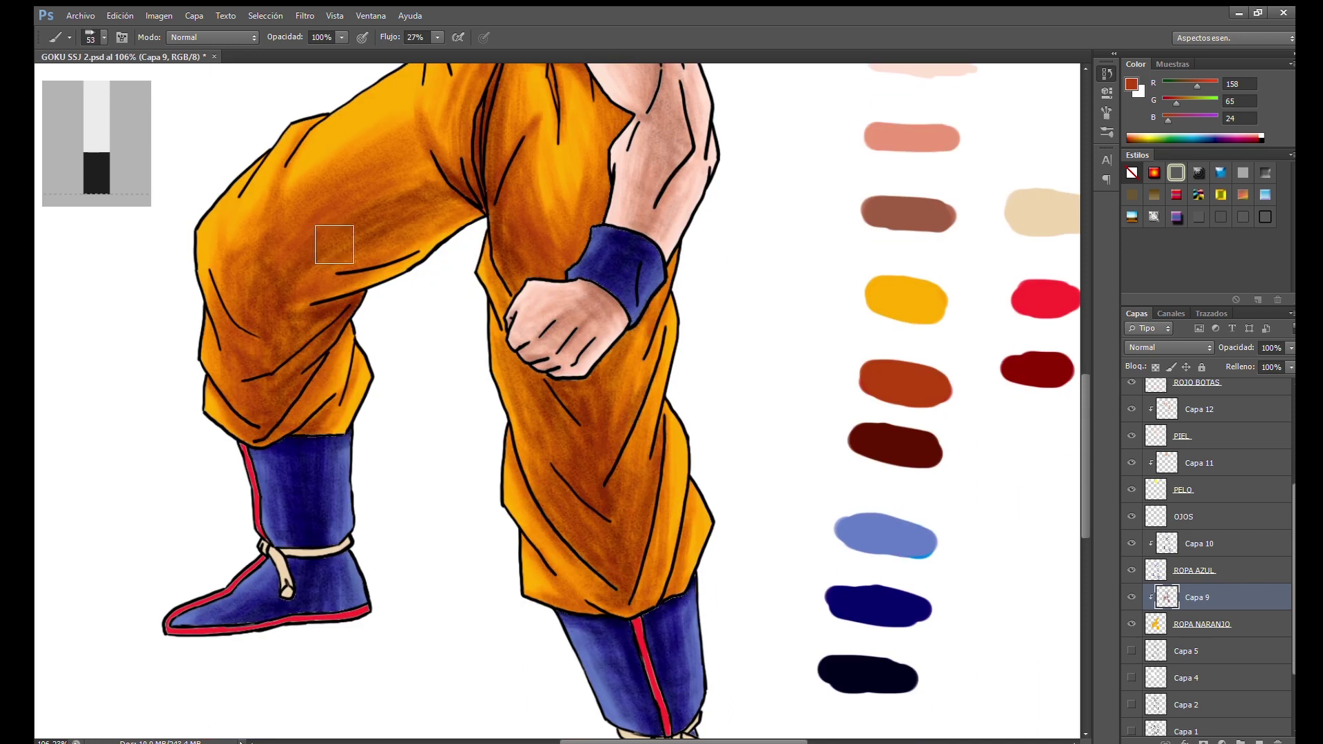
{"action": "scroll", "coordinate": [408, 232], "scroll_direction": "up", "scroll_amount": 2}
{"action": "scroll", "coordinate": [560, 167], "scroll_direction": "up", "scroll_amount": 5}
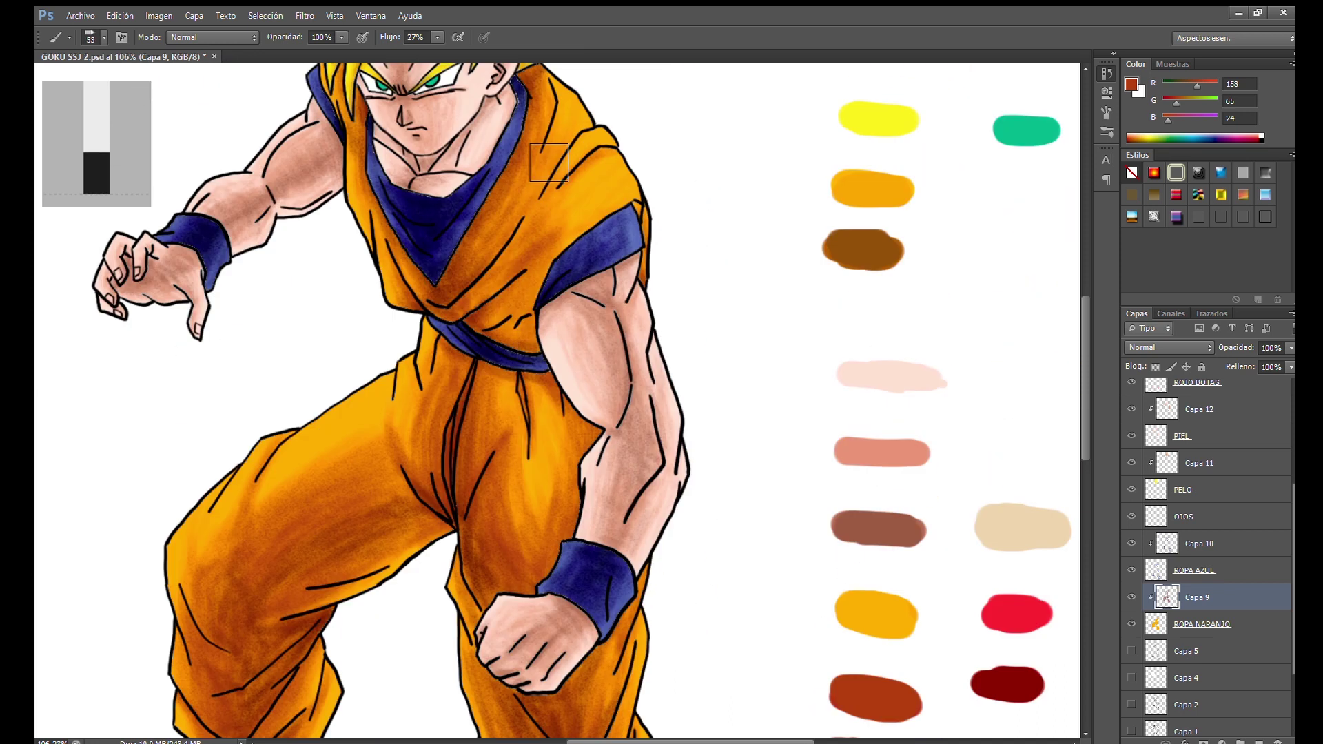
{"action": "scroll", "coordinate": [416, 277], "scroll_direction": "down", "scroll_amount": 7}
{"action": "scroll", "coordinate": [416, 277], "scroll_direction": "right", "scroll_amount": 5}
{"action": "scroll", "coordinate": [549, 404], "scroll_direction": "left", "scroll_amount": 3}
Deepen the pants' thigh and knee shadow in dark brown, then pick rust-red
{"action": "left_click", "coordinate": [758, 506], "text": "alt"}
{"action": "scroll", "coordinate": [647, 463], "scroll_direction": "left", "scroll_amount": 3}
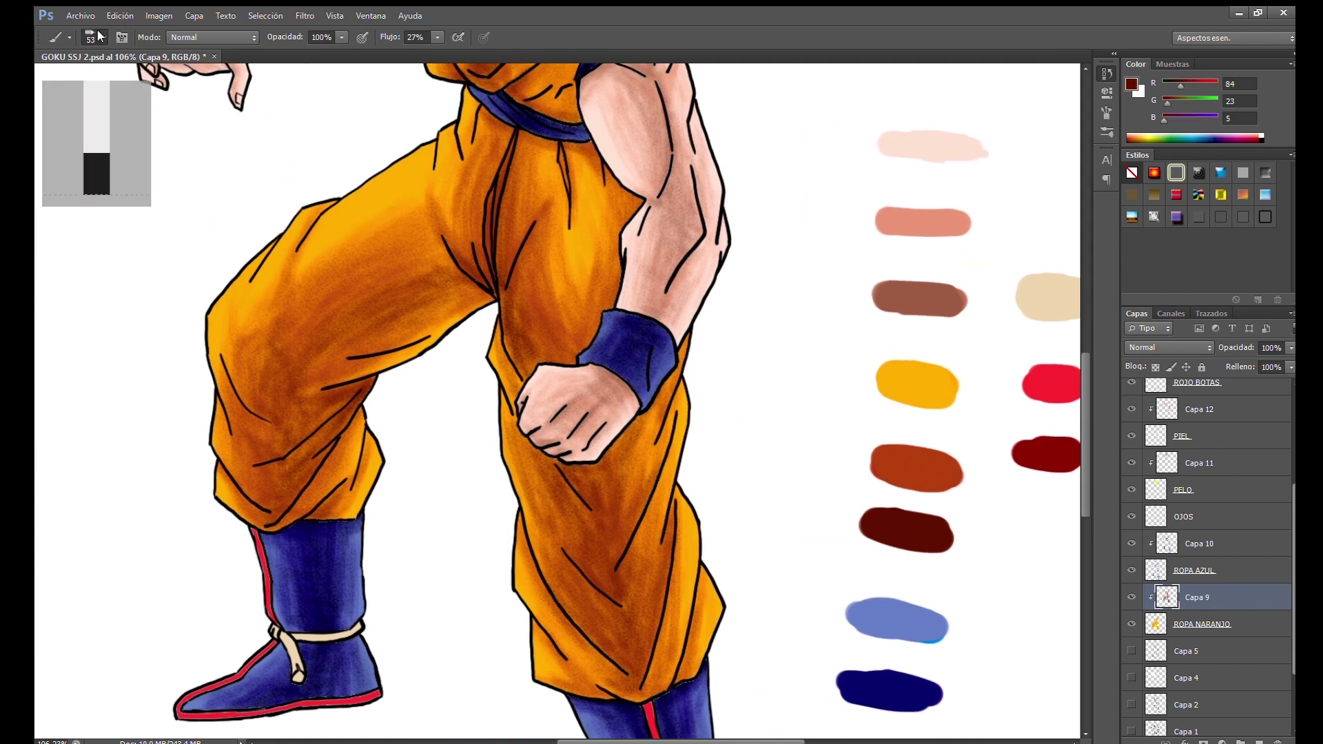
{"action": "mouse_move", "coordinate": [289, 523]}
{"action": "left_mouse_down"}
{"action": "mouse_move", "coordinate": [276, 427]}
{"action": "mouse_move", "coordinate": [434, 260]}
{"action": "mouse_move", "coordinate": [452, 295]}
{"action": "mouse_move", "coordinate": [517, 289]}
{"action": "mouse_move", "coordinate": [648, 468]}
{"action": "mouse_move", "coordinate": [620, 606]}
{"action": "mouse_move", "coordinate": [648, 455]}
{"action": "mouse_move", "coordinate": [631, 644]}
{"action": "left_mouse_up"}
{"action": "scroll", "coordinate": [632, 644], "scroll_direction": "down", "scroll_amount": 2}
{"action": "scroll", "coordinate": [509, 393], "scroll_direction": "up", "scroll_amount": 3}
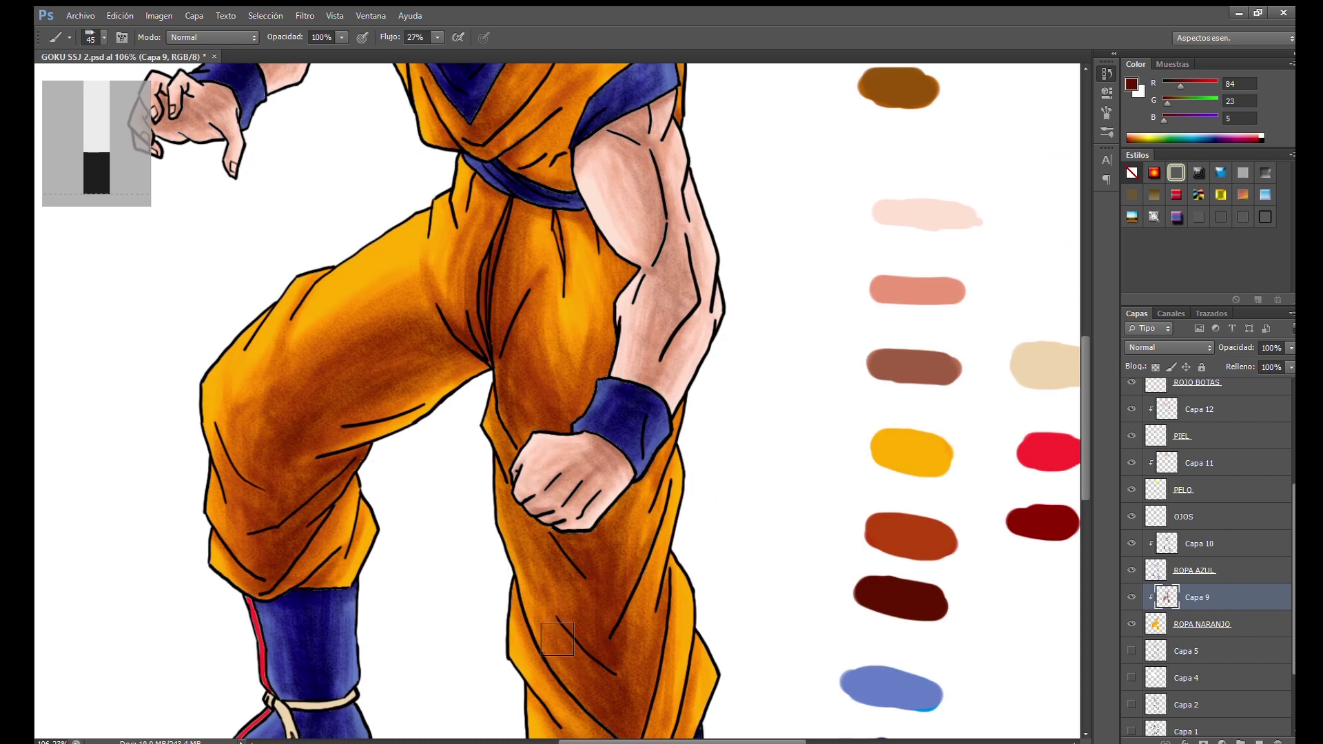
{"action": "scroll", "coordinate": [631, 322], "scroll_direction": "up", "scroll_amount": 3}
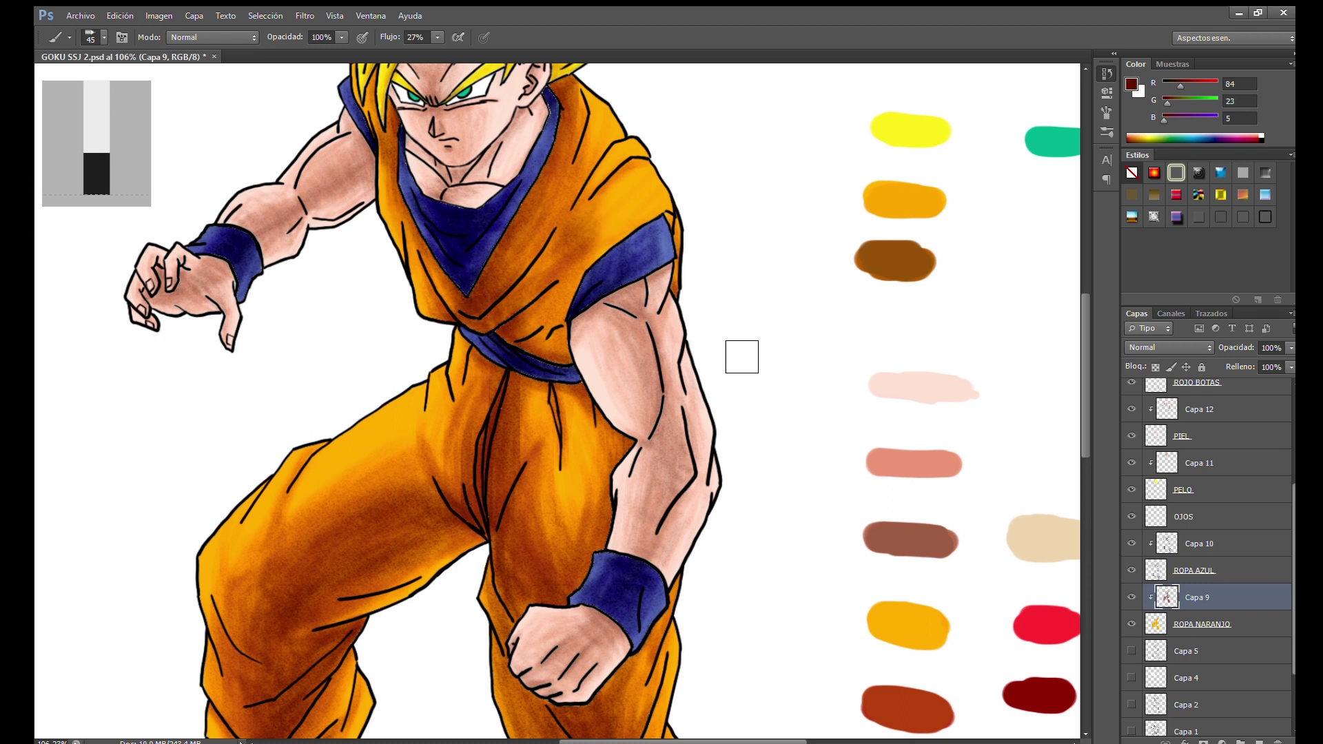
{"action": "left_click", "coordinate": [908, 706], "text": "alt"}
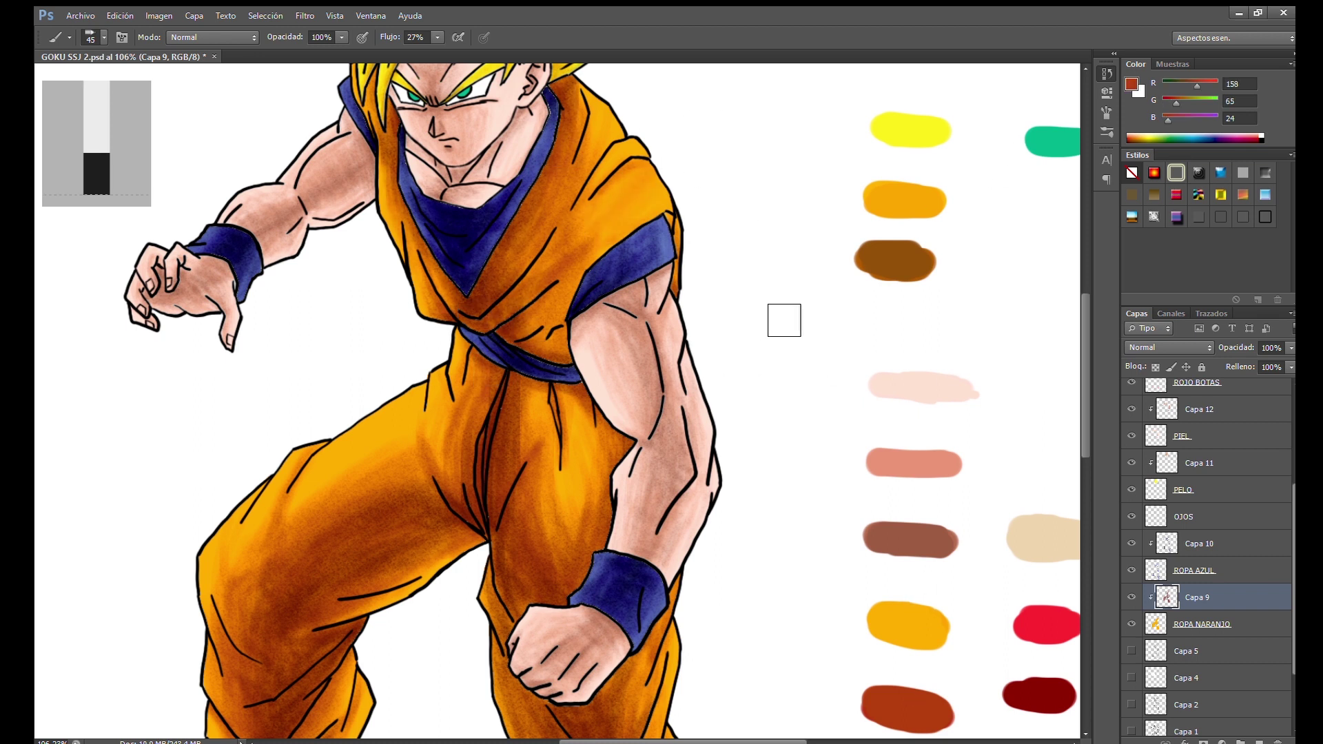
{"action": "scroll", "coordinate": [606, 352], "scroll_direction": "down", "scroll_amount": 4}
{"action": "scroll", "coordinate": [558, 402], "scroll_direction": "up", "scroll_amount": 1}
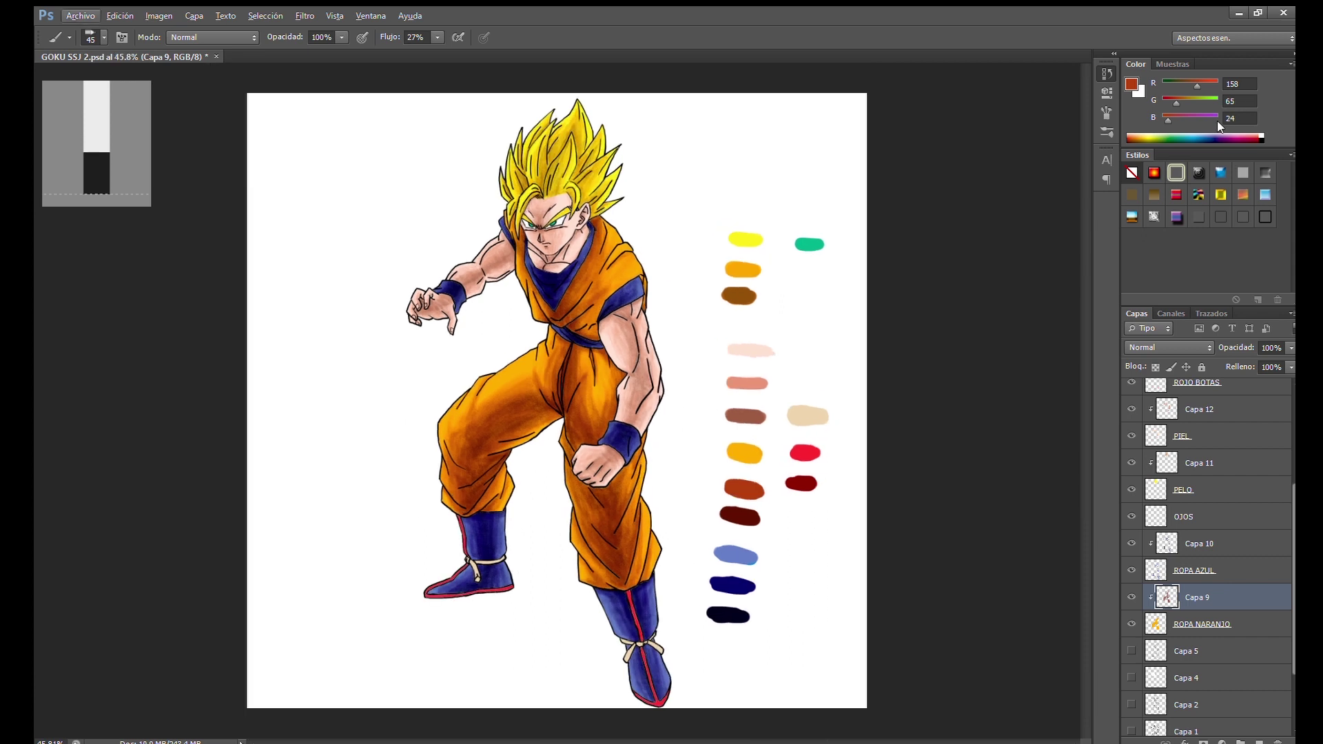
On Capa 11, shade the hair down to the forehead in orange with a smaller brush
{"action": "left_click", "coordinate": [1203, 463]}
{"action": "left_click", "coordinate": [744, 271], "text": "alt"}
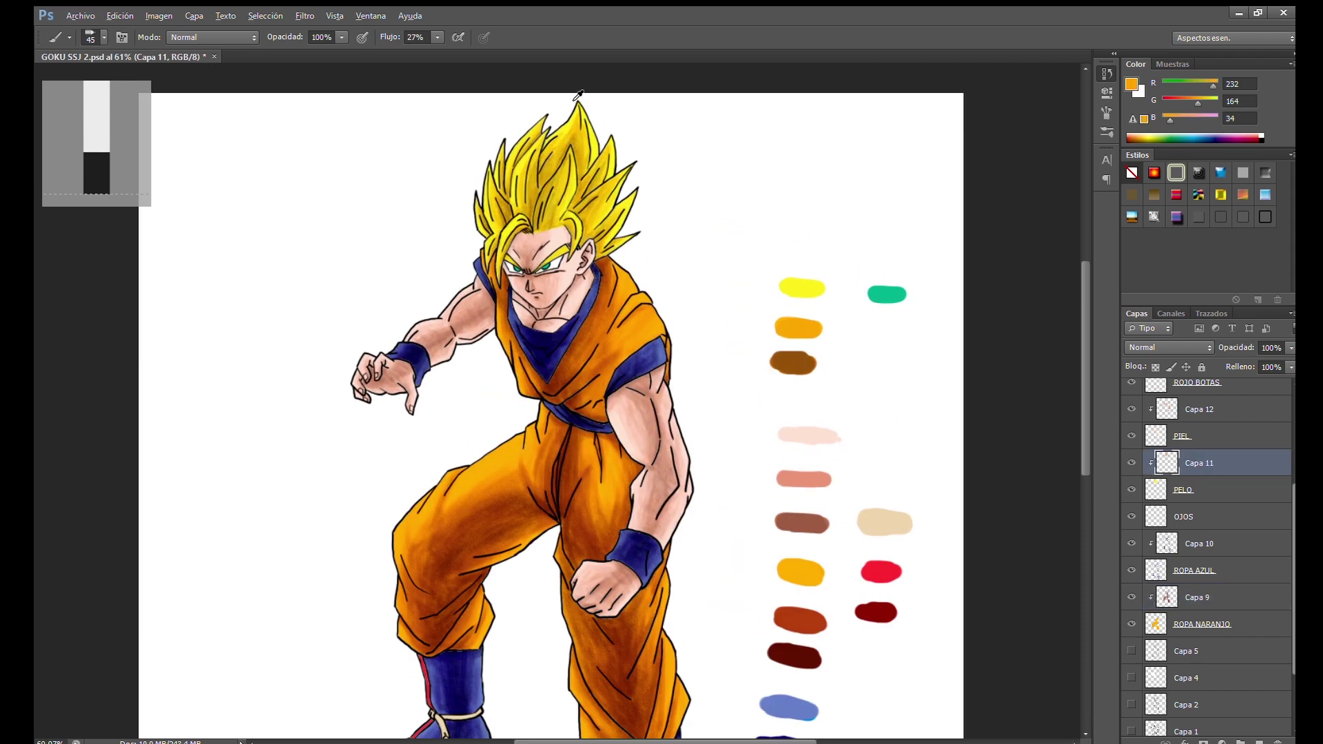
{"action": "scroll", "coordinate": [606, 206], "scroll_direction": "up", "scroll_amount": 3}
{"action": "key", "text": "bracketleft"}
{"action": "key", "text": "bracketleft"}
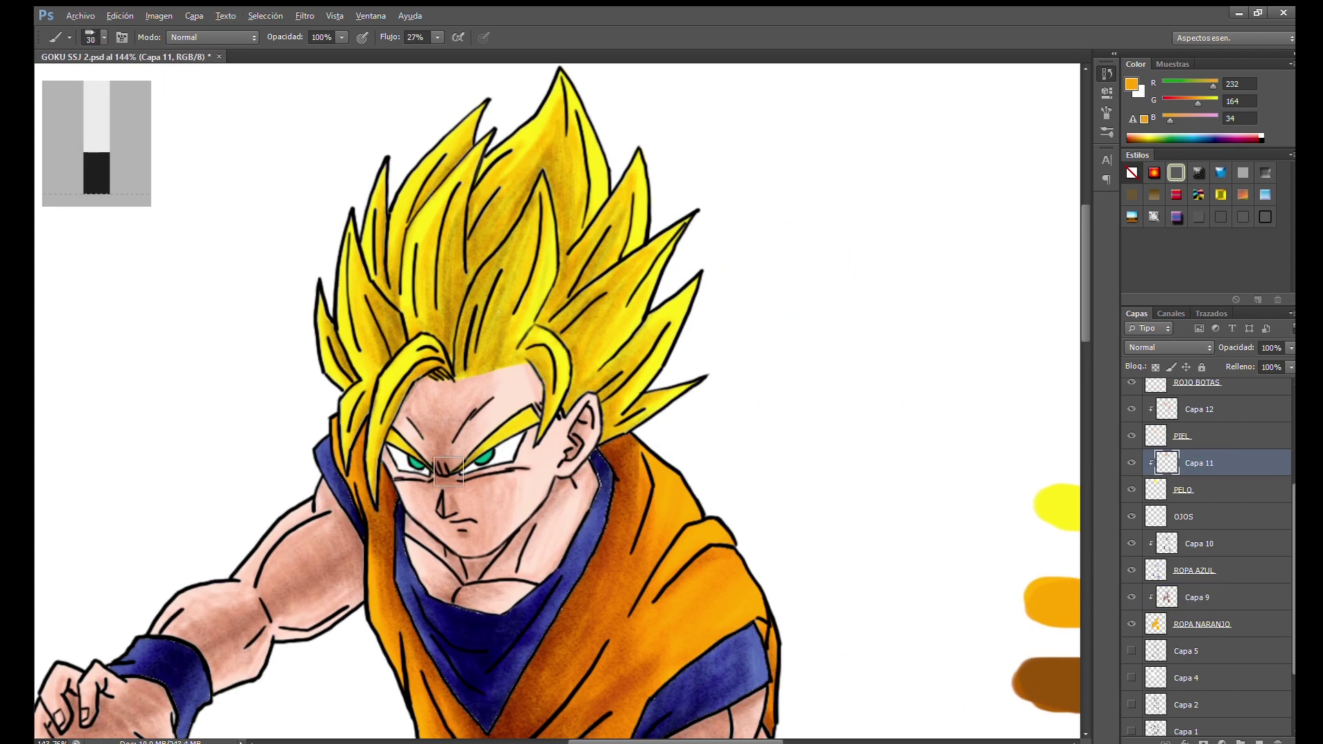
{"action": "scroll", "coordinate": [441, 475], "scroll_direction": "up", "scroll_amount": 1}
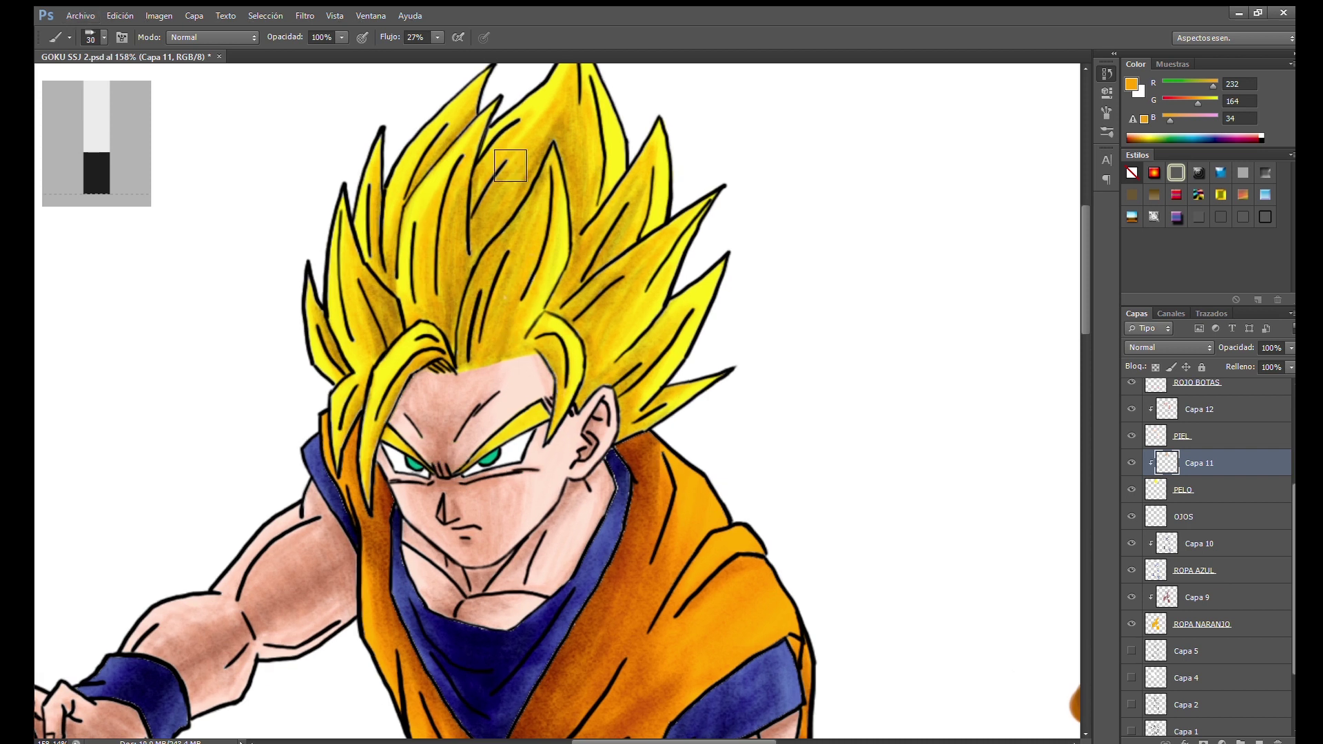
{"action": "scroll", "coordinate": [564, 295], "scroll_direction": "up", "scroll_amount": 2}
{"action": "left_click_drag", "start_coordinate": [355, 443], "coordinate": [383, 318]}
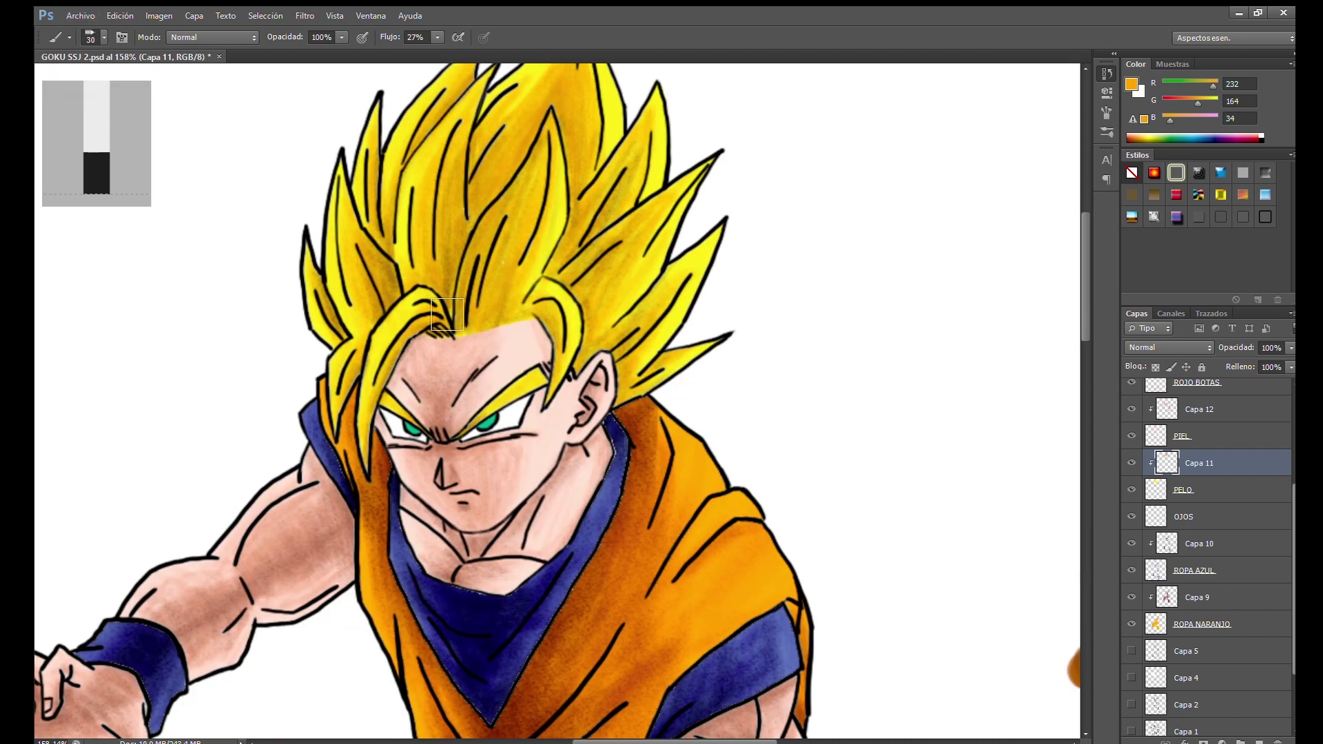
{"action": "mouse_move", "coordinate": [615, 339]}
{"action": "left_mouse_down"}
{"action": "mouse_move", "coordinate": [651, 178]}
{"action": "mouse_move", "coordinate": [479, 325]}
{"action": "left_mouse_up"}
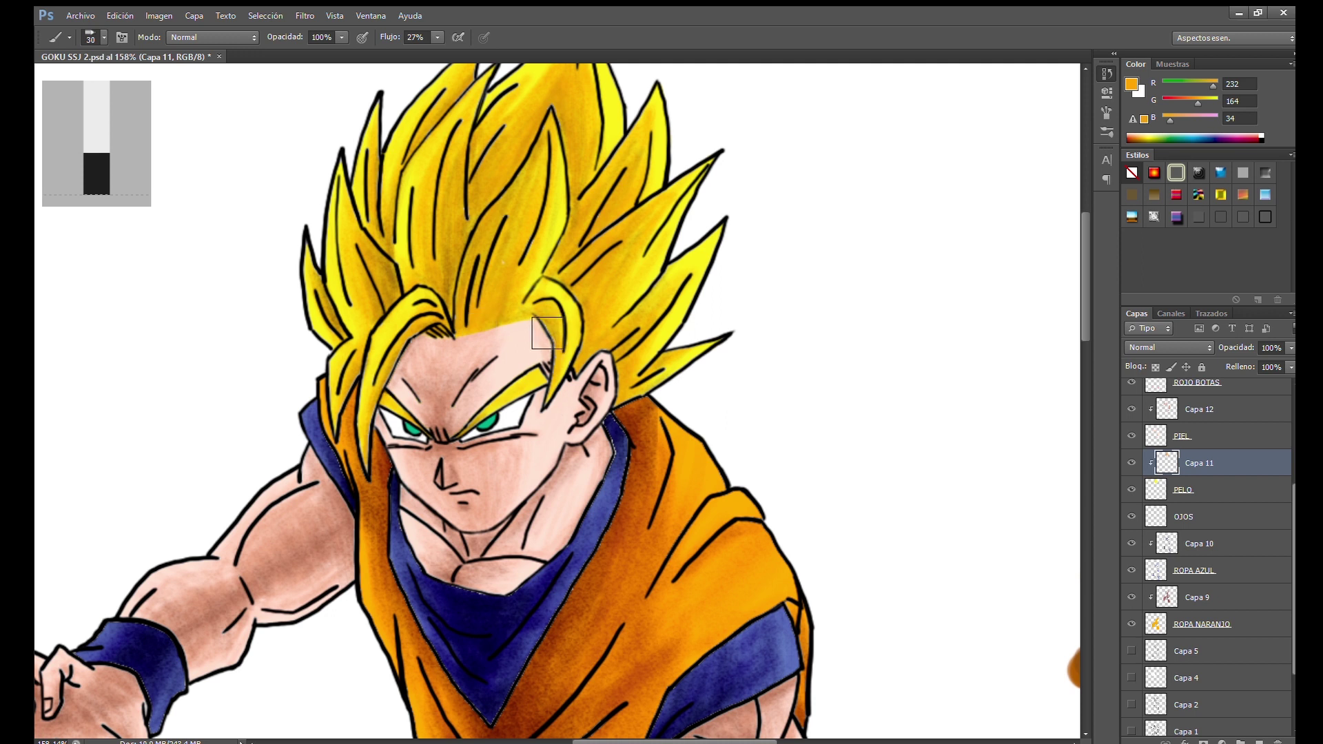
Shade the centre of the hair with brown sampled from the swatches
{"action": "left_click_drag", "start_coordinate": [893, 511], "coordinate": [624, 314]}
{"action": "left_click", "coordinate": [857, 473], "text": "alt"}
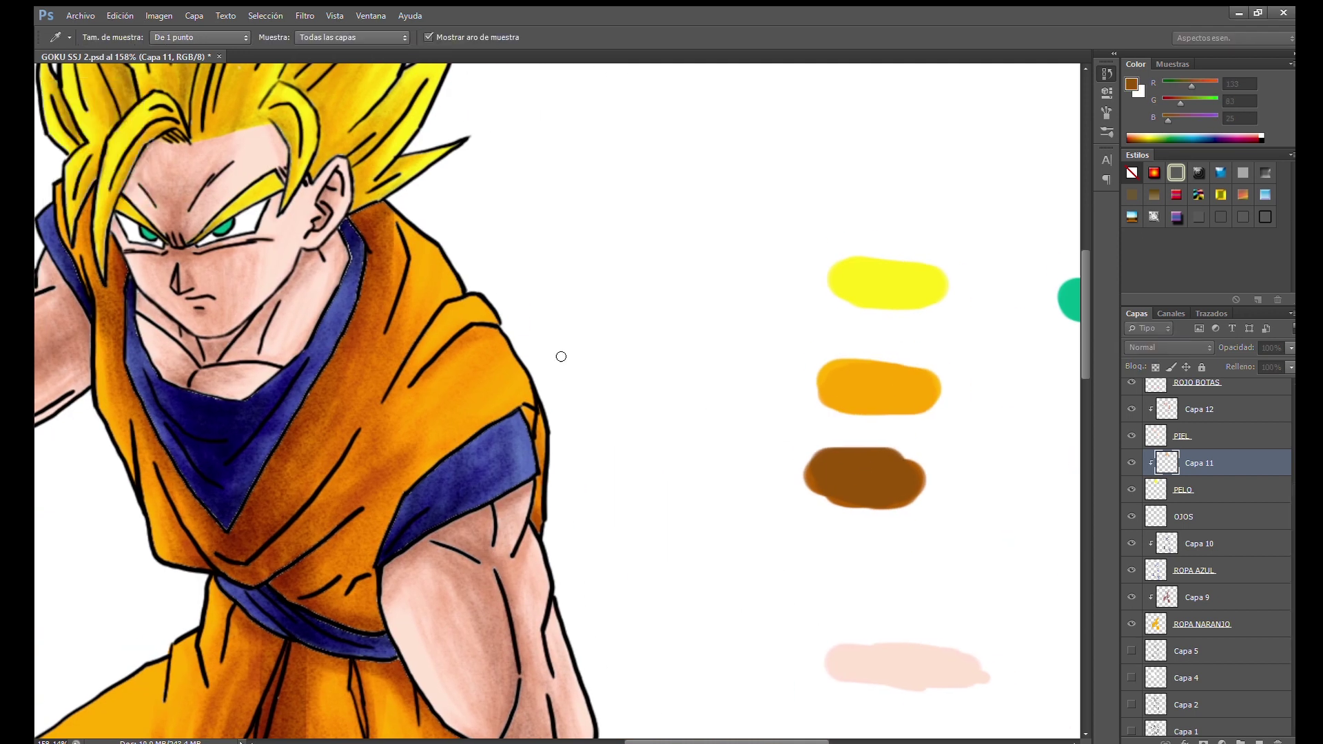
{"action": "left_click_drag", "start_coordinate": [458, 239], "coordinate": [692, 504]}
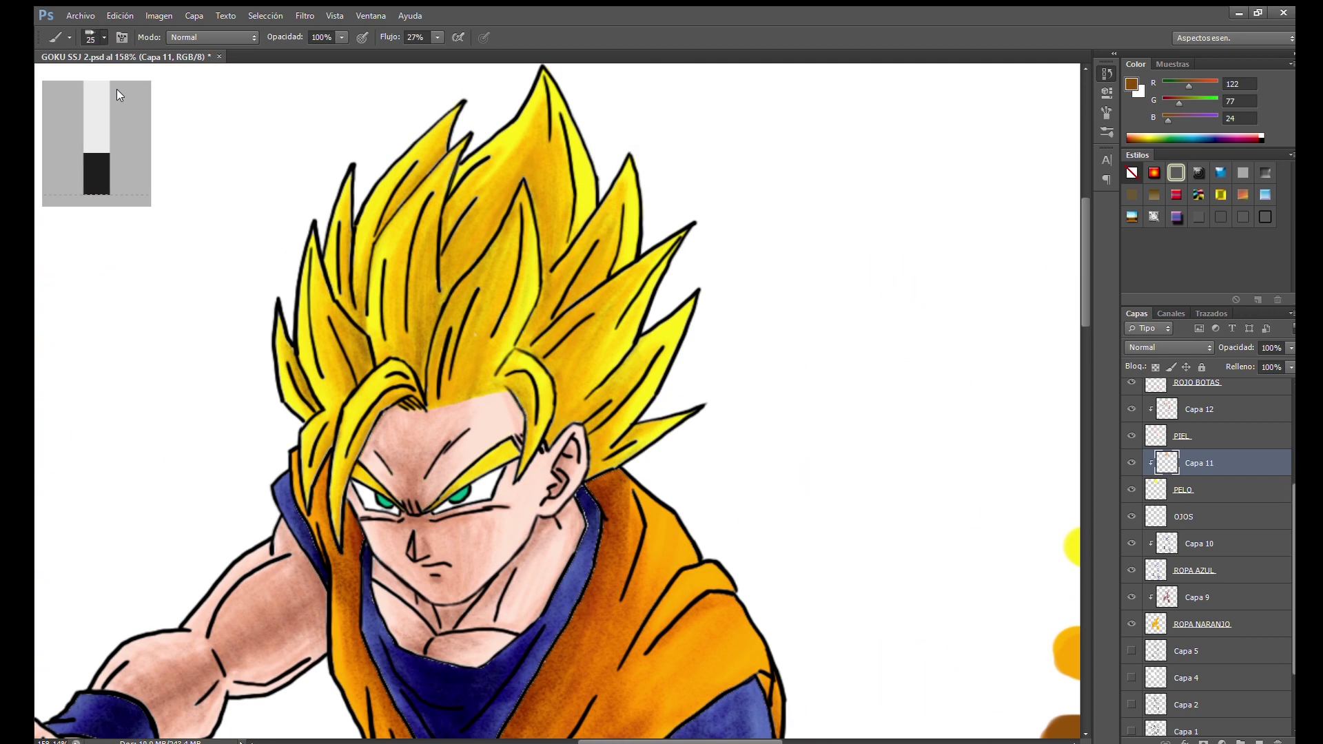
{"action": "left_click_drag", "start_coordinate": [479, 344], "coordinate": [459, 379]}
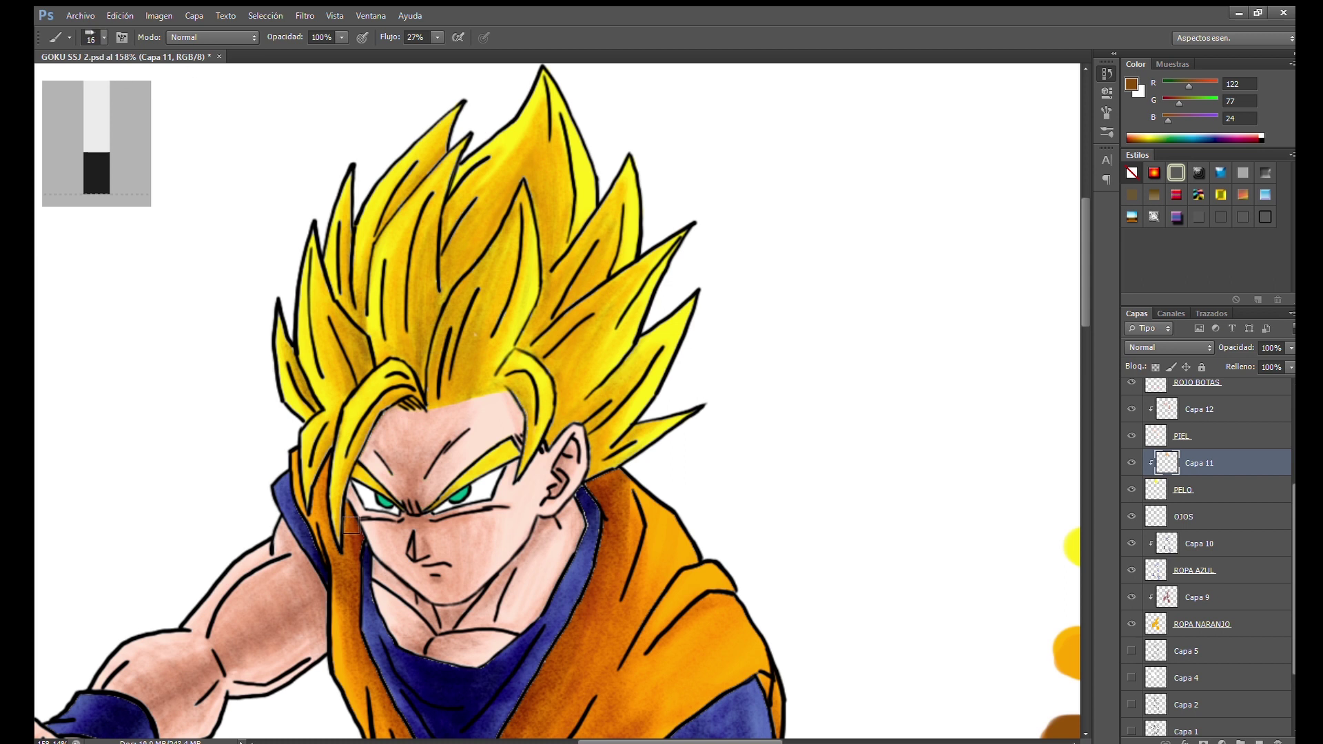
{"action": "mouse_move", "coordinate": [451, 341]}
{"action": "left_mouse_down"}
{"action": "mouse_move", "coordinate": [483, 220]}
{"action": "mouse_move", "coordinate": [447, 303]}
{"action": "left_mouse_up"}
{"action": "left_click_drag", "start_coordinate": [462, 248], "coordinate": [396, 352]}
{"action": "left_click_drag", "start_coordinate": [424, 238], "coordinate": [431, 367]}
Darken the remaining hair strands and spikes with brown, then fit the whole drawing
{"action": "left_click_drag", "start_coordinate": [360, 333], "coordinate": [348, 261]}
{"action": "left_click_drag", "start_coordinate": [565, 307], "coordinate": [568, 409]}
{"action": "left_click_drag", "start_coordinate": [593, 365], "coordinate": [578, 396]}
{"action": "left_click_drag", "start_coordinate": [531, 317], "coordinate": [546, 359]}
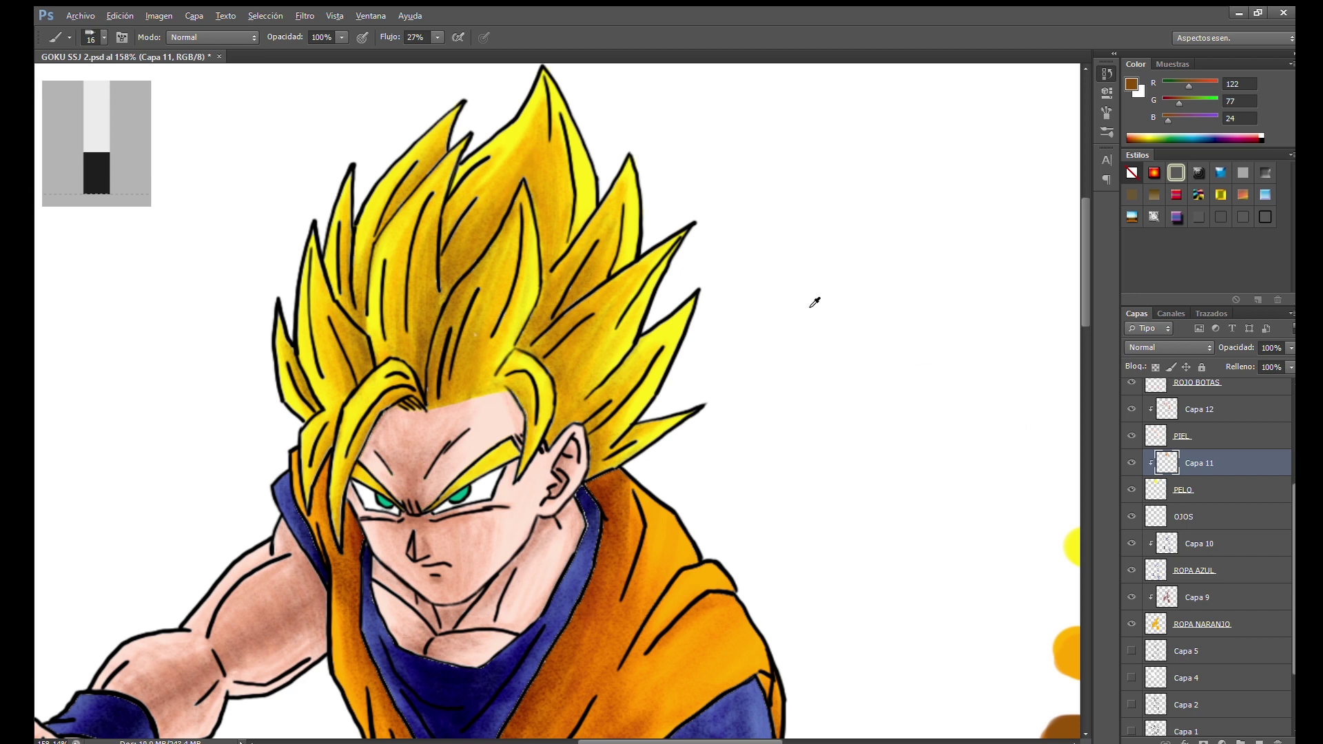
{"action": "key", "text": "ctrl+0"}
{"action": "left_click", "coordinate": [811, 487], "text": "alt"}
{"action": "key", "text": "alt+bracketright"}
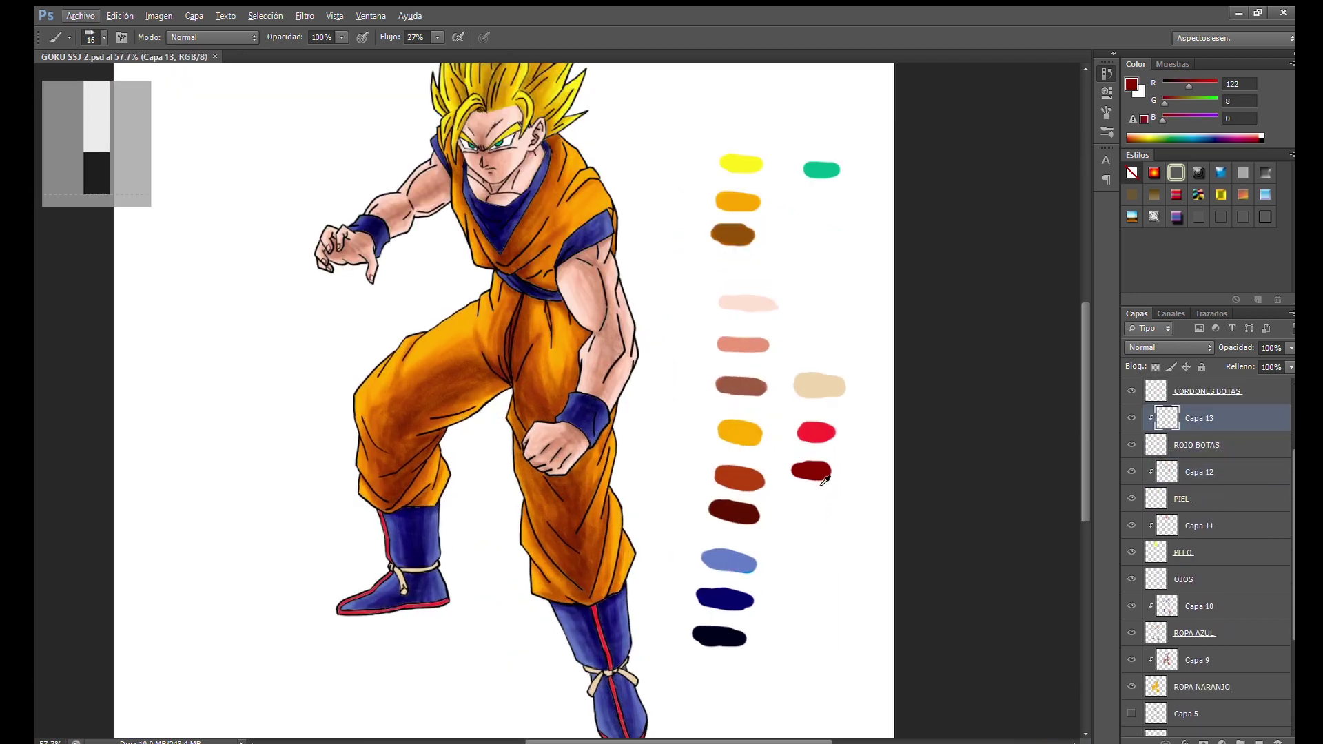
Darken the red stripes and sole trim on both boots
{"action": "scroll", "coordinate": [618, 706], "scroll_direction": "up", "scroll_amount": 3}
{"action": "scroll", "coordinate": [623, 720], "scroll_direction": "up", "scroll_amount": 3}
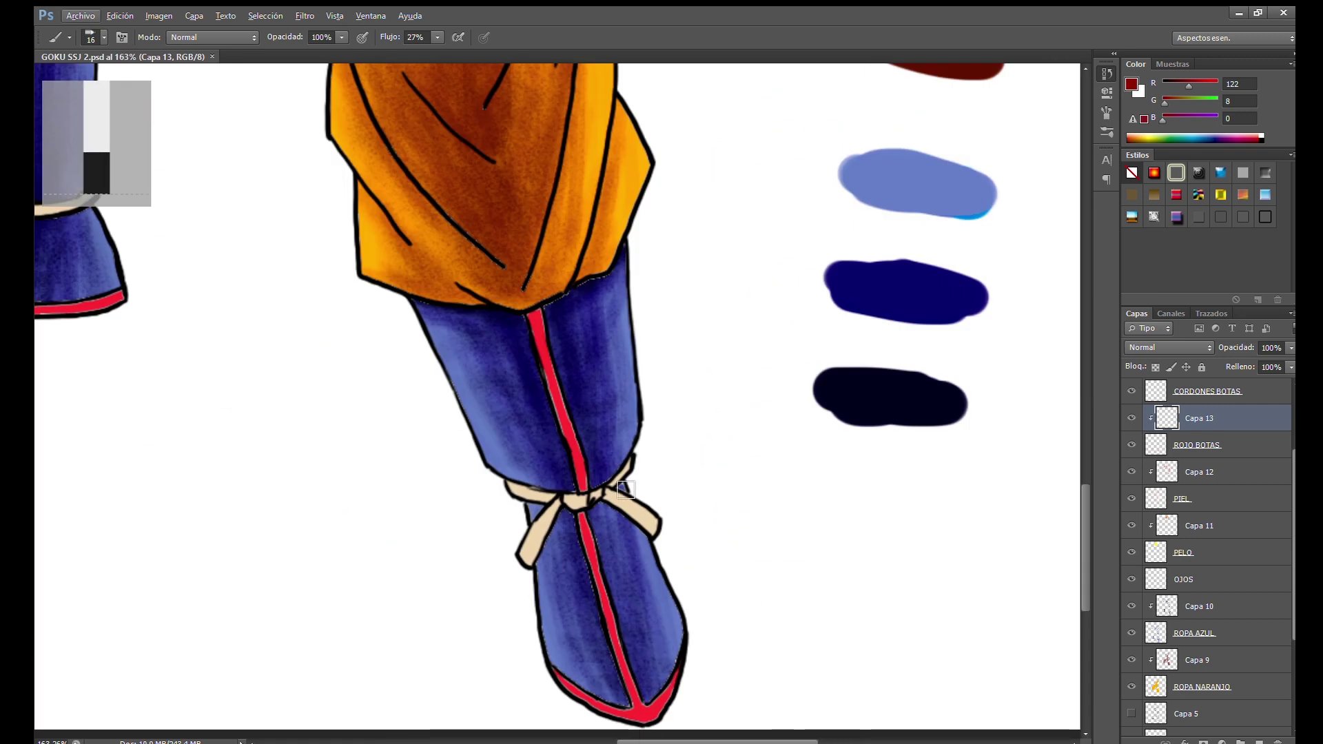
{"action": "left_click_drag", "start_coordinate": [579, 458], "coordinate": [534, 313]}
{"action": "left_click_drag", "start_coordinate": [575, 441], "coordinate": [657, 728]}
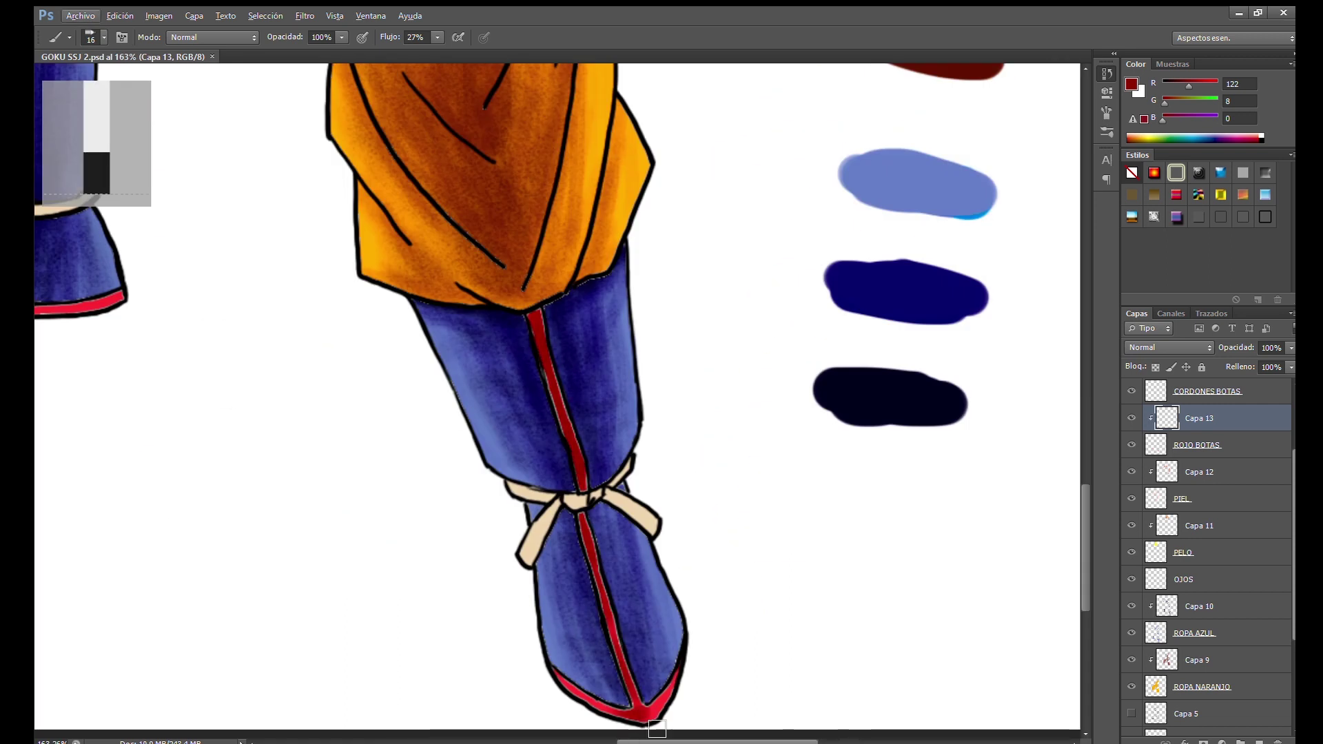
{"action": "scroll", "coordinate": [523, 510], "scroll_direction": "up", "scroll_amount": 3}
{"action": "scroll", "coordinate": [470, 550], "scroll_direction": "left", "scroll_amount": 6}
{"action": "left_click_drag", "start_coordinate": [323, 497], "coordinate": [524, 463]}
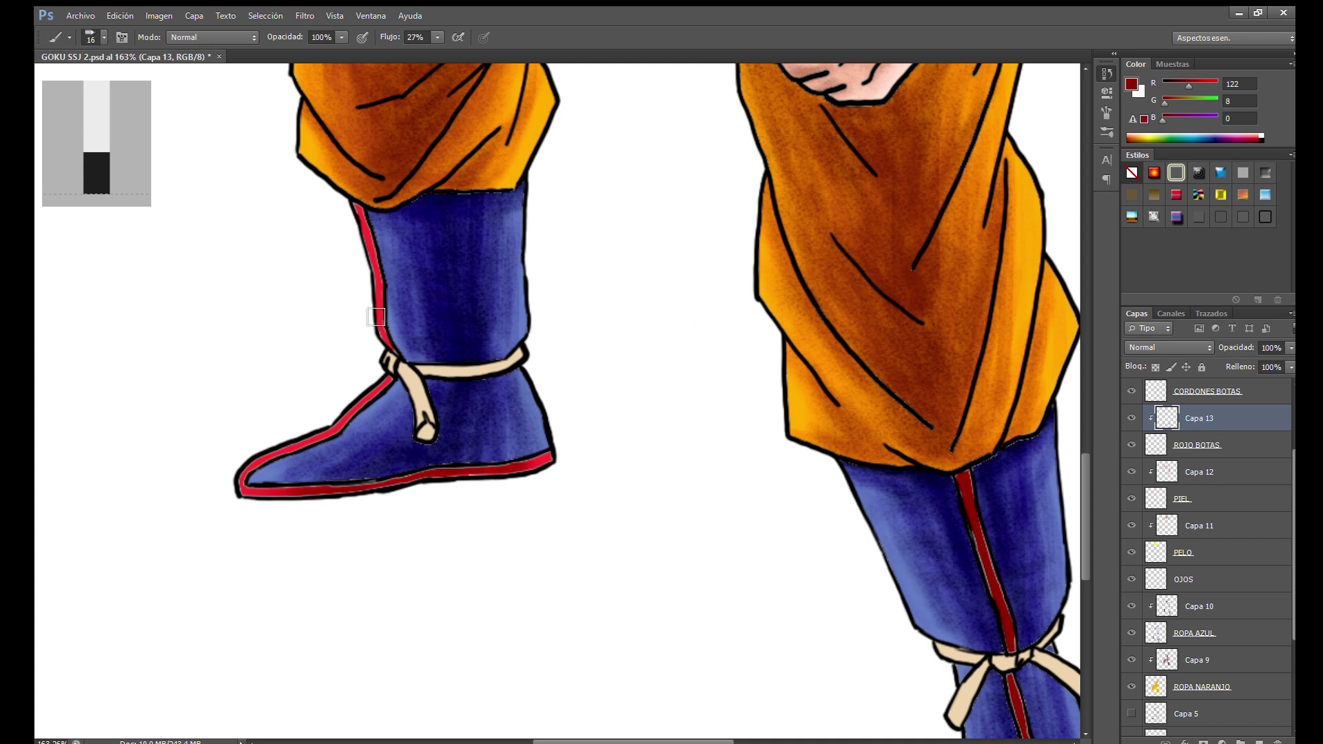
{"action": "left_click_drag", "start_coordinate": [368, 219], "coordinate": [310, 439]}
Pick a deeper red from the swatches for the stripe shading
{"action": "left_click_drag", "start_coordinate": [503, 470], "coordinate": [583, 379]}
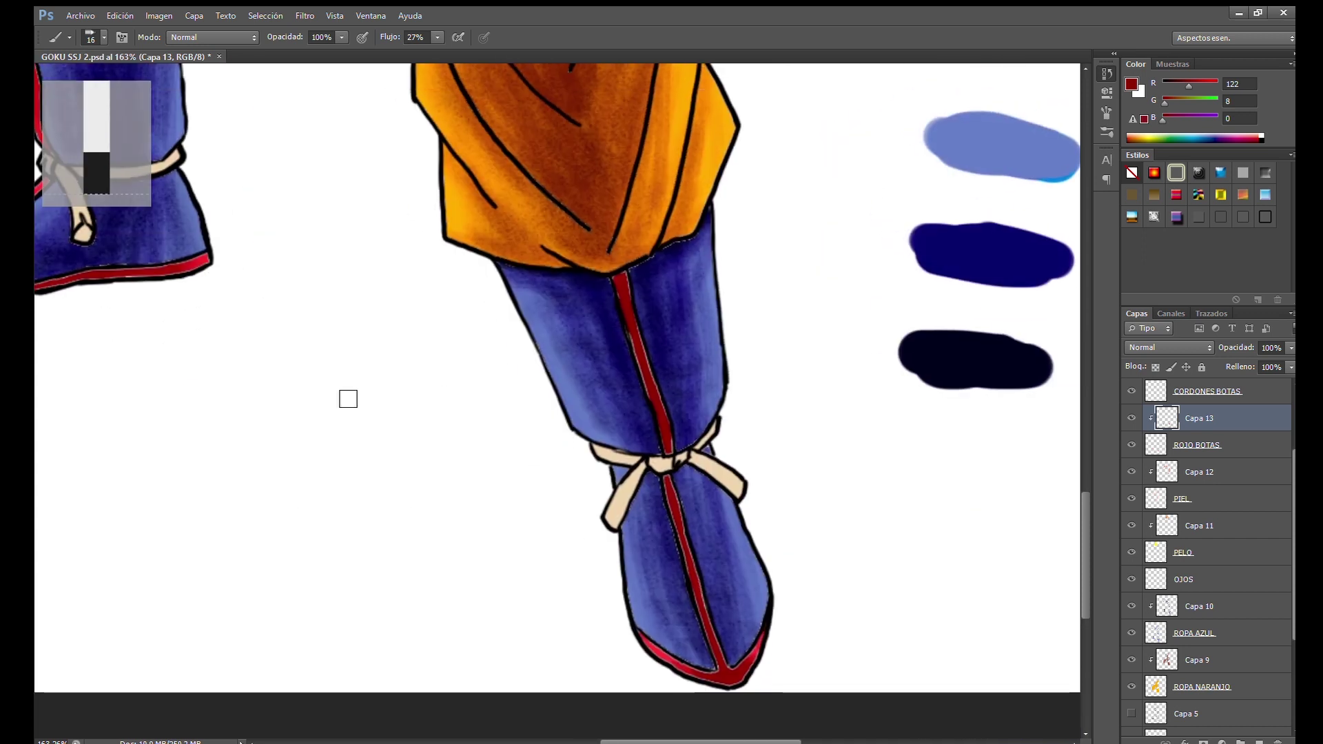
{"action": "key", "text": "i"}
{"action": "key", "text": "b"}
{"action": "left_click", "coordinate": [723, 671], "text": "alt"}
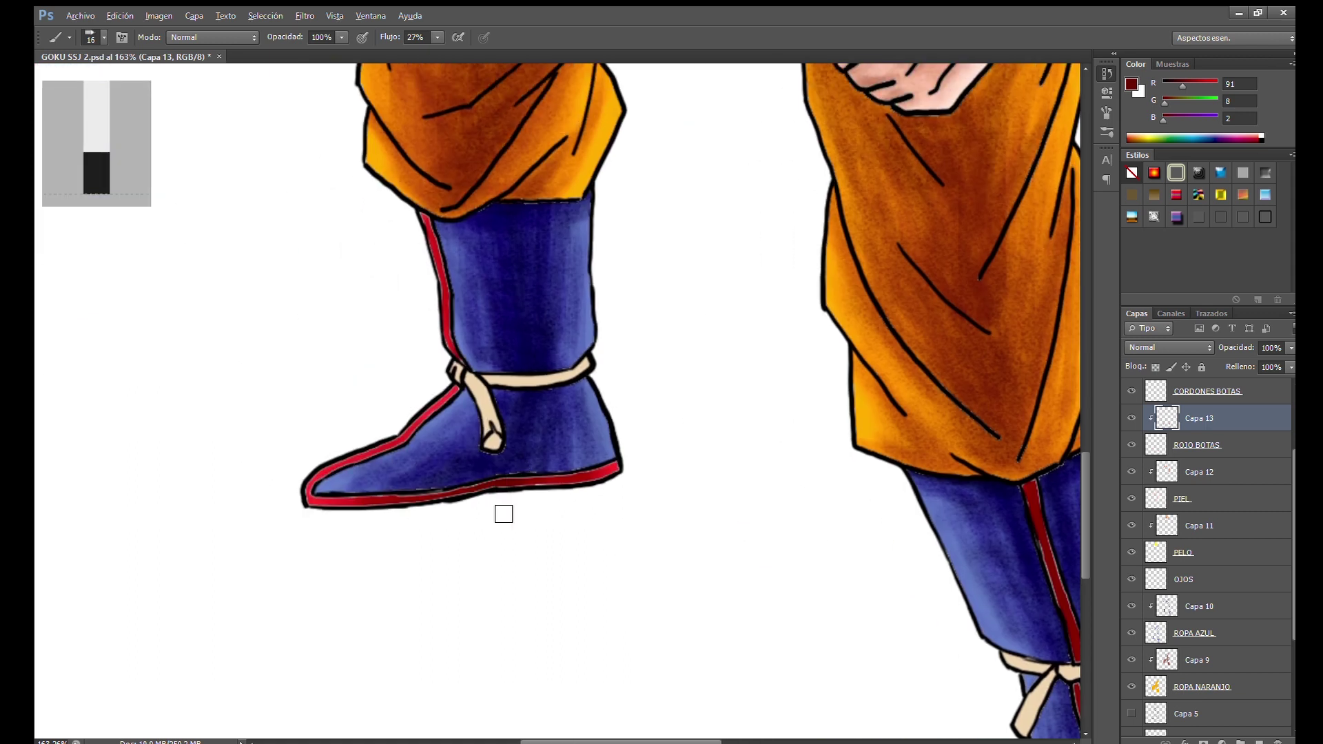
{"action": "scroll", "coordinate": [503, 511], "scroll_direction": "down", "scroll_amount": 3, "text": "alt"}
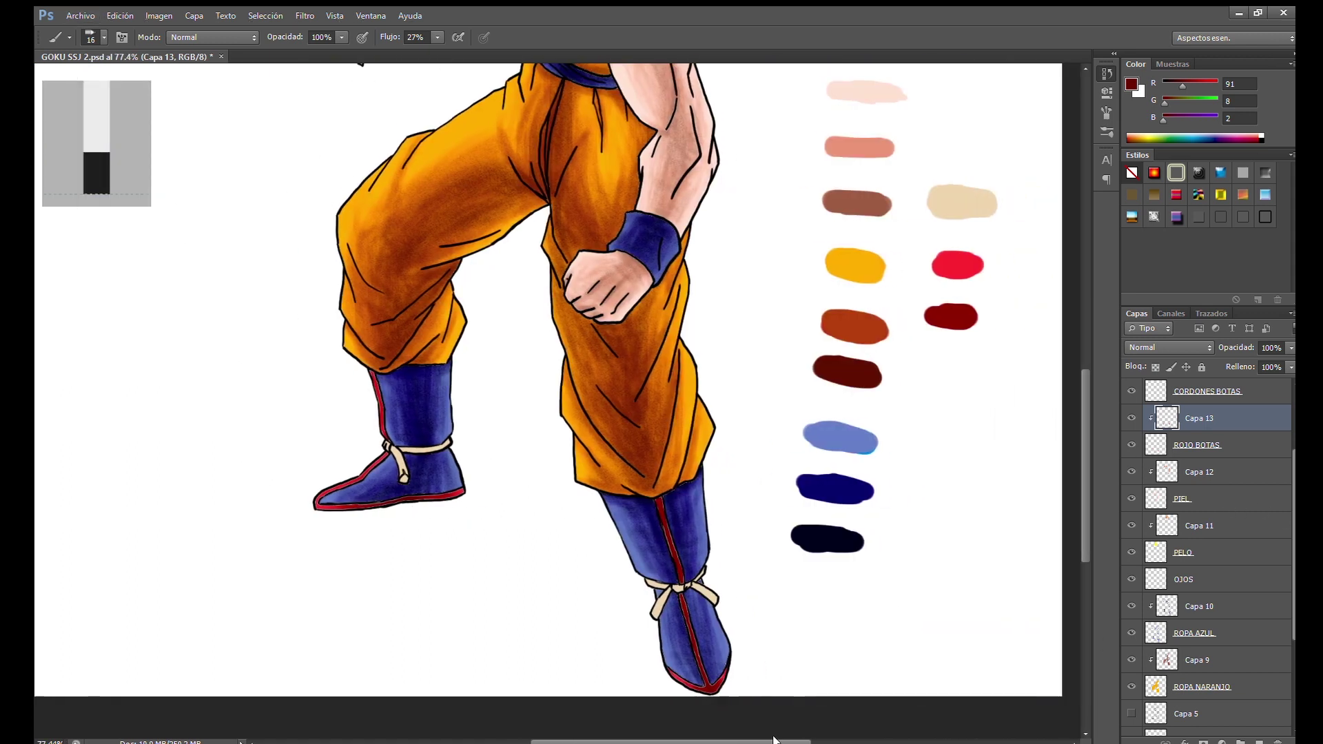
Add a layer clipped to the boot ties, sample beige, and shrink the brush
{"action": "left_click_drag", "start_coordinate": [1059, 219], "coordinate": [888, 219]}
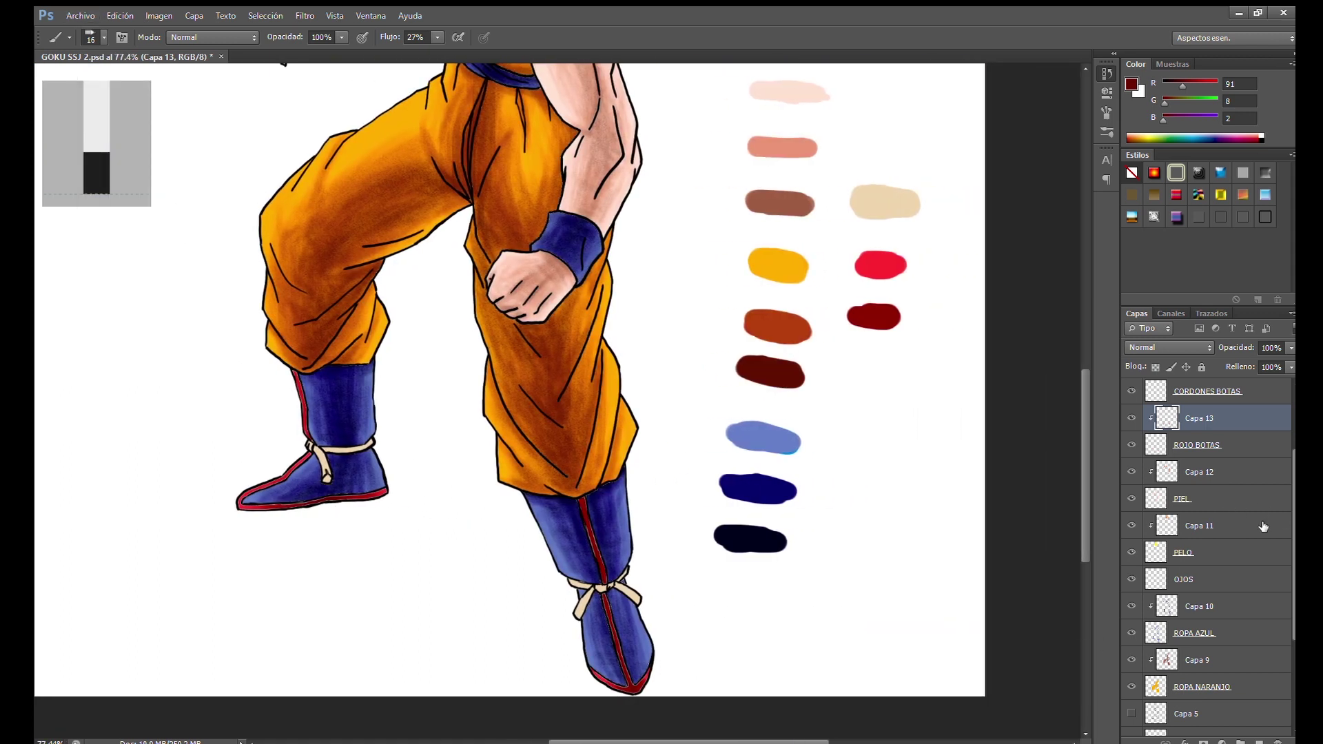
{"action": "key", "text": "ctrl+shift+alt+n"}
{"action": "left_click", "coordinate": [887, 219], "text": "alt"}
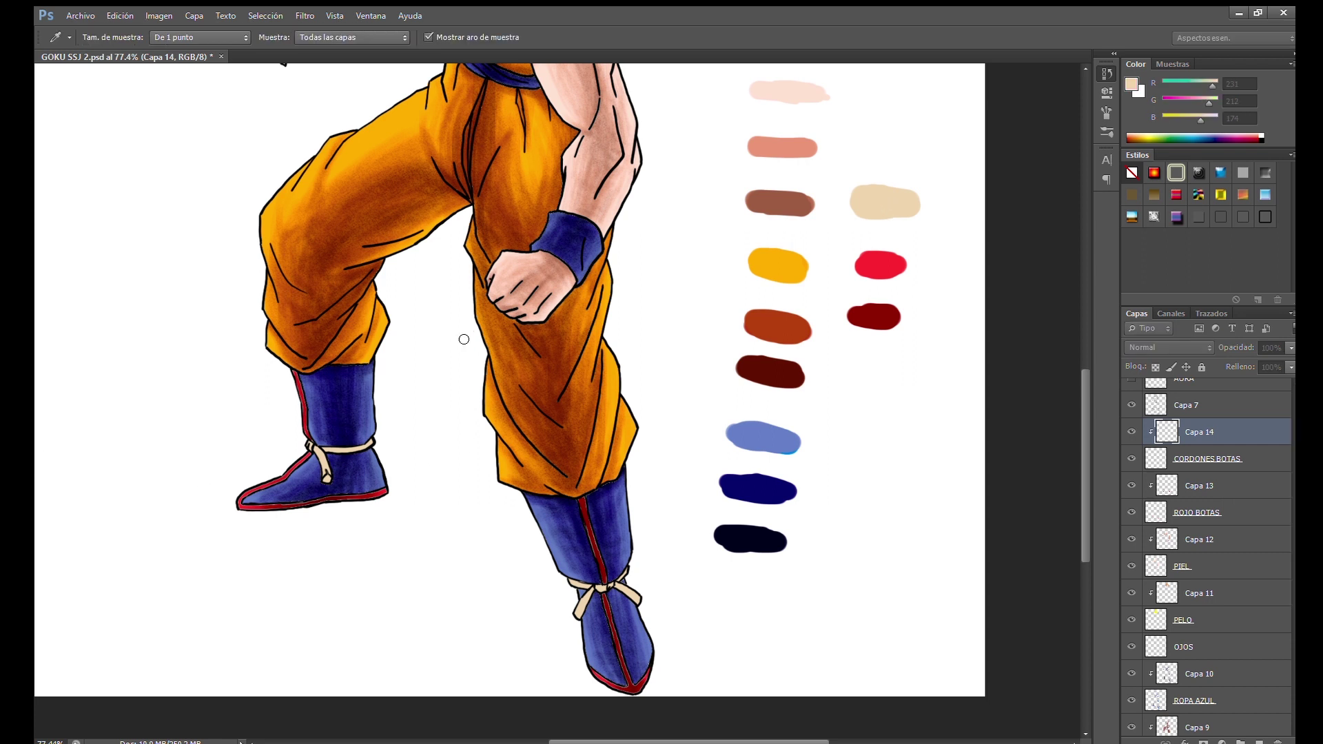
{"action": "scroll", "coordinate": [596, 644], "scroll_direction": "up", "scroll_amount": 3, "text": "alt"}
{"action": "scroll", "coordinate": [597, 645], "scroll_direction": "up", "scroll_amount": 2, "text": "alt"}
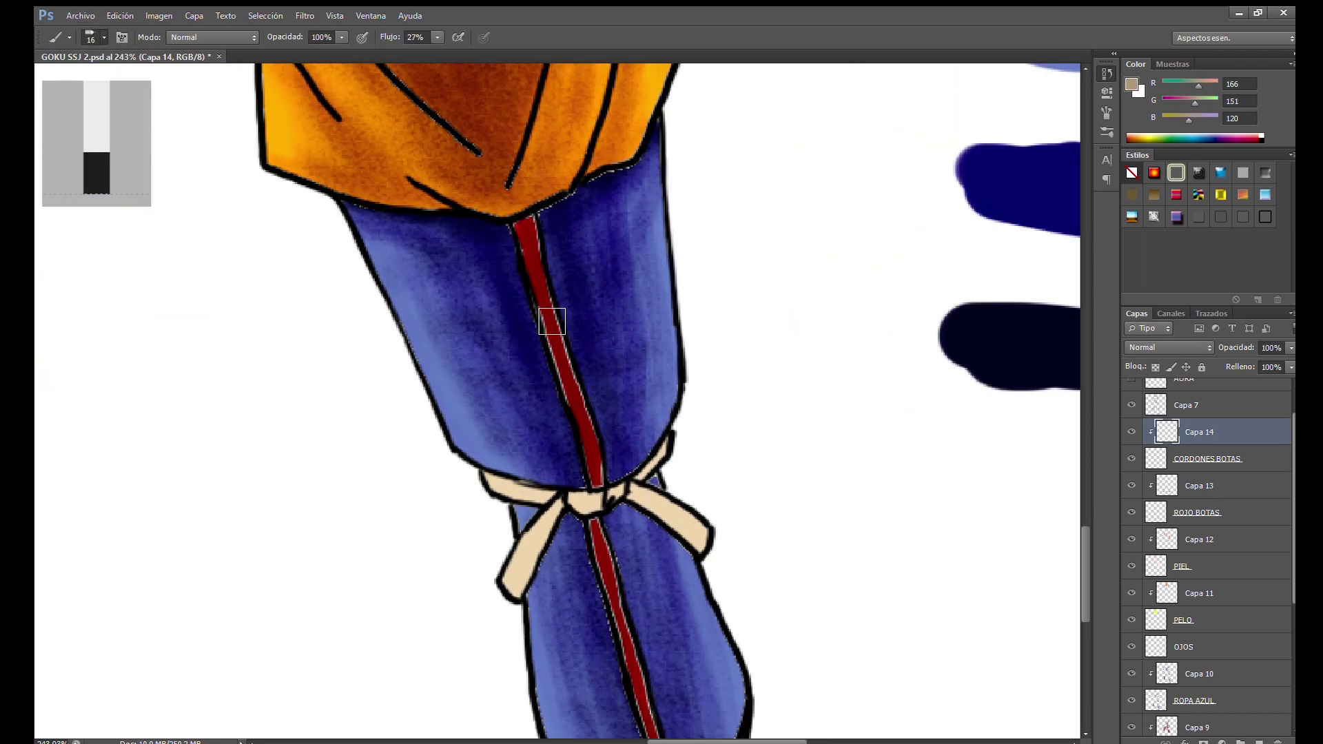
{"action": "key", "text": "bracketleft"}
{"action": "key", "text": "bracketleft"}
{"action": "key", "text": "bracketleft"}
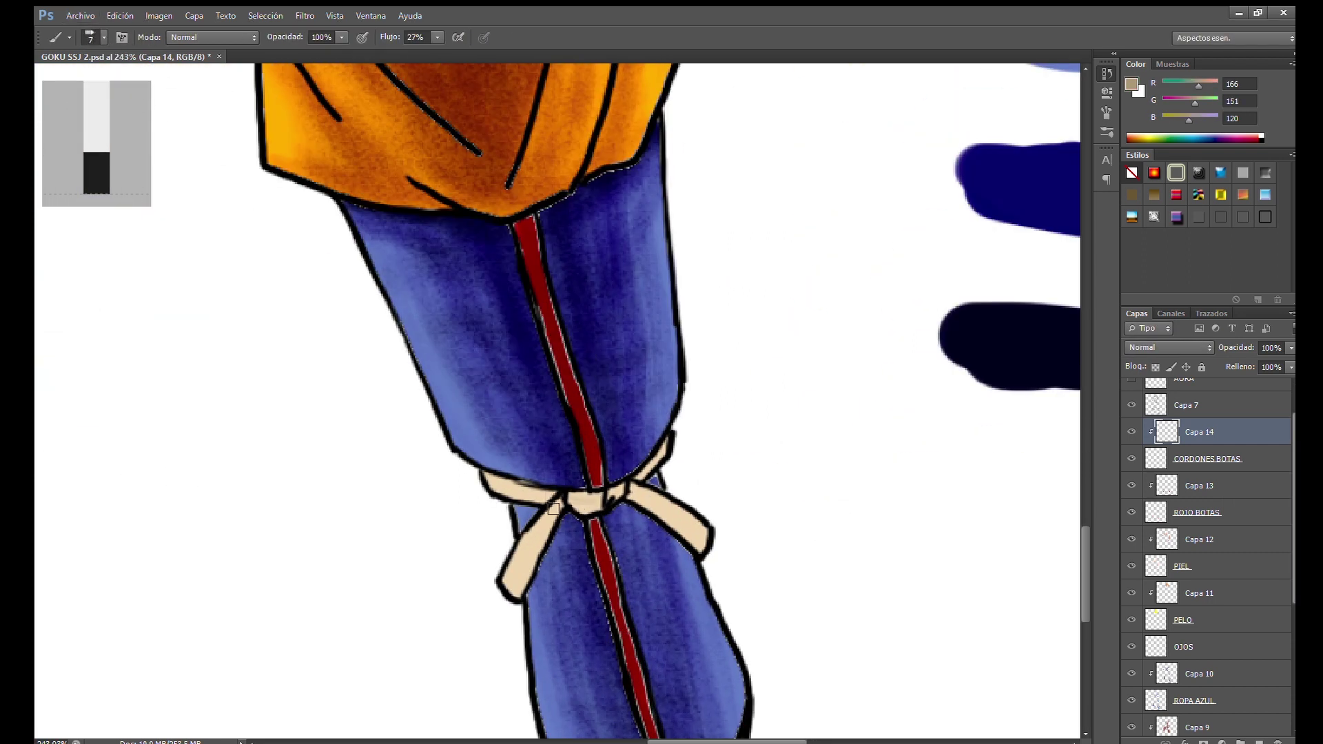
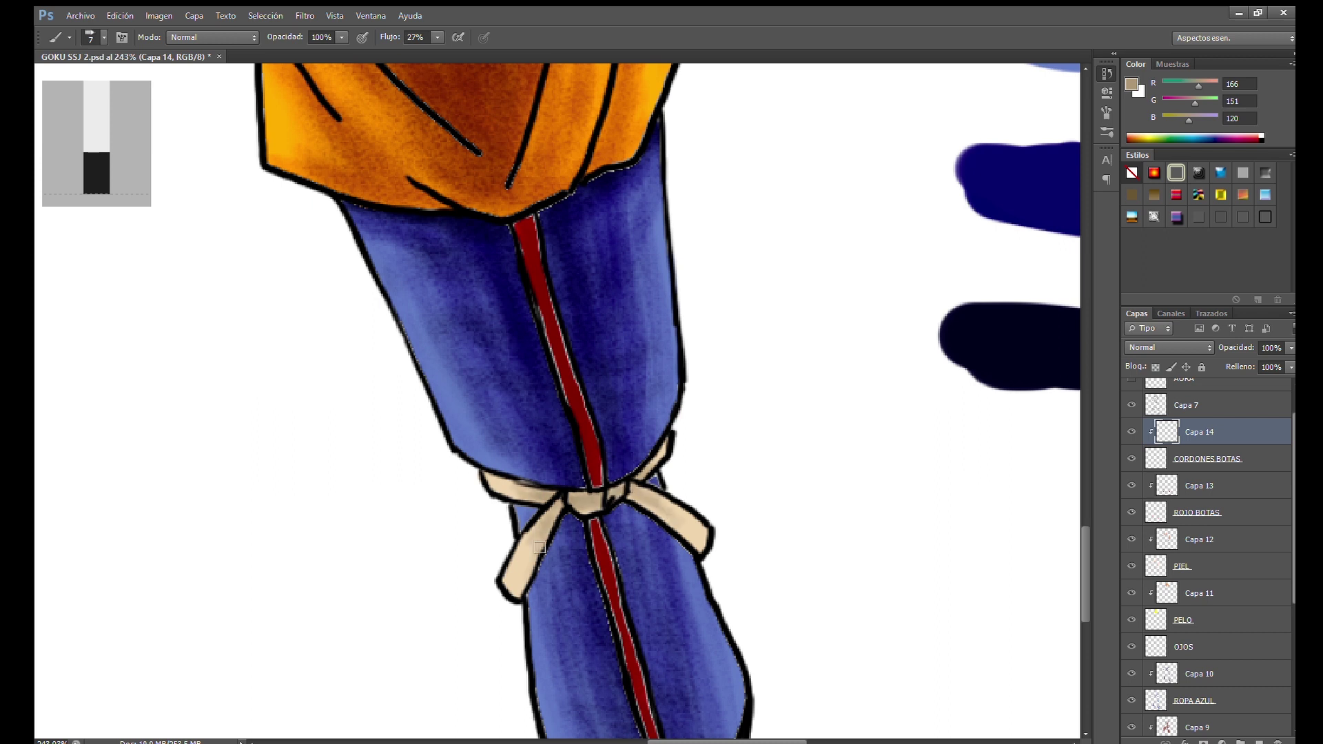
Shade the boot's ankle band and hanging lace strand with darker sampled tones
{"action": "key", "text": "bracketright"}
{"action": "key", "text": "bracketright"}
{"action": "key", "text": "bracketright"}
{"action": "left_click_drag", "start_coordinate": [207, 413], "coordinate": [534, 562]}
{"action": "left_click_drag", "start_coordinate": [437, 331], "coordinate": [555, 284]}
{"action": "key", "text": "alt"}
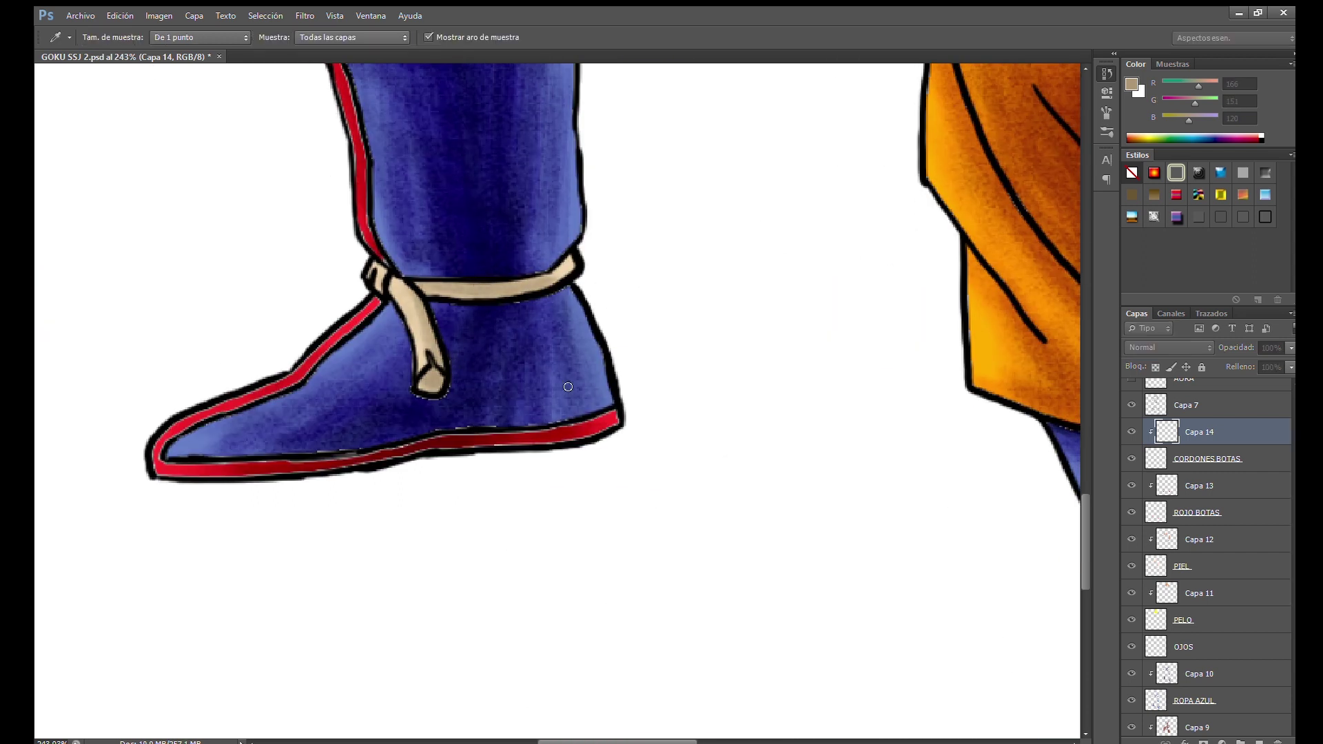
{"action": "left_click_drag", "start_coordinate": [434, 303], "coordinate": [529, 282]}
{"action": "left_click_drag", "start_coordinate": [443, 349], "coordinate": [442, 389]}
Darken the beige lace around the boot's knot with added shadow strokes
{"action": "scroll", "coordinate": [483, 297], "scroll_direction": "right", "scroll_amount": 10}
{"action": "scroll", "coordinate": [482, 296], "scroll_direction": "down", "scroll_amount": 3}
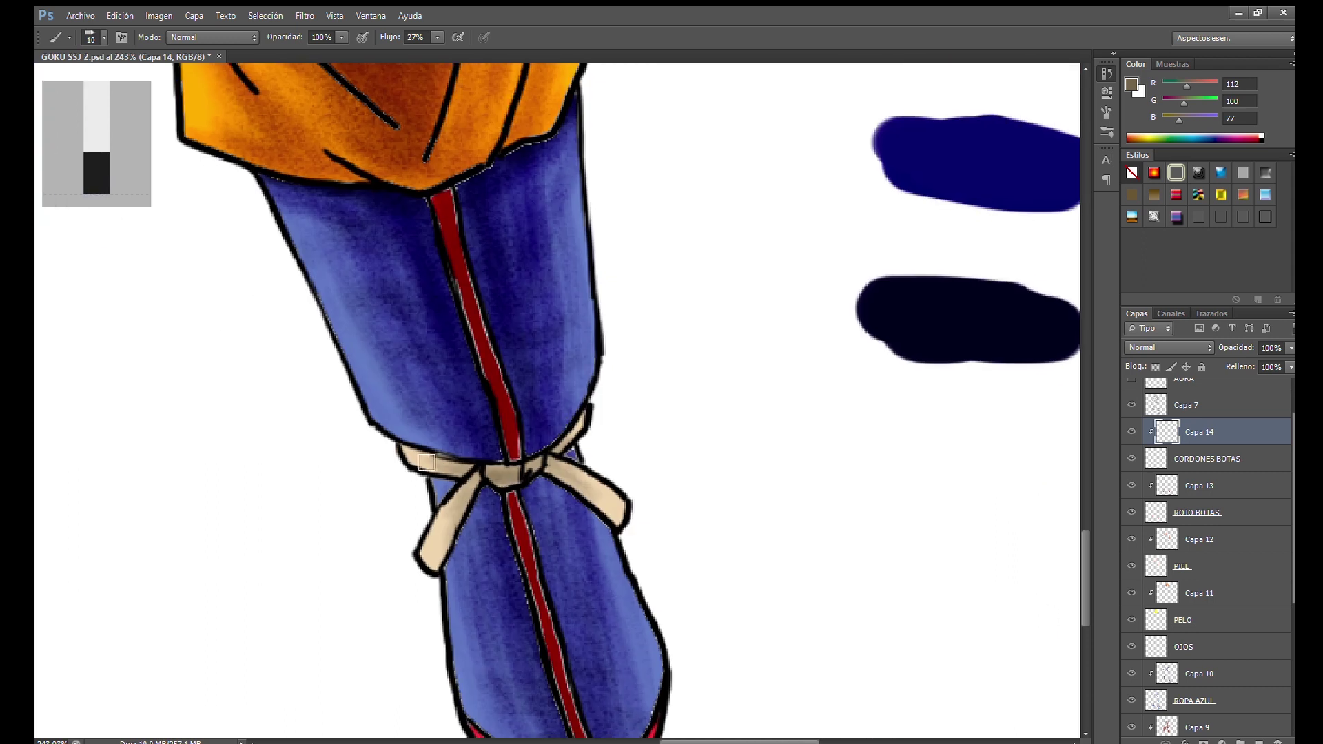
{"action": "left_click_drag", "start_coordinate": [494, 476], "coordinate": [455, 482]}
{"action": "left_click_drag", "start_coordinate": [551, 468], "coordinate": [606, 510]}
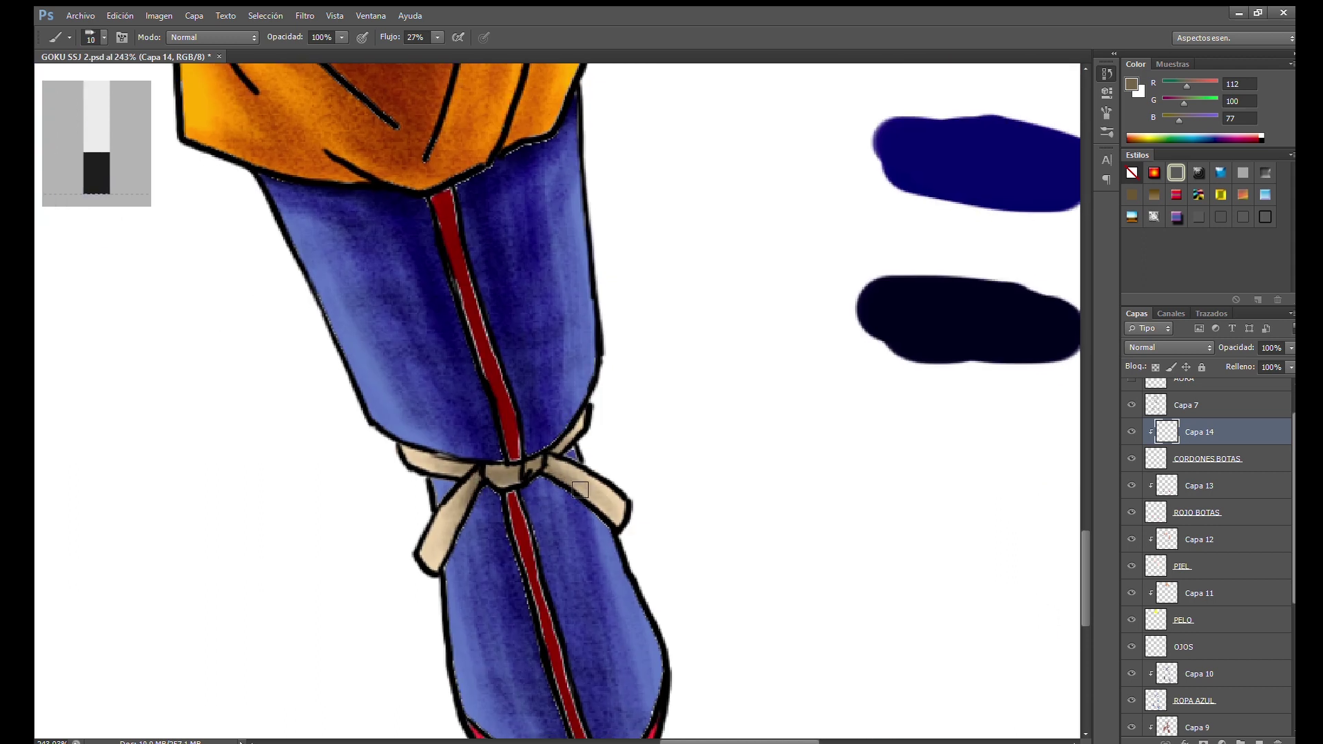
{"action": "scroll", "coordinate": [548, 599], "scroll_direction": "down", "scroll_amount": 5}
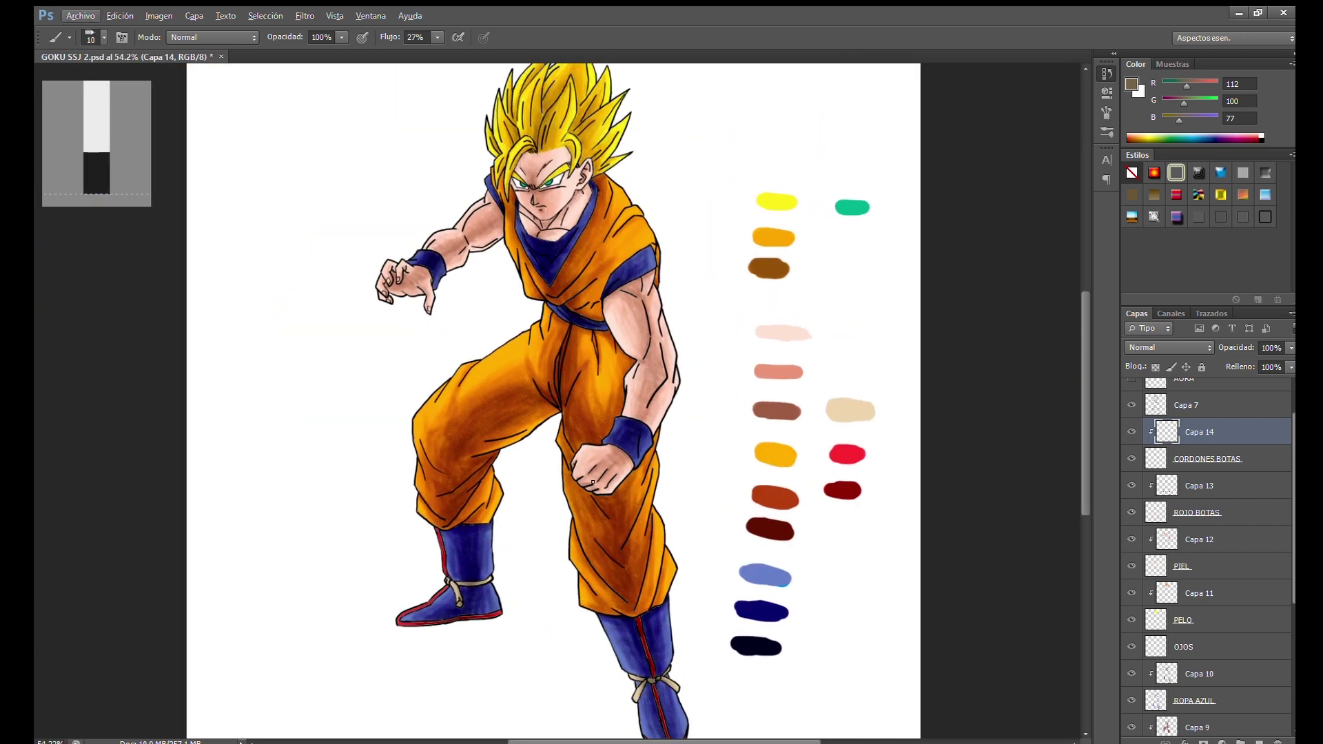
{"action": "left_click", "coordinate": [1205, 651]}
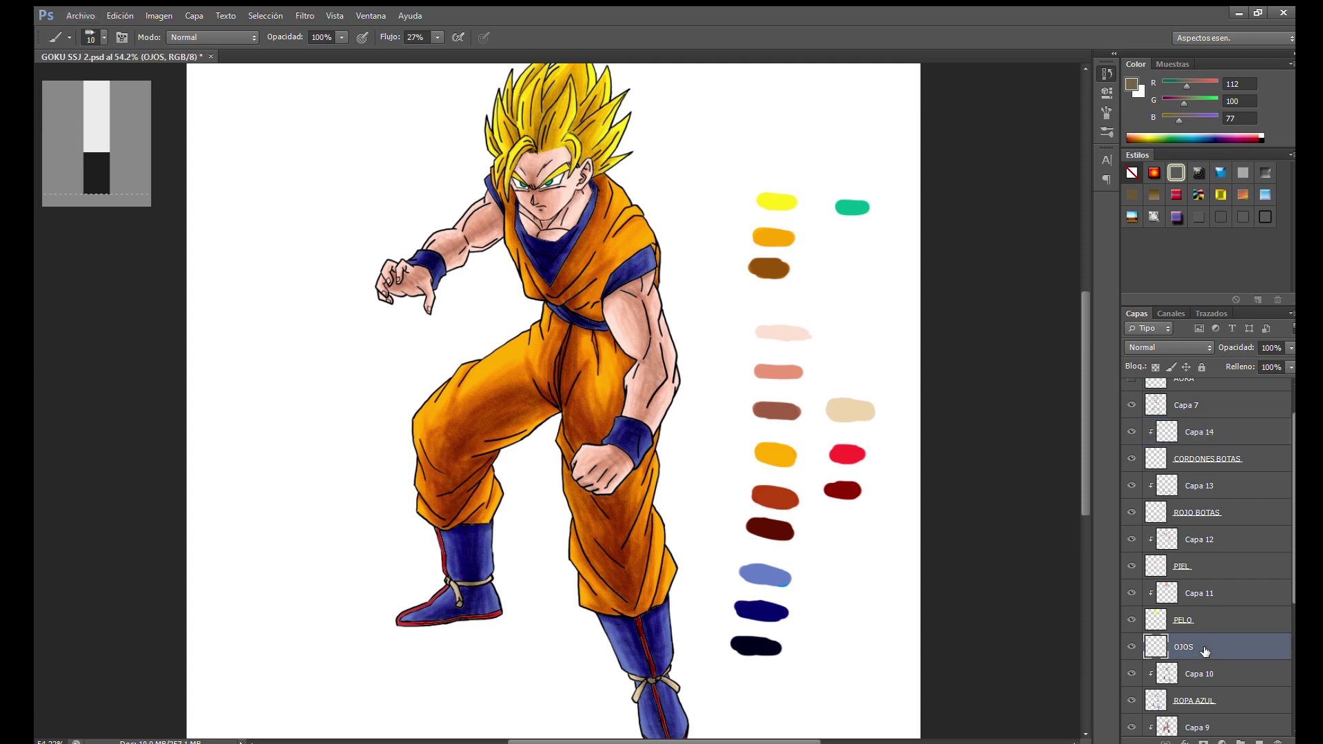
On the OJOS layer, sample the off-white eye colour and frame both eyes
{"action": "scroll", "coordinate": [664, 306], "scroll_direction": "up", "scroll_amount": 5}
{"action": "scroll", "coordinate": [664, 305], "scroll_direction": "up", "scroll_amount": 2}
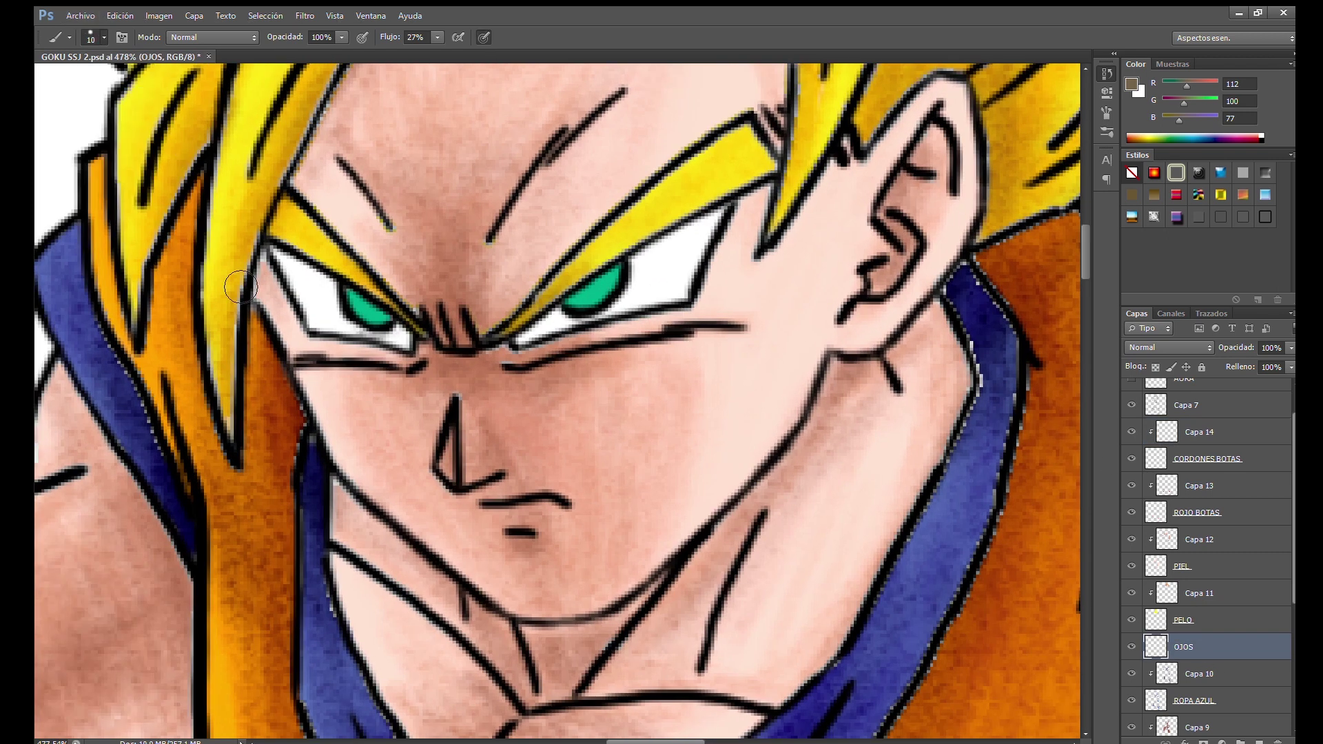
{"action": "key", "text": "i"}
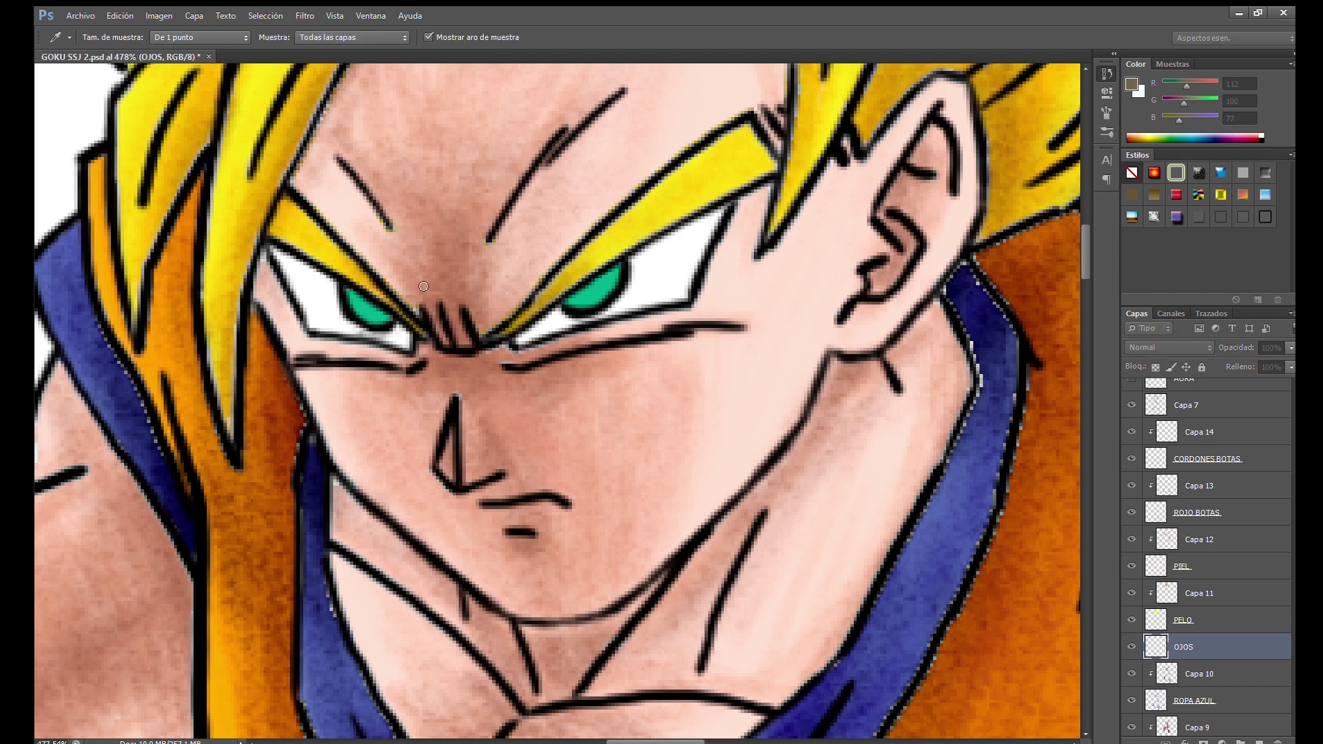
{"action": "left_click", "coordinate": [723, 279]}
{"action": "key", "text": "b"}
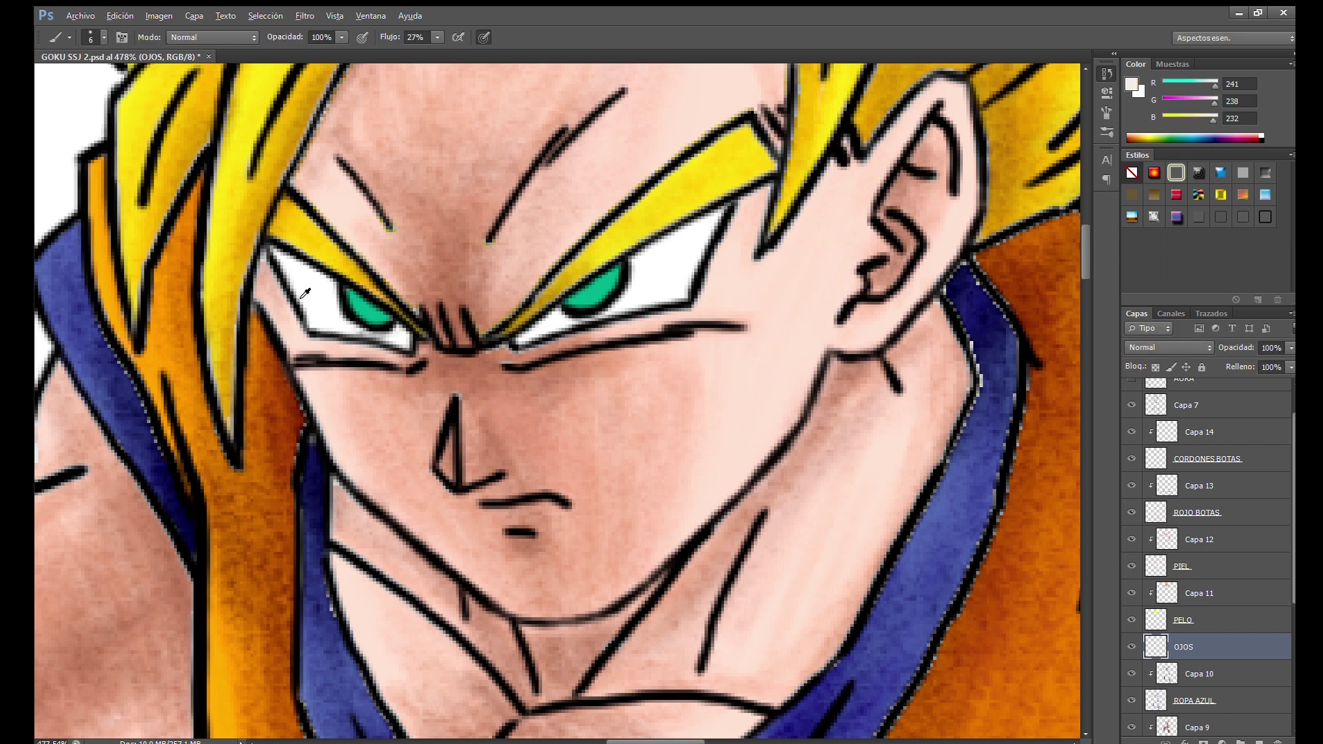
{"action": "scroll", "coordinate": [305, 294], "scroll_direction": "up", "scroll_amount": 3}
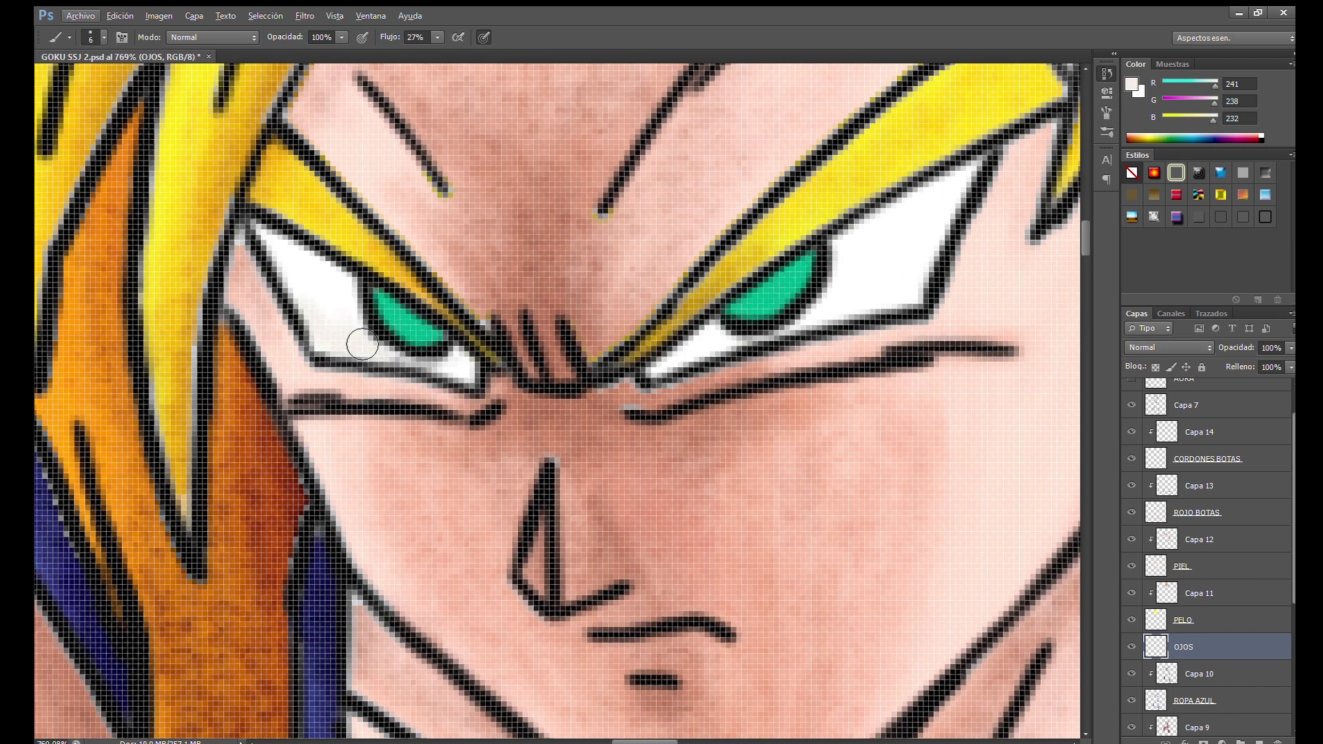
{"action": "key", "text": "i"}
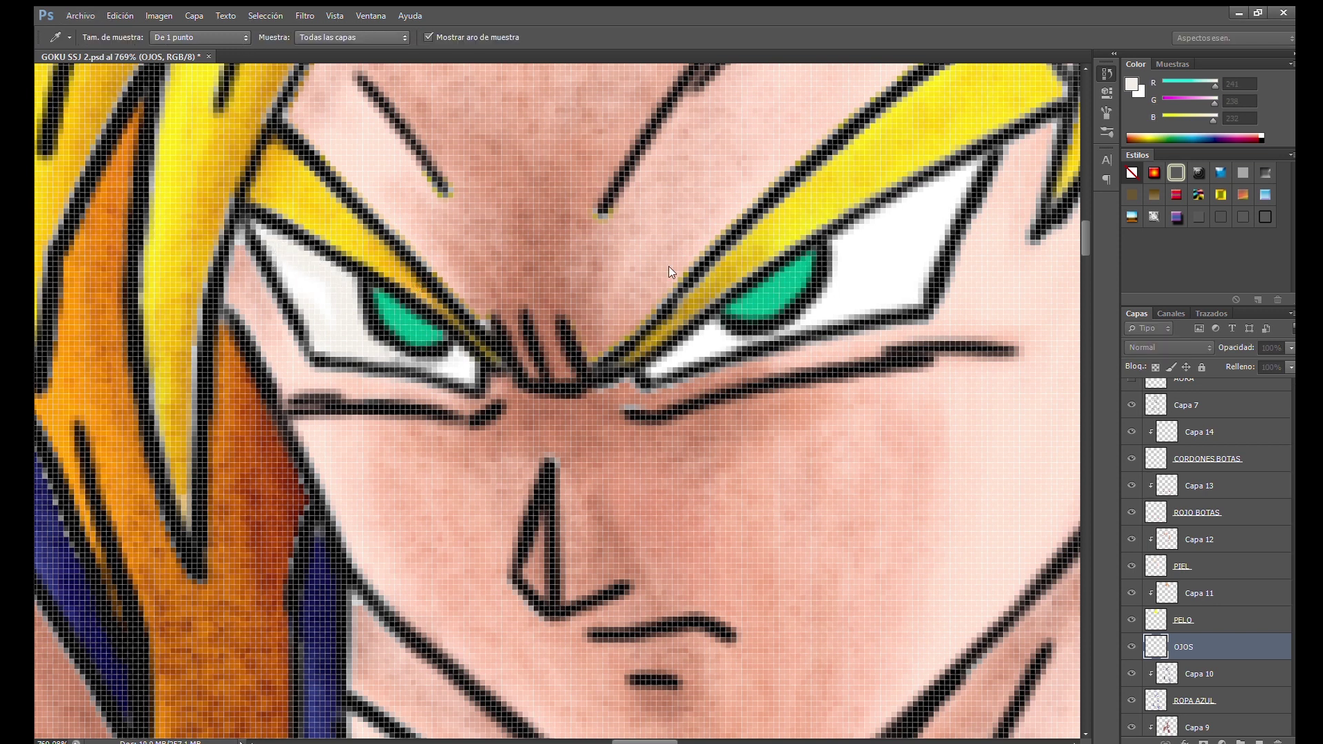
{"action": "key", "text": "b"}
{"action": "left_click", "coordinate": [295, 260], "text": "alt"}
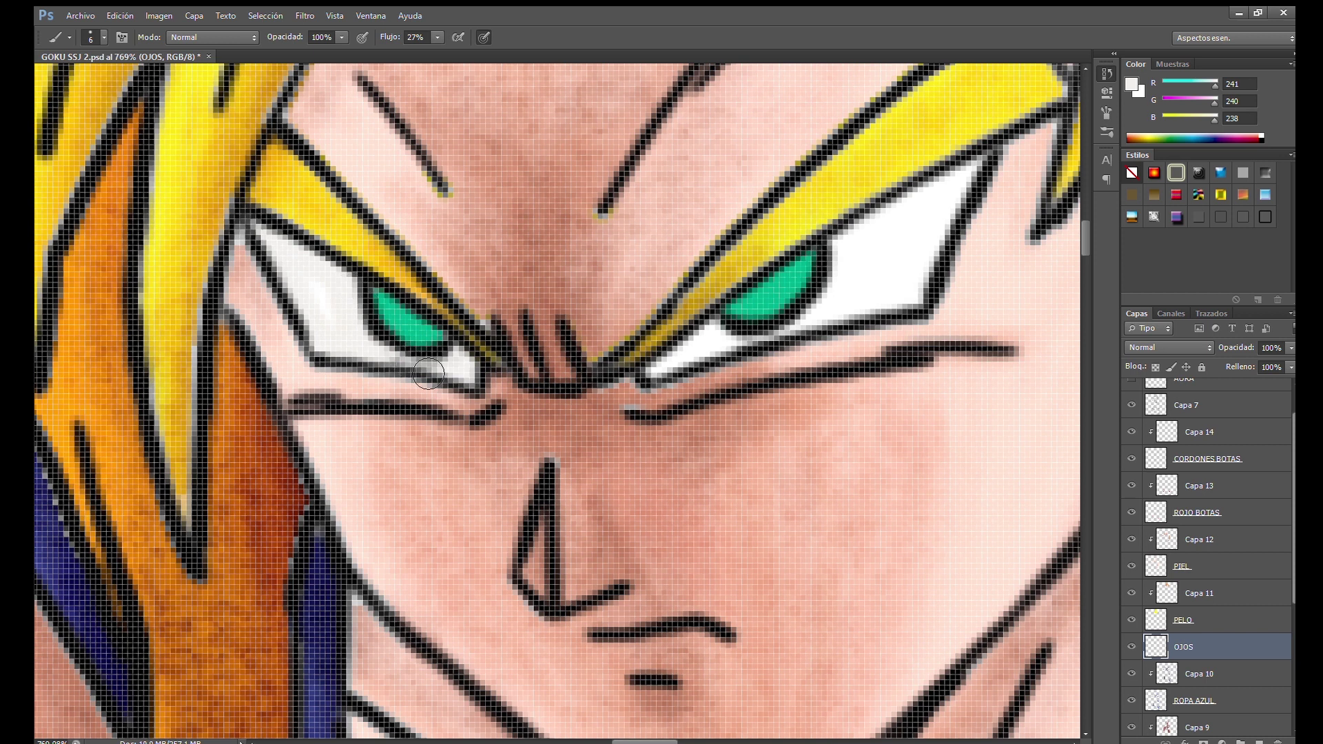
{"action": "mouse_move", "coordinate": [730, 385]}
{"action": "left_mouse_down"}
{"action": "mouse_move", "coordinate": [613, 412]}
{"action": "mouse_move", "coordinate": [747, 346]}
{"action": "mouse_move", "coordinate": [873, 197]}
{"action": "left_mouse_up"}
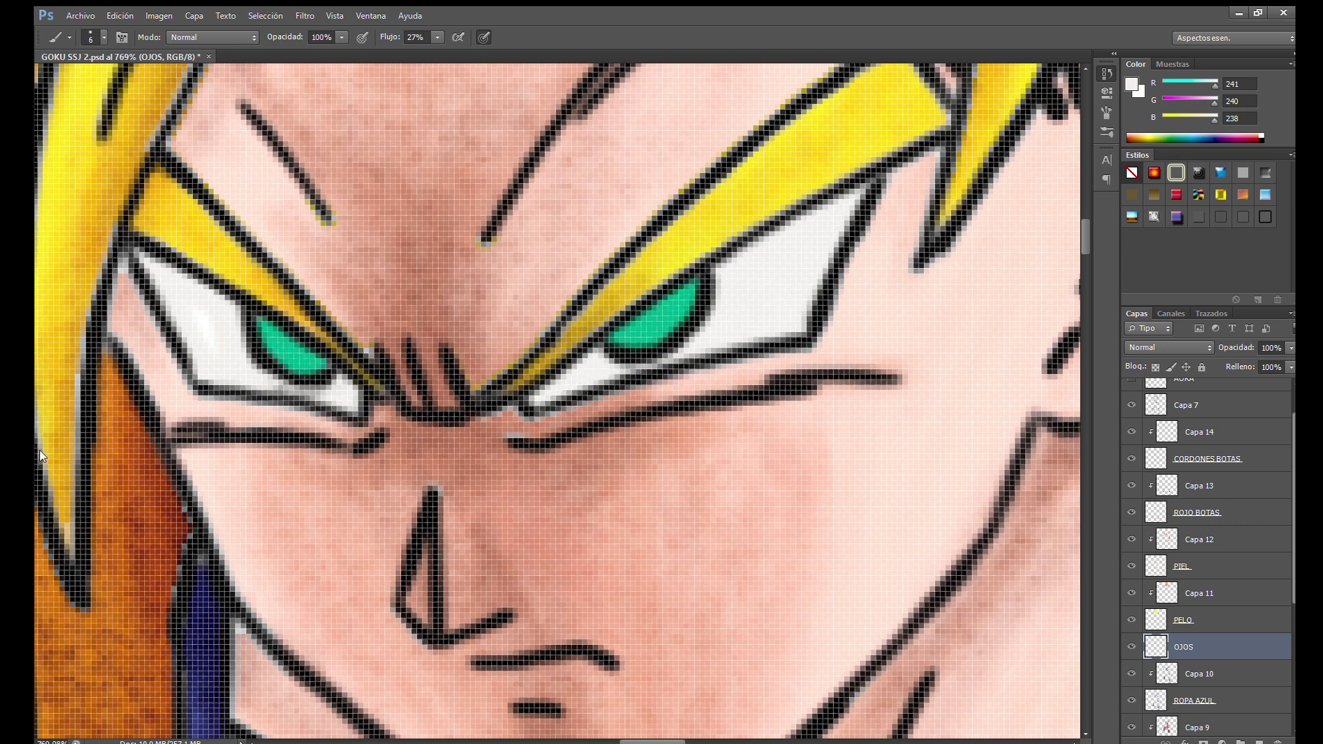
Shade both eye whites with light grey, deepen the right eye with darker grey
{"action": "left_click", "coordinate": [708, 266], "text": "alt"}
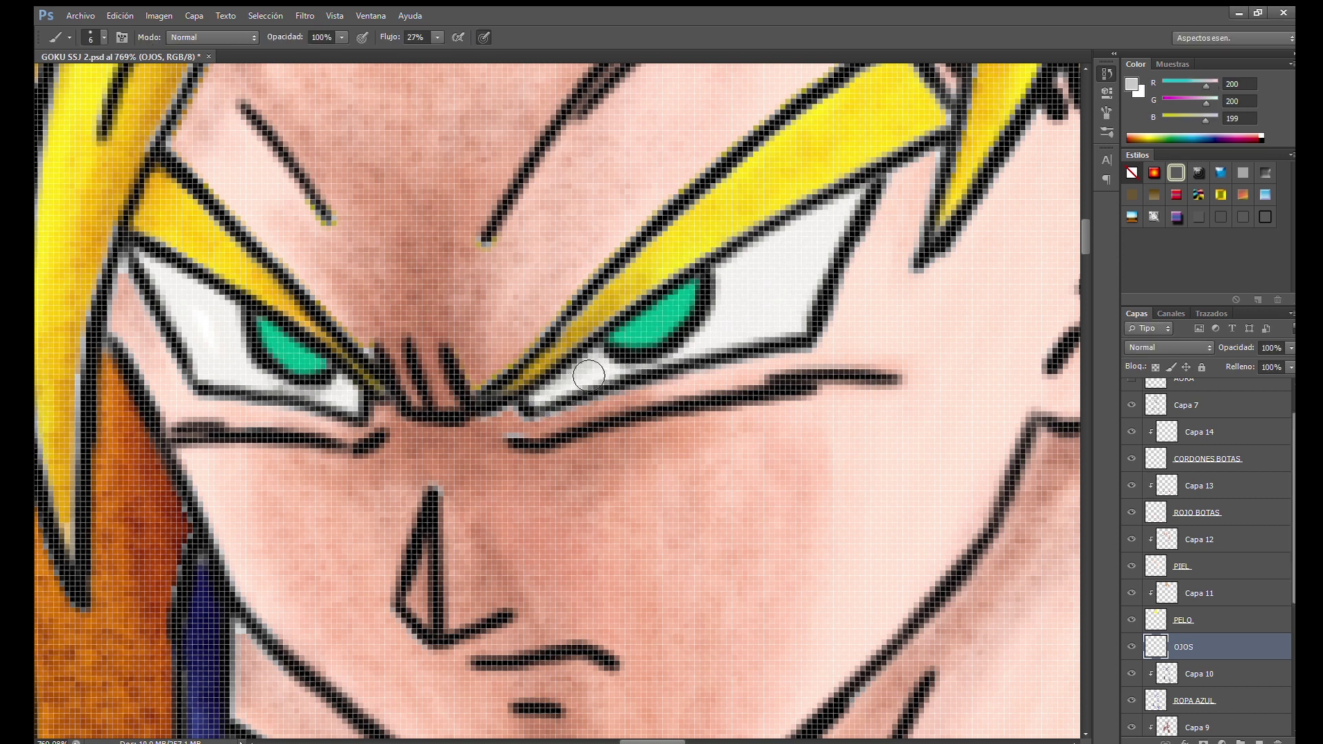
{"action": "mouse_move", "coordinate": [809, 274]}
{"action": "left_mouse_down"}
{"action": "mouse_move", "coordinate": [732, 290]}
{"action": "mouse_move", "coordinate": [826, 230]}
{"action": "mouse_move", "coordinate": [815, 254]}
{"action": "left_mouse_up"}
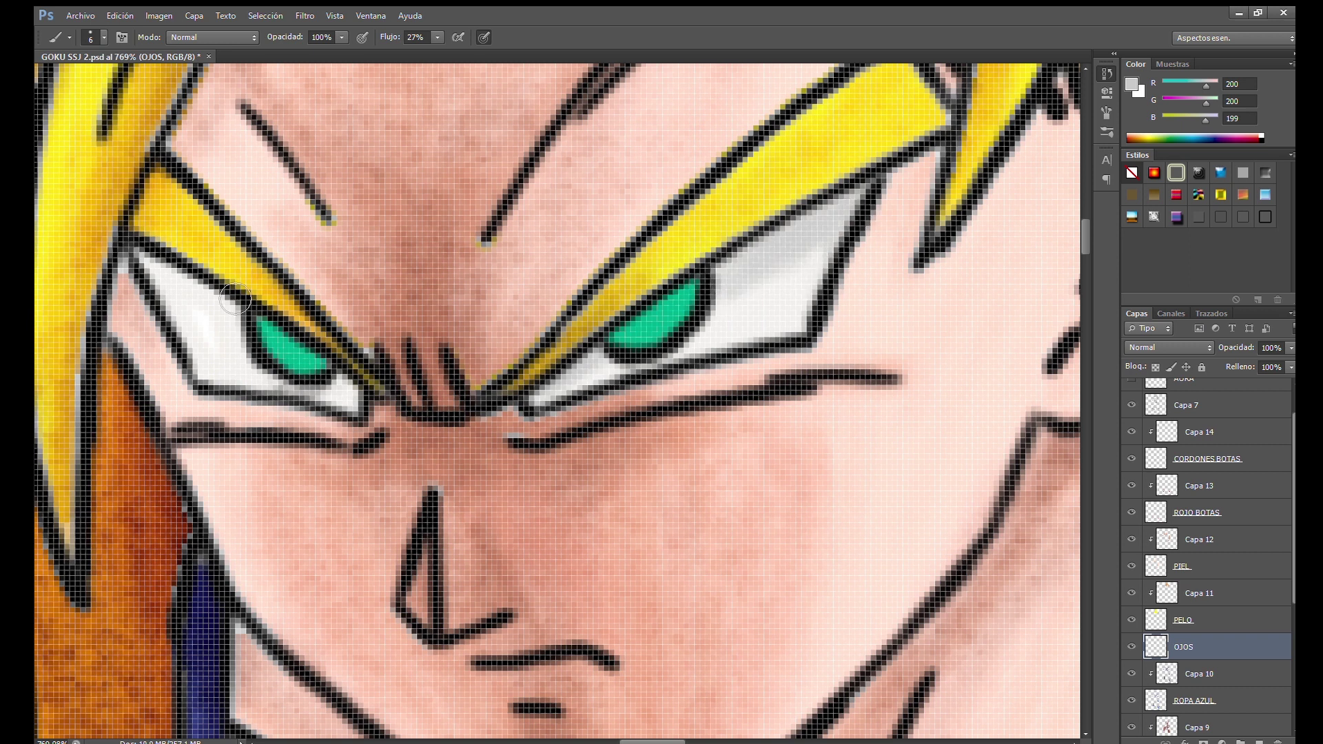
{"action": "mouse_move", "coordinate": [177, 310]}
{"action": "left_mouse_down"}
{"action": "mouse_move", "coordinate": [177, 295]}
{"action": "mouse_move", "coordinate": [230, 310]}
{"action": "left_mouse_up"}
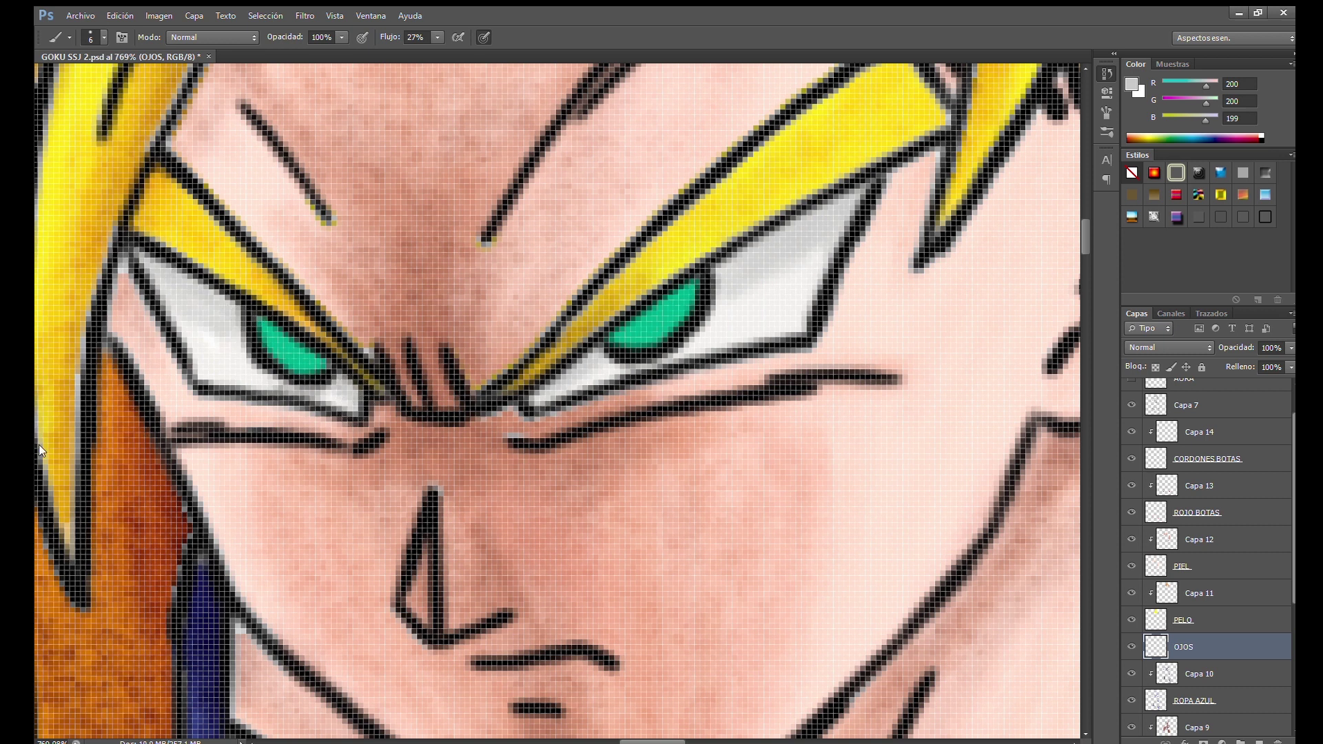
{"action": "left_click", "coordinate": [610, 330], "text": "alt"}
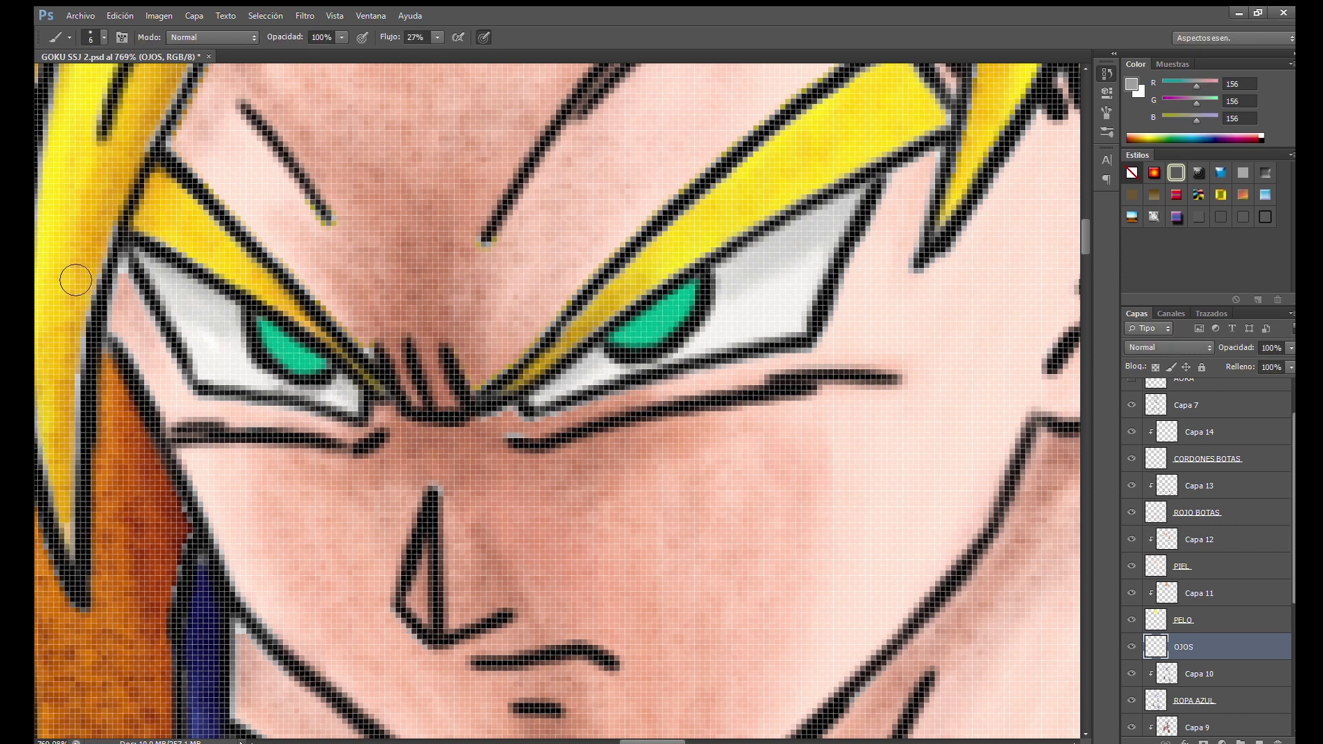
{"action": "left_click", "coordinate": [638, 301], "text": "alt"}
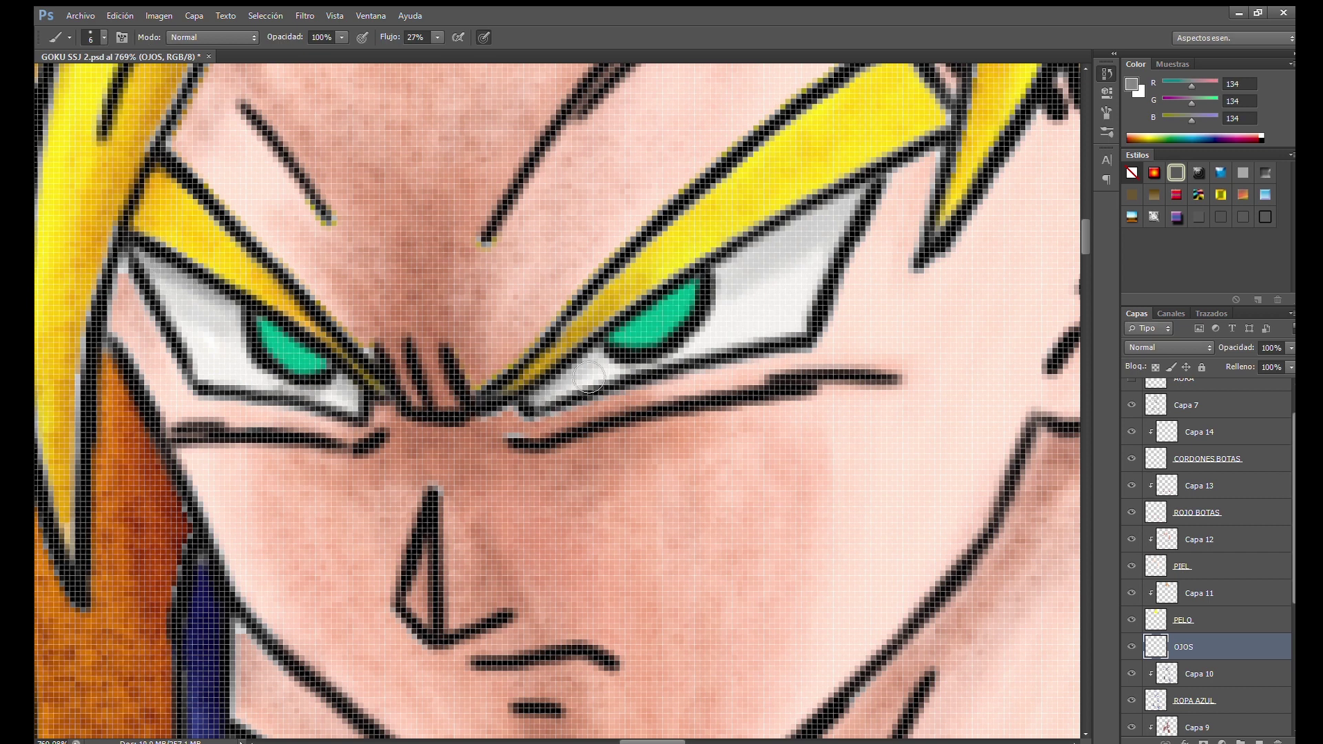
{"action": "left_click_drag", "start_coordinate": [761, 266], "coordinate": [814, 252]}
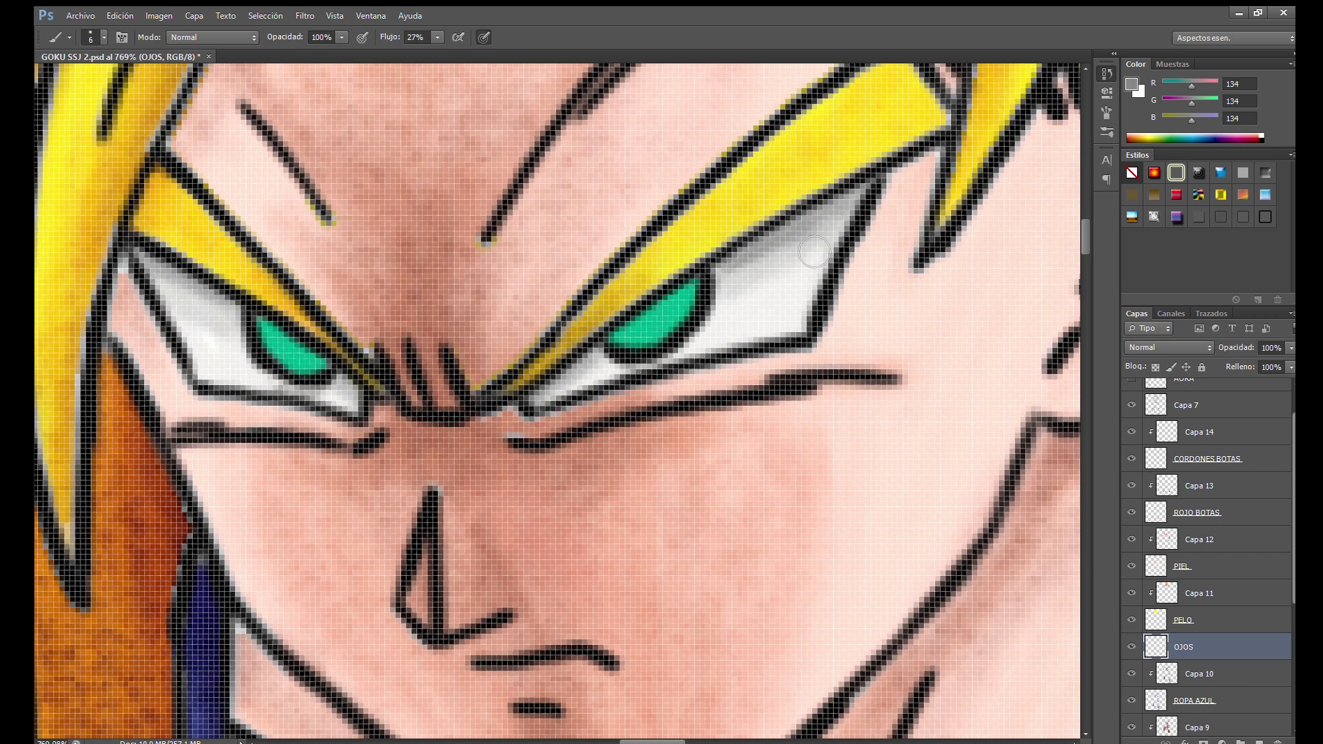
{"action": "scroll", "coordinate": [690, 405], "scroll_direction": "down", "scroll_amount": 5, "text": "alt"}
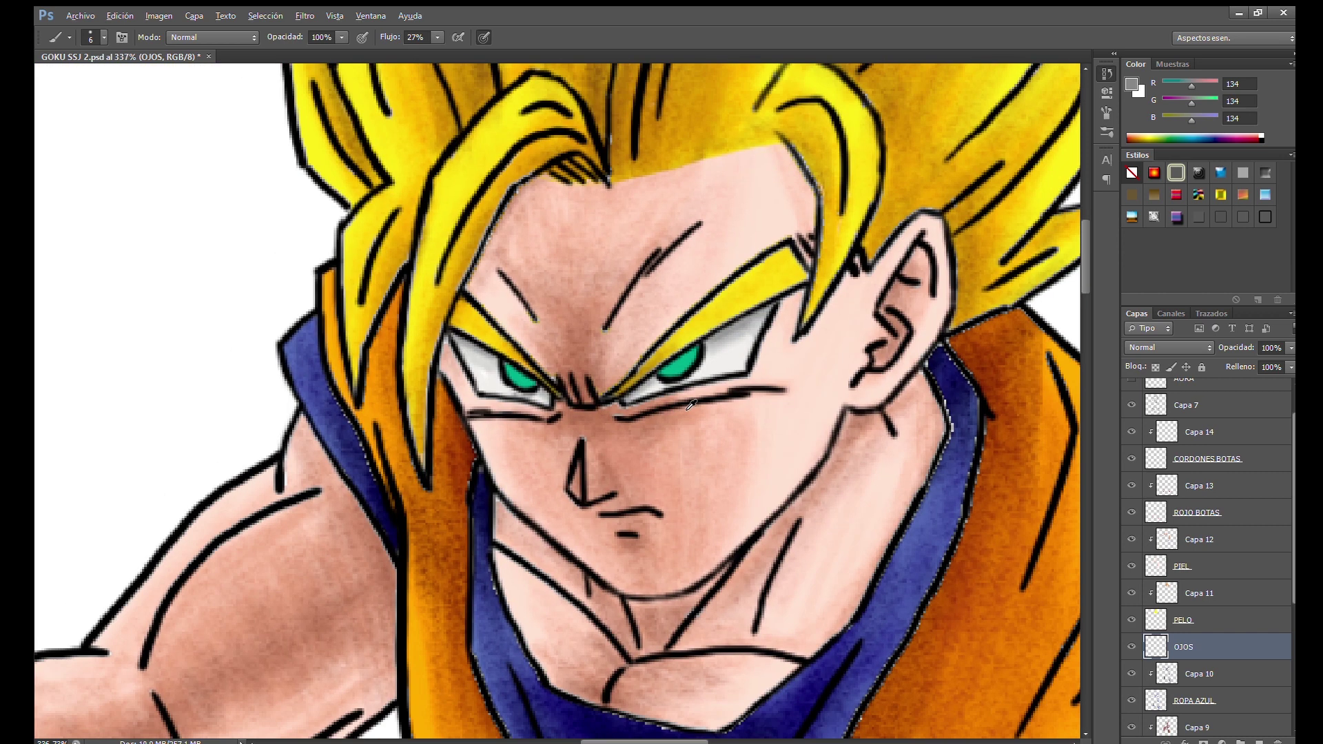
{"action": "scroll", "coordinate": [691, 405], "scroll_direction": "down", "scroll_amount": 4}
{"action": "scroll", "coordinate": [694, 405], "scroll_direction": "down", "scroll_amount": 3}
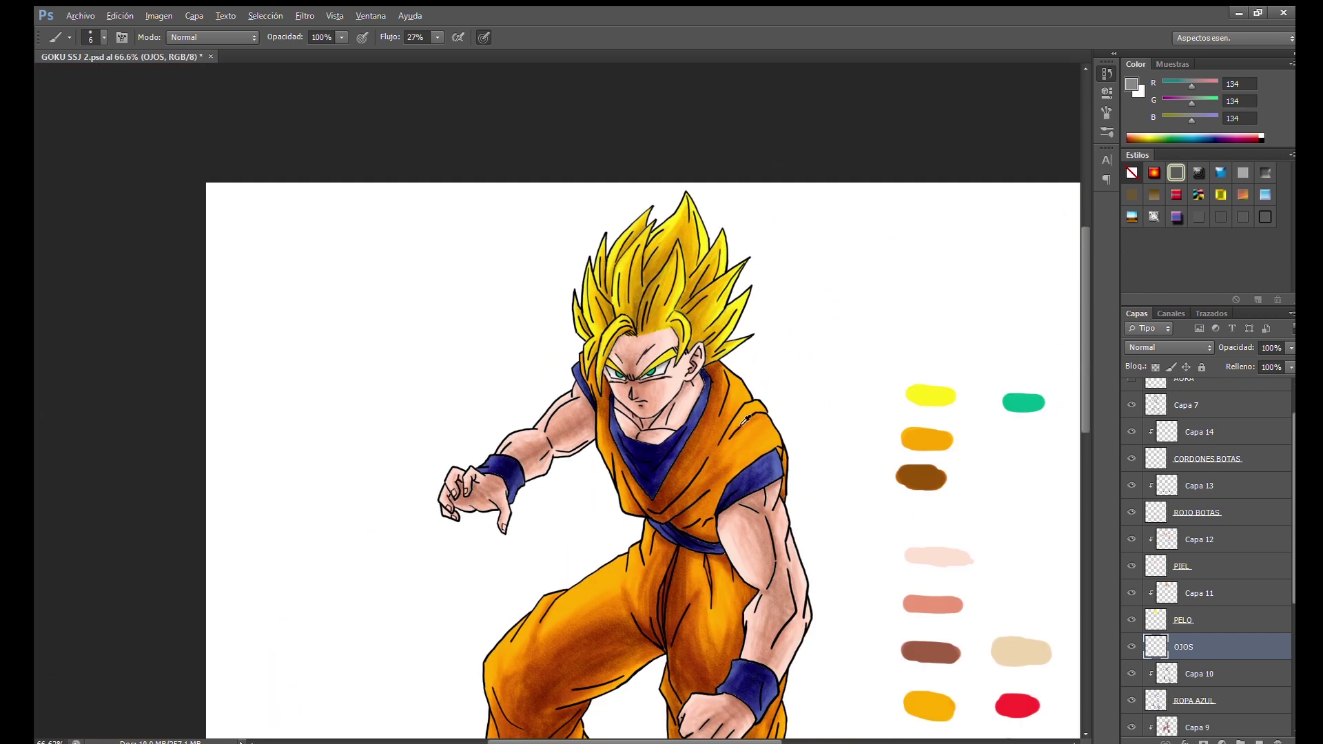
Merge the colour layers from Capa 14 down to ROPA NARANJO into one layer
{"action": "scroll", "coordinate": [654, 372], "scroll_direction": "up", "scroll_amount": 2}
{"action": "scroll", "coordinate": [599, 341], "scroll_direction": "up", "scroll_amount": 1}
{"action": "scroll", "coordinate": [595, 331], "scroll_direction": "down", "scroll_amount": 2}
{"action": "scroll", "coordinate": [596, 330], "scroll_direction": "down", "scroll_amount": 3}
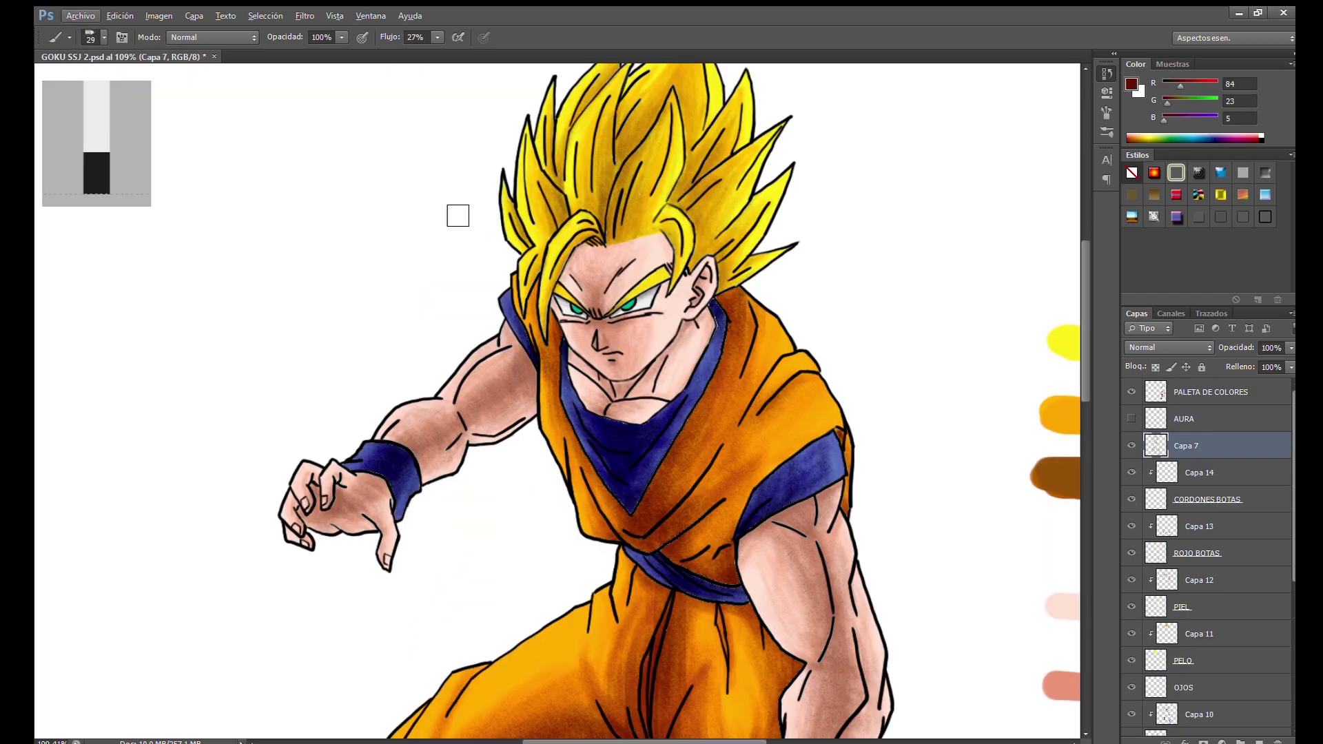
{"action": "left_click", "coordinate": [1213, 472]}
{"action": "scroll", "coordinate": [1215, 475], "scroll_direction": "down", "scroll_amount": 3}
{"action": "left_click", "coordinate": [1213, 634], "text": "shift"}
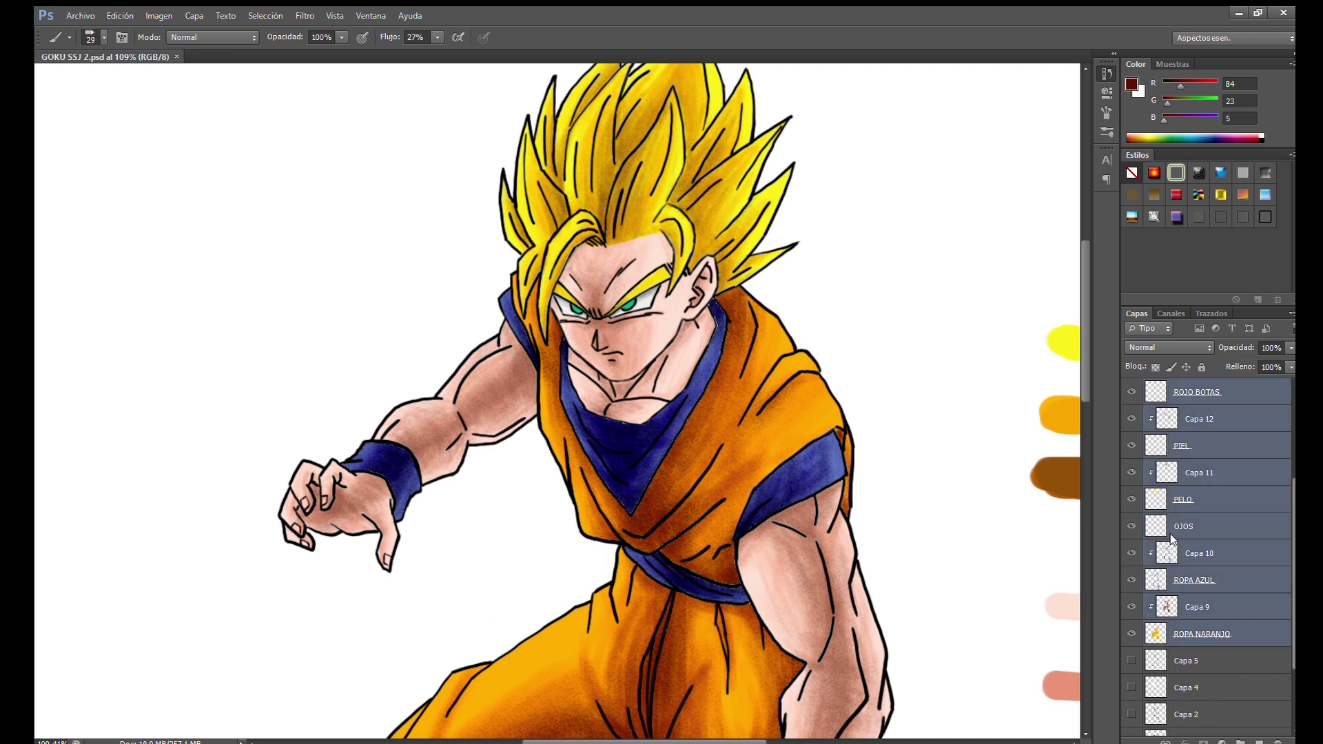
{"action": "key", "text": "ctrl+e"}
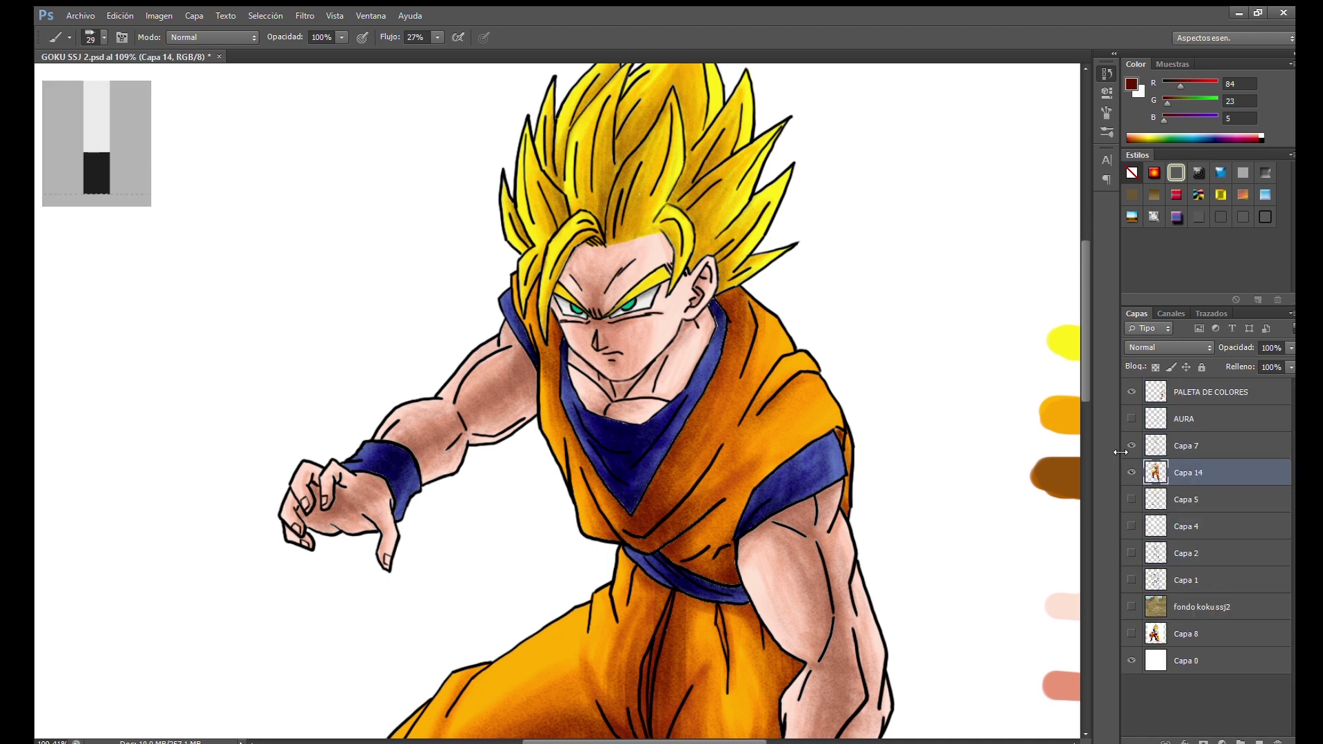
Duplicate the merged colour layer, blur the copy, and set its opacity to 65%
{"action": "left_click", "coordinate": [1131, 446]}
{"action": "key", "text": "ctrl+j"}
{"action": "scroll", "coordinate": [609, 296], "scroll_direction": "up", "scroll_amount": 5}
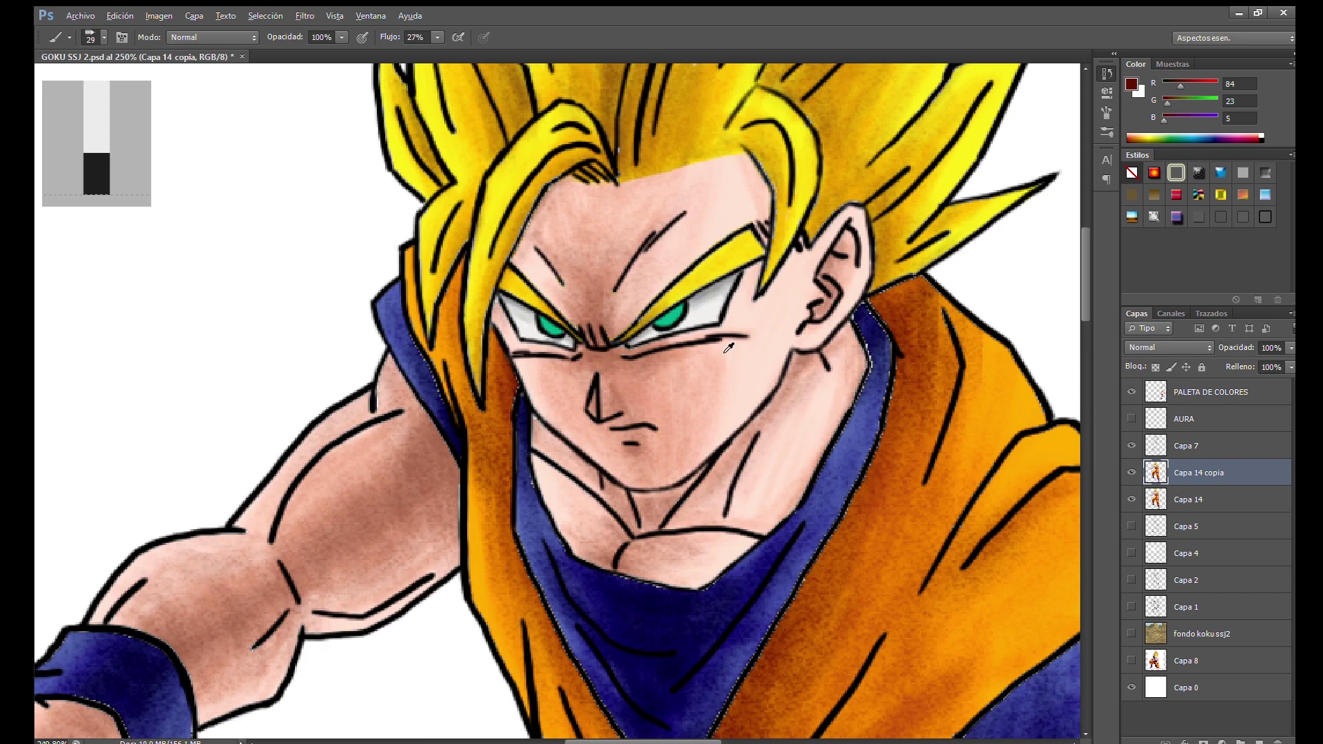
{"action": "key", "text": "f"}
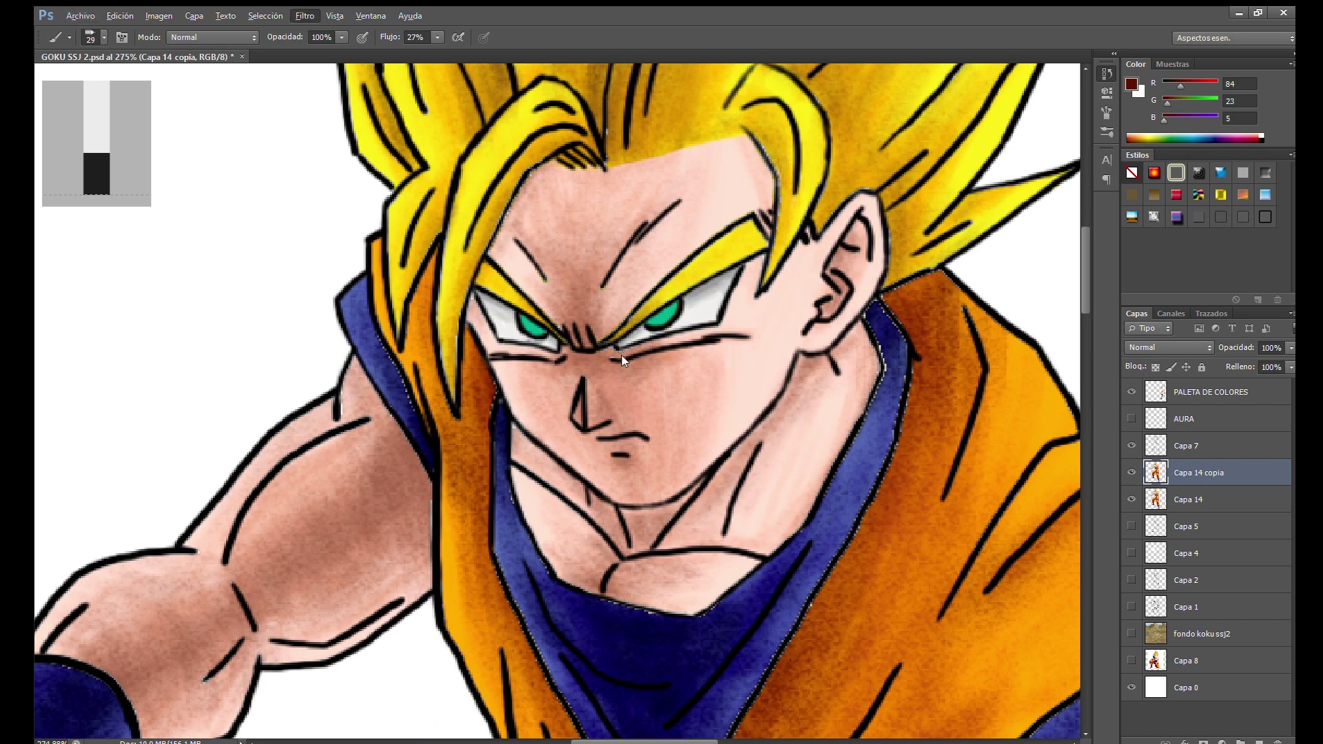
{"action": "key", "text": "ctrl+alt+f"}
{"action": "key", "text": "Return"}
{"action": "key", "text": "b"}
{"action": "left_click", "coordinate": [1269, 347]}
{"action": "type", "text": "60"}
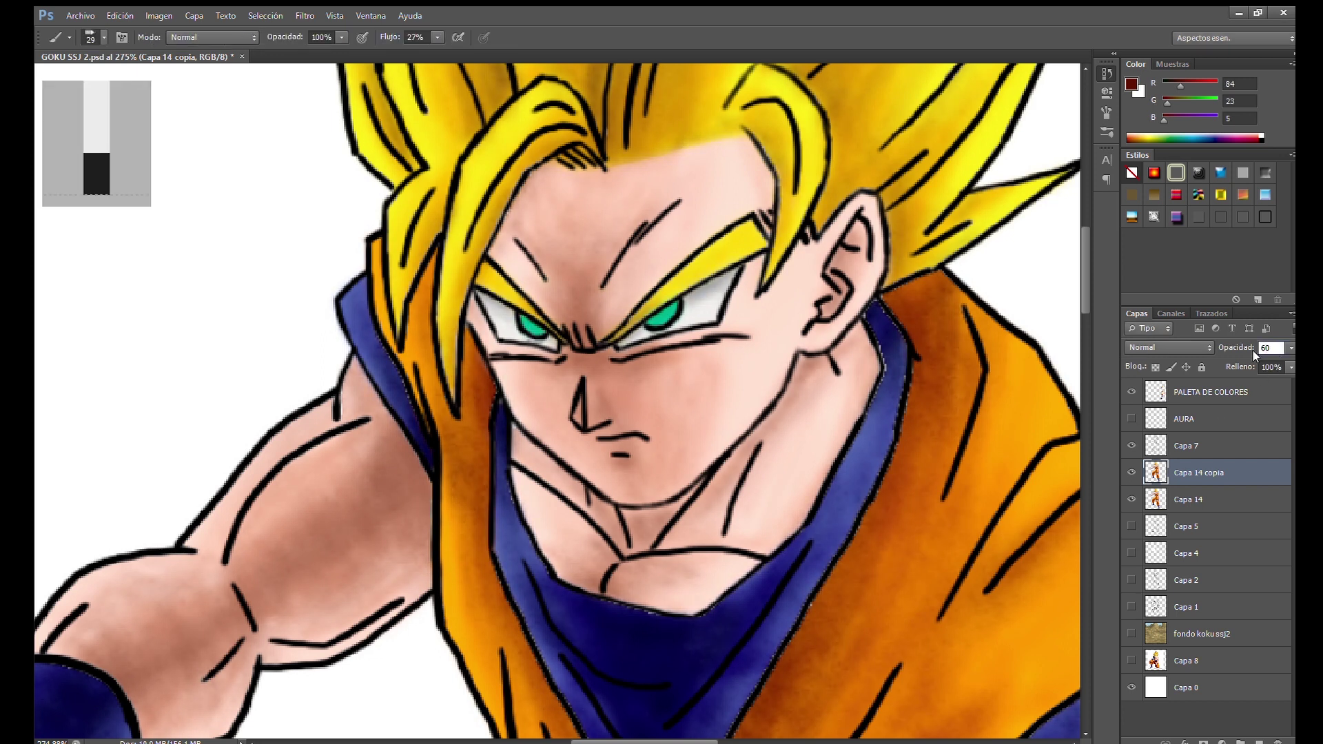
{"action": "key", "text": "BackSpace"}
{"action": "key", "text": "BackSpace"}
{"action": "type", "text": "5"}
Duplicate the Capa 7 shading layer and blur the copy
{"action": "left_click", "coordinate": [1192, 446]}
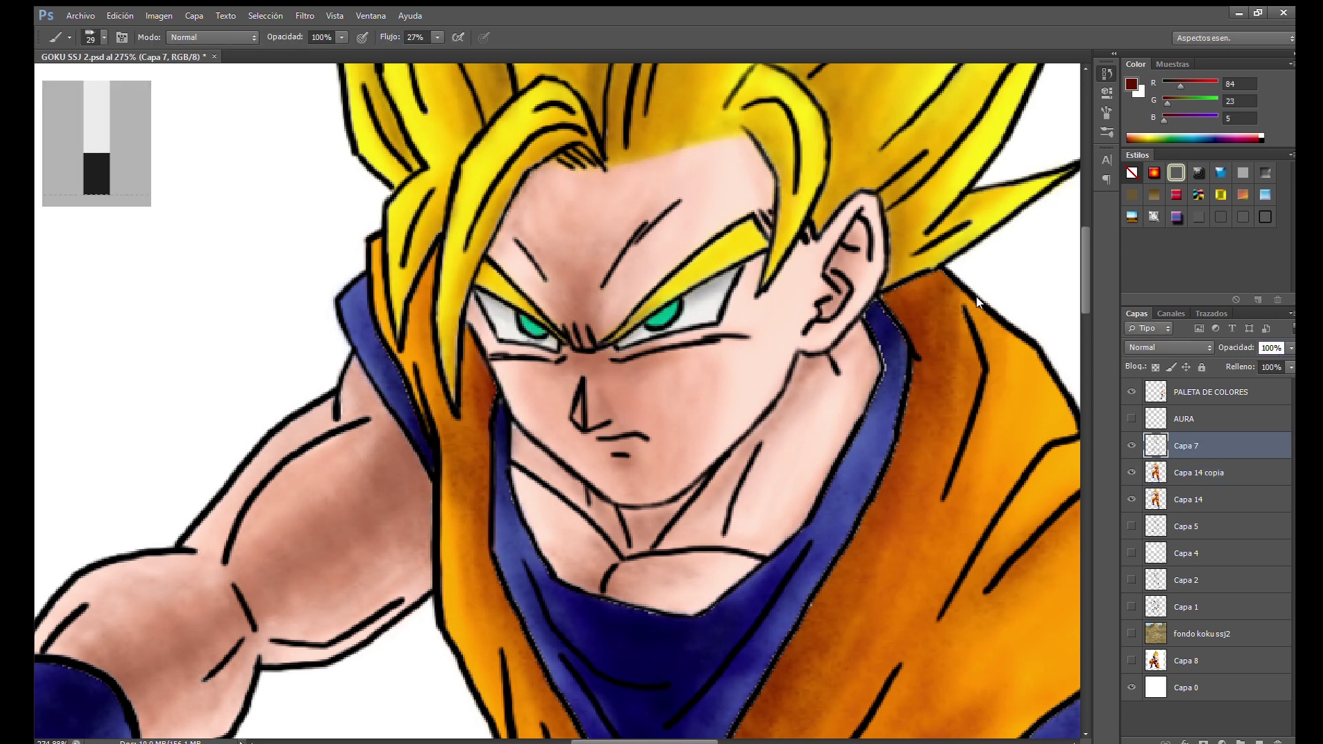
{"action": "key", "text": "ctrl+j"}
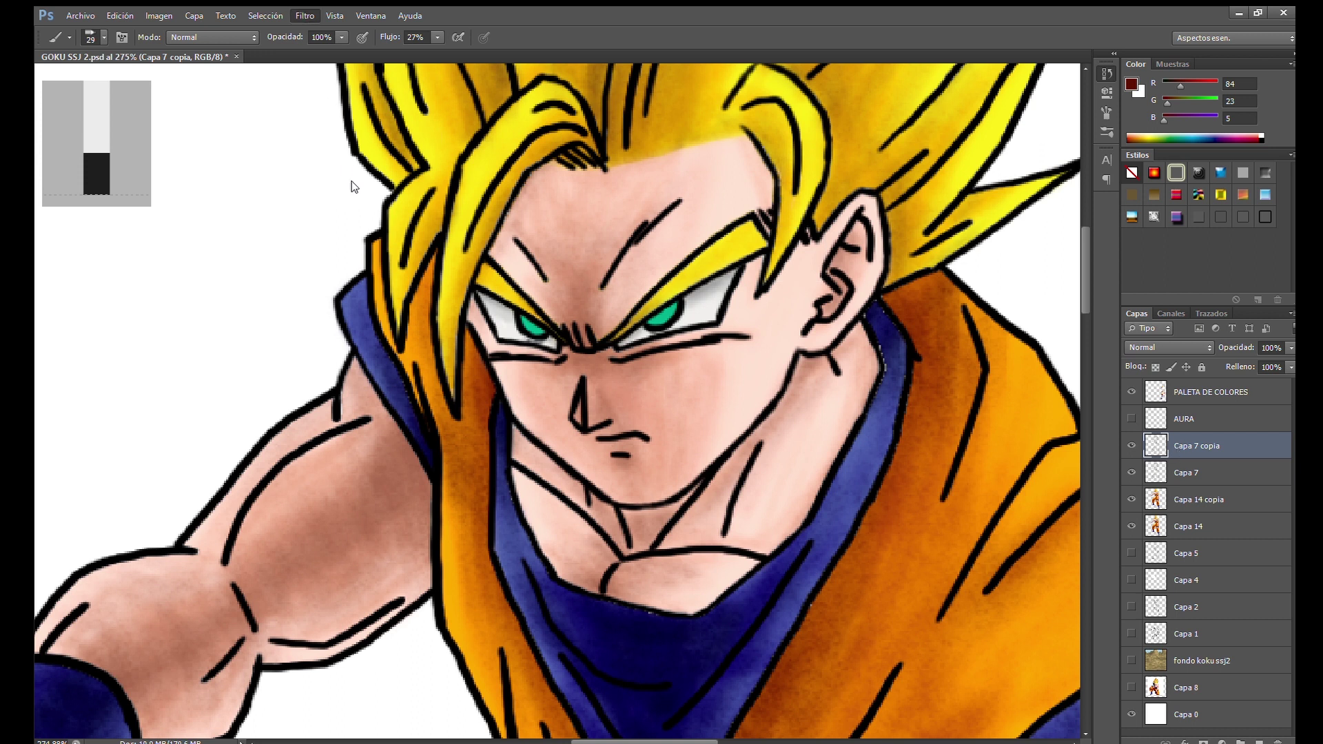
{"action": "key", "text": "ctrl+alt+f"}
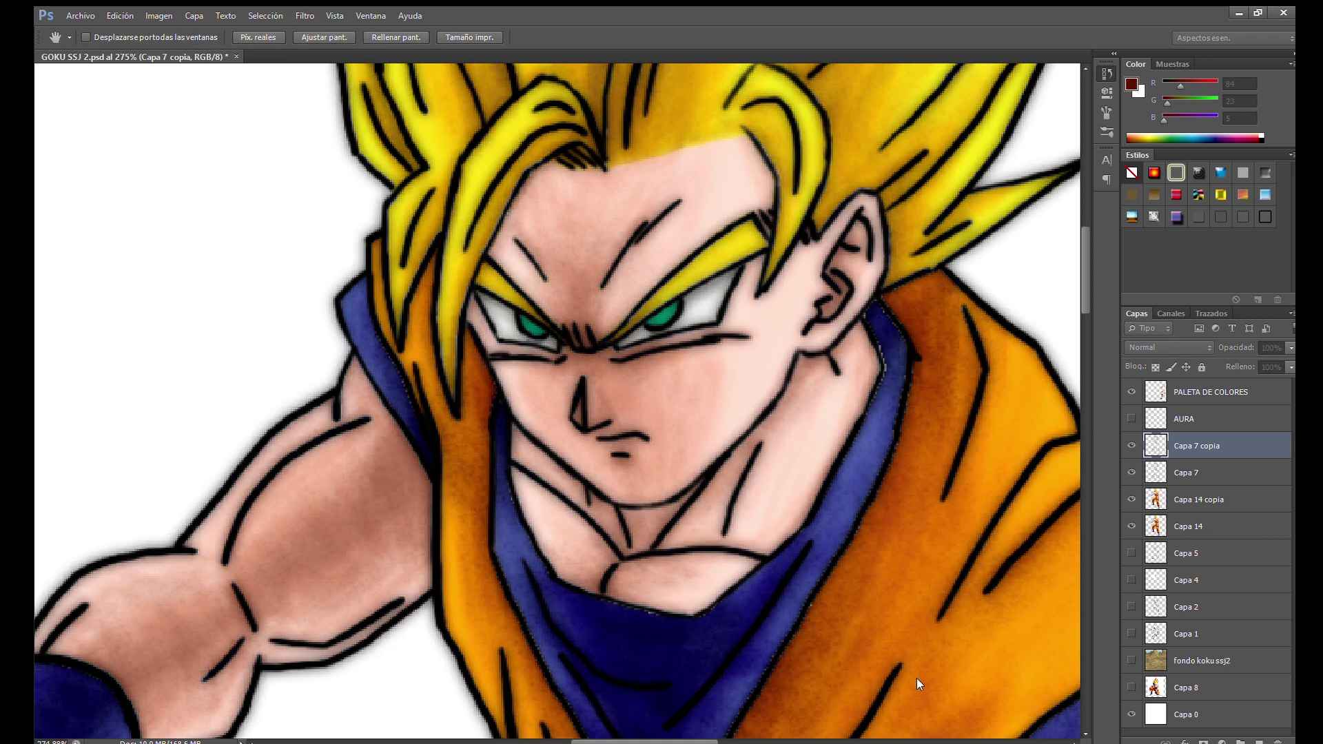
{"action": "key", "text": "Return"}
{"action": "left_click", "coordinate": [1267, 348]}
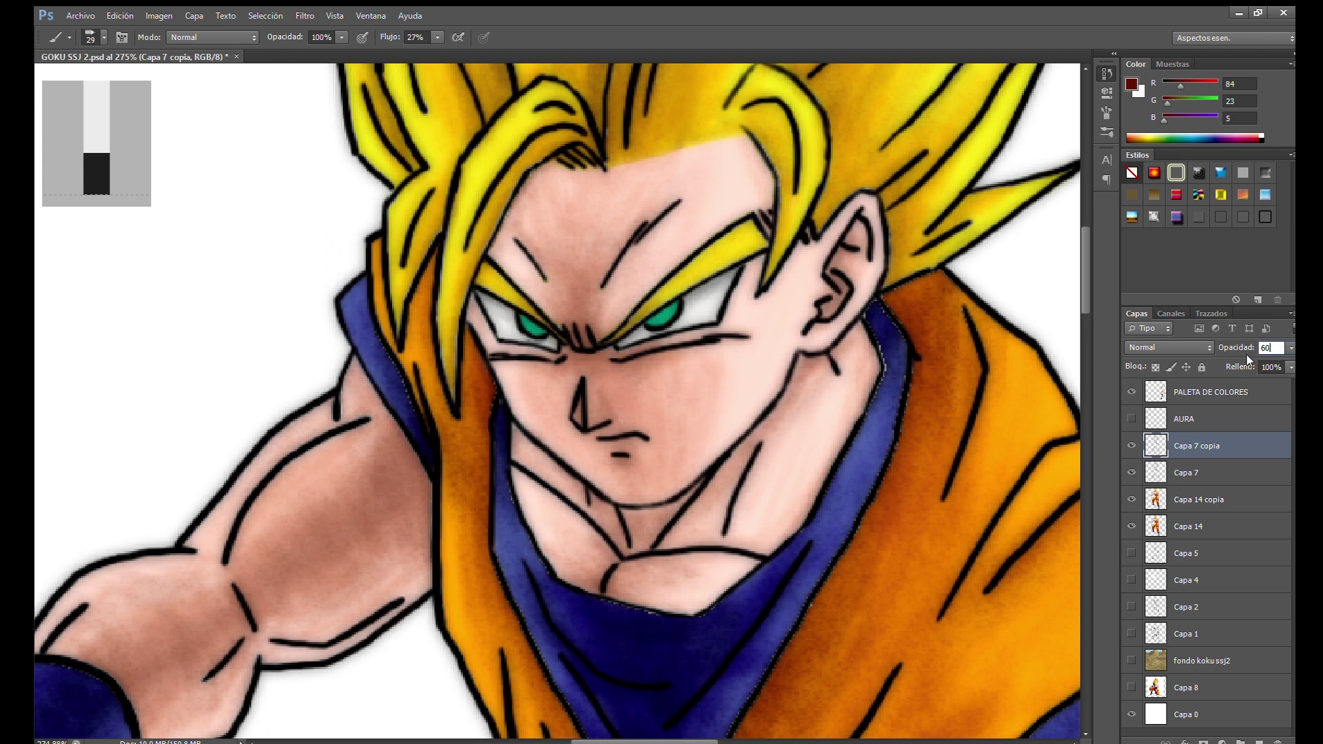
Duplicate Capa 7 again, set the copy to 60% opacity, and zoom out
{"action": "left_click", "coordinate": [1194, 473]}
{"action": "key", "text": "ctrl+j"}
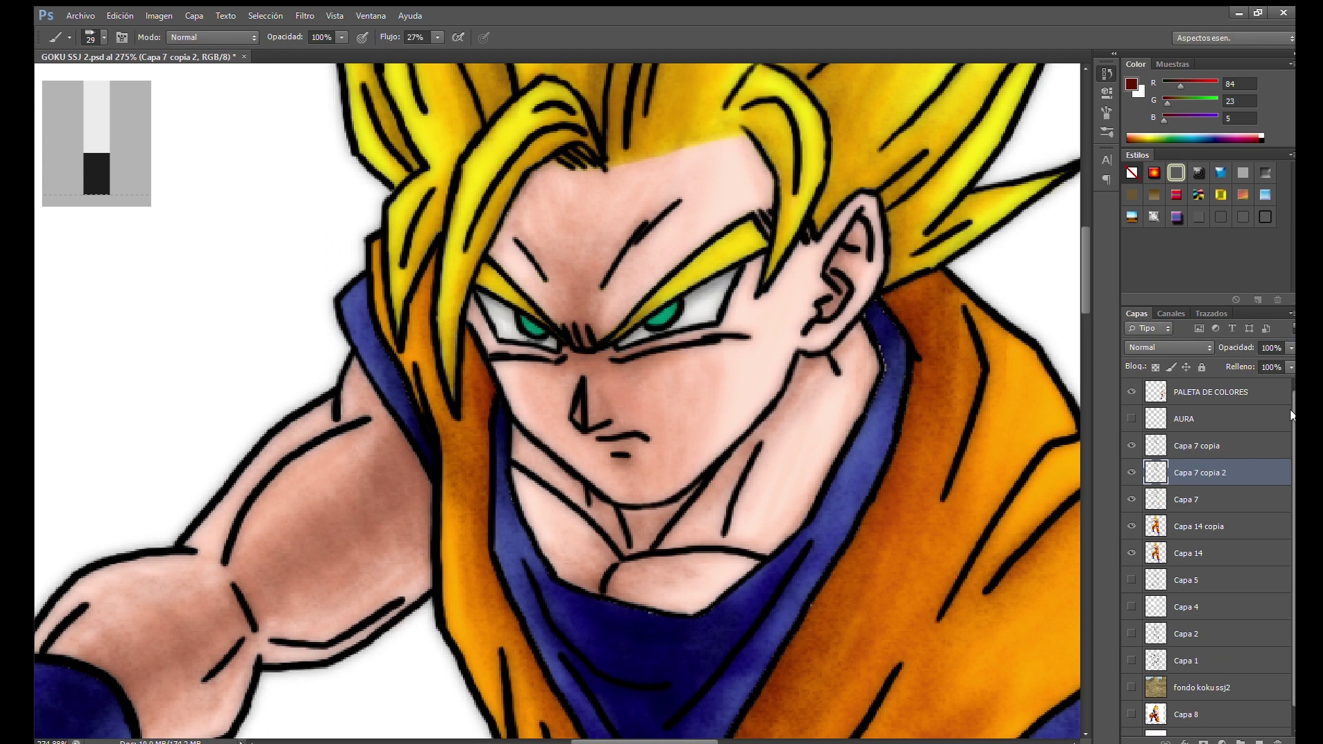
{"action": "type", "text": "60"}
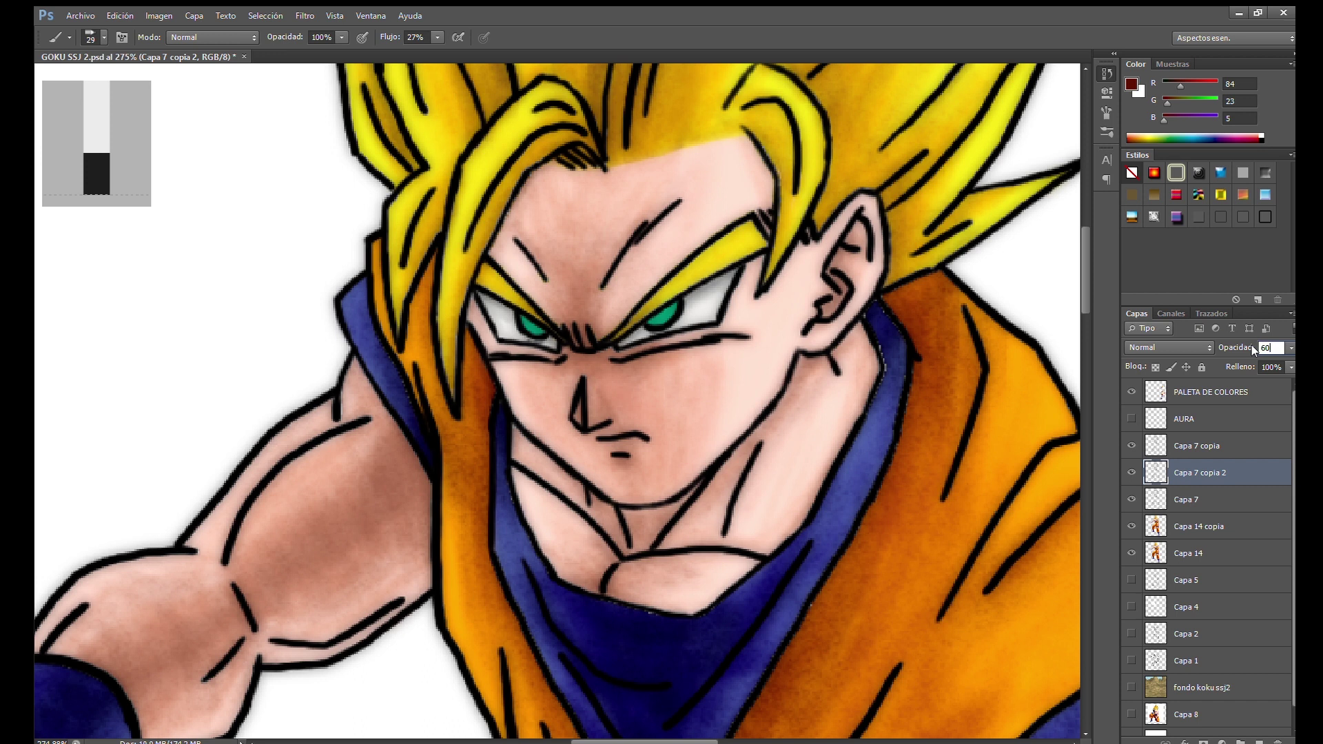
{"action": "key", "text": "alt"}
{"action": "key", "text": "Return"}
{"action": "key", "text": "v"}
{"action": "key", "text": "ctrl+0"}
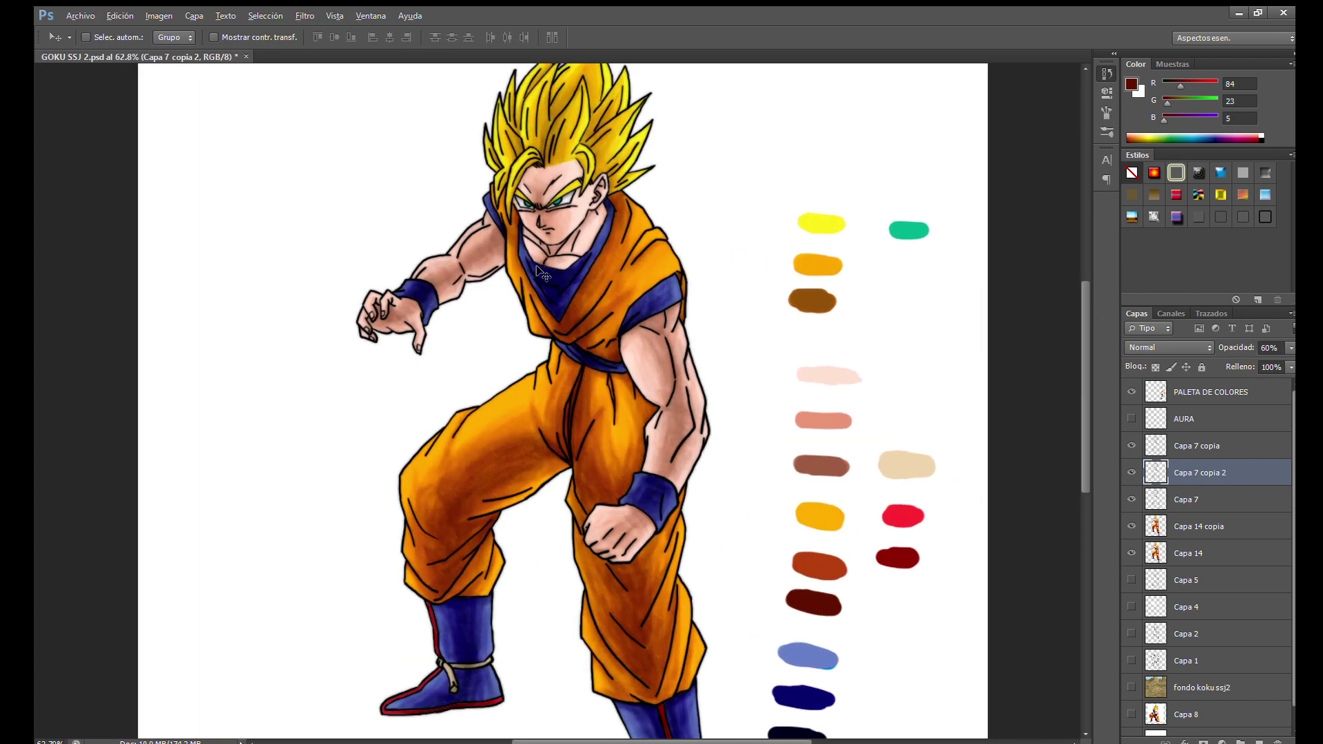
Show the AURA sketch and add a new layer above it named 'aura 1'
{"action": "scroll", "coordinate": [515, 131], "scroll_direction": "up", "scroll_amount": 5}
{"action": "scroll", "coordinate": [635, 529], "scroll_direction": "down", "scroll_amount": 5}
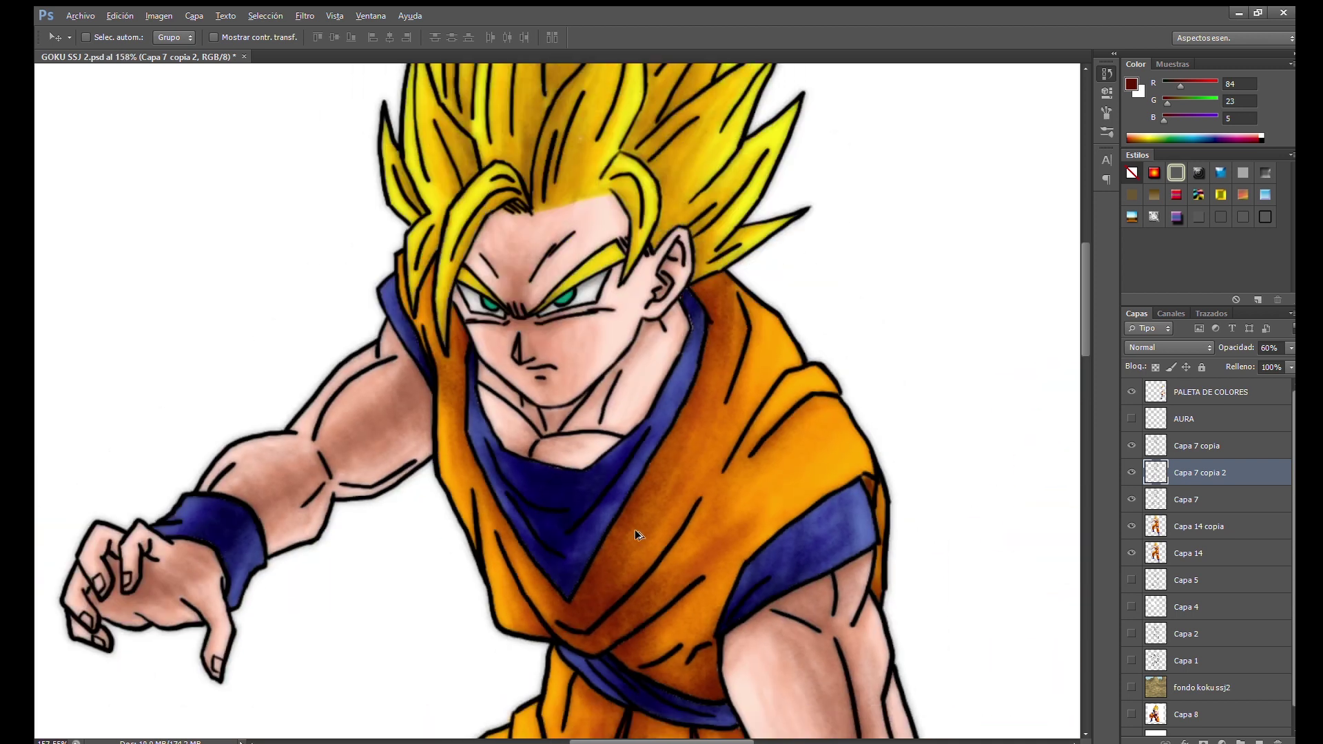
{"action": "scroll", "coordinate": [686, 419], "scroll_direction": "down", "scroll_amount": 2}
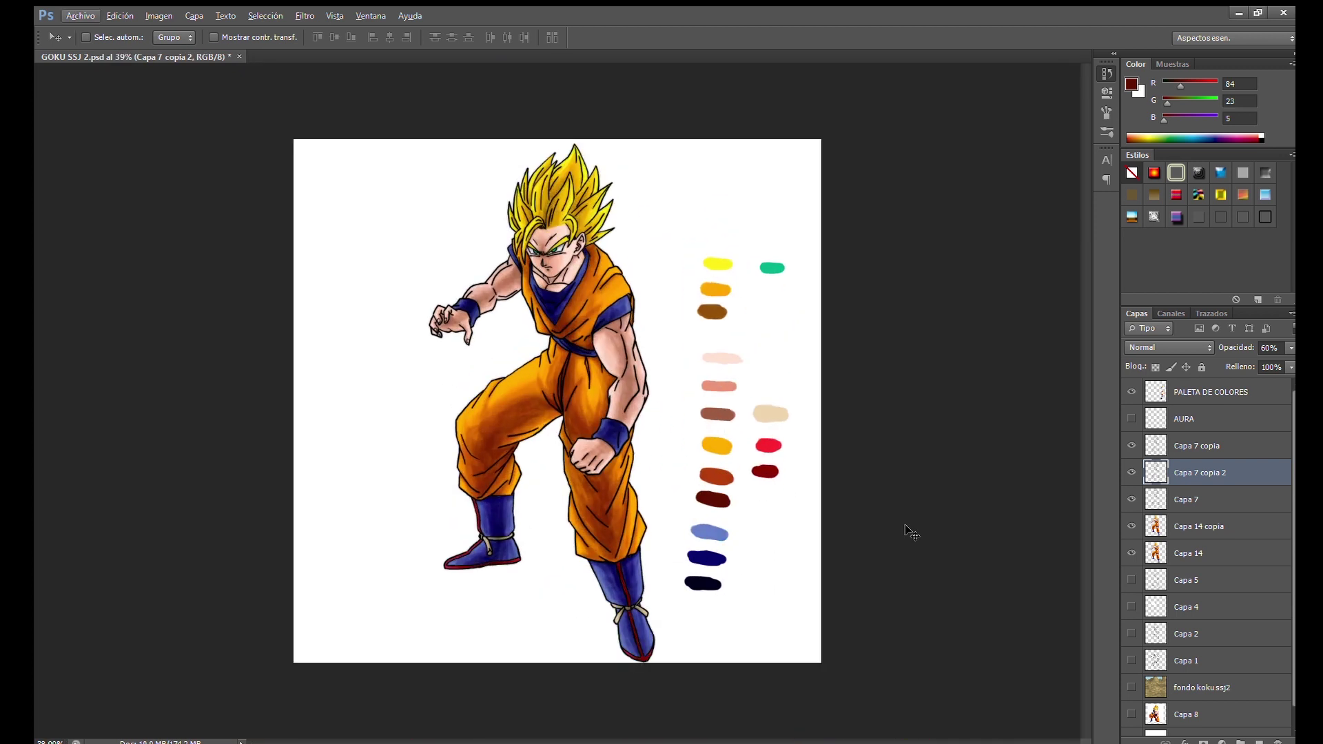
{"action": "scroll", "coordinate": [563, 471], "scroll_direction": "up", "scroll_amount": 5}
{"action": "scroll", "coordinate": [563, 427], "scroll_direction": "down", "scroll_amount": 3}
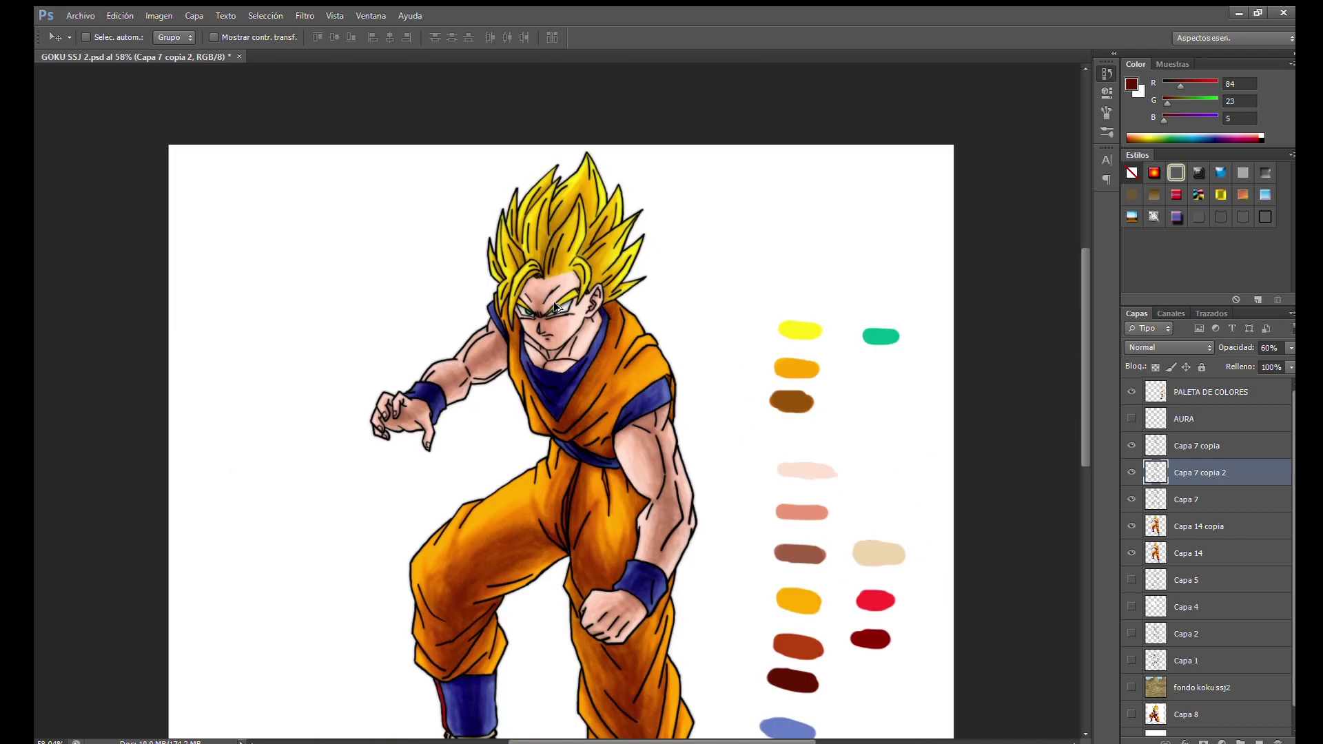
{"action": "scroll", "coordinate": [560, 407], "scroll_direction": "down", "scroll_amount": 1}
{"action": "key", "text": "alt"}
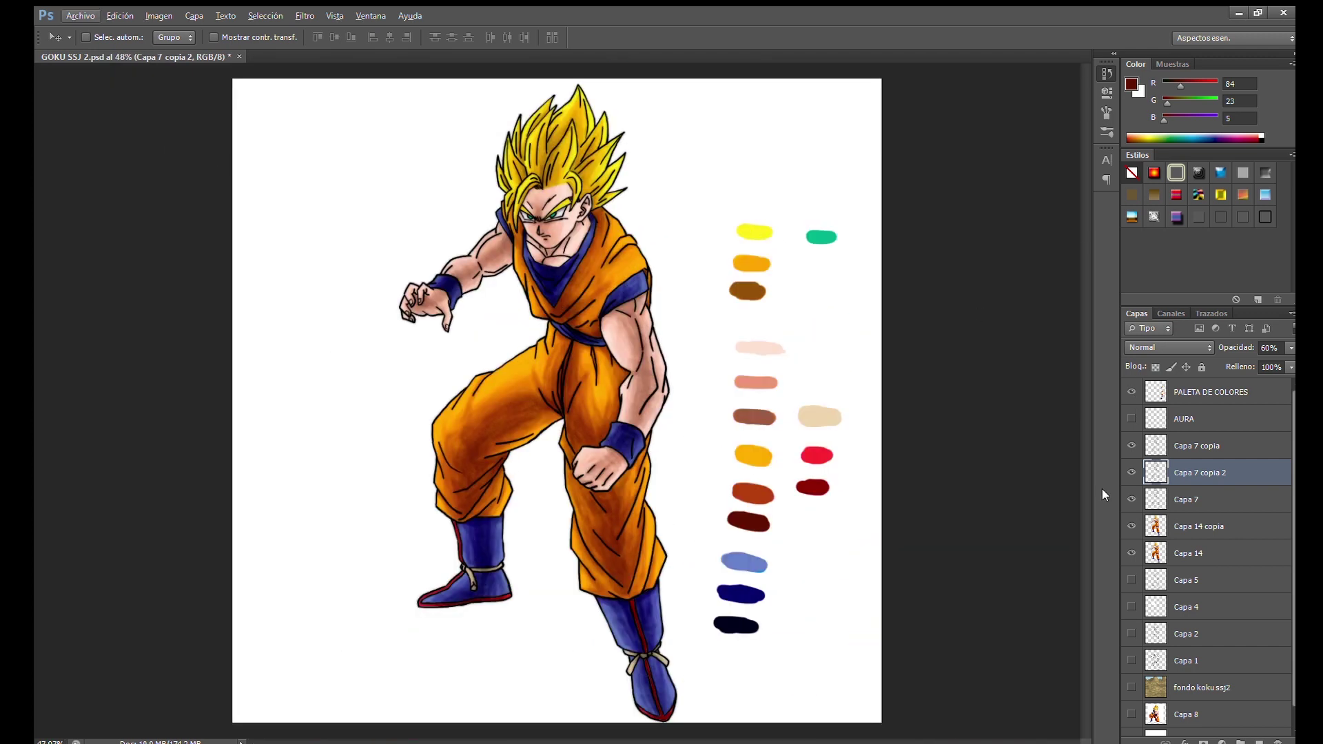
{"action": "left_click", "coordinate": [1130, 418]}
{"action": "left_click", "coordinate": [1212, 418]}
{"action": "key", "text": "ctrl+shift+alt+n"}
{"action": "double_click", "coordinate": [1192, 418]}
{"action": "type", "text": "aura 1"}
{"action": "key", "text": "Return"}
Sample yellow, set brush flow to 48%, and paint glow over the lower lightning lines
{"action": "key", "text": "b"}
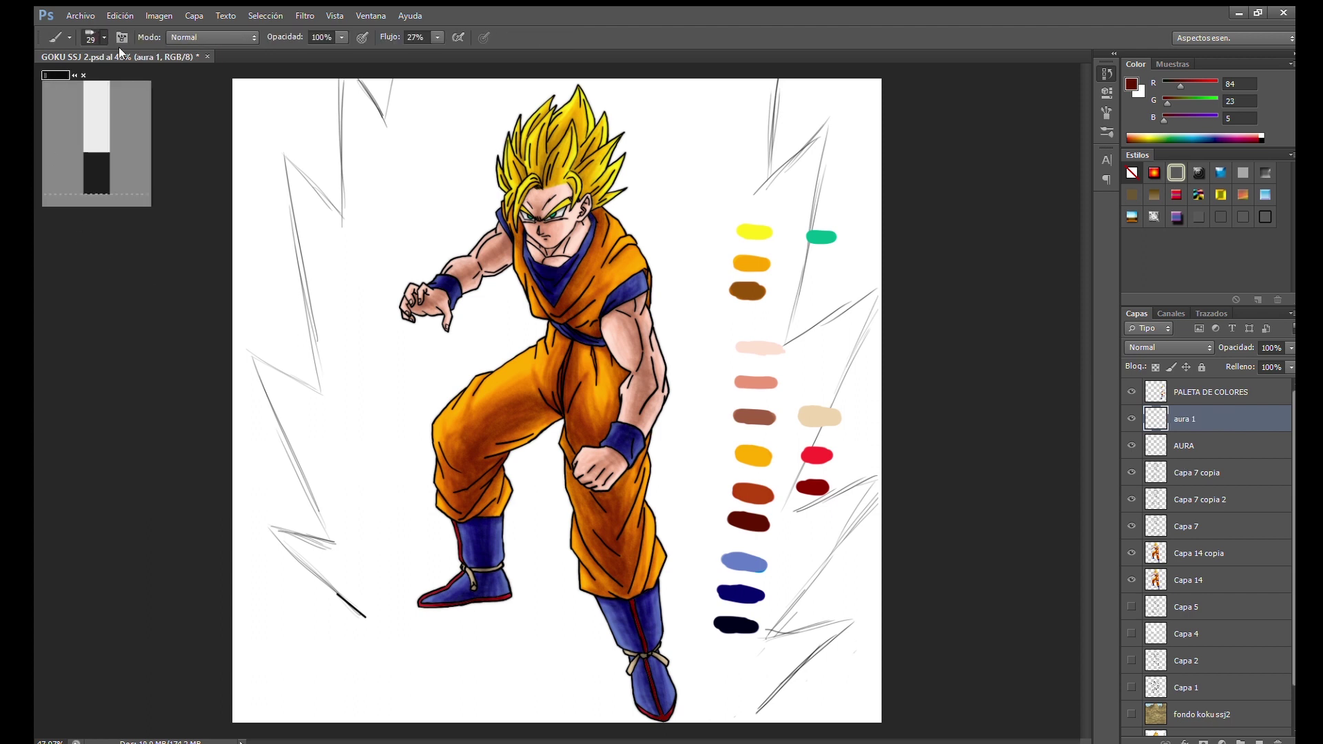
{"action": "scroll", "coordinate": [324, 585], "scroll_direction": "up", "scroll_amount": 5}
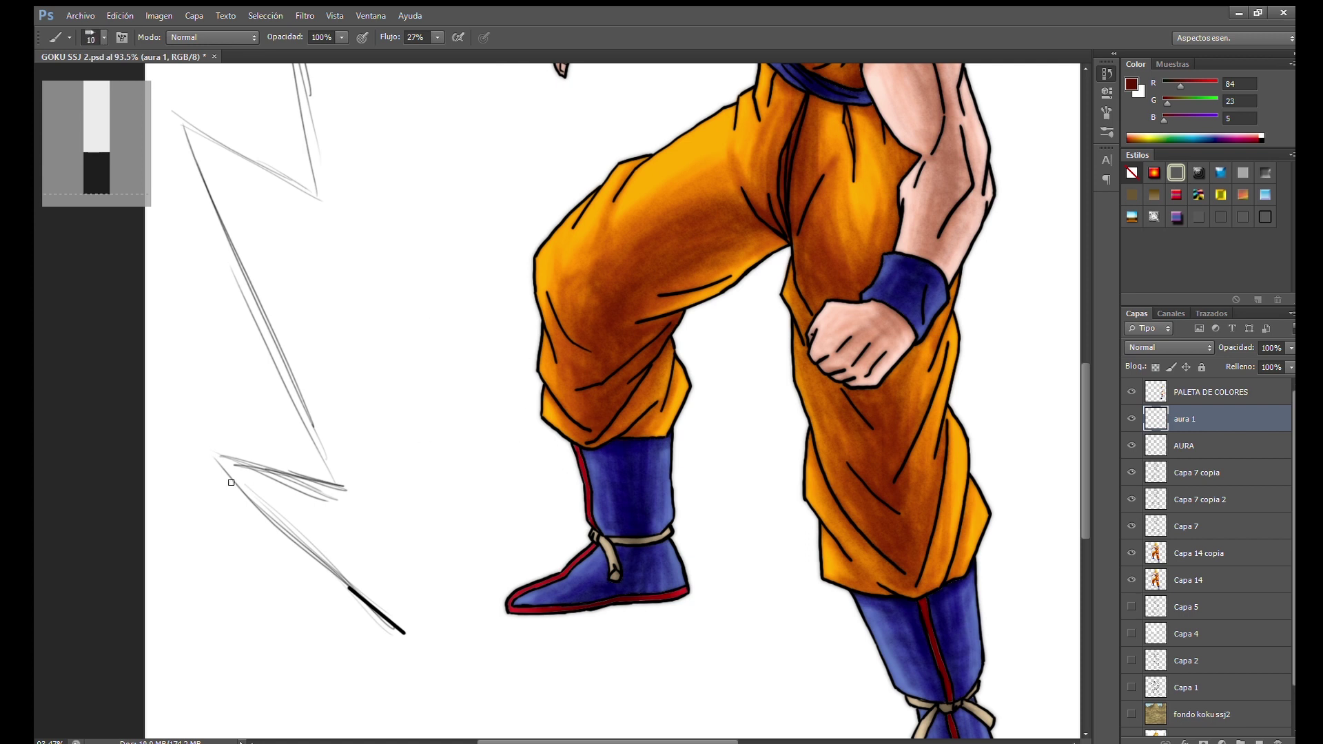
{"action": "key", "text": "i"}
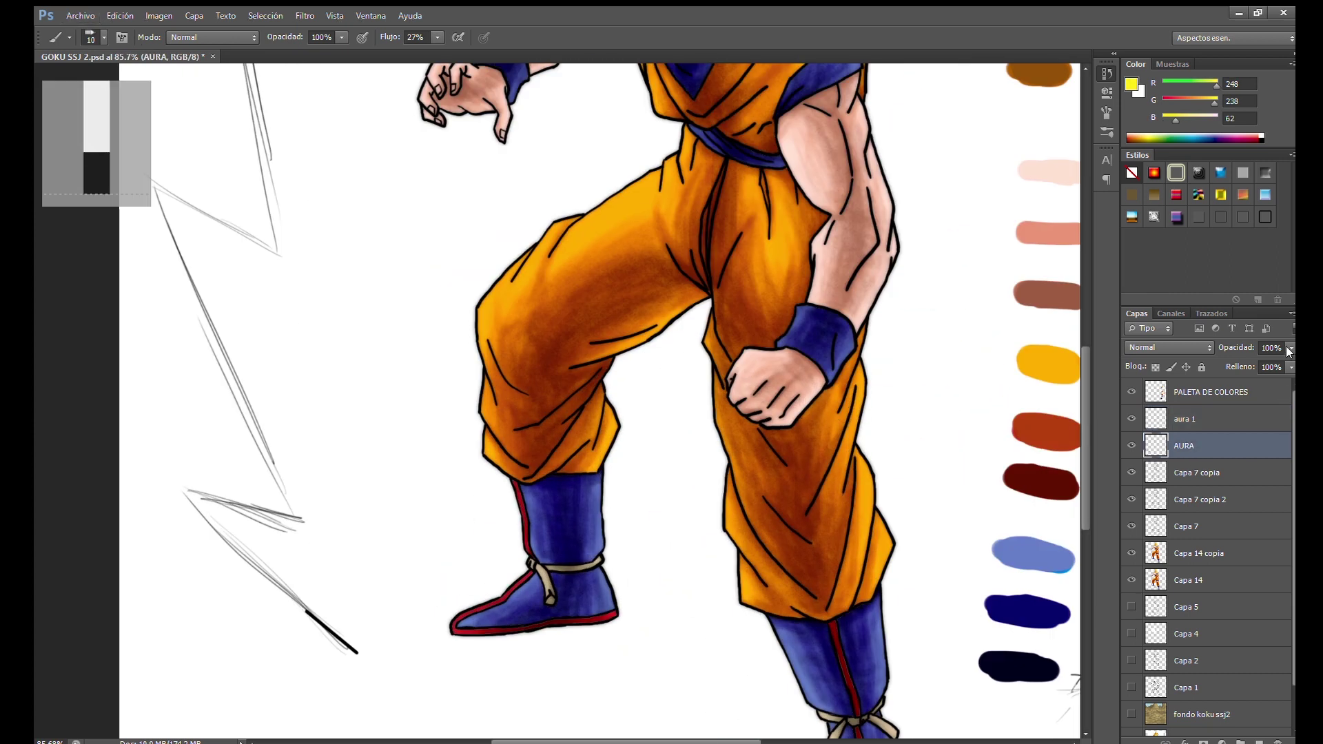
{"action": "left_click", "coordinate": [1203, 421]}
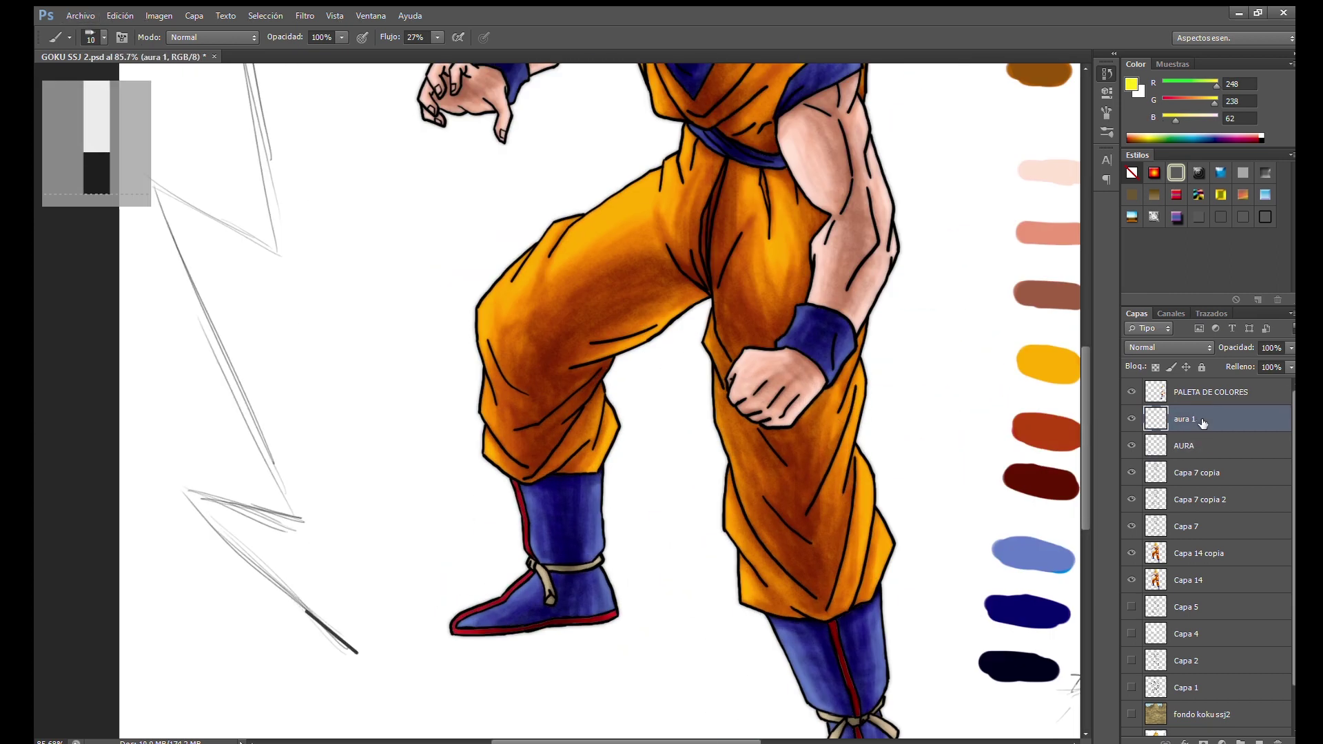
{"action": "left_click_drag", "start_coordinate": [224, 545], "coordinate": [311, 616]}
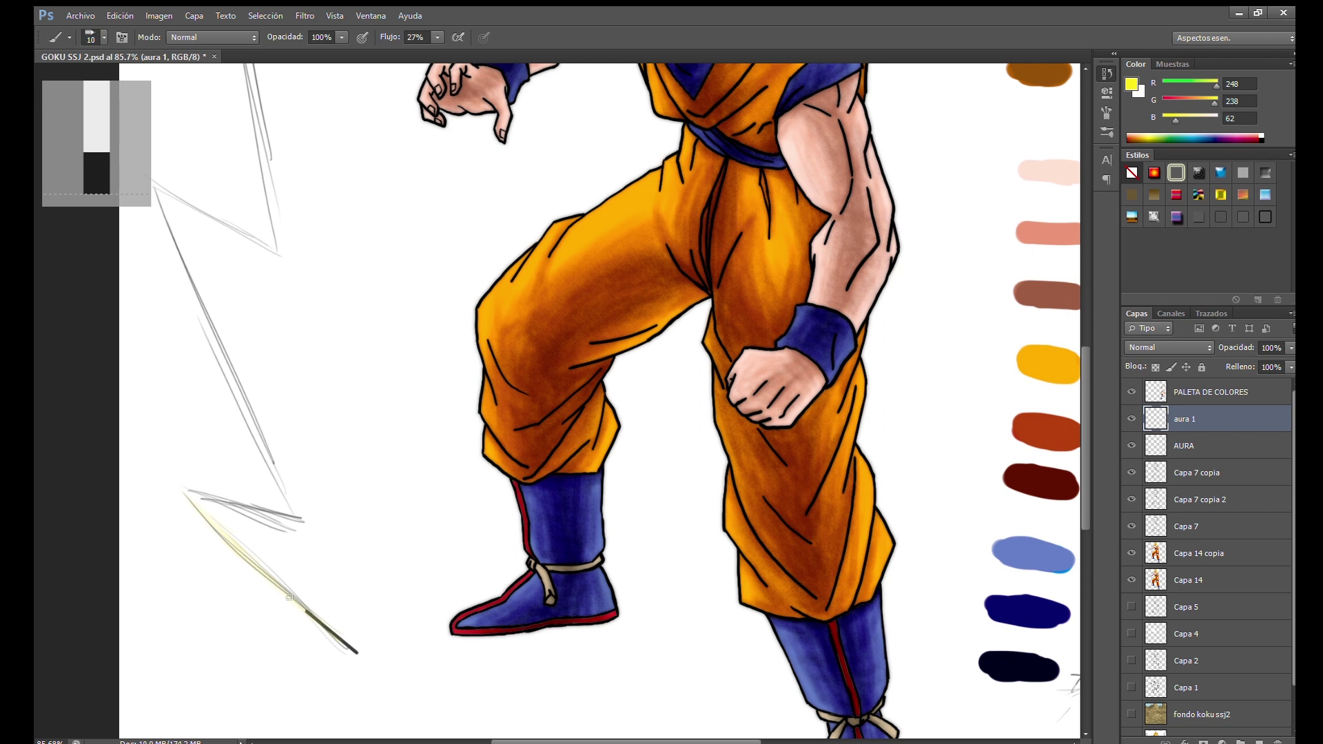
{"action": "key", "text": "i"}
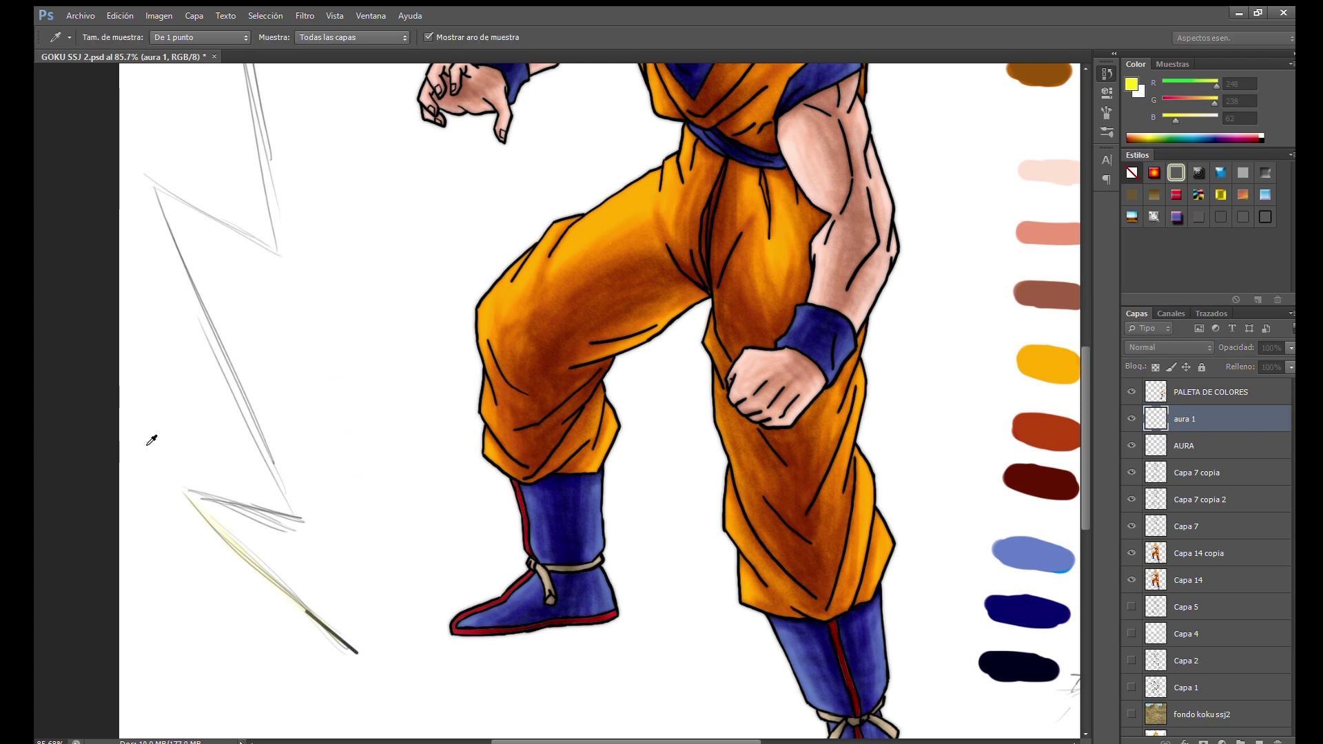
{"action": "key", "text": "b"}
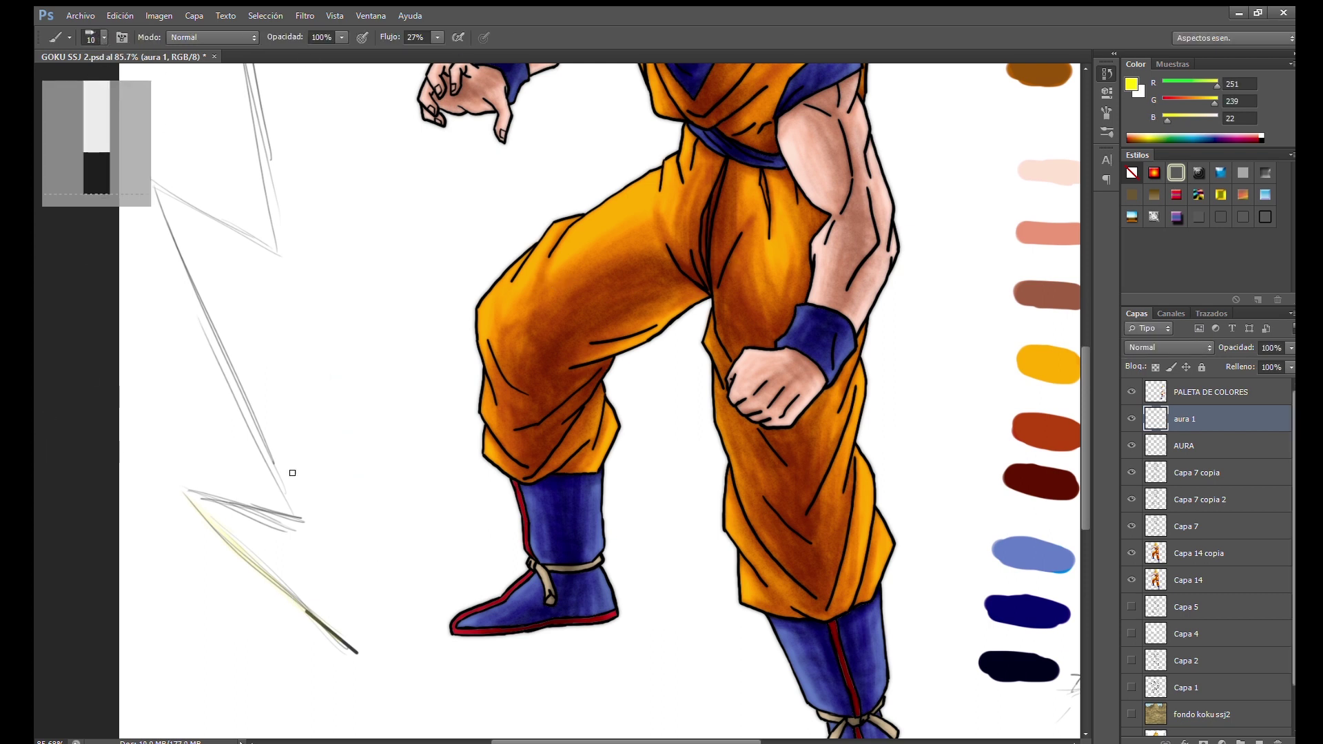
{"action": "left_click_drag", "start_coordinate": [439, 36], "coordinate": [447, 55]}
{"action": "left_click_drag", "start_coordinate": [361, 651], "coordinate": [271, 582]}
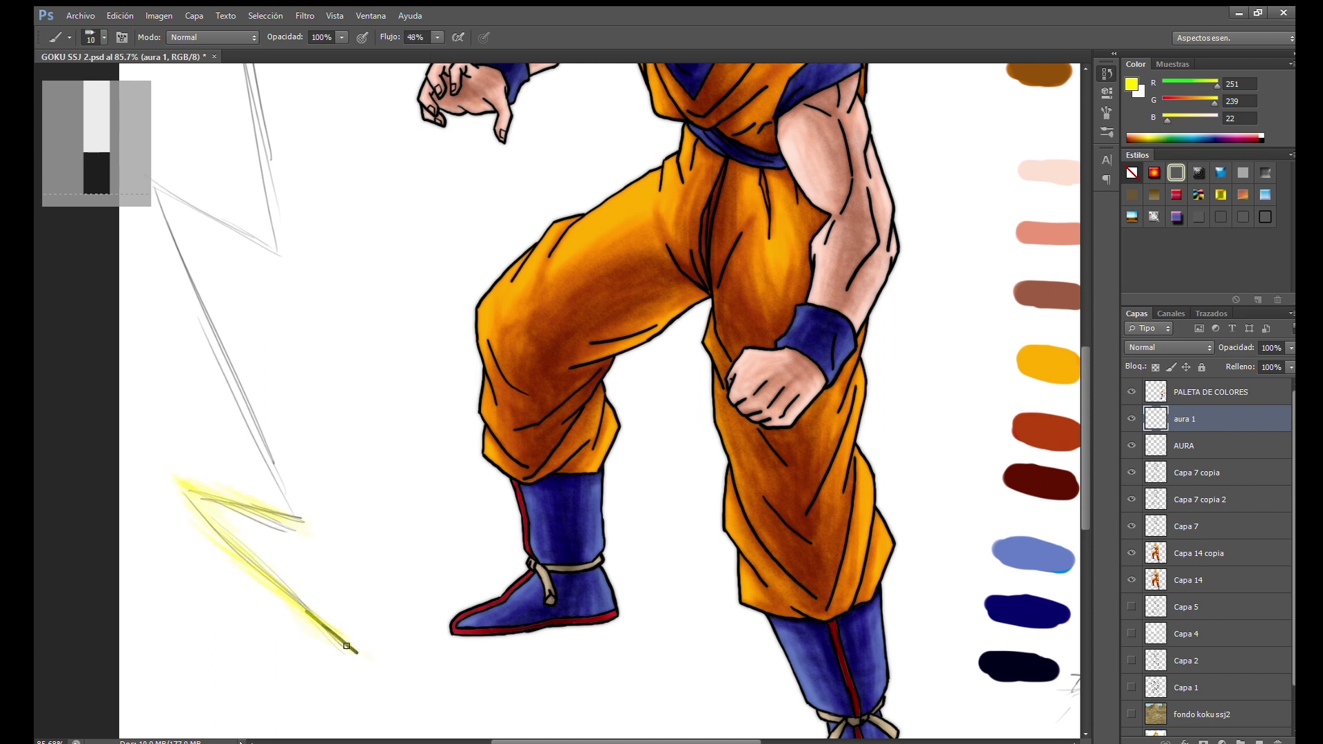
Paint yellow glow along the upper diagonal and upper-right aura sketch lines
{"action": "left_click_drag", "start_coordinate": [176, 481], "coordinate": [407, 624]}
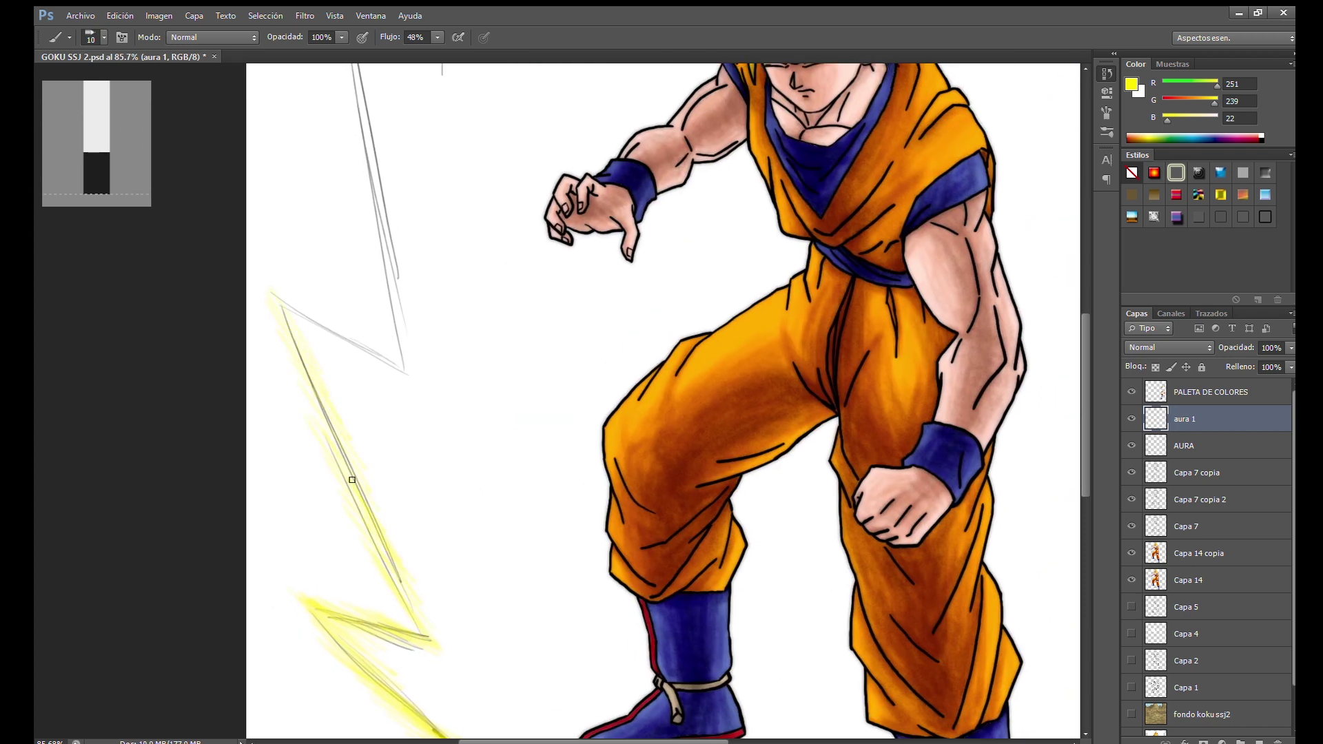
{"action": "mouse_move", "coordinate": [271, 299]}
{"action": "left_mouse_down"}
{"action": "mouse_move", "coordinate": [393, 369]}
{"action": "mouse_move", "coordinate": [436, 537]}
{"action": "mouse_move", "coordinate": [387, 569]}
{"action": "left_mouse_up"}
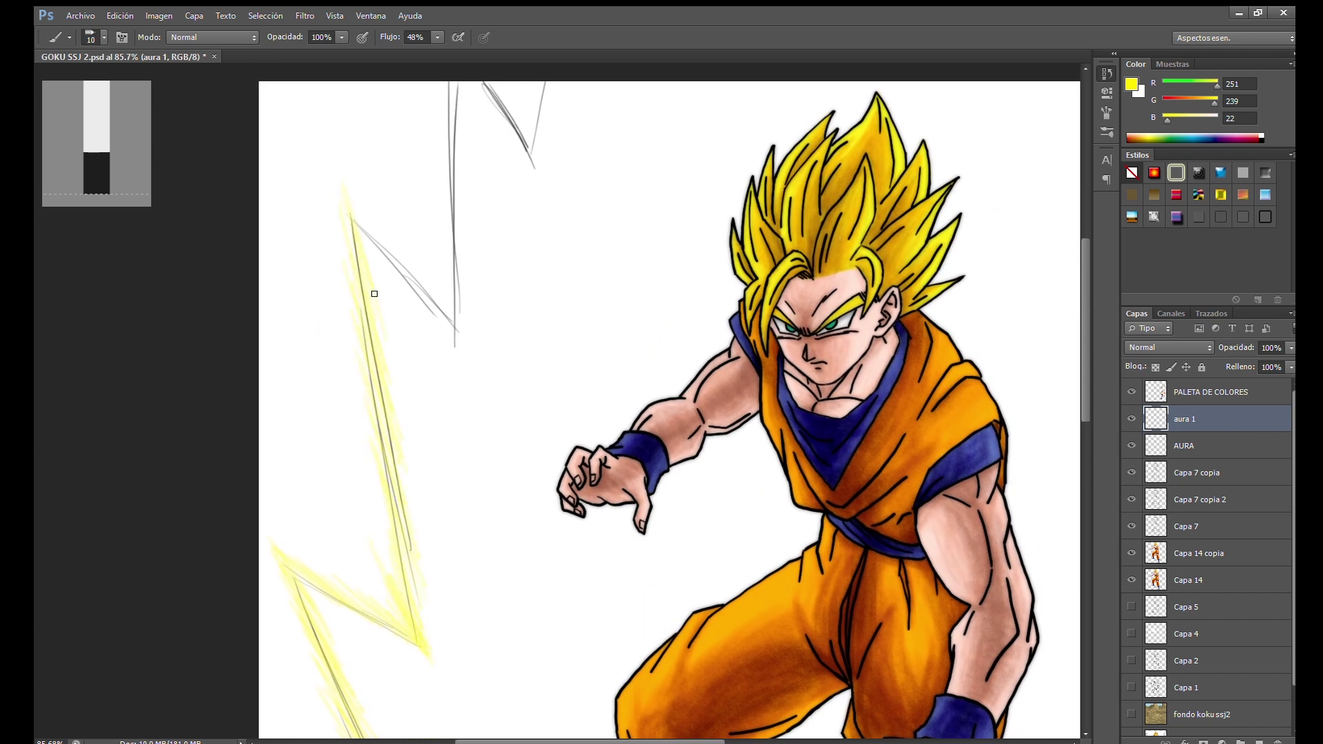
{"action": "left_click_drag", "start_coordinate": [374, 293], "coordinate": [389, 356]}
{"action": "left_click_drag", "start_coordinate": [475, 396], "coordinate": [365, 256]}
{"action": "left_click_drag", "start_coordinate": [425, 329], "coordinate": [456, 467]}
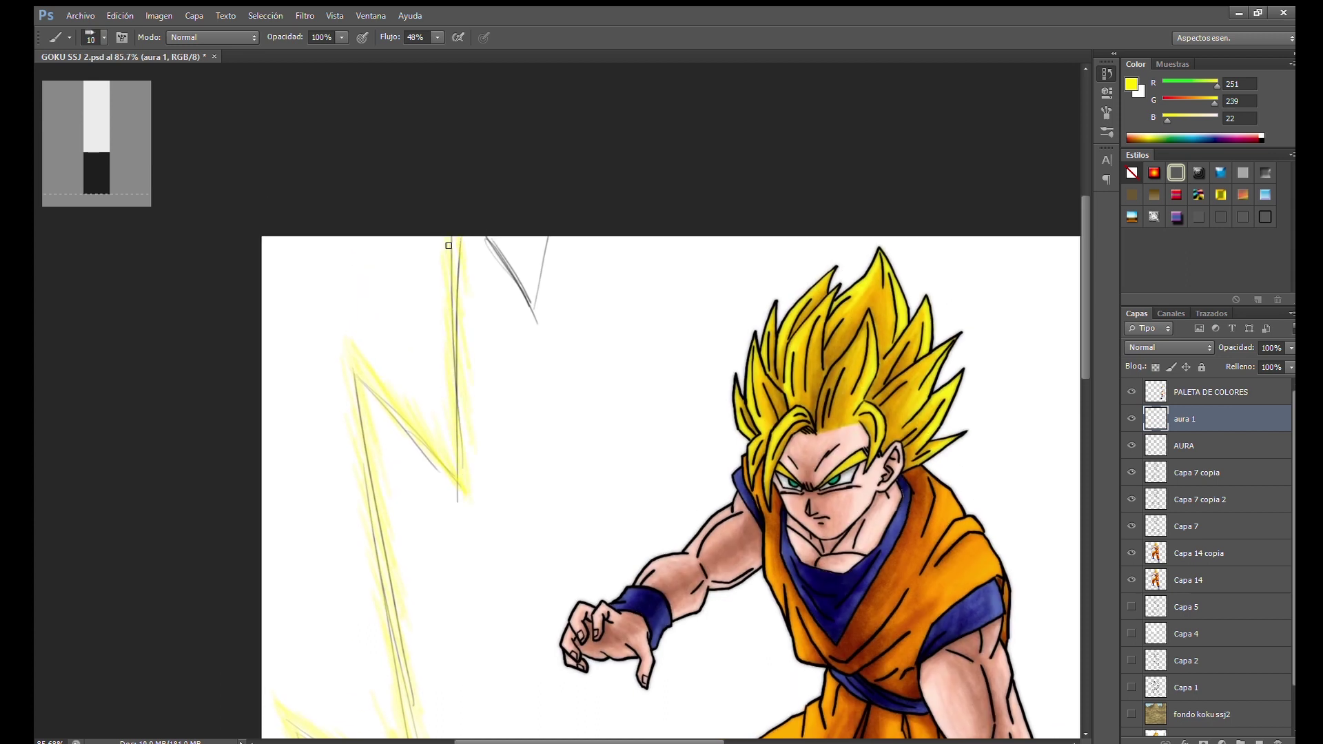
{"action": "left_click_drag", "start_coordinate": [435, 249], "coordinate": [423, 330]}
{"action": "left_click_drag", "start_coordinate": [520, 396], "coordinate": [482, 310]}
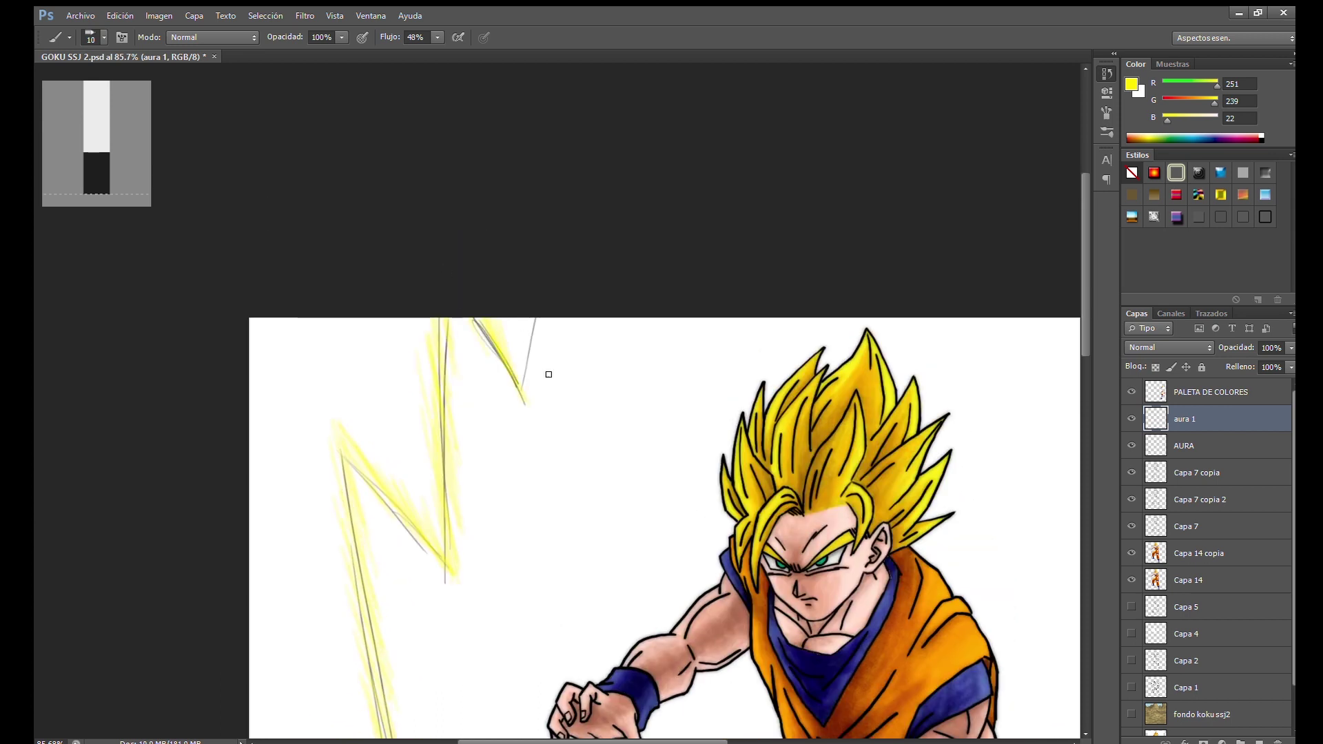
{"action": "left_click_drag", "start_coordinate": [543, 262], "coordinate": [528, 394]}
Paint glow along the right-side aura lines, then hide the grey AURA sketch
{"action": "scroll", "coordinate": [518, 432], "scroll_direction": "down", "scroll_amount": 5}
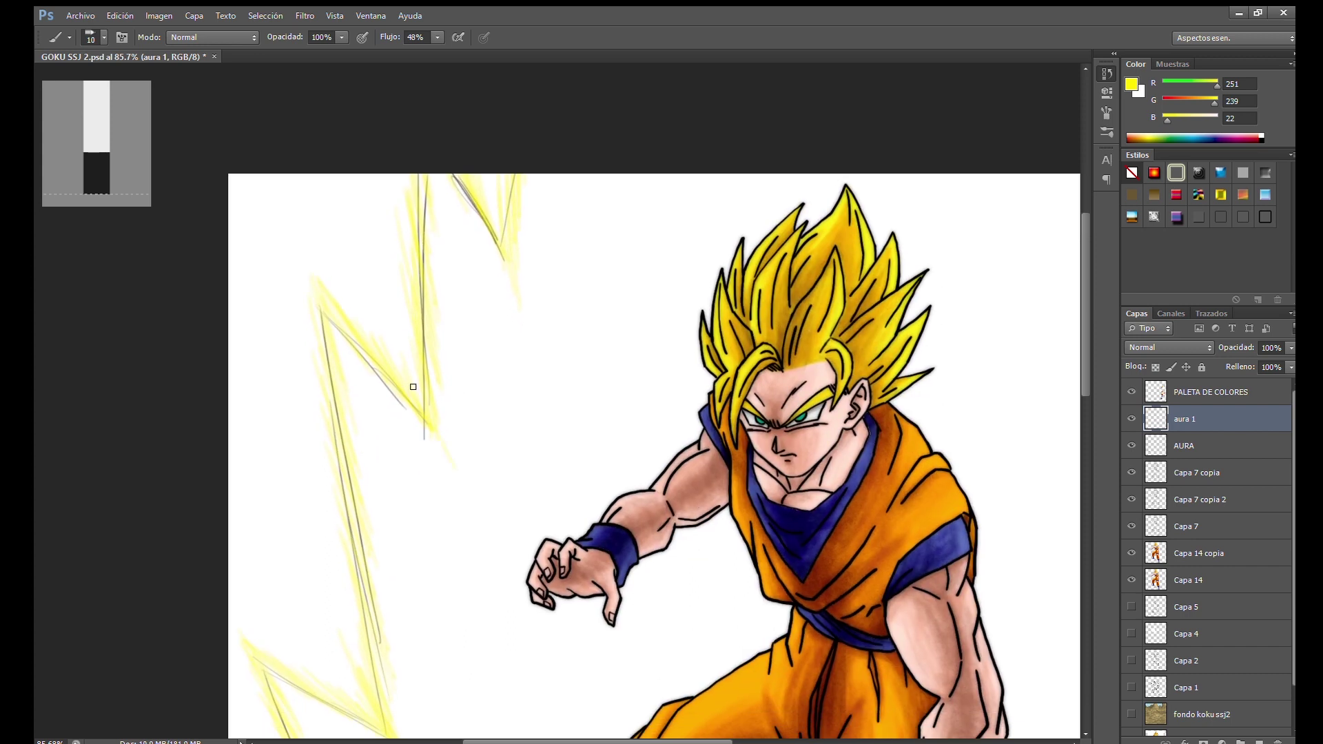
{"action": "scroll", "coordinate": [418, 338], "scroll_direction": "down", "scroll_amount": 6}
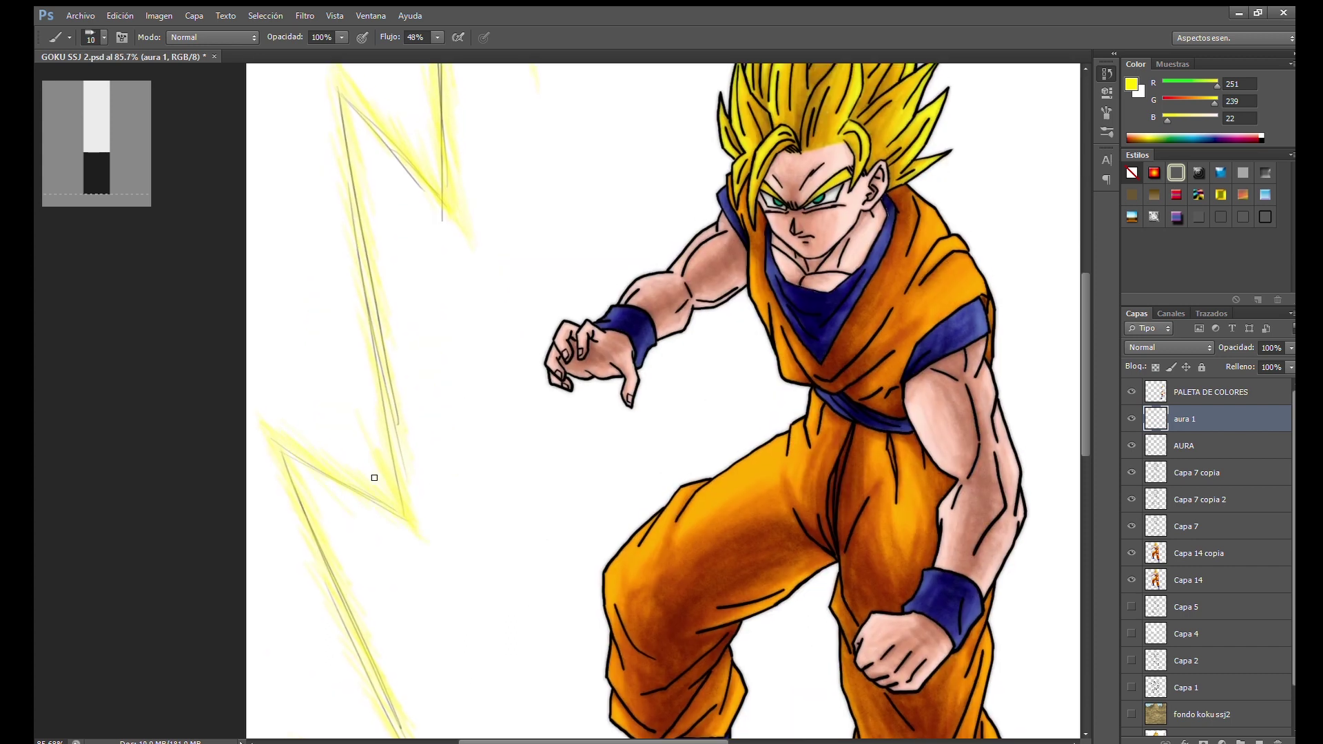
{"action": "scroll", "coordinate": [380, 370], "scroll_direction": "down", "scroll_amount": 7}
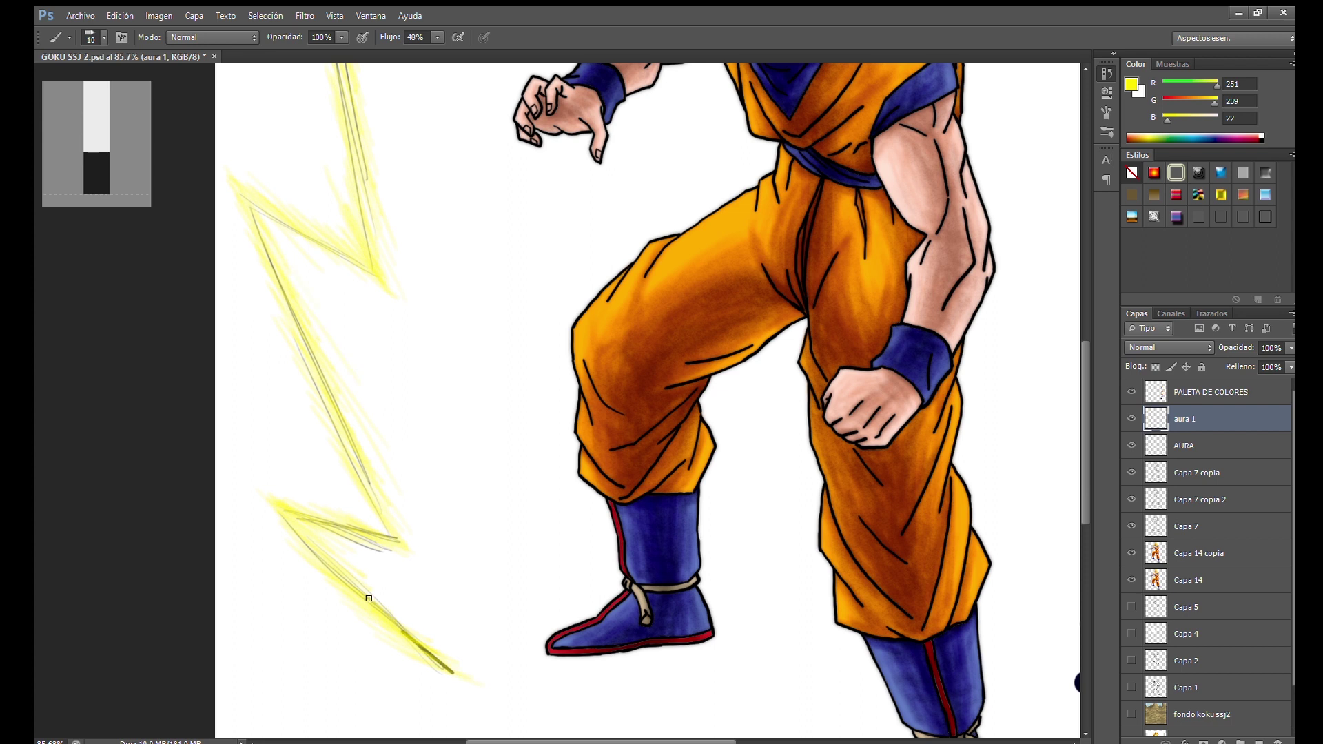
{"action": "scroll", "coordinate": [335, 382], "scroll_direction": "up", "scroll_amount": 15}
{"action": "left_click_drag", "start_coordinate": [573, 310], "coordinate": [573, 219]}
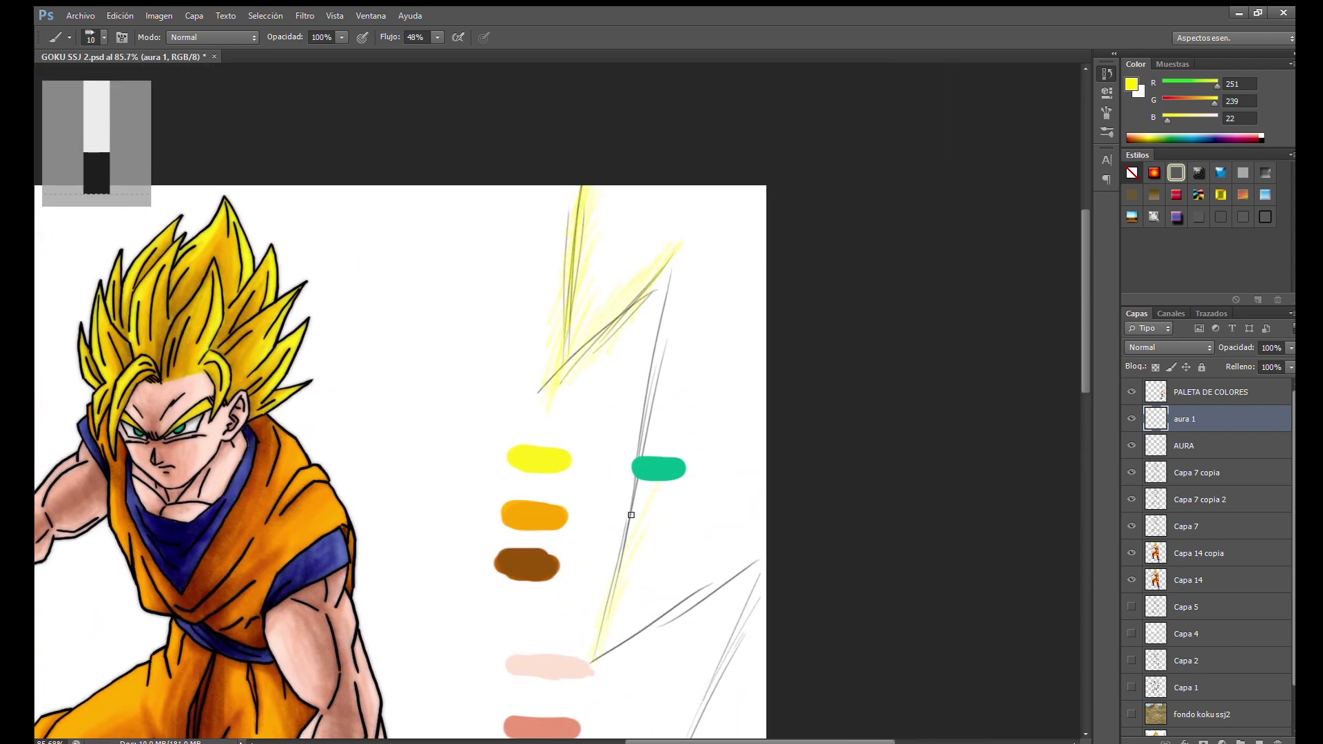
{"action": "left_click_drag", "start_coordinate": [682, 242], "coordinate": [673, 281]}
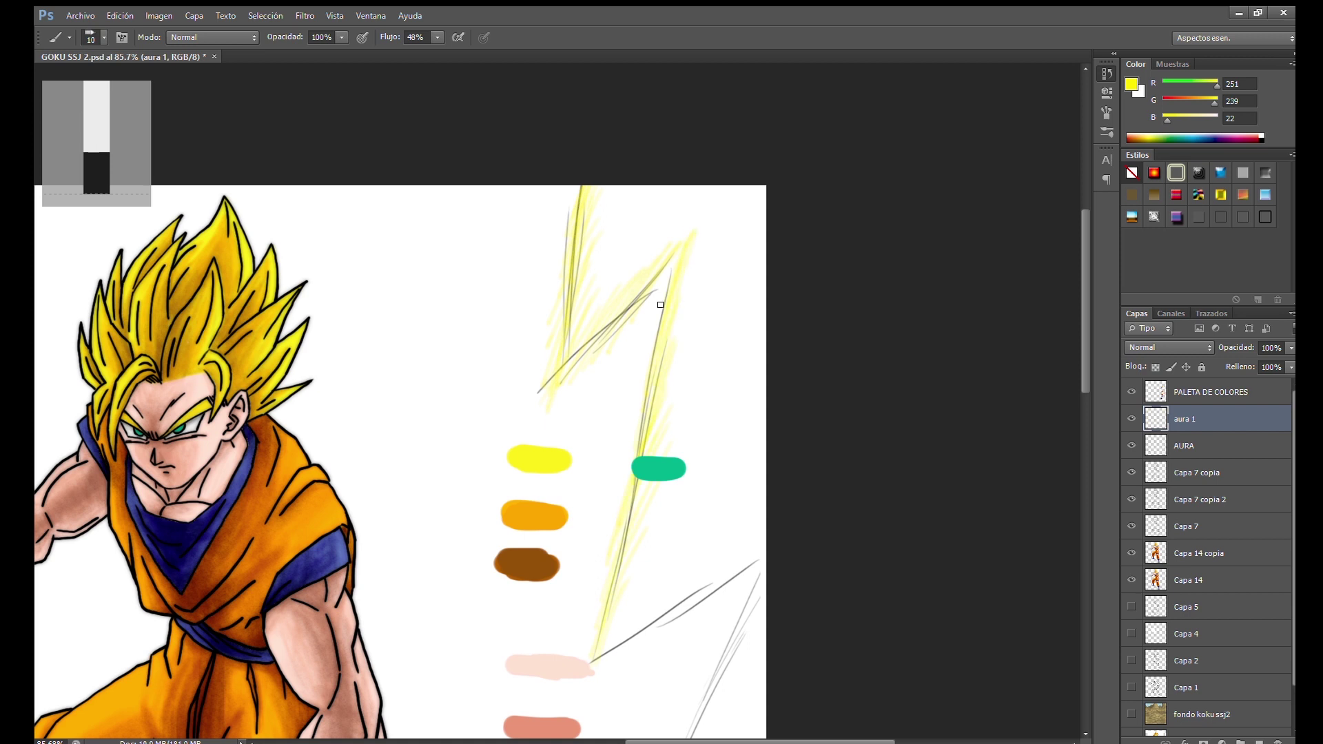
{"action": "left_click_drag", "start_coordinate": [595, 680], "coordinate": [571, 428]}
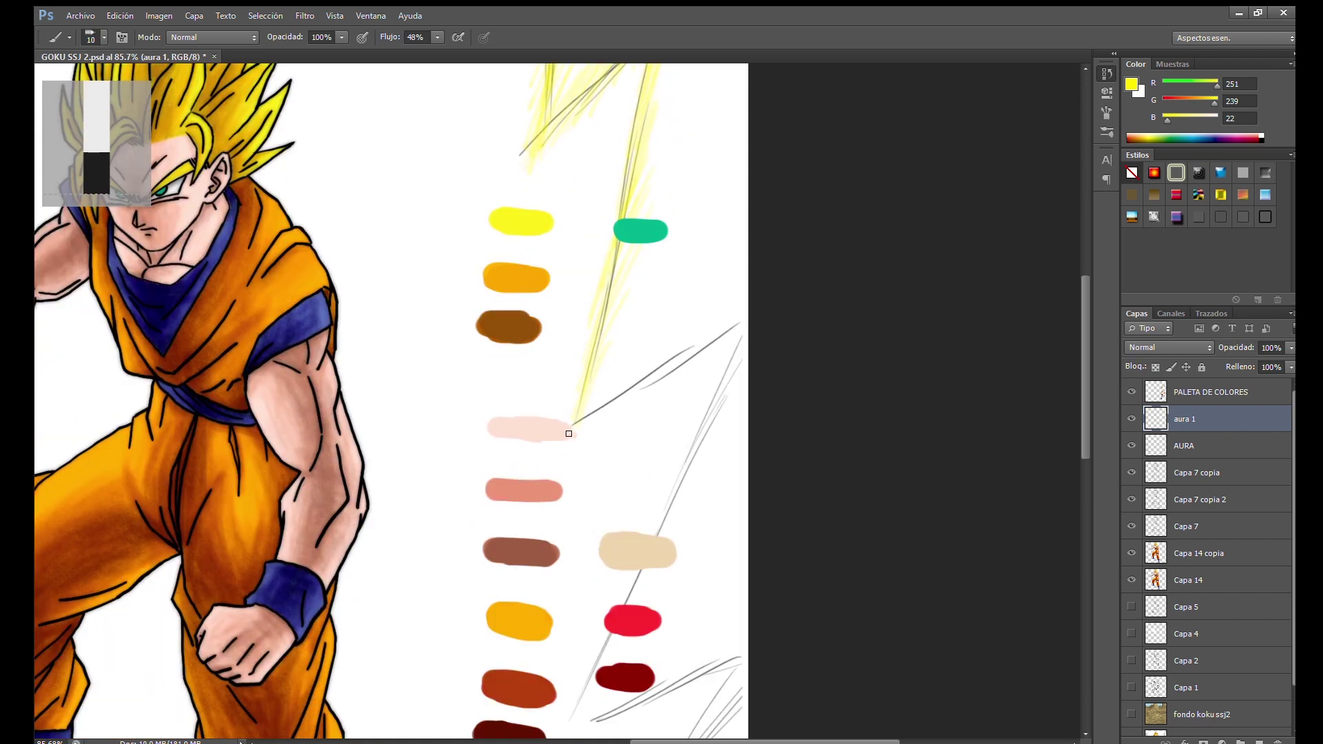
{"action": "left_click_drag", "start_coordinate": [696, 378], "coordinate": [711, 288]}
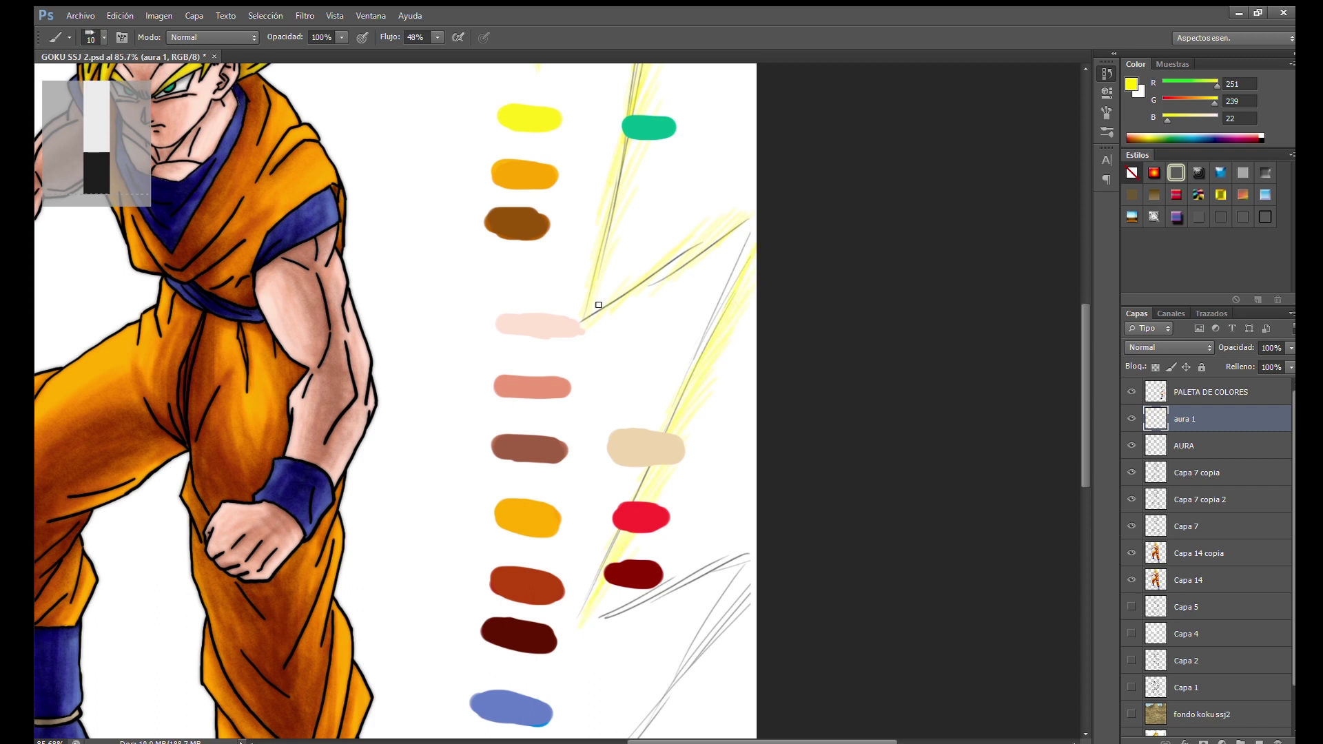
{"action": "left_click_drag", "start_coordinate": [582, 625], "coordinate": [621, 404]}
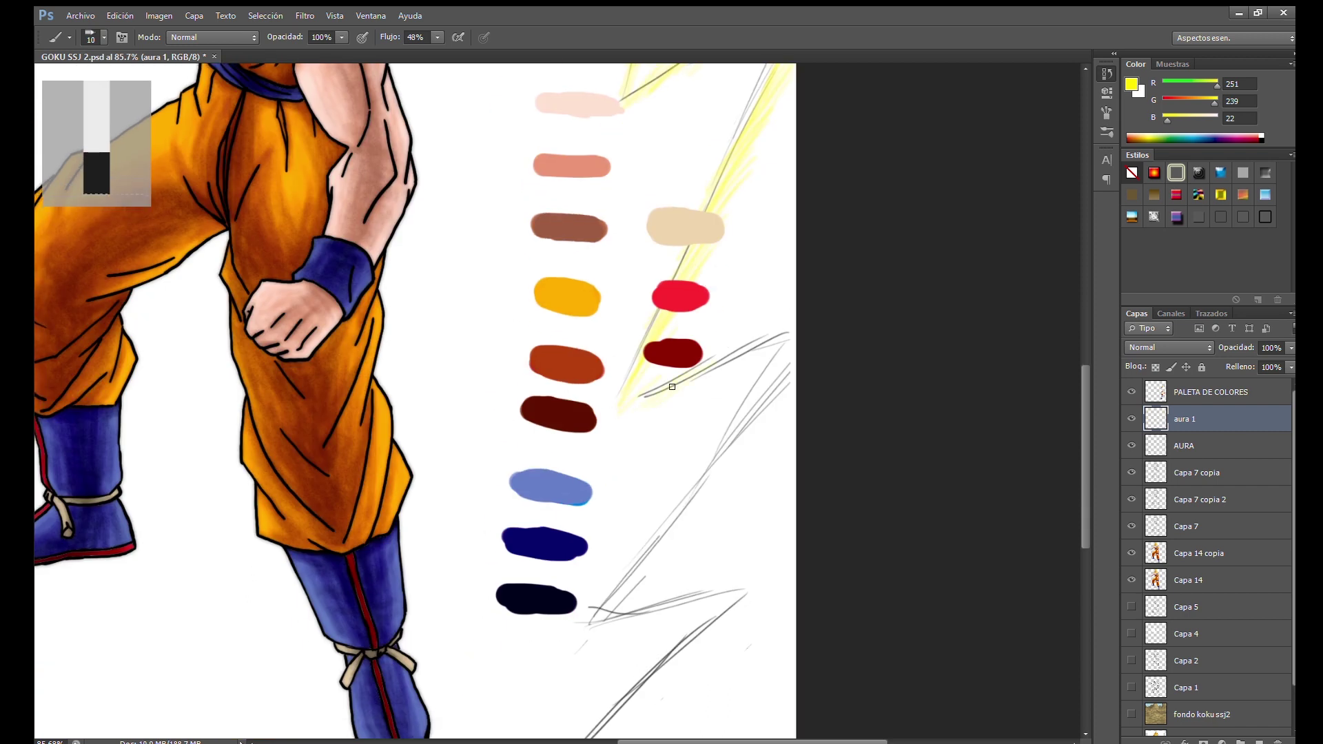
{"action": "left_click_drag", "start_coordinate": [620, 591], "coordinate": [657, 491]}
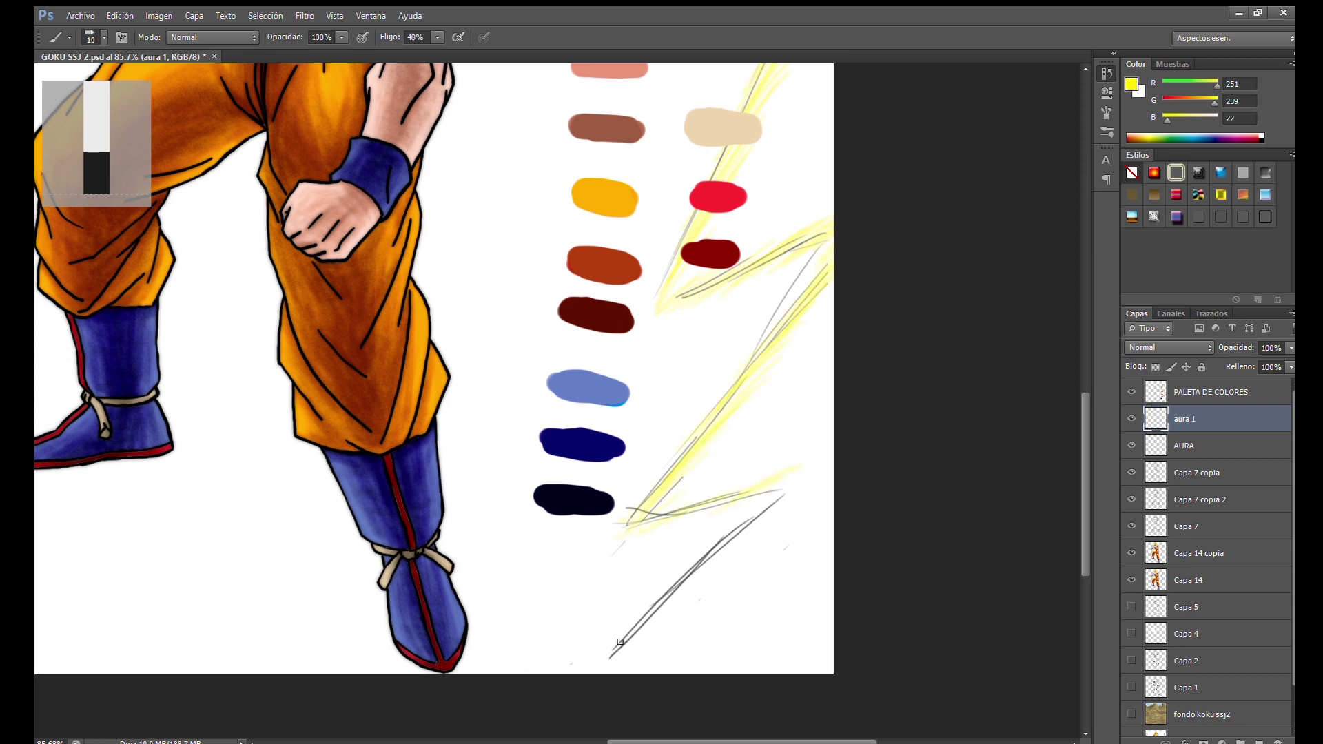
{"action": "left_click_drag", "start_coordinate": [620, 642], "coordinate": [675, 486]}
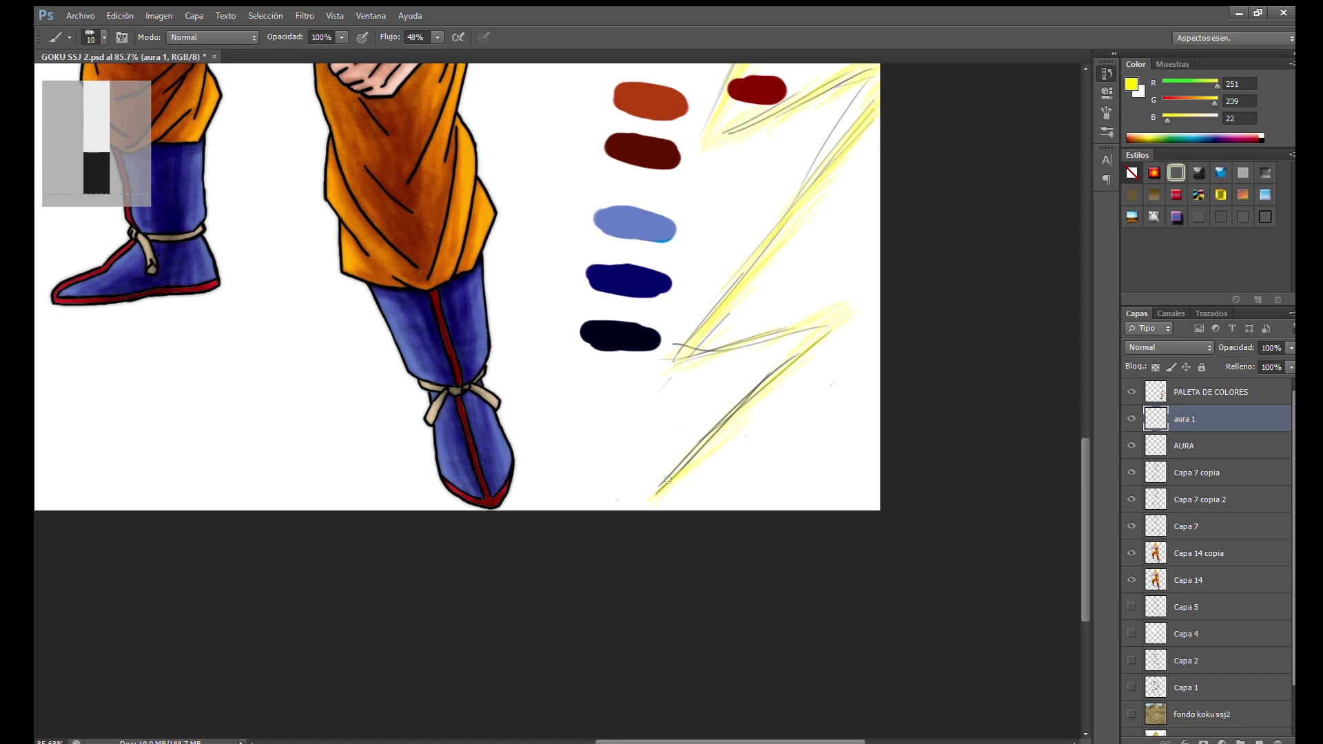
{"action": "left_click", "coordinate": [1130, 447]}
{"action": "scroll", "coordinate": [711, 484], "scroll_direction": "down", "scroll_amount": 5}
Lasso-copy the aura strokes onto a new 'aura 2' layer and shift it right
{"action": "scroll", "coordinate": [712, 484], "scroll_direction": "up", "scroll_amount": 1}
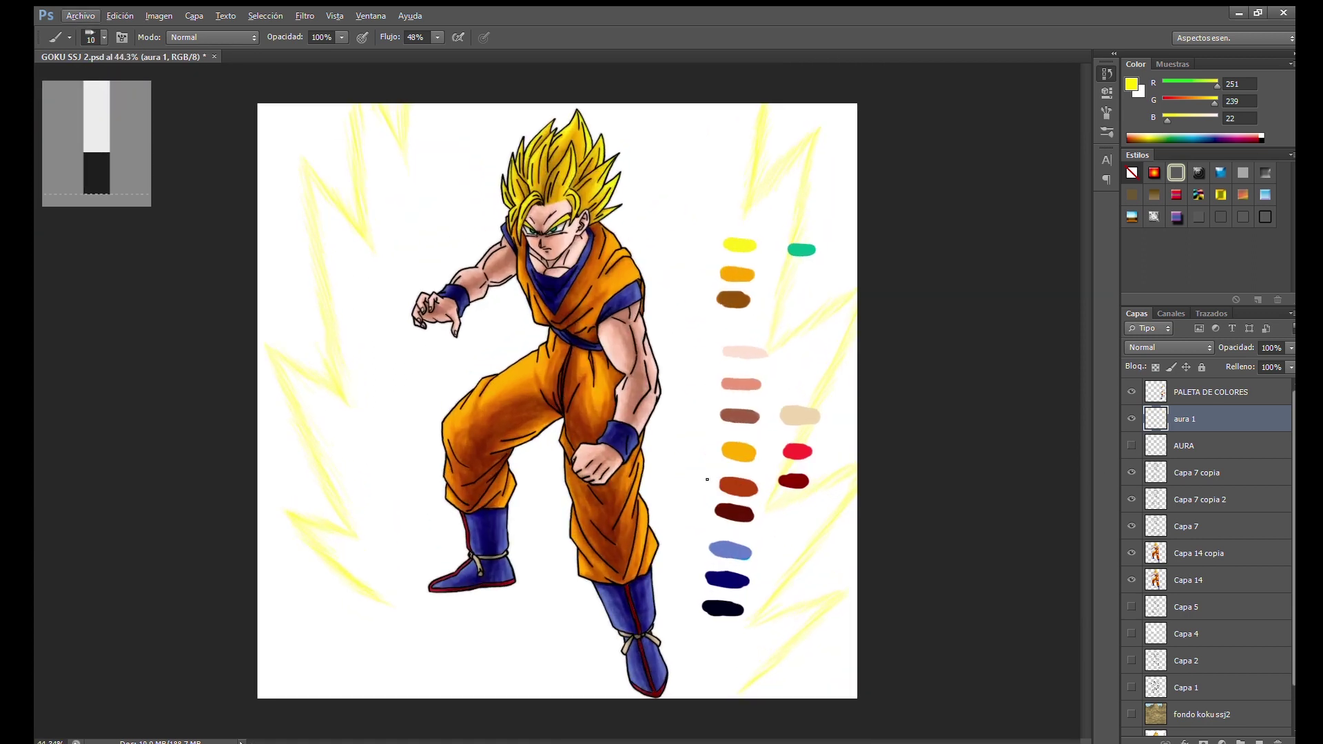
{"action": "key", "text": "l"}
{"action": "left_click_drag", "start_coordinate": [544, 109], "coordinate": [558, 54]}
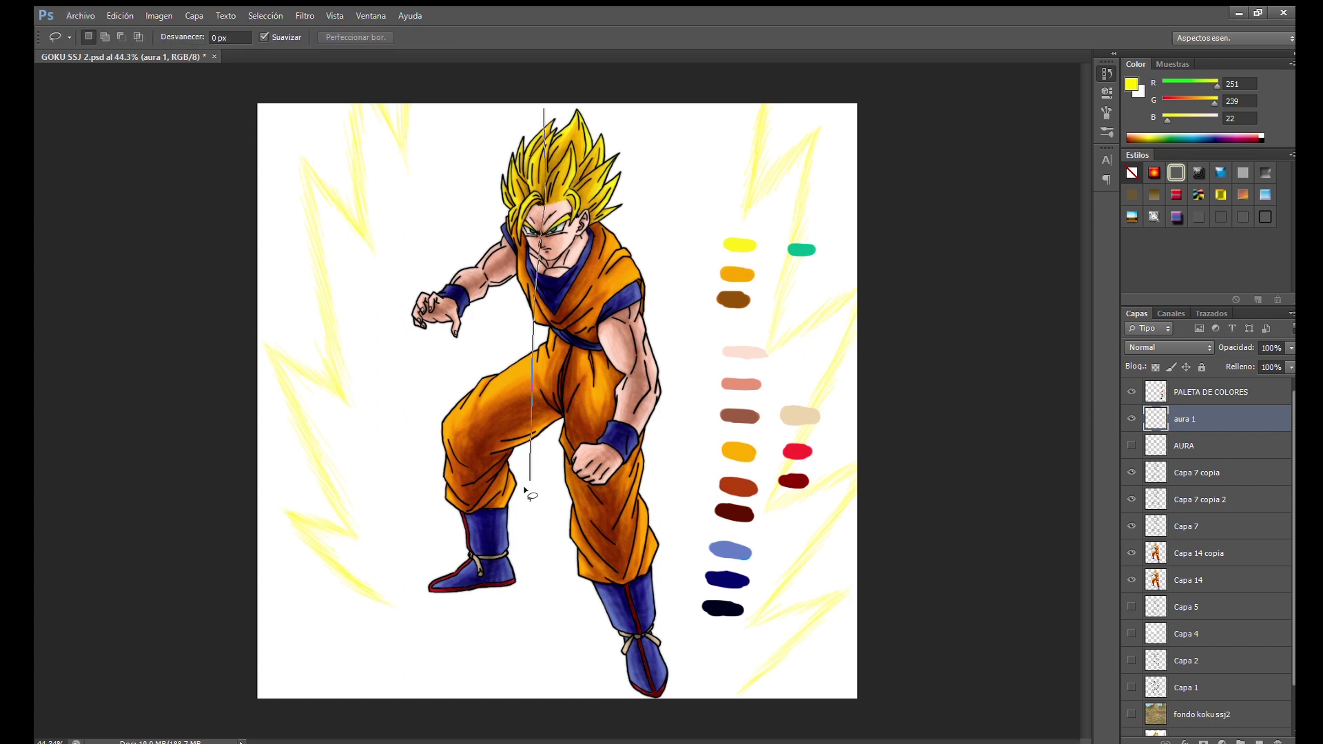
{"action": "key", "text": "ctrl+j"}
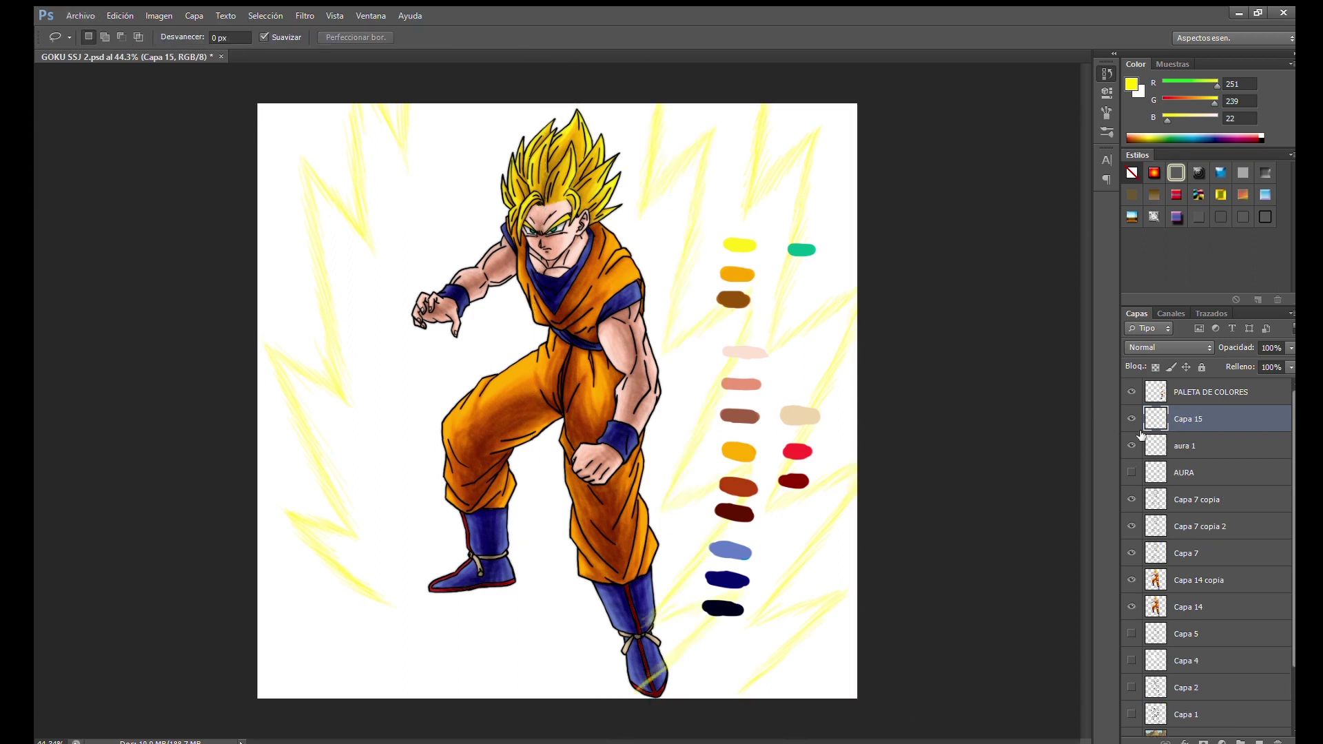
{"action": "key", "text": "v"}
{"action": "left_click_drag", "start_coordinate": [673, 310], "coordinate": [771, 309]}
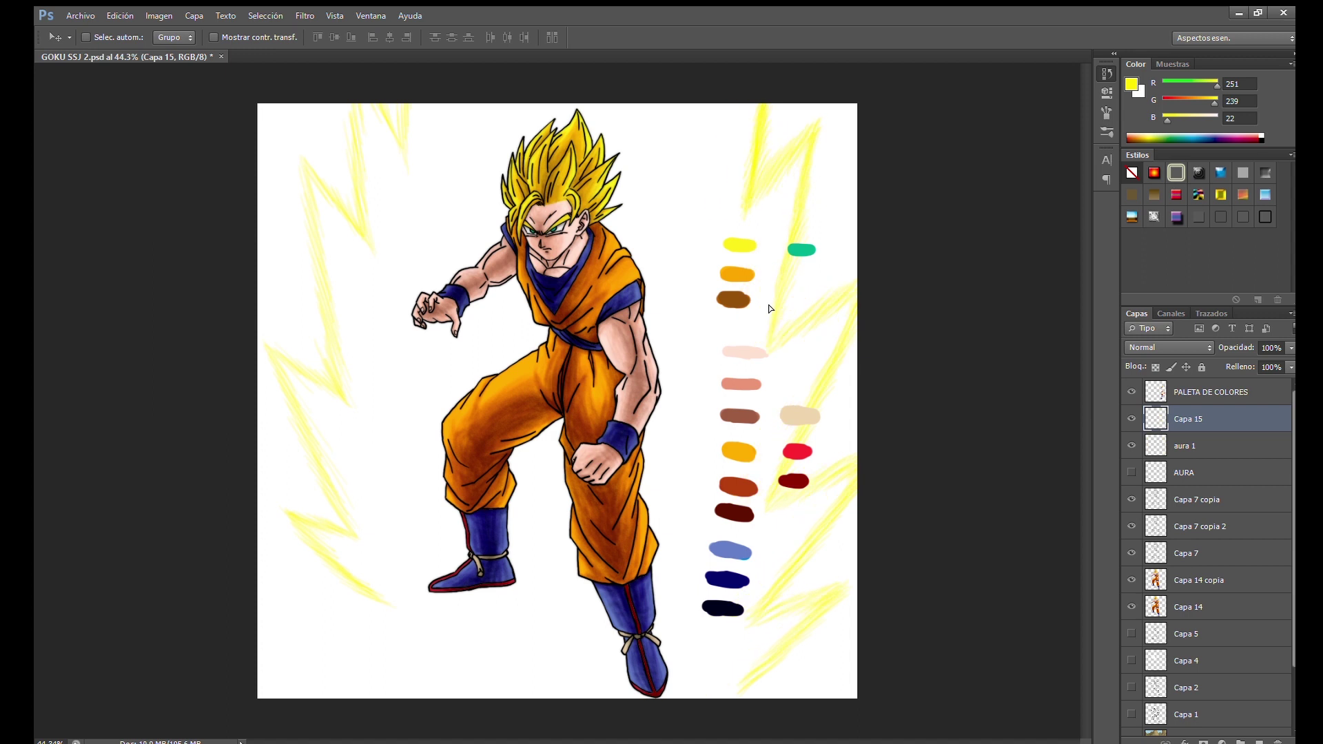
{"action": "double_click", "coordinate": [1196, 419]}
{"action": "type", "text": "aura 2"}
{"action": "left_click", "coordinate": [1190, 456]}
Add a new background layer and fill it with solid black
{"action": "key", "text": "e"}
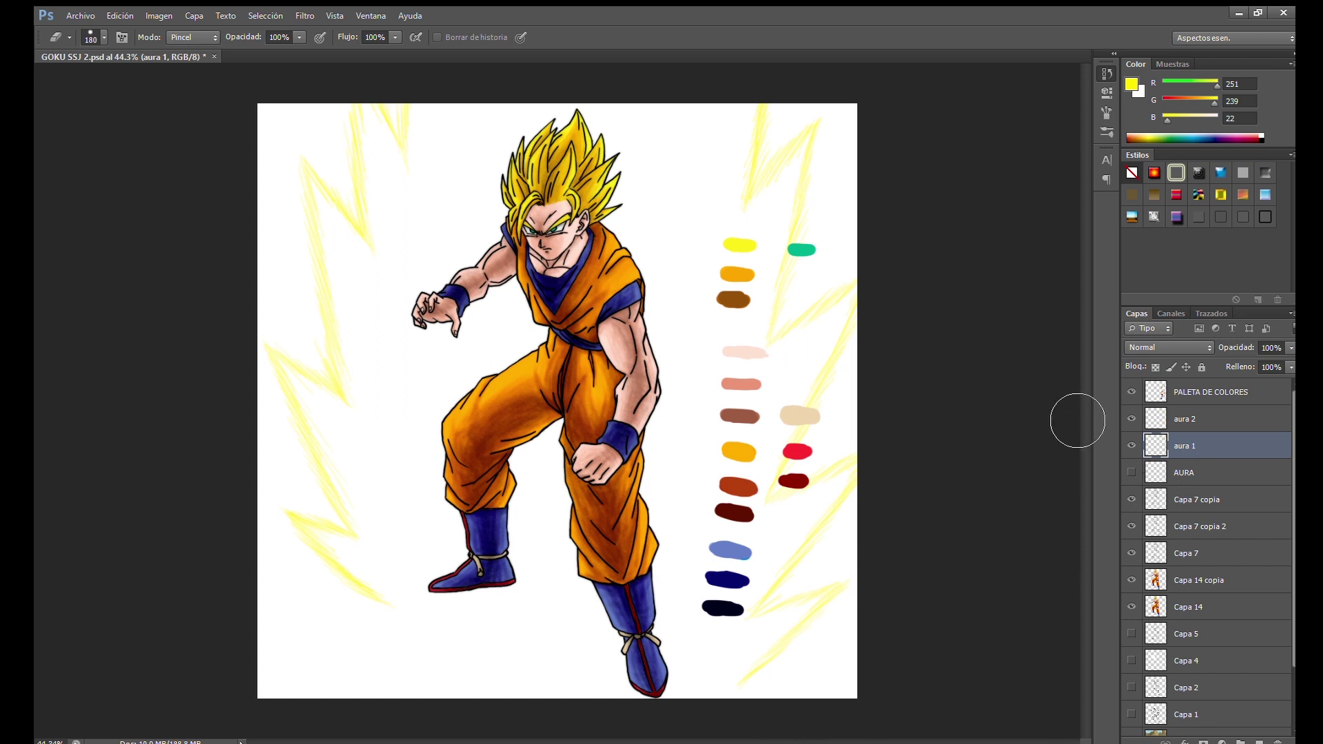
{"action": "scroll", "coordinate": [1275, 660], "scroll_direction": "down", "scroll_amount": 3}
{"action": "left_click", "coordinate": [1131, 668]}
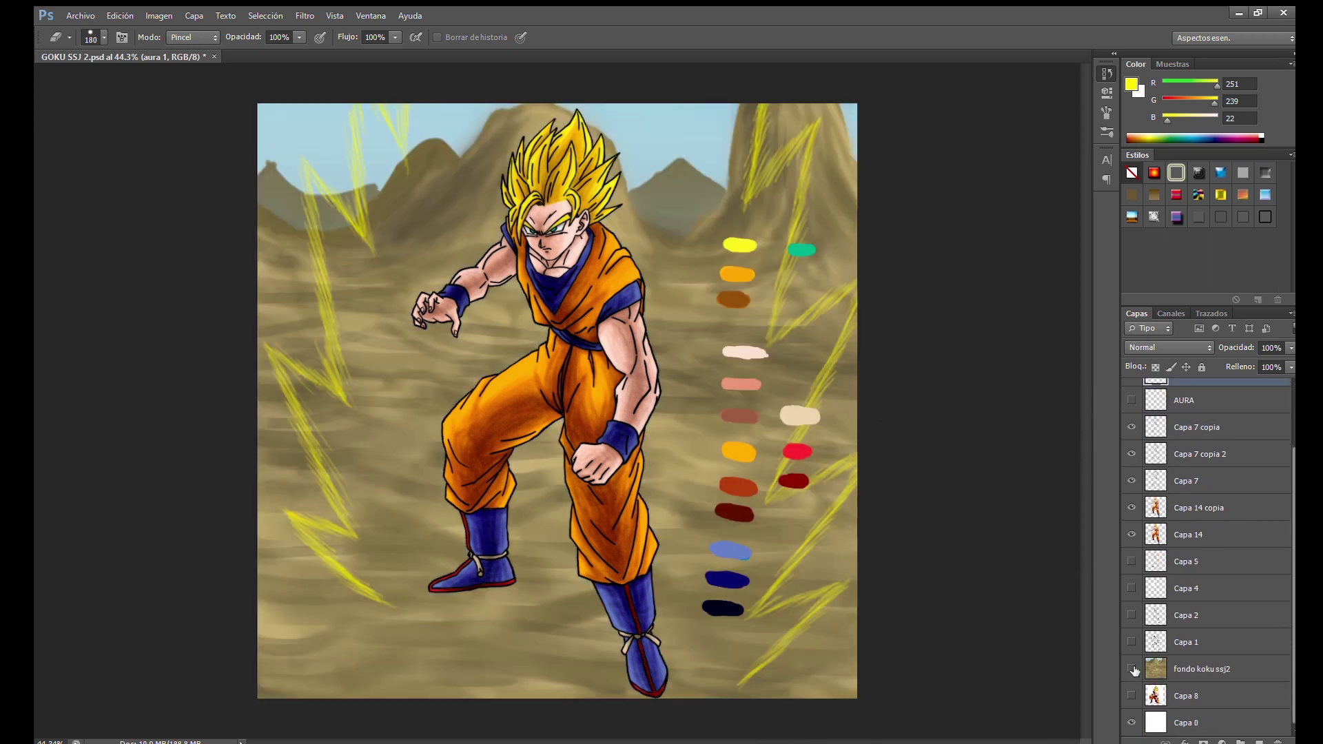
{"action": "left_click", "coordinate": [1214, 692]}
{"action": "key", "text": "ctrl+shift+alt+n"}
{"action": "key", "text": "g"}
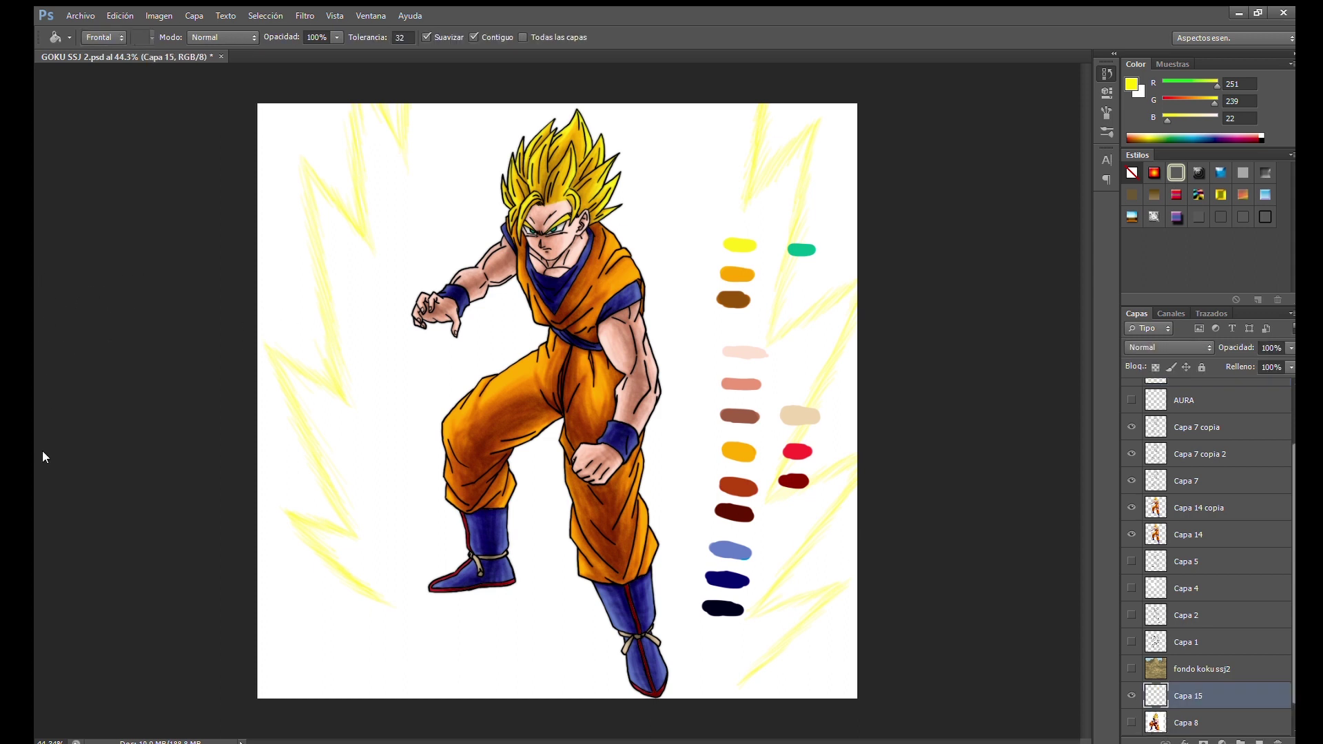
{"action": "key", "text": "shift+g"}
{"action": "key", "text": "d"}
{"action": "left_click", "coordinate": [557, 649]}
Undo the blur on aura 1 and apply Motion Blur to the aura 2 strokes
{"action": "scroll", "coordinate": [1206, 551], "scroll_direction": "up", "scroll_amount": 3}
{"action": "left_click", "coordinate": [1184, 446]}
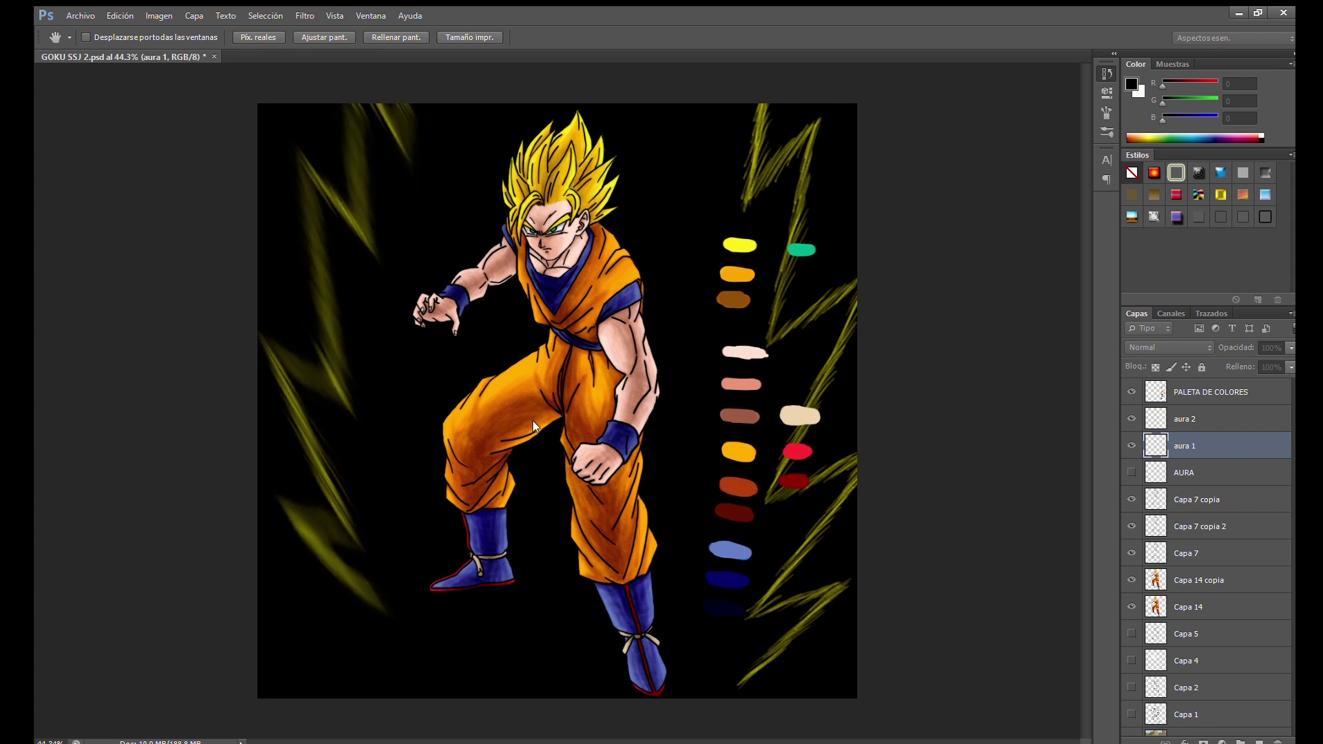
{"action": "key", "text": "ctrl+z"}
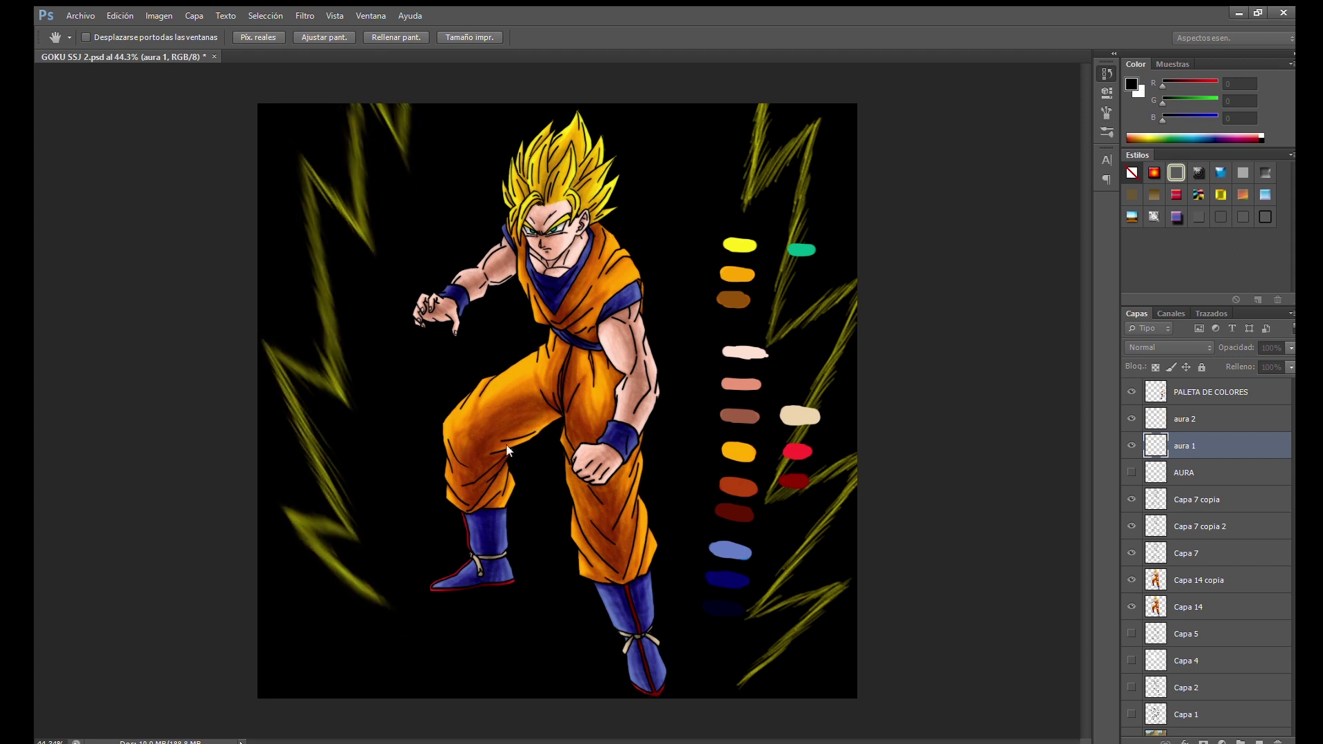
{"action": "key", "text": "g"}
{"action": "left_click", "coordinate": [1163, 423]}
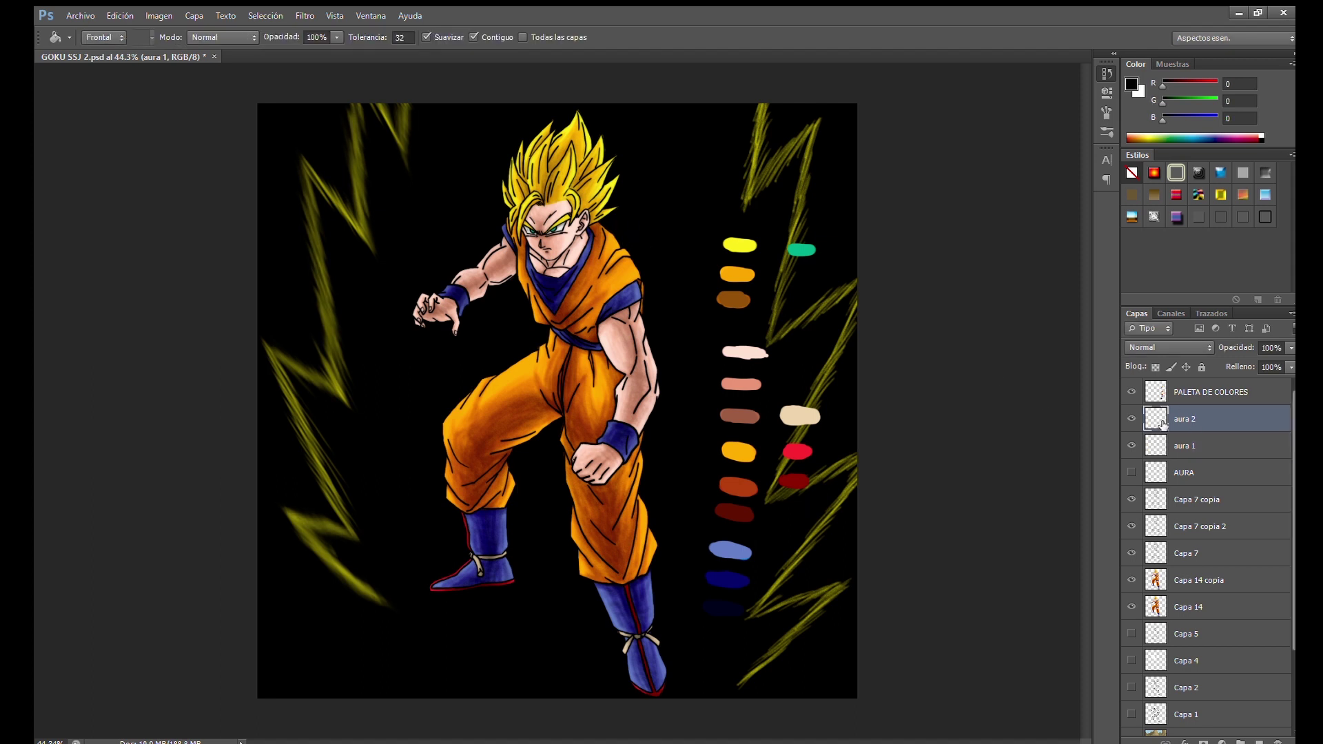
{"action": "key", "text": "ctrl+f"}
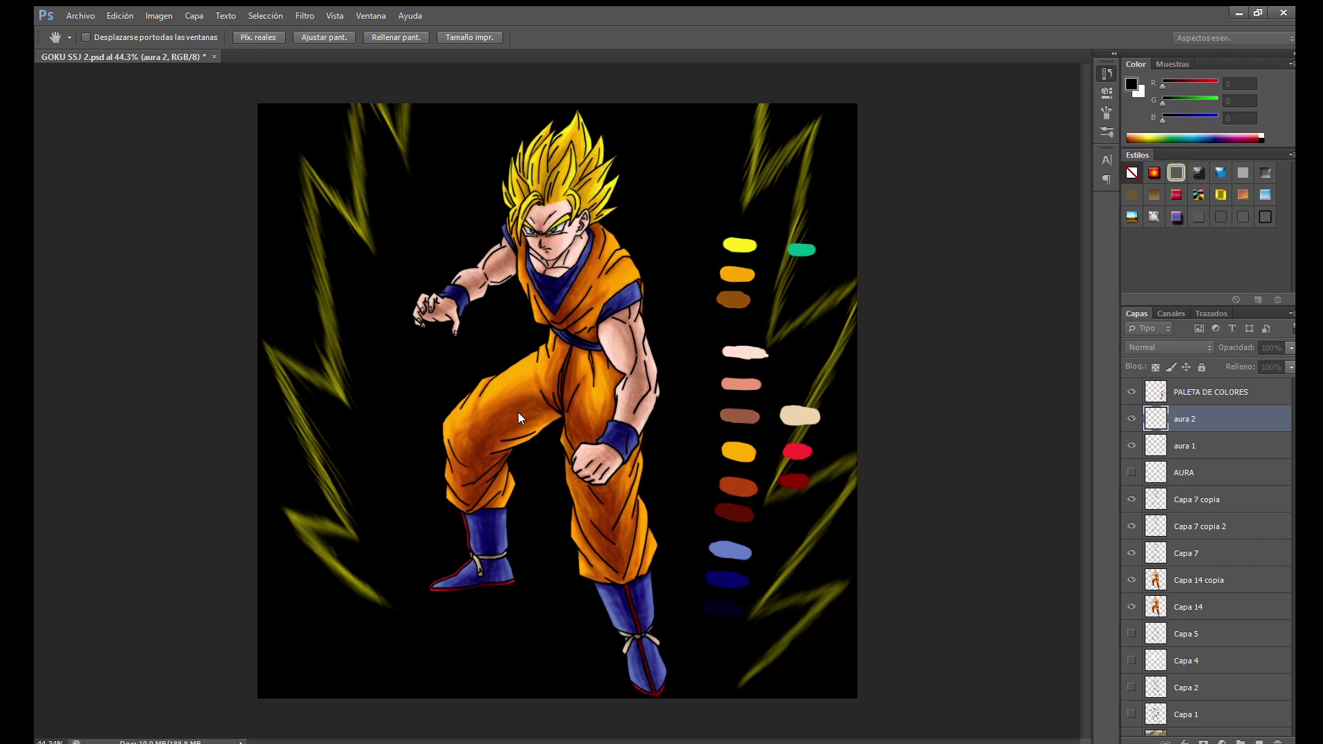
{"action": "key", "text": "g"}
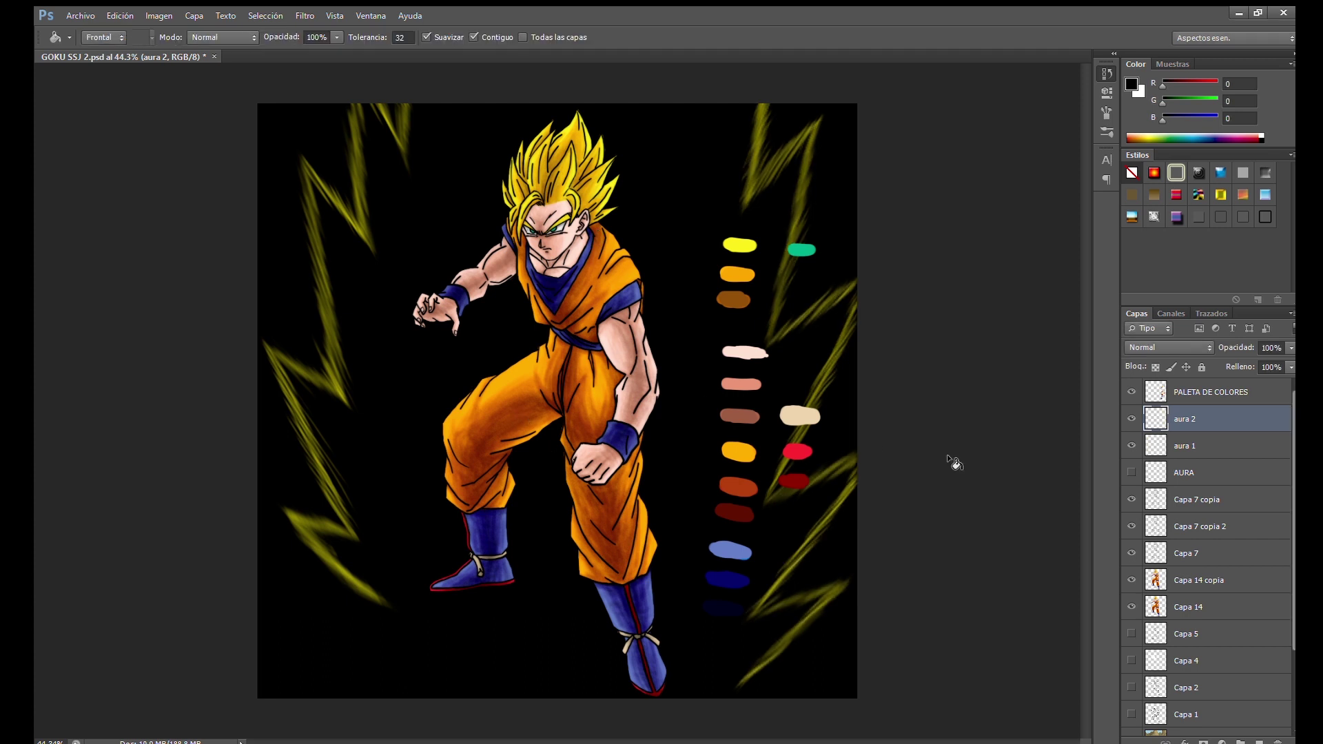
Pick yellow for the brush, add a layer named aura 3, and hide PALETA DE COLORES
{"action": "key", "text": "b"}
{"action": "left_click", "coordinate": [739, 245], "text": "alt"}
{"action": "left_click", "coordinate": [1259, 741]}
{"action": "double_click", "coordinate": [1192, 419]}
{"action": "type", "text": "au"}
{"action": "key", "text": "Return"}
{"action": "left_click", "coordinate": [1132, 391]}
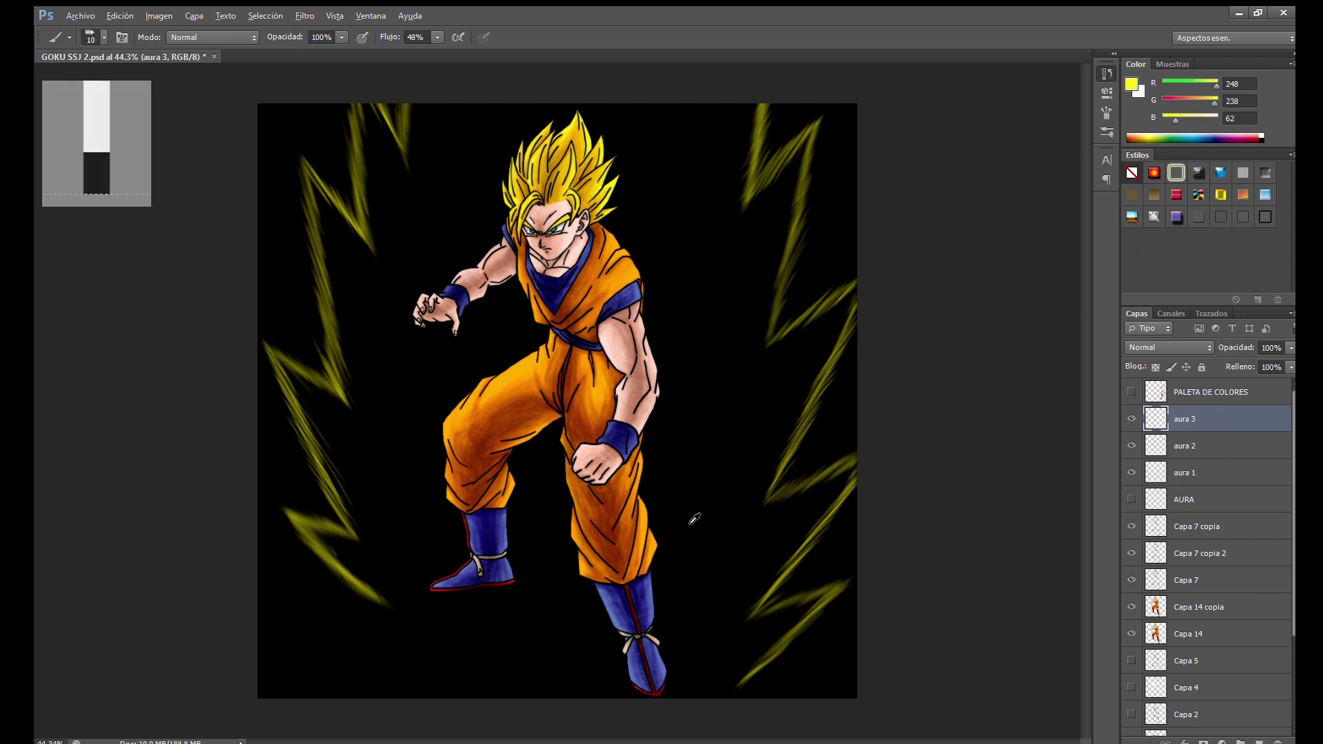
Paint faint yellow lightning zigzags by the lower-left lightning and Goku's torso
{"action": "scroll", "coordinate": [693, 518], "scroll_direction": "up", "scroll_amount": 1}
{"action": "scroll", "coordinate": [578, 295], "scroll_direction": "up", "scroll_amount": 2}
{"action": "scroll", "coordinate": [578, 295], "scroll_direction": "up", "scroll_amount": 2}
{"action": "scroll", "coordinate": [612, 284], "scroll_direction": "down", "scroll_amount": 1}
{"action": "scroll", "coordinate": [617, 287], "scroll_direction": "down", "scroll_amount": 1}
{"action": "mouse_move", "coordinate": [336, 638]}
{"action": "left_mouse_down"}
{"action": "mouse_move", "coordinate": [316, 559]}
{"action": "mouse_move", "coordinate": [331, 578]}
{"action": "mouse_move", "coordinate": [336, 515]}
{"action": "mouse_move", "coordinate": [354, 560]}
{"action": "left_mouse_up"}
{"action": "scroll", "coordinate": [372, 574], "scroll_direction": "up", "scroll_amount": 4}
{"action": "mouse_move", "coordinate": [293, 661]}
{"action": "left_mouse_down"}
{"action": "mouse_move", "coordinate": [267, 551]}
{"action": "mouse_move", "coordinate": [269, 477]}
{"action": "mouse_move", "coordinate": [316, 478]}
{"action": "mouse_move", "coordinate": [387, 552]}
{"action": "mouse_move", "coordinate": [366, 362]}
{"action": "mouse_move", "coordinate": [413, 601]}
{"action": "left_mouse_up"}
{"action": "mouse_move", "coordinate": [255, 328]}
{"action": "left_mouse_down"}
{"action": "mouse_move", "coordinate": [307, 544]}
{"action": "mouse_move", "coordinate": [351, 451]}
{"action": "left_mouse_up"}
{"action": "left_click_drag", "start_coordinate": [279, 356], "coordinate": [383, 496]}
{"action": "left_click_drag", "start_coordinate": [252, 303], "coordinate": [307, 551]}
{"action": "left_click_drag", "start_coordinate": [366, 463], "coordinate": [357, 360]}
Paint more yellow lightning strokes to the right of Goku, then fit the image in view
{"action": "scroll", "coordinate": [378, 304], "scroll_direction": "down", "scroll_amount": 3}
{"action": "mouse_move", "coordinate": [303, 624]}
{"action": "left_mouse_down"}
{"action": "mouse_move", "coordinate": [275, 448]}
{"action": "mouse_move", "coordinate": [336, 275]}
{"action": "mouse_move", "coordinate": [410, 359]}
{"action": "mouse_move", "coordinate": [399, 199]}
{"action": "mouse_move", "coordinate": [524, 407]}
{"action": "left_mouse_up"}
{"action": "scroll", "coordinate": [354, 451], "scroll_direction": "up", "scroll_amount": 8}
{"action": "mouse_move", "coordinate": [475, 207]}
{"action": "left_mouse_down"}
{"action": "mouse_move", "coordinate": [498, 298]}
{"action": "mouse_move", "coordinate": [452, 353]}
{"action": "left_mouse_up"}
{"action": "scroll", "coordinate": [432, 186], "scroll_direction": "down", "scroll_amount": 5}
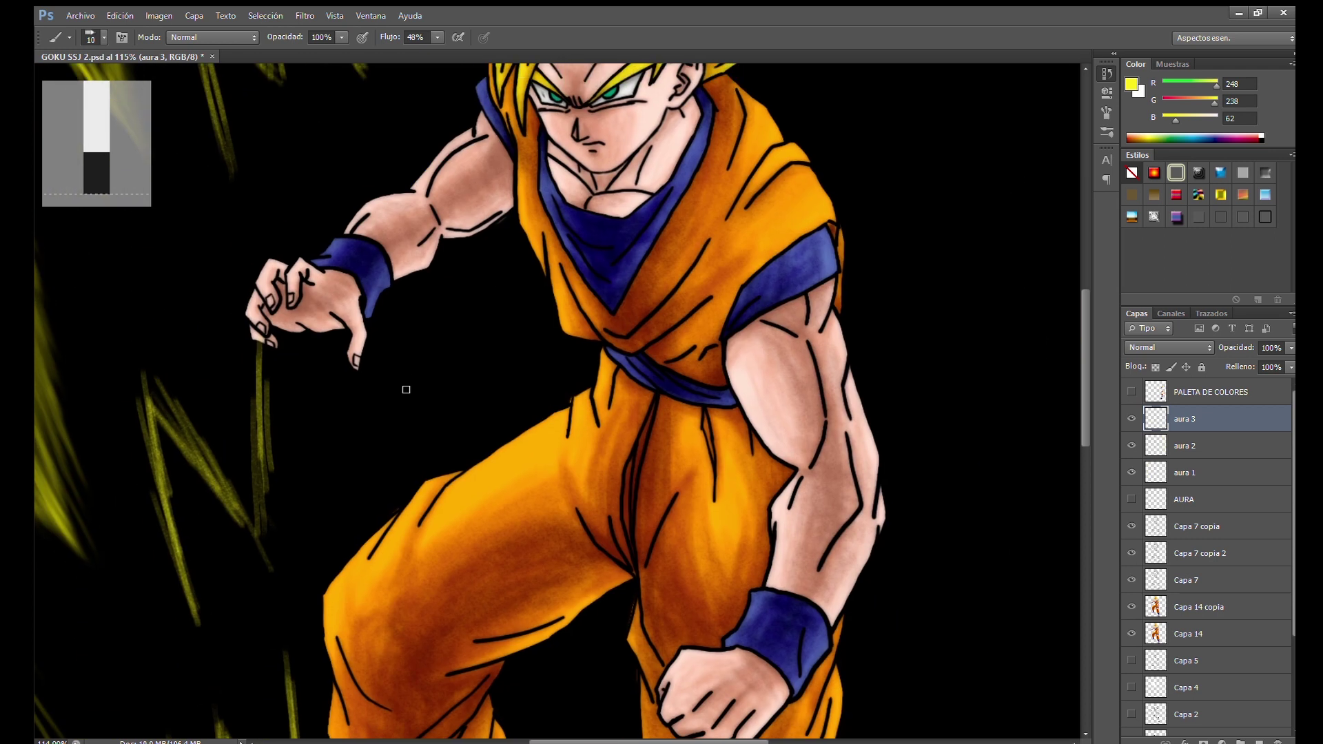
{"action": "left_click_drag", "start_coordinate": [402, 427], "coordinate": [389, 211]}
{"action": "left_click_drag", "start_coordinate": [482, 355], "coordinate": [410, 203]}
{"action": "scroll", "coordinate": [399, 189], "scroll_direction": "down", "scroll_amount": 6}
{"action": "left_click_drag", "start_coordinate": [413, 496], "coordinate": [379, 249]}
{"action": "left_click_drag", "start_coordinate": [441, 329], "coordinate": [525, 443]}
{"action": "key", "text": "ctrl+0"}
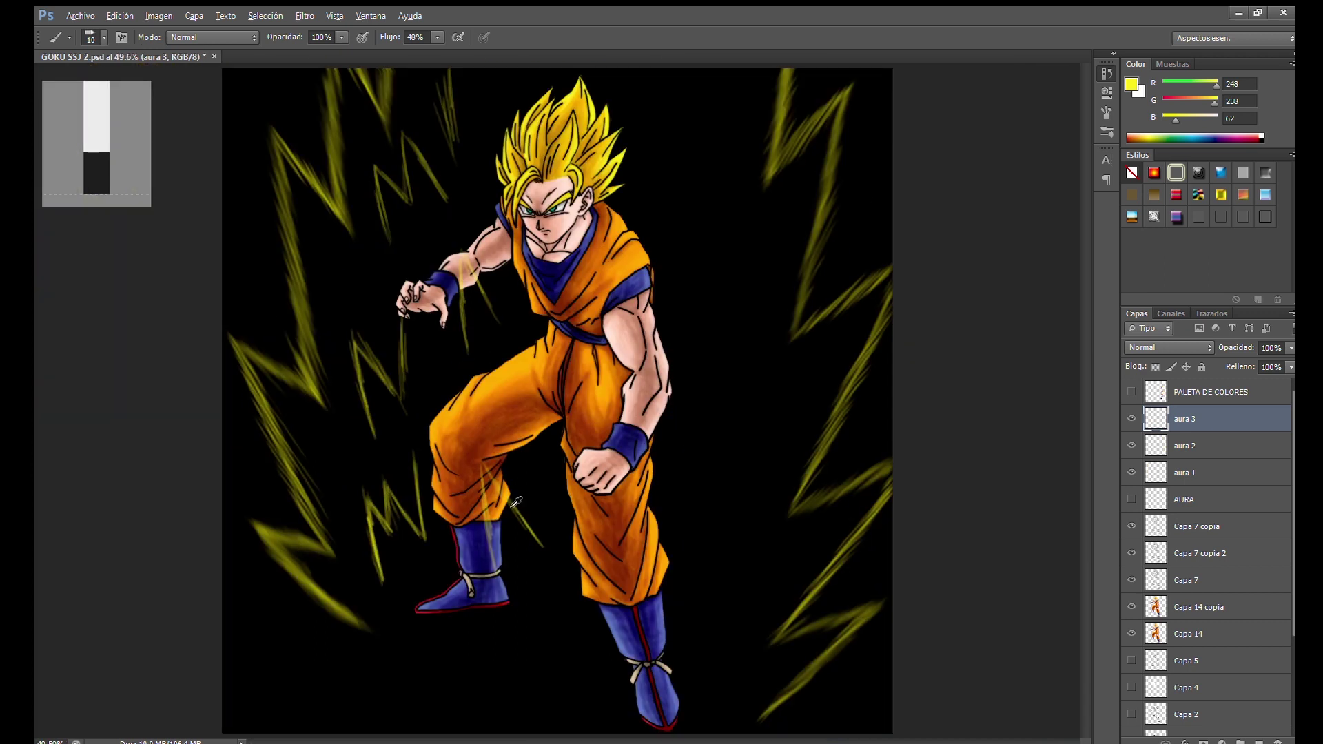
Add a layer named aura 4 and paint yellow aura strokes beside Goku's shoulder and arm
{"action": "left_click", "coordinate": [1240, 742]}
{"action": "double_click", "coordinate": [1179, 418]}
{"action": "type", "text": "aura 4"}
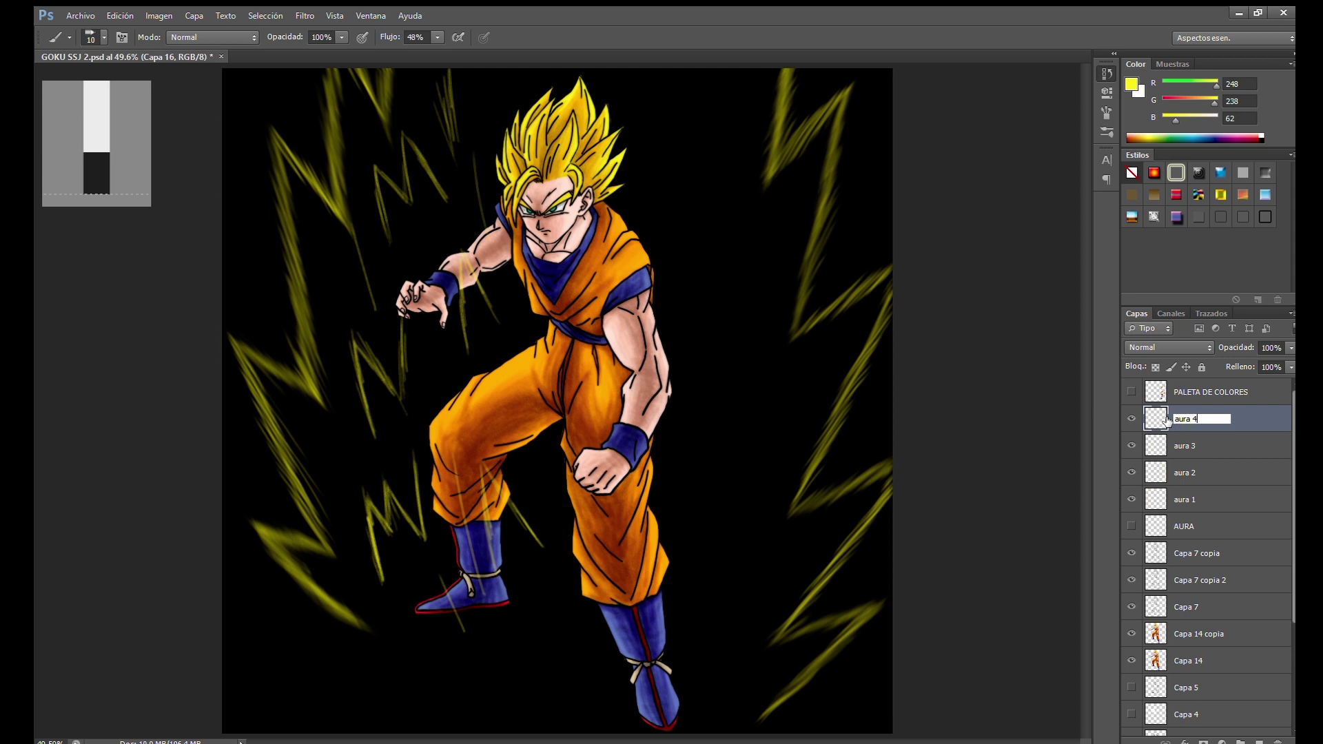
{"action": "key", "text": "Return"}
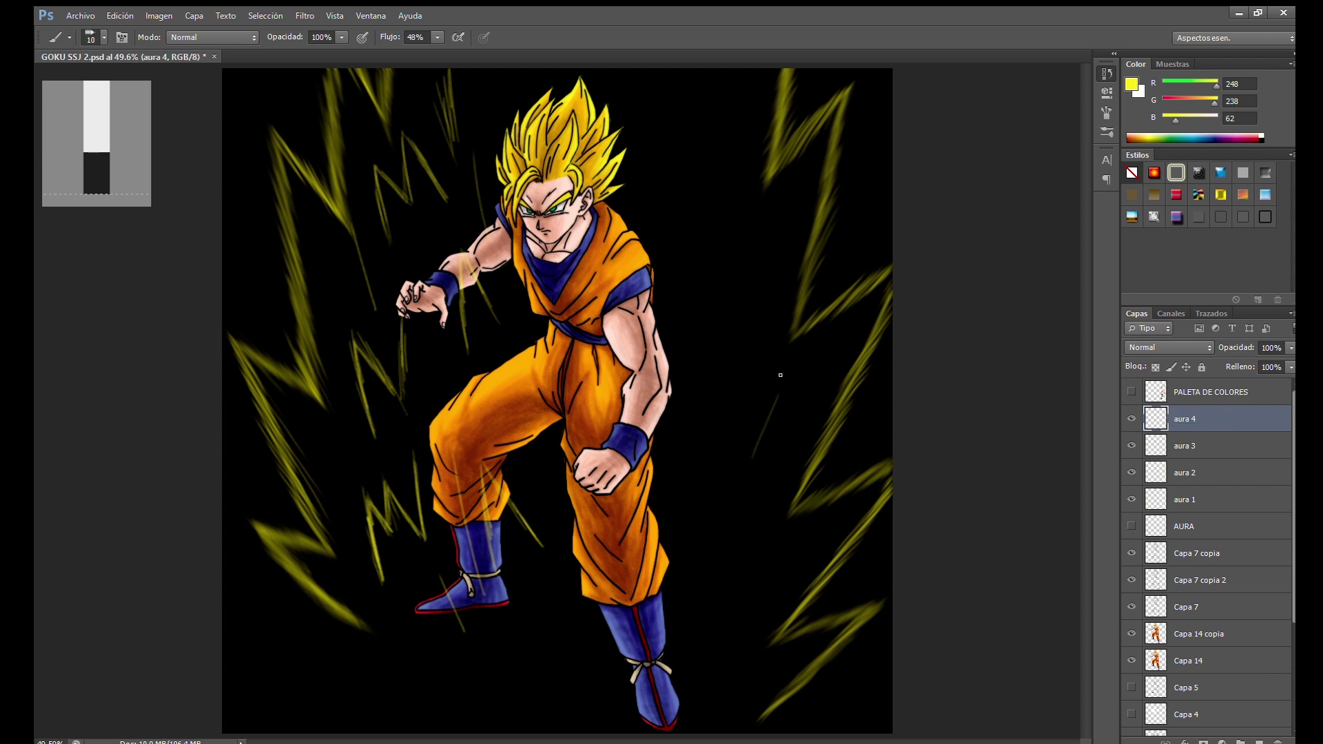
{"action": "scroll", "coordinate": [765, 413], "scroll_direction": "up", "scroll_amount": 2}
{"action": "mouse_move", "coordinate": [703, 413]}
{"action": "left_mouse_down"}
{"action": "mouse_move", "coordinate": [786, 313]}
{"action": "mouse_move", "coordinate": [764, 327]}
{"action": "mouse_move", "coordinate": [720, 272]}
{"action": "left_mouse_up"}
{"action": "left_click_drag", "start_coordinate": [689, 382], "coordinate": [726, 241]}
{"action": "mouse_move", "coordinate": [615, 263]}
{"action": "left_mouse_down"}
{"action": "mouse_move", "coordinate": [564, 411]}
{"action": "mouse_move", "coordinate": [615, 272]}
{"action": "left_mouse_up"}
{"action": "left_click_drag", "start_coordinate": [565, 420], "coordinate": [641, 324]}
{"action": "left_click_drag", "start_coordinate": [593, 385], "coordinate": [665, 303]}
Paint more thin yellow strokes beside the arm and above Goku's shoulder
{"action": "mouse_move", "coordinate": [559, 323]}
{"action": "left_mouse_down"}
{"action": "mouse_move", "coordinate": [614, 277]}
{"action": "mouse_move", "coordinate": [586, 298]}
{"action": "left_mouse_up"}
{"action": "mouse_move", "coordinate": [540, 342]}
{"action": "left_mouse_down"}
{"action": "mouse_move", "coordinate": [557, 274]}
{"action": "mouse_move", "coordinate": [525, 386]}
{"action": "left_mouse_up"}
{"action": "mouse_move", "coordinate": [451, 303]}
{"action": "left_mouse_down"}
{"action": "mouse_move", "coordinate": [507, 233]}
{"action": "mouse_move", "coordinate": [496, 330]}
{"action": "mouse_move", "coordinate": [576, 230]}
{"action": "mouse_move", "coordinate": [565, 329]}
{"action": "left_mouse_up"}
{"action": "scroll", "coordinate": [565, 329], "scroll_direction": "down", "scroll_amount": 8}
{"action": "mouse_move", "coordinate": [537, 475]}
{"action": "left_mouse_down"}
{"action": "mouse_move", "coordinate": [587, 322]}
{"action": "mouse_move", "coordinate": [623, 392]}
{"action": "mouse_move", "coordinate": [653, 397]}
{"action": "mouse_move", "coordinate": [633, 480]}
{"action": "mouse_move", "coordinate": [760, 382]}
{"action": "left_mouse_up"}
{"action": "scroll", "coordinate": [627, 399], "scroll_direction": "up", "scroll_amount": 3}
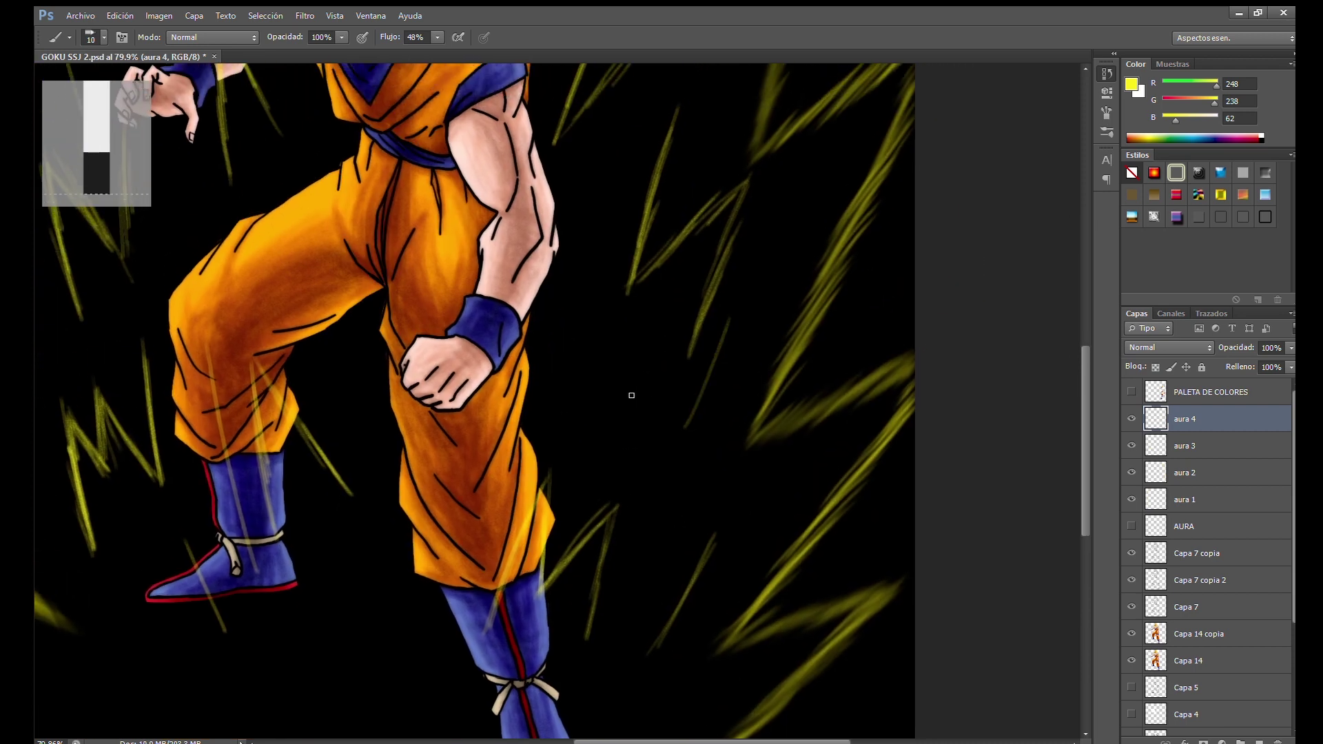
{"action": "scroll", "coordinate": [626, 399], "scroll_direction": "down", "scroll_amount": 3}
{"action": "left_click", "coordinate": [1181, 446]}
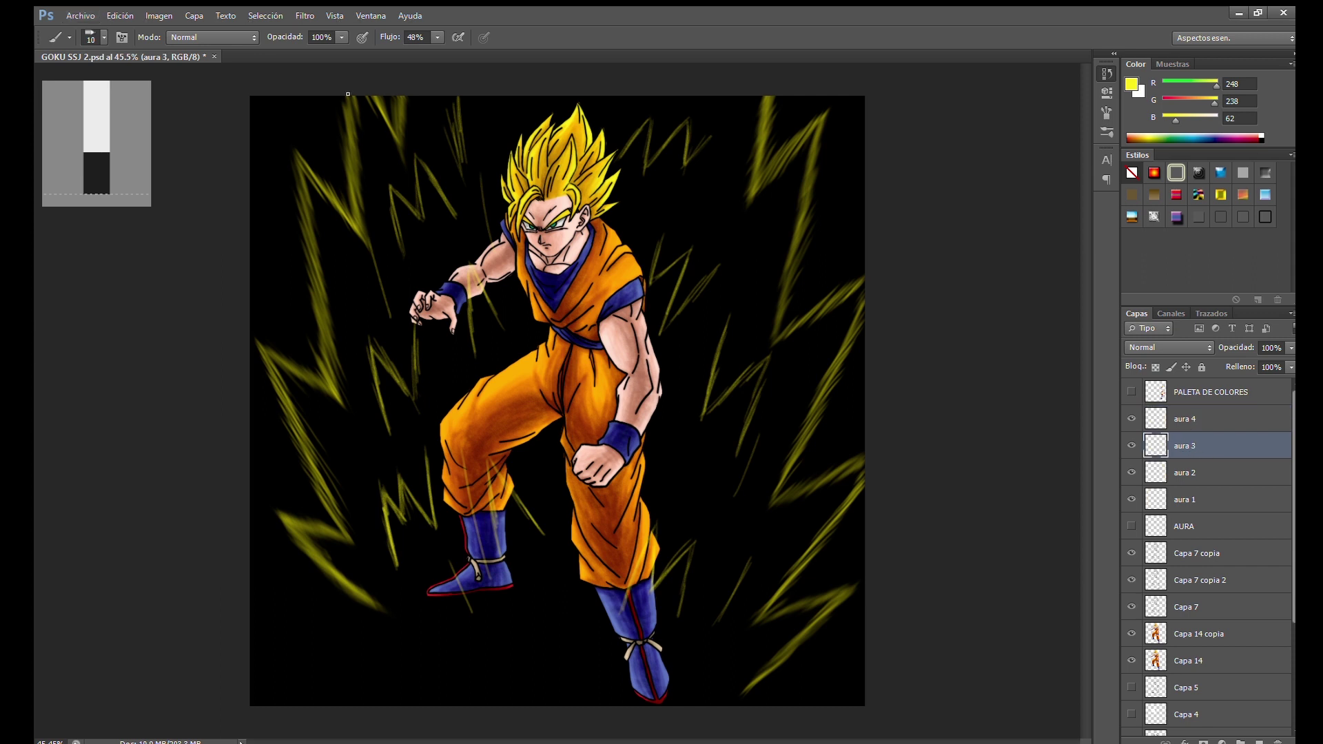
Check the aura layers: test-shift the aura 2 streaks, undo, and toggle aura 3 visibility
{"action": "key", "text": "space"}
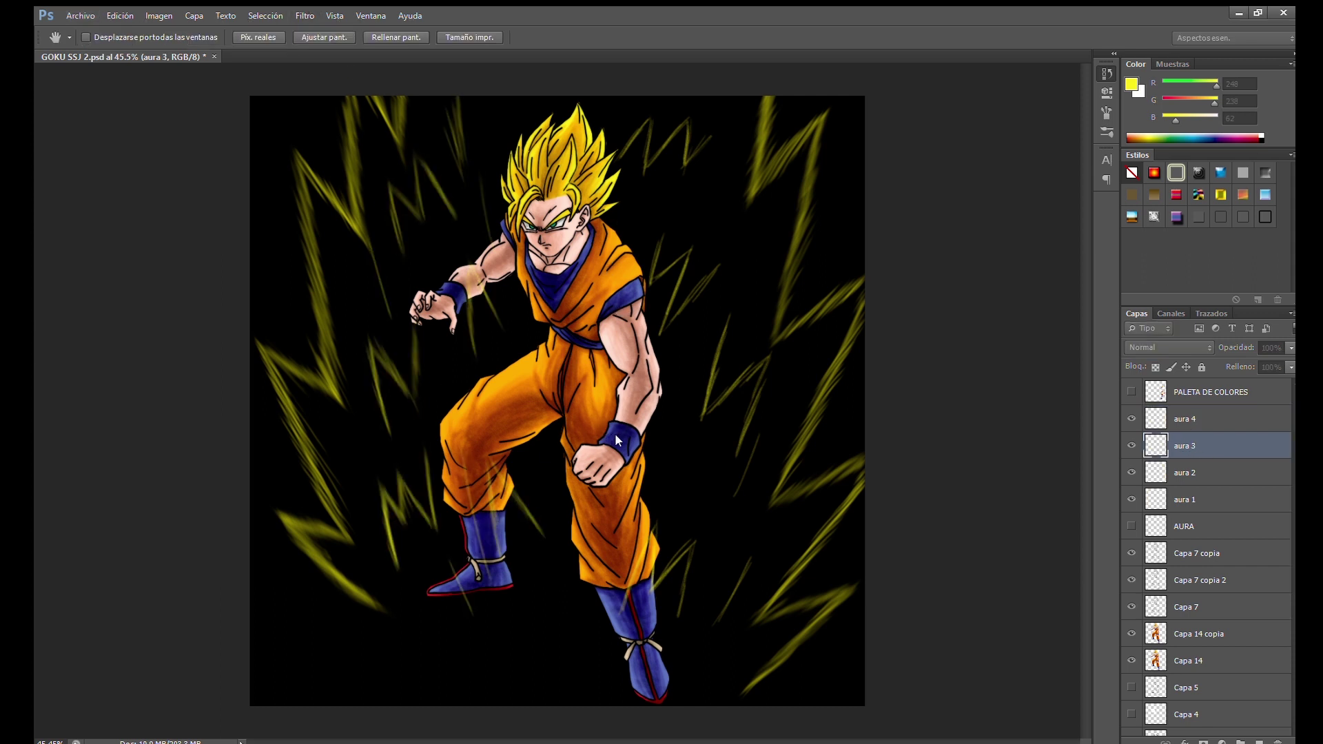
{"action": "key", "text": "alt+bracketright"}
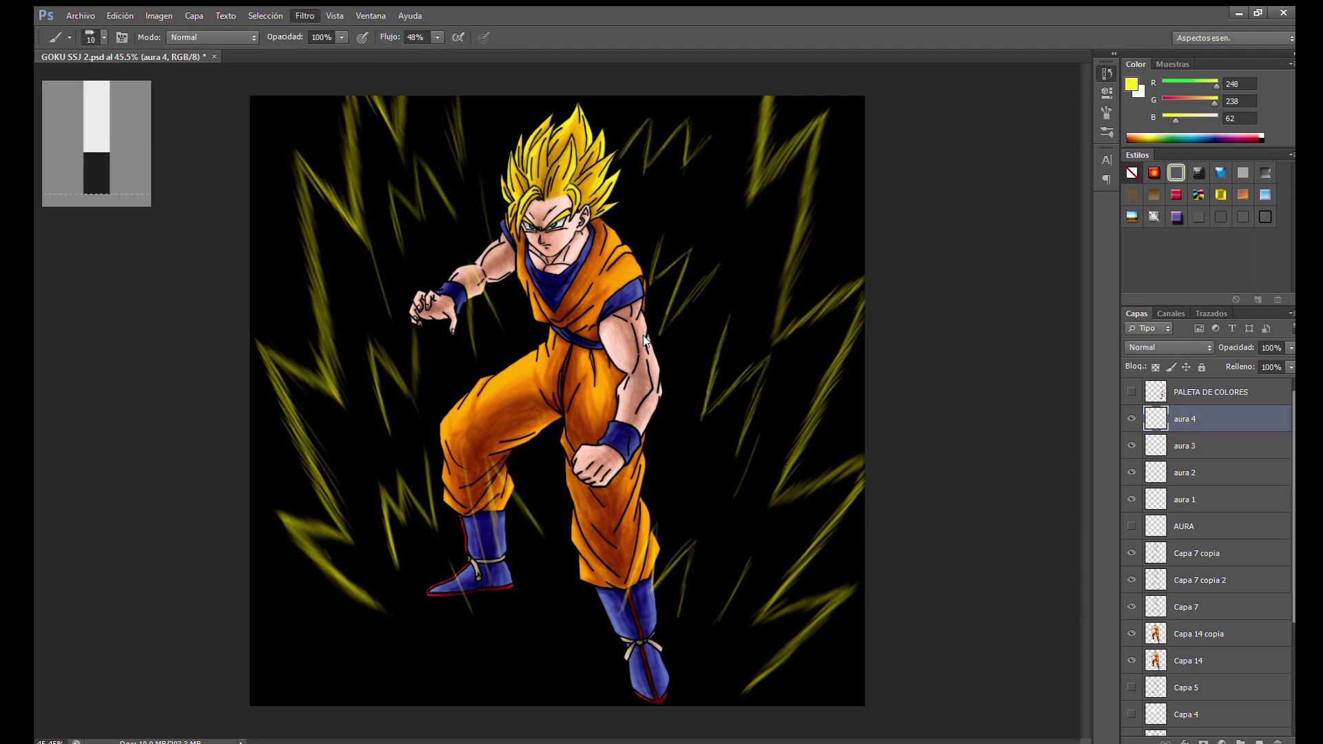
{"action": "key", "text": "space"}
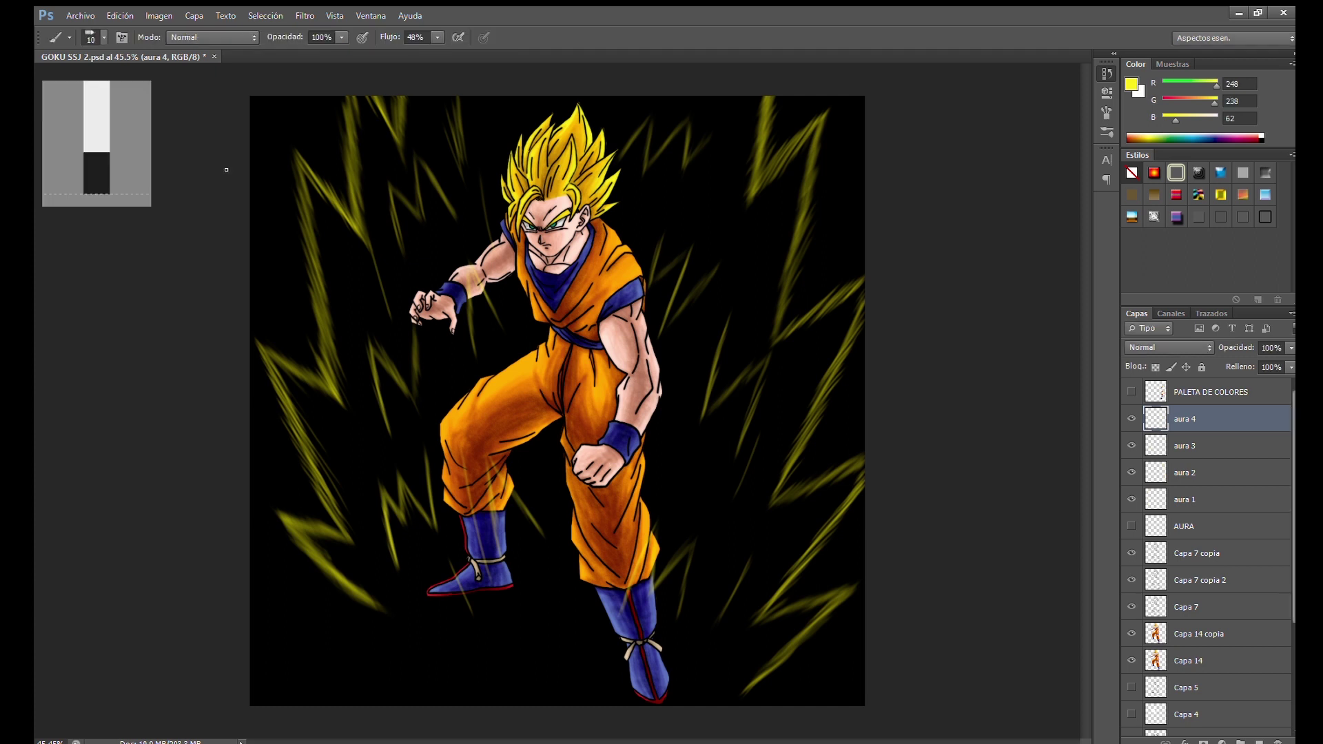
{"action": "key", "text": "v"}
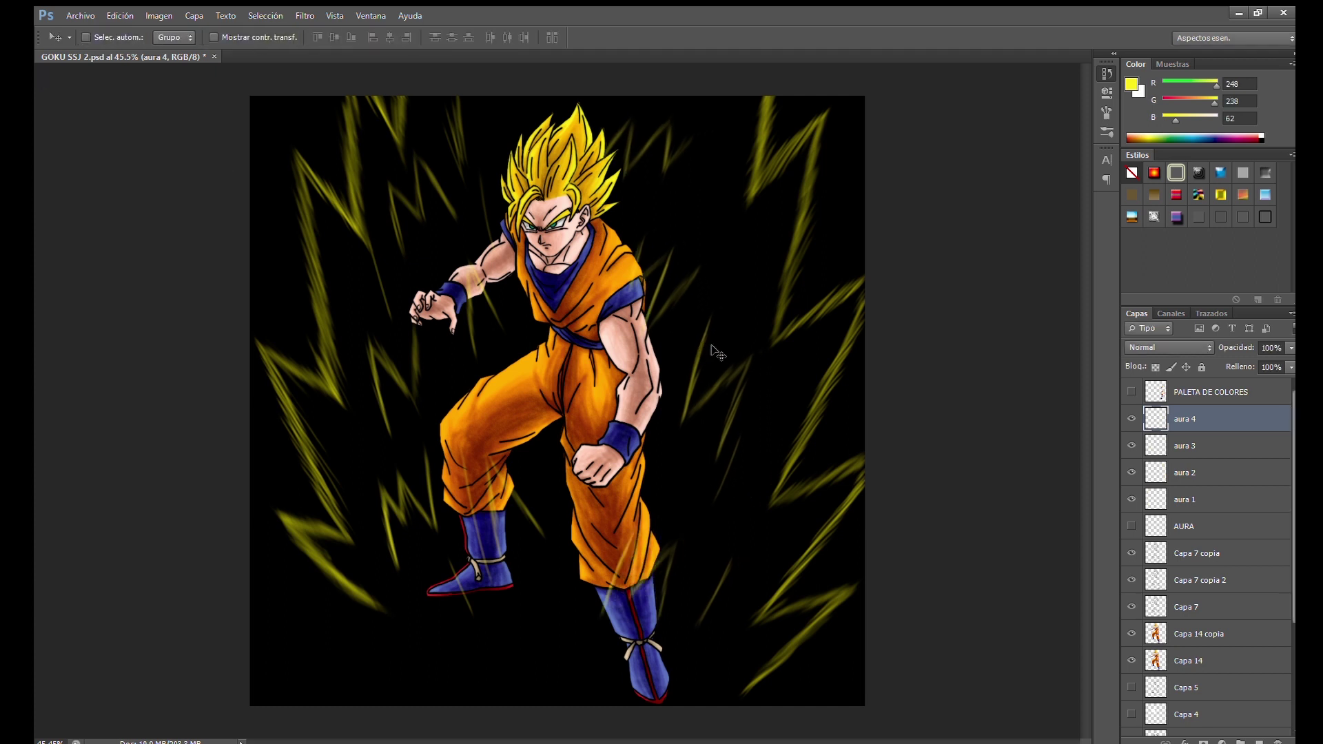
{"action": "left_click", "coordinate": [1183, 471]}
{"action": "left_click_drag", "start_coordinate": [823, 406], "coordinate": [775, 410]}
{"action": "key", "text": "ctrl+z"}
{"action": "left_click", "coordinate": [1183, 445]}
{"action": "left_click", "coordinate": [1131, 445]}
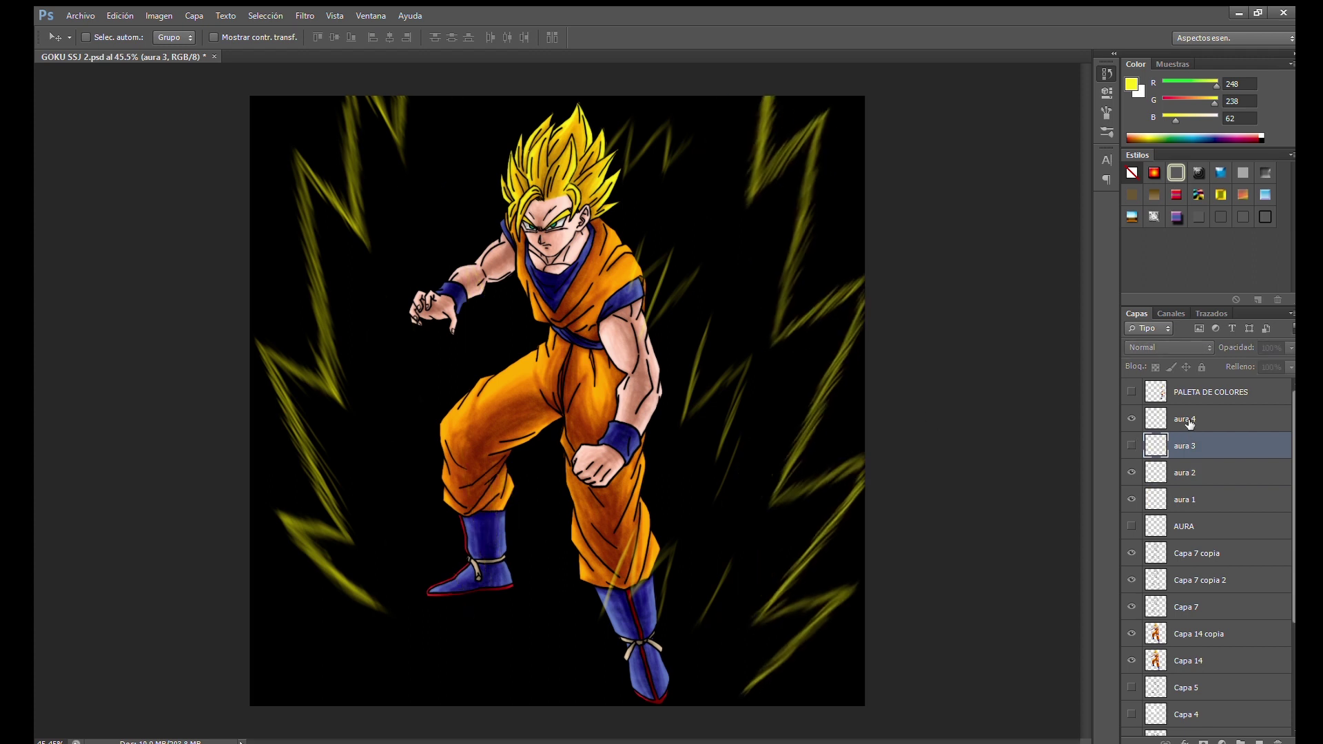
{"action": "left_click", "coordinate": [1171, 418]}
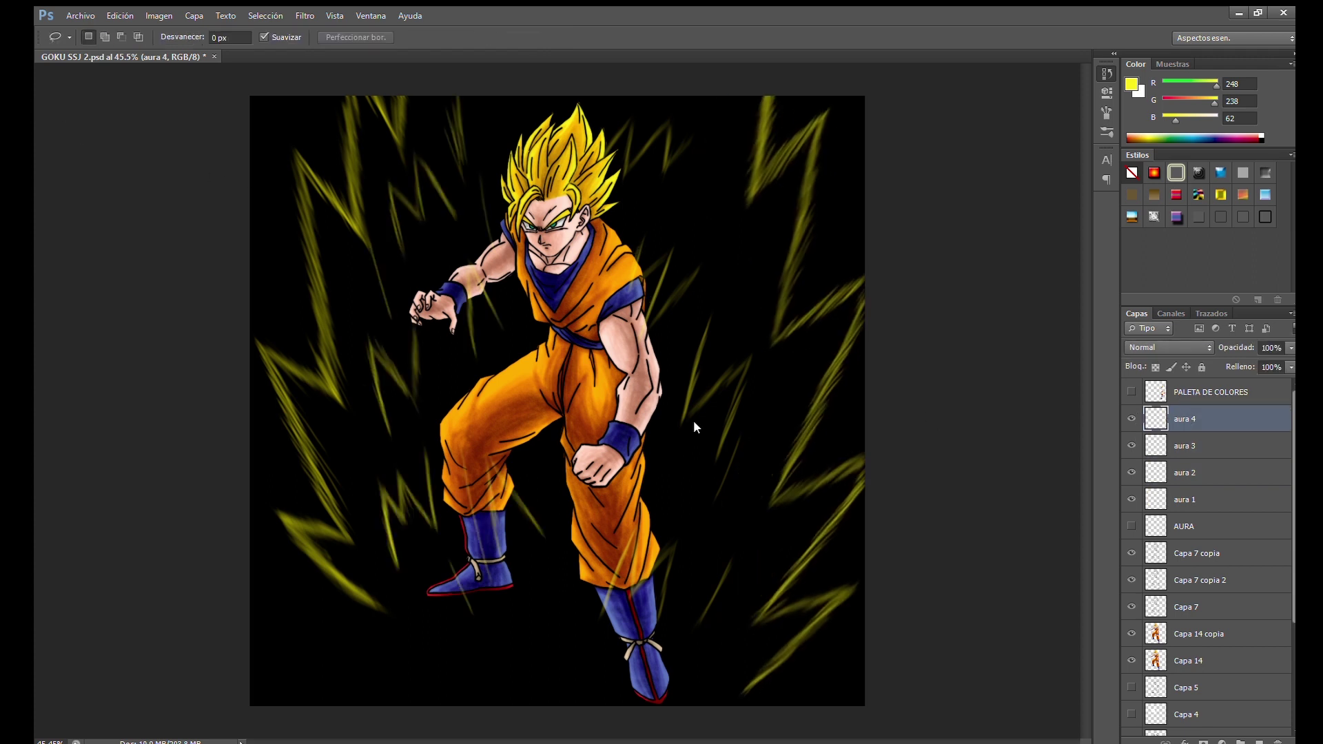
Free-transform the aura 4 strokes to stretch them wider on both sides and further down
{"action": "key", "text": "ctrl+t"}
{"action": "left_click_drag", "start_coordinate": [756, 365], "coordinate": [774, 366]}
{"action": "left_click_drag", "start_coordinate": [591, 366], "coordinate": [578, 379]}
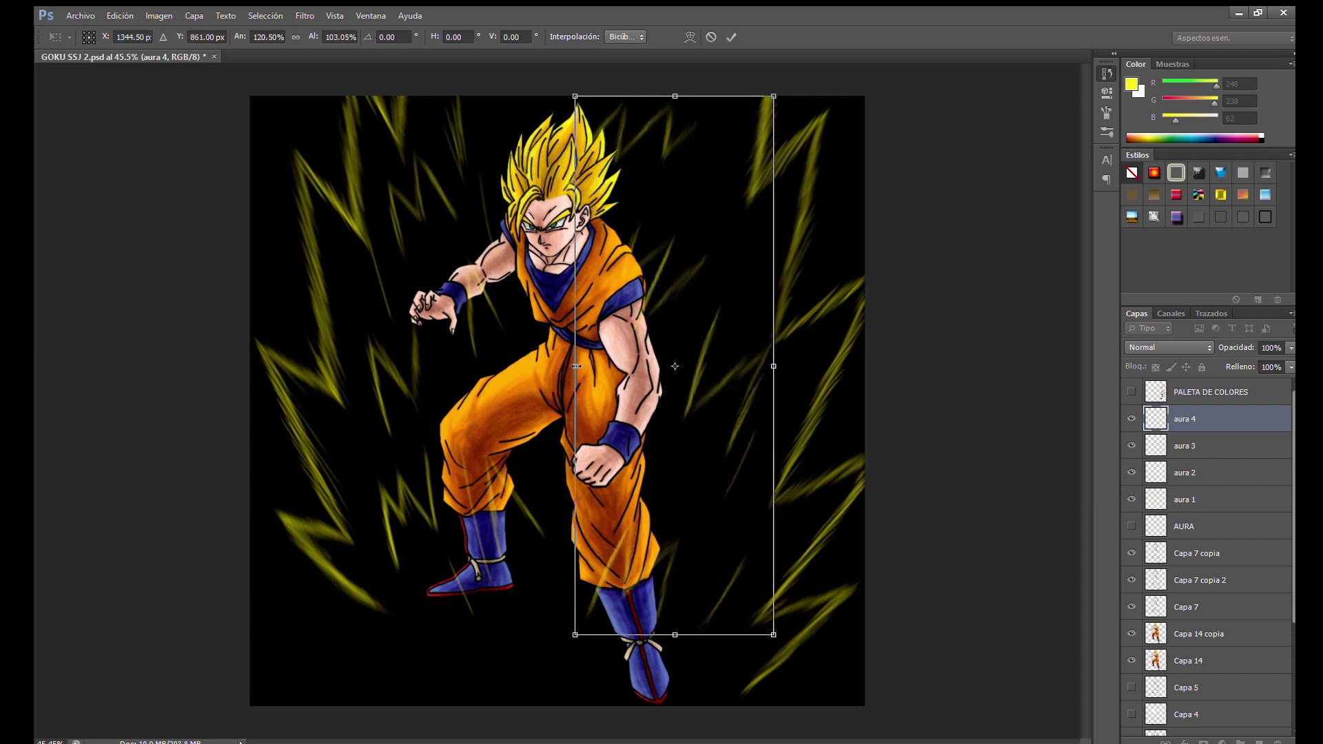
{"action": "left_click_drag", "start_coordinate": [673, 634], "coordinate": [676, 662]}
{"action": "key", "text": "Return"}
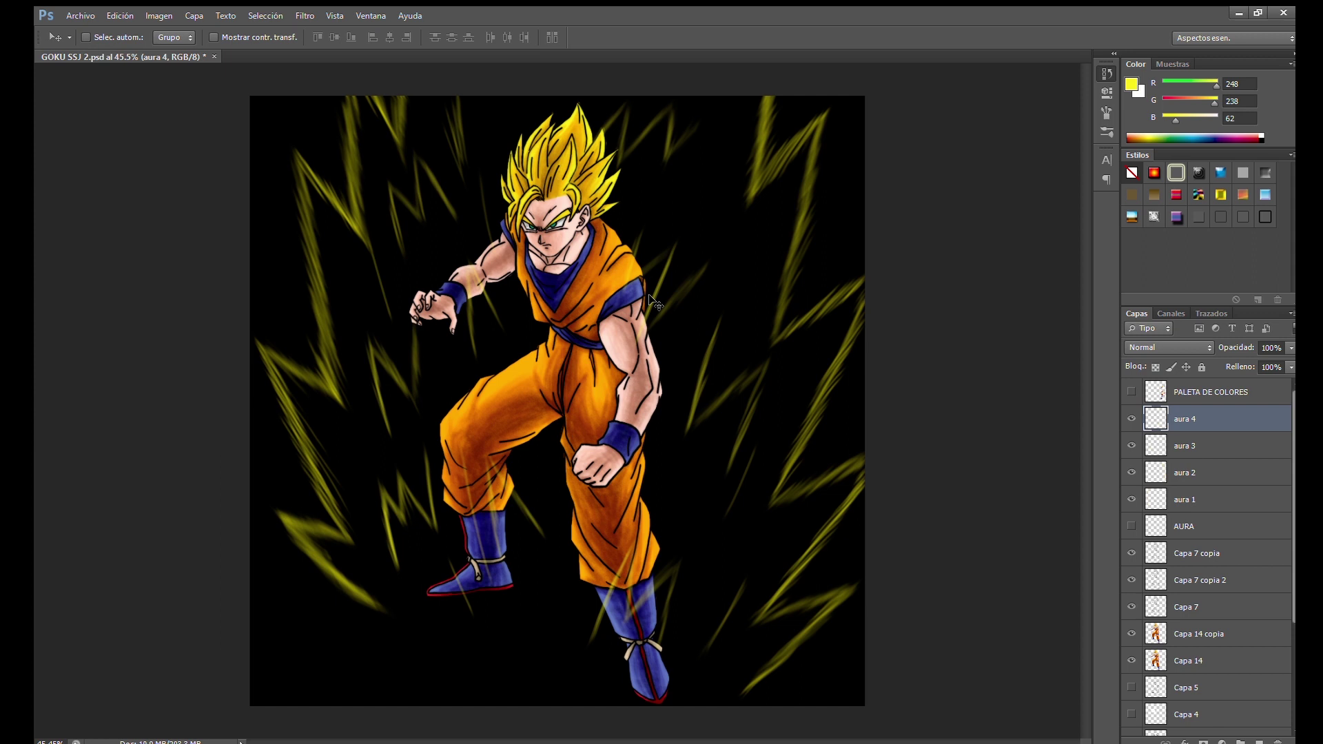
Merge aura layers 1–4, duplicate the result, and merge the copy back for a brighter aura
{"action": "left_click", "coordinate": [1210, 501], "text": "shift"}
{"action": "key", "text": "ctrl+e"}
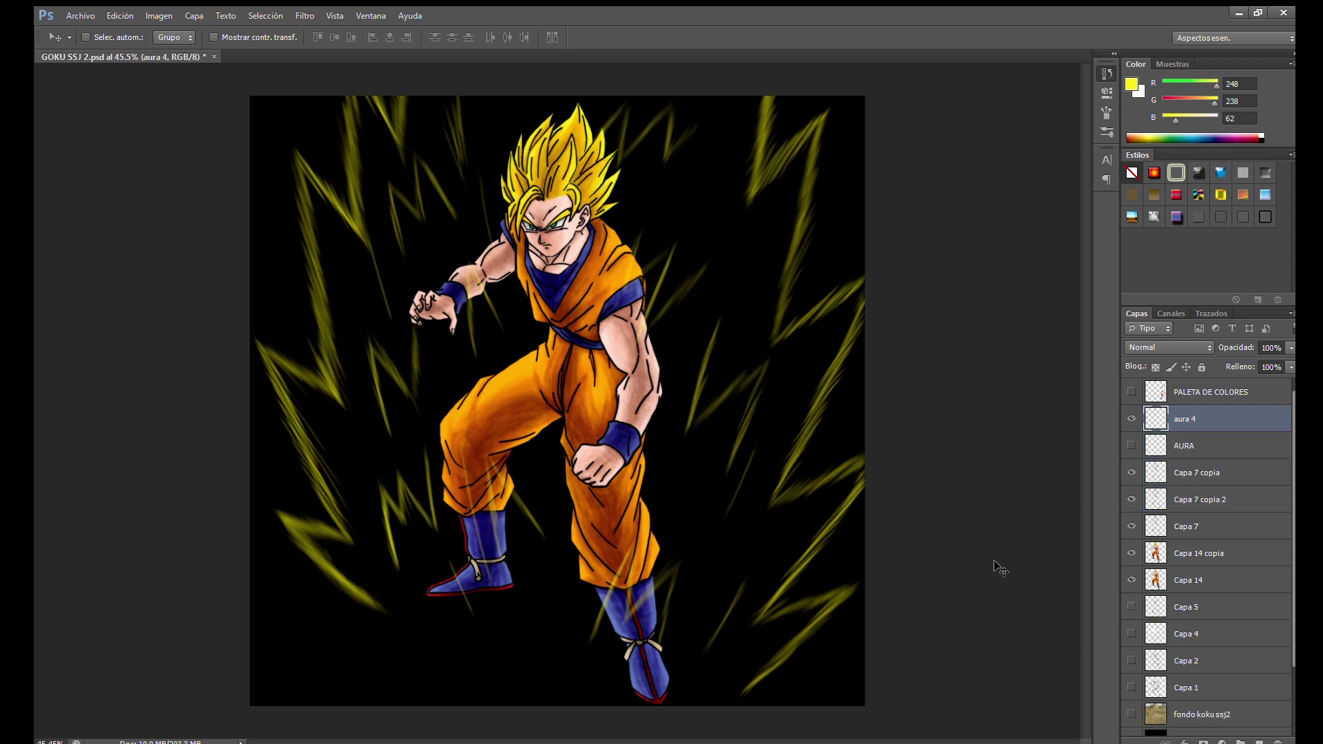
{"action": "key", "text": "ctrl+j"}
{"action": "left_click", "coordinate": [1195, 444], "text": "shift"}
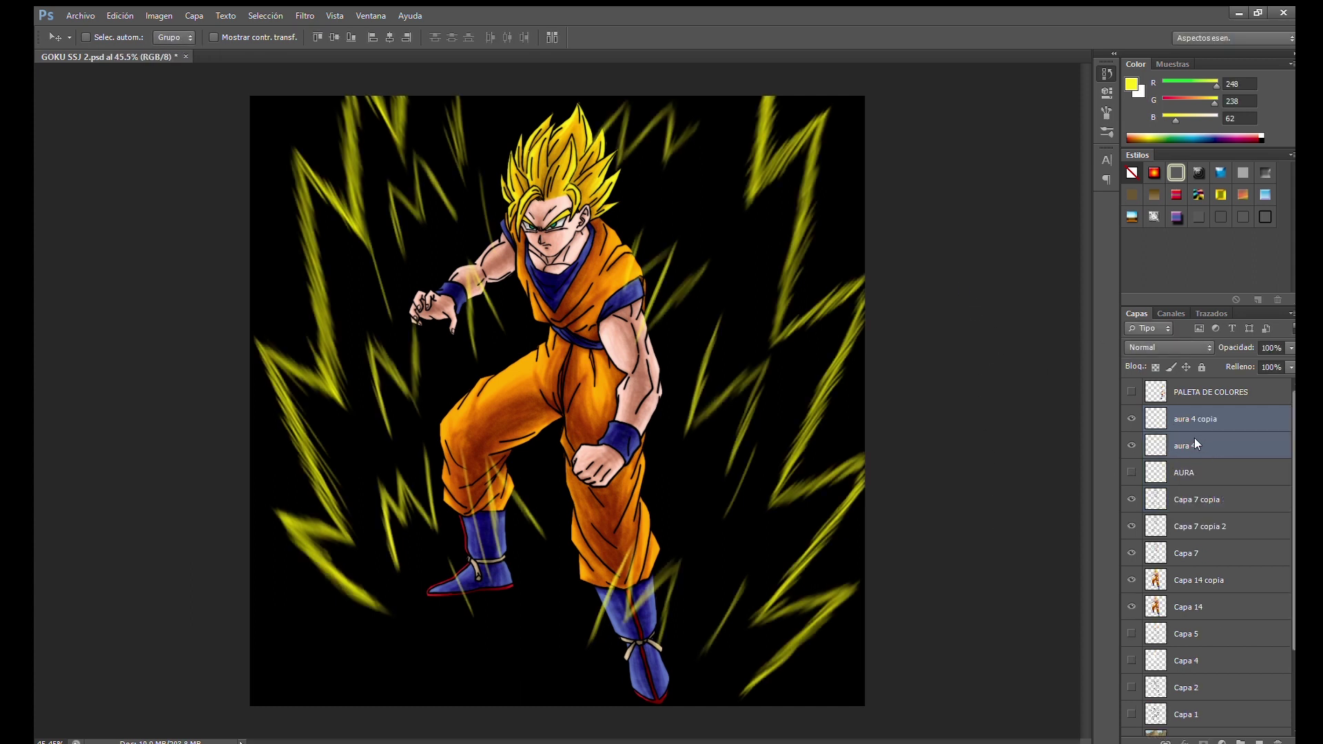
{"action": "key", "text": "ctrl+e"}
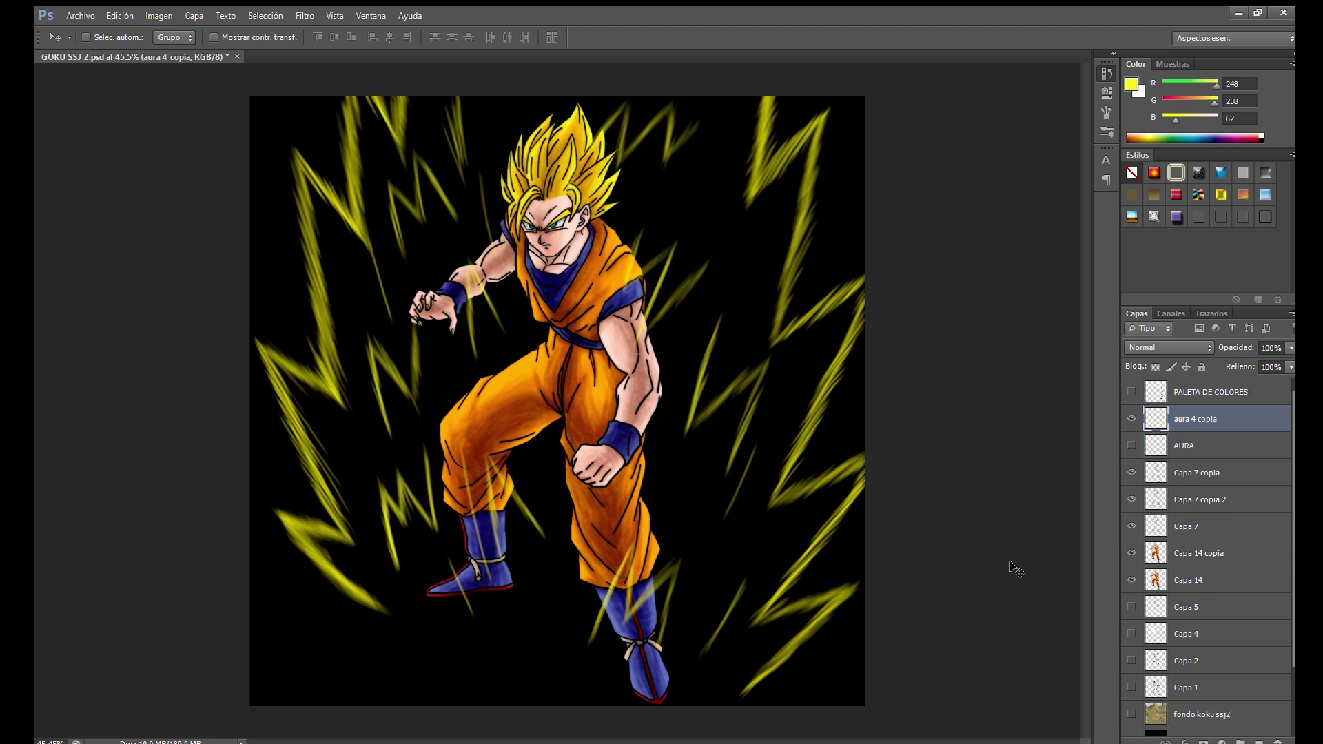
{"action": "left_click", "coordinate": [1258, 740]}
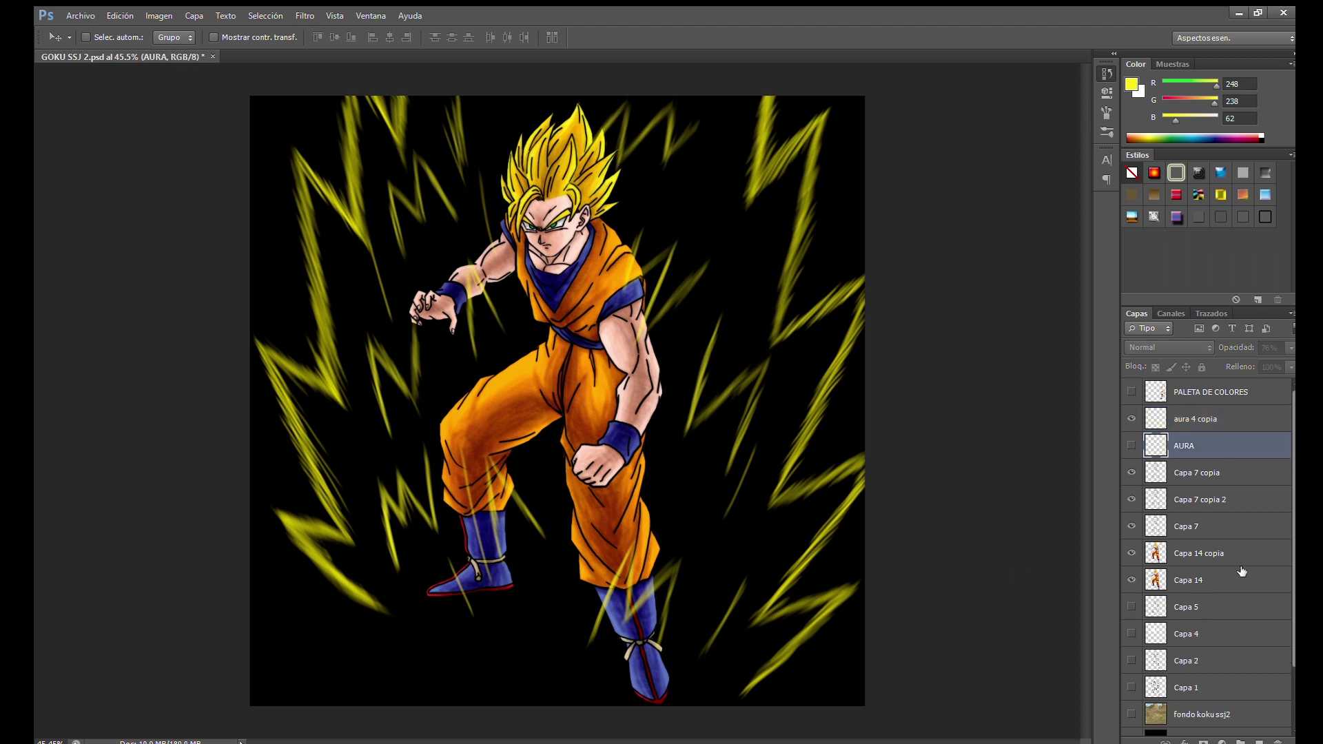
Name the new layer aura brillo and switch to a larger round brush
{"action": "double_click", "coordinate": [1185, 446]}
{"action": "type", "text": "aura brillo"}
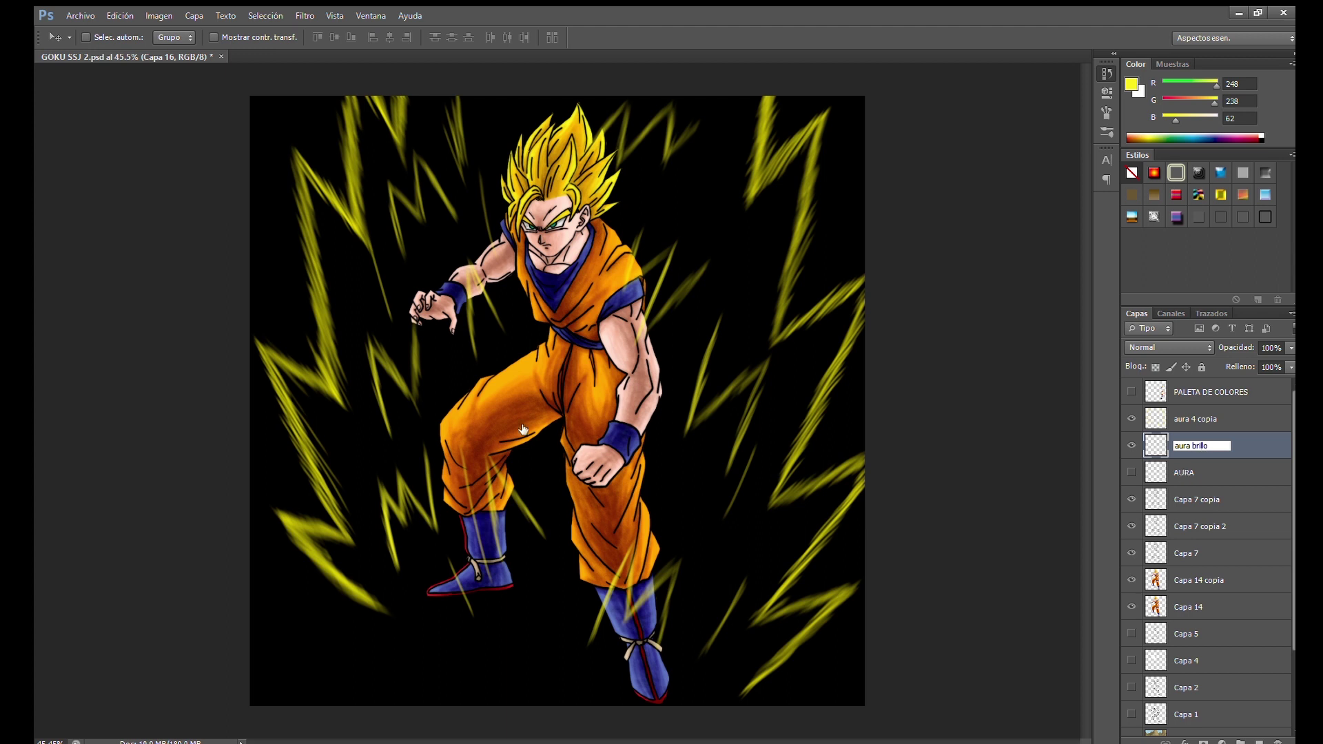
{"action": "key", "text": "Return"}
{"action": "key", "text": "b"}
{"action": "key", "text": "period"}
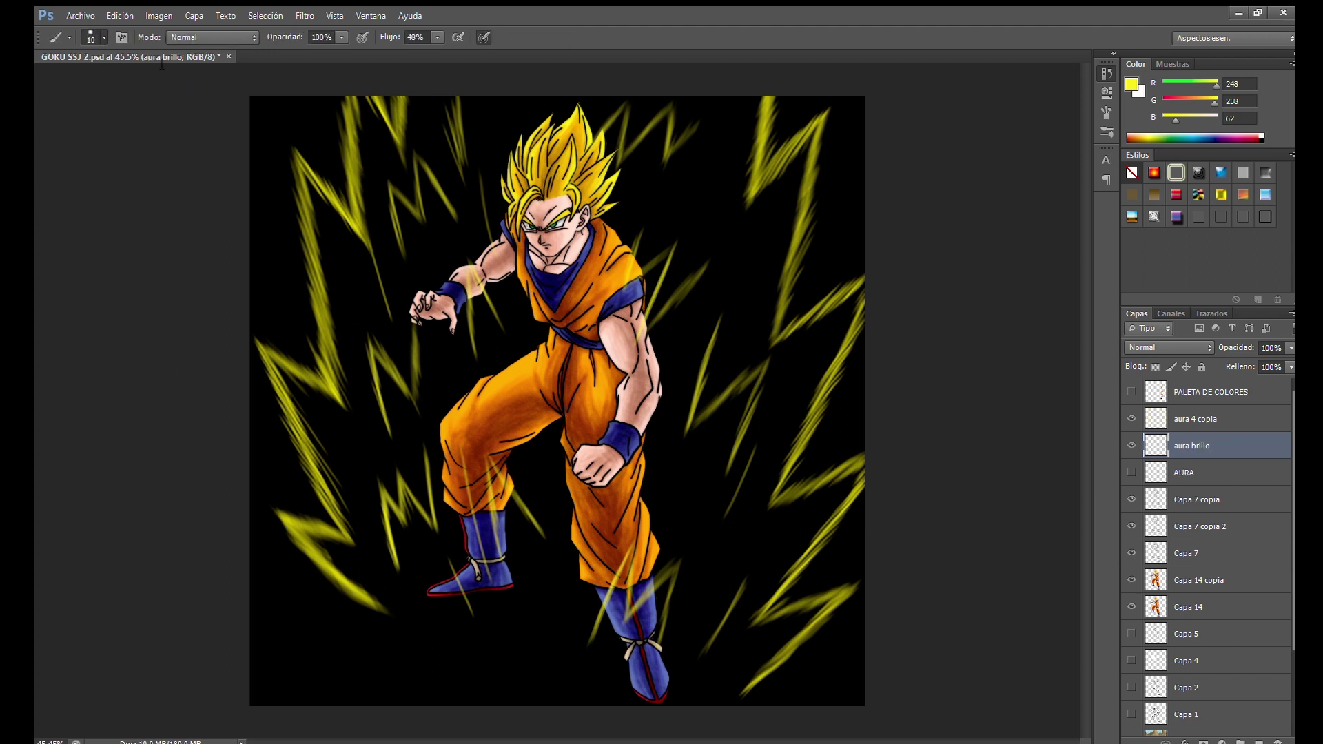
{"action": "key", "text": "bracketright"}
{"action": "key", "text": "bracketright"}
{"action": "key", "text": "bracketright"}
Paint thick yellow zigzags around Goku: left and right sides, above his hair, and near the boots
{"action": "mouse_move", "coordinate": [378, 600]}
{"action": "left_mouse_down"}
{"action": "mouse_move", "coordinate": [320, 545]}
{"action": "mouse_move", "coordinate": [345, 414]}
{"action": "mouse_move", "coordinate": [317, 221]}
{"action": "mouse_move", "coordinate": [376, 258]}
{"action": "mouse_move", "coordinate": [418, 98]}
{"action": "left_mouse_up"}
{"action": "mouse_move", "coordinate": [751, 98]}
{"action": "left_mouse_down"}
{"action": "mouse_move", "coordinate": [802, 146]}
{"action": "mouse_move", "coordinate": [757, 376]}
{"action": "mouse_move", "coordinate": [851, 303]}
{"action": "mouse_move", "coordinate": [753, 530]}
{"action": "mouse_move", "coordinate": [853, 486]}
{"action": "mouse_move", "coordinate": [815, 617]}
{"action": "mouse_move", "coordinate": [744, 679]}
{"action": "left_mouse_up"}
{"action": "left_click_drag", "start_coordinate": [600, 637], "coordinate": [678, 561]}
{"action": "mouse_move", "coordinate": [724, 323]}
{"action": "left_mouse_down"}
{"action": "mouse_move", "coordinate": [689, 424]}
{"action": "mouse_move", "coordinate": [737, 460]}
{"action": "left_mouse_up"}
{"action": "mouse_move", "coordinate": [633, 238]}
{"action": "left_mouse_down"}
{"action": "mouse_move", "coordinate": [648, 289]}
{"action": "mouse_move", "coordinate": [703, 275]}
{"action": "left_mouse_up"}
{"action": "mouse_move", "coordinate": [610, 138]}
{"action": "left_mouse_down"}
{"action": "mouse_move", "coordinate": [662, 155]}
{"action": "mouse_move", "coordinate": [699, 123]}
{"action": "left_mouse_up"}
{"action": "mouse_move", "coordinate": [471, 176]}
{"action": "left_mouse_down"}
{"action": "mouse_move", "coordinate": [420, 207]}
{"action": "mouse_move", "coordinate": [399, 248]}
{"action": "left_mouse_up"}
{"action": "left_click_drag", "start_coordinate": [372, 337], "coordinate": [413, 392]}
{"action": "left_click_drag", "start_coordinate": [468, 276], "coordinate": [503, 324]}
{"action": "mouse_move", "coordinate": [396, 551]}
{"action": "left_mouse_down"}
{"action": "mouse_move", "coordinate": [386, 492]}
{"action": "mouse_move", "coordinate": [436, 523]}
{"action": "mouse_move", "coordinate": [482, 455]}
{"action": "mouse_move", "coordinate": [537, 530]}
{"action": "left_mouse_up"}
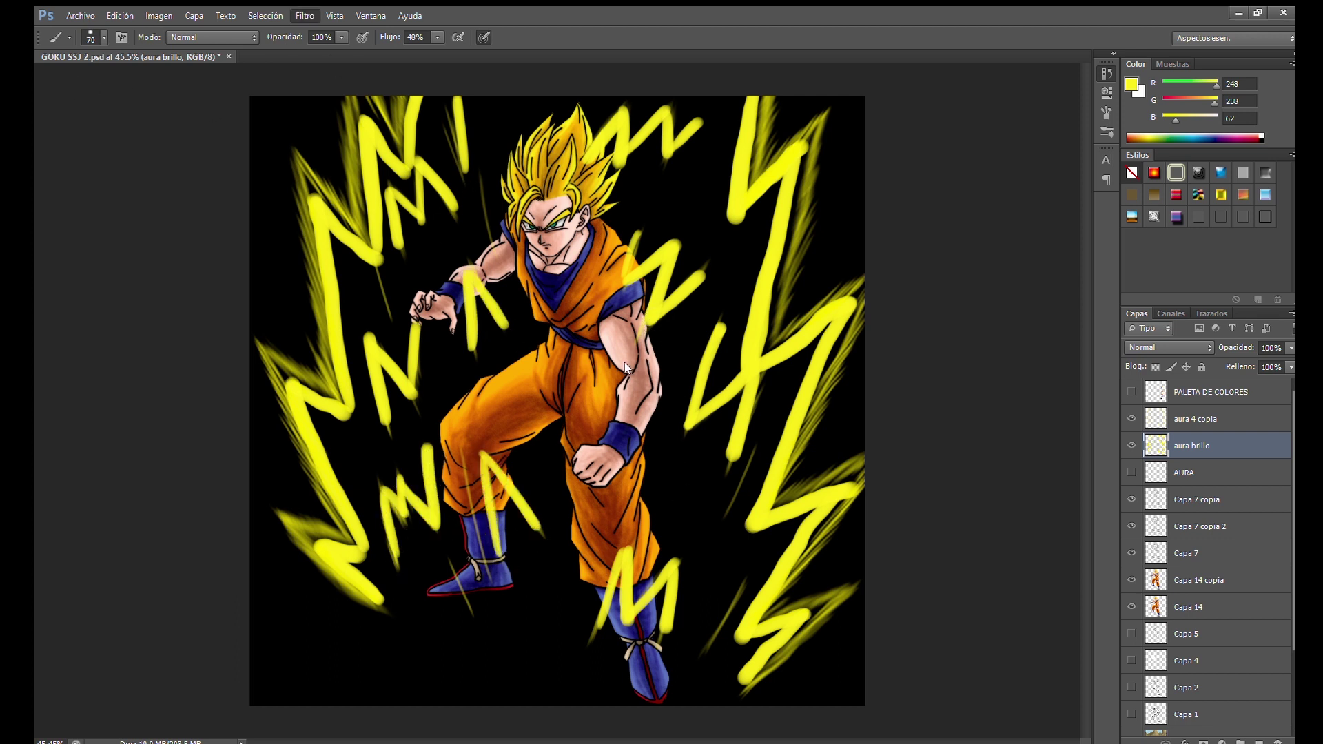
{"action": "key", "text": "space"}
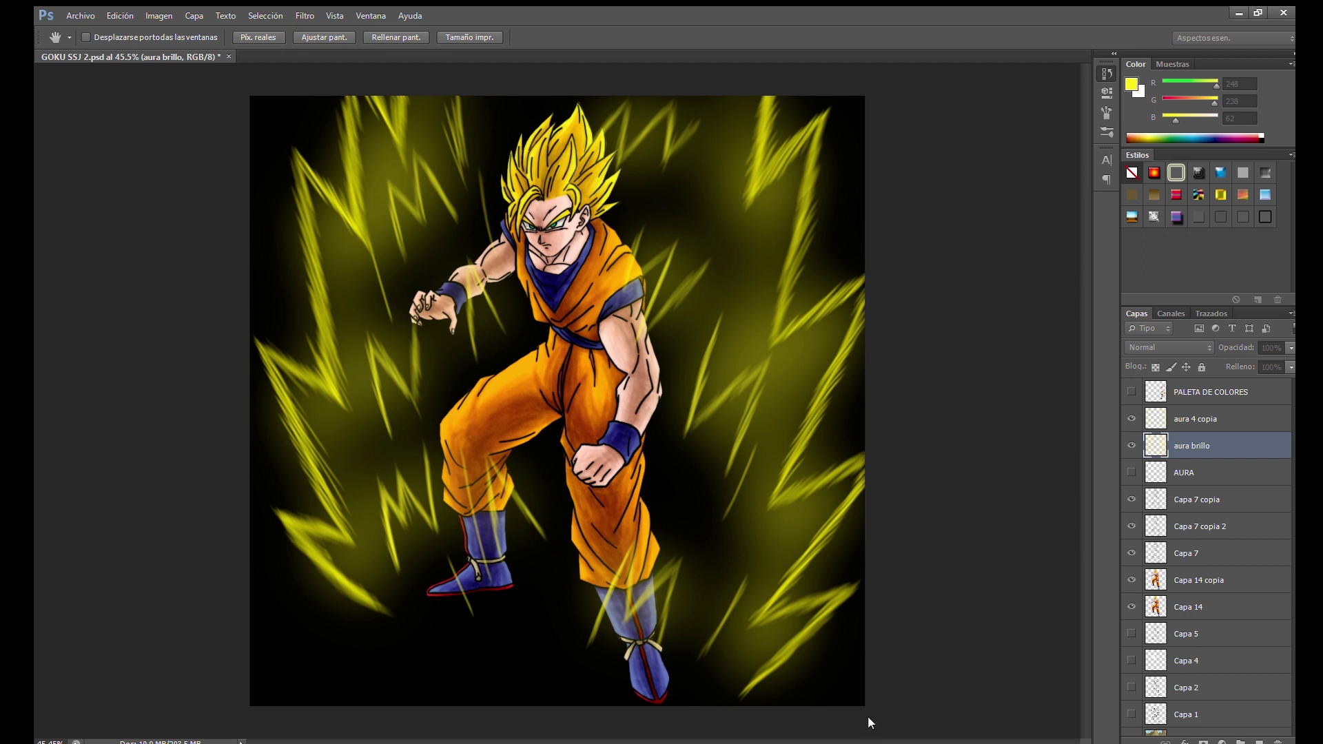
Stretch the aura brillo glow outward on all four sides and set its opacity to 50%
{"action": "key", "text": "l"}
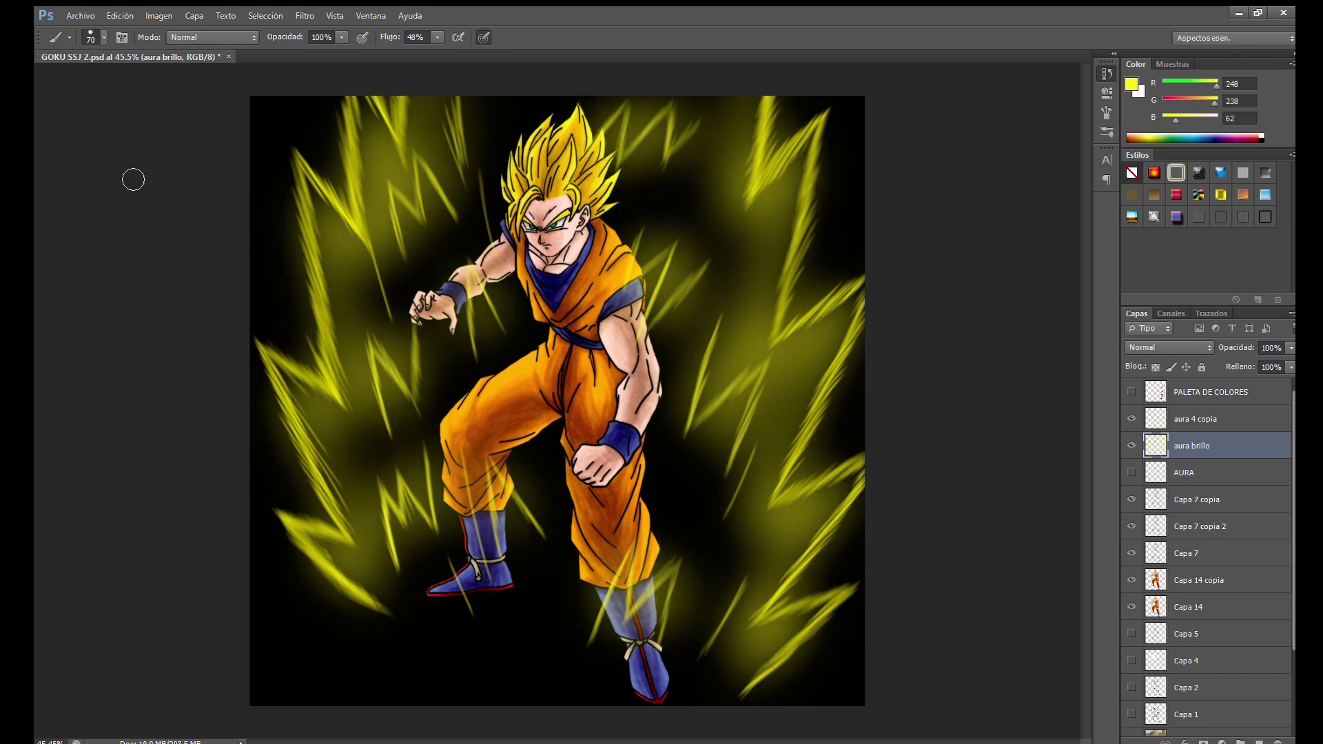
{"action": "key", "text": "ctrl+t"}
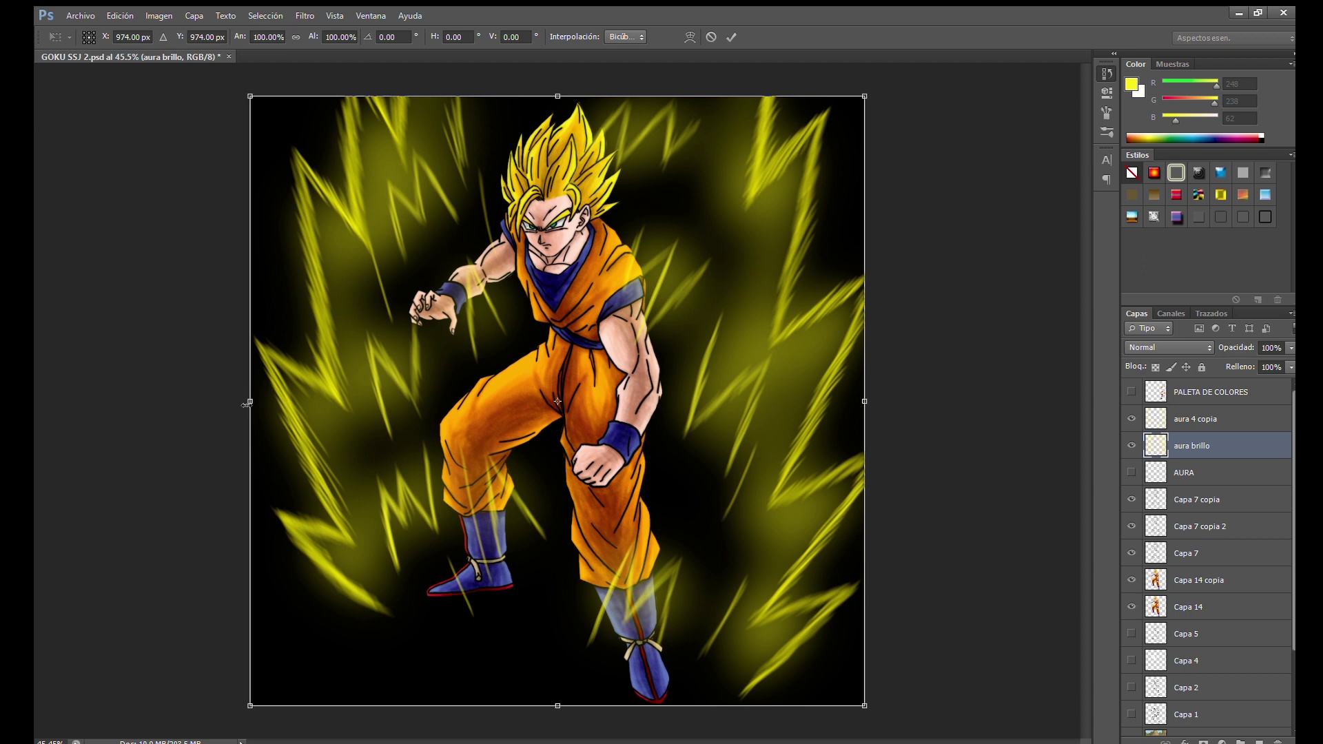
{"action": "left_click_drag", "start_coordinate": [246, 405], "coordinate": [237, 403]}
{"action": "left_click_drag", "start_coordinate": [865, 401], "coordinate": [871, 401]}
{"action": "left_click_drag", "start_coordinate": [555, 96], "coordinate": [555, 87]}
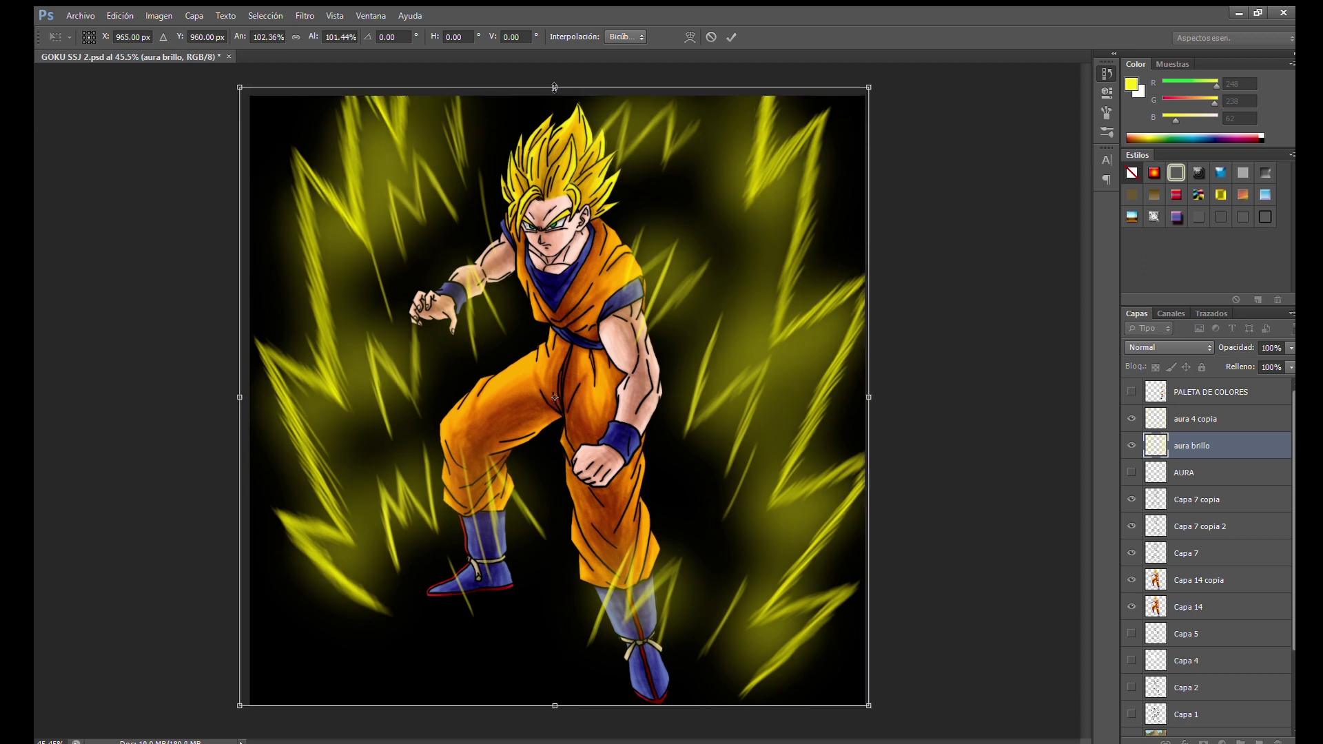
{"action": "left_click_drag", "start_coordinate": [555, 704], "coordinate": [554, 713]}
{"action": "left_click", "coordinate": [1270, 348]}
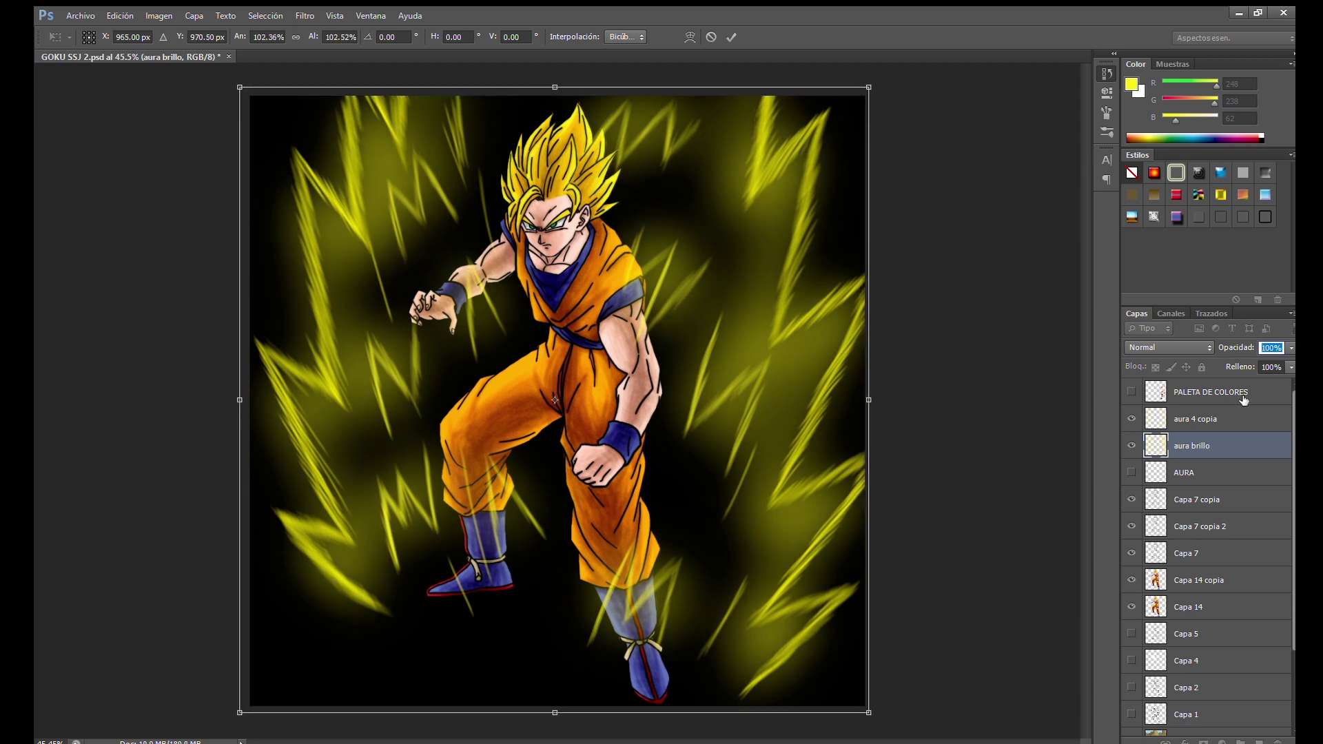
{"action": "type", "text": "50"}
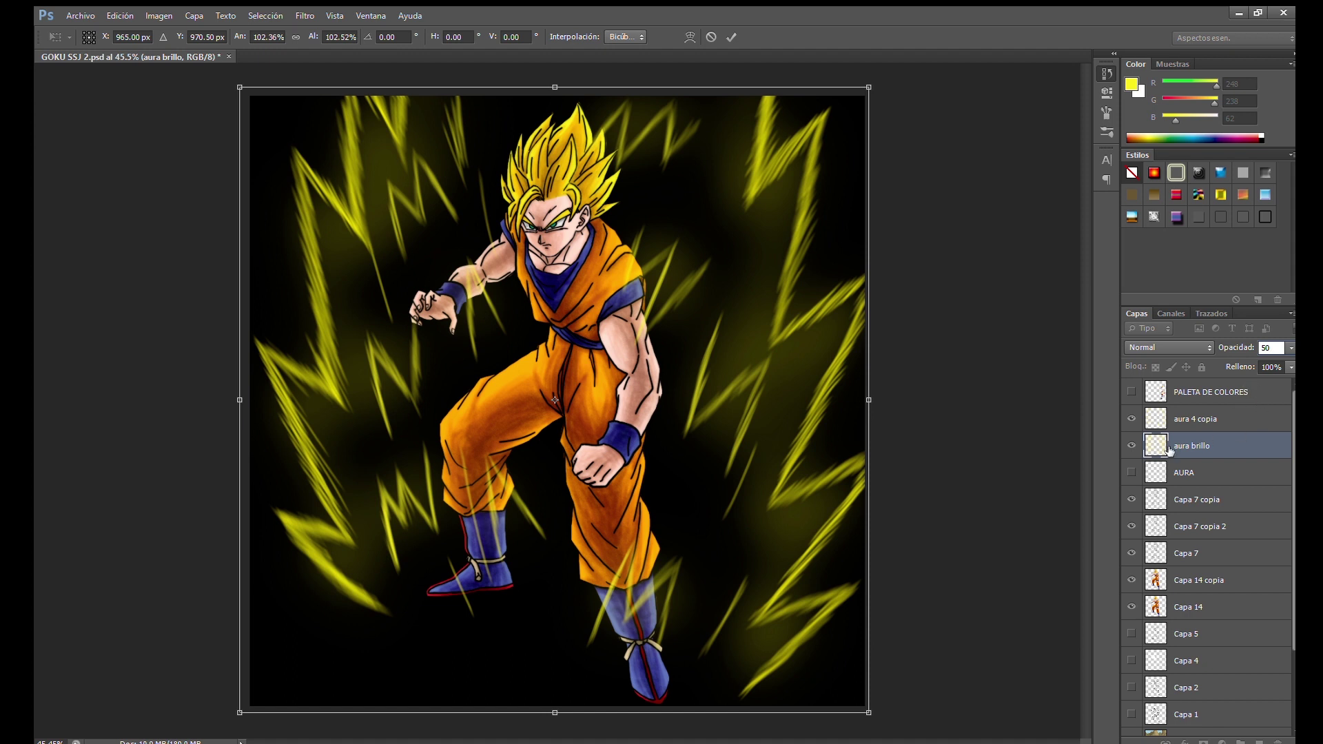
{"action": "left_click_drag", "start_coordinate": [556, 81], "coordinate": [554, 71]}
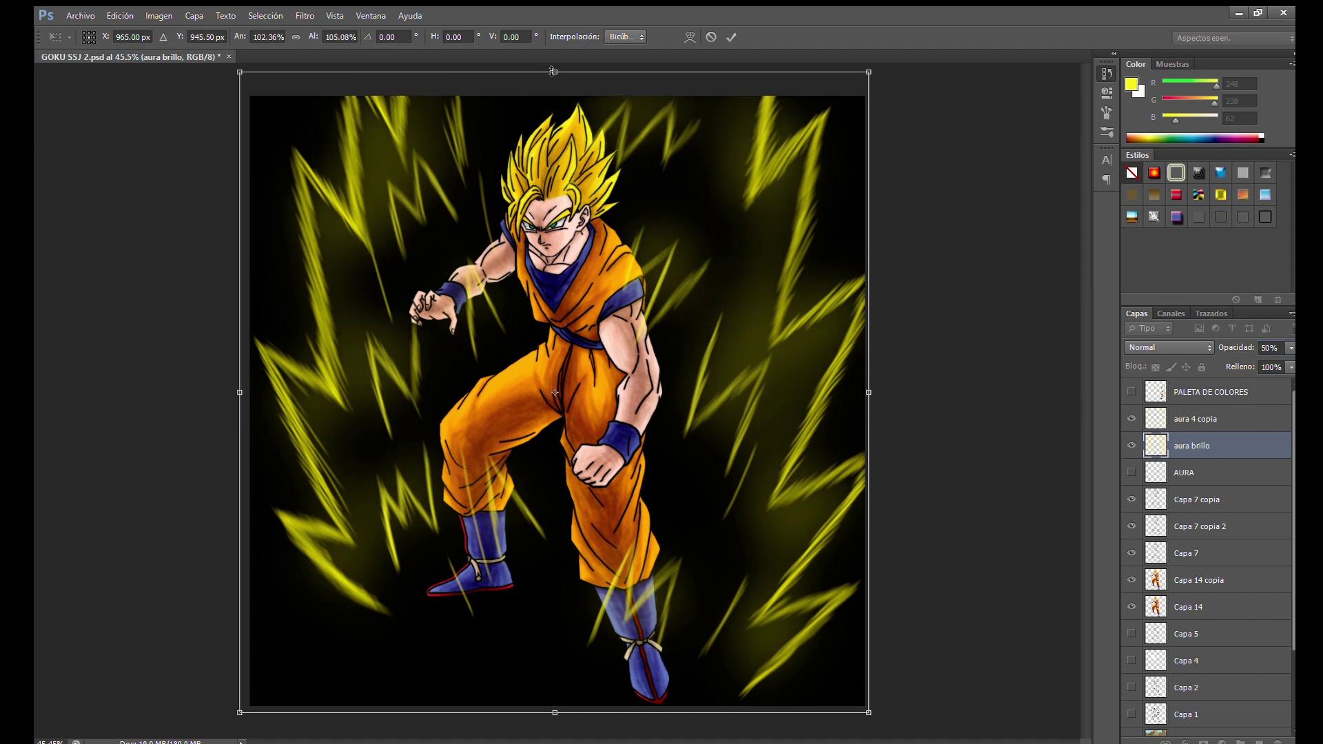
{"action": "left_click_drag", "start_coordinate": [555, 713], "coordinate": [555, 727]}
{"action": "left_click_drag", "start_coordinate": [868, 400], "coordinate": [878, 399]}
{"action": "left_click_drag", "start_coordinate": [239, 399], "coordinate": [229, 399]}
{"action": "key", "text": "Return"}
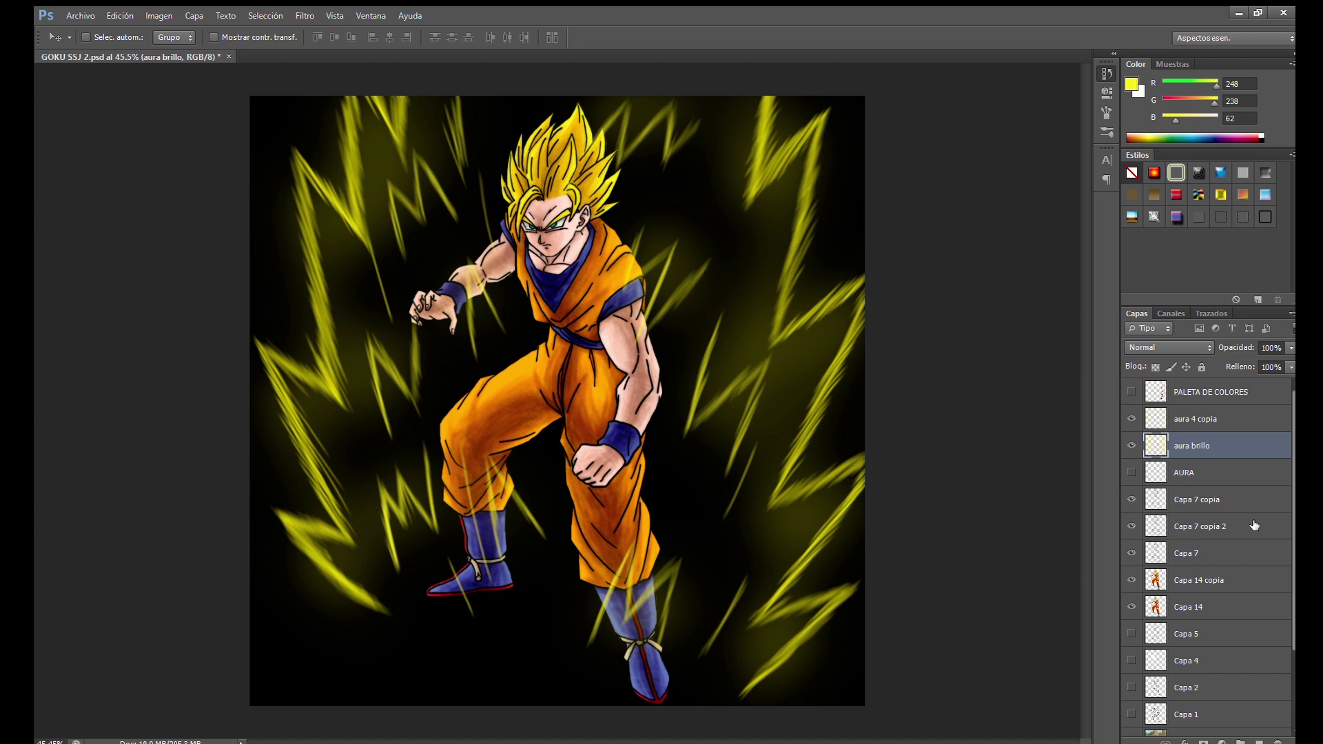
Select the Capa 7 line-art layer and set the brush colour to black
{"action": "left_click", "coordinate": [1171, 503]}
{"action": "scroll", "coordinate": [580, 280], "scroll_direction": "up", "scroll_amount": 5}
{"action": "key", "text": "b"}
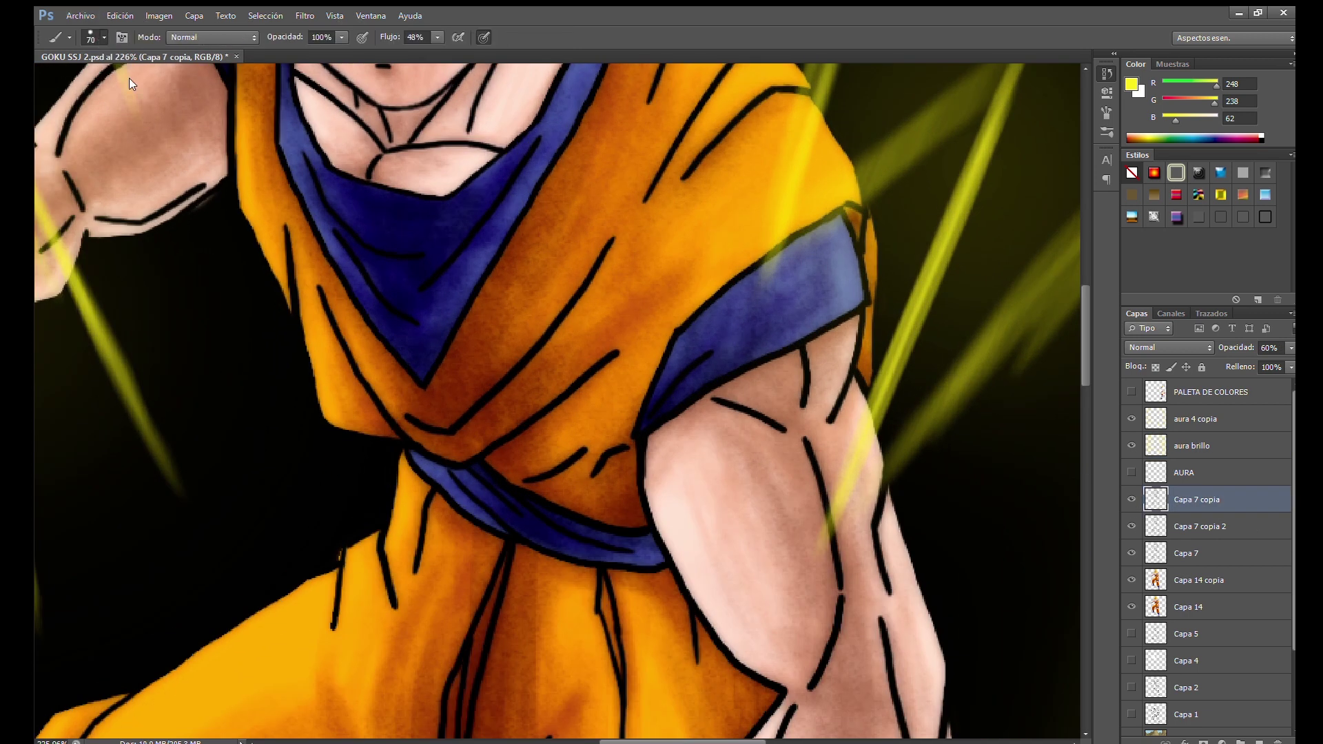
{"action": "left_click", "coordinate": [1198, 527]}
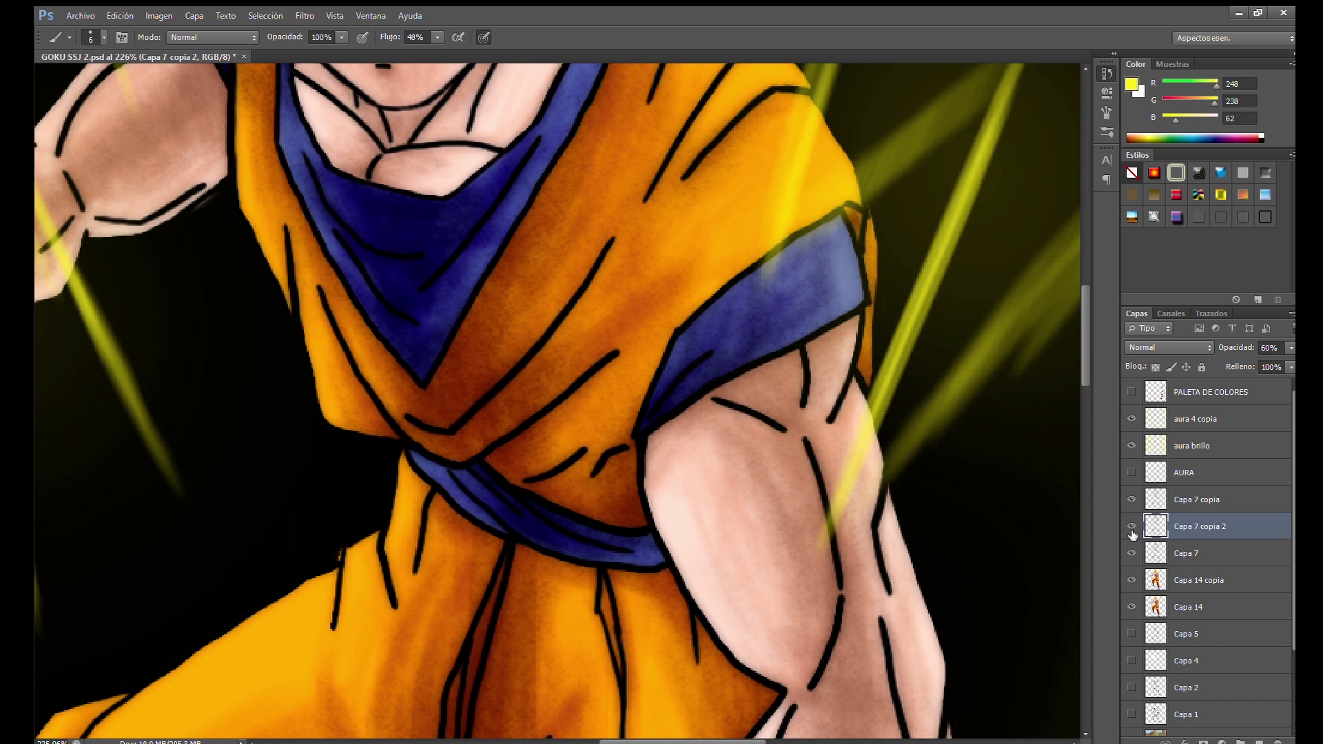
{"action": "left_click", "coordinate": [1192, 554]}
{"action": "scroll", "coordinate": [723, 398], "scroll_direction": "up", "scroll_amount": 2}
{"action": "left_click_drag", "start_coordinate": [577, 241], "coordinate": [551, 348]}
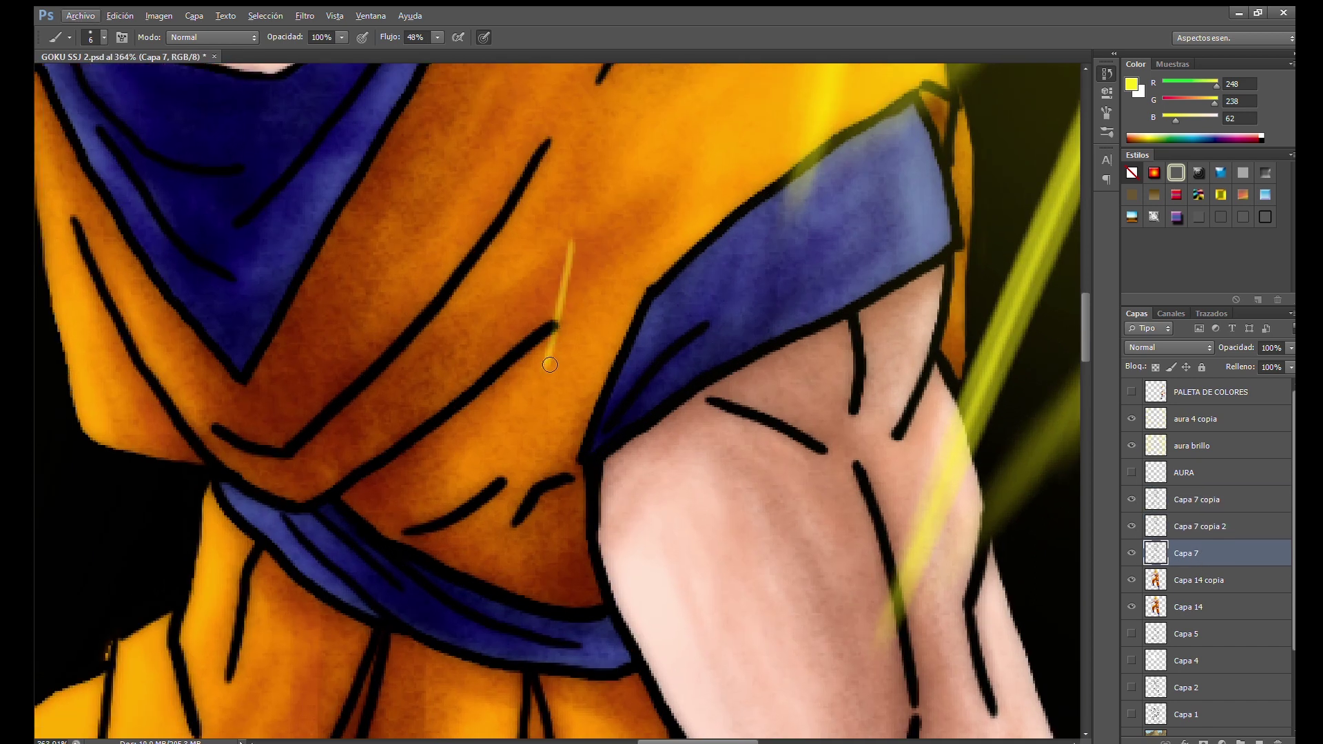
{"action": "key", "text": "ctrl+z"}
{"action": "key", "text": "i"}
{"action": "key", "text": "b"}
{"action": "key", "text": "d"}
Redraw the black fold line on the orange gi's chest, erasing and repainting stray parts
{"action": "left_click_drag", "start_coordinate": [585, 244], "coordinate": [551, 354]}
{"action": "key", "text": "ctrl+z"}
{"action": "left_click_drag", "start_coordinate": [570, 235], "coordinate": [577, 481]}
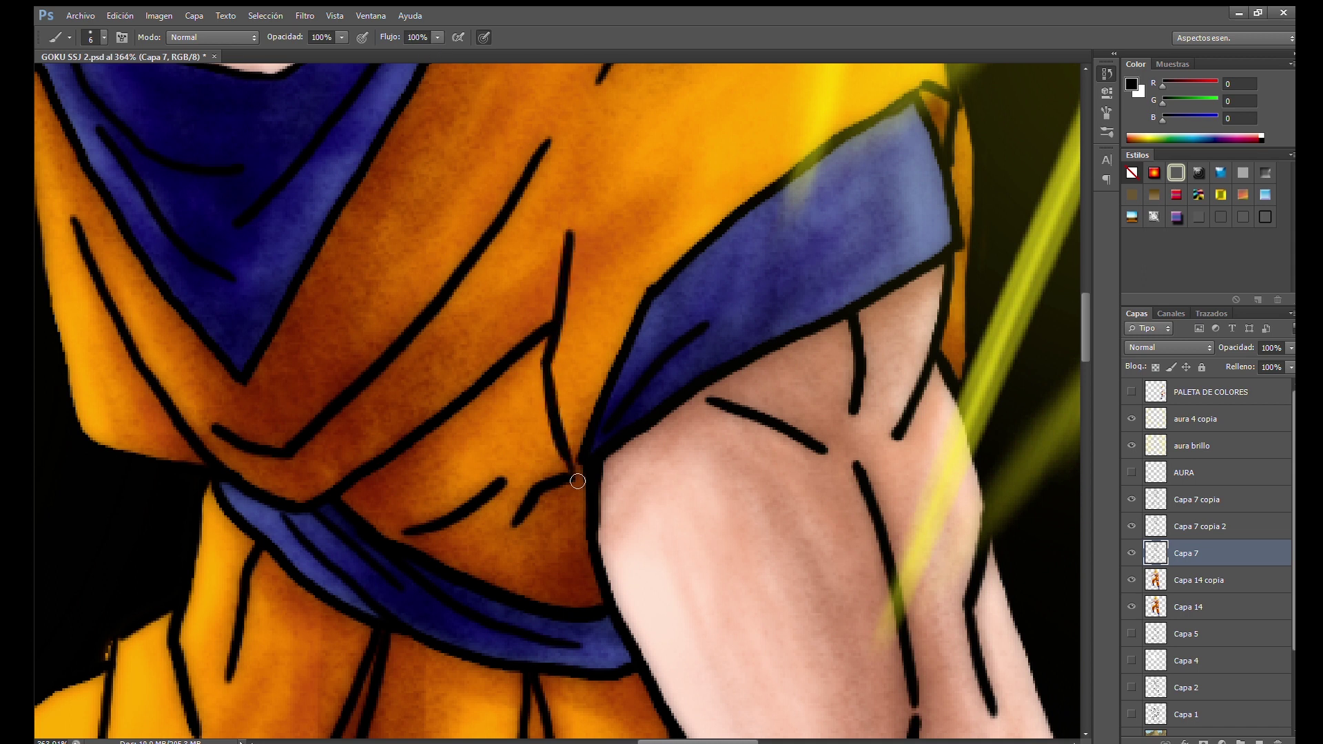
{"action": "key", "text": "Delete"}
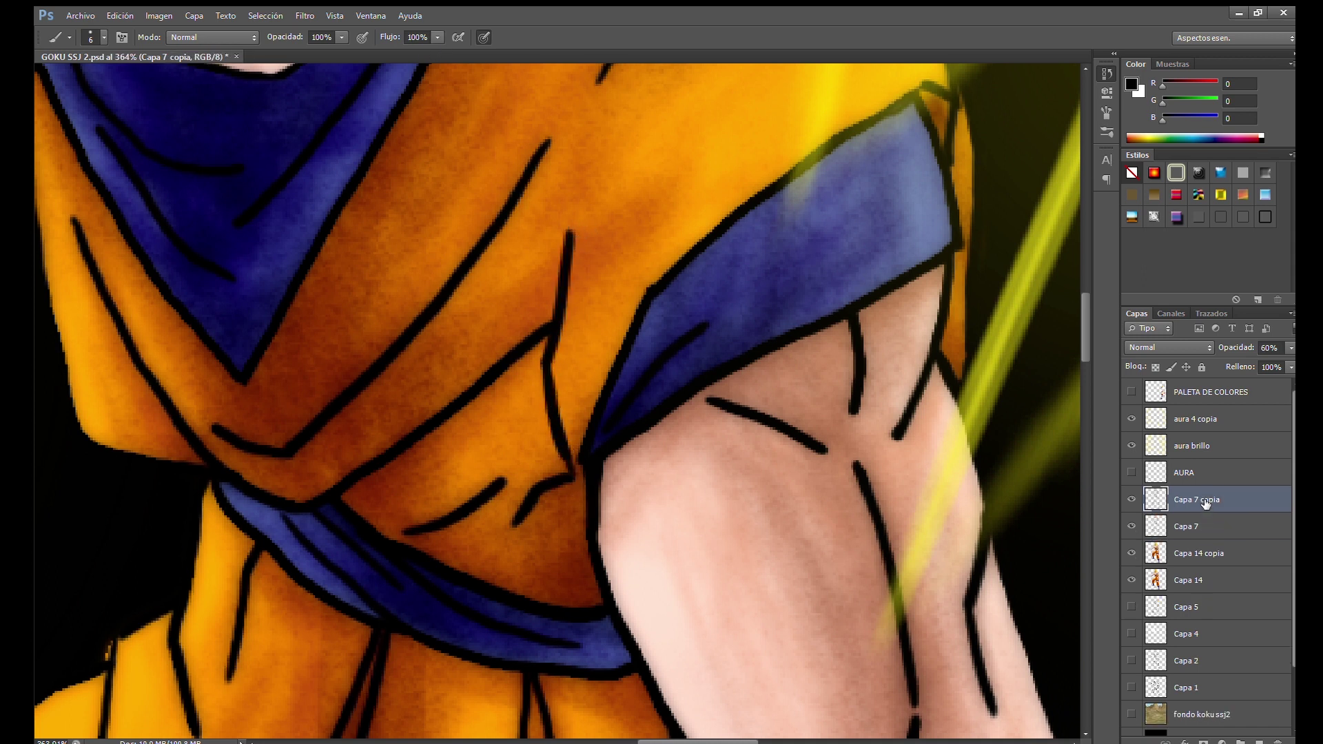
{"action": "left_click_drag", "start_coordinate": [524, 414], "coordinate": [570, 474]}
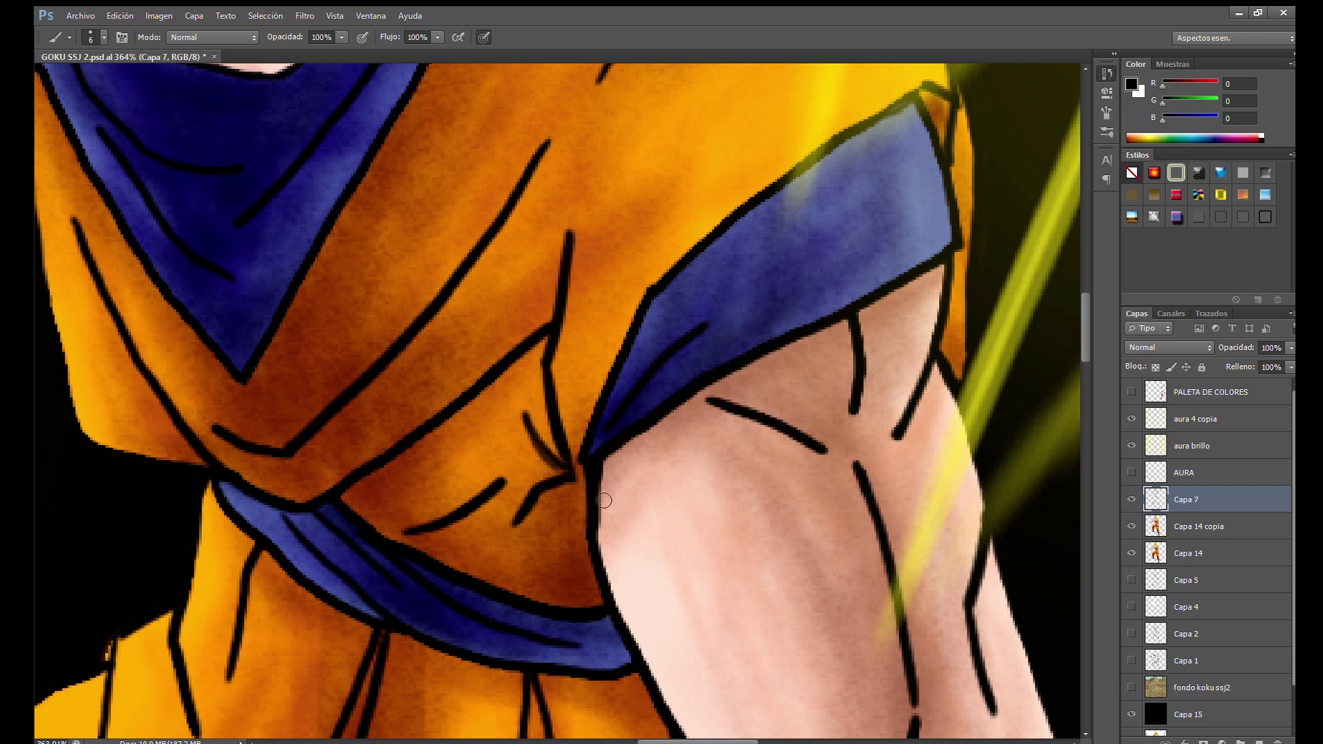
{"action": "key", "text": "e"}
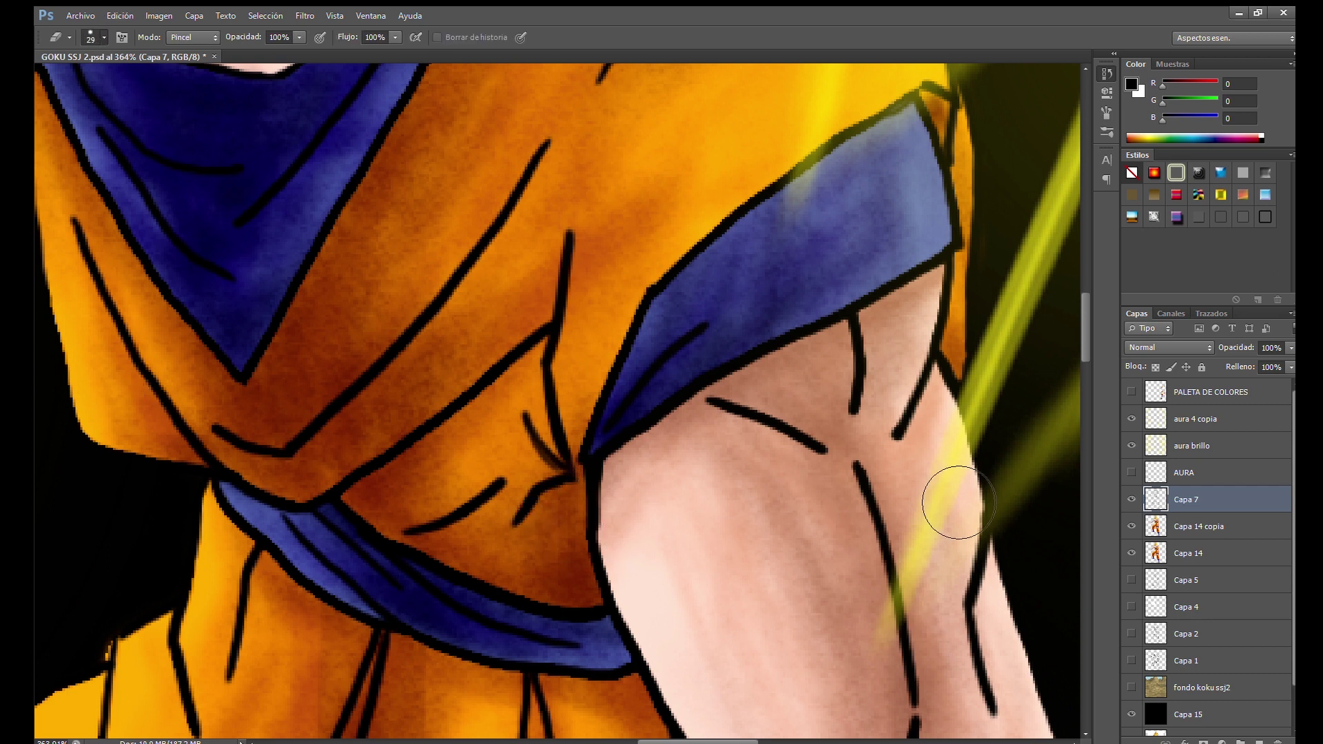
{"action": "key", "text": "bracketleft"}
{"action": "key", "text": "bracketleft"}
{"action": "key", "text": "bracketleft"}
{"action": "mouse_move", "coordinate": [531, 416]}
{"action": "left_mouse_down"}
{"action": "mouse_move", "coordinate": [561, 481]}
{"action": "mouse_move", "coordinate": [535, 517]}
{"action": "mouse_move", "coordinate": [565, 427]}
{"action": "left_mouse_up"}
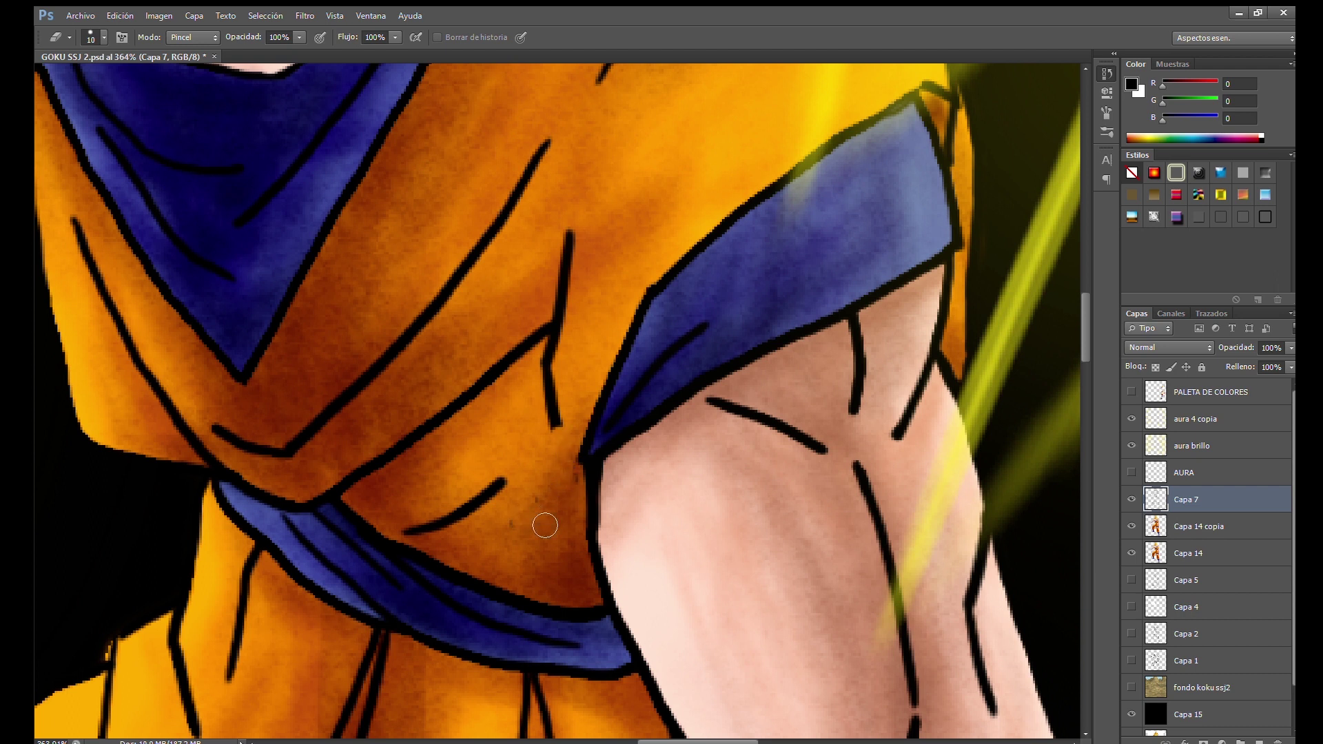
{"action": "mouse_move", "coordinate": [564, 482]}
{"action": "left_mouse_down"}
{"action": "mouse_move", "coordinate": [561, 393]}
{"action": "mouse_move", "coordinate": [564, 492]}
{"action": "left_mouse_up"}
{"action": "key", "text": "b"}
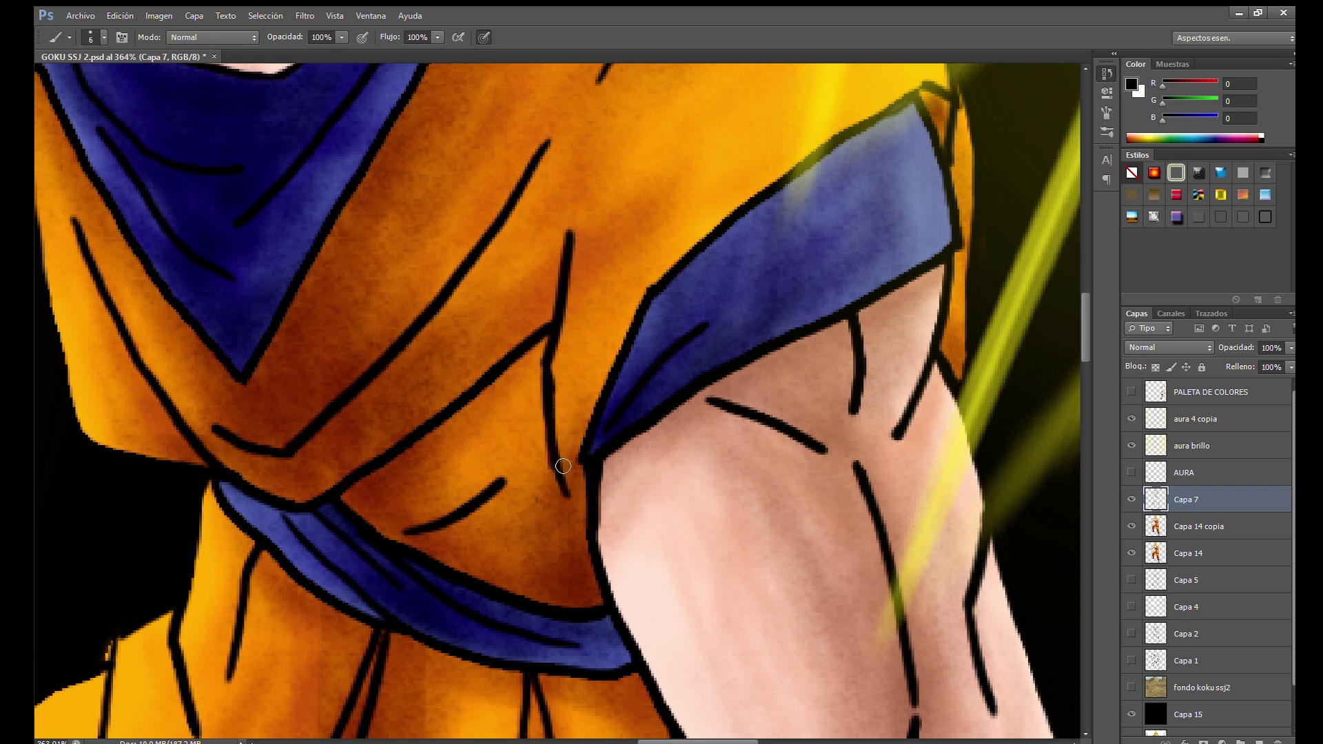
{"action": "left_click_drag", "start_coordinate": [672, 198], "coordinate": [588, 264]}
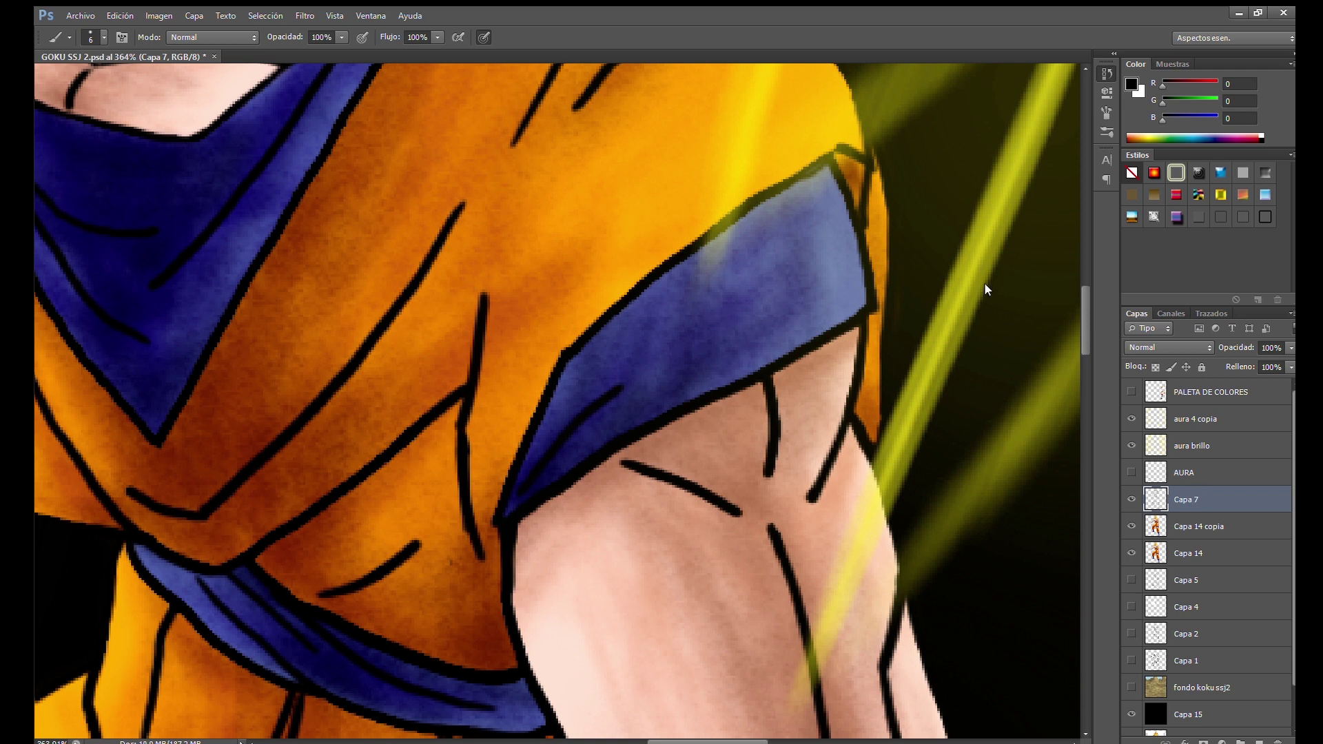
Duplicate Capa 7 twice, put copia 2 on top at 60% opacity, and fit the image
{"action": "key", "text": "ctrl+j"}
{"action": "left_click", "coordinate": [1238, 354]}
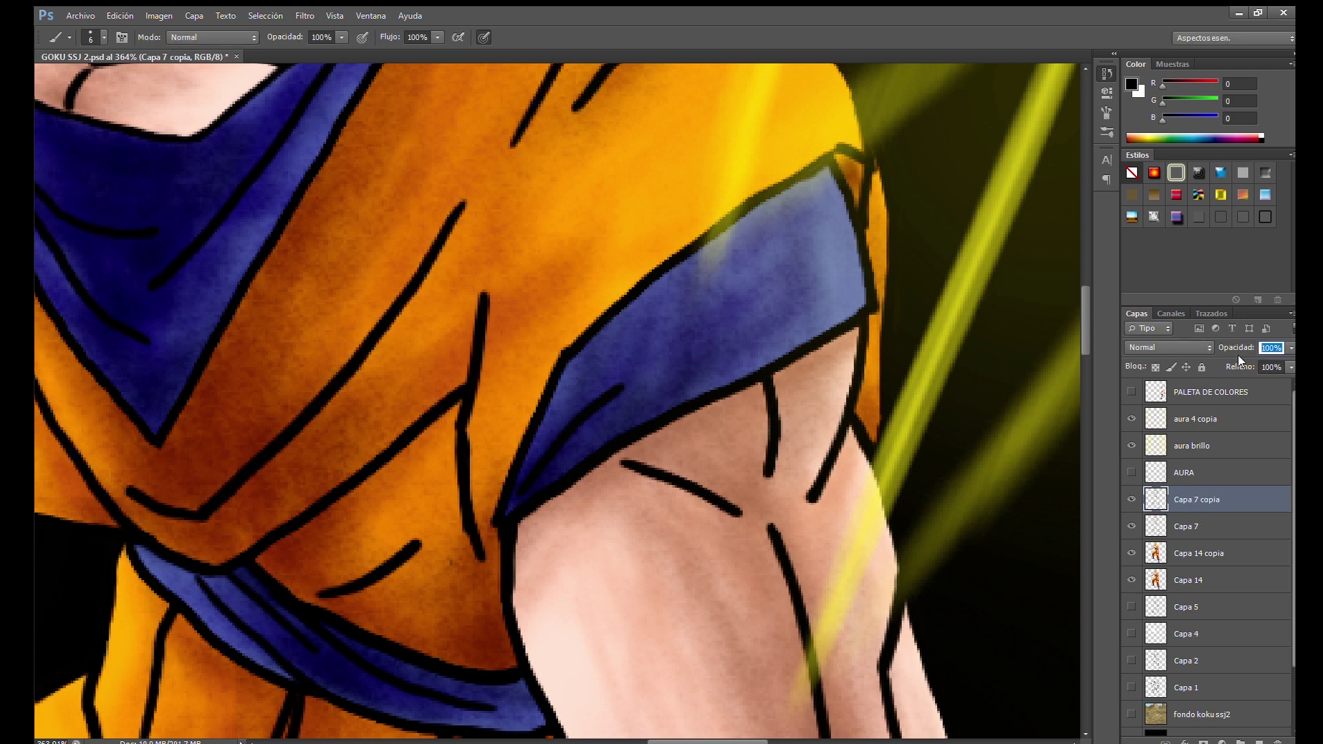
{"action": "type", "text": "50"}
{"action": "key", "text": "alt+bracketleft"}
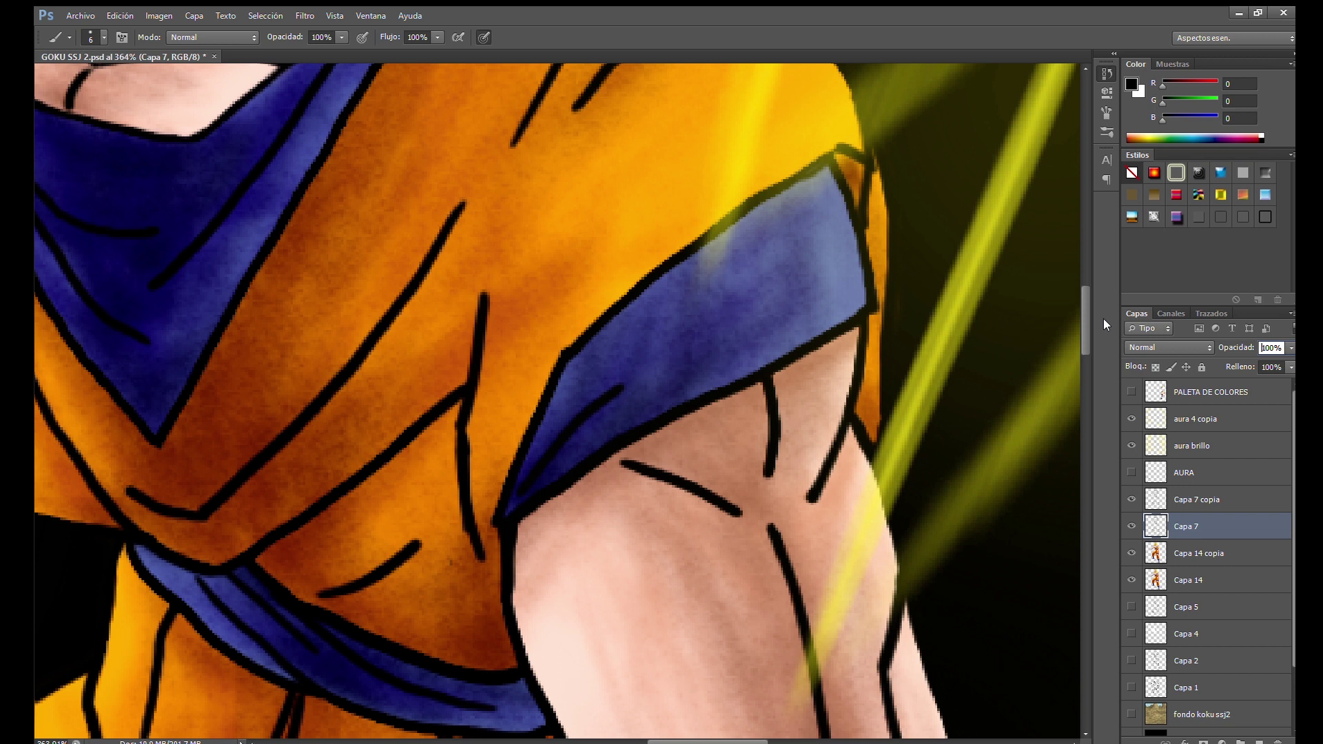
{"action": "key", "text": "ctrl+j"}
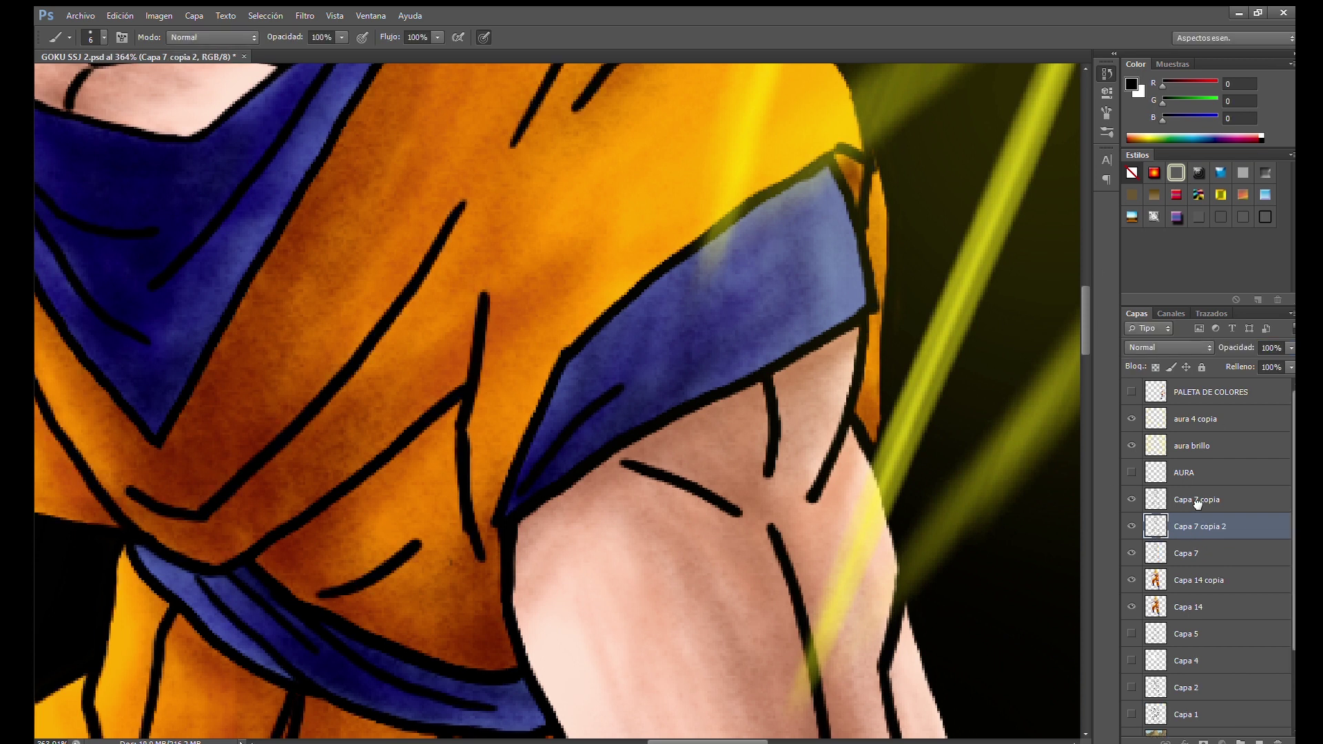
{"action": "left_click_drag", "start_coordinate": [1201, 496], "coordinate": [1201, 497]}
{"action": "key", "text": "space"}
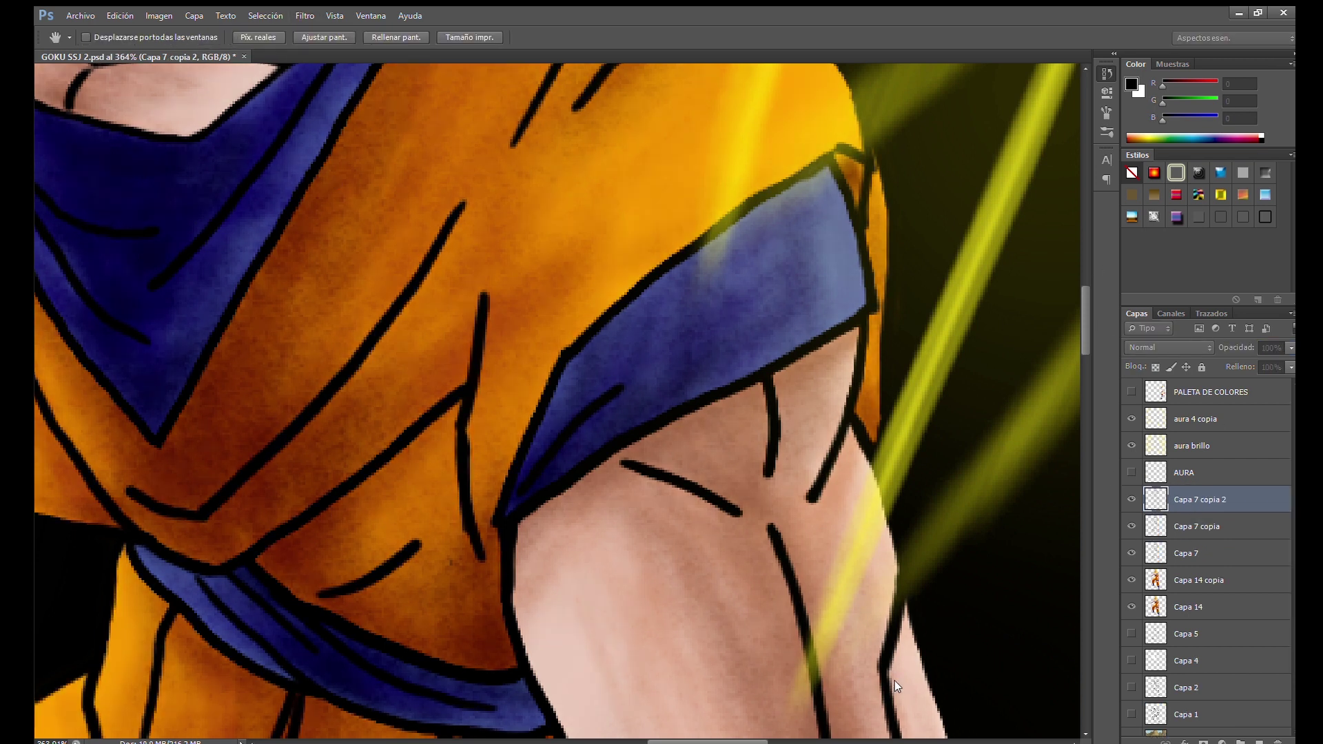
{"action": "type", "text": "b"}
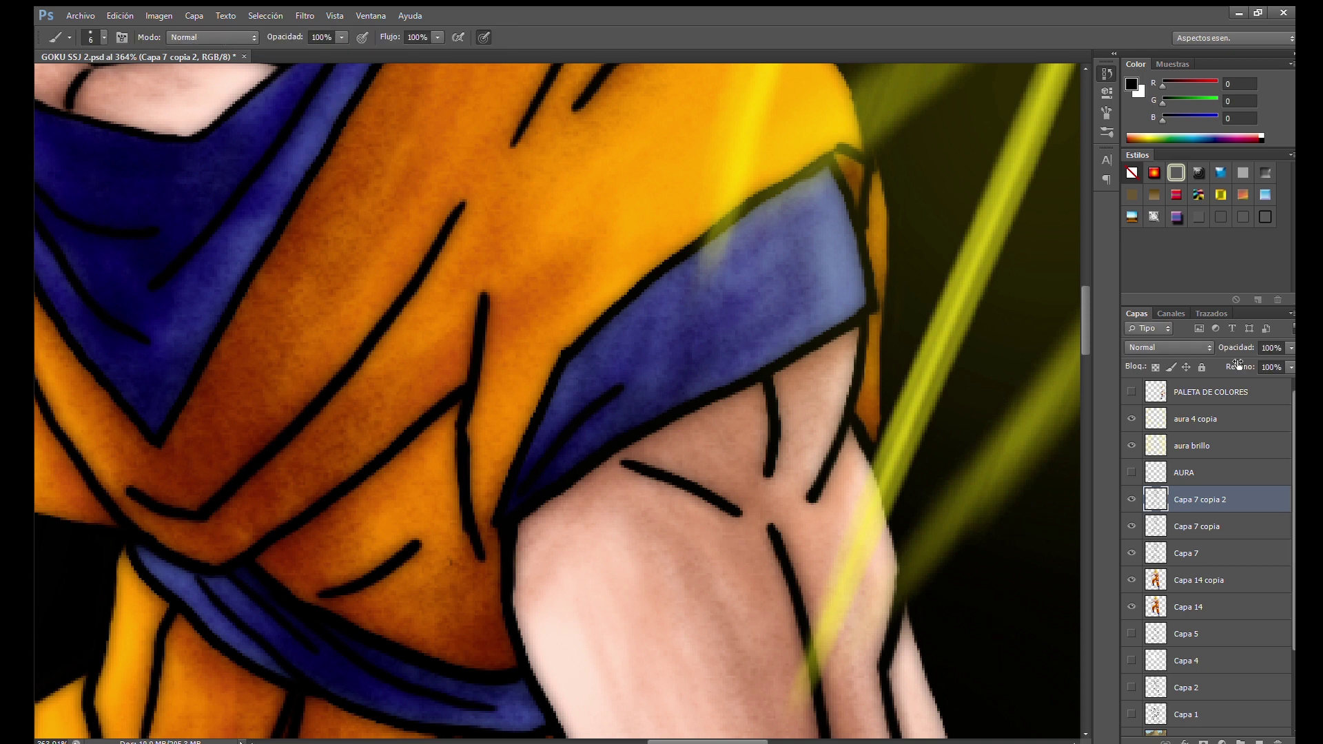
{"action": "type", "text": "60"}
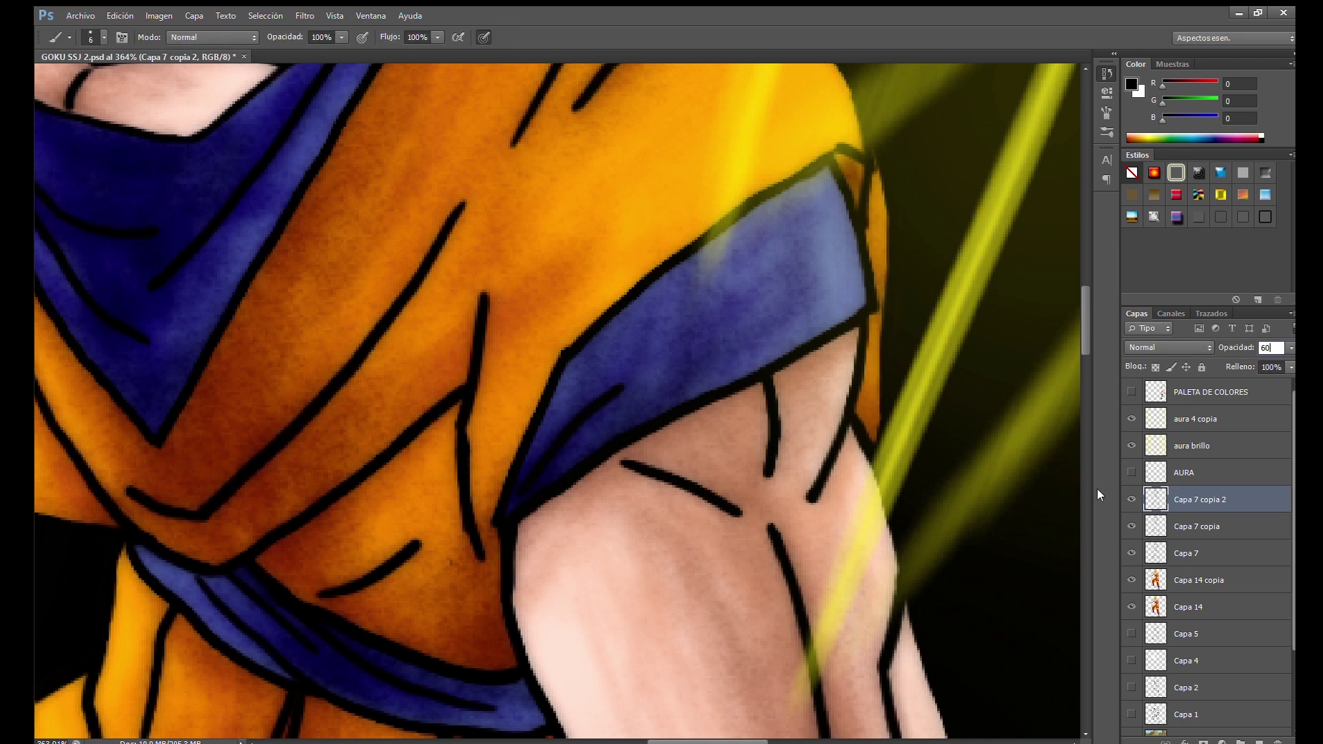
{"action": "key", "text": "Return"}
{"action": "key", "text": "ctrl+0"}
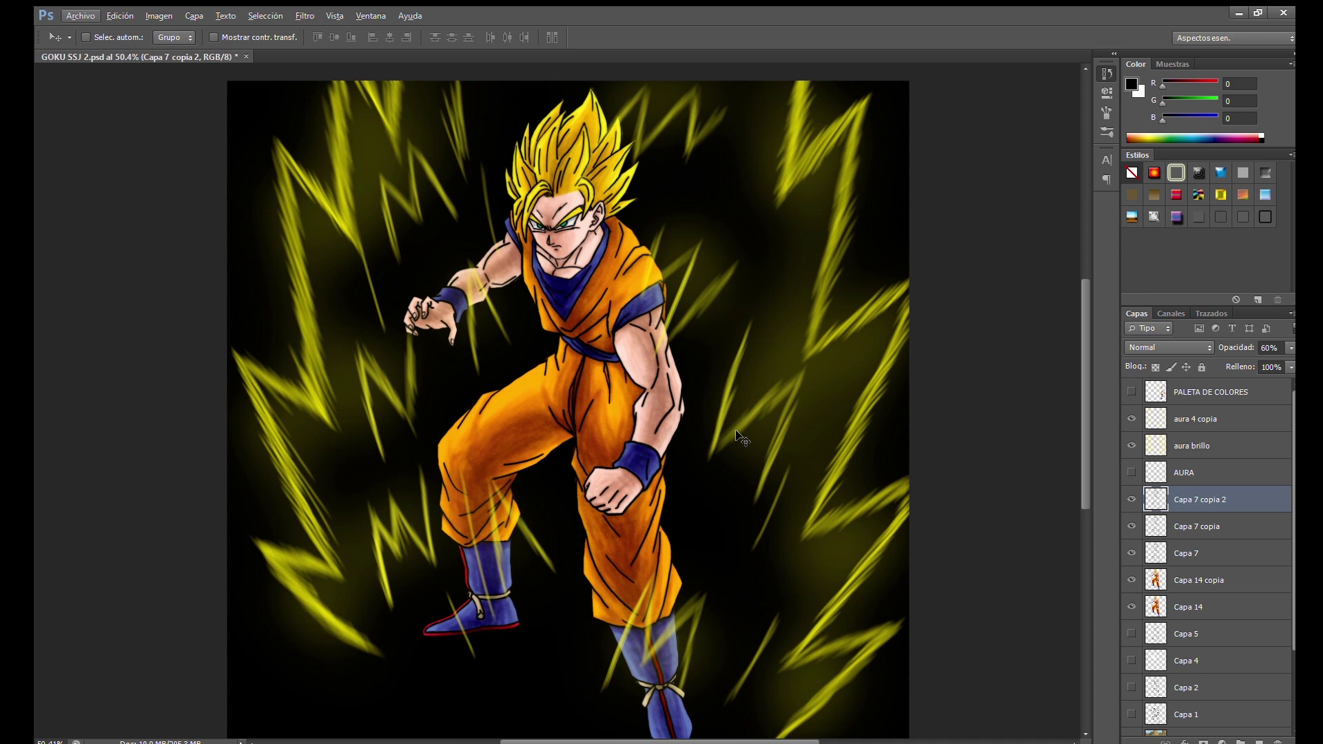
{"action": "scroll", "coordinate": [1180, 667], "scroll_direction": "down", "scroll_amount": 3}
Show and select the fondo koku ssj2 desert background, then apply Auto Tone
{"action": "left_click", "coordinate": [1131, 642]}
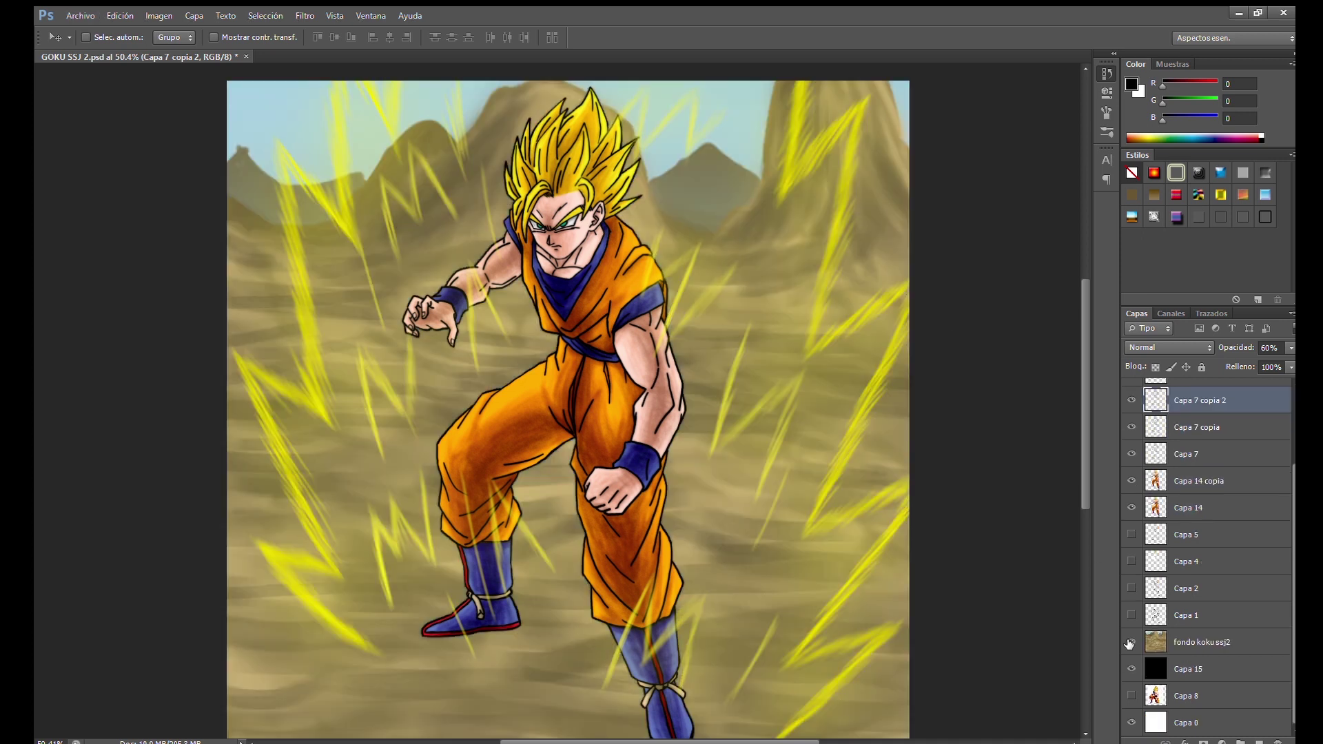
{"action": "left_click", "coordinate": [1188, 643]}
{"action": "key", "text": "i"}
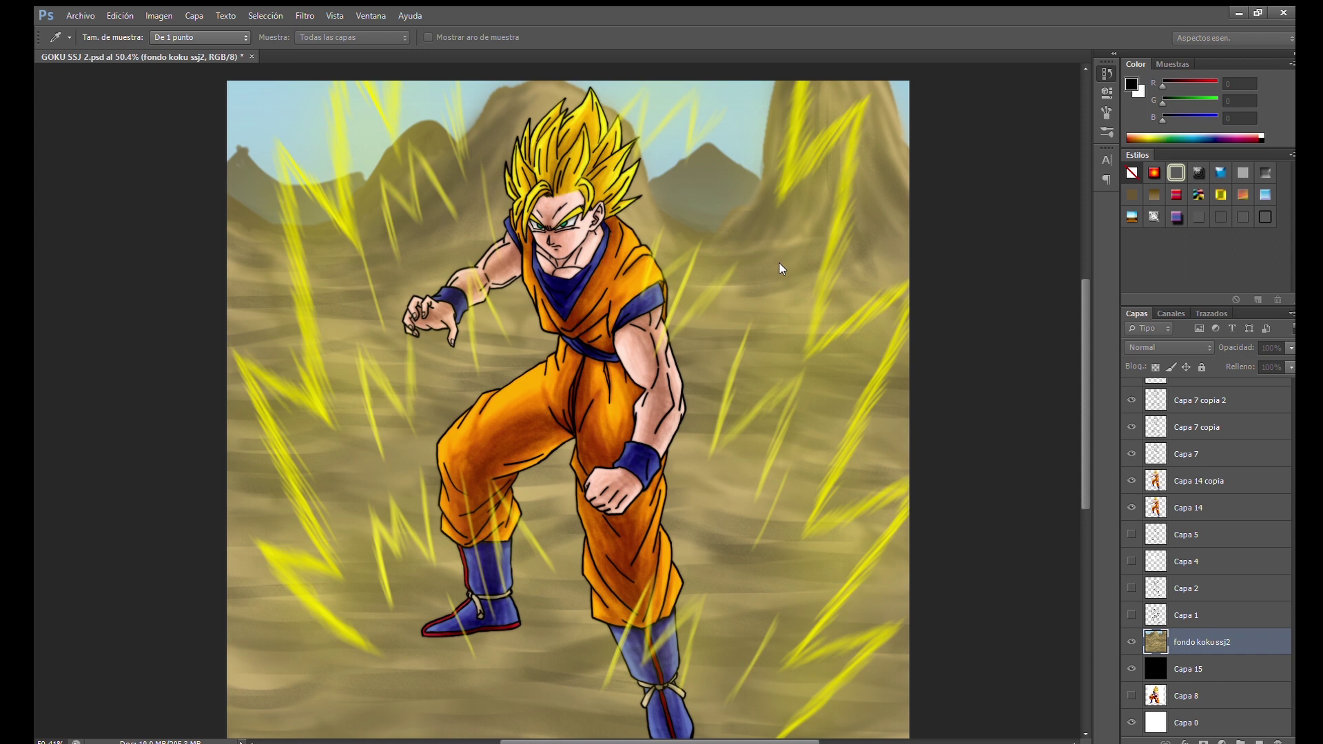
{"action": "key", "text": "shift+ctrl+l"}
{"action": "key", "text": "ctrl+z"}
{"action": "key", "text": "ctrl+z"}
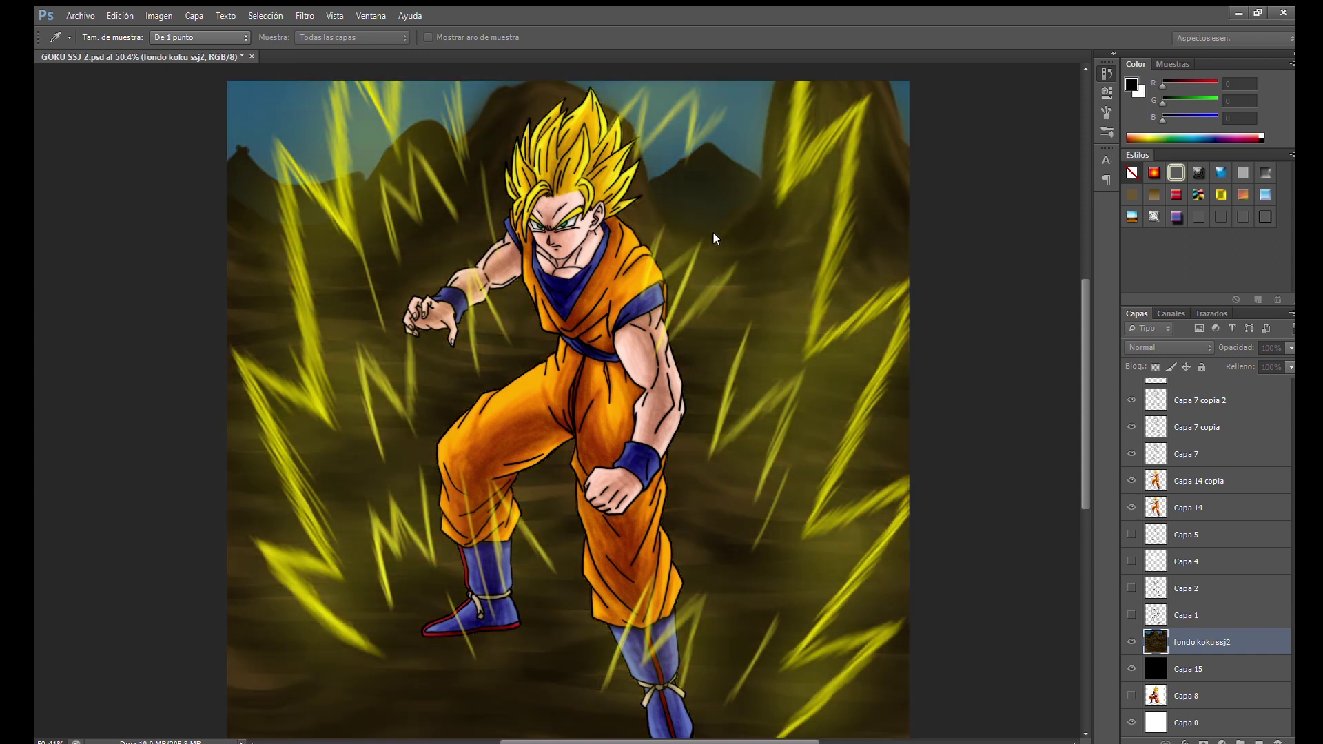
{"action": "key", "text": "ctrl+z"}
Rework the background's tones to darken it and deepen the blue sky
{"action": "key", "text": "v"}
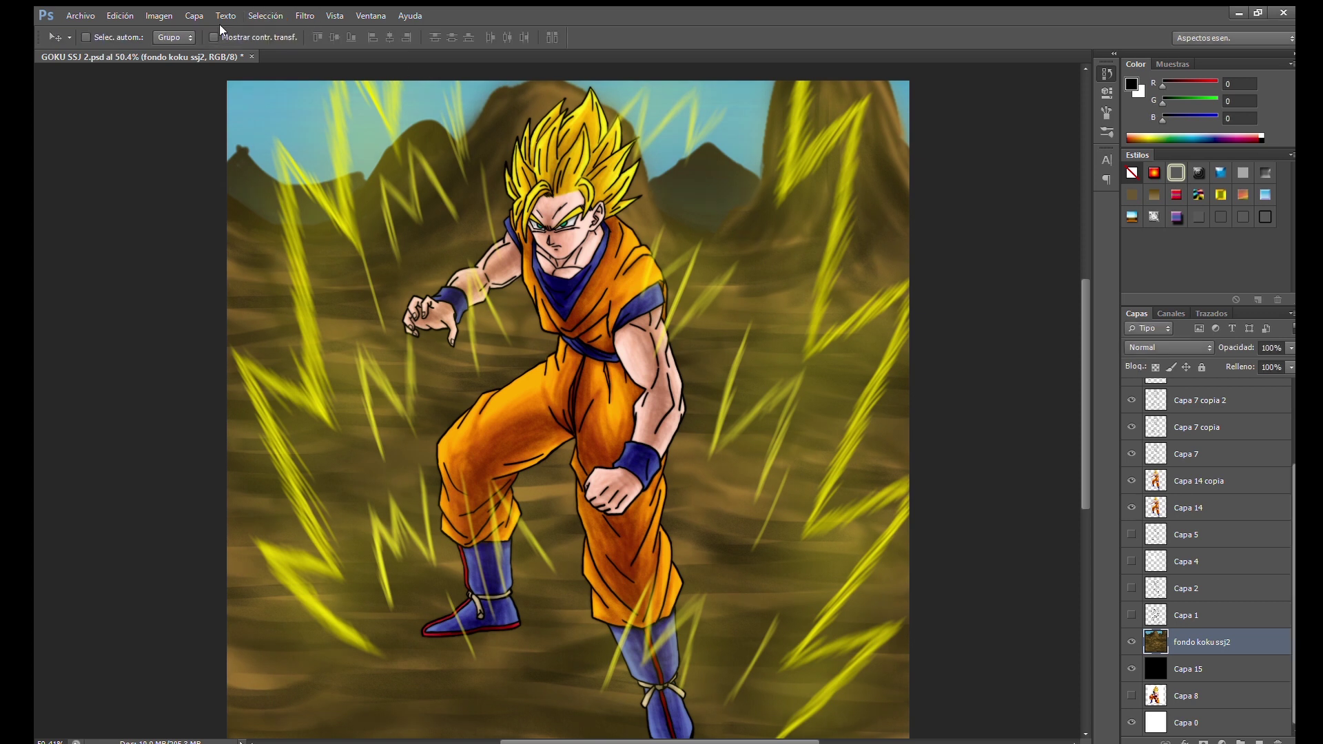
{"action": "key", "text": "i"}
{"action": "key", "text": "ctrl+z"}
{"action": "key", "text": "ctrl+z"}
{"action": "key", "text": "v"}
{"action": "key", "text": "i"}
{"action": "key", "text": "ctrl+z"}
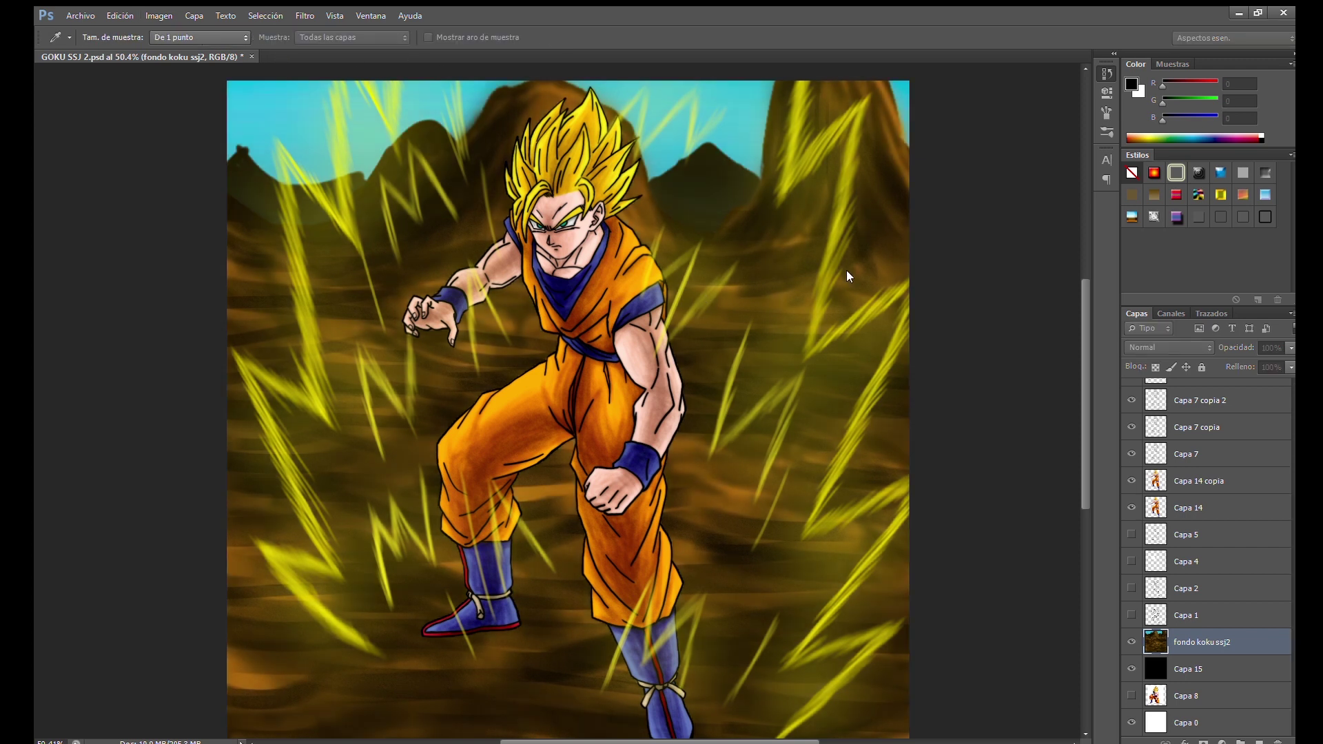
{"action": "key", "text": "ctrl+z"}
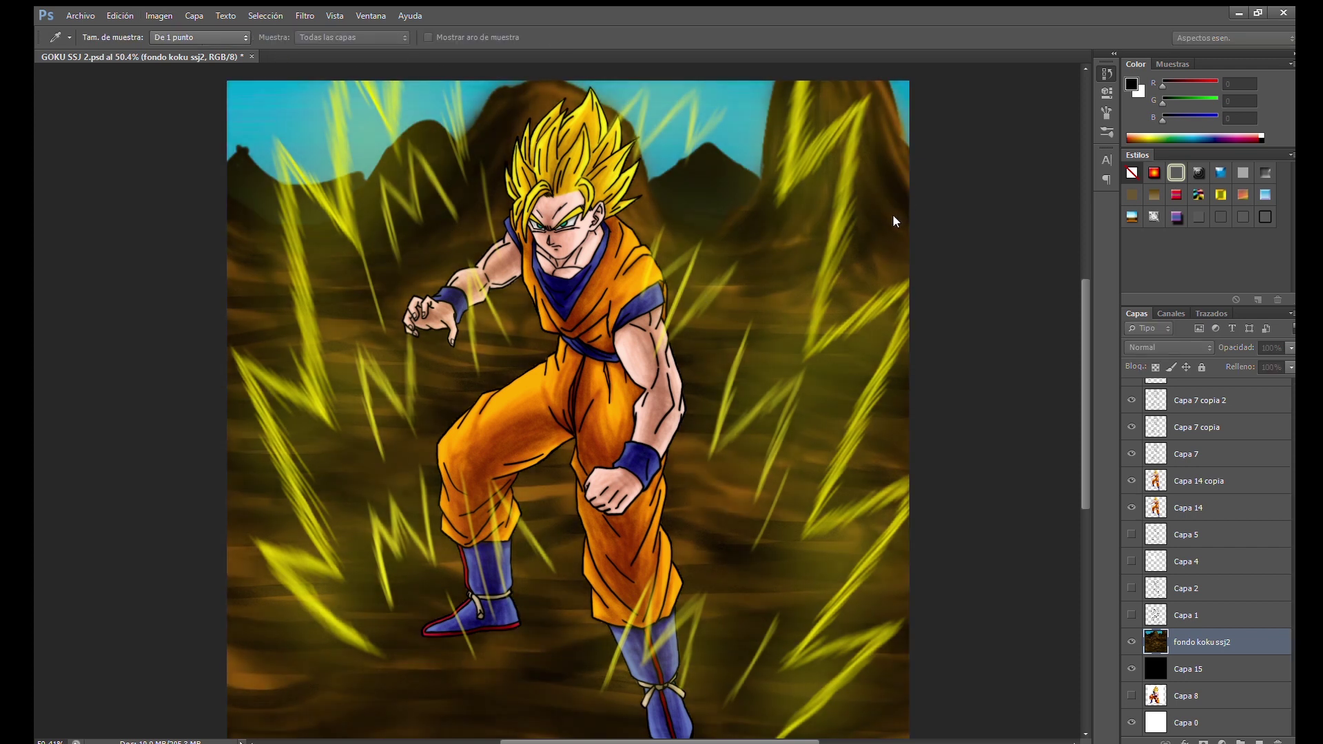
{"action": "key", "text": "v"}
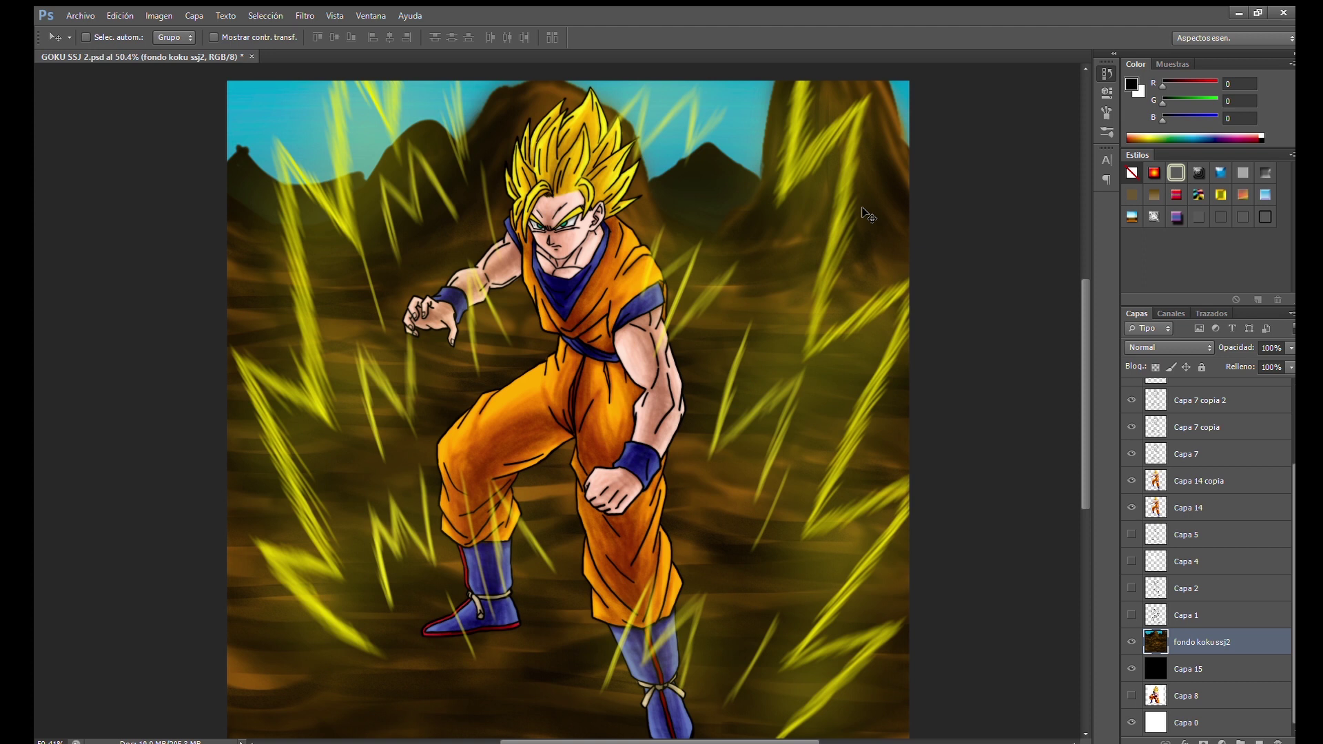
{"action": "scroll", "coordinate": [703, 287], "scroll_direction": "down", "scroll_amount": 2}
{"action": "scroll", "coordinate": [685, 297], "scroll_direction": "up", "scroll_amount": 2}
{"action": "scroll", "coordinate": [685, 297], "scroll_direction": "down", "scroll_amount": 1}
{"action": "left_click", "coordinate": [661, 289], "text": "ctrl"}
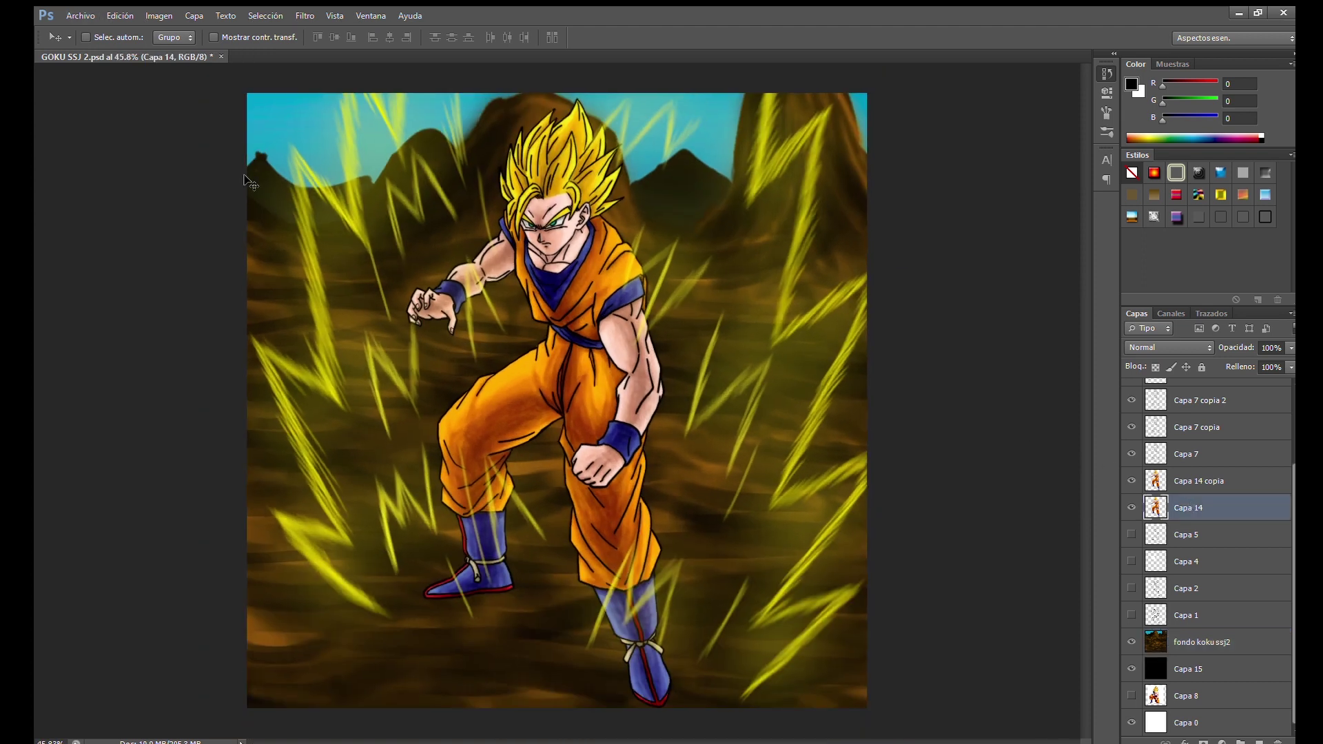
Brighten Goku's colour layer with a Levels adjustment
{"action": "key", "text": "ctrl+l"}
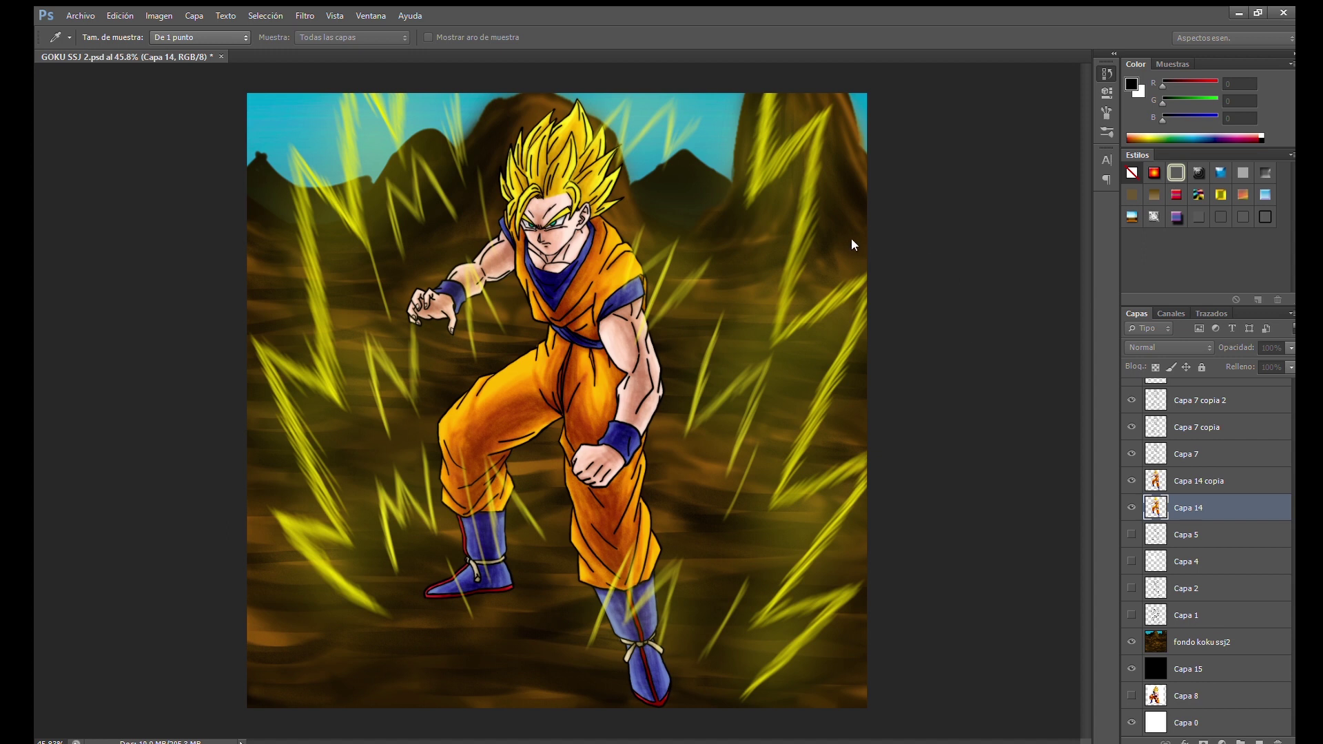
{"action": "key", "text": "alt+bracketright"}
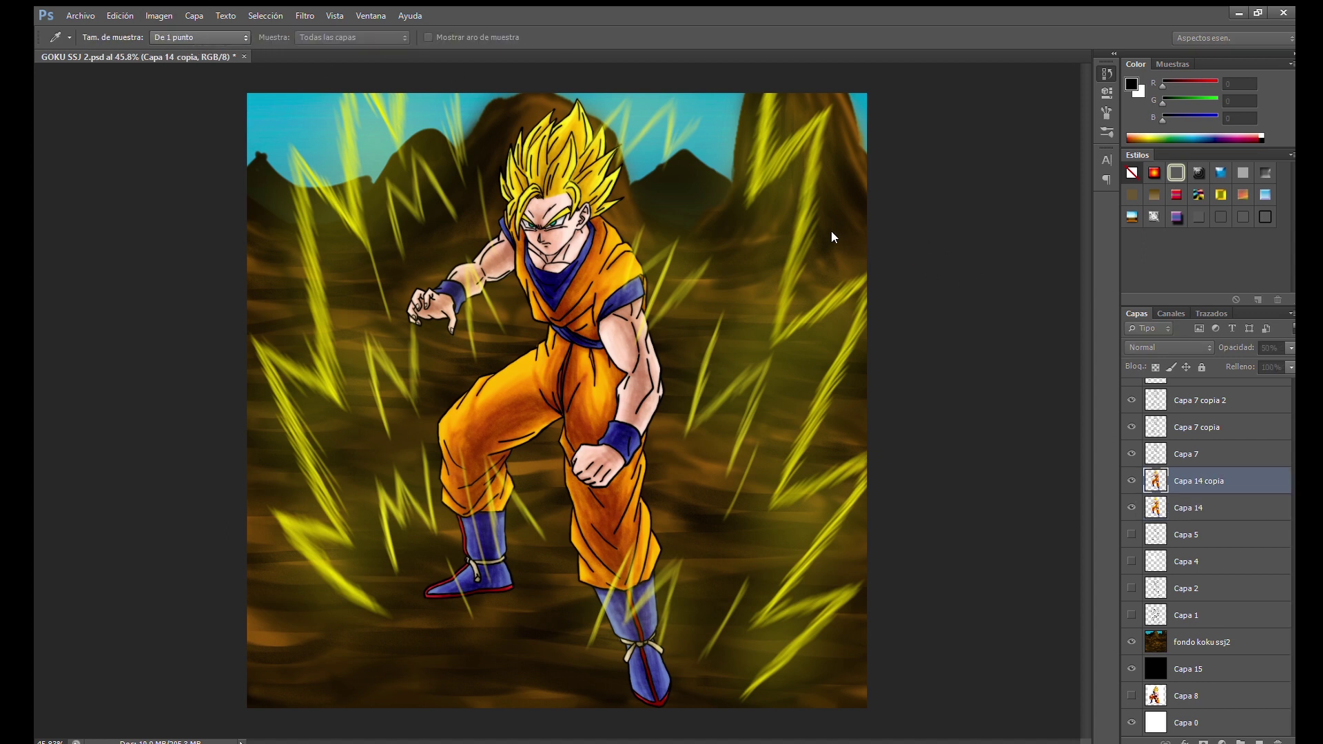
{"action": "key", "text": "Return"}
{"action": "scroll", "coordinate": [1206, 551], "scroll_direction": "up", "scroll_amount": 3}
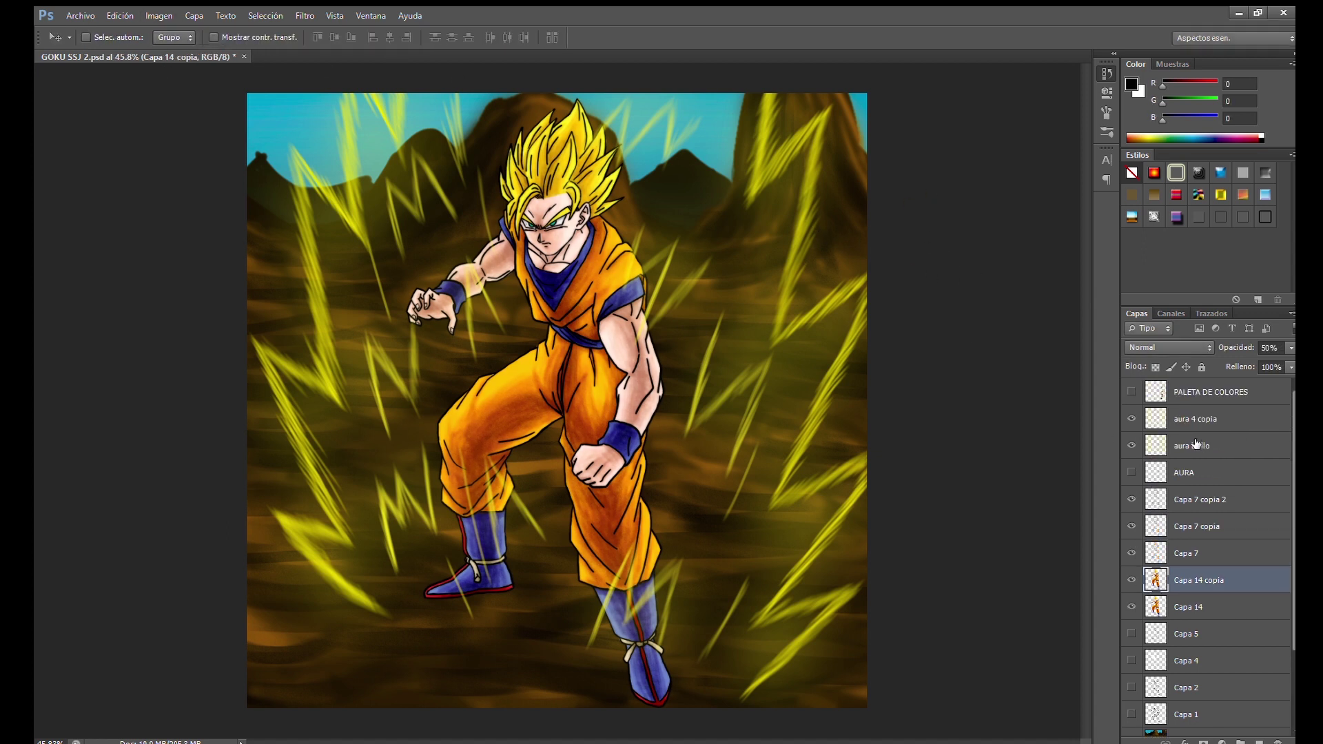
Hide and reshow the aura 4 copia lightning to compare, keeping aura brillo selected
{"action": "left_click", "coordinate": [1191, 446]}
{"action": "left_click", "coordinate": [1131, 419]}
{"action": "left_click", "coordinate": [1174, 418]}
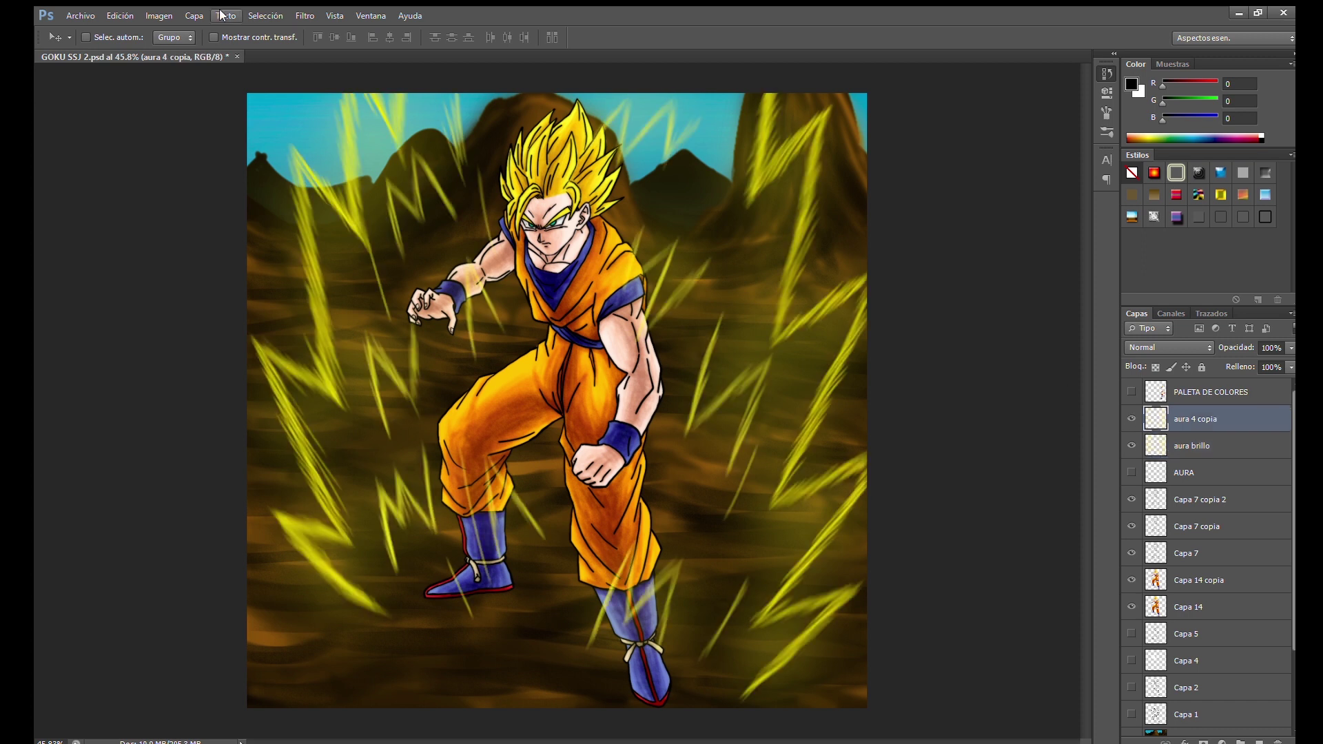
{"action": "key", "text": "i"}
{"action": "left_click", "coordinate": [770, 231], "text": "ctrl"}
{"action": "key", "text": "v"}
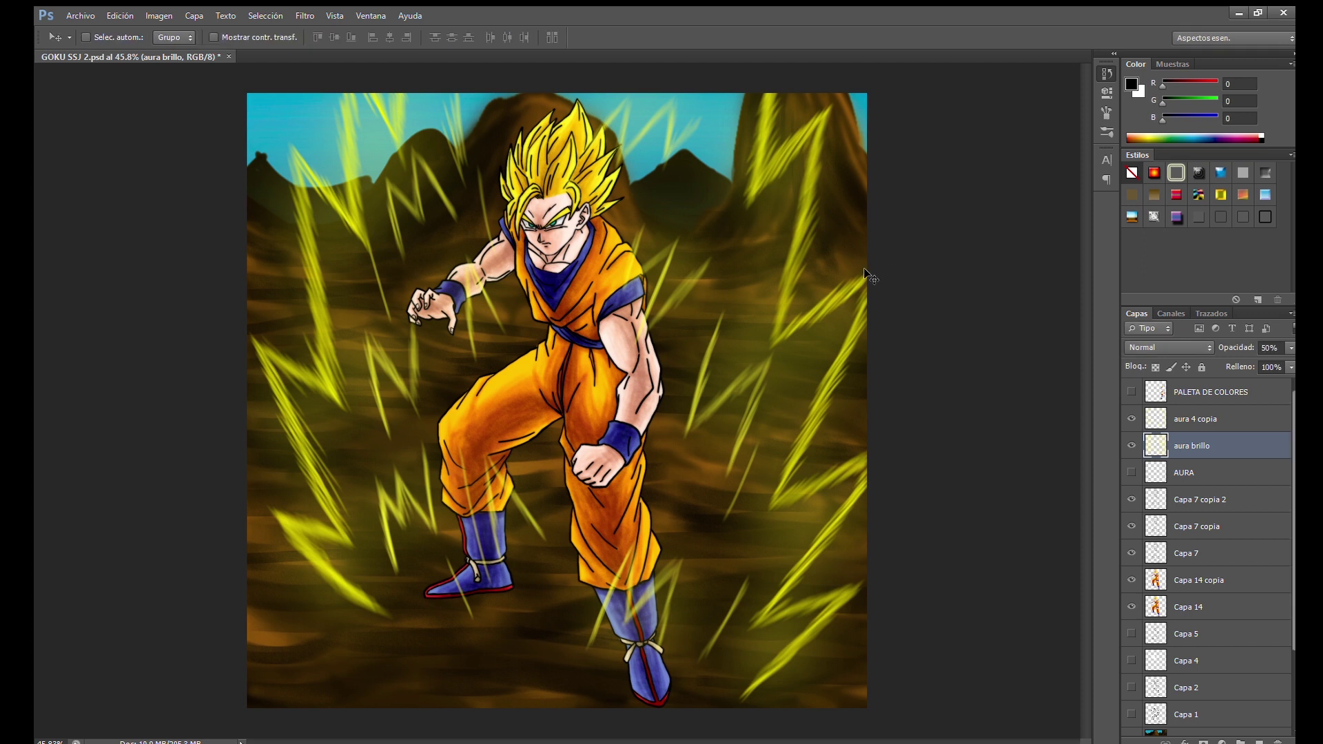
Crop a thin strip off the canvas's left and right edges
{"action": "key", "text": "c"}
{"action": "left_click_drag", "start_coordinate": [248, 400], "coordinate": [256, 400]}
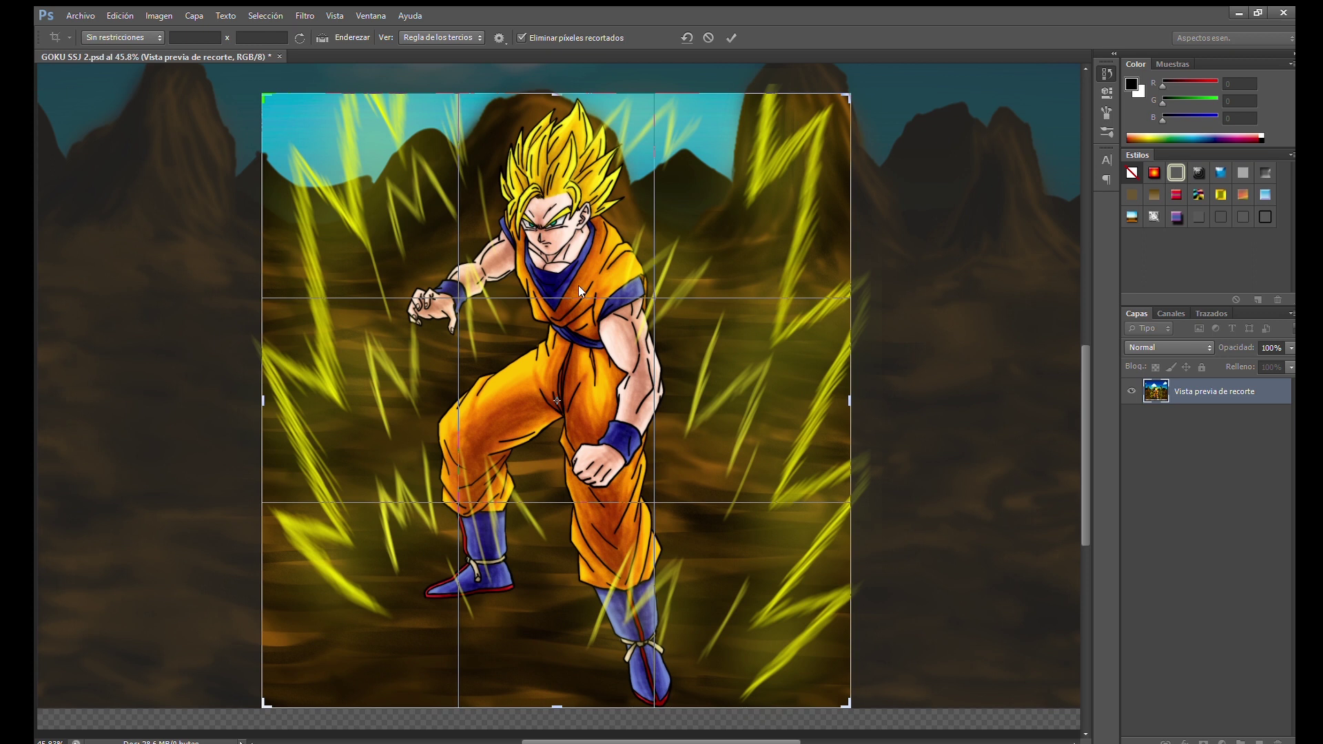
{"action": "key", "text": "Return"}
{"action": "key", "text": "v"}
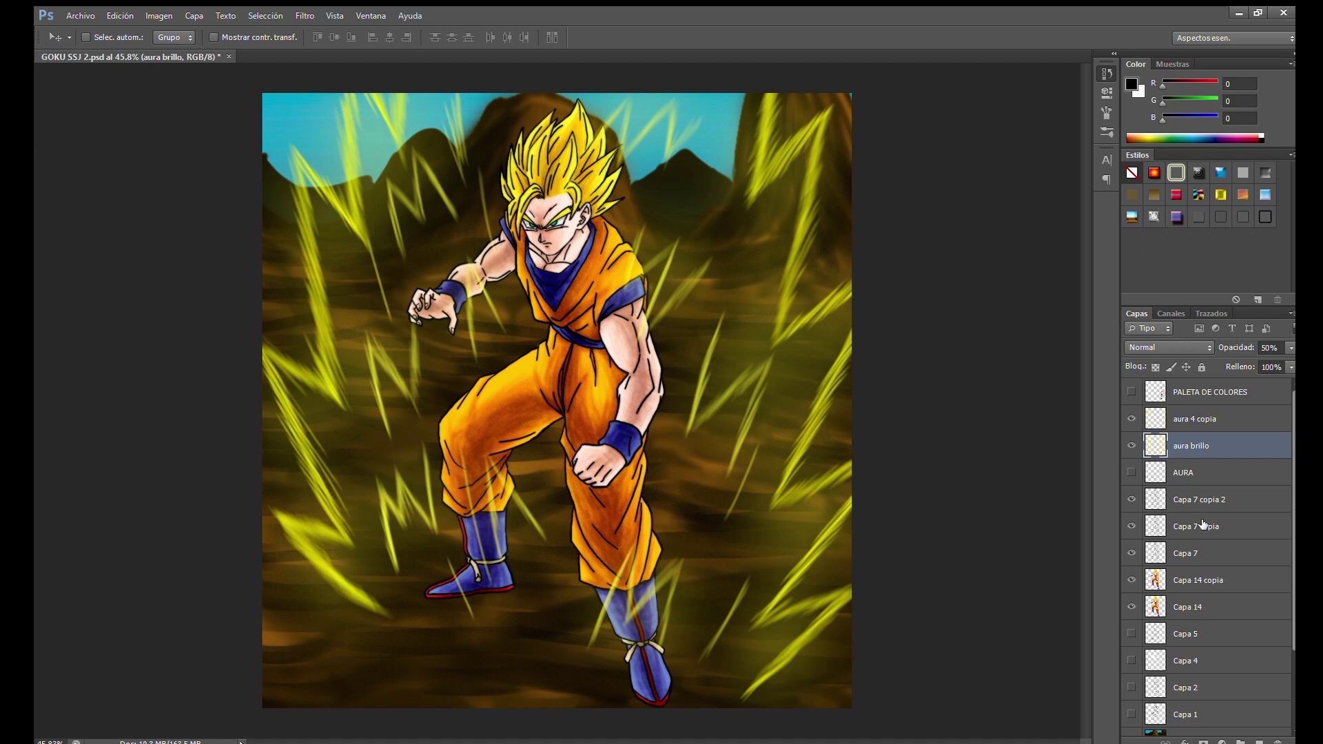
{"action": "scroll", "coordinate": [1291, 597], "scroll_direction": "down", "scroll_amount": 2}
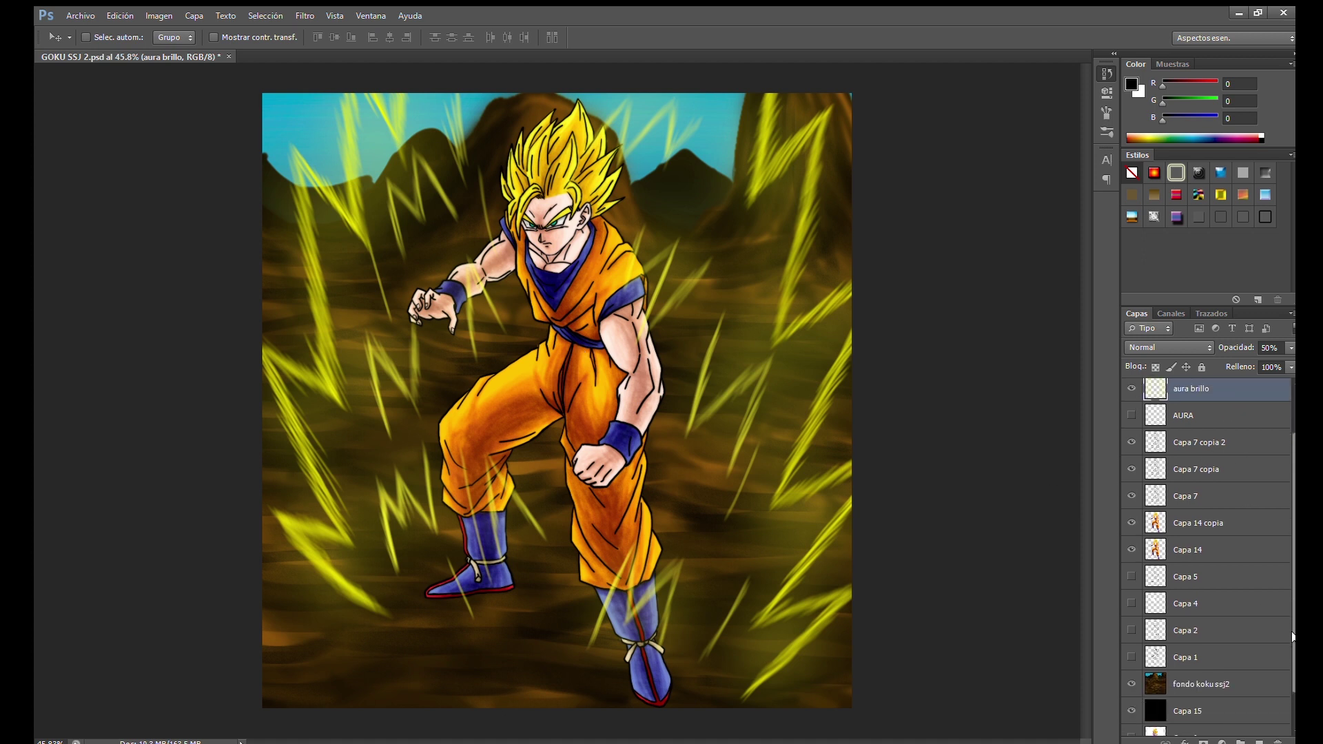
{"action": "left_click", "coordinate": [1179, 680]}
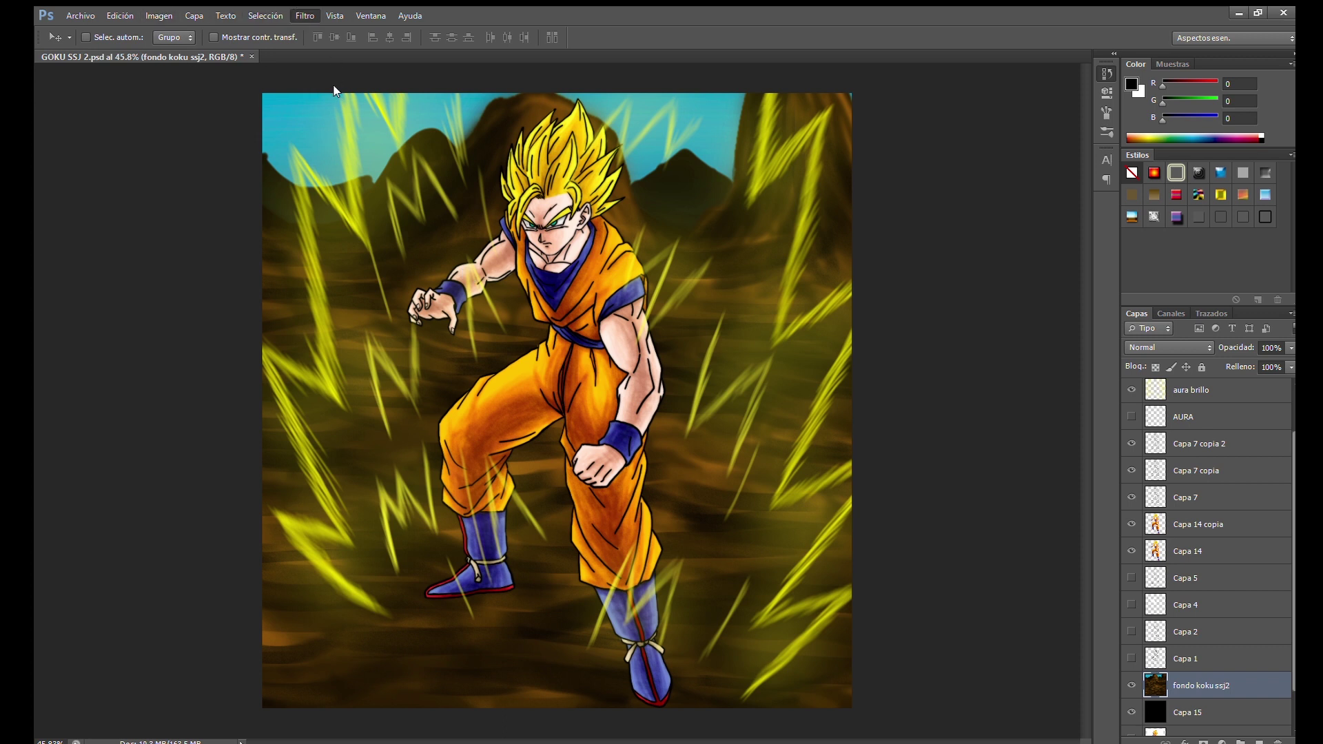
{"action": "key", "text": "space"}
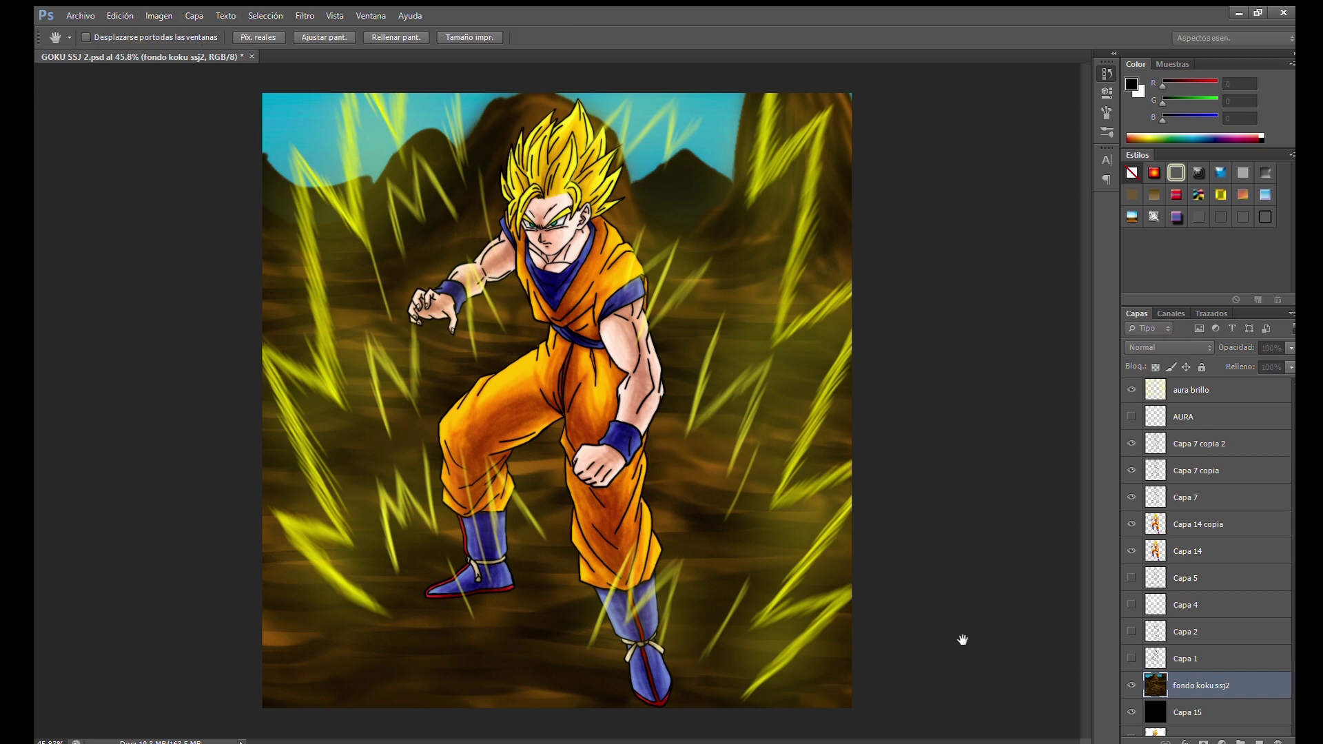
Add a new layer above the background and name it sombra
{"action": "left_click", "coordinate": [1259, 742]}
{"action": "double_click", "coordinate": [1198, 685]}
{"action": "type", "text": "sombra"}
{"action": "key", "text": "Return"}
{"action": "scroll", "coordinate": [661, 709], "scroll_direction": "up", "scroll_amount": 5}
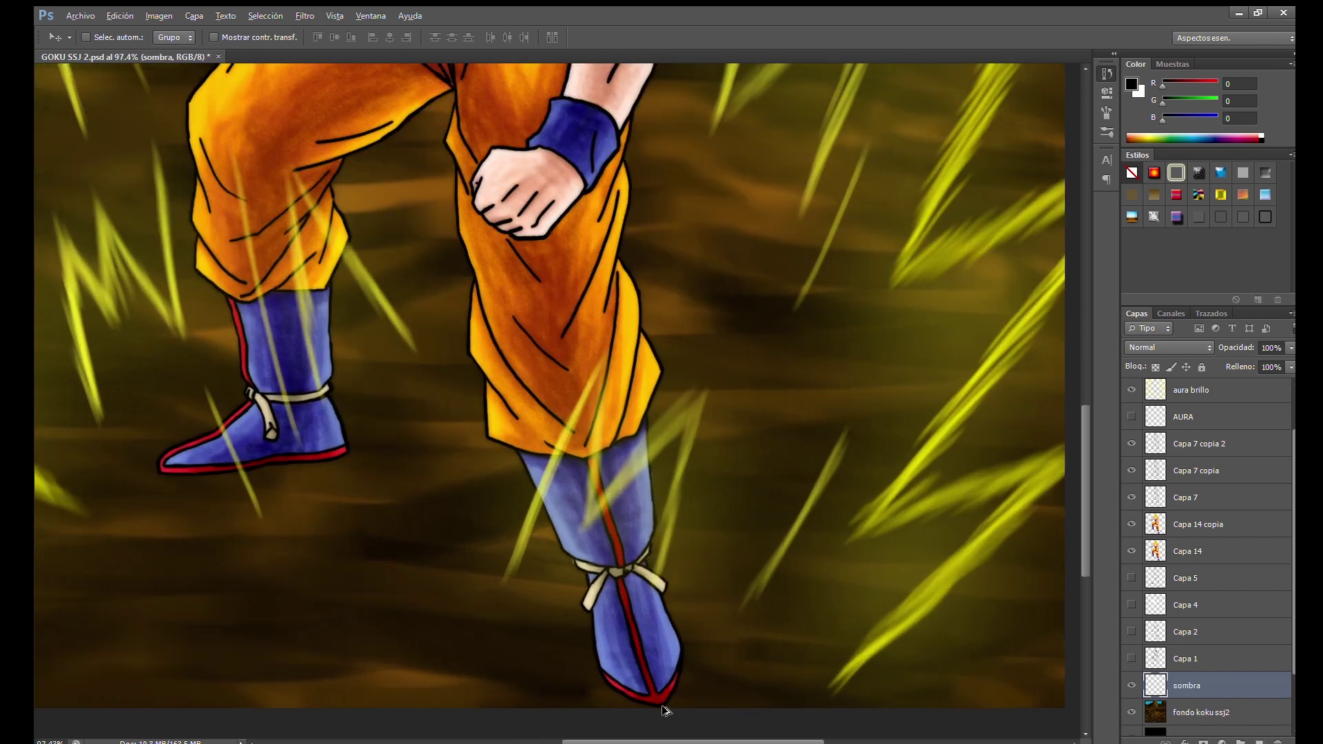
Paint a black shadow under and between Goku's boots with the Brush
{"action": "key", "text": "b"}
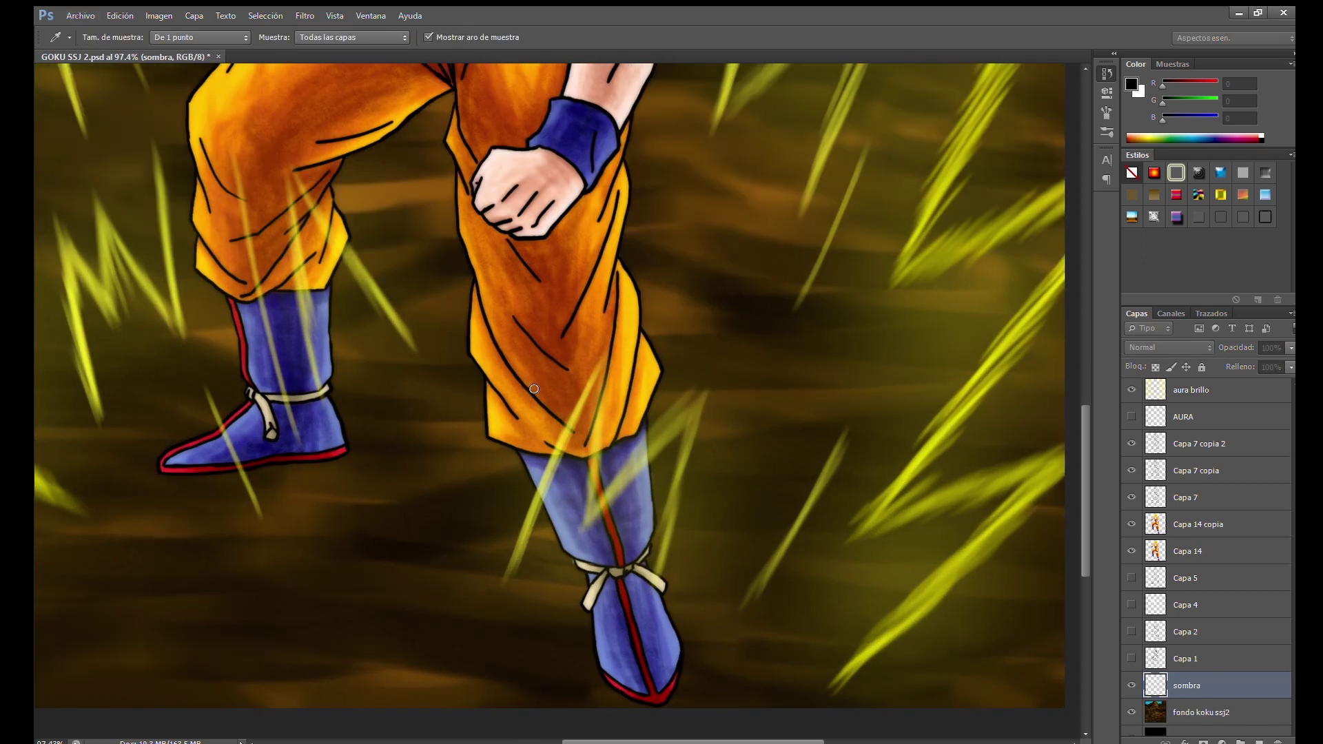
{"action": "mouse_move", "coordinate": [164, 476]}
{"action": "left_mouse_down"}
{"action": "mouse_move", "coordinate": [288, 477]}
{"action": "mouse_move", "coordinate": [658, 534]}
{"action": "left_mouse_up"}
{"action": "mouse_move", "coordinate": [527, 457]}
{"action": "left_mouse_down"}
{"action": "mouse_move", "coordinate": [326, 456]}
{"action": "mouse_move", "coordinate": [616, 511]}
{"action": "left_mouse_up"}
{"action": "mouse_move", "coordinate": [582, 620]}
{"action": "left_mouse_down"}
{"action": "mouse_move", "coordinate": [457, 466]}
{"action": "mouse_move", "coordinate": [491, 524]}
{"action": "mouse_move", "coordinate": [609, 617]}
{"action": "left_mouse_up"}
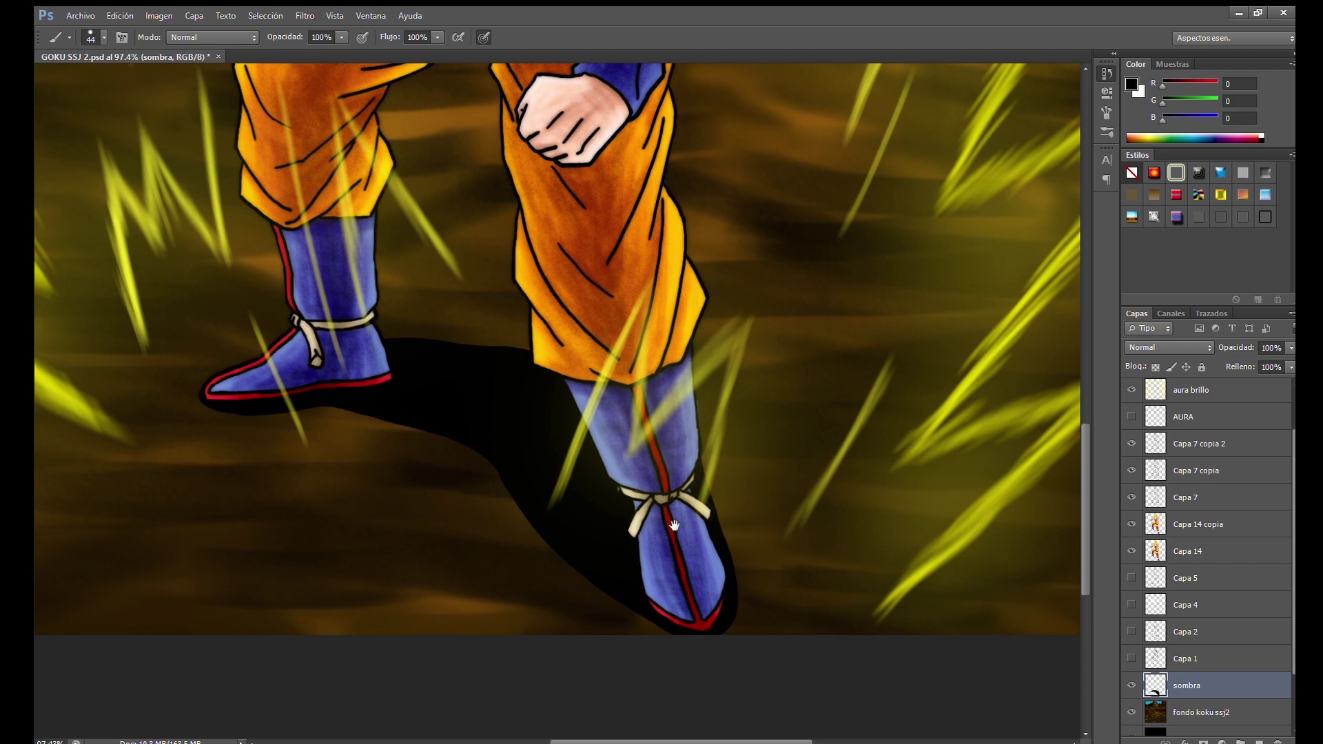
{"action": "left_click_drag", "start_coordinate": [491, 525], "coordinate": [540, 441]}
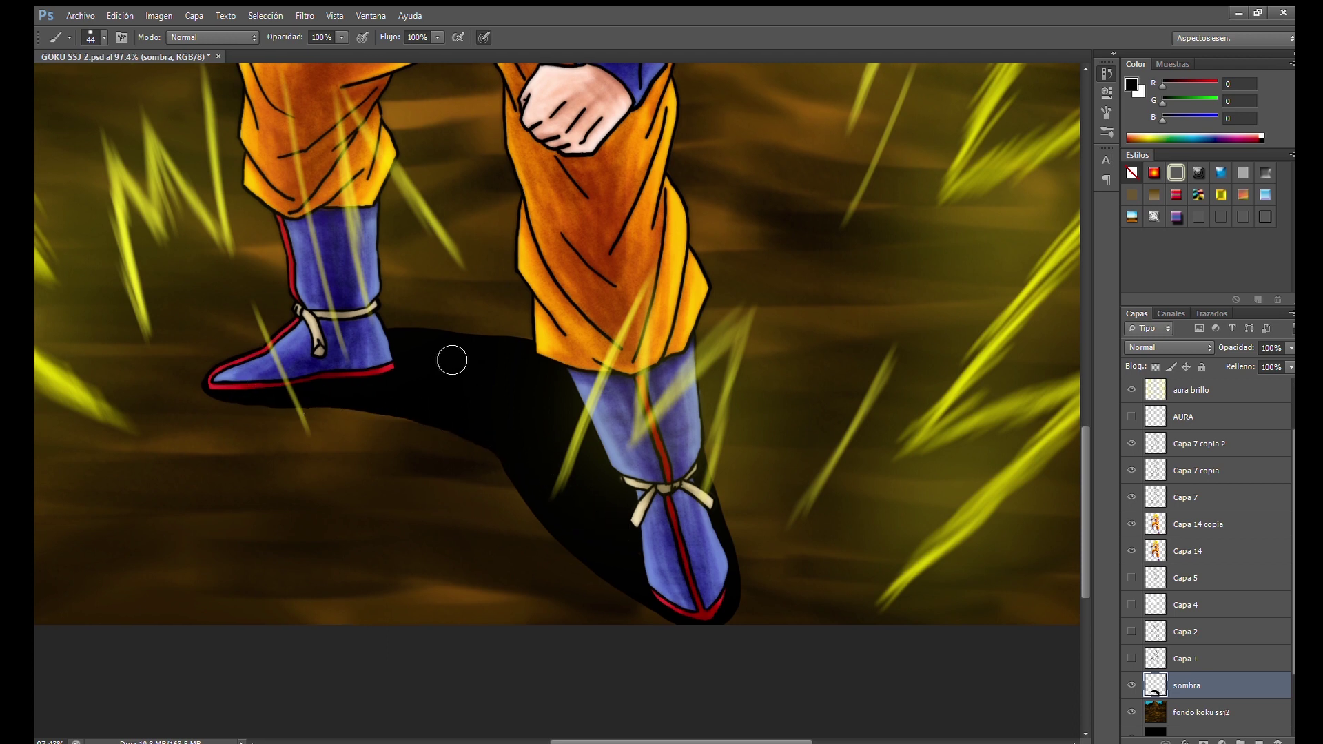
{"action": "key", "text": "ctrl+0"}
Set the sombra layer opacity to 90% and toggle the background to check it
{"action": "key", "text": "alt+f"}
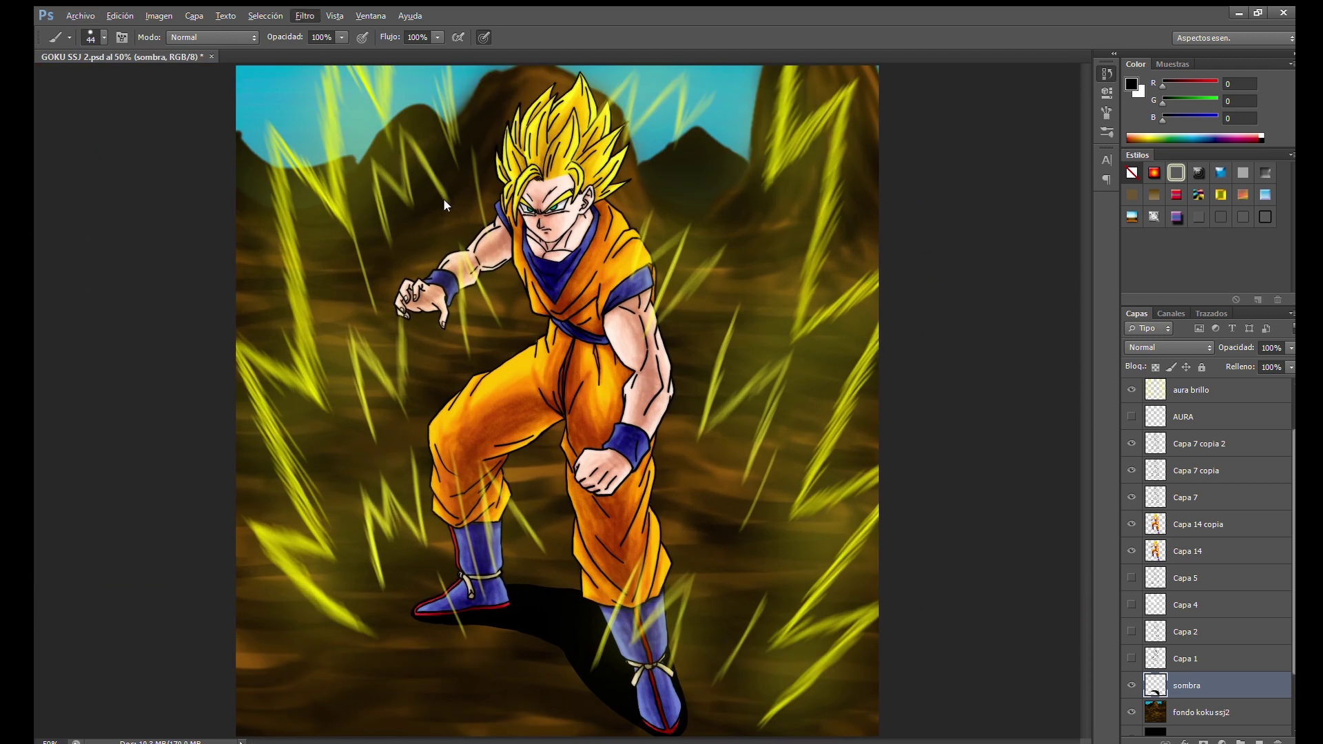
{"action": "key", "text": "space"}
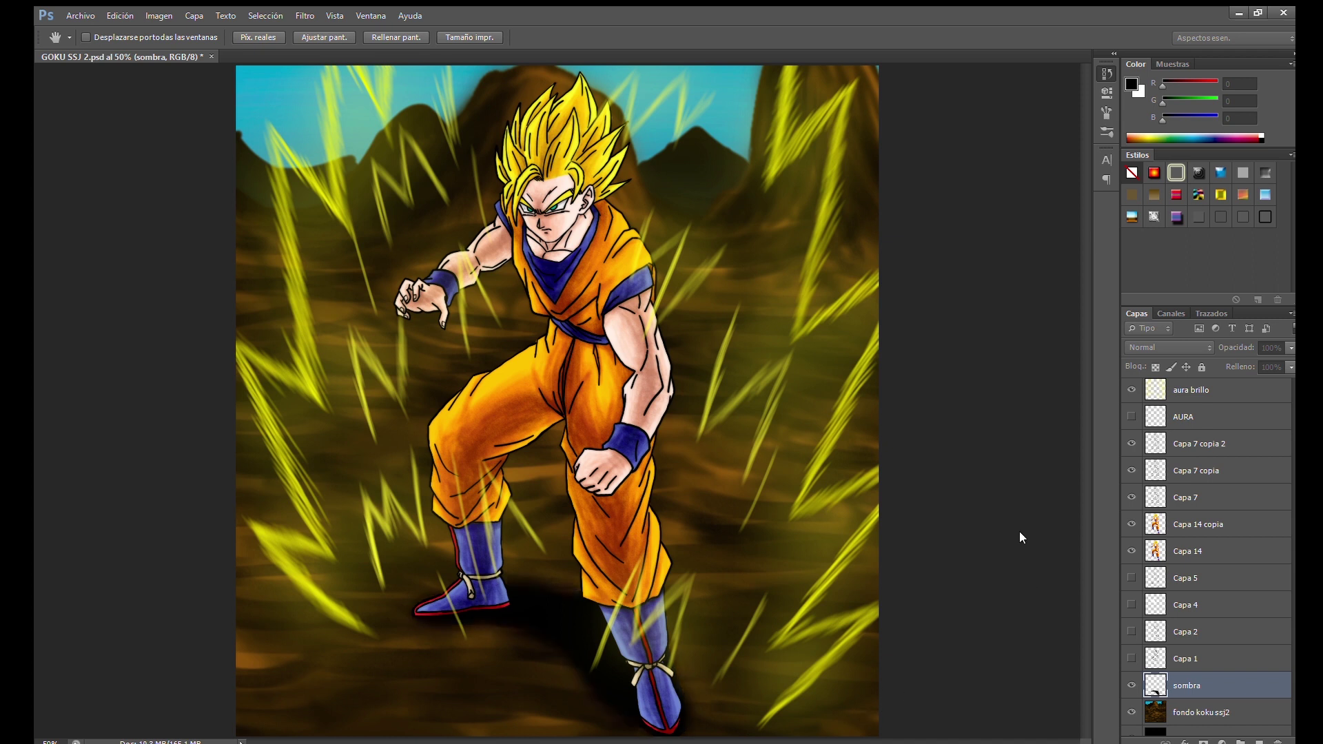
{"action": "type", "text": "90"}
{"action": "key", "text": "Return"}
{"action": "key", "text": "v"}
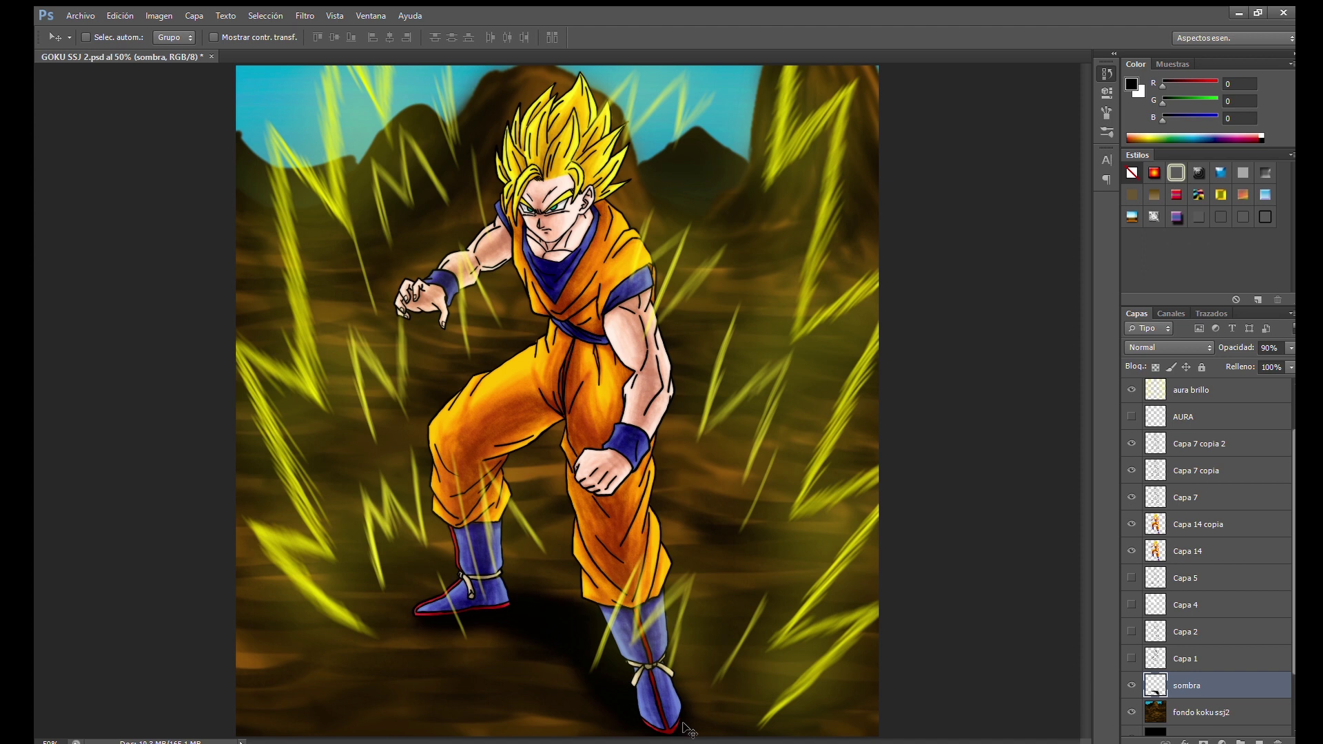
{"action": "left_click", "coordinate": [1132, 714]}
Add a new layer above Capa 7 copia 2 and begin renaming it
{"action": "scroll", "coordinate": [624, 705], "scroll_direction": "up", "scroll_amount": 2}
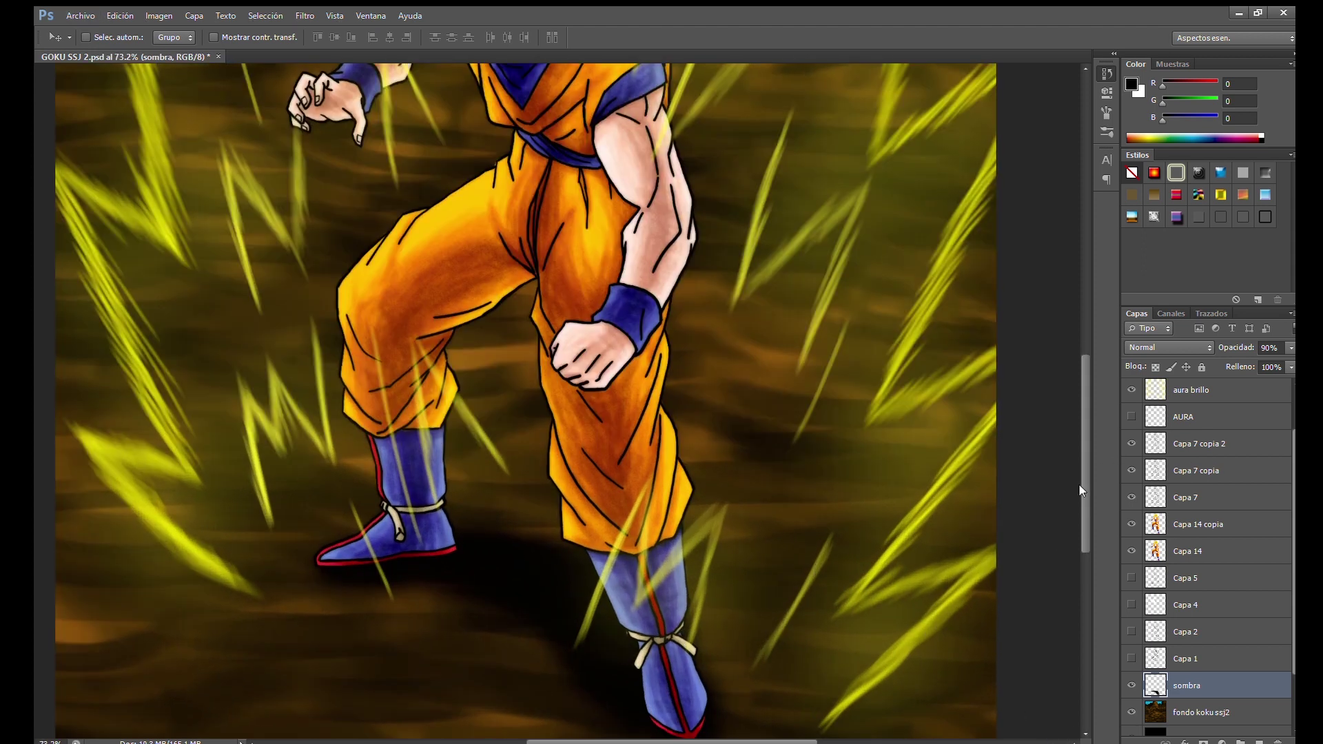
{"action": "scroll", "coordinate": [717, 431], "scroll_direction": "down", "scroll_amount": 3}
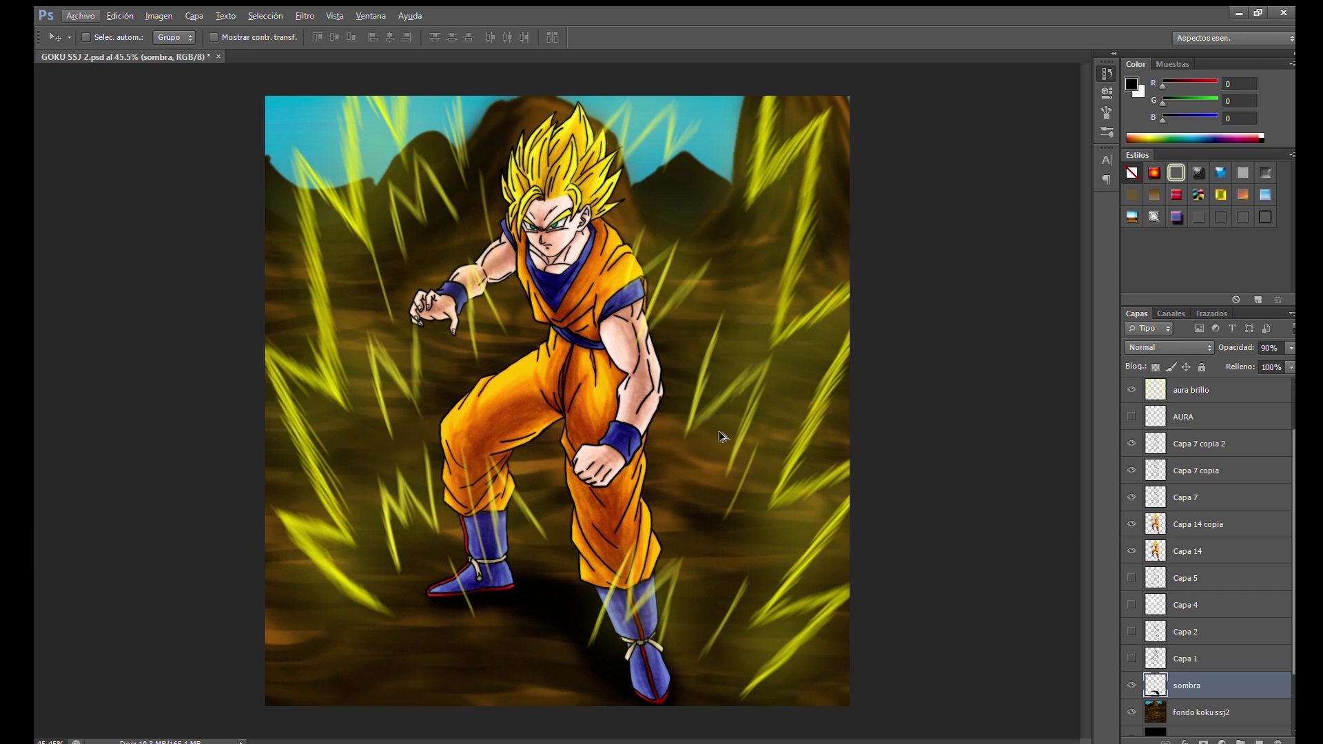
{"action": "scroll", "coordinate": [1292, 535], "scroll_direction": "up", "scroll_amount": 1}
{"action": "scroll", "coordinate": [1292, 536], "scroll_direction": "down", "scroll_amount": 2}
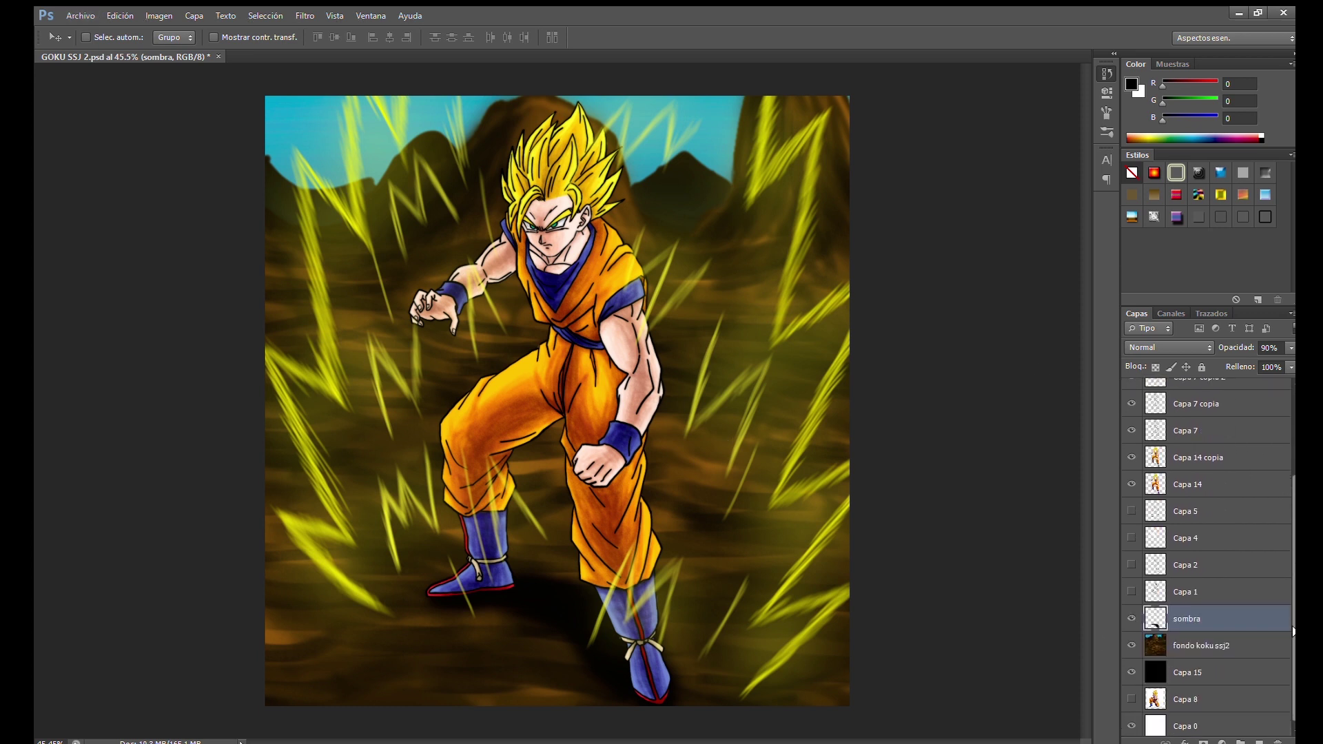
{"action": "scroll", "coordinate": [1294, 540], "scroll_direction": "up", "scroll_amount": 2}
{"action": "scroll", "coordinate": [1294, 540], "scroll_direction": "up", "scroll_amount": 1}
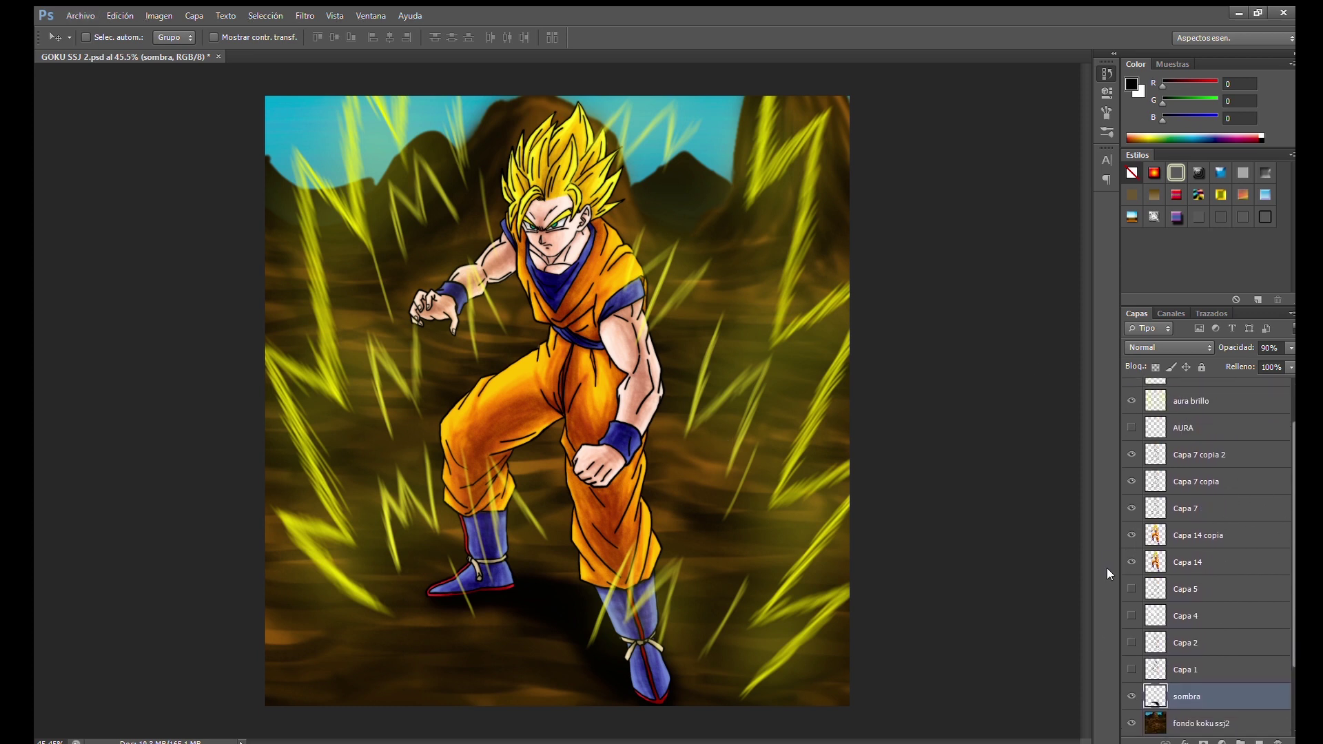
{"action": "scroll", "coordinate": [1291, 469], "scroll_direction": "up", "scroll_amount": 2}
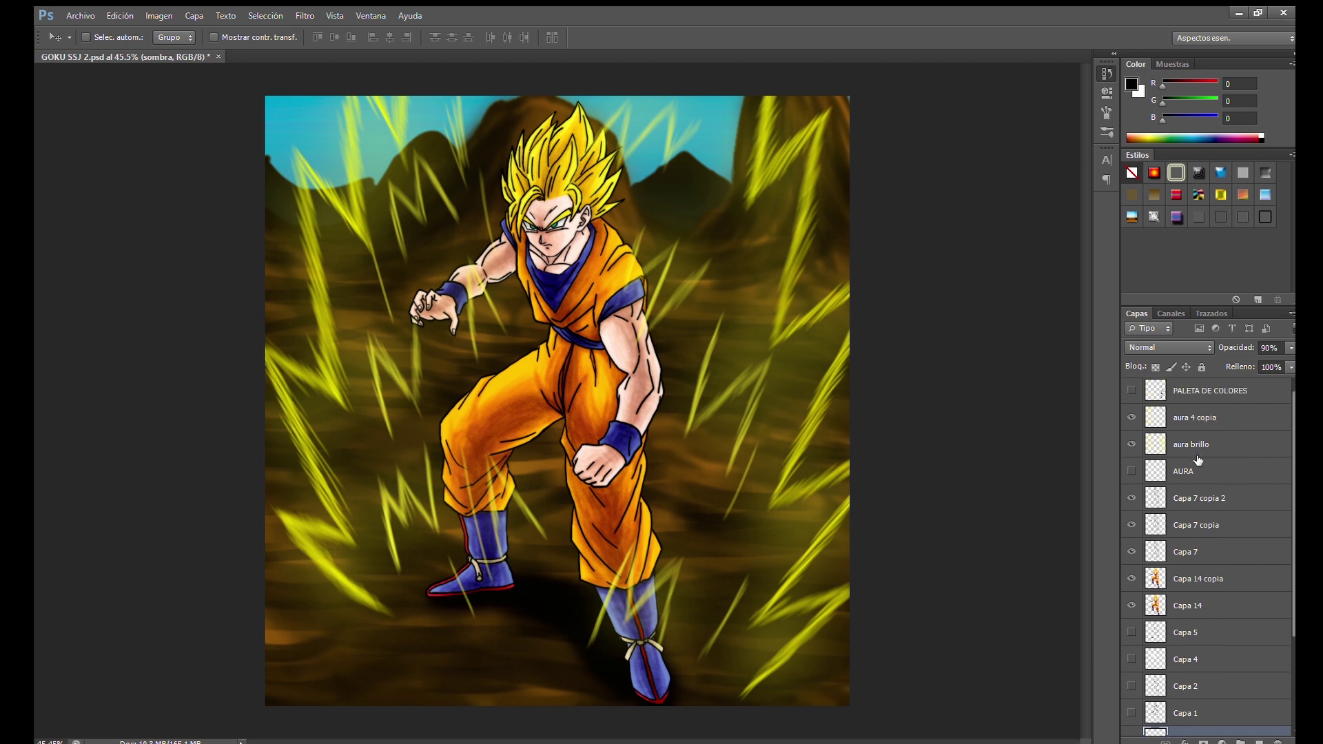
{"action": "left_click", "coordinate": [1199, 498]}
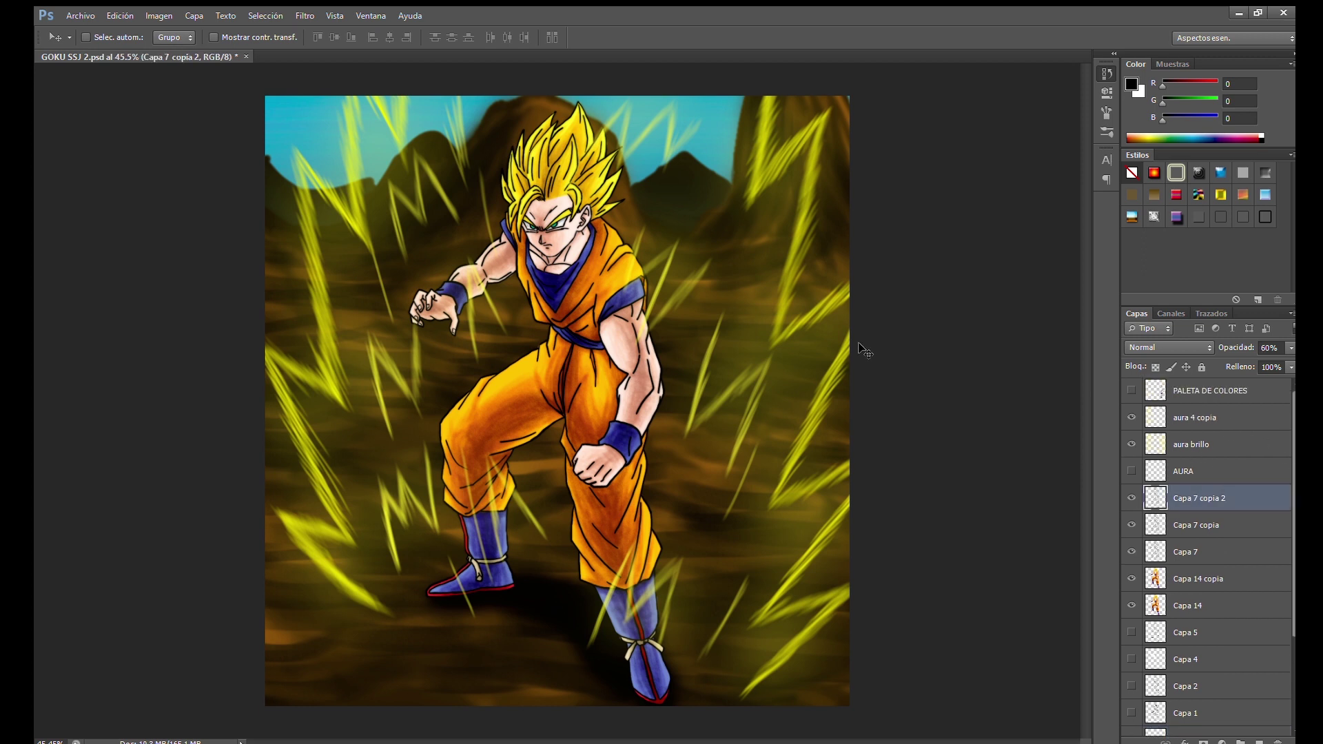
{"action": "left_click", "coordinate": [1259, 741]}
{"action": "double_click", "coordinate": [1188, 497]}
{"action": "type", "text": "rayos"}
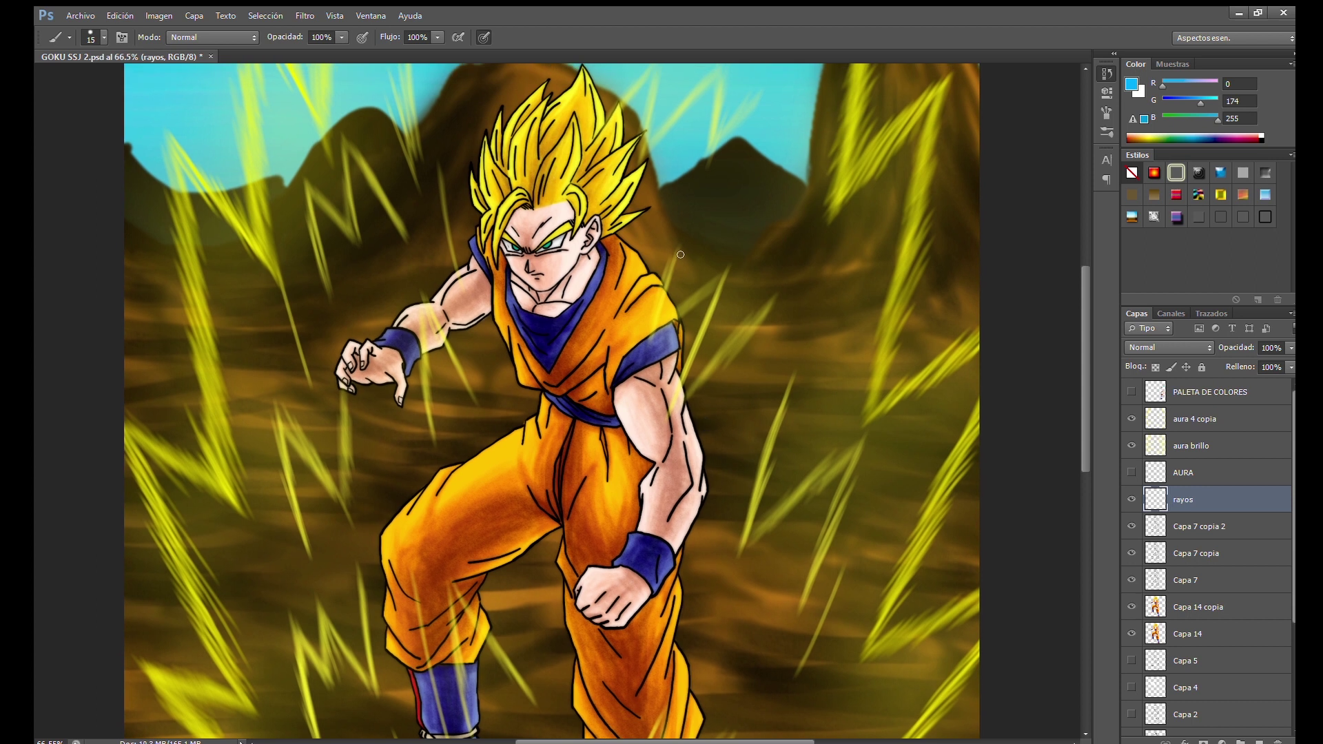
Paint cyan lightning strokes along the belt, near the arm and across the lower legs
{"action": "mouse_move", "coordinate": [682, 257]}
{"action": "left_mouse_down"}
{"action": "mouse_move", "coordinate": [664, 418]}
{"action": "mouse_move", "coordinate": [589, 413]}
{"action": "left_mouse_up"}
{"action": "mouse_move", "coordinate": [420, 207]}
{"action": "left_mouse_down"}
{"action": "mouse_move", "coordinate": [503, 358]}
{"action": "mouse_move", "coordinate": [427, 248]}
{"action": "left_mouse_up"}
{"action": "mouse_move", "coordinate": [327, 335]}
{"action": "left_mouse_down"}
{"action": "mouse_move", "coordinate": [320, 369]}
{"action": "mouse_move", "coordinate": [401, 397]}
{"action": "left_mouse_up"}
{"action": "left_click_drag", "start_coordinate": [476, 490], "coordinate": [677, 506]}
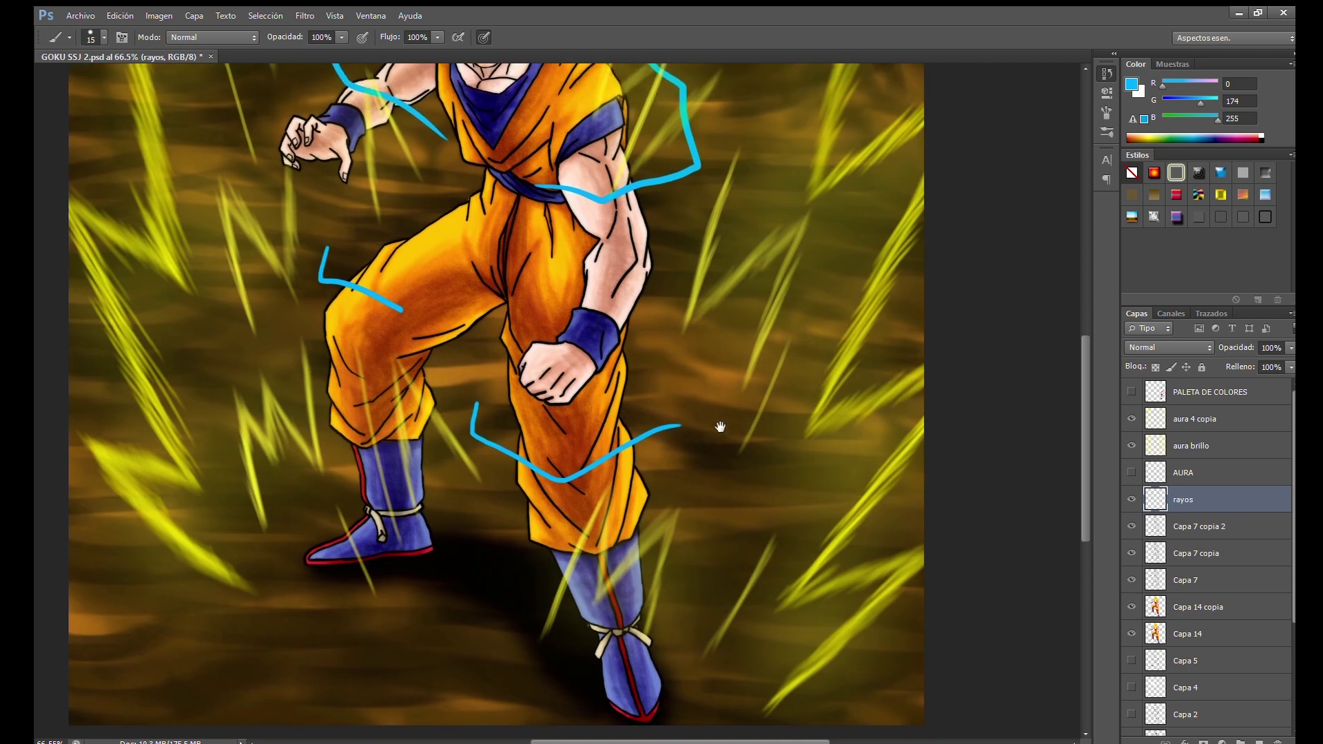
{"action": "scroll", "coordinate": [717, 428], "scroll_direction": "up", "scroll_amount": 5}
{"action": "scroll", "coordinate": [677, 279], "scroll_direction": "down", "scroll_amount": 5}
{"action": "scroll", "coordinate": [689, 331], "scroll_direction": "down", "scroll_amount": 1}
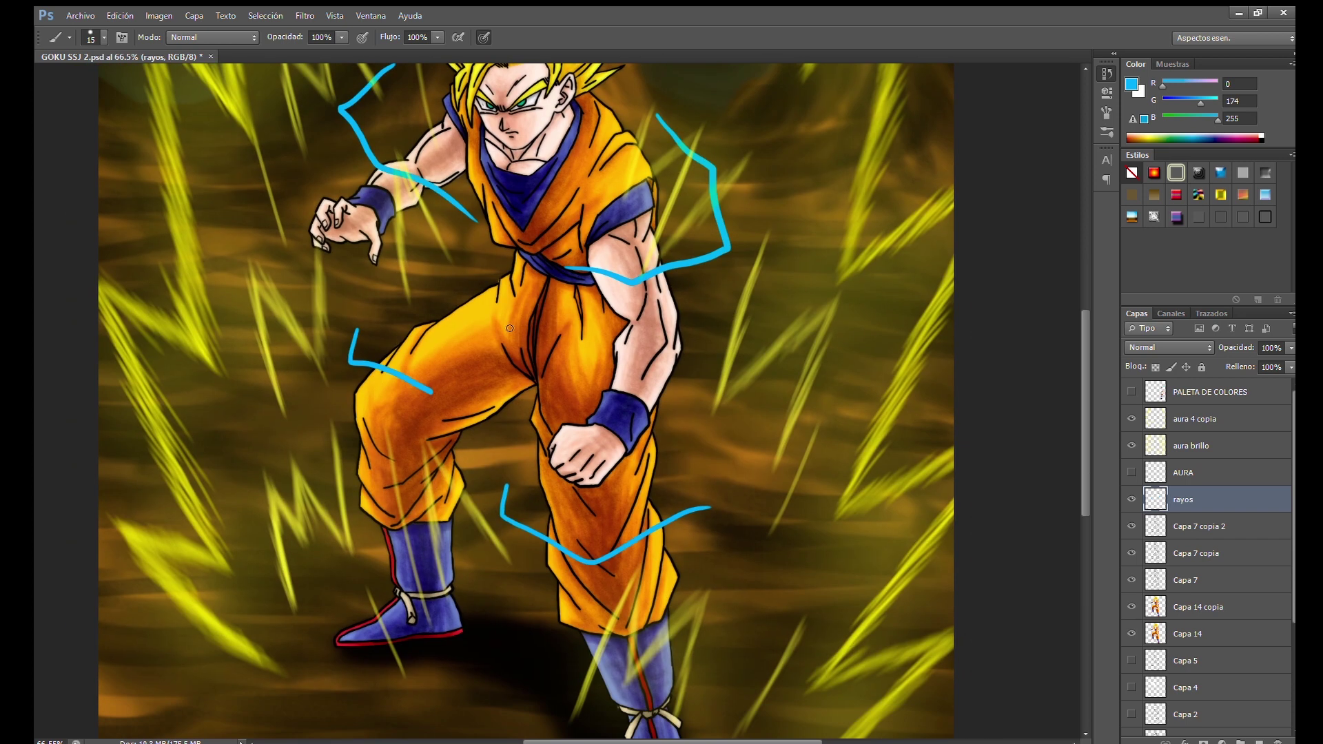
Lower the brush opacity to 20% and duplicate the rayos layer
{"action": "left_click_drag", "start_coordinate": [708, 393], "coordinate": [706, 396]}
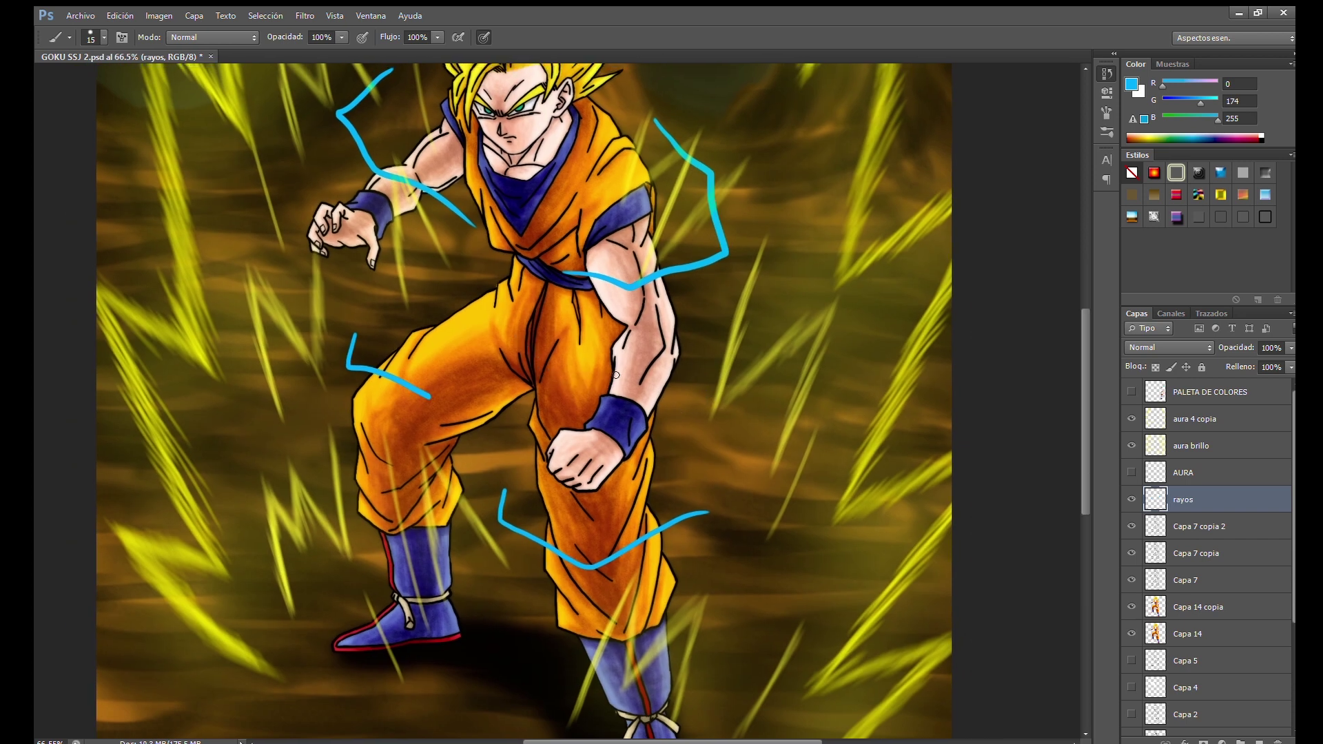
{"action": "scroll", "coordinate": [1001, 468], "scroll_direction": "down", "scroll_amount": 3}
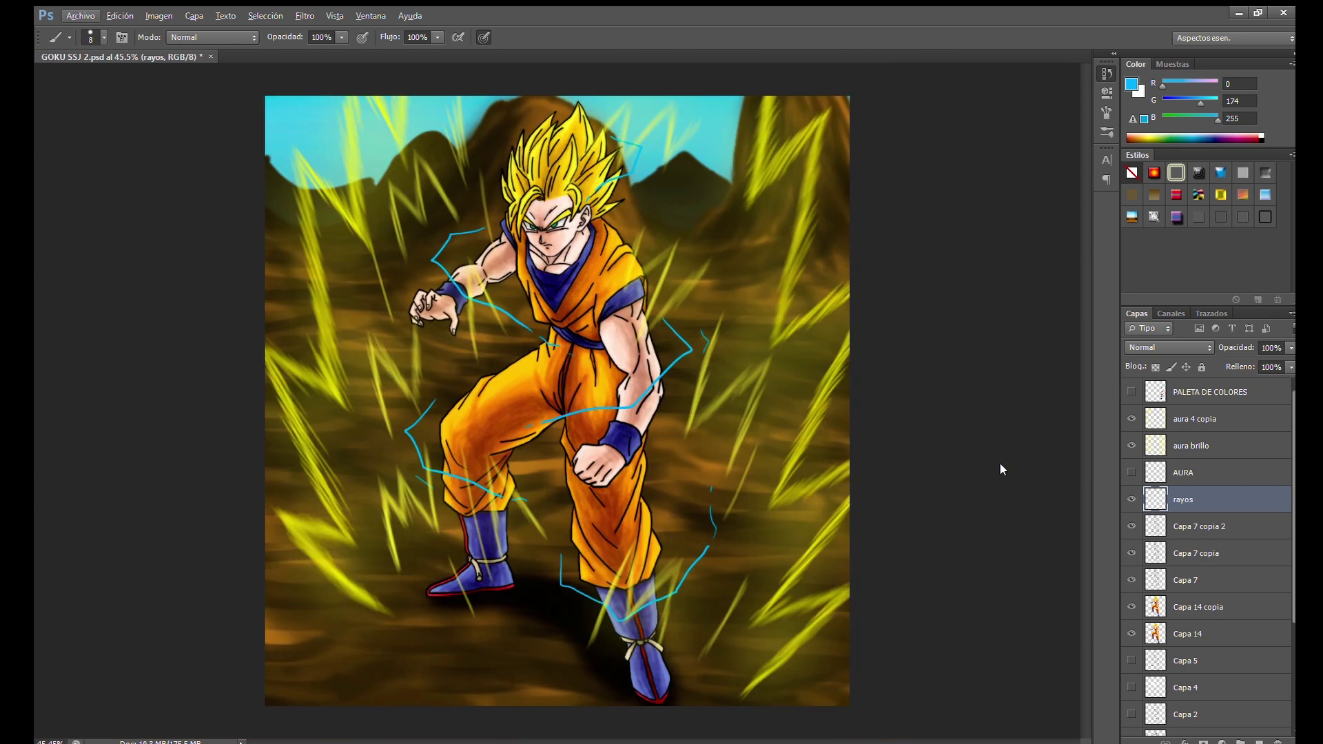
{"action": "scroll", "coordinate": [514, 318], "scroll_direction": "up", "scroll_amount": 2}
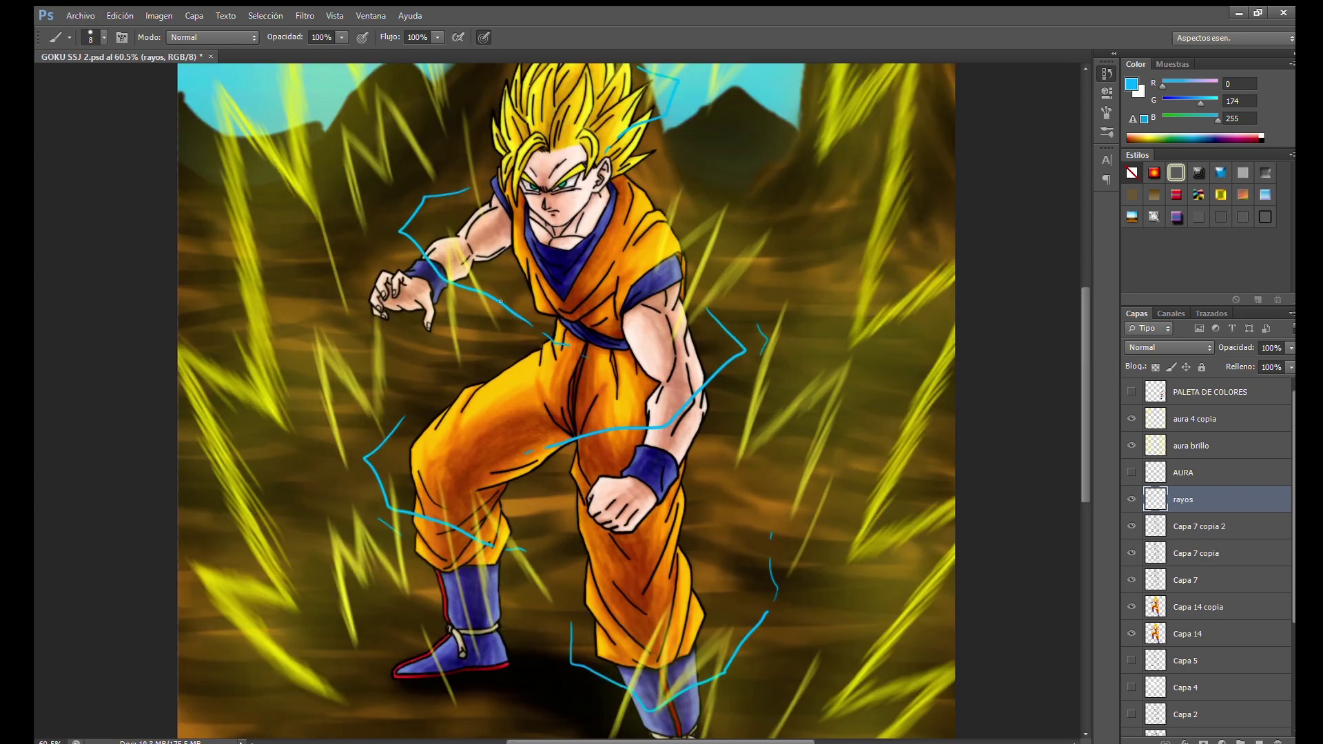
{"action": "left_click_drag", "start_coordinate": [503, 305], "coordinate": [491, 333]}
{"action": "key", "text": "2"}
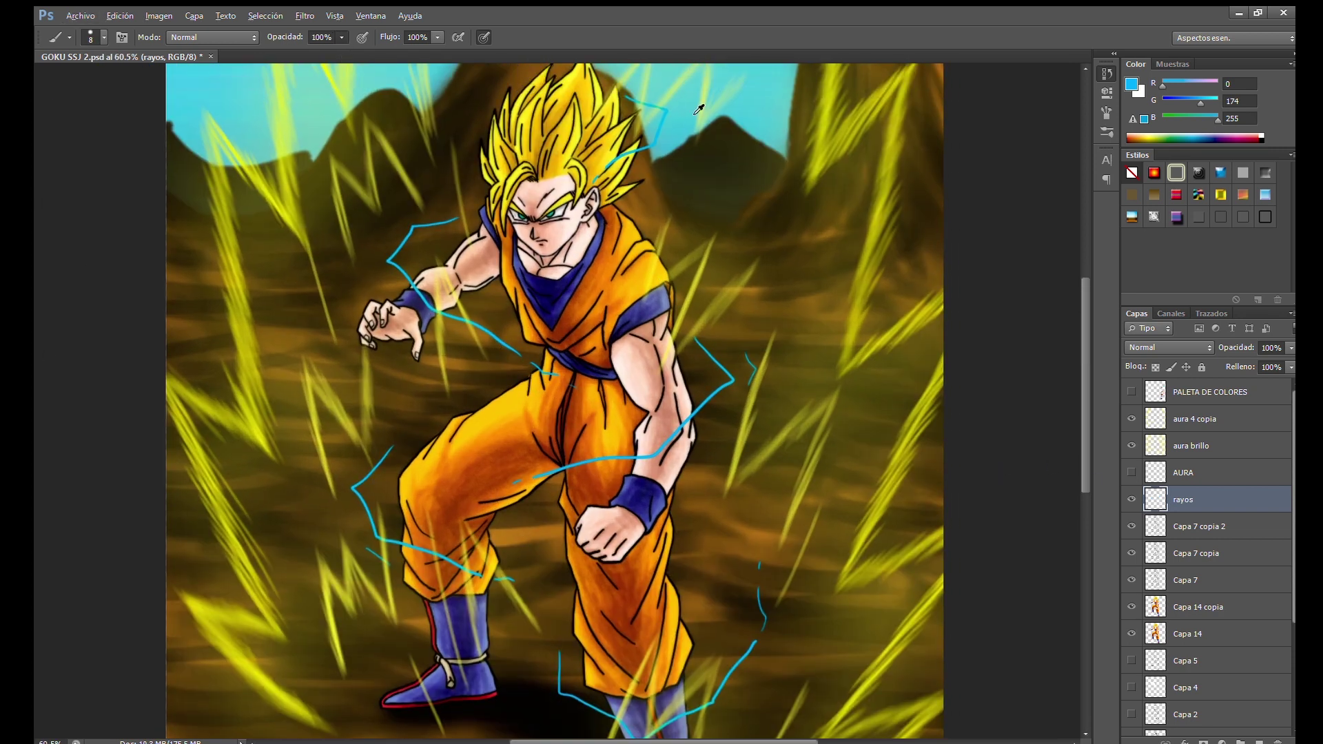
{"action": "scroll", "coordinate": [704, 110], "scroll_direction": "up", "scroll_amount": 3}
{"action": "scroll", "coordinate": [717, 269], "scroll_direction": "down", "scroll_amount": 3}
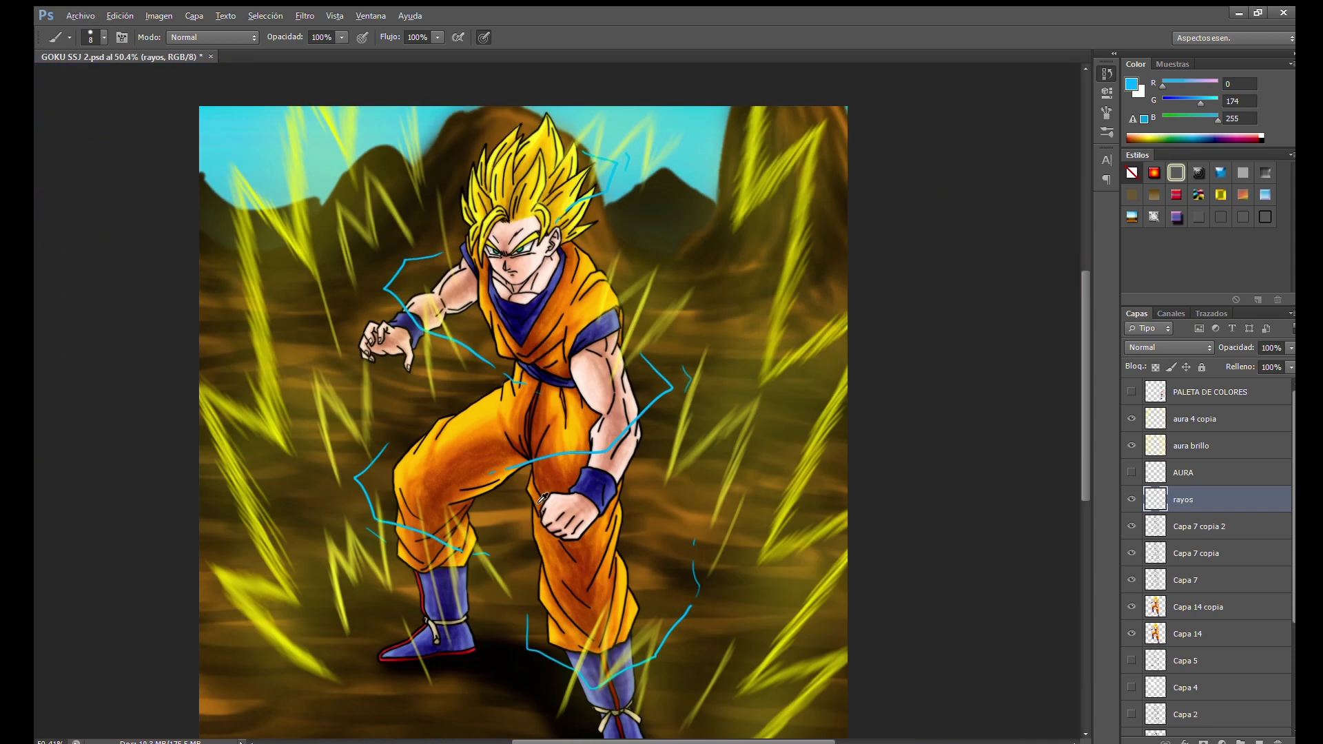
{"action": "key", "text": "ctrl+j"}
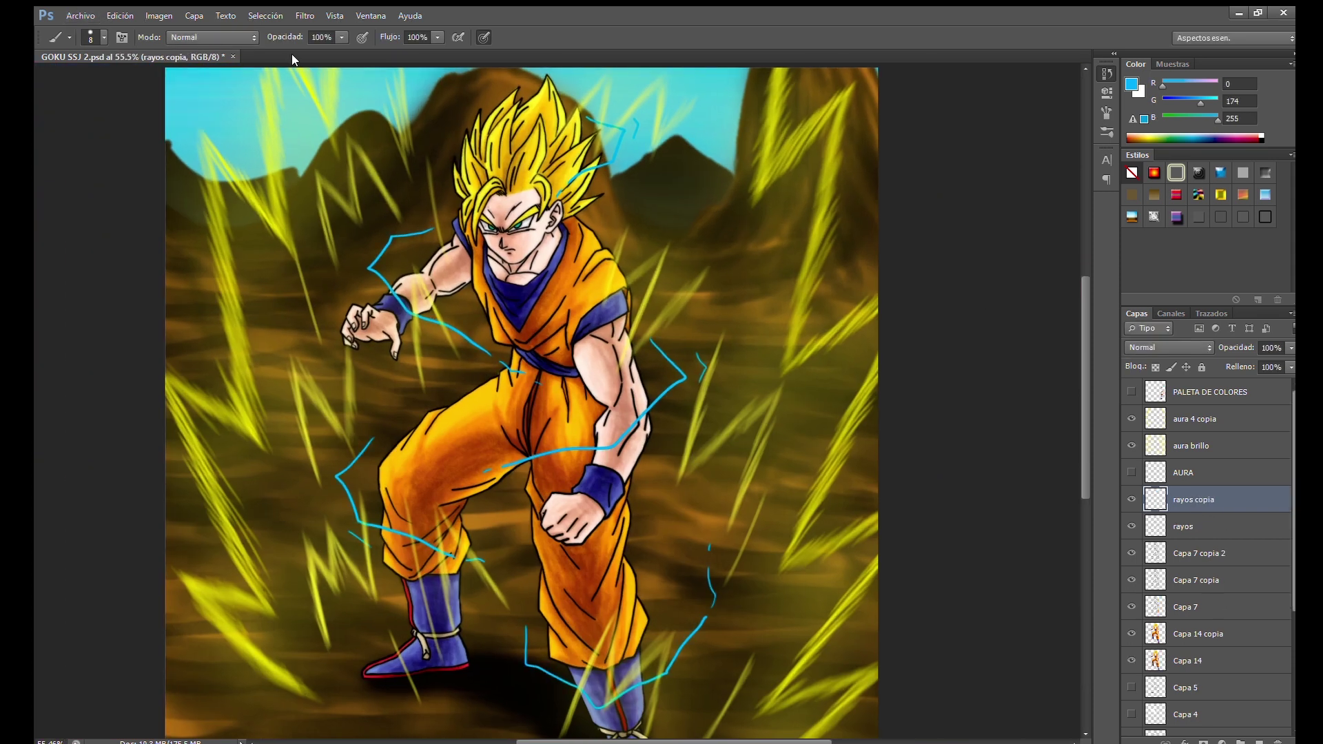
Confirm the Hue/Saturation change on the lightning and rerun the last filter with its settings
{"action": "key", "text": "ctrl+u"}
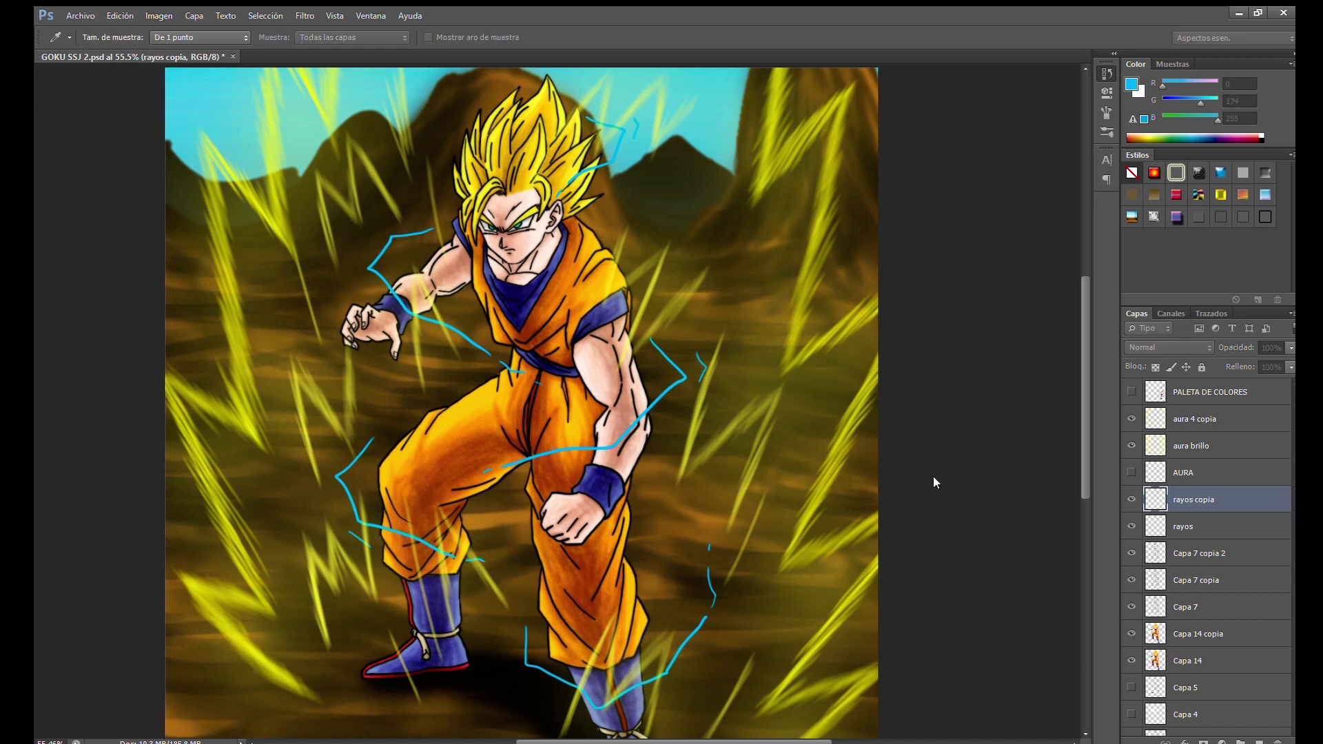
{"action": "key", "text": "Return"}
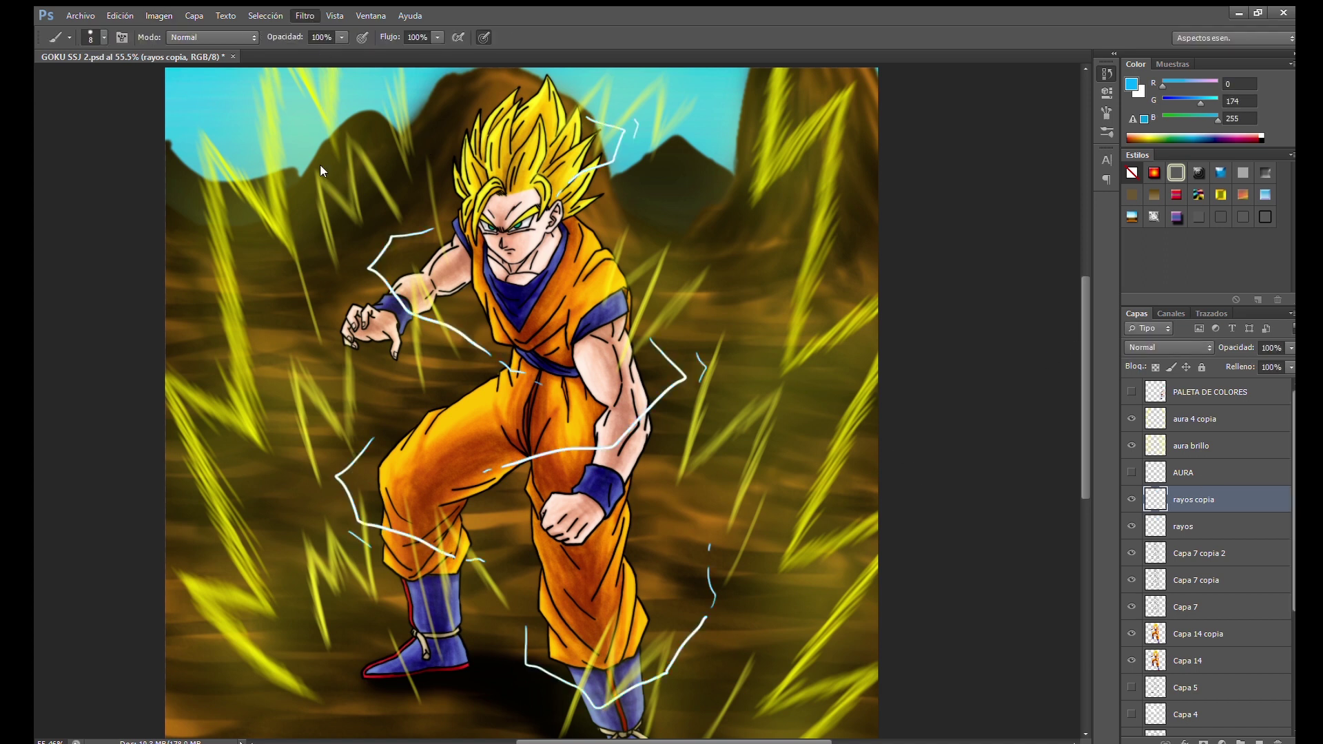
{"action": "key", "text": "ctrl+alt+f"}
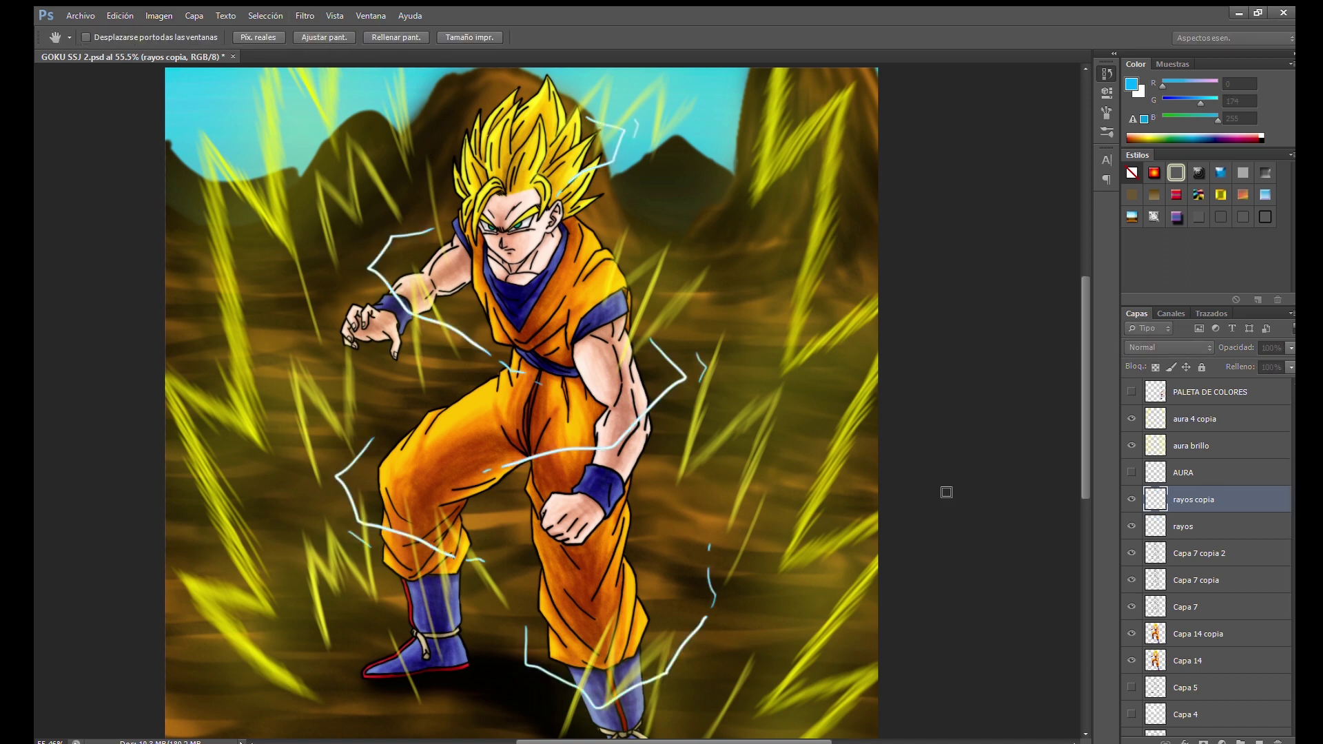
{"action": "key", "text": "Return"}
Apply the glow filter to rayos, duplicate it, and reapply the filter to the copies
{"action": "key", "text": "alt+bracketleft"}
{"action": "key", "text": "ctrl+f"}
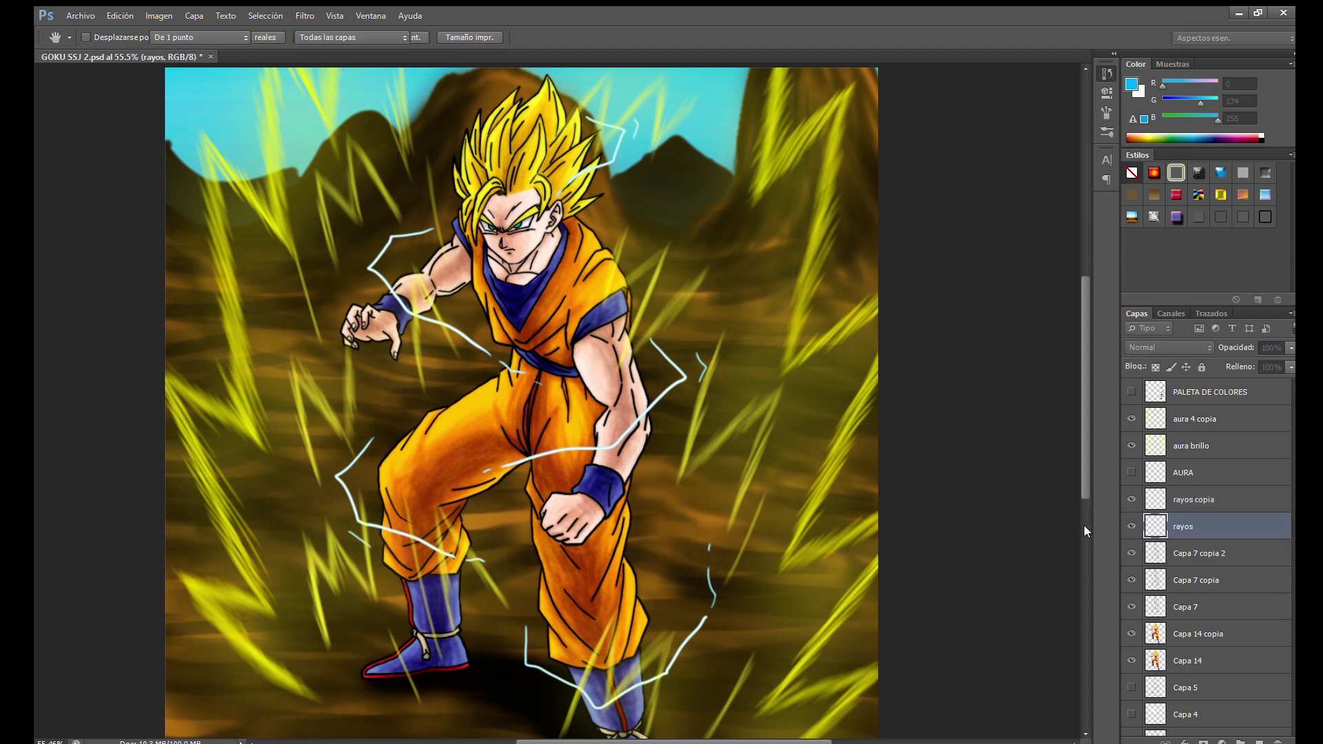
{"action": "key", "text": "ctrl+j"}
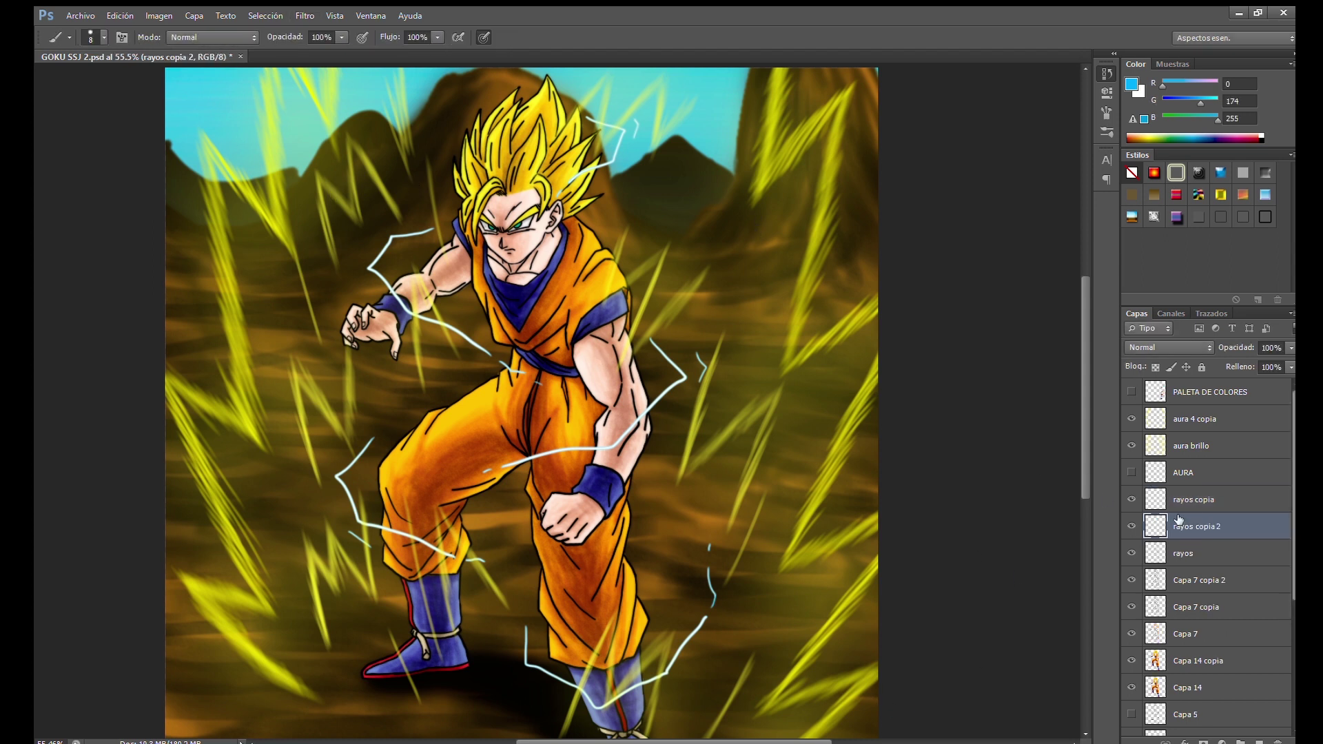
{"action": "key", "text": "ctrl+f"}
{"action": "key", "text": "space"}
{"action": "left_click", "coordinate": [1183, 553]}
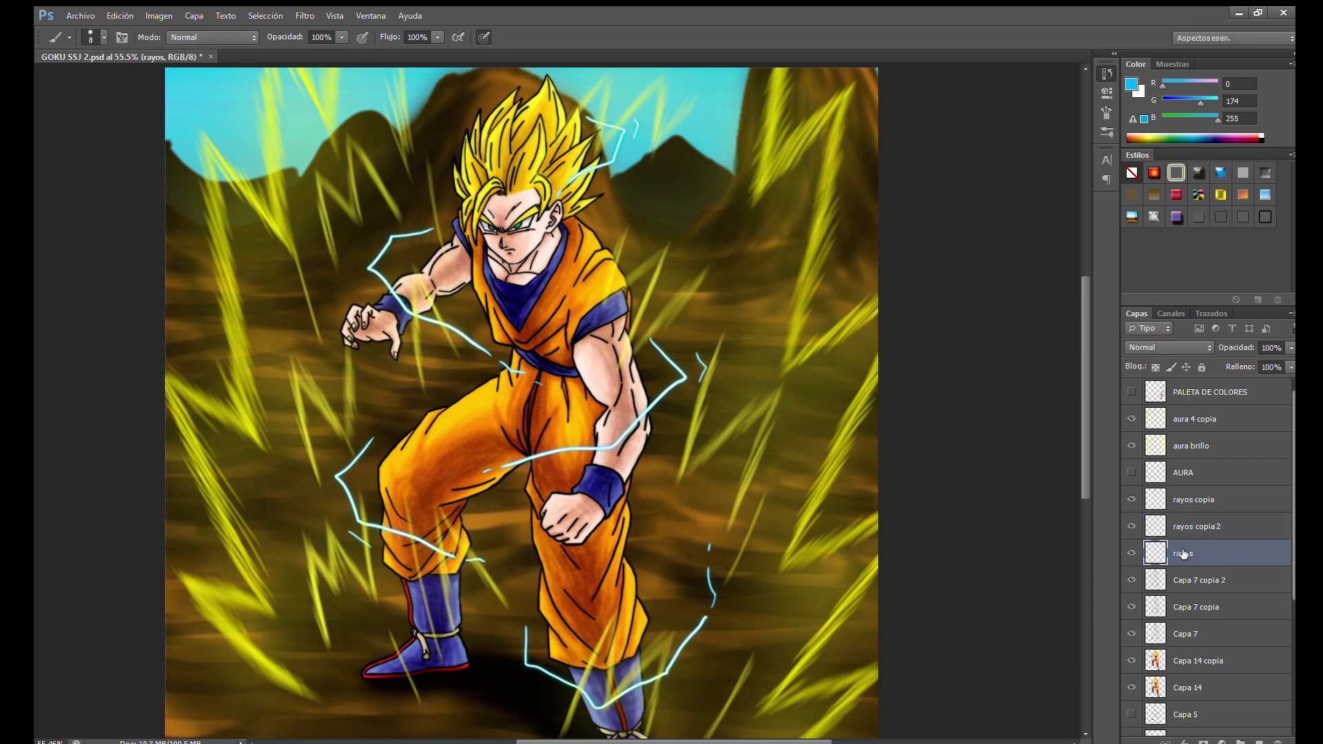
{"action": "key", "text": "ctrl+f"}
Select rayos copia 2, rayos copia and rayos together for merging
{"action": "key", "text": "space"}
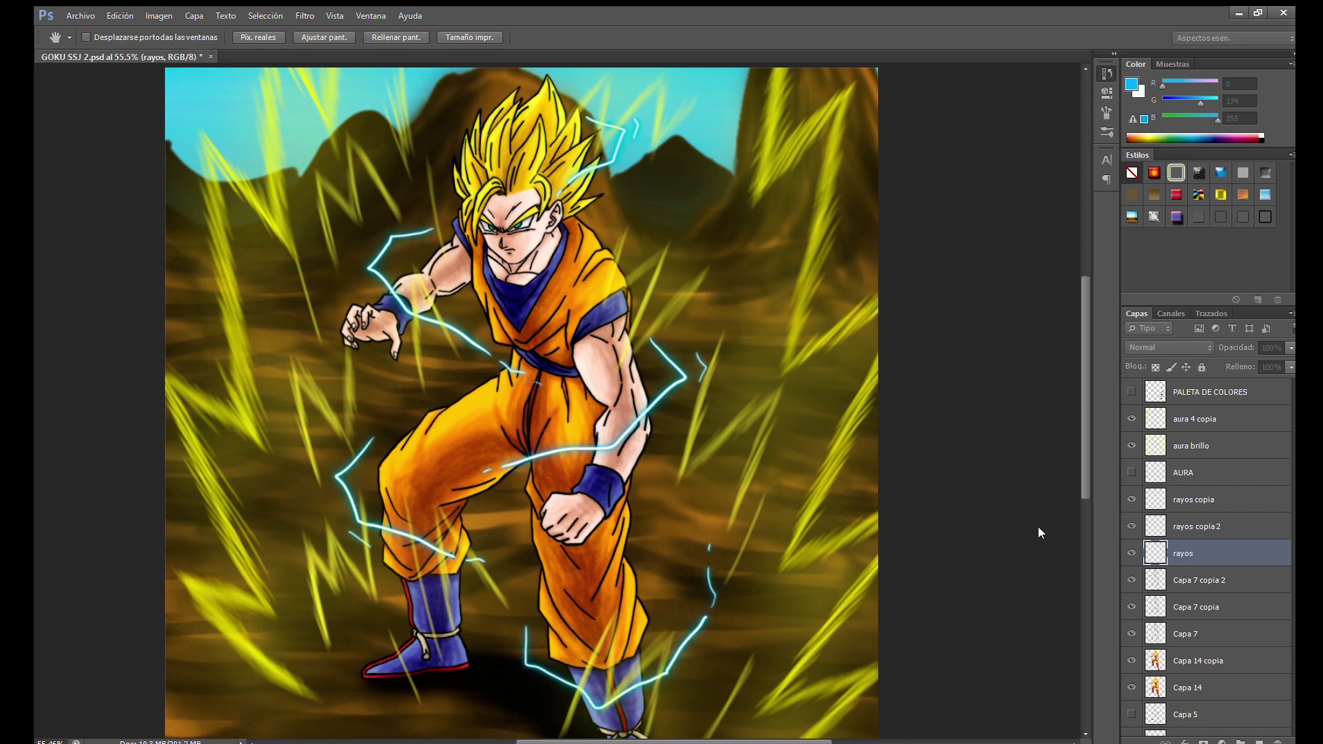
{"action": "scroll", "coordinate": [678, 359], "scroll_direction": "up", "scroll_amount": 5}
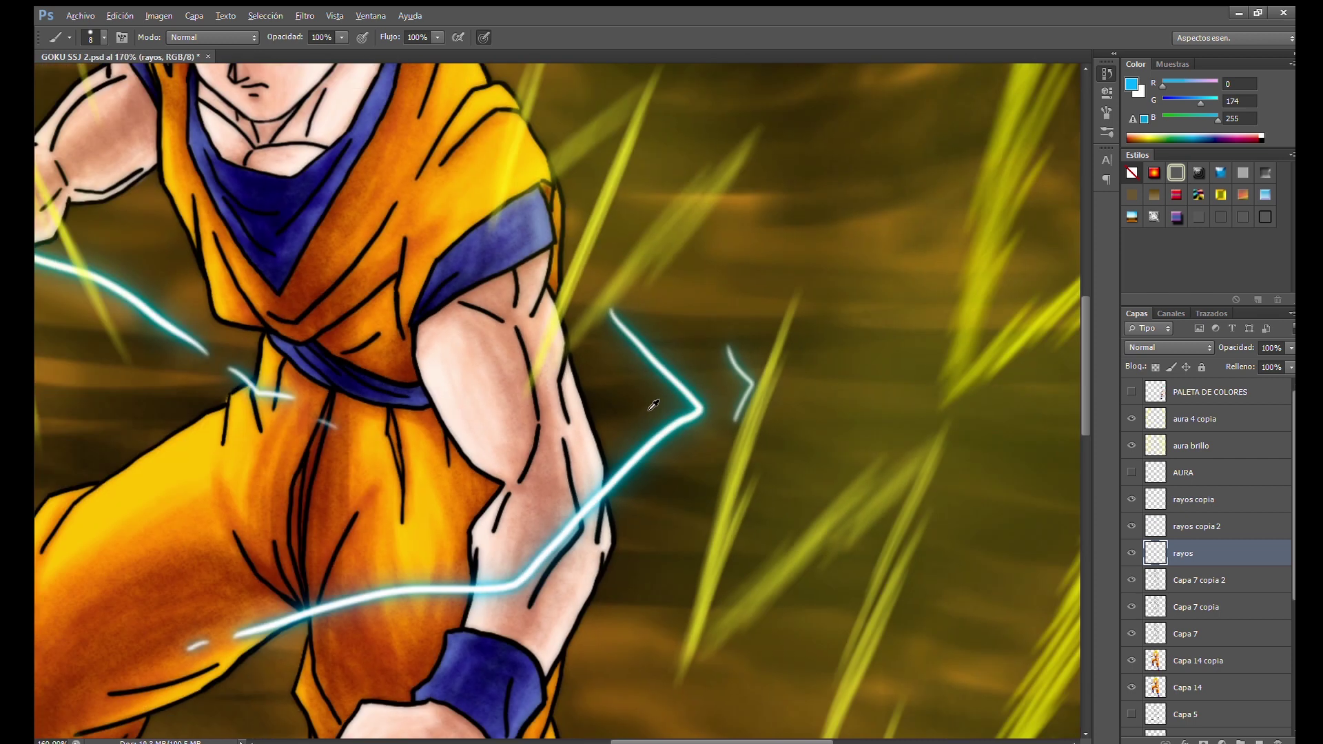
{"action": "scroll", "coordinate": [653, 405], "scroll_direction": "down", "scroll_amount": 1}
{"action": "scroll", "coordinate": [653, 405], "scroll_direction": "down", "scroll_amount": 3}
{"action": "scroll", "coordinate": [682, 413], "scroll_direction": "up", "scroll_amount": 1}
{"action": "scroll", "coordinate": [686, 416], "scroll_direction": "down", "scroll_amount": 1}
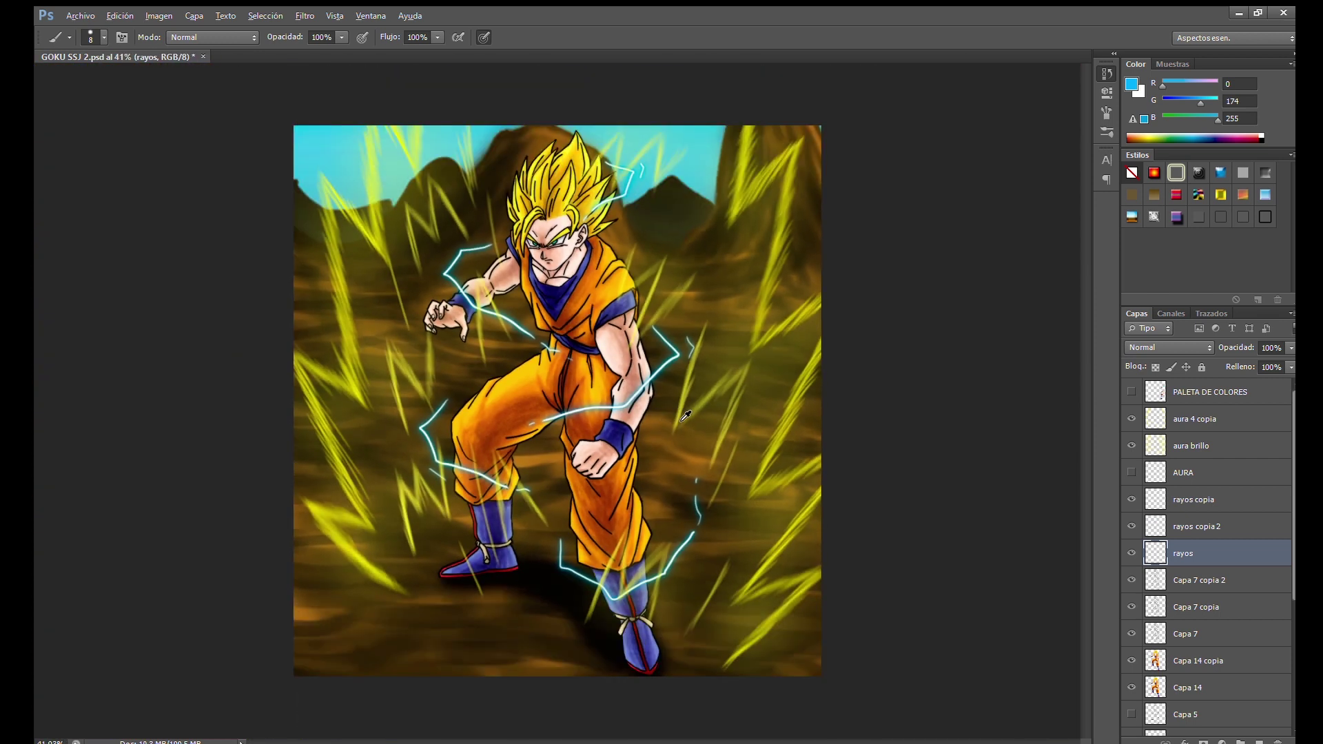
{"action": "scroll", "coordinate": [621, 385], "scroll_direction": "up", "scroll_amount": 1}
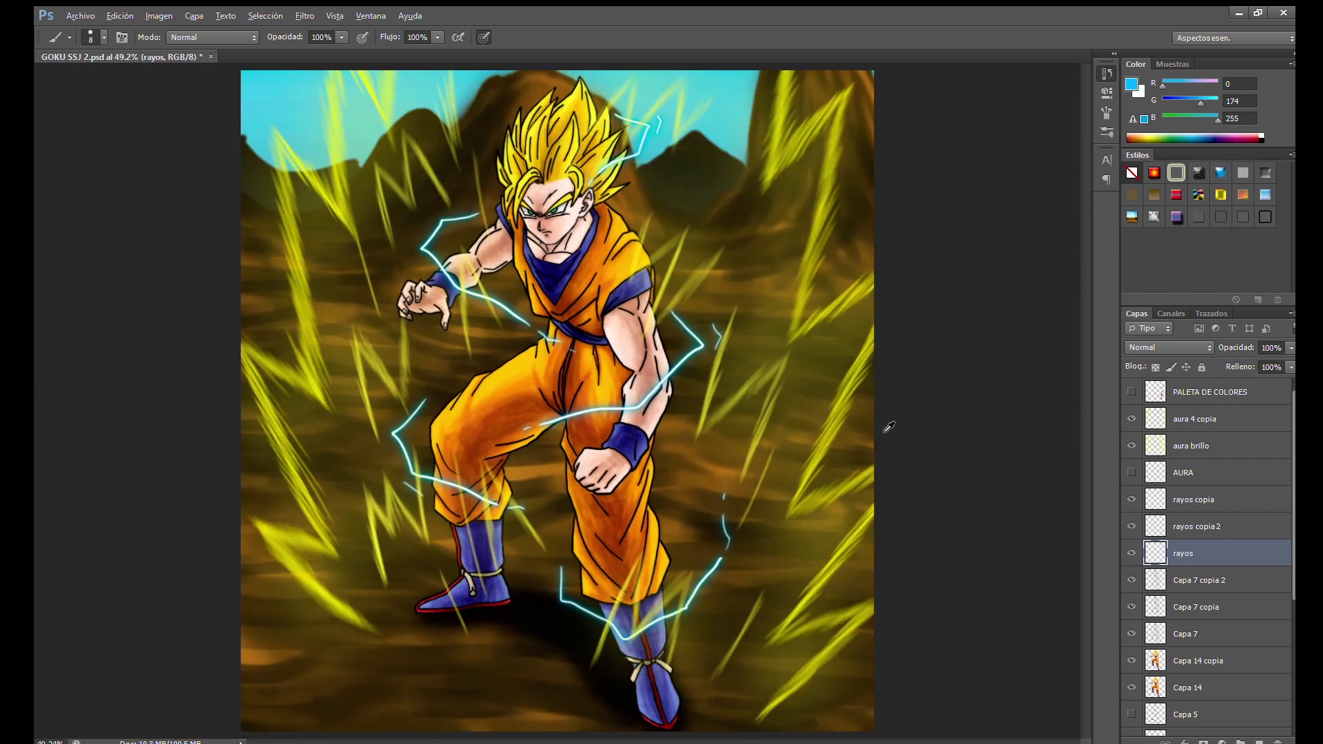
{"action": "scroll", "coordinate": [711, 345], "scroll_direction": "up", "scroll_amount": 4}
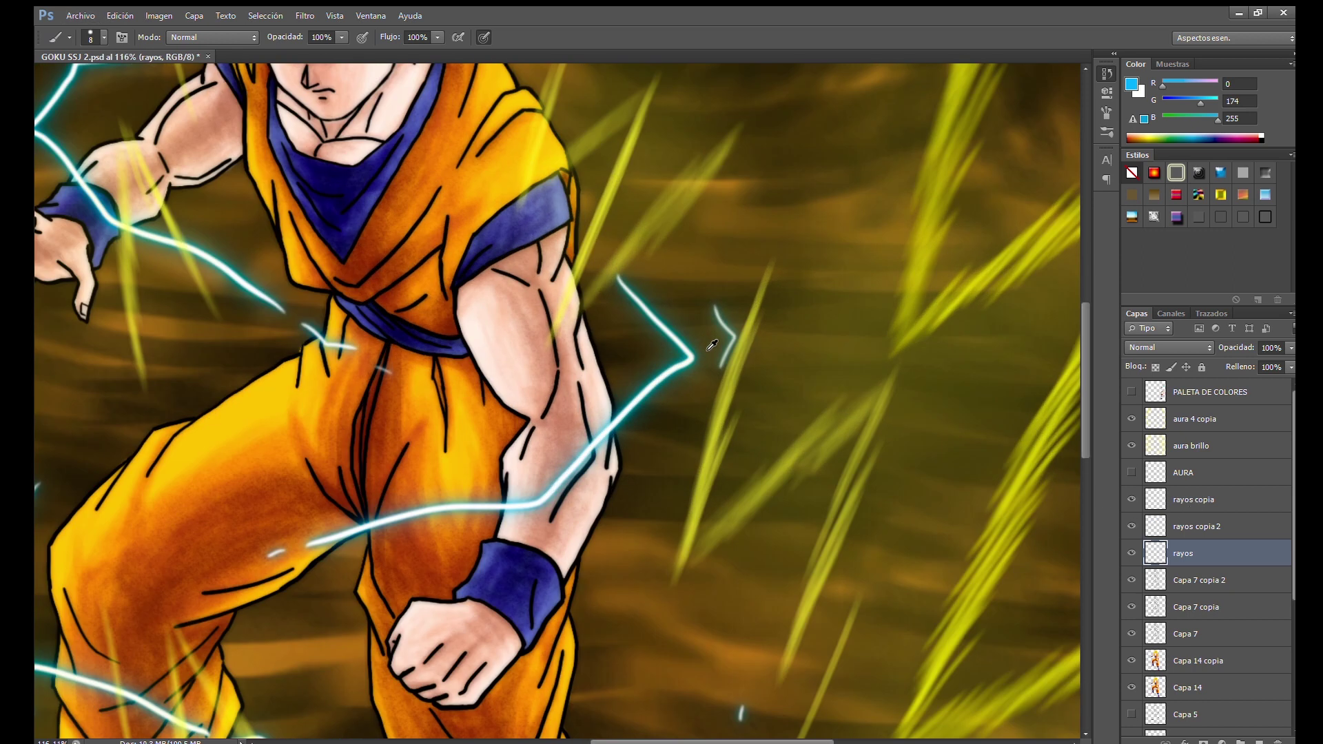
{"action": "scroll", "coordinate": [712, 345], "scroll_direction": "up", "scroll_amount": 1}
{"action": "key", "text": "alt+bracketright"}
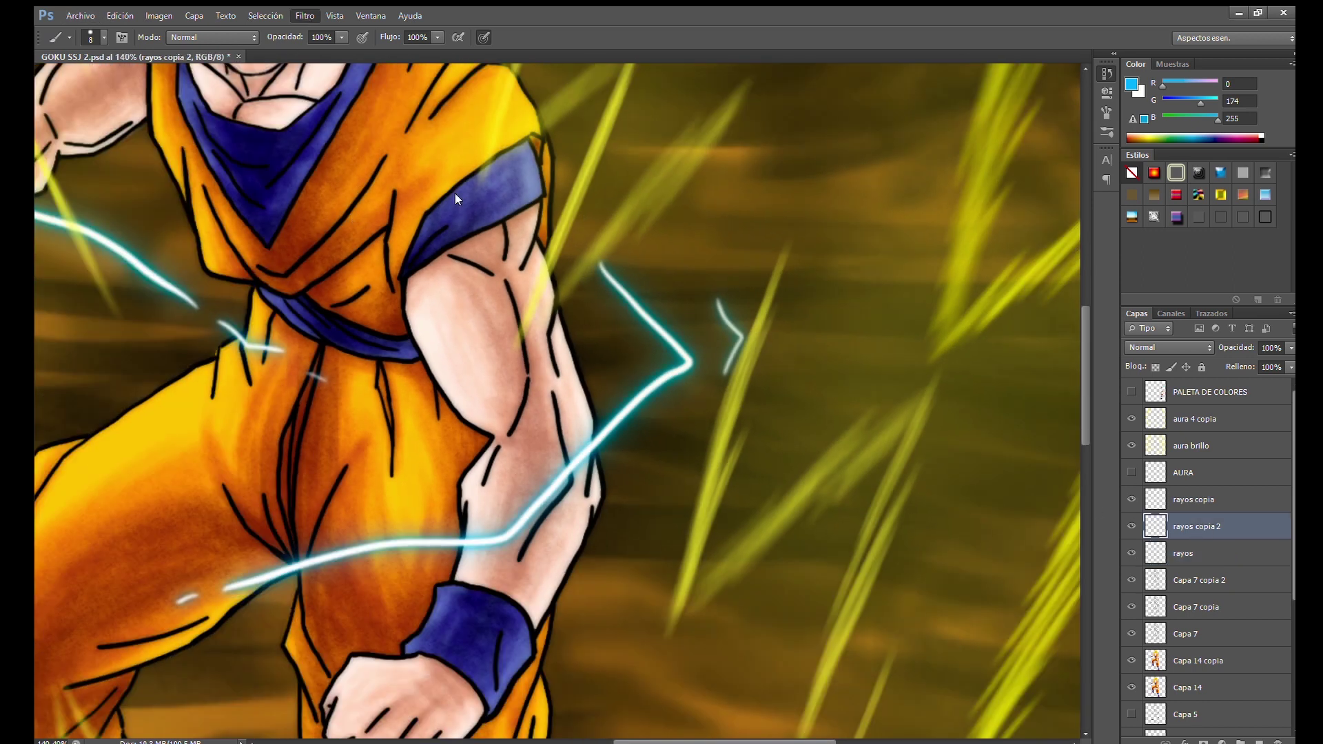
{"action": "key", "text": "space"}
{"action": "key", "text": "ctrl+0"}
{"action": "left_click", "coordinate": [1196, 499], "text": "ctrl"}
{"action": "left_click", "coordinate": [1196, 544], "text": "ctrl"}
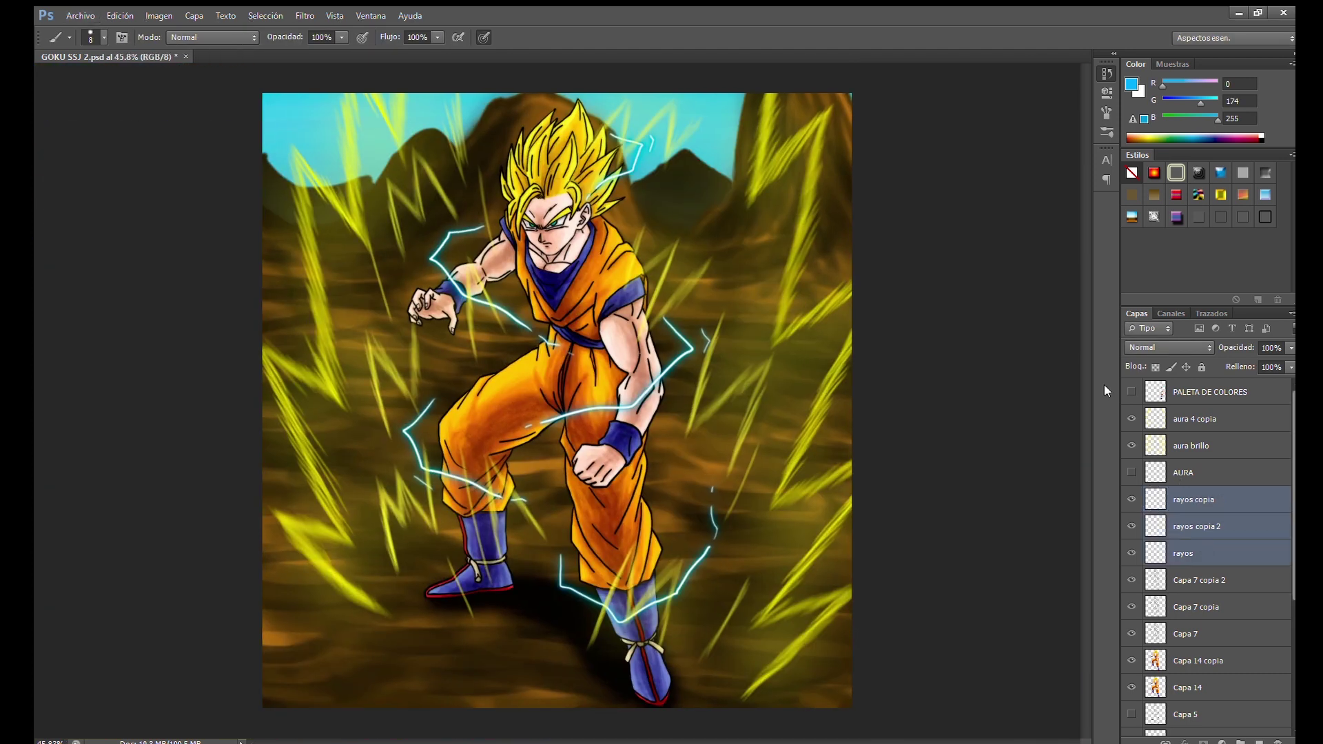
Merge the three rayos lightning layers into one
{"action": "key", "text": "ctrl+e"}
{"action": "scroll", "coordinate": [695, 360], "scroll_direction": "up", "scroll_amount": 1}
{"action": "key", "text": "m"}
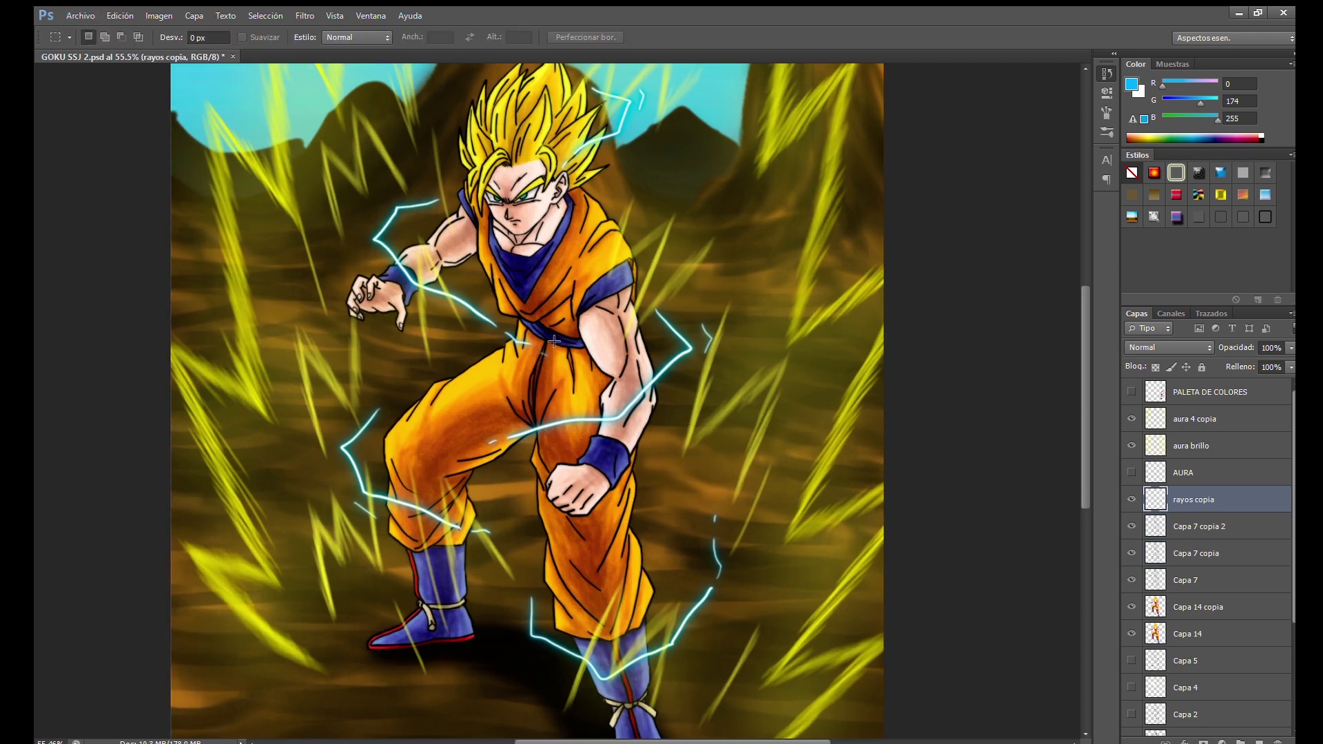
Free Transform the merged lightning slightly wider on both sides and taller at the top
{"action": "key", "text": "ctrl+t"}
{"action": "left_click_drag", "start_coordinate": [732, 385], "coordinate": [756, 384]}
{"action": "left_click_drag", "start_coordinate": [325, 386], "coordinate": [294, 386]}
{"action": "left_click_drag", "start_coordinate": [755, 385], "coordinate": [767, 383]}
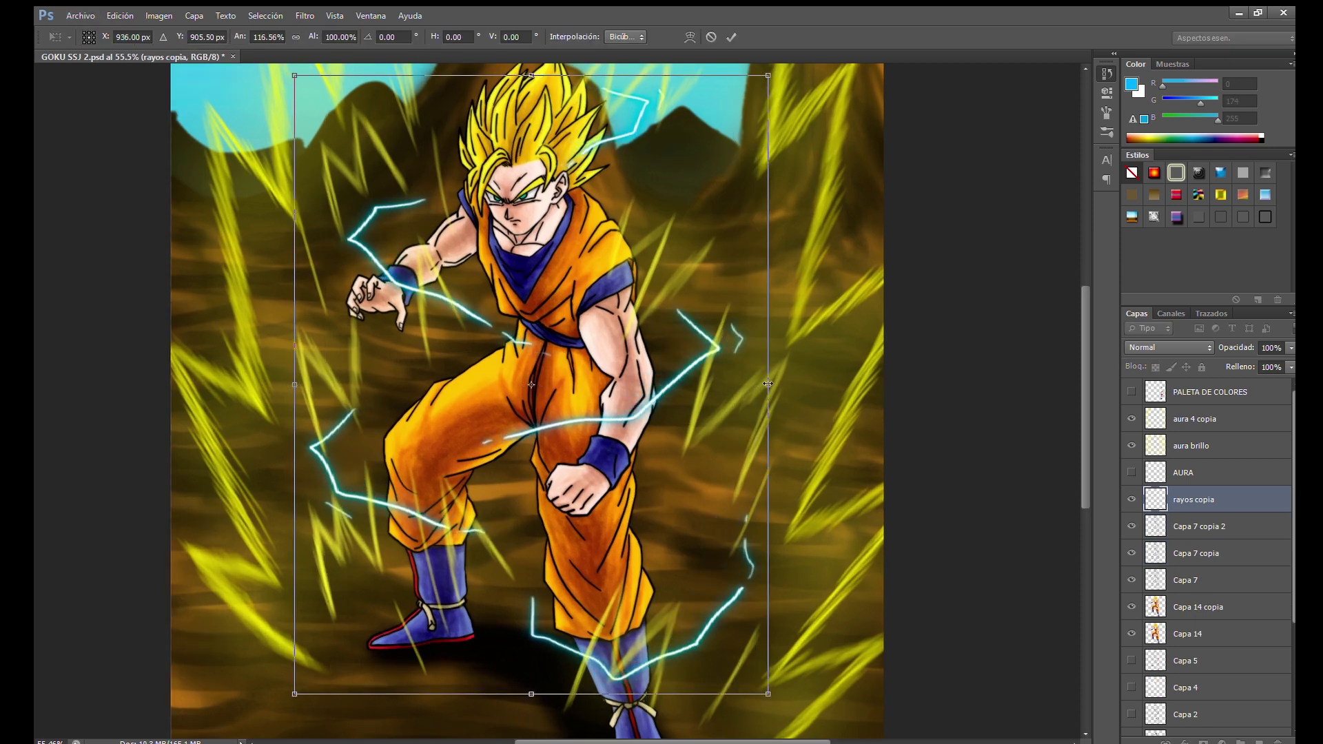
{"action": "left_click_drag", "start_coordinate": [531, 74], "coordinate": [531, 66]}
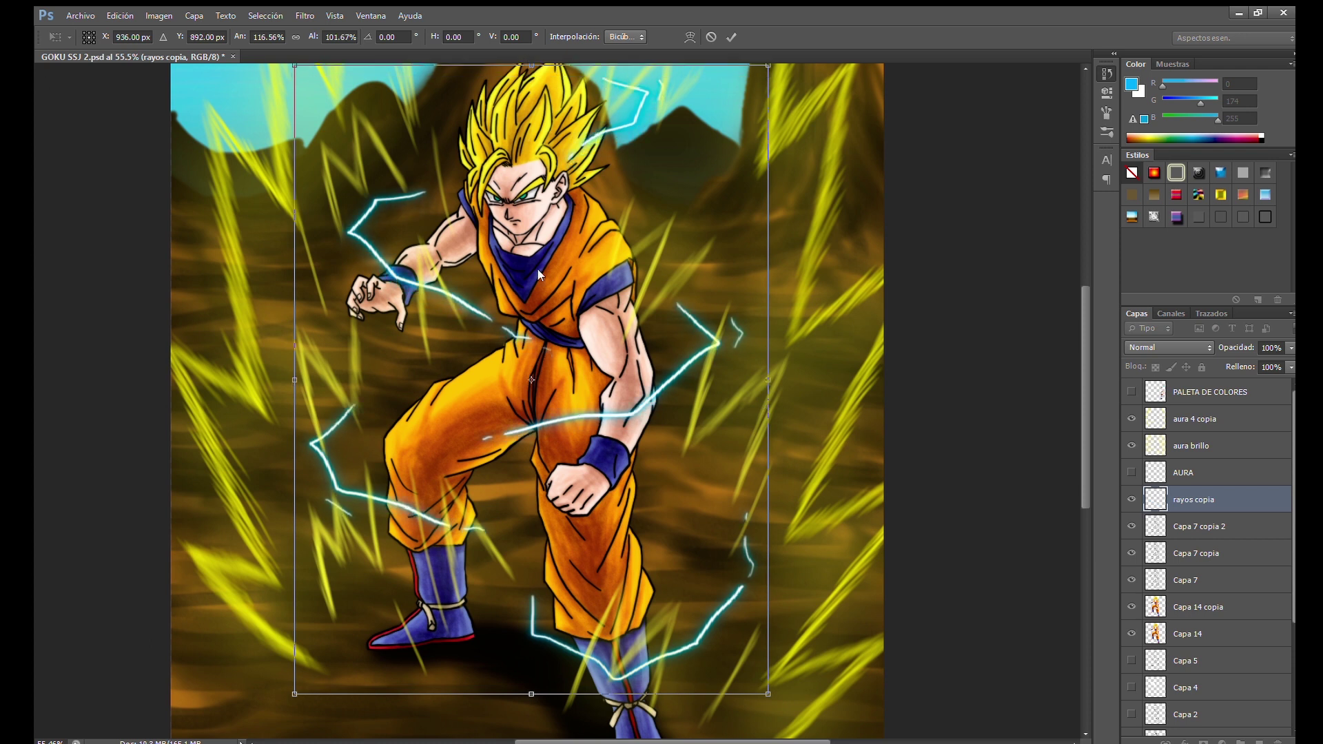
{"action": "key", "text": "Return"}
{"action": "key", "text": "ctrl+minus"}
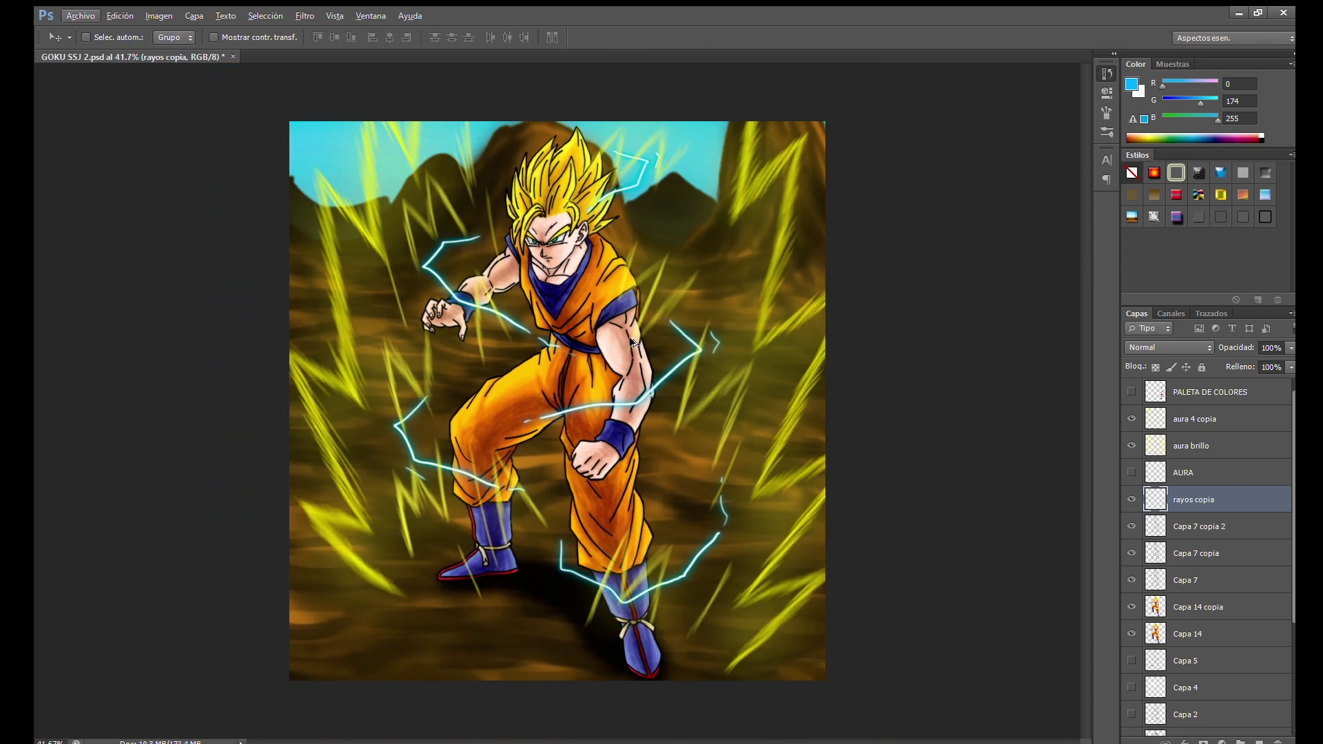
{"action": "scroll", "coordinate": [630, 336], "scroll_direction": "up", "scroll_amount": 1}
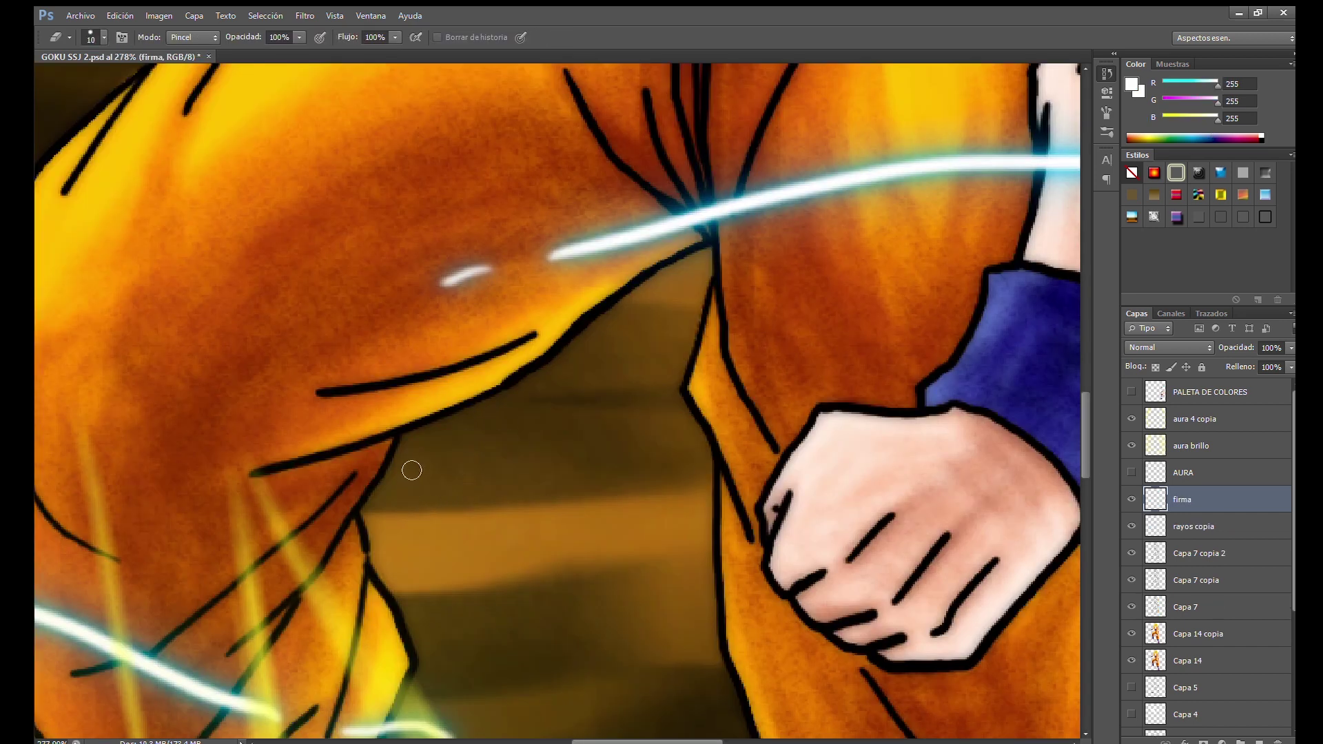
Brush a white 'WAVT 160' signature on the firma layer, undoing one misdrawn stroke
{"action": "key", "text": "b"}
{"action": "mouse_move", "coordinate": [415, 463]}
{"action": "left_mouse_down"}
{"action": "mouse_move", "coordinate": [455, 453]}
{"action": "mouse_move", "coordinate": [474, 420]}
{"action": "left_mouse_up"}
{"action": "key", "text": "ctrl+z"}
{"action": "mouse_move", "coordinate": [488, 465]}
{"action": "left_mouse_down"}
{"action": "mouse_move", "coordinate": [483, 490]}
{"action": "mouse_move", "coordinate": [511, 482]}
{"action": "left_mouse_up"}
{"action": "mouse_move", "coordinate": [532, 417]}
{"action": "left_mouse_down"}
{"action": "mouse_move", "coordinate": [580, 382]}
{"action": "mouse_move", "coordinate": [602, 440]}
{"action": "left_mouse_up"}
{"action": "left_click_drag", "start_coordinate": [586, 391], "coordinate": [644, 348]}
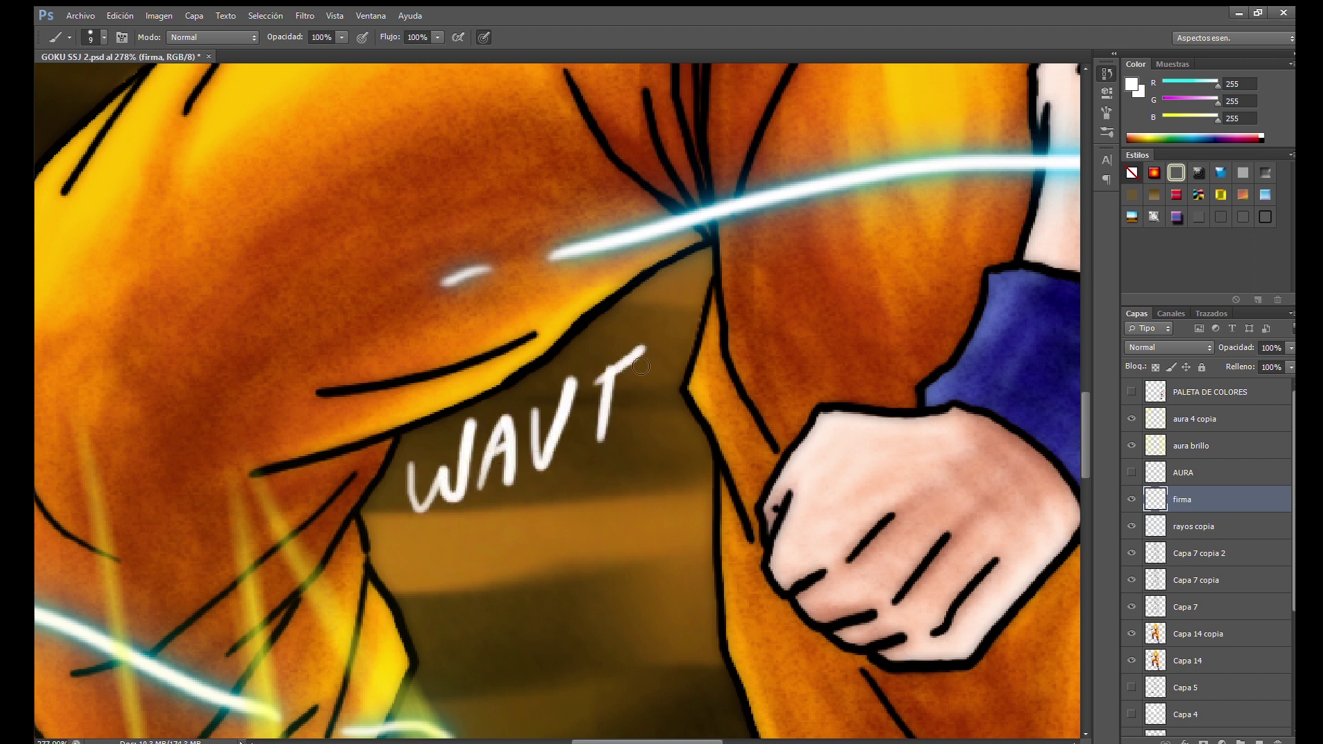
{"action": "left_click_drag", "start_coordinate": [553, 501], "coordinate": [544, 555]}
{"action": "left_click_drag", "start_coordinate": [591, 494], "coordinate": [578, 530]}
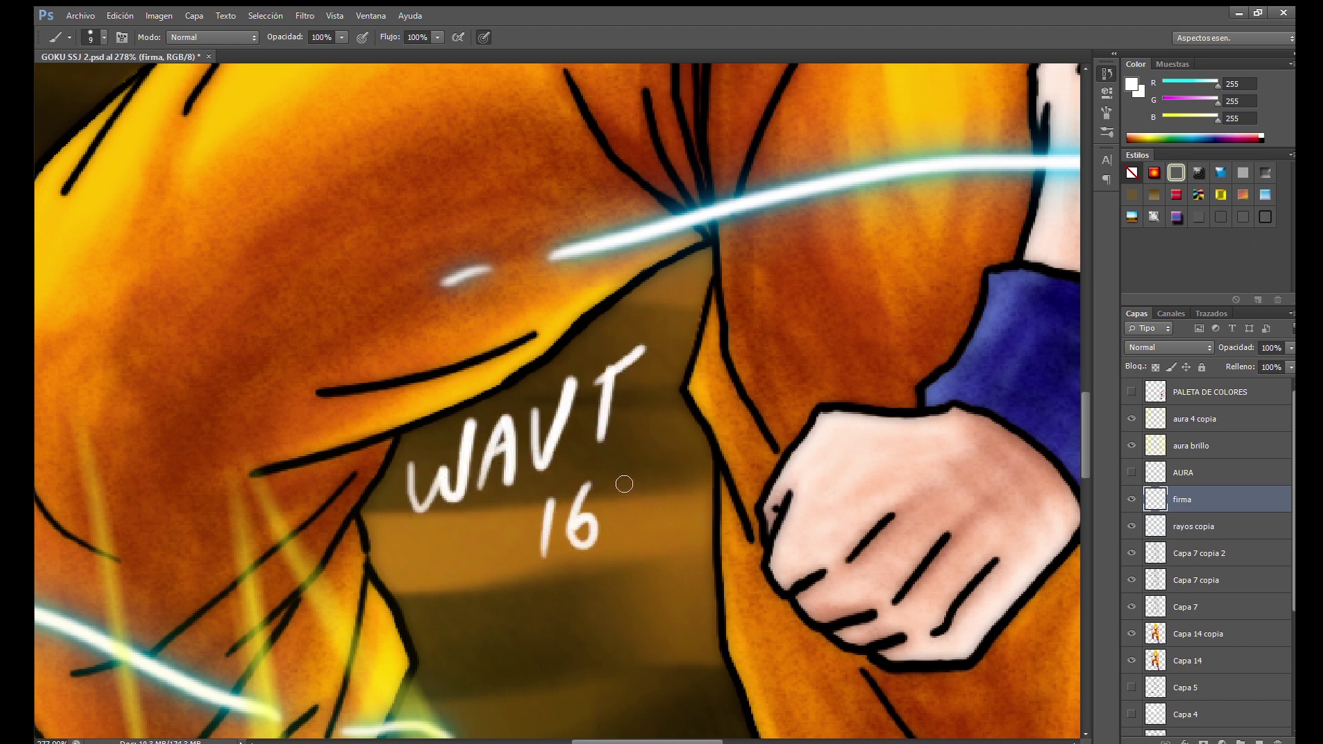
{"action": "left_click_drag", "start_coordinate": [624, 484], "coordinate": [626, 484]}
{"action": "scroll", "coordinate": [689, 593], "scroll_direction": "down", "scroll_amount": 8}
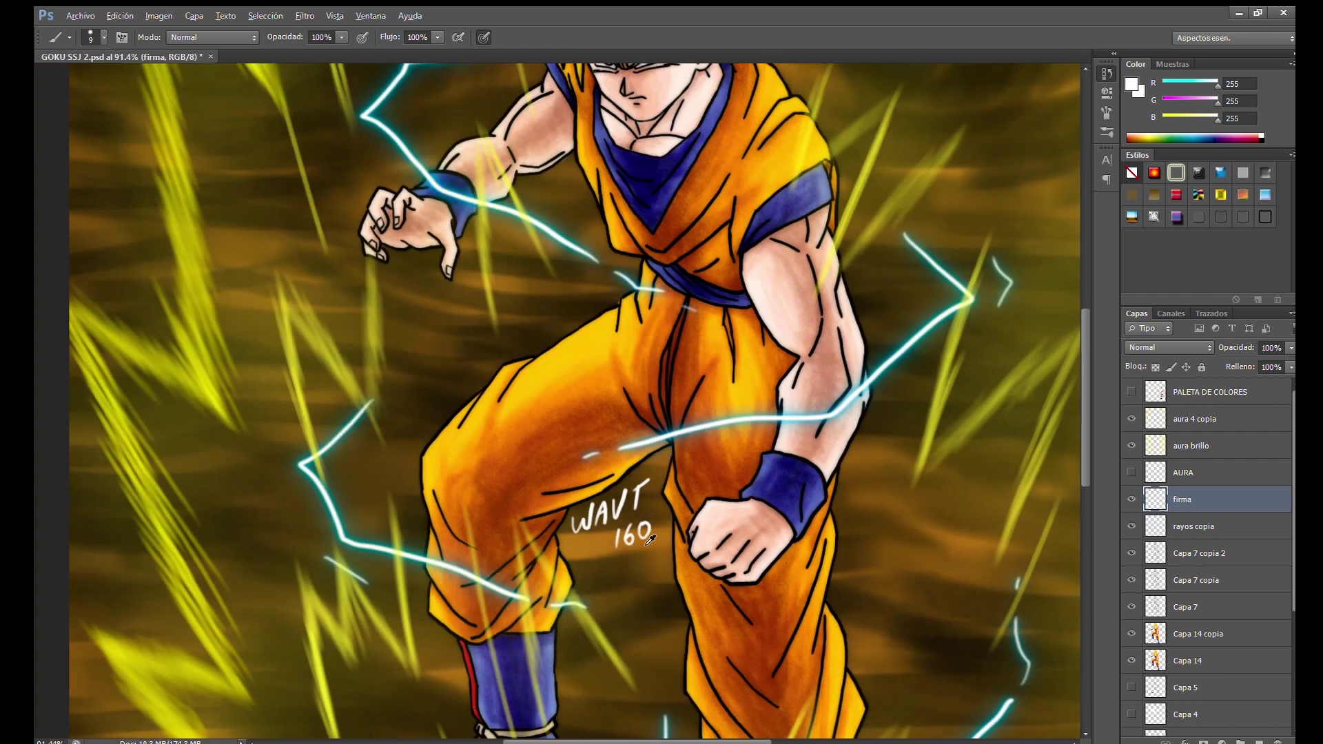
{"action": "scroll", "coordinate": [673, 528], "scroll_direction": "up", "scroll_amount": 2}
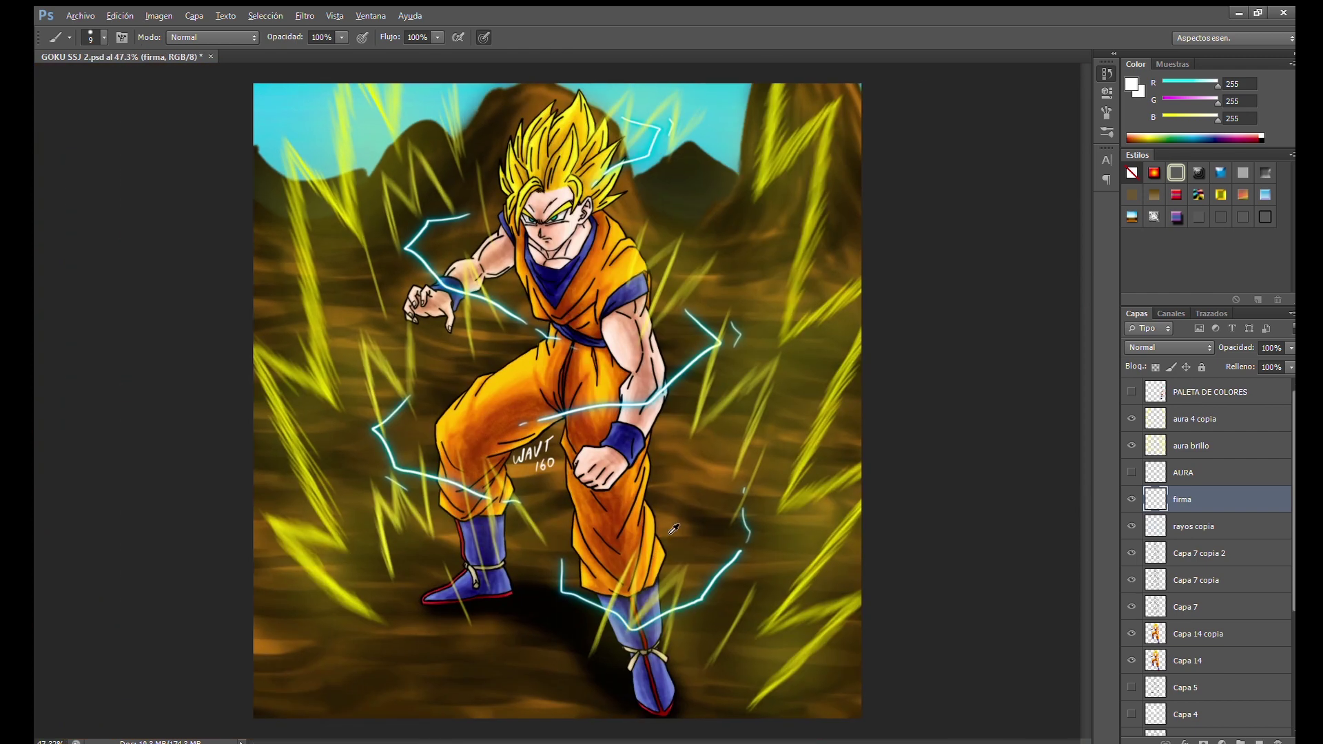
On the Capa 14 layer, sample the white of Goku's eye and enlarge the brush to 4 px
{"action": "scroll", "coordinate": [556, 238], "scroll_direction": "up", "scroll_amount": 6}
{"action": "scroll", "coordinate": [550, 191], "scroll_direction": "up", "scroll_amount": 1}
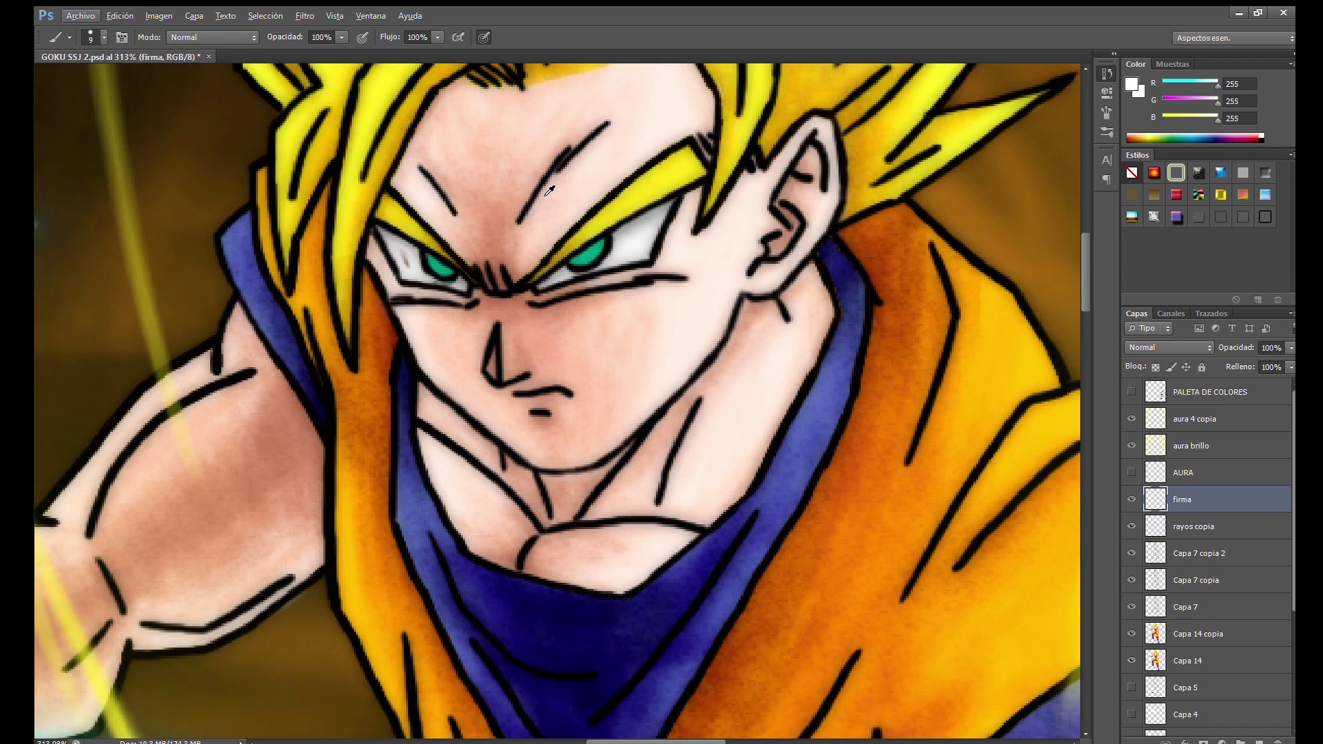
{"action": "left_click_drag", "start_coordinate": [620, 69], "coordinate": [591, 367]}
{"action": "scroll", "coordinate": [591, 368], "scroll_direction": "down", "scroll_amount": 4}
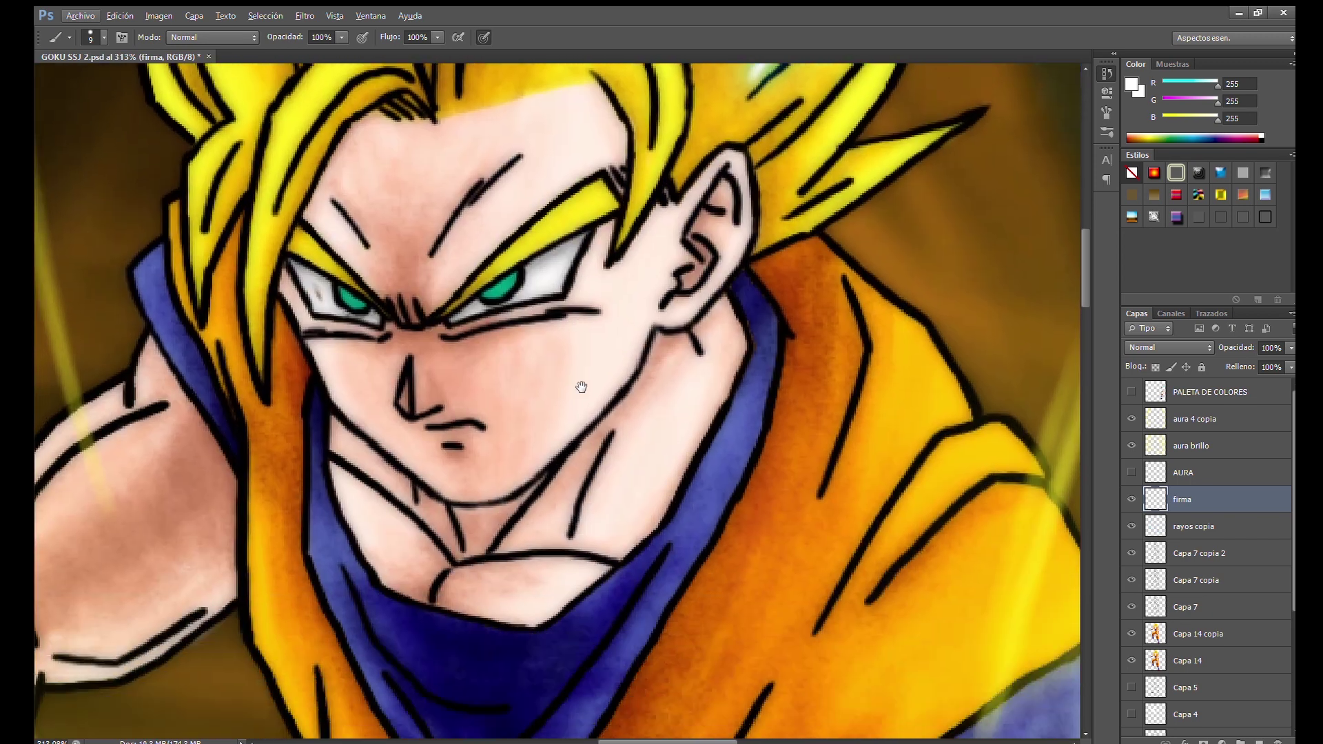
{"action": "scroll", "coordinate": [581, 384], "scroll_direction": "down", "scroll_amount": 2}
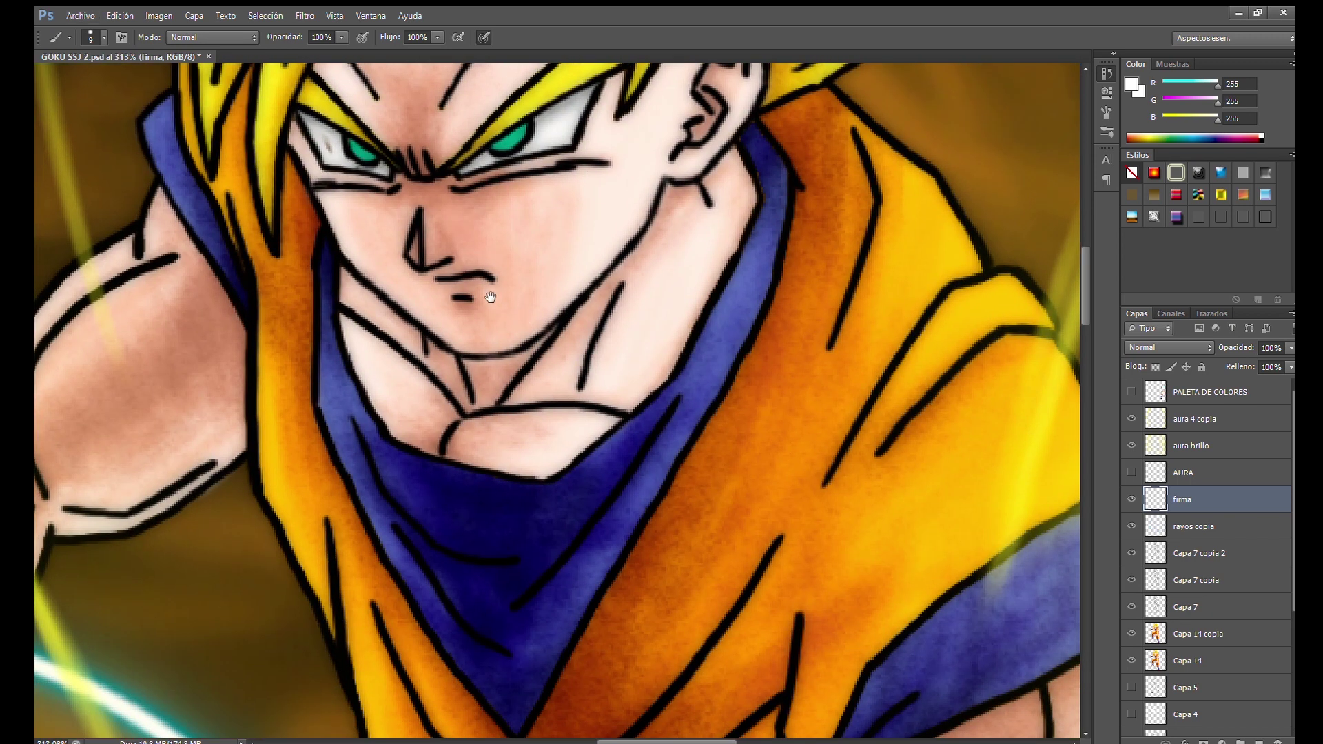
{"action": "left_click_drag", "start_coordinate": [541, 354], "coordinate": [540, 421]}
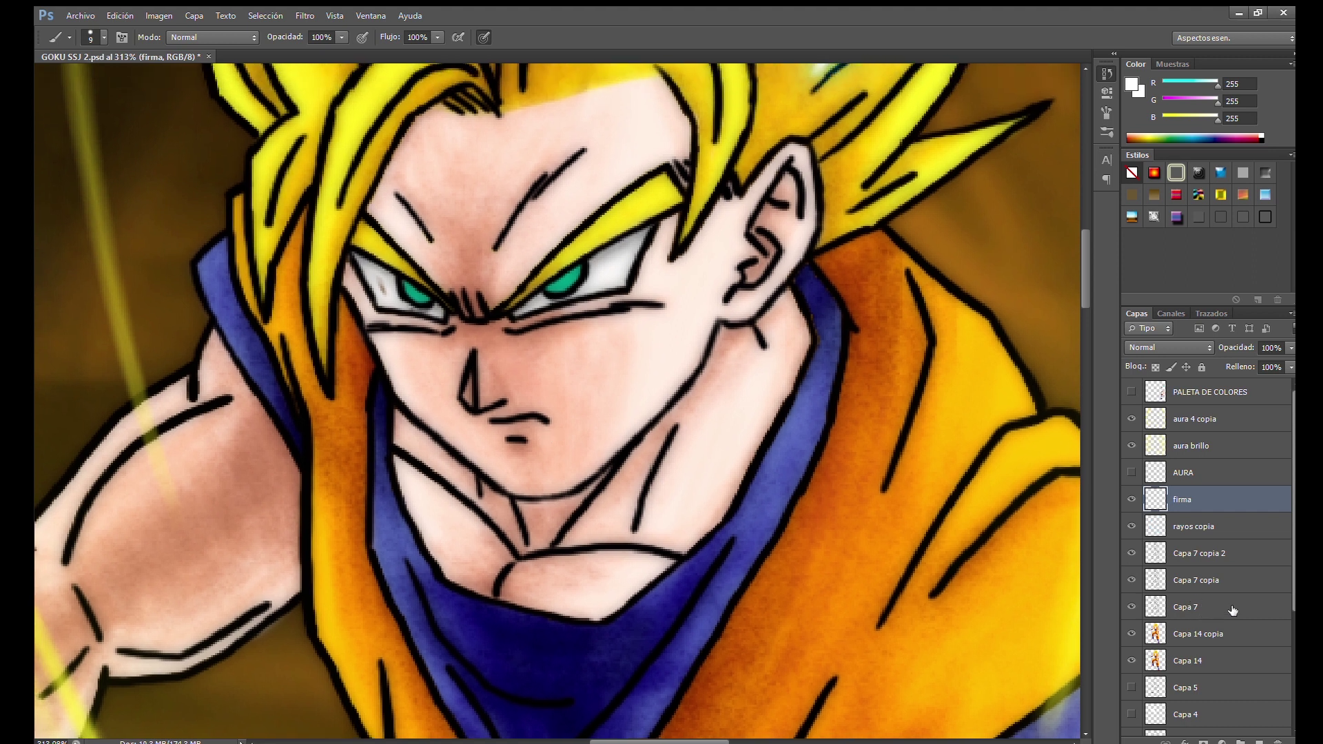
{"action": "left_click", "coordinate": [1178, 656]}
{"action": "left_click", "coordinate": [622, 272], "text": "alt"}
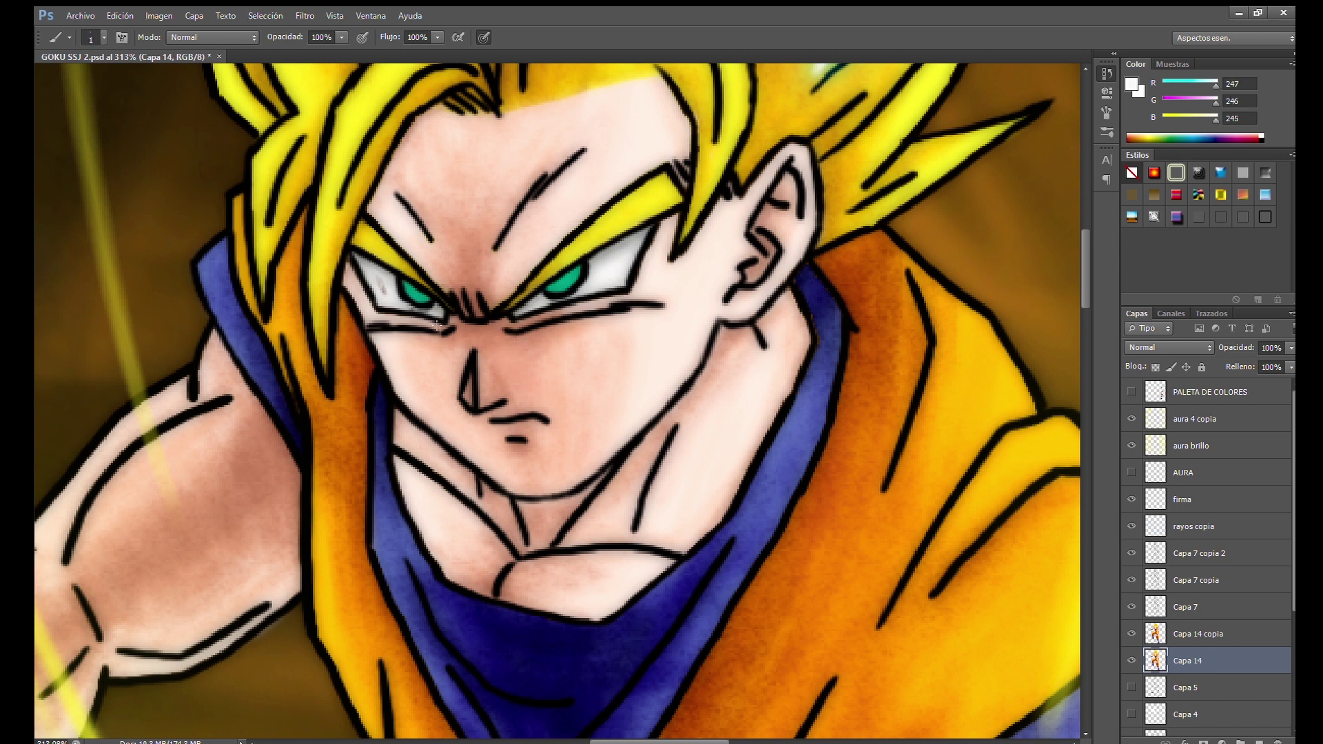
{"action": "key", "text": "bracketright"}
{"action": "key", "text": "bracketright"}
{"action": "key", "text": "bracketright"}
Resample a greyer off-white from the left eye, then reframe the view with Goku's head near the top
{"action": "left_click", "coordinate": [385, 265], "text": "alt"}
{"action": "scroll", "coordinate": [613, 455], "scroll_direction": "down", "scroll_amount": 1}
{"action": "scroll", "coordinate": [624, 451], "scroll_direction": "down", "scroll_amount": 1}
{"action": "scroll", "coordinate": [637, 446], "scroll_direction": "down", "scroll_amount": 1}
{"action": "scroll", "coordinate": [640, 445], "scroll_direction": "down", "scroll_amount": 5}
{"action": "scroll", "coordinate": [673, 570], "scroll_direction": "down", "scroll_amount": 5}
{"action": "scroll", "coordinate": [673, 584], "scroll_direction": "down", "scroll_amount": 5}
{"action": "scroll", "coordinate": [685, 457], "scroll_direction": "down", "scroll_amount": 3}
{"action": "scroll", "coordinate": [665, 468], "scroll_direction": "down", "scroll_amount": 5}
{"action": "scroll", "coordinate": [672, 462], "scroll_direction": "down", "scroll_amount": 5}
{"action": "scroll", "coordinate": [682, 452], "scroll_direction": "down", "scroll_amount": 5}
{"action": "scroll", "coordinate": [692, 441], "scroll_direction": "down", "scroll_amount": 3}
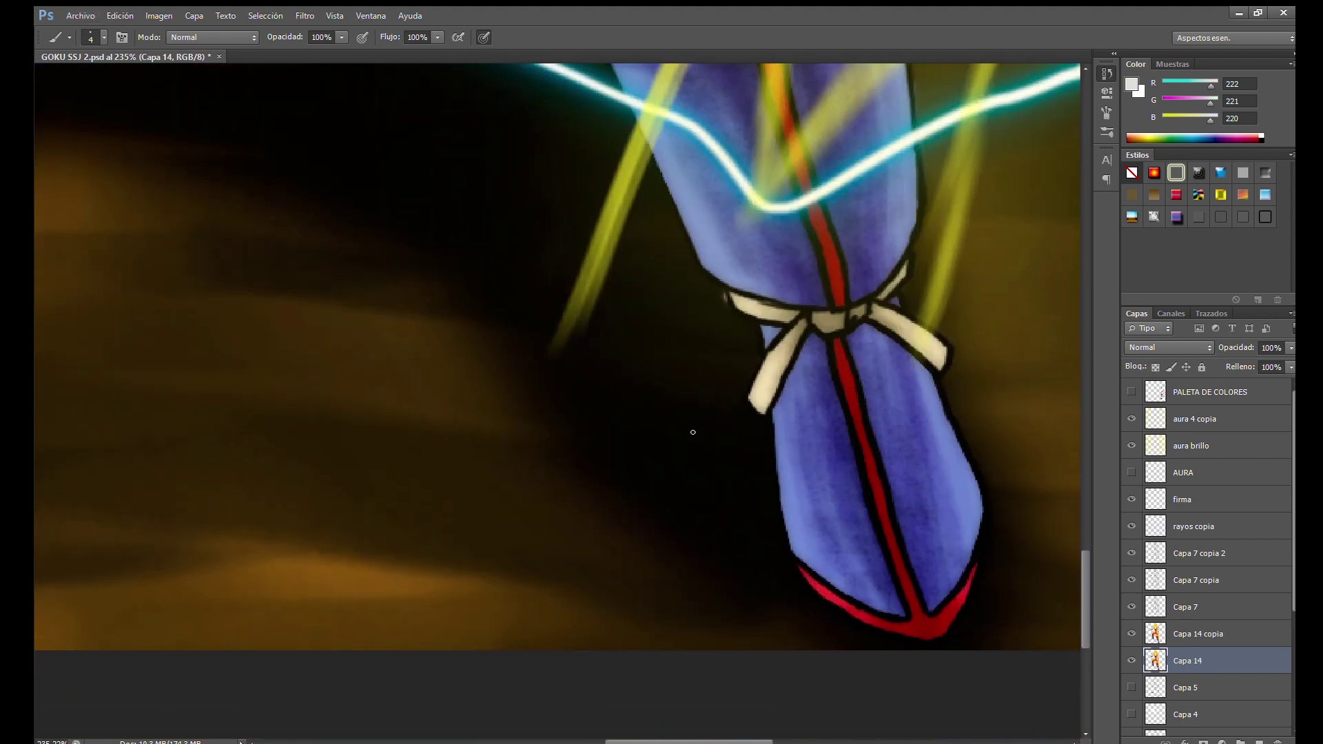
{"action": "scroll", "coordinate": [692, 434], "scroll_direction": "down", "scroll_amount": 3}
{"action": "scroll", "coordinate": [696, 434], "scroll_direction": "down", "scroll_amount": 3}
{"action": "scroll", "coordinate": [841, 367], "scroll_direction": "down", "scroll_amount": 3}
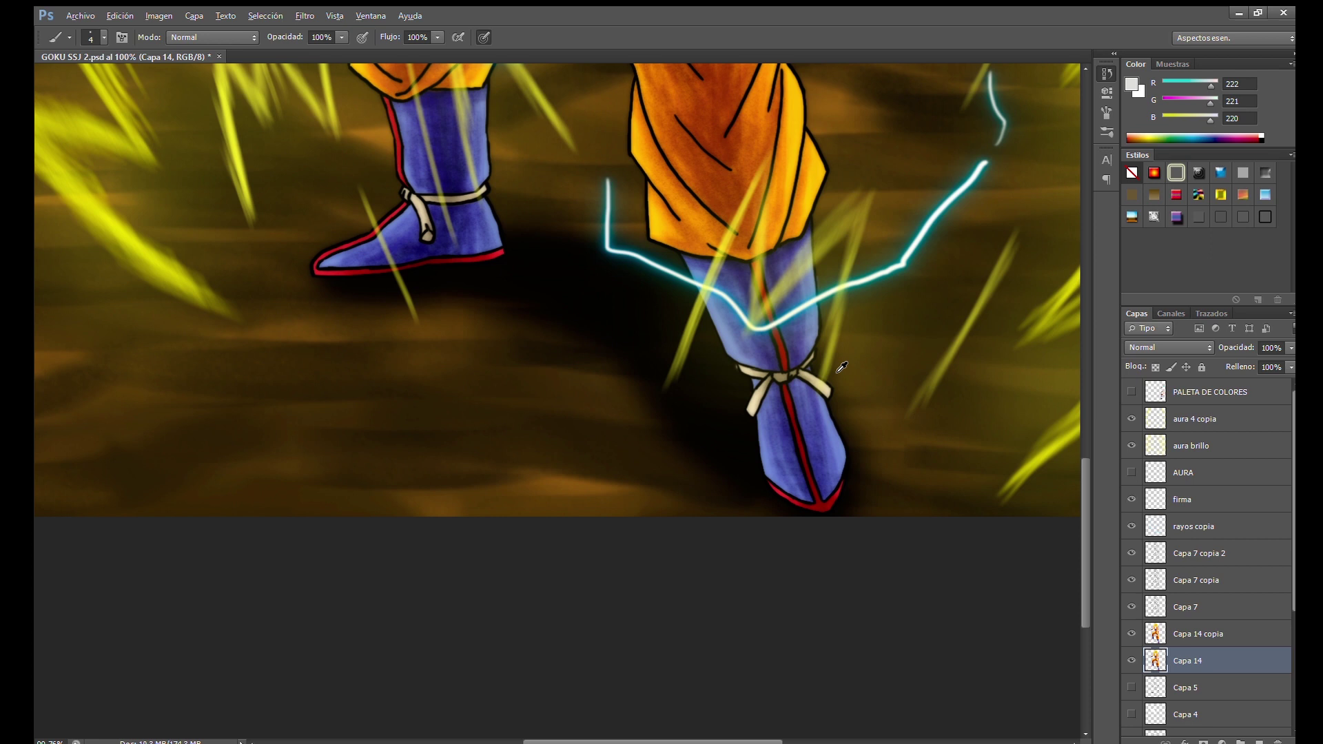
{"action": "scroll", "coordinate": [841, 367], "scroll_direction": "down", "scroll_amount": 2}
{"action": "scroll", "coordinate": [757, 469], "scroll_direction": "up", "scroll_amount": 5}
{"action": "scroll", "coordinate": [689, 538], "scroll_direction": "up", "scroll_amount": 5}
{"action": "scroll", "coordinate": [673, 560], "scroll_direction": "up", "scroll_amount": 5}
{"action": "scroll", "coordinate": [673, 560], "scroll_direction": "down", "scroll_amount": 1}
{"action": "scroll", "coordinate": [673, 560], "scroll_direction": "down", "scroll_amount": 2}
{"action": "left_click_drag", "start_coordinate": [633, 377], "coordinate": [606, 286]}
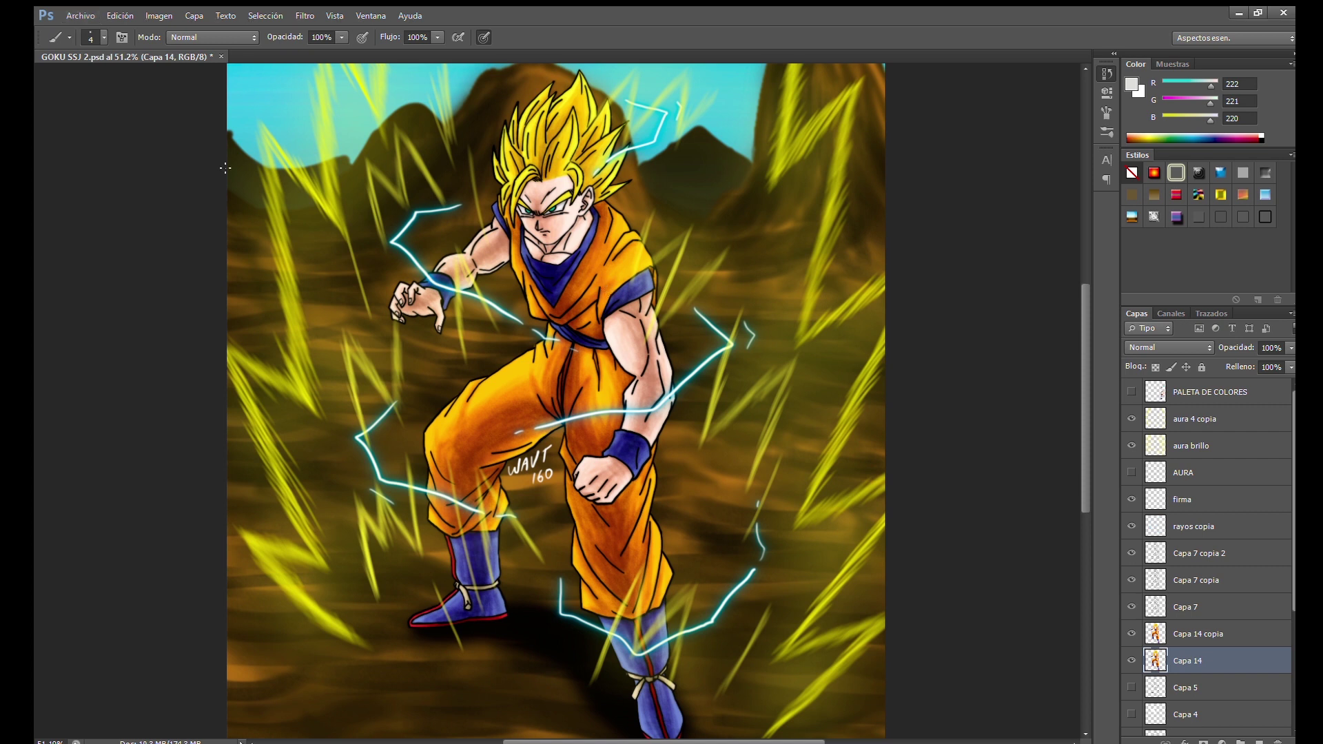